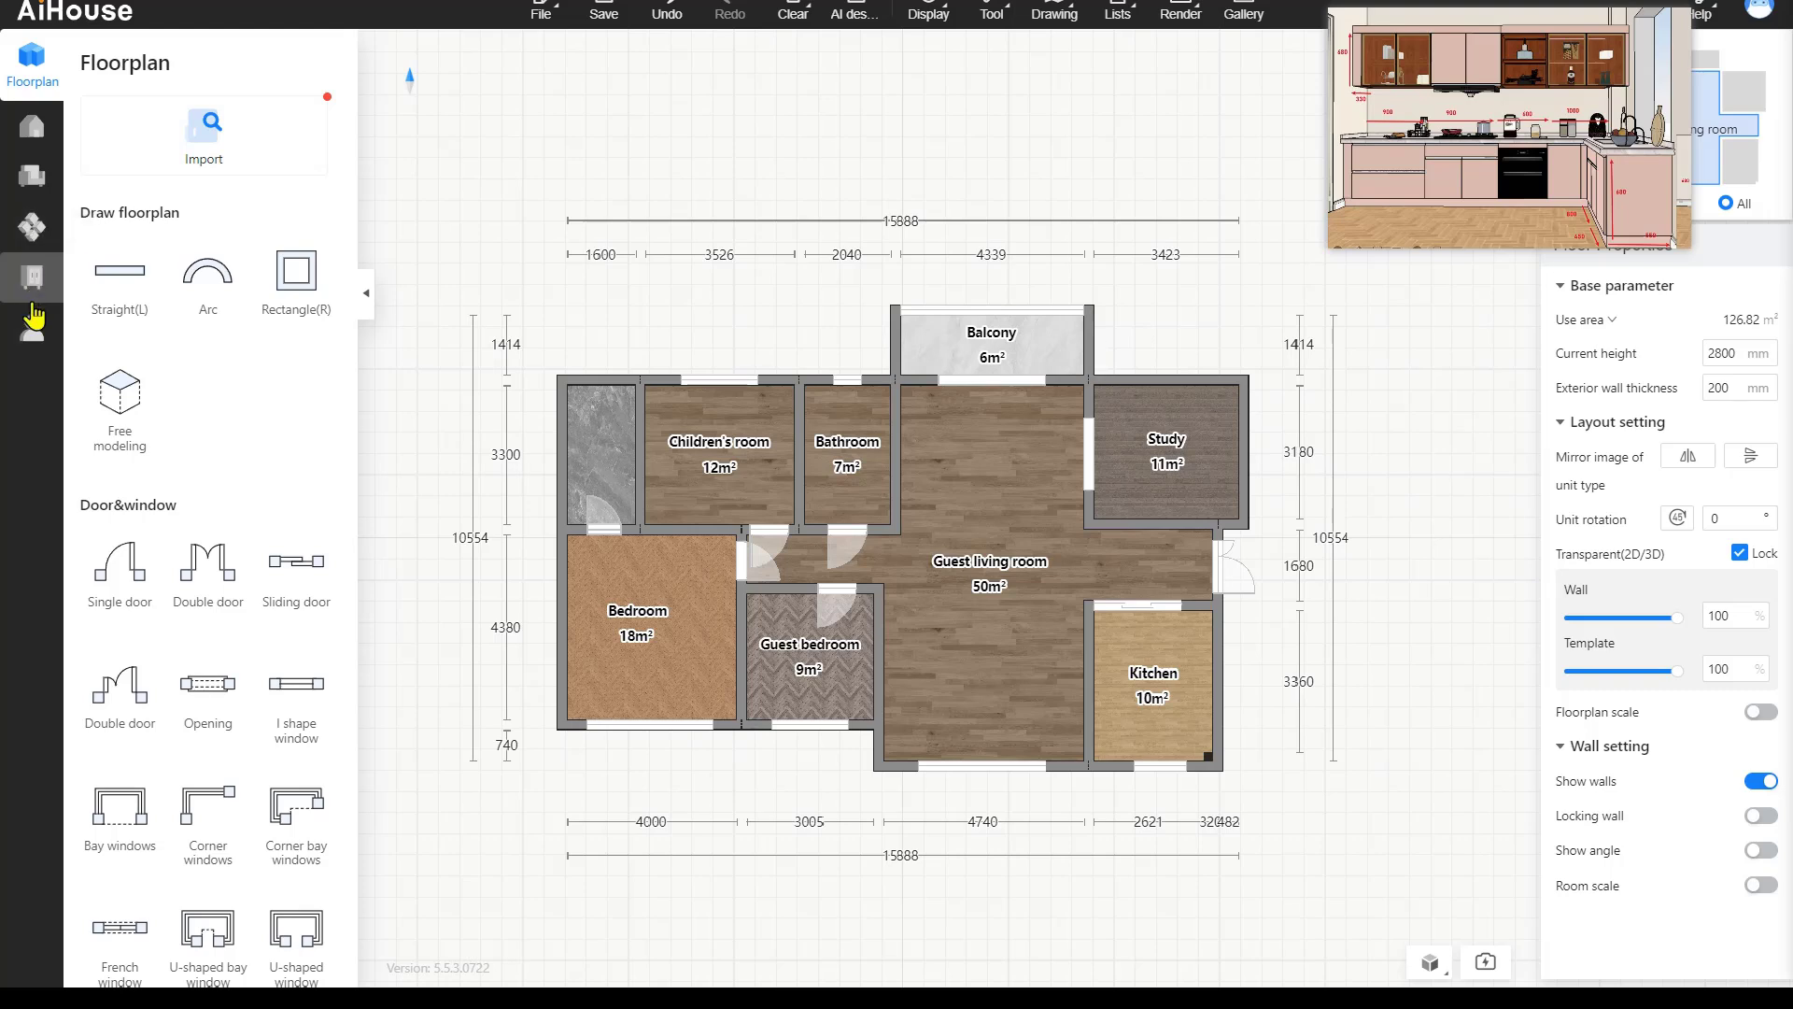
Open the kitchen cabinet customization module and bring the kitchen into 3D view, facing its long blank wall.
click(31, 305)
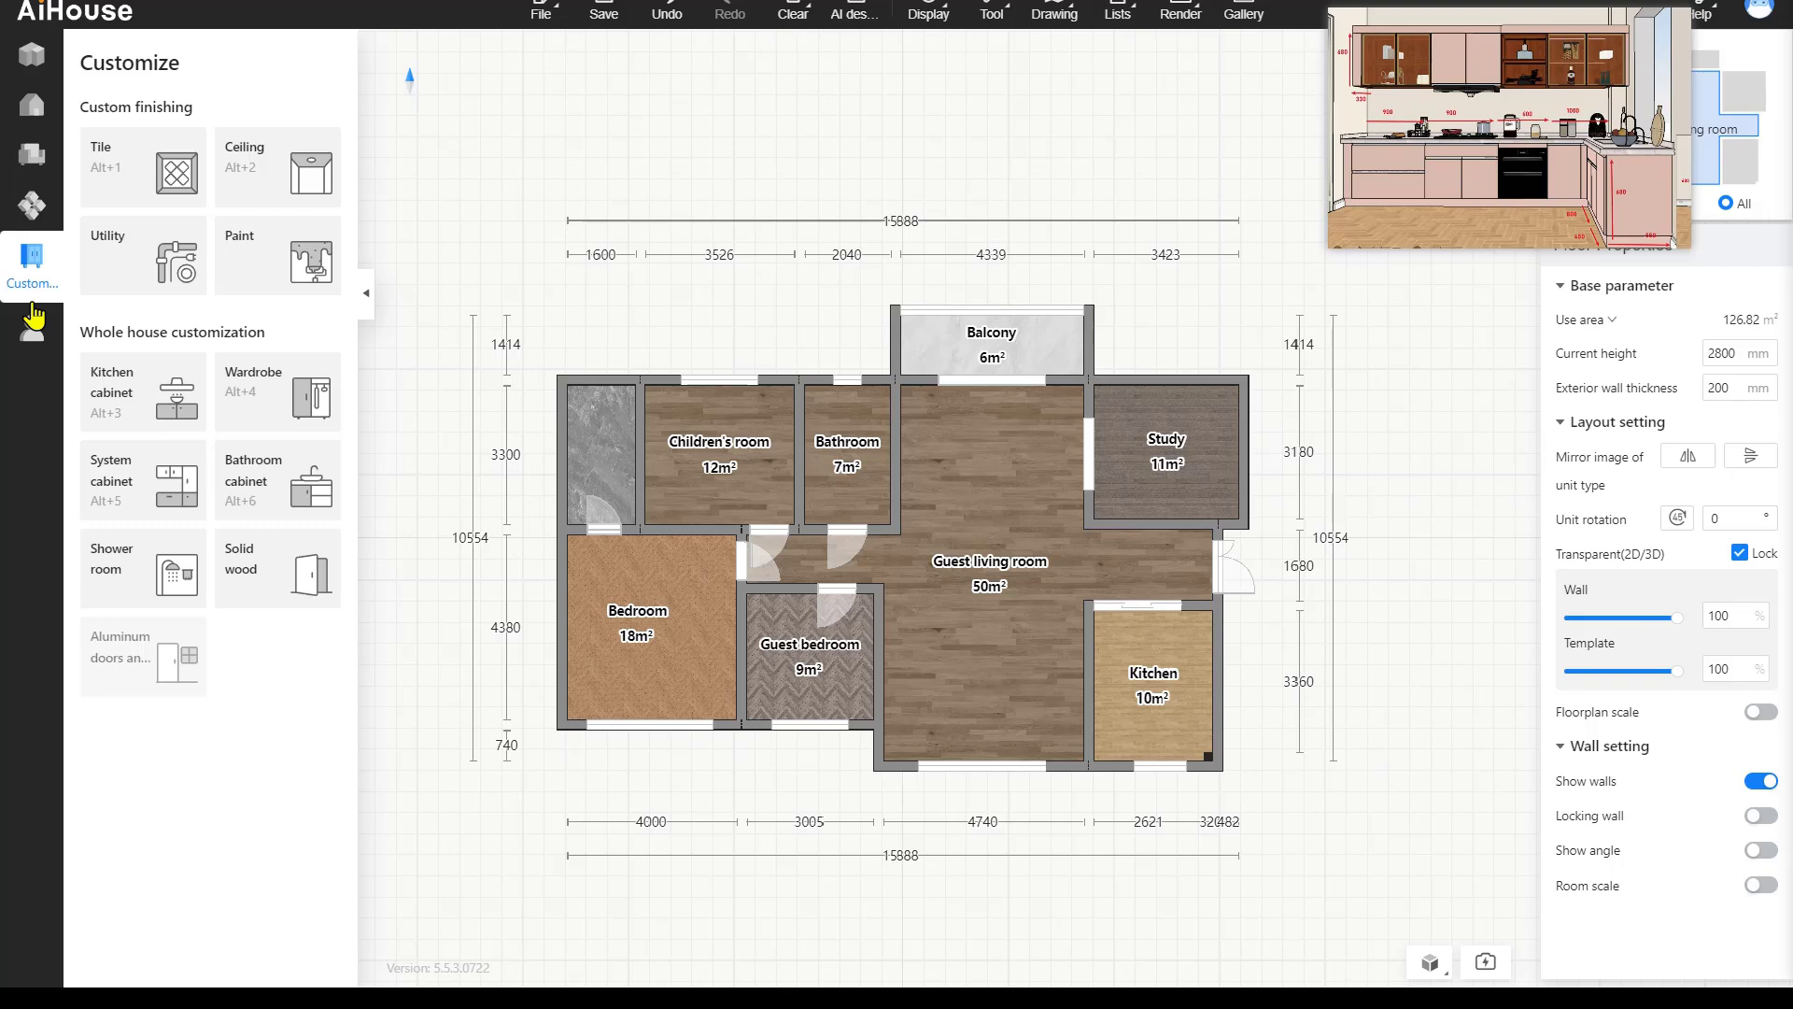
click(148, 433)
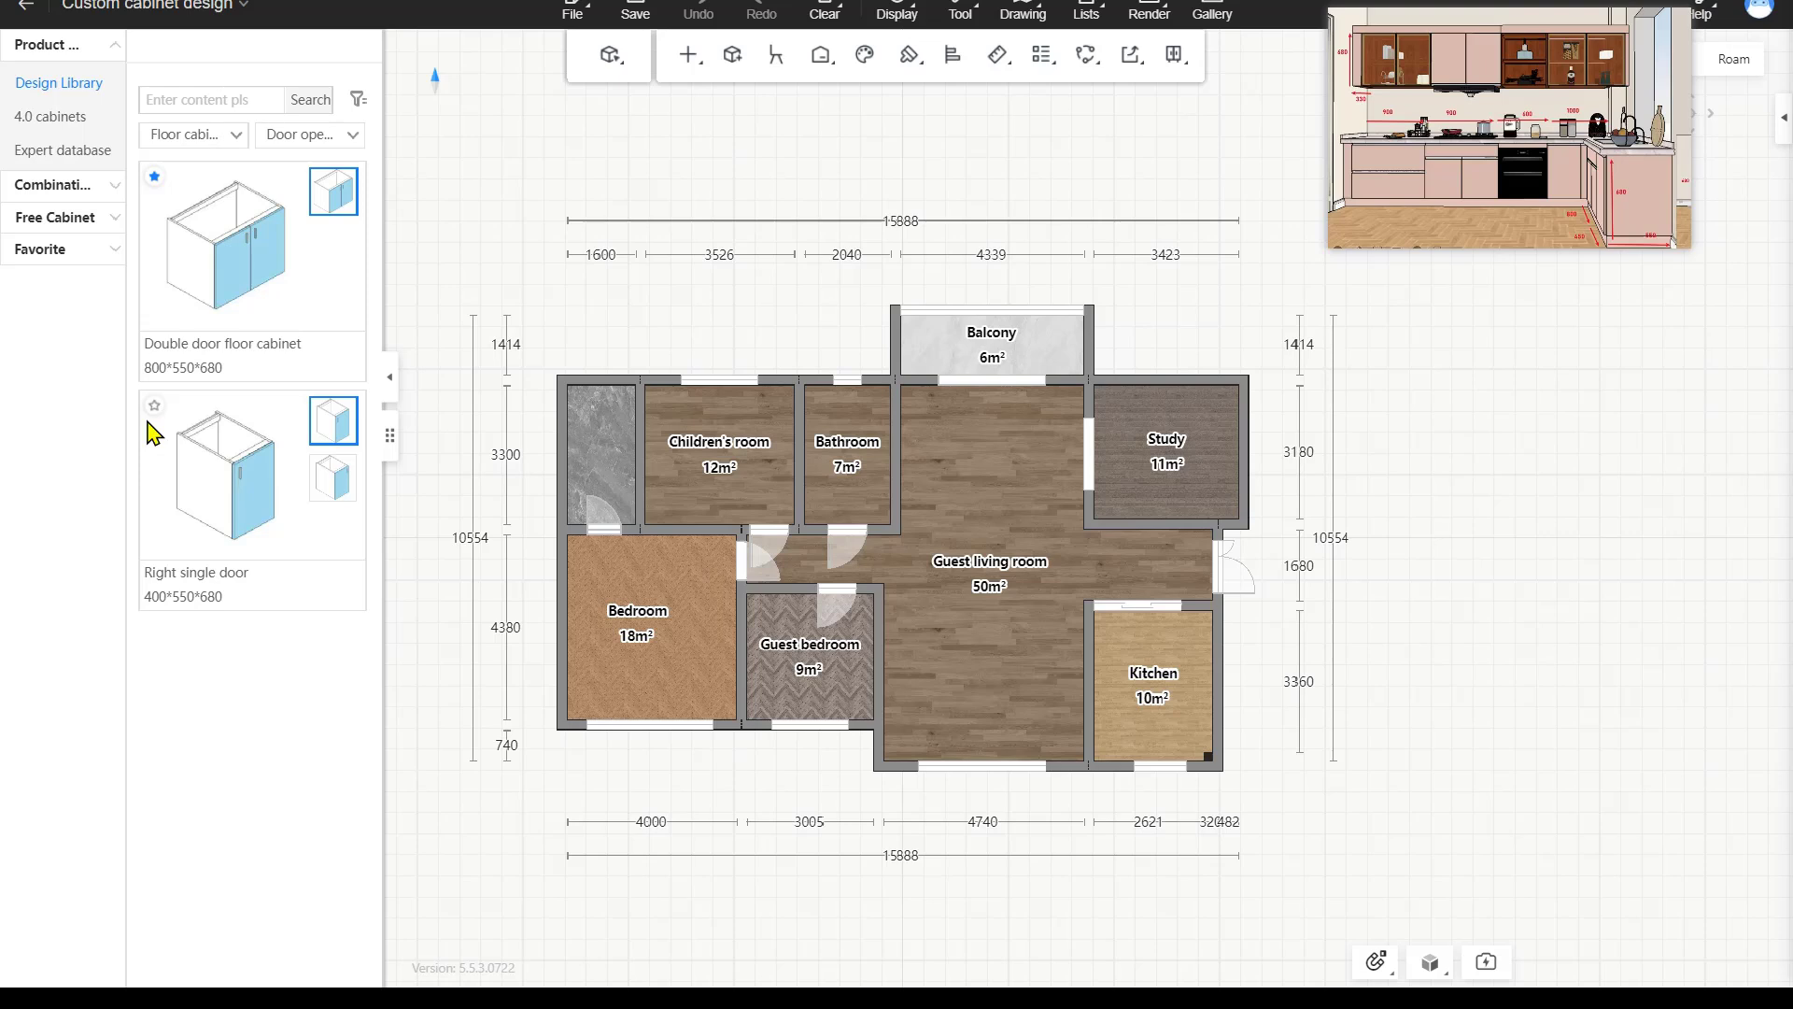
key(2)
key(3)
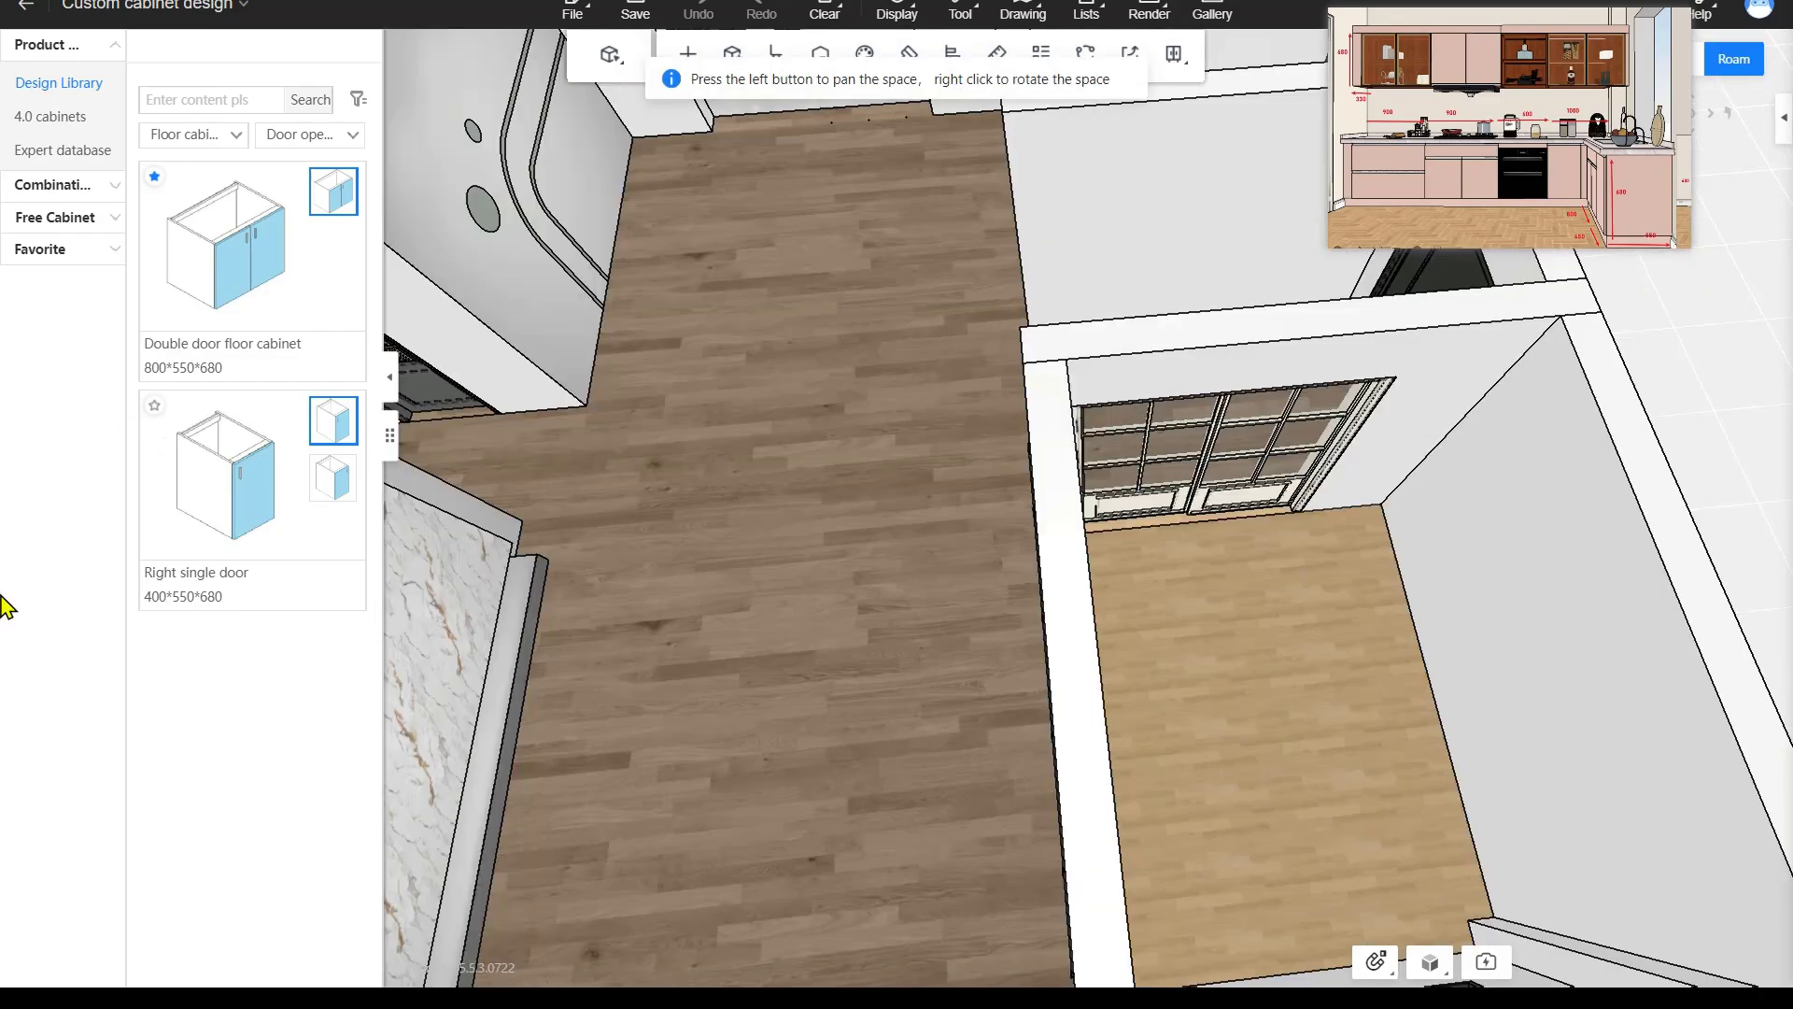
right_drag(910, 502, 978, 602)
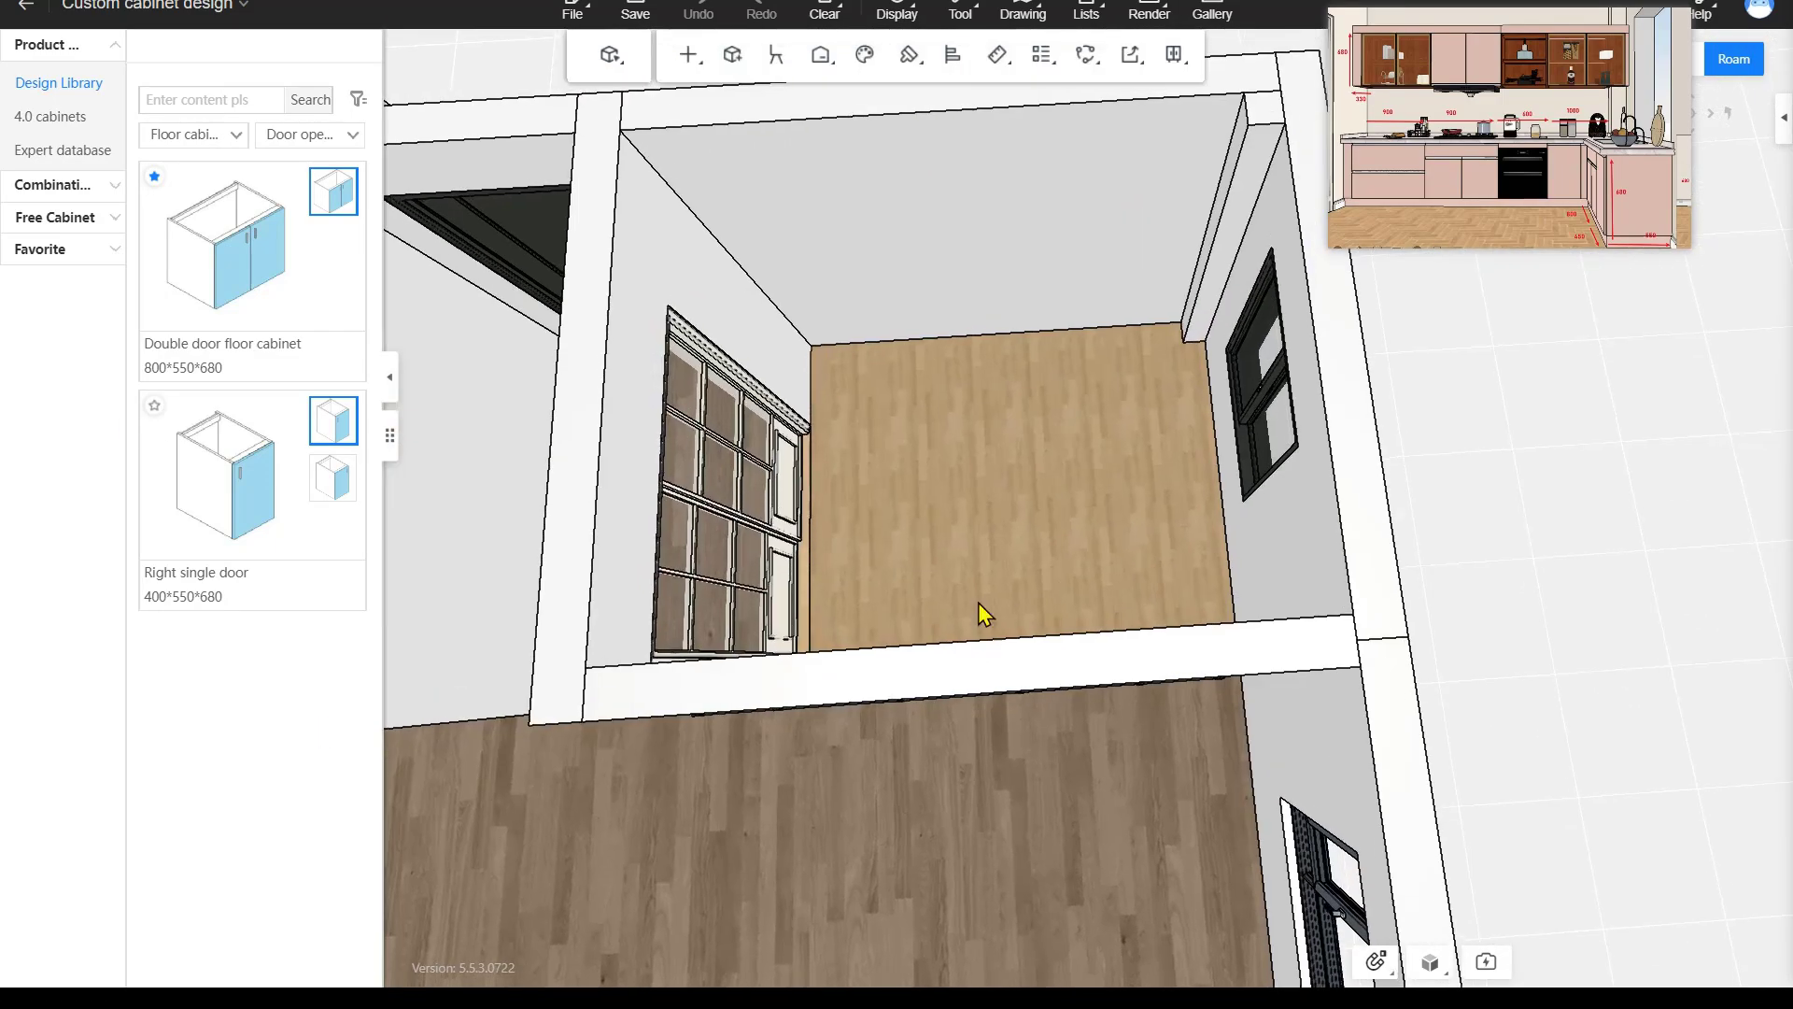
drag(977, 467, 965, 614)
right_drag(955, 643, 1016, 677)
scroll(1017, 676, up, 5)
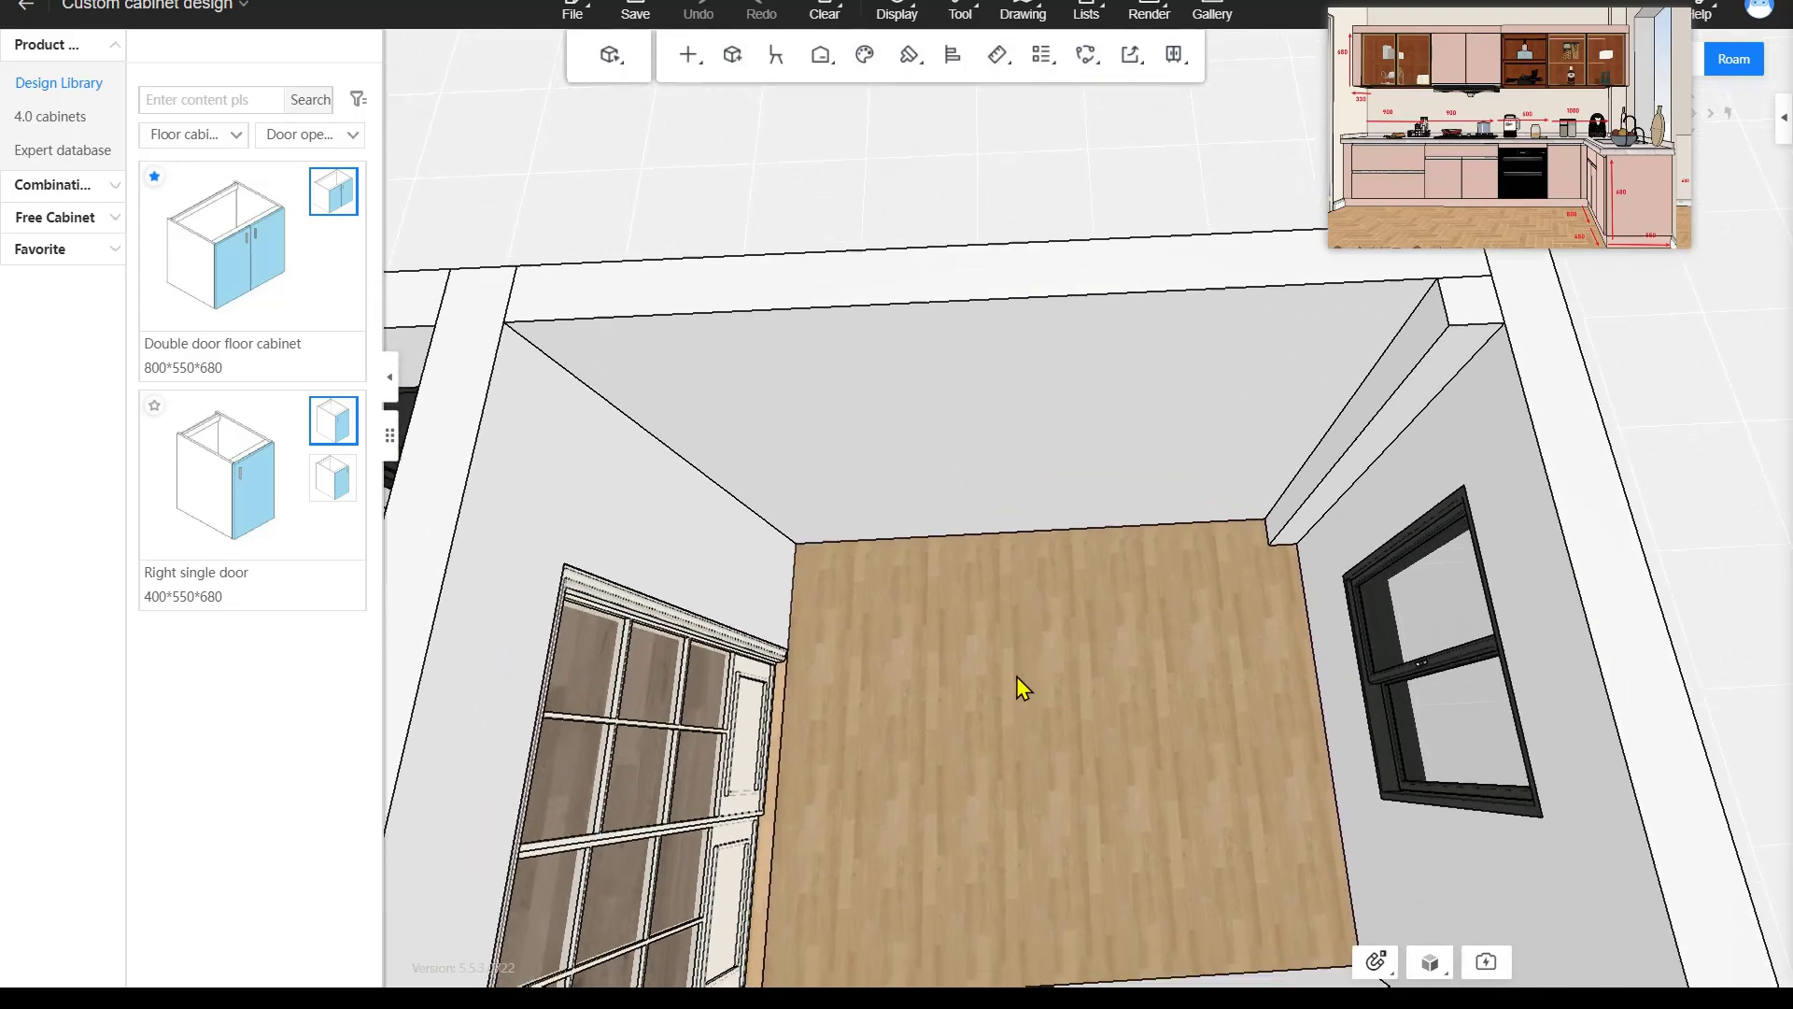
scroll(1011, 673, up, 3)
drag(1007, 654, 1022, 721)
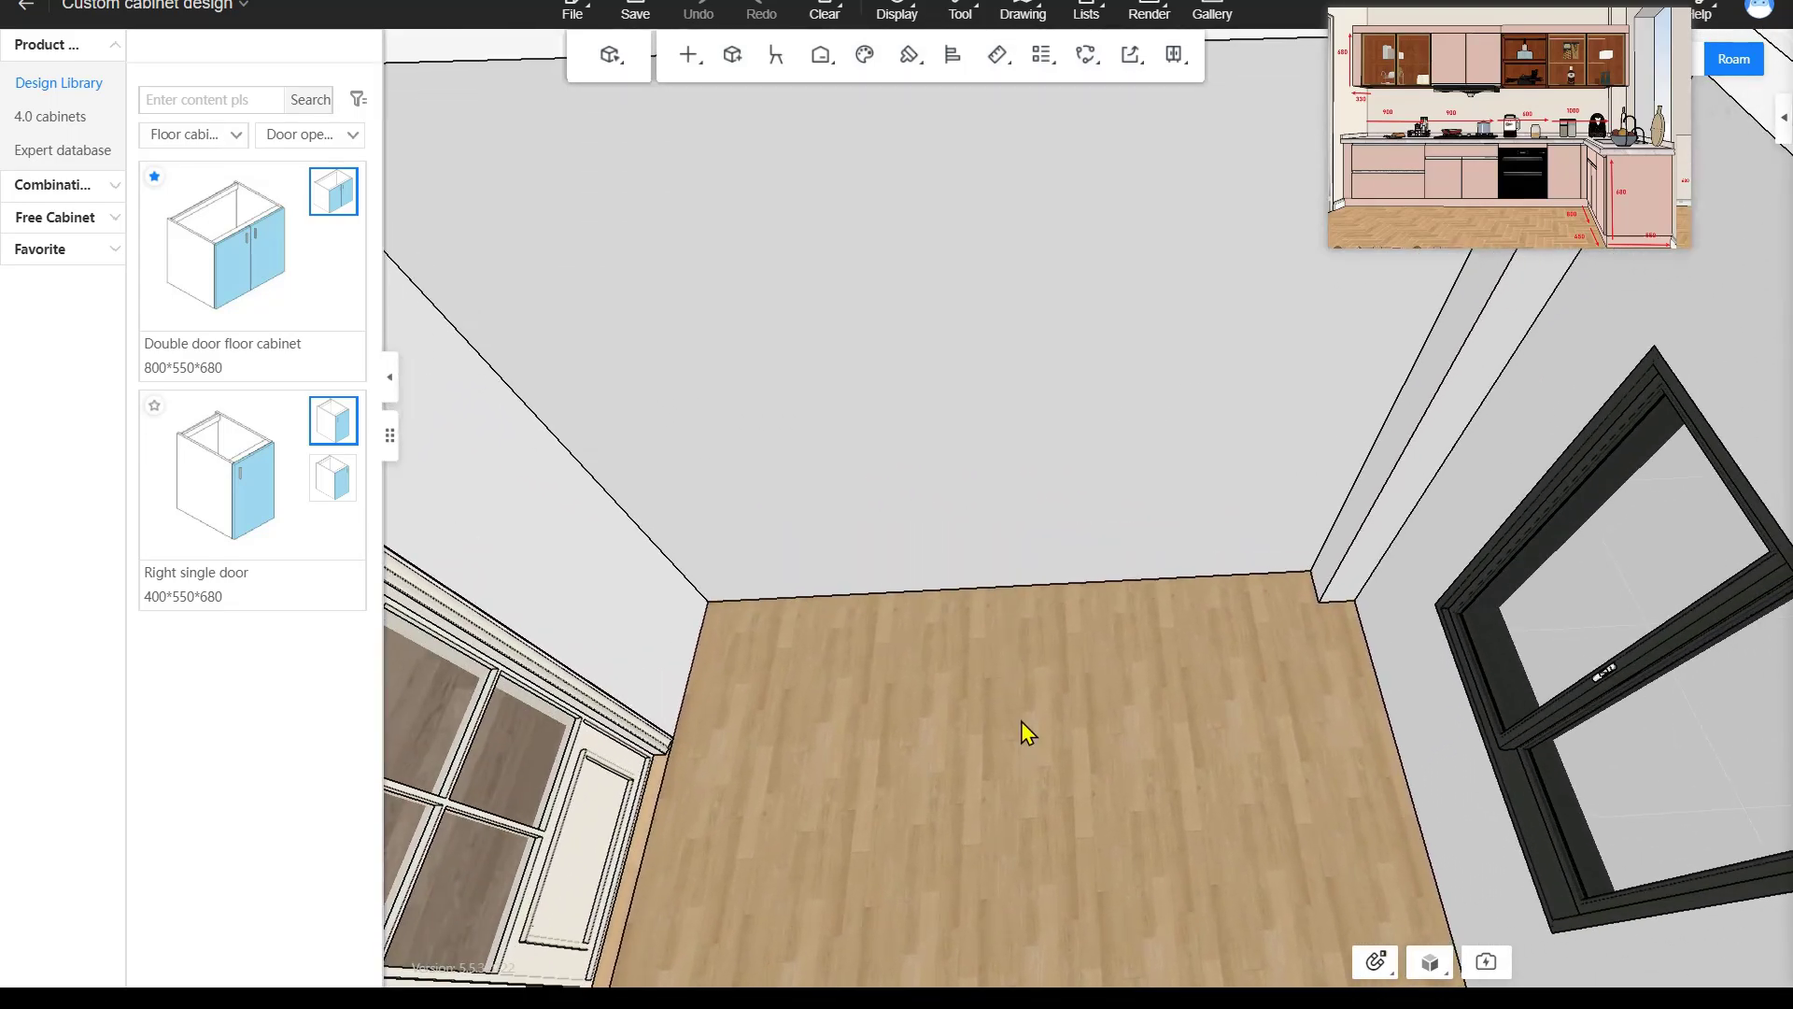
right_drag(1022, 721, 991, 631)
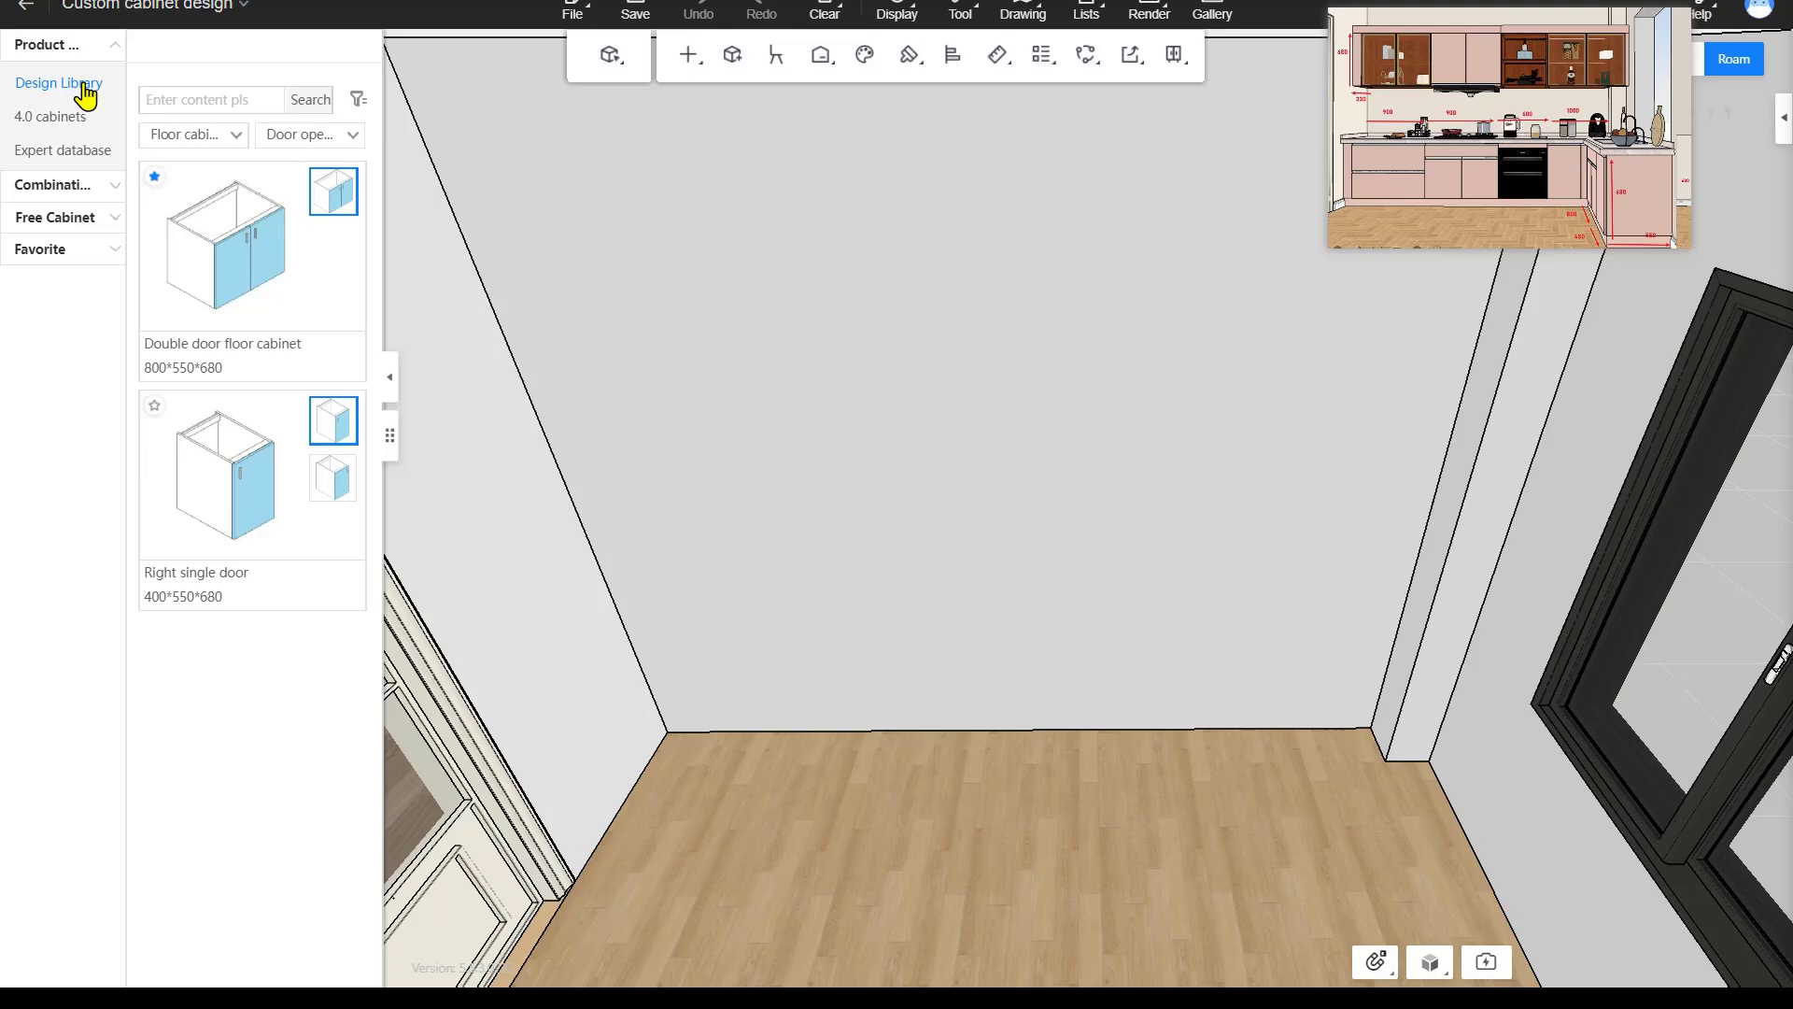
Browse the 4.0 cabinets and Expert database products, plus the Island Platform combinations in the library.
click(89, 119)
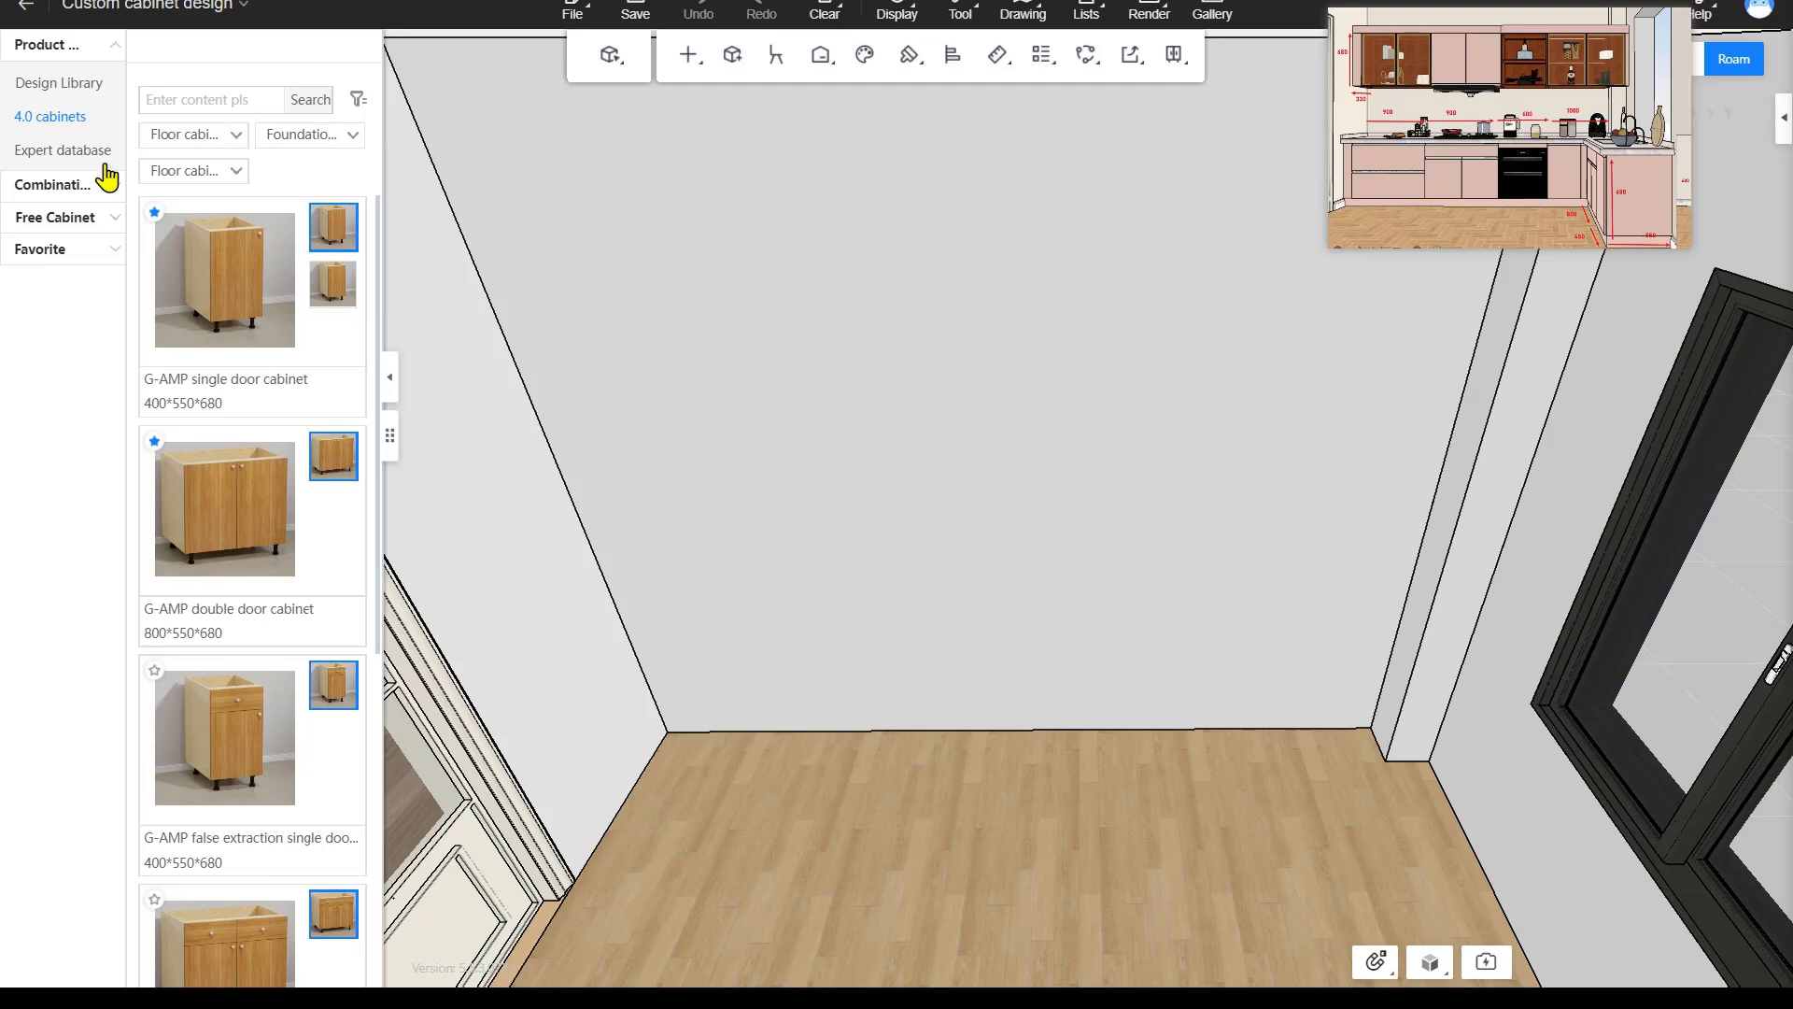
click(105, 165)
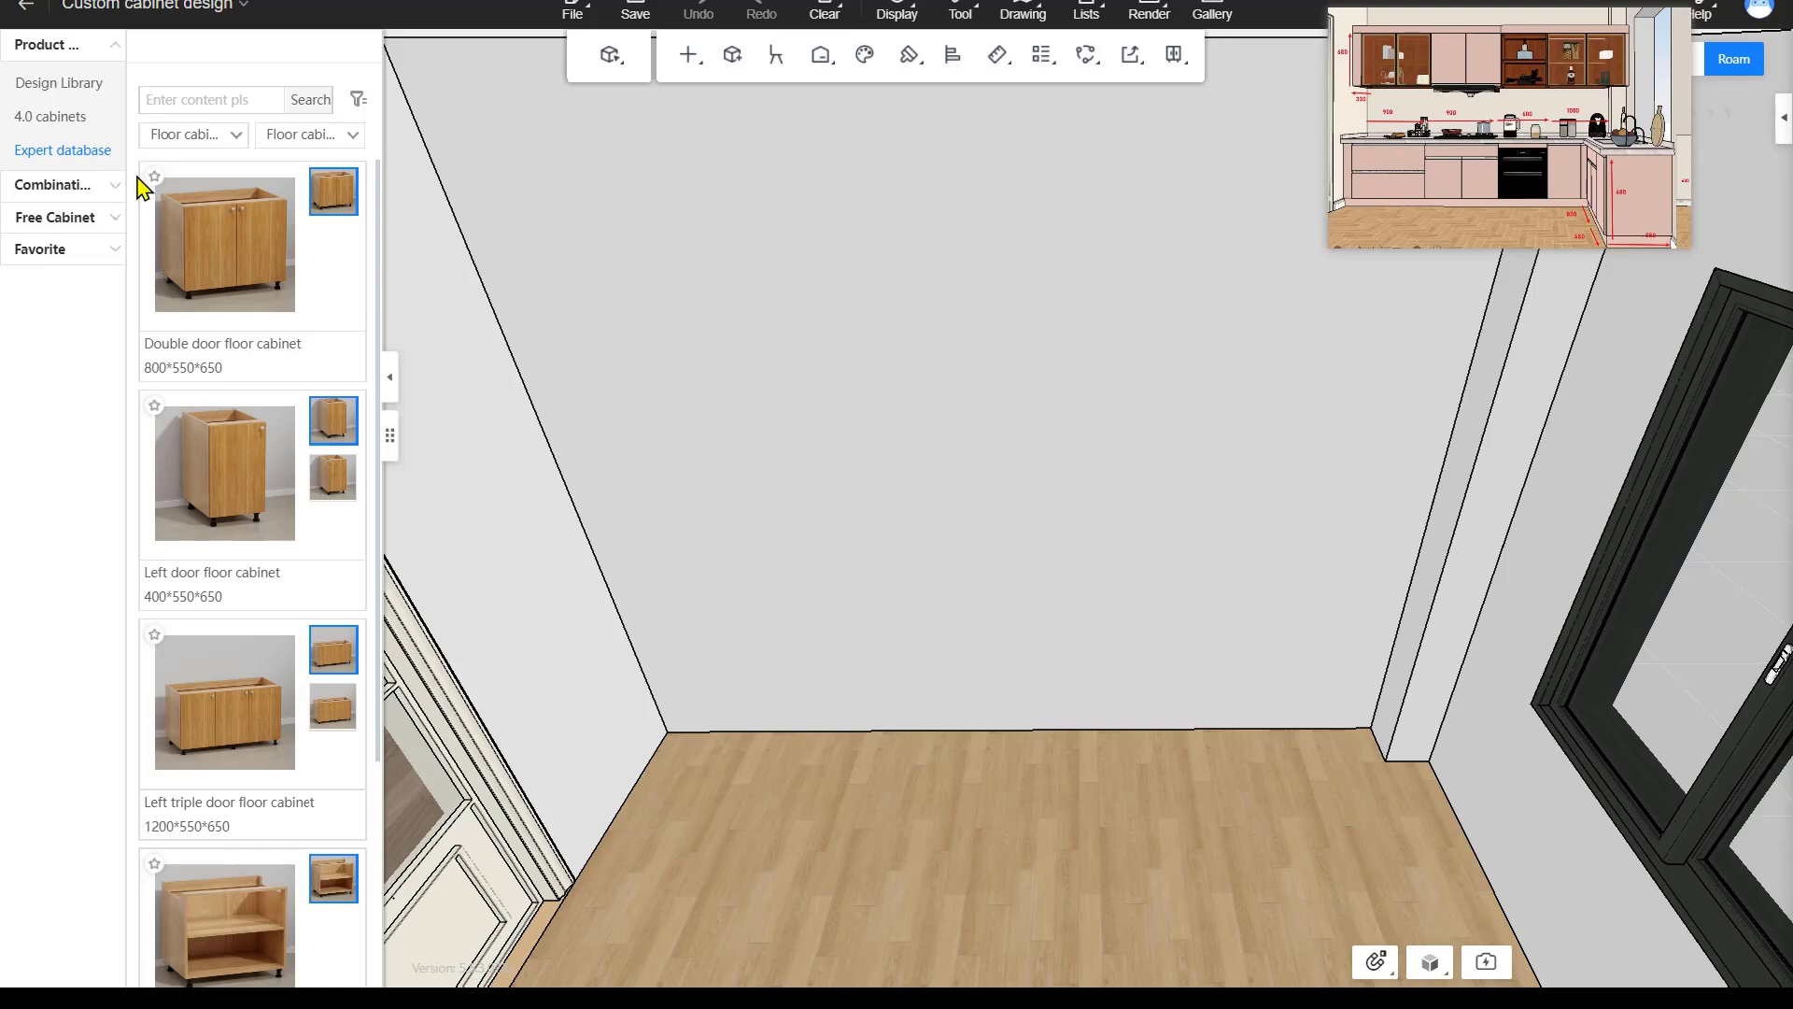
scroll(159, 201, down, 3)
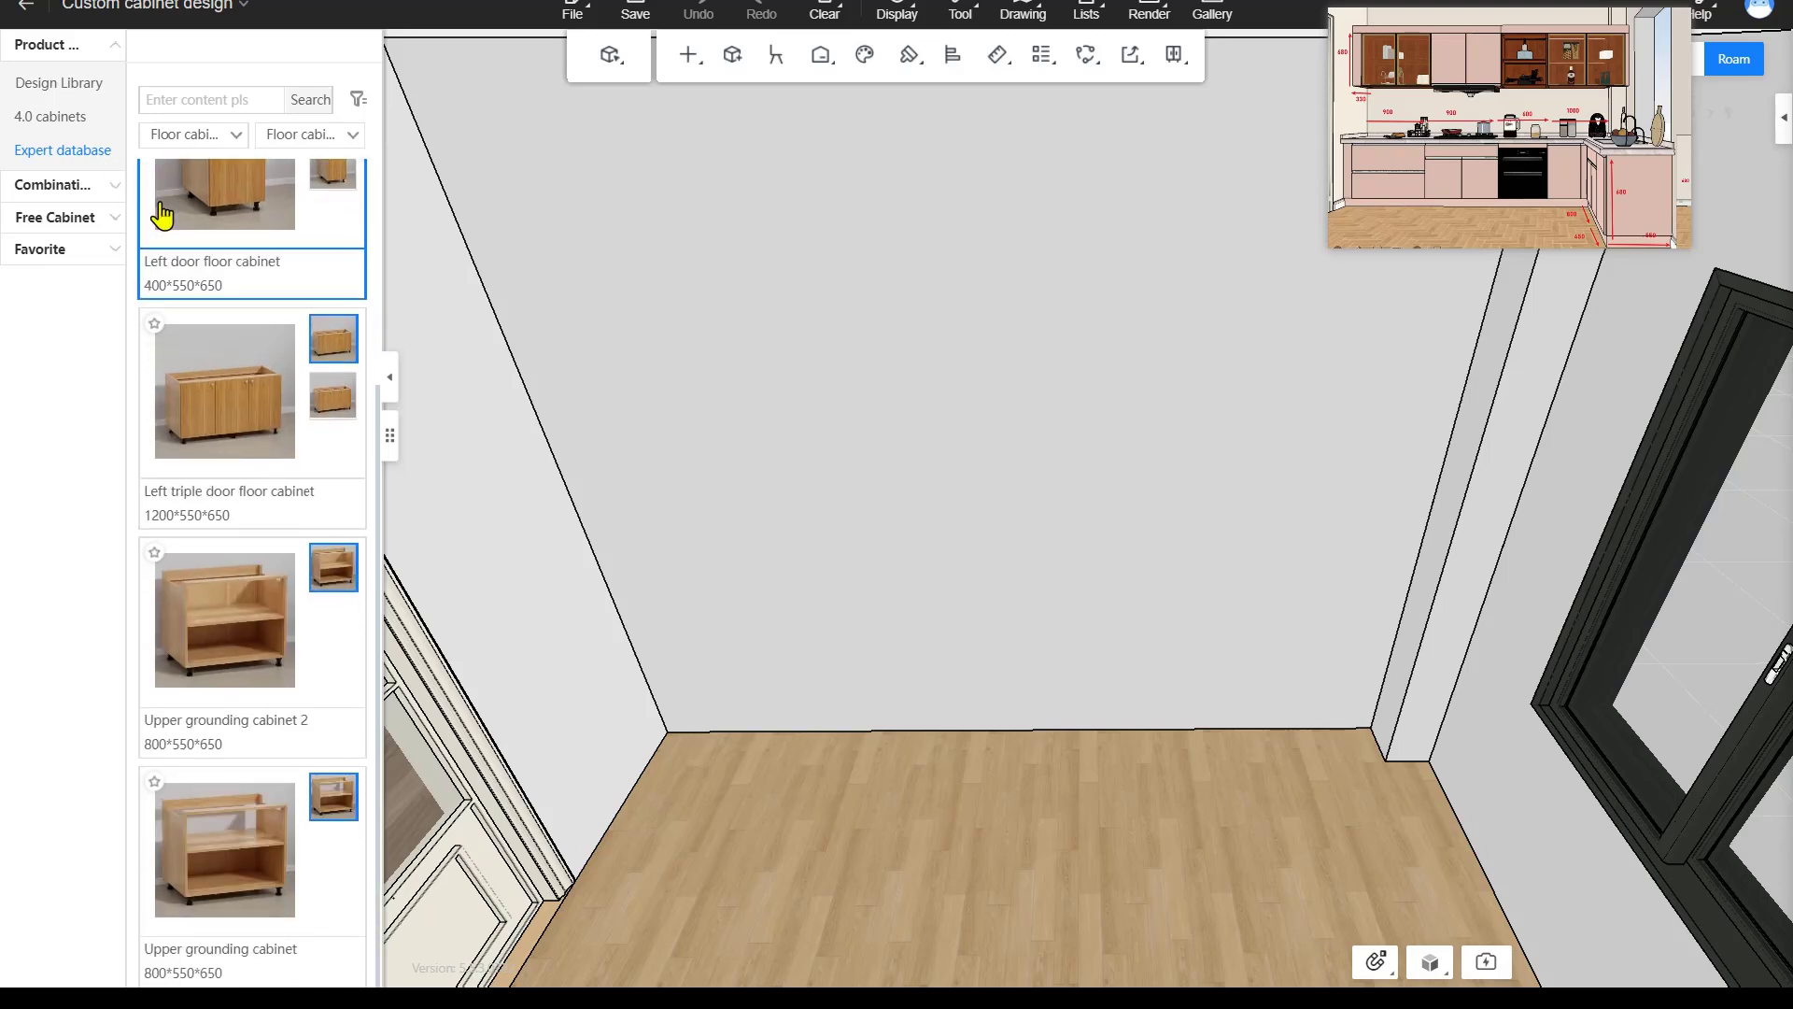
scroll(160, 215, up, 3)
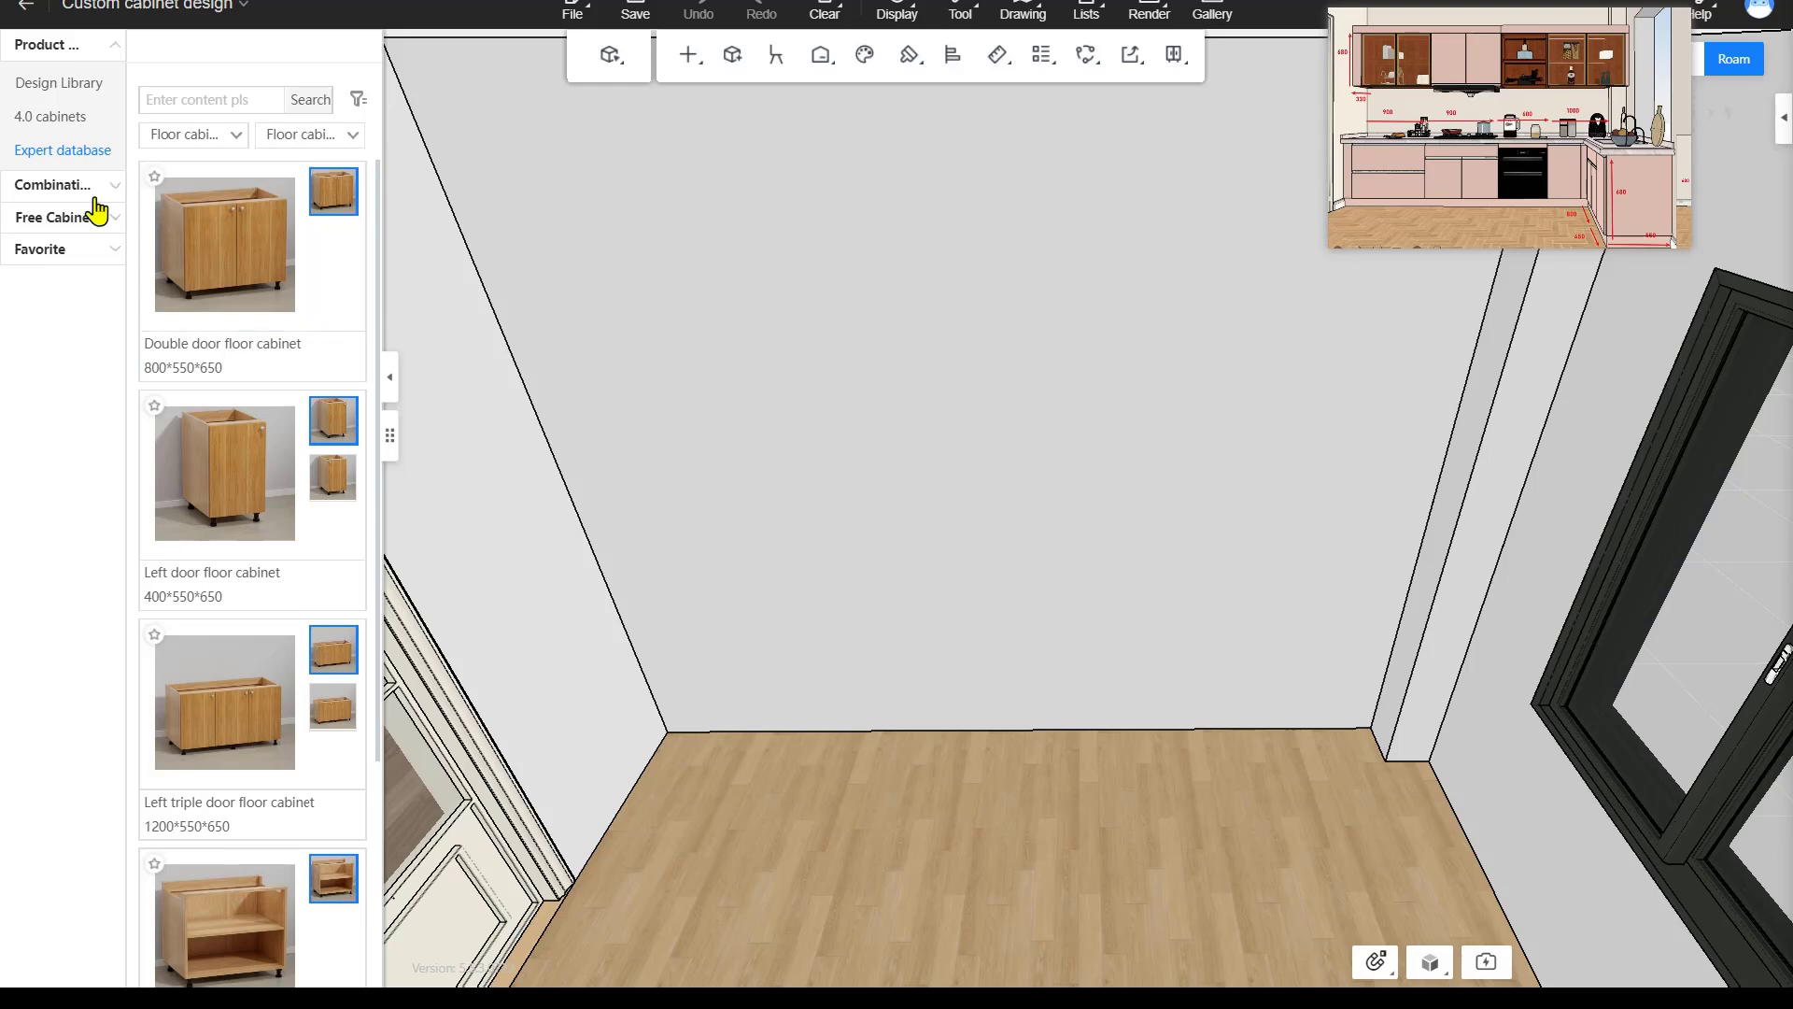
click(62, 196)
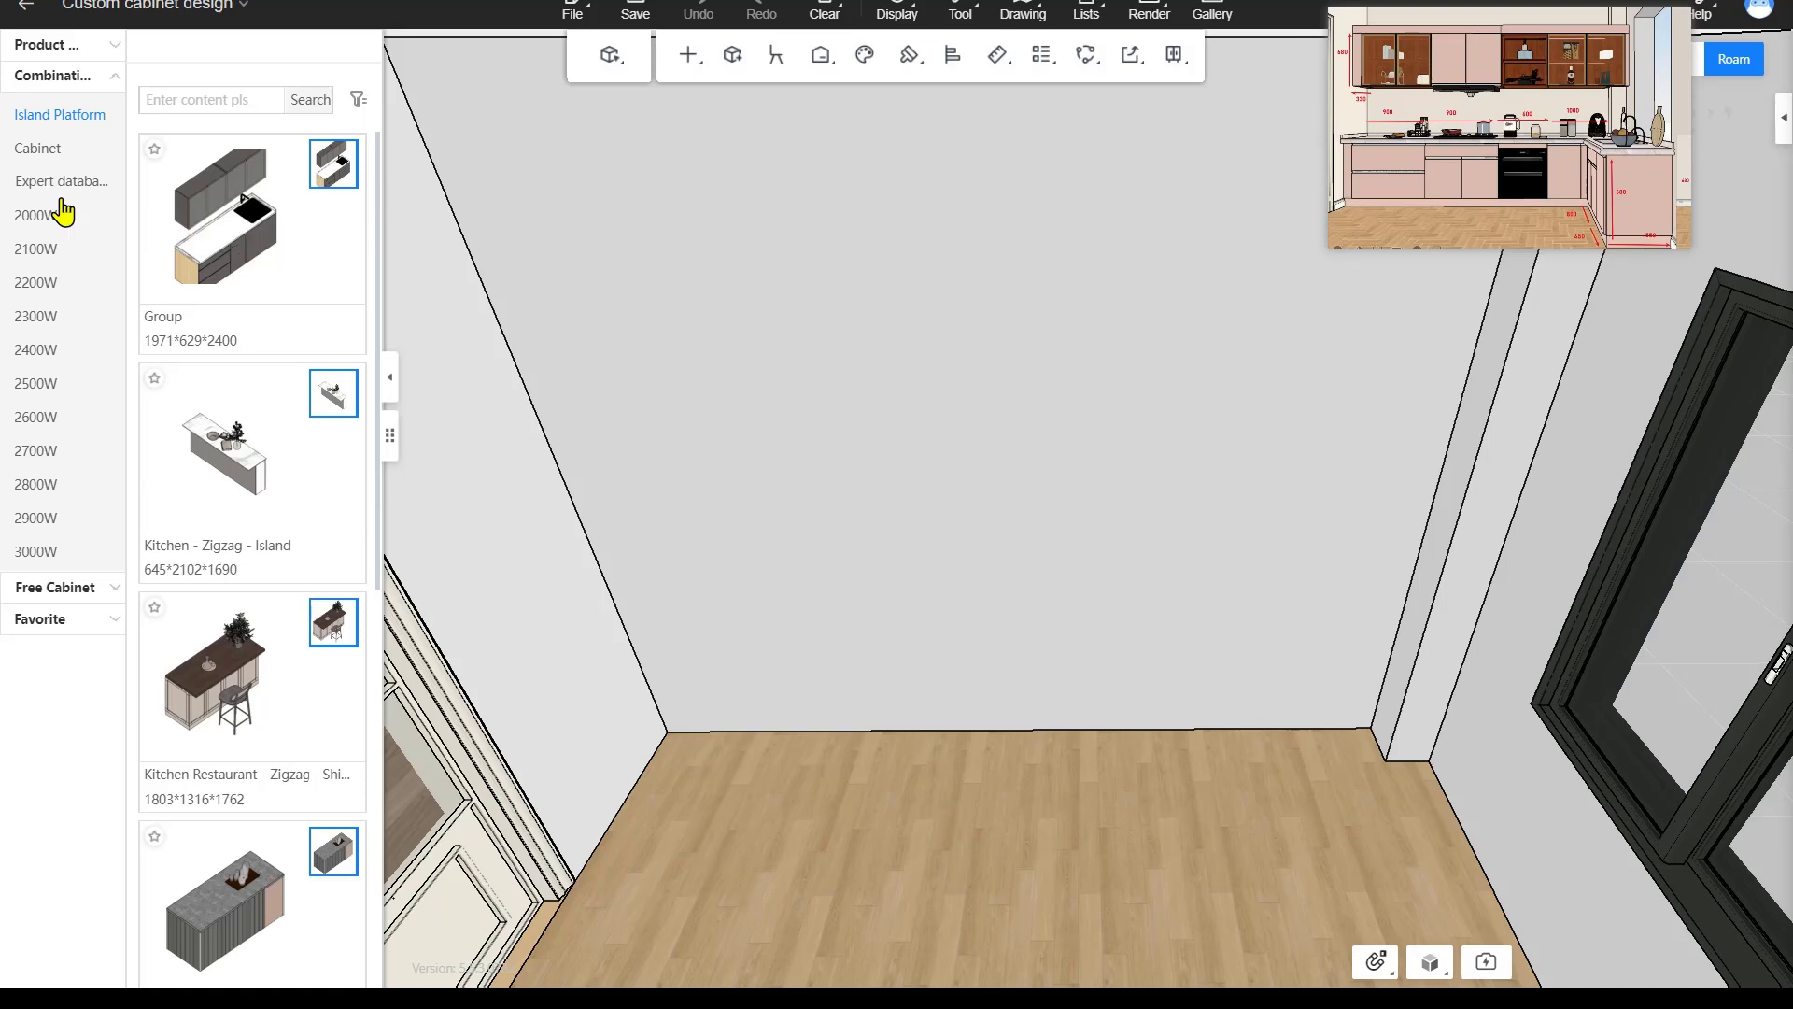
scroll(283, 286, down, 4)
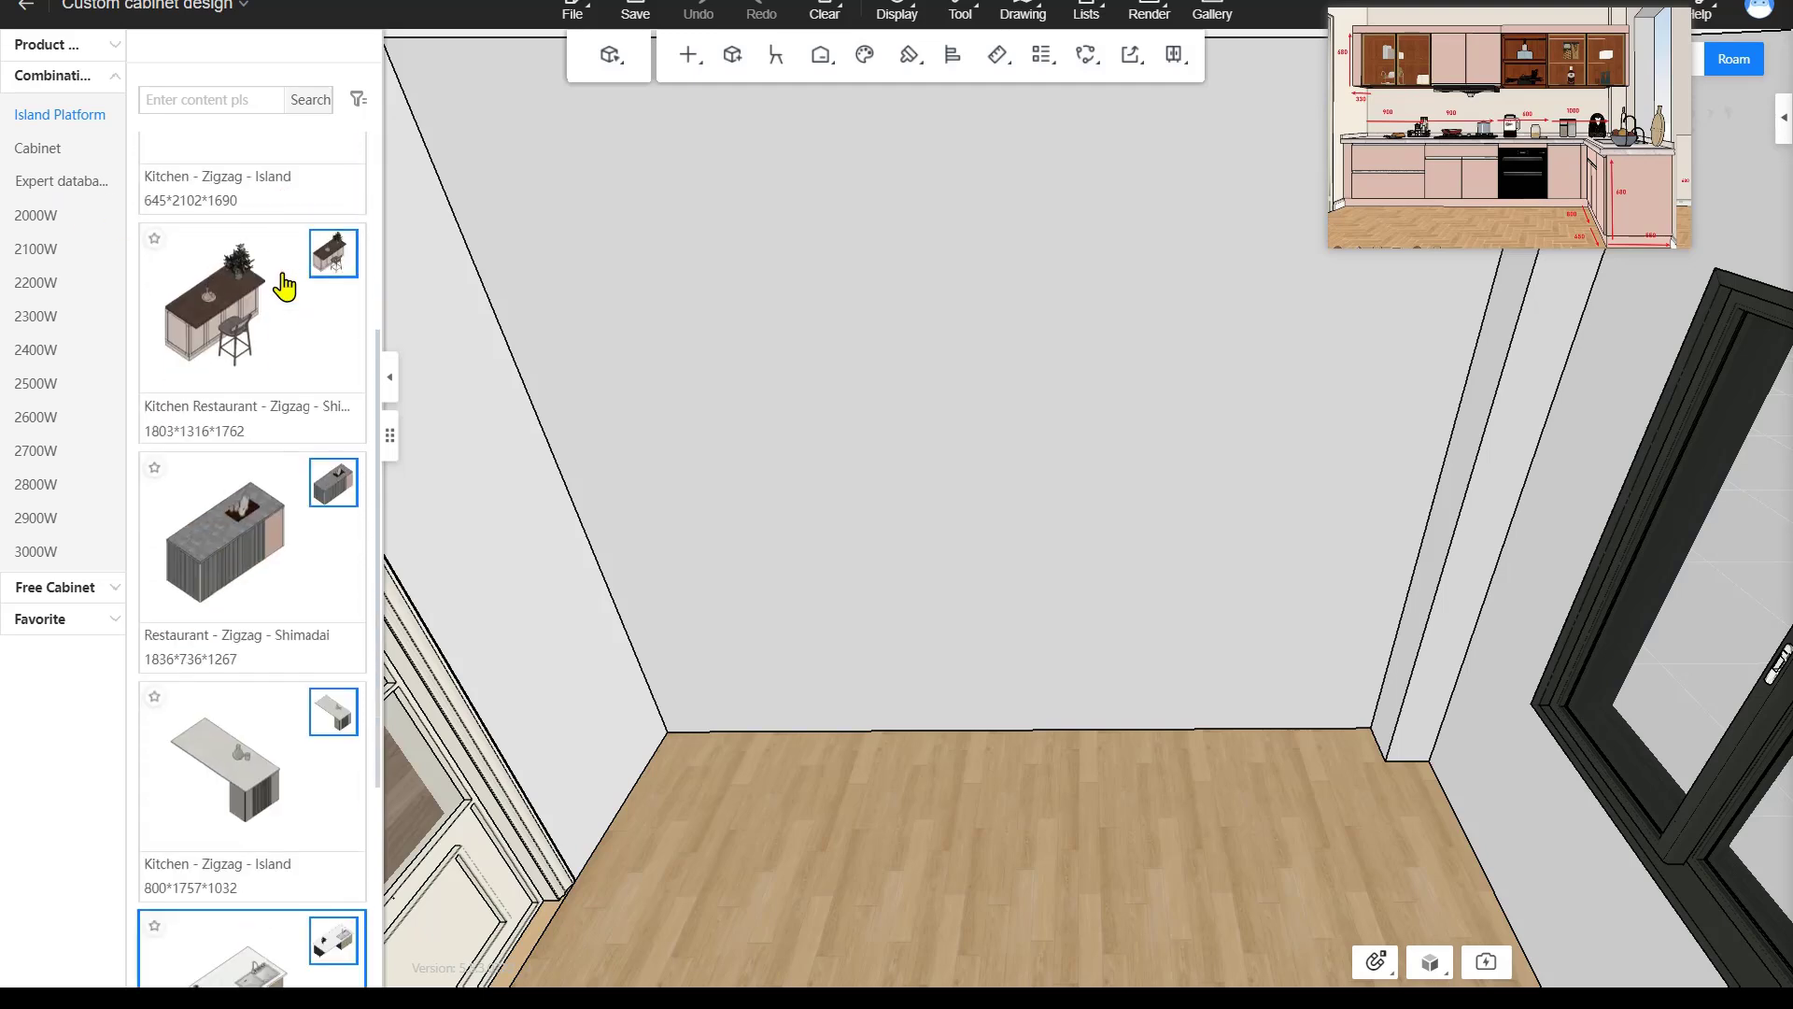
scroll(283, 287, up, 4)
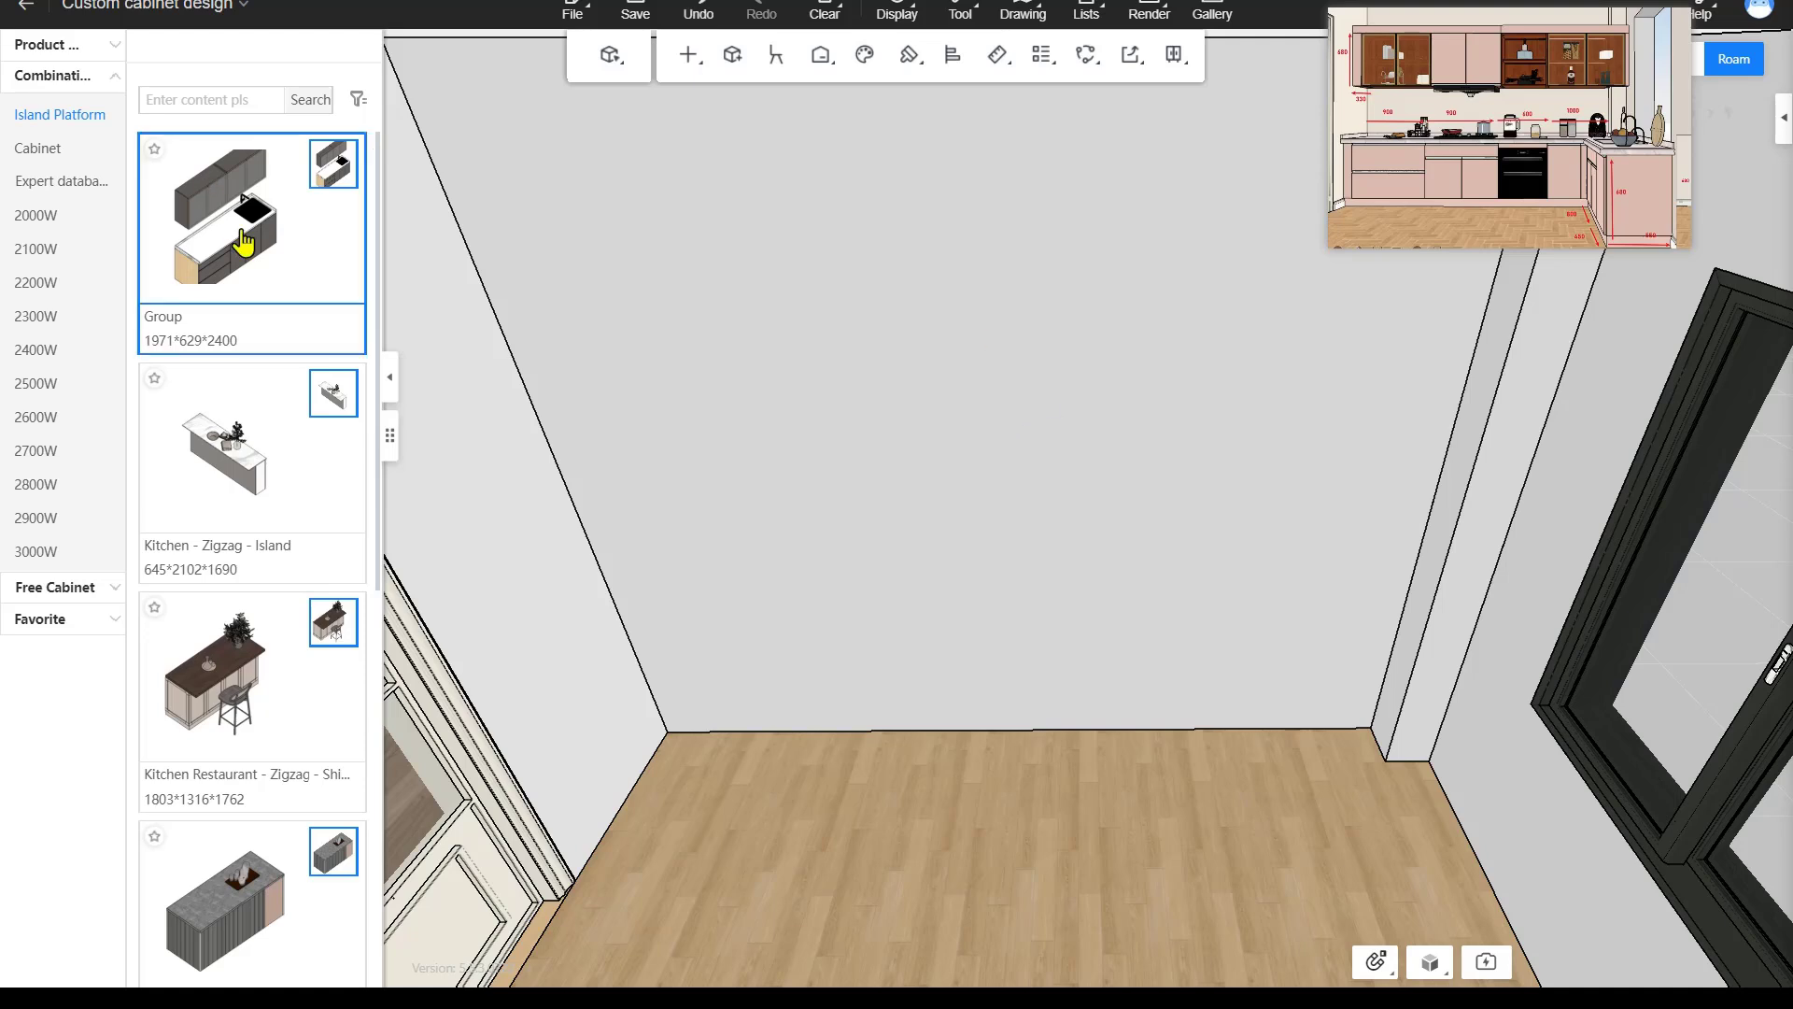
Place the 1971*629*2400 Group combination with sink base and hanging cabinets against the kitchen's long blank wall.
drag(243, 243, 889, 549)
click(766, 554)
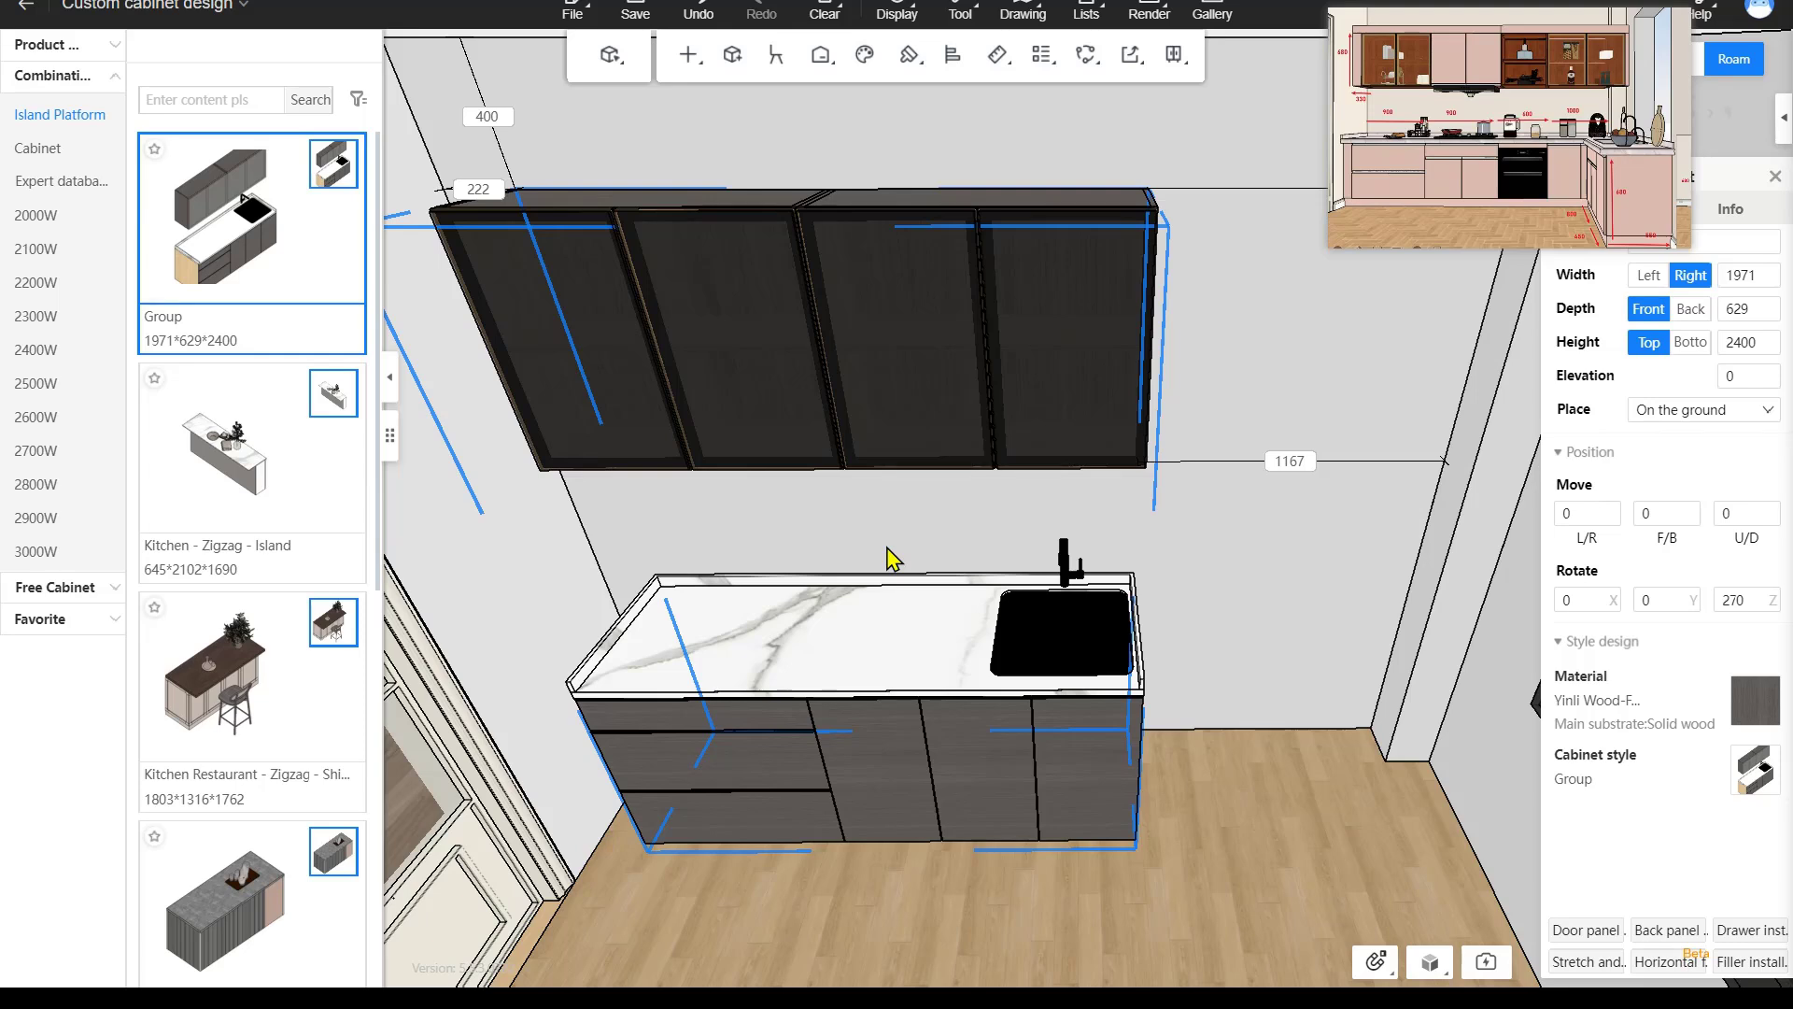
scroll(869, 664, up, 3)
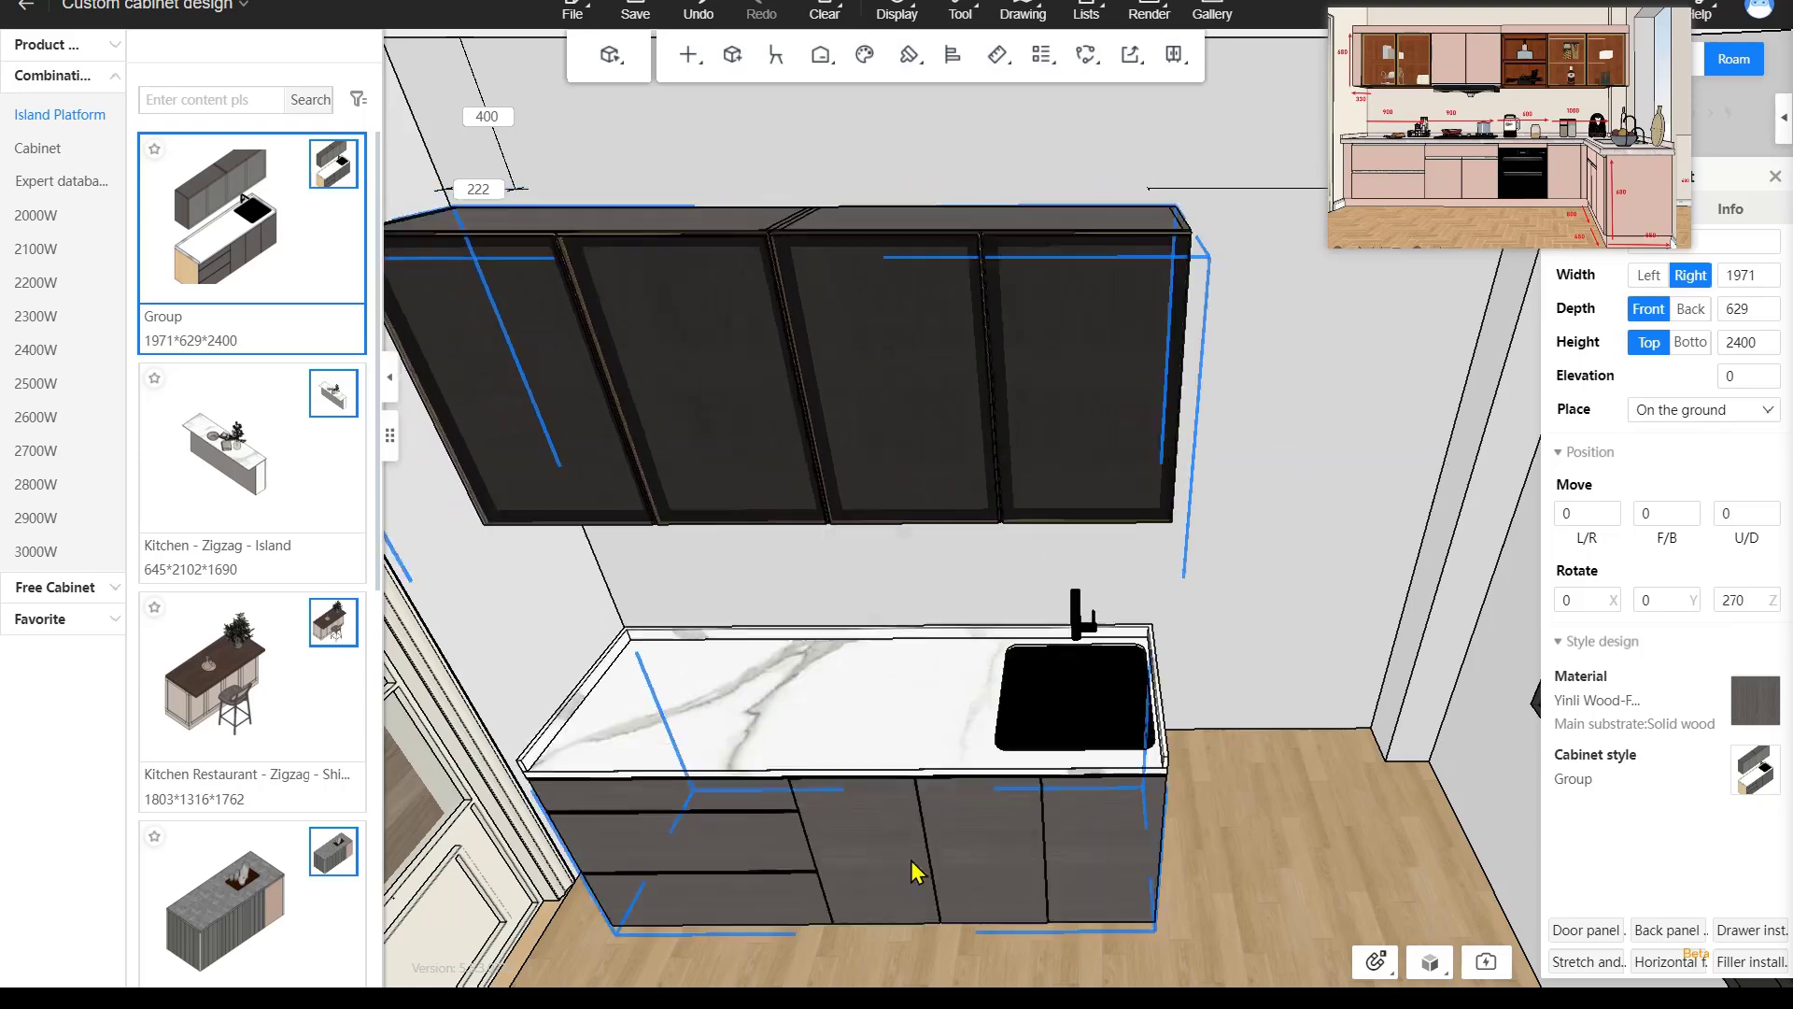
scroll(913, 864, up, 5)
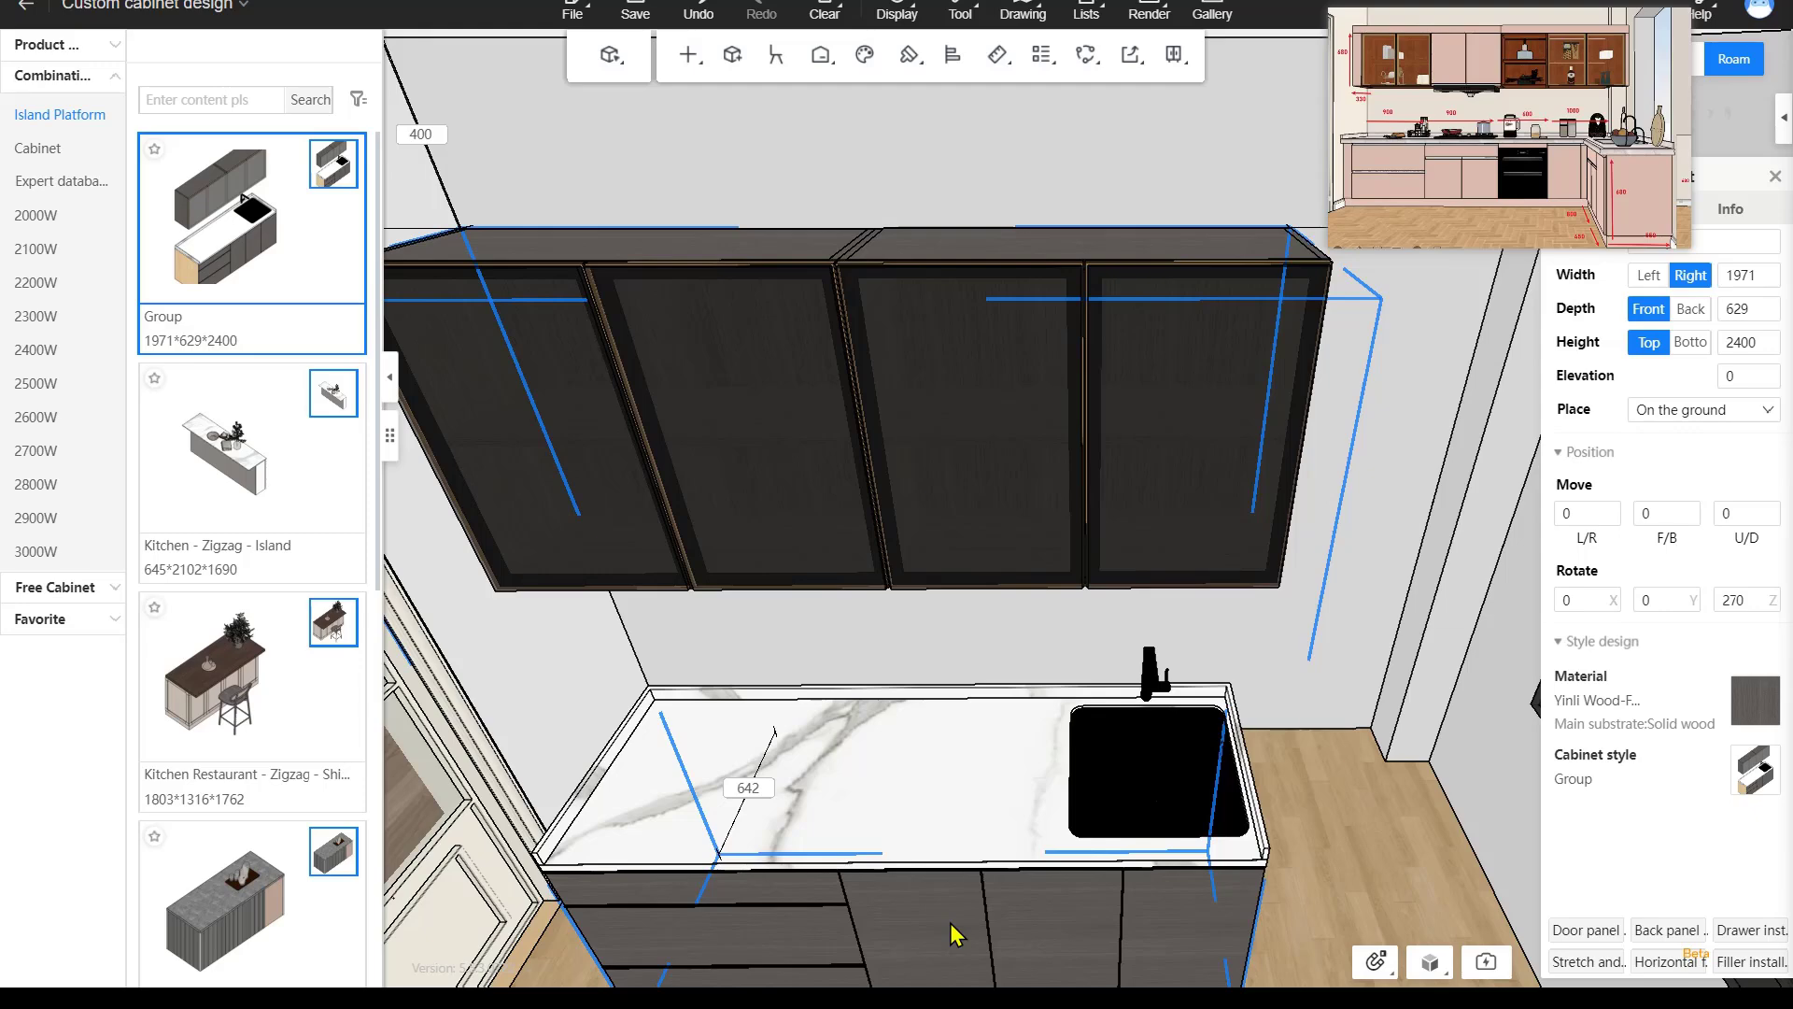
Ungroup the placed kitchen combination into its individual cabinets.
right_click(950, 923)
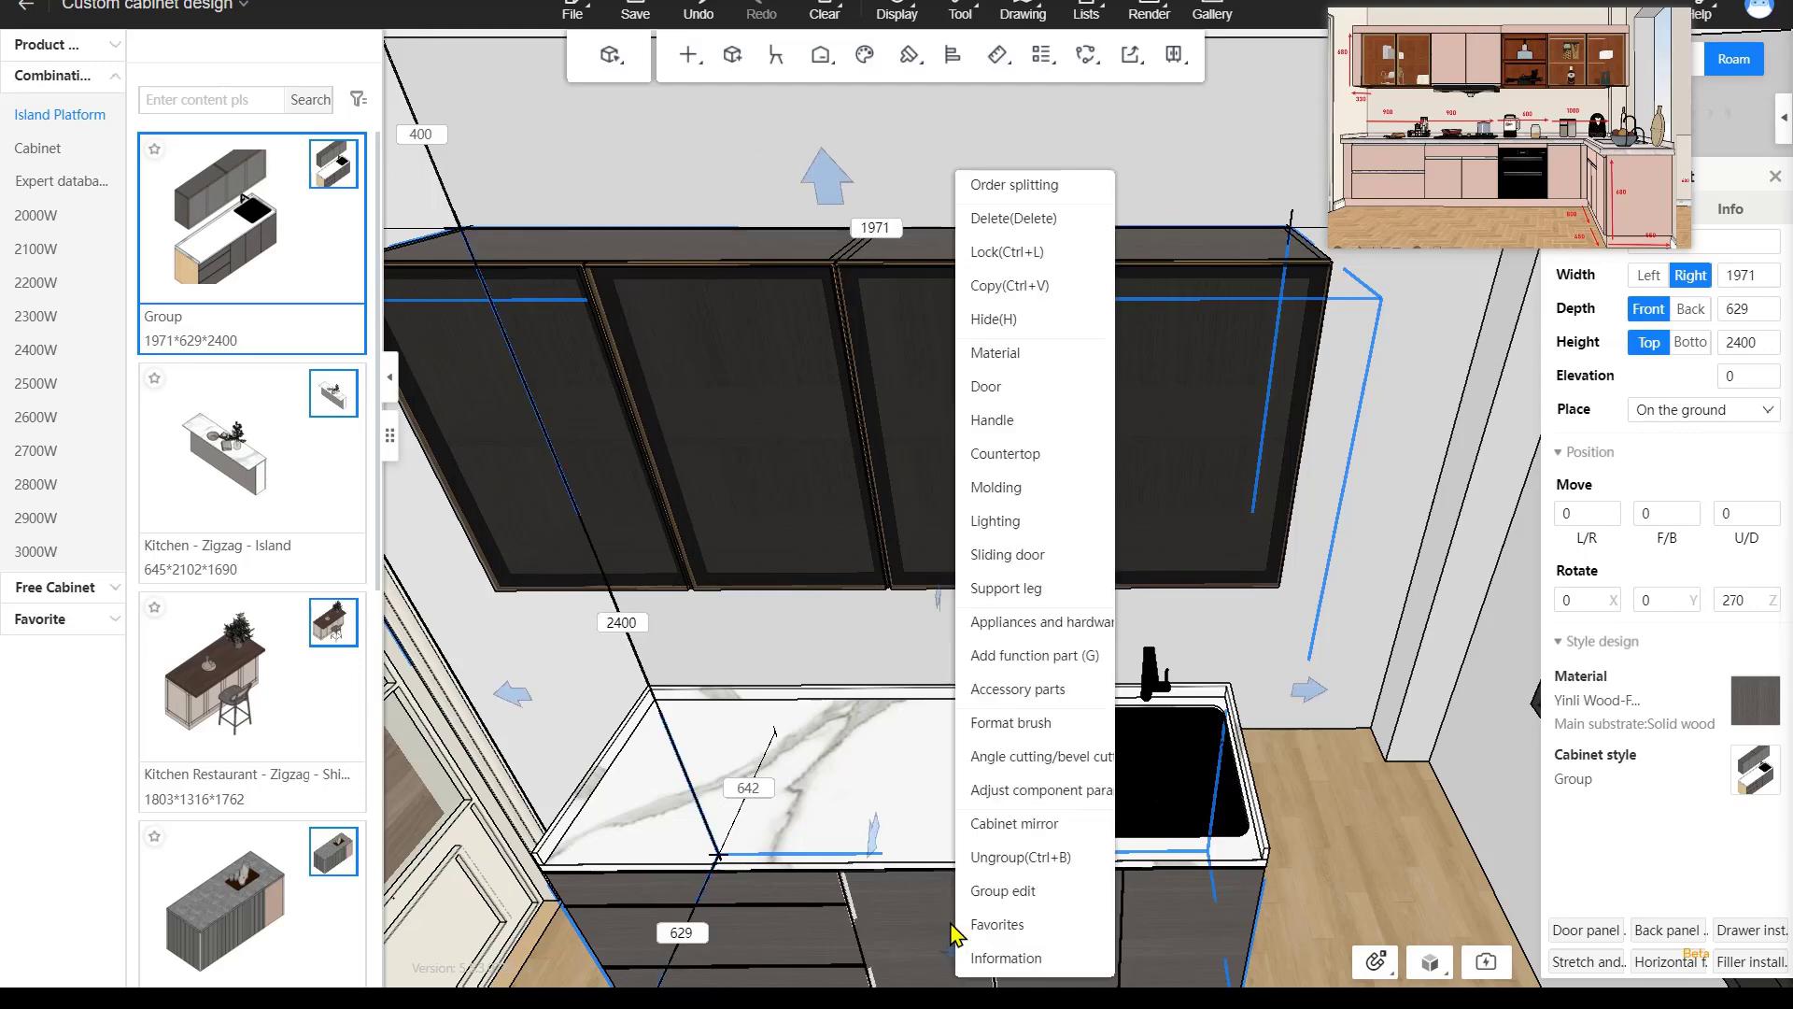
scroll(919, 865, down, 3)
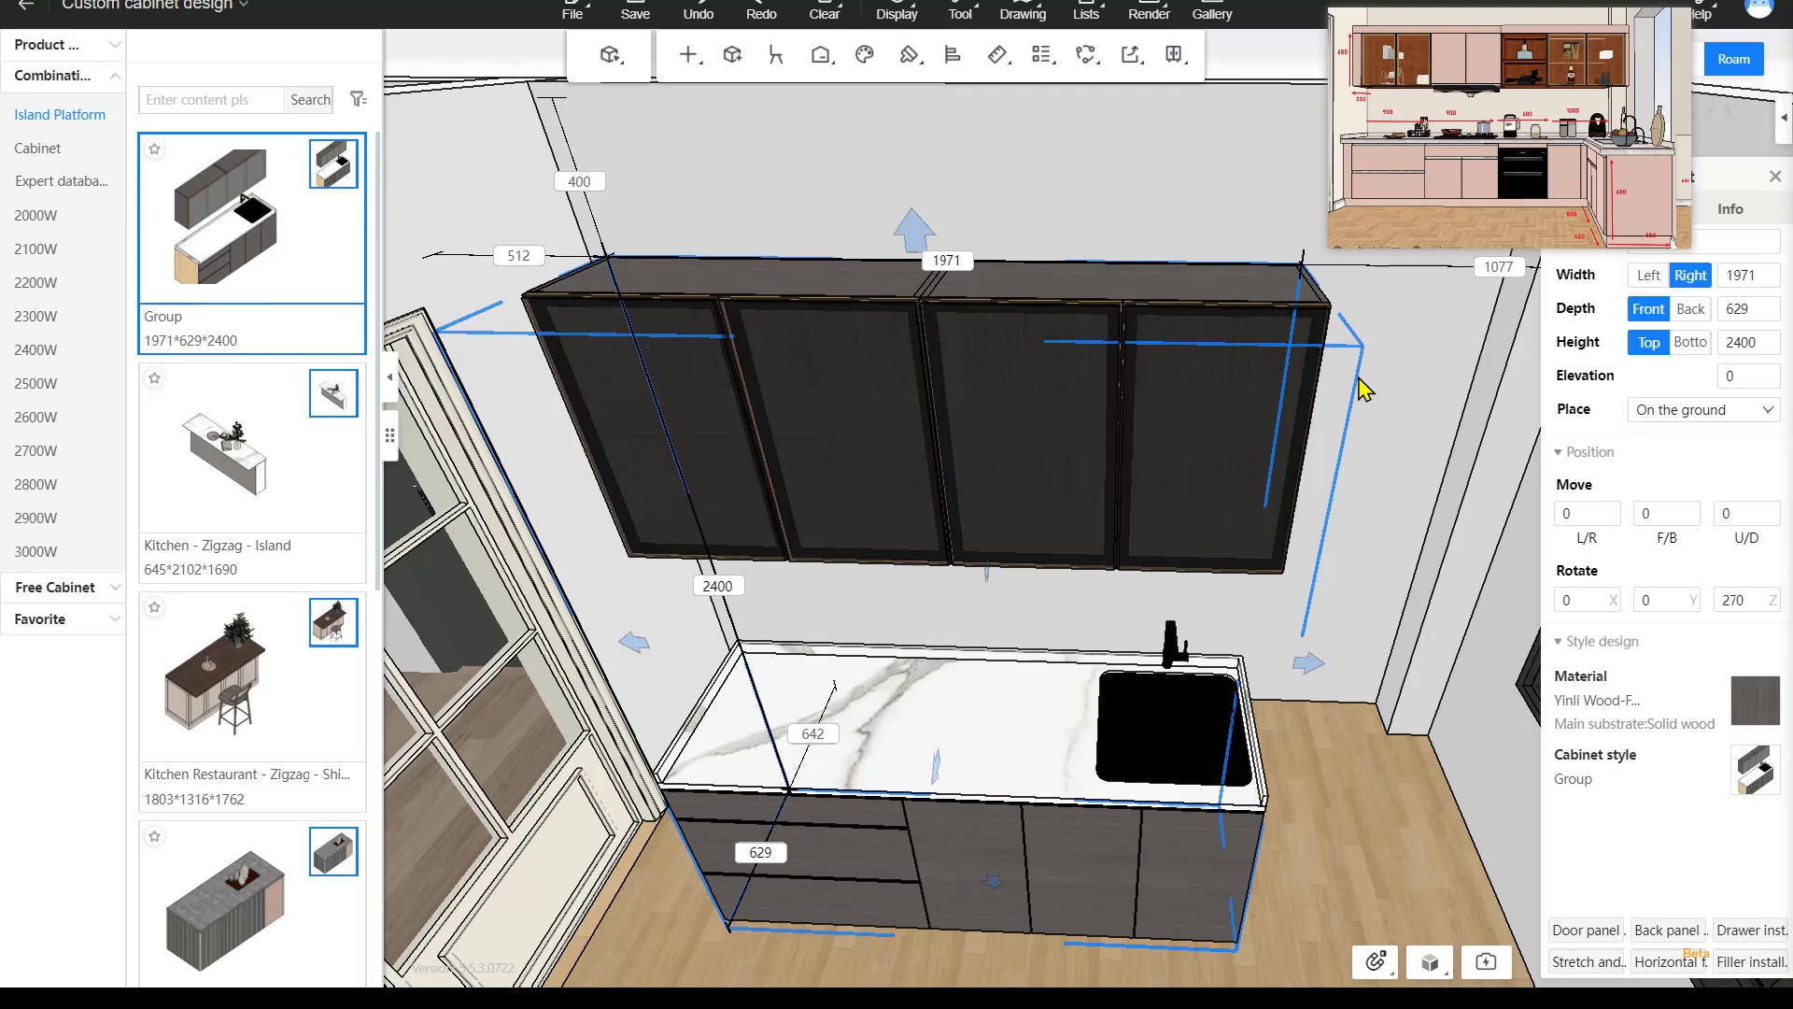
key(ctrl+b)
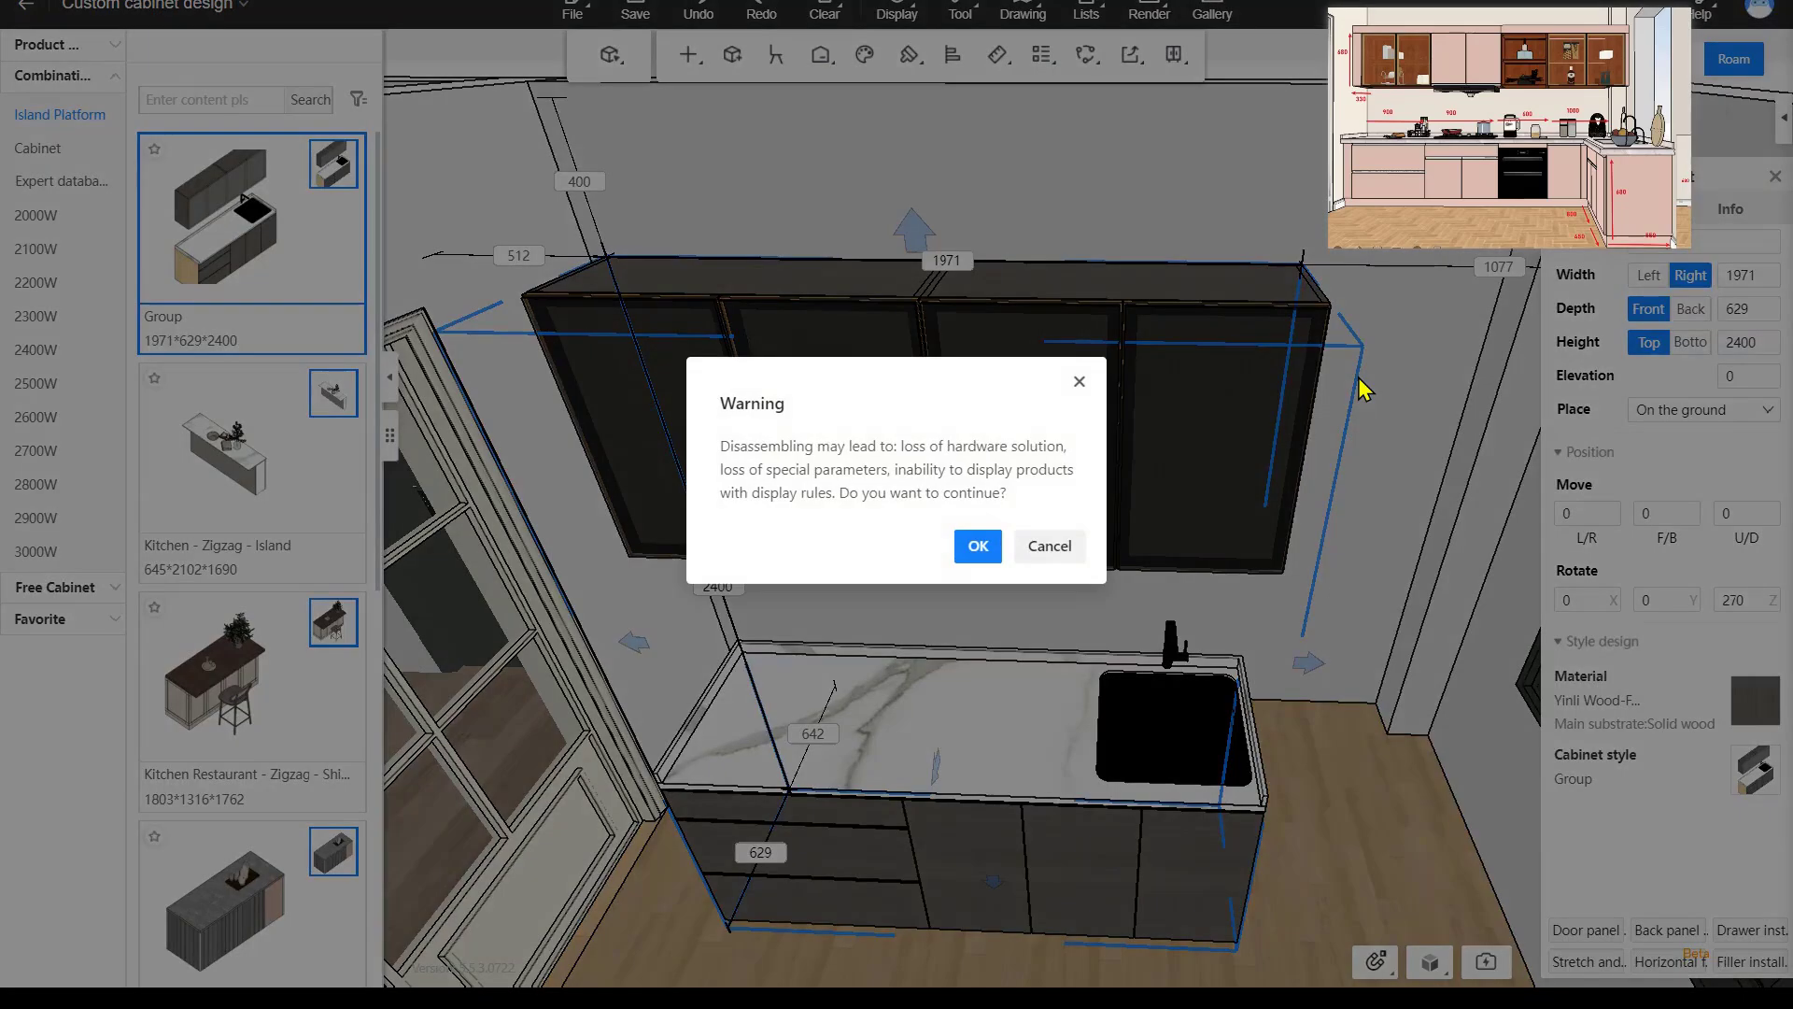
click(974, 551)
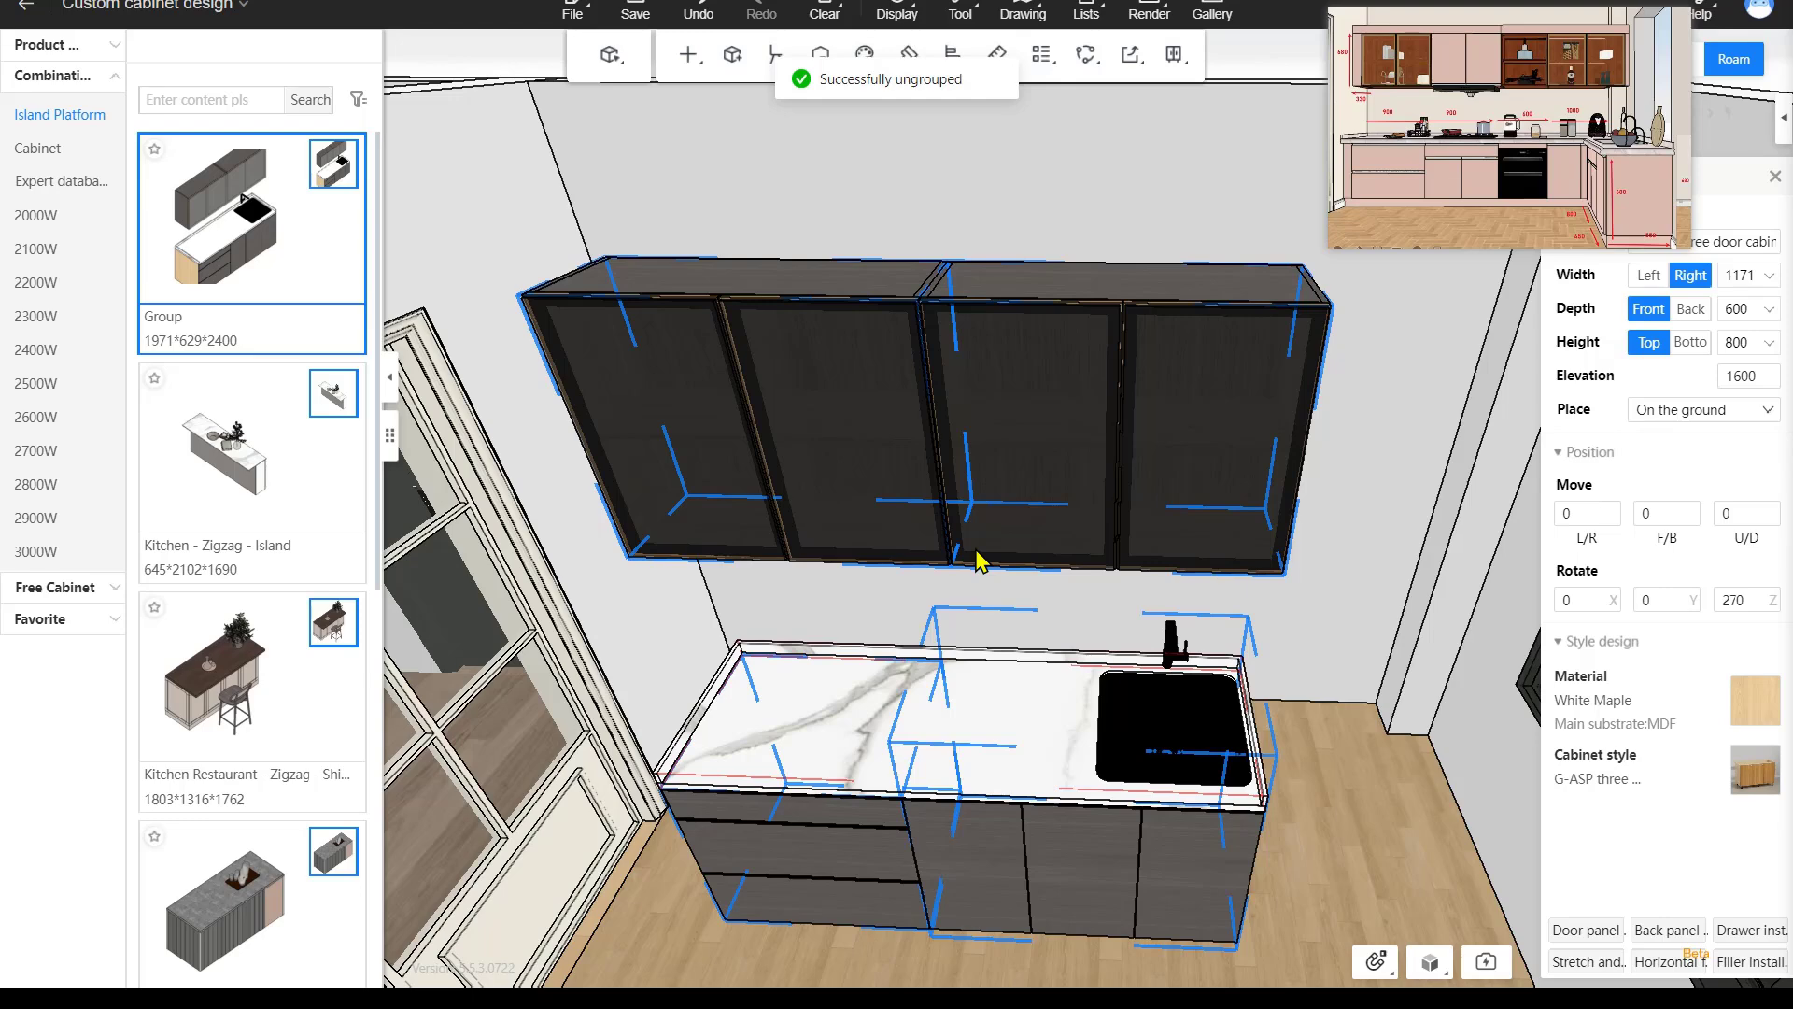
Stretch the double-door hanging cabinet above the sink upward to a height of 1050, and undo back to the grouped combination.
click(1051, 277)
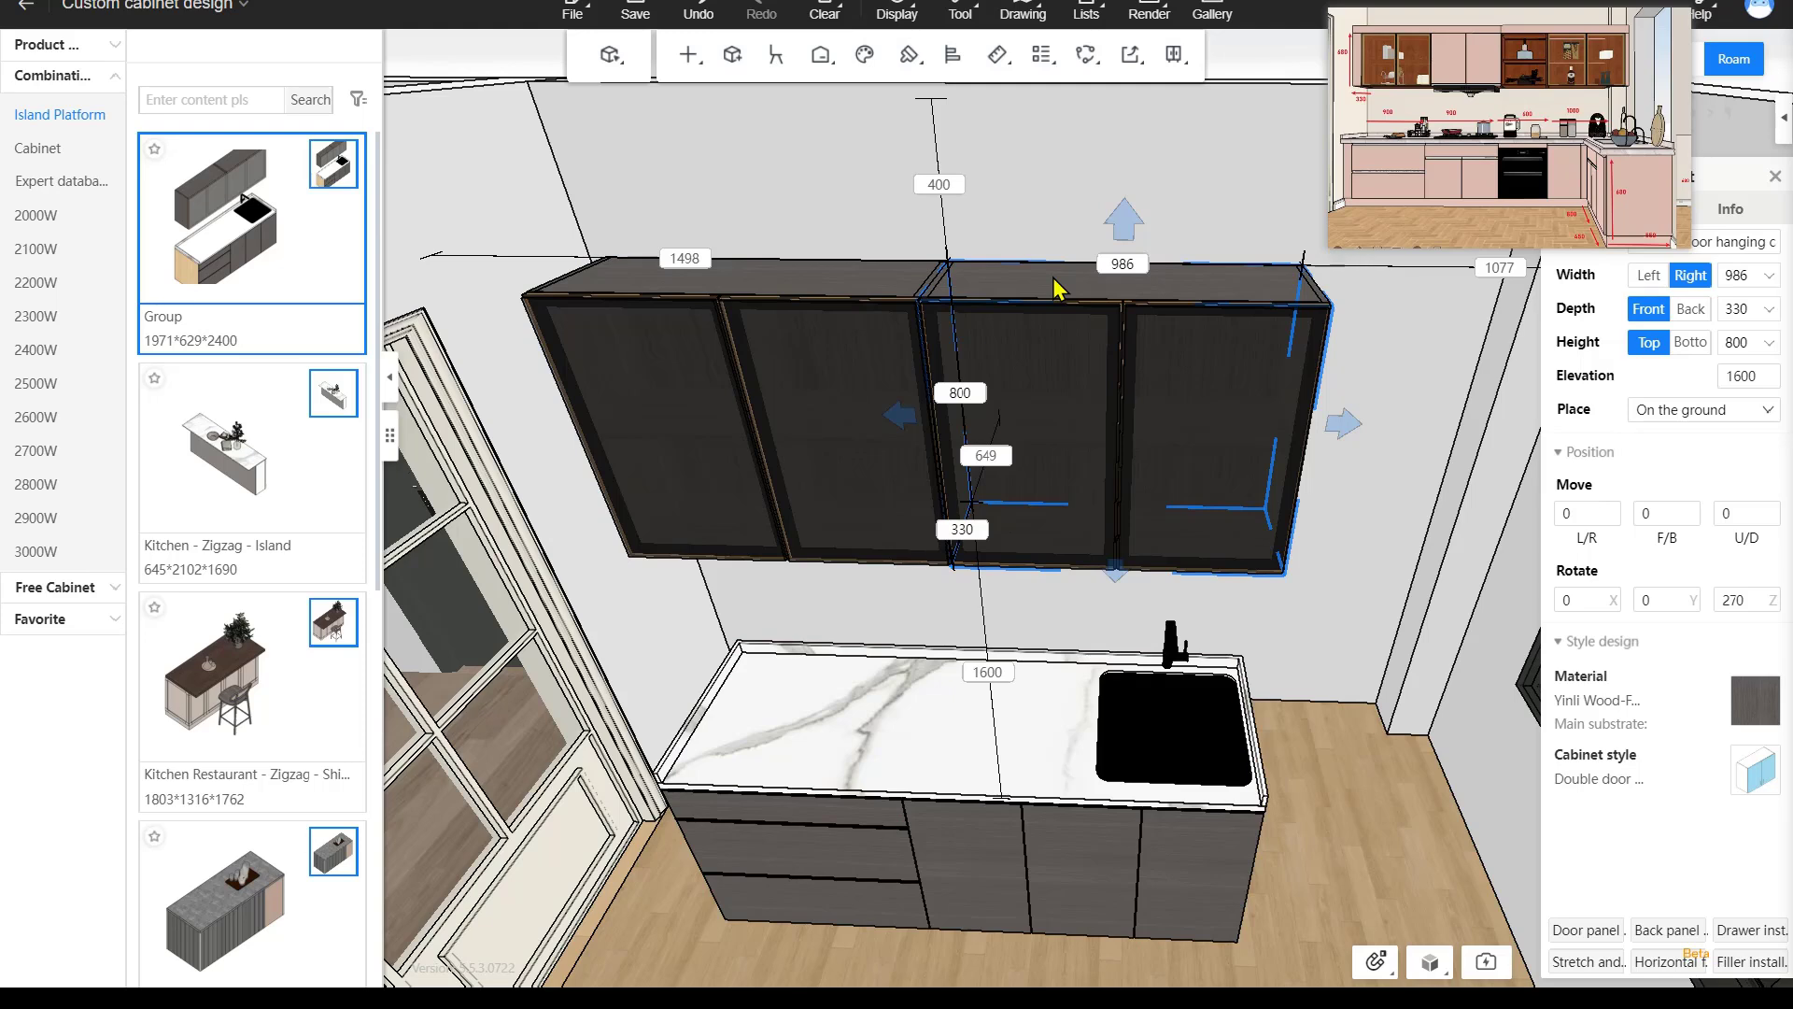
drag(1124, 218, 1138, 180)
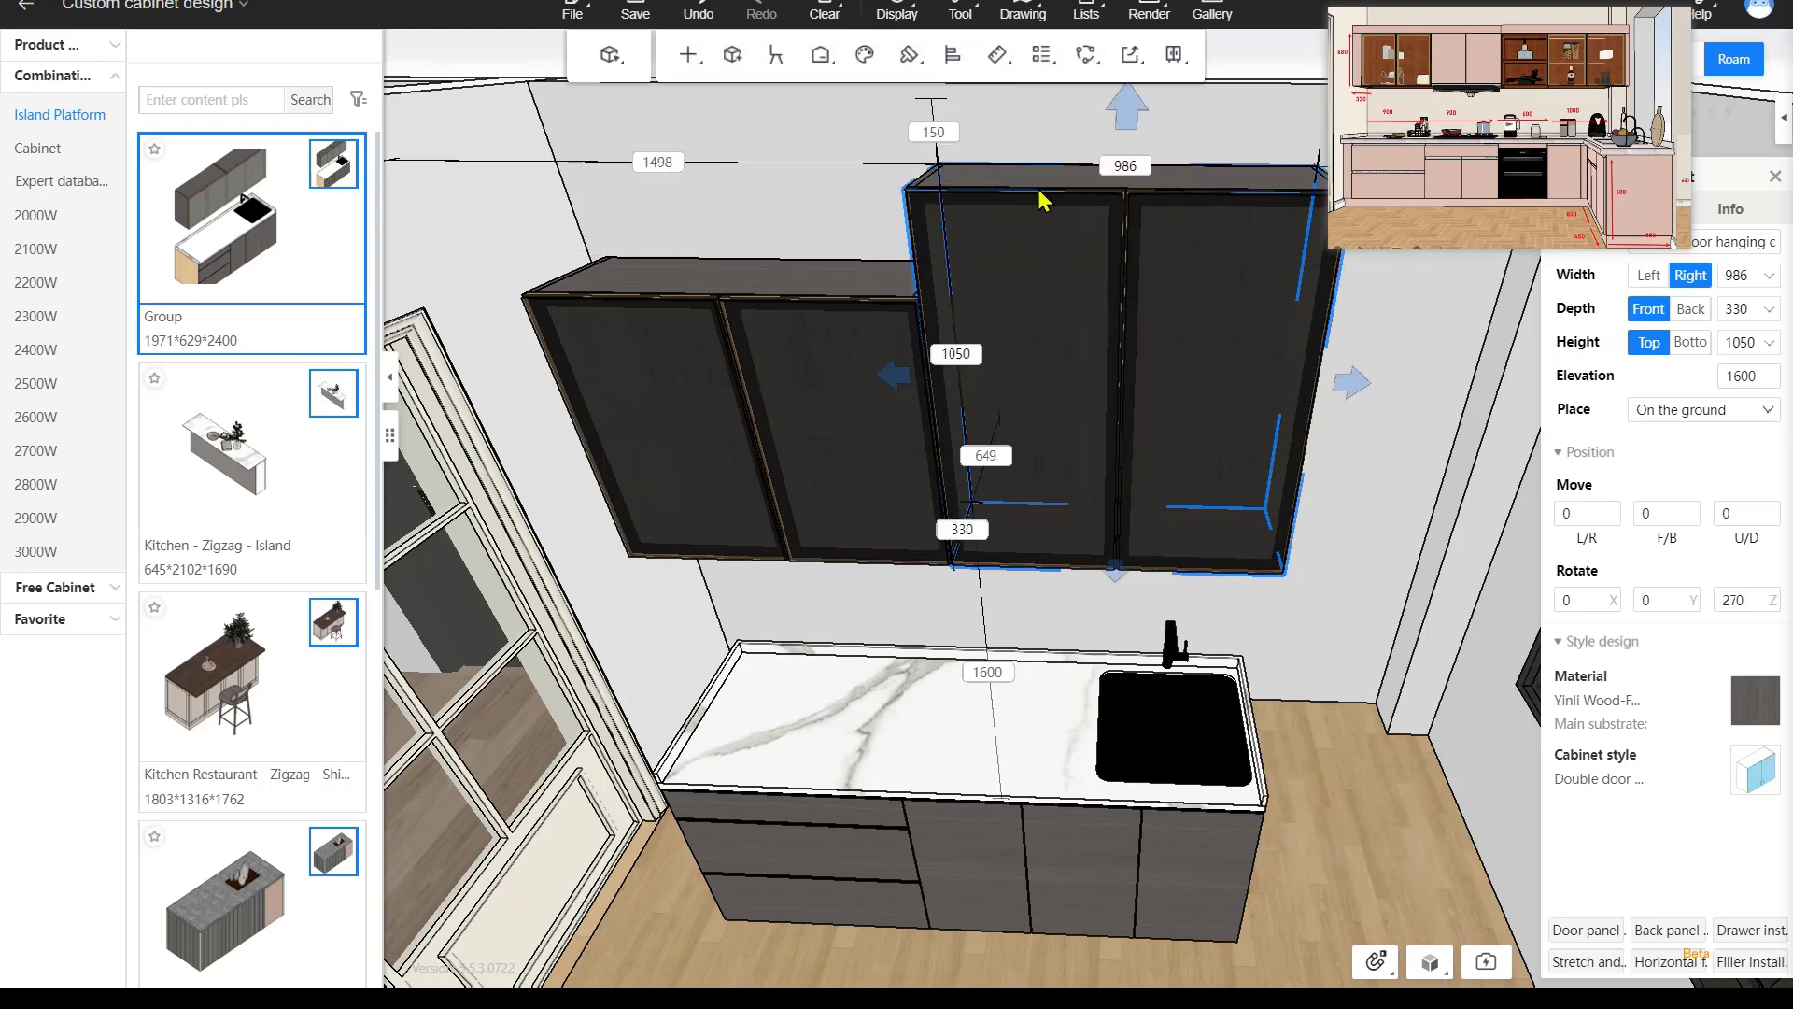
key(ctrl+z)
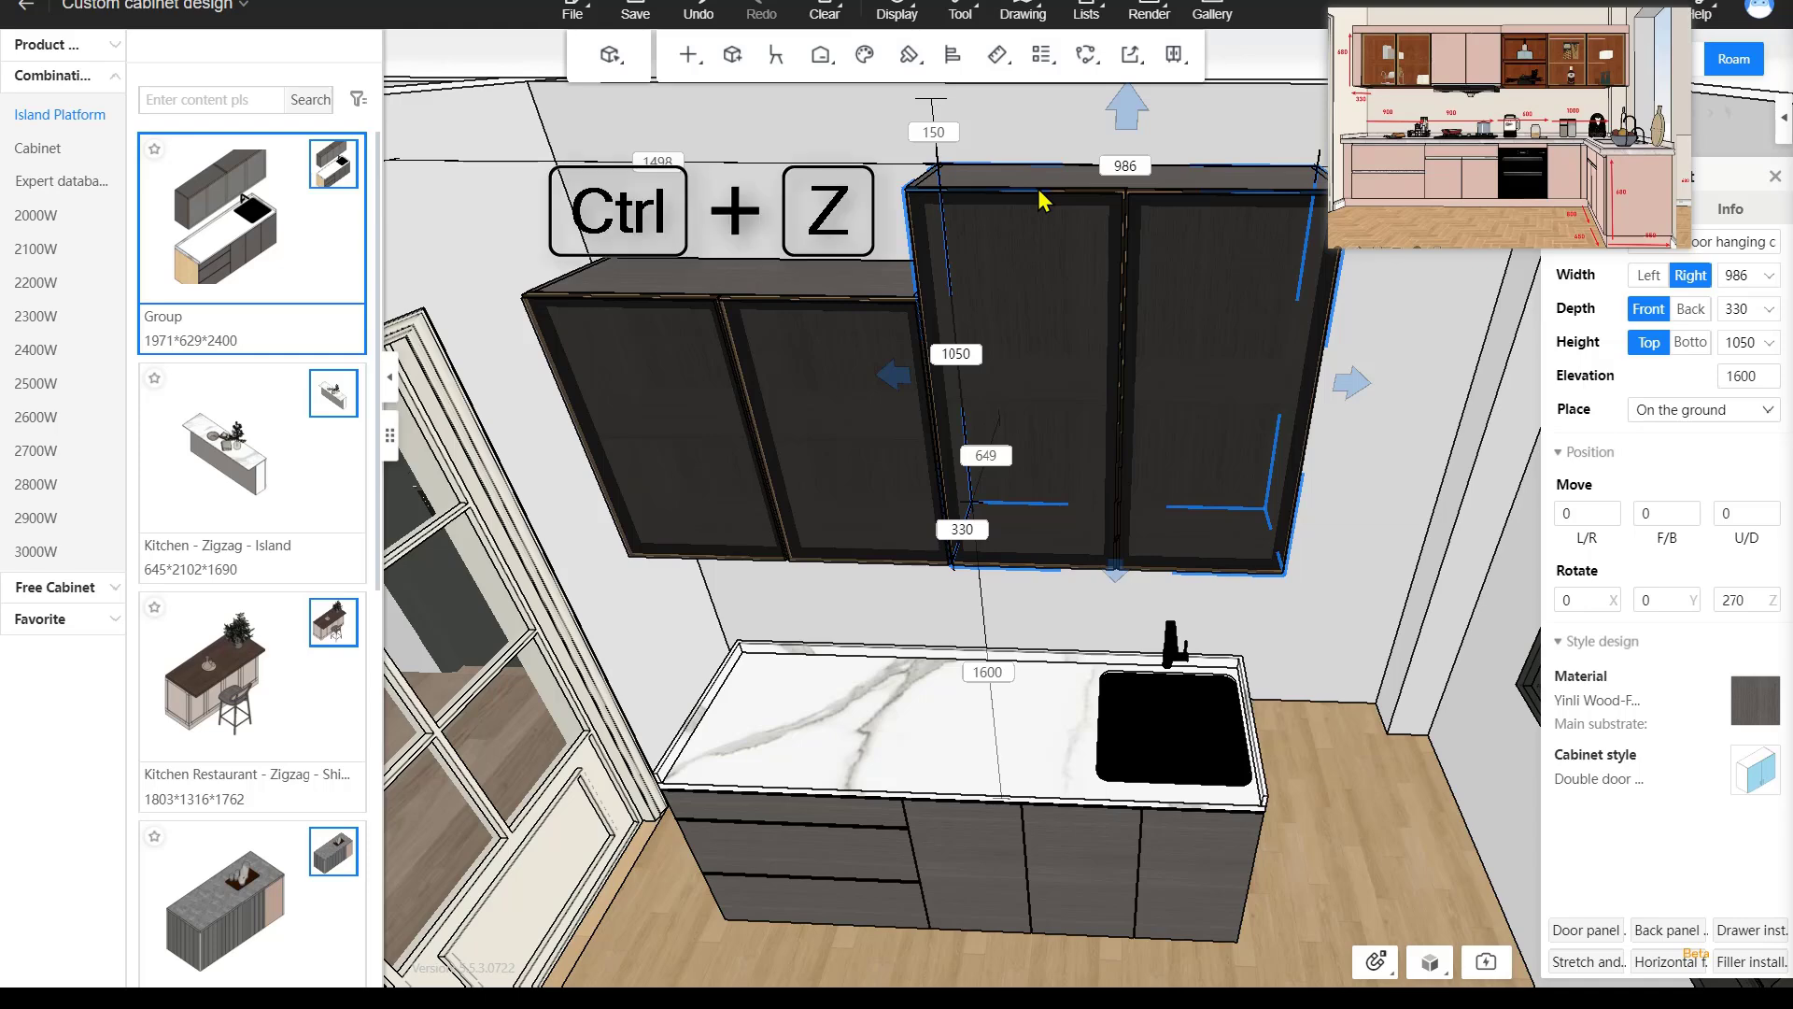
key(ctrl+z)
key(ctrl+z)
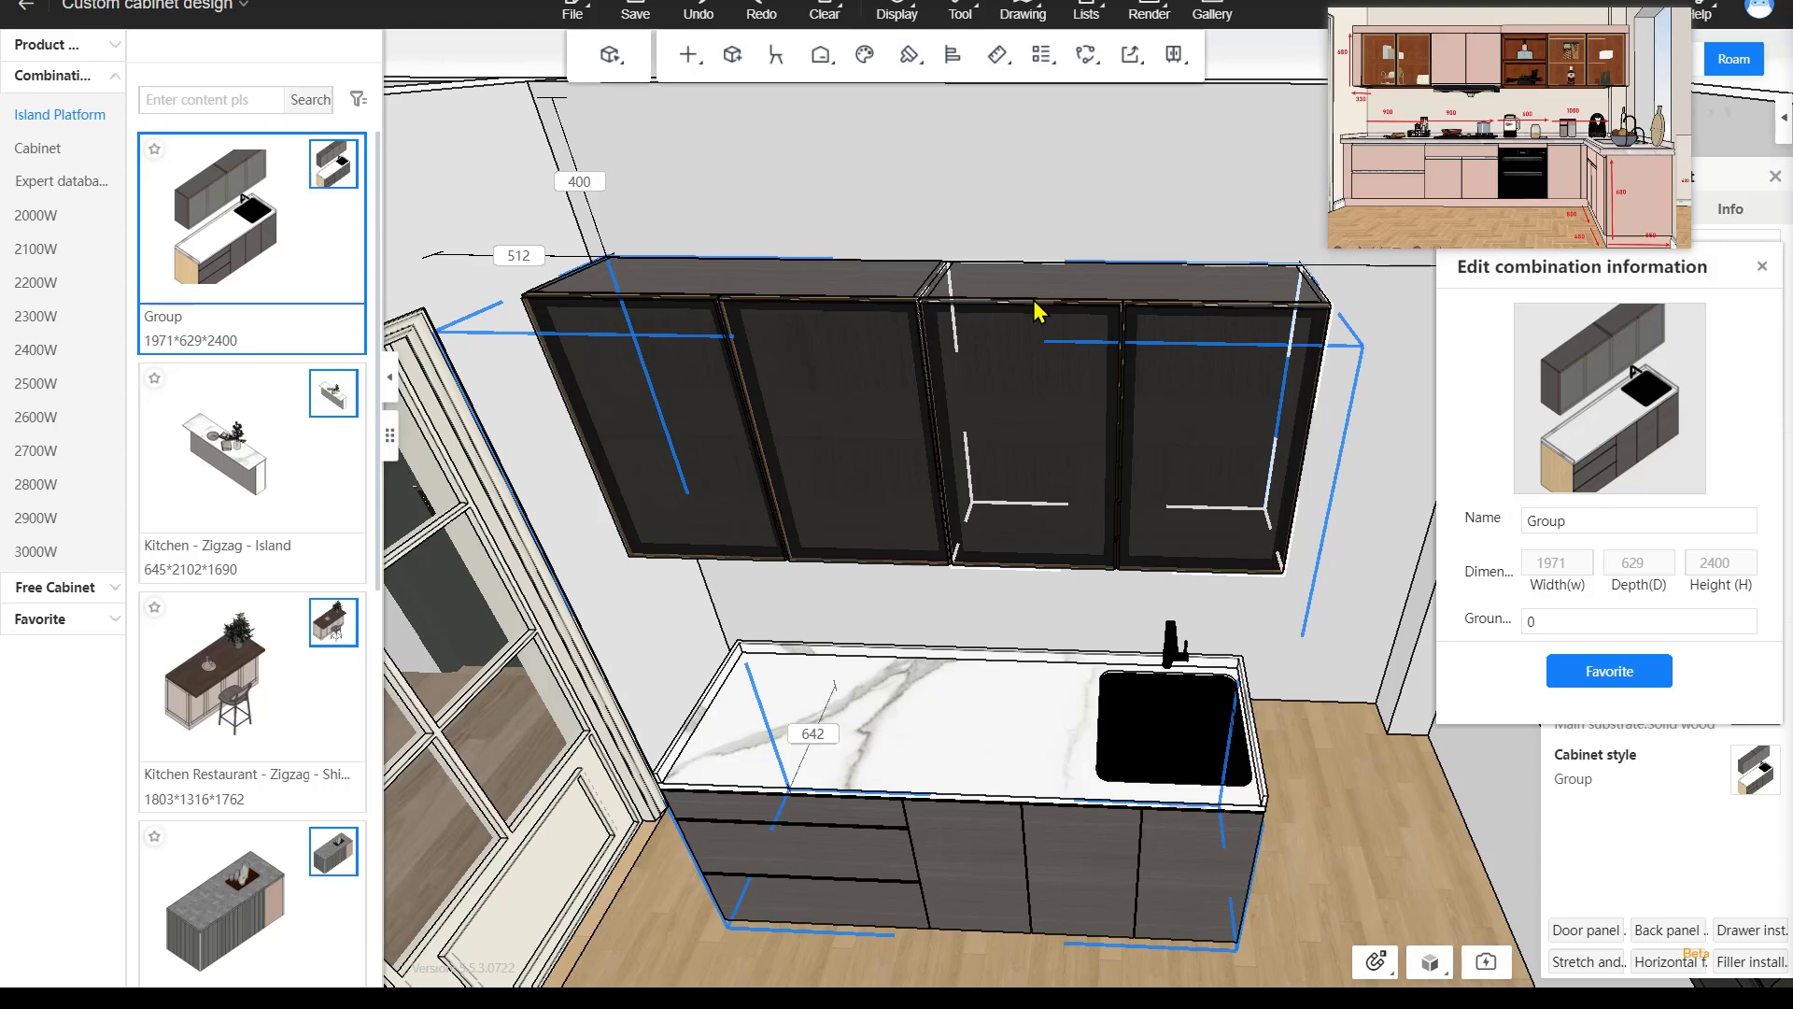
Delete the placed Group combination from the kitchen and close its combination information window.
key(Delete)
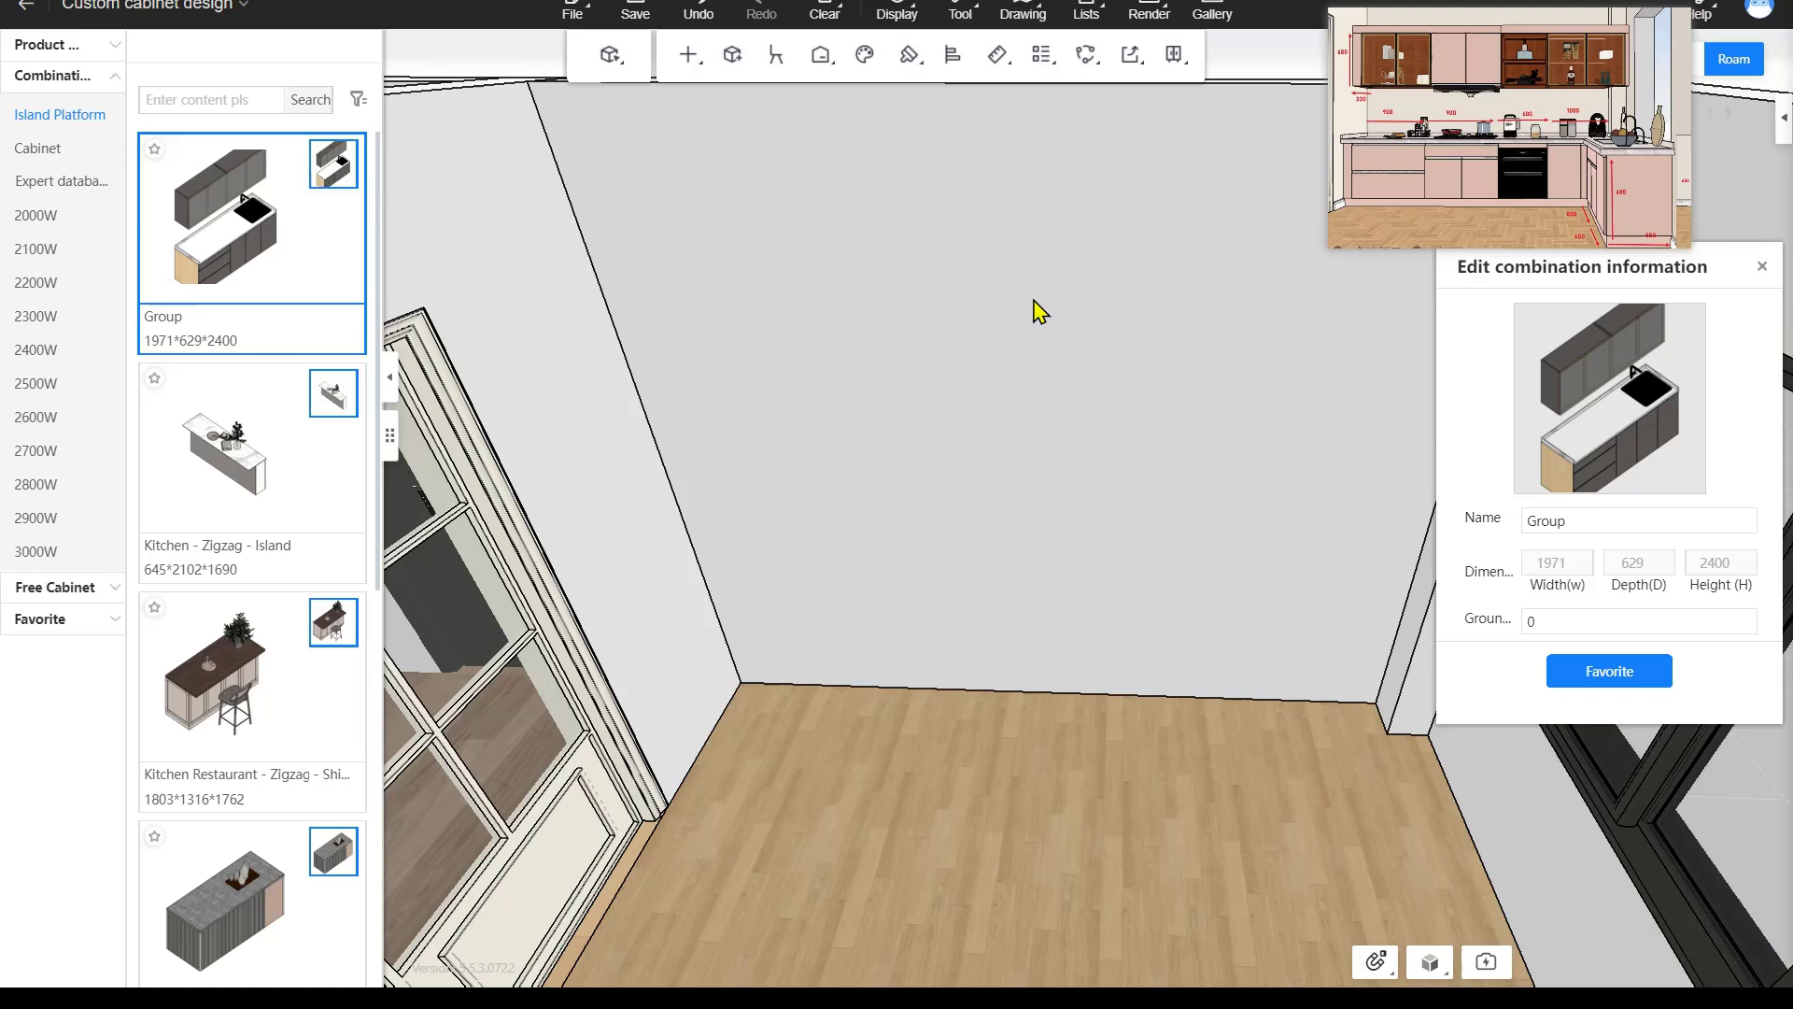
click(1761, 268)
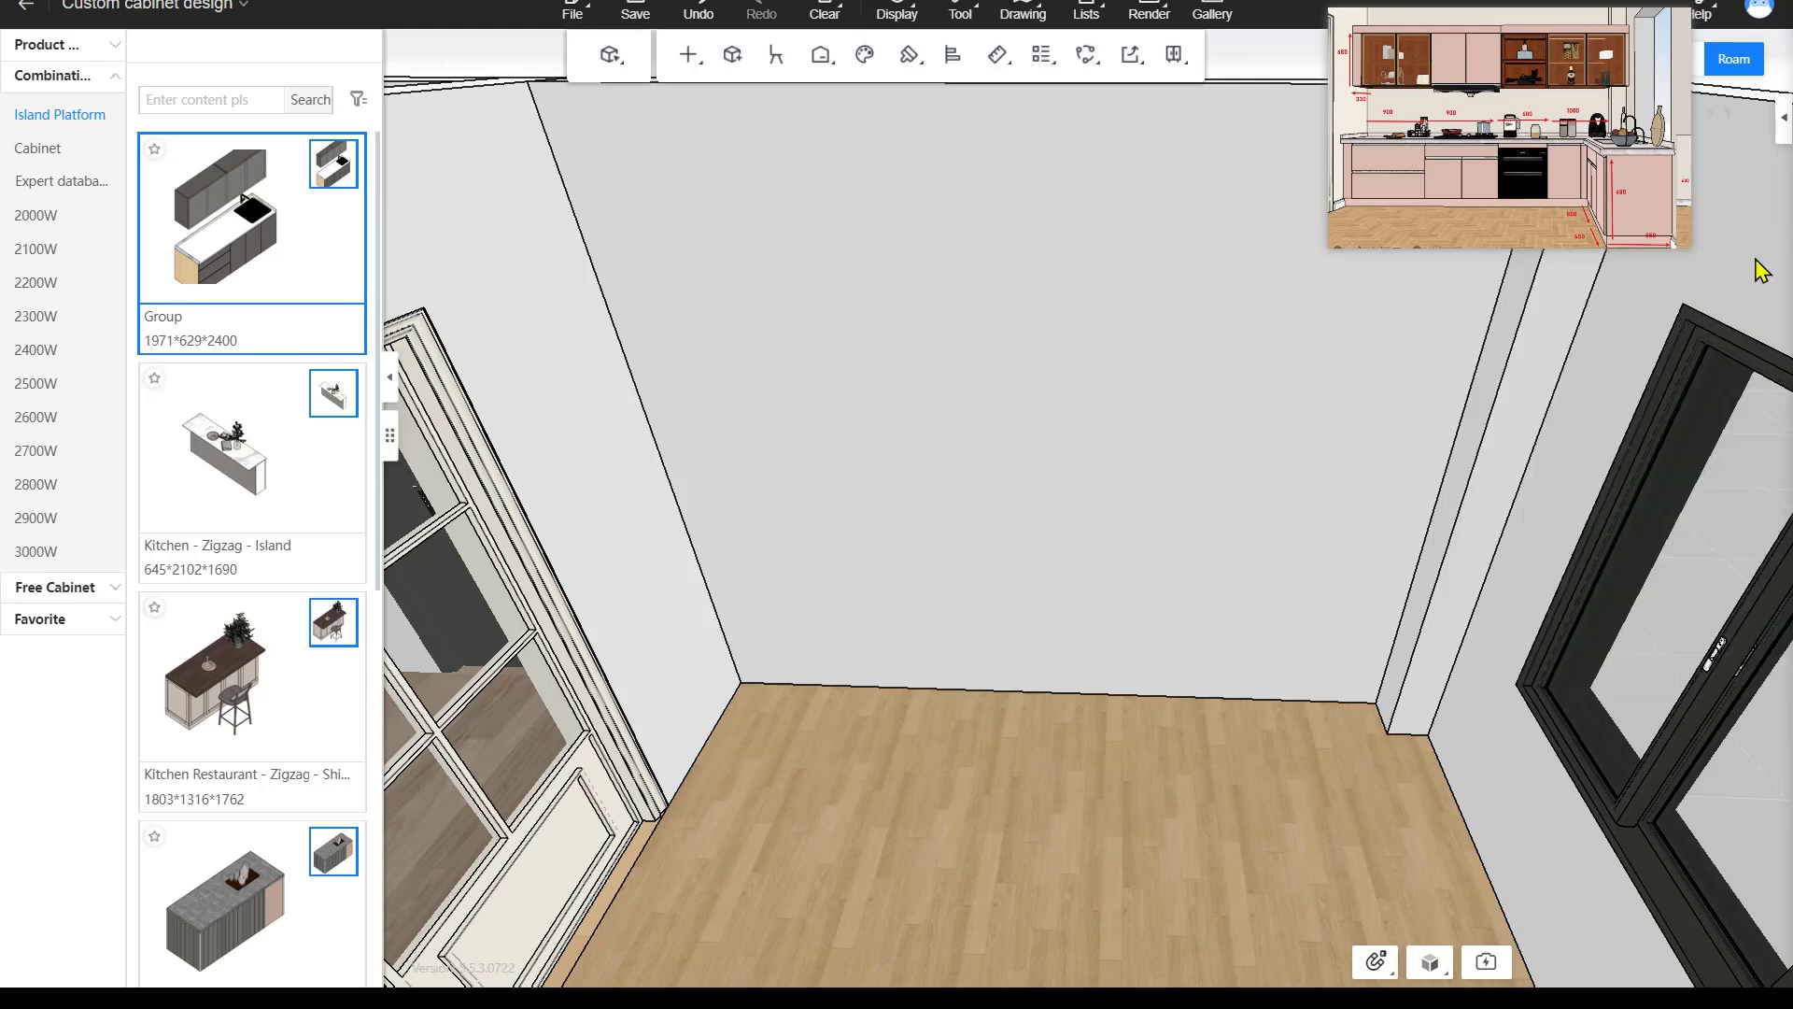
Examine the Cabinet combinations and the available cabinet size ranges in the combination library.
click(35, 158)
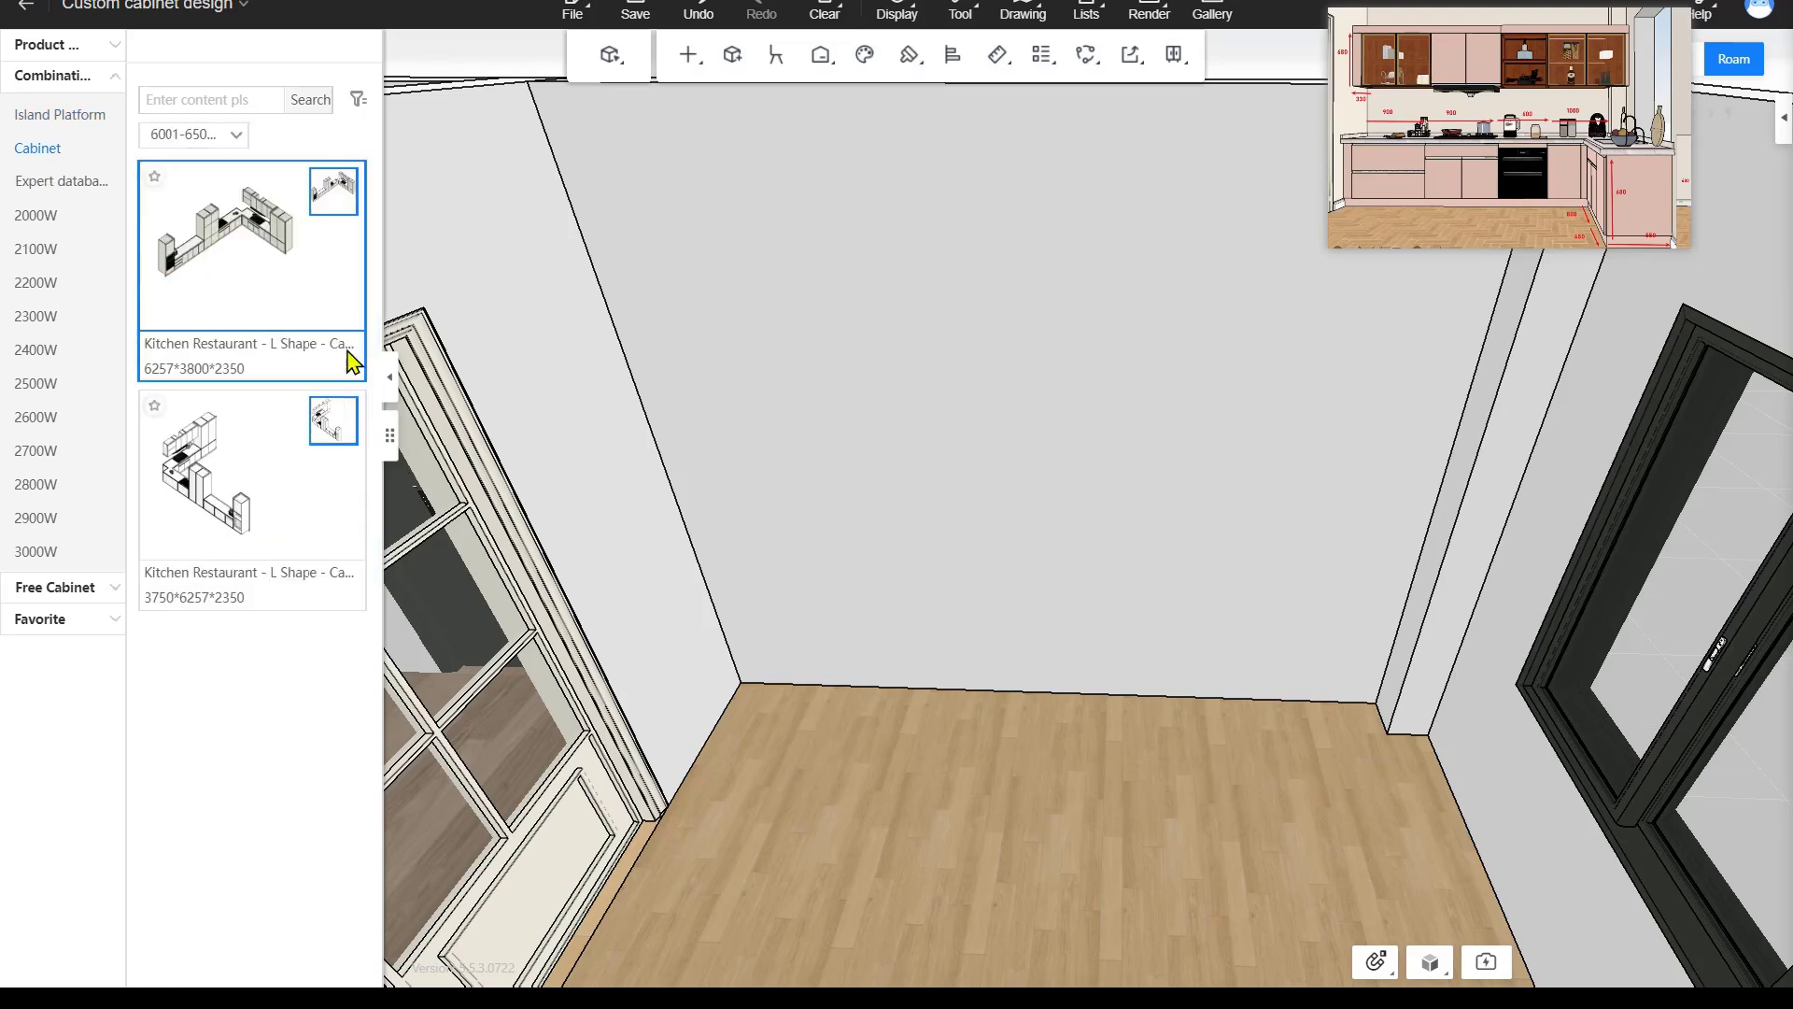
click(239, 142)
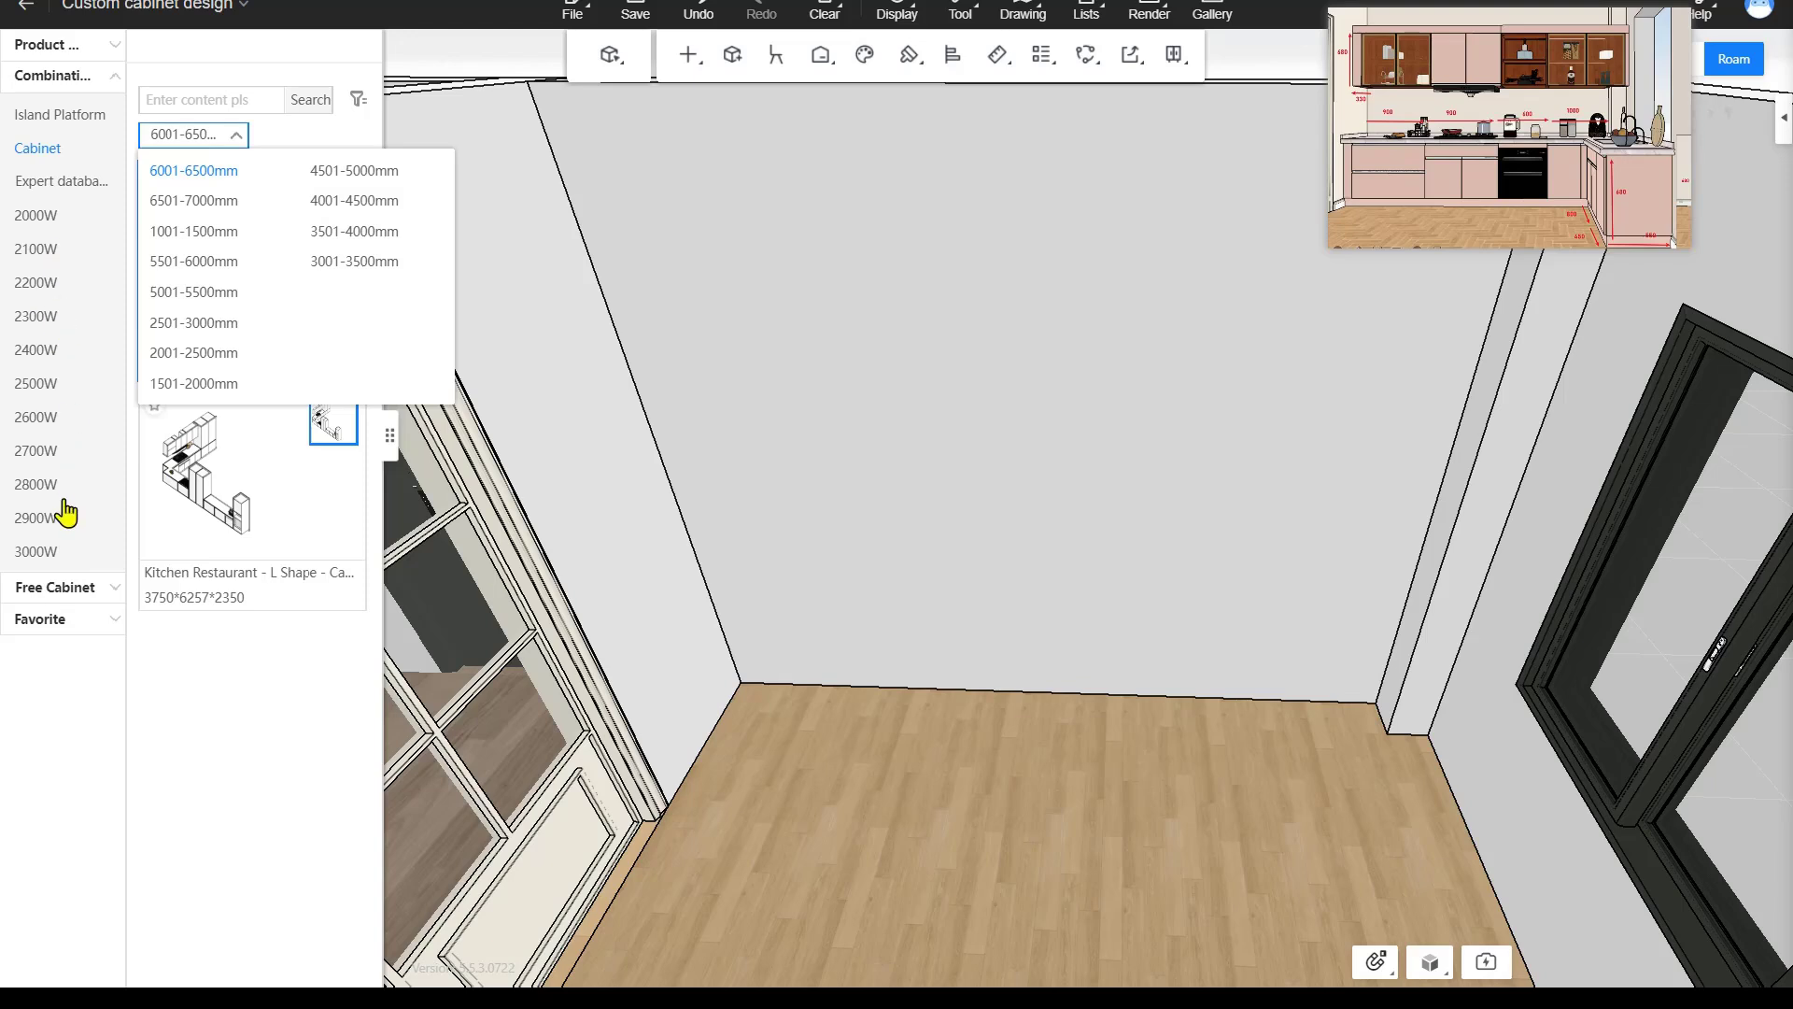
click(84, 84)
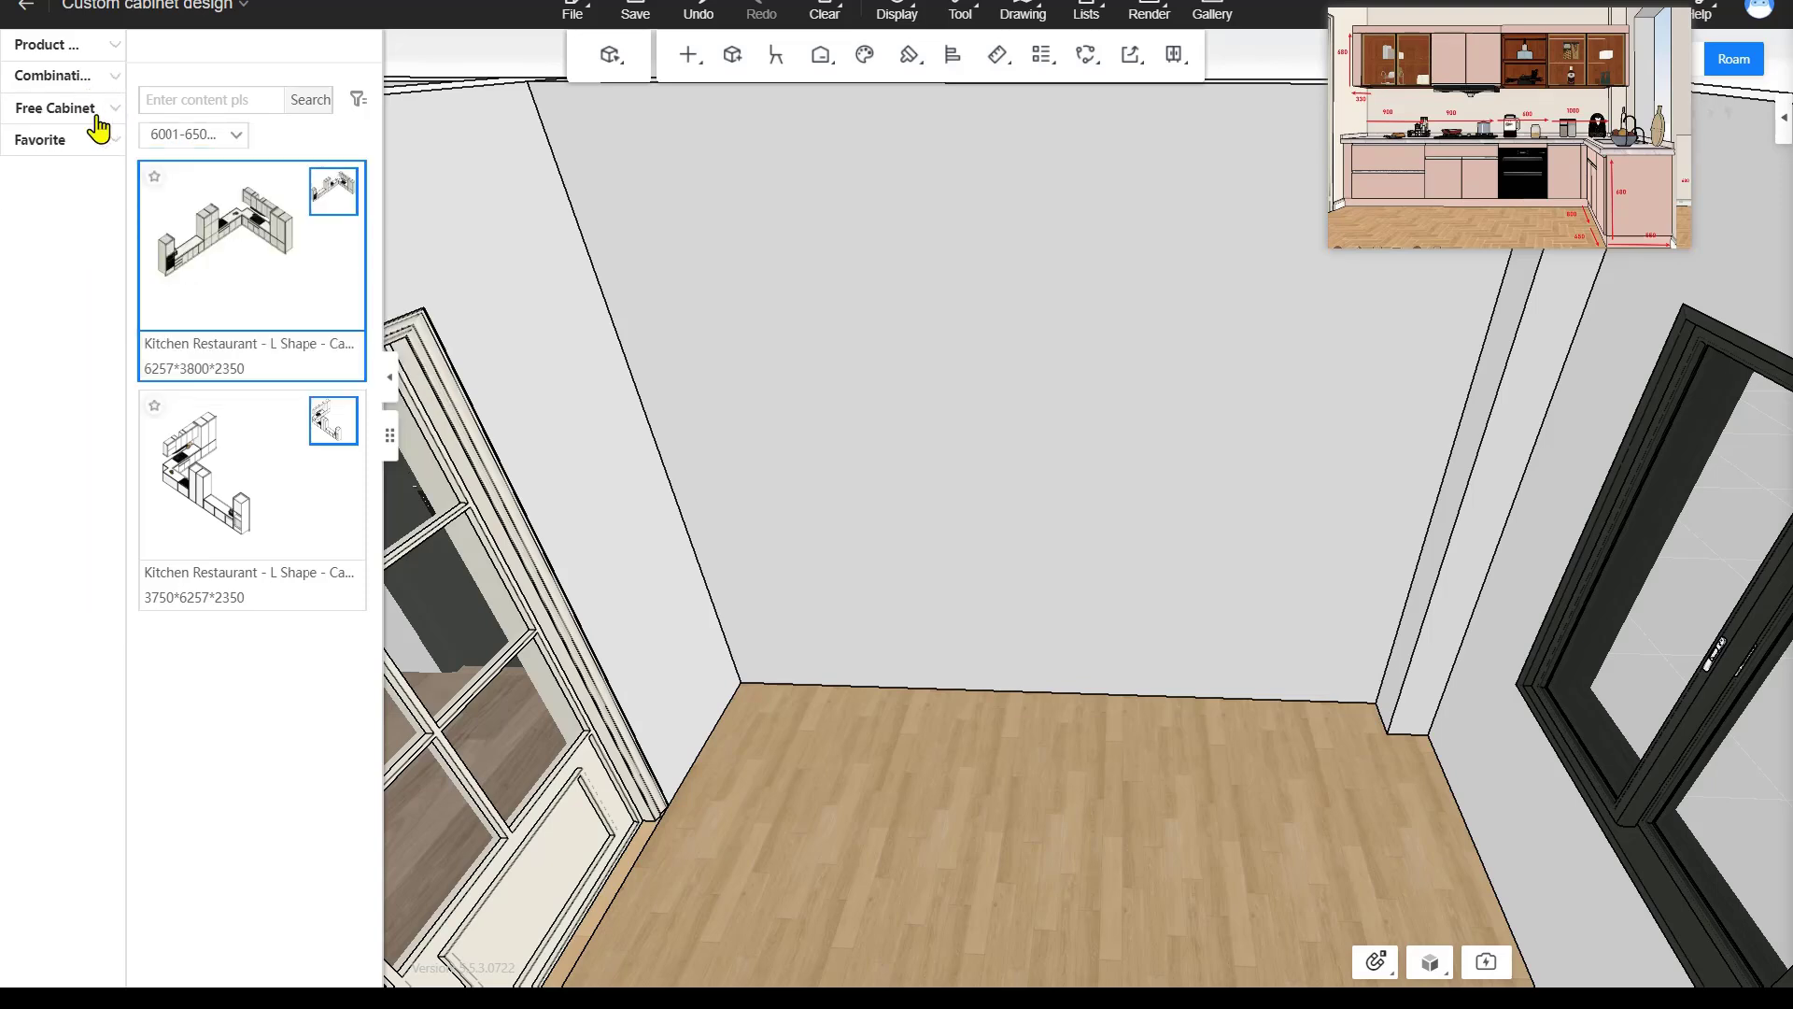
Browse the Free Cabinet library's cabinet frames, cabinet units, functional layouts and own saved items.
click(83, 110)
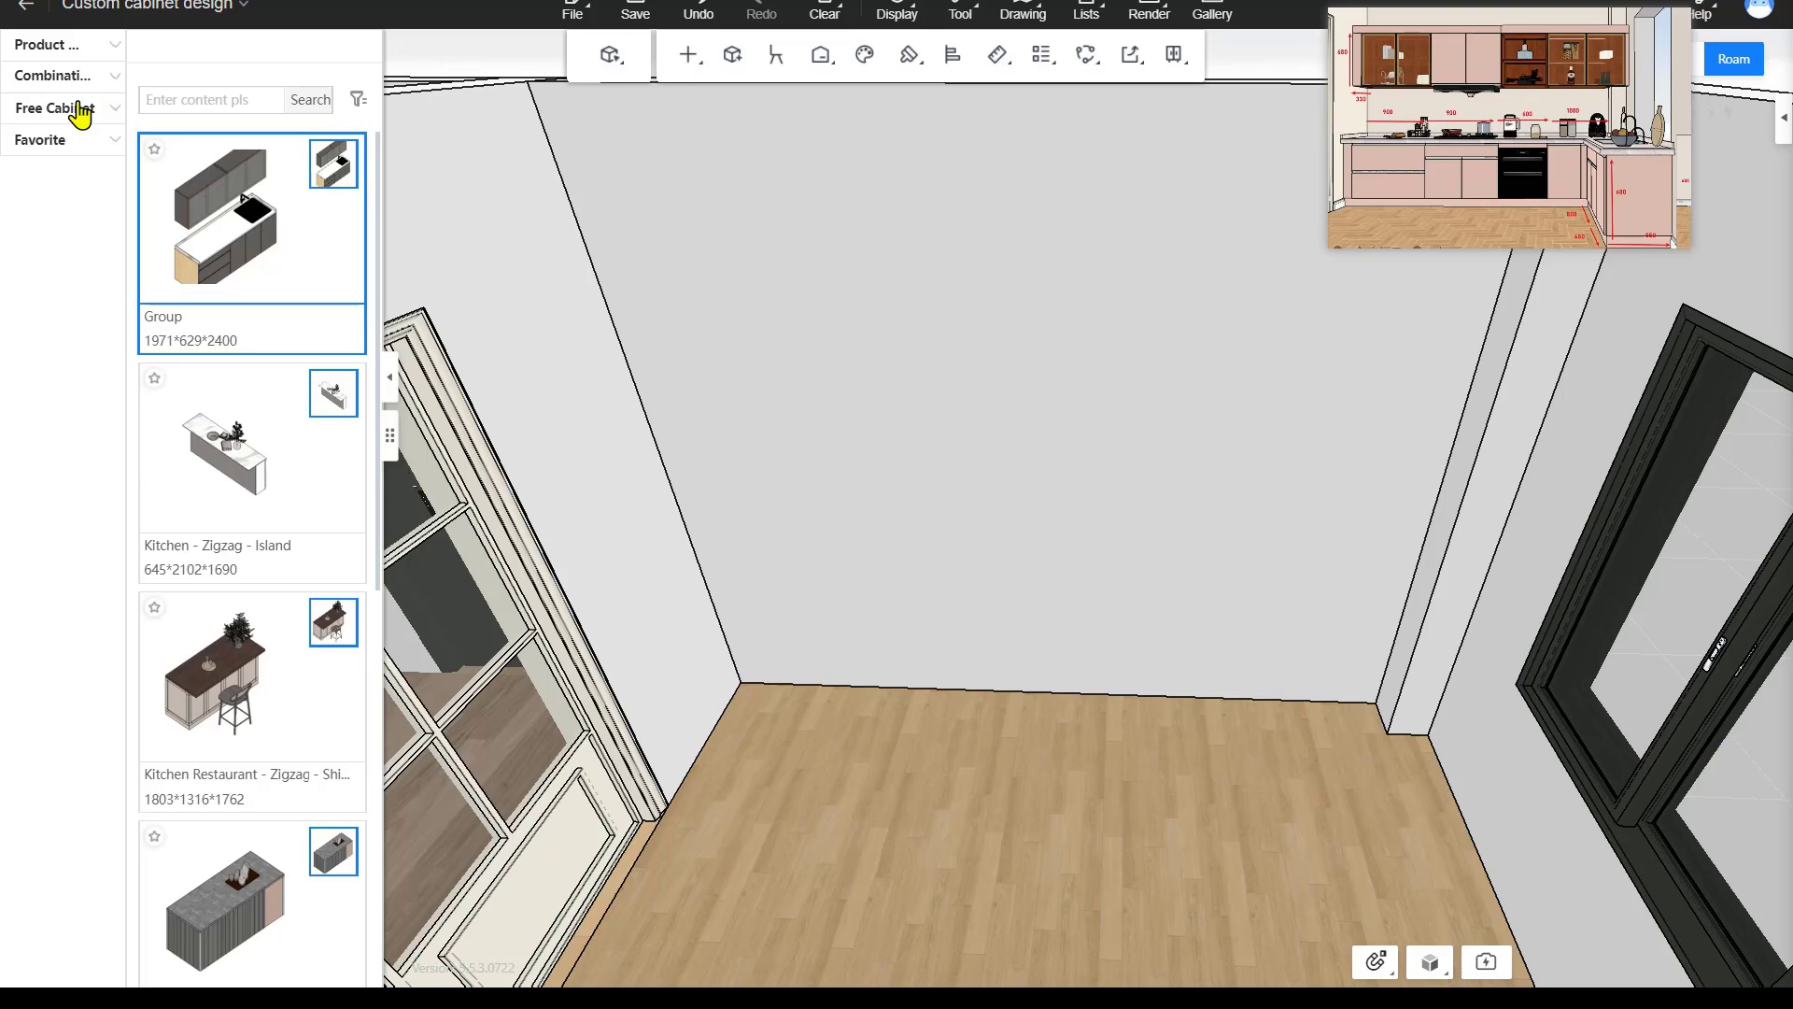
click(82, 110)
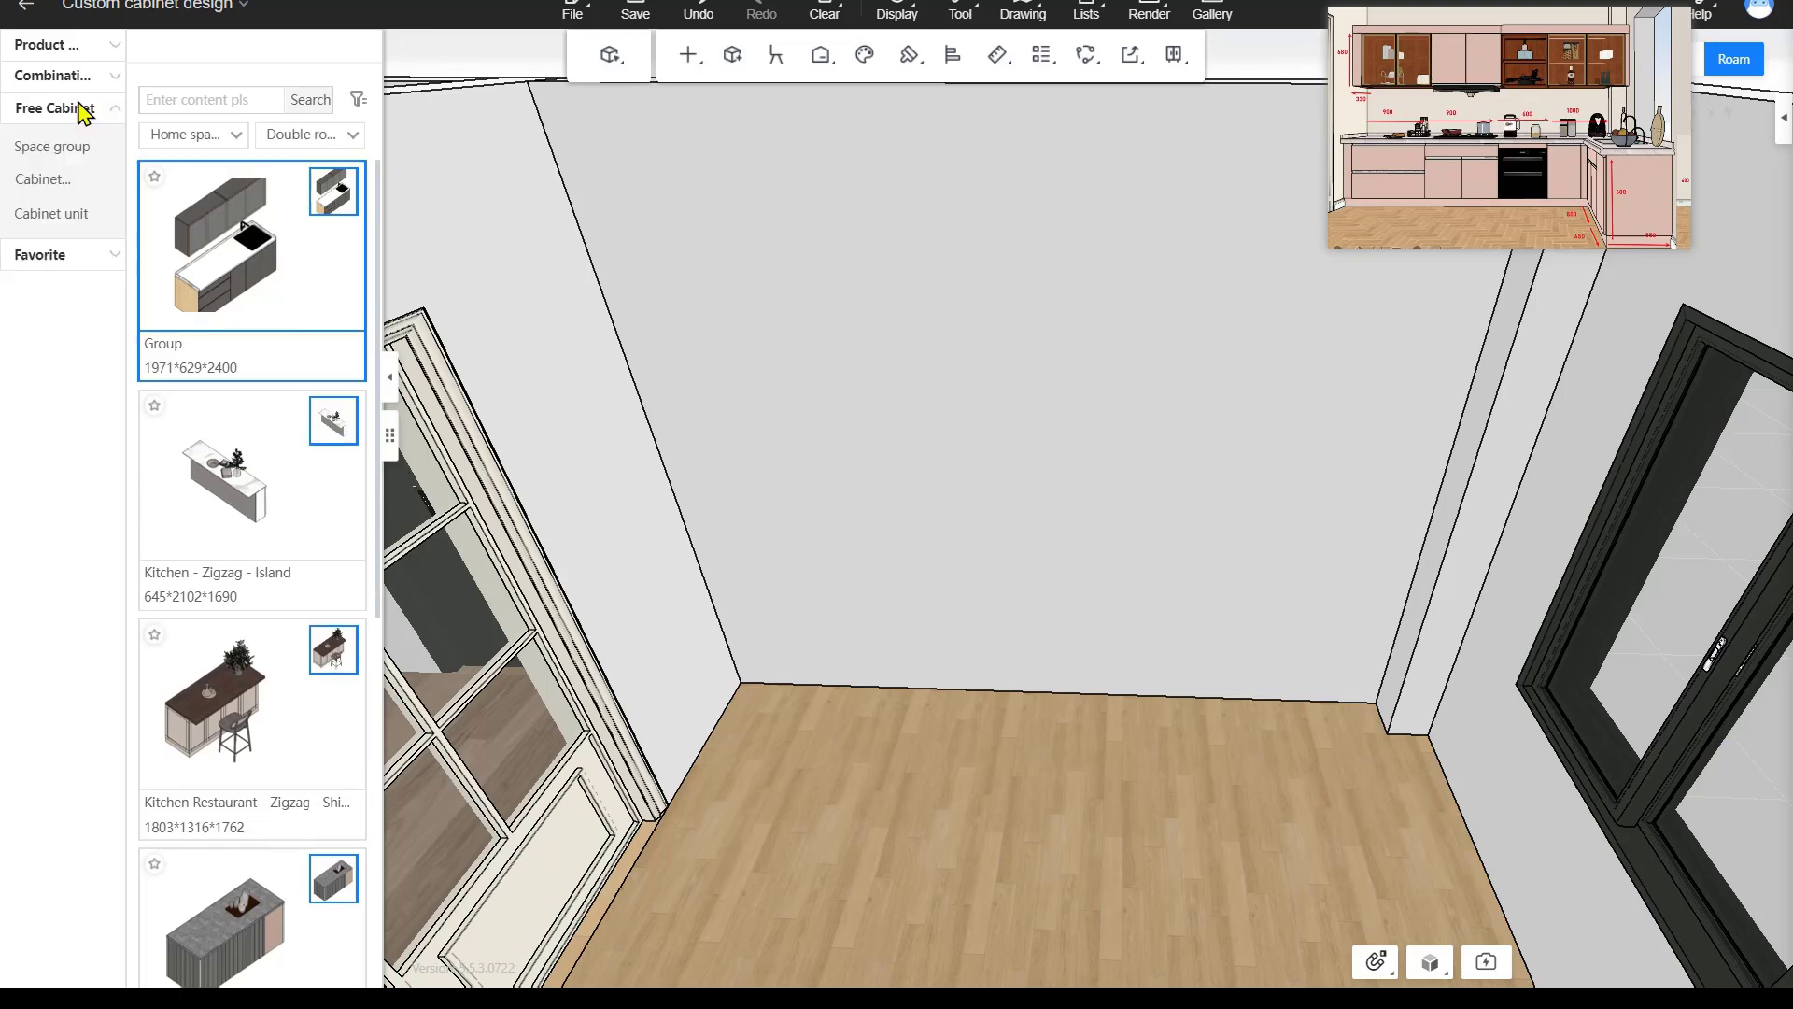
click(74, 190)
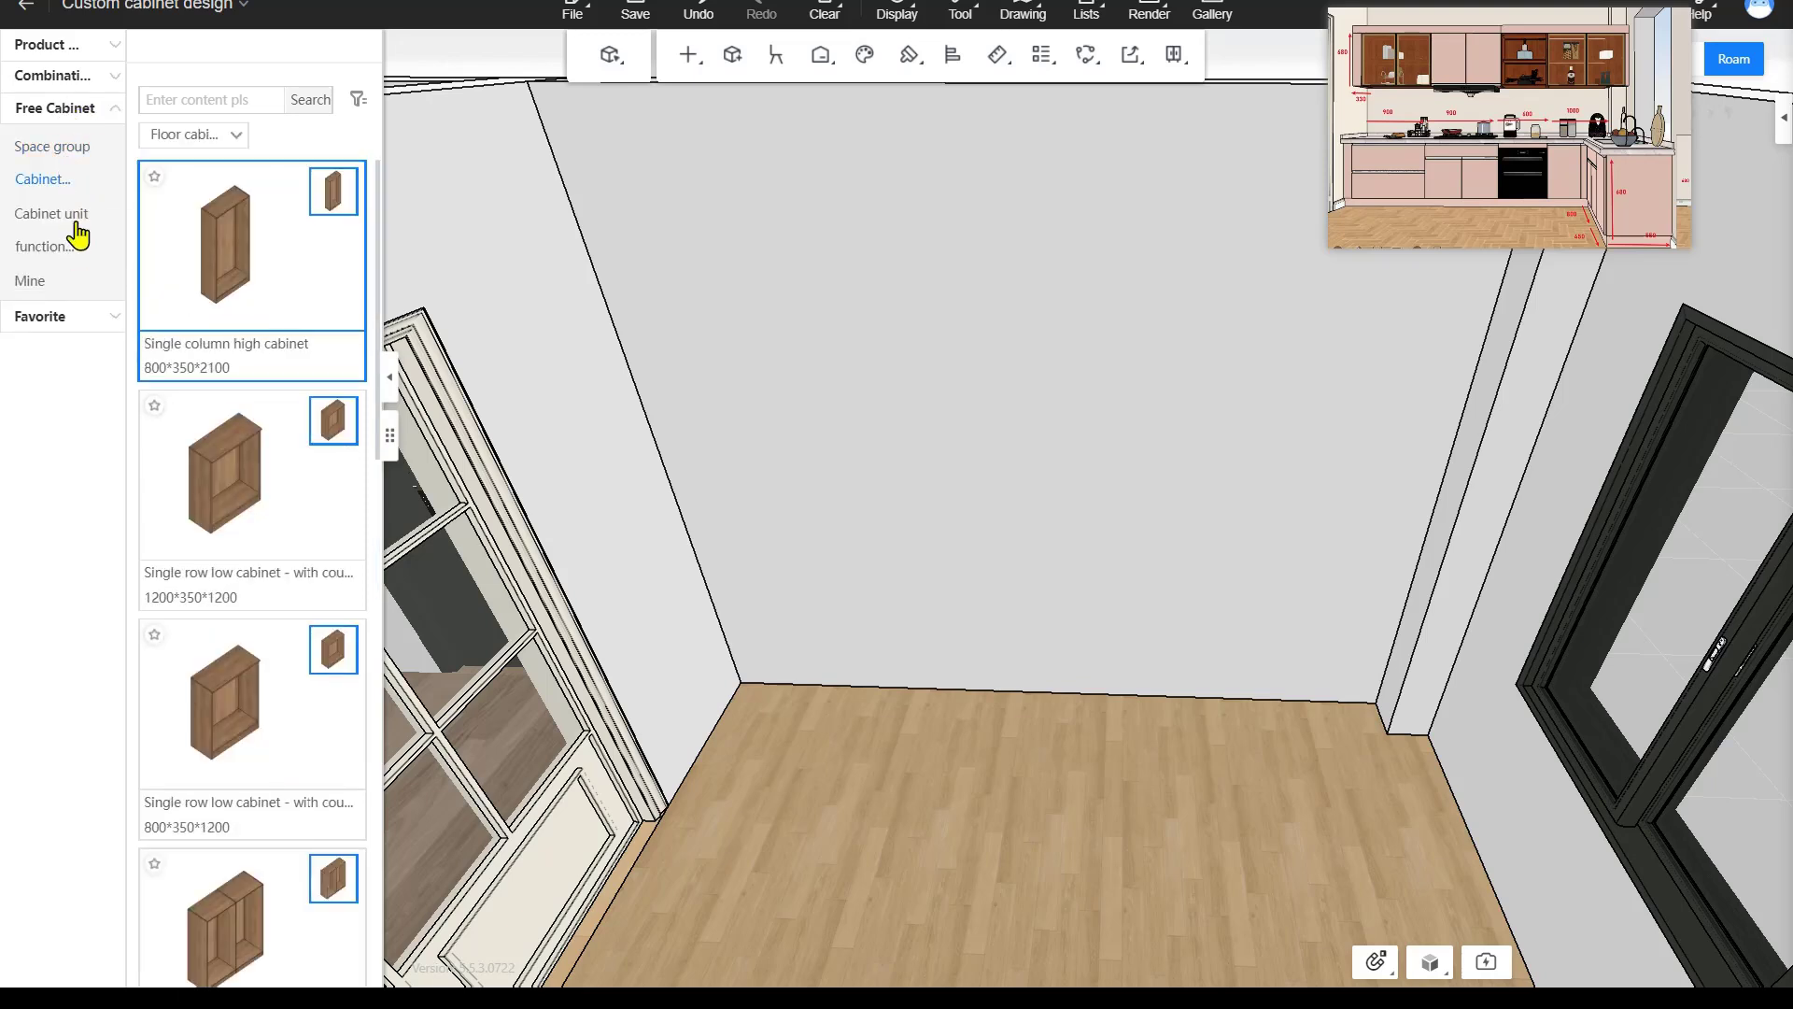
click(75, 219)
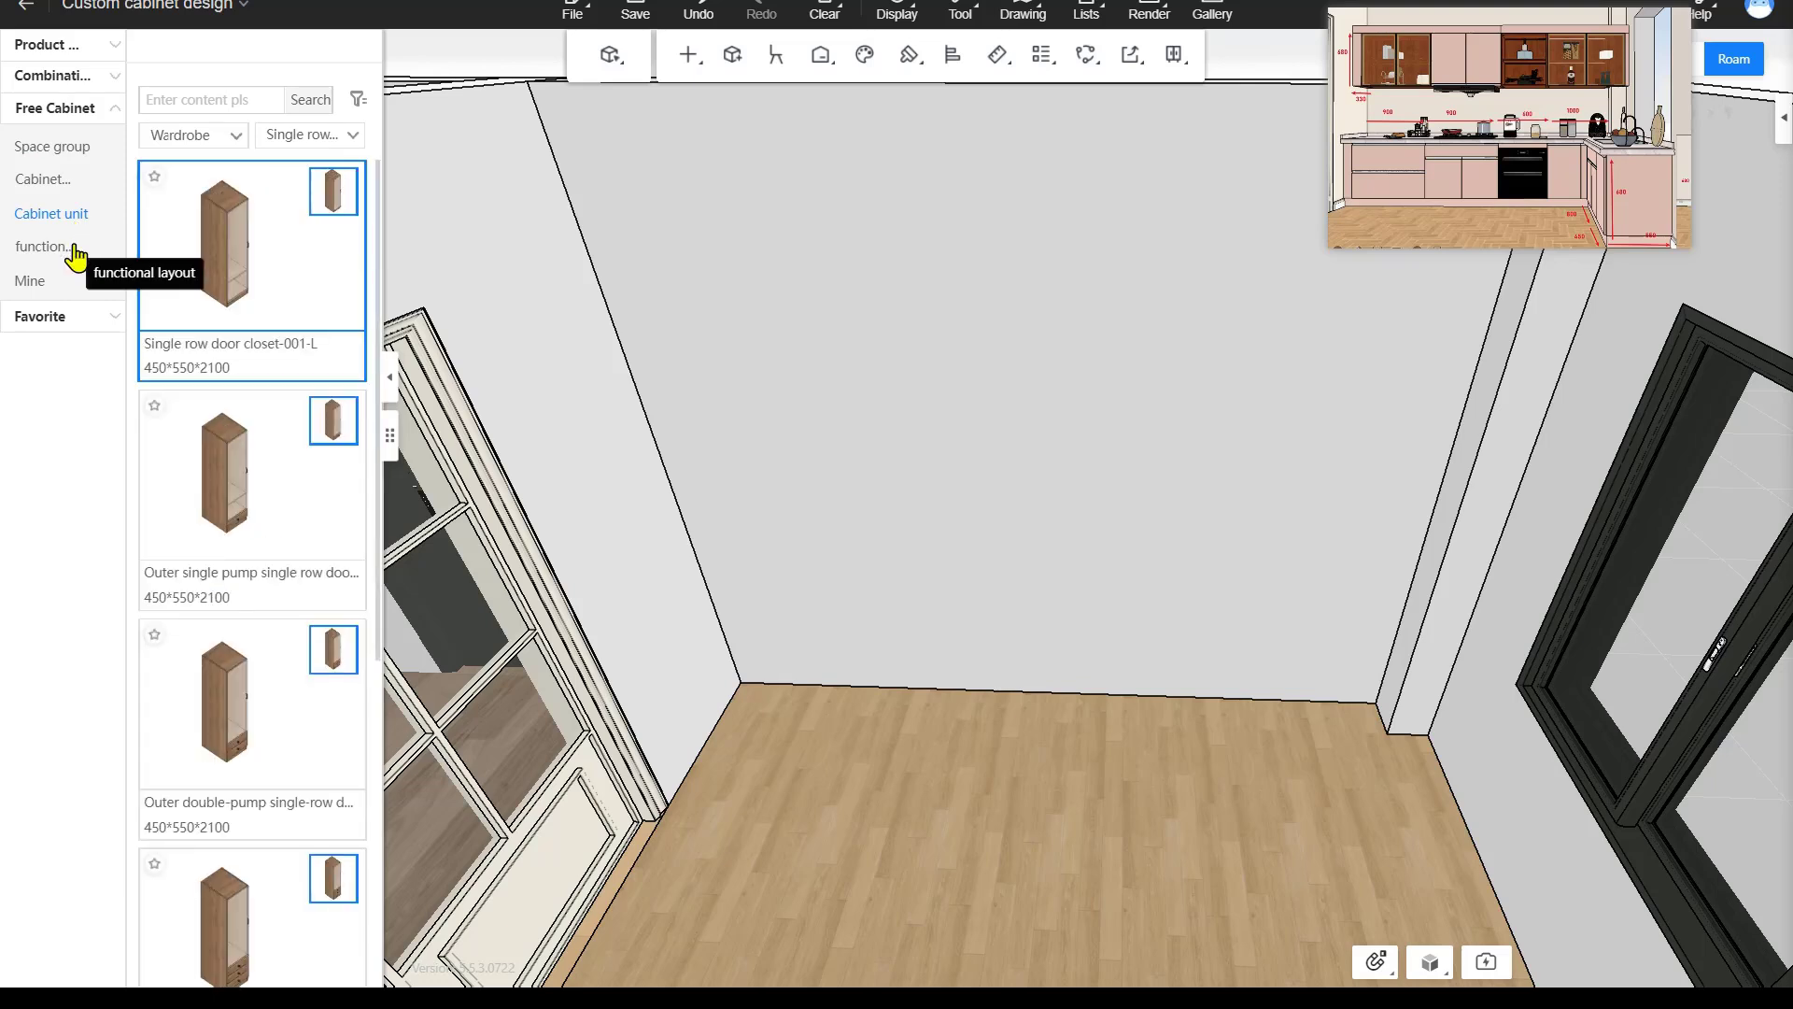
click(77, 250)
click(71, 282)
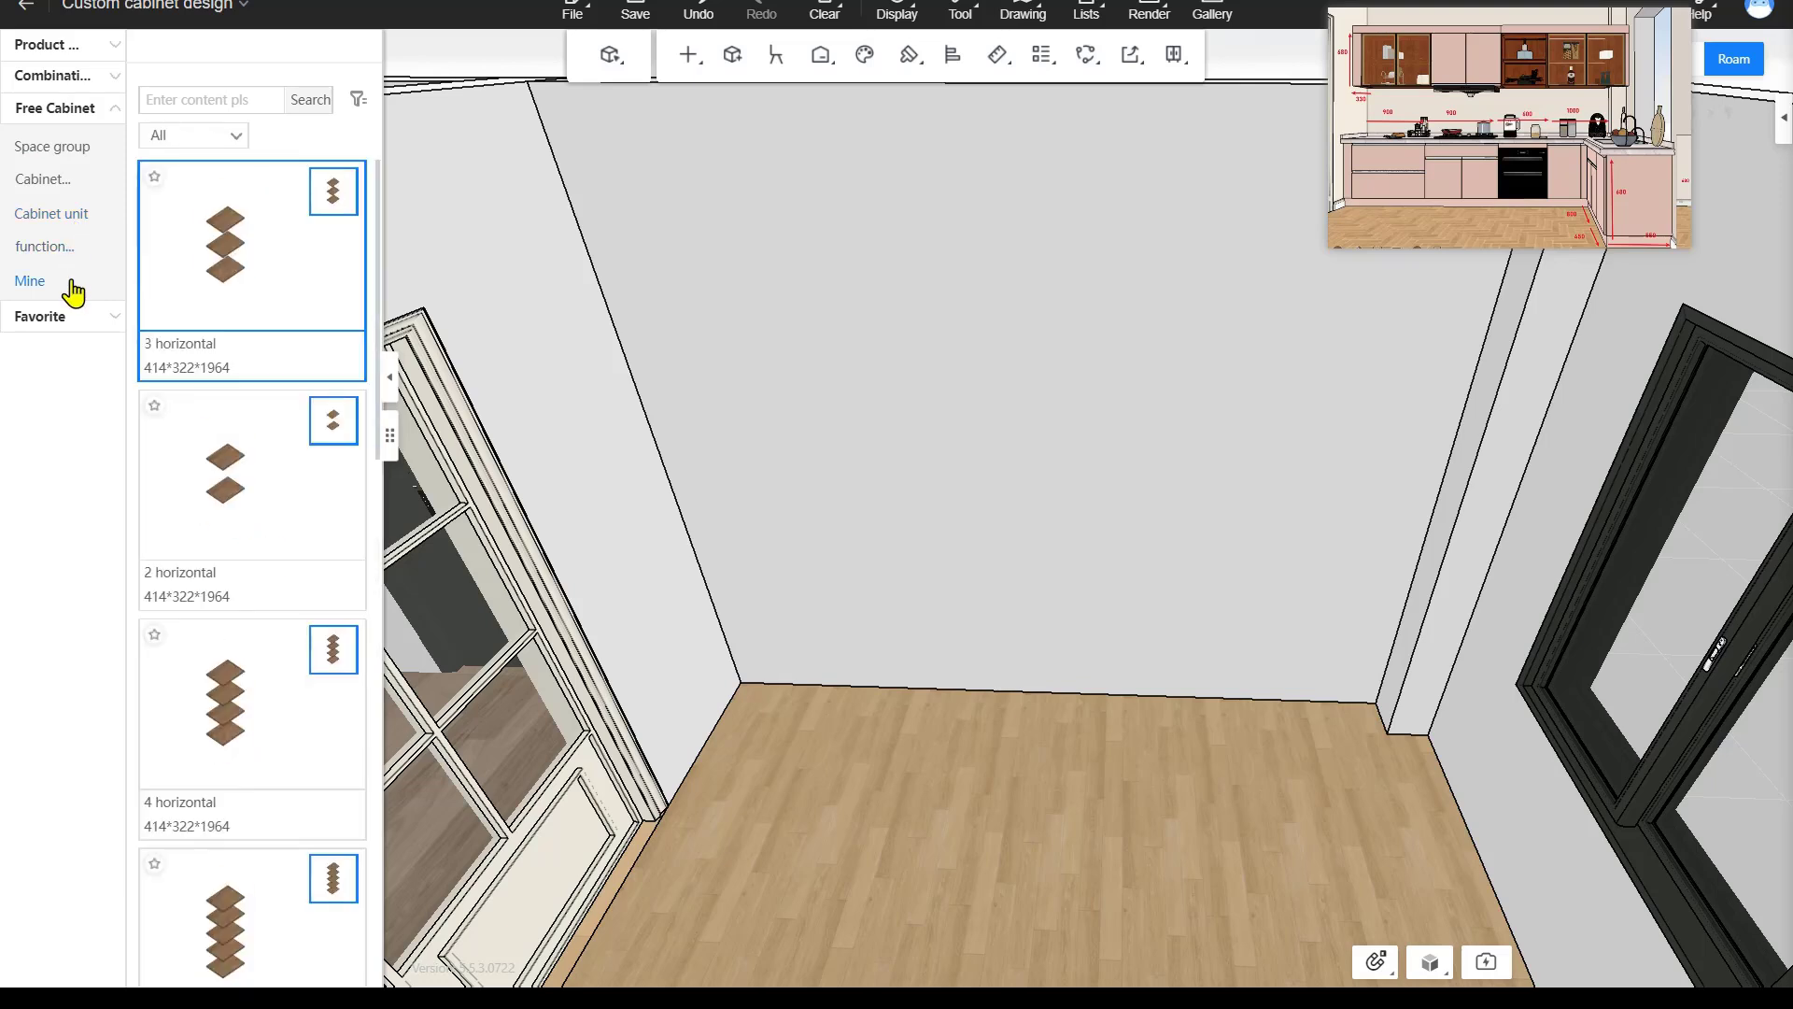
Look through the Free Cabinet library's Space group items and the saved favorites.
click(82, 159)
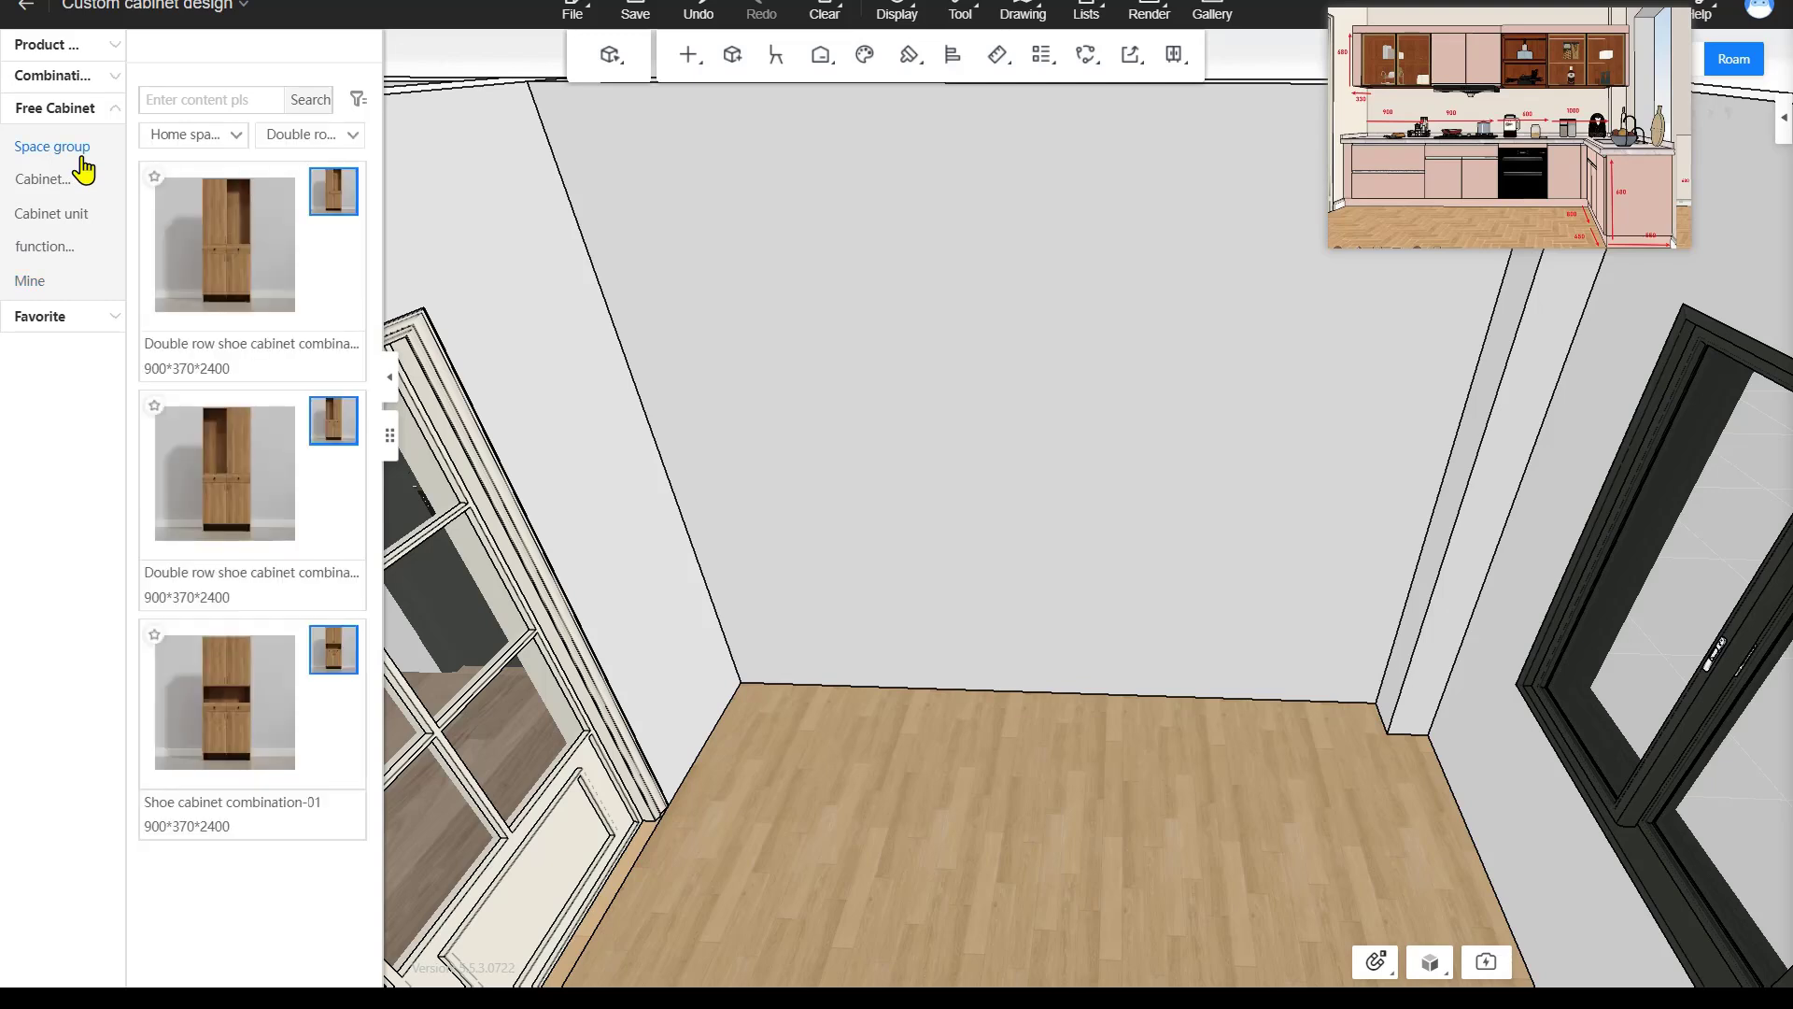
click(88, 316)
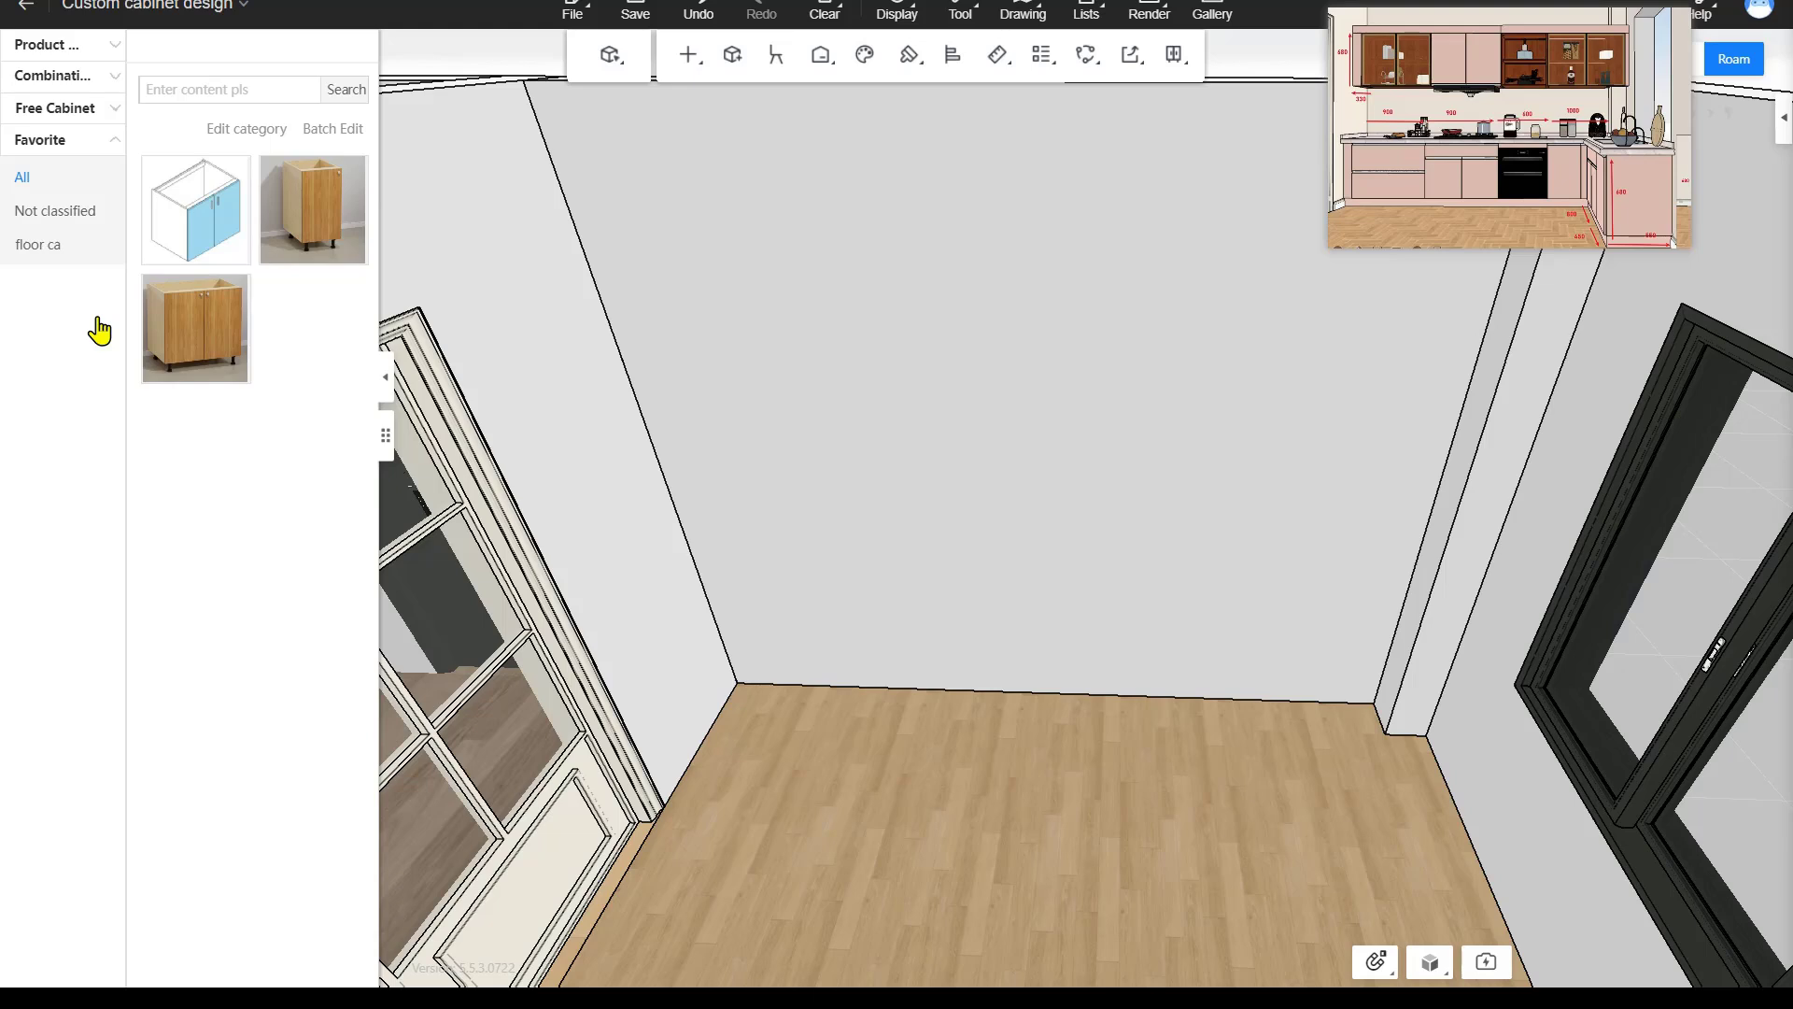
Add the G-AMP false extraction single door cabinet from the 4.0 cabinets to the favorites under a new category "we".
click(79, 49)
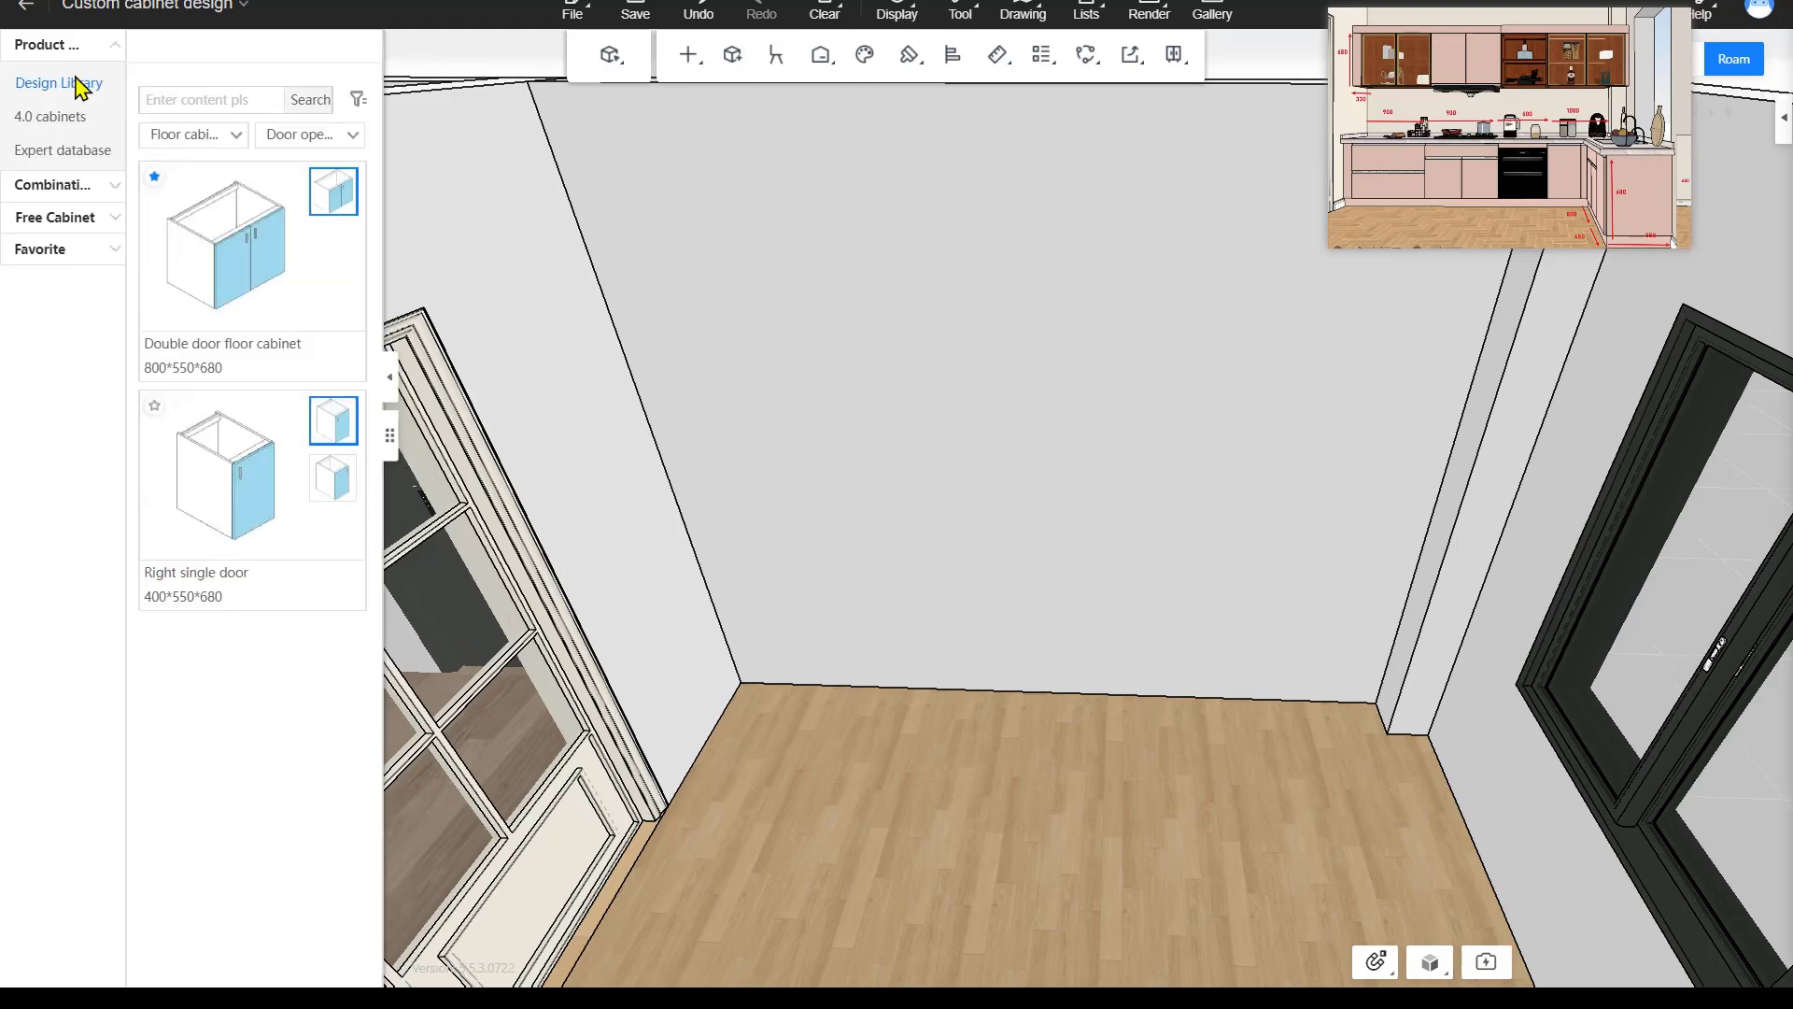
click(62, 118)
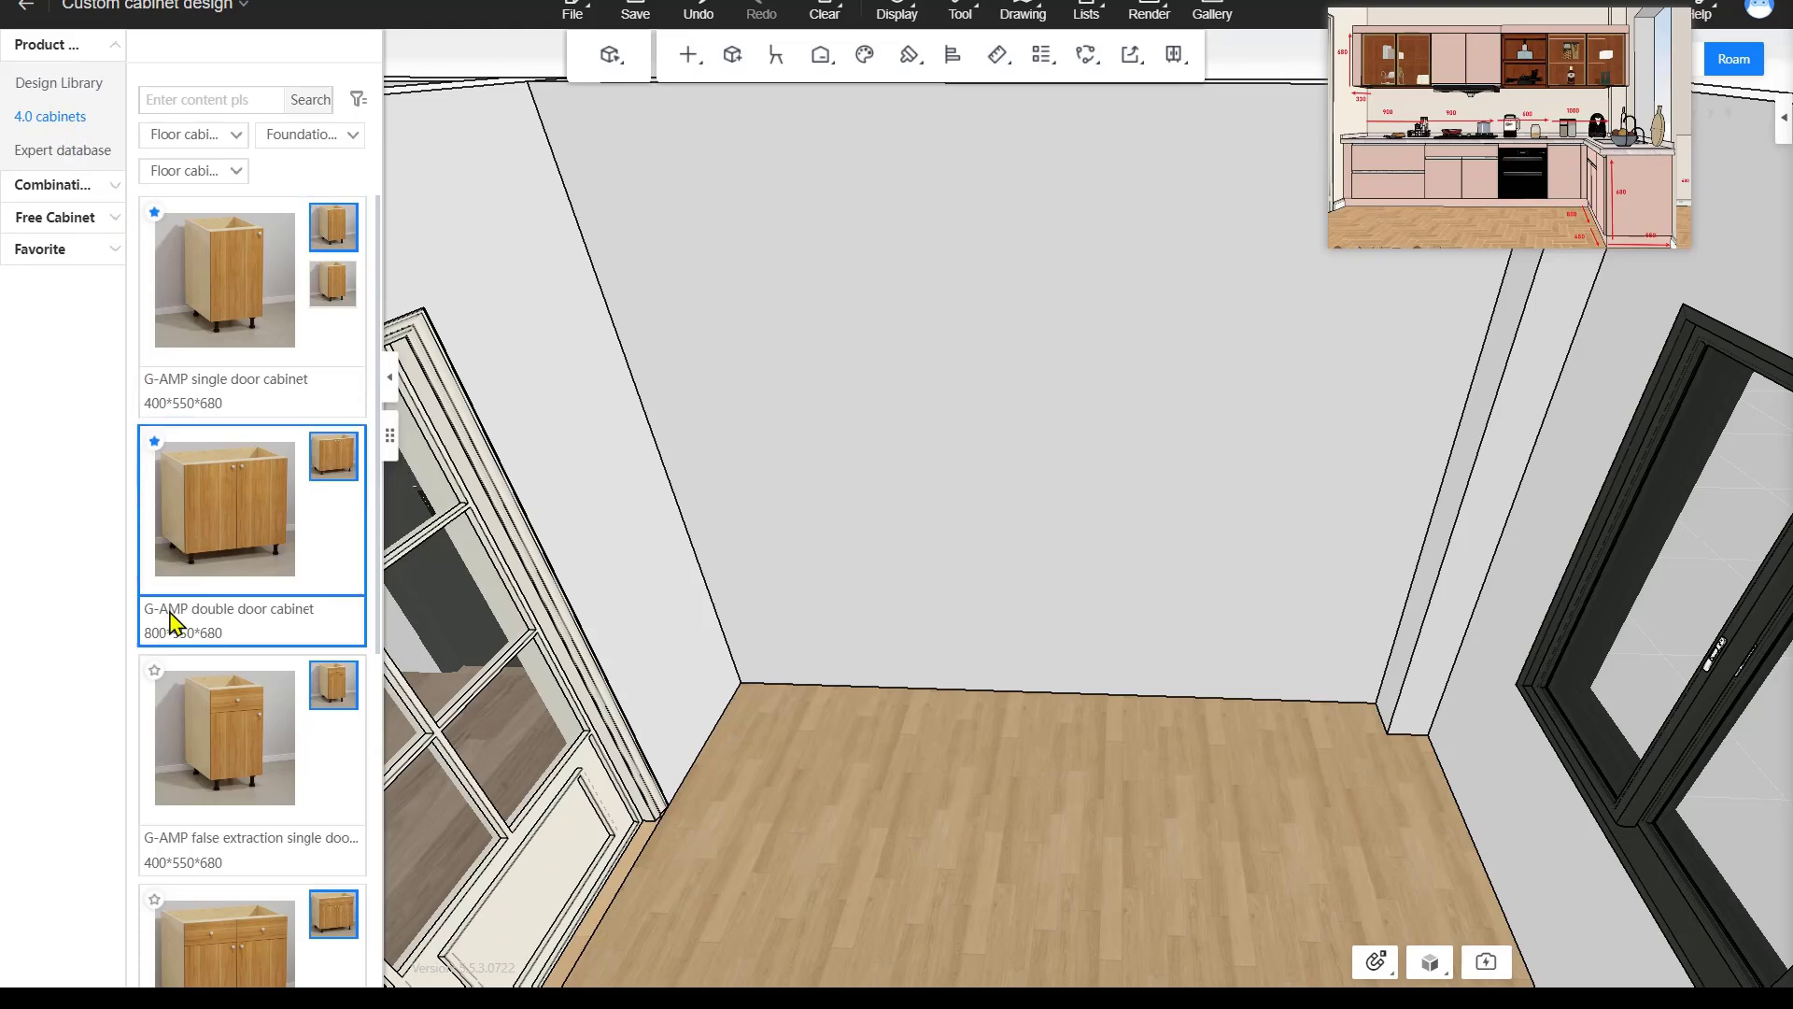
click(159, 676)
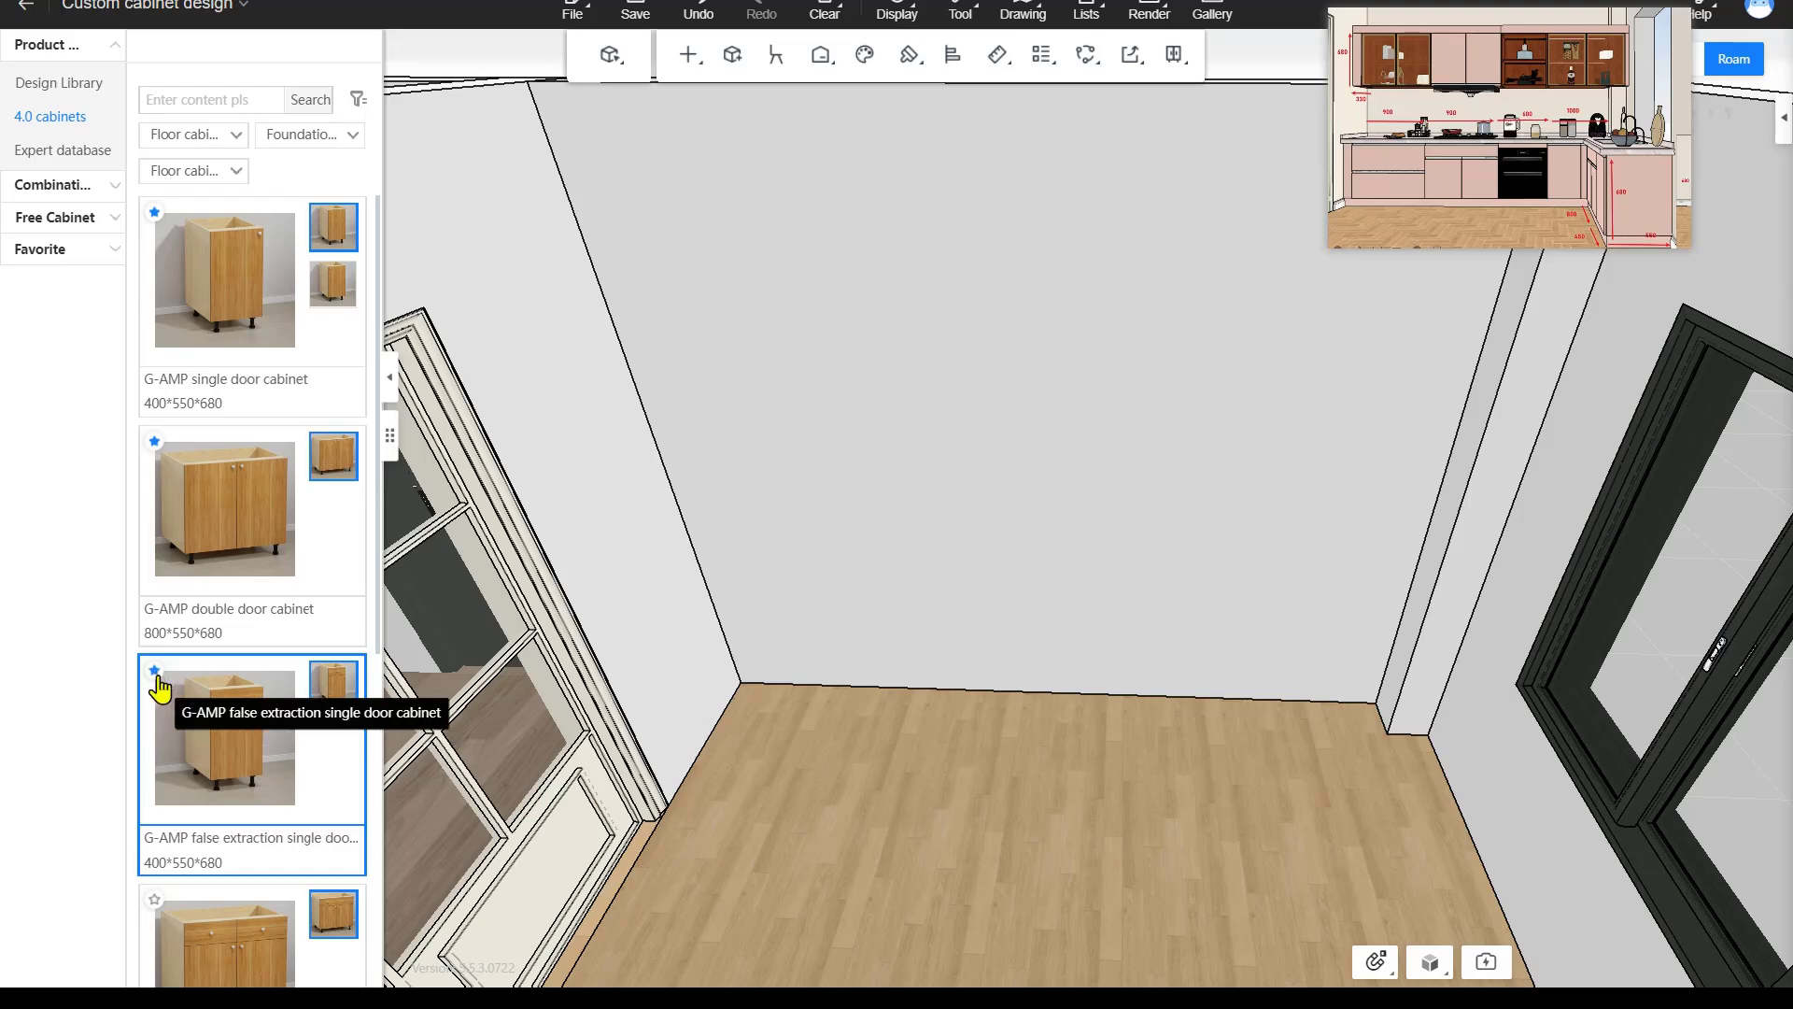
click(157, 679)
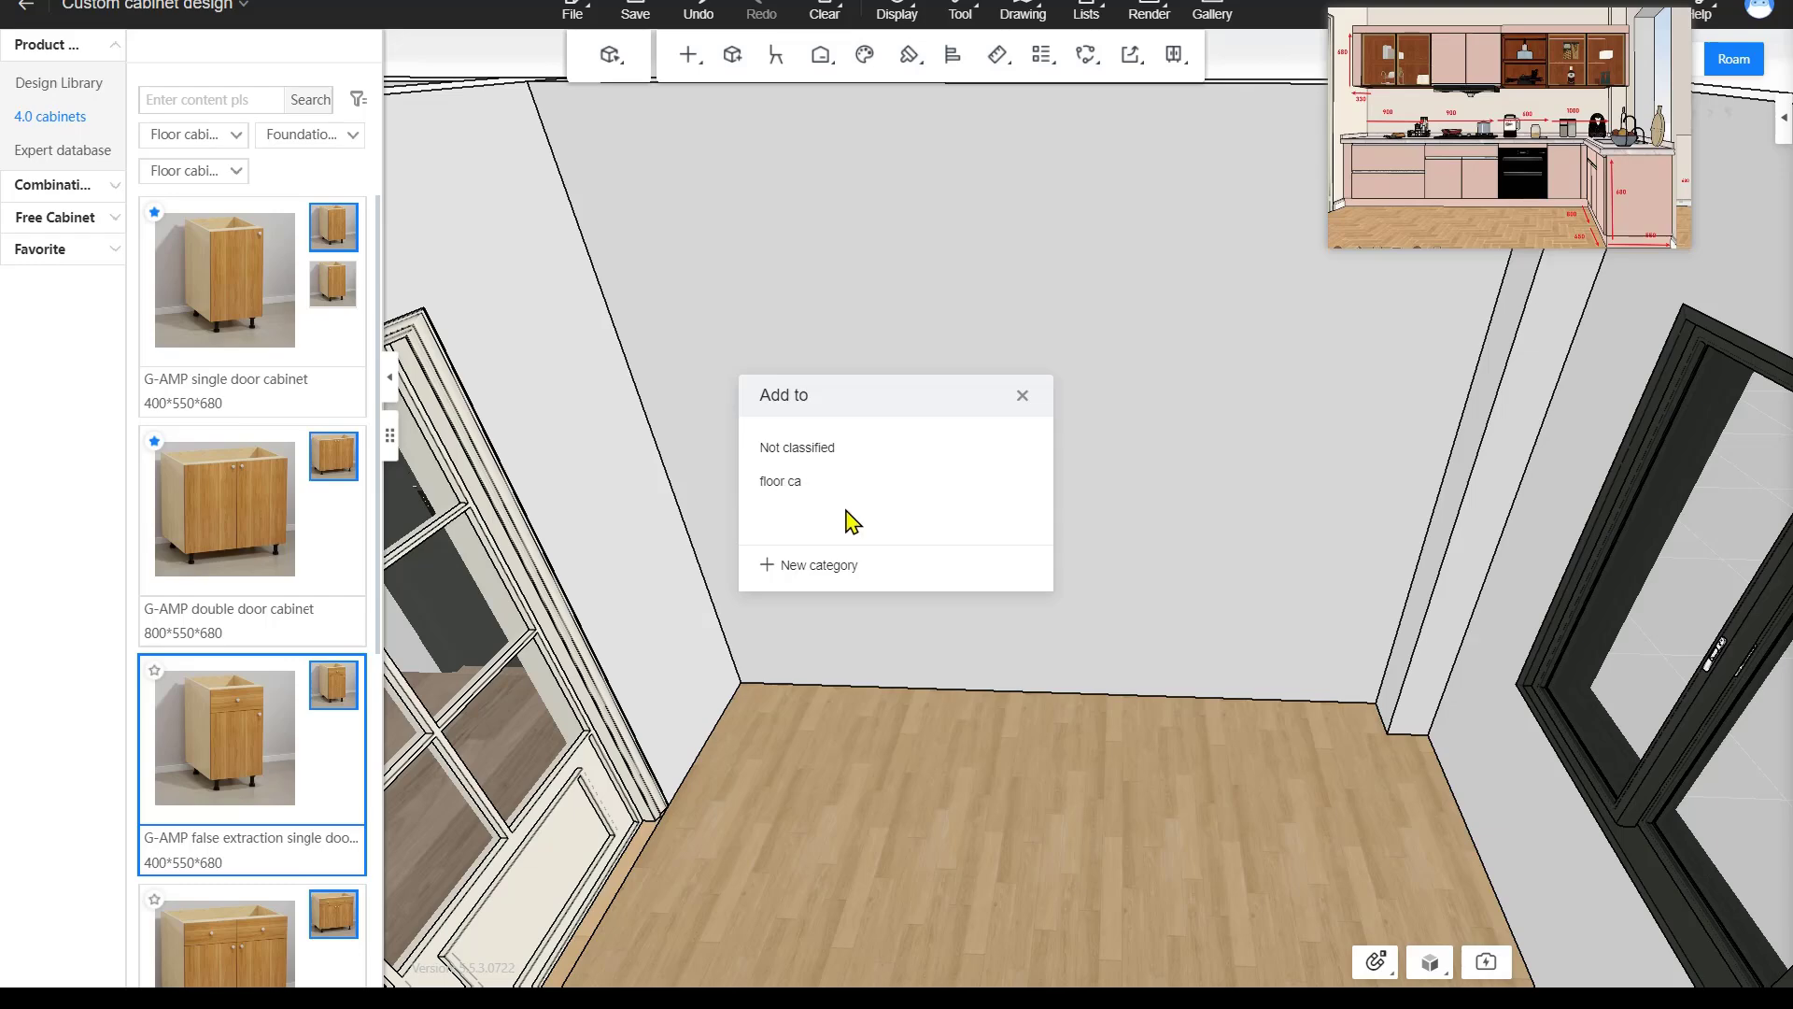
mouse_move(852, 458)
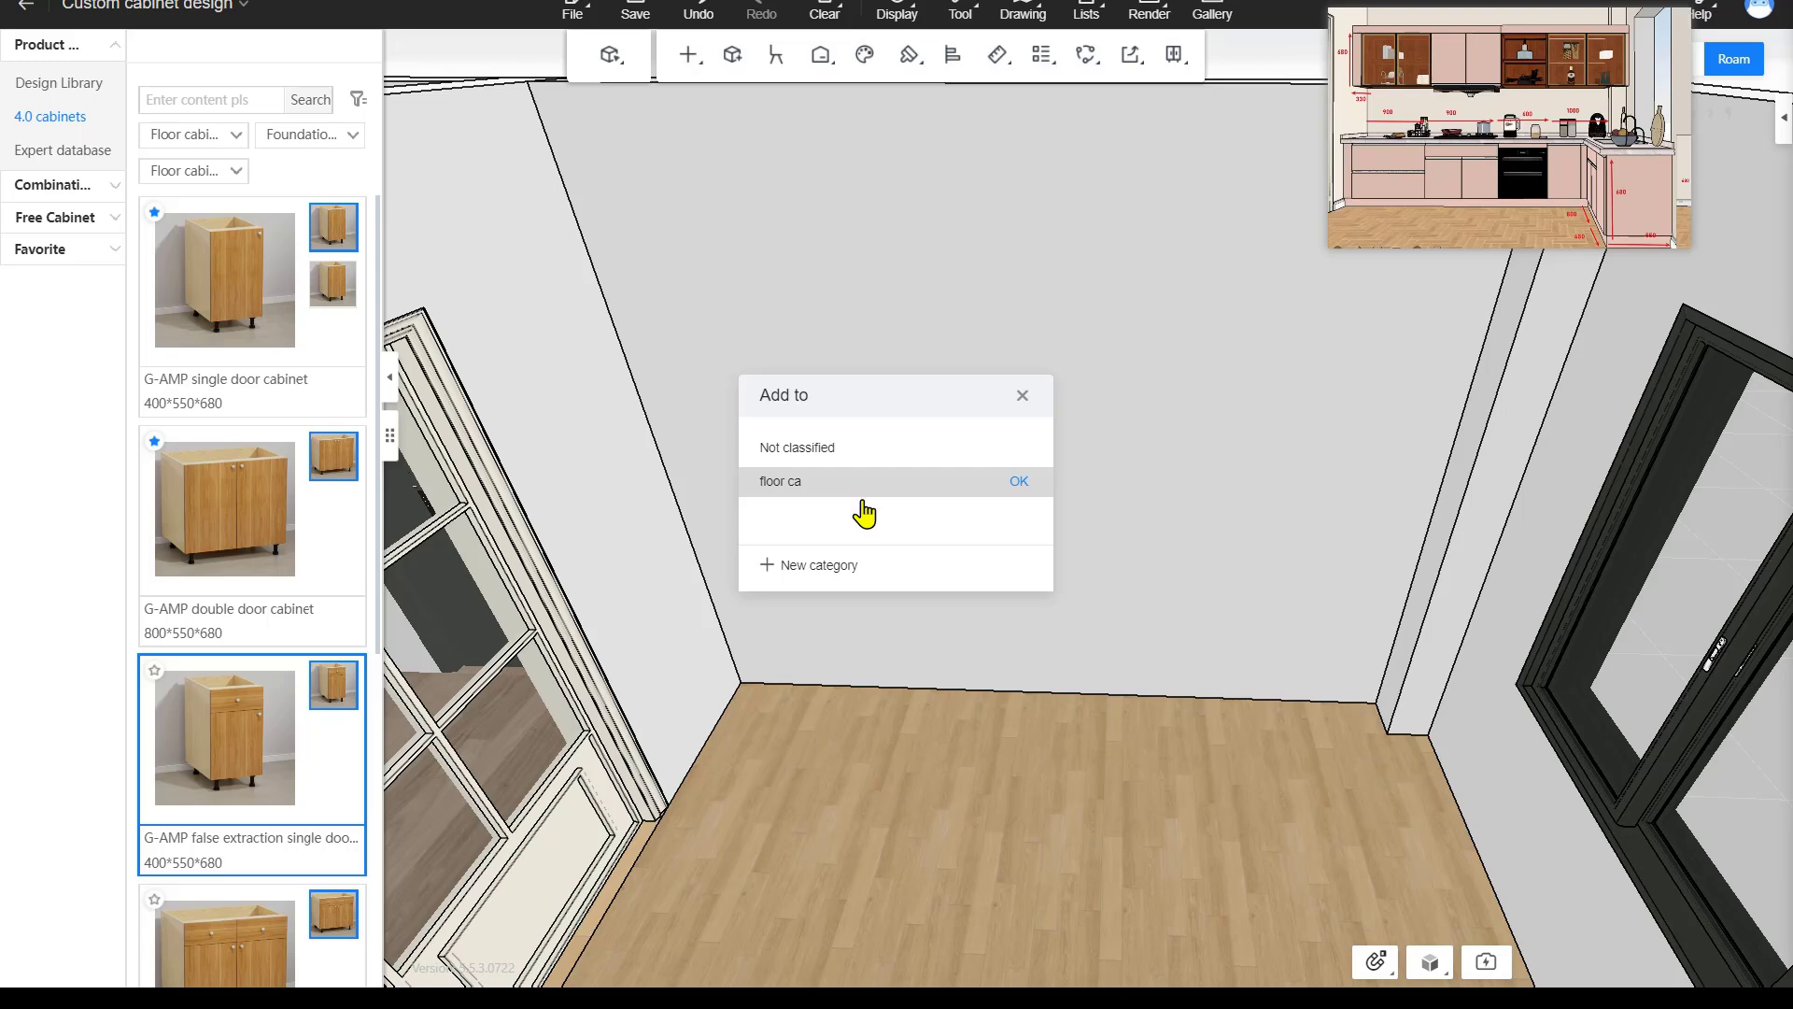
click(791, 570)
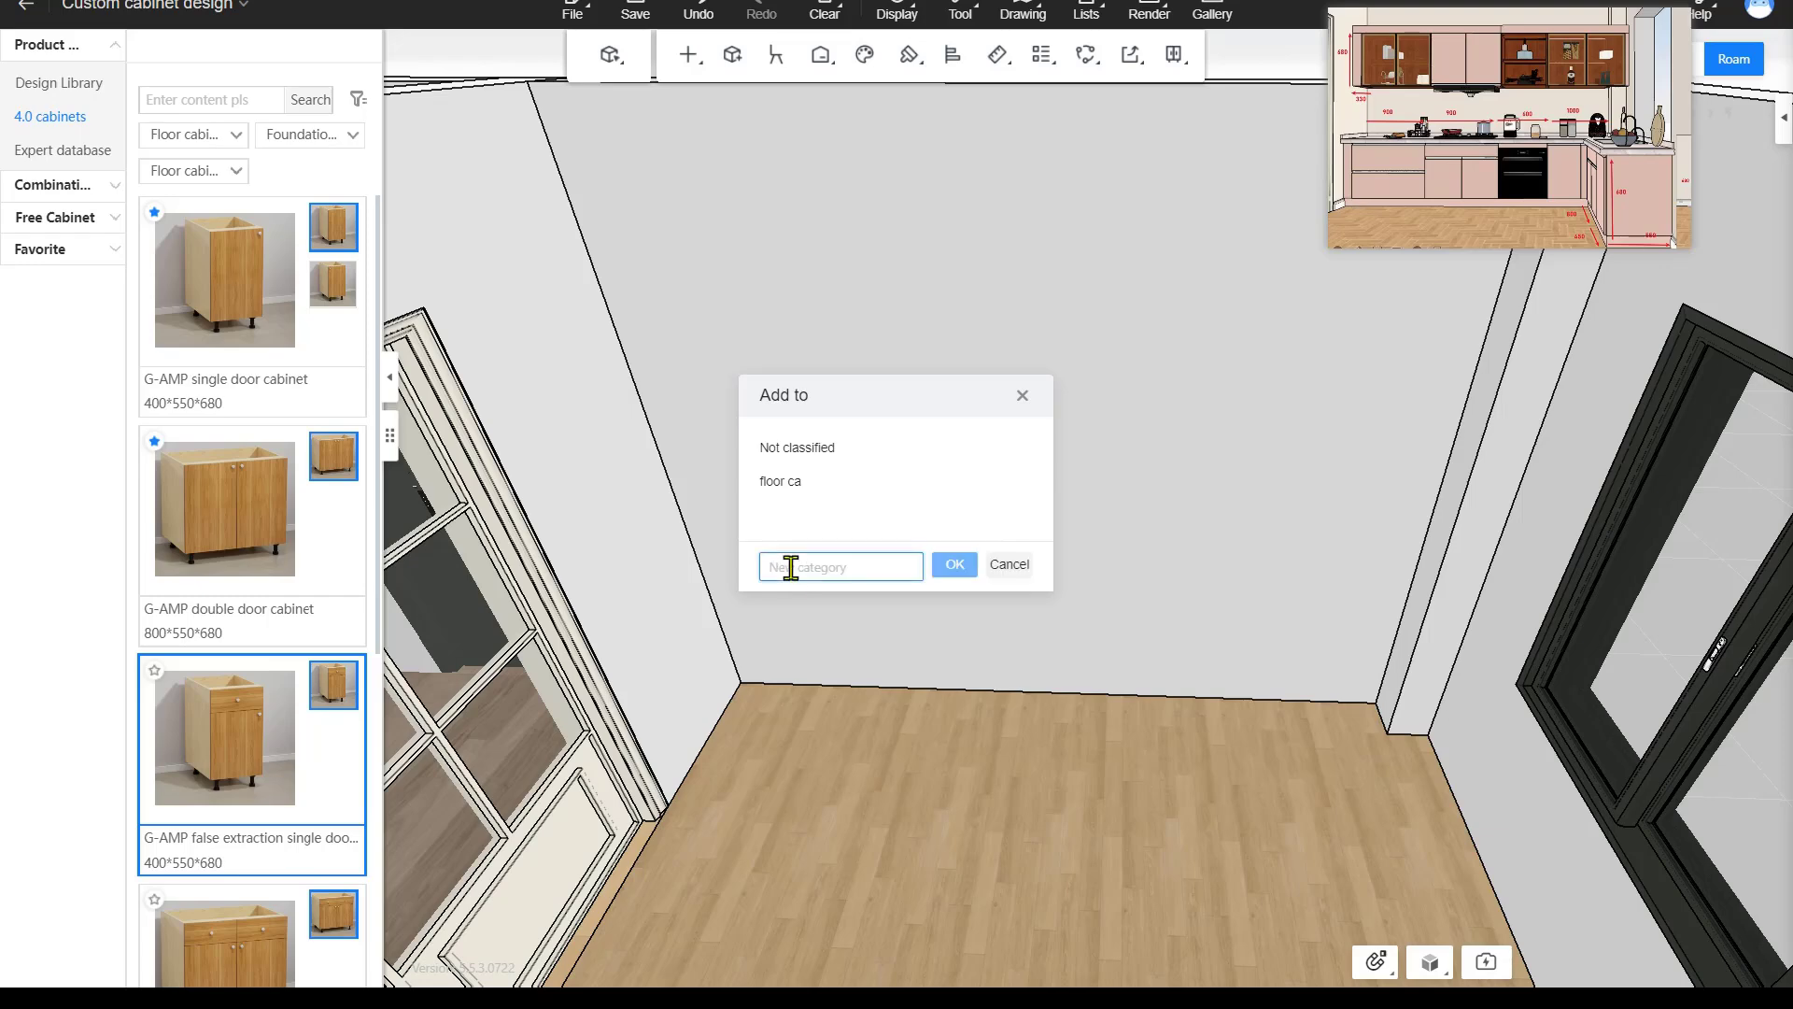
text(we)
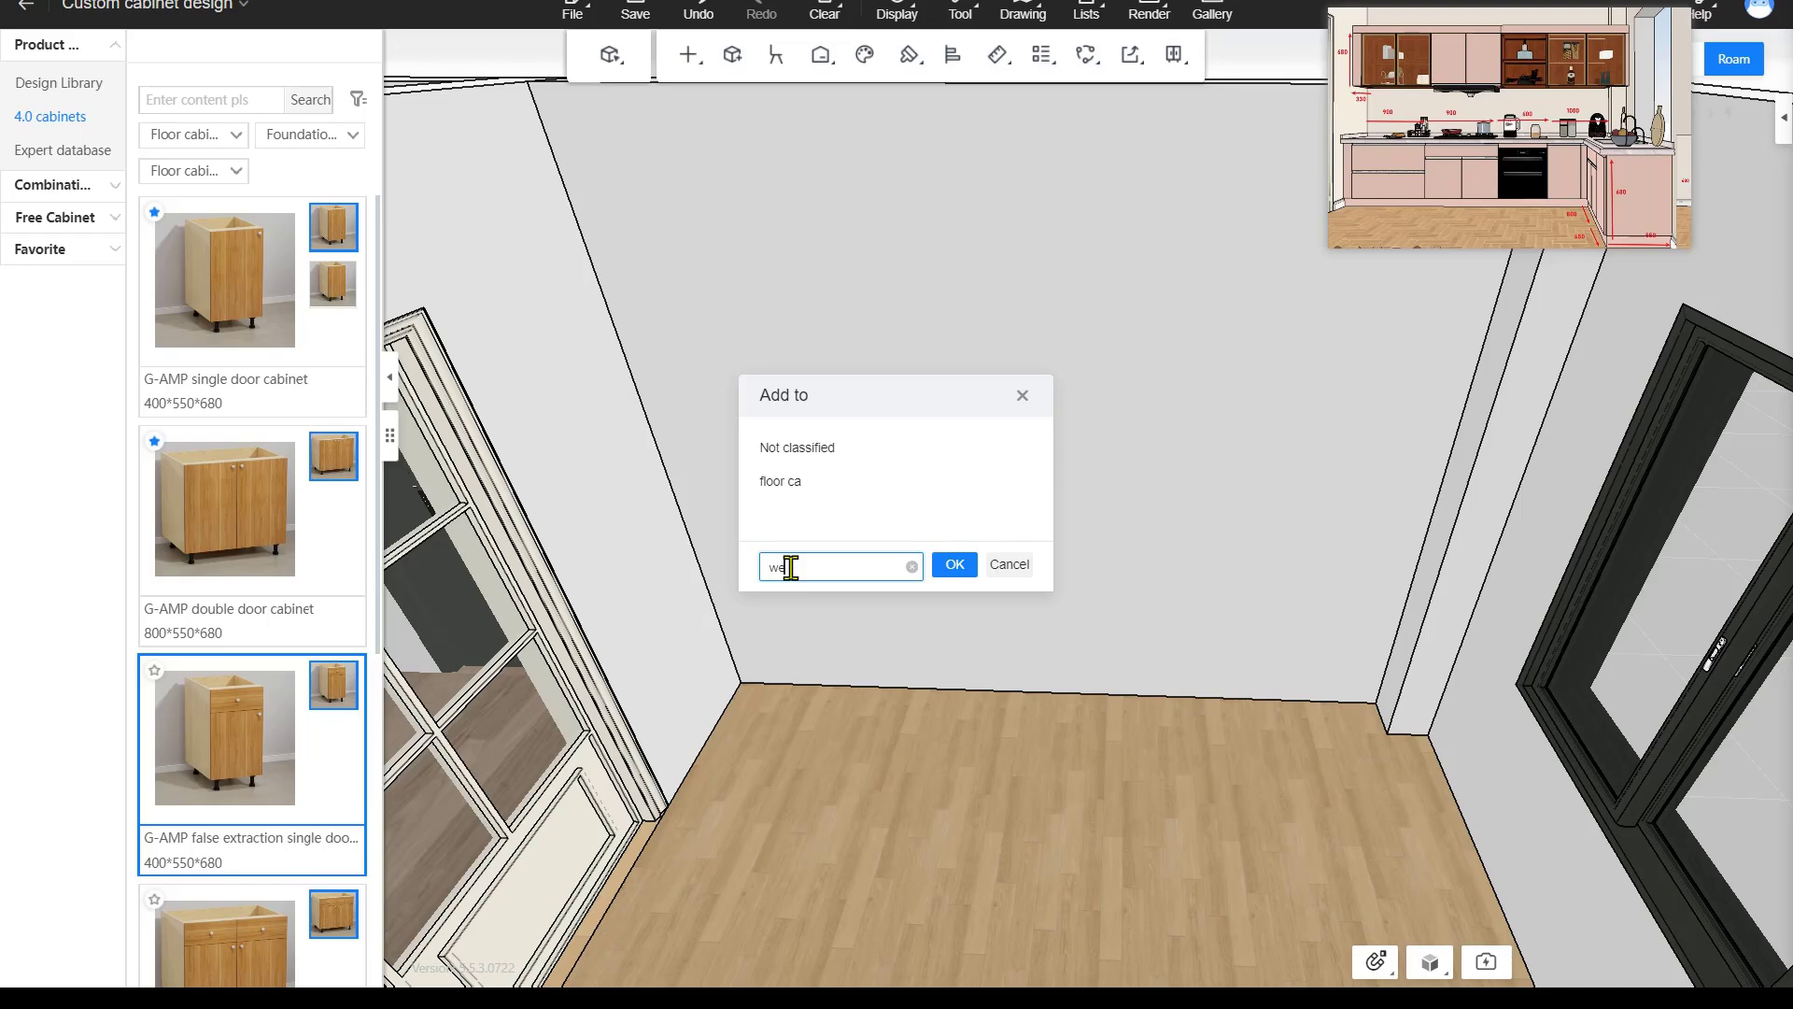
click(971, 566)
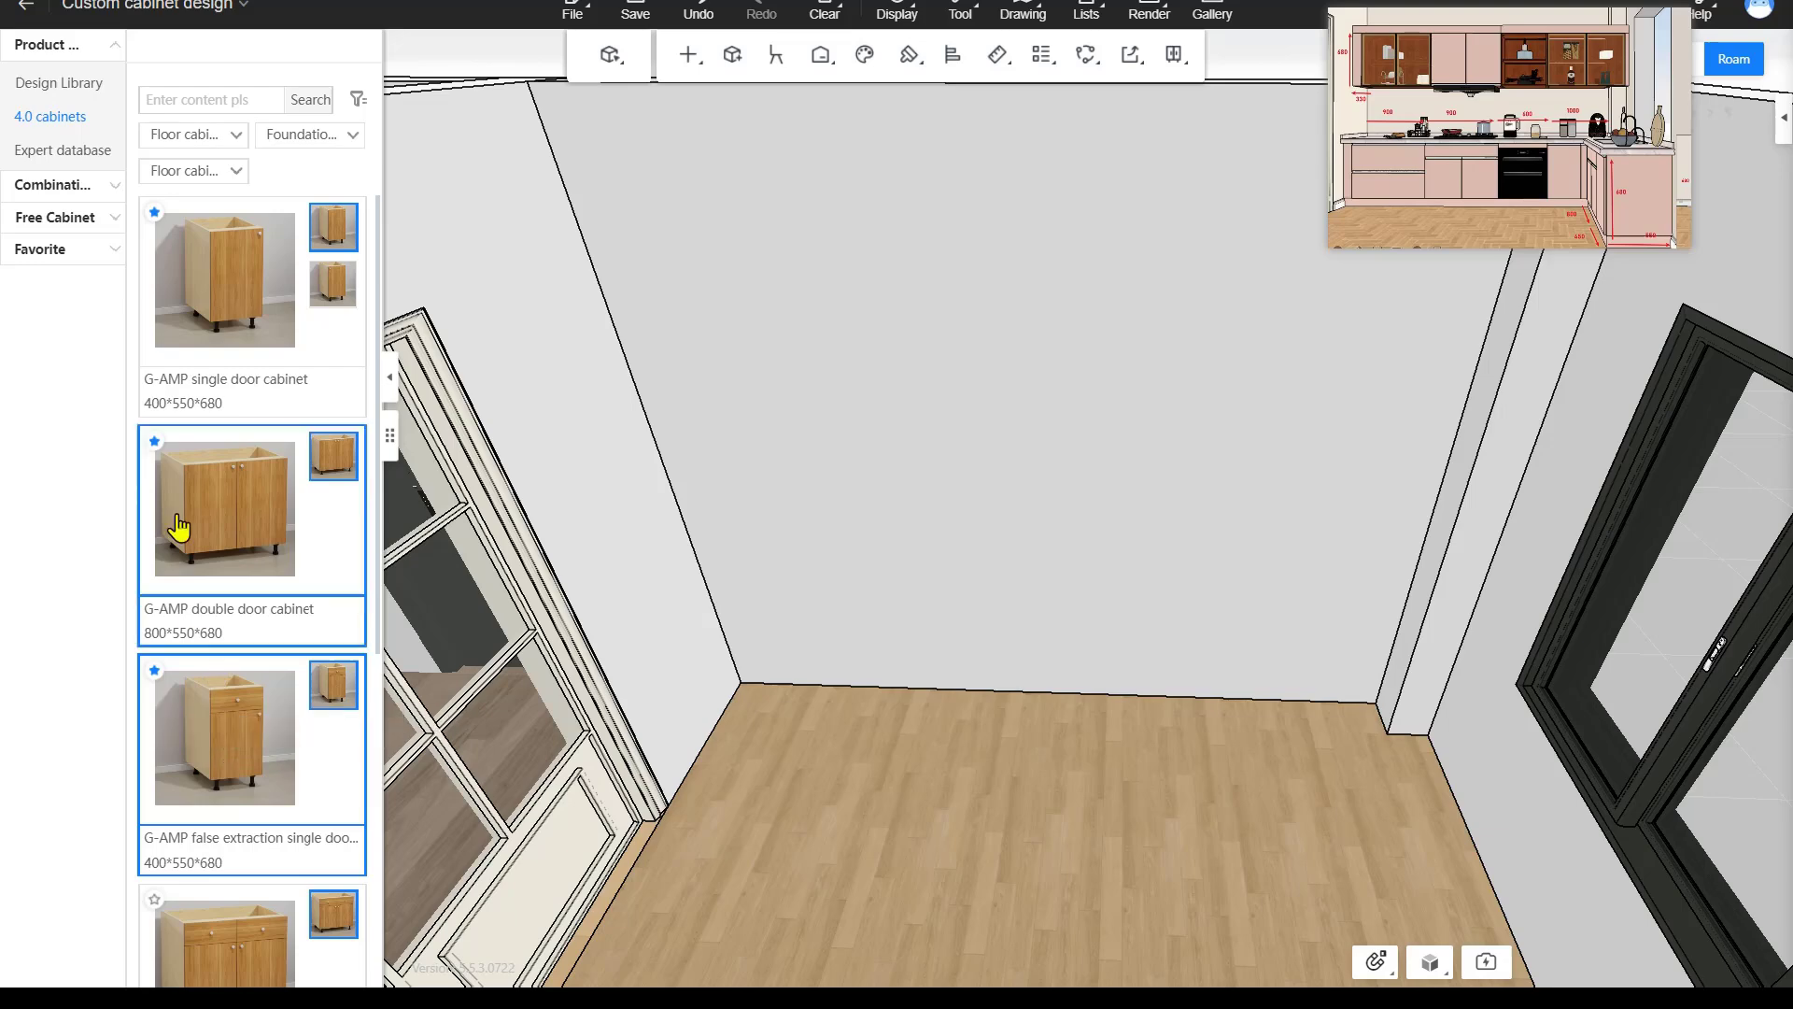
Check the contents of the favorites category "we" and return to the full list of favorites.
click(84, 251)
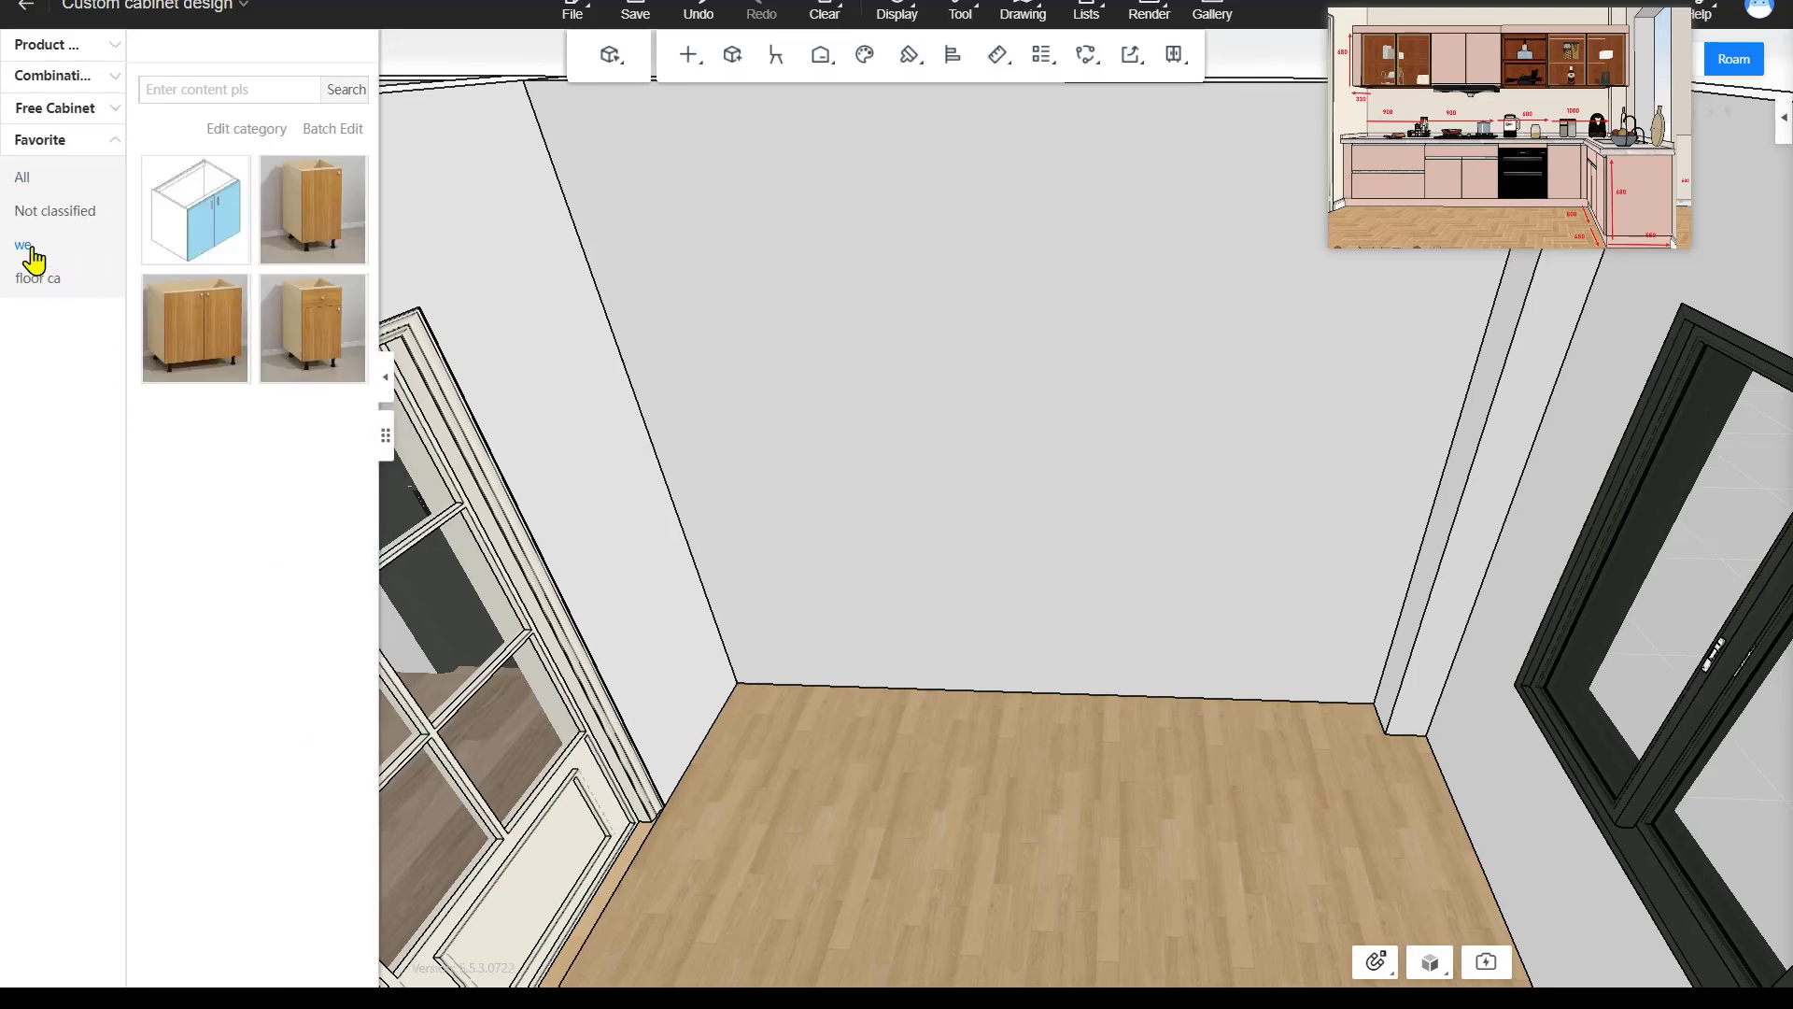
click(29, 247)
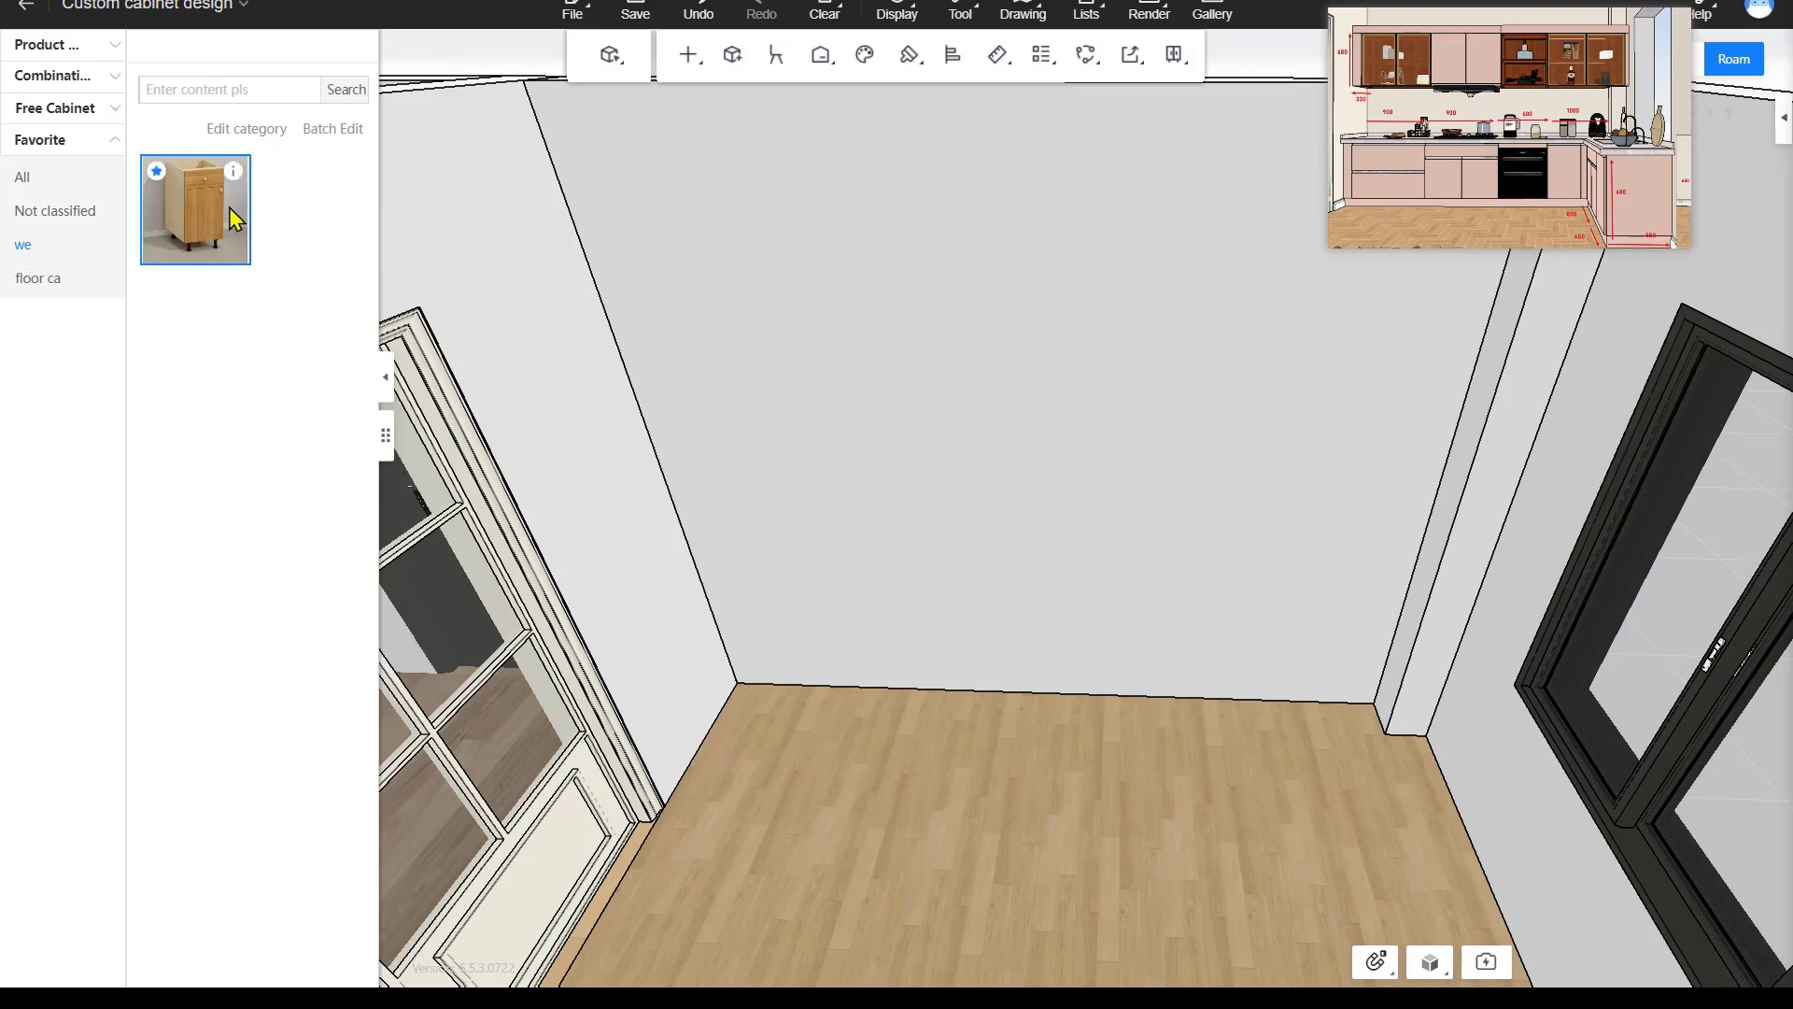
click(34, 183)
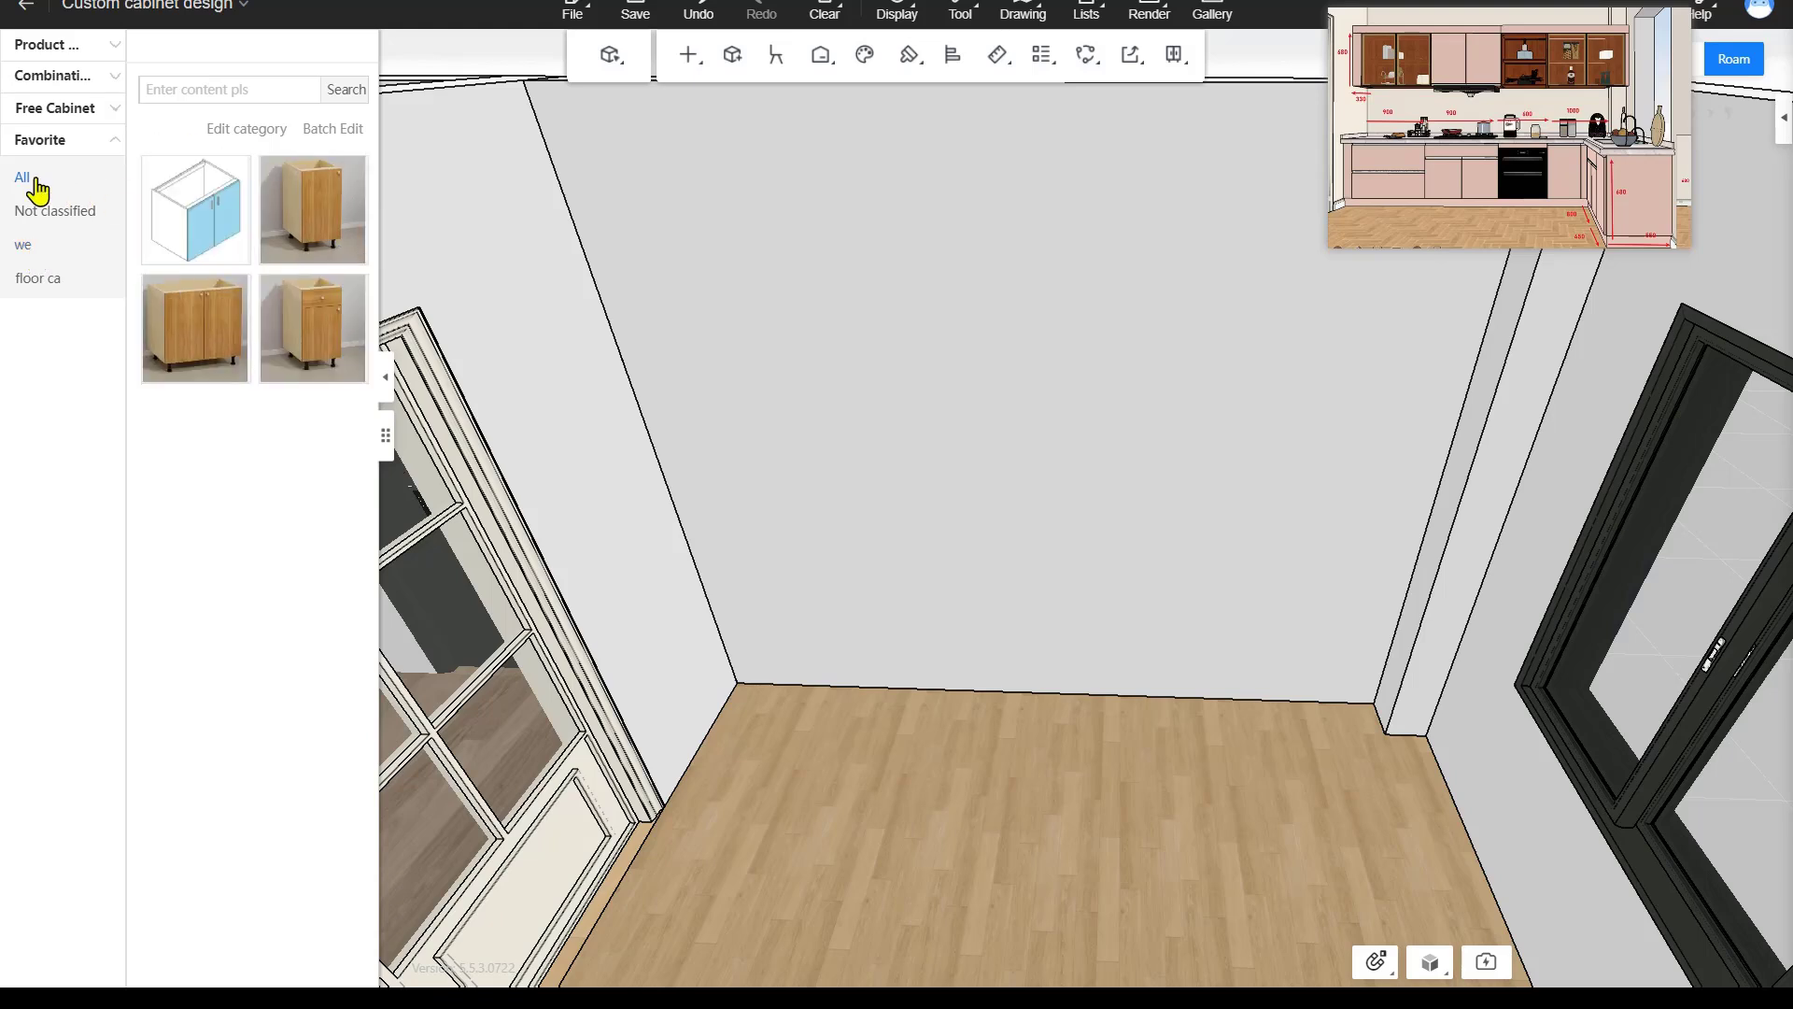
Examine the favorites categories in the category editor and close it.
click(275, 131)
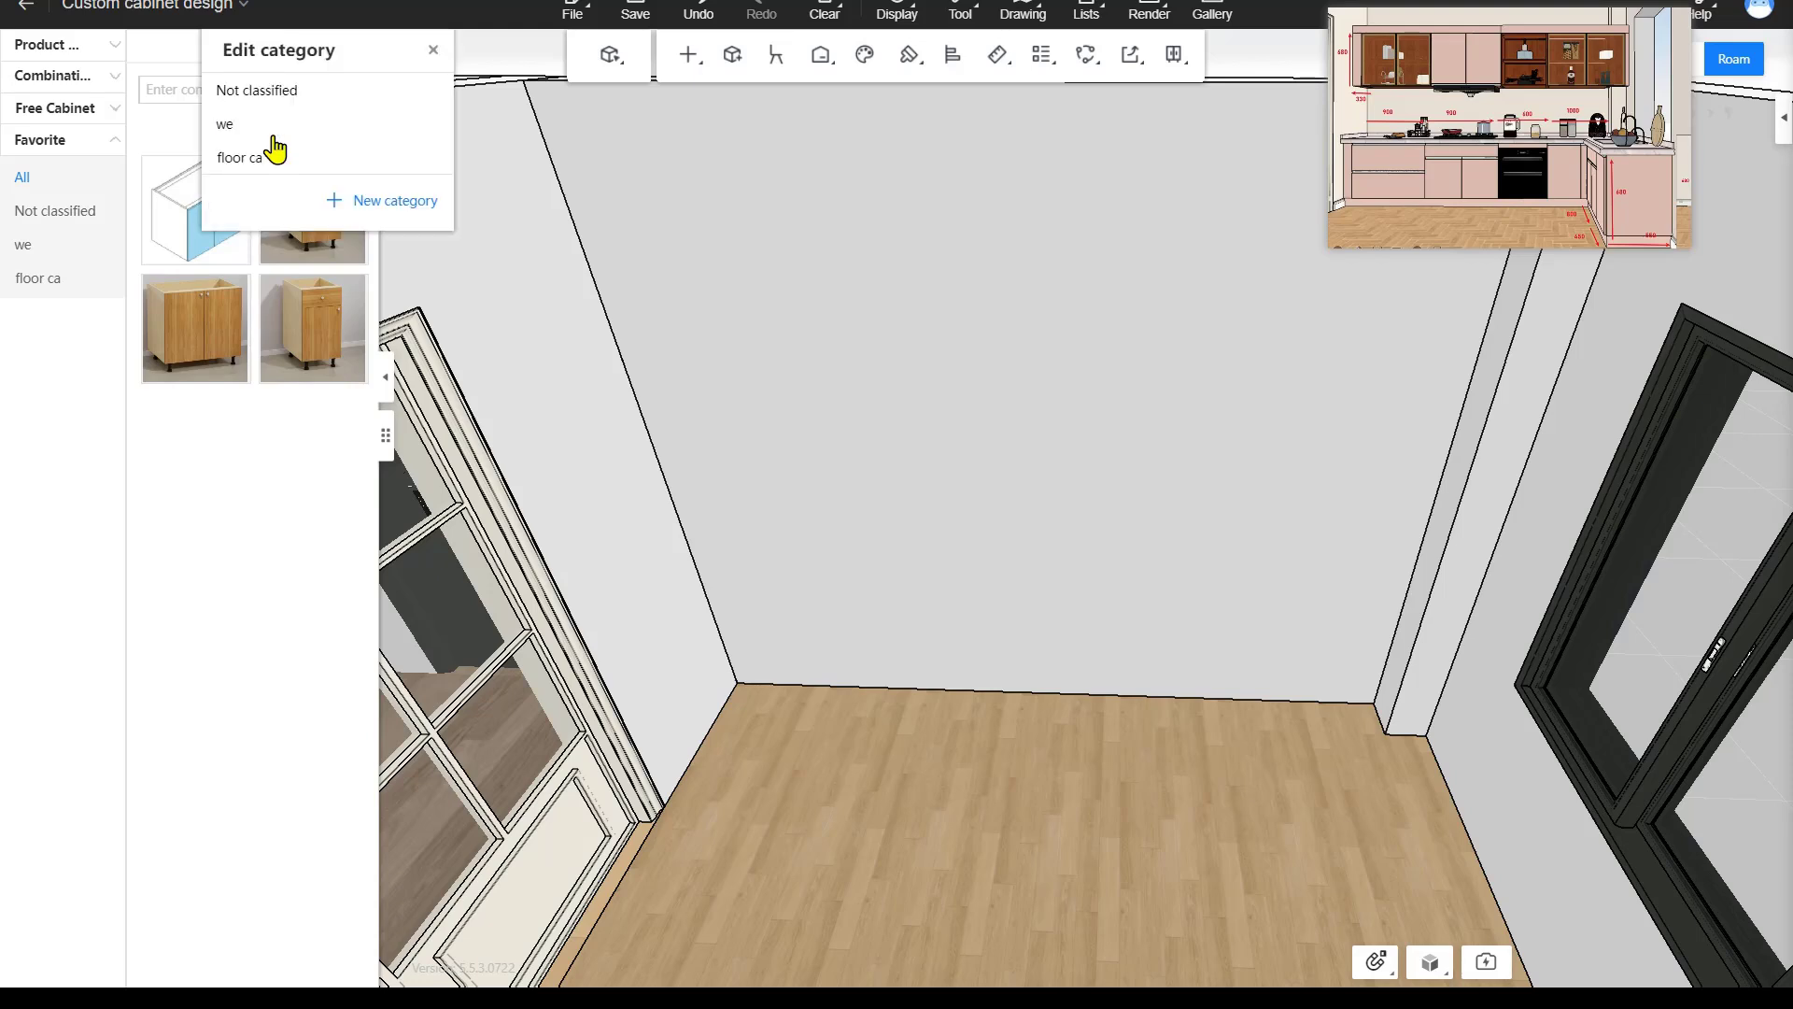
mouse_move(296, 131)
click(432, 52)
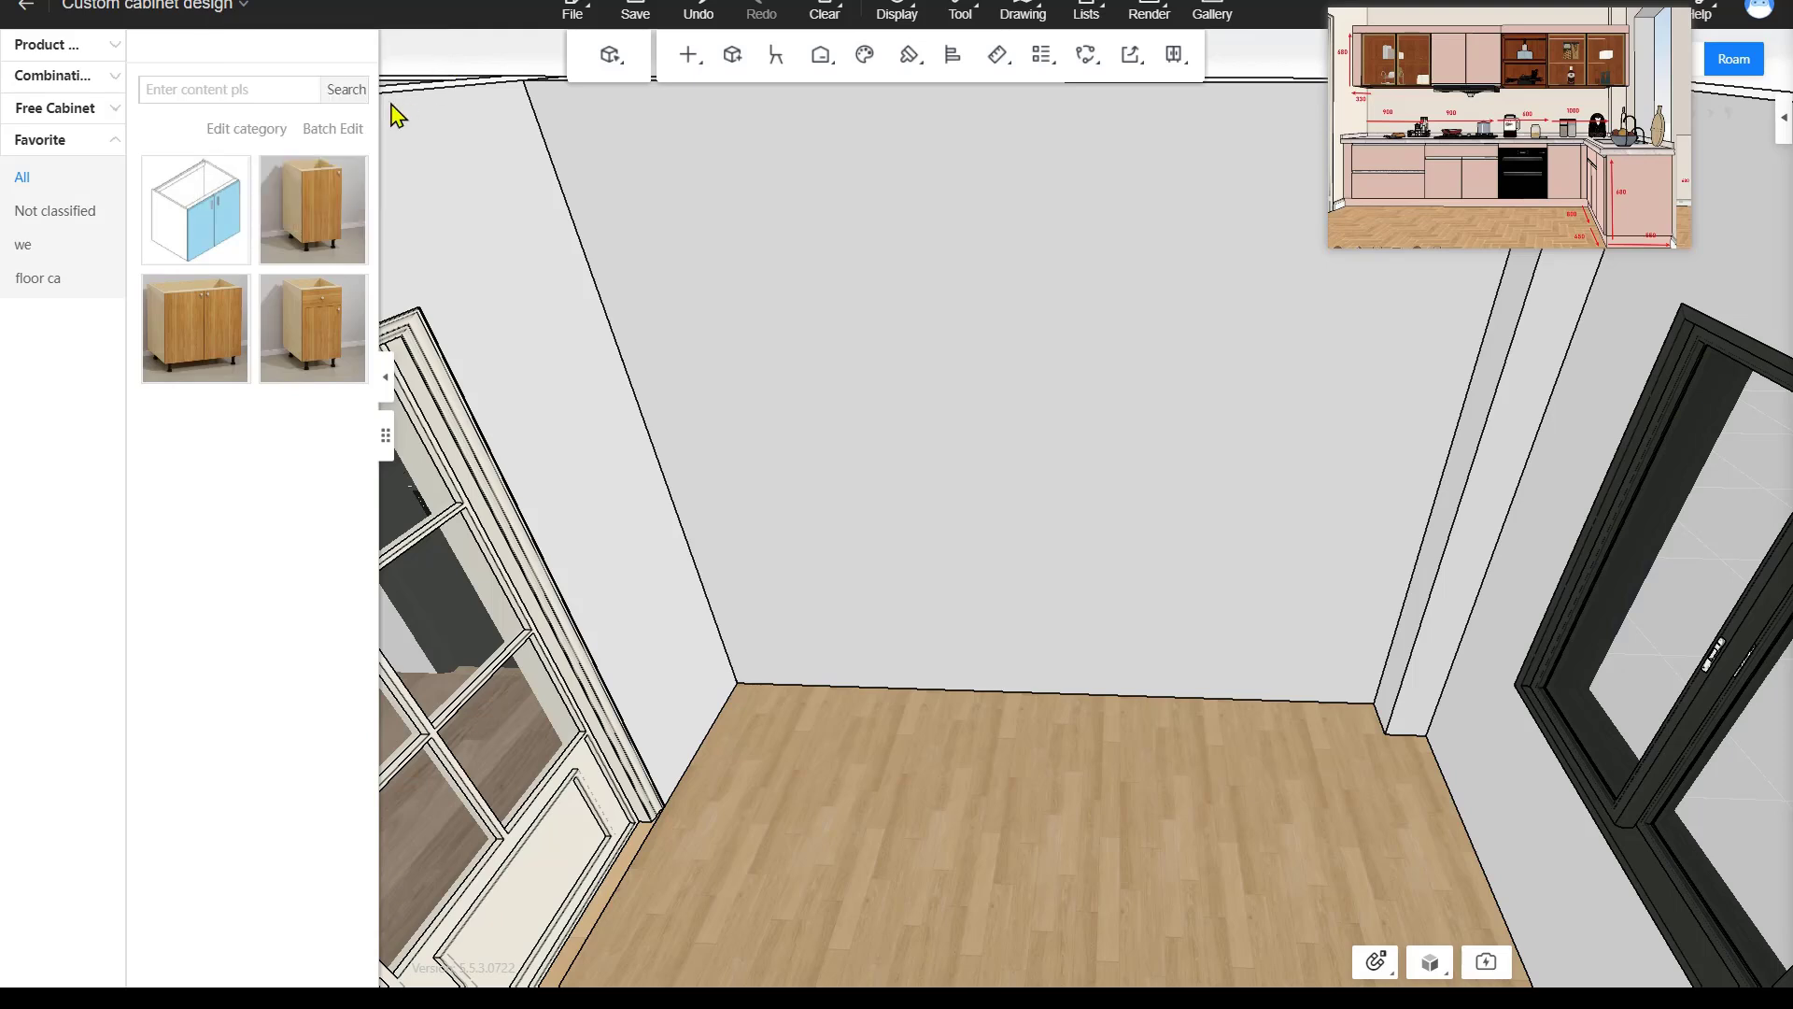
Select all favorite cabinets in batch editing, examine the categories they can be moved to, and leave batch editing without moving them.
click(351, 129)
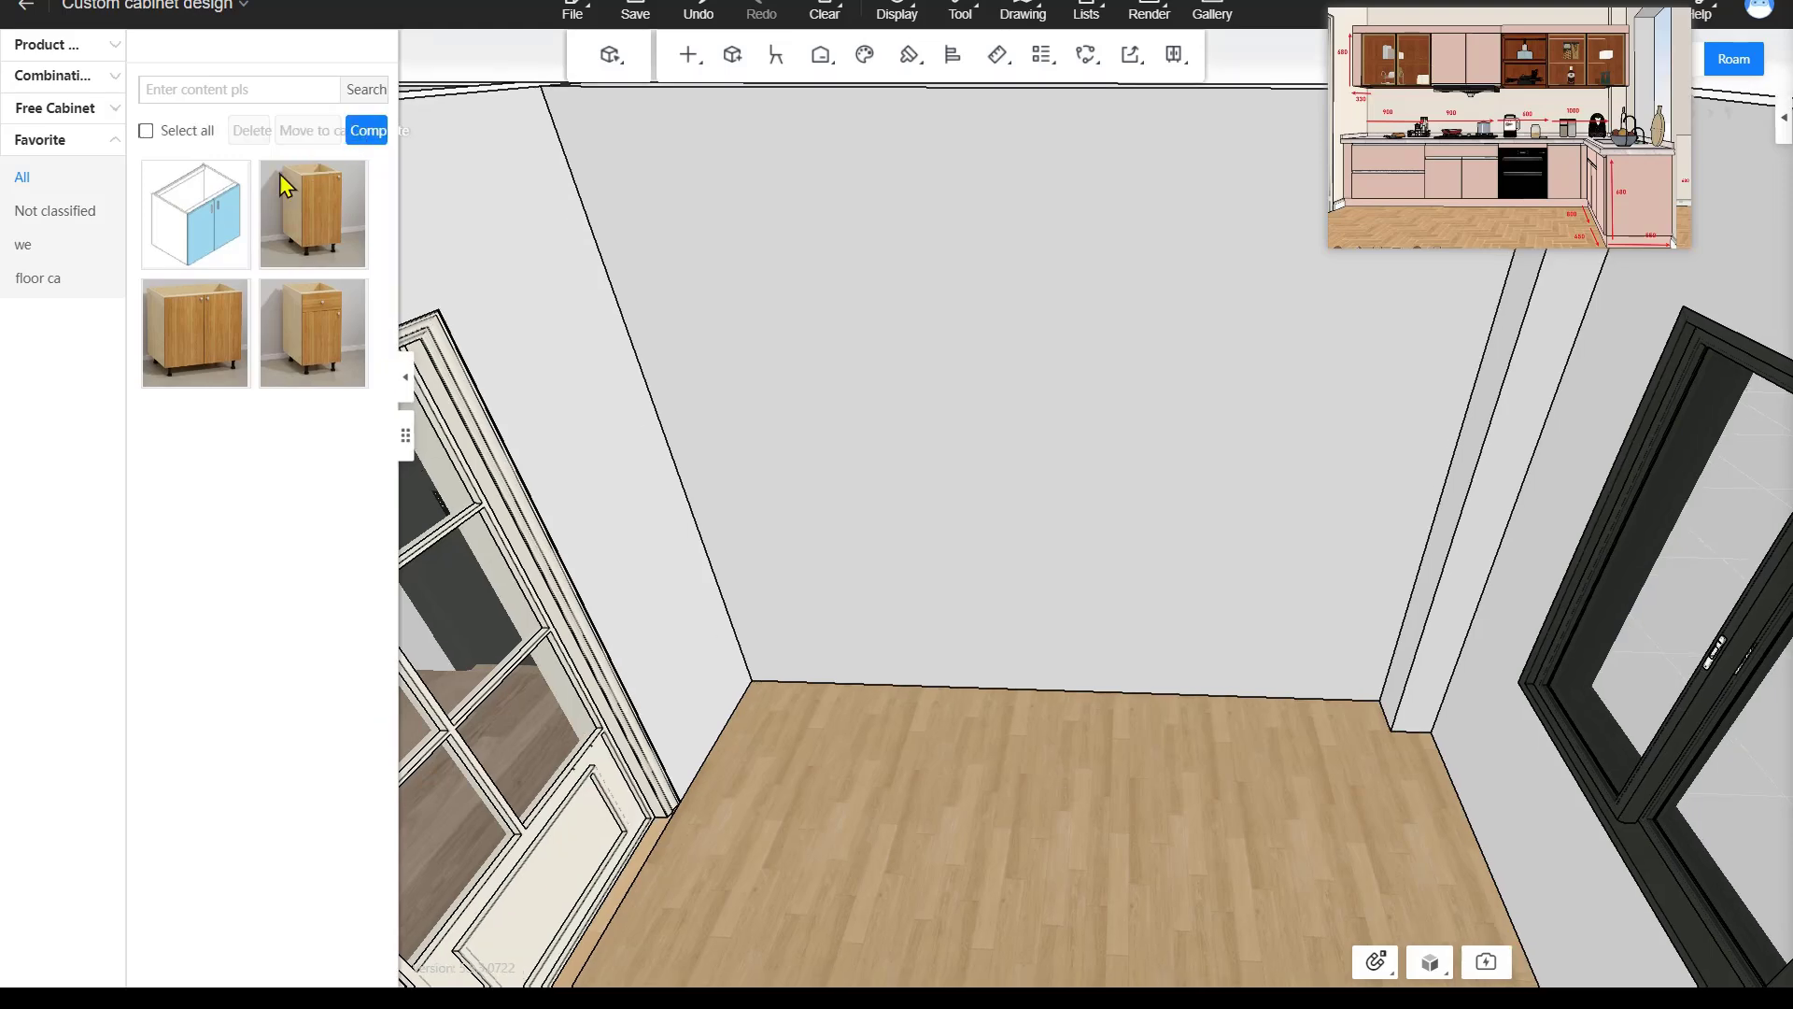
click(192, 213)
click(325, 236)
click(321, 322)
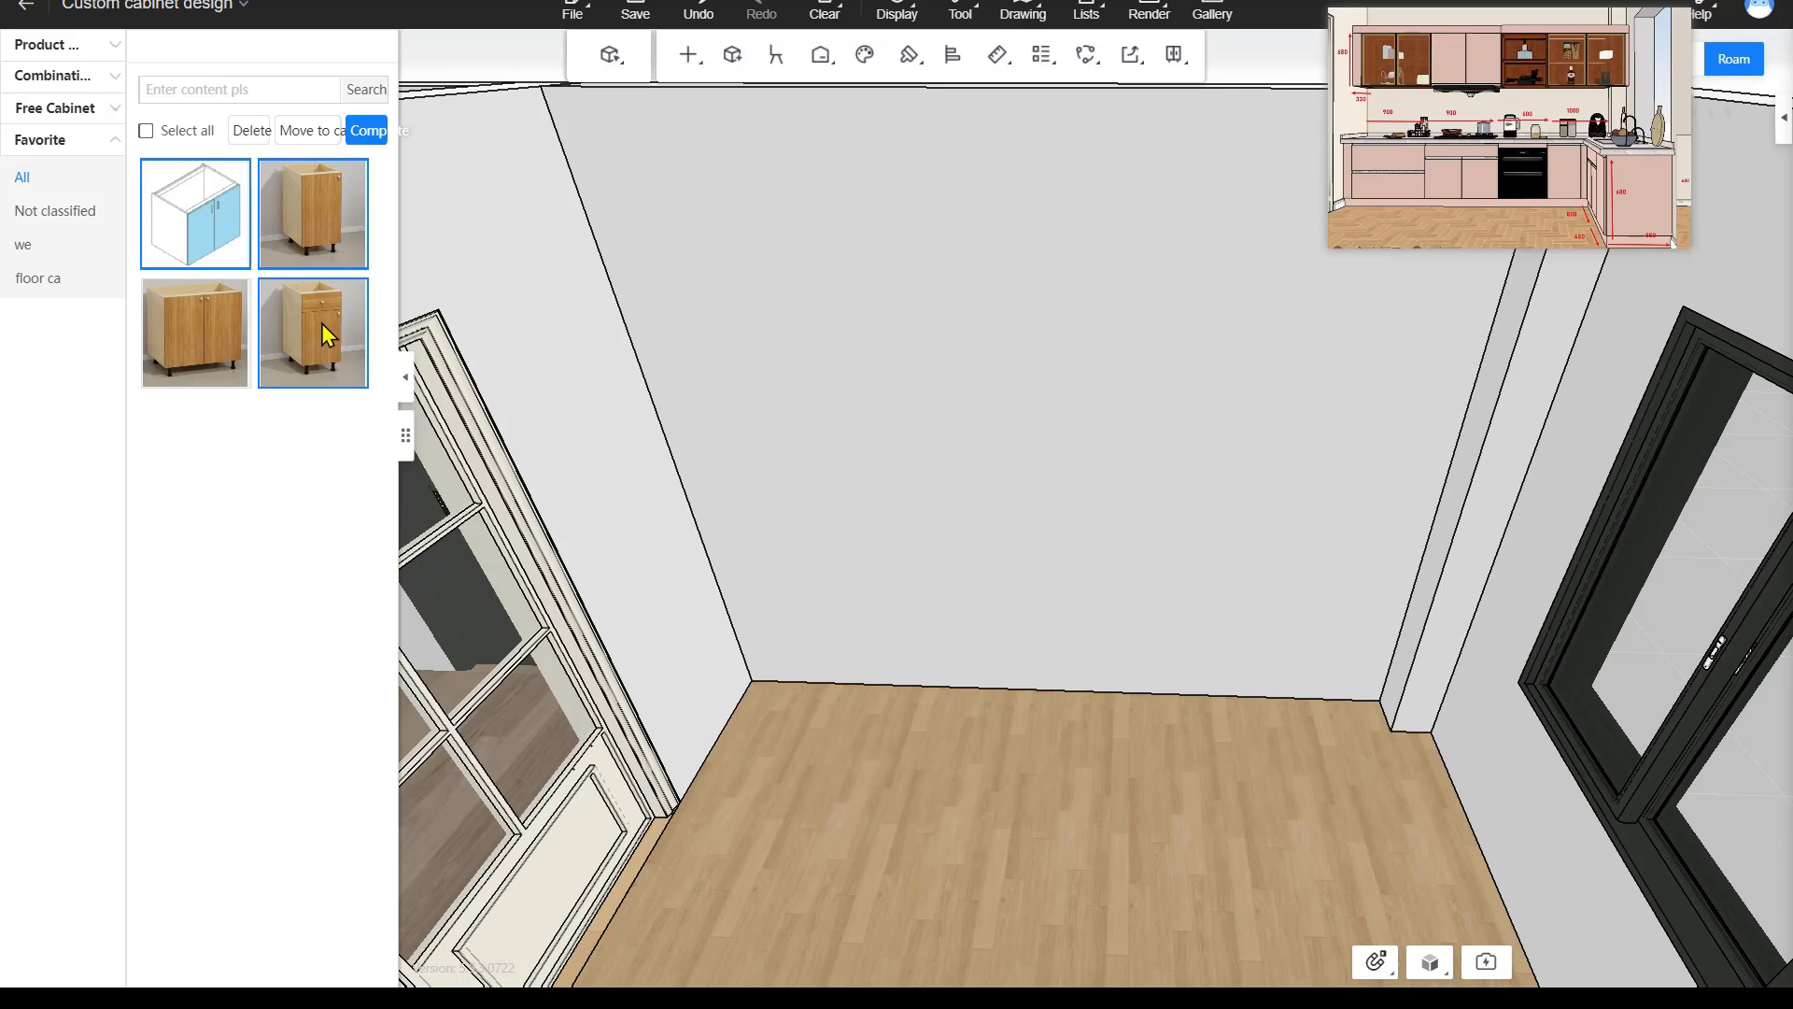
click(147, 131)
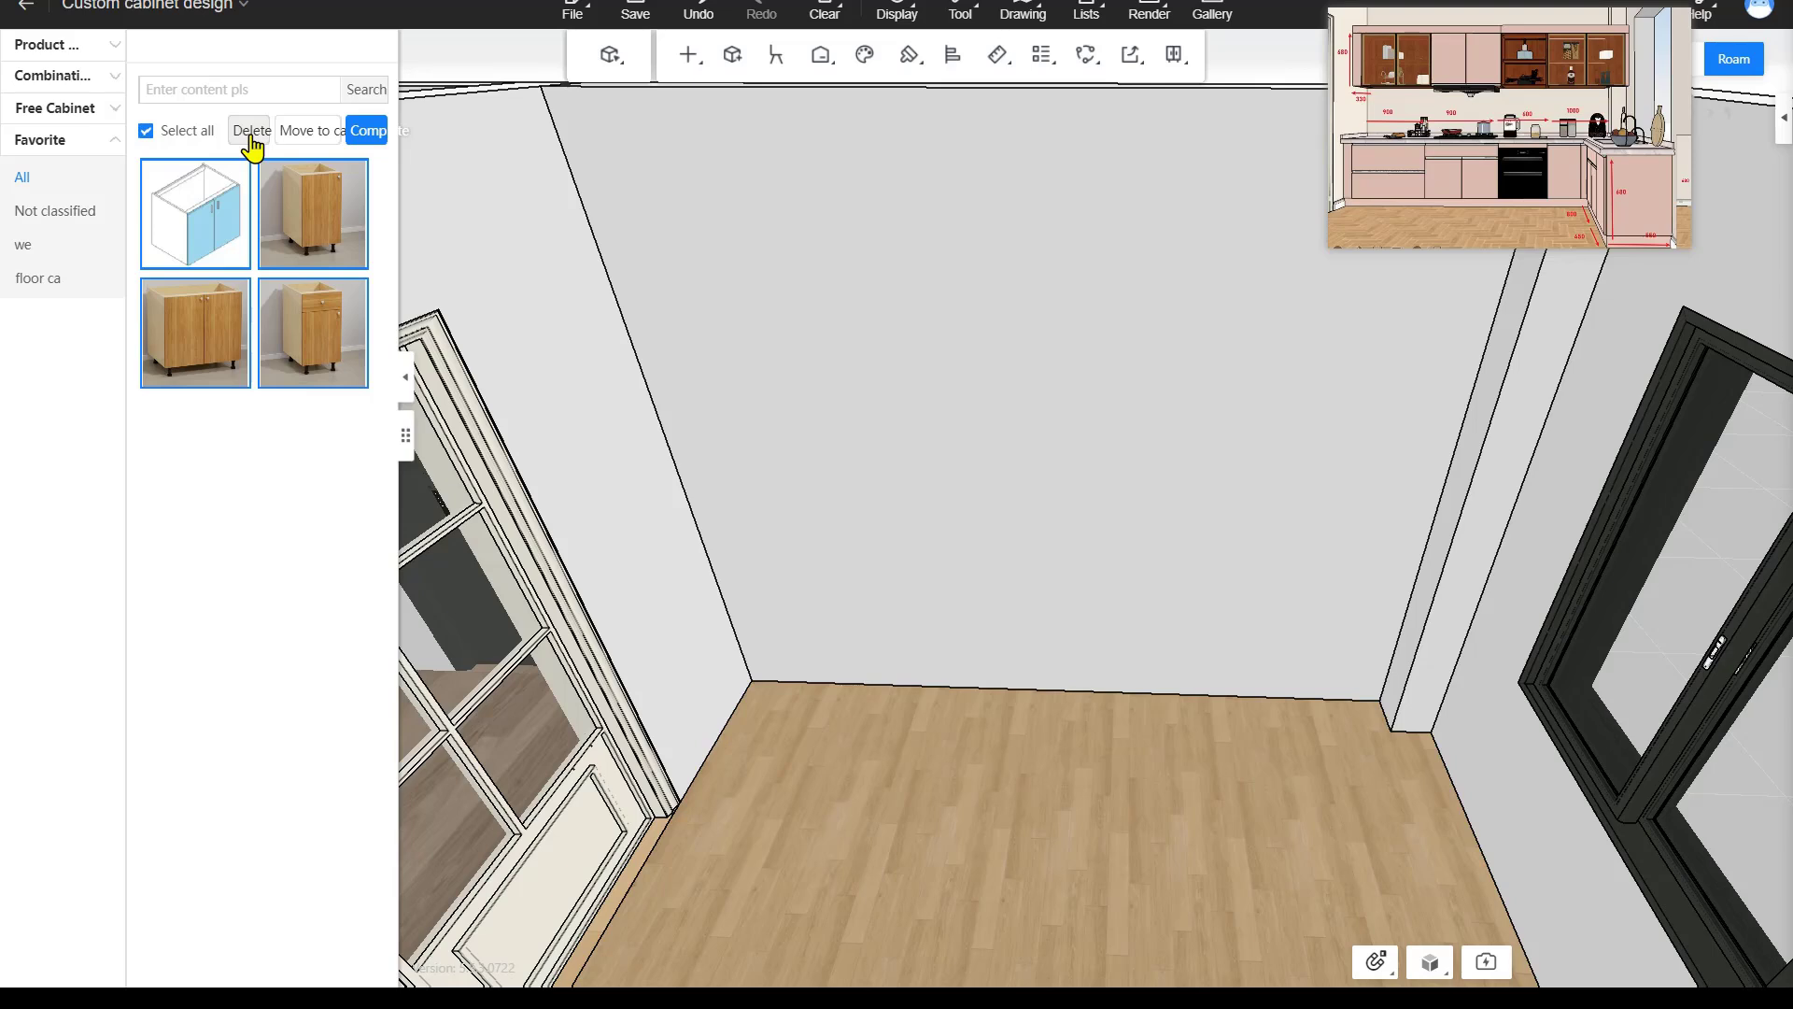
click(307, 130)
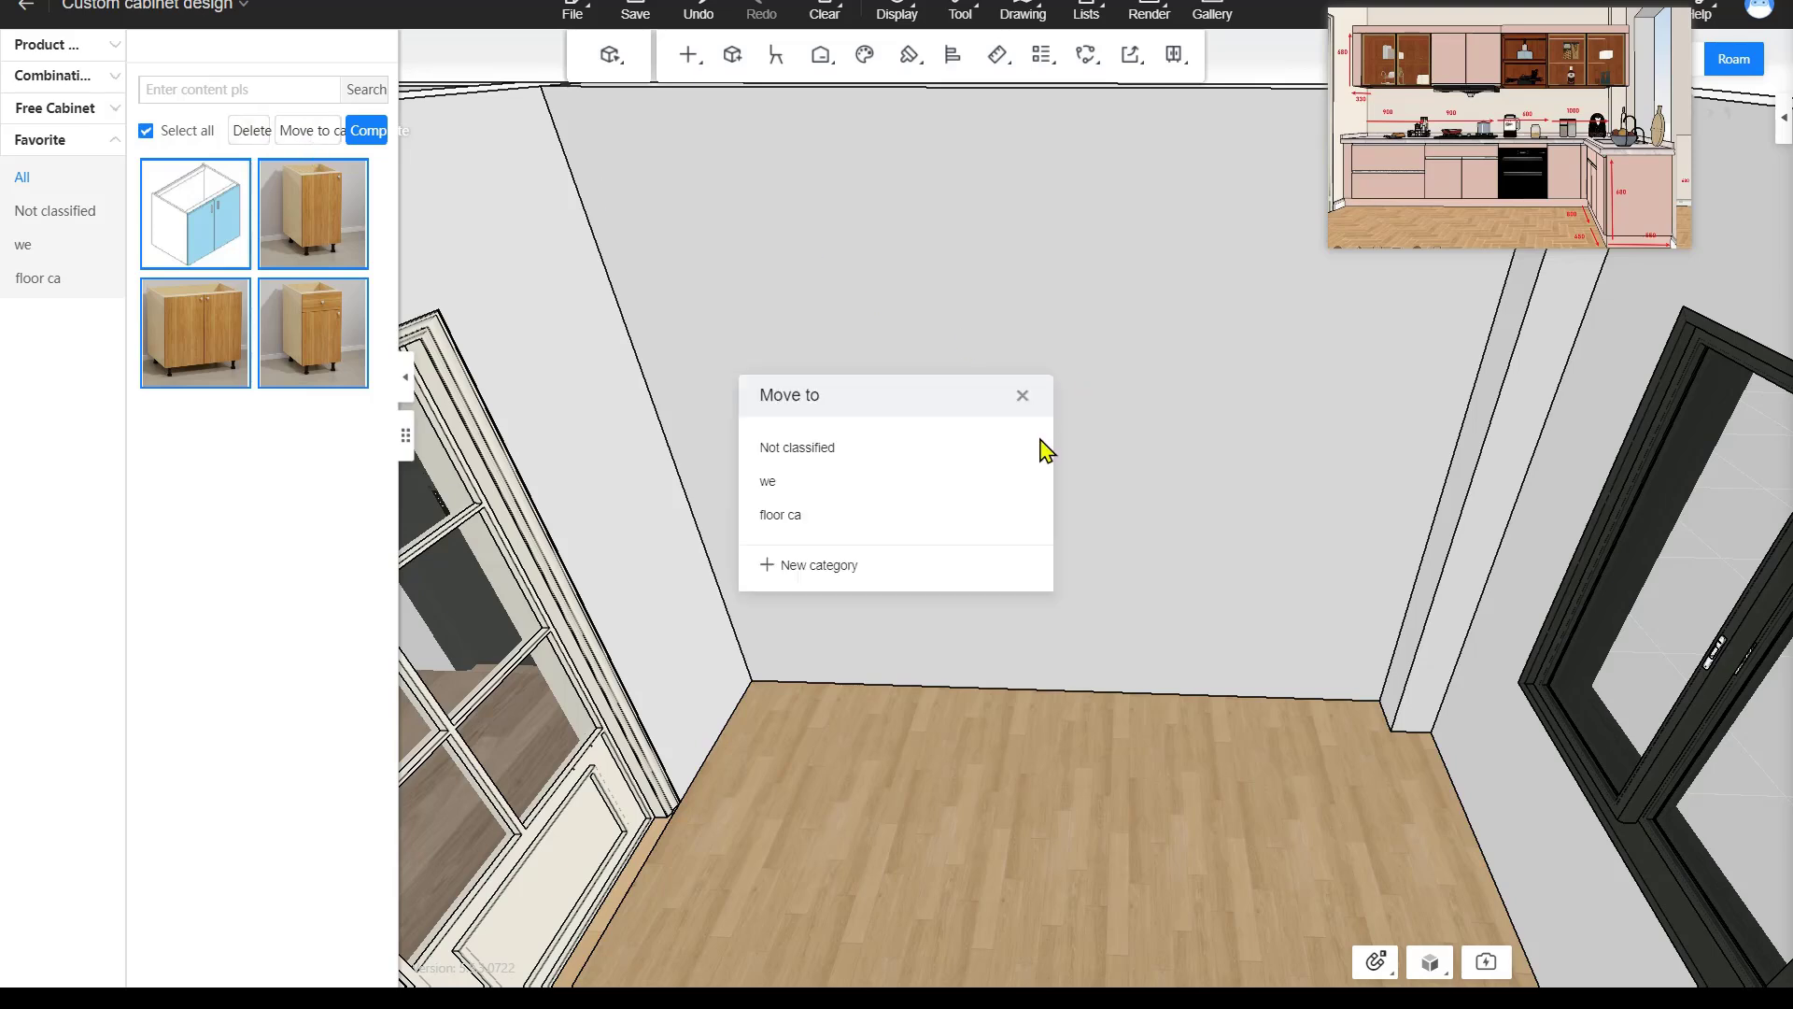
click(1023, 396)
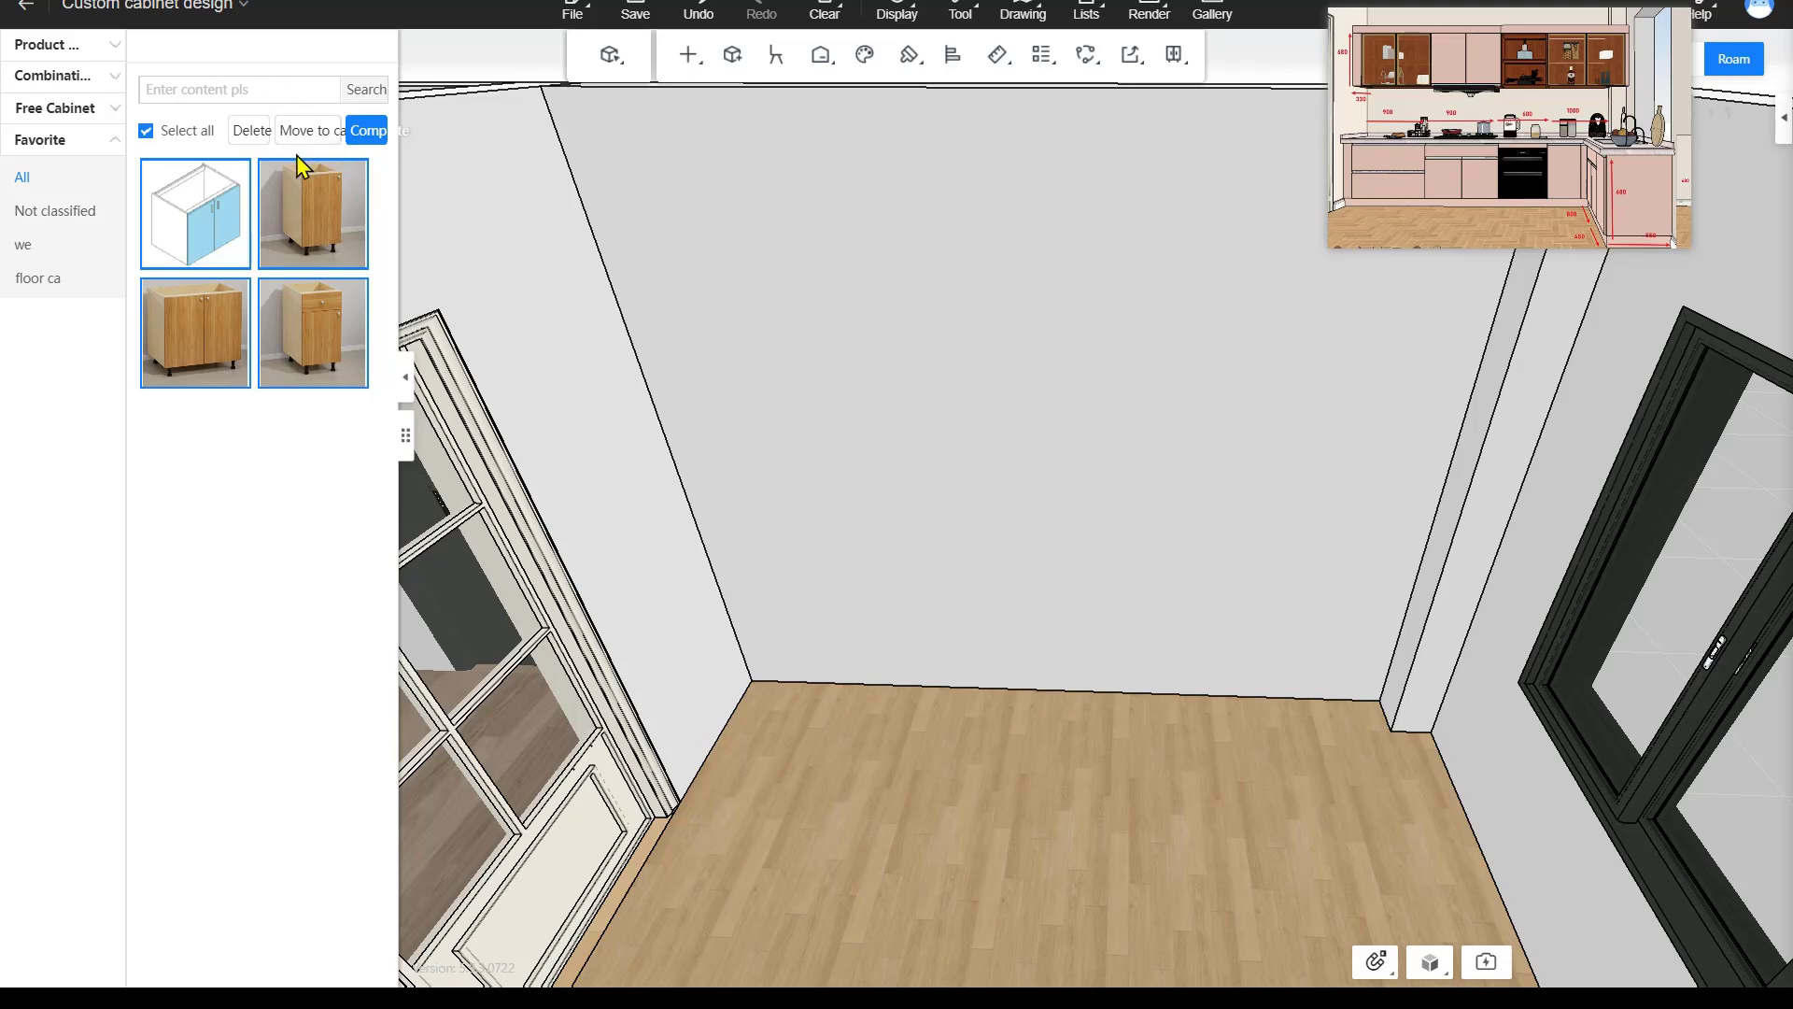
click(366, 133)
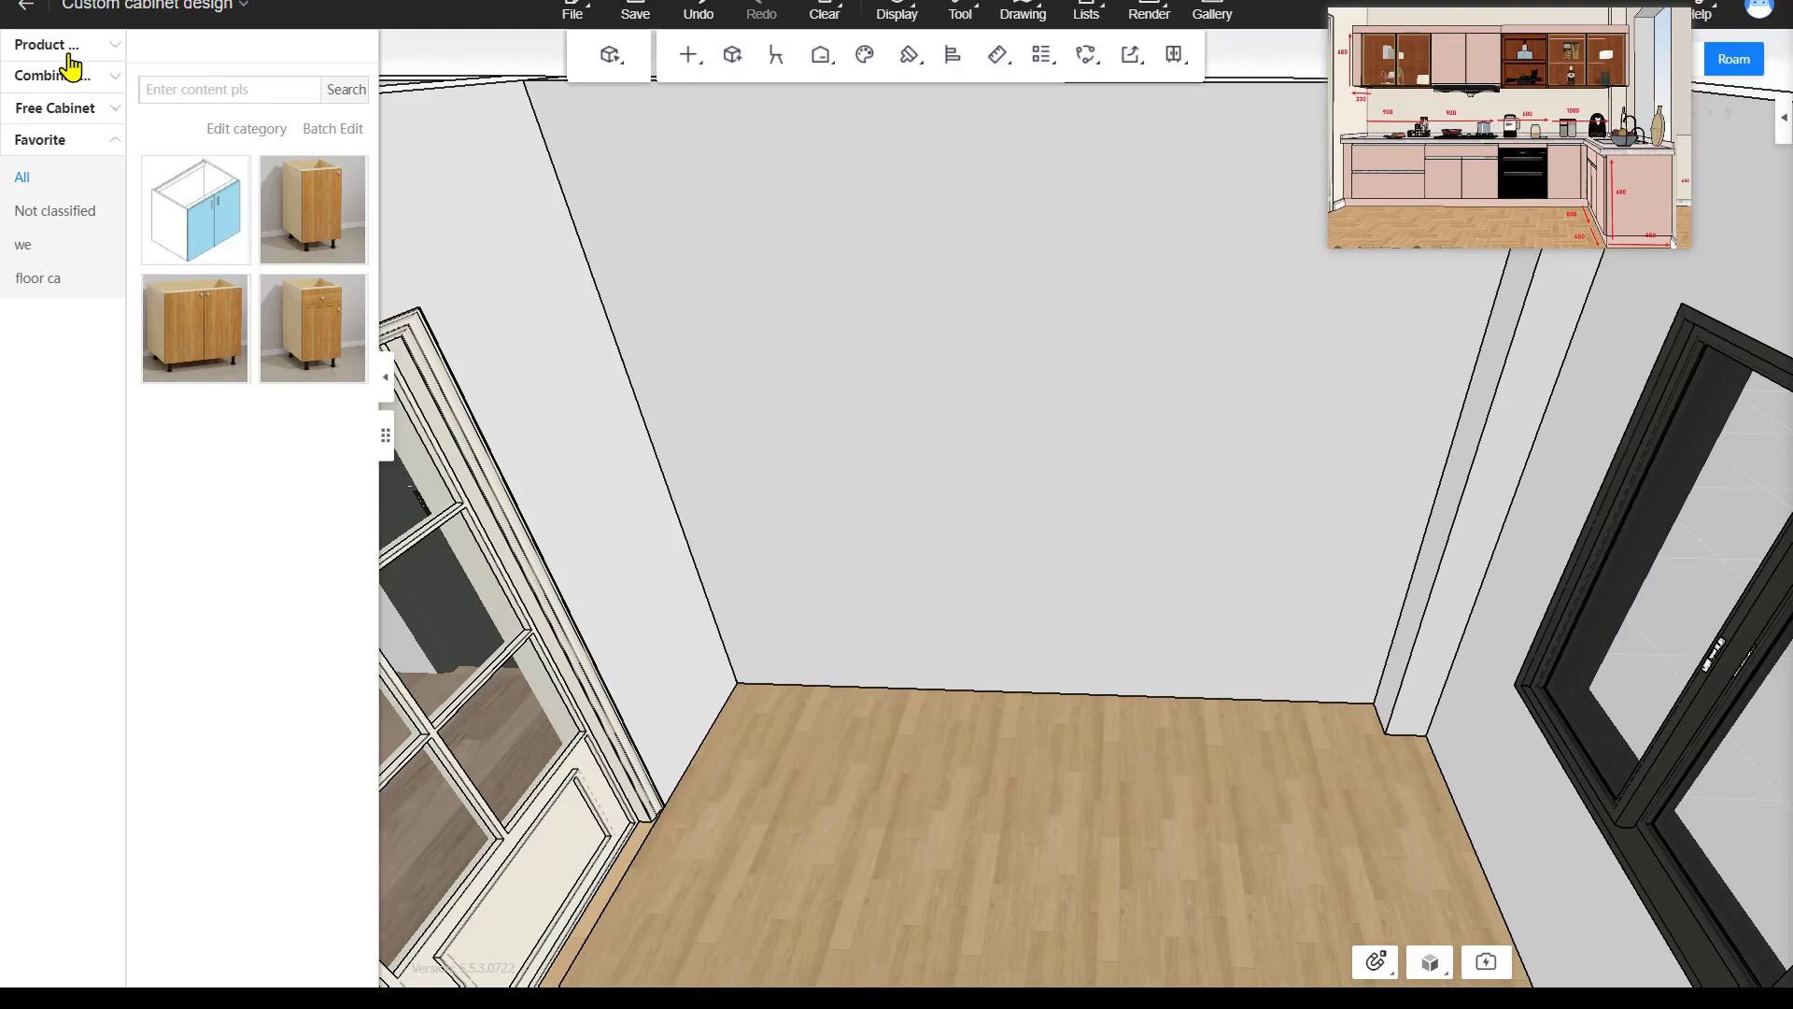
Show the 4.0 floor cabinets from the product library and widen the library list to two columns.
click(68, 53)
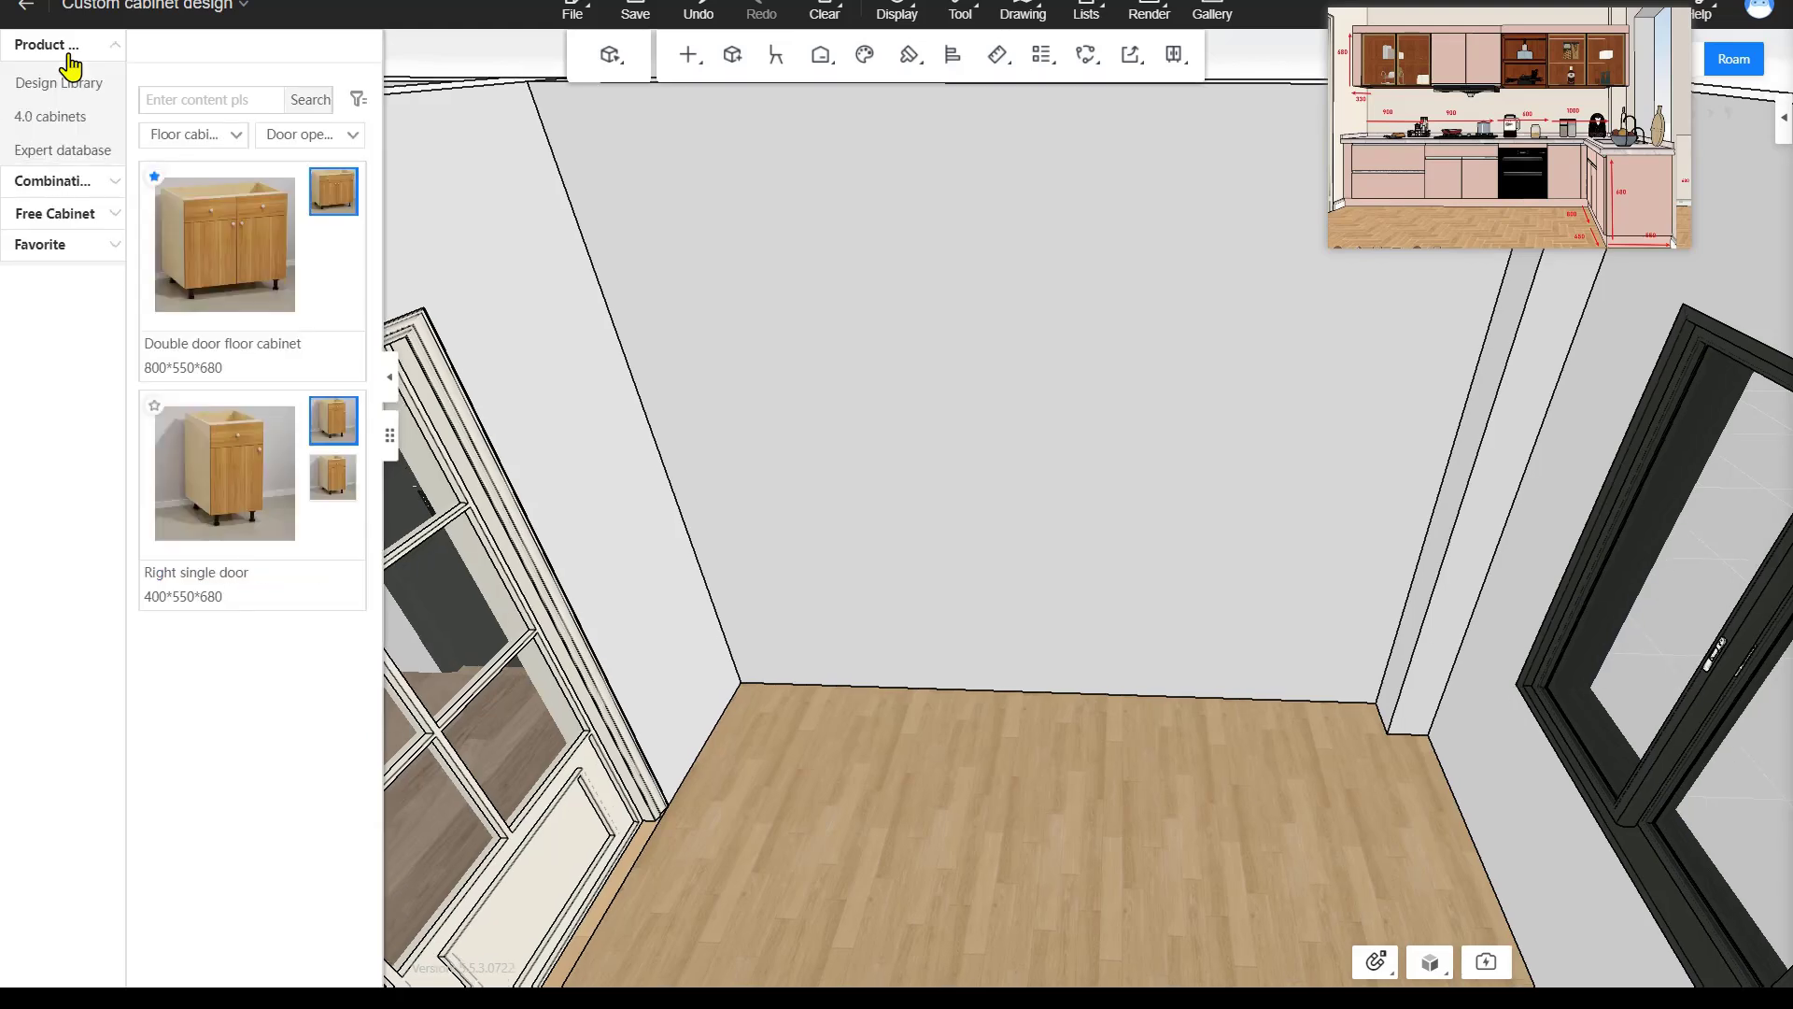
click(70, 120)
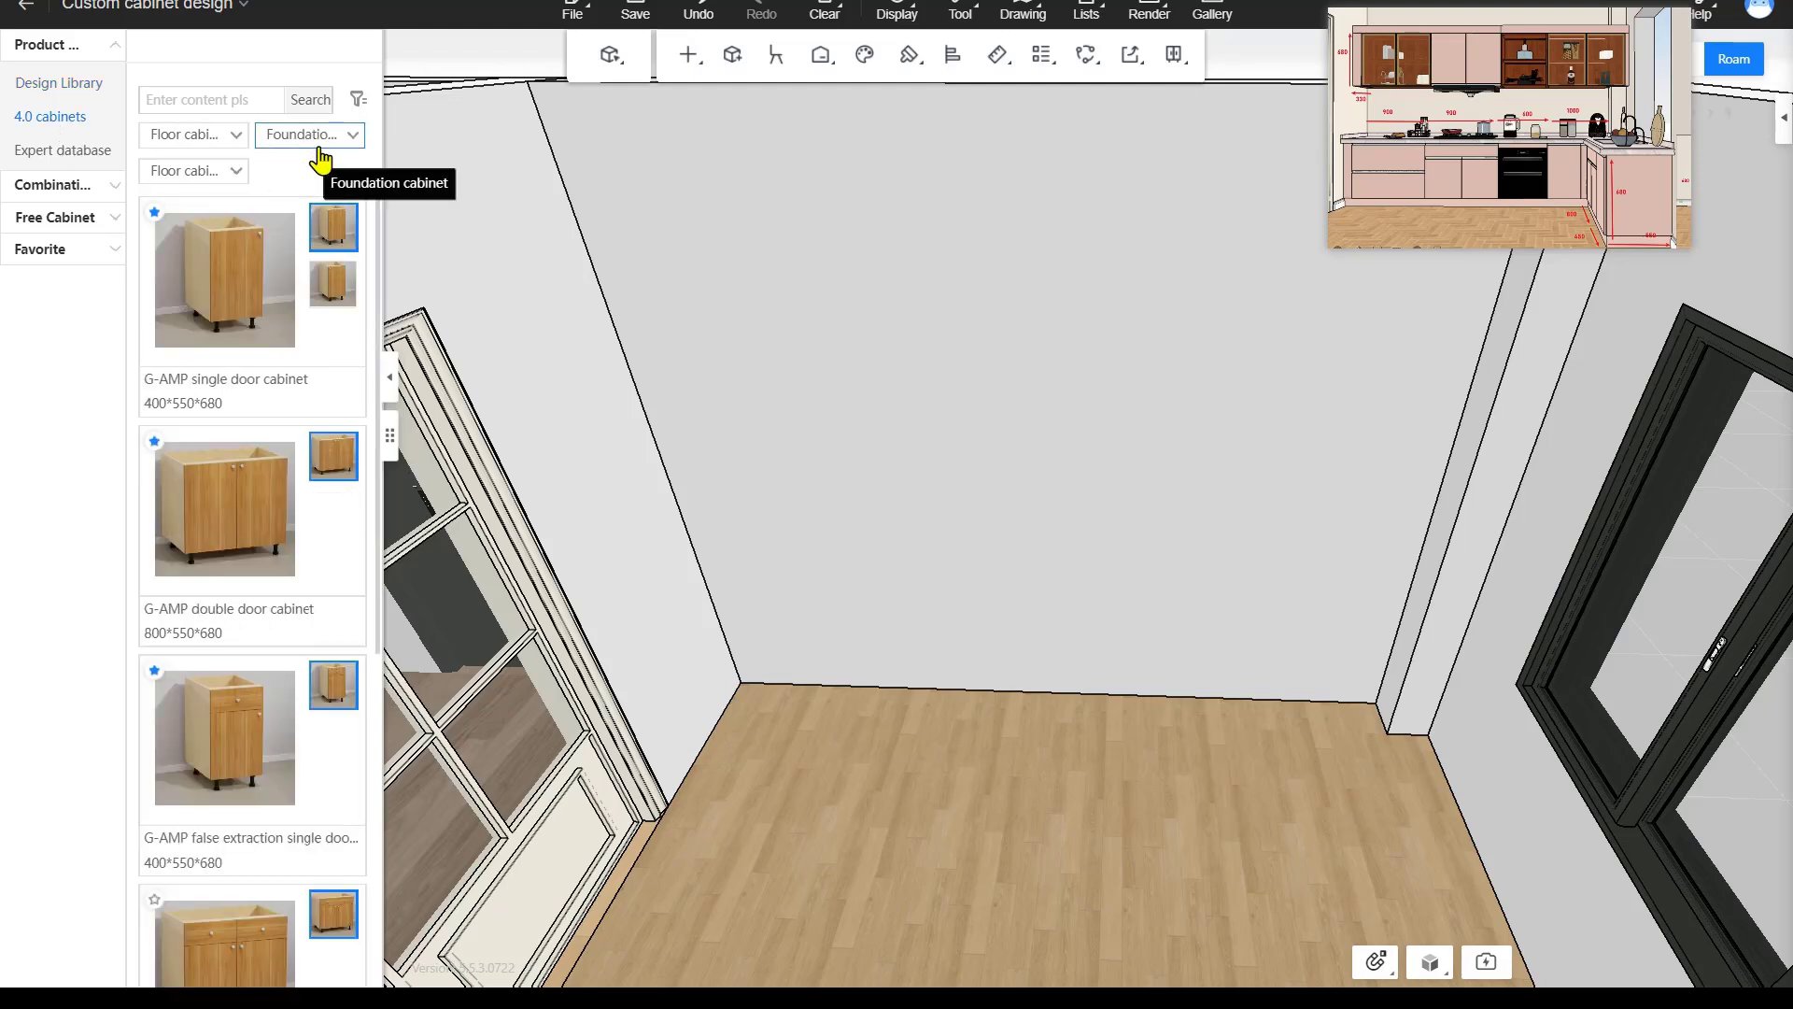
click(198, 137)
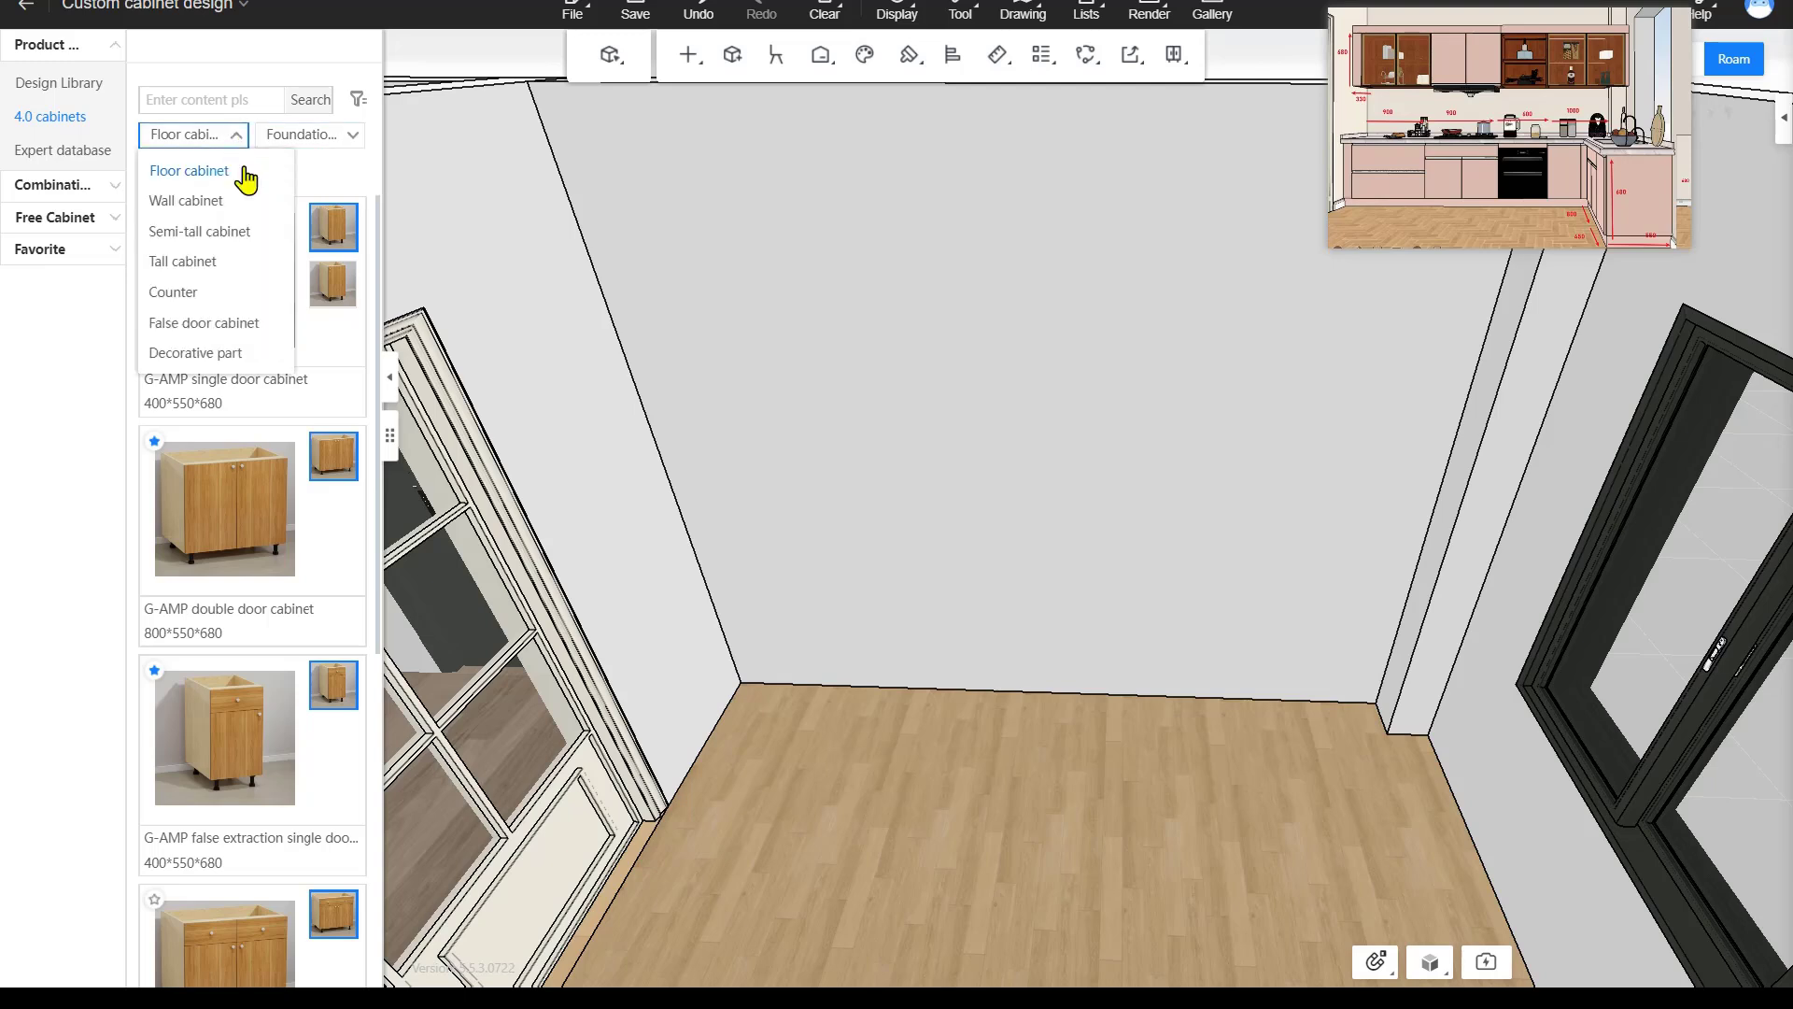
click(337, 173)
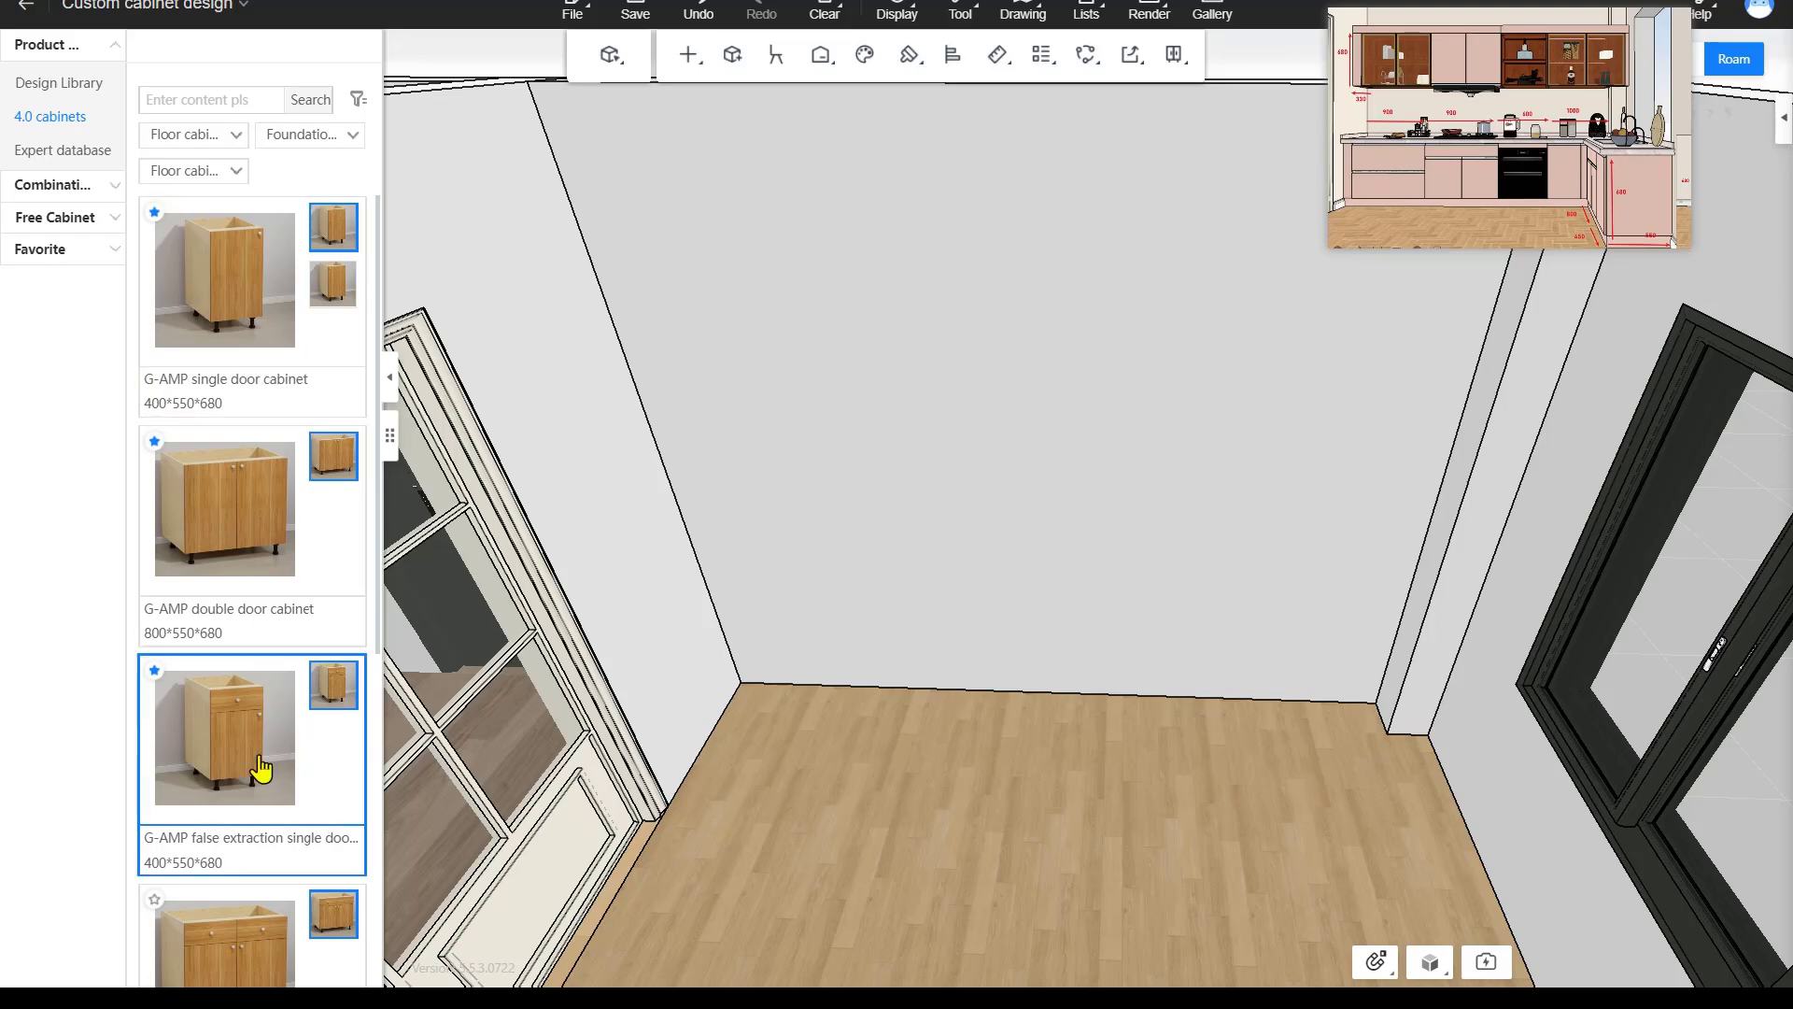
click(391, 447)
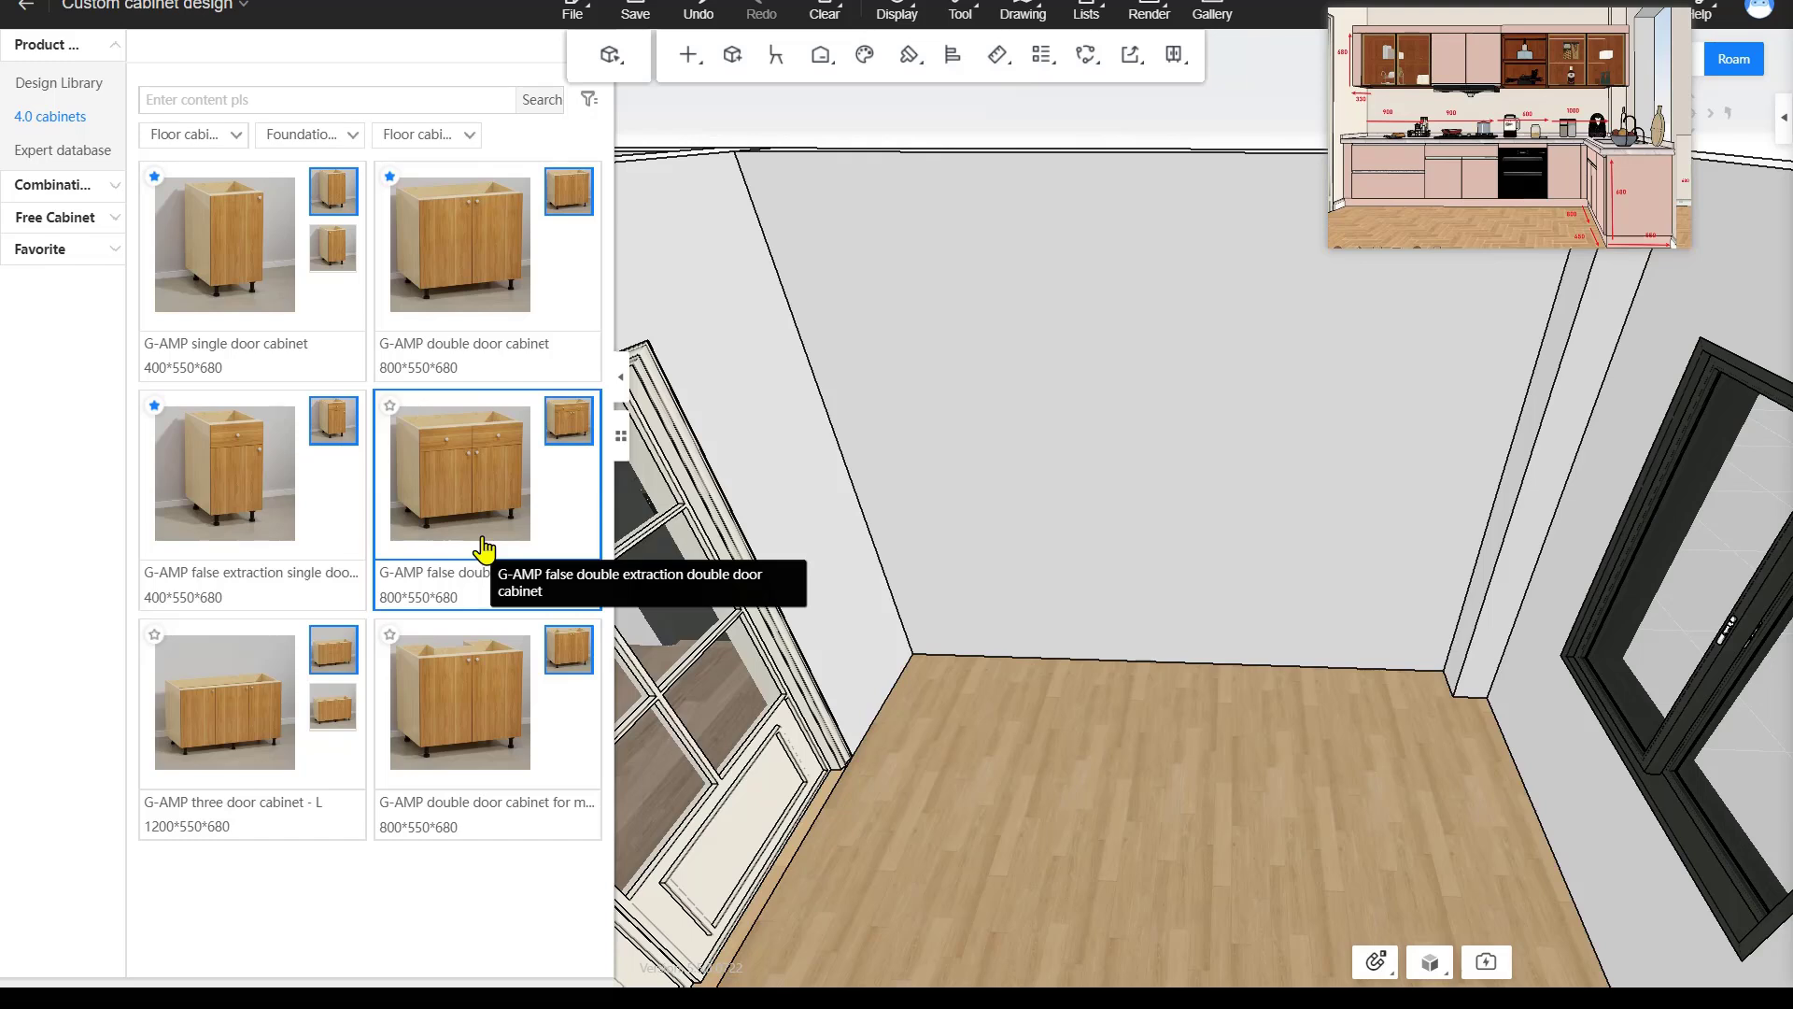
Review the cabinet types and the Free handle base cabinet range, and return to the Foundation cabinet range.
click(236, 144)
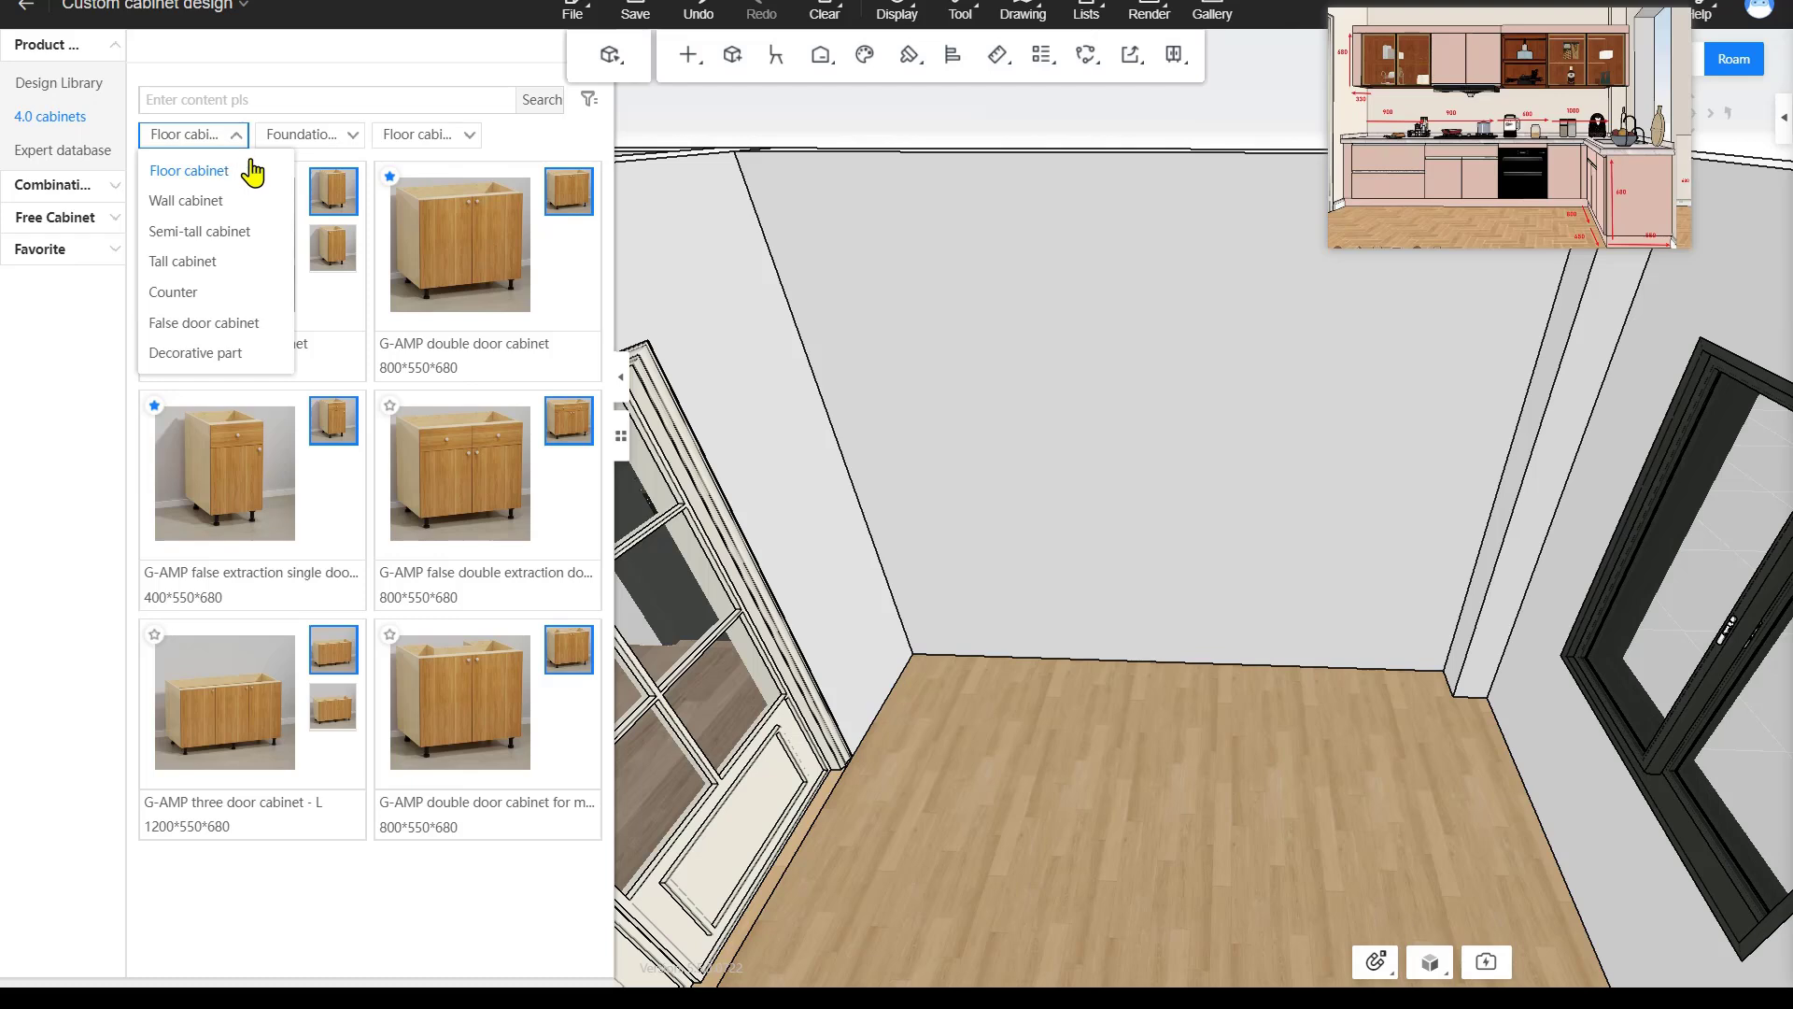
click(355, 136)
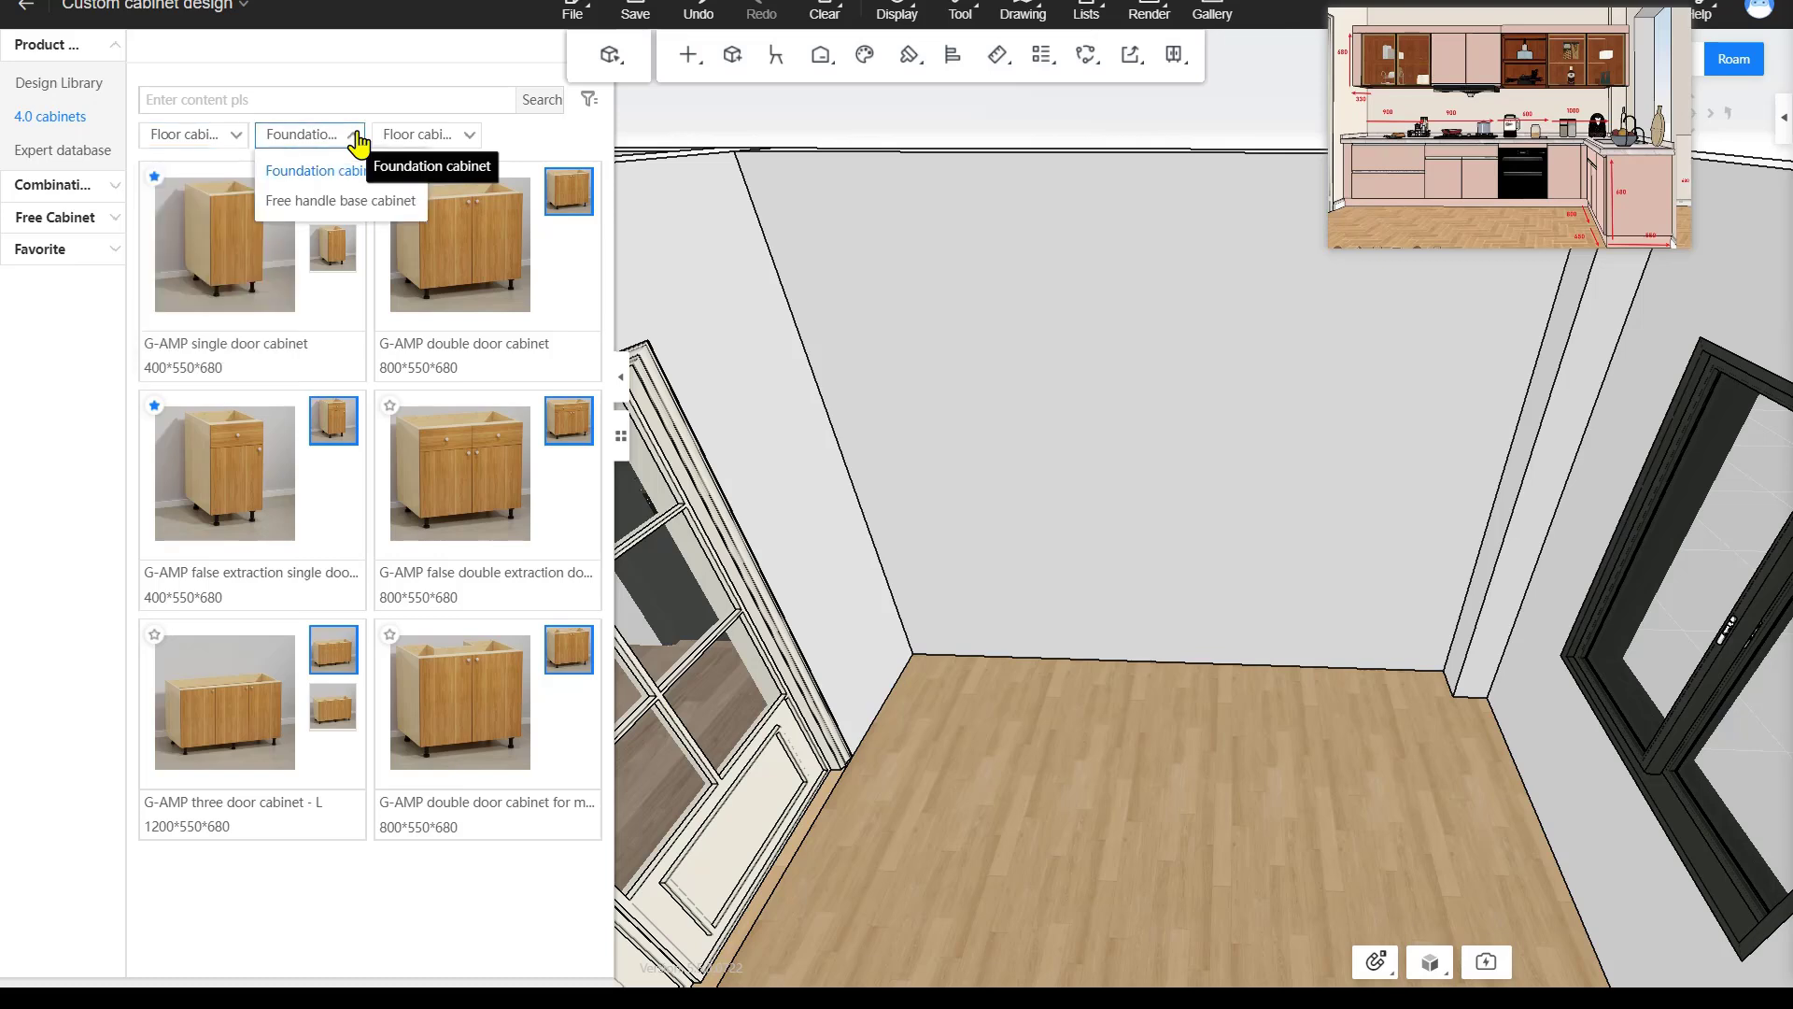
click(367, 202)
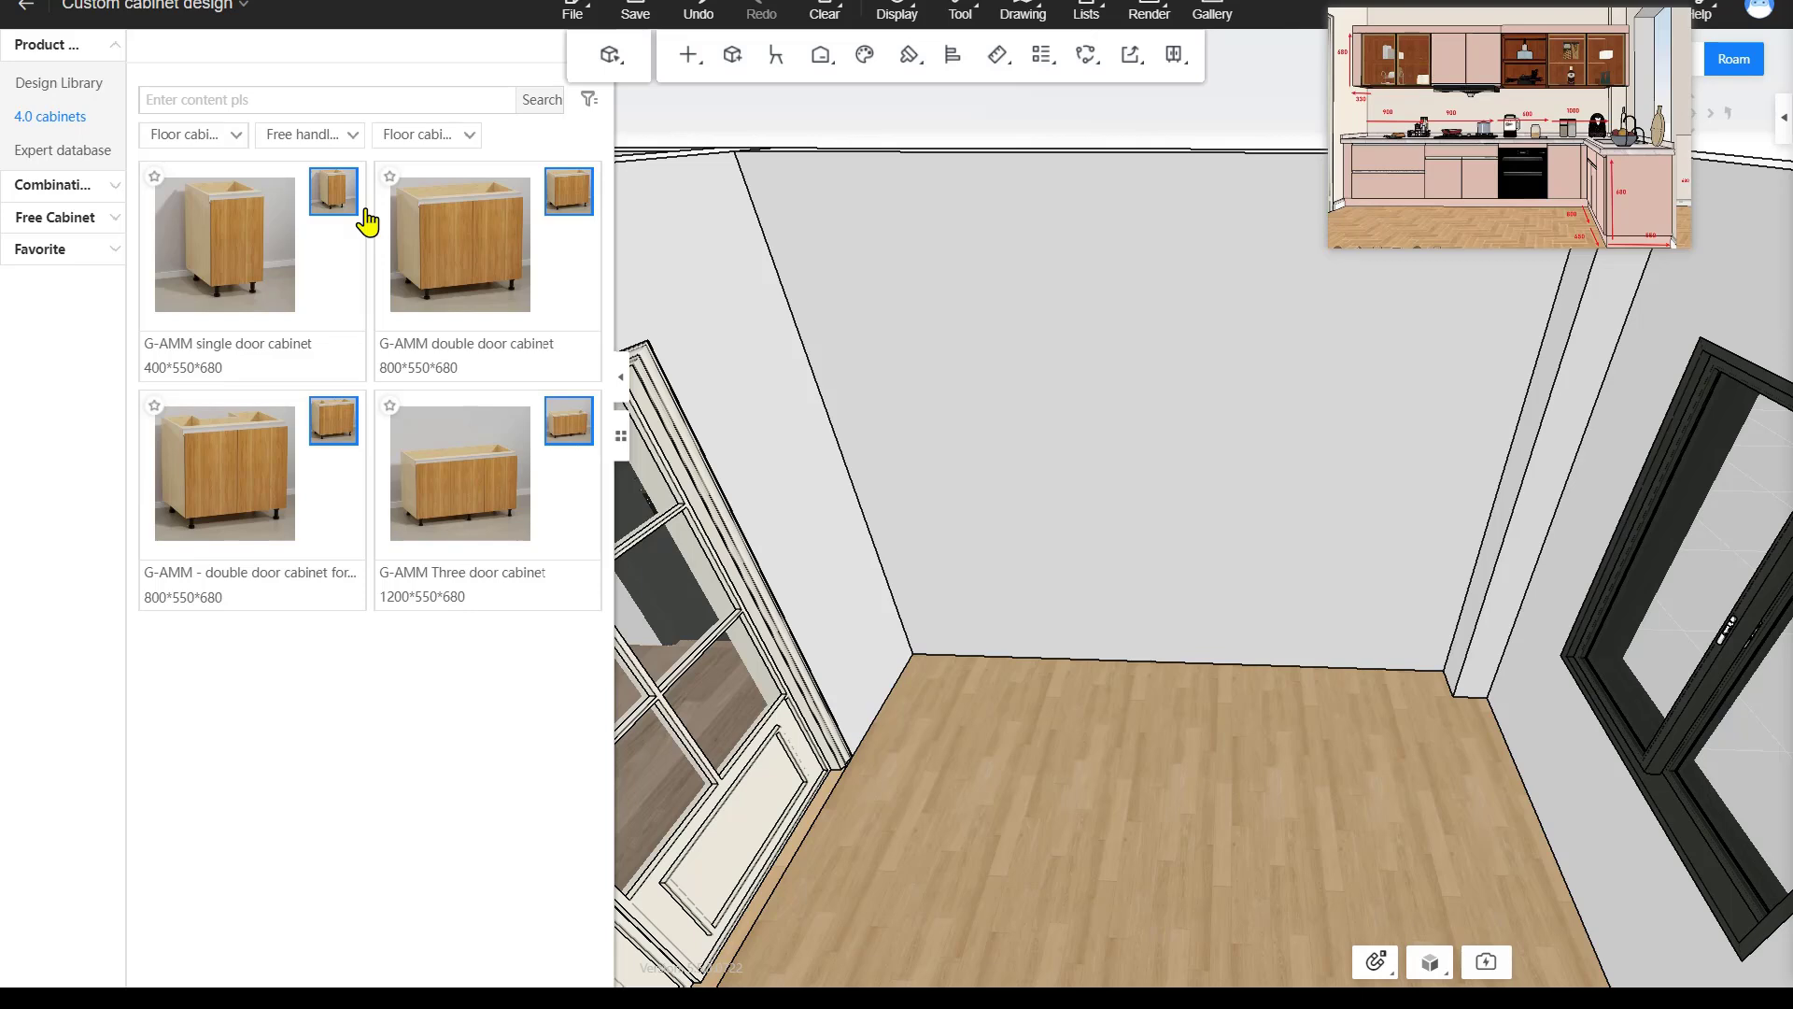
click(352, 136)
click(348, 172)
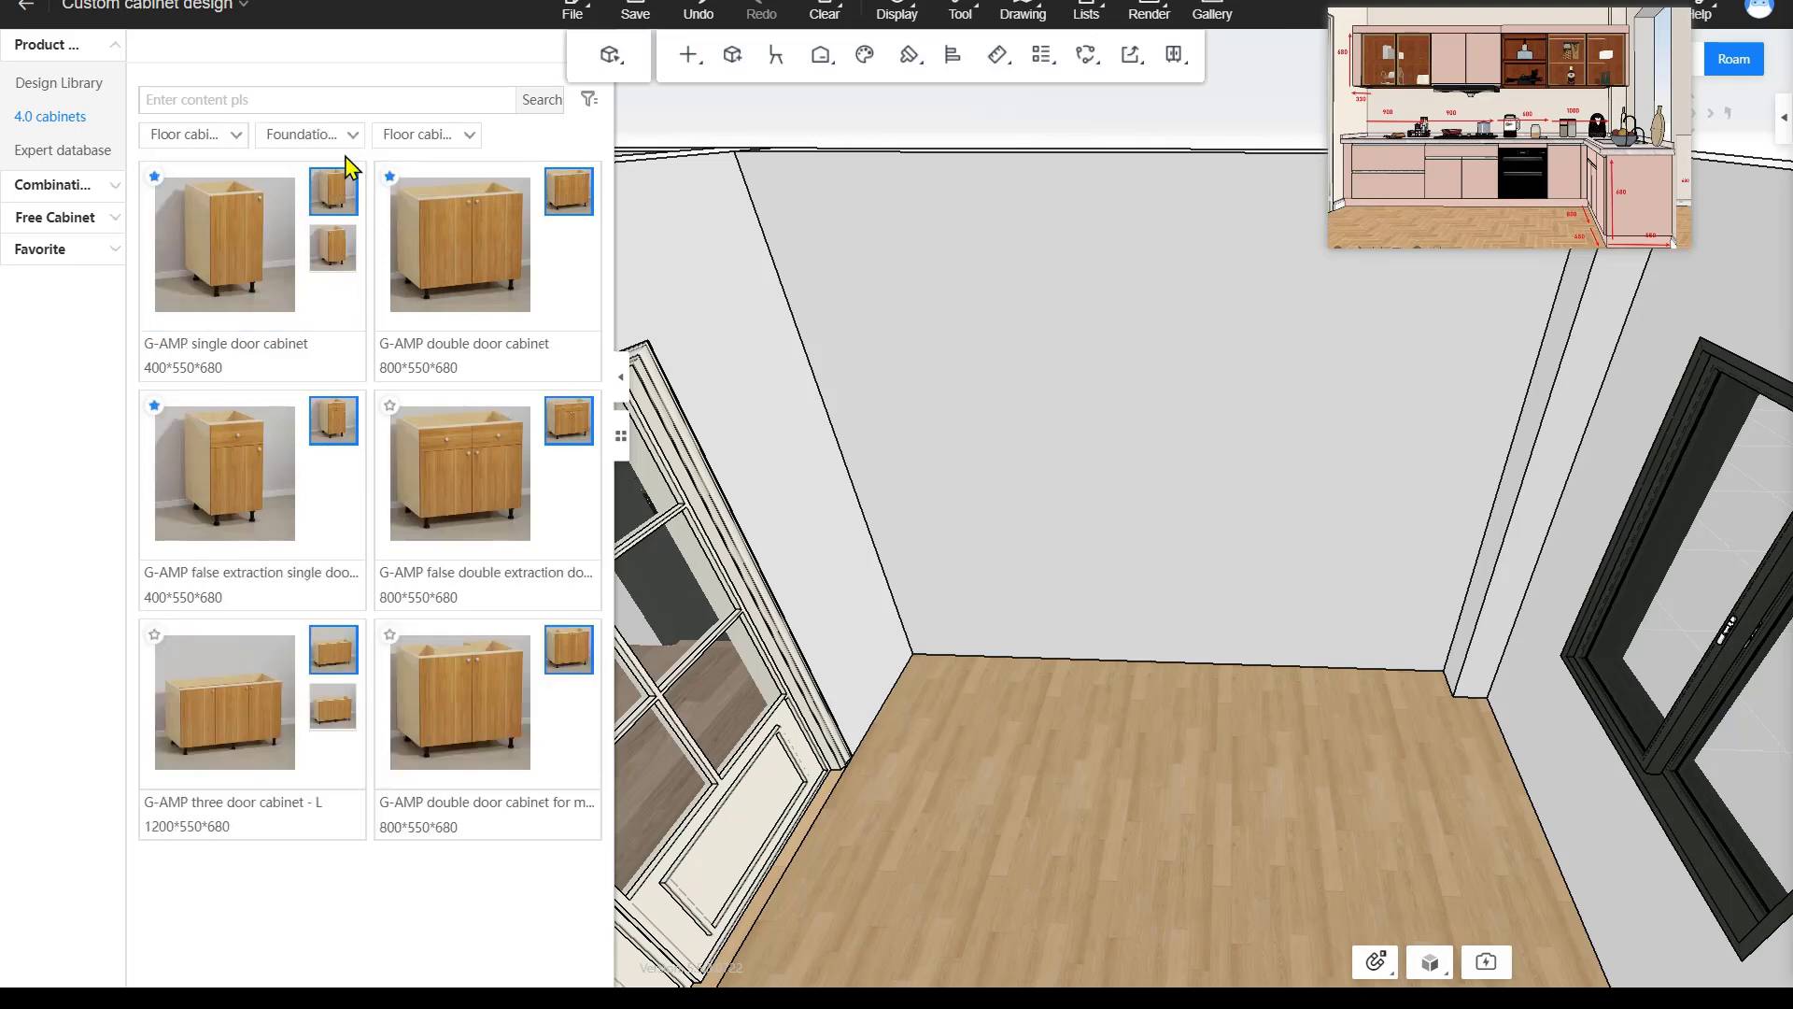
Look through the drawer, corner, sink and stove base cabinets of the Foundation cabinet range.
click(467, 138)
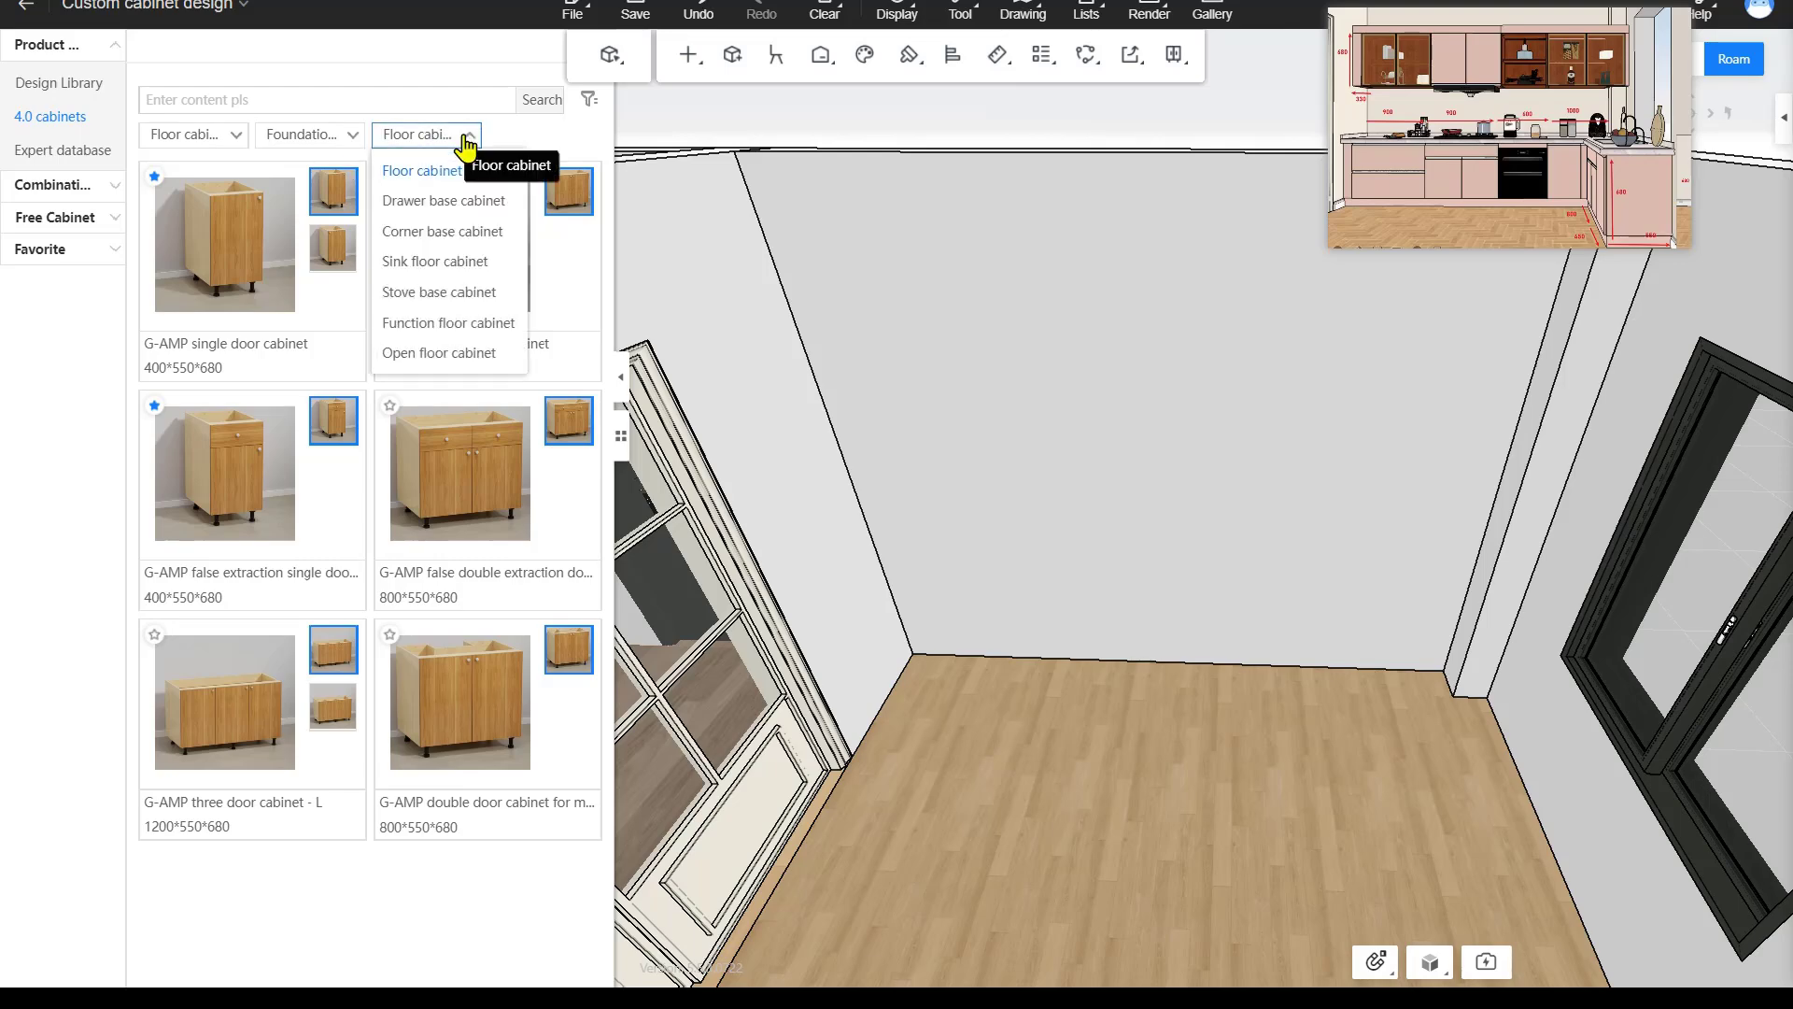
click(508, 209)
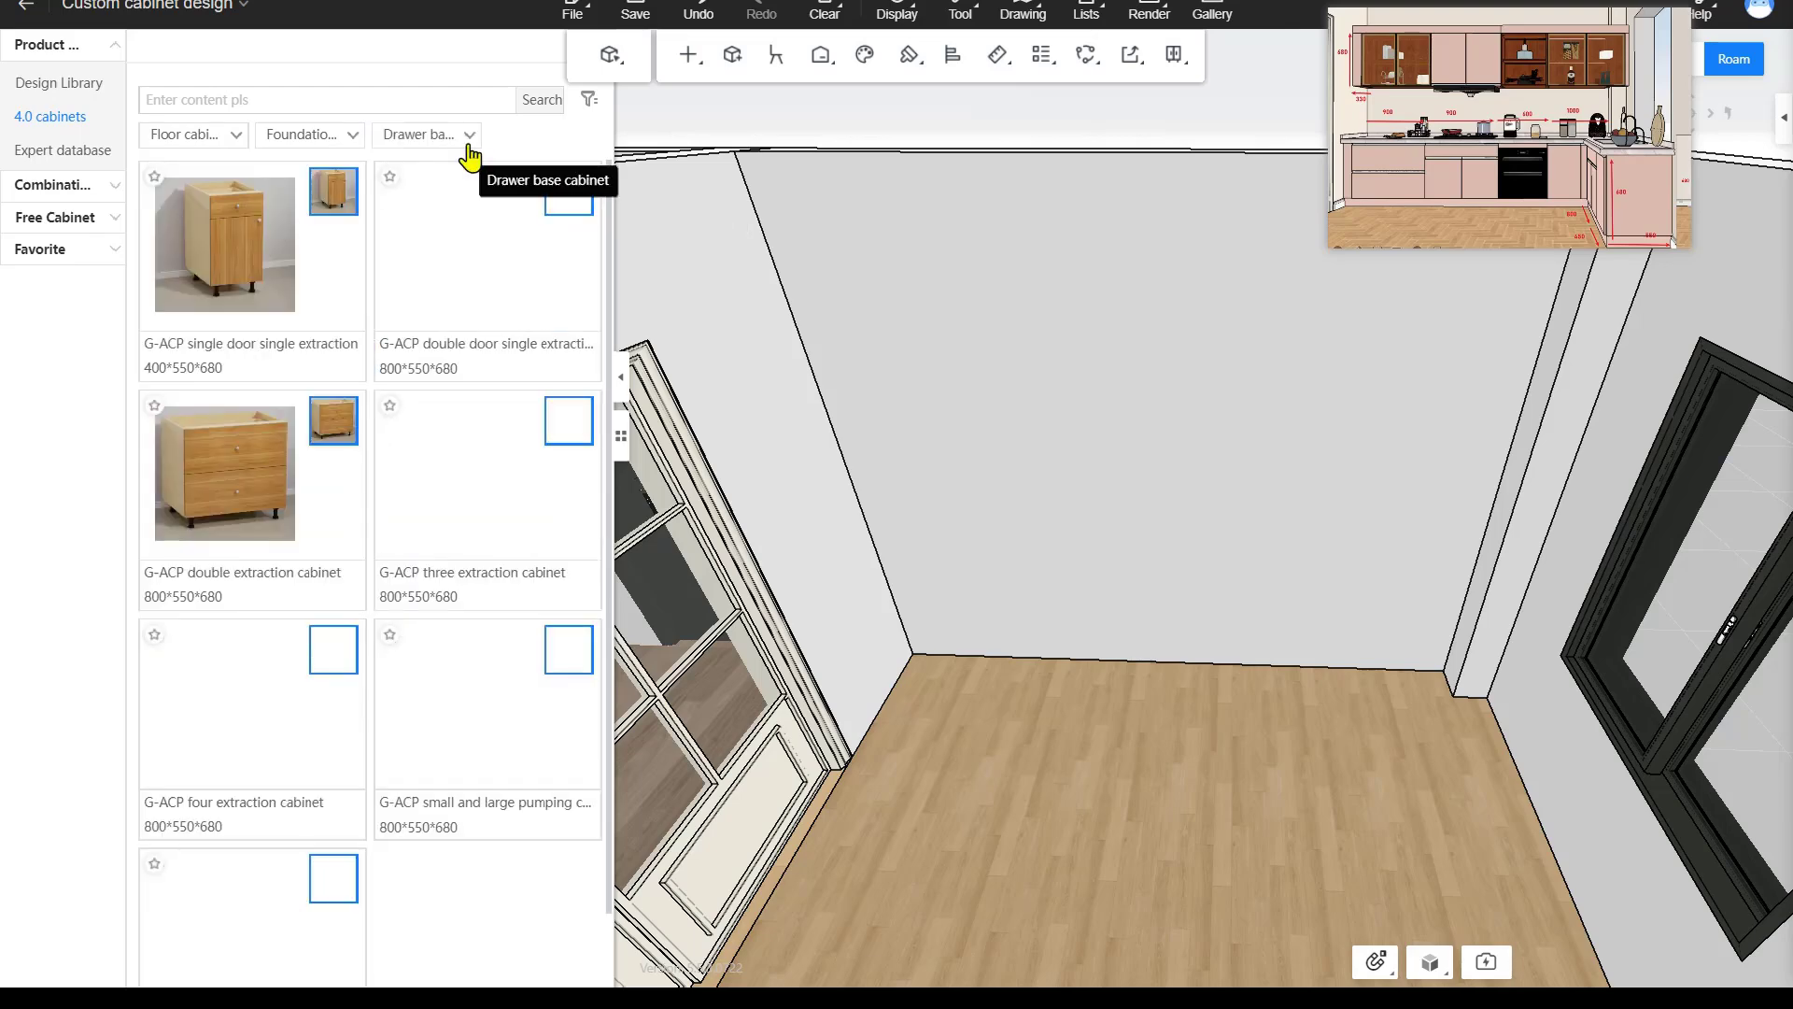
click(467, 142)
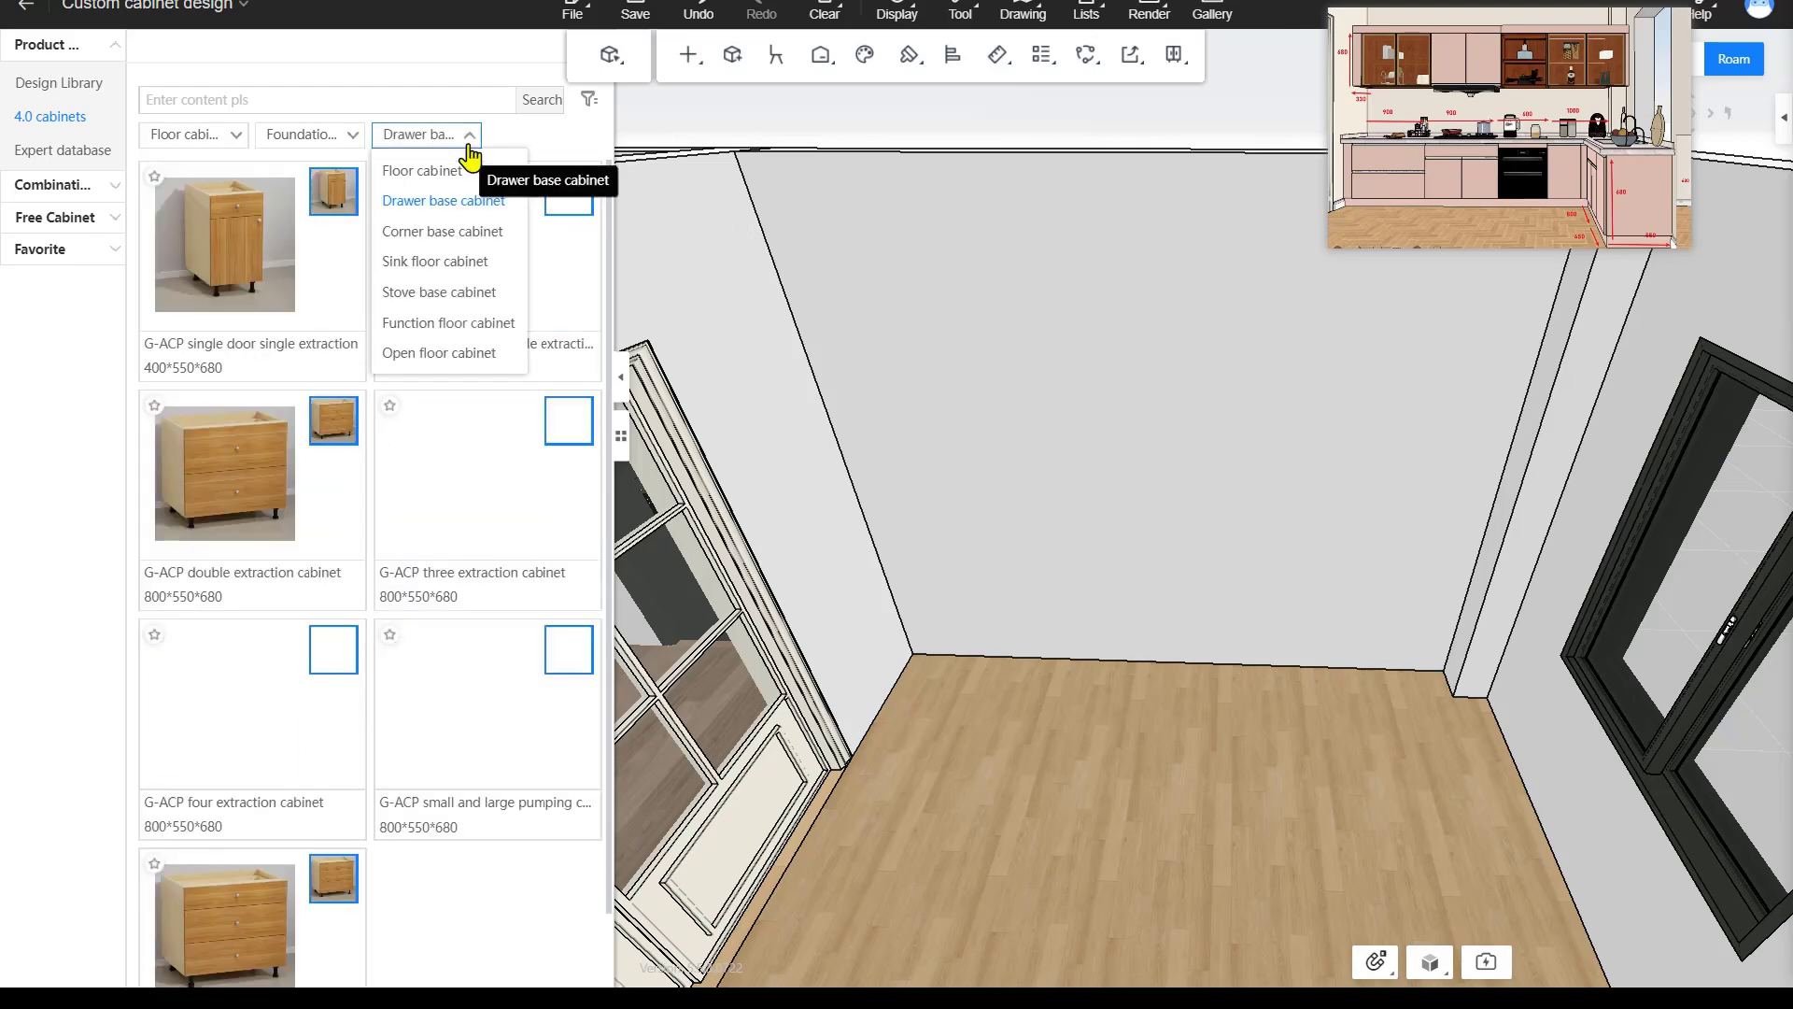
click(496, 233)
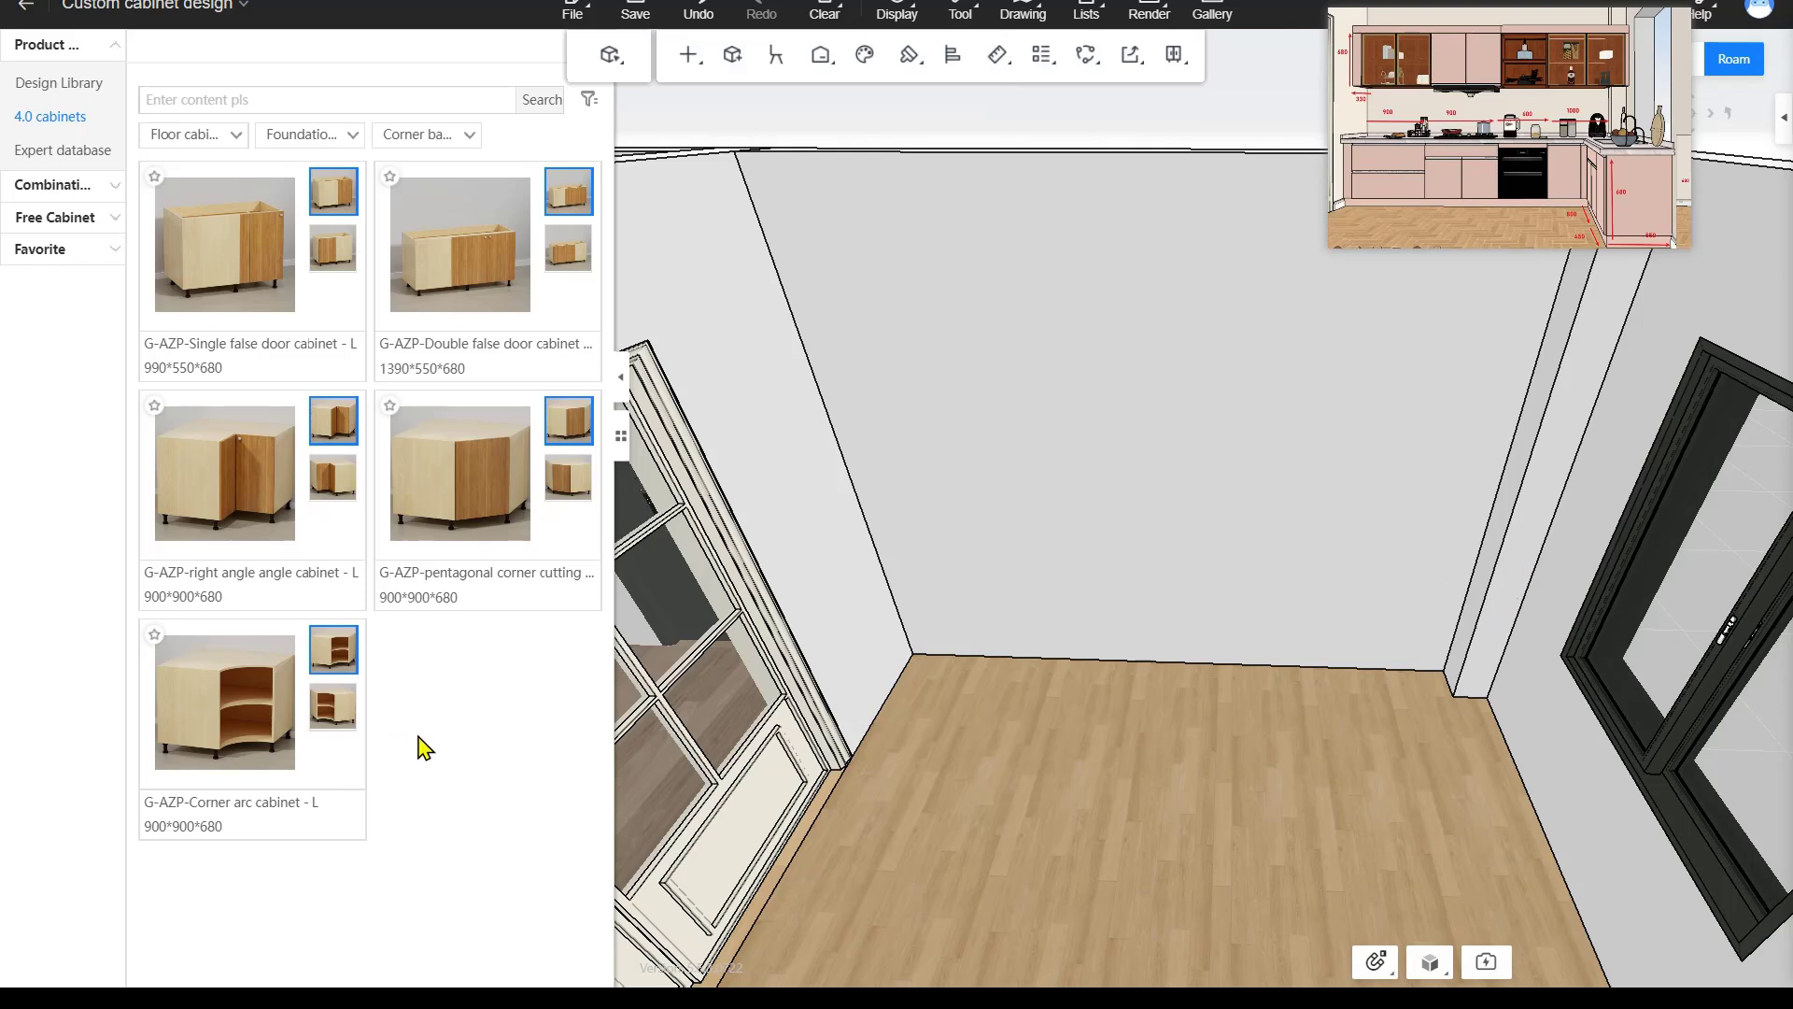
click(453, 137)
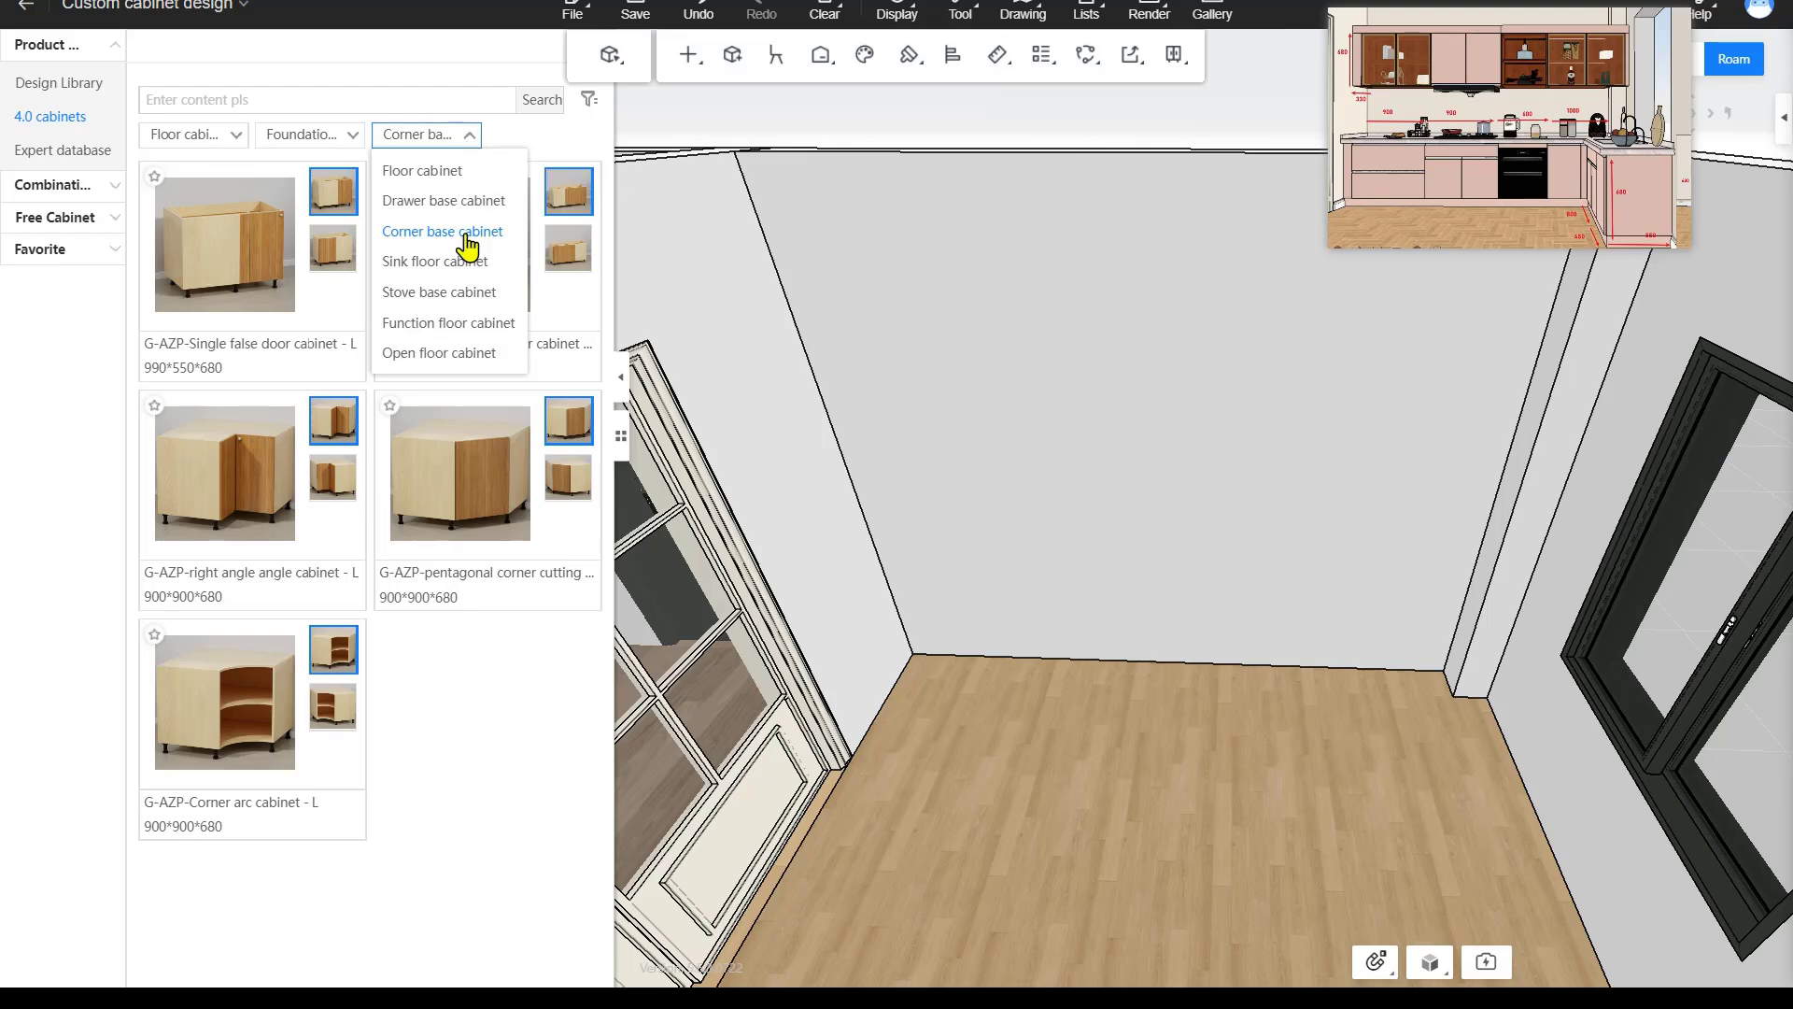
click(456, 265)
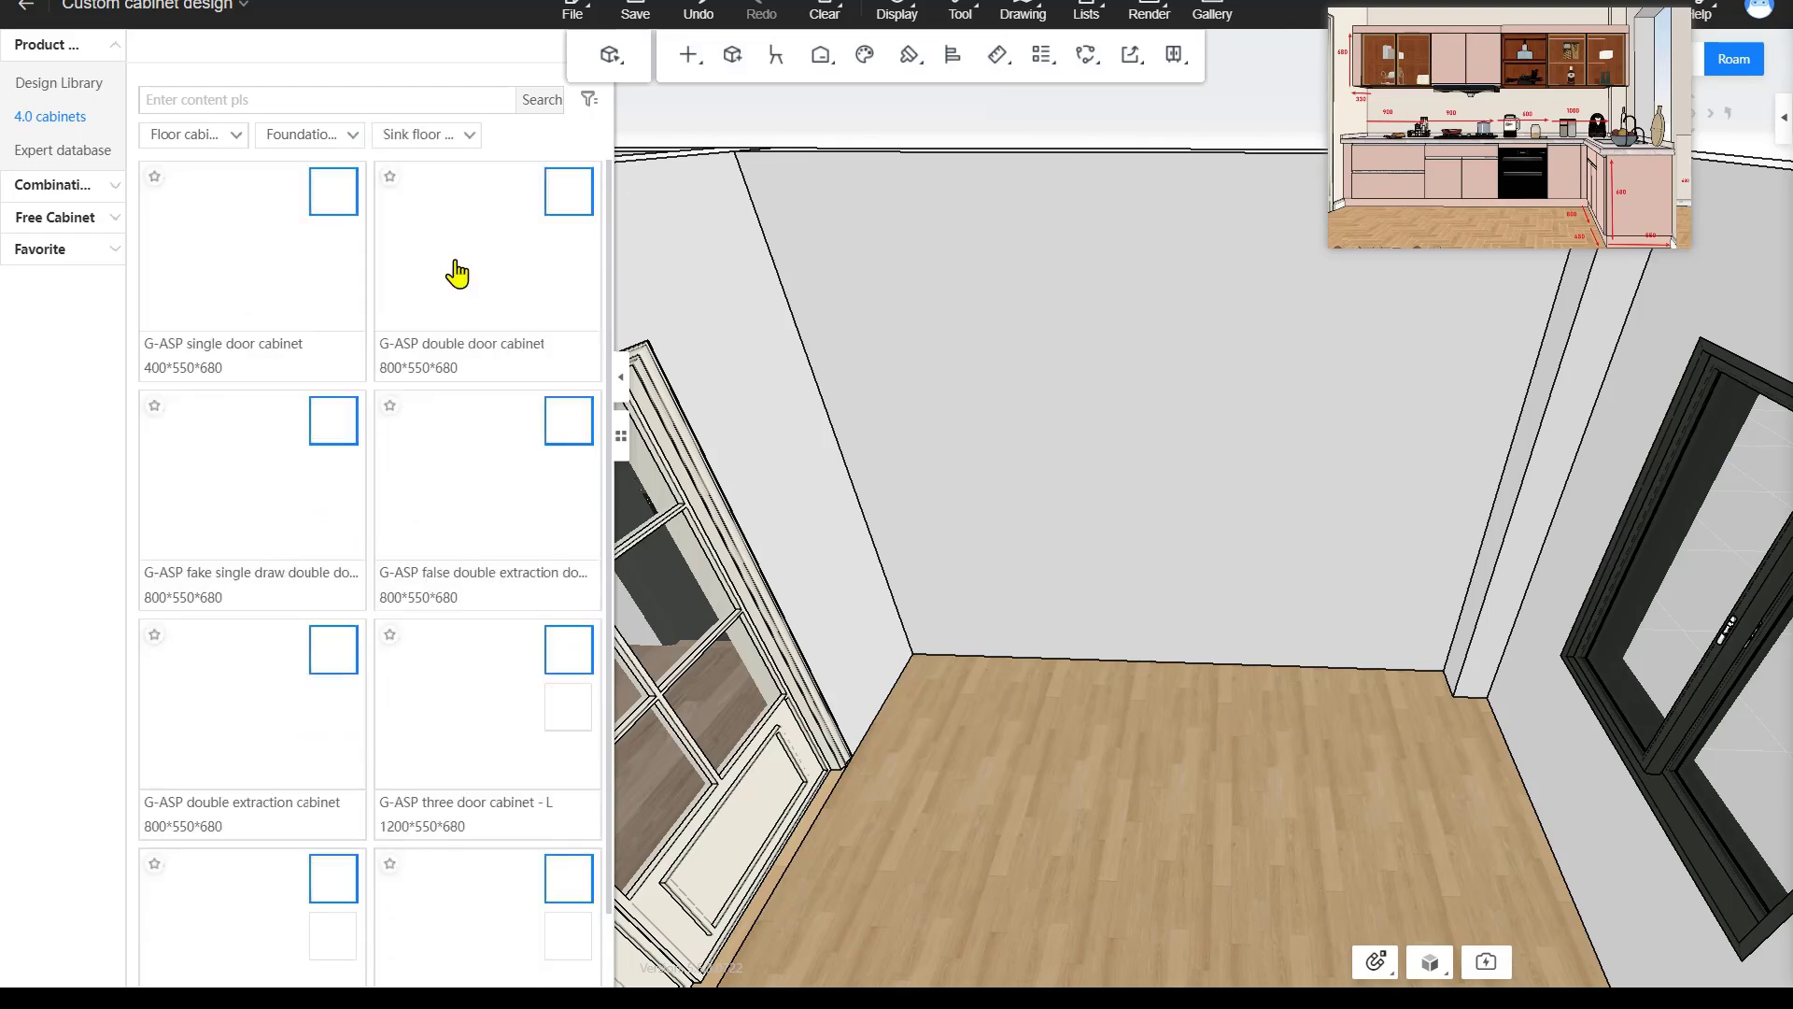
click(446, 137)
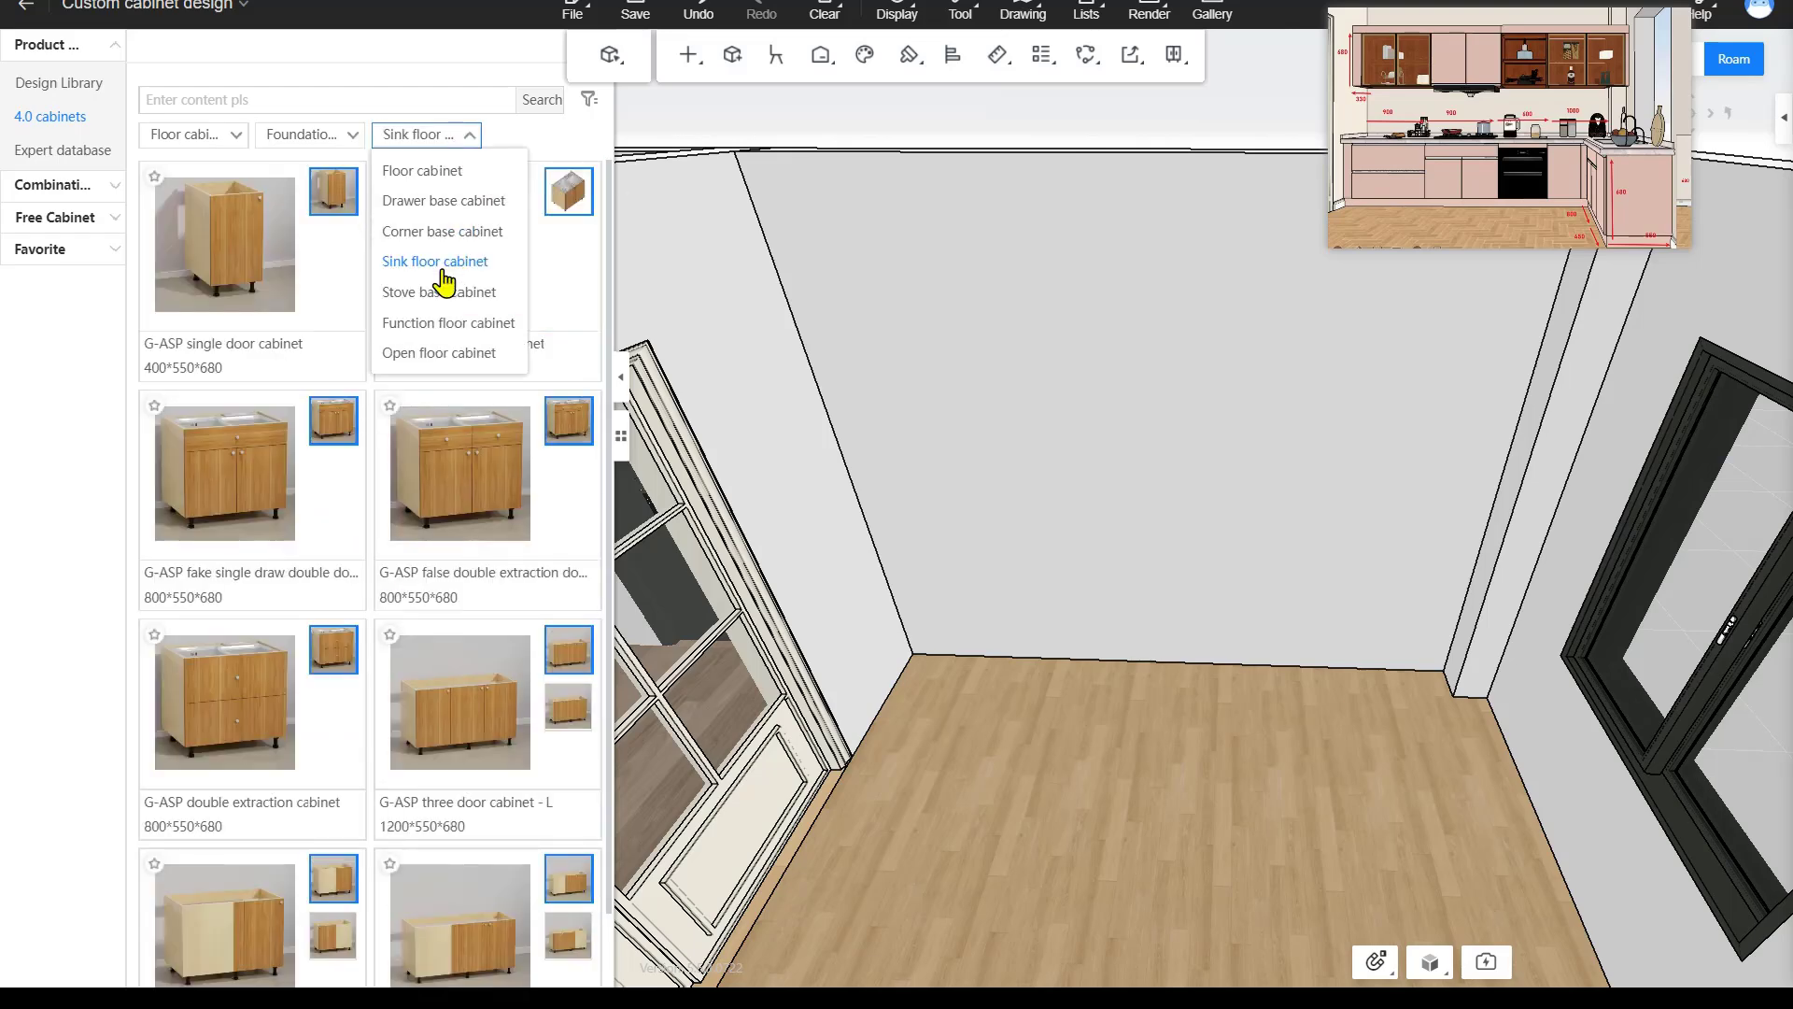
click(431, 297)
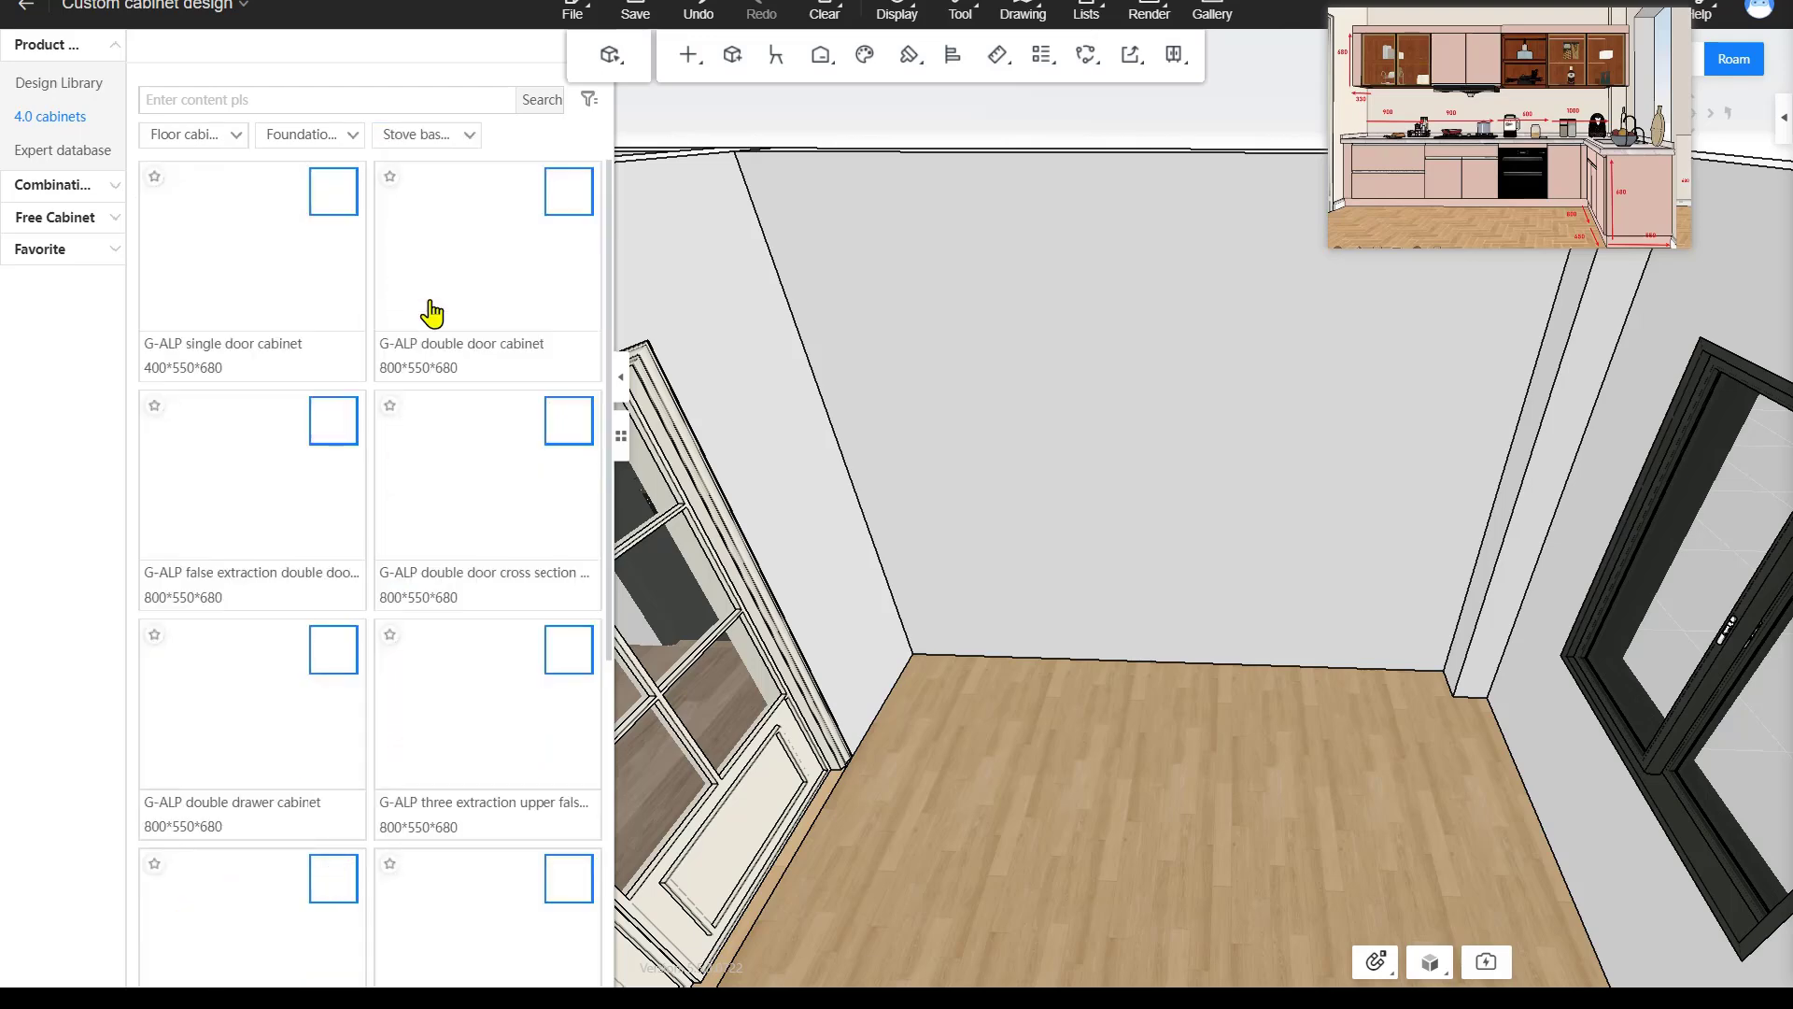
Review the function floor cabinets through to the end of the list, and show the open floor cabinets.
click(454, 140)
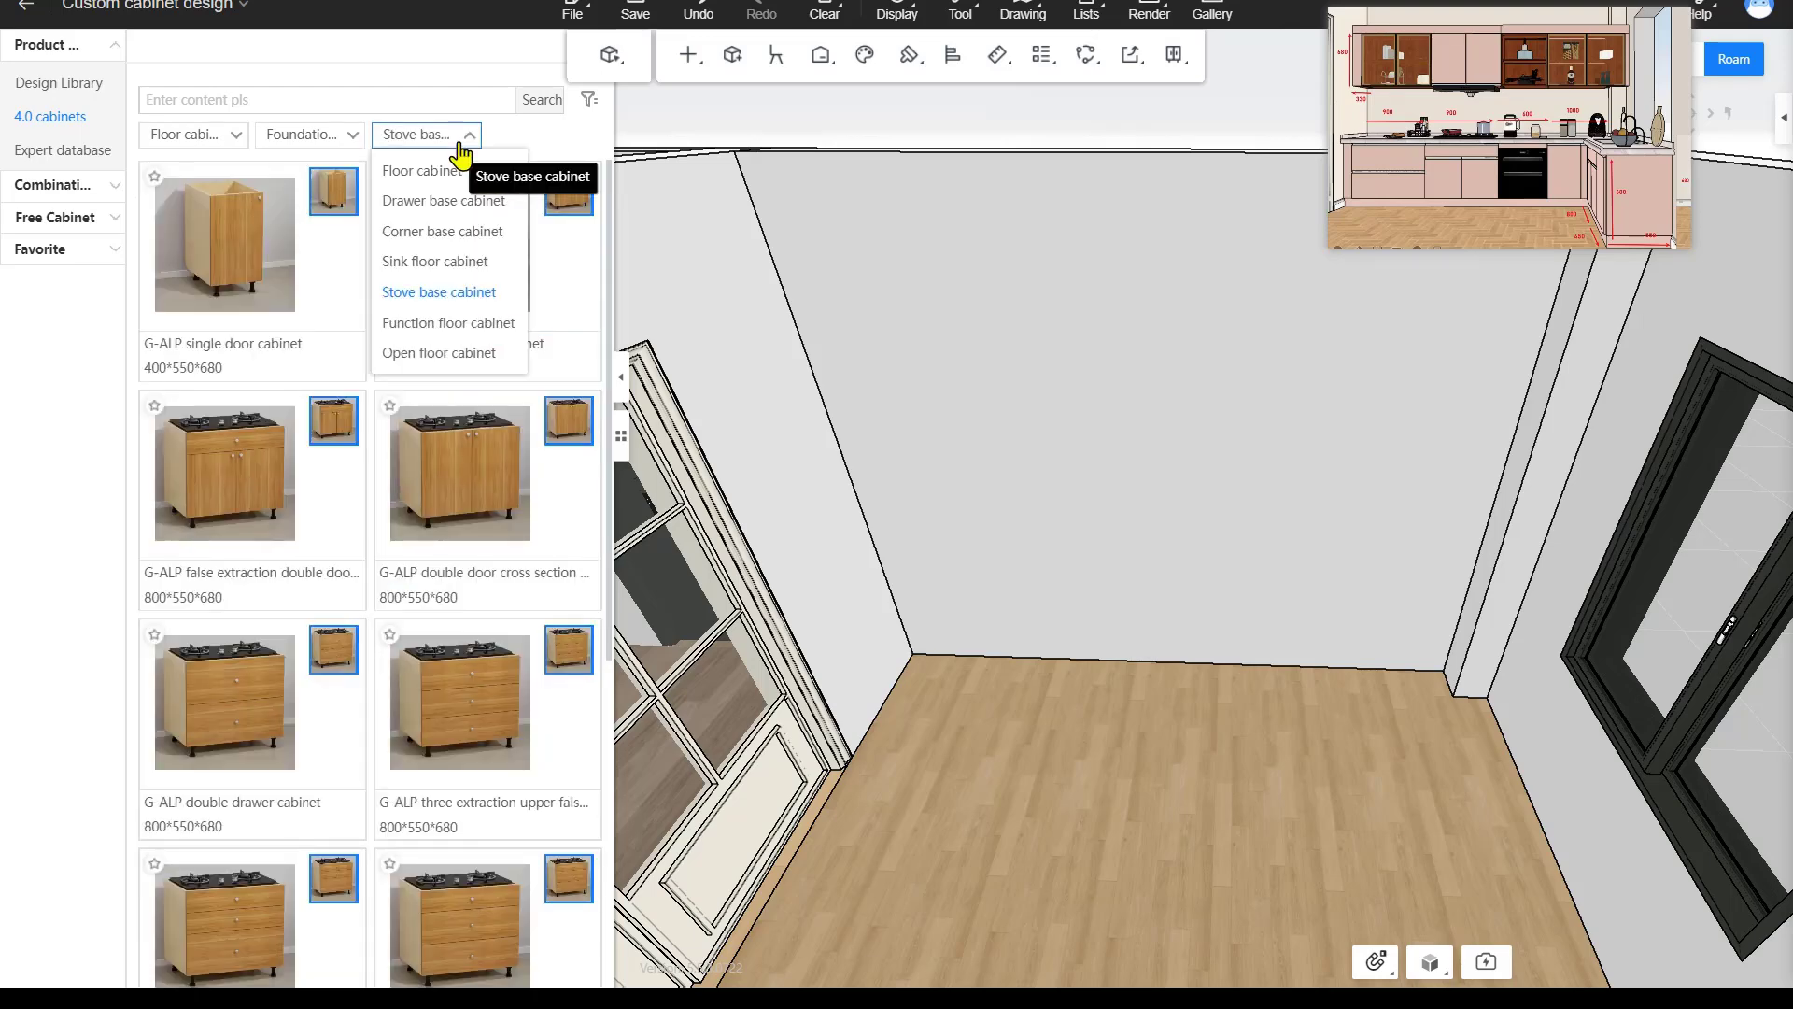
click(448, 335)
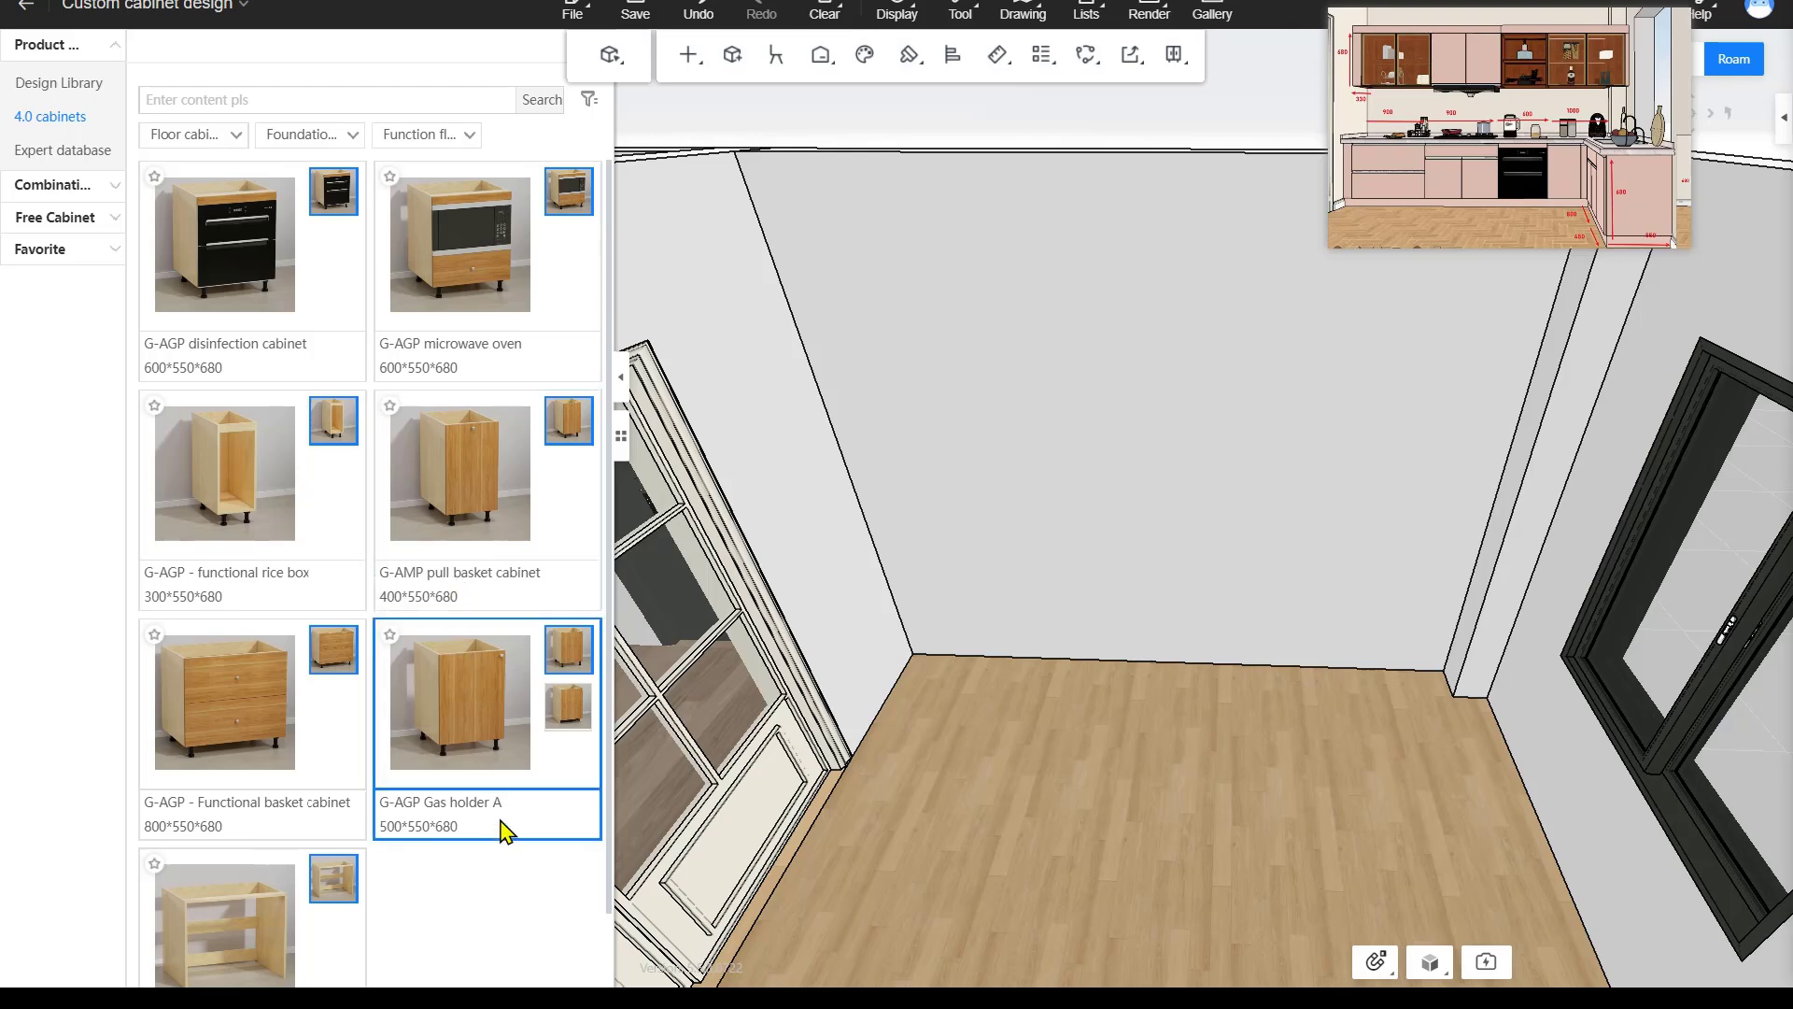
scroll(505, 829, down, 2)
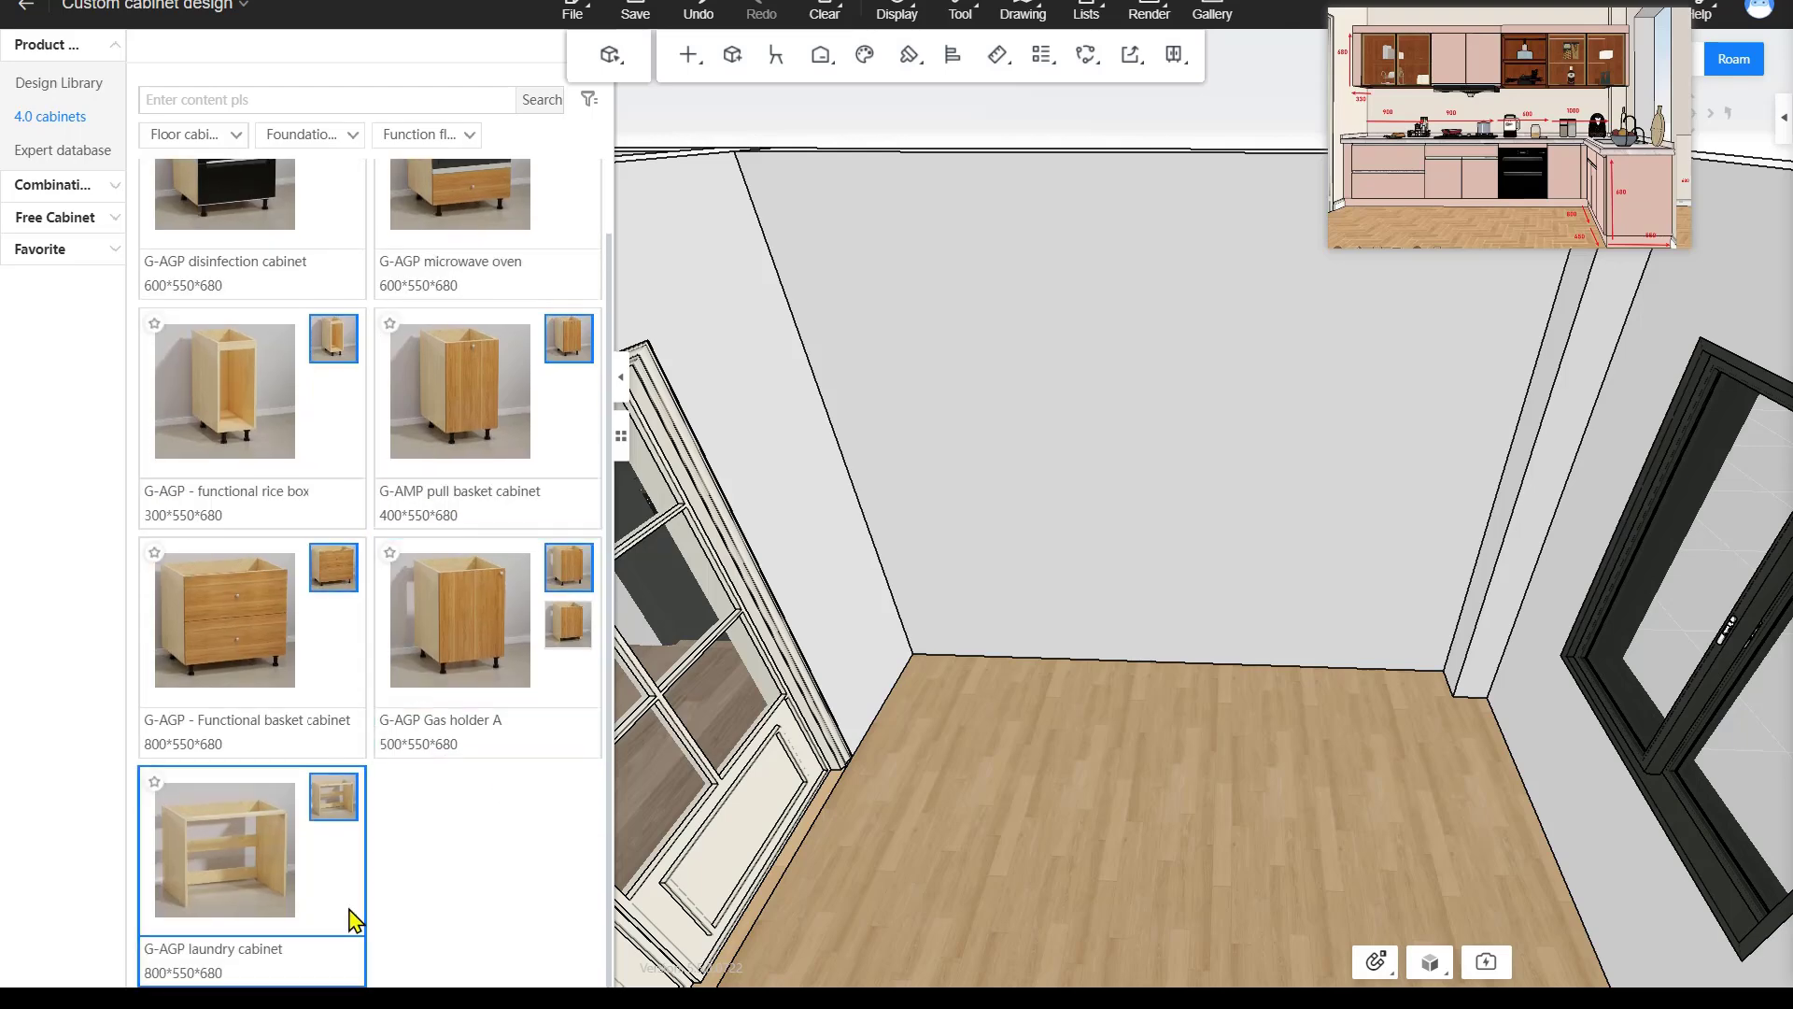
scroll(355, 920, up, 2)
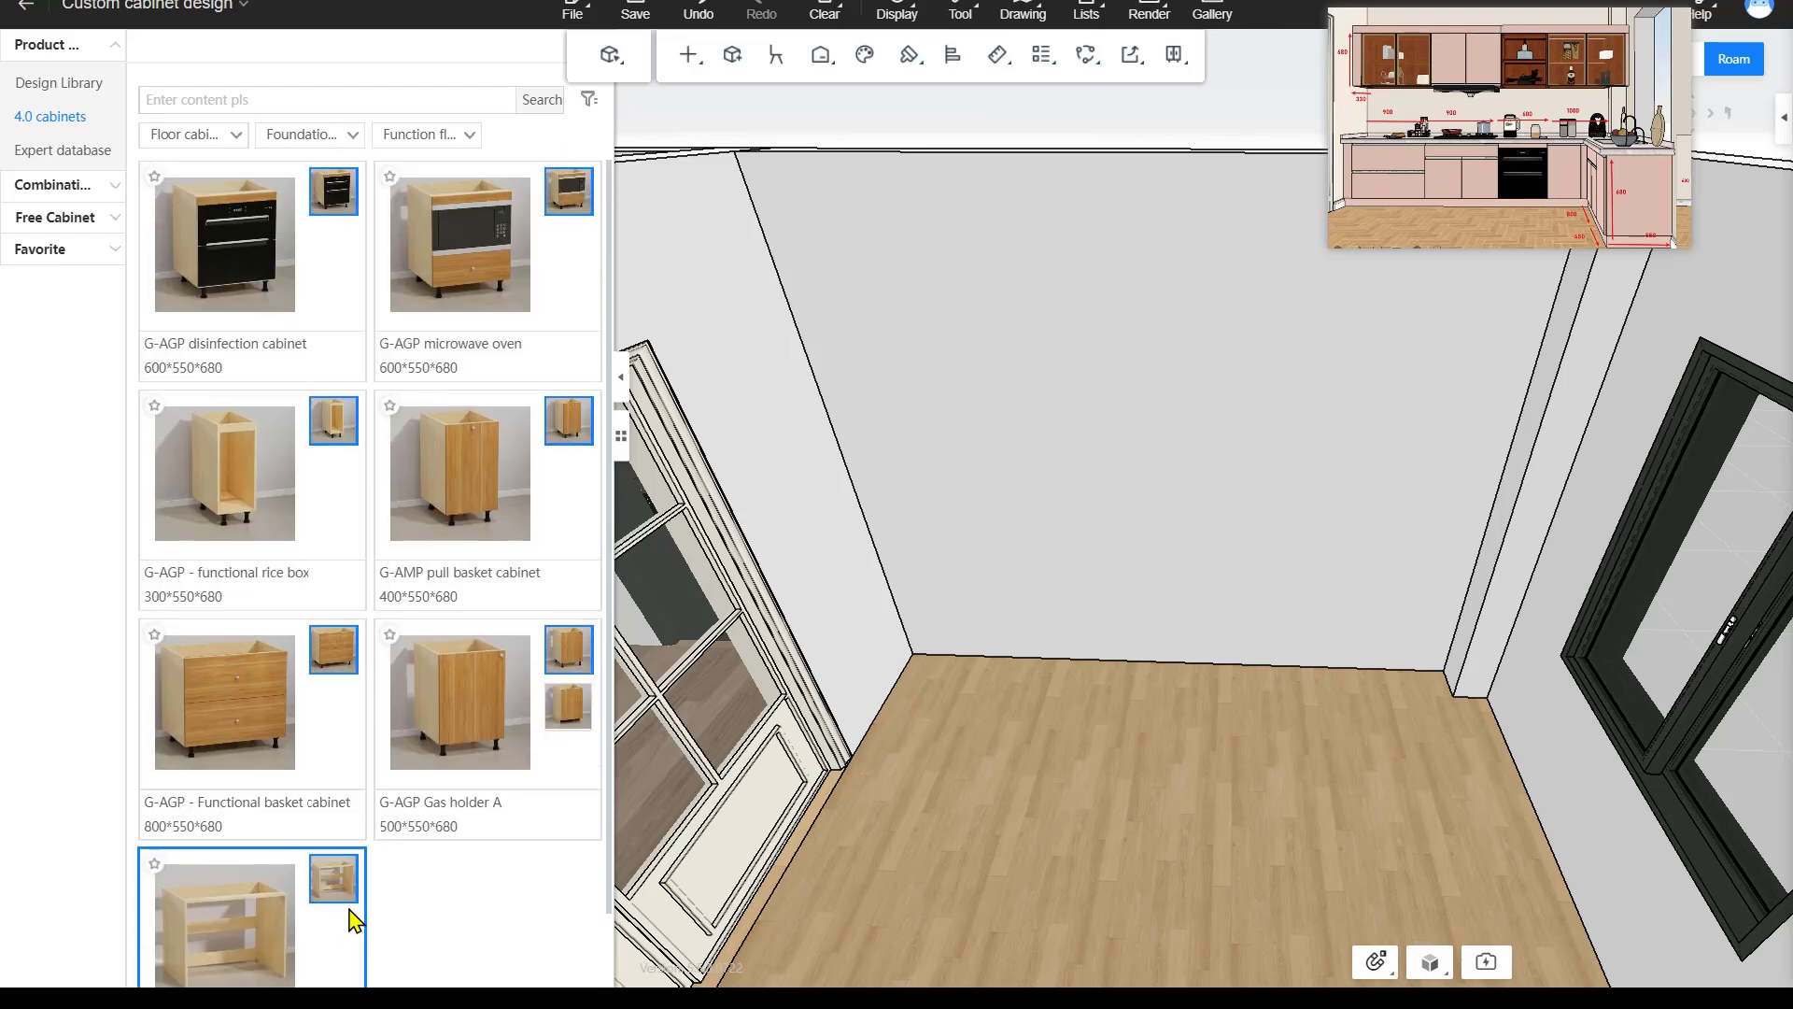
click(464, 142)
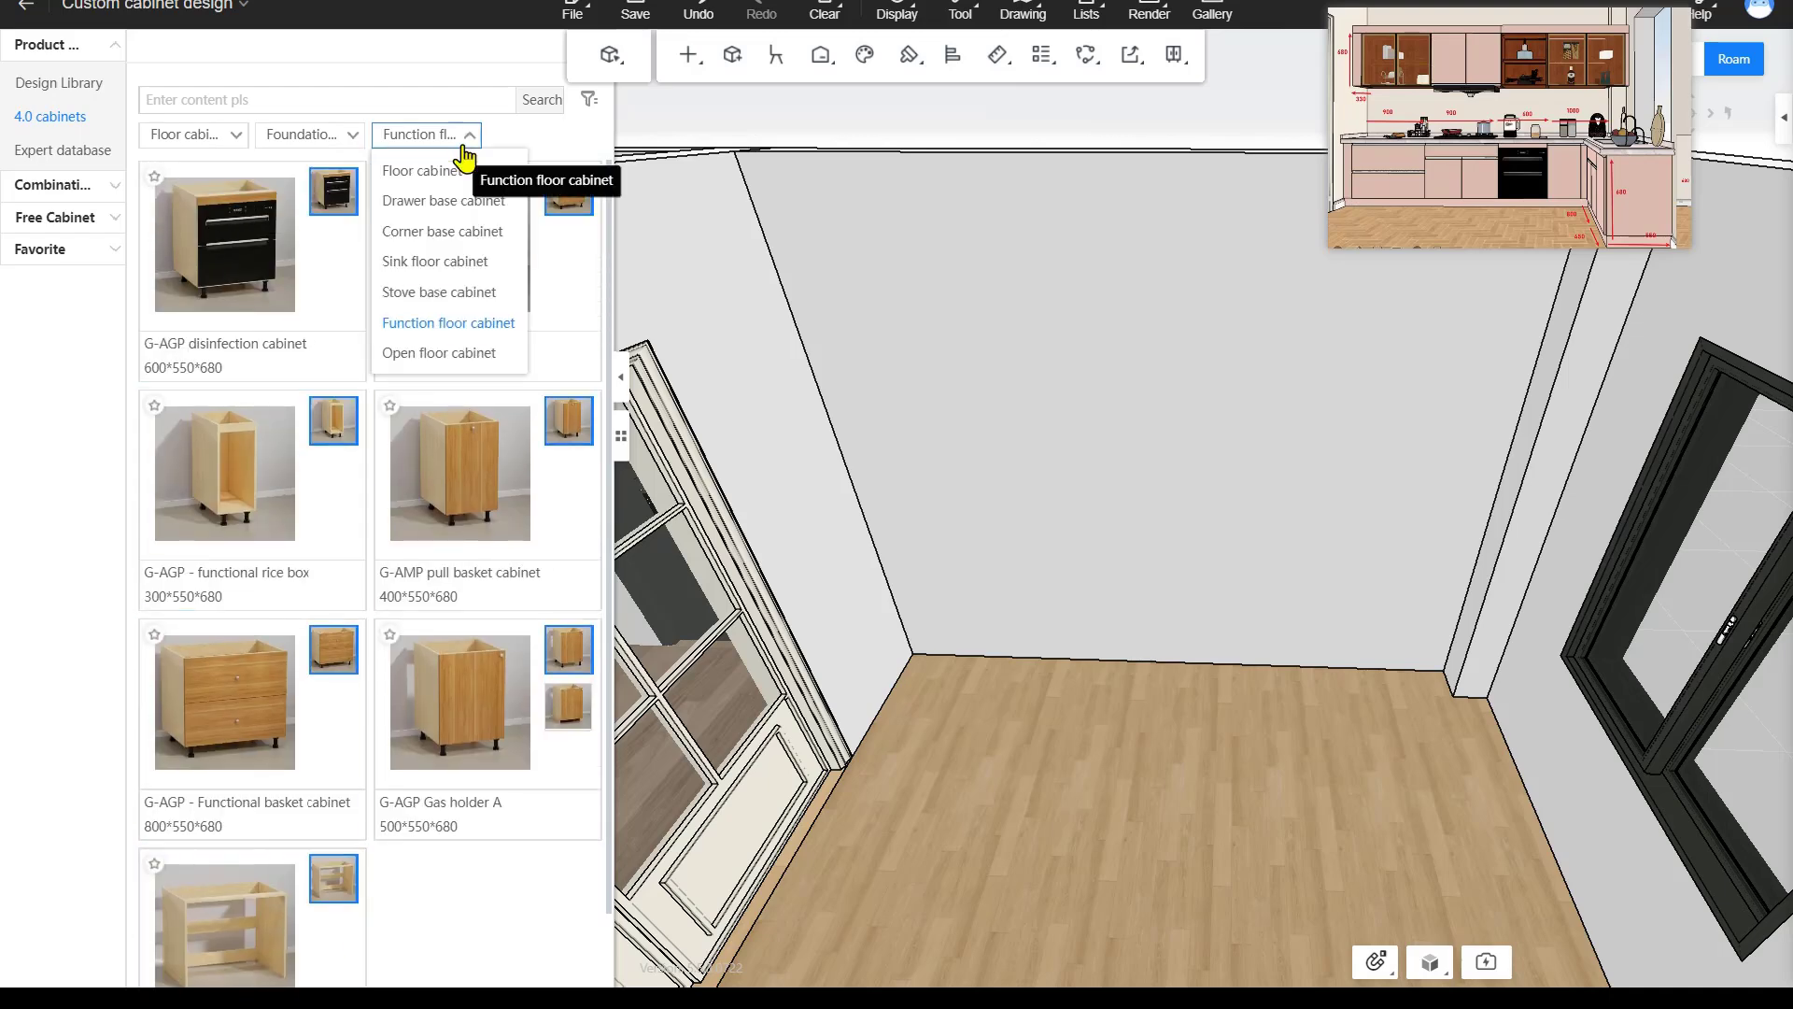
click(467, 354)
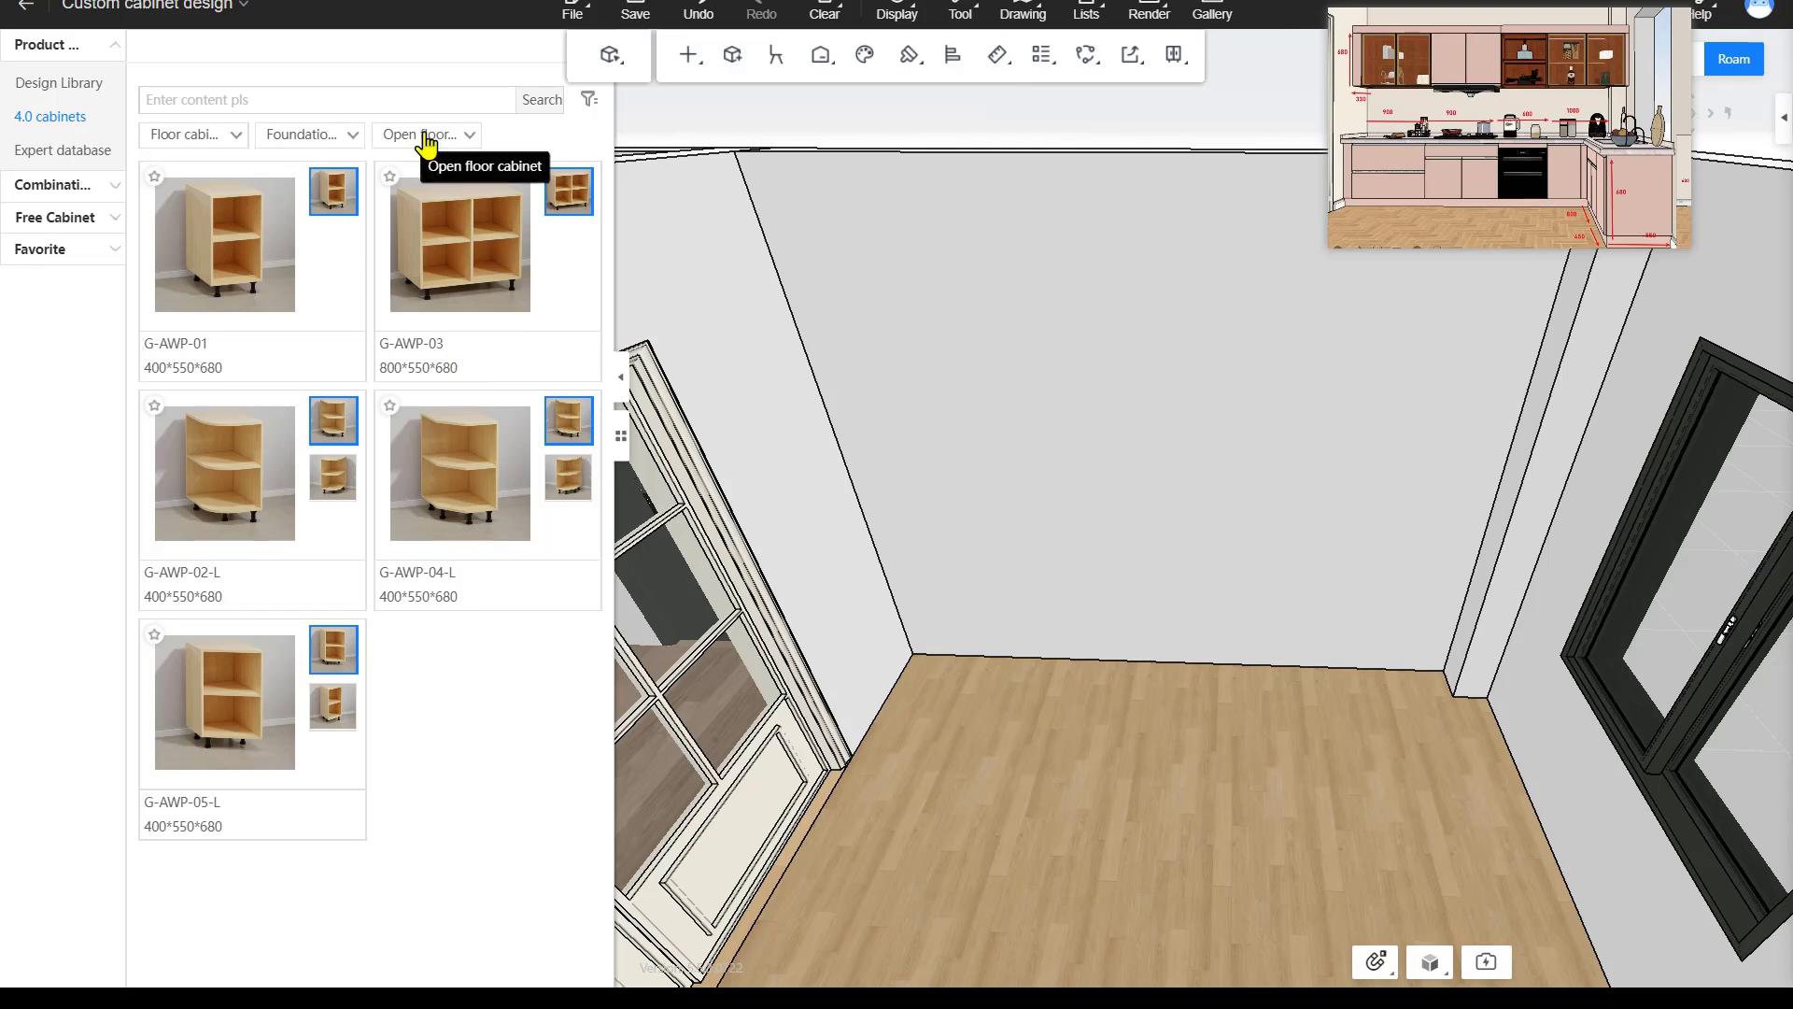
Show the wall cabinets, place a G-DMP single door cabinet in the room as a trial, and delete it.
click(212, 138)
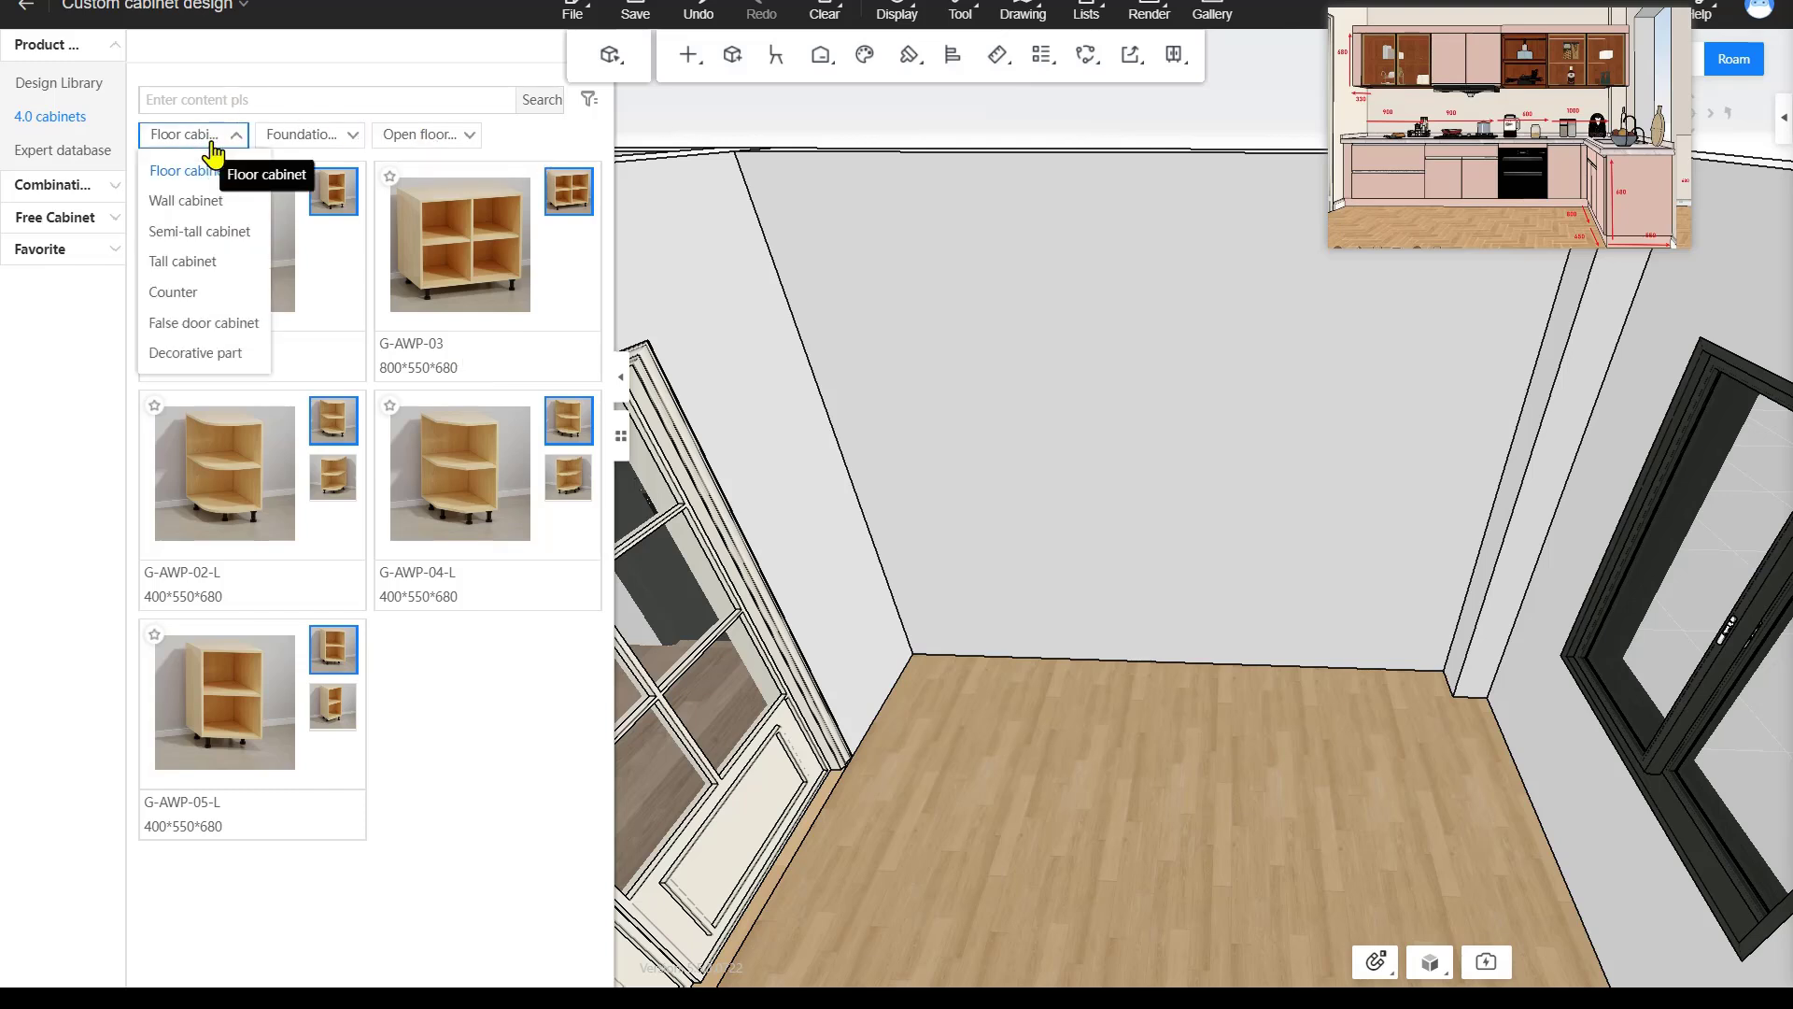
click(211, 211)
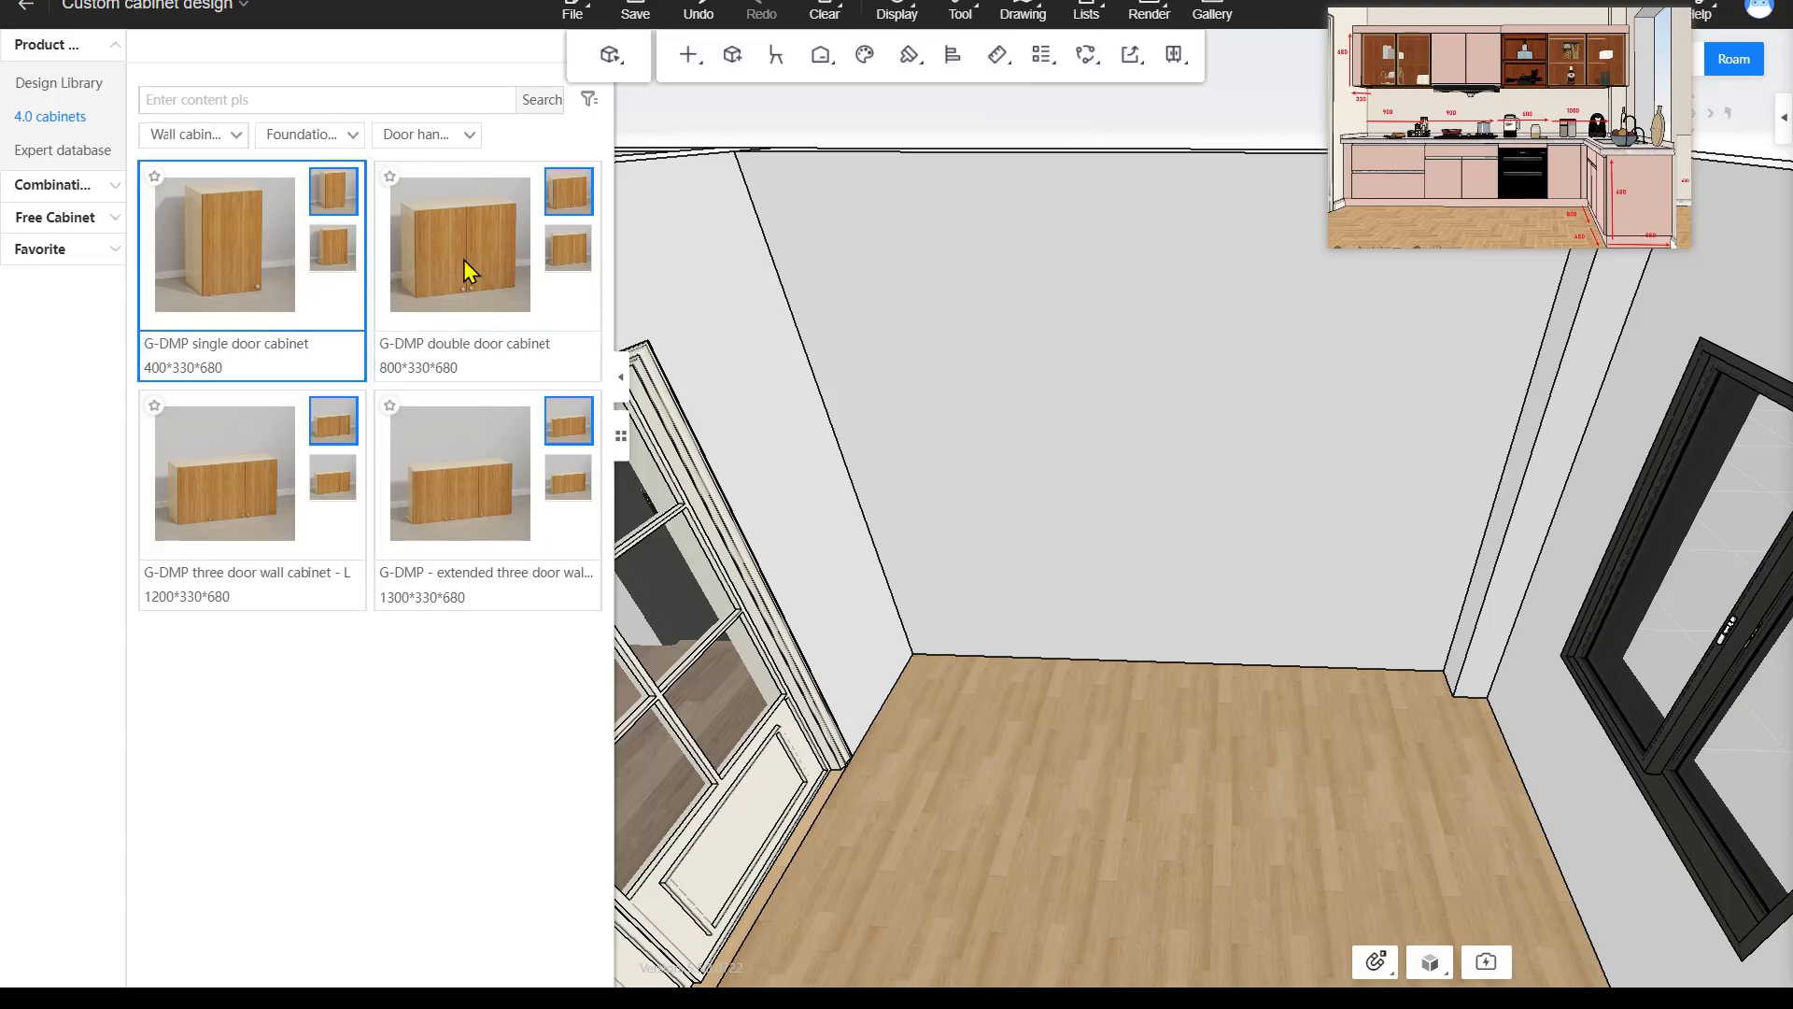
click(902, 324)
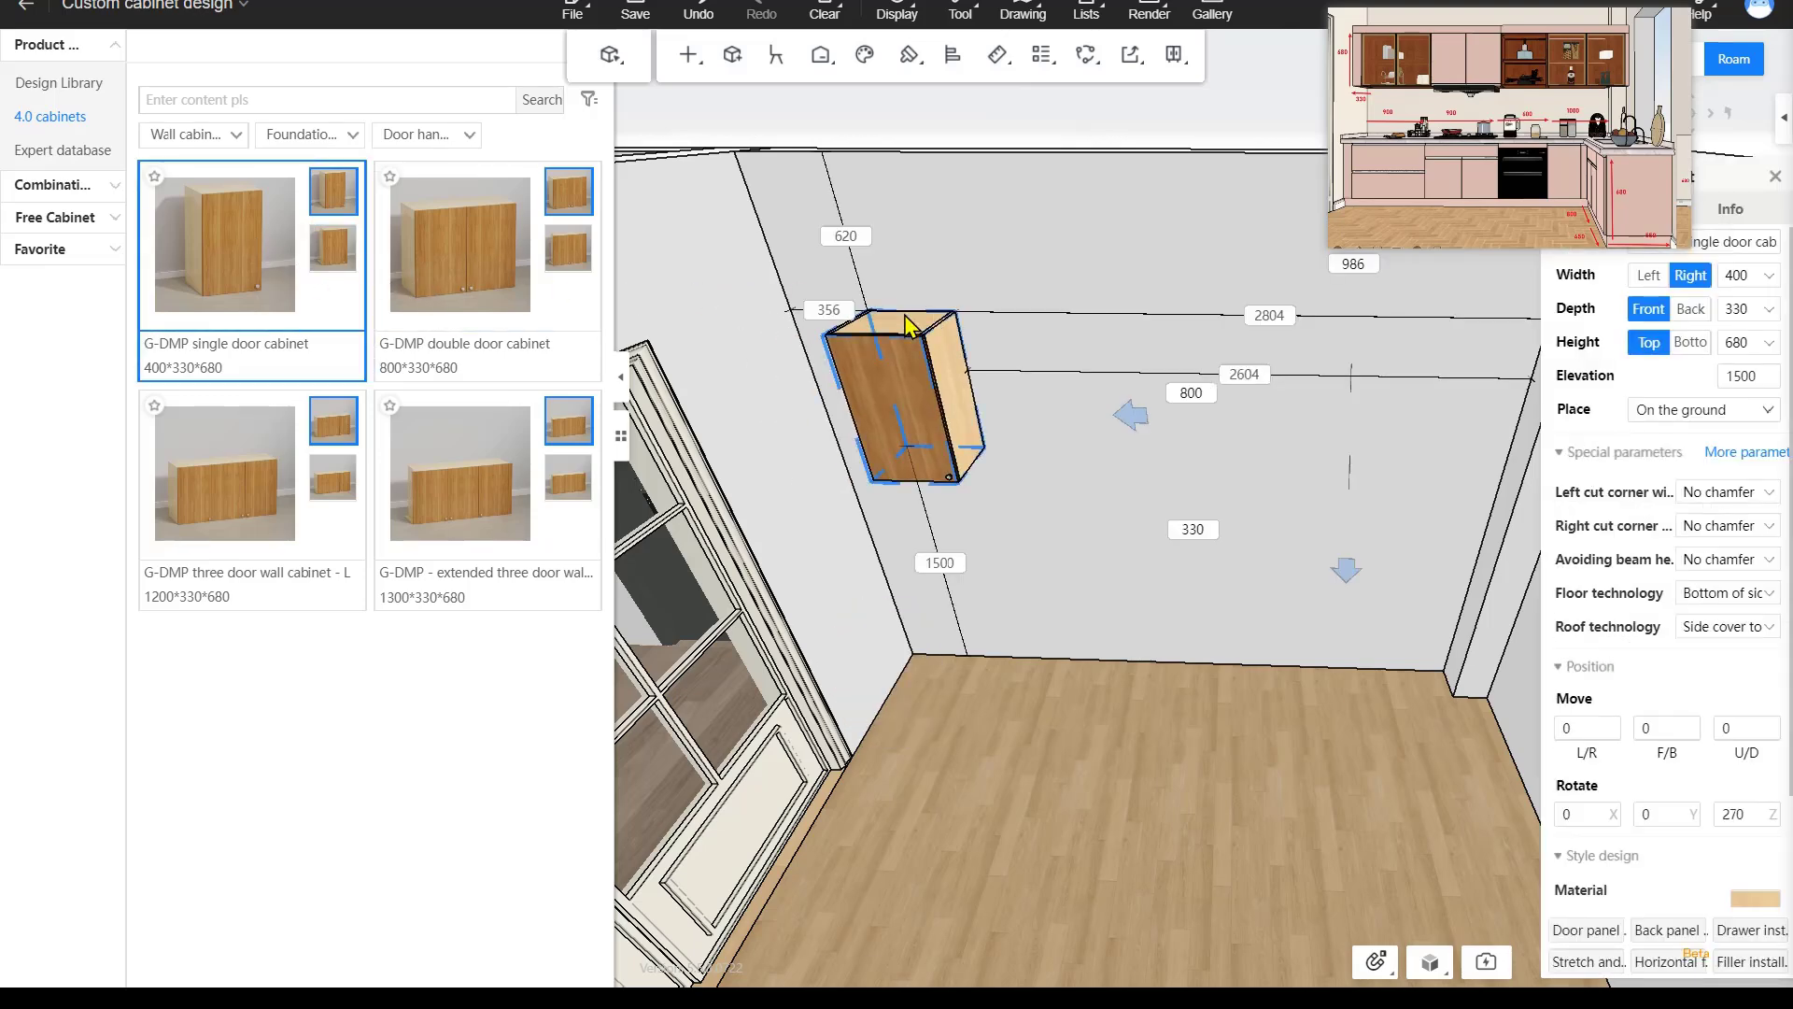
key(Delete)
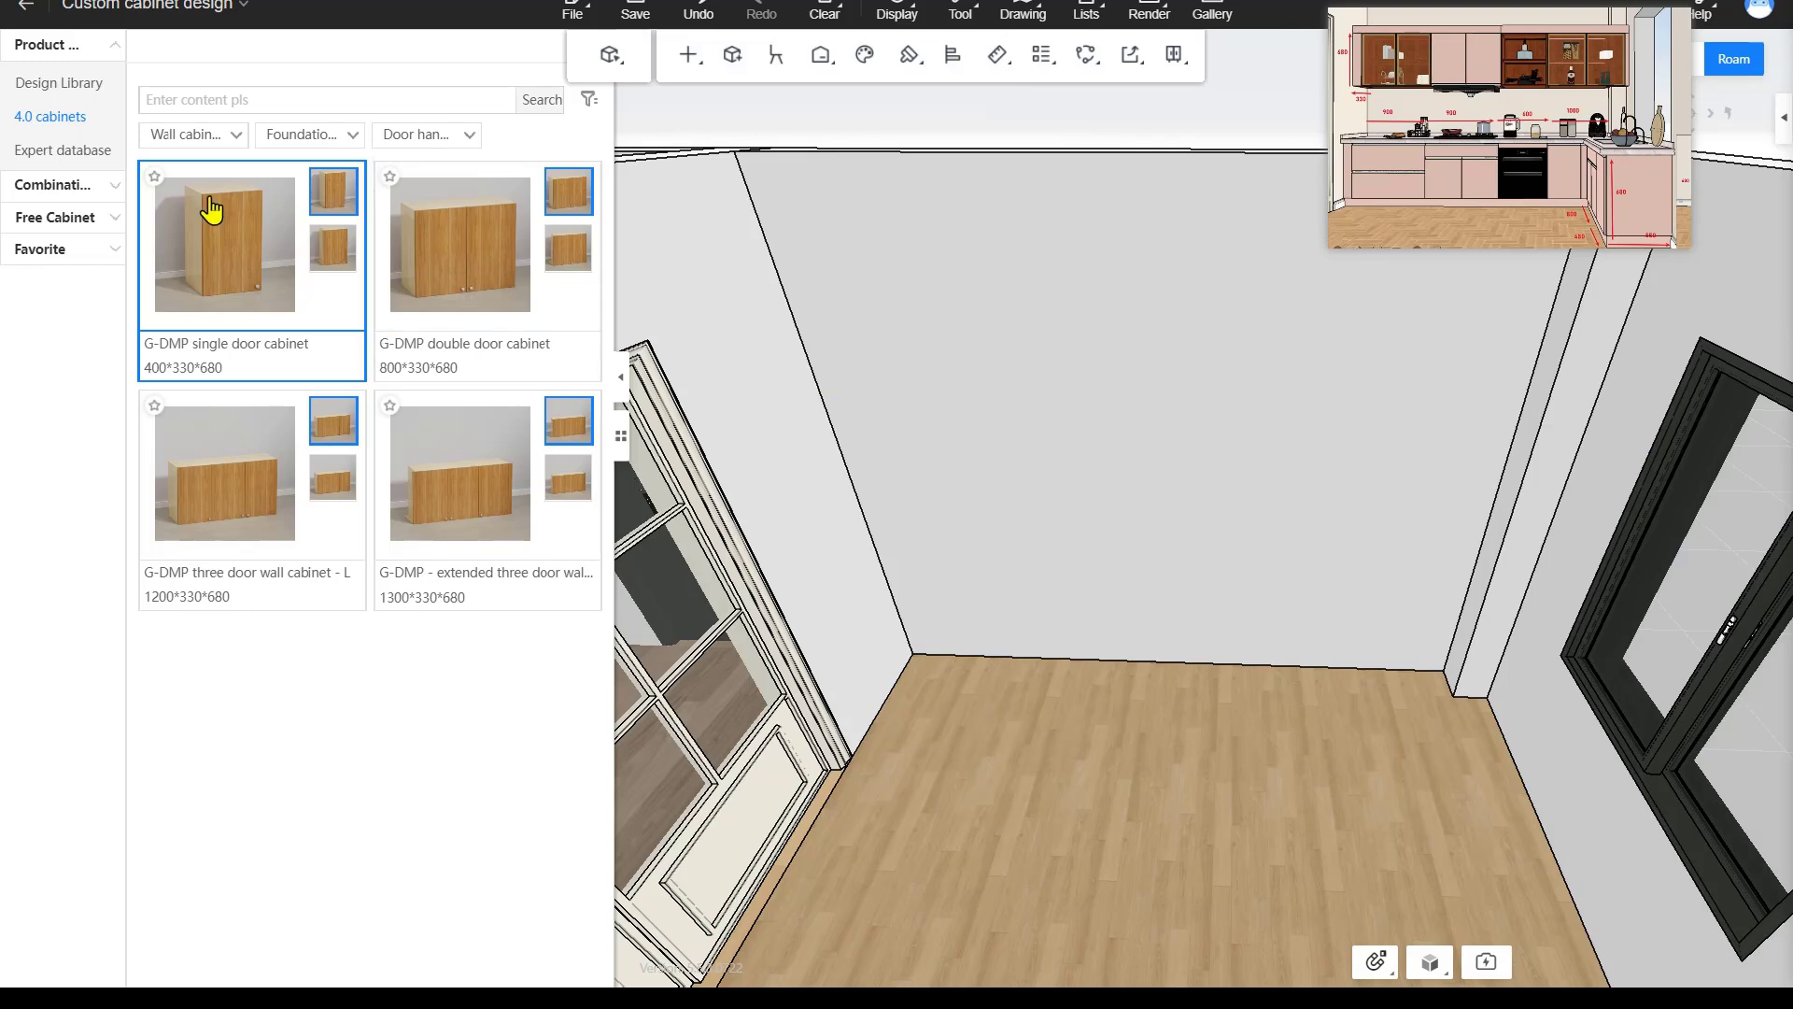
Examine the wall cabinet ranges and types, and show the flip door wall cabinets.
click(308, 135)
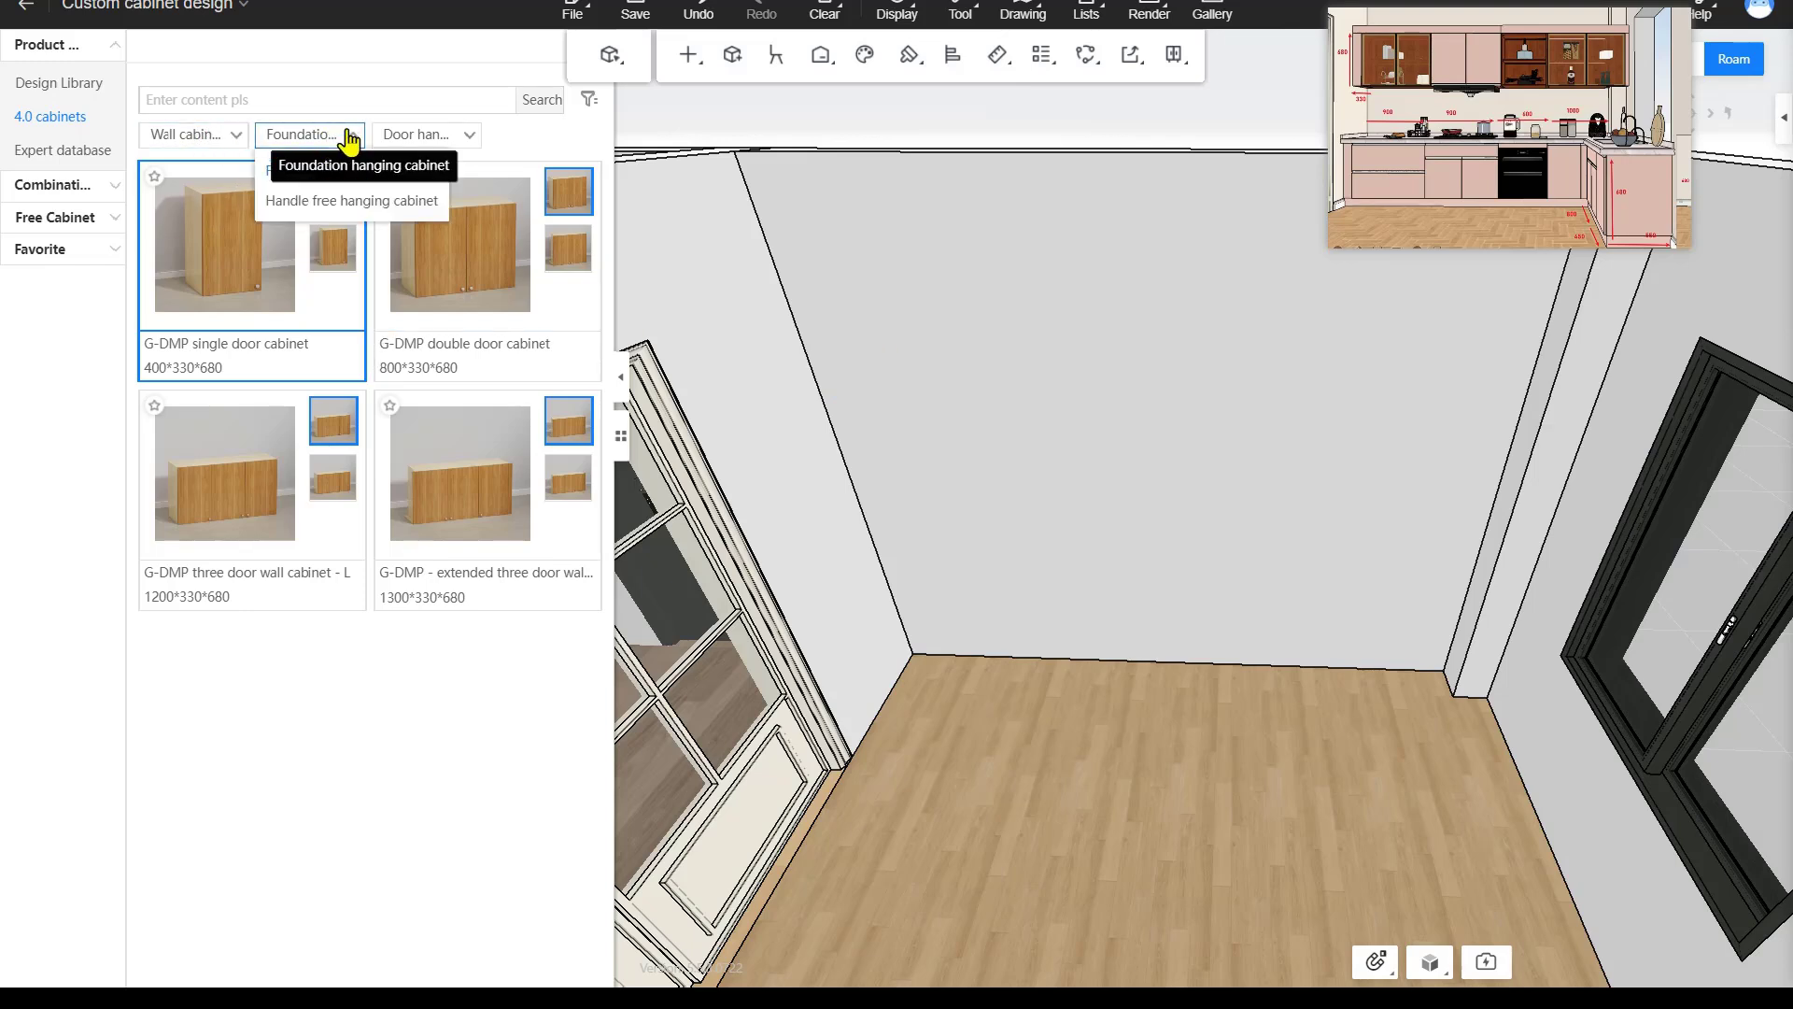
click(466, 140)
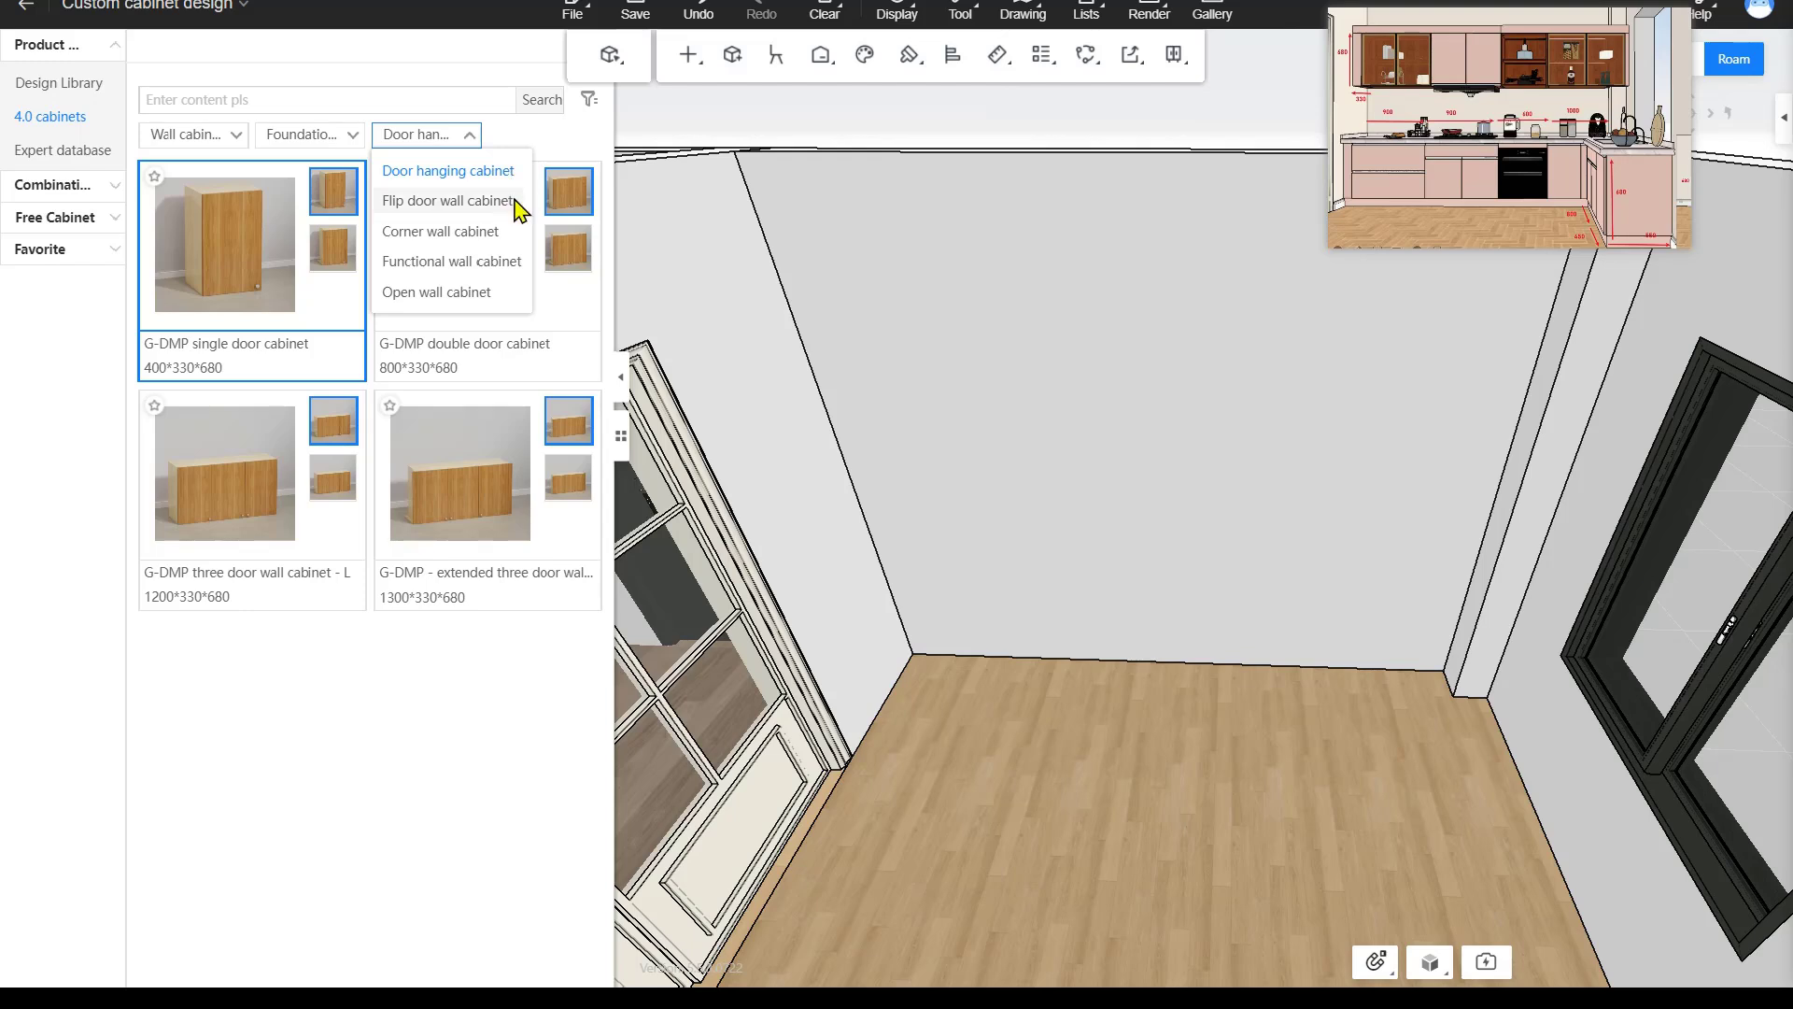
click(513, 208)
click(465, 141)
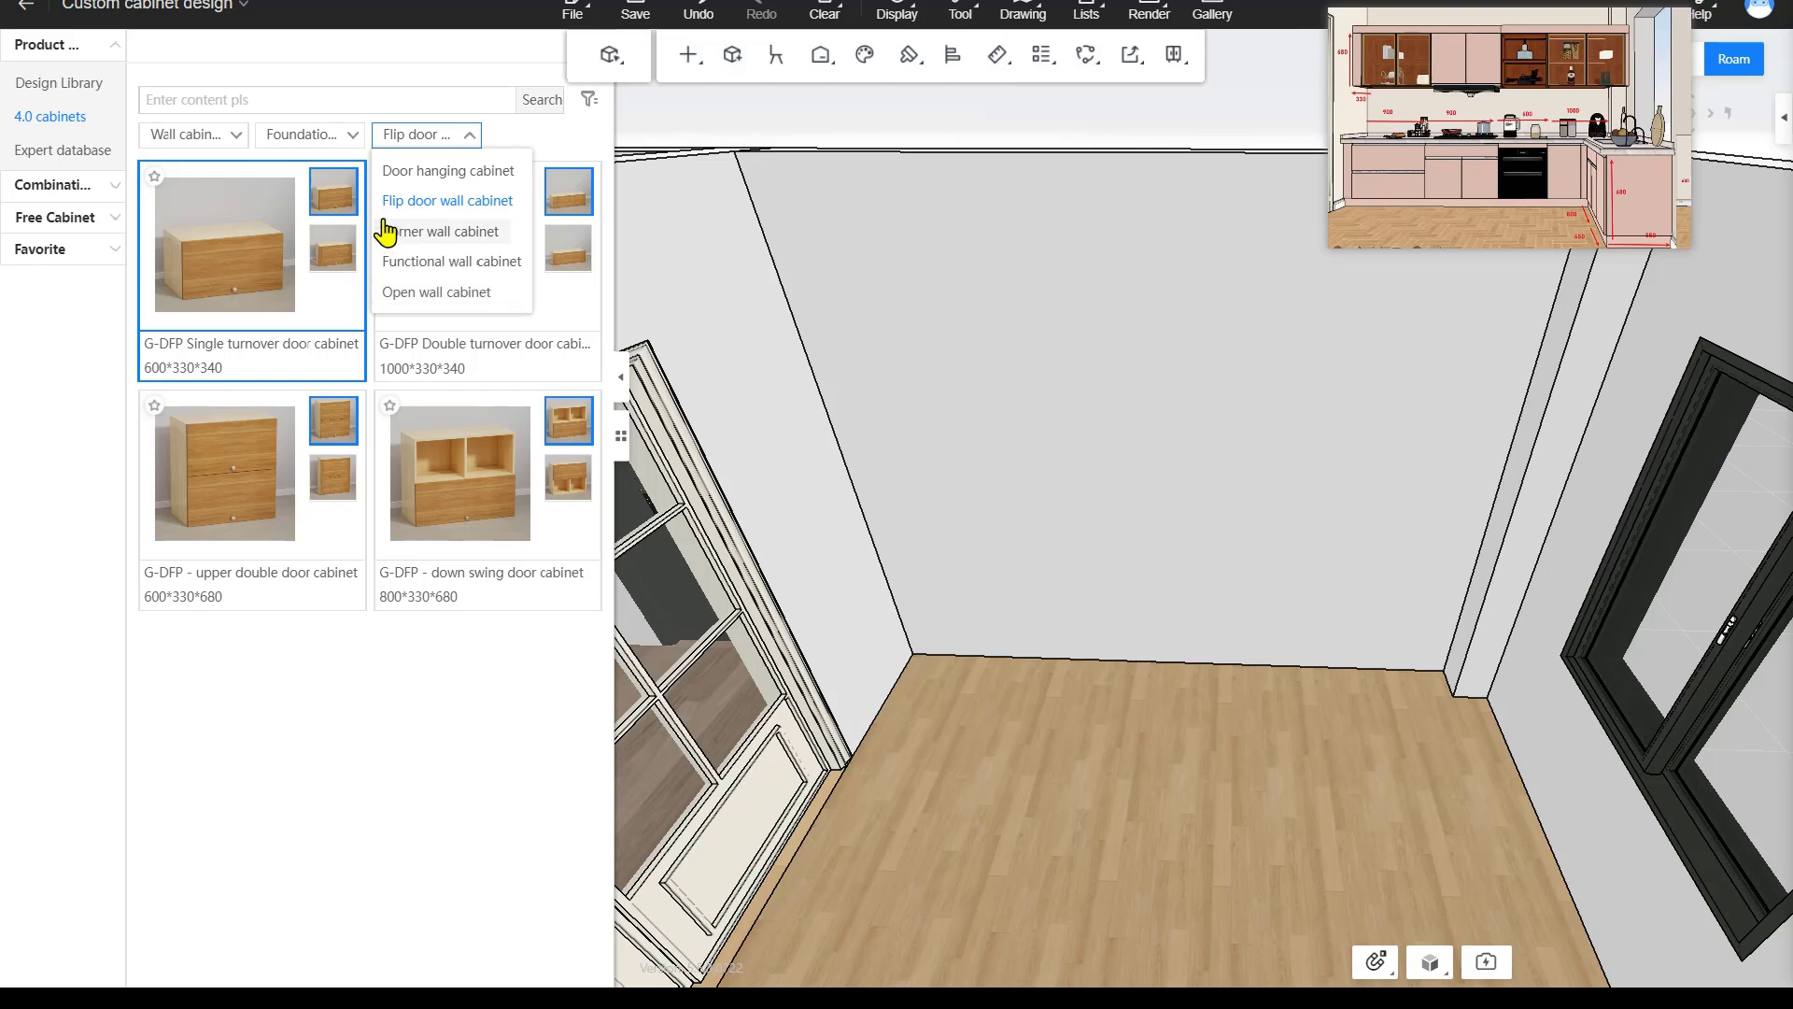
Review the Counter cabinets and the False door cabinet category.
click(214, 137)
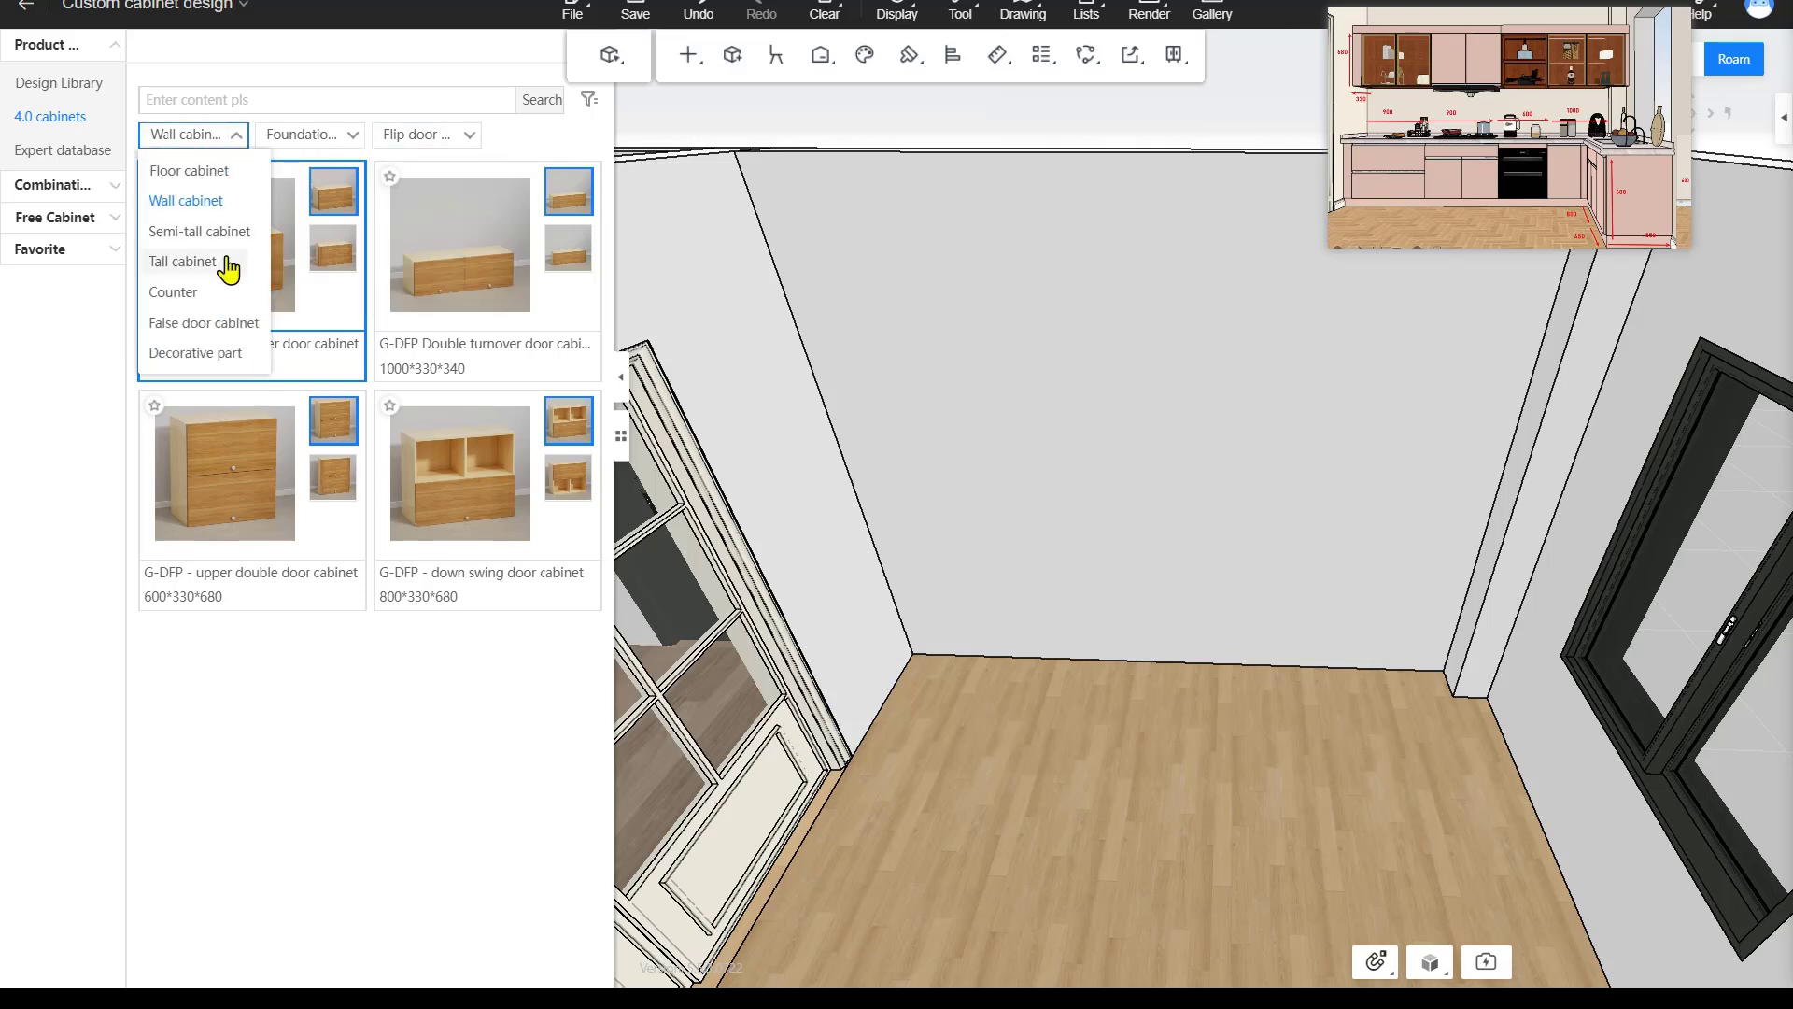
click(160, 294)
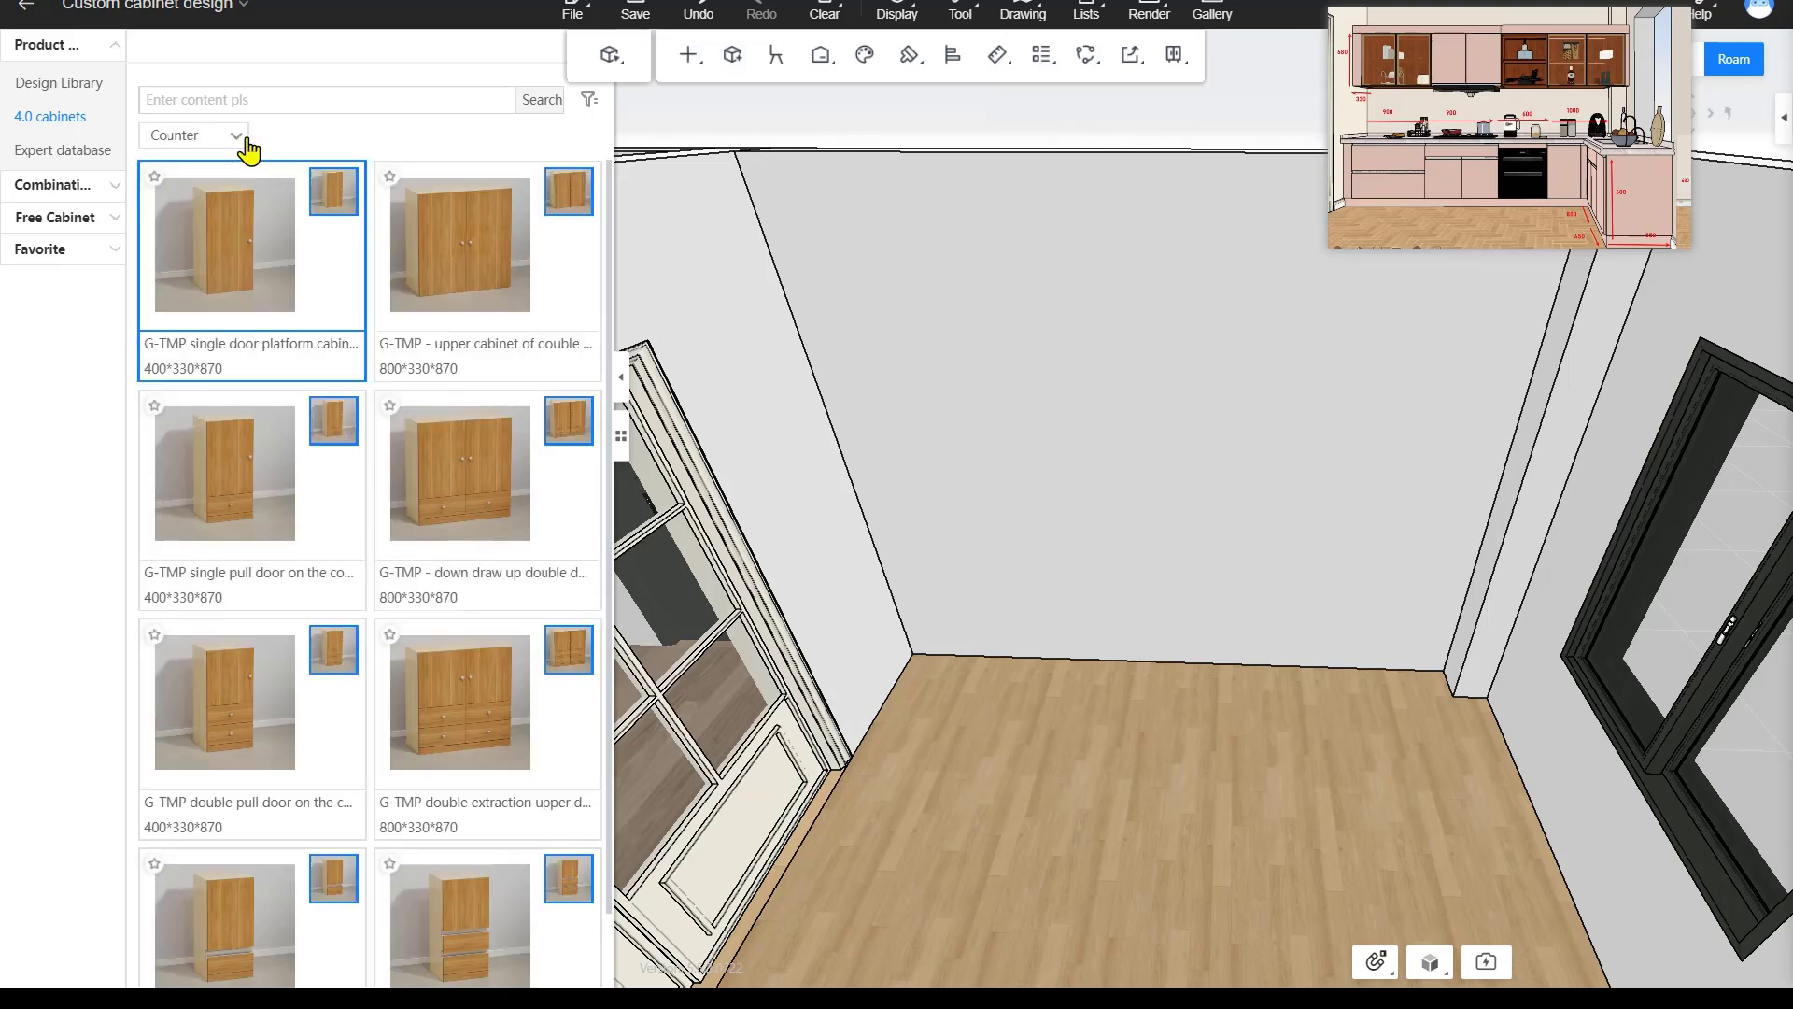
click(245, 140)
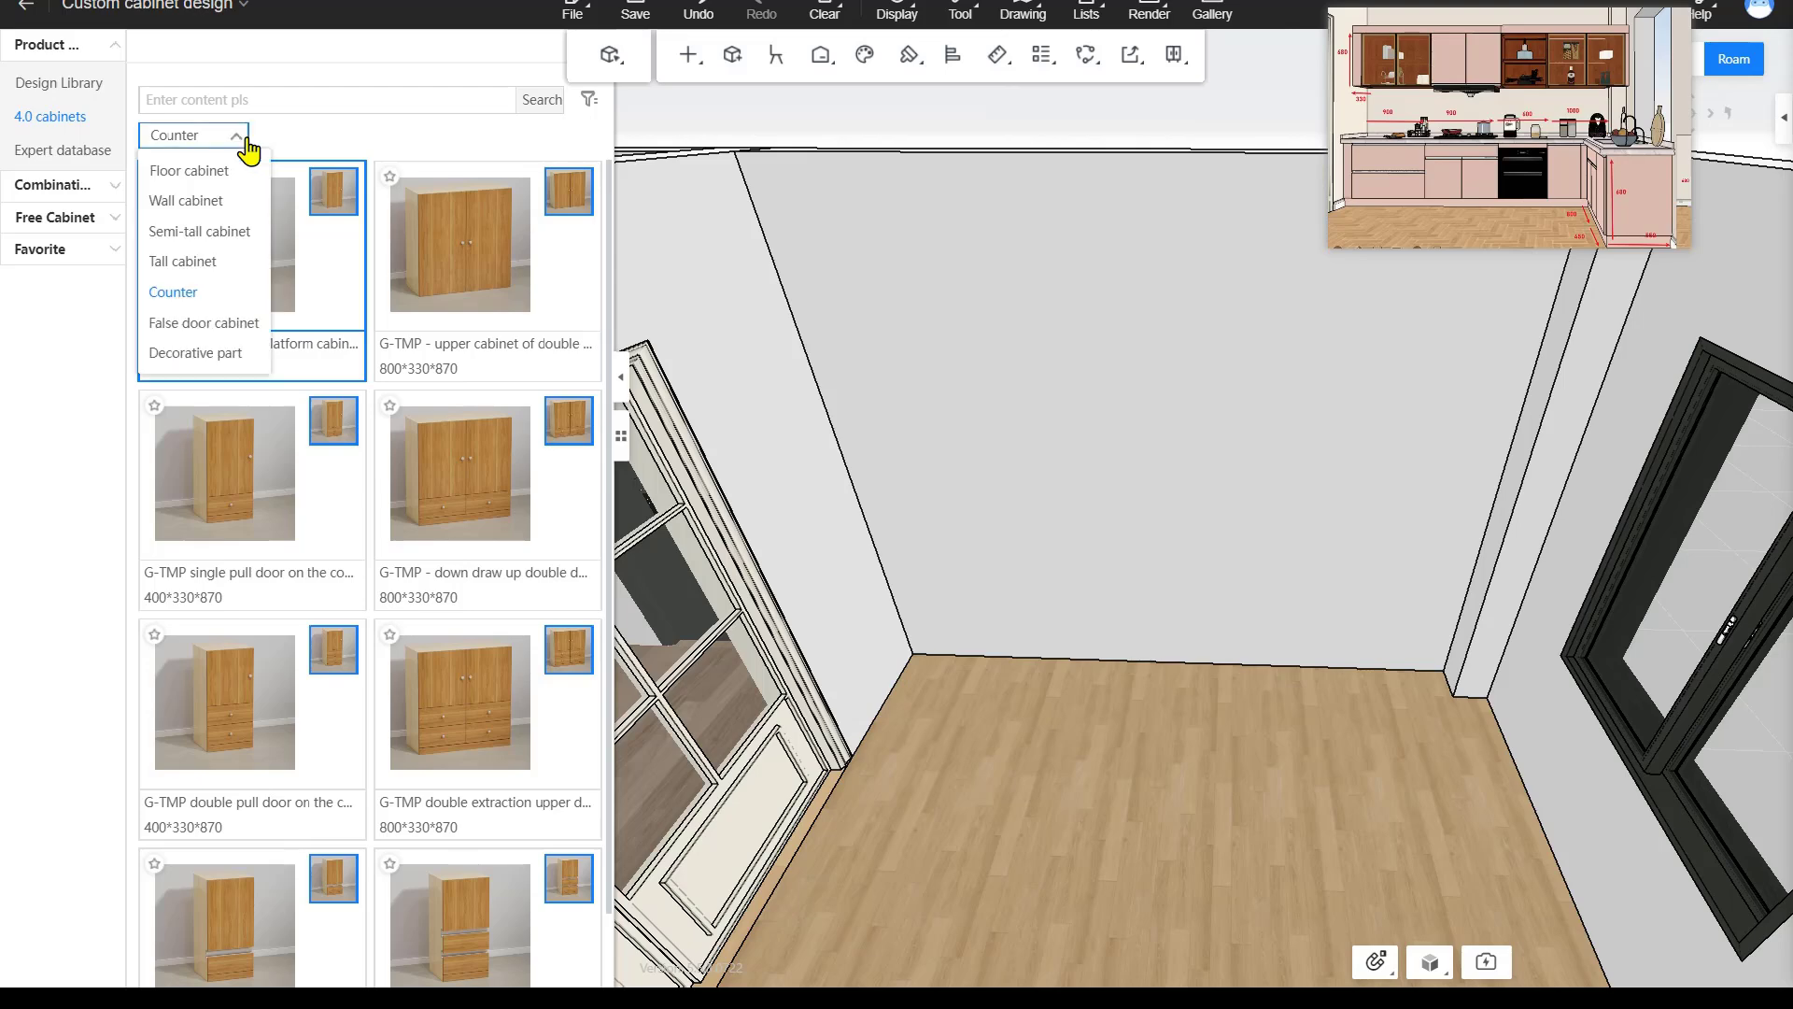
click(239, 329)
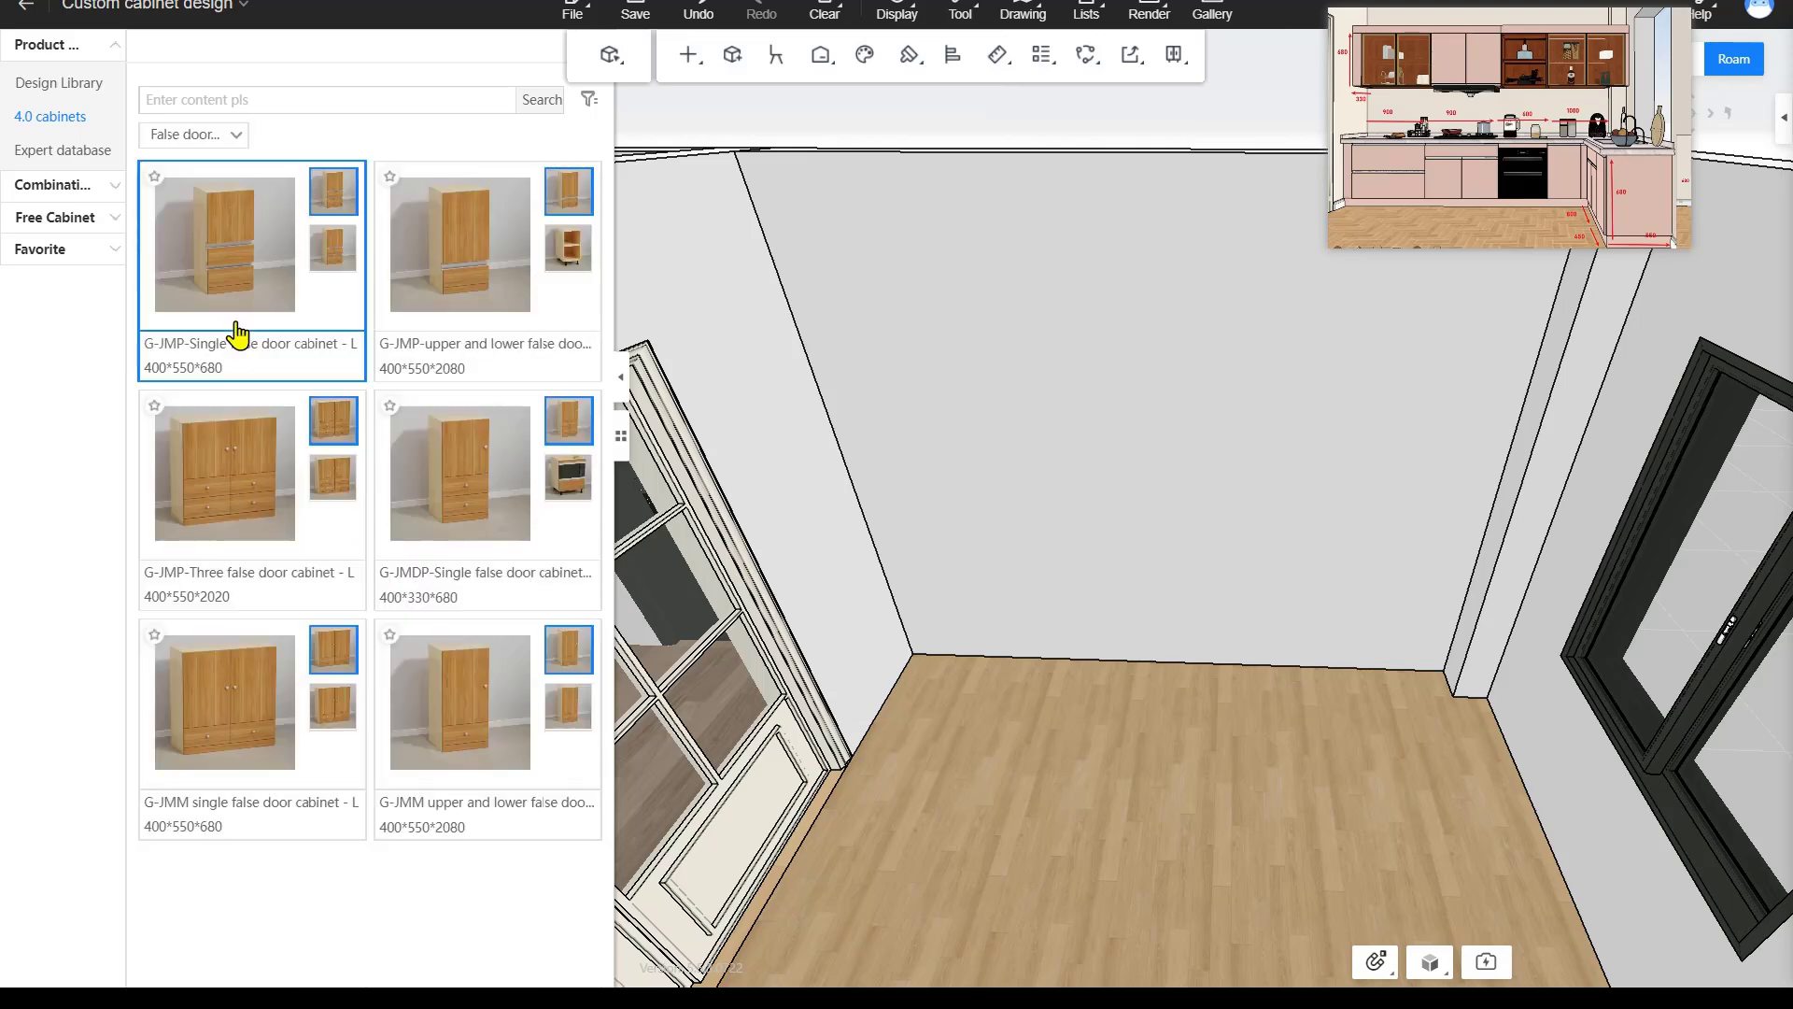
Examine the decorative parts, covering both the accessory panels and the top sealing panels.
click(238, 134)
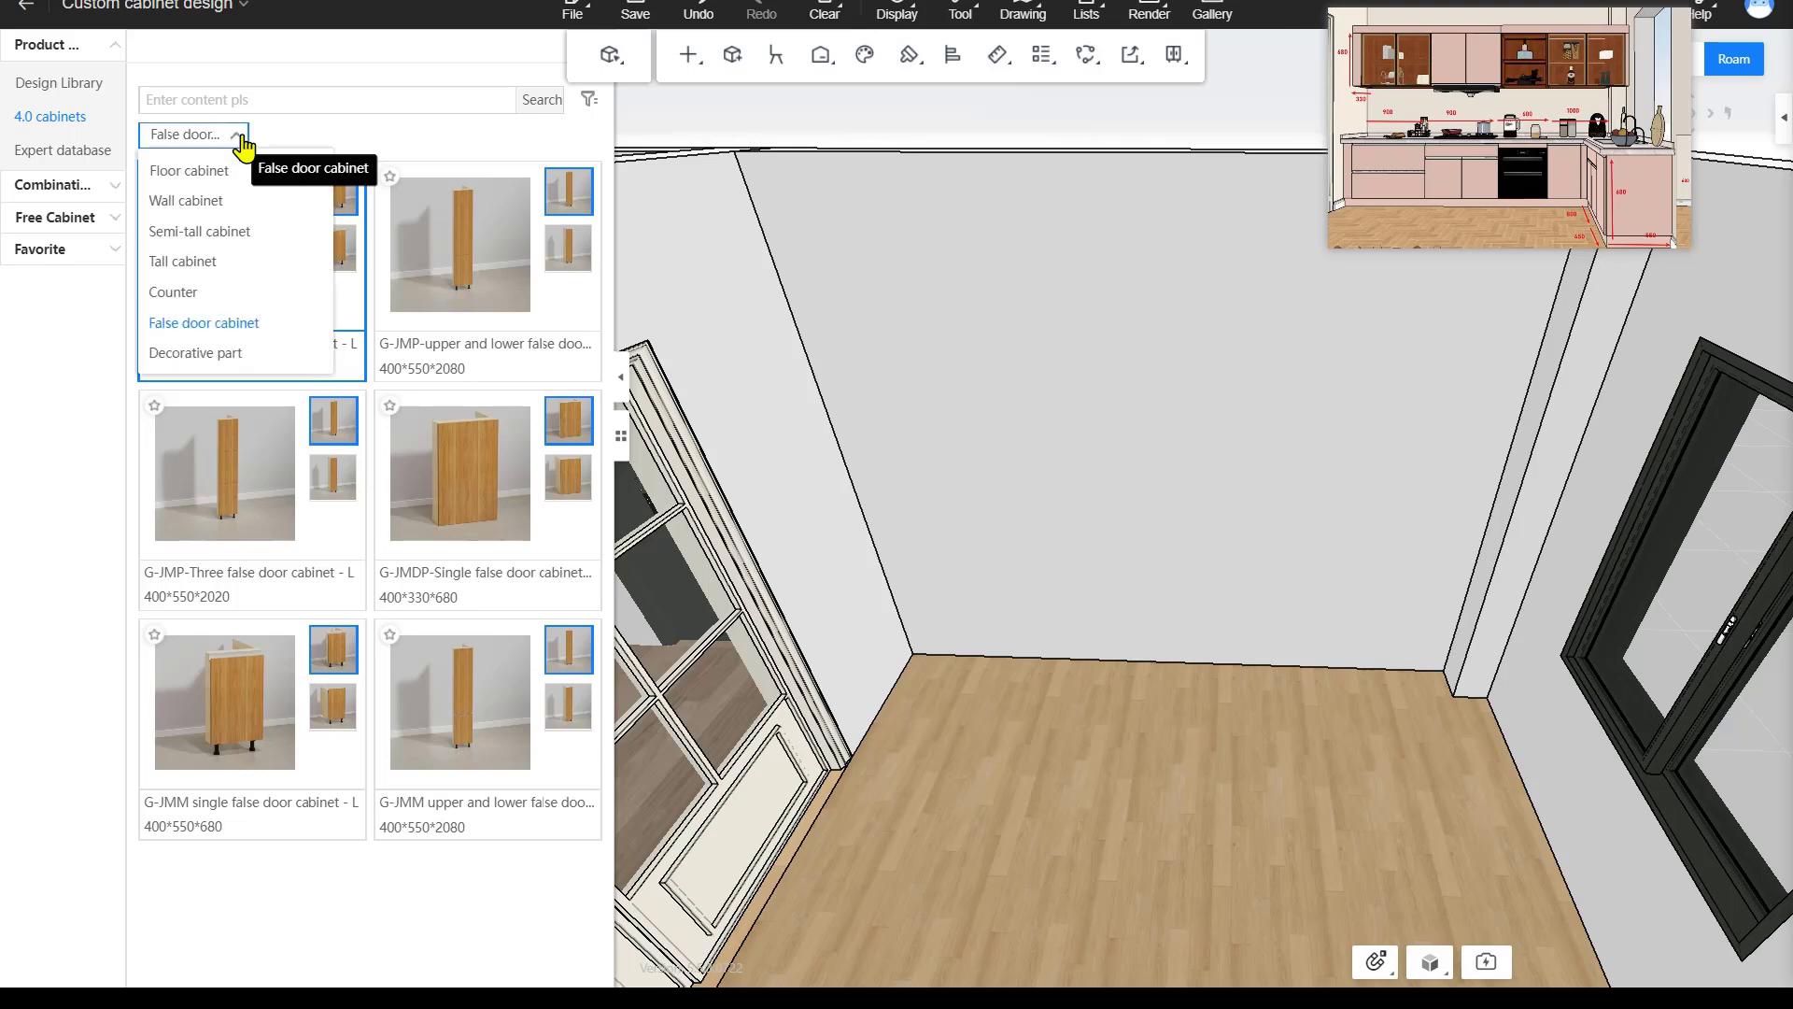
click(252, 359)
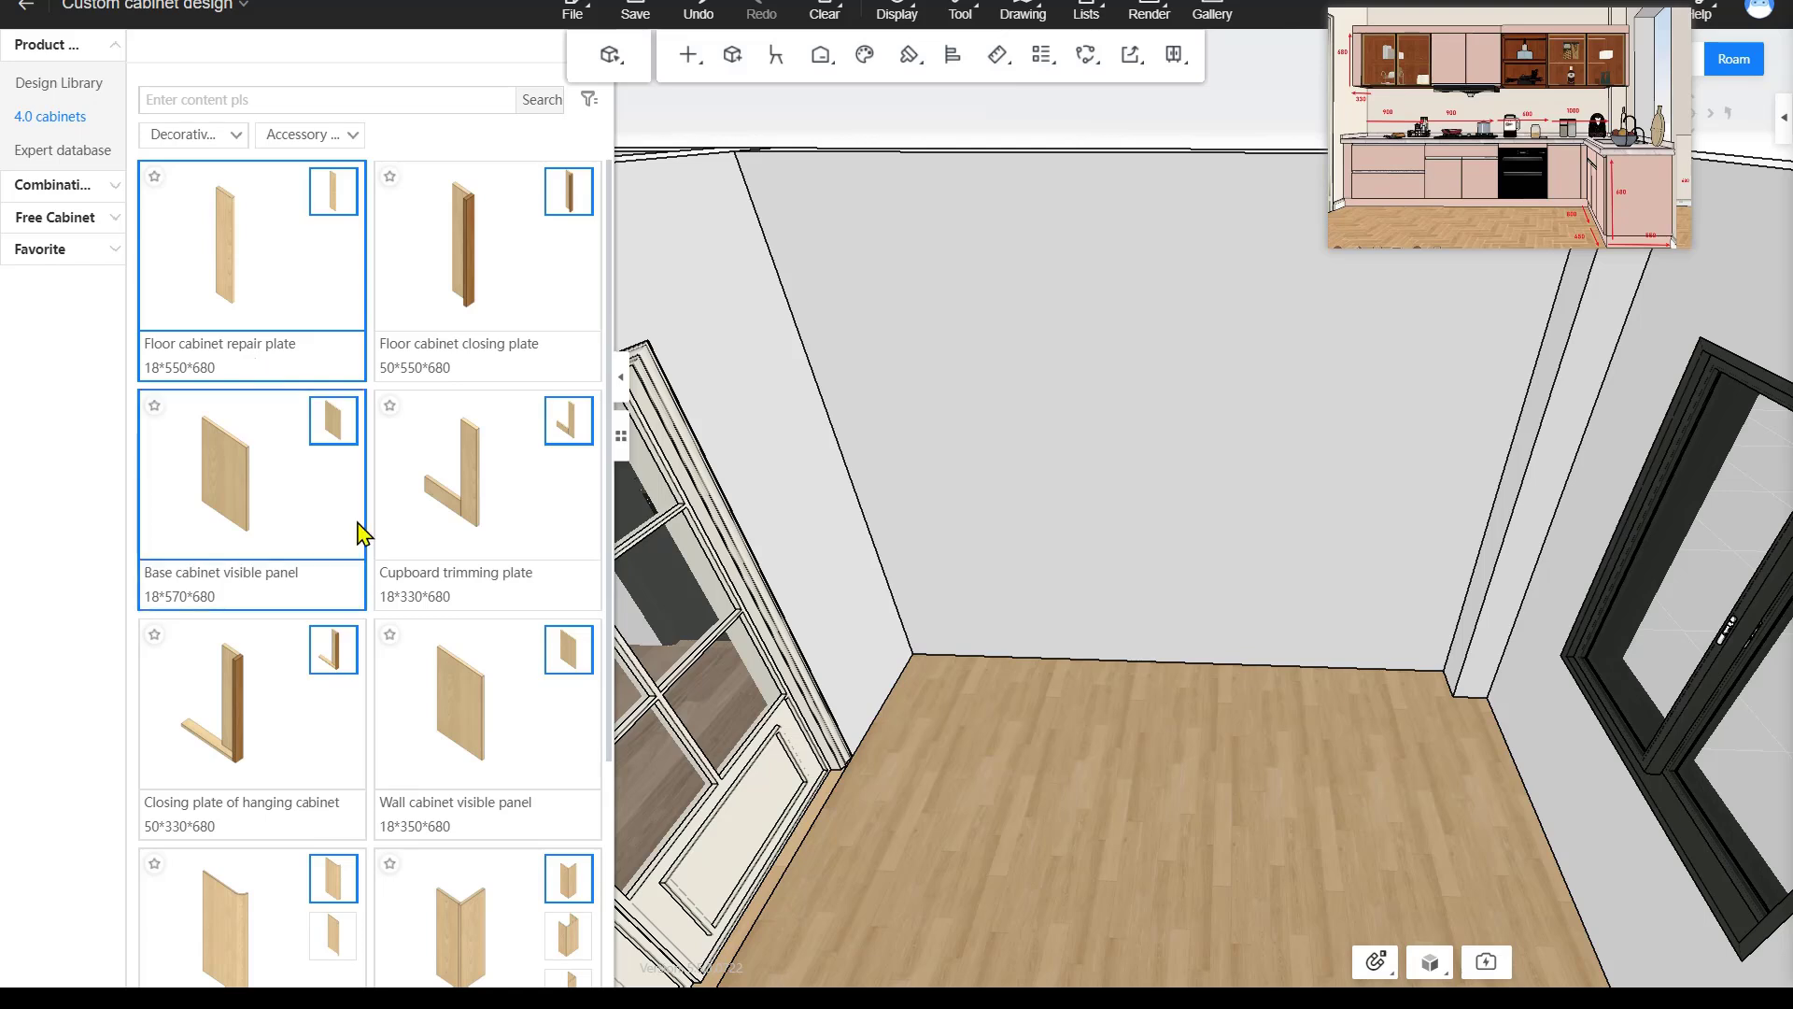
click(311, 138)
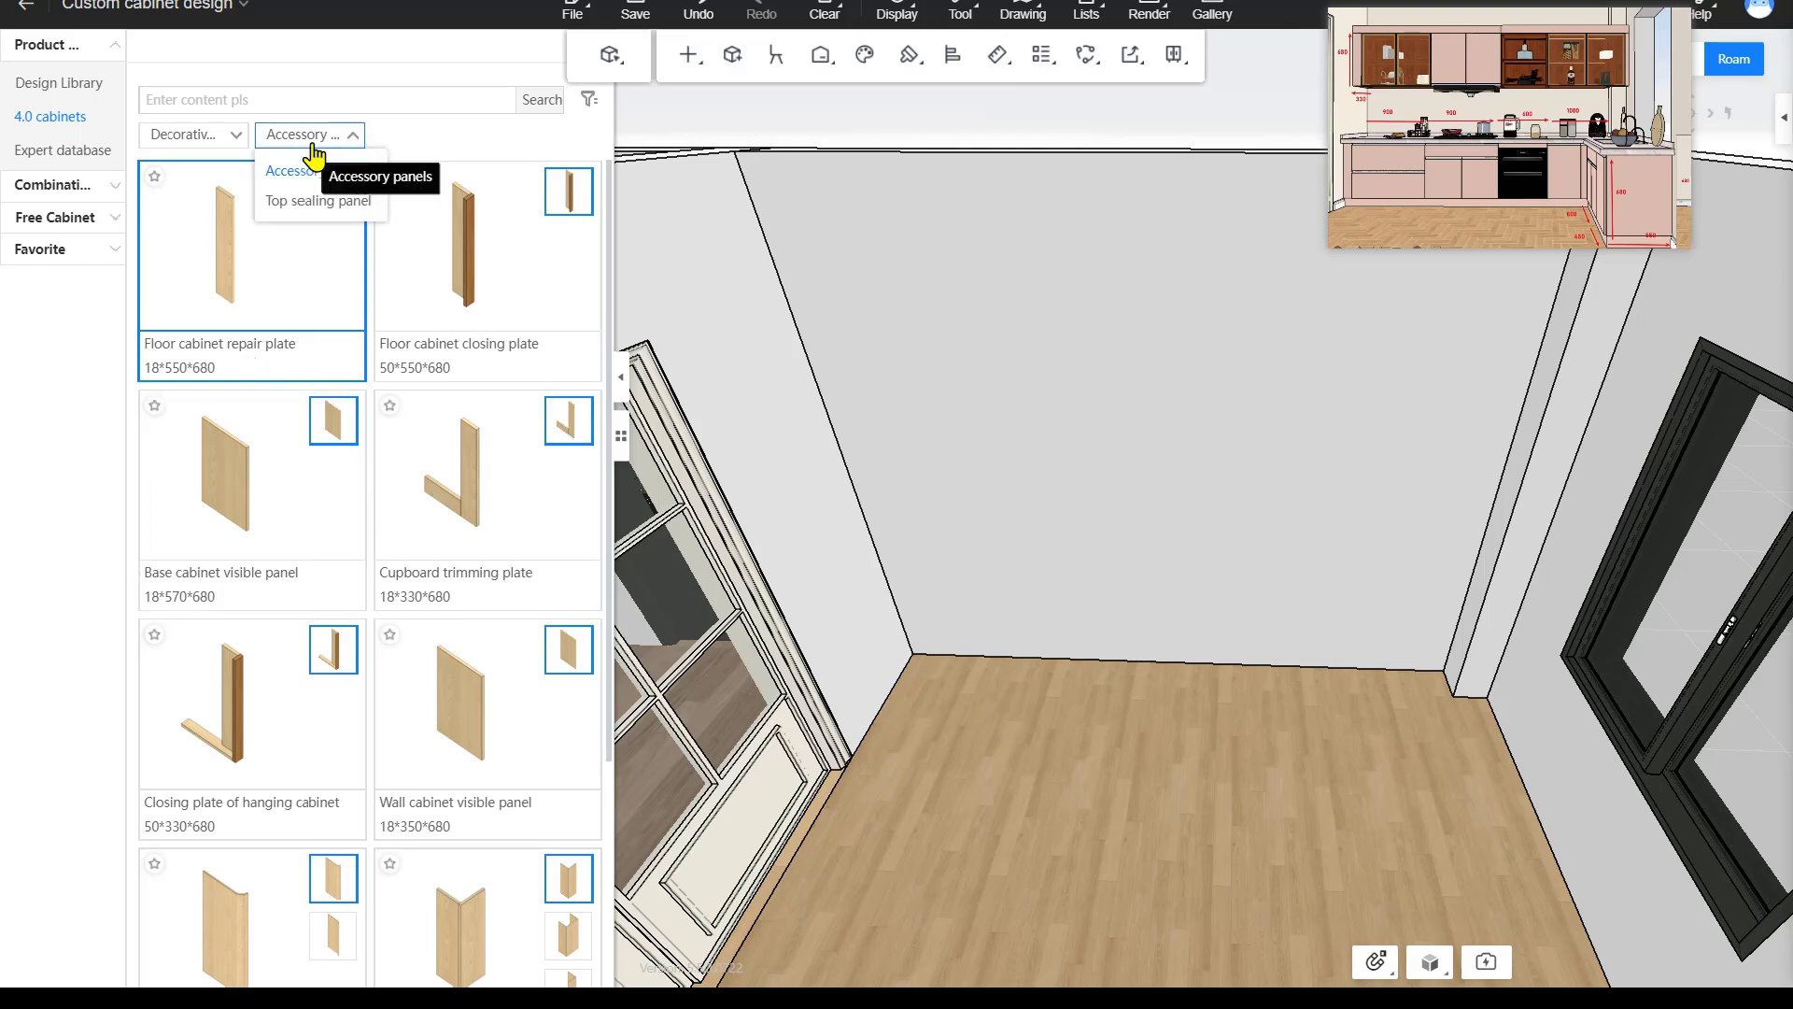
click(299, 202)
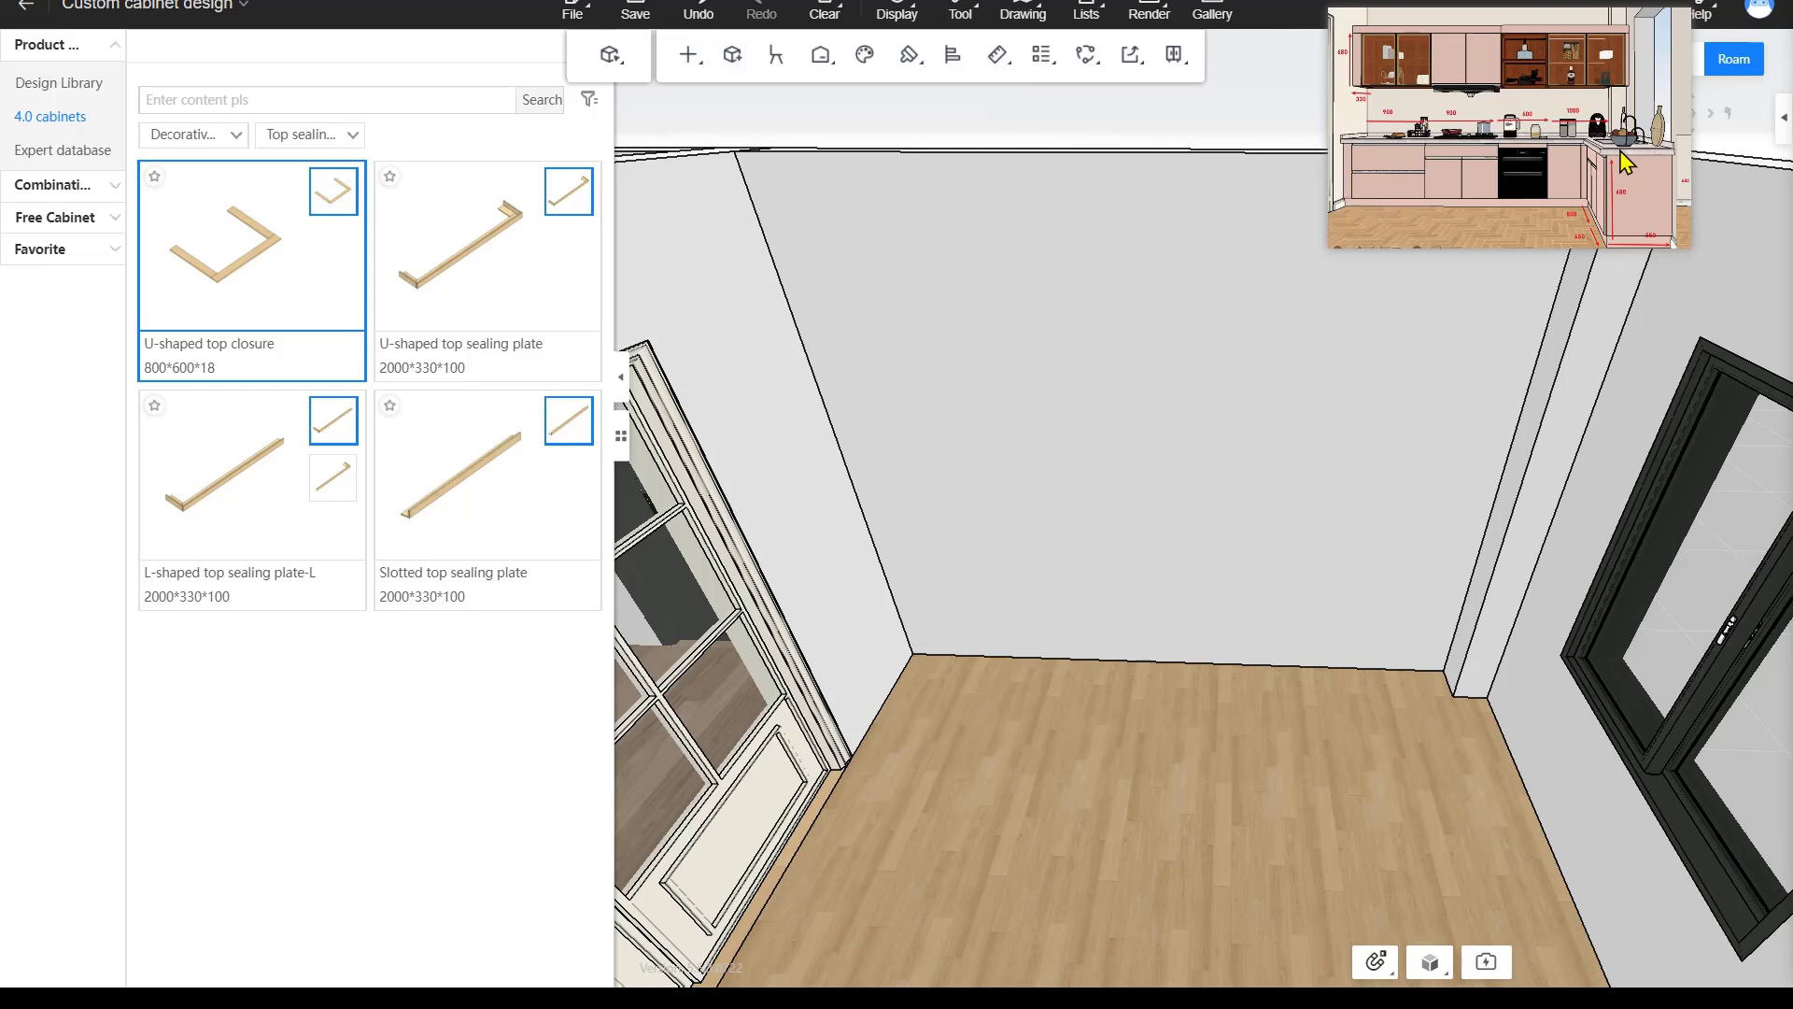
Return to the 4.0 floor cabinets and narrow the library list to one column.
drag(1495, 691, 1286, 602)
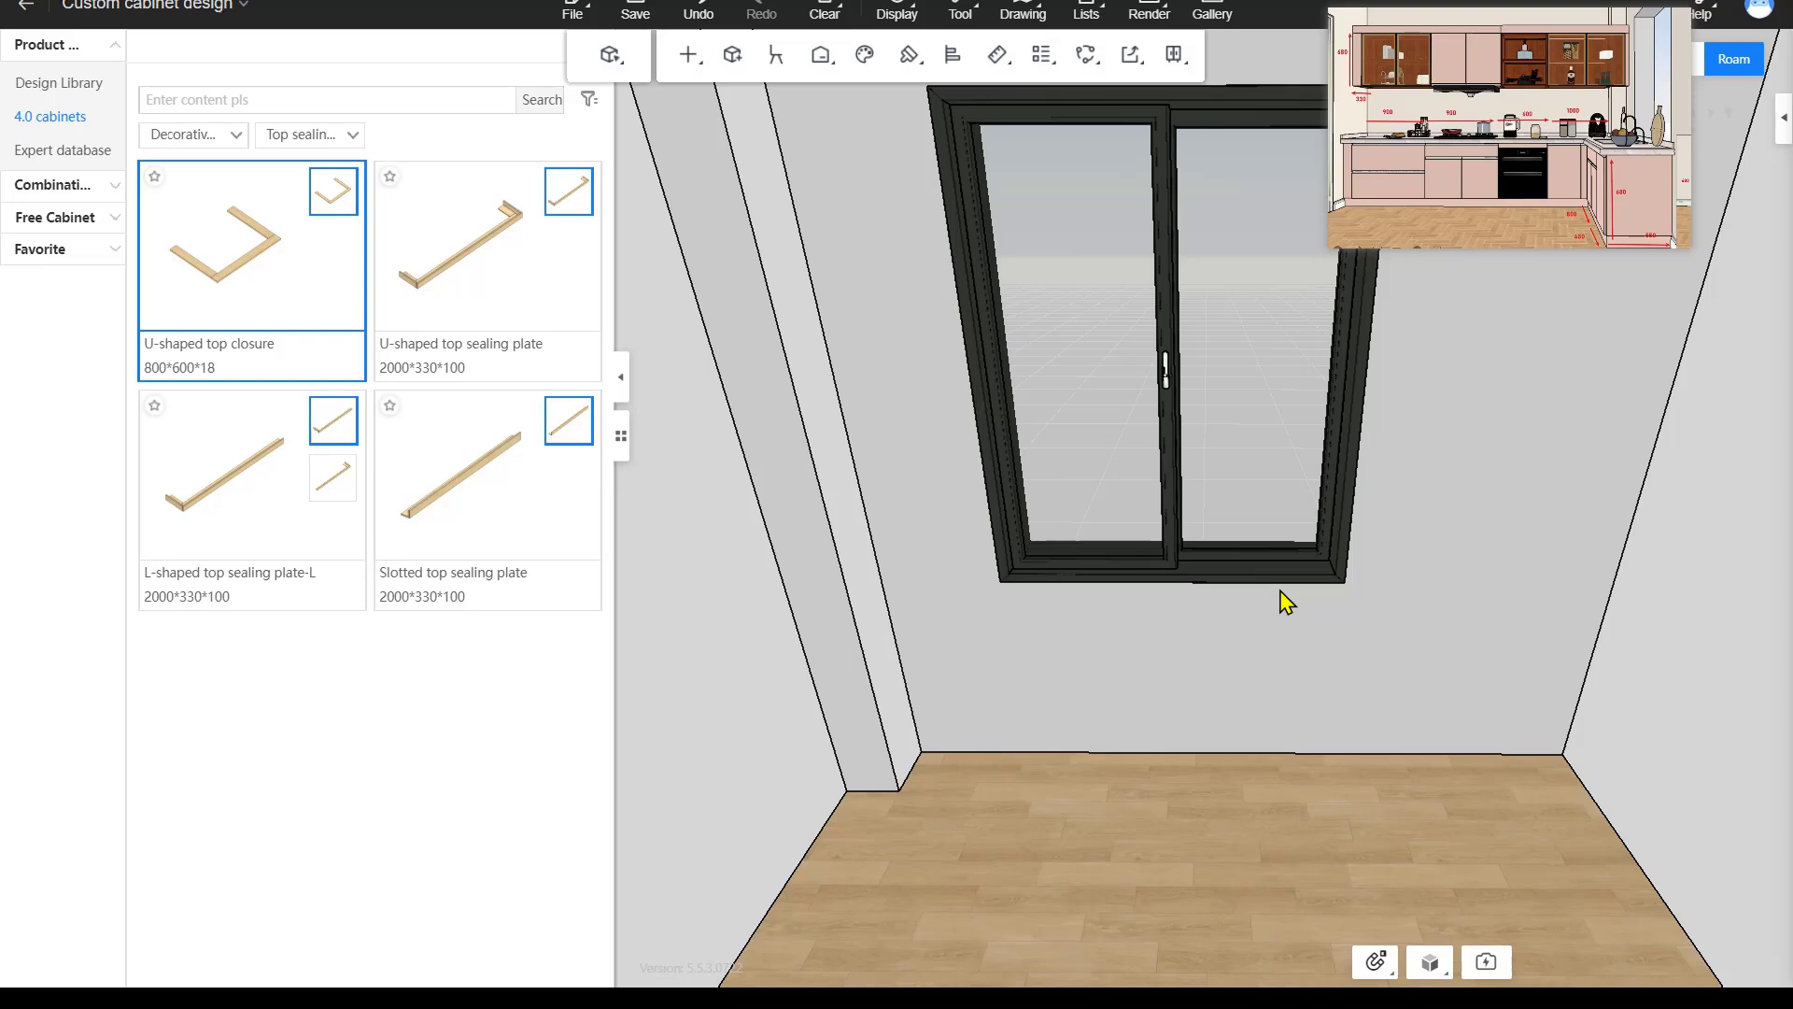
click(69, 119)
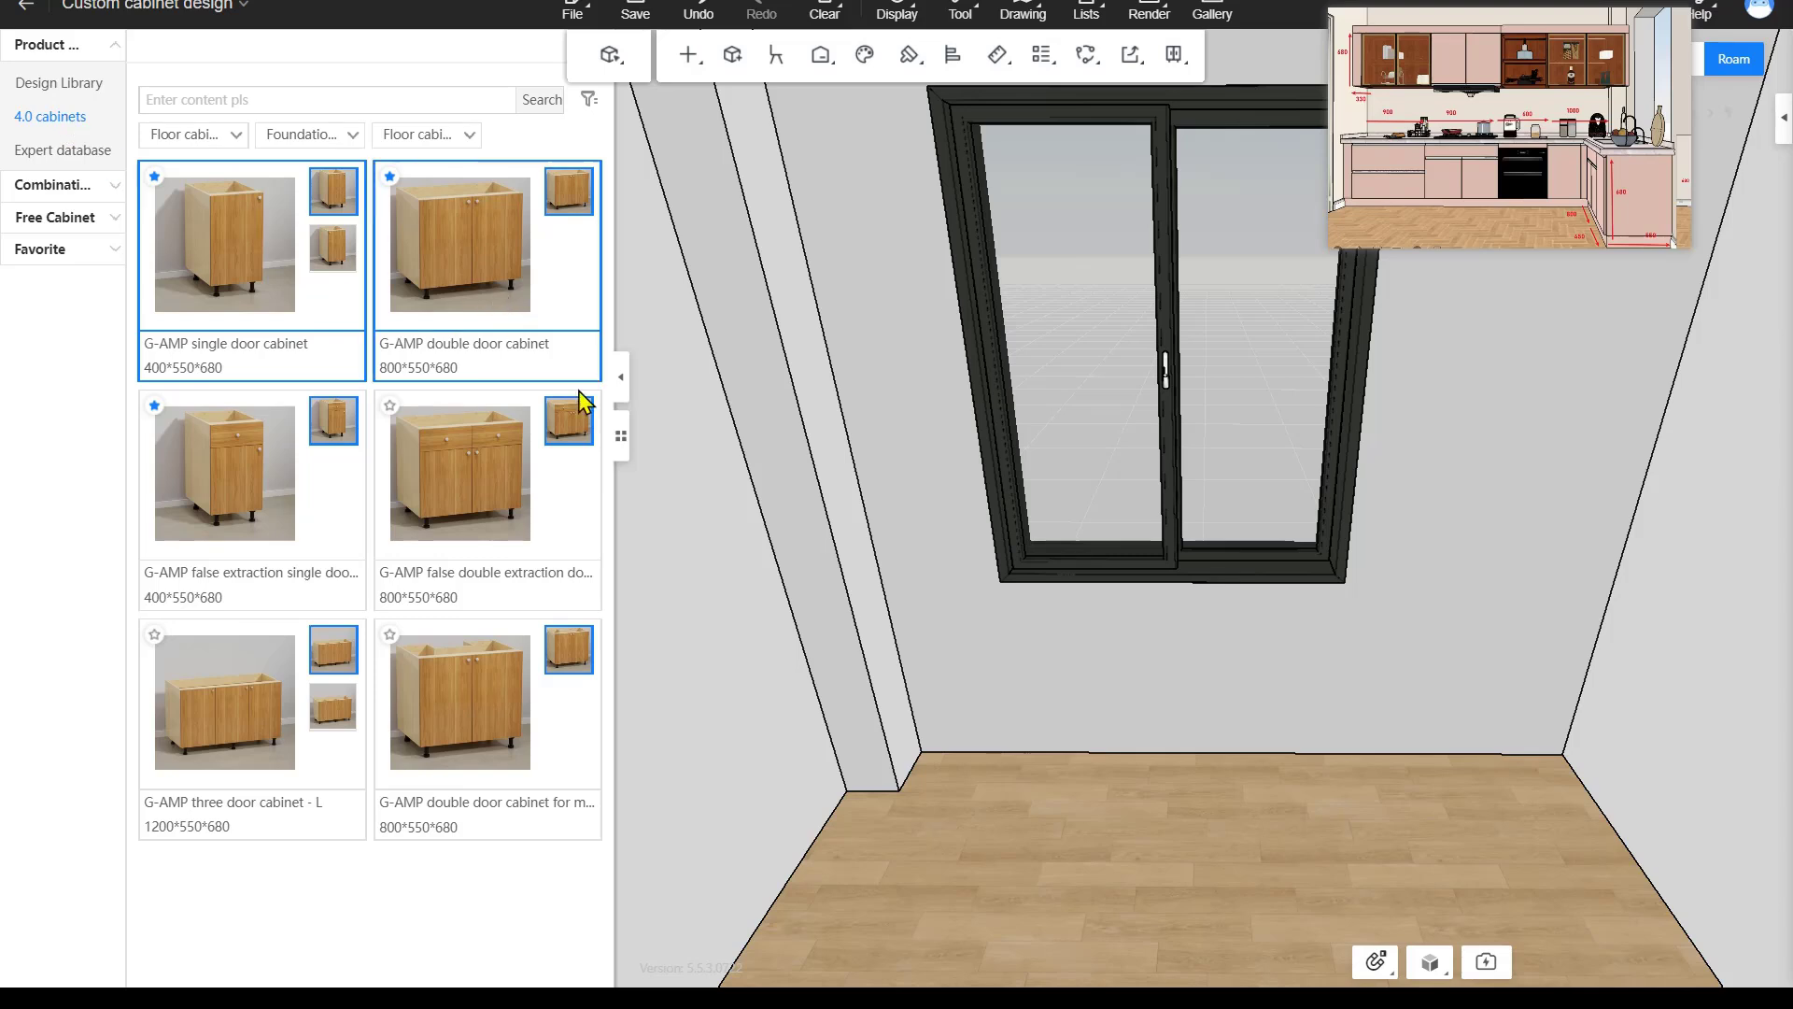
click(624, 449)
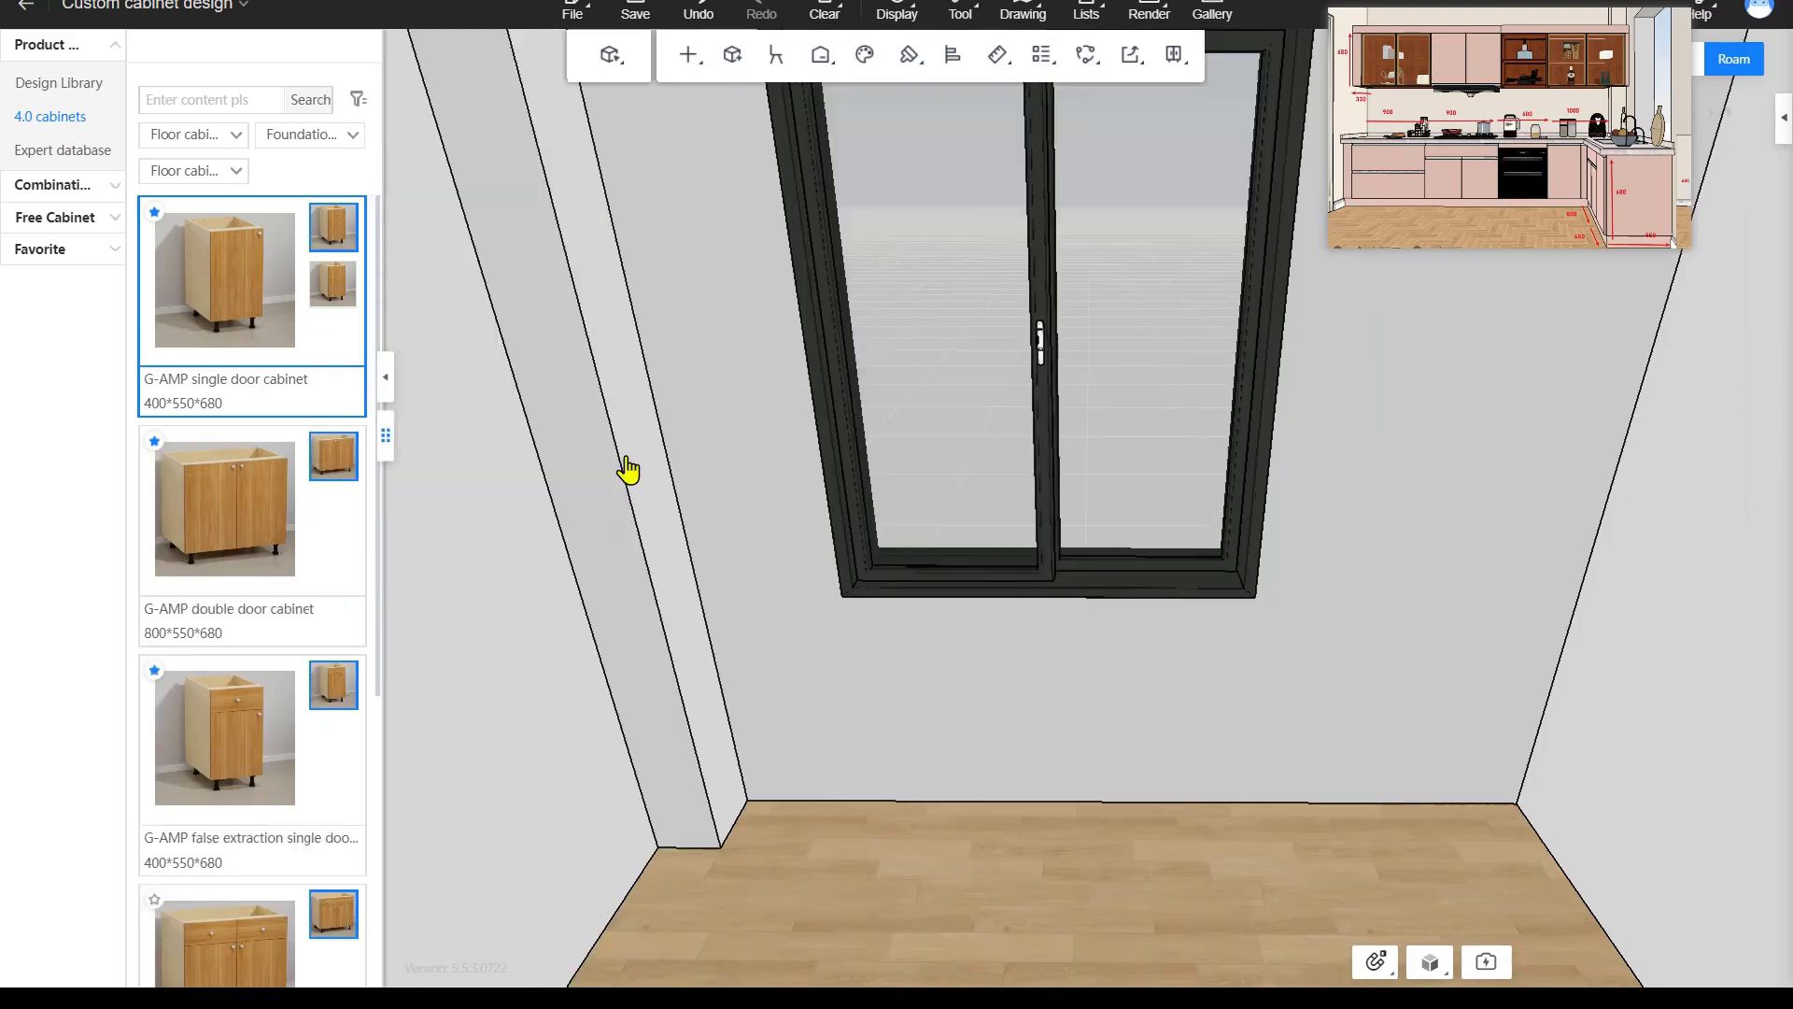
Turn to the blank wall beside the window and show the corner base cabinets in the 4.0 floor cabinet library.
mouse_move(1481, 172)
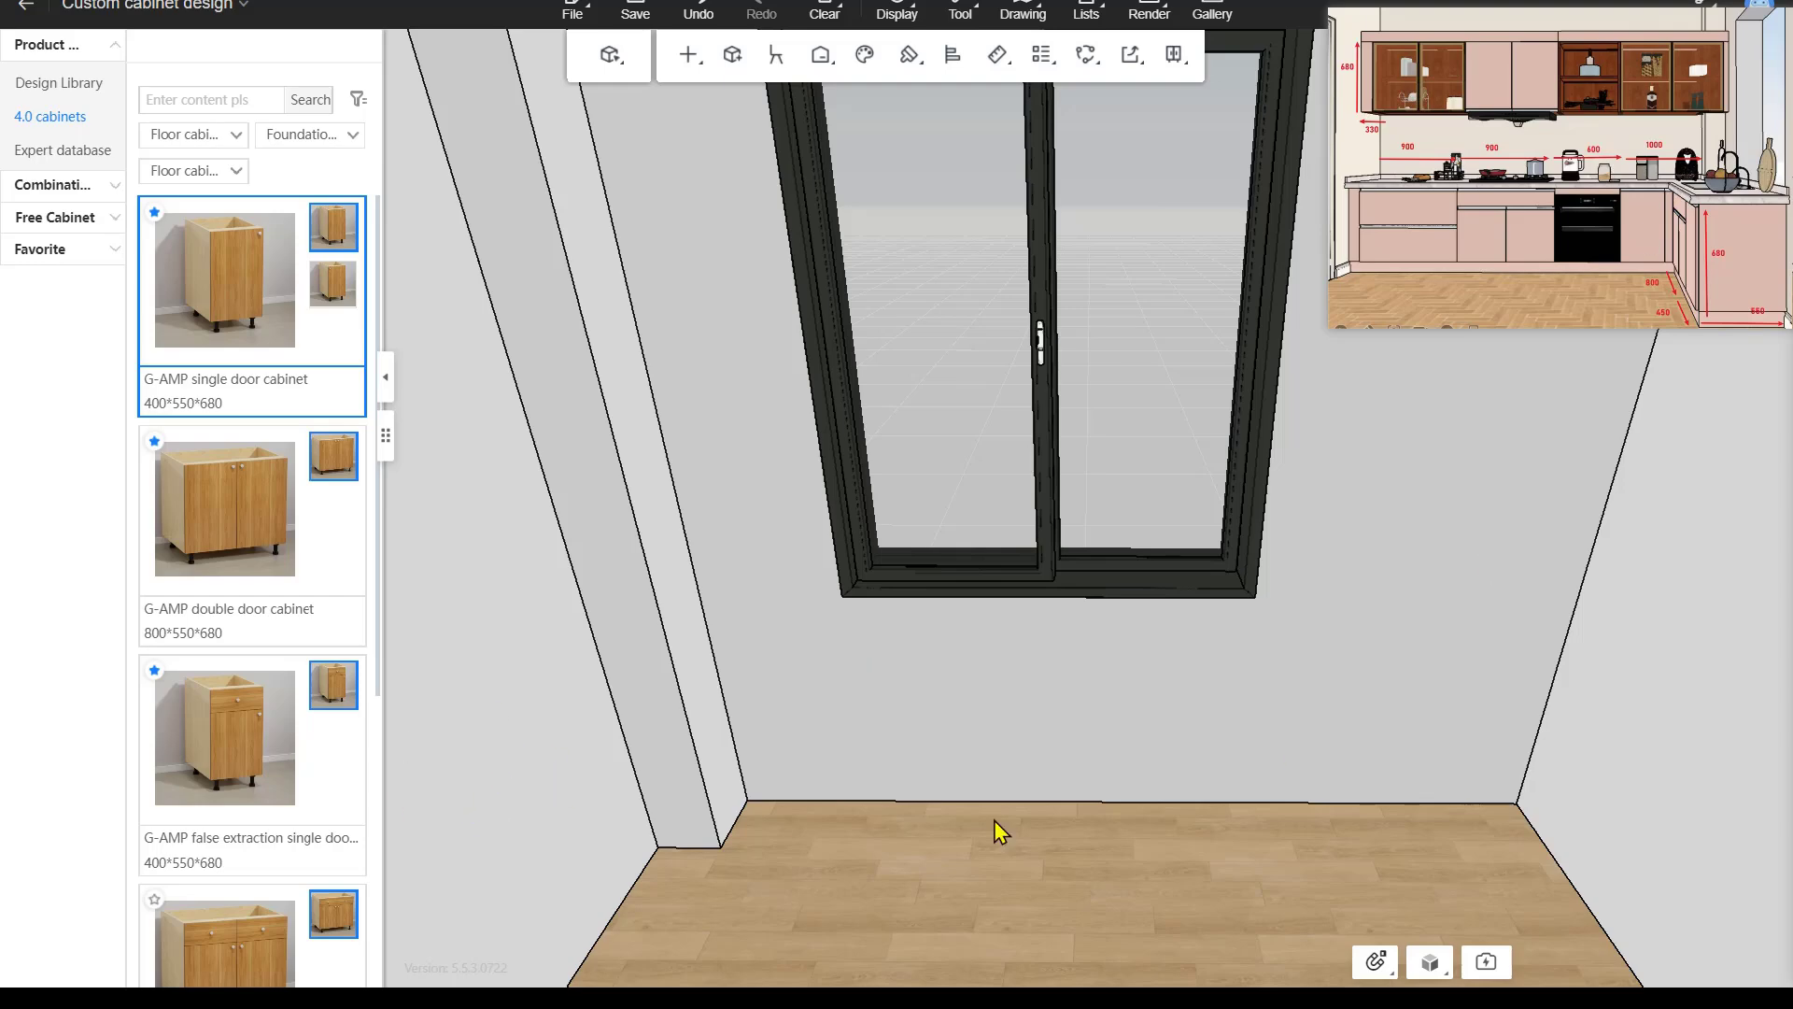
drag(1002, 832, 1004, 888)
scroll(1108, 846, down, 3)
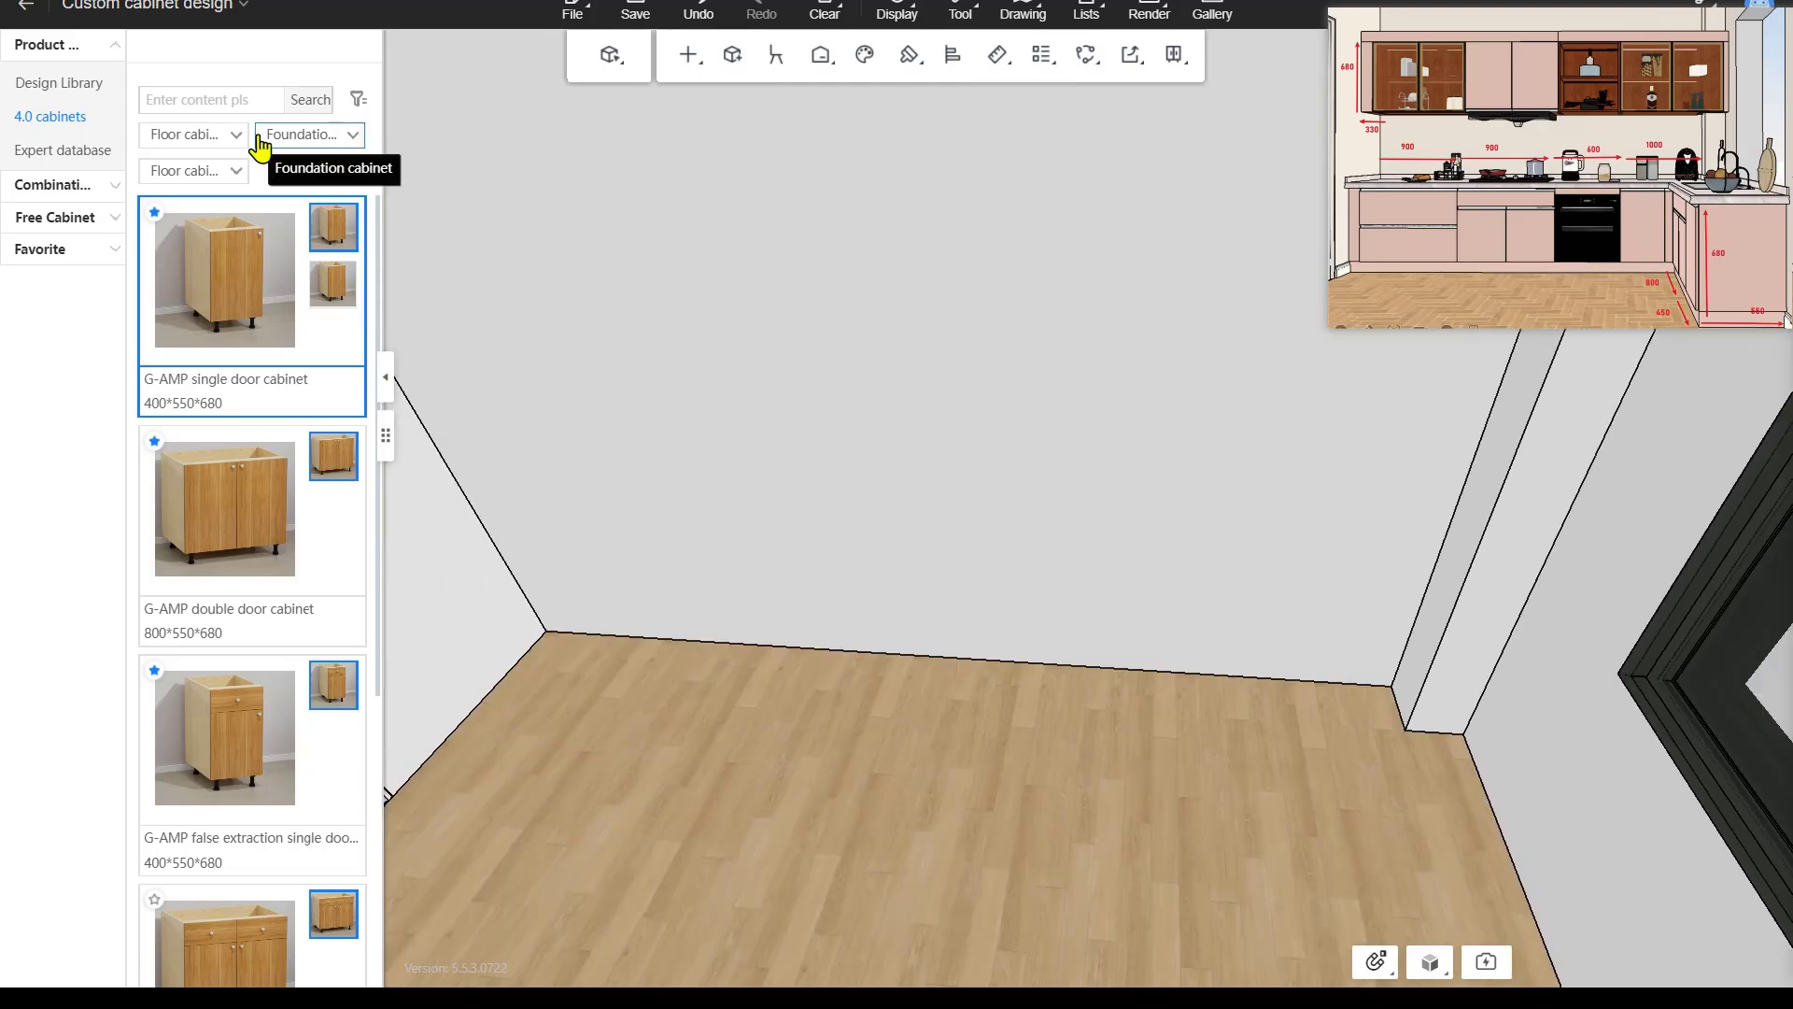
click(238, 140)
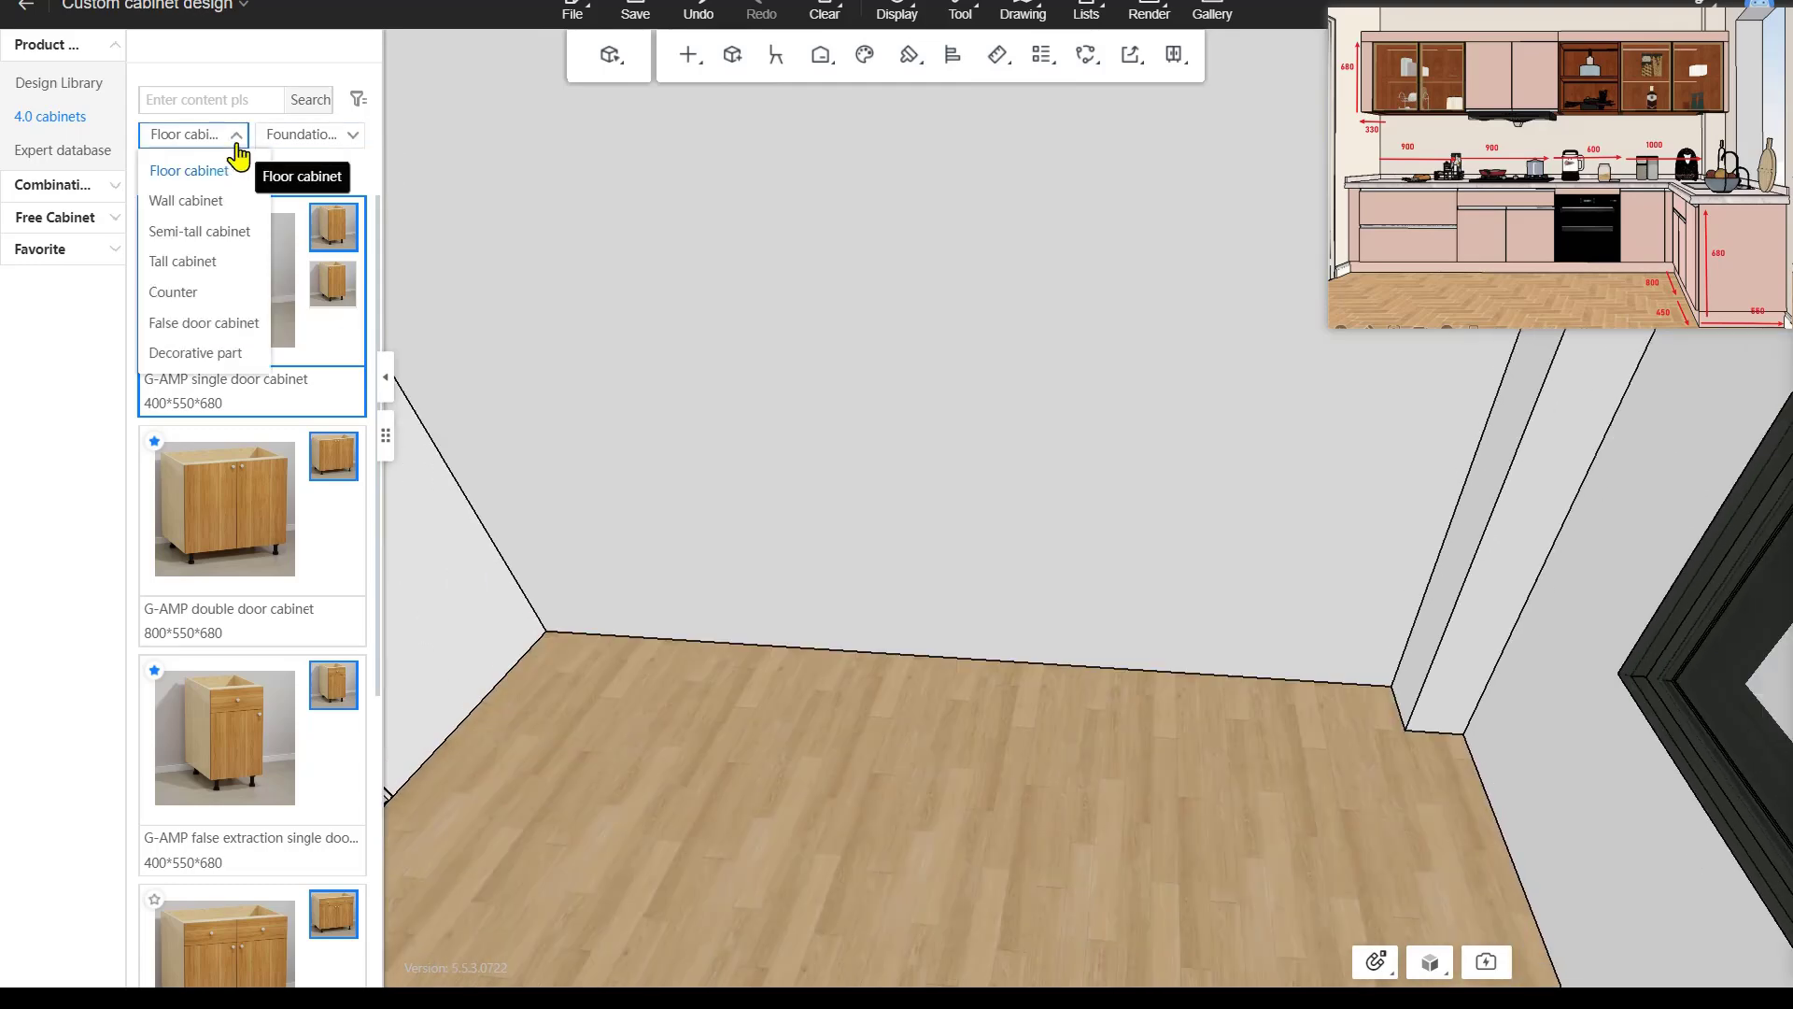
click(235, 170)
click(234, 171)
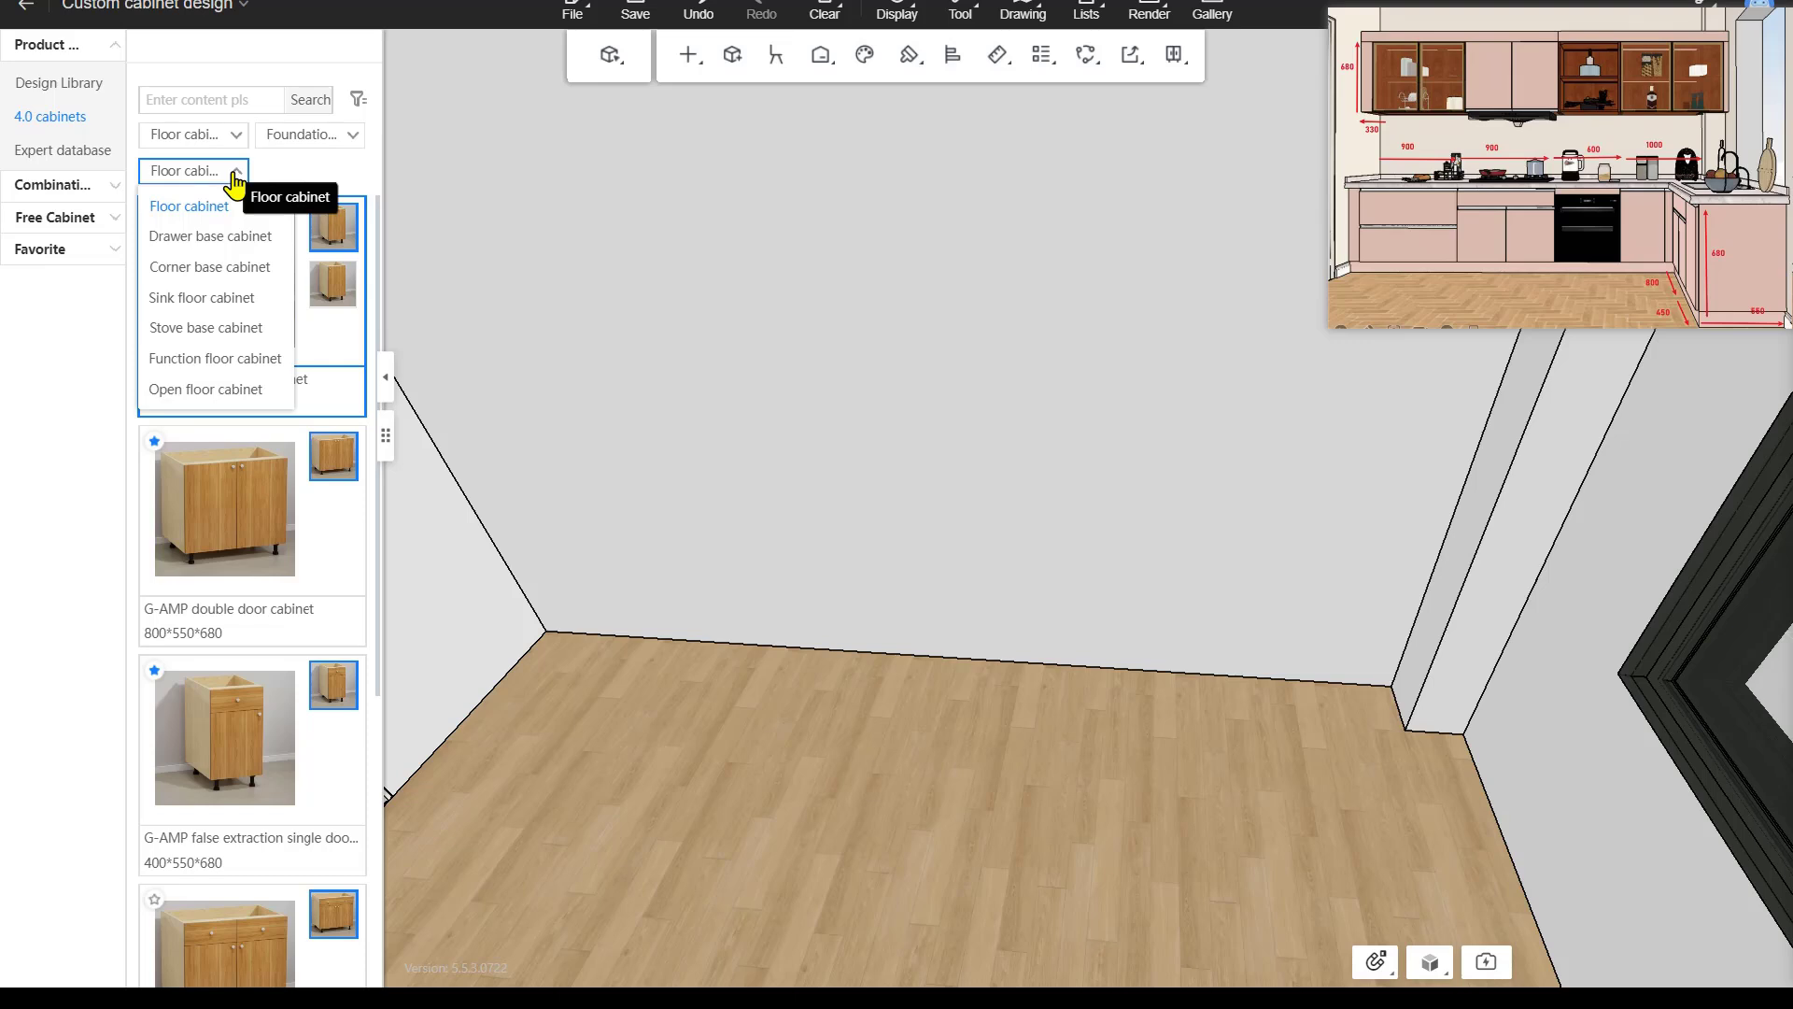
click(224, 269)
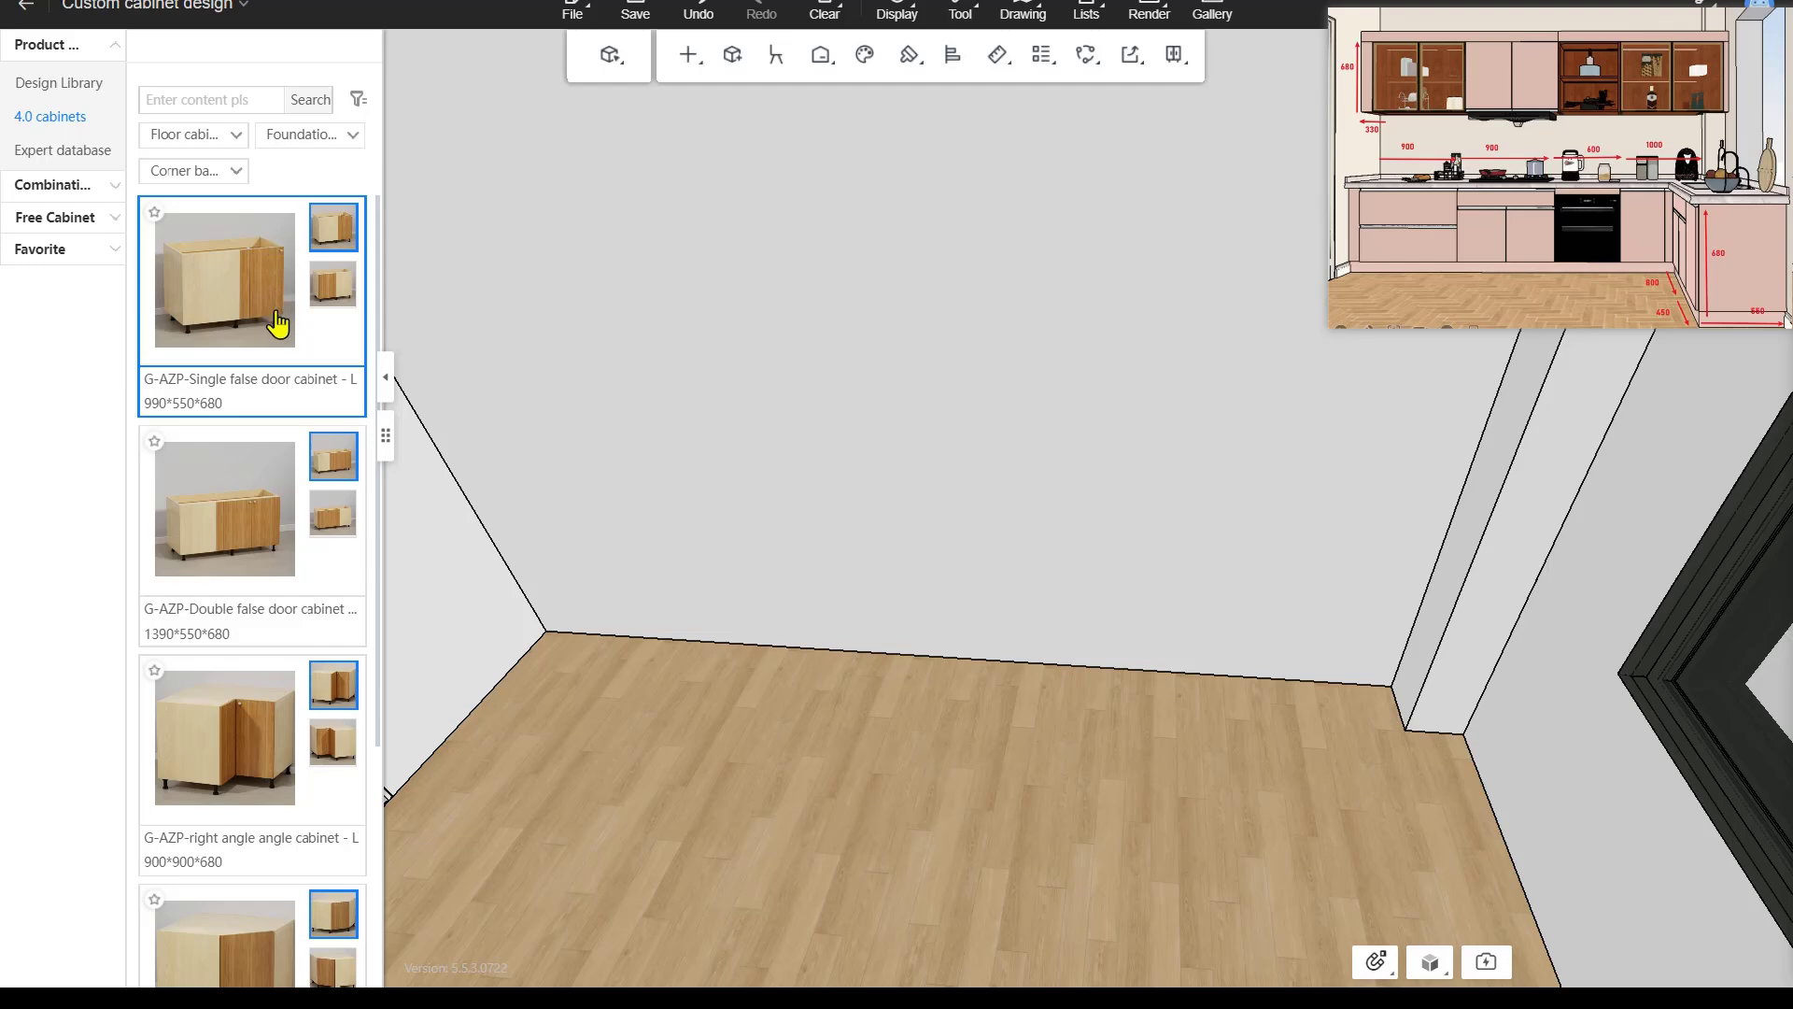
Place the G-AZP-Single false door cabinet - R on the ground against the blank wall and select it.
click(335, 282)
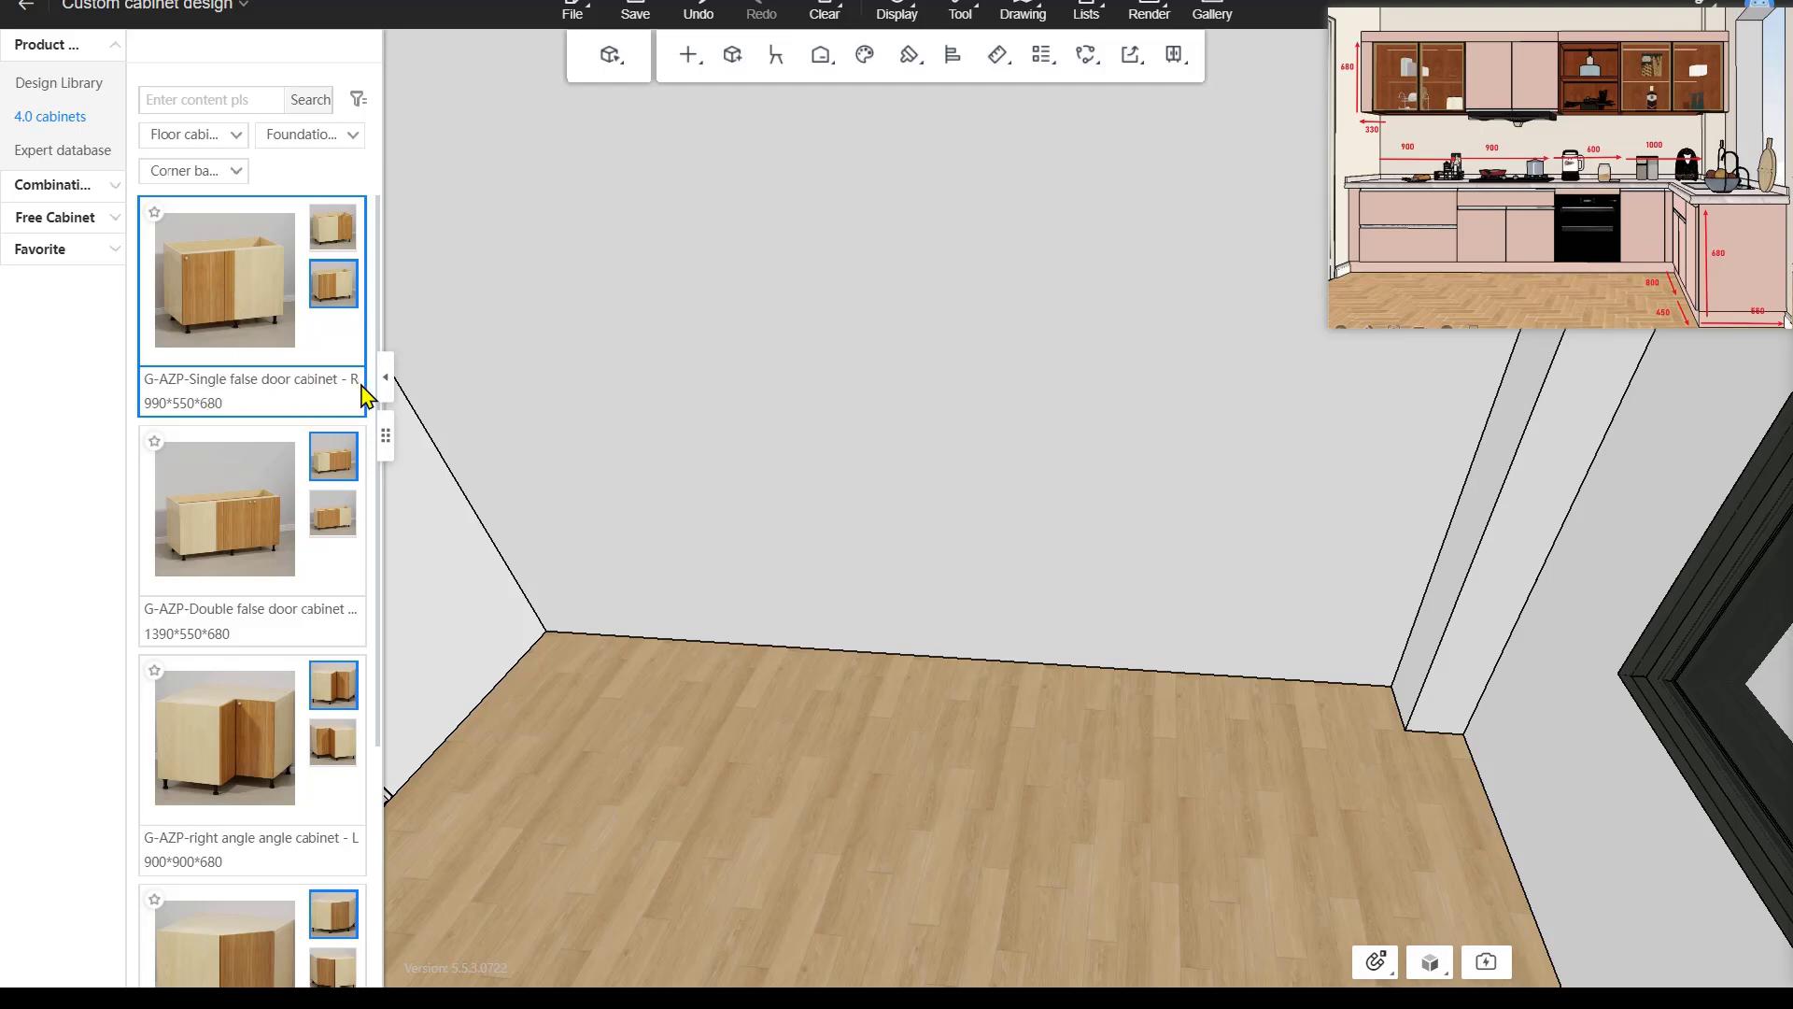
mouse_move(336, 285)
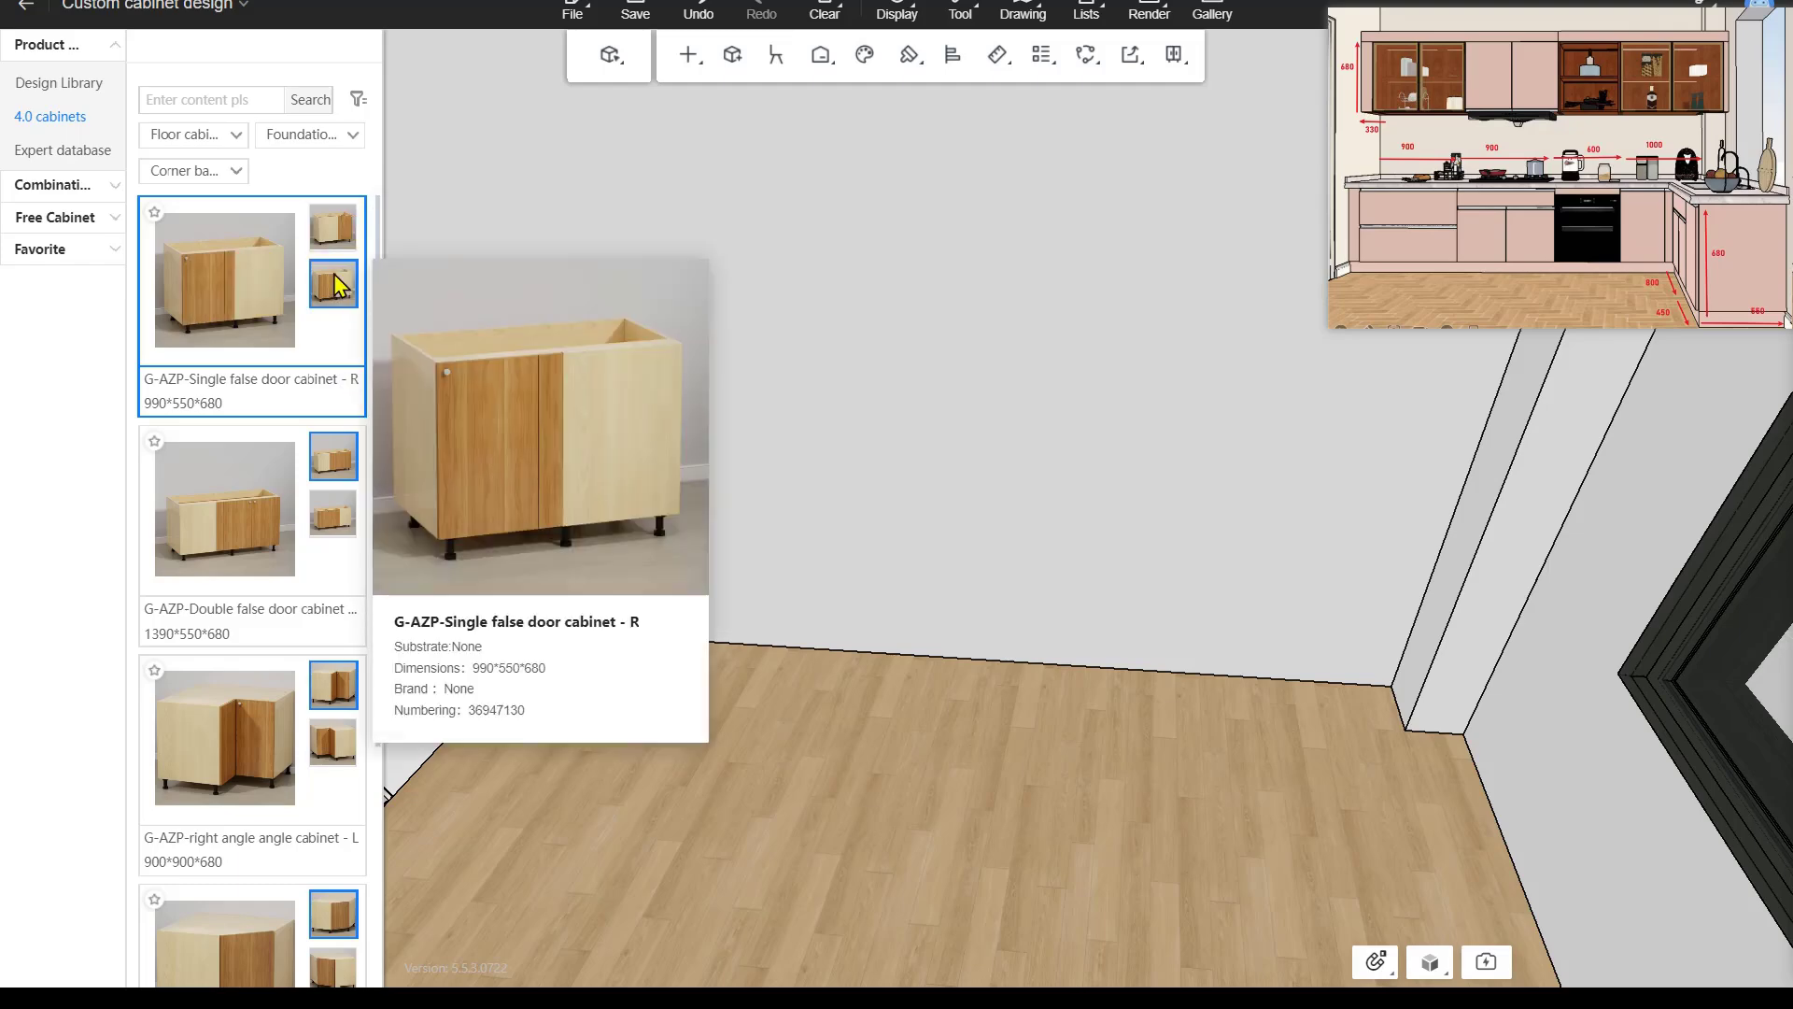
mouse_move(342, 245)
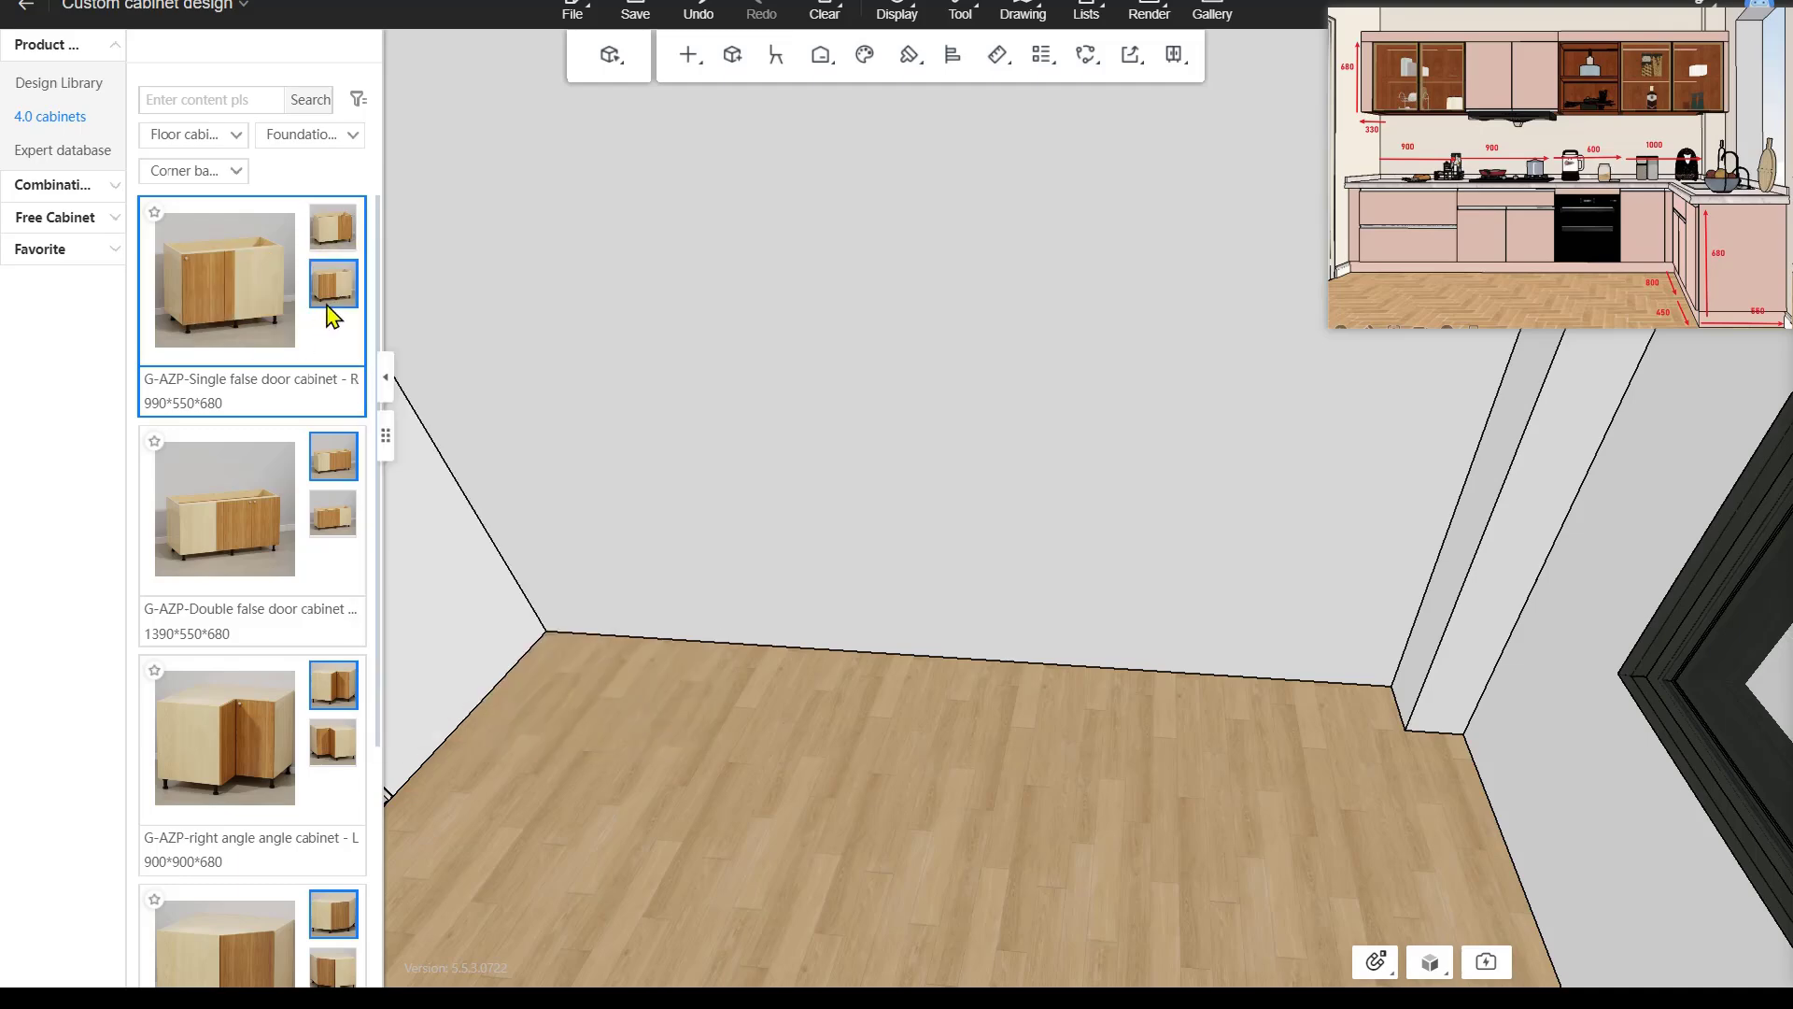
click(238, 315)
click(1126, 452)
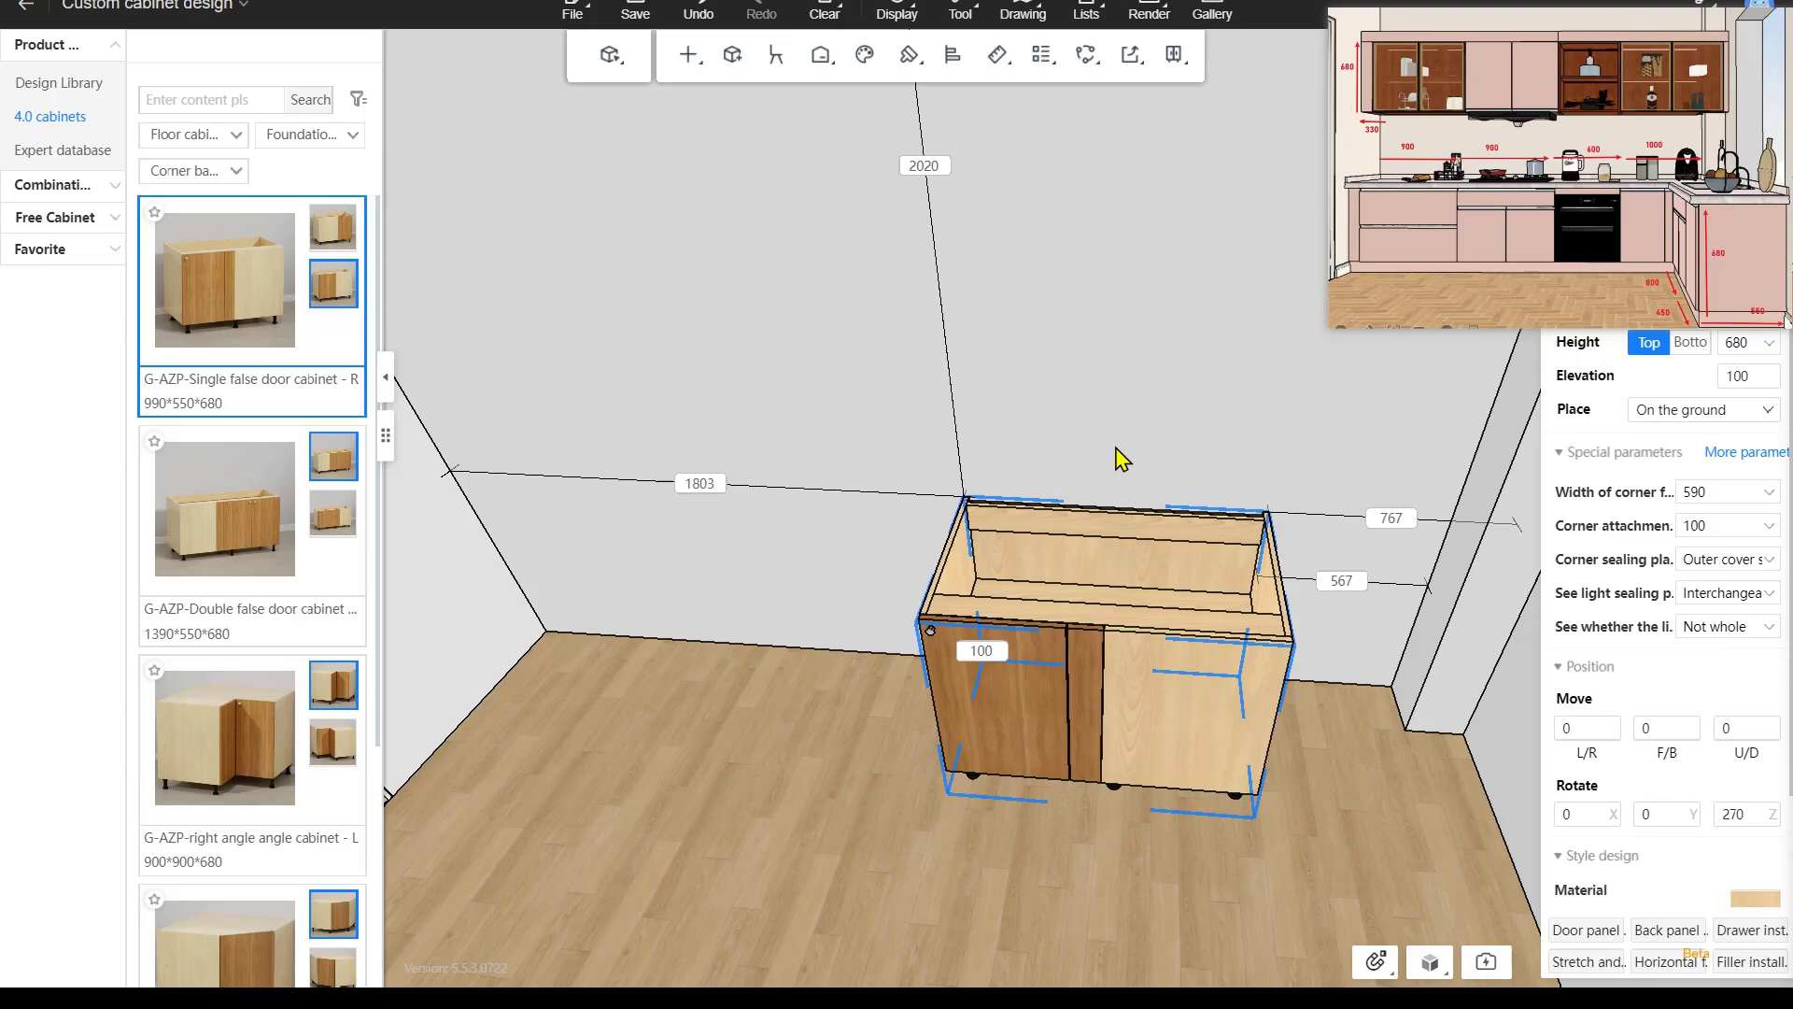
click(1116, 449)
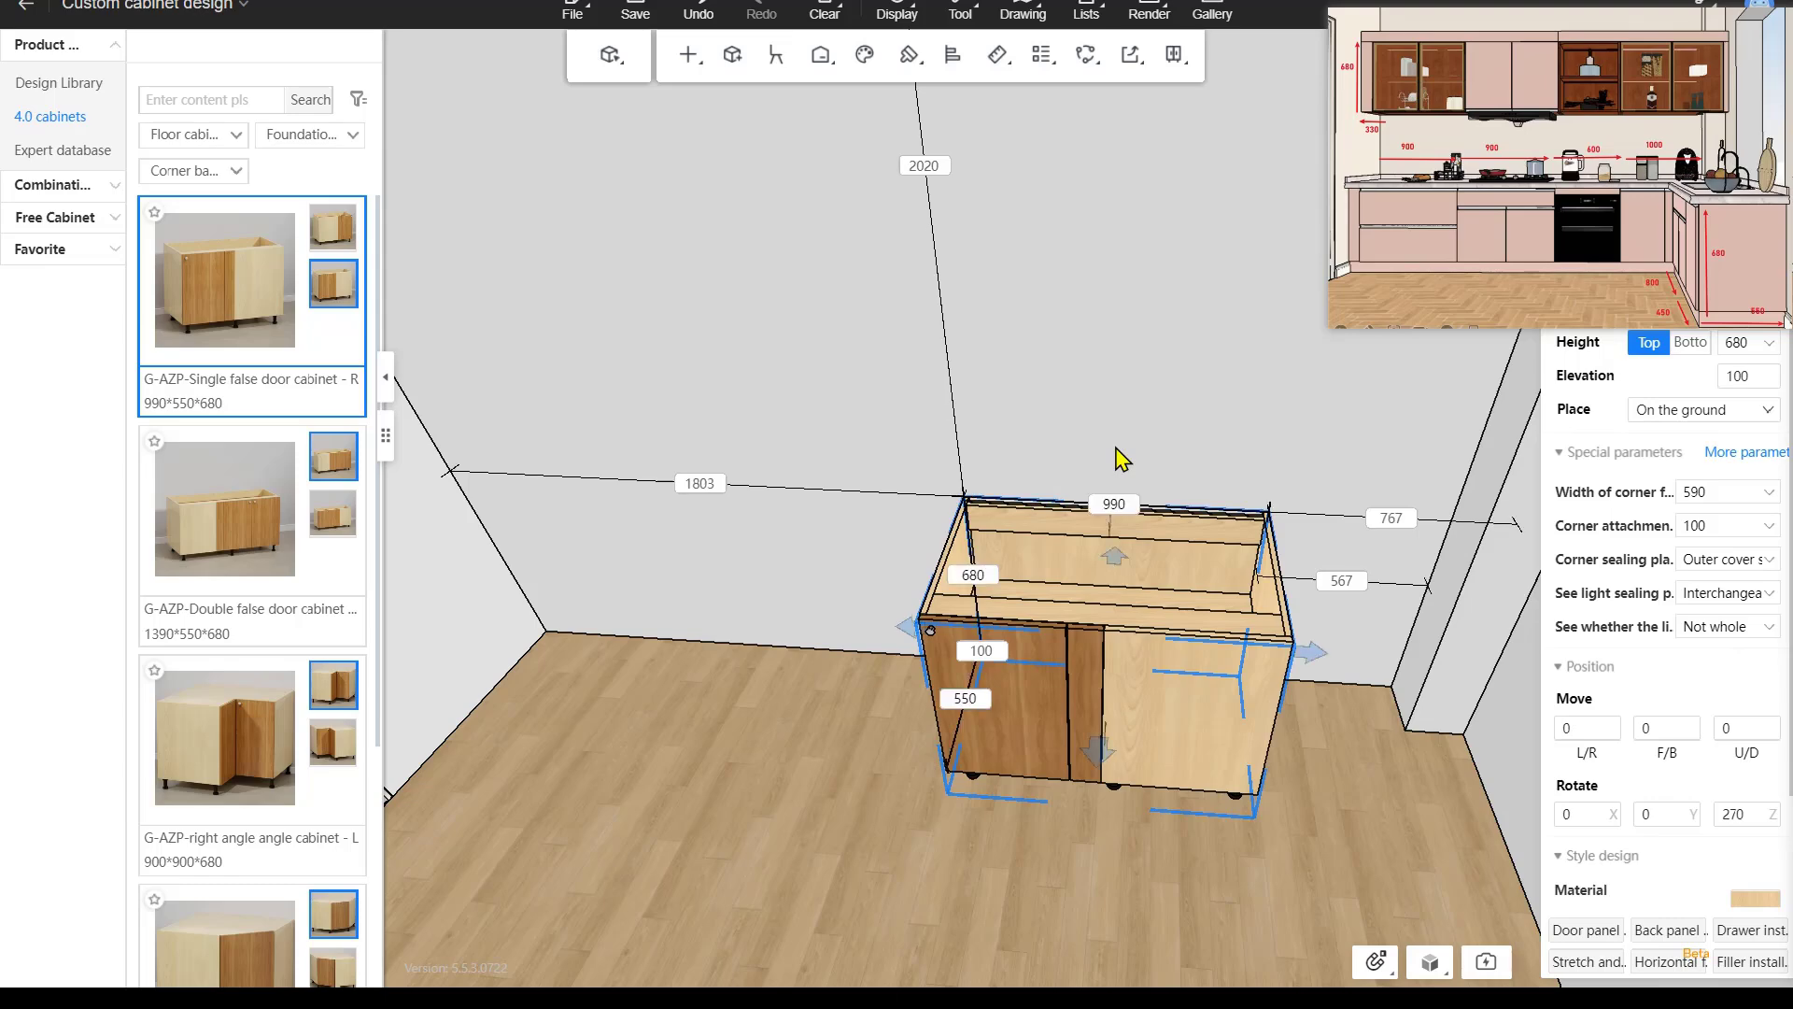
Mark the cabinet's distances to the side wall, the column and the ceiling with red arrows on a screen capture.
right_drag(1099, 444, 1301, 652)
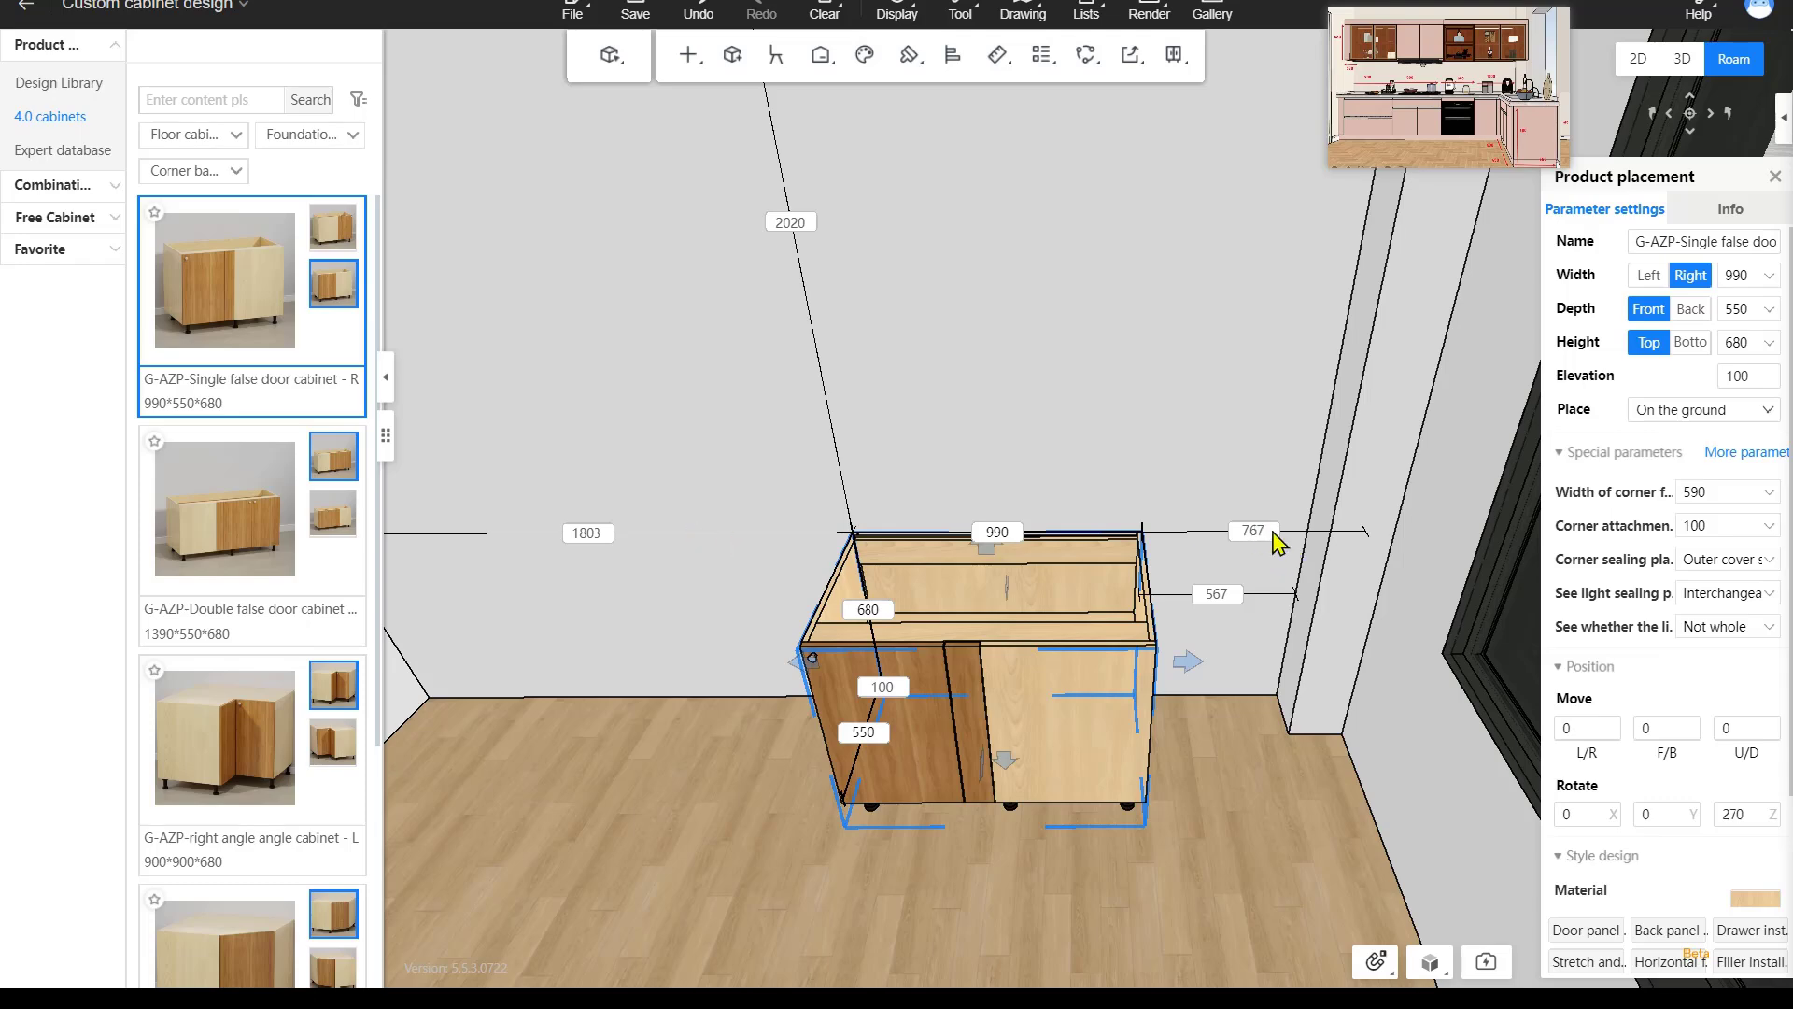
right_drag(1252, 464, 1251, 465)
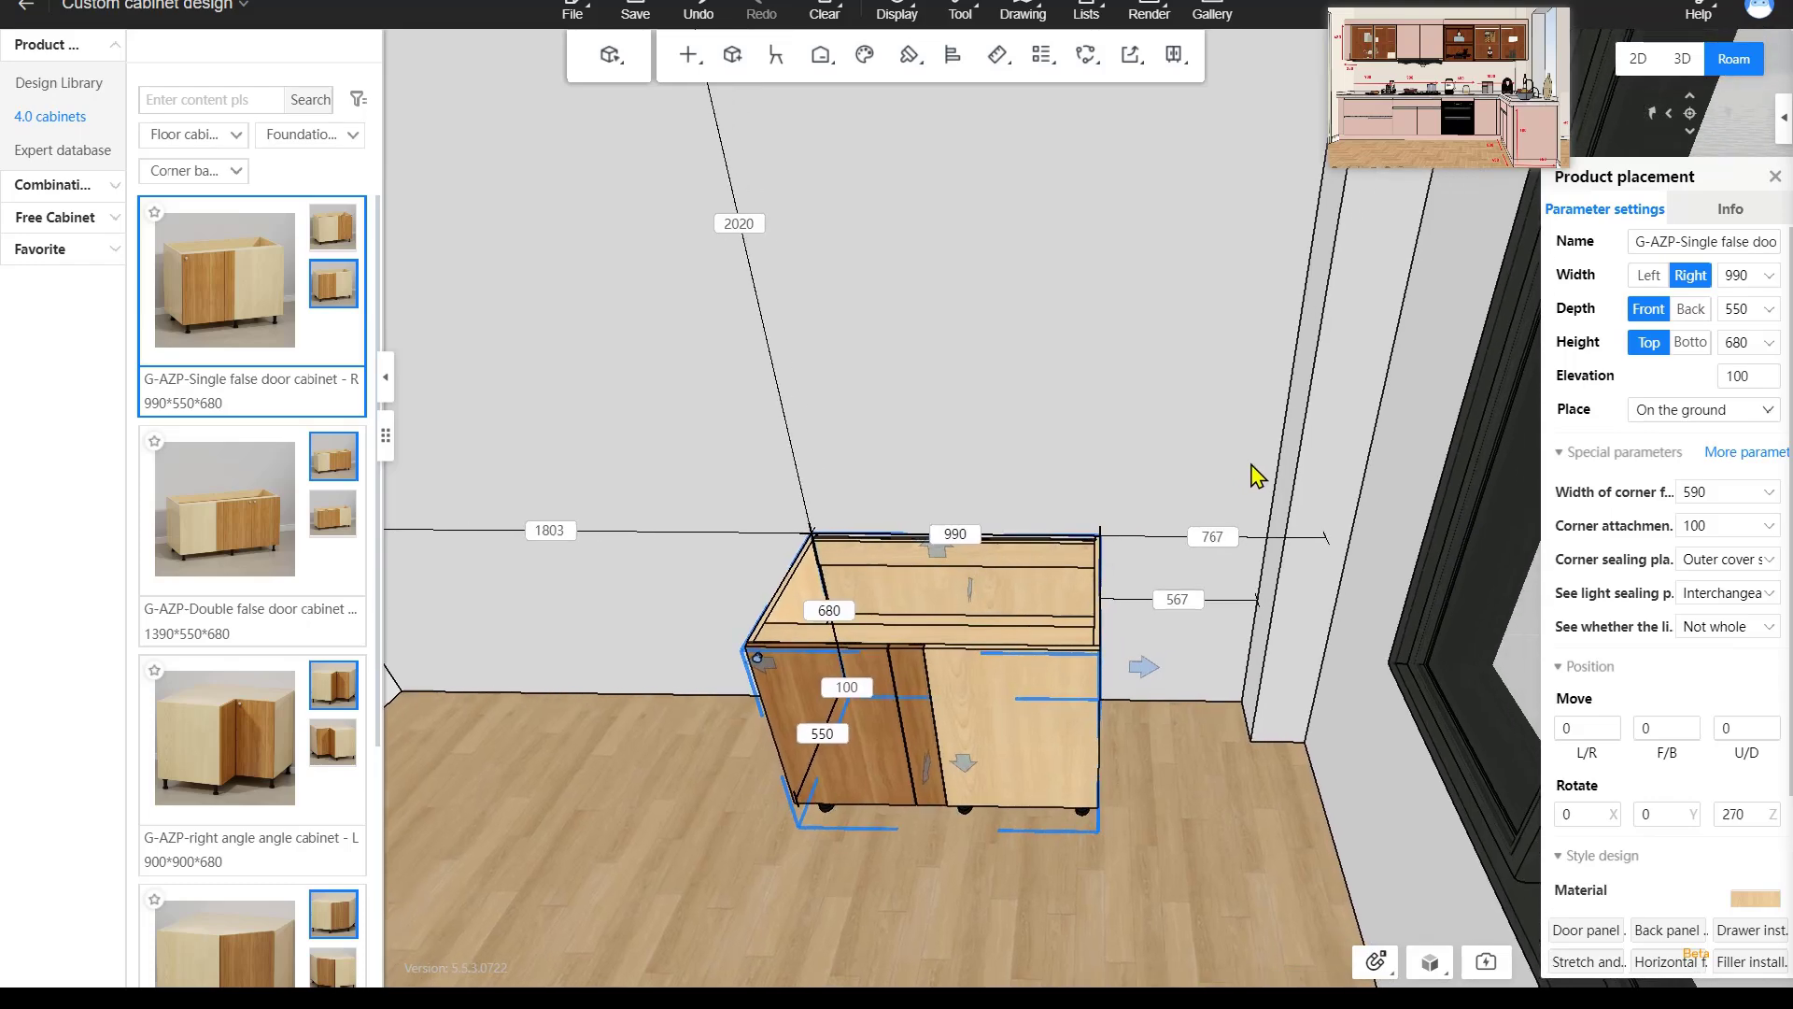
key(F1)
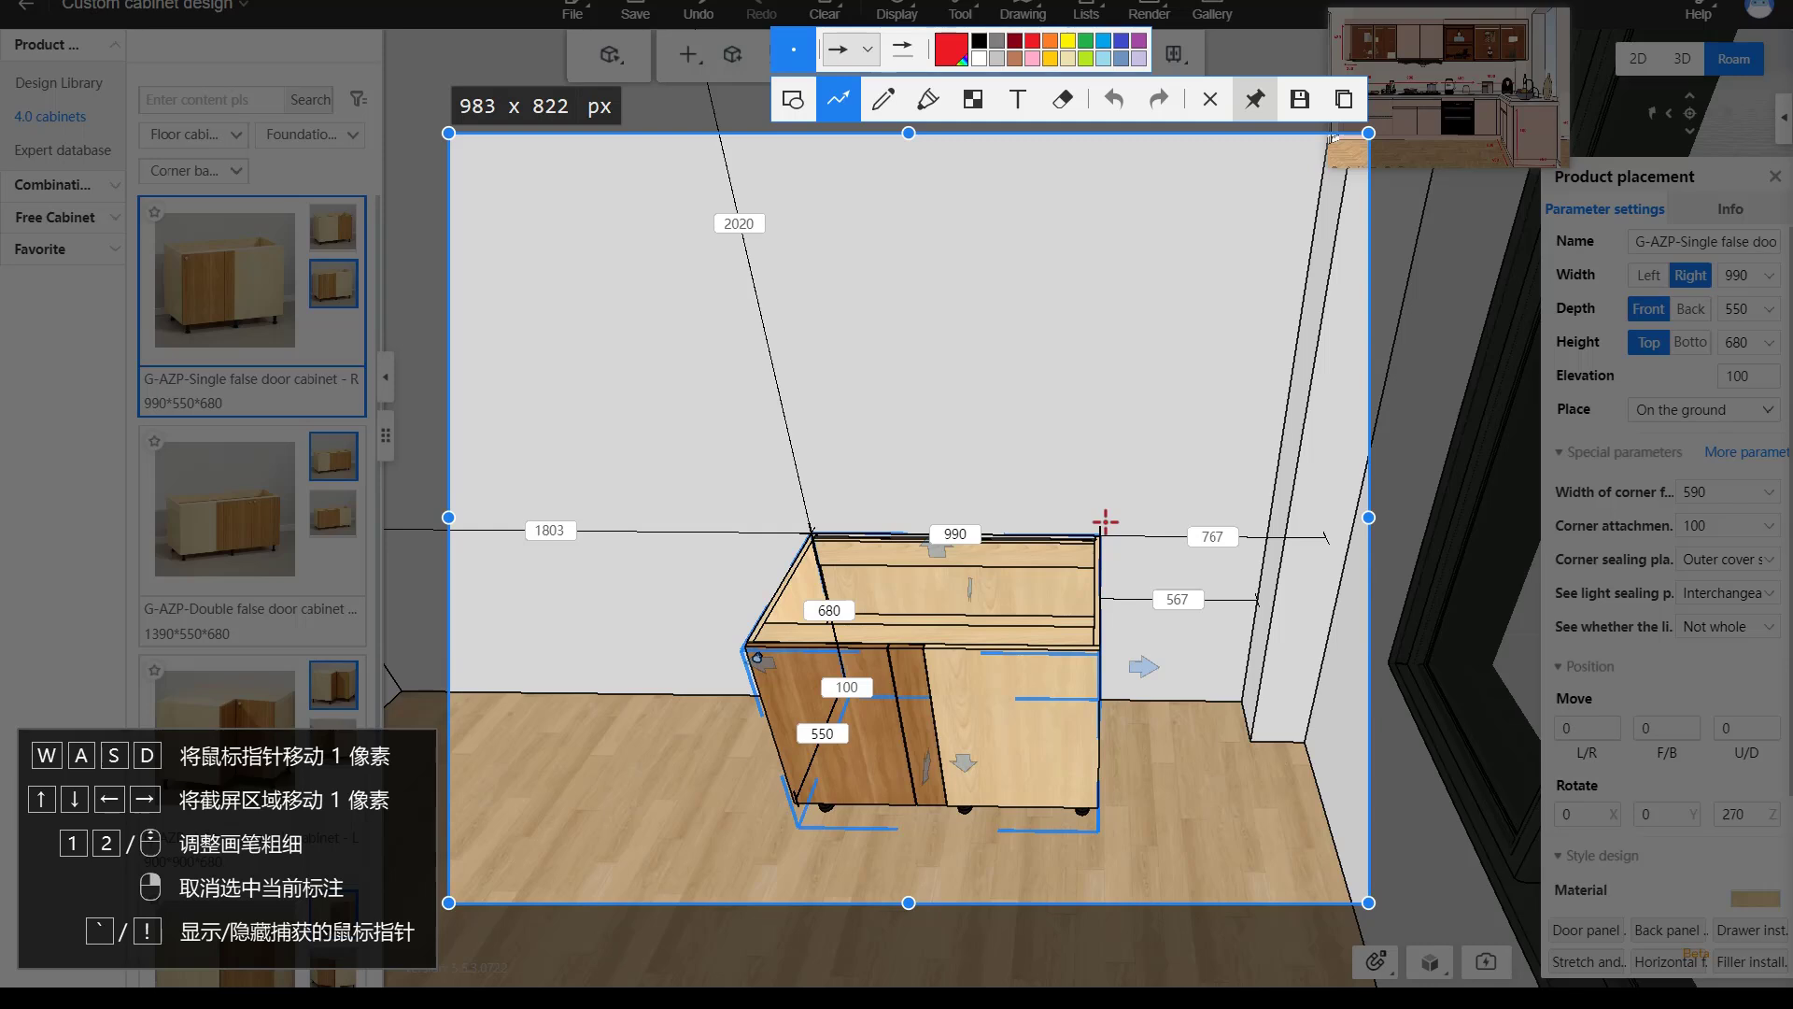
drag(1105, 523, 1328, 522)
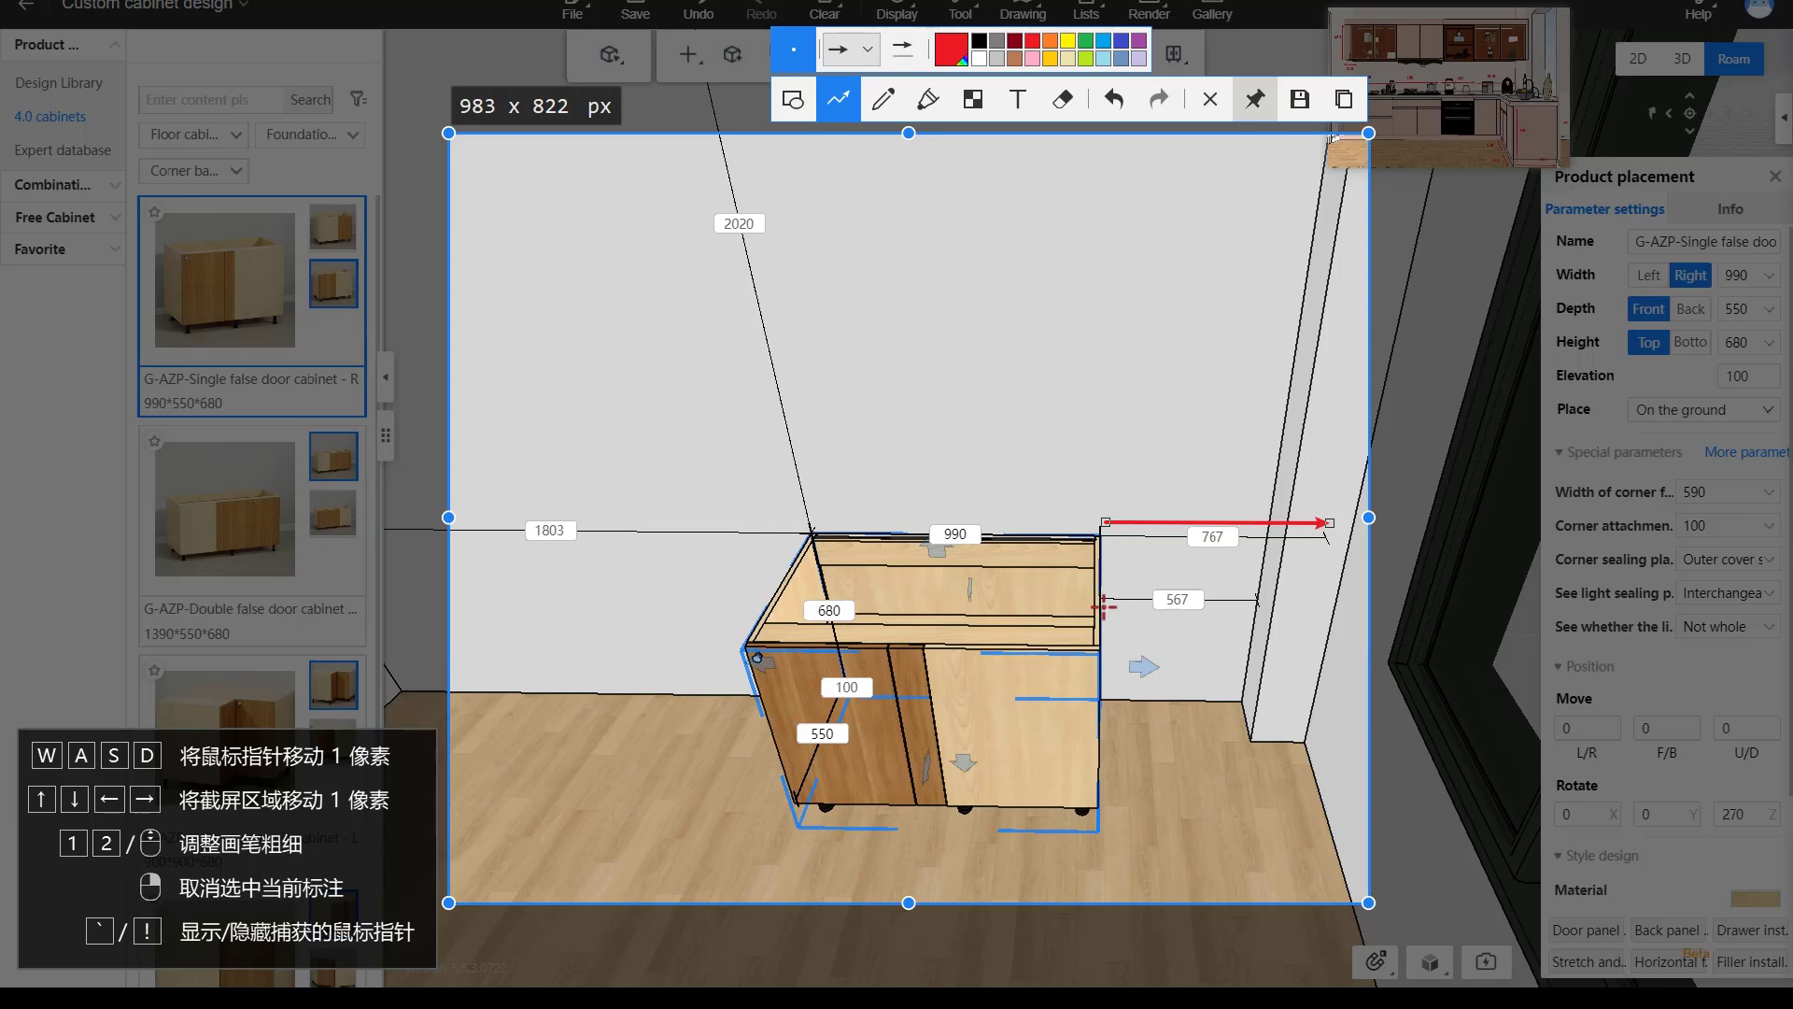
drag(1104, 607, 1254, 613)
drag(818, 523, 727, 26)
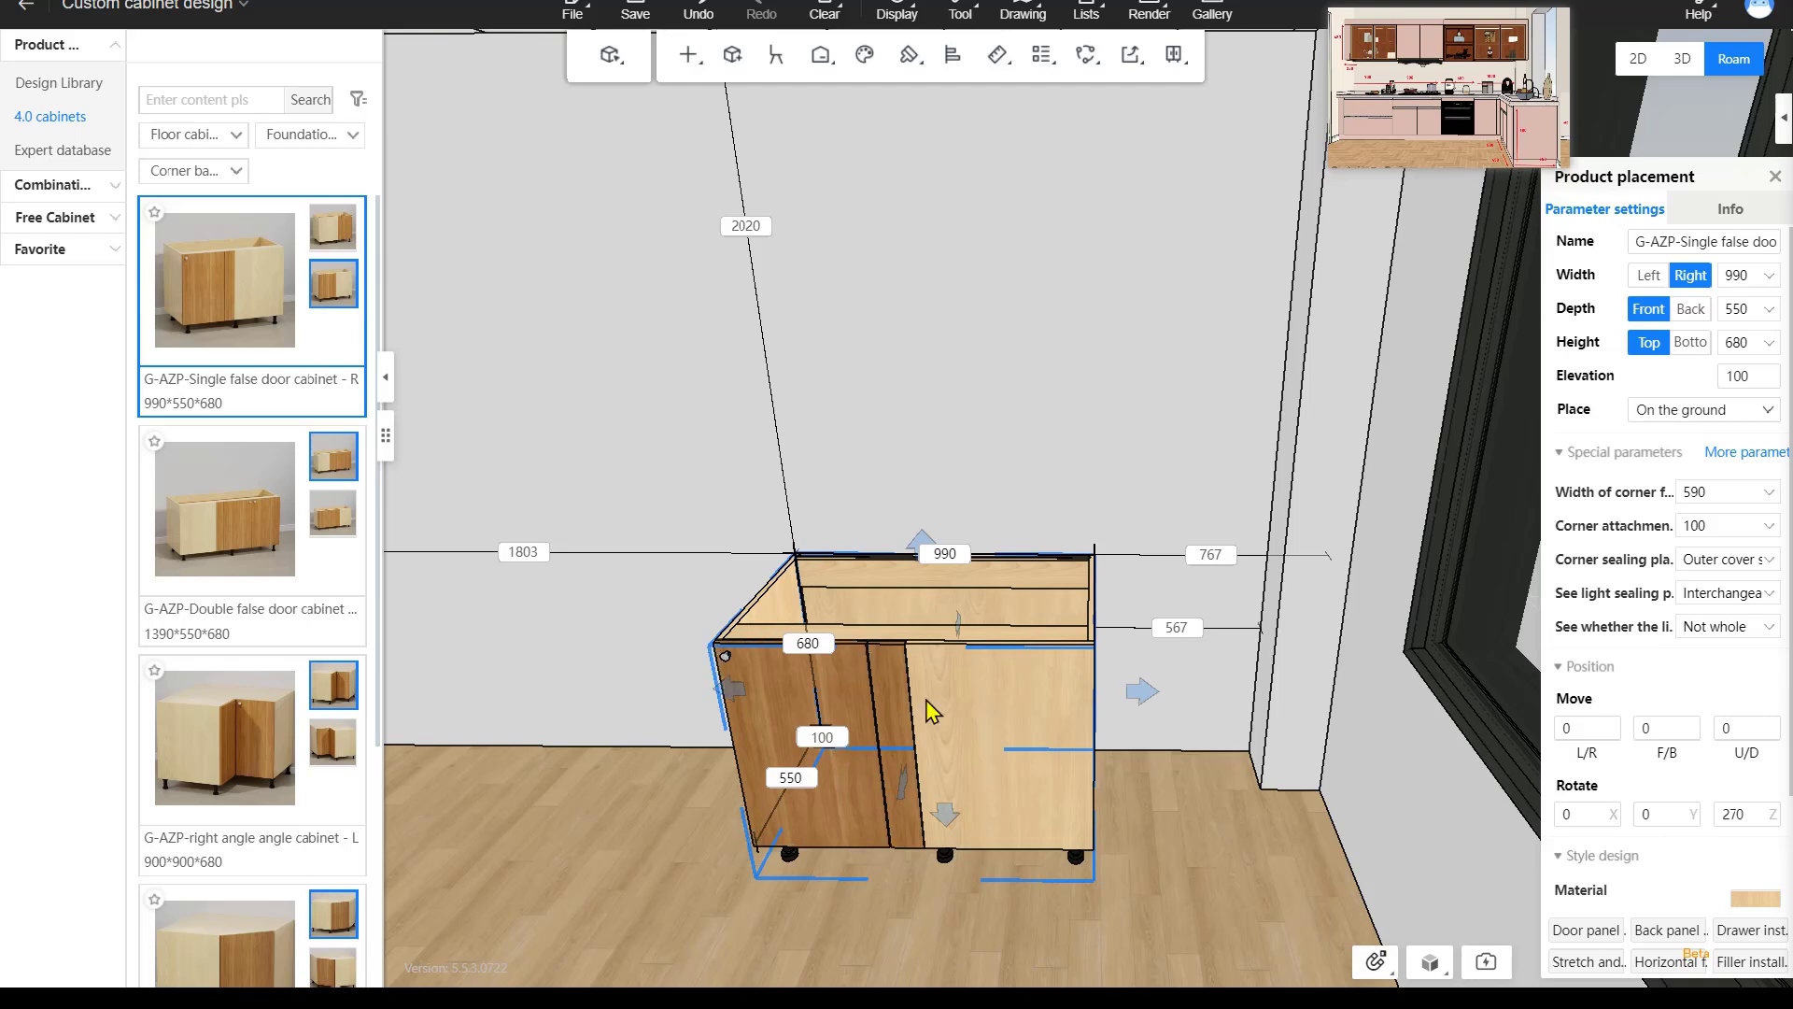
Undo the last change and set the corner cabinet's distance to the window-side wall to 50.
key(ctrl+z)
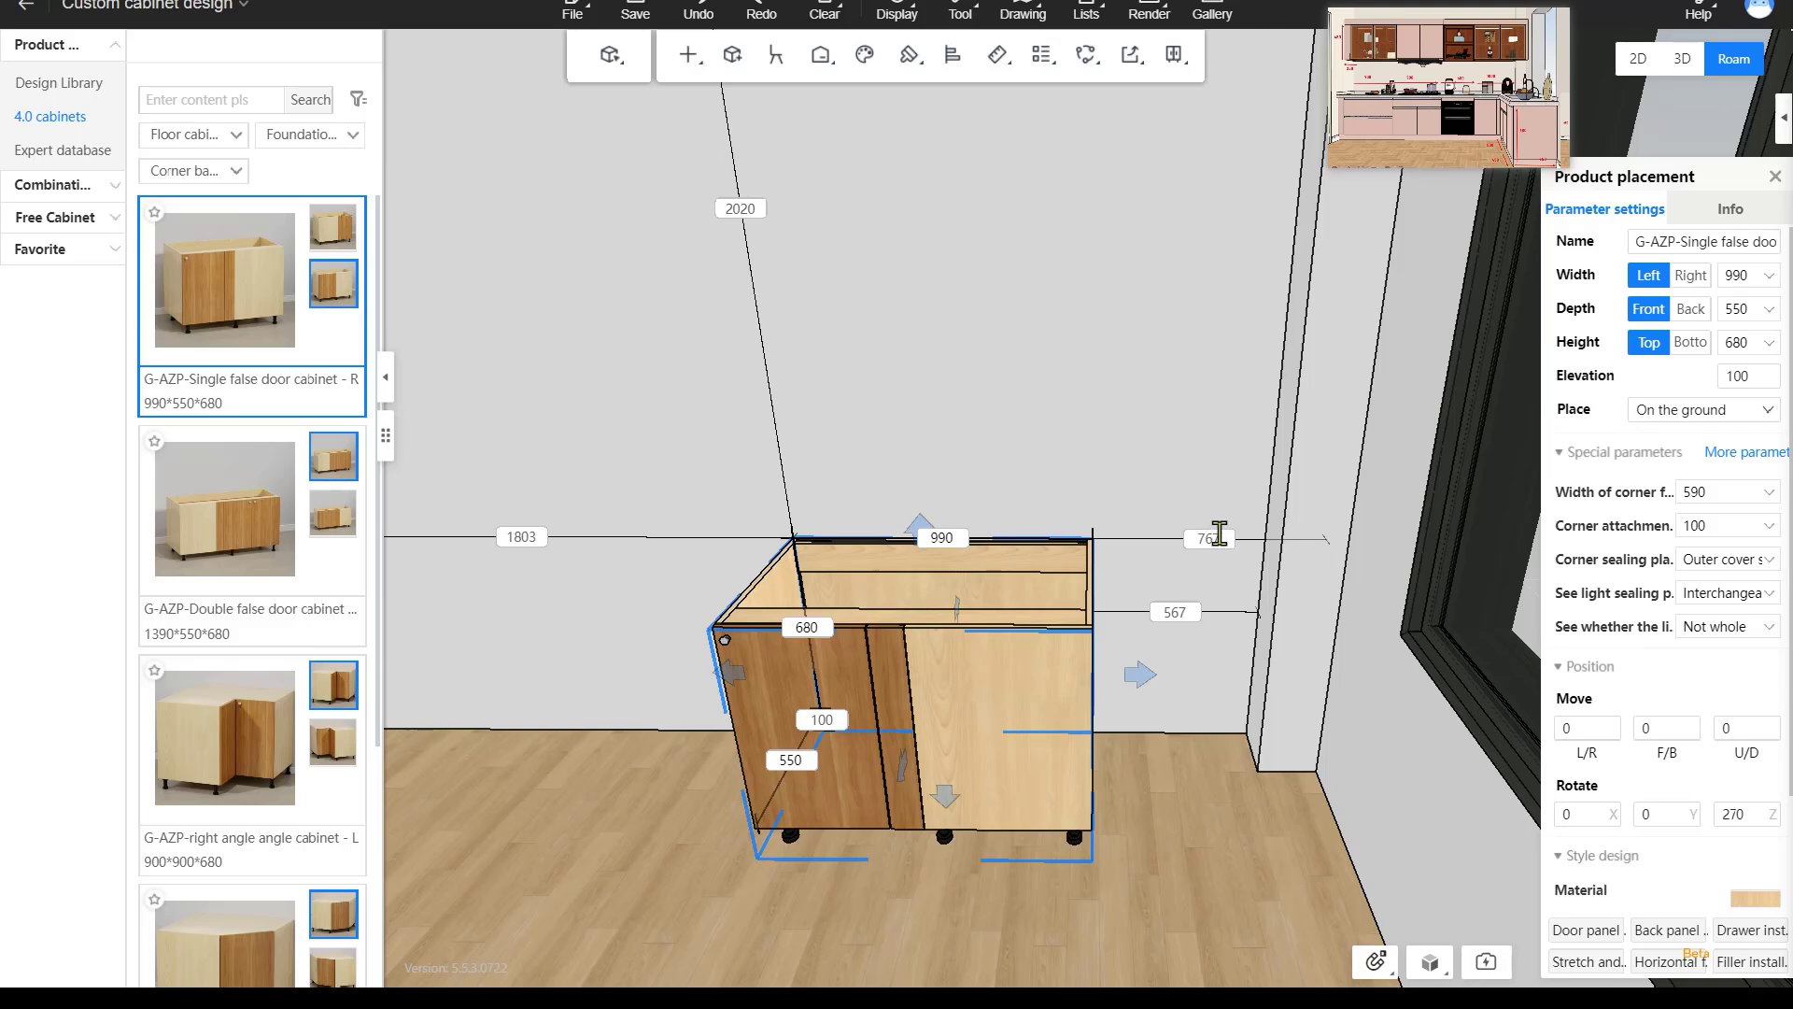
click(1219, 534)
text(50)
key(Return)
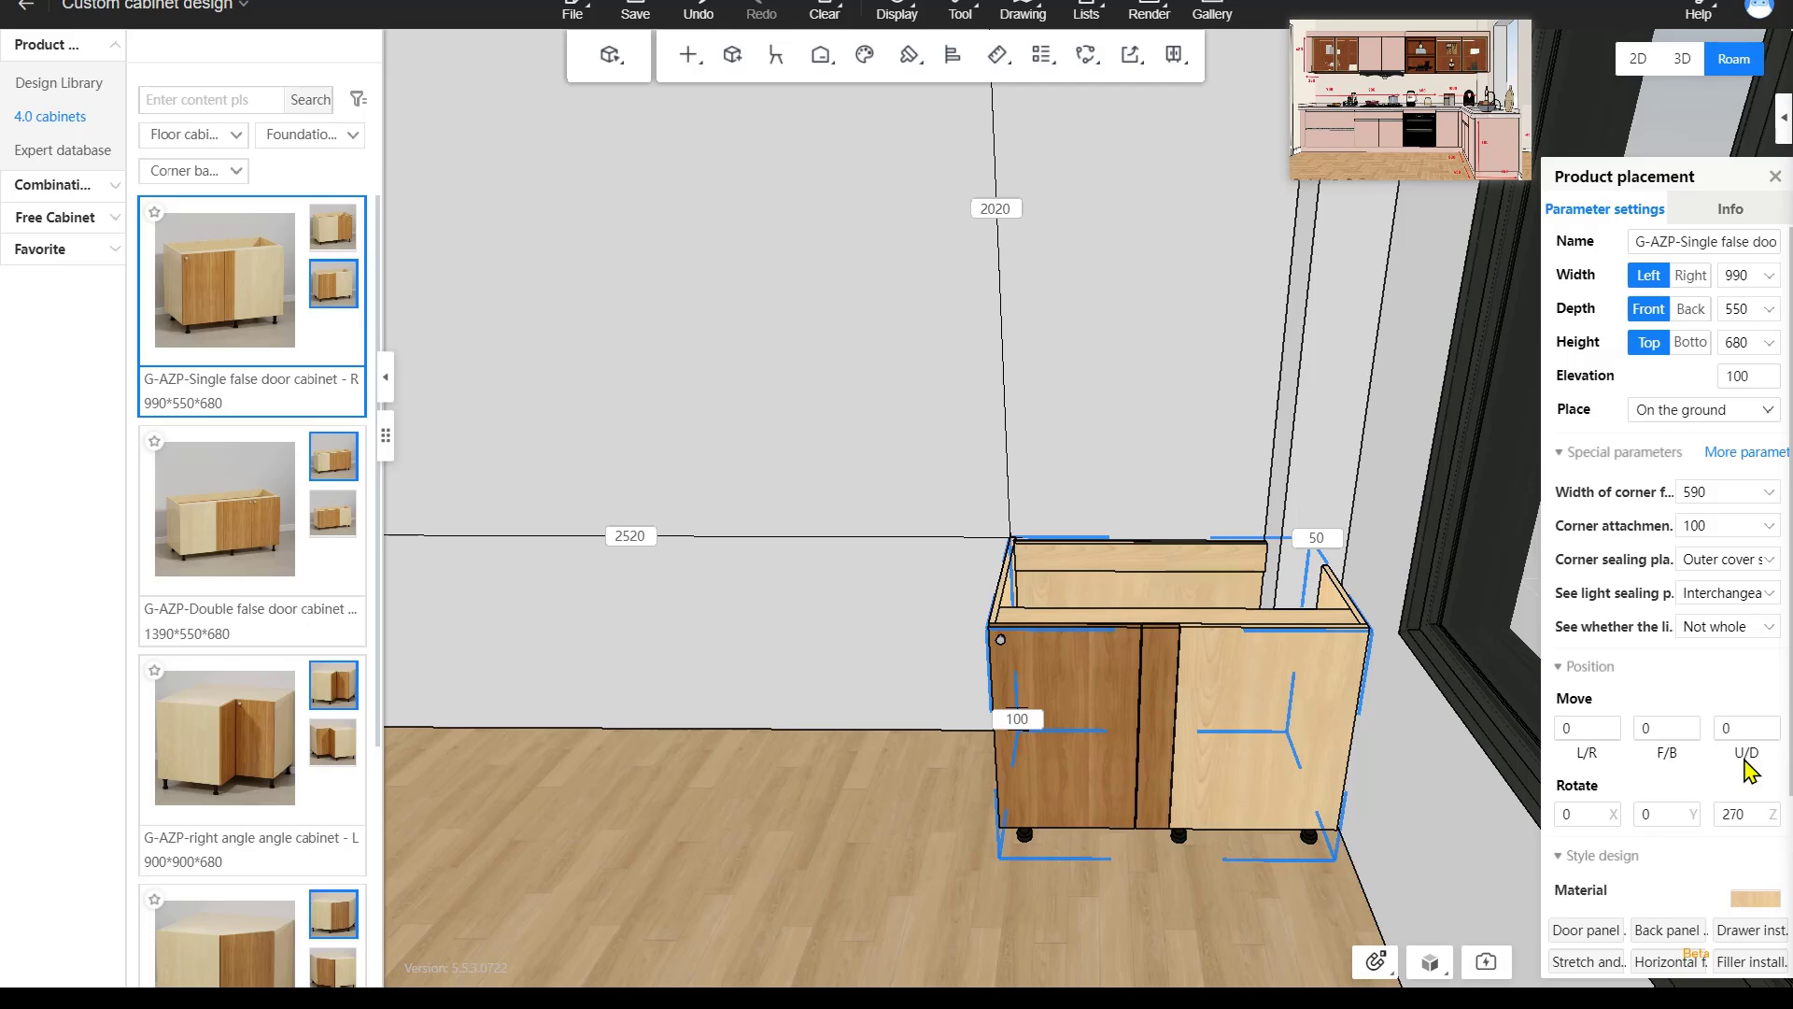
Try a left/right move of 50 on the corner cabinet and undo it.
click(1595, 726)
text(50)
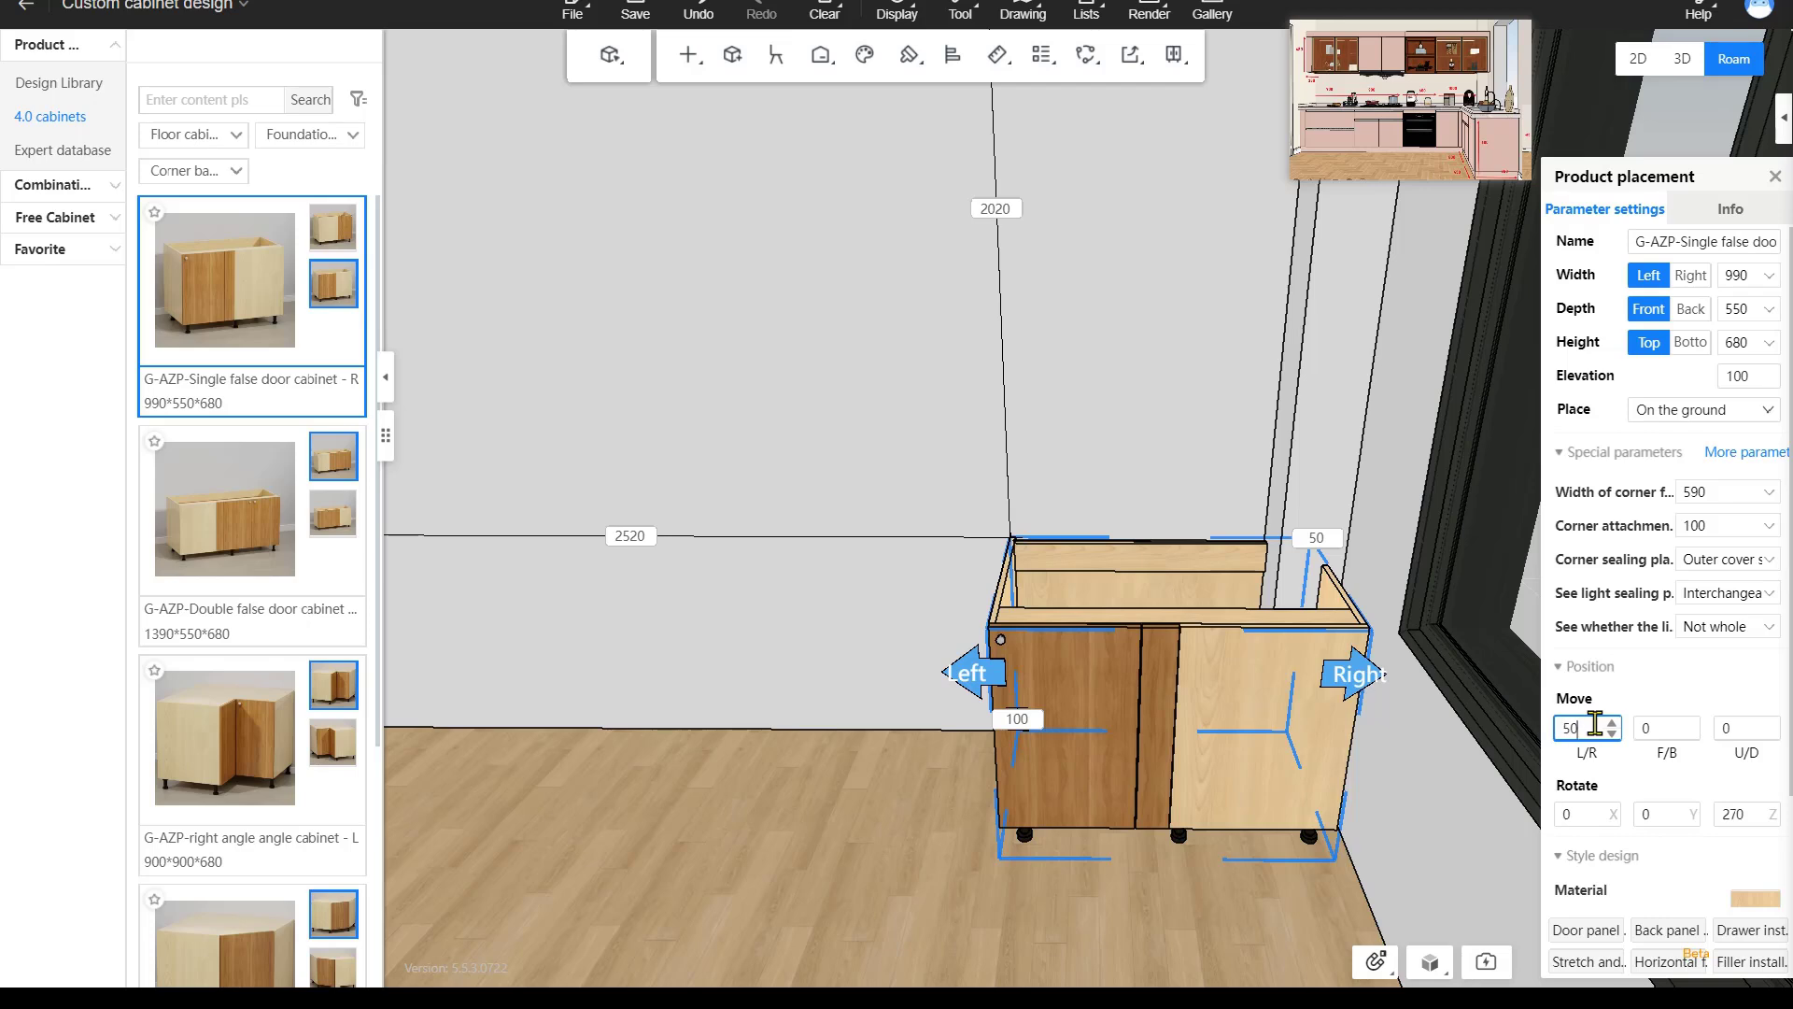
key(Return)
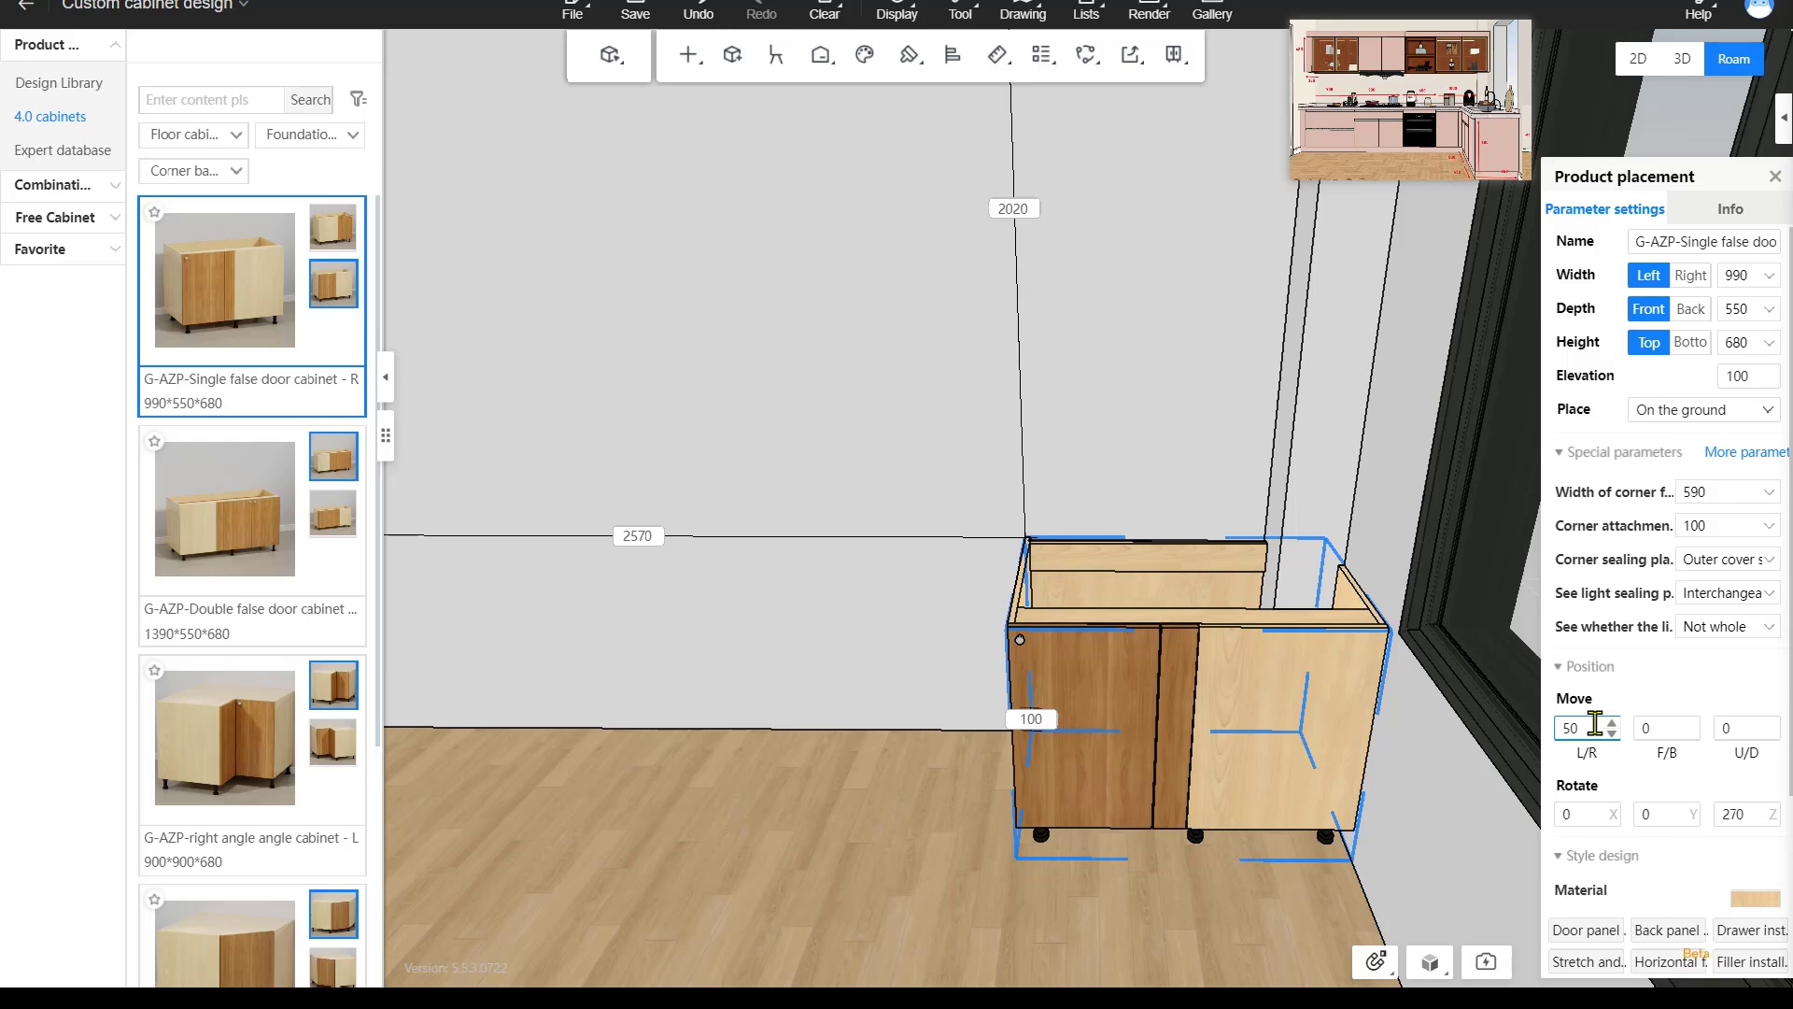
key(ctrl+z)
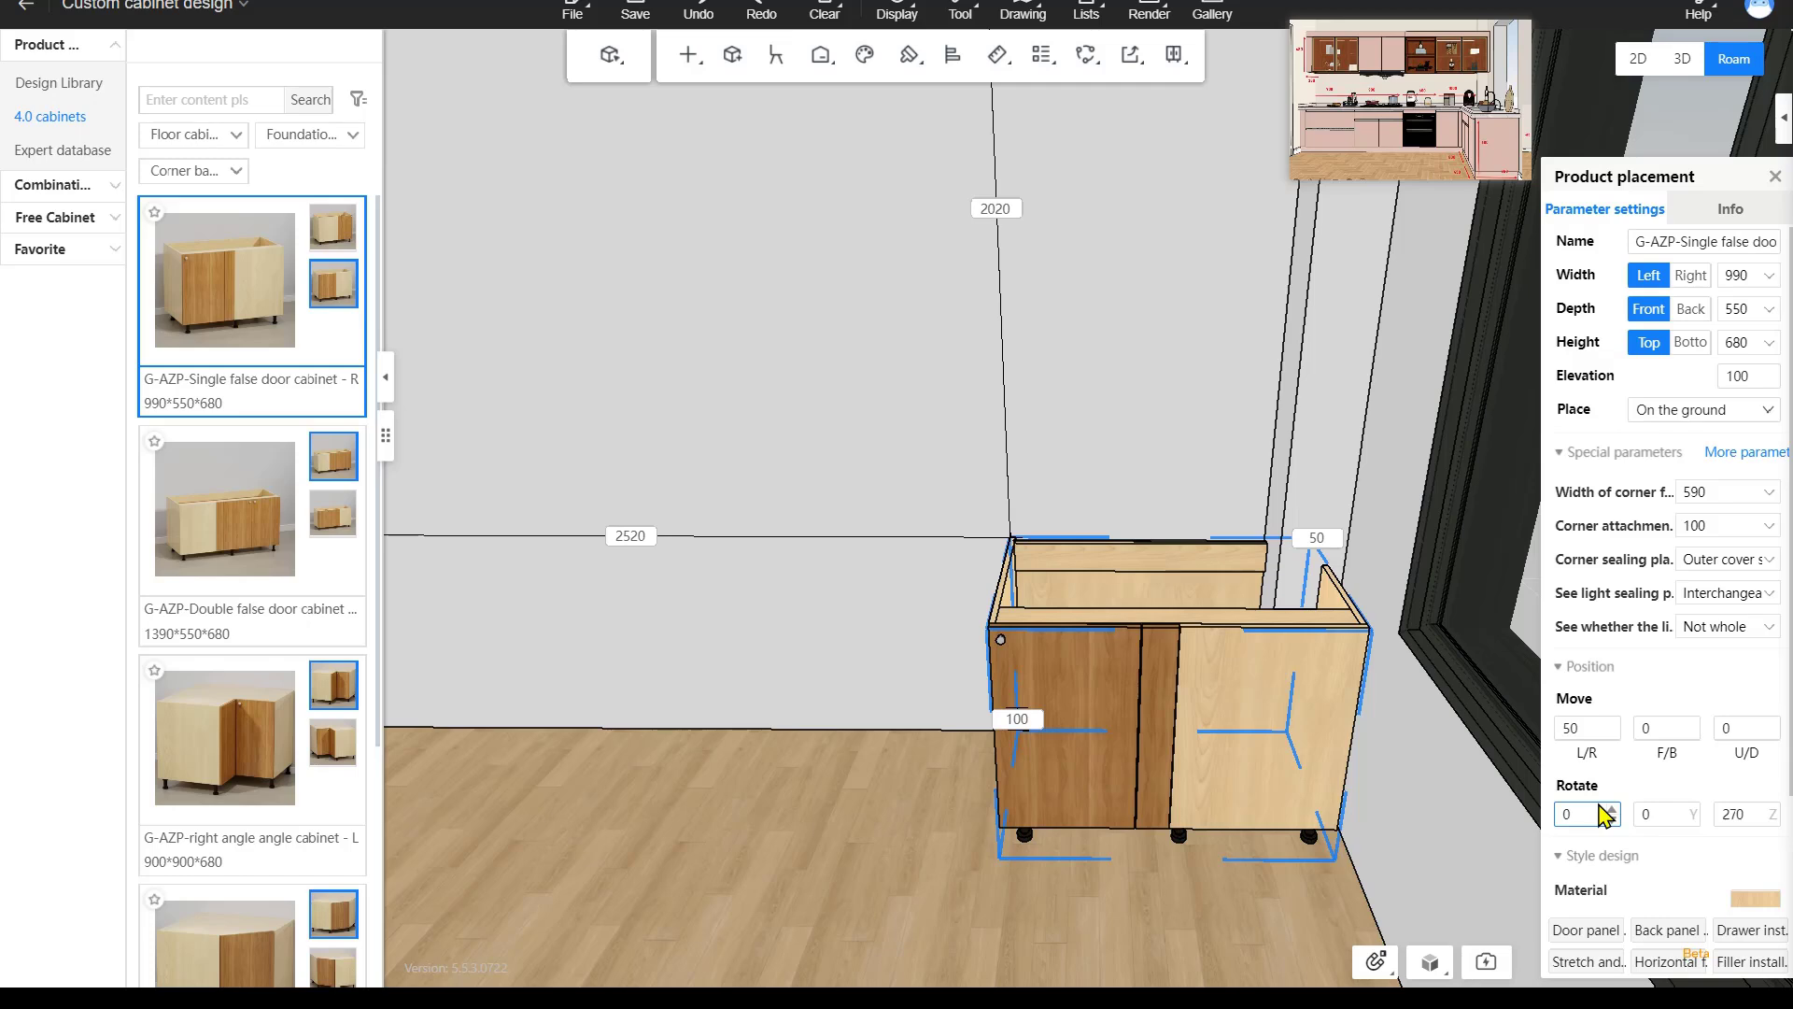
Stretch the corner cabinet's door side away from the window to a width of 1240.
click(1159, 589)
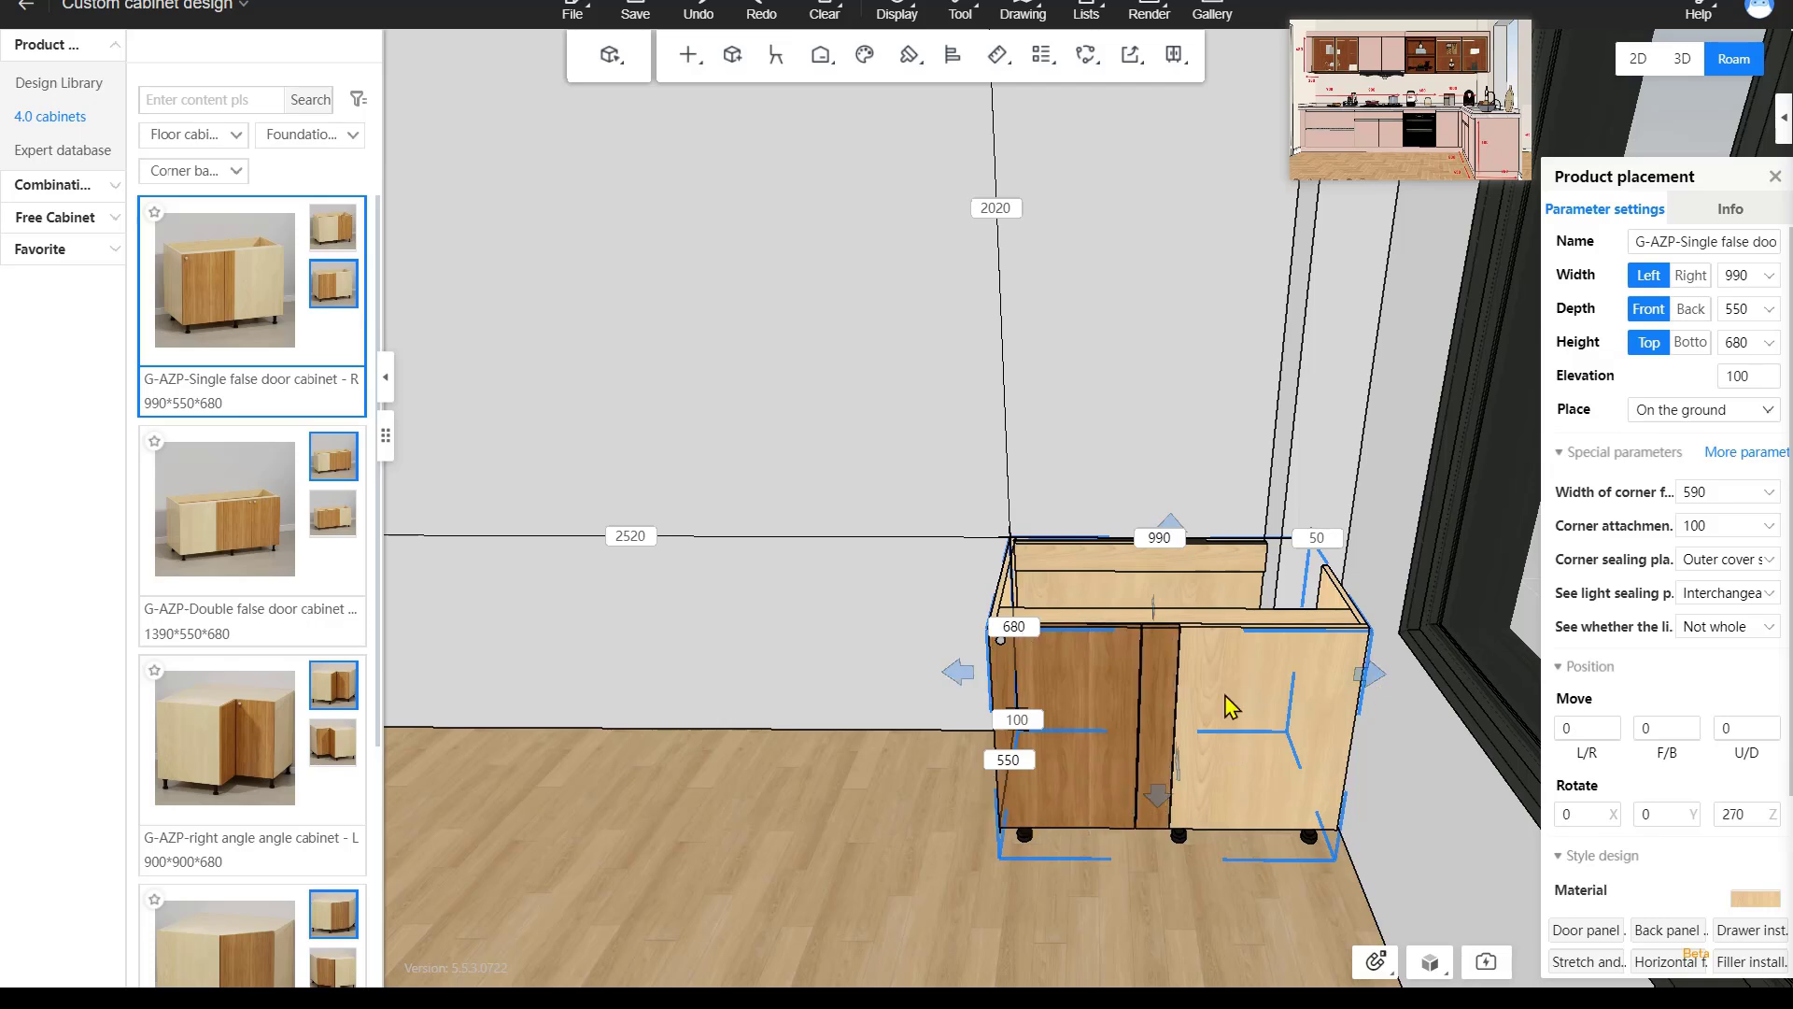
click(957, 674)
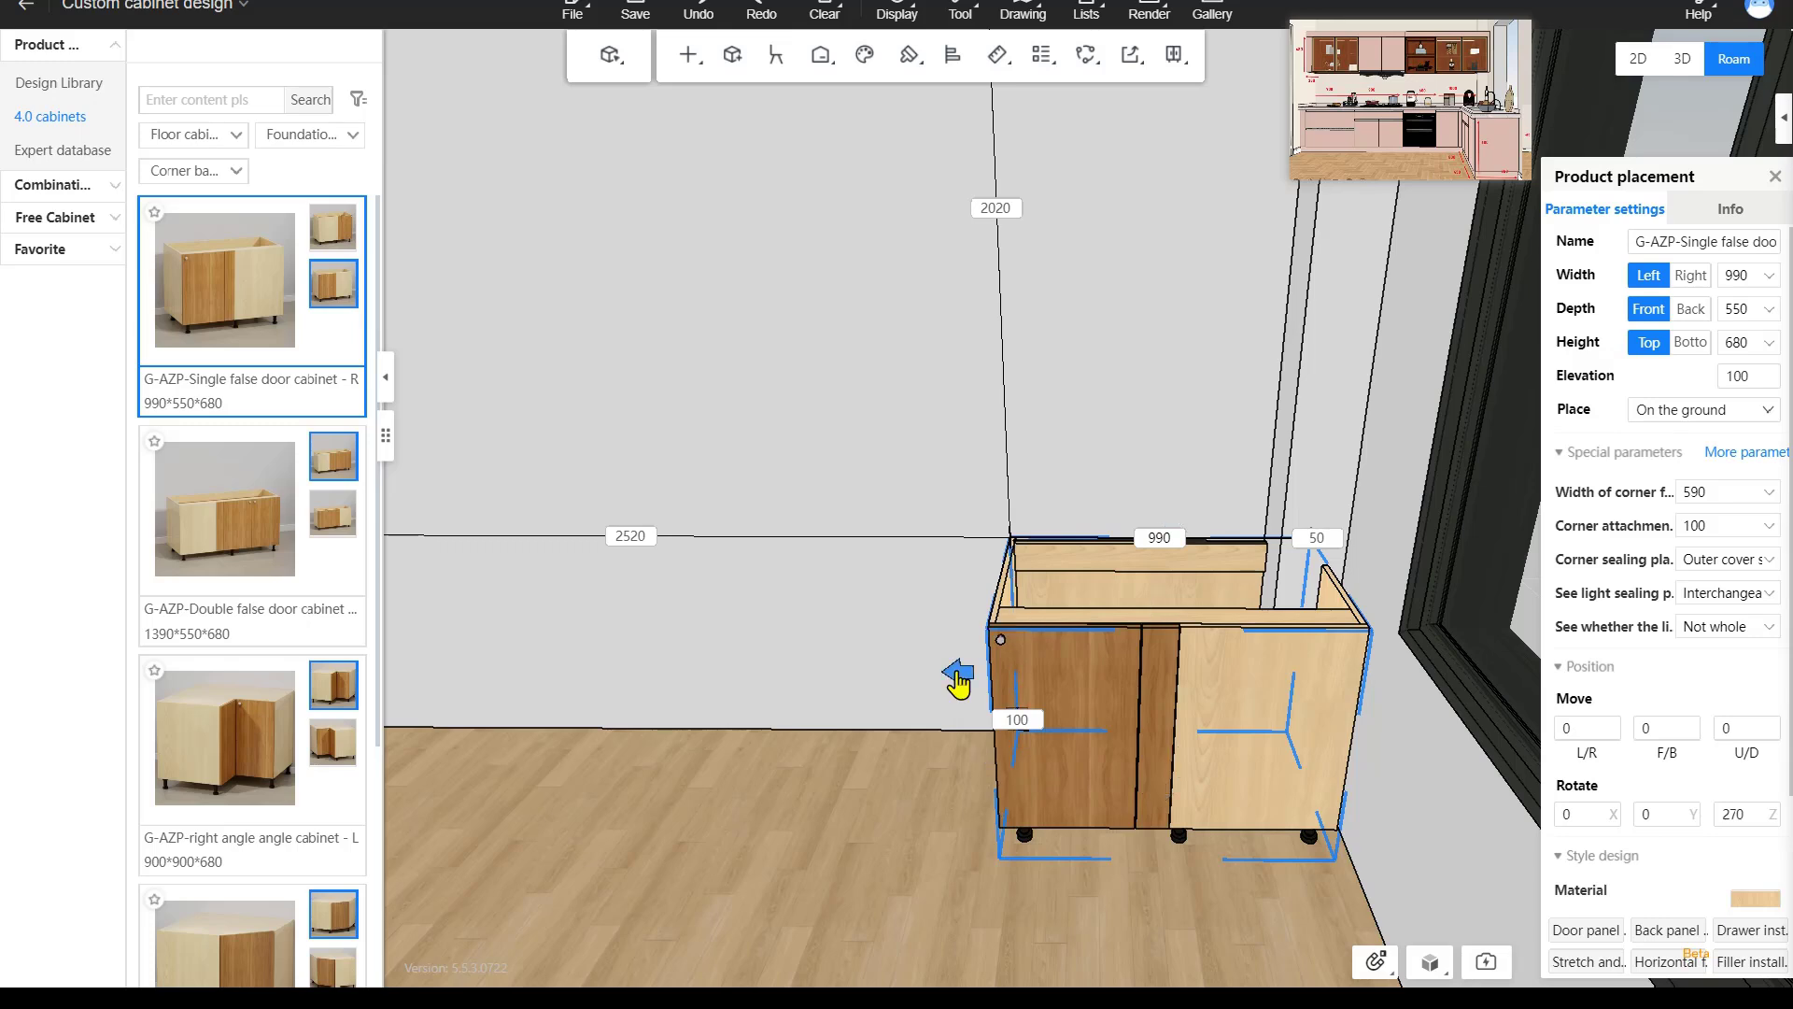
drag(959, 685, 927, 691)
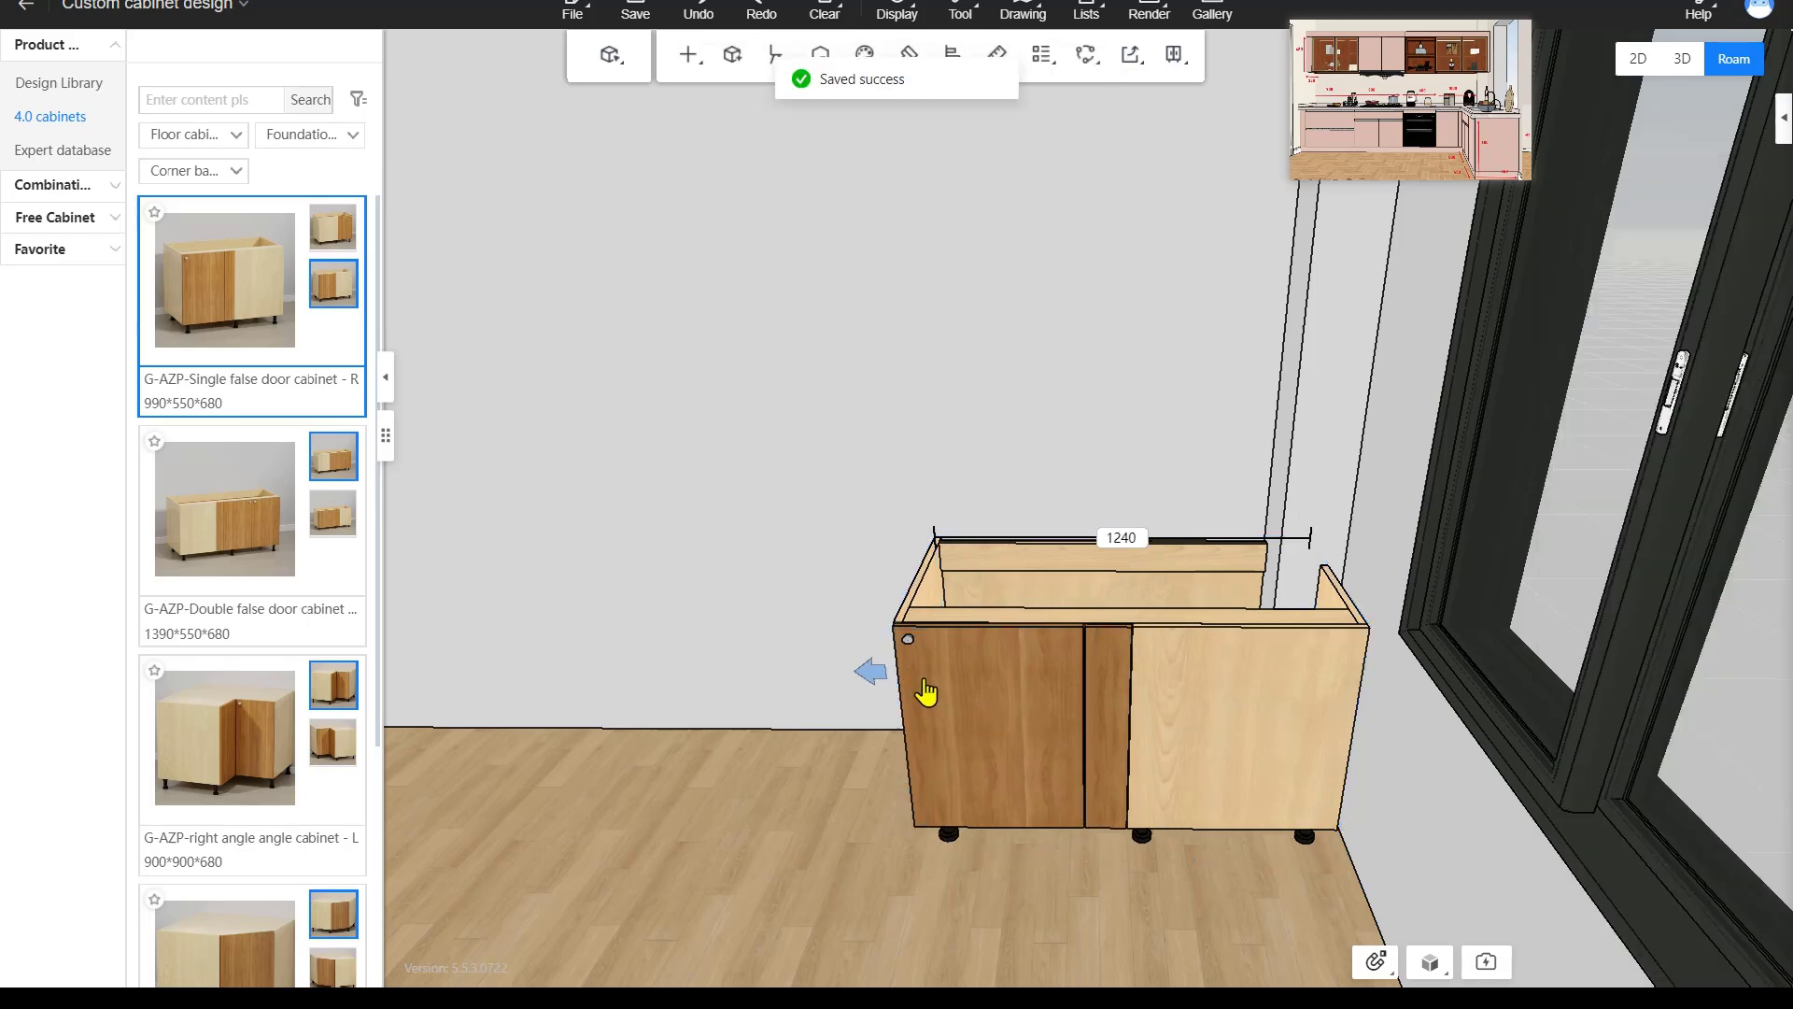
click(925, 689)
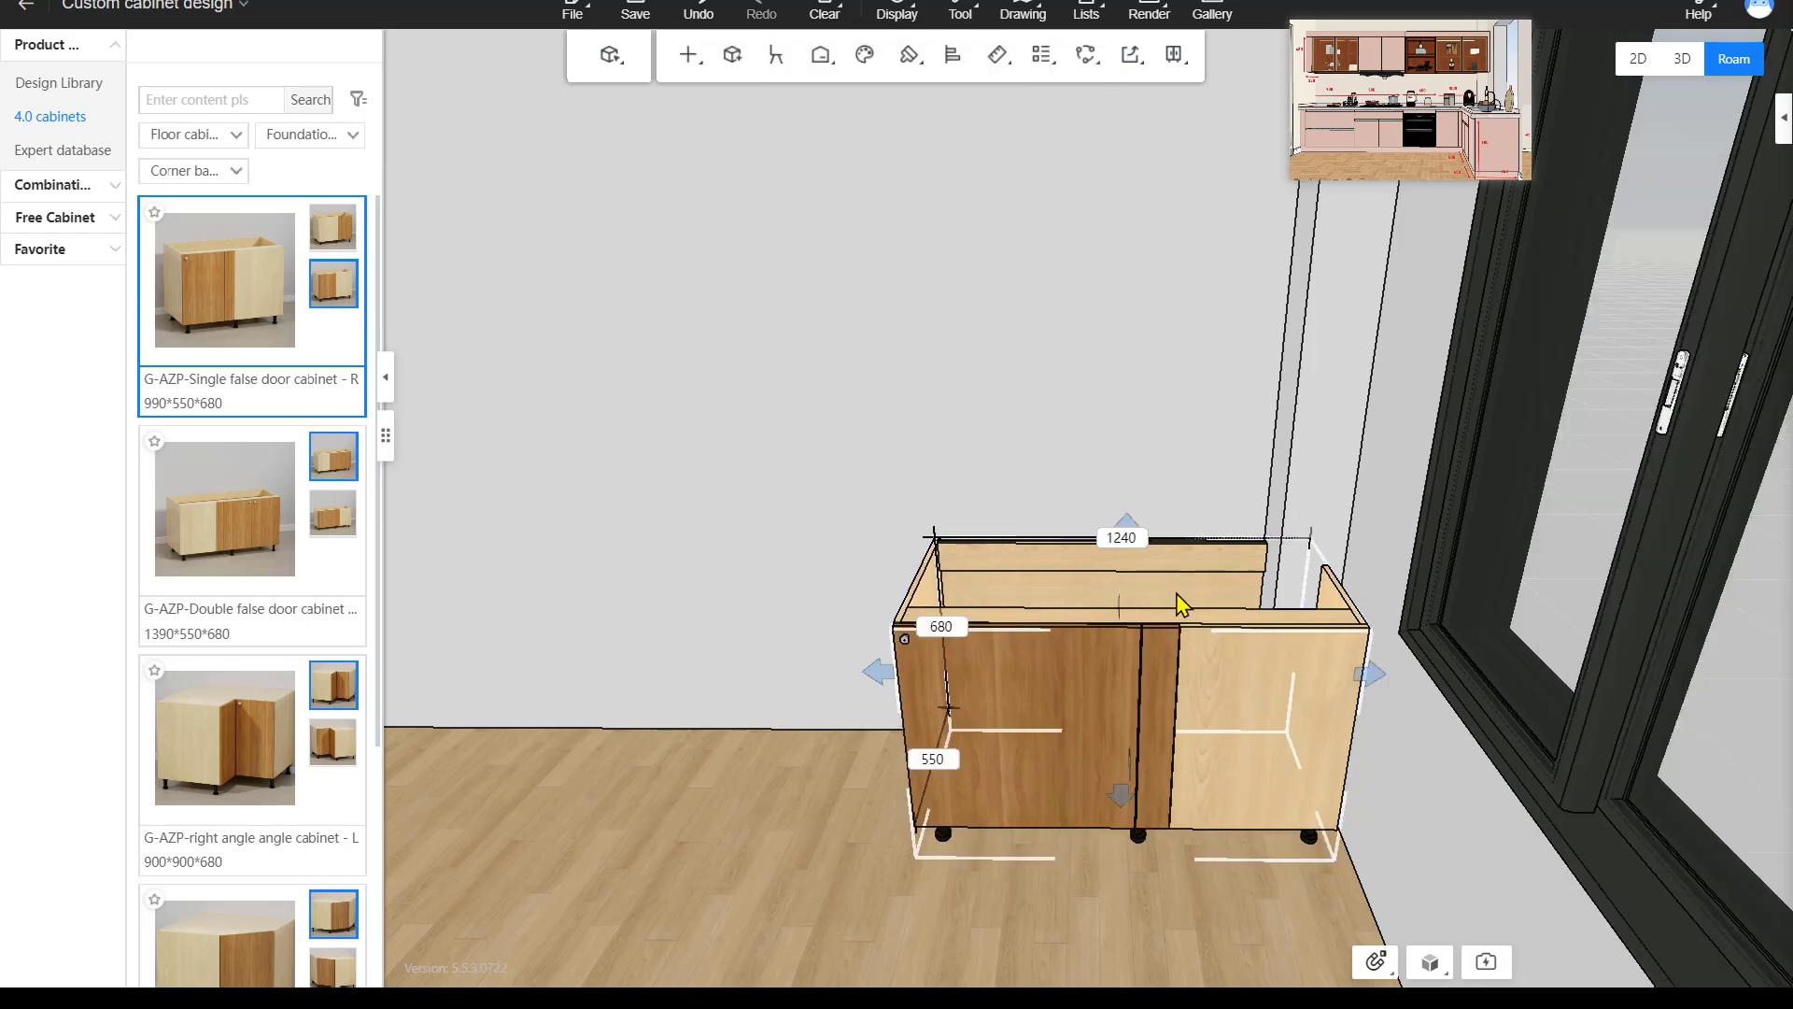
Try shifting, lowering and rotating the cabinet with Three-axis movement, and undo these changes and the width stretch.
key(Tab)
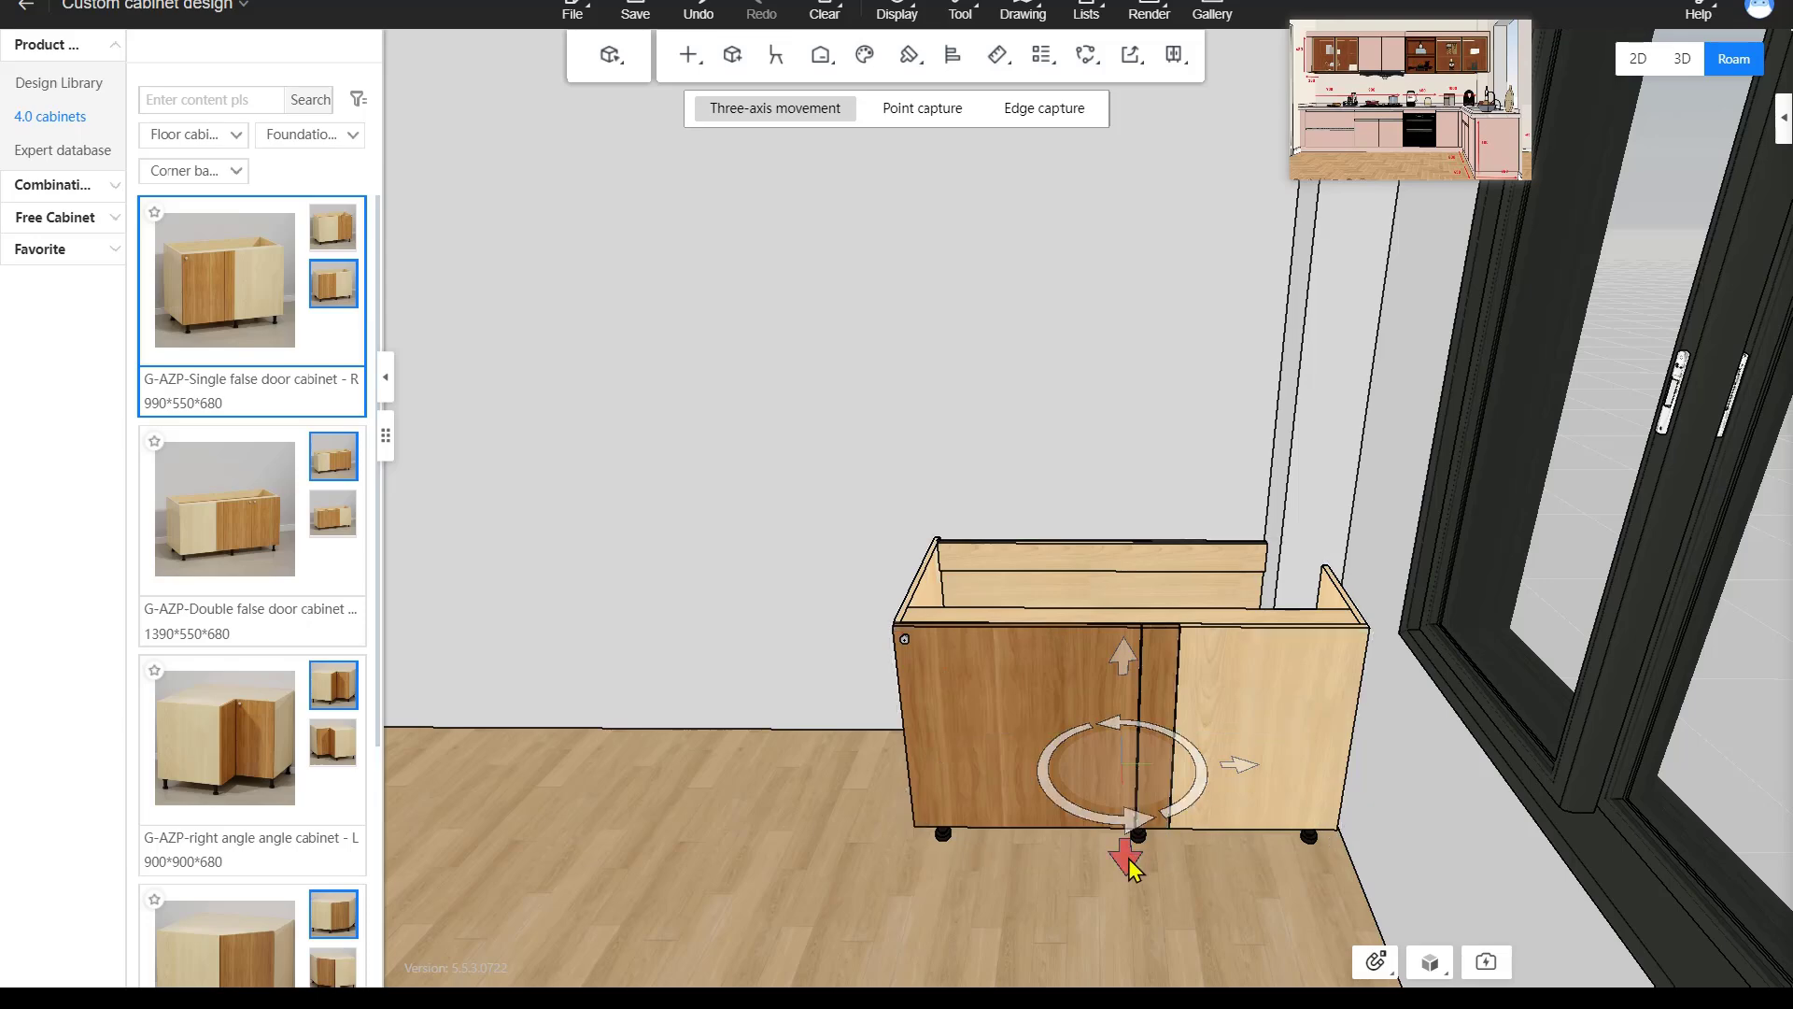
mouse_move(1130, 866)
mouse_down()
mouse_move(1134, 949)
mouse_move(1121, 808)
mouse_move(1128, 837)
mouse_up()
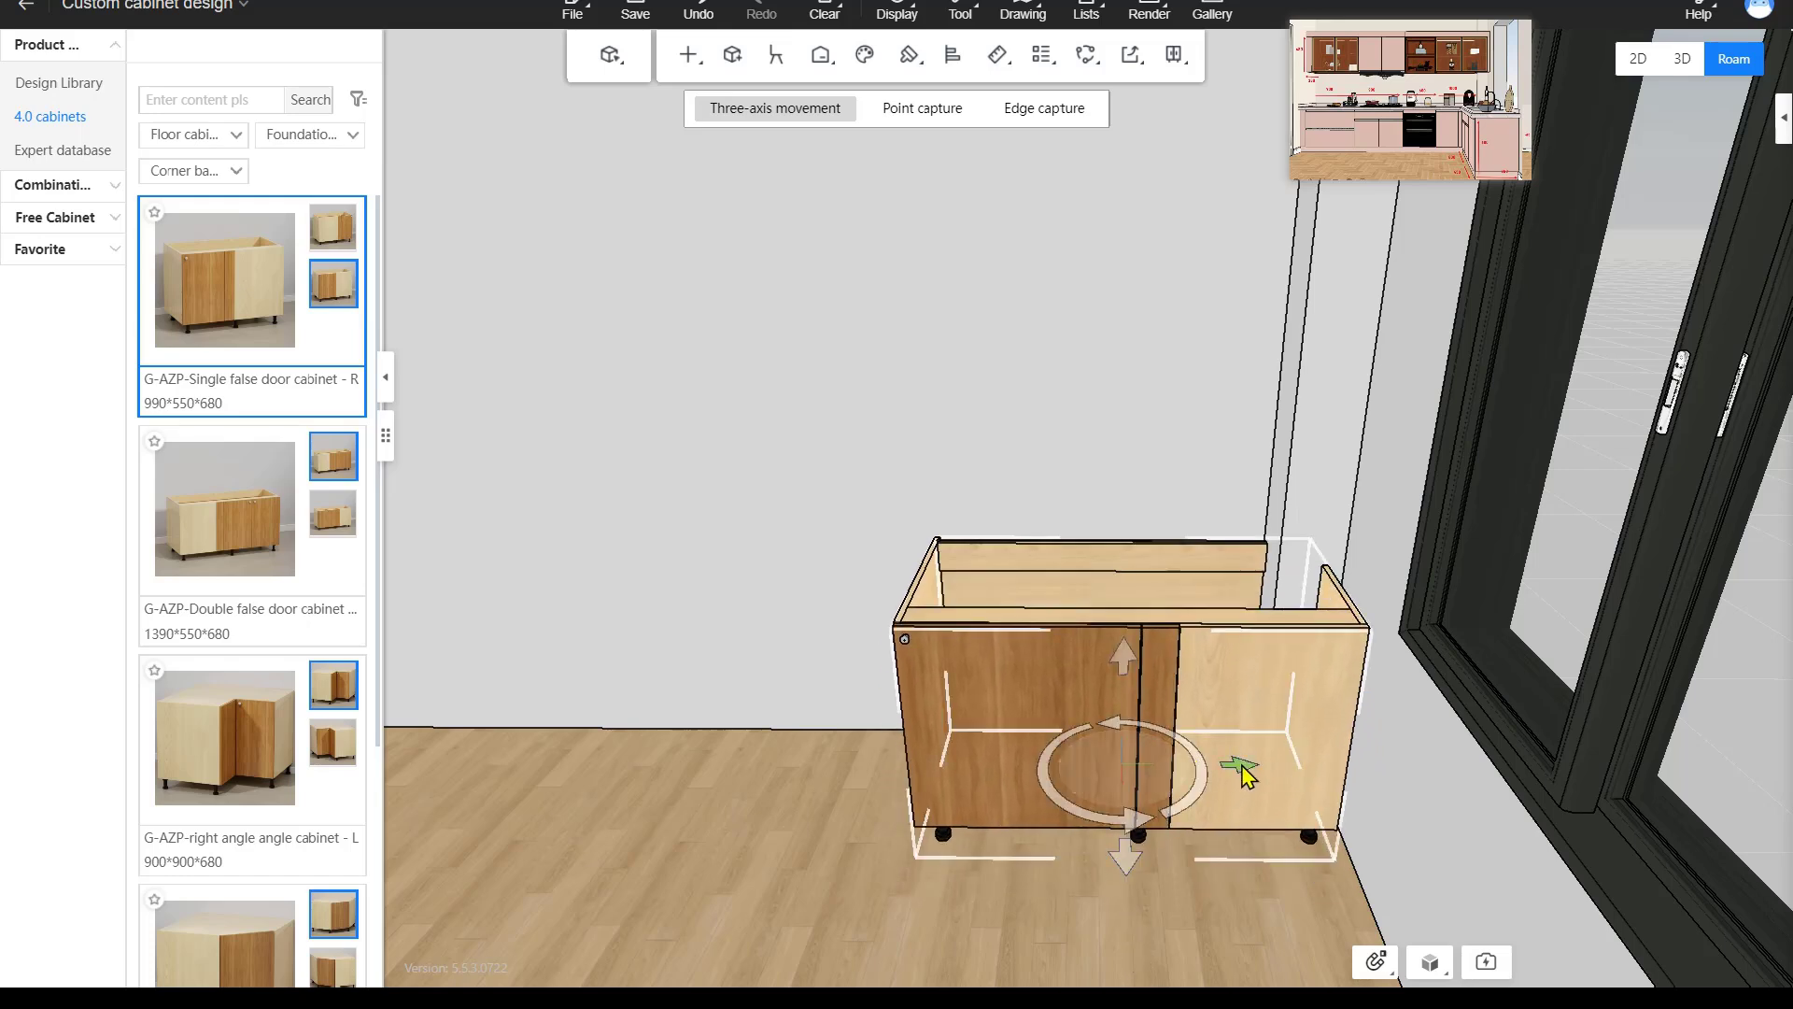
mouse_move(1242, 771)
mouse_down()
mouse_move(1089, 788)
mouse_move(1265, 790)
mouse_up()
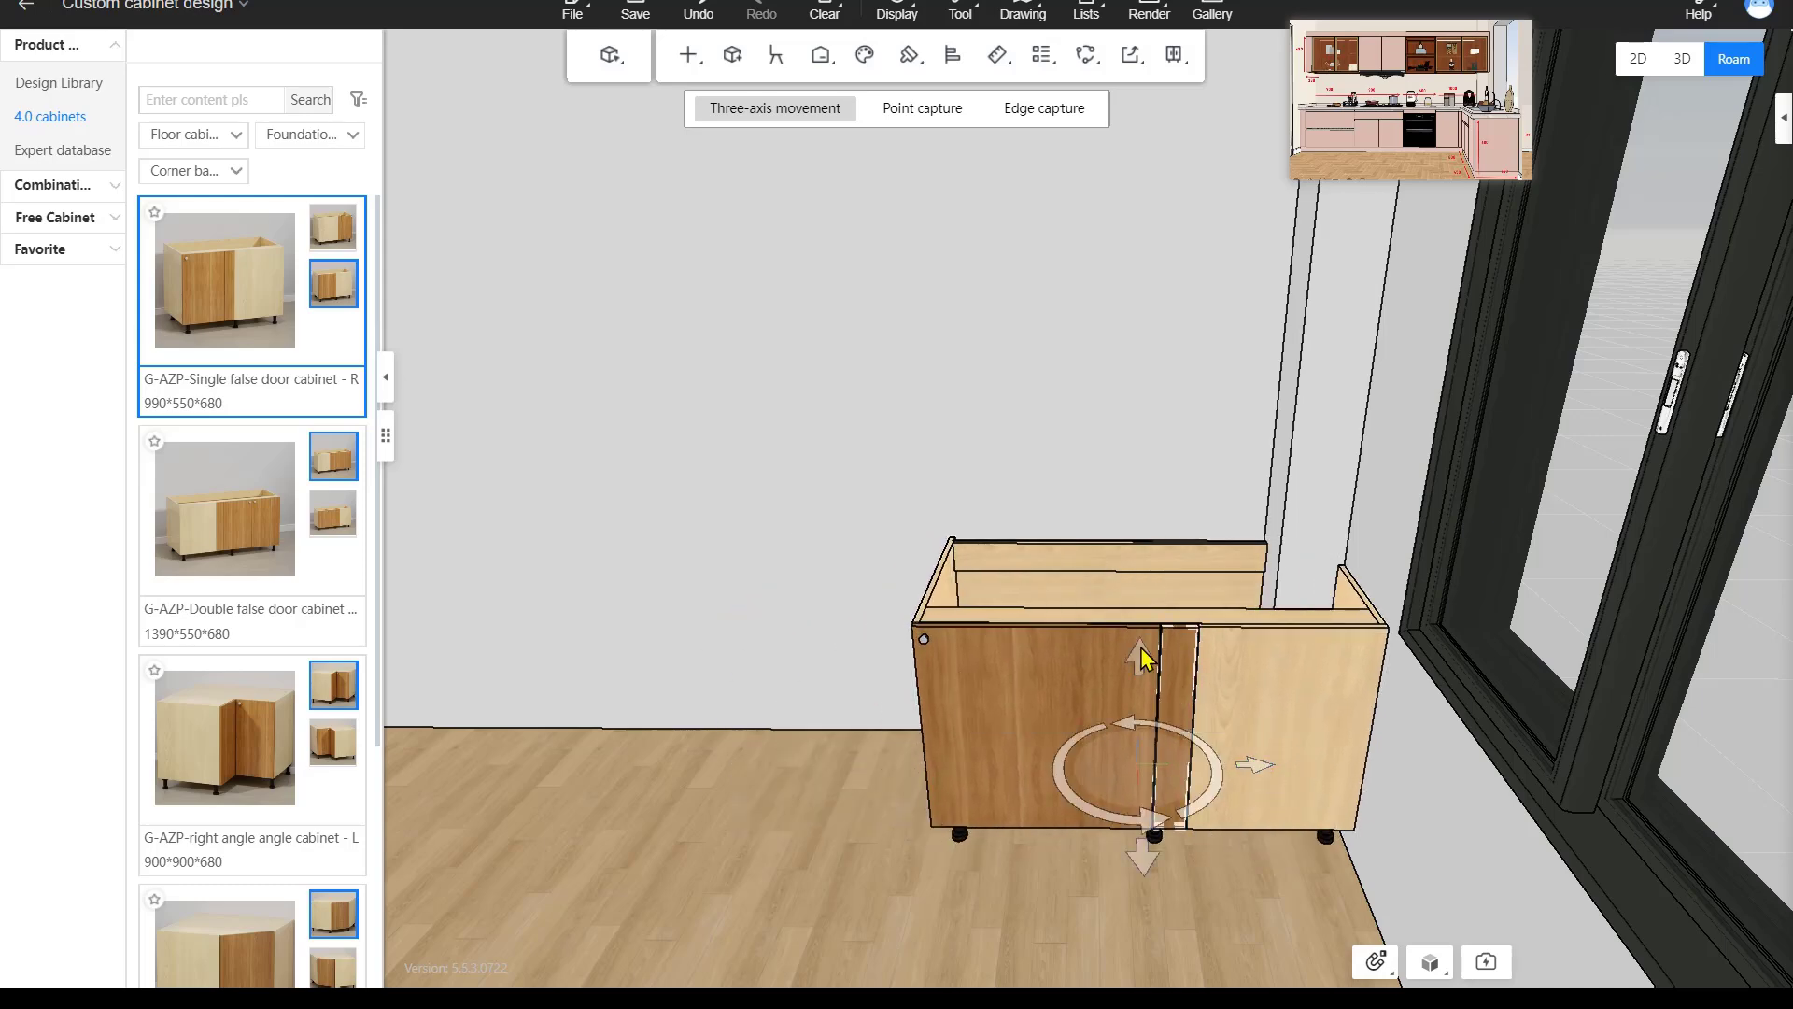
drag(1144, 659, 1117, 706)
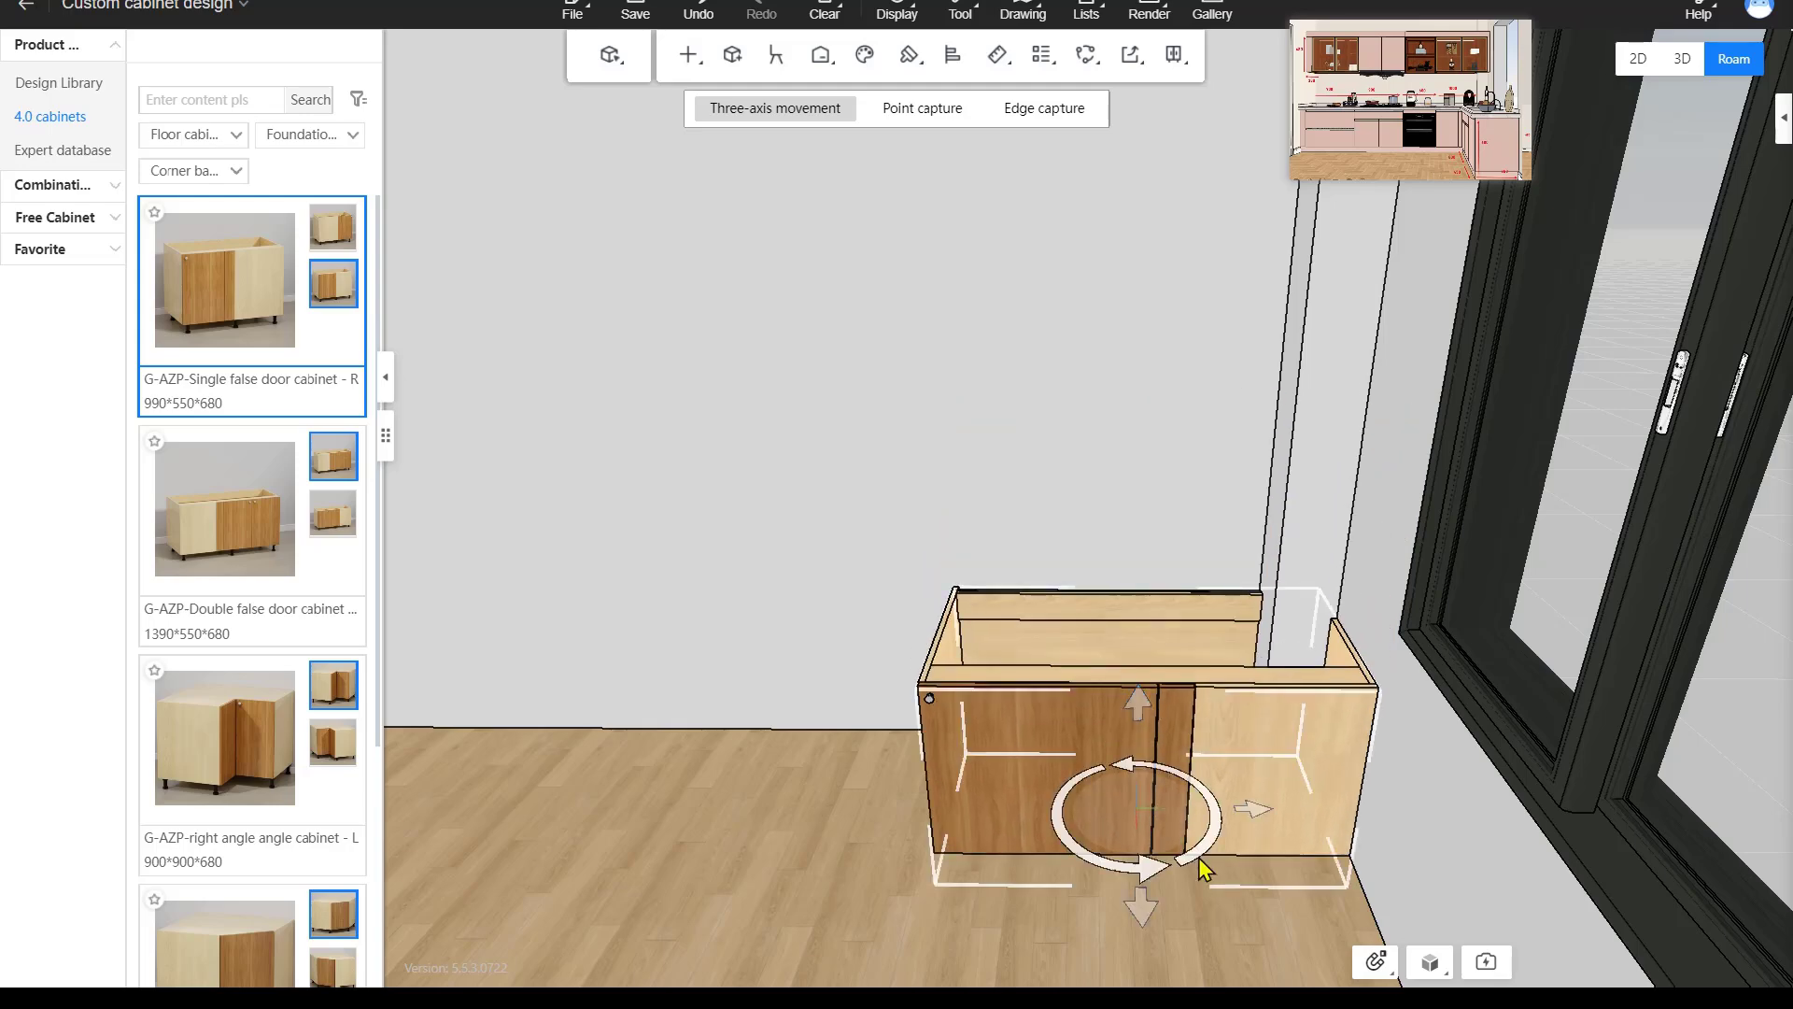
drag(1204, 868, 1073, 772)
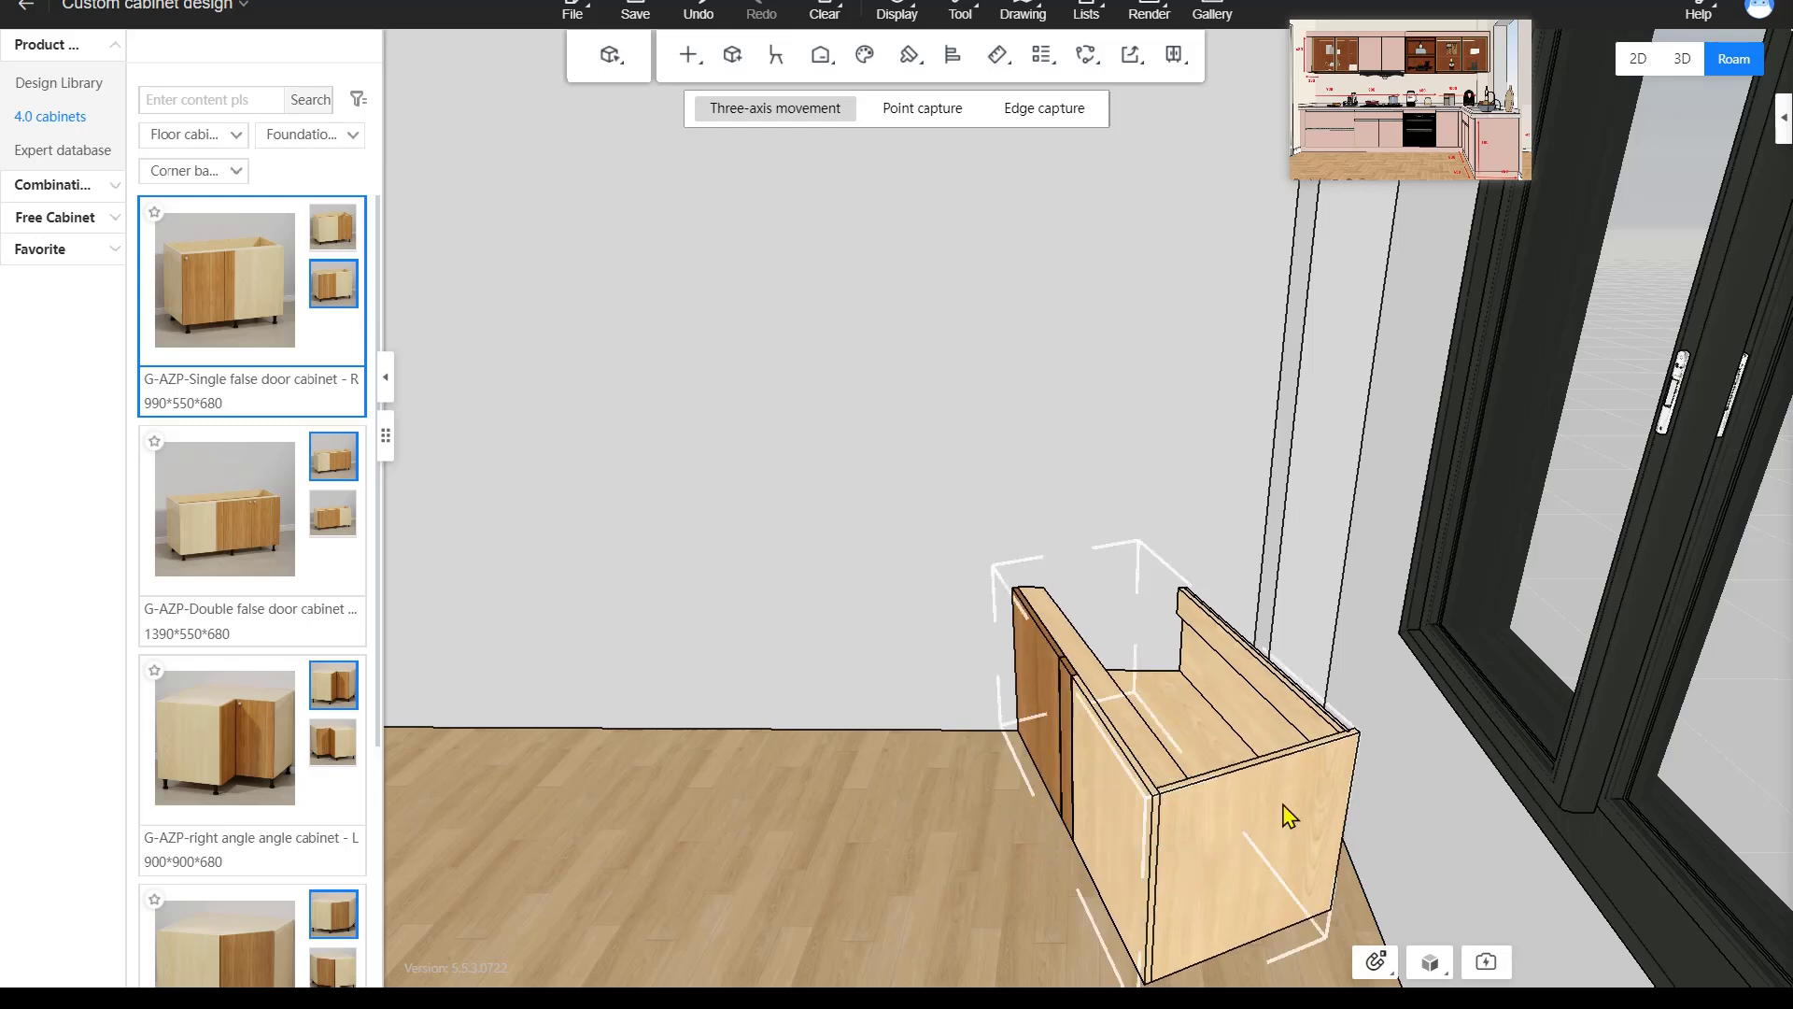
key(ctrl+z)
click(1102, 586)
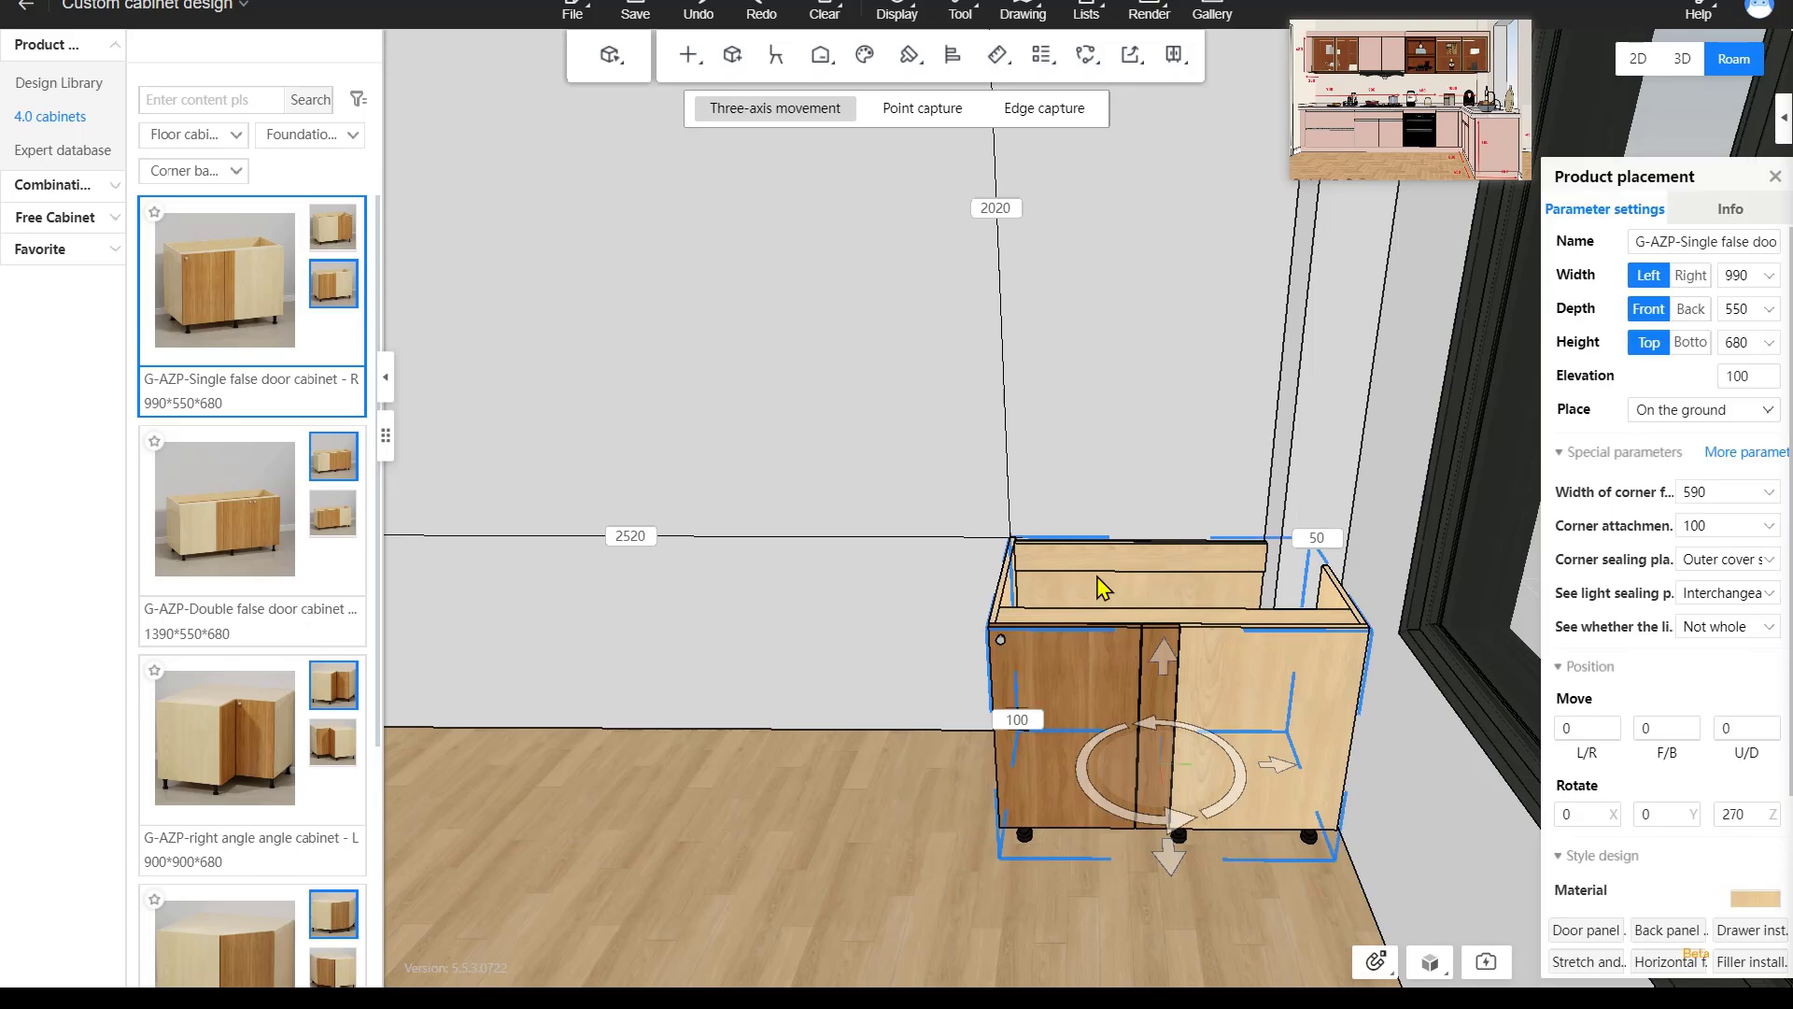
Try rotating the corner cabinet with the three-ring rotation gizmo and undo the rotation.
drag(1256, 743, 861, 737)
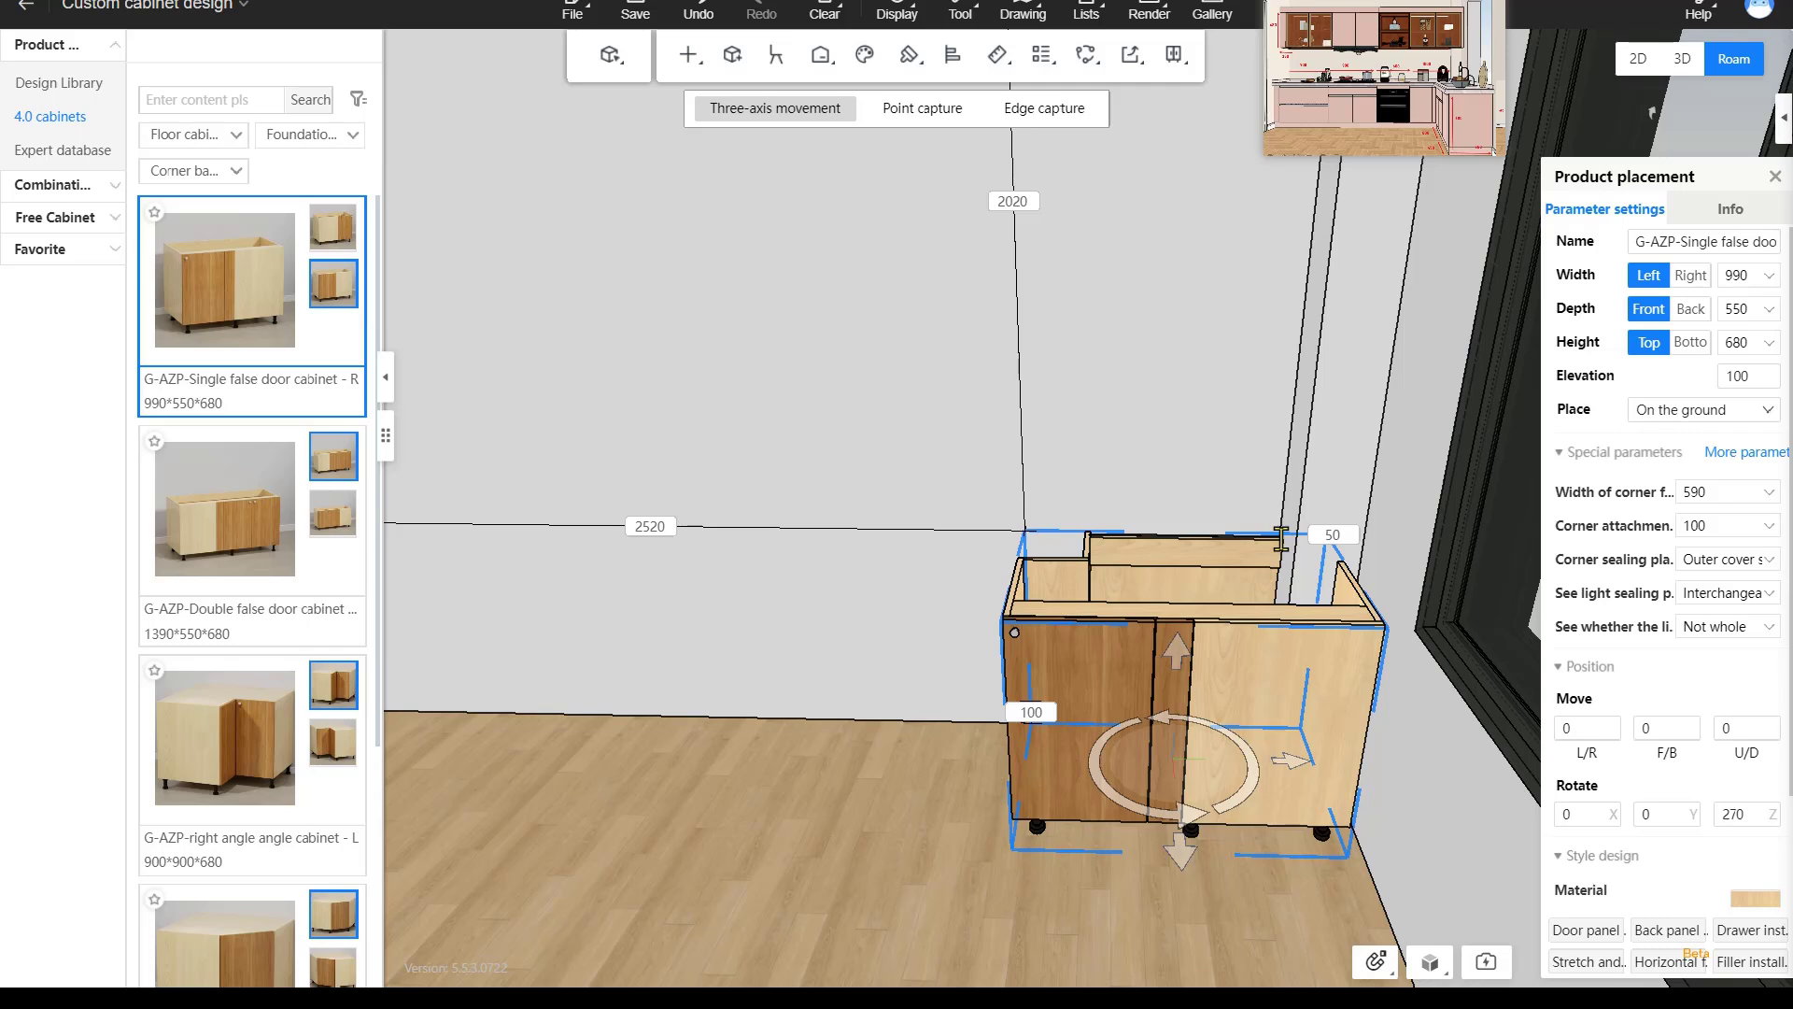
key(r)
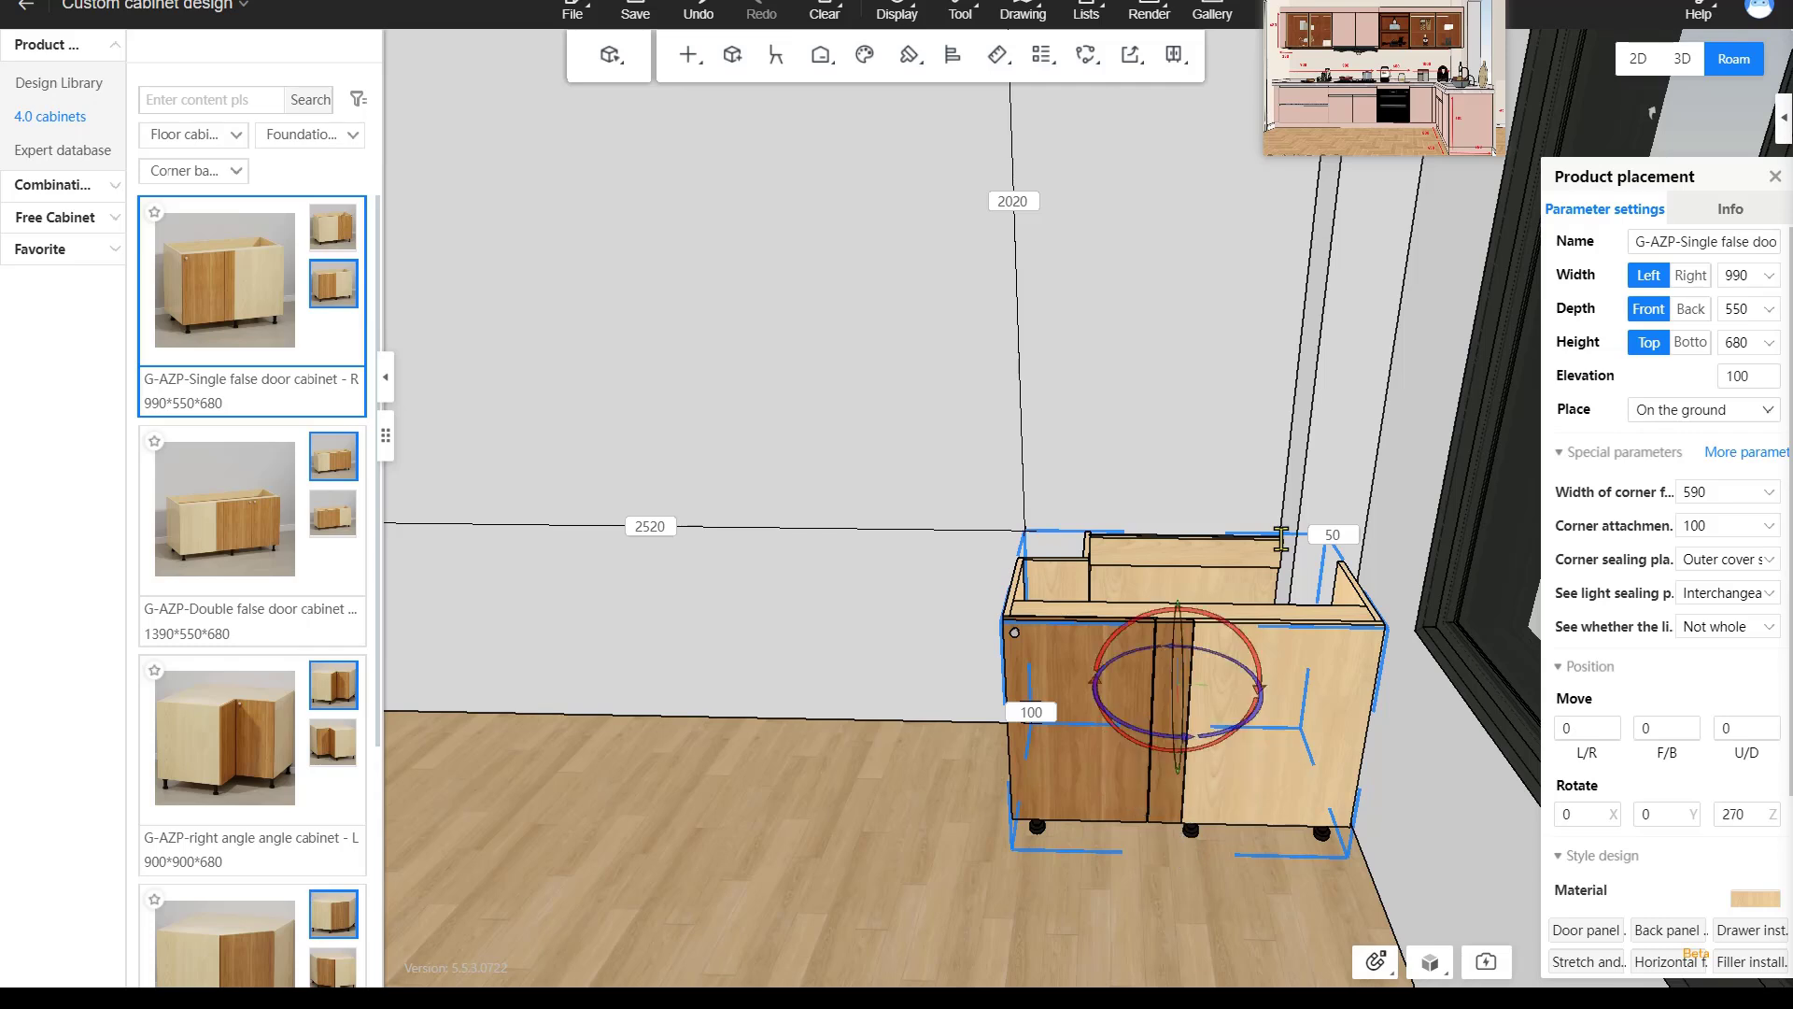
right_drag(1282, 539, 1258, 750)
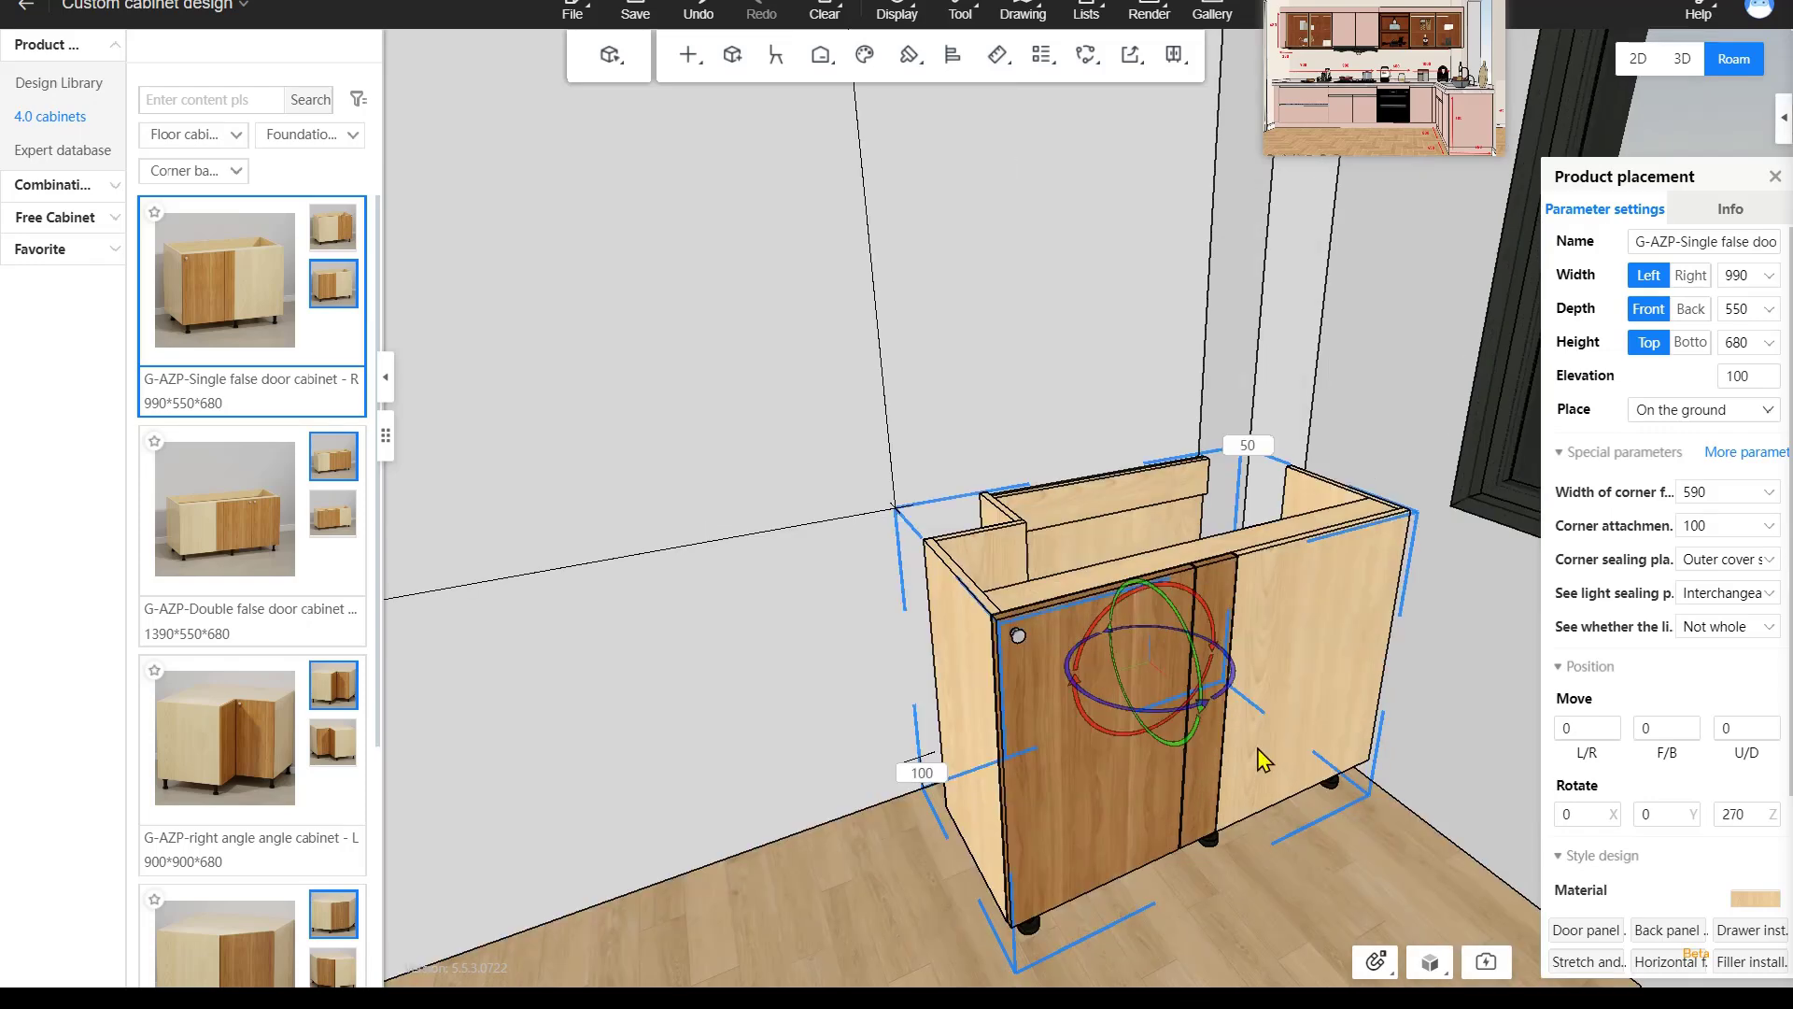
click(1203, 688)
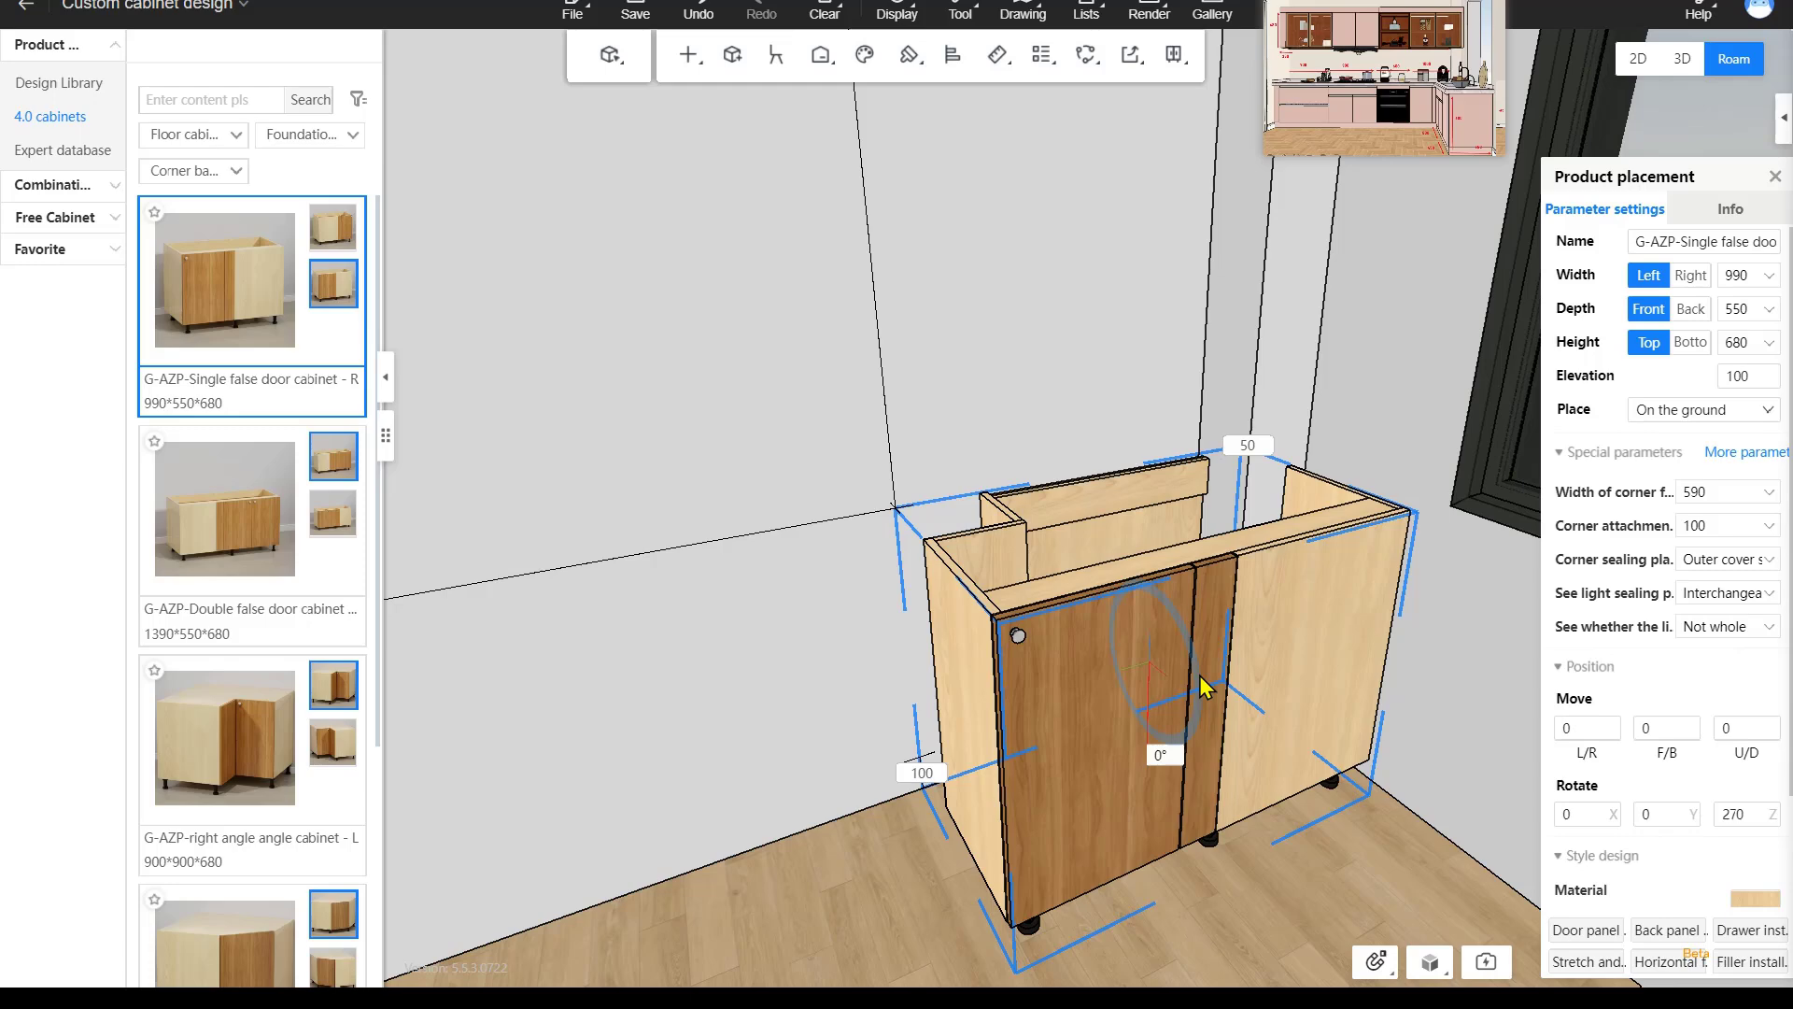
drag(1205, 688, 1123, 493)
key(ctrl+z)
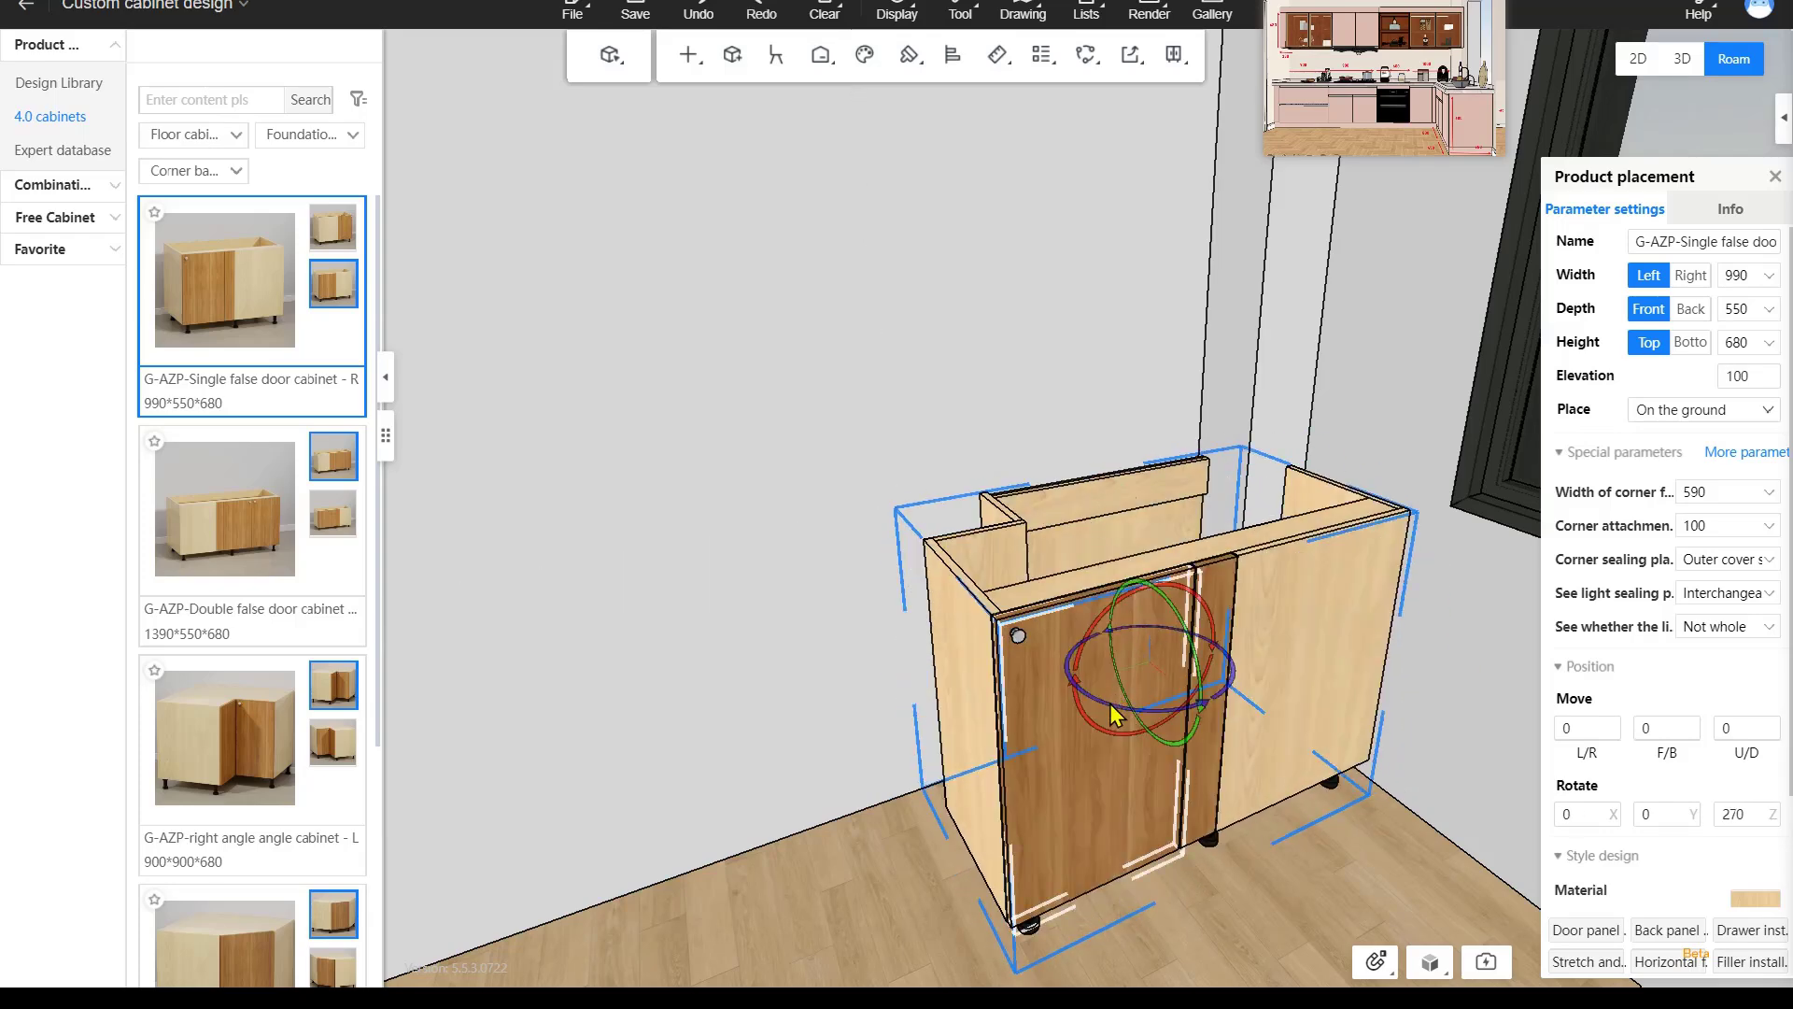
Try rotating the corner cabinet 45° about its vertical axis and again on a second rotation ring, undoing each attempt.
scroll(1112, 715, up, 1)
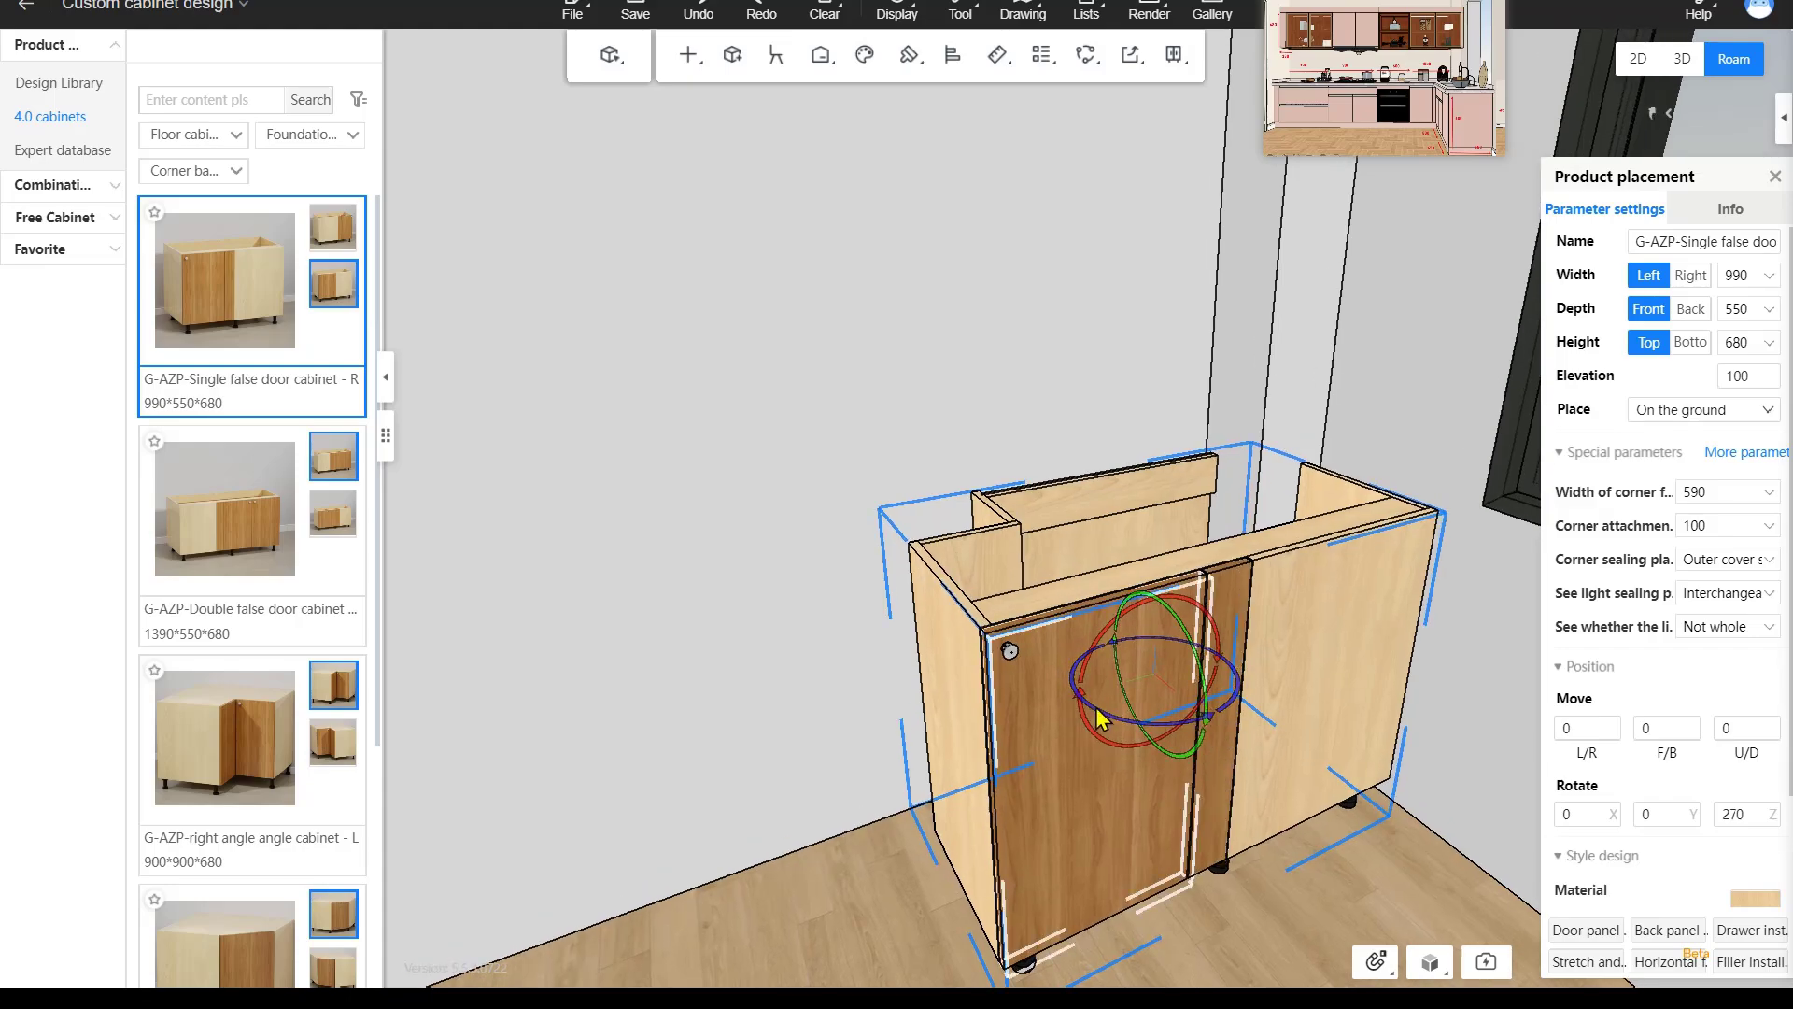
drag(1095, 714, 867, 686)
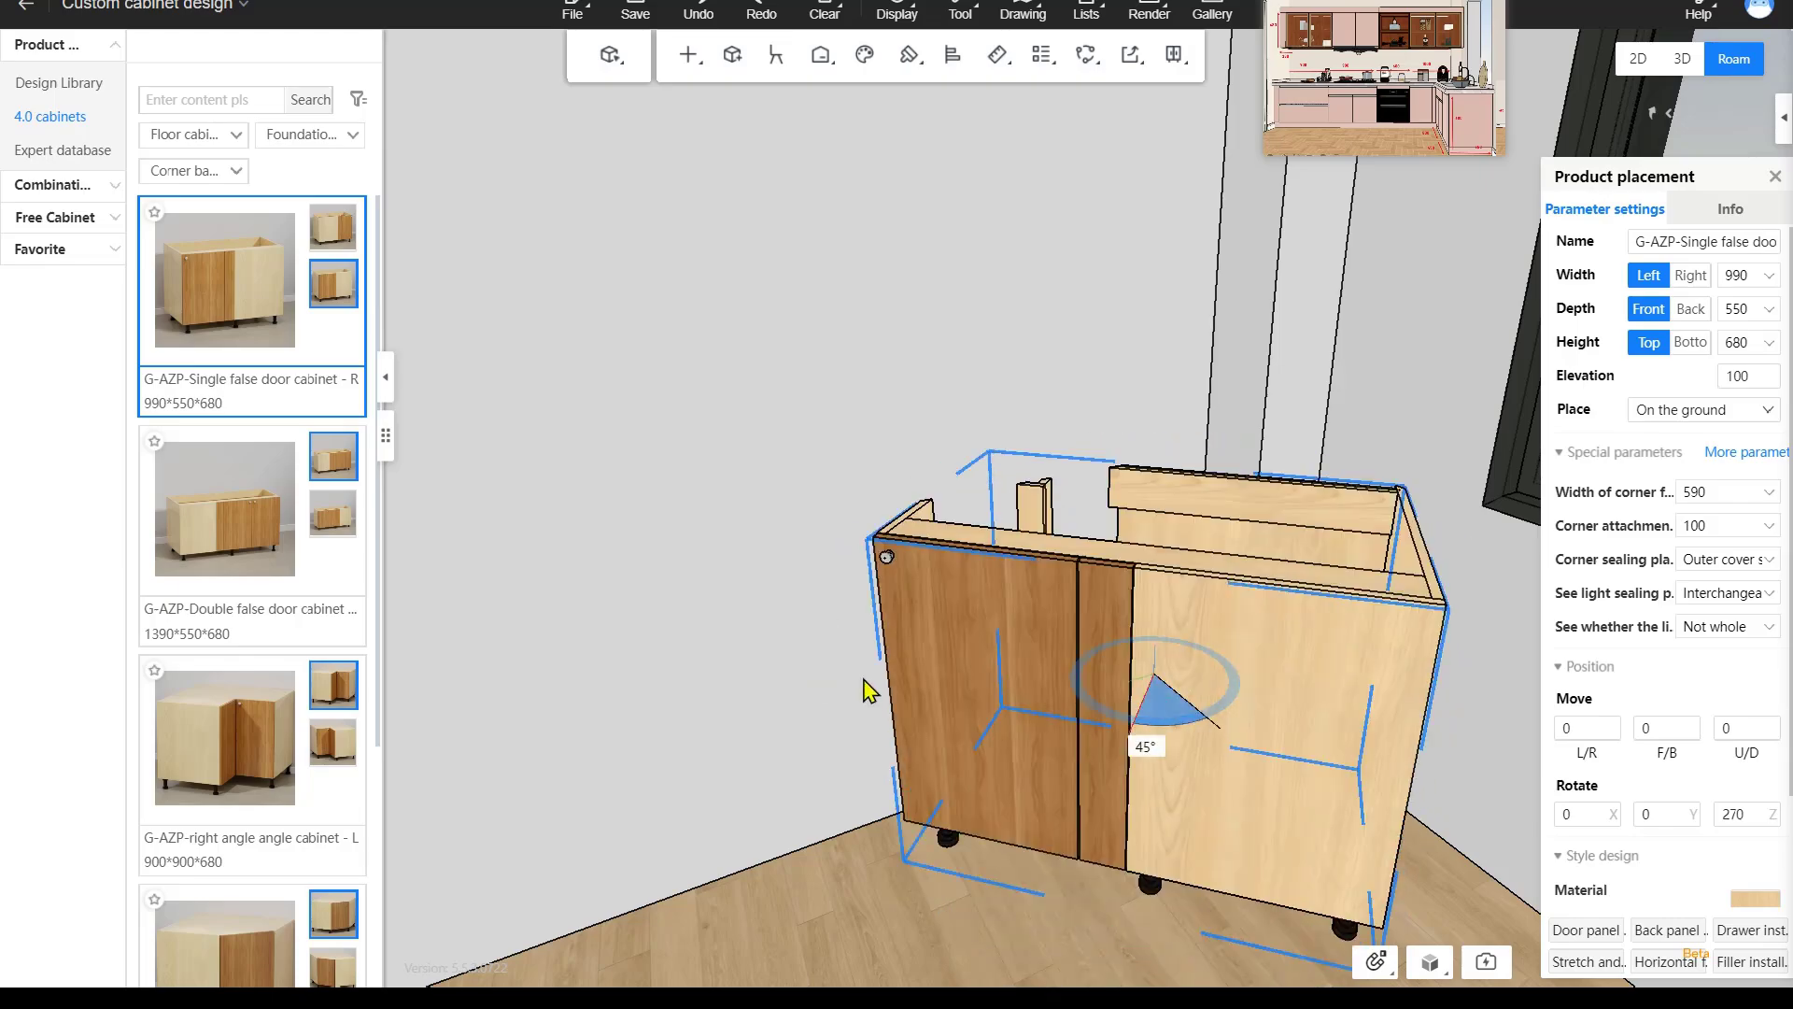
key(ctrl+z)
drag(1098, 644, 1272, 518)
key(ctrl+z)
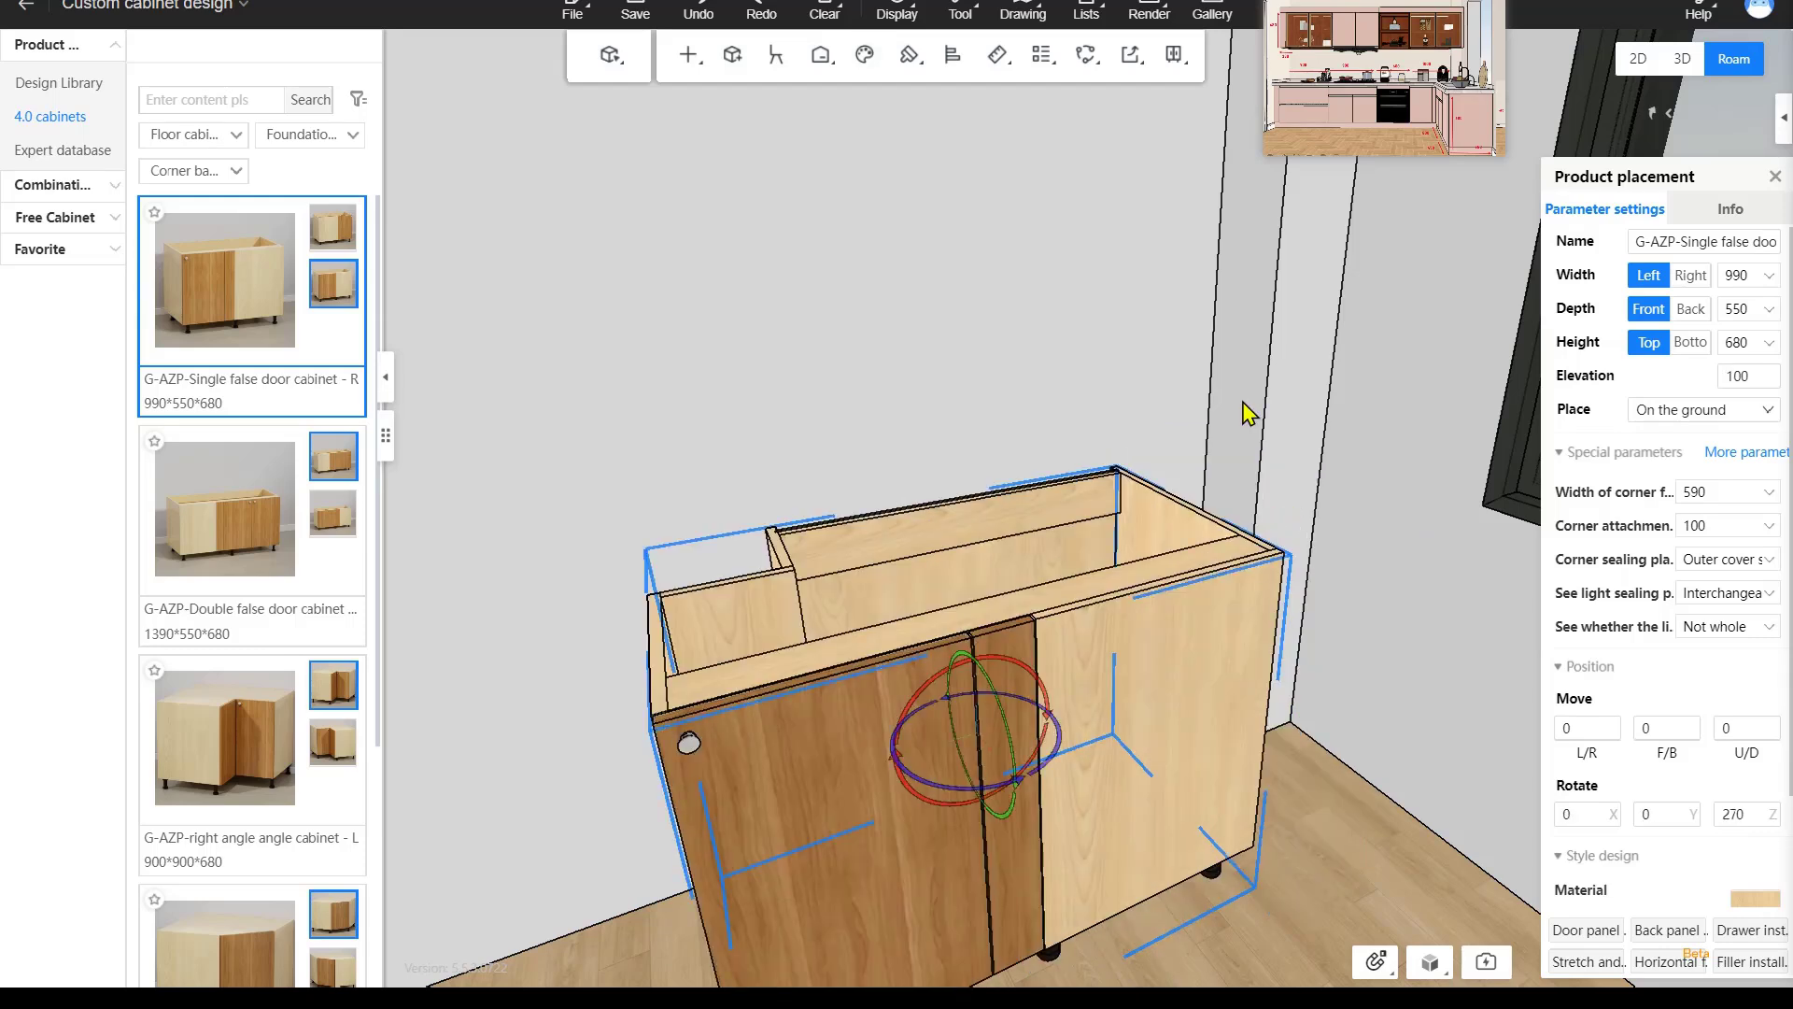
Cycle the corner cabinet's manipulation gizmo through stretch and Three-axis movement, ending on the stretch arrows.
key(space)
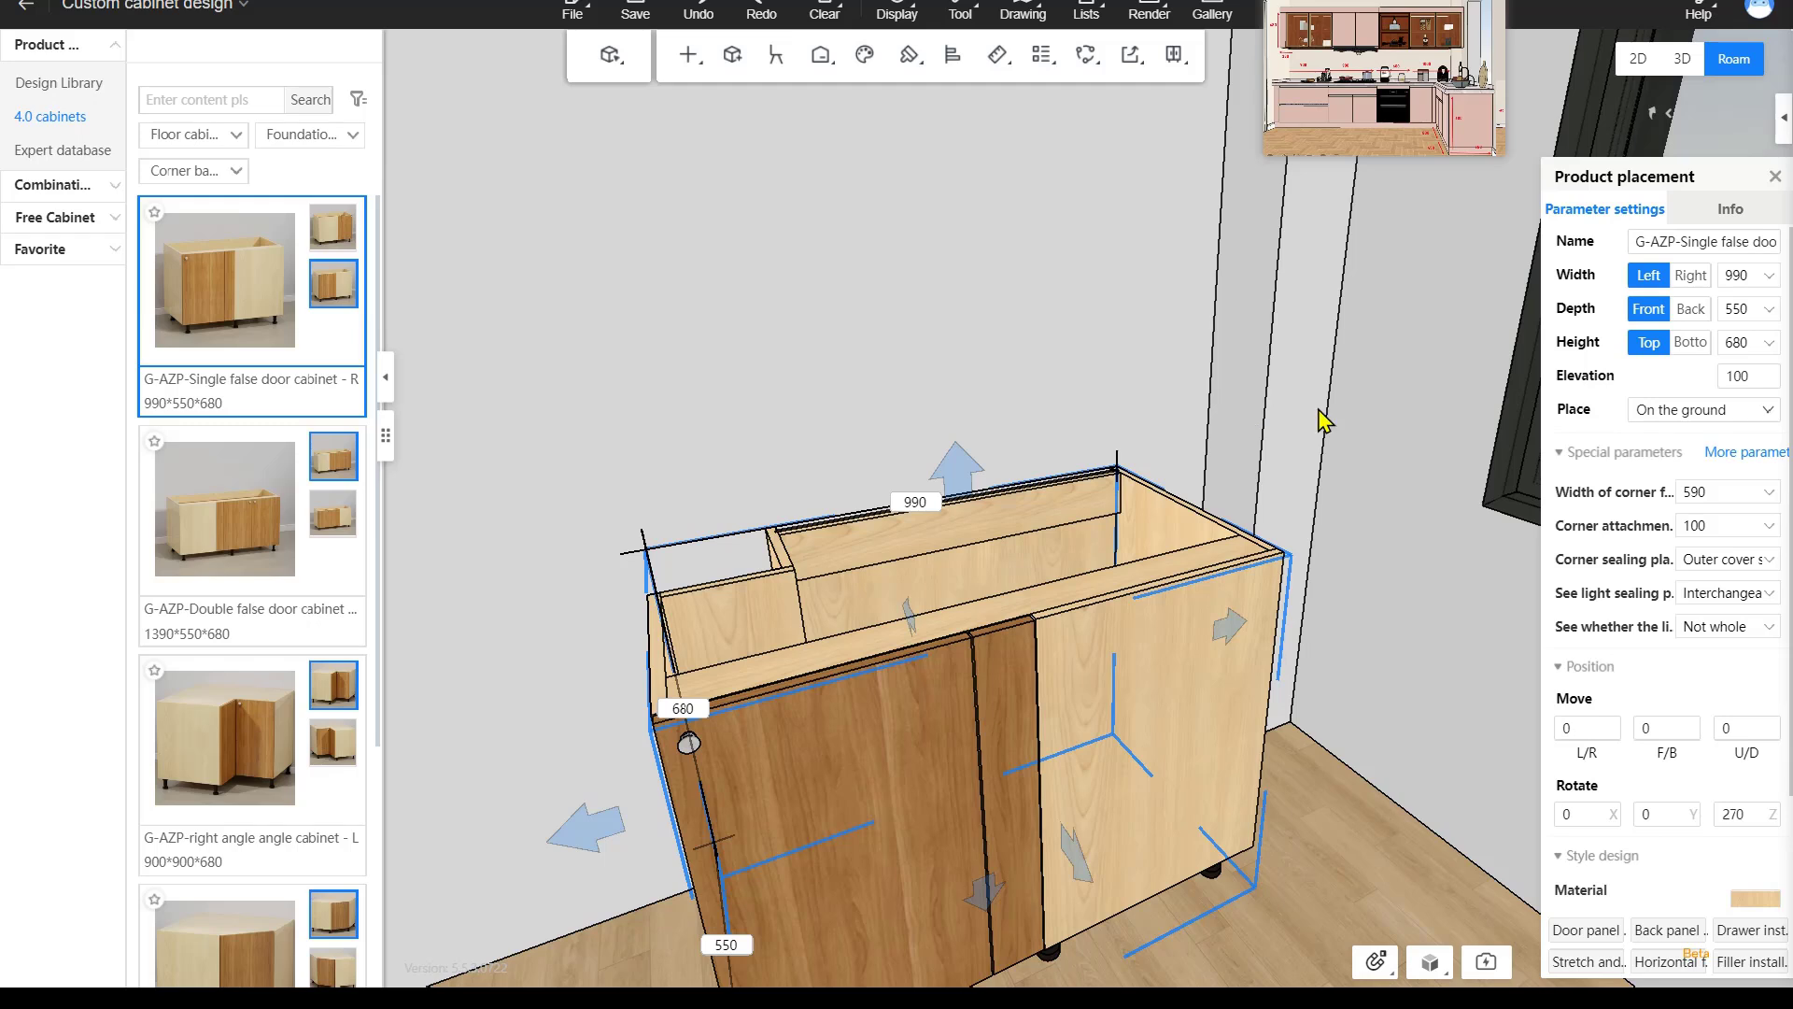
key(space)
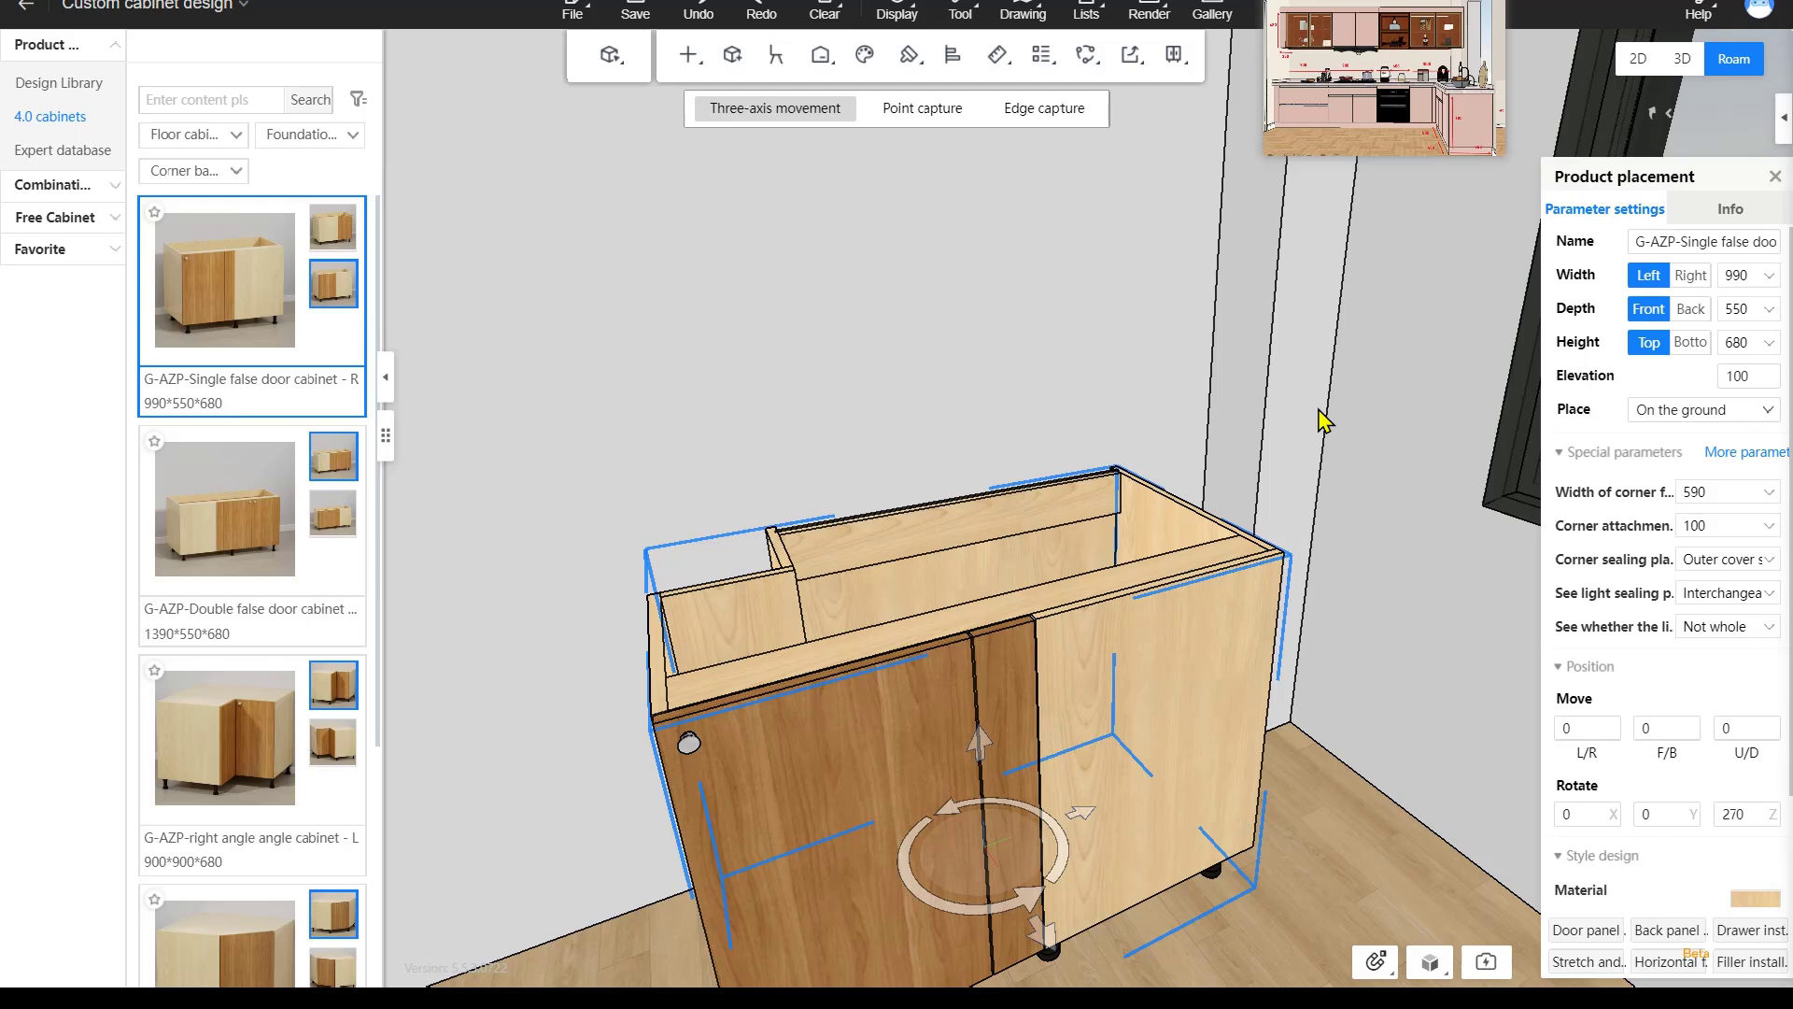
key(space)
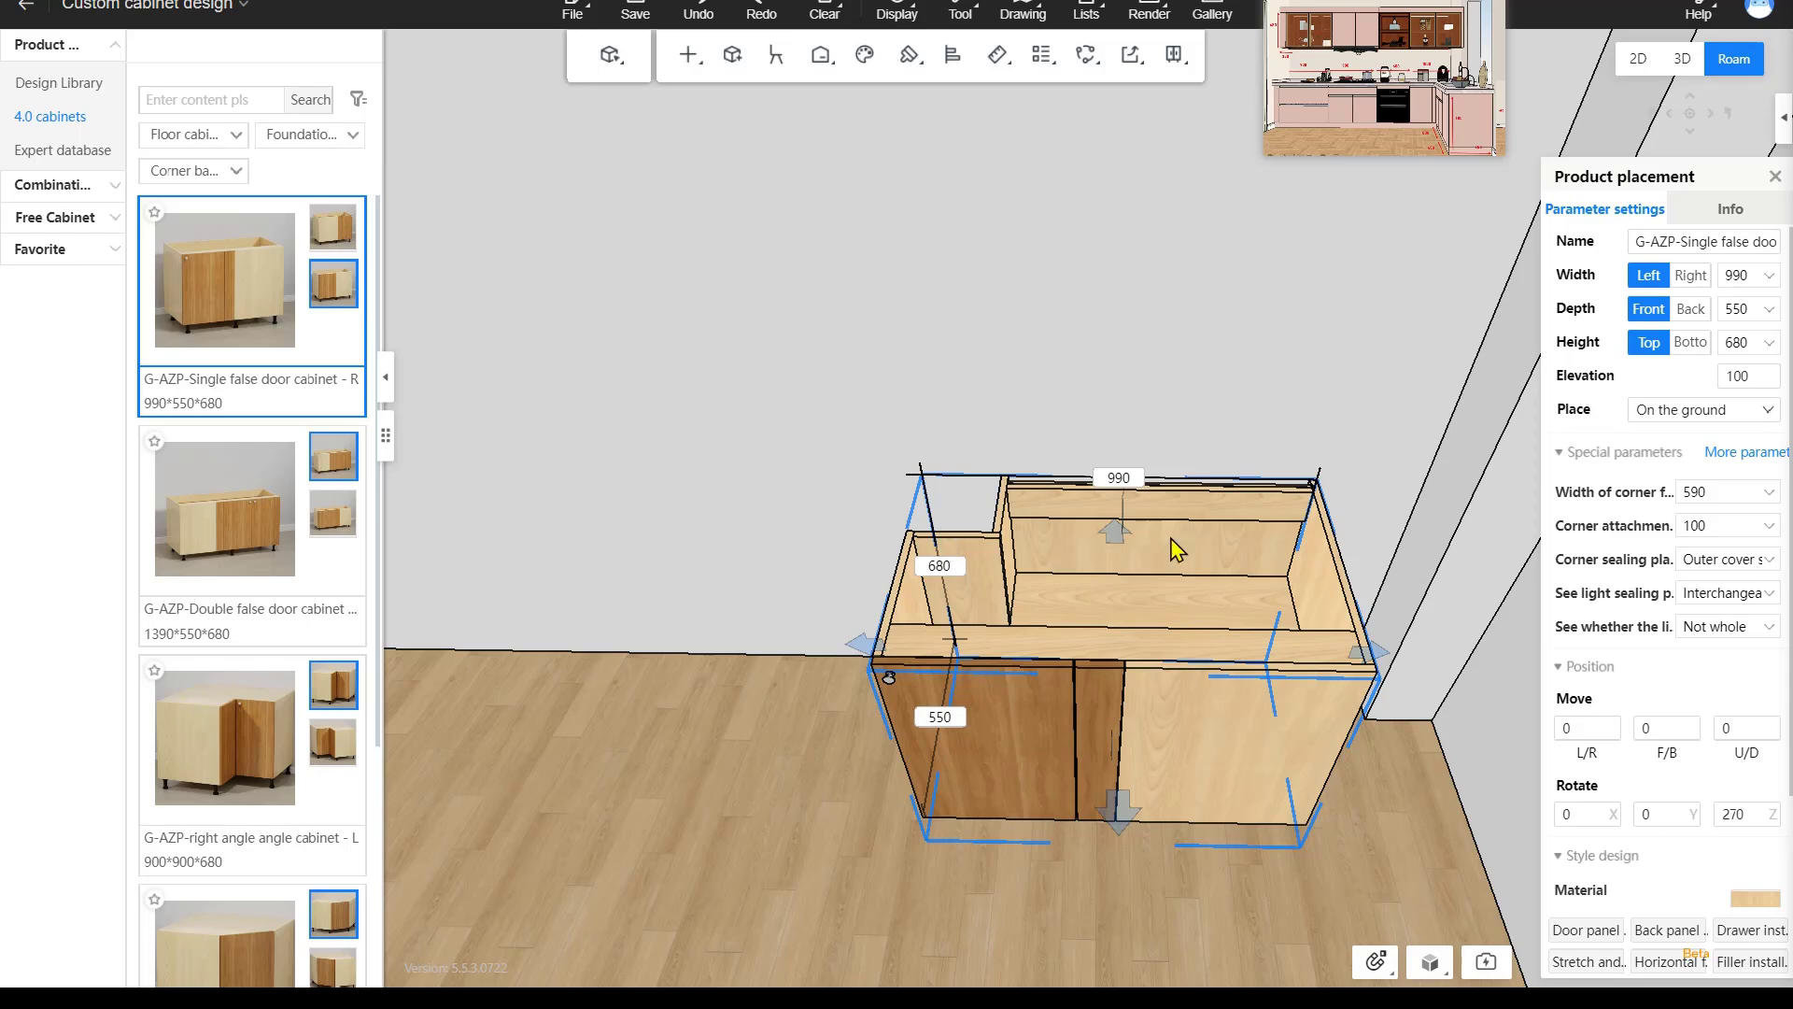
In the corner cabinet's special parameters, set the left cut corner to No chamfer and the right cut corner to 200 wide and 250 deep.
click(1762, 453)
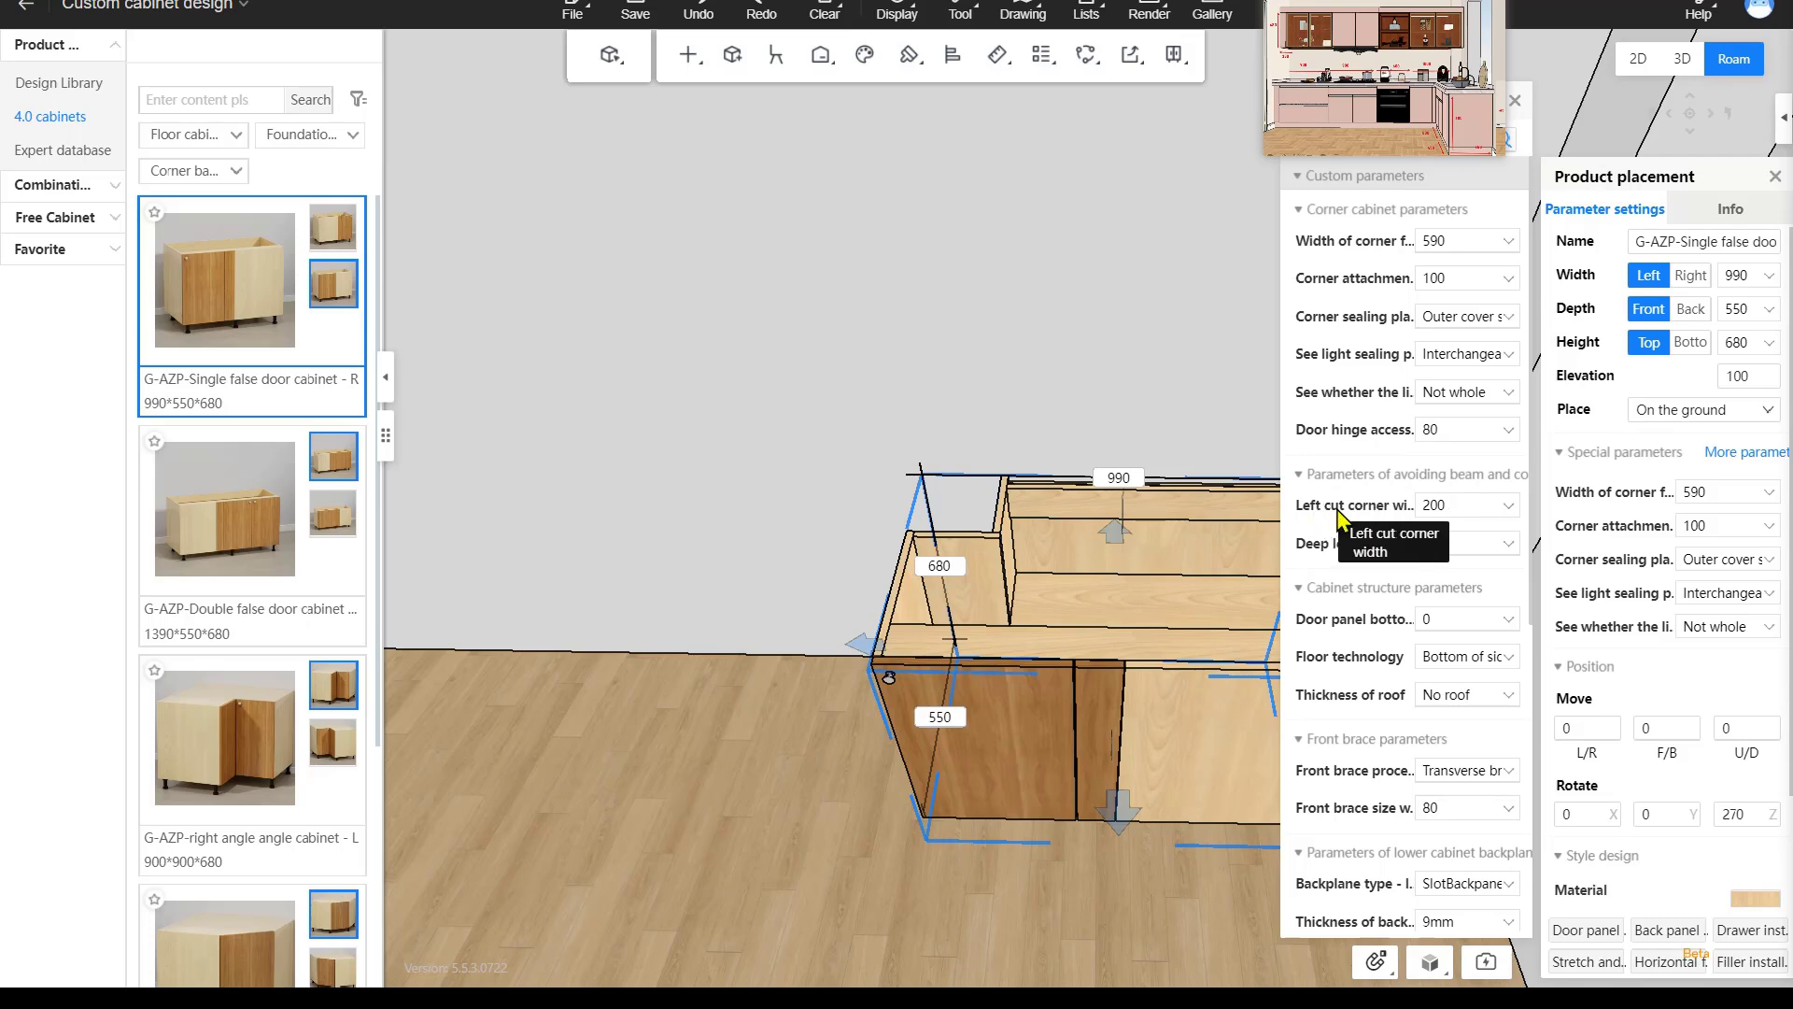
click(1513, 509)
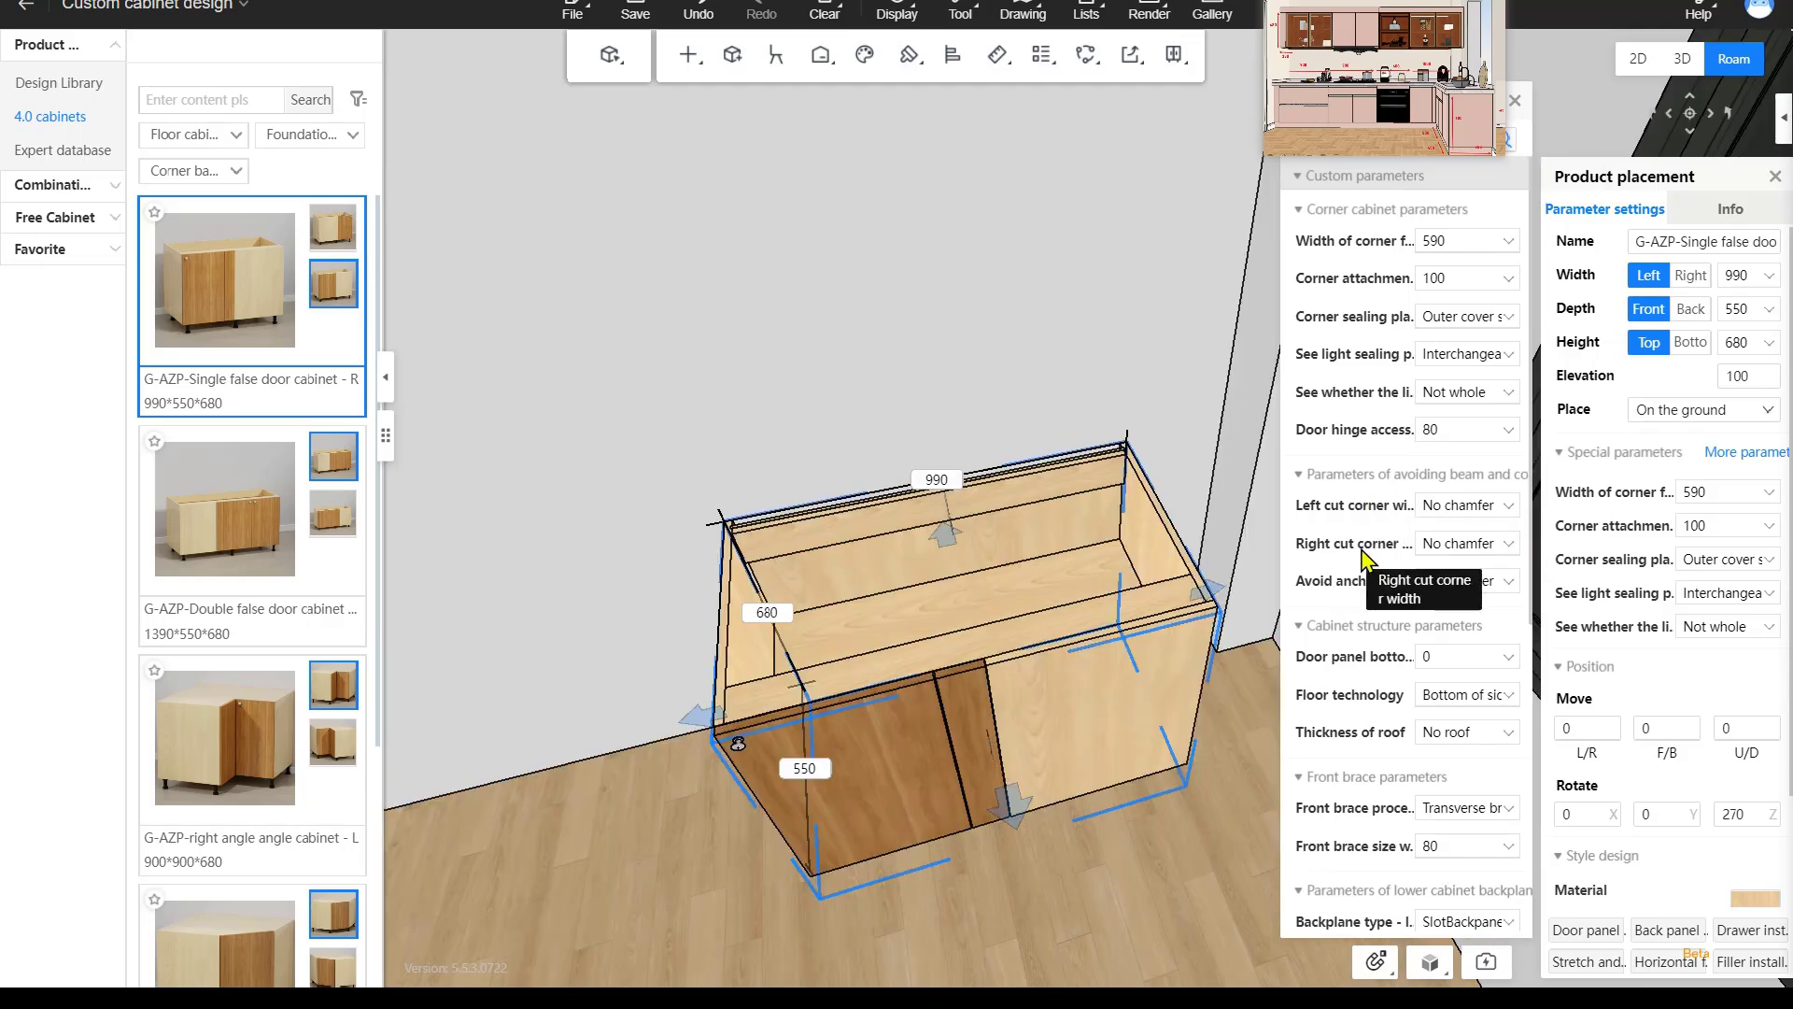
click(1508, 551)
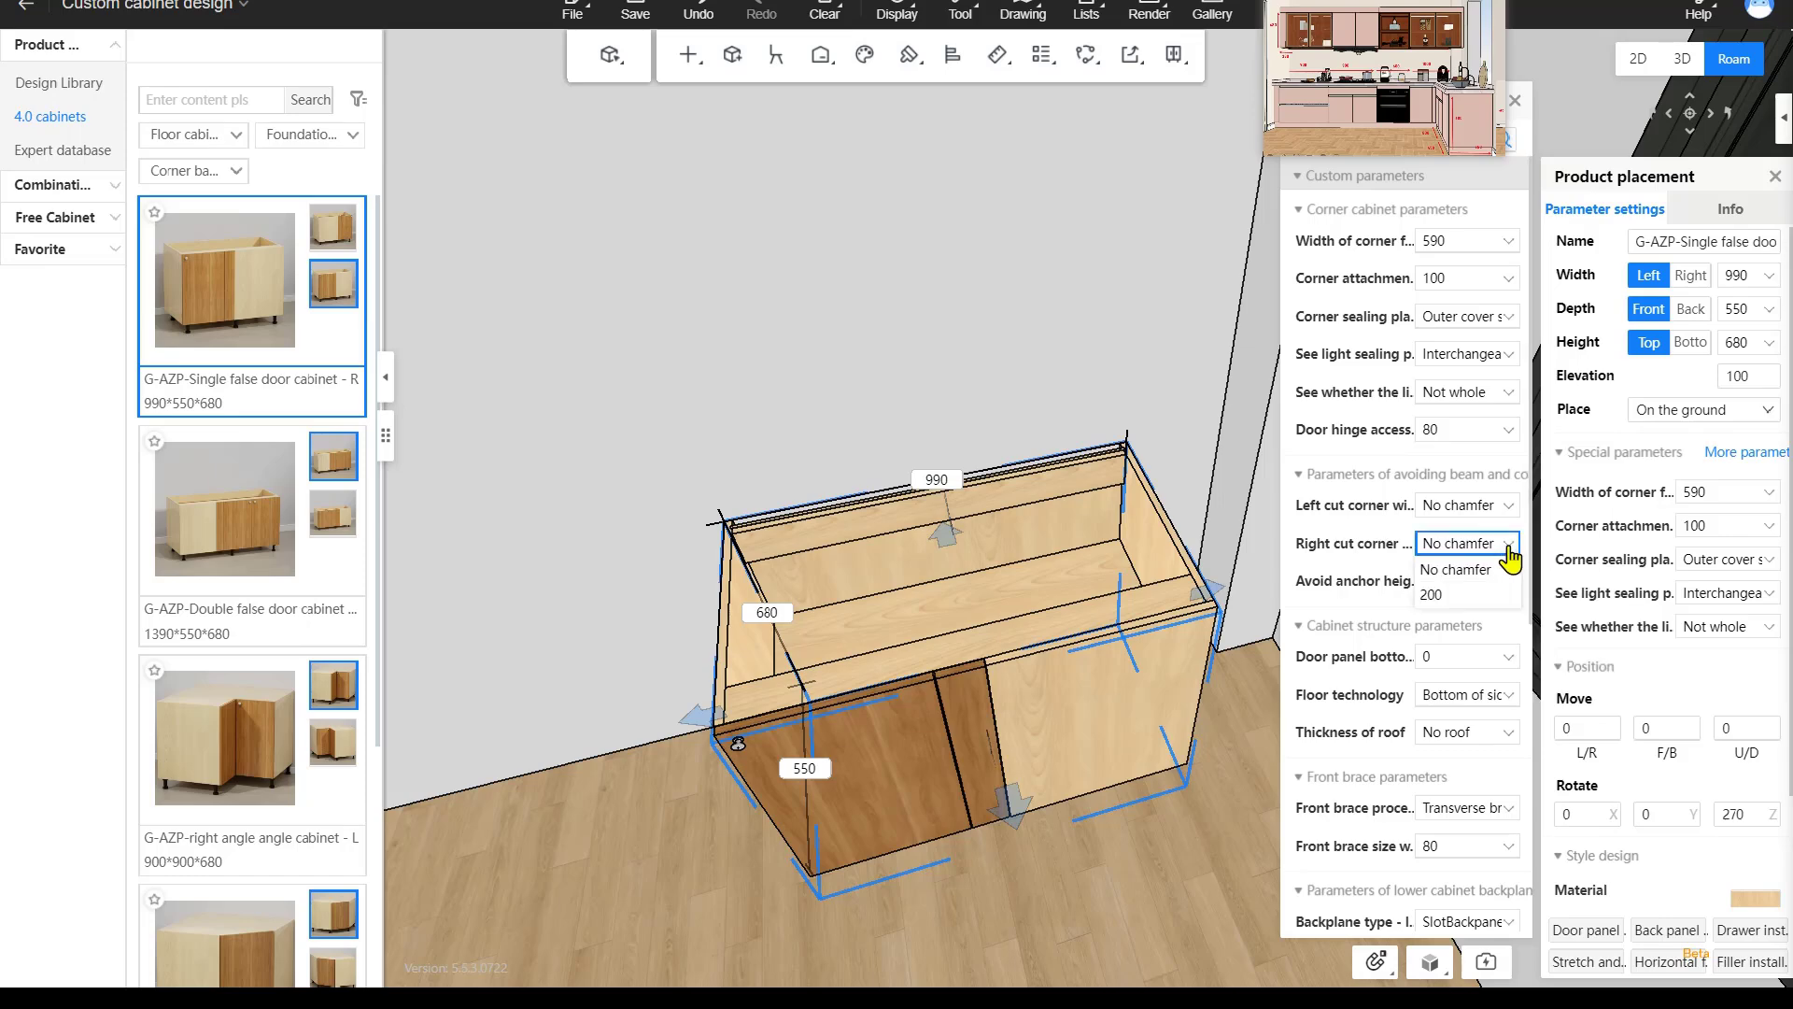
click(1450, 596)
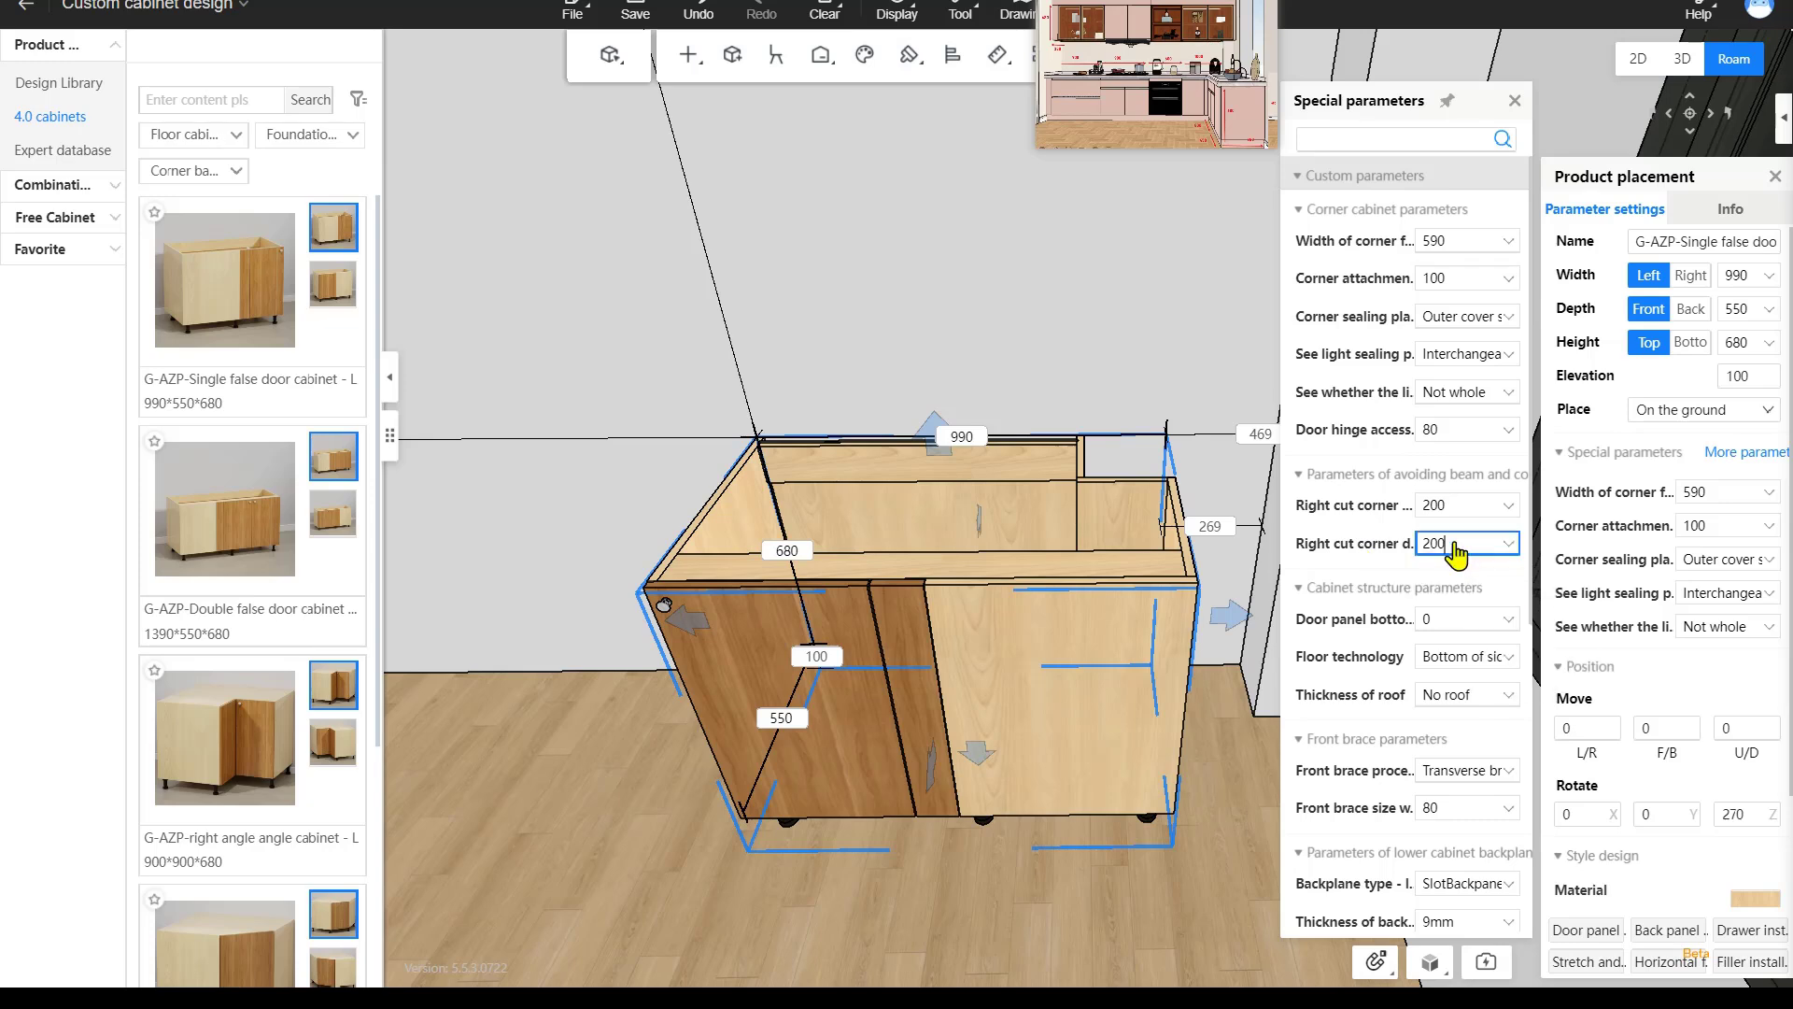
double_click(1457, 553)
text(250)
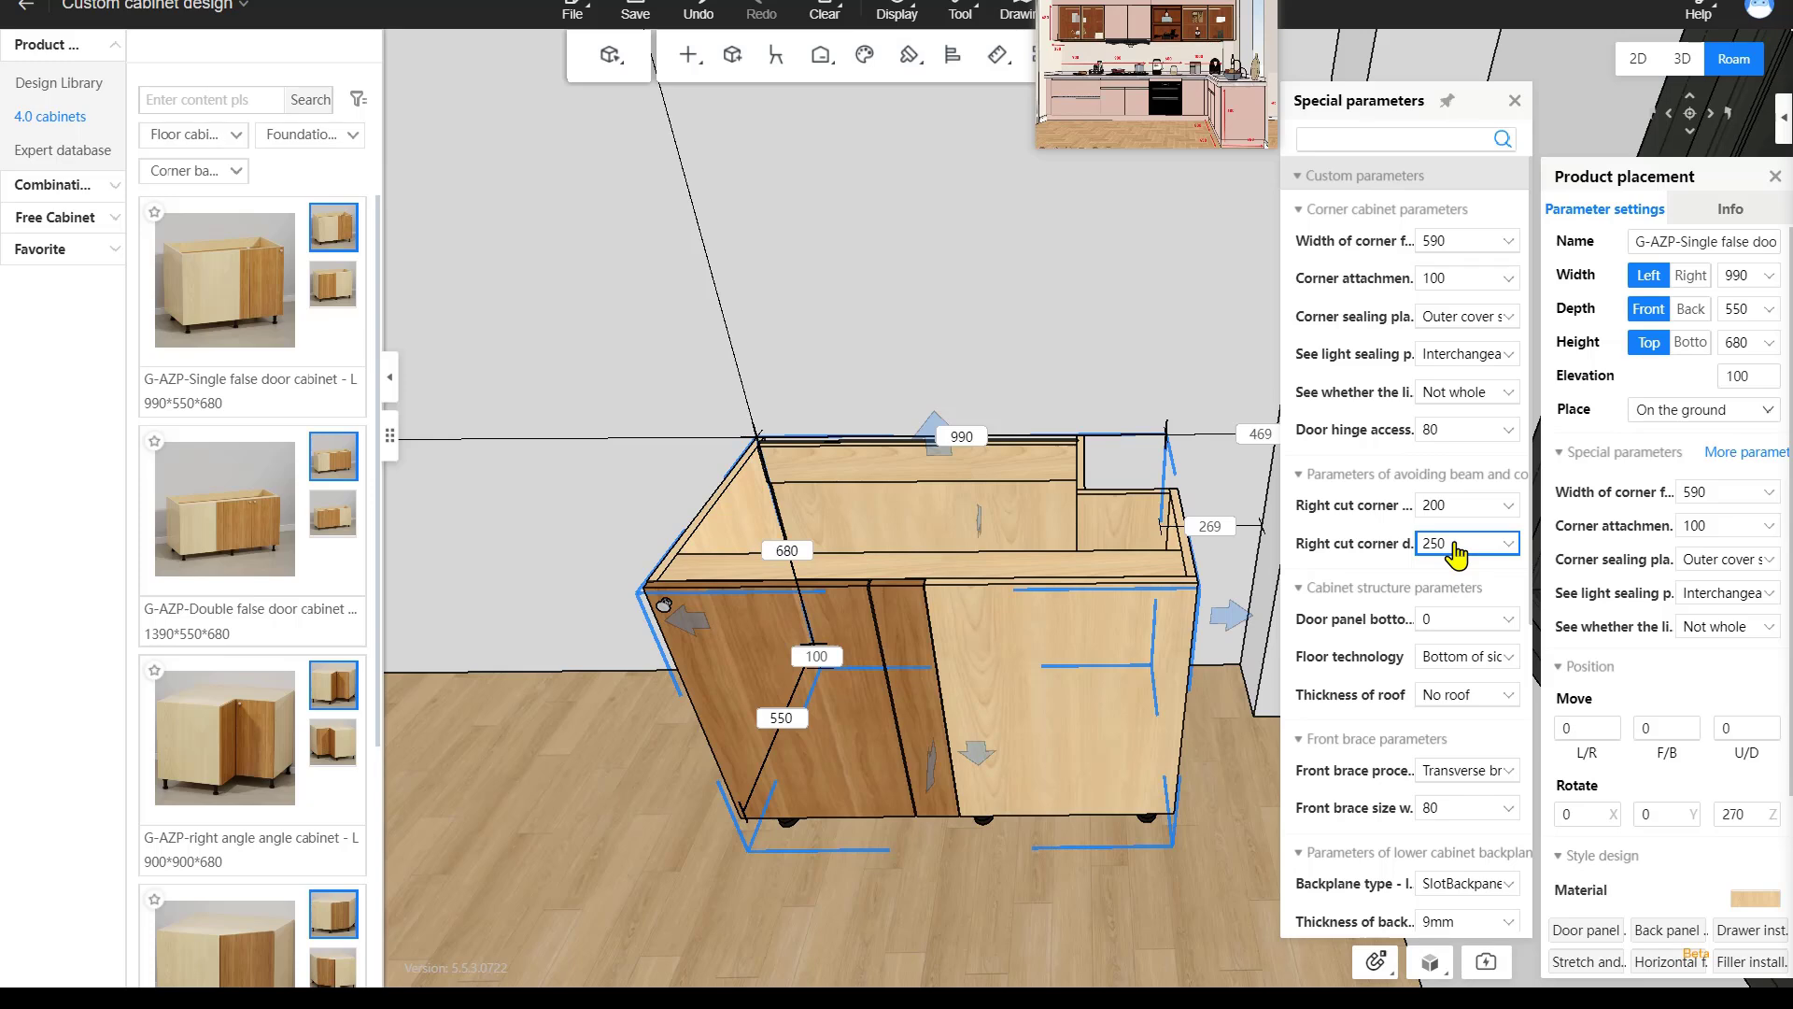
click(1515, 107)
Position the corner cabinet 50 from the window wall by editing its rear distance dimension.
mouse_move(1338, 371)
mouse_down()
mouse_move(1327, 331)
mouse_move(1333, 344)
mouse_up()
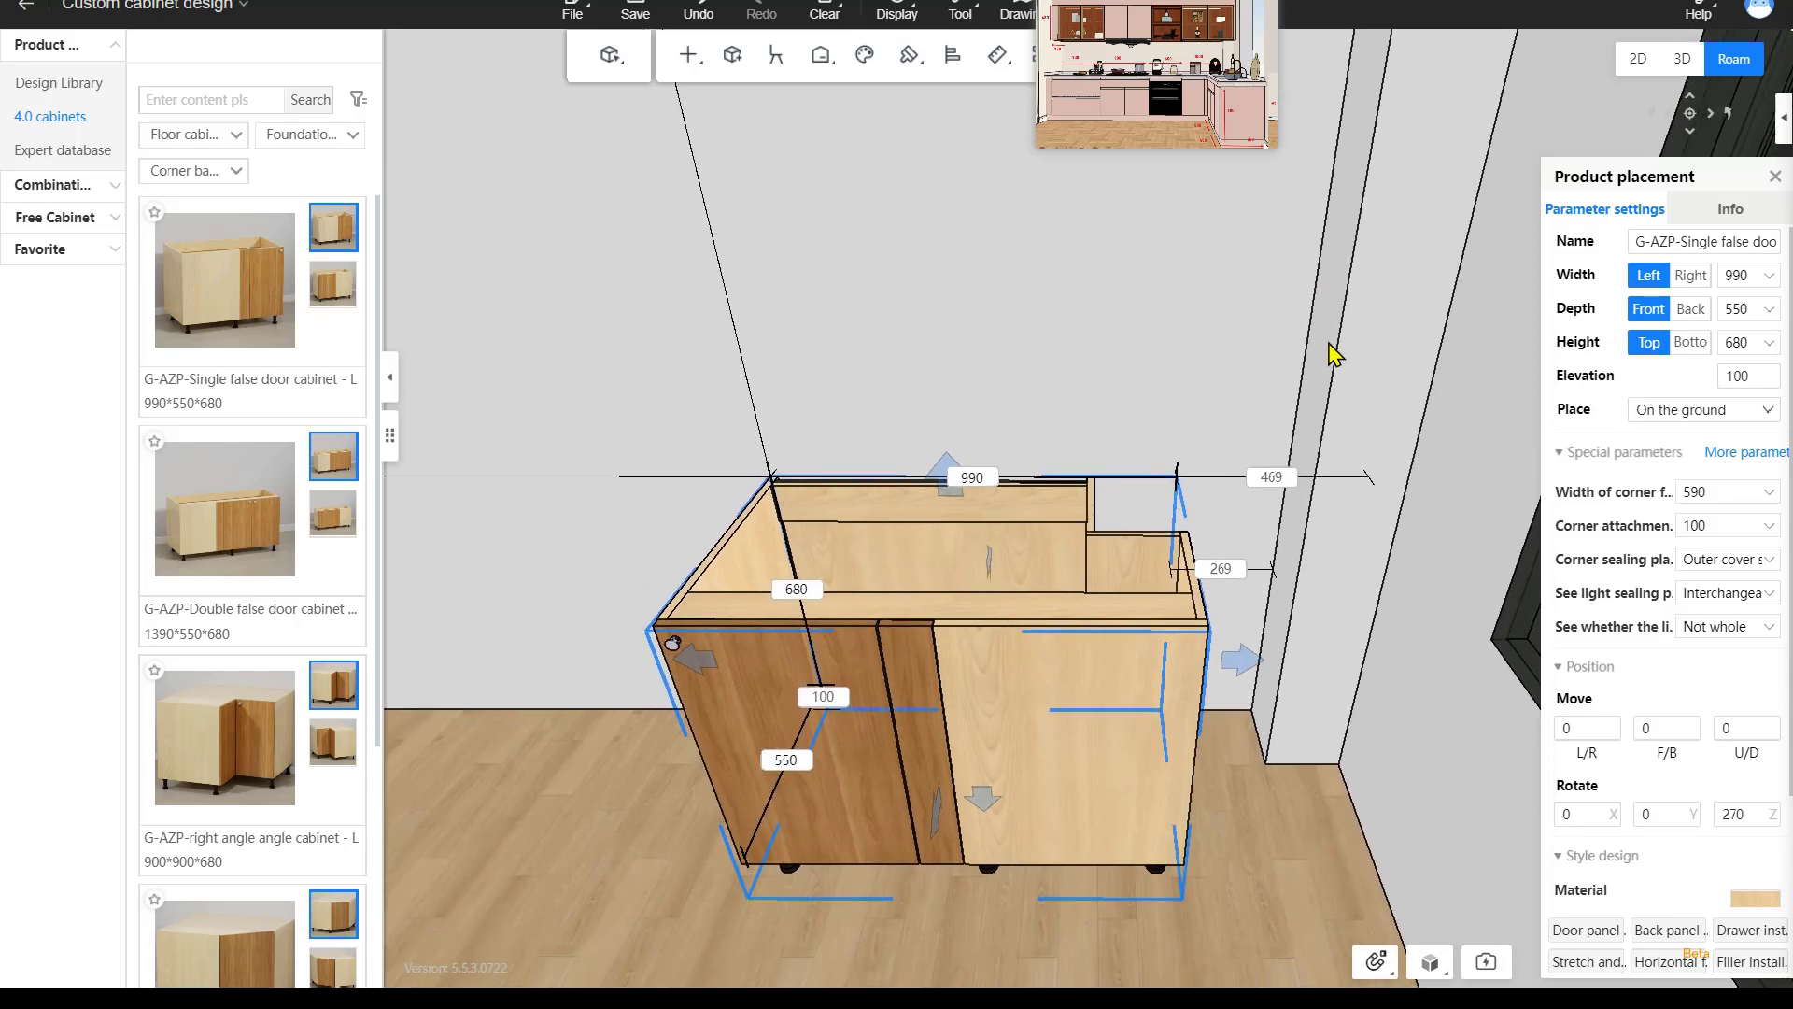
click(1273, 480)
text(50)
key(Return)
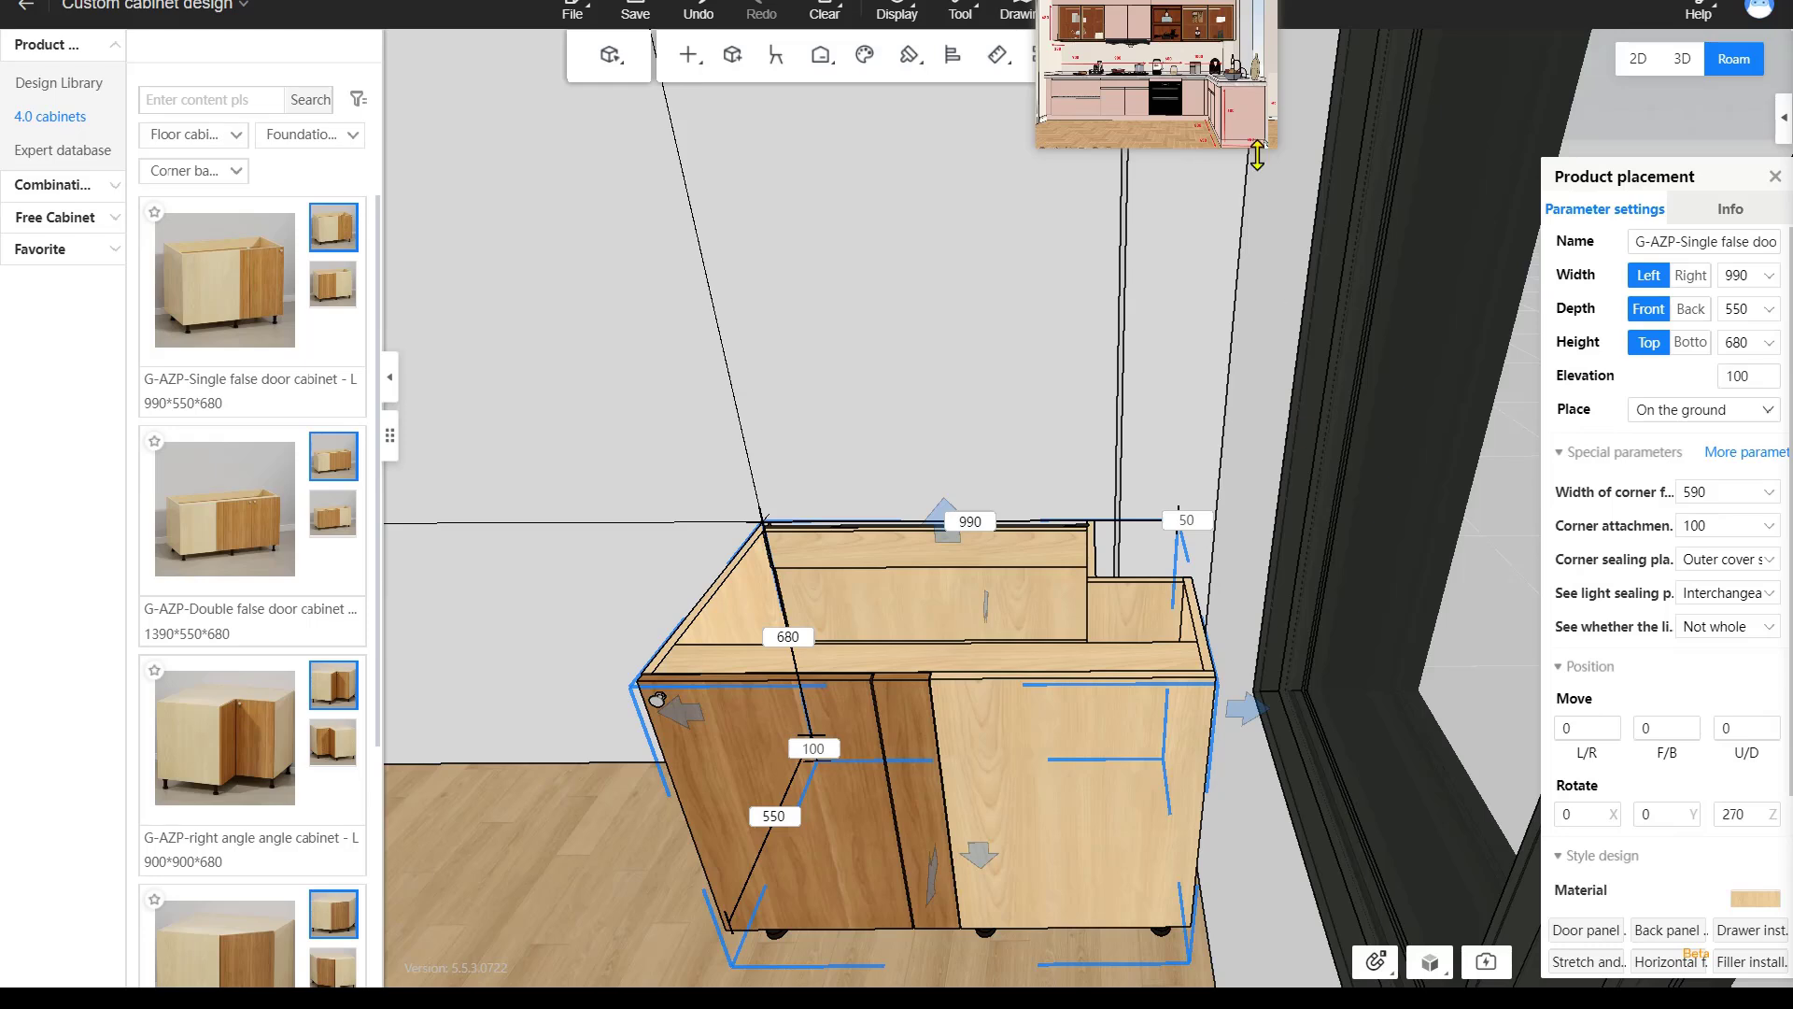
Following the reference picture, extend the corner cabinet on its Left side to a width of 1000.
mouse_move(1182, 114)
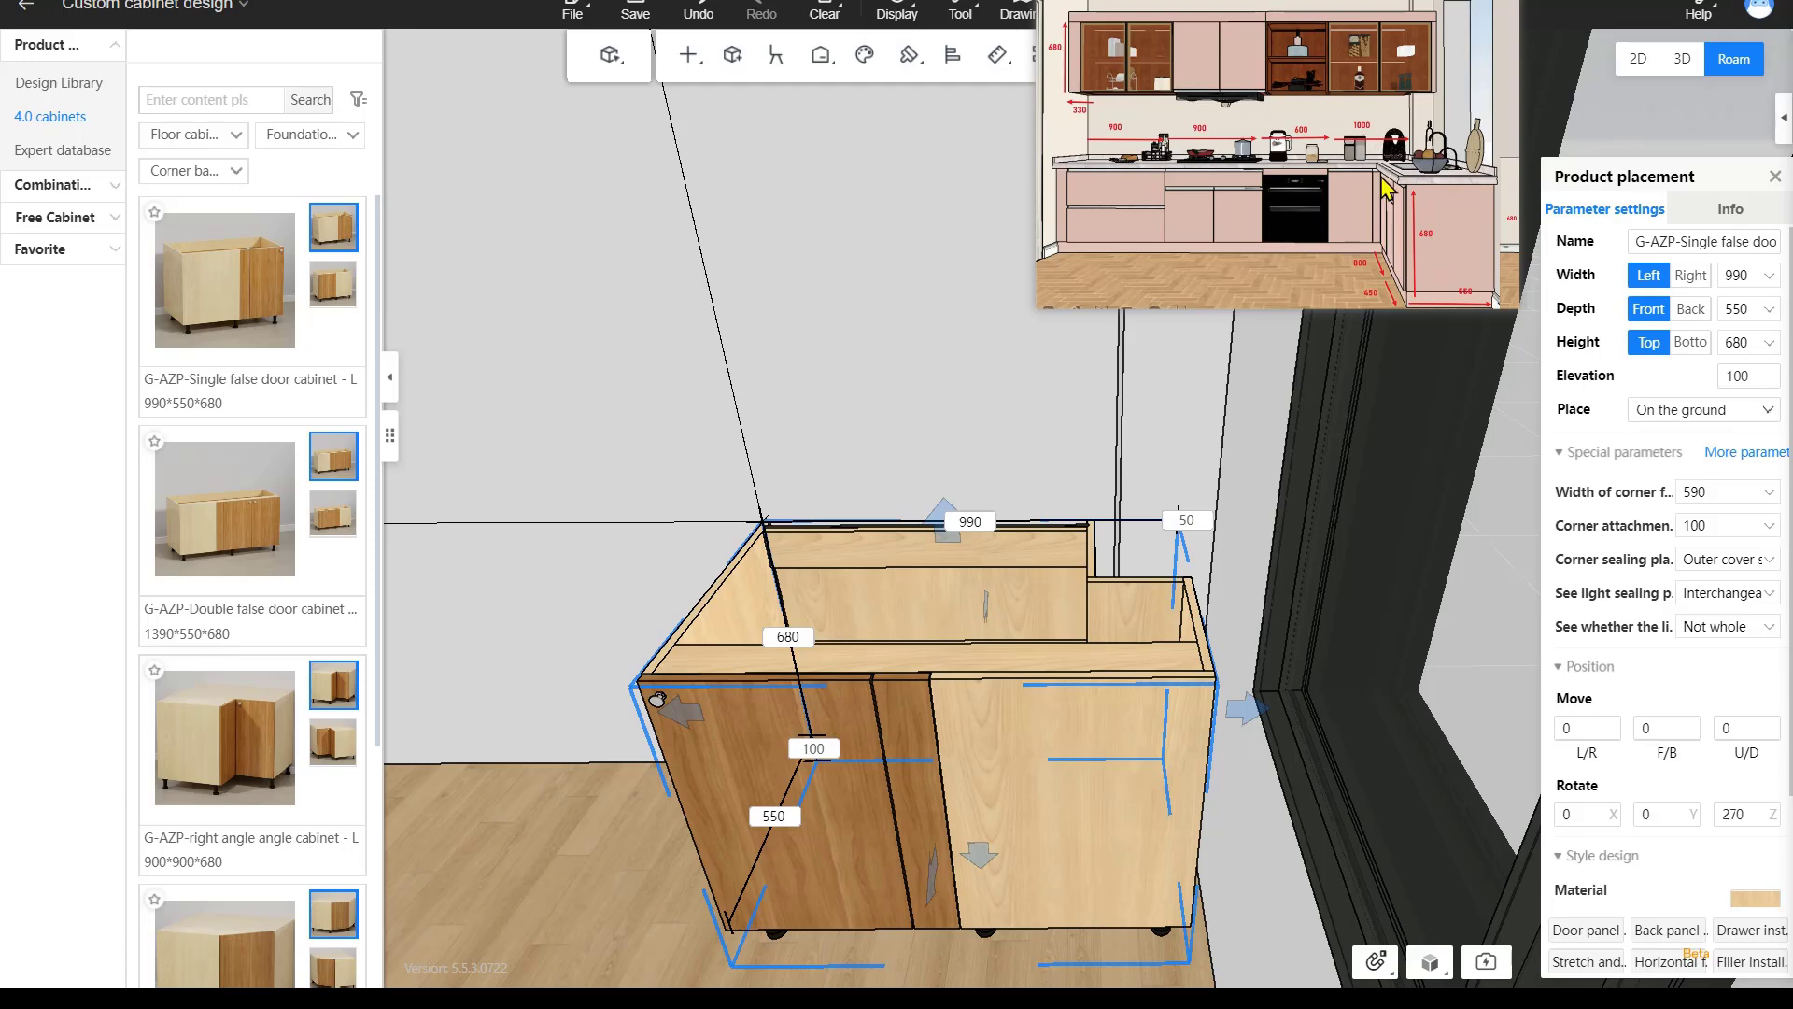
scroll(1344, 161, down, 2)
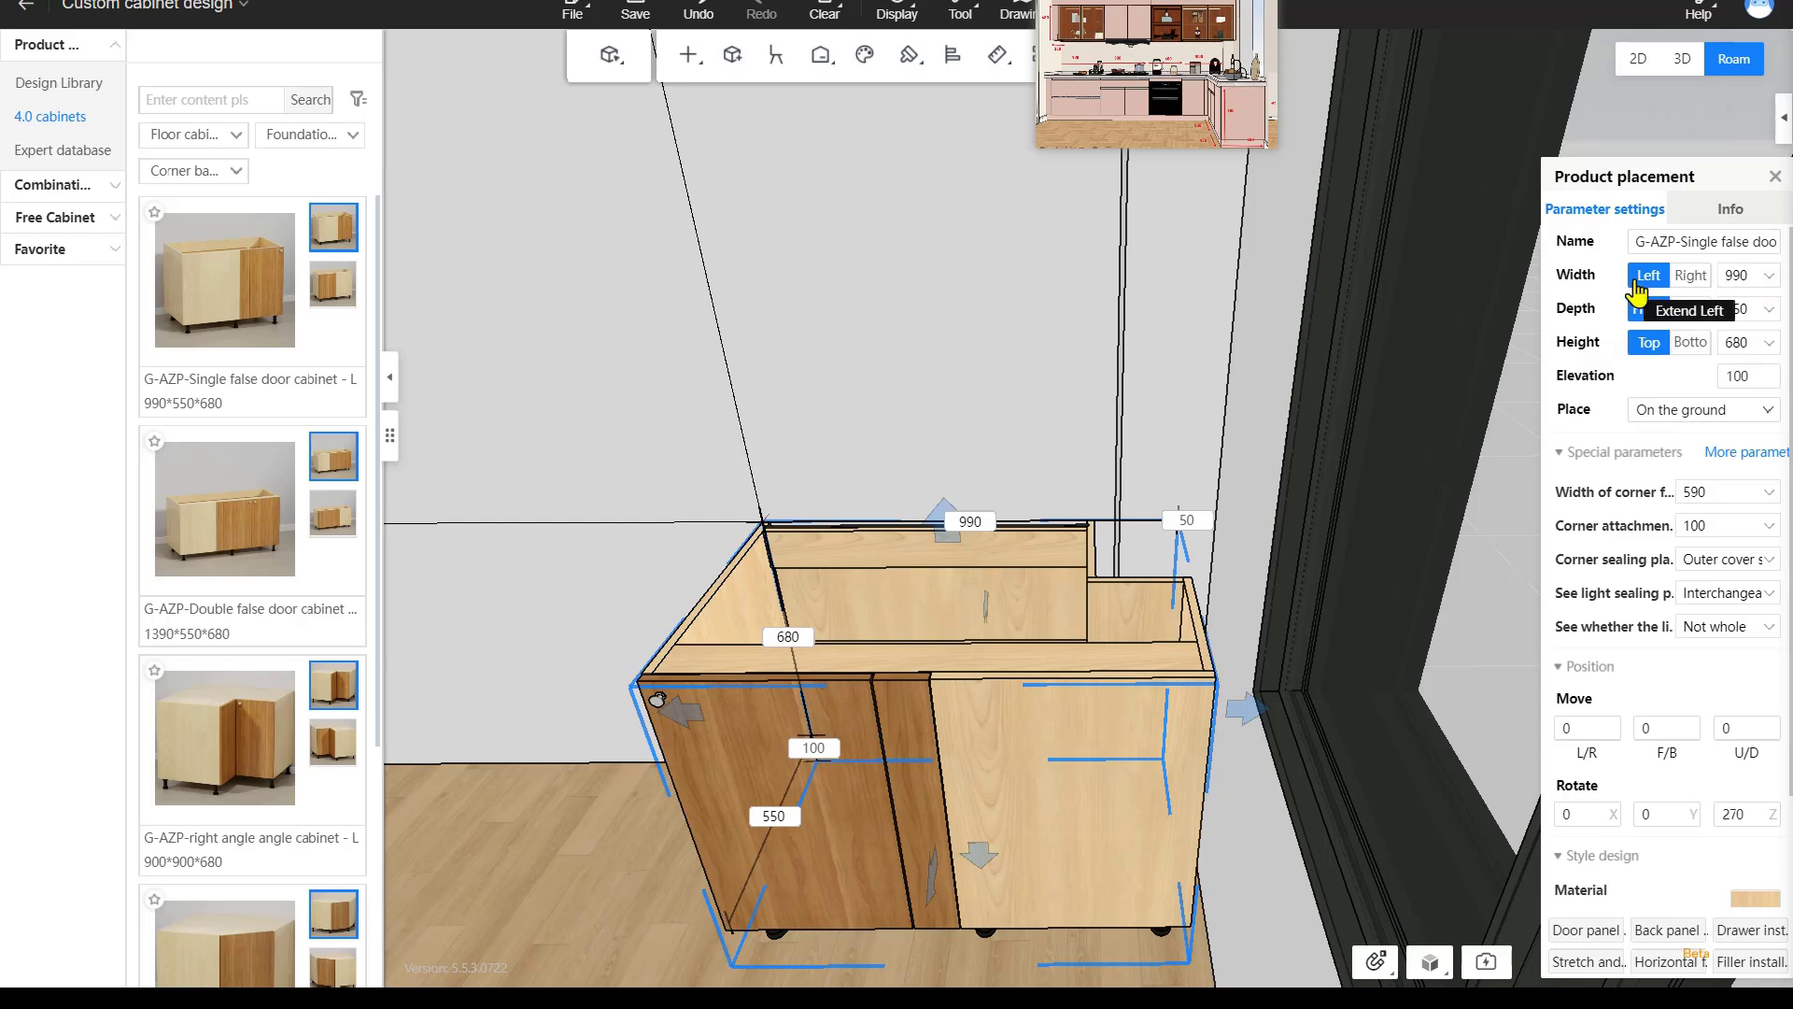
click(1739, 276)
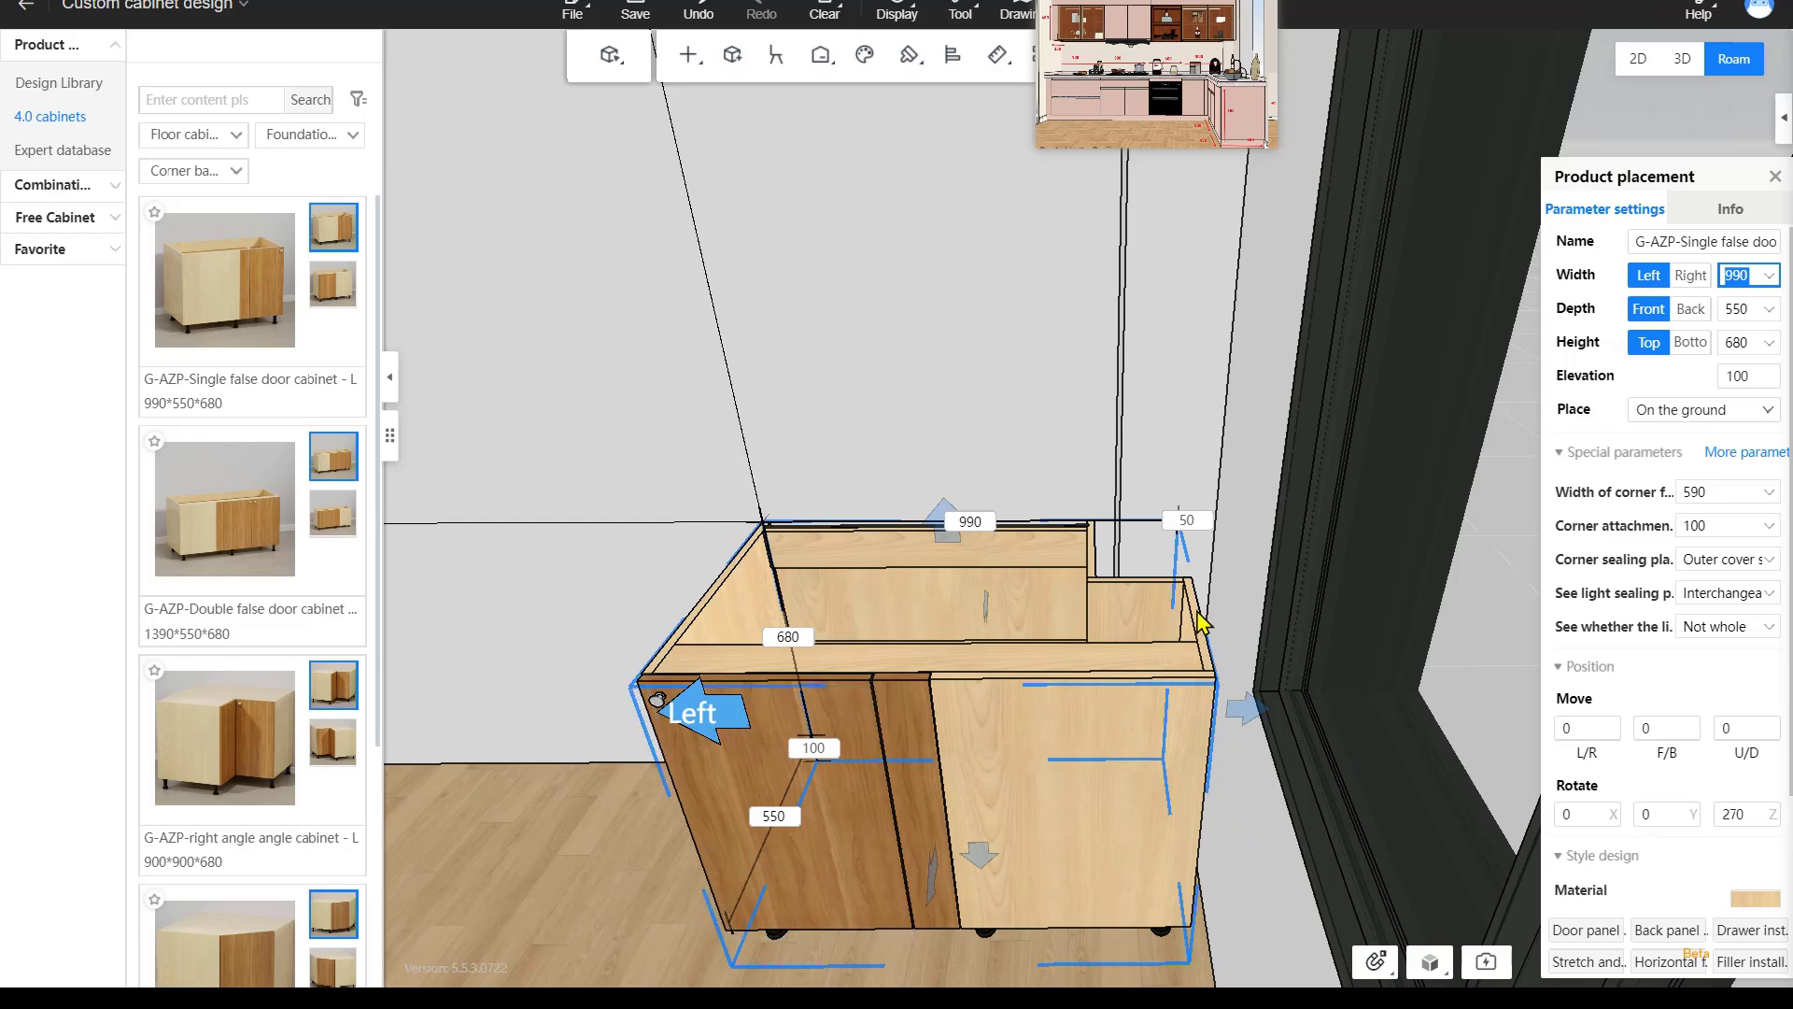
click(1691, 276)
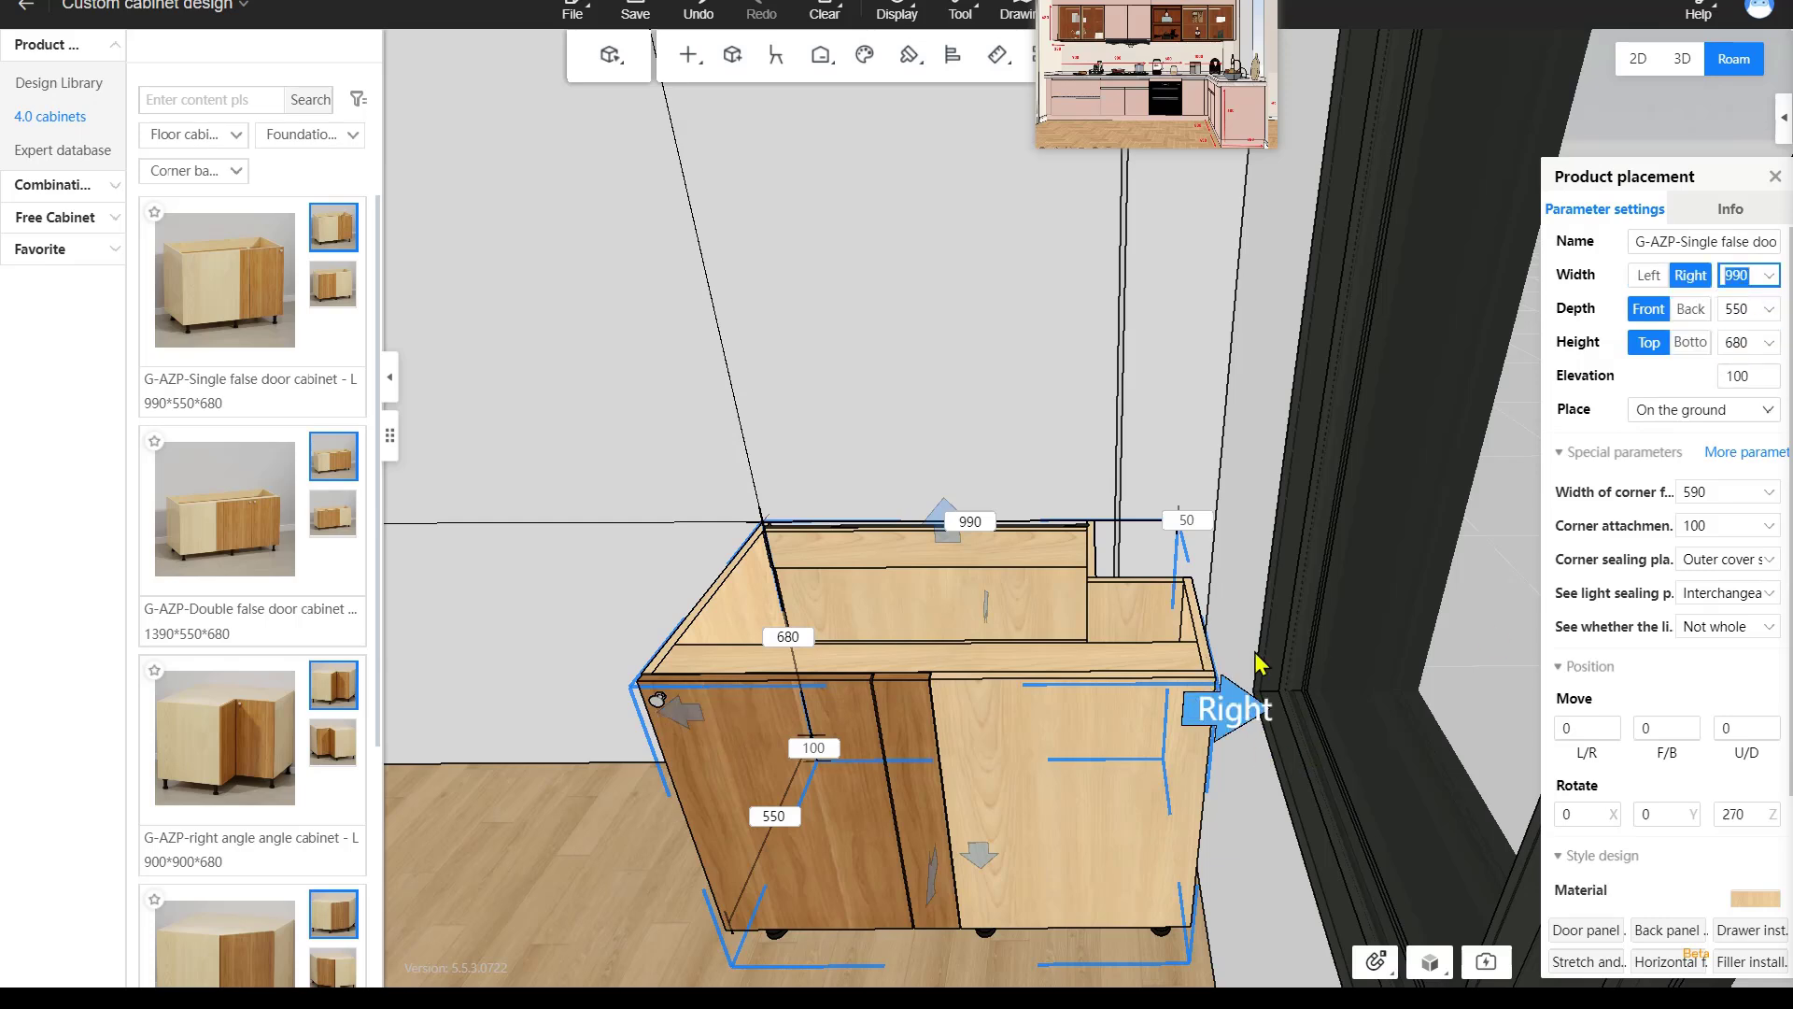
click(1649, 275)
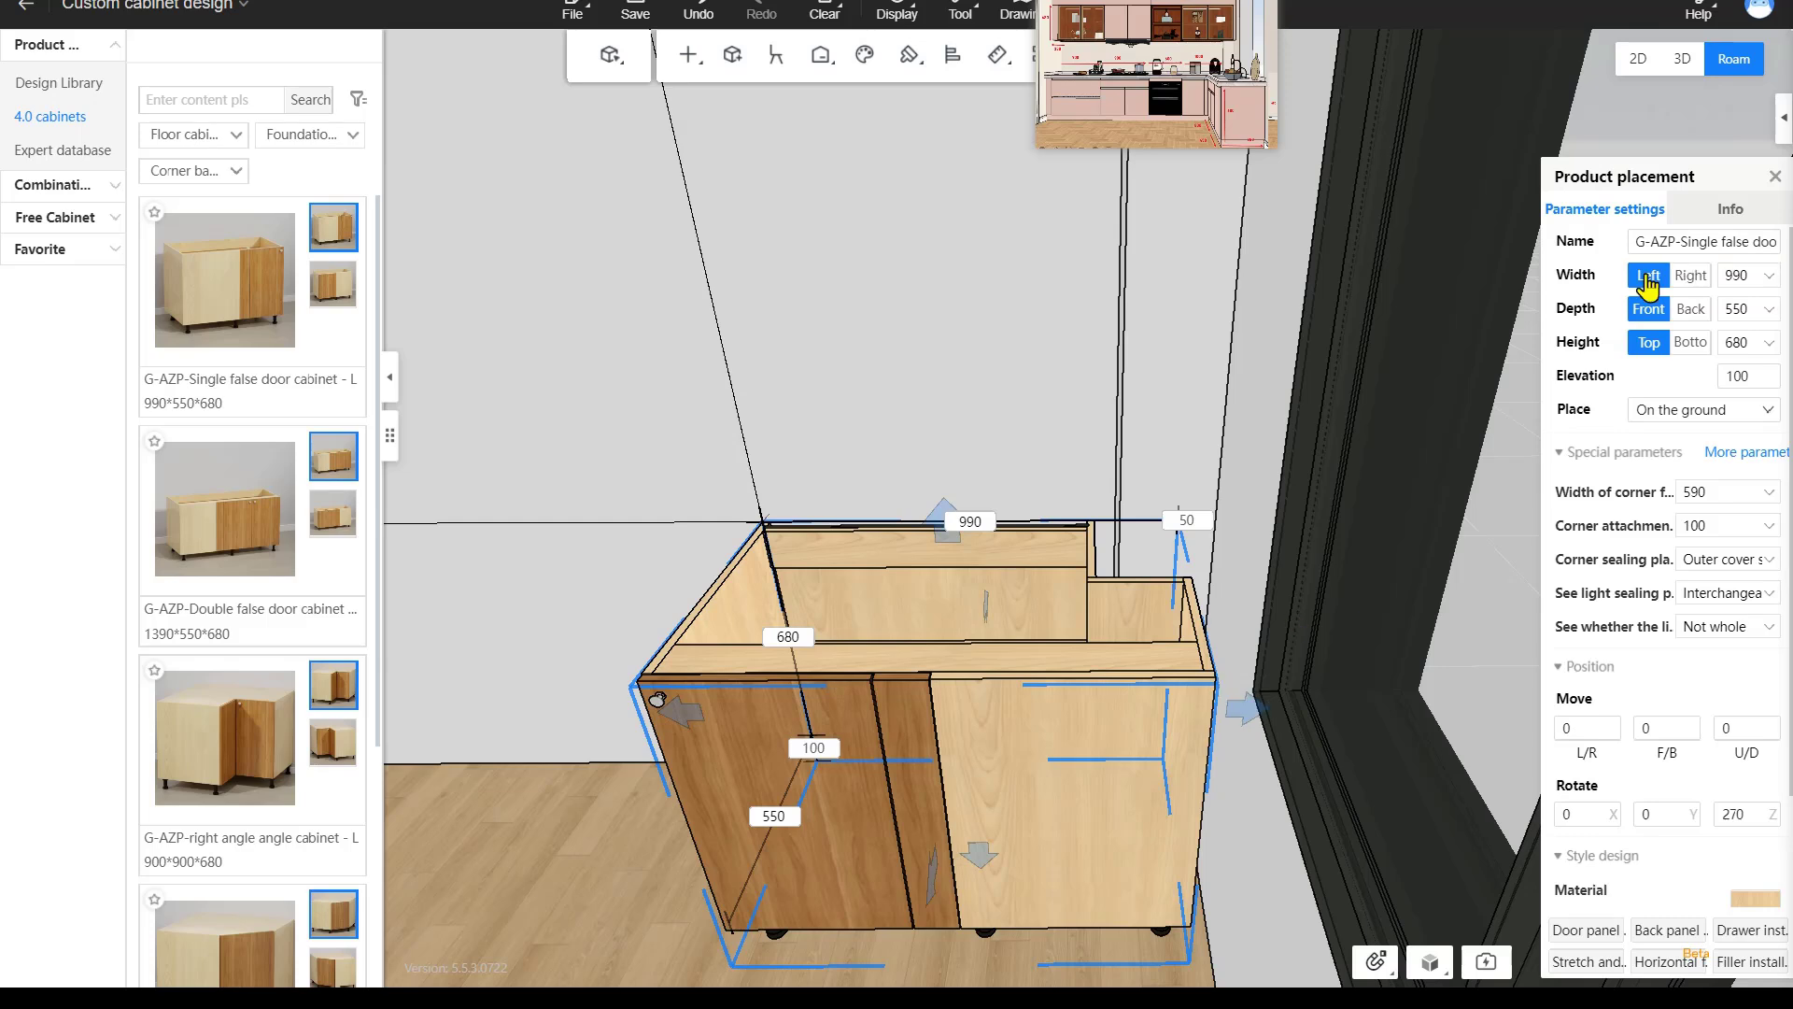
double_click(1750, 272)
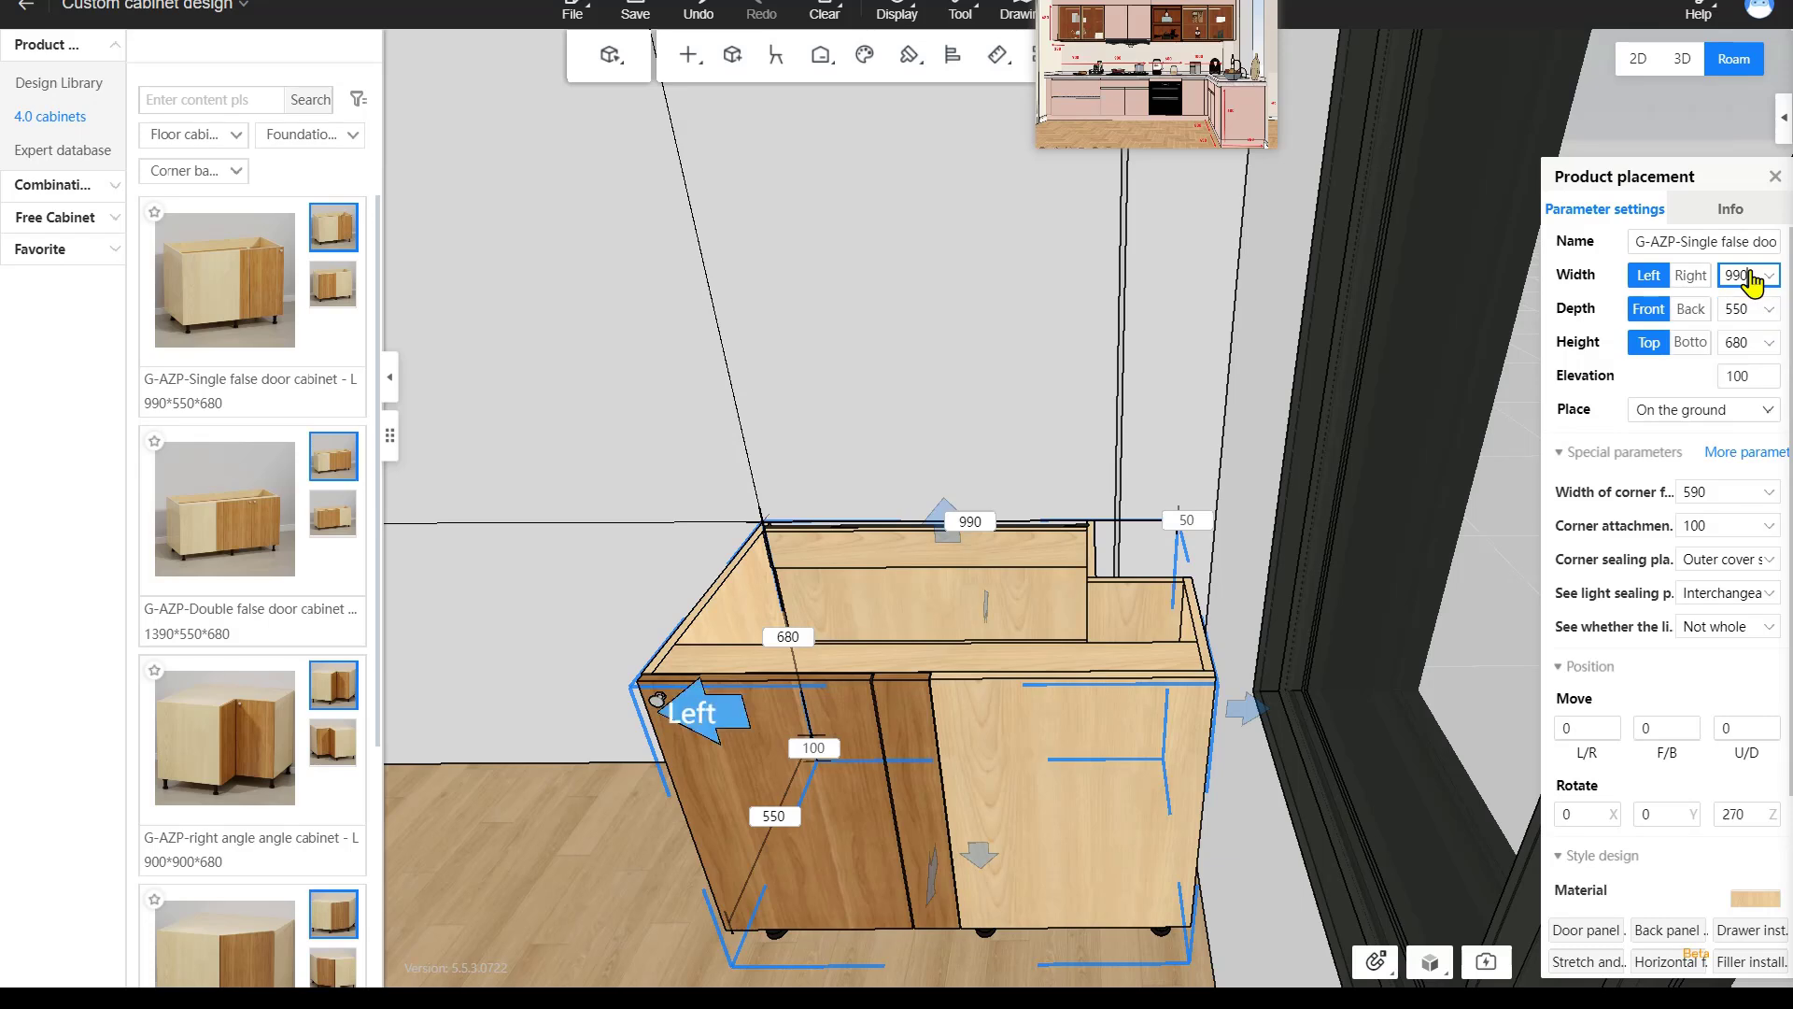
text(1000)
key(Return)
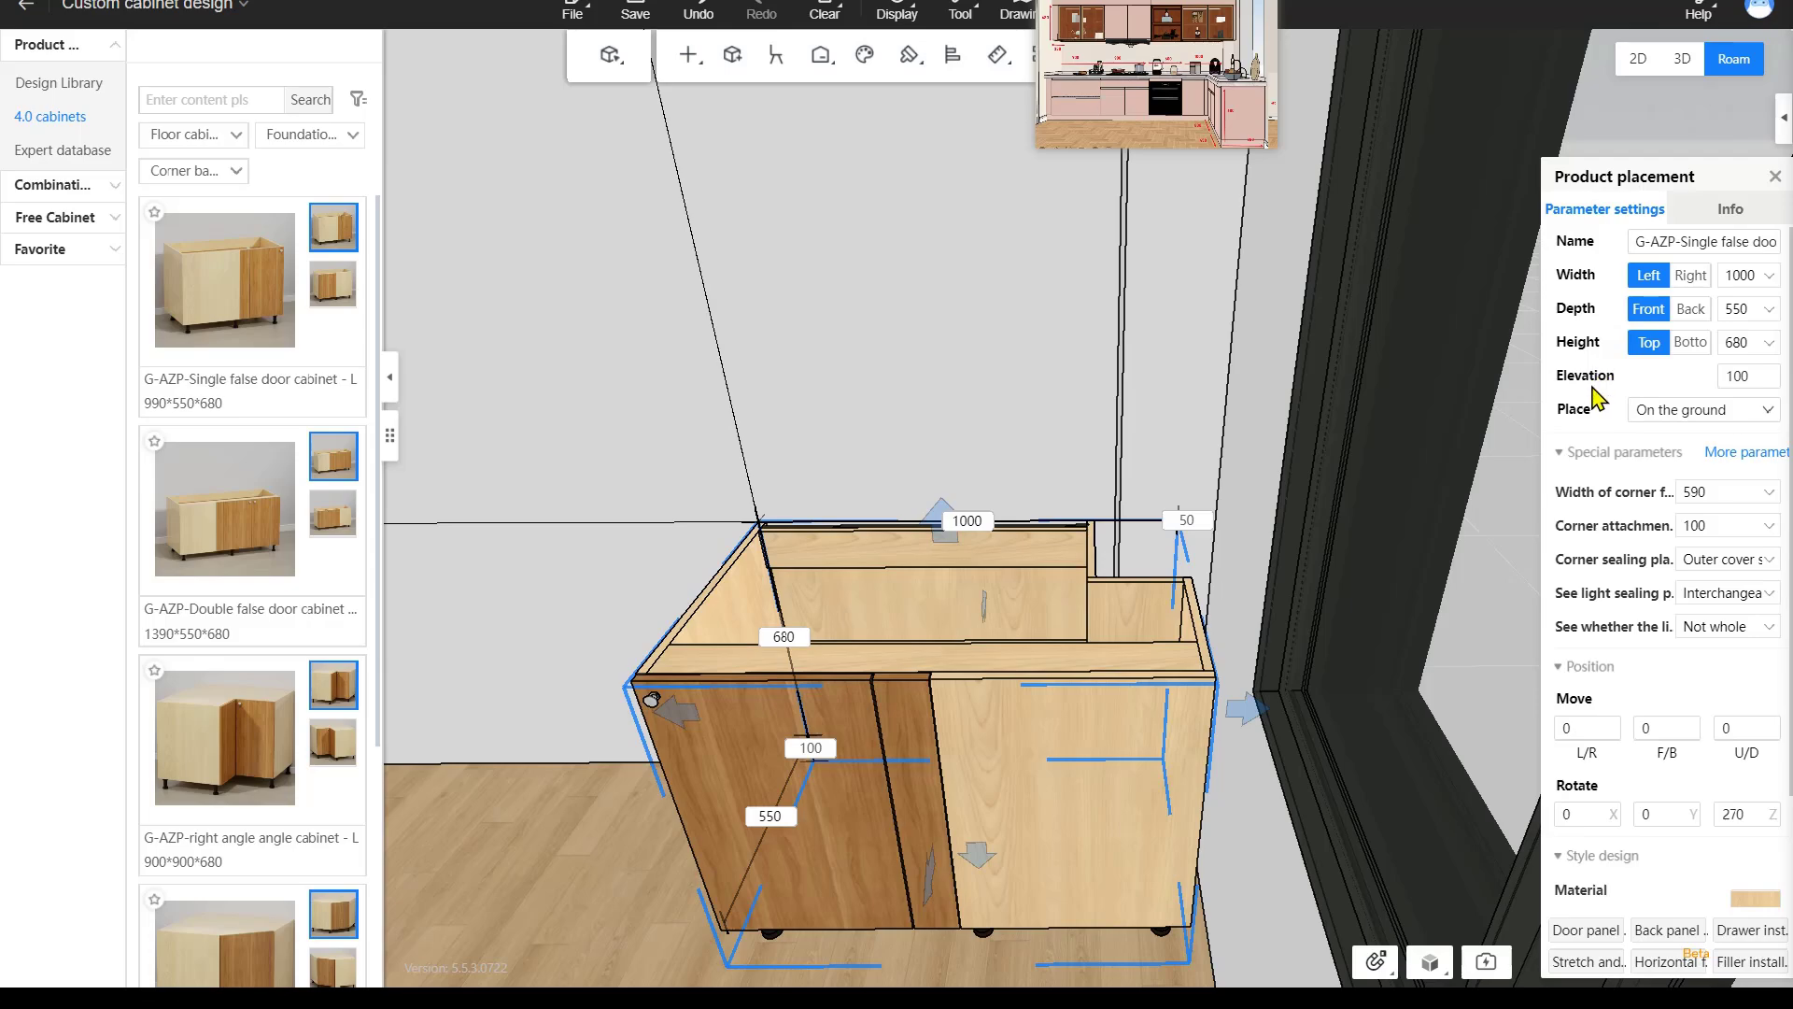
Filter the library to sink floor cabinets and bring the 800*550*680 G-ASP fake single draw double door cabinet to the window wall.
right_drag(999, 494, 1392, 508)
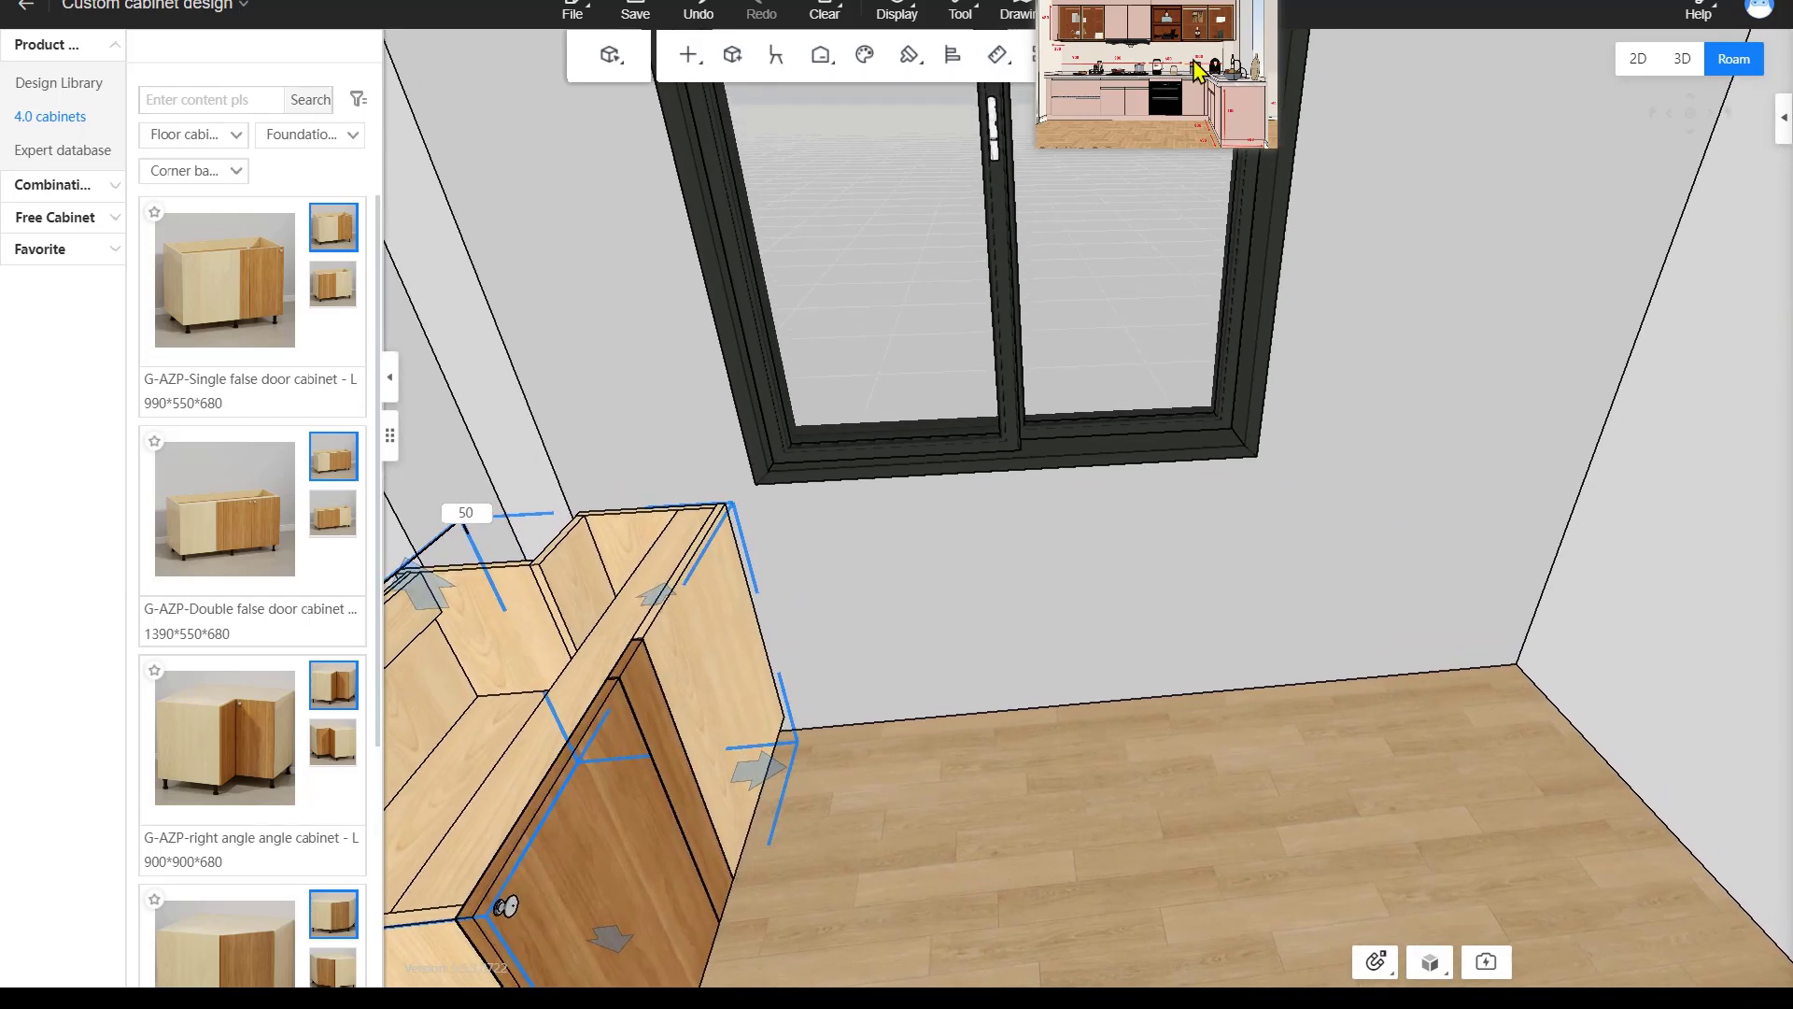
scroll(1203, 96, up, 6)
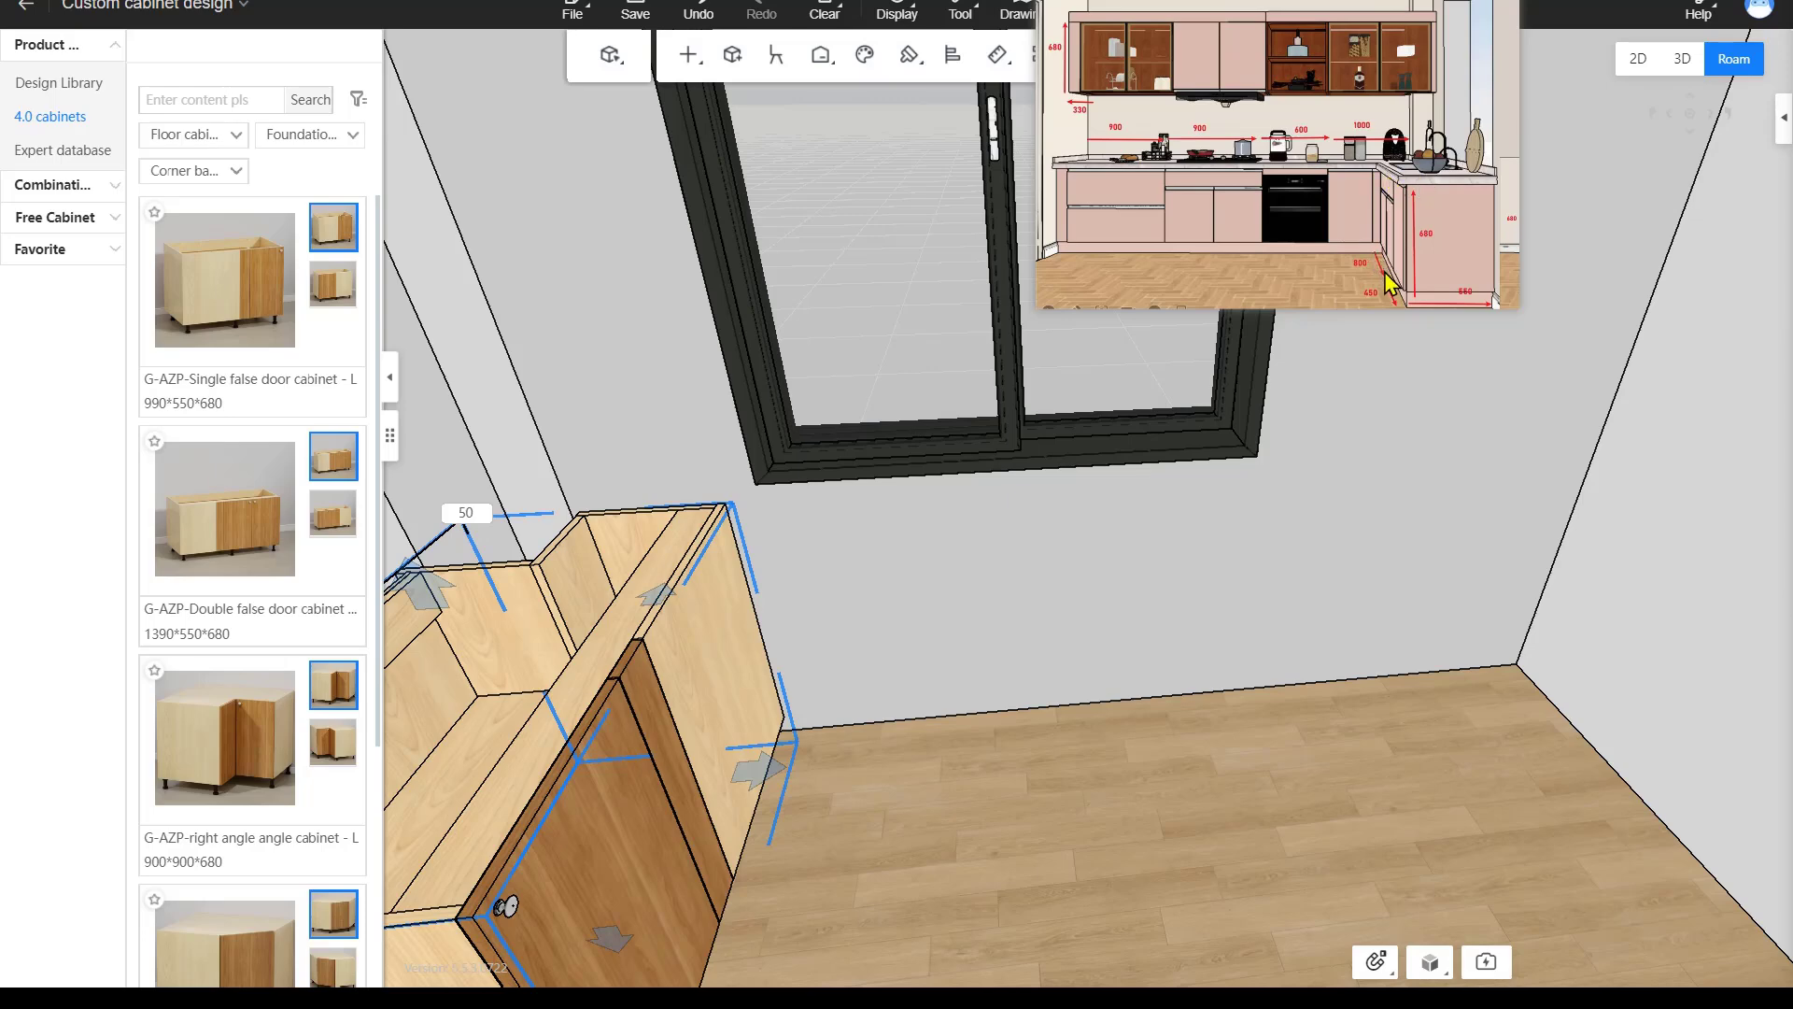
scroll(1307, 144, down, 3)
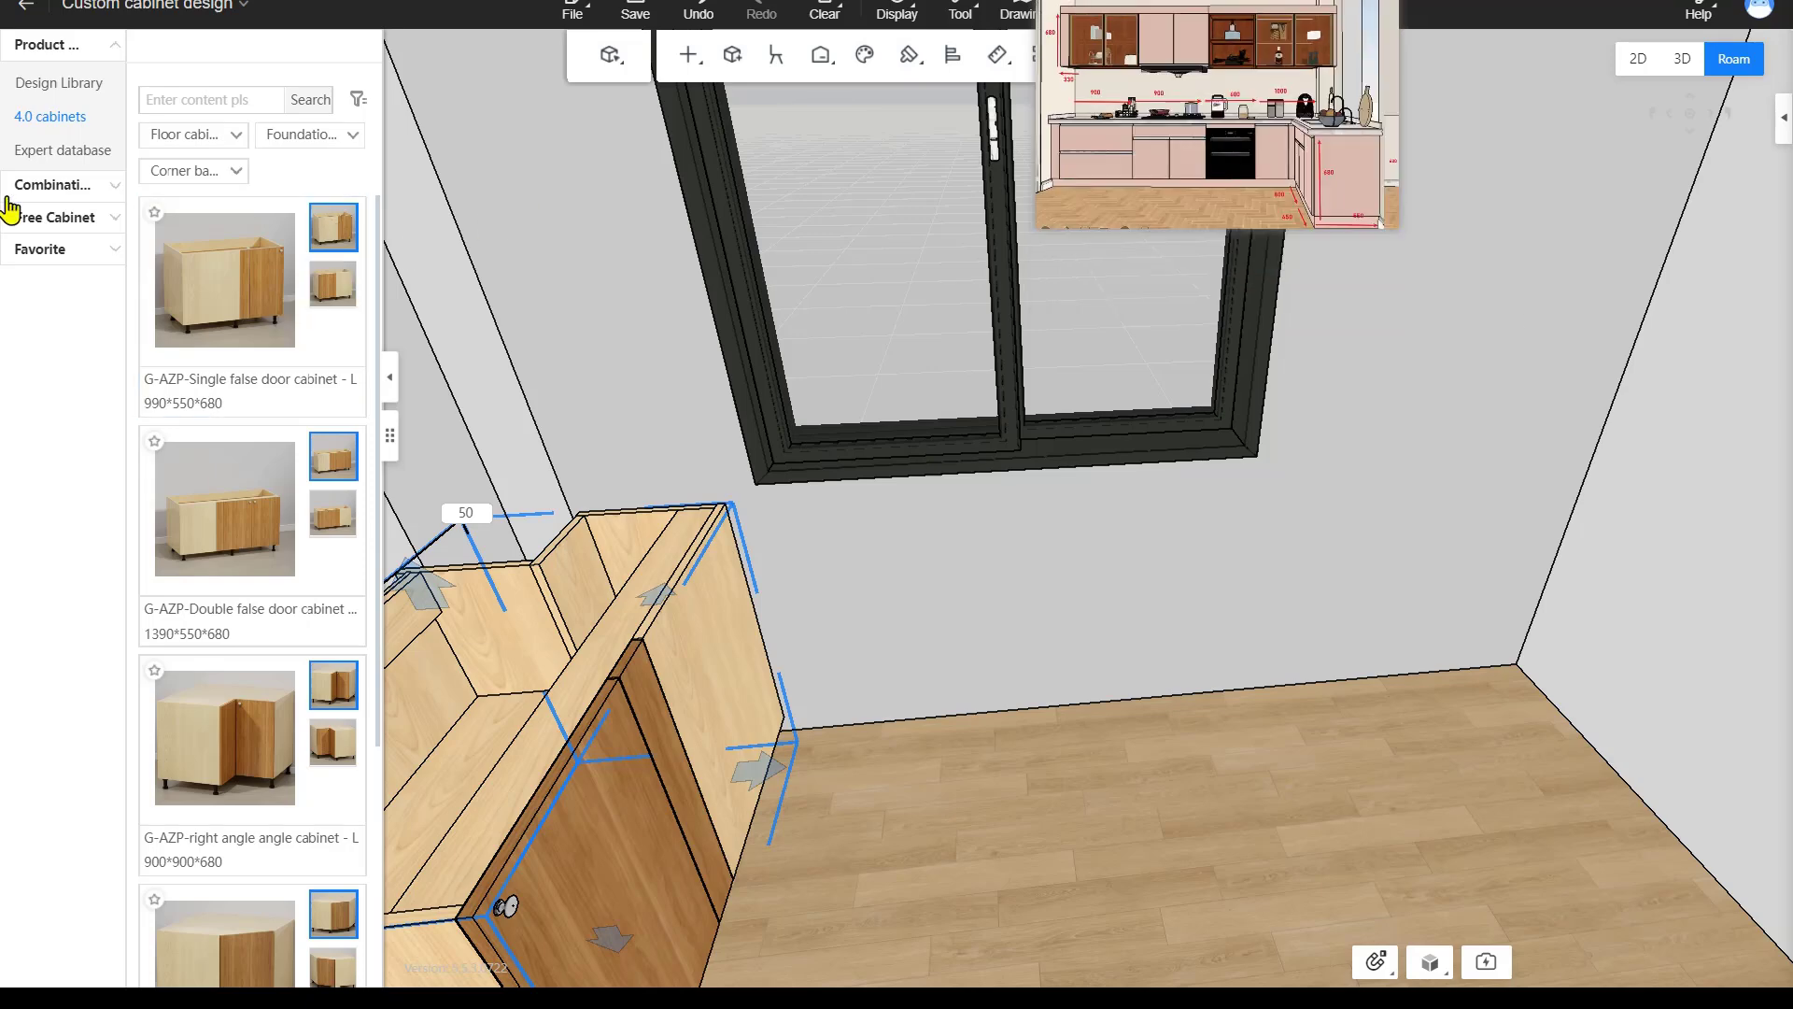
click(237, 171)
click(227, 300)
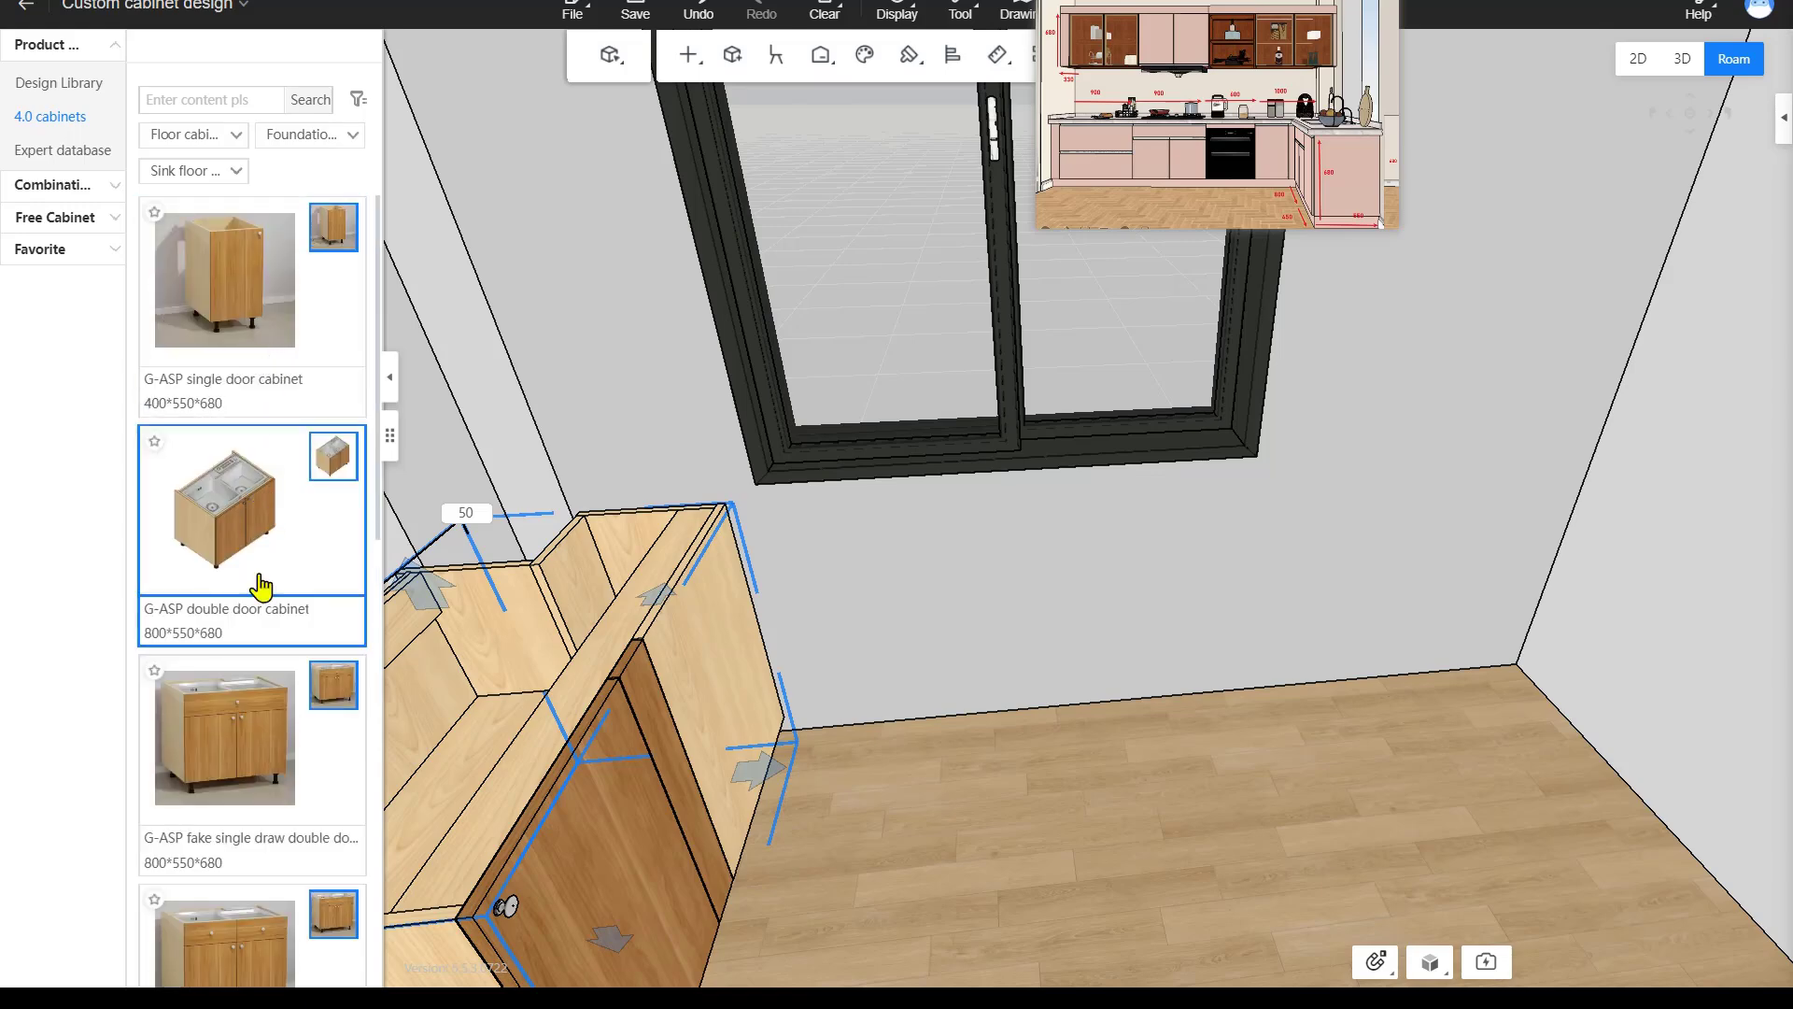
drag(280, 743, 1015, 609)
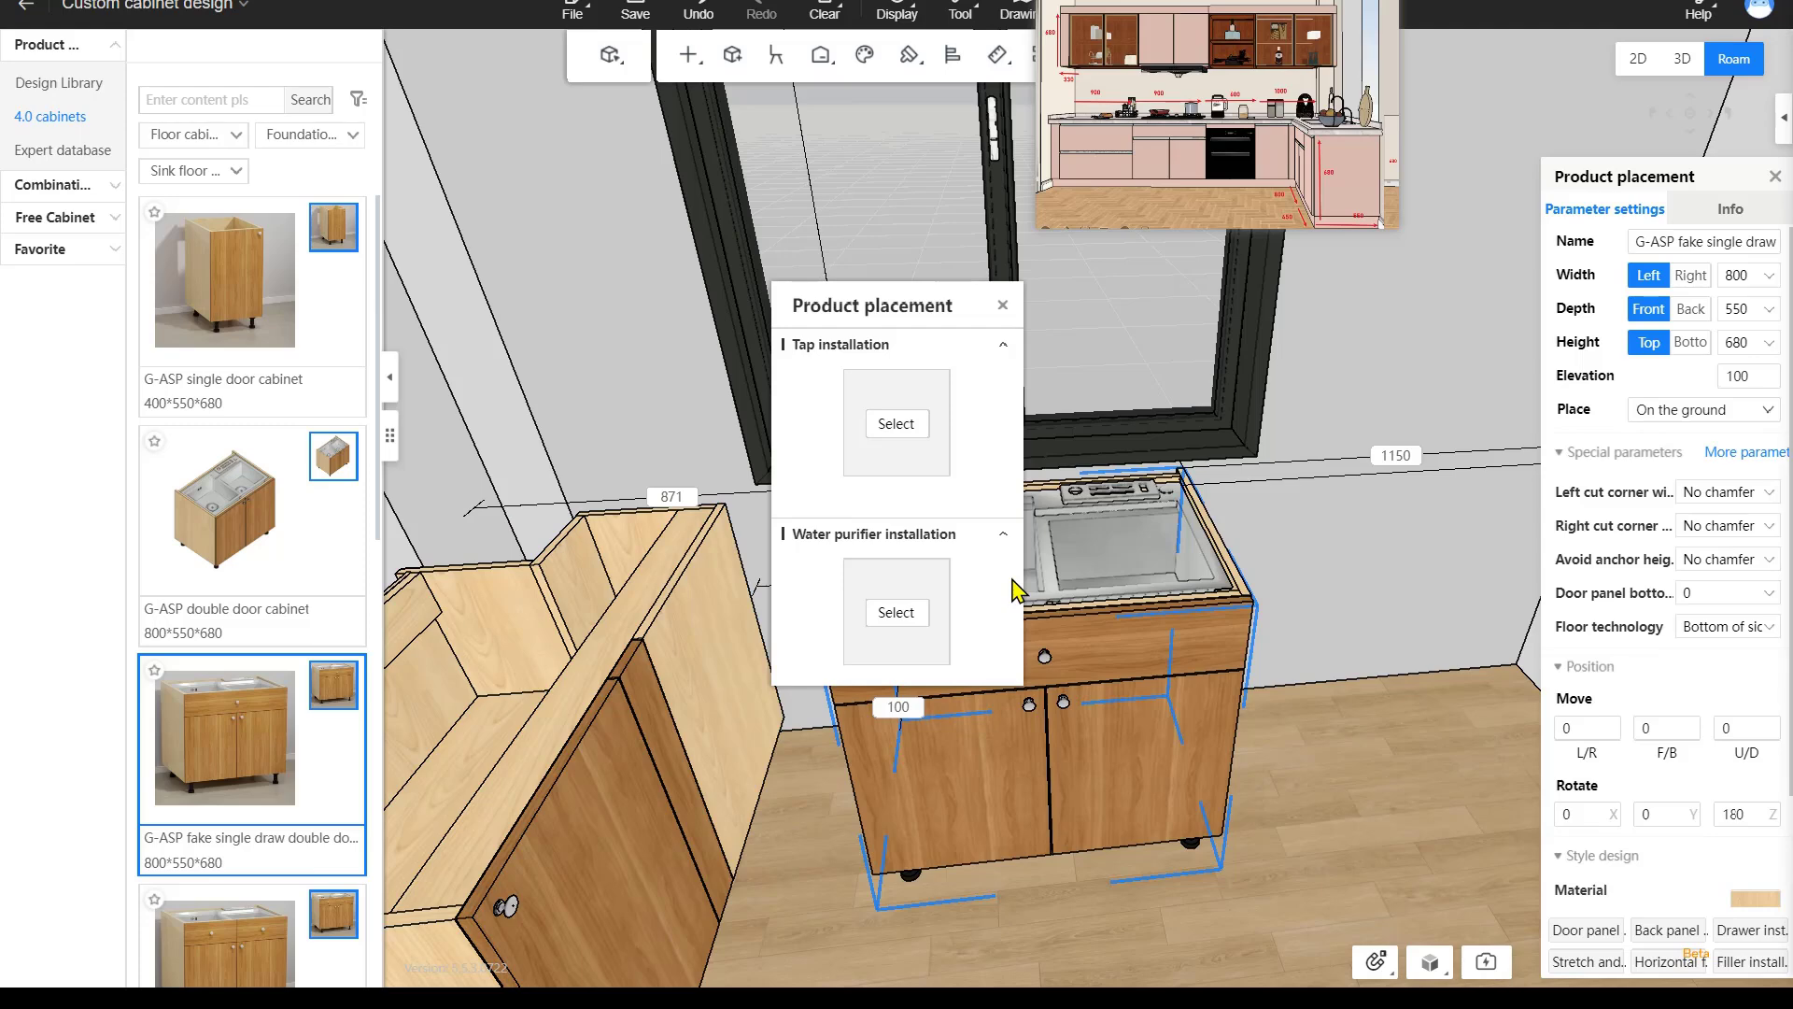
Fit the sink cabinet with Faucet-017 and a cabinet water purifier tap, and set the cabinet down beneath the window.
click(895, 424)
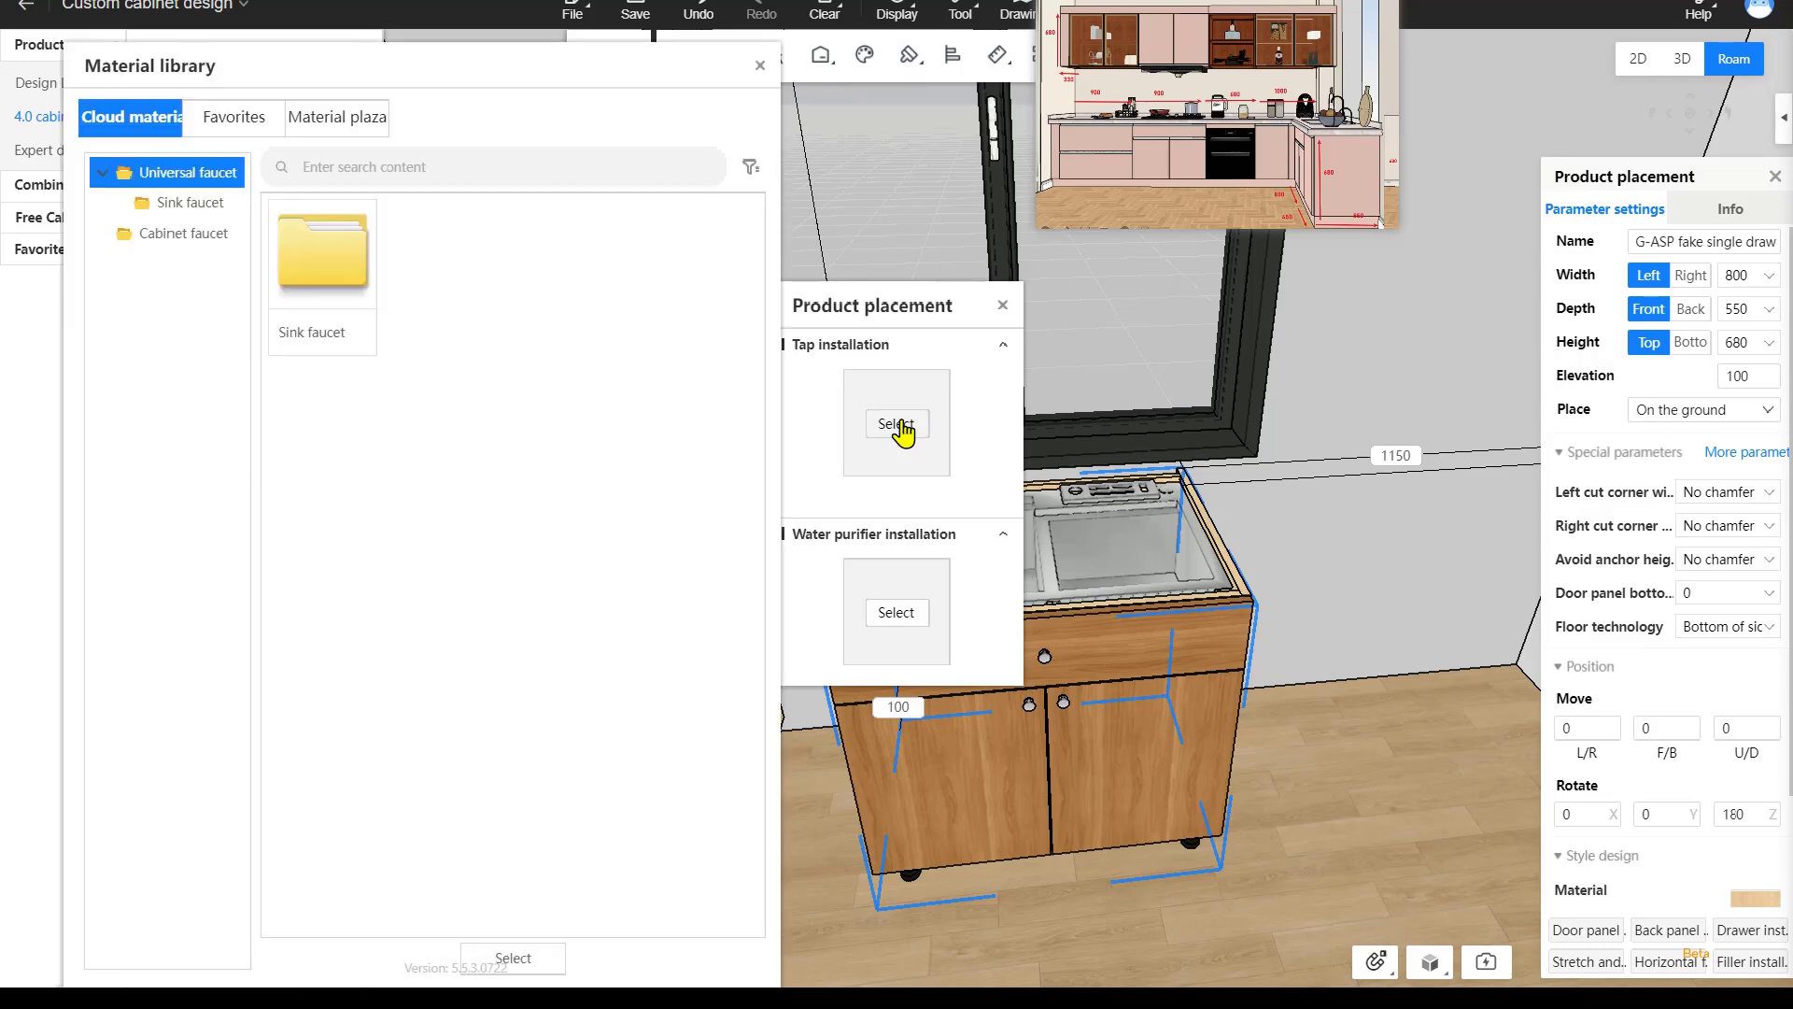
double_click(311, 248)
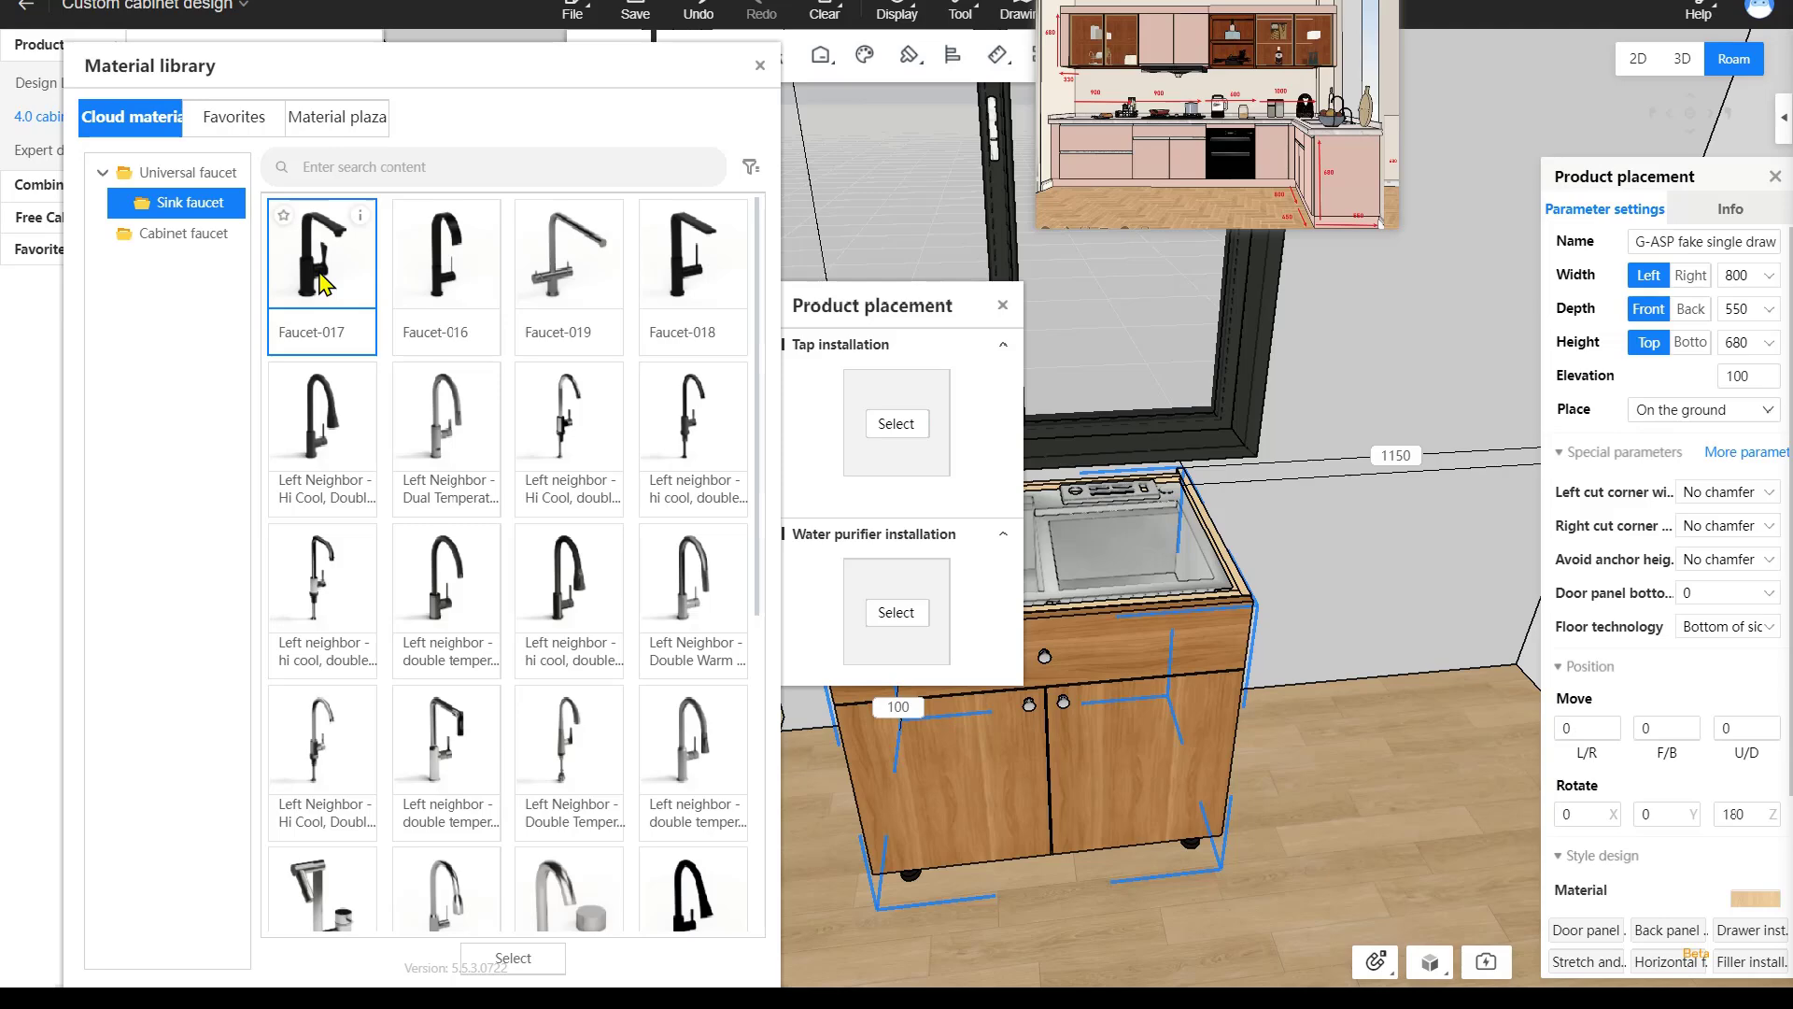
click(320, 283)
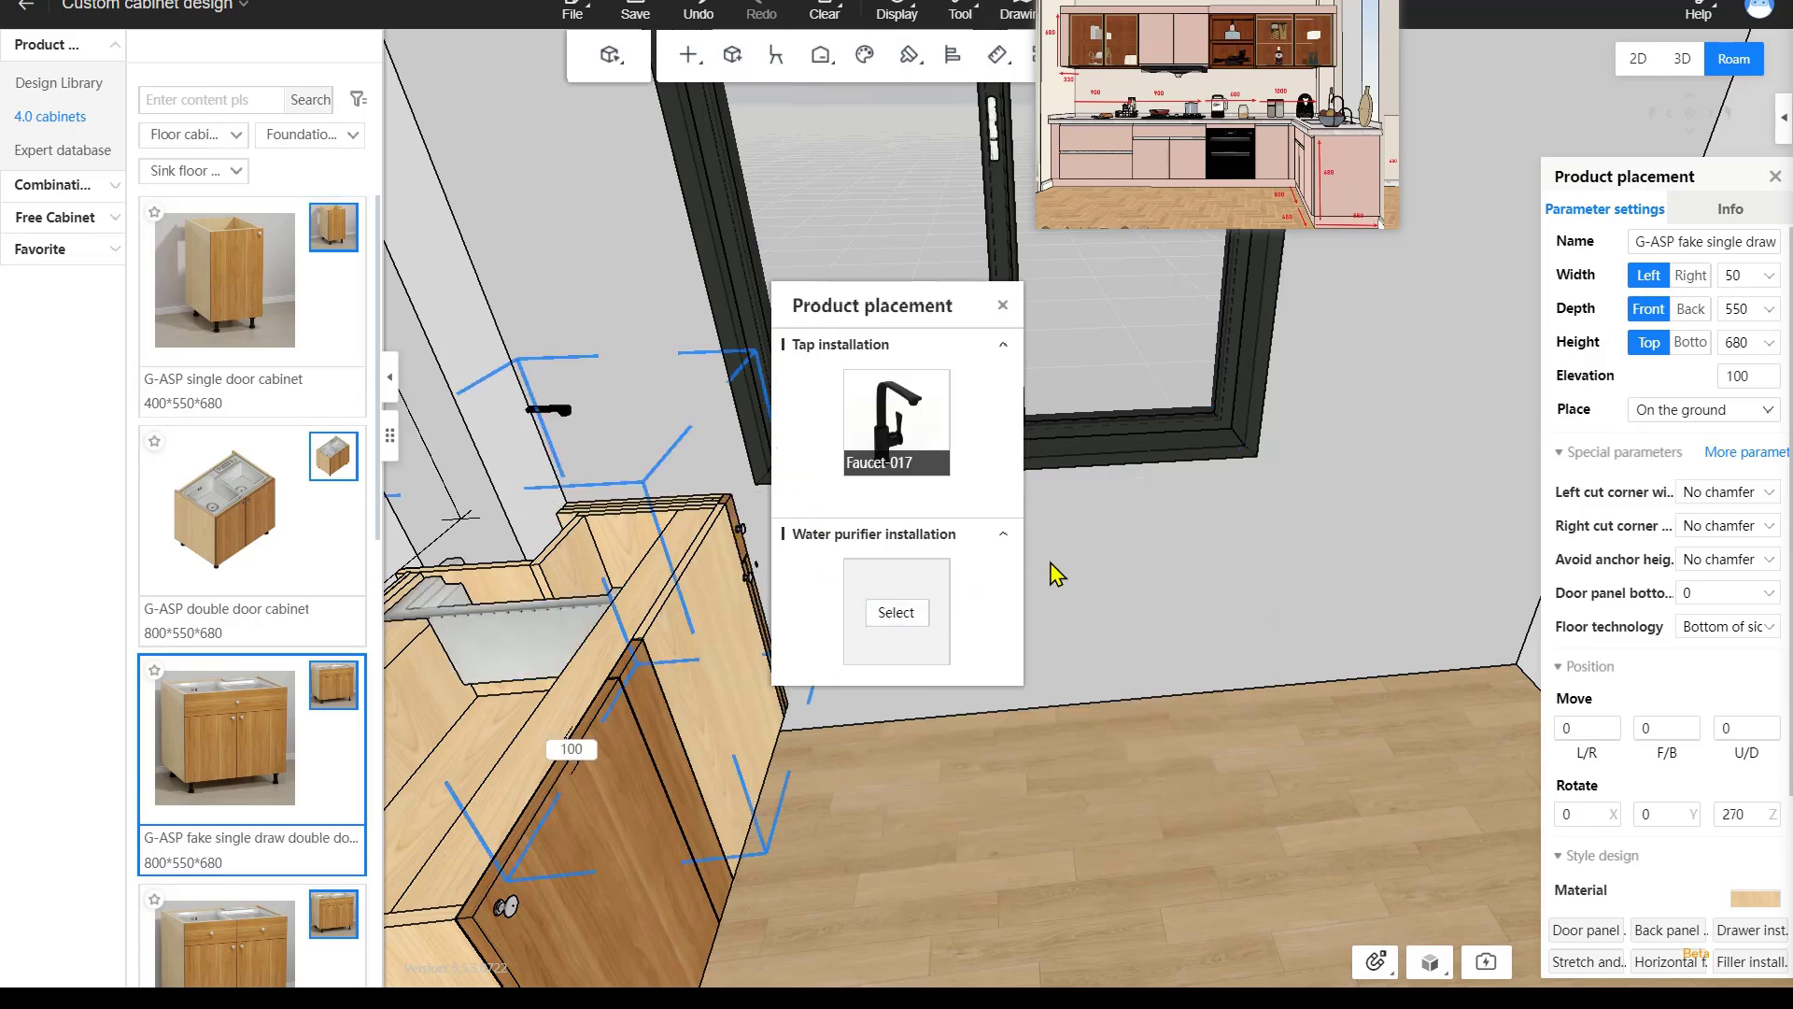
click(896, 613)
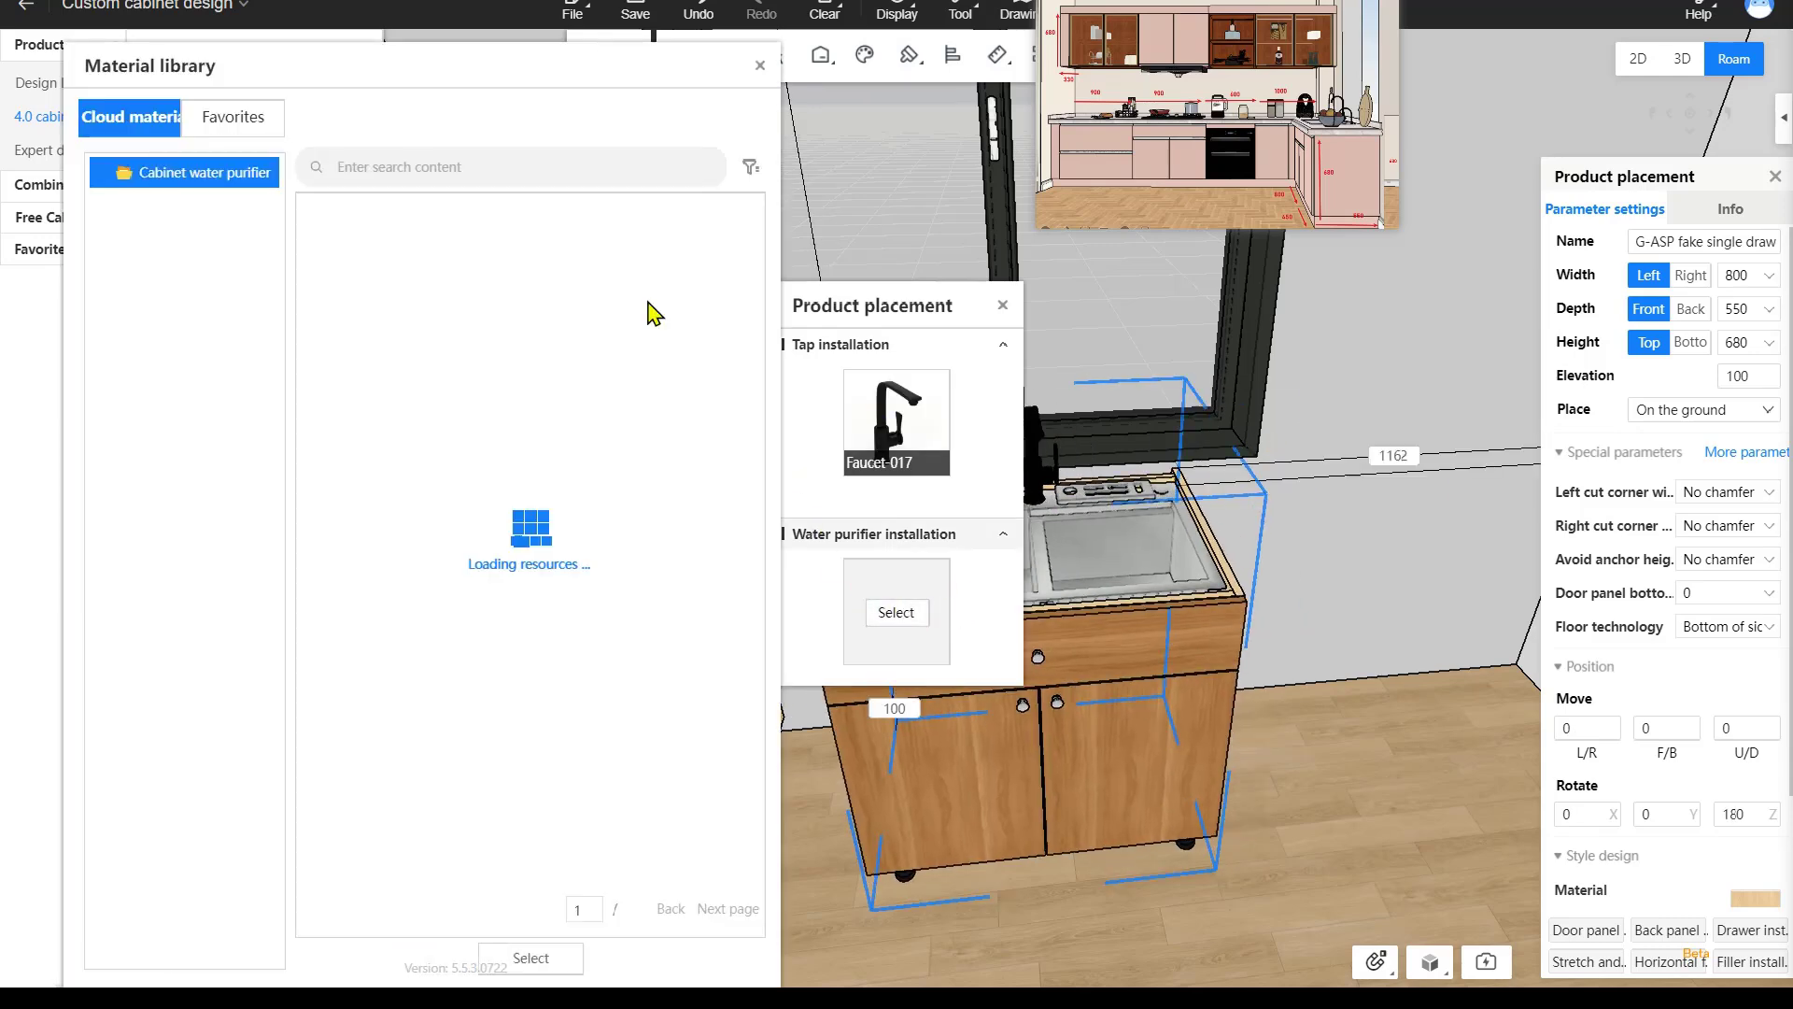
click(396, 294)
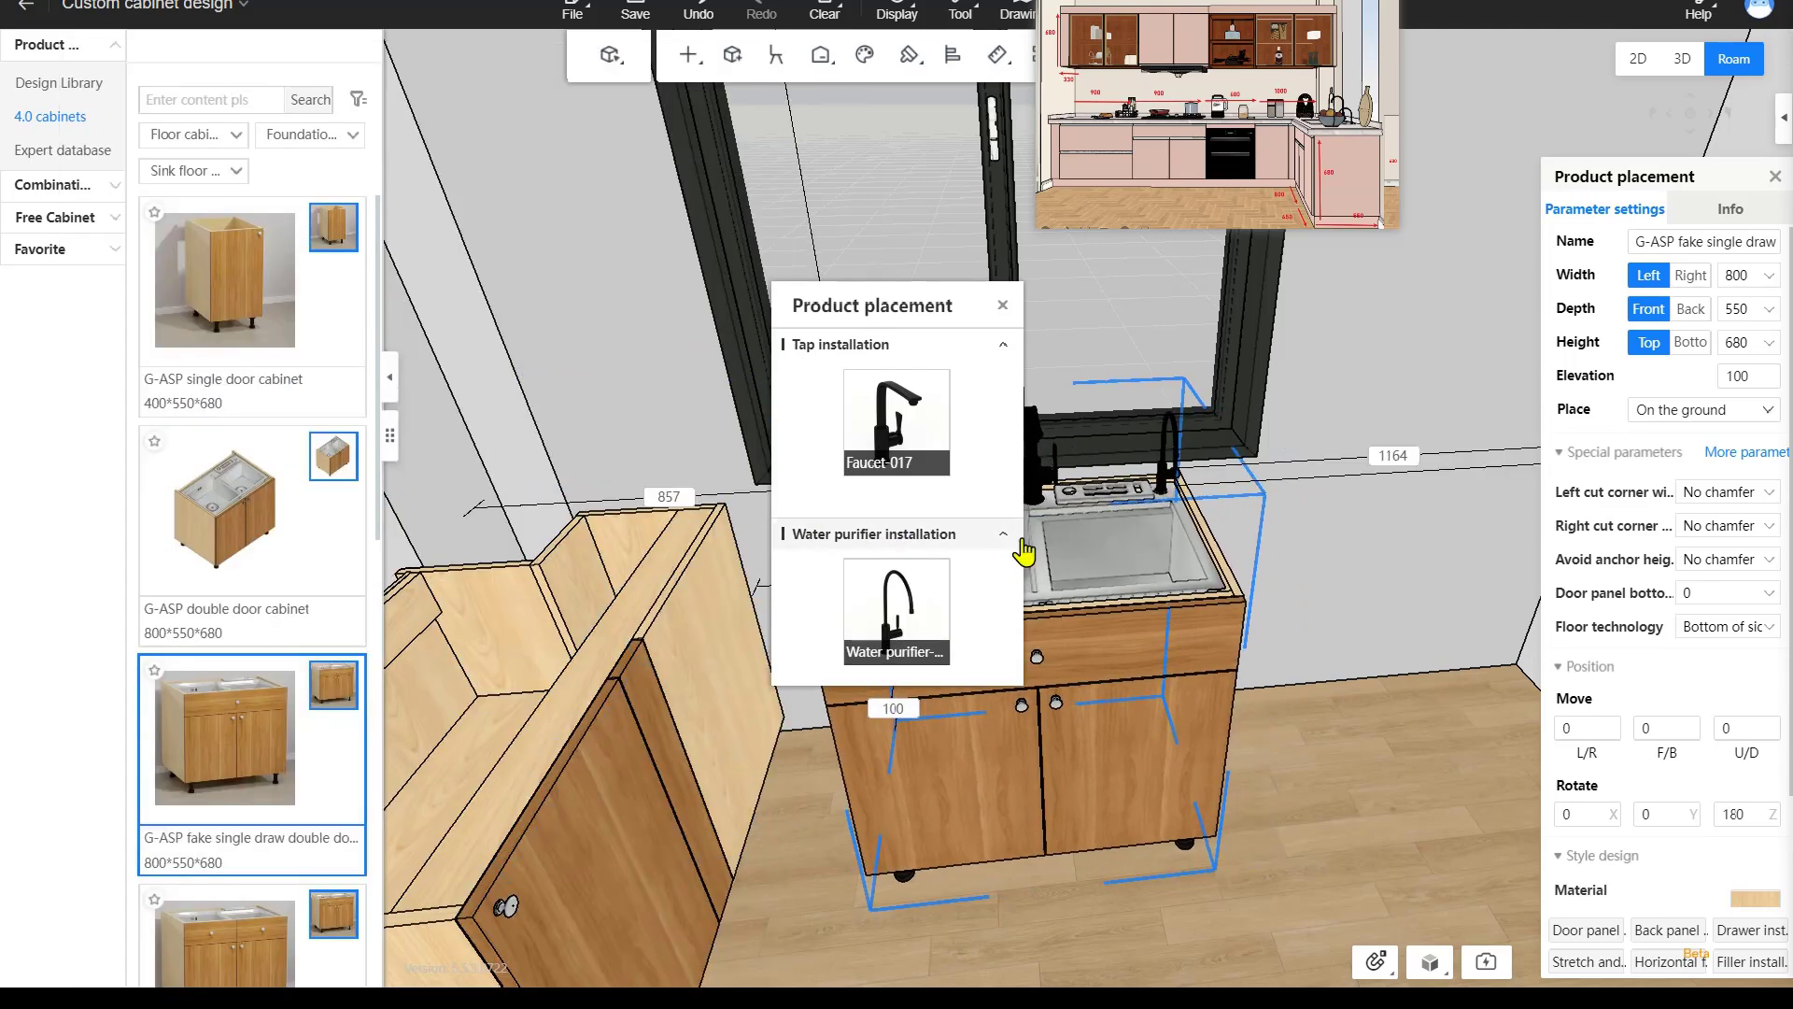
drag(1024, 552, 1095, 563)
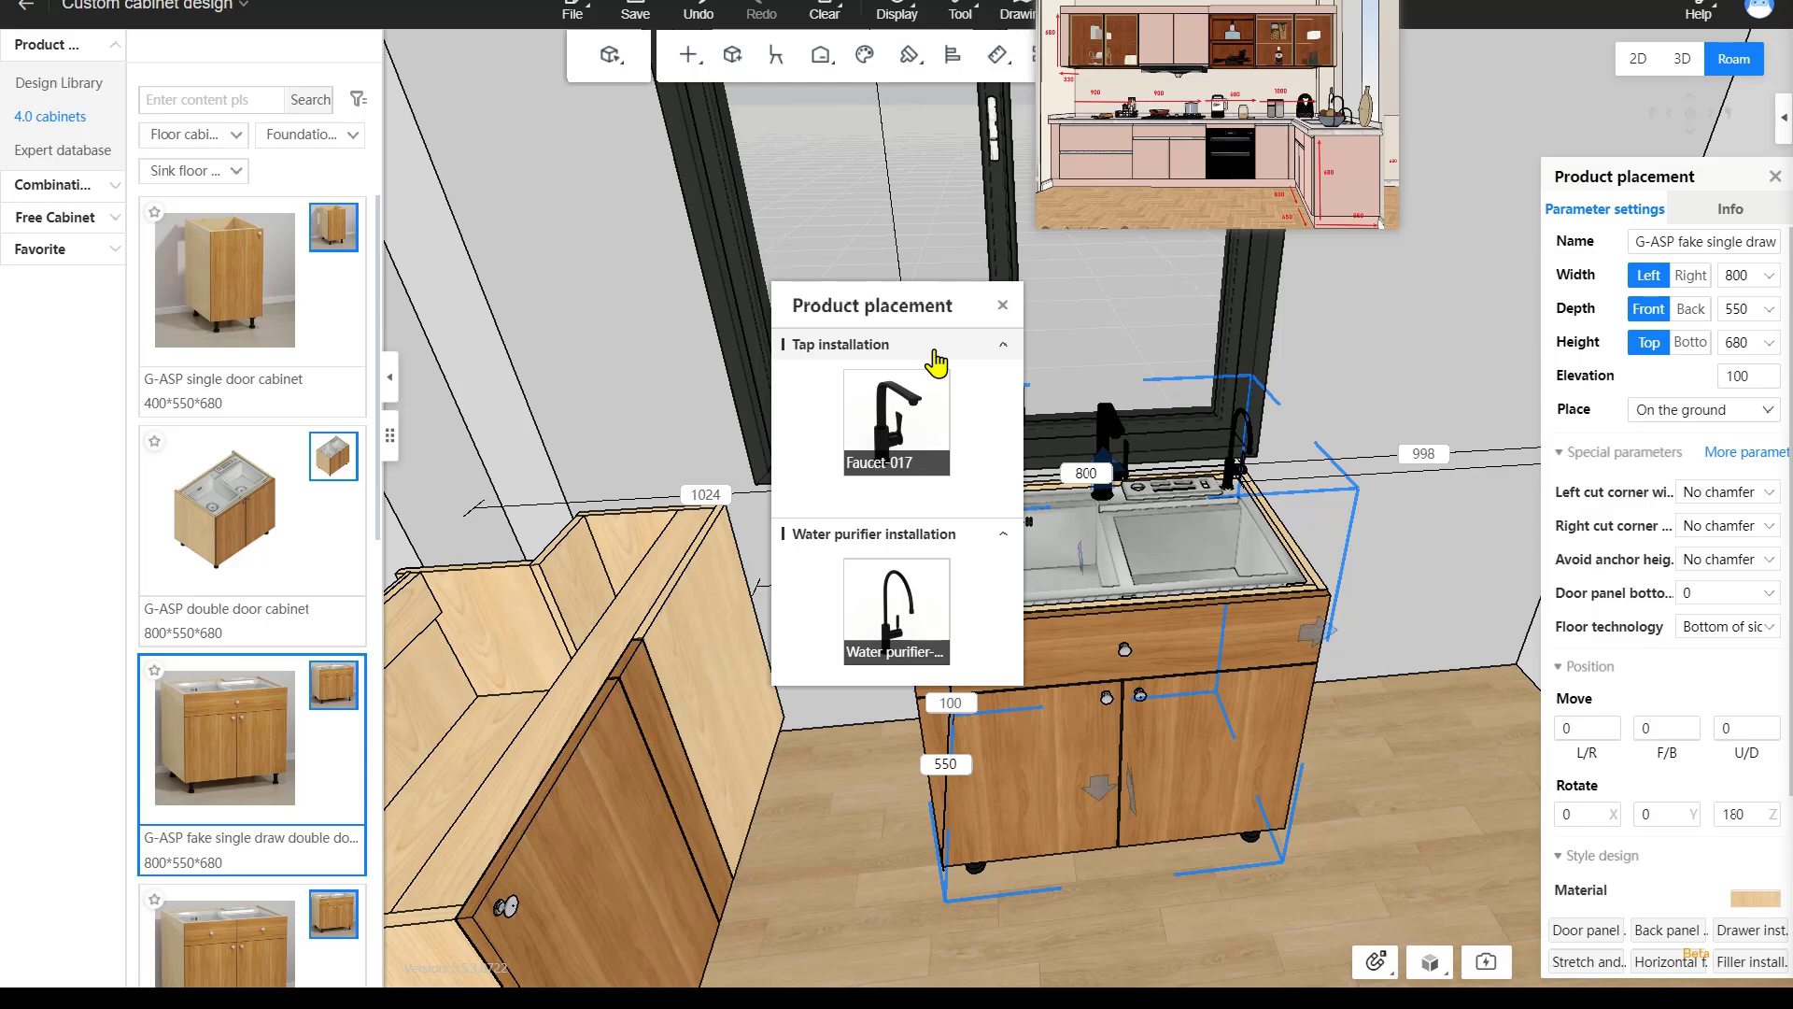
click(1003, 306)
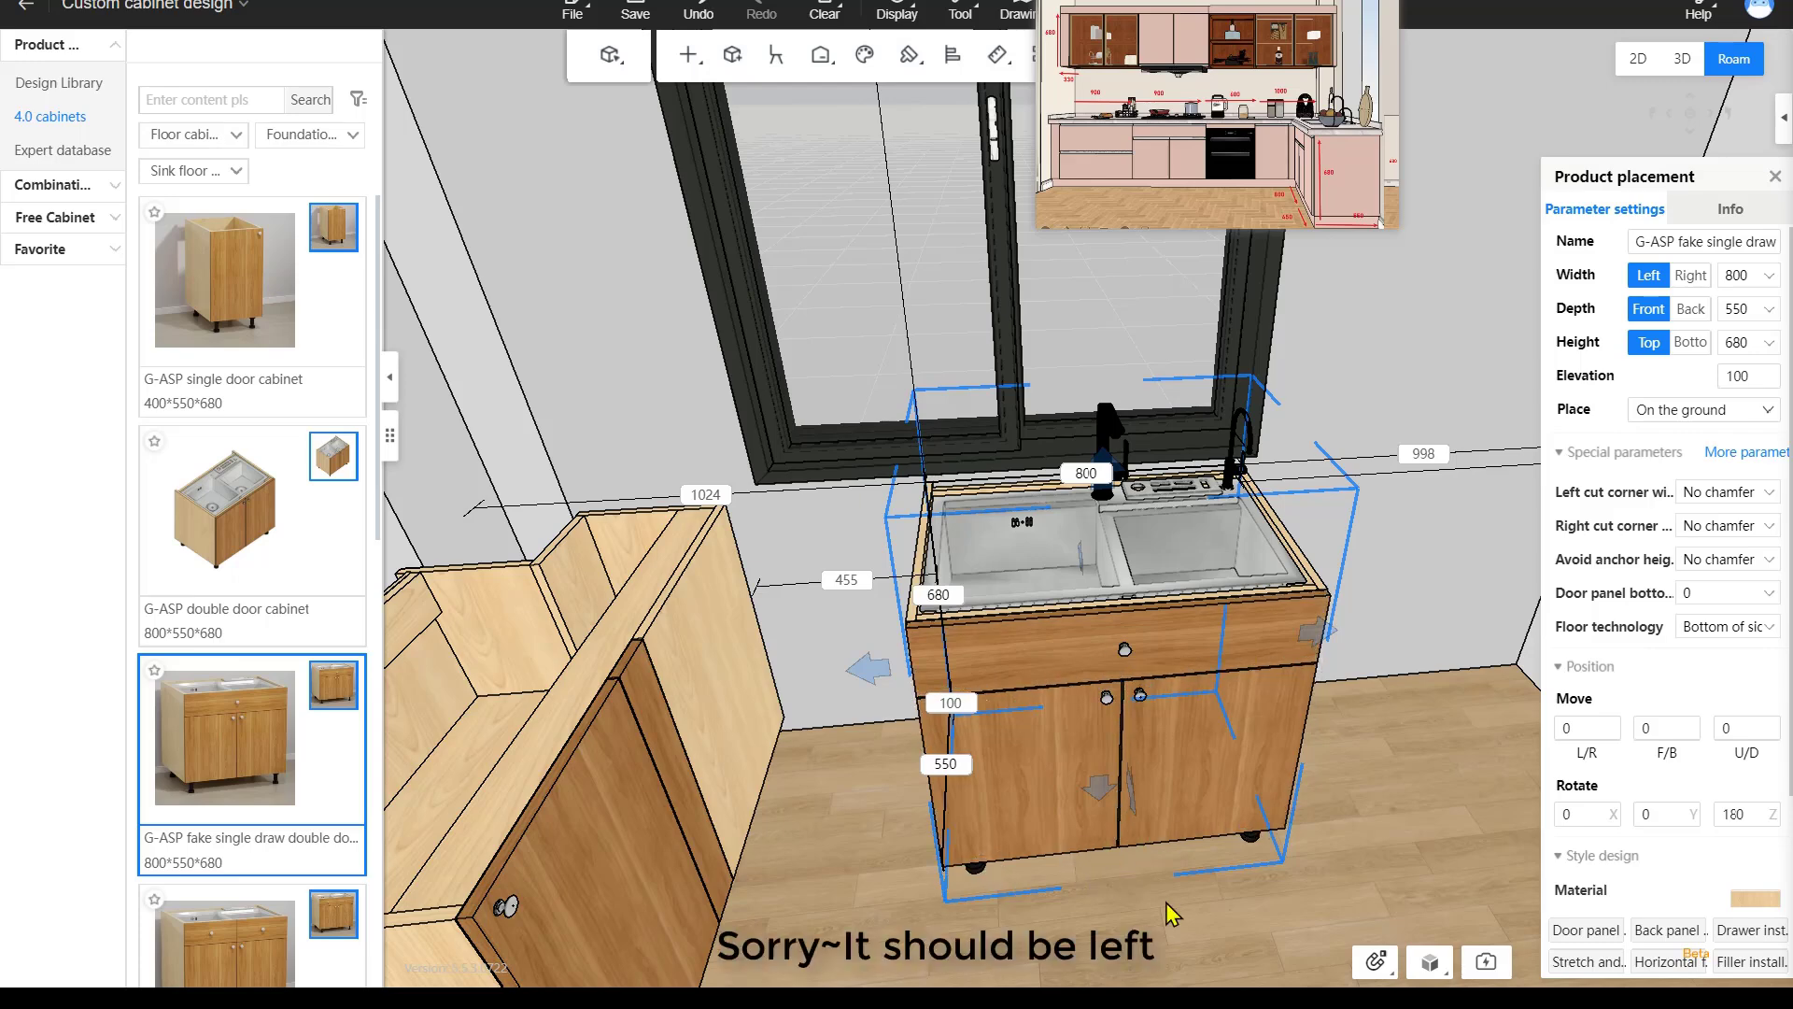
Set the gap between the sink cabinet and the corner cabinet to 0.
drag(1166, 902, 1145, 919)
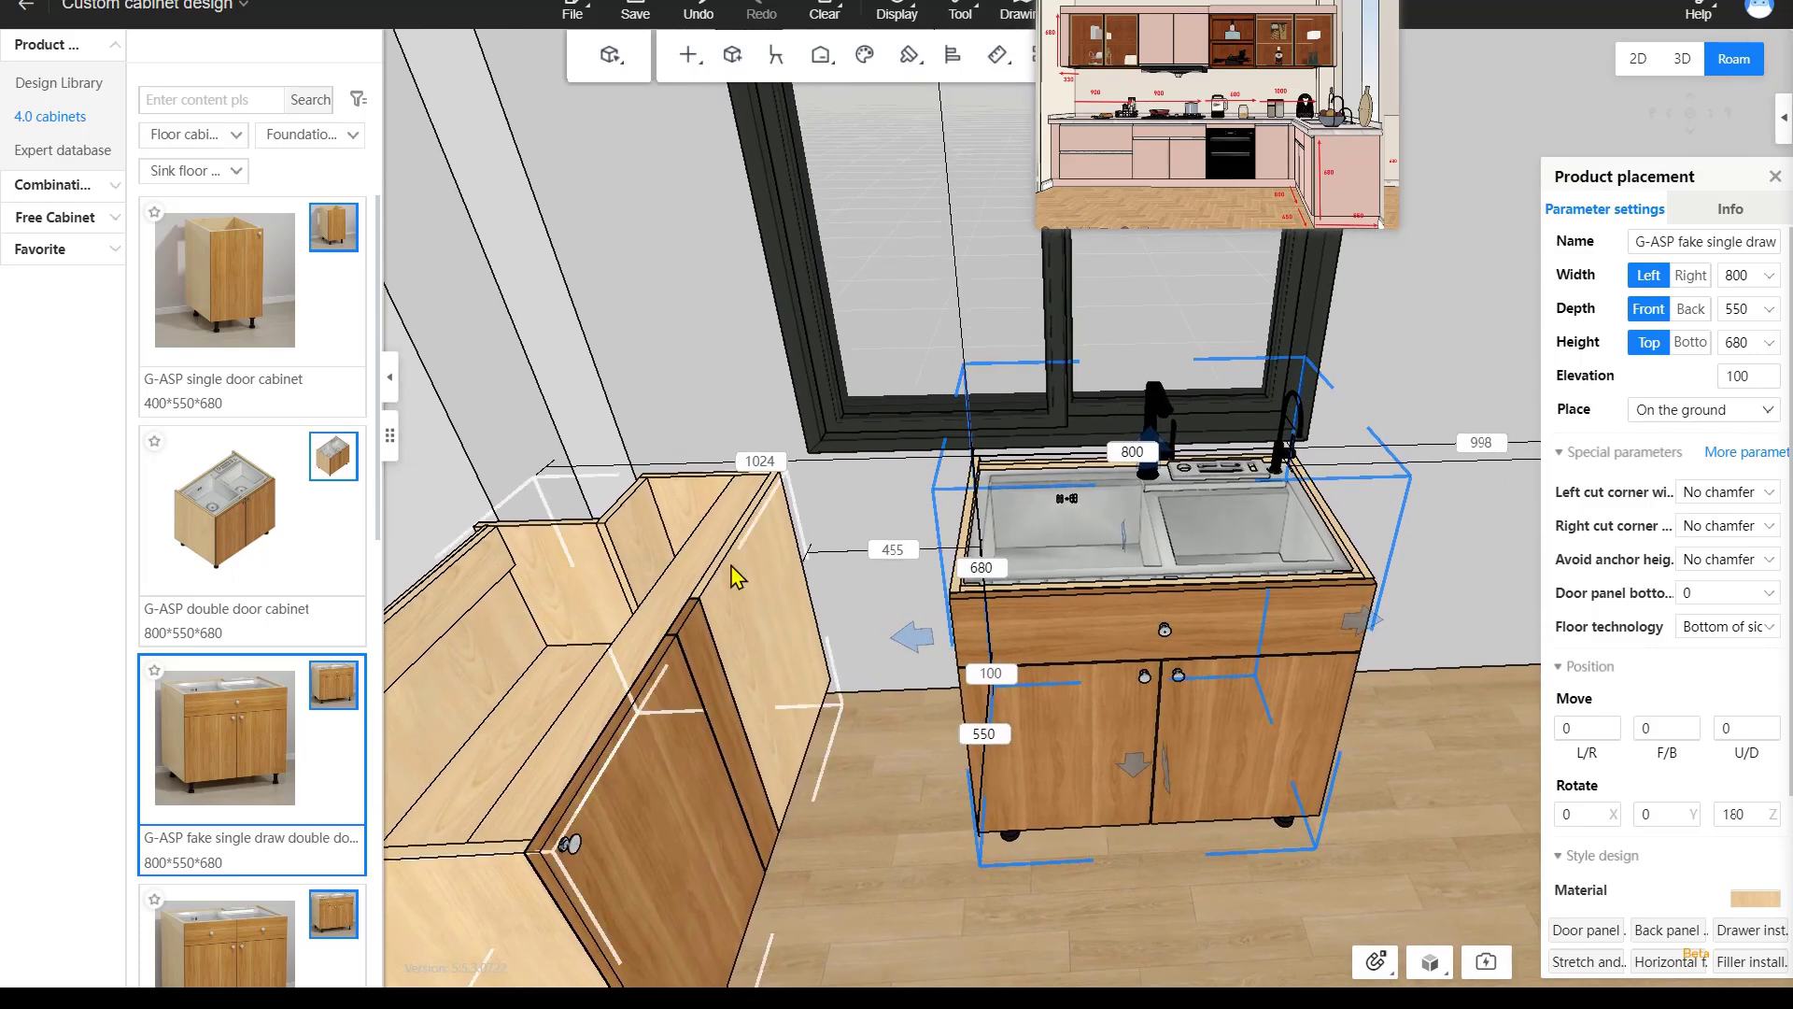
click(892, 549)
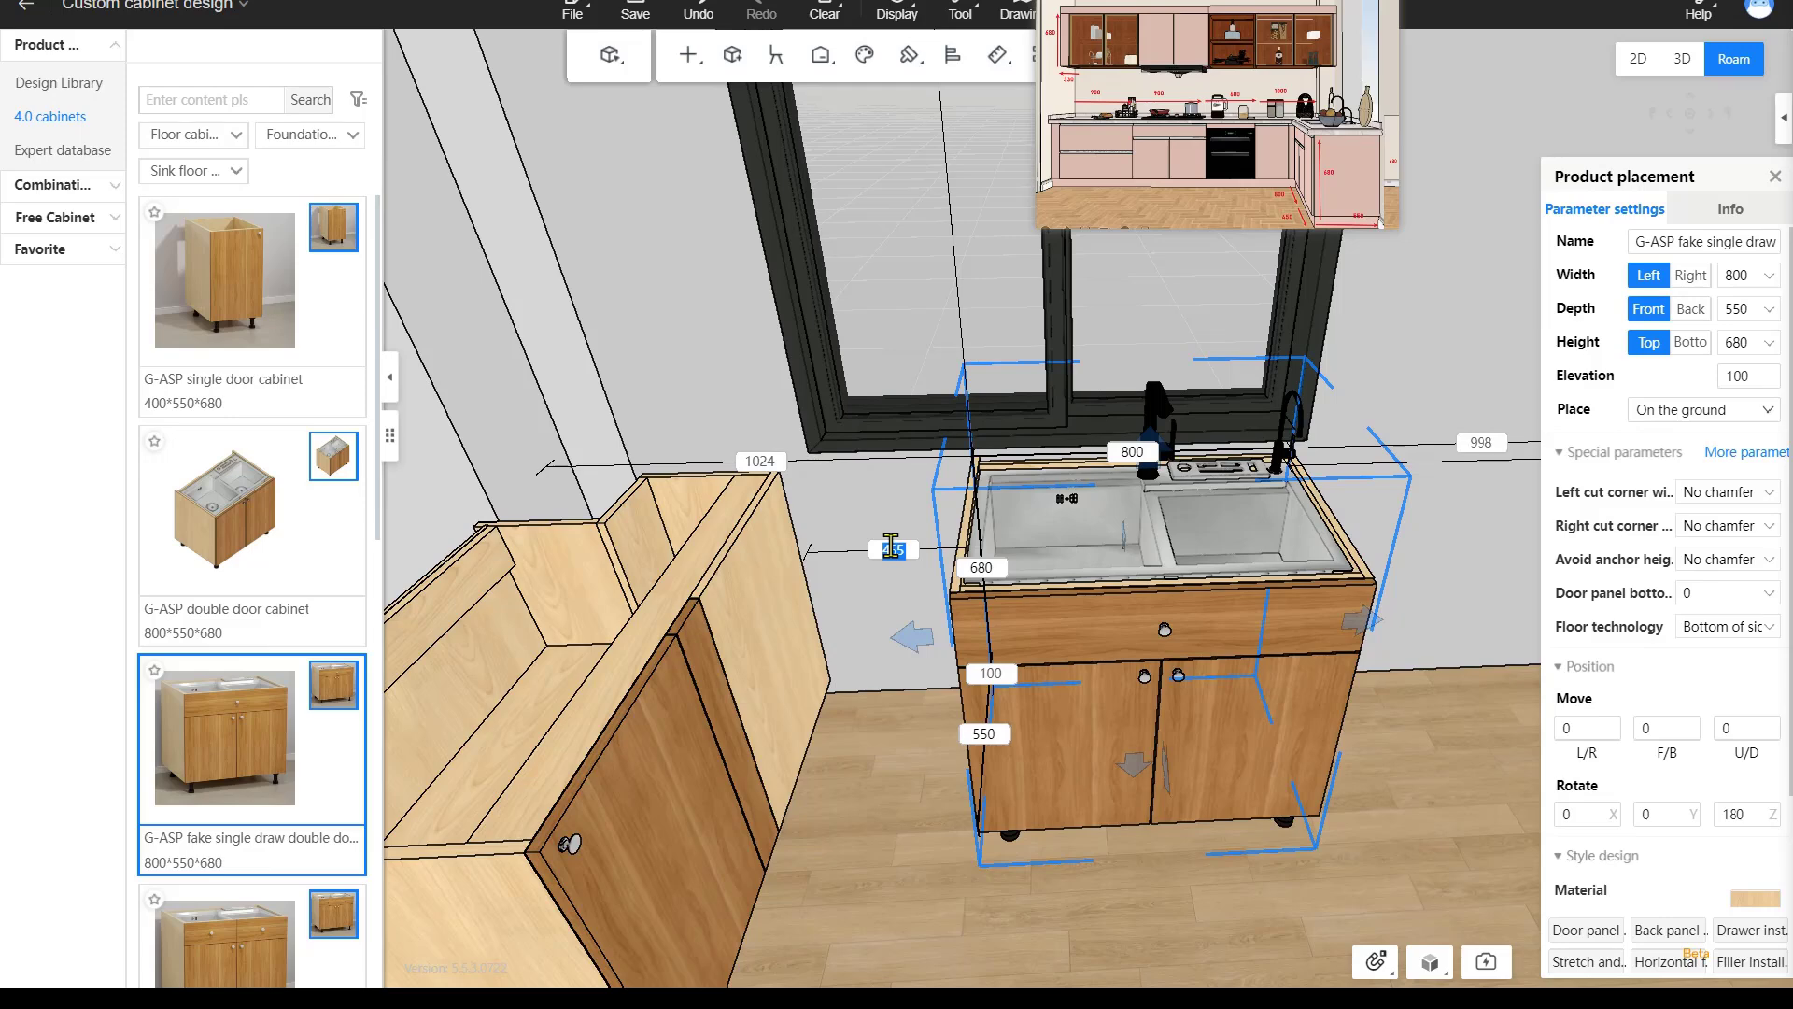
text(0)
key(Return)
drag(712, 744, 693, 706)
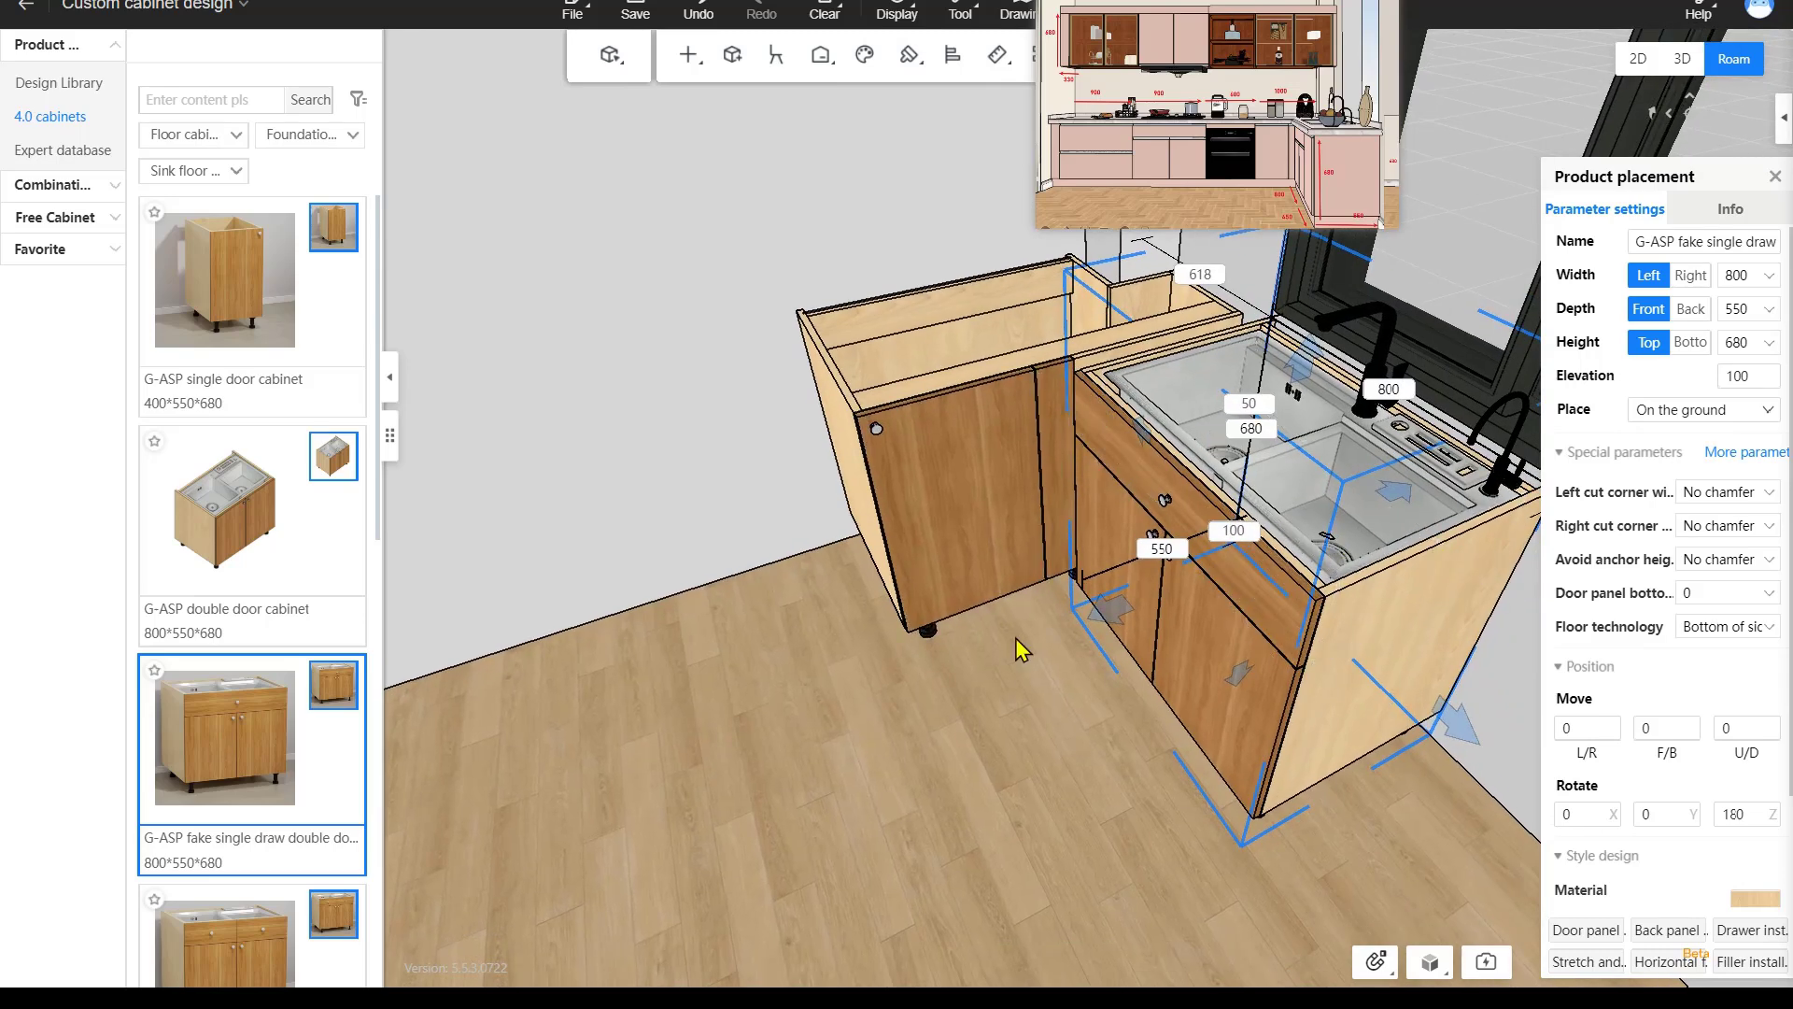
Stretch the sink cabinet forward to a depth of 750 and hide it to expose the corner cabinet's covered front.
drag(1086, 624, 1081, 760)
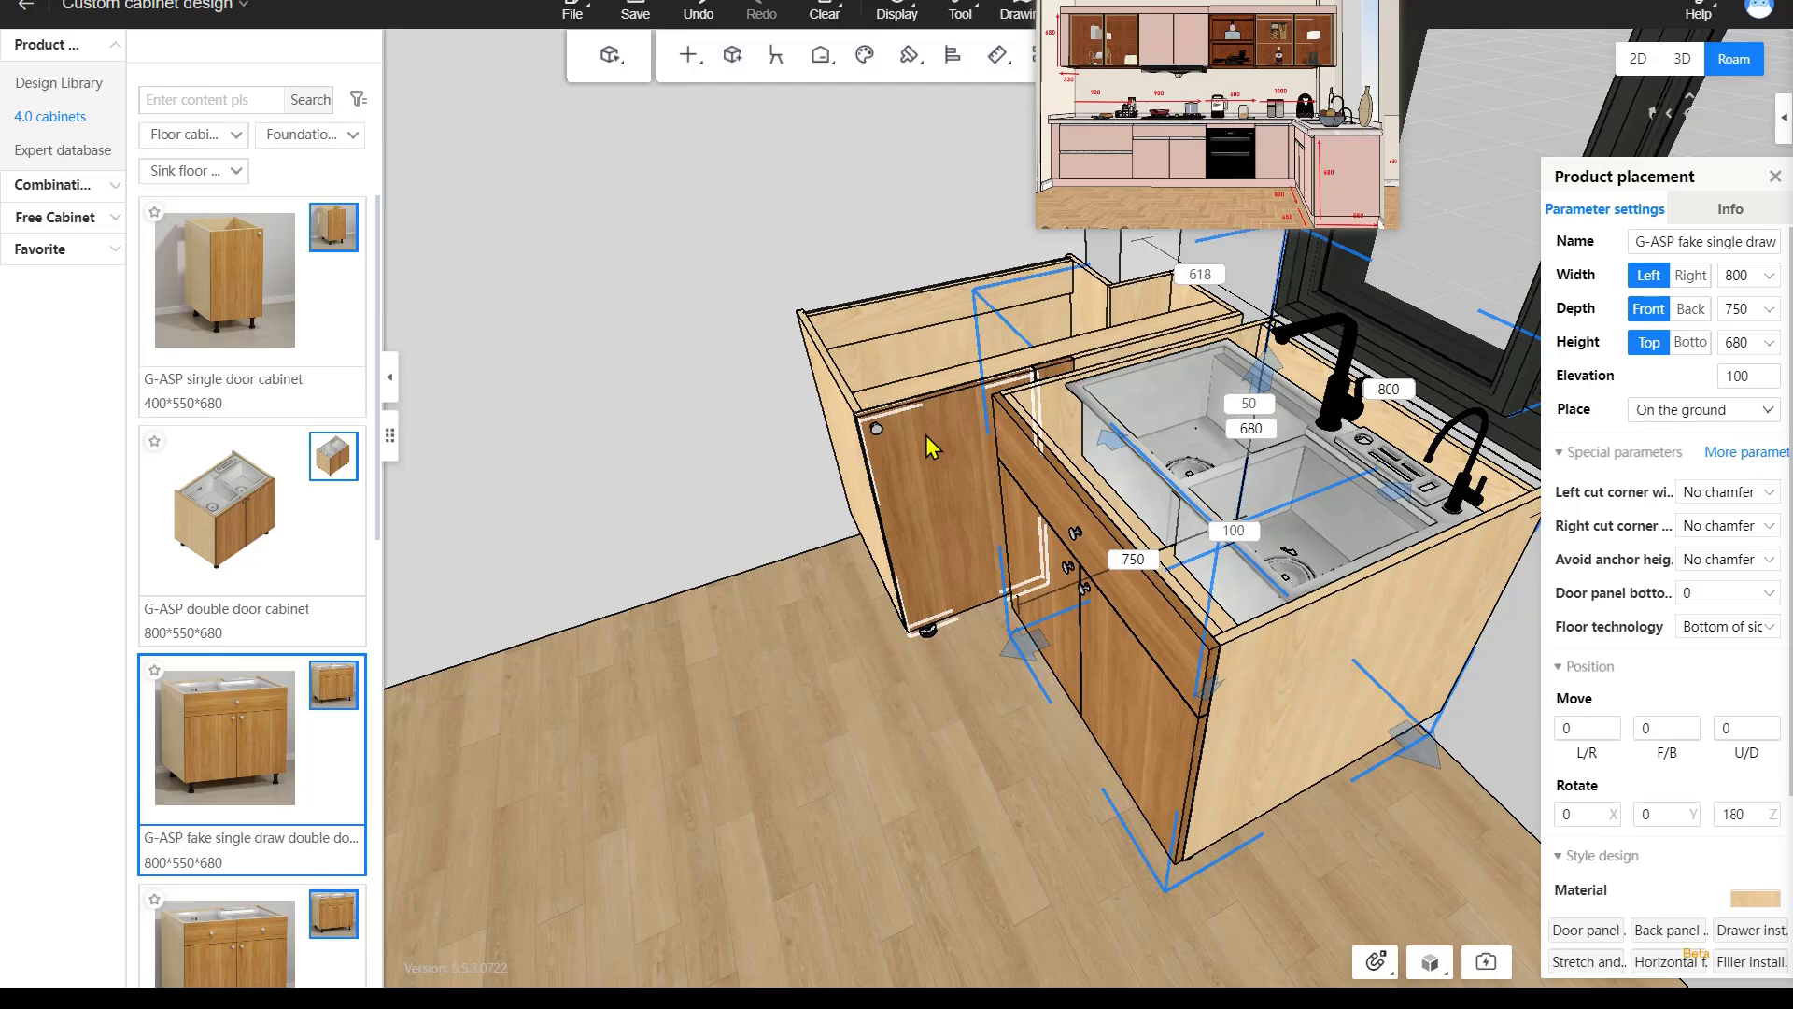
click(927, 435)
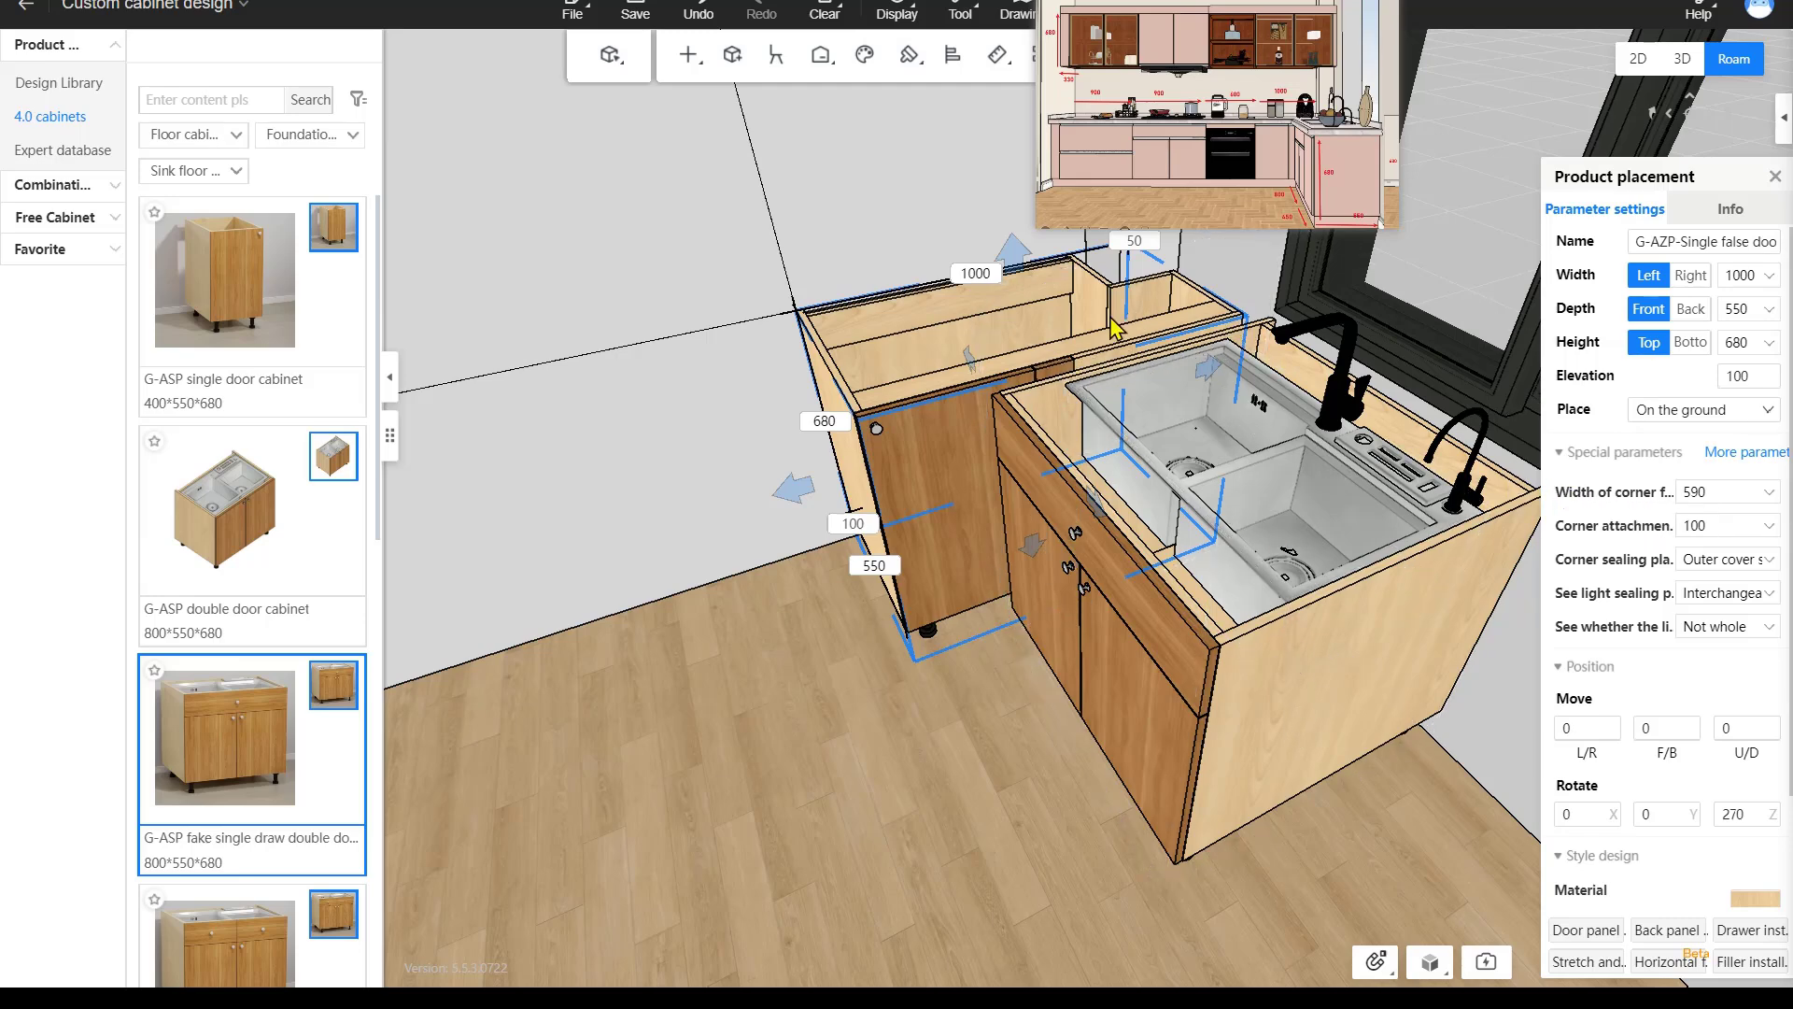
click(1370, 625)
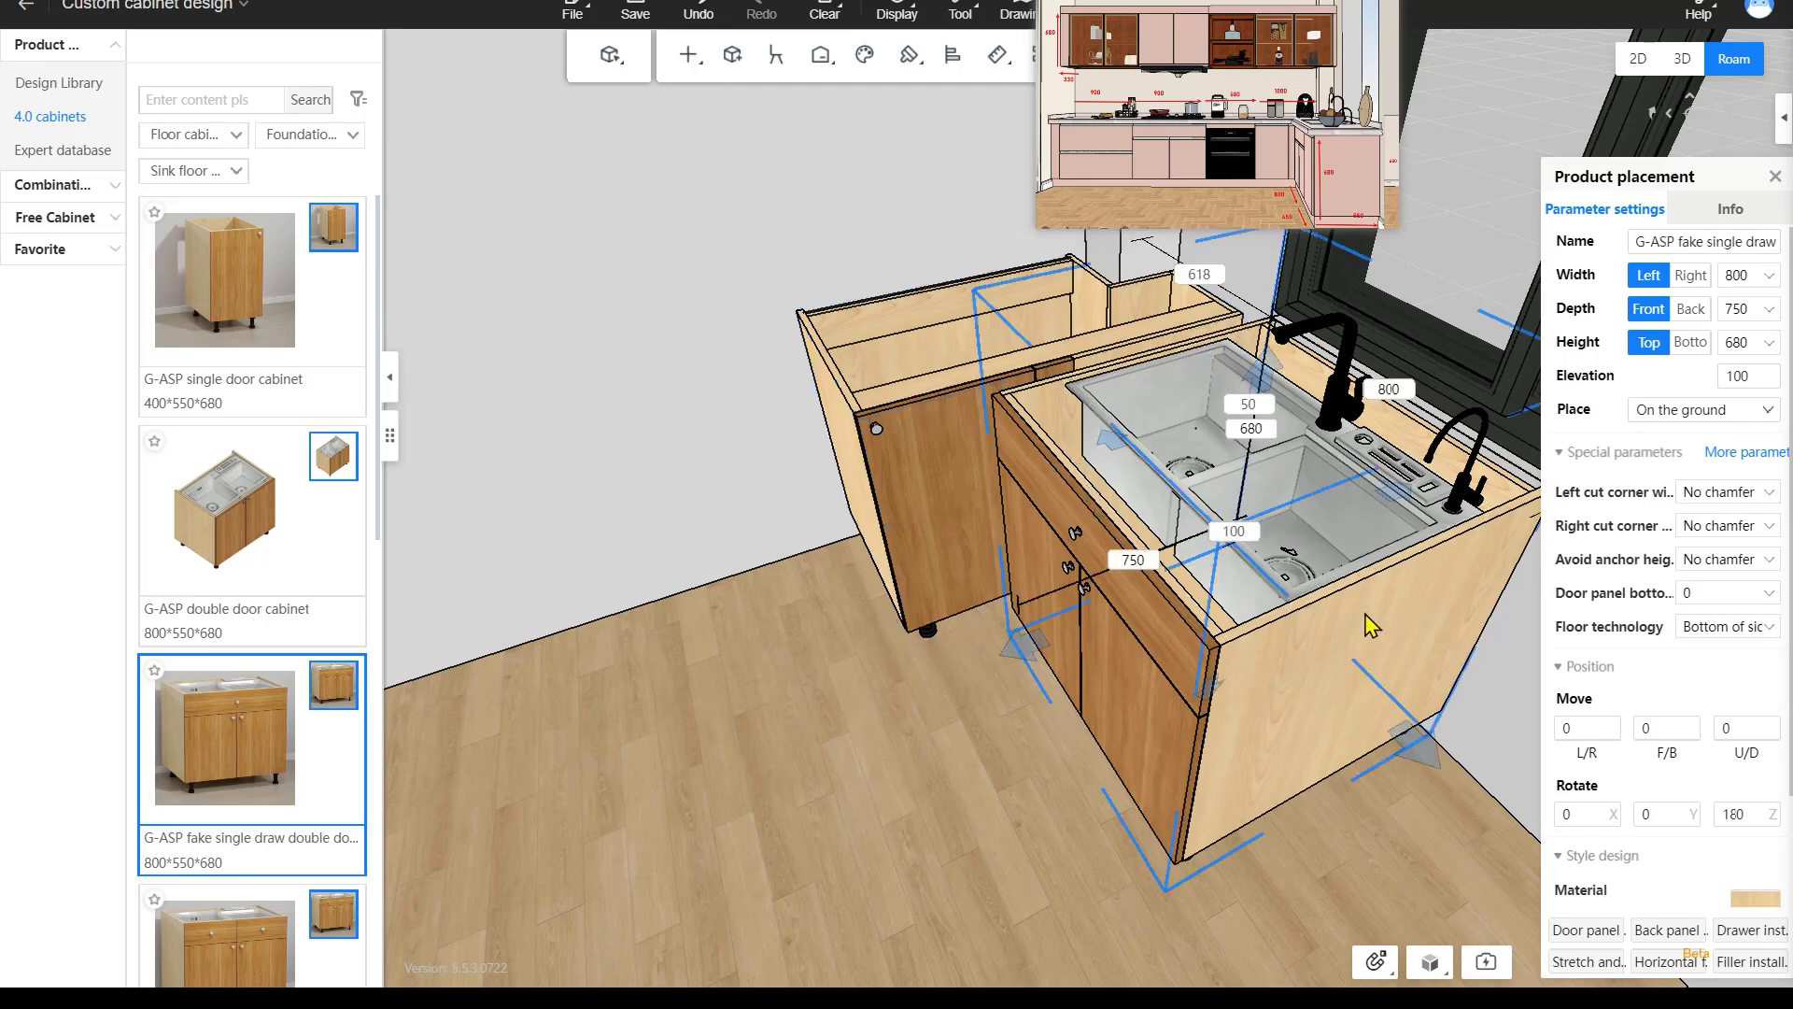
key(h)
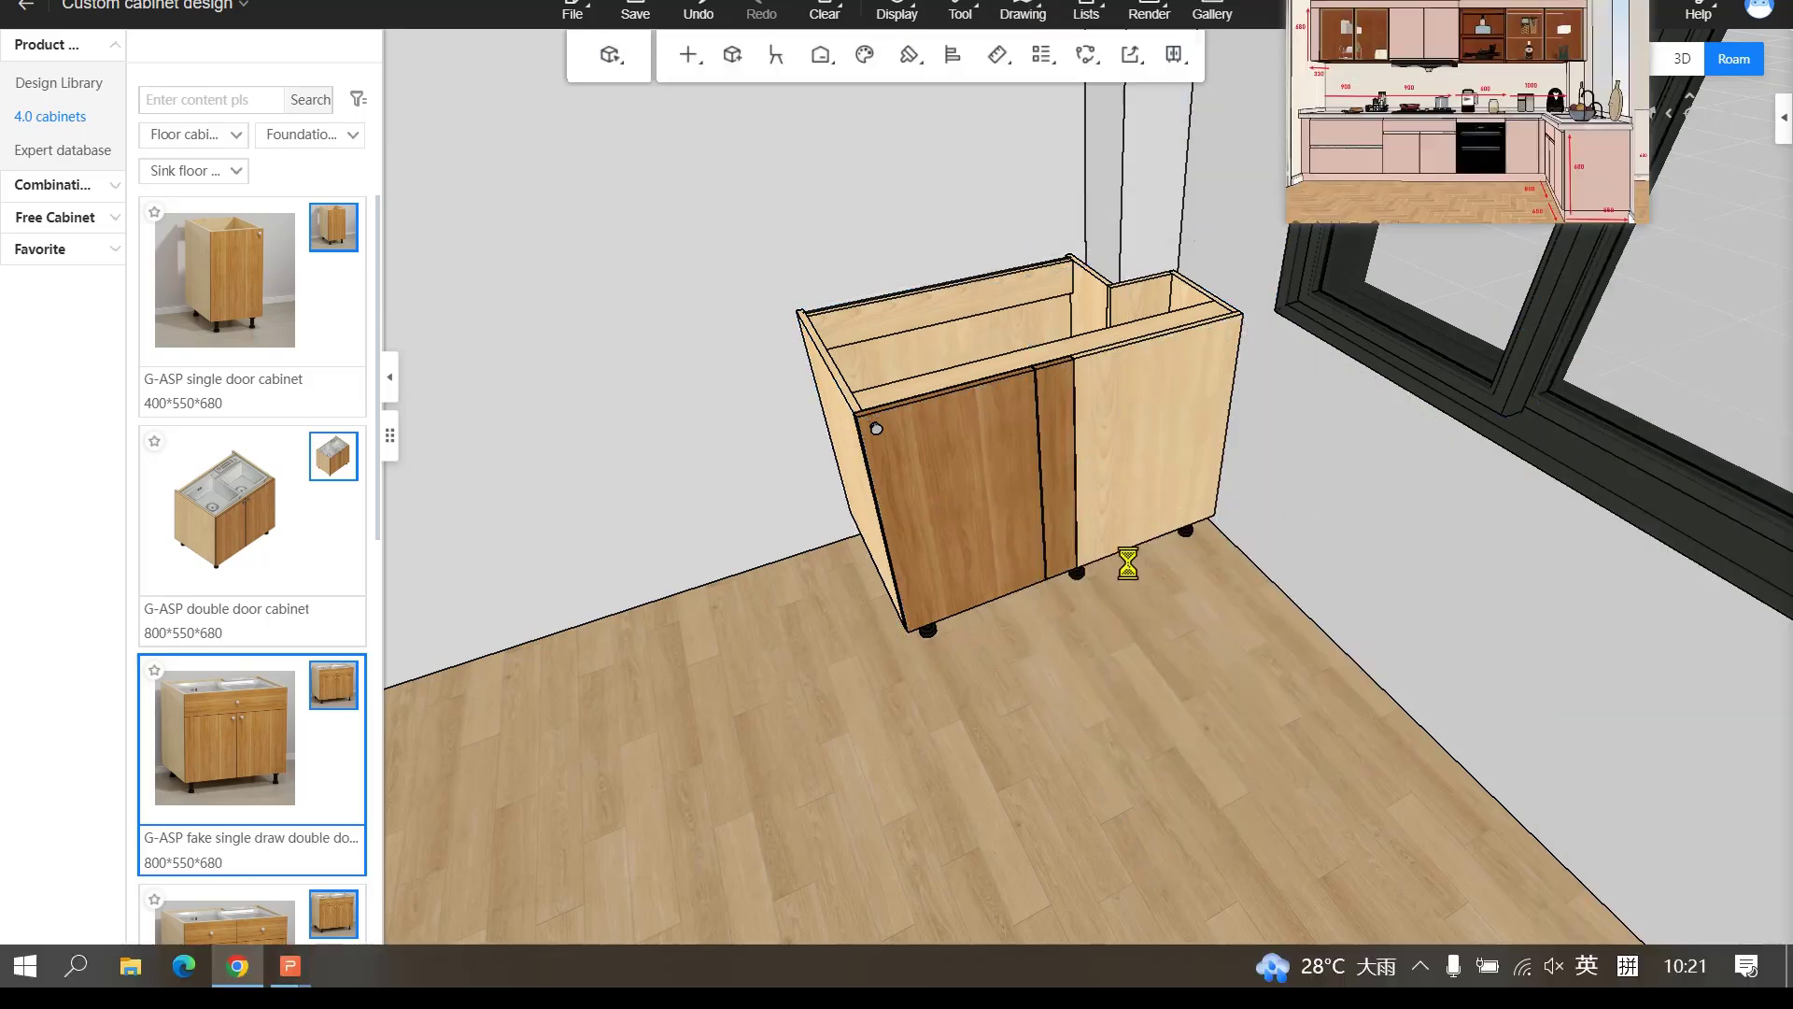
key(F1)
drag(543, 93, 1413, 610)
click(838, 644)
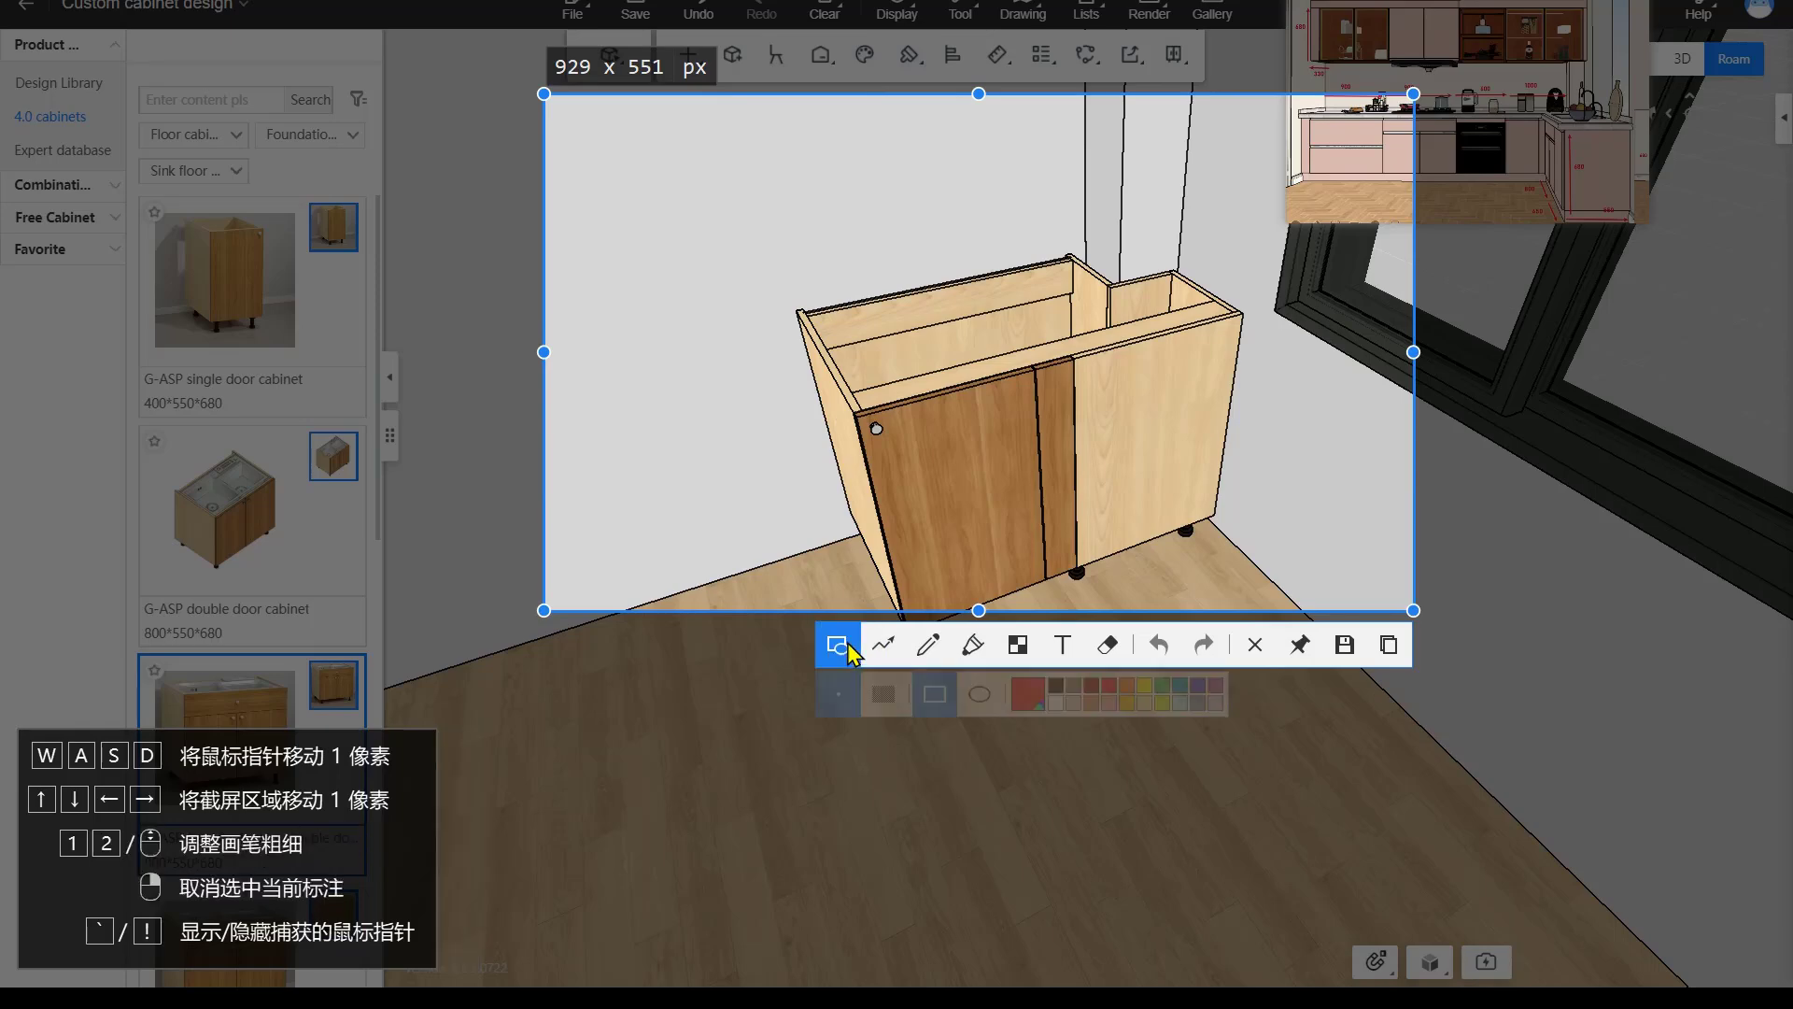
drag(1028, 338, 1287, 565)
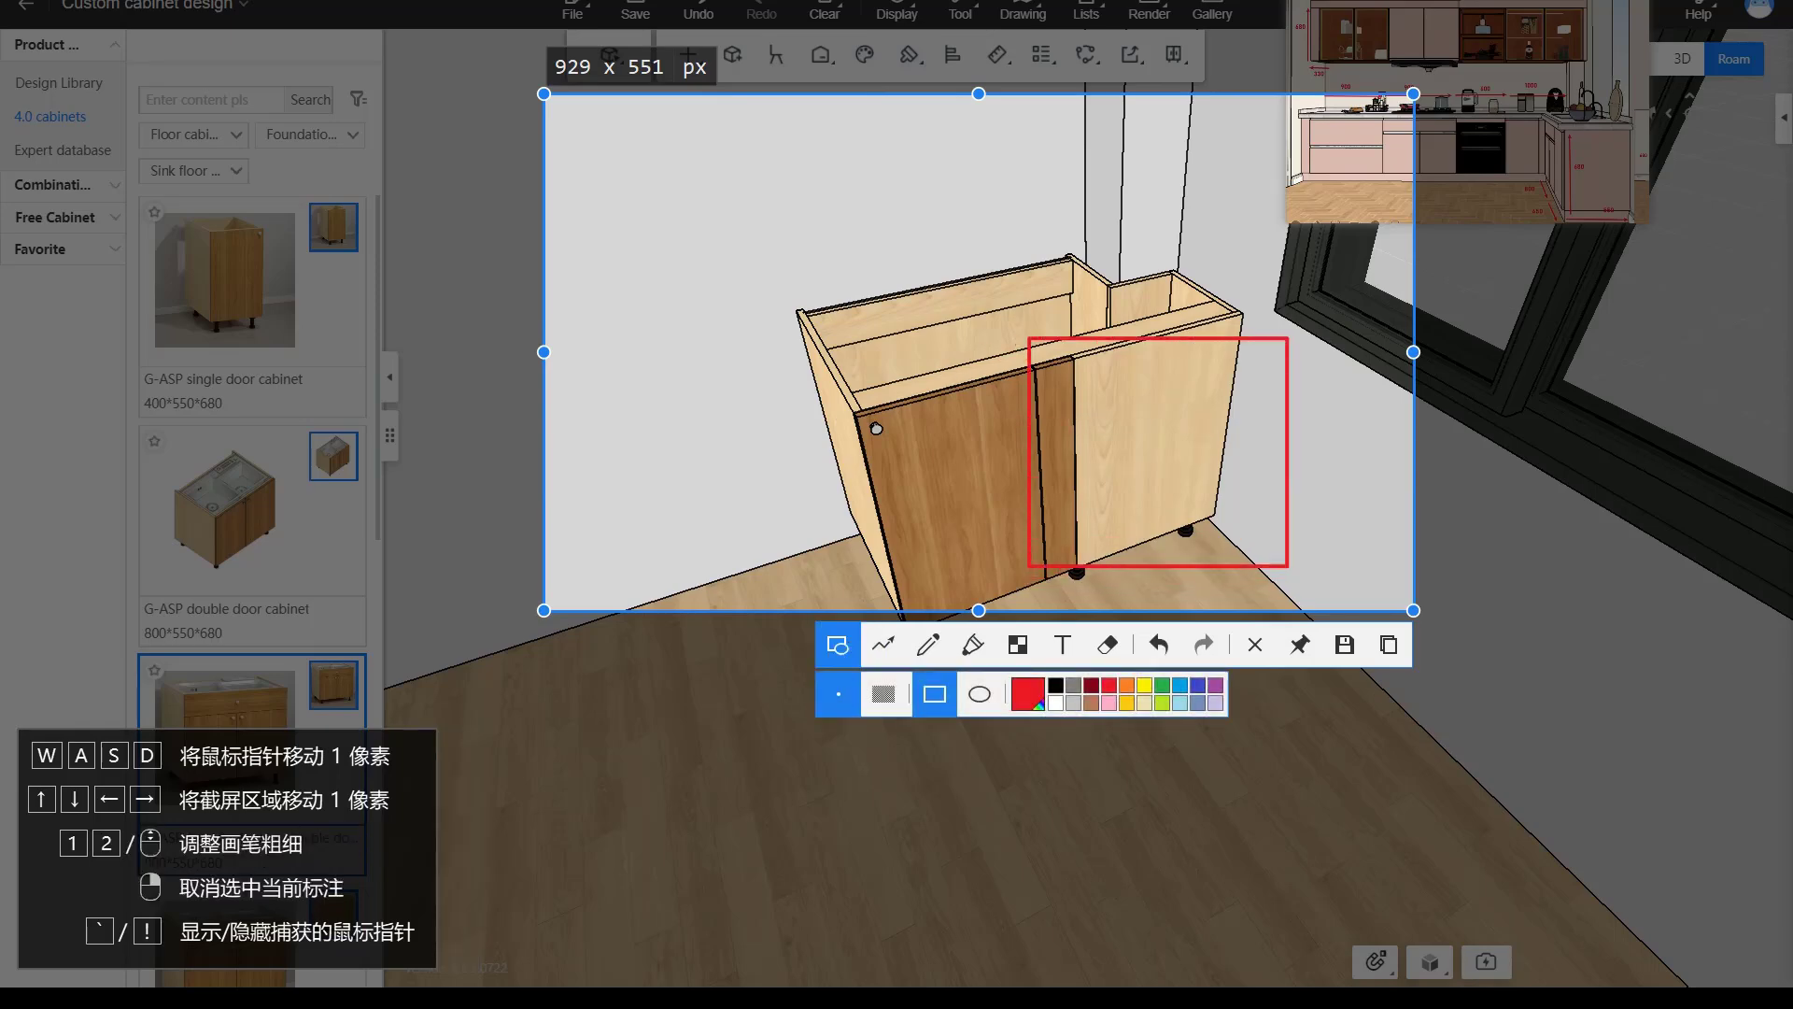
click(1256, 647)
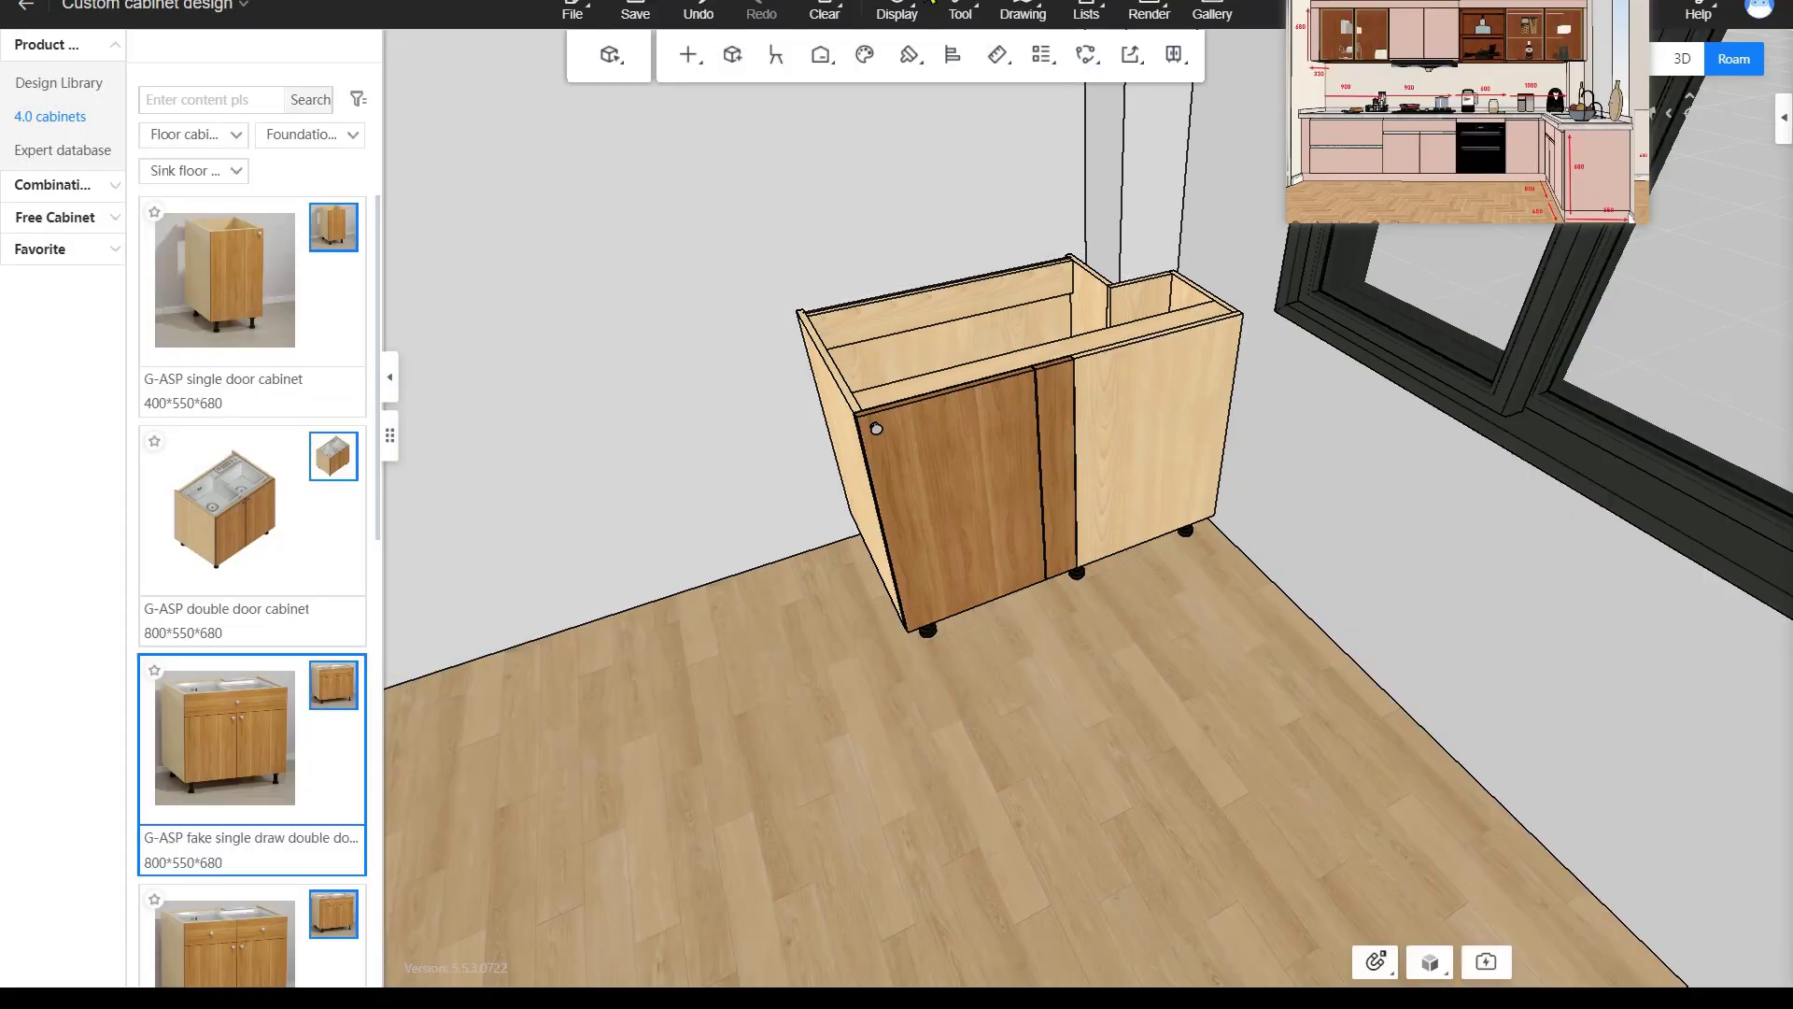
Restore the hidden sink cabinet to the display using Material management.
mouse_move(900, 11)
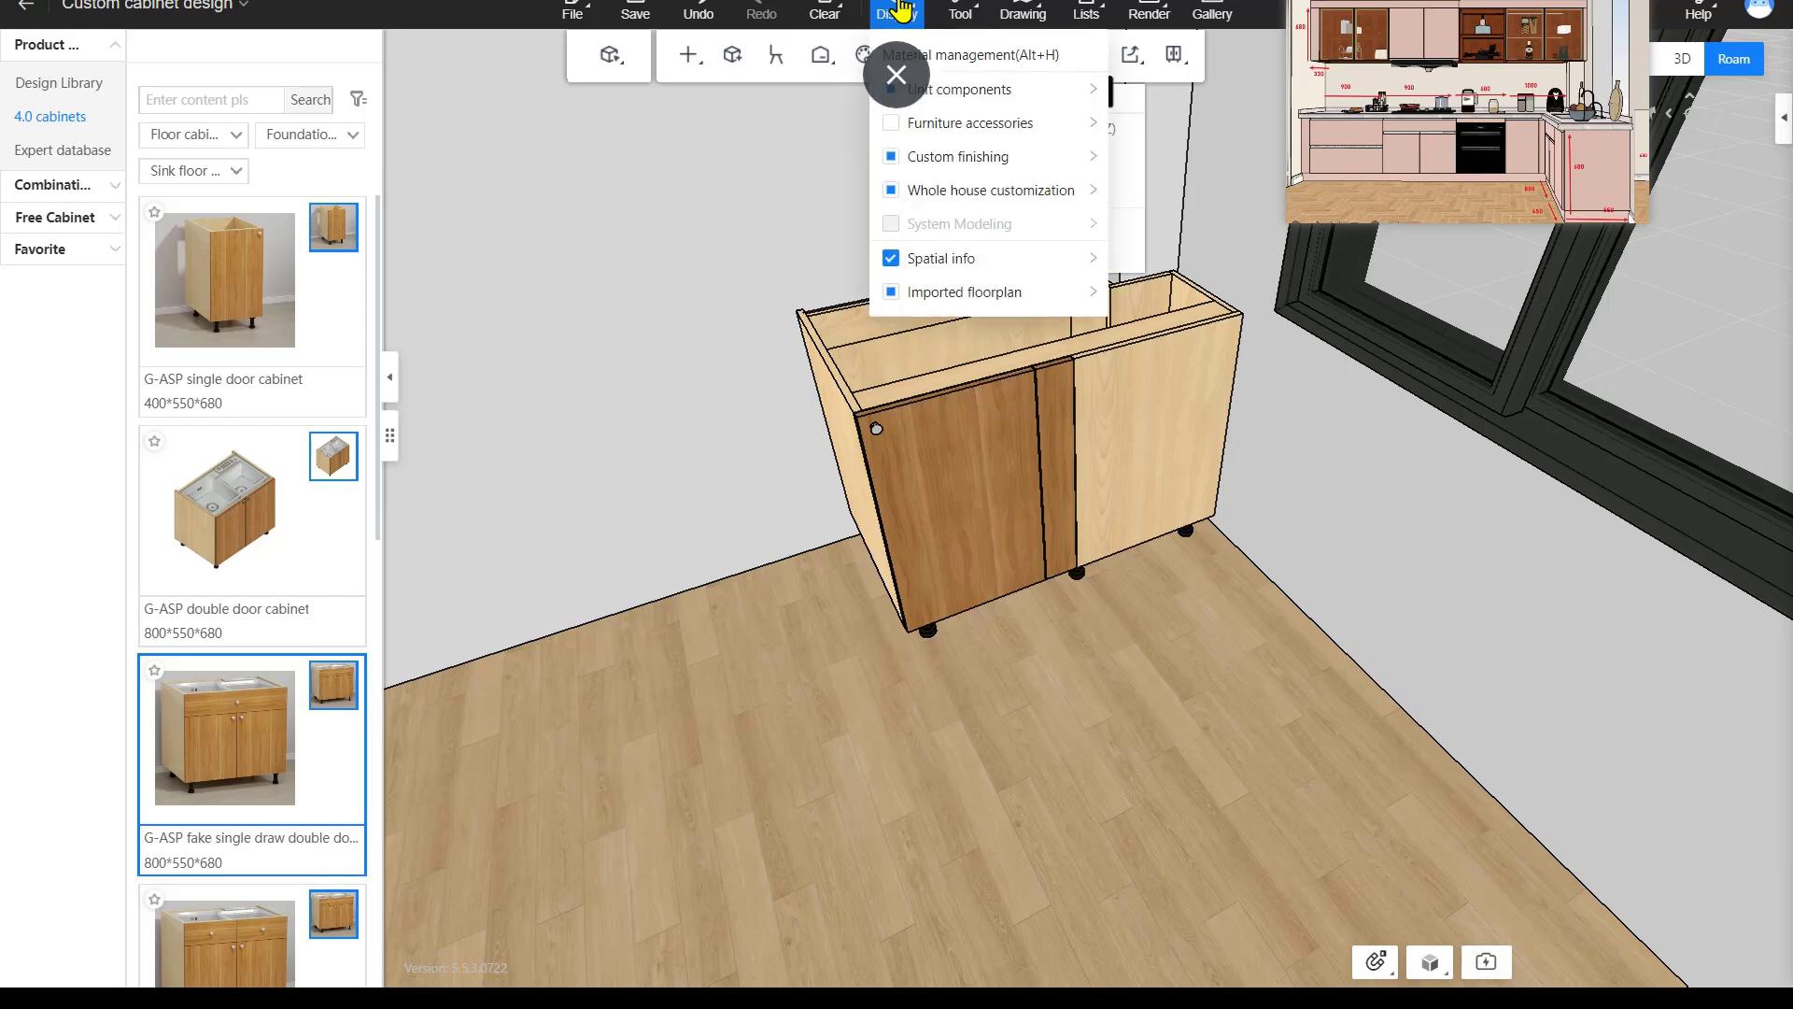
click(976, 54)
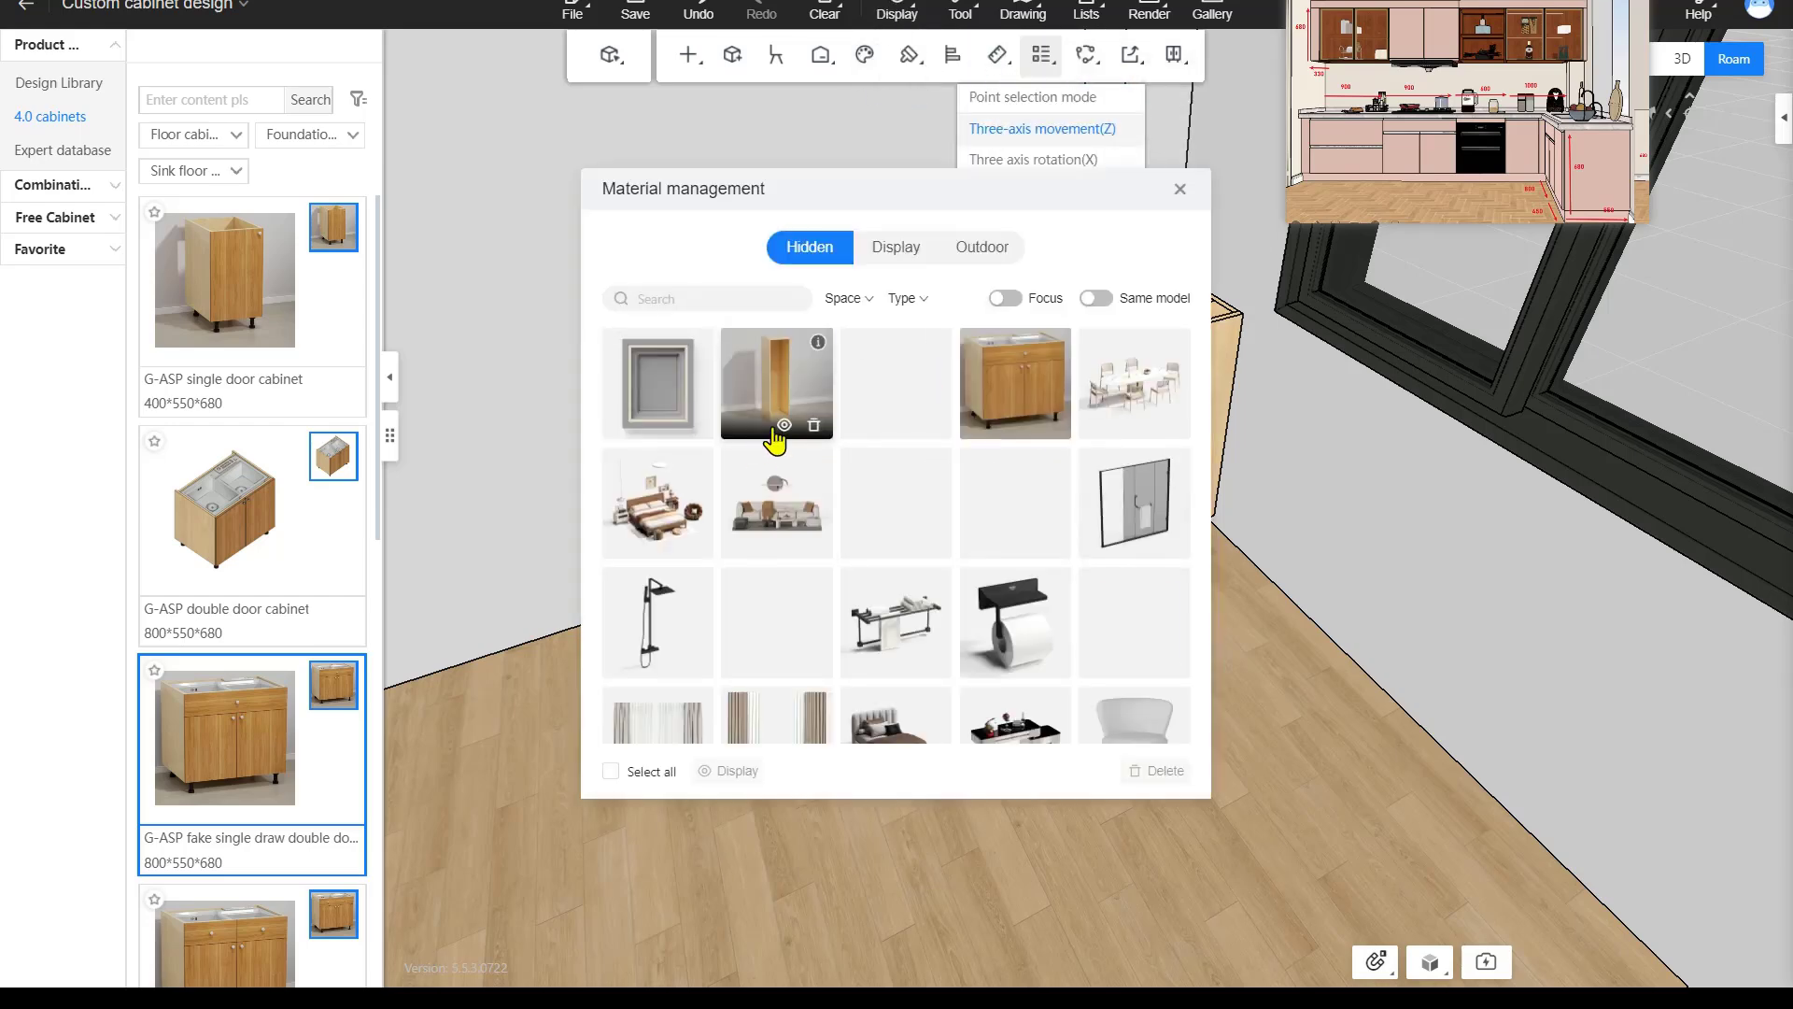
click(1001, 378)
click(728, 771)
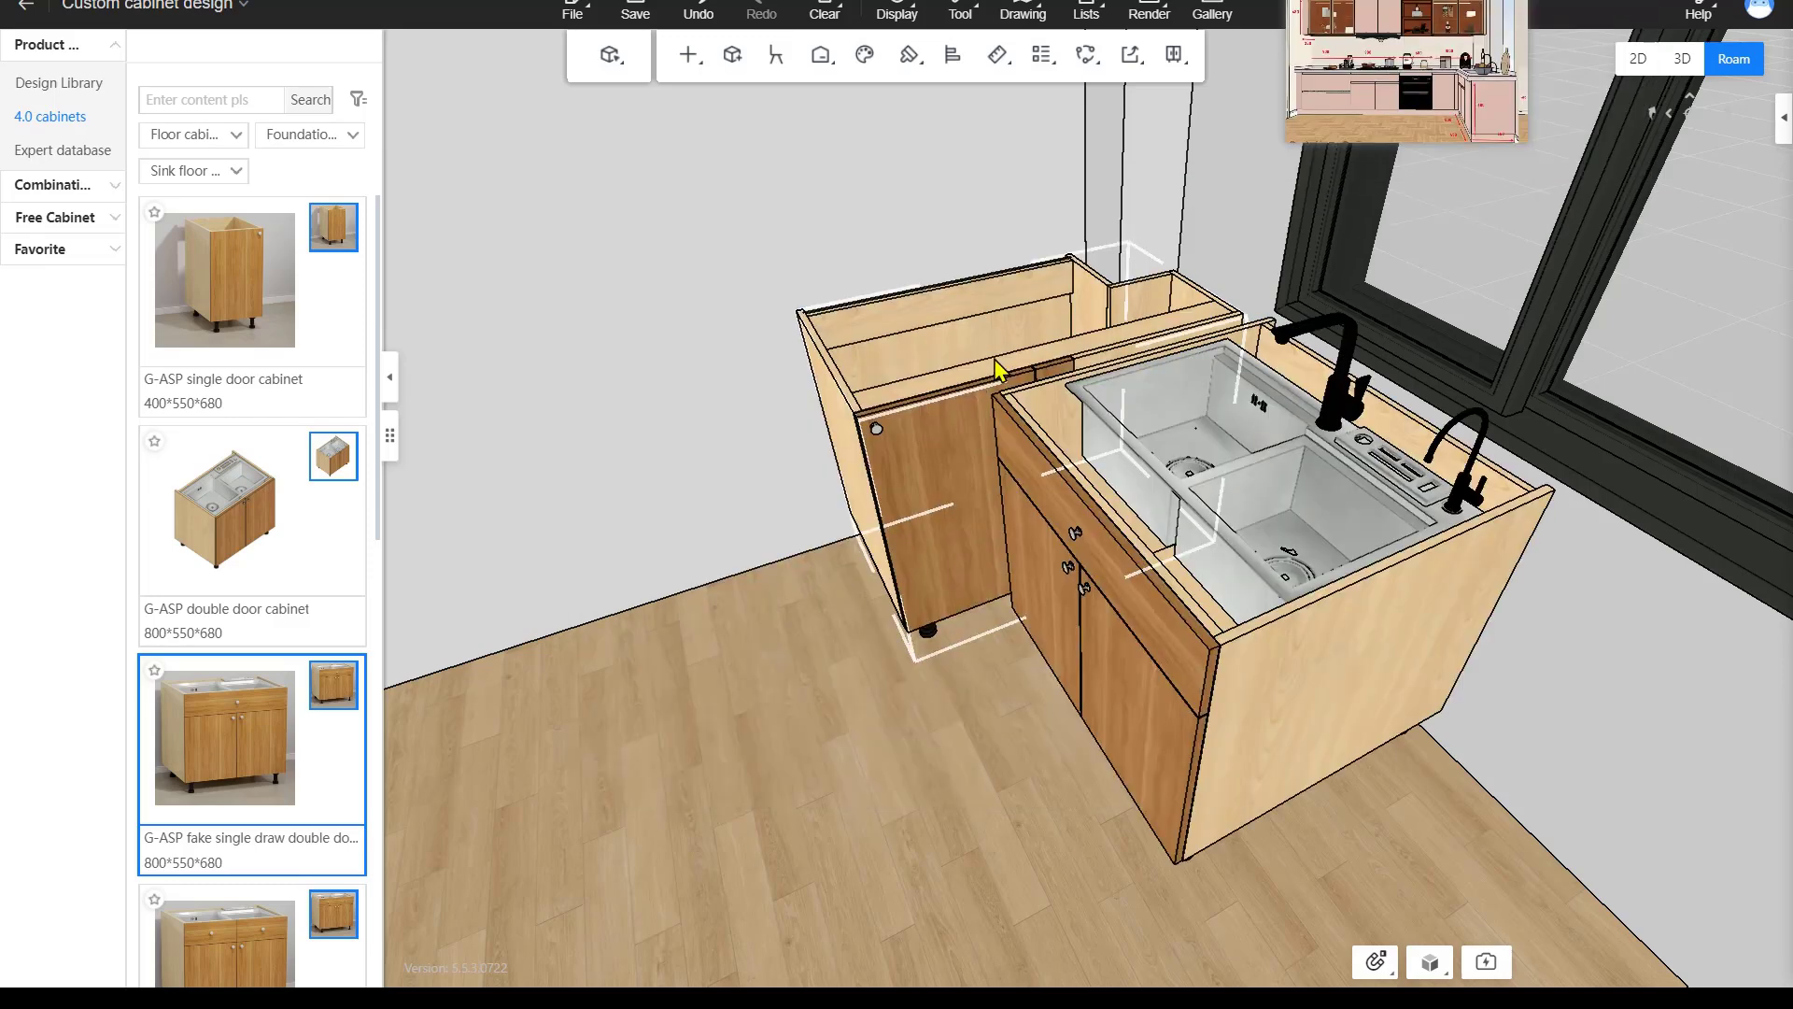
Try 700 and 800 for the width of the corner cabinet's corner section, and undo the change.
click(976, 328)
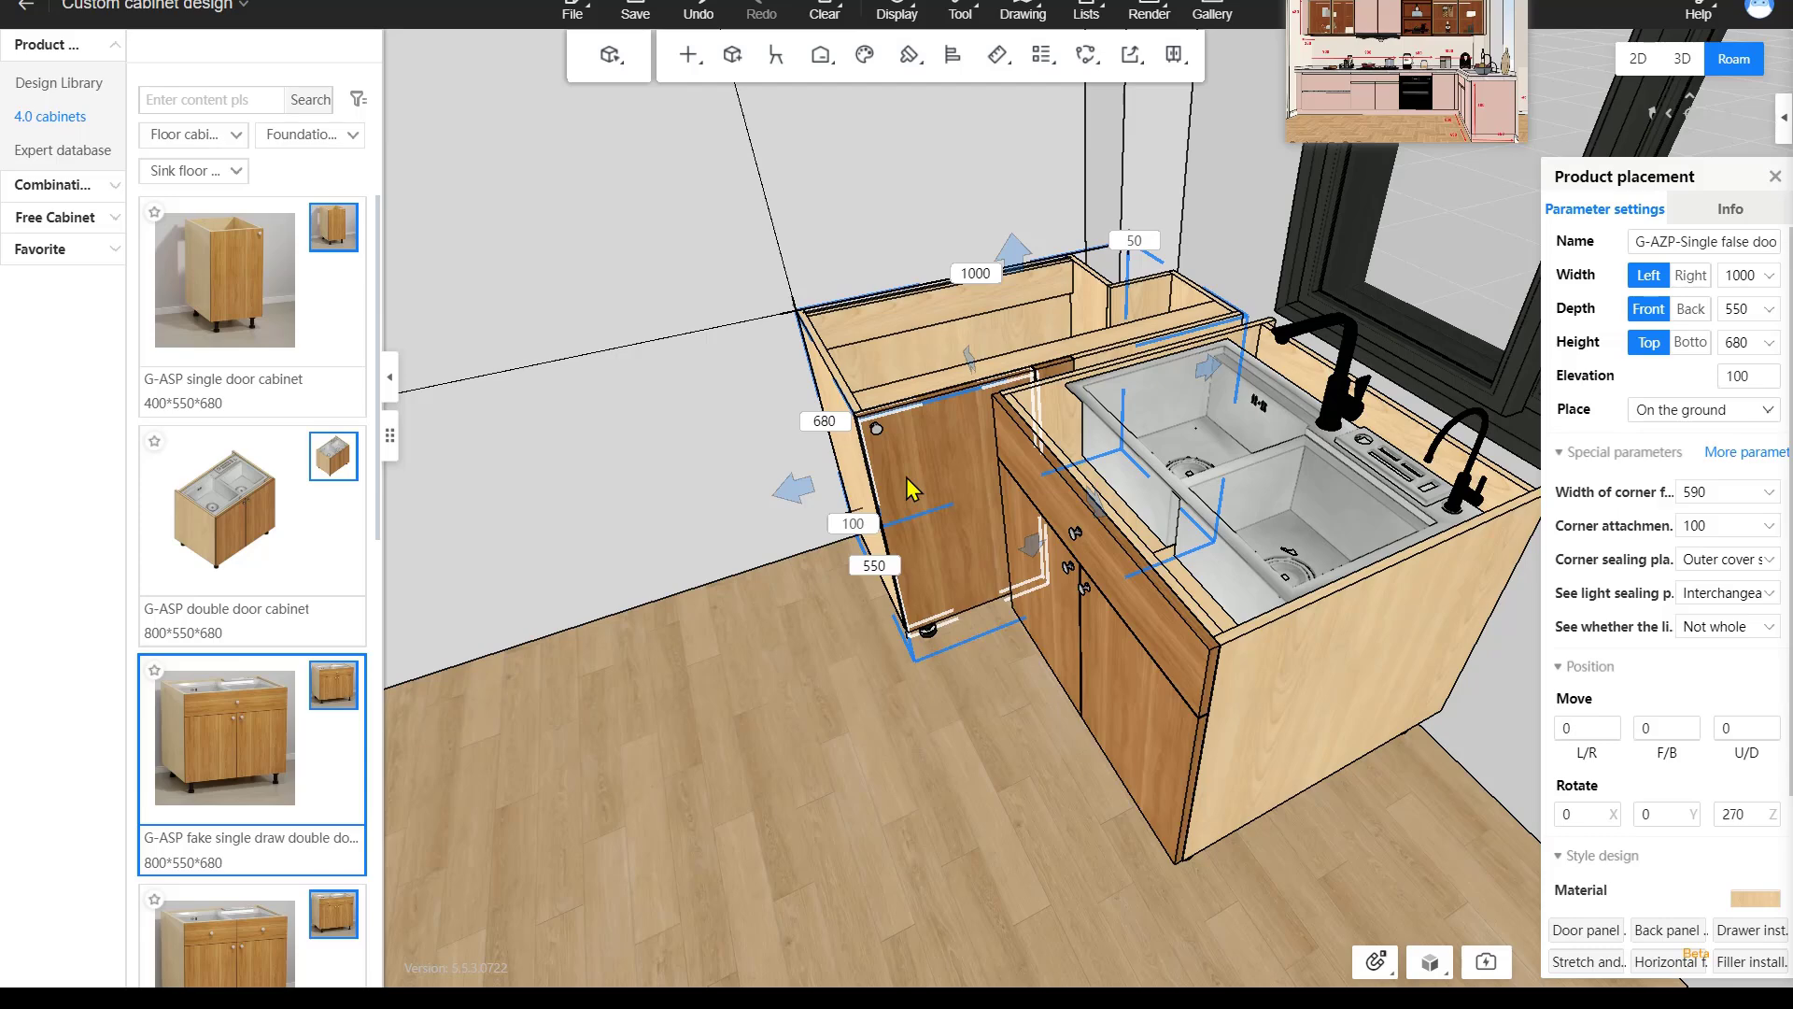
double_click(1707, 502)
text(700)
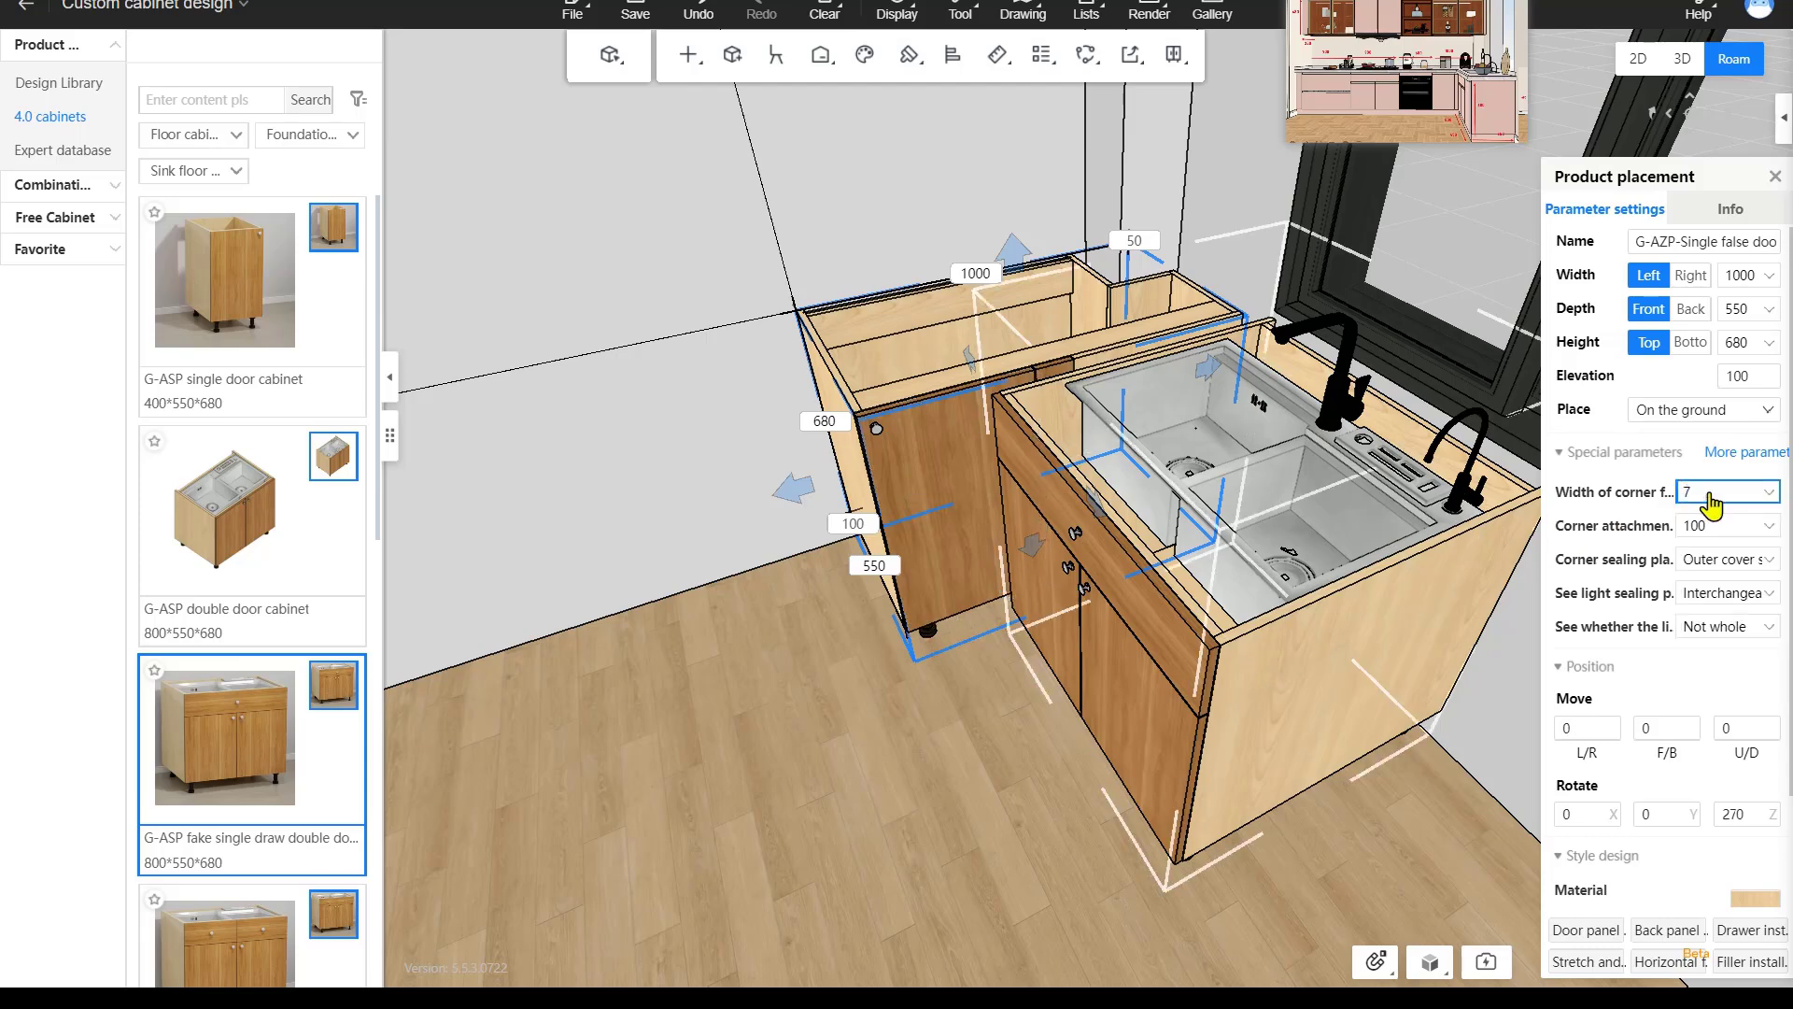
key(Return)
double_click(1711, 504)
text(800)
key(Return)
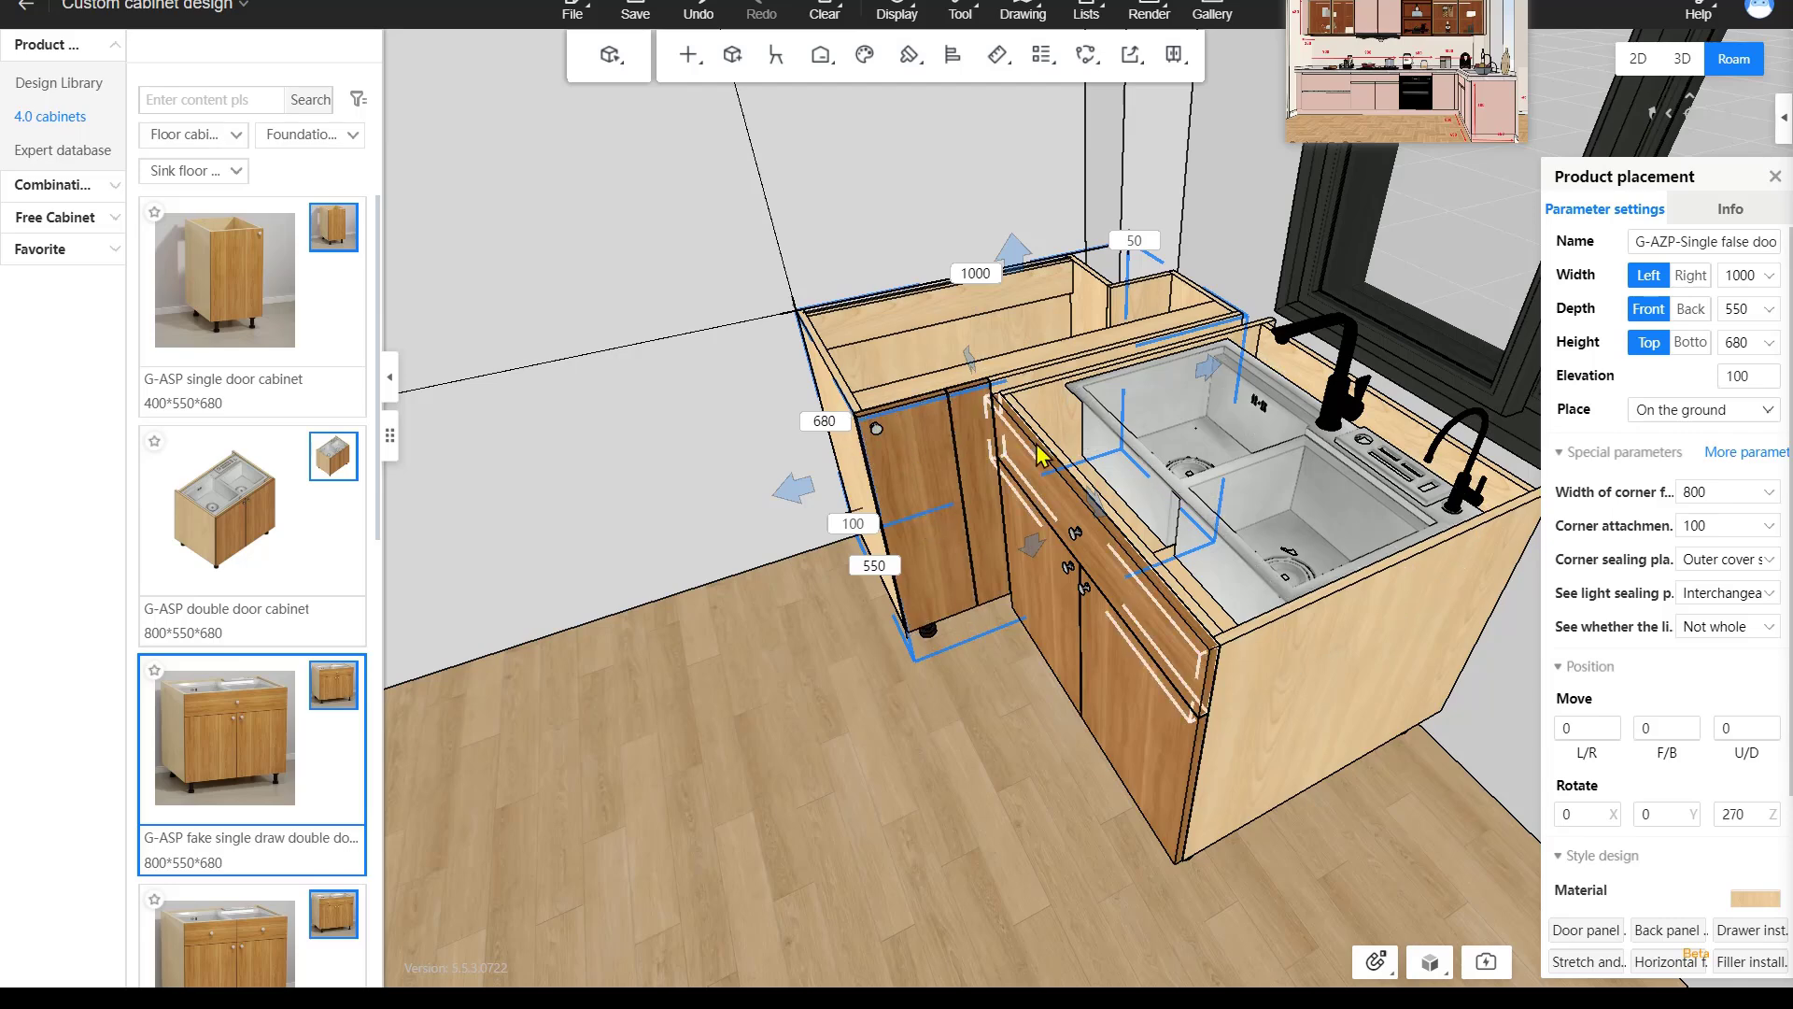
key(ctrl+z)
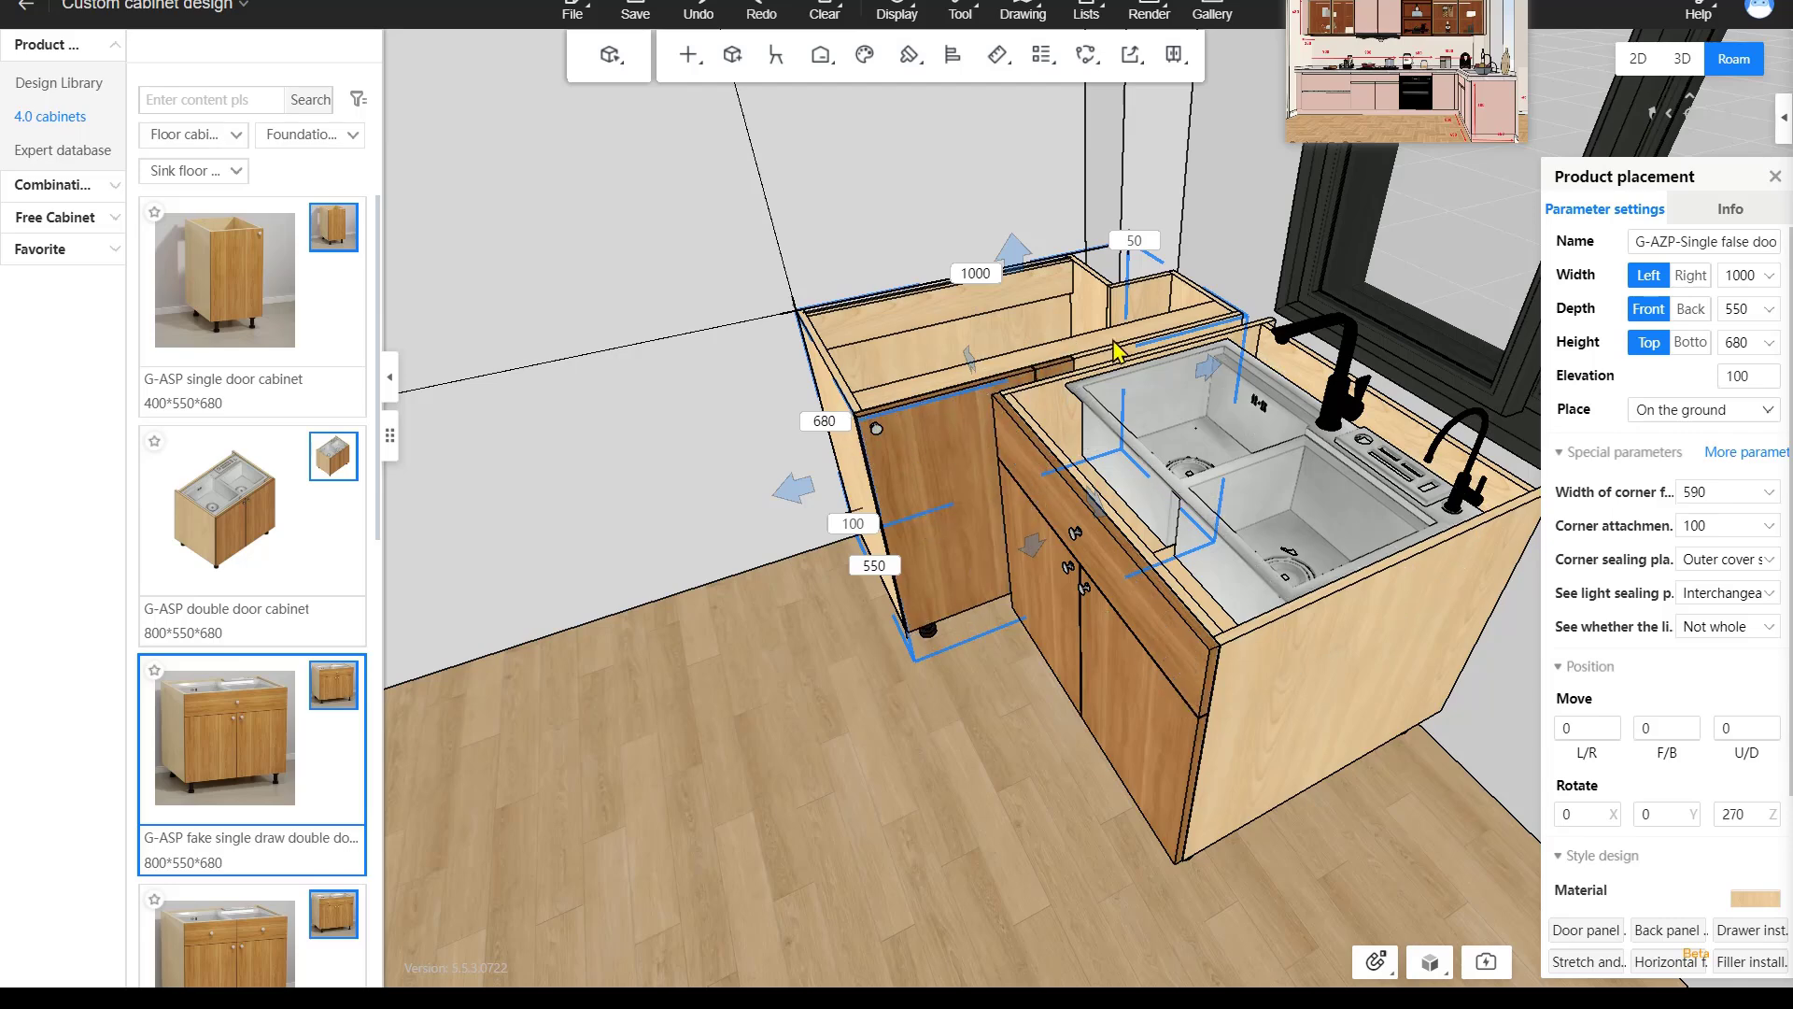
Set the sink cabinet's depth to 550, adjusting it on the Front side.
click(1365, 665)
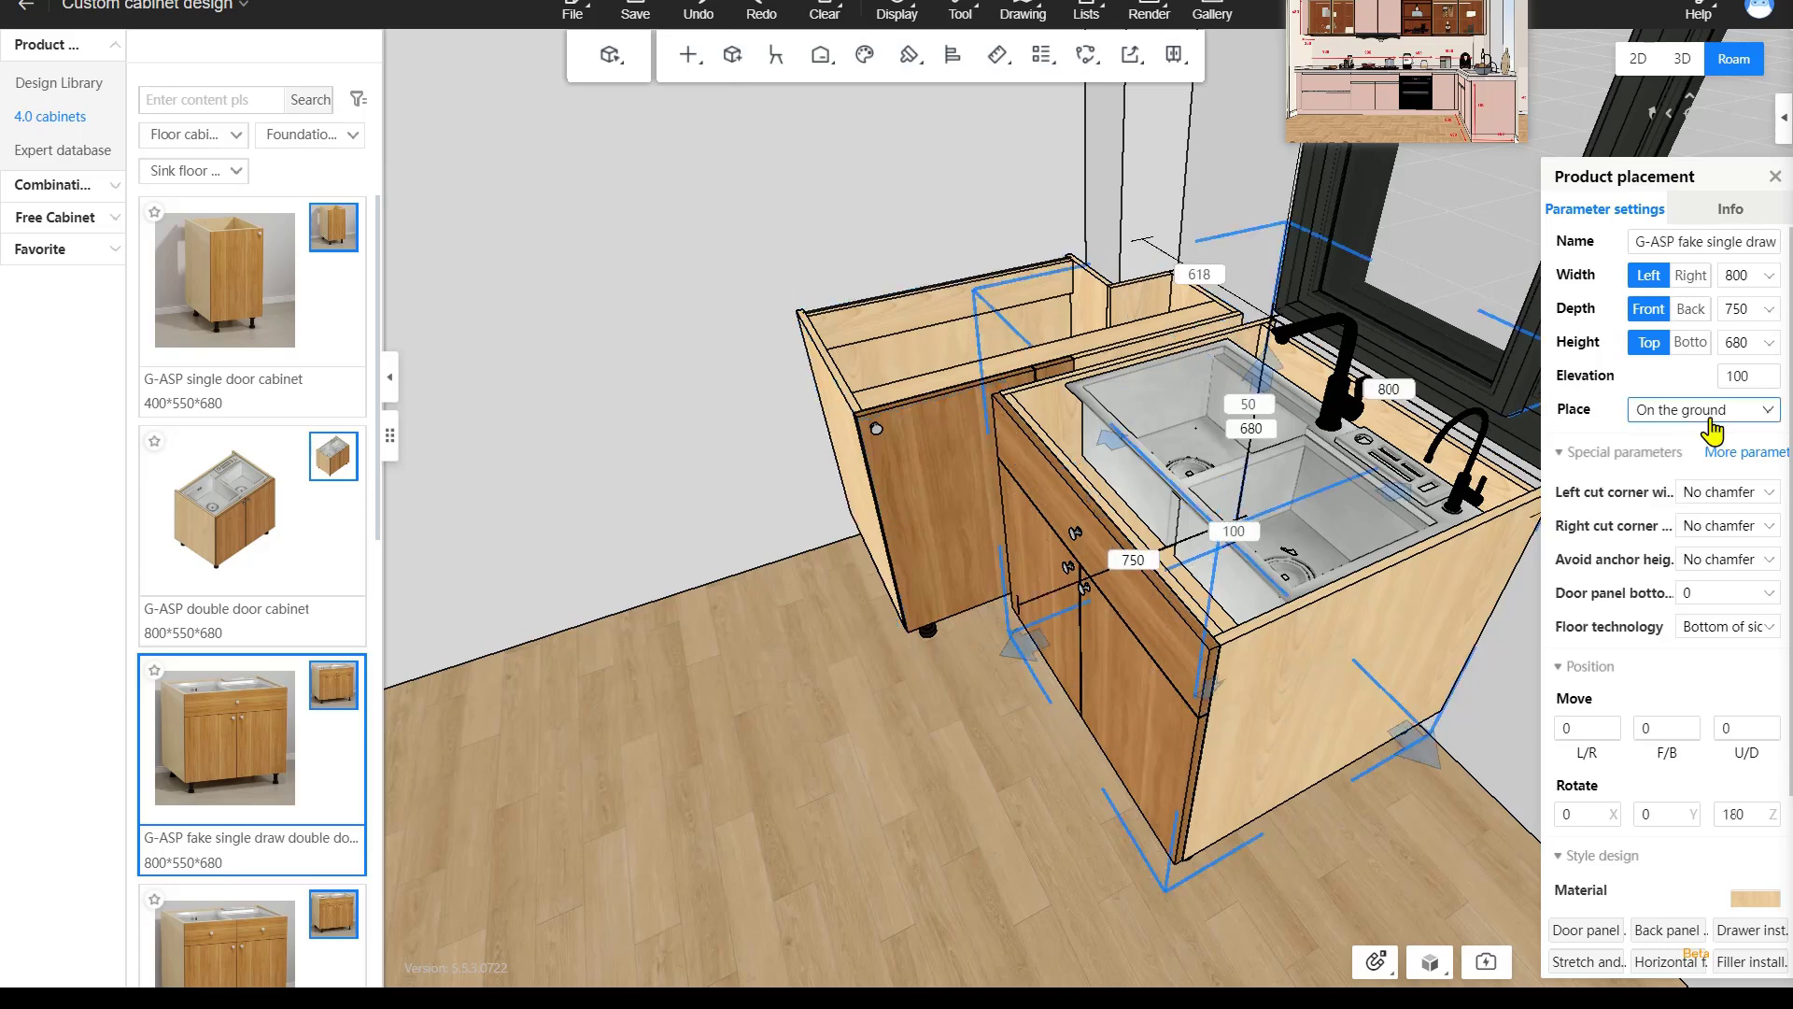
click(1746, 316)
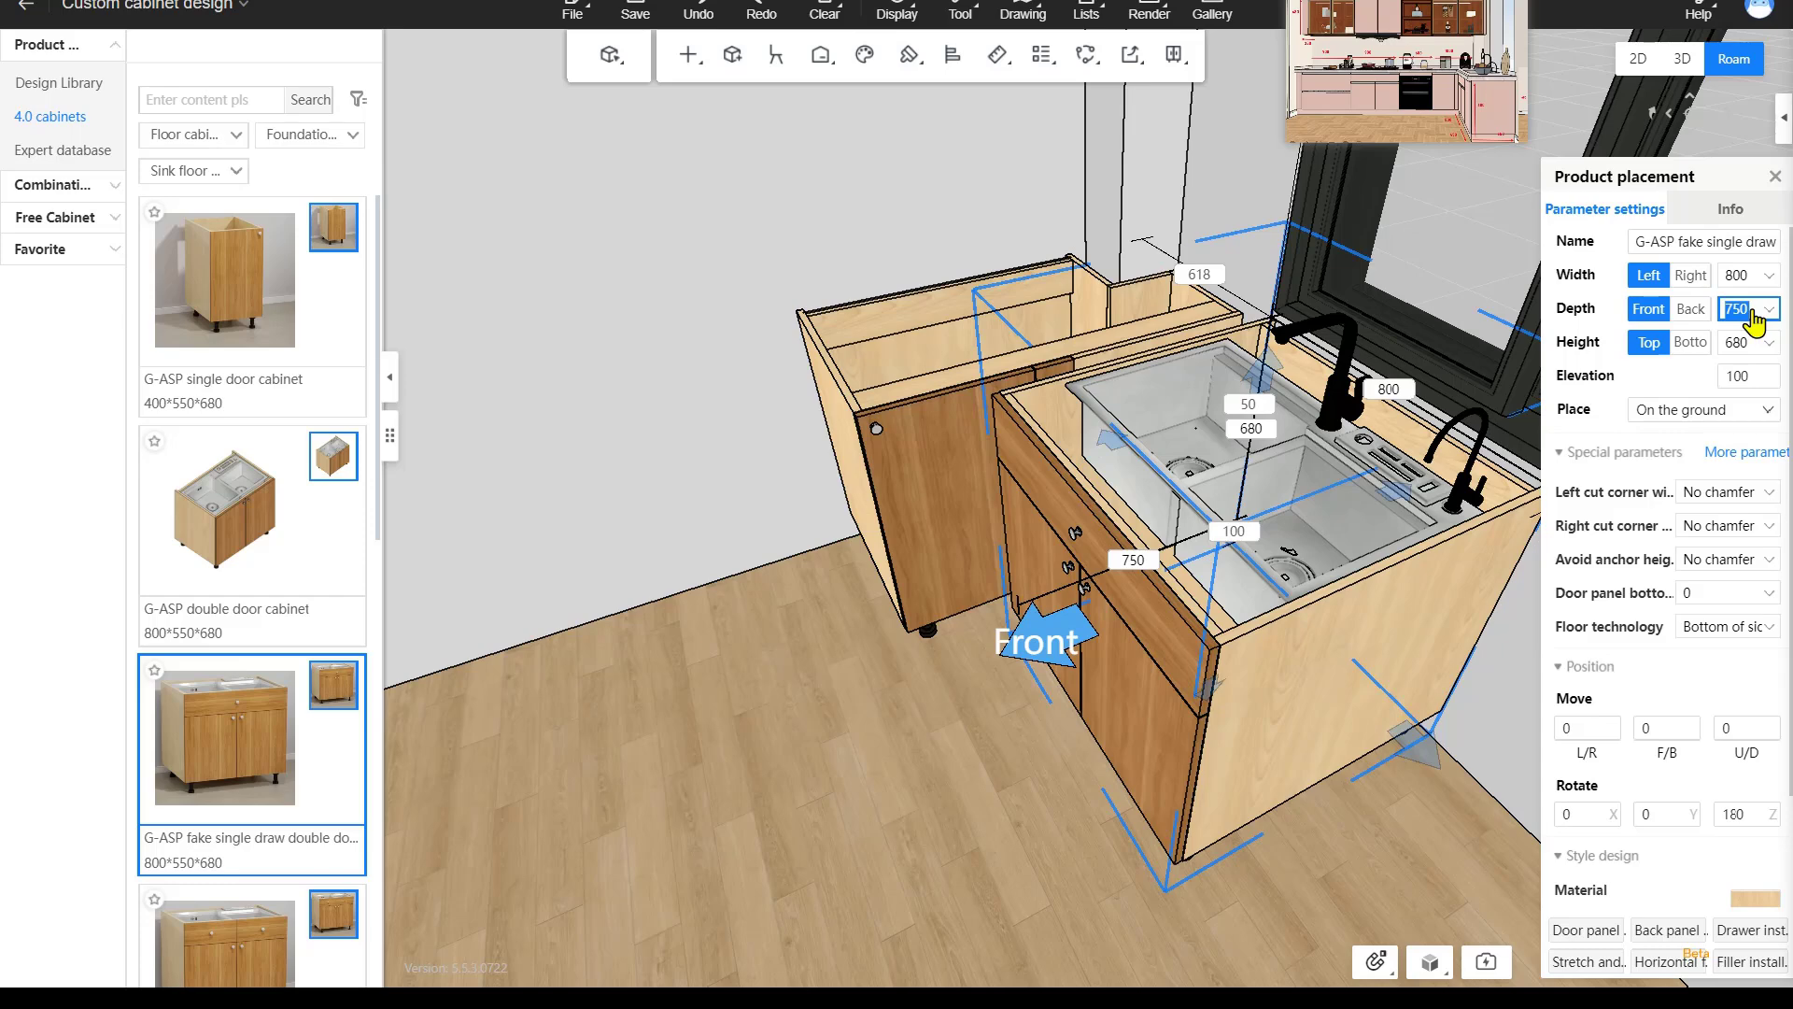
text(5)
key(Return)
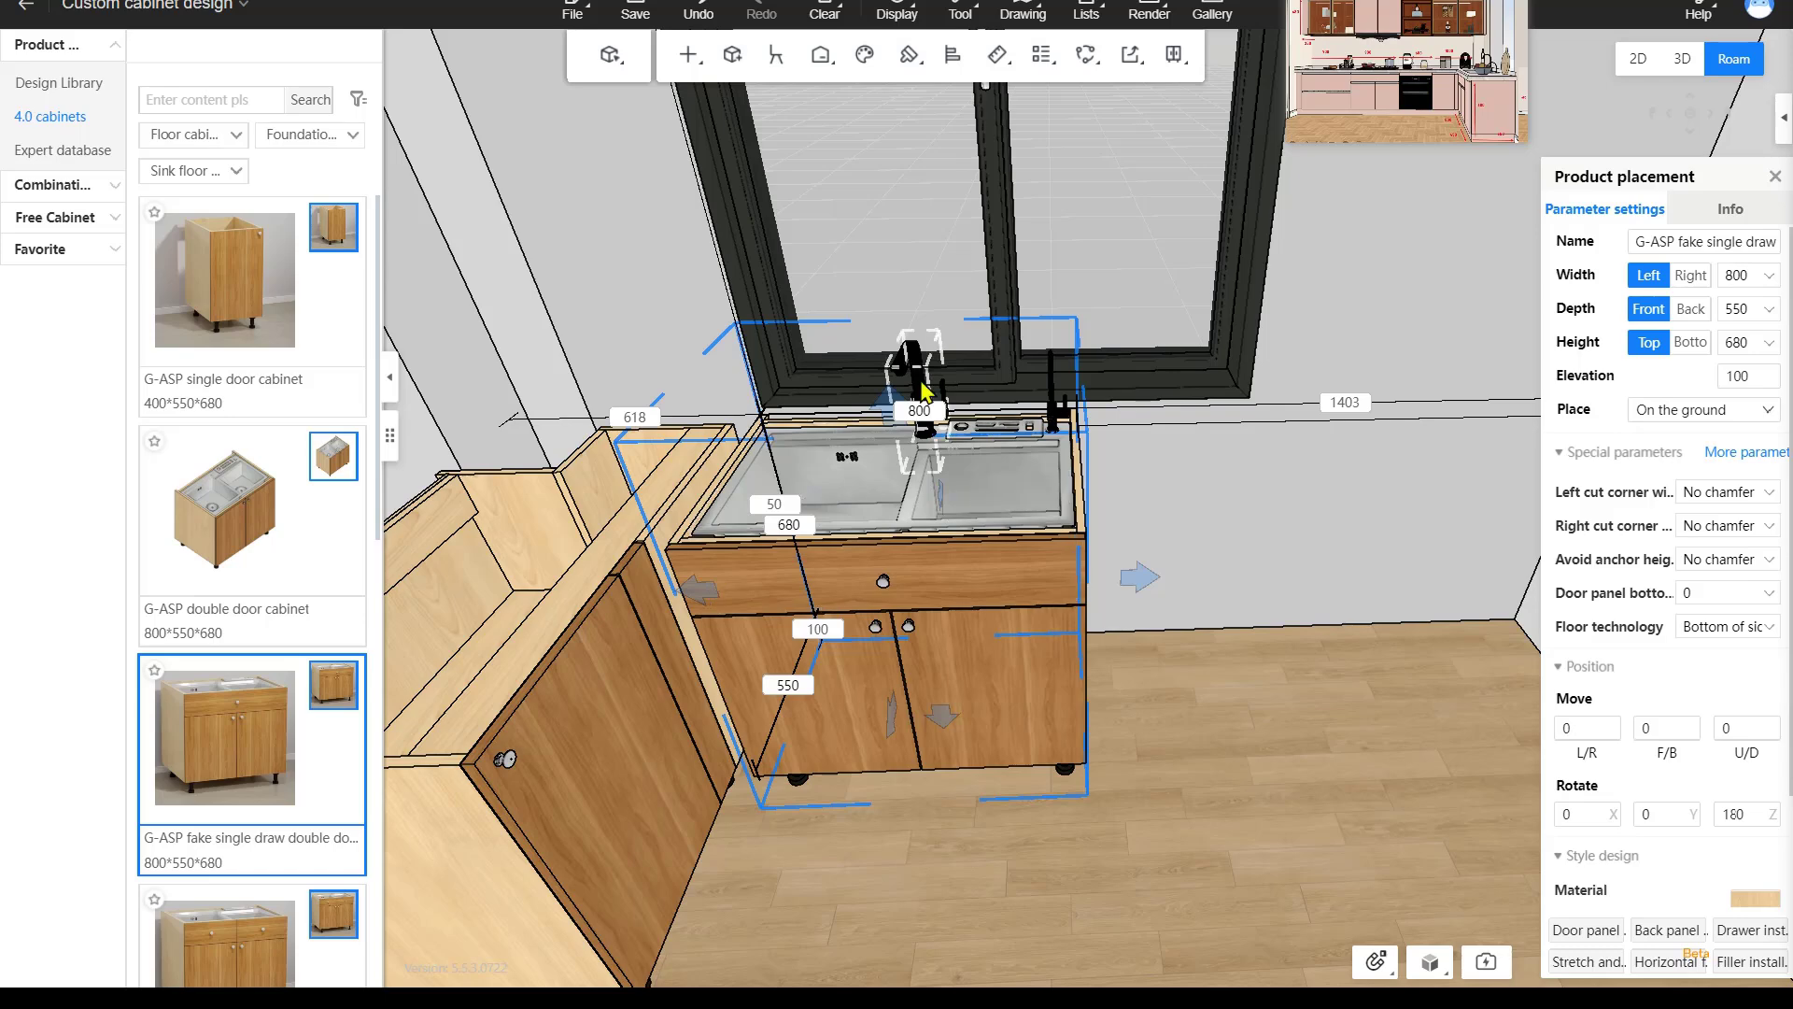
Look at the commands available for the sink, including Sink replacement, and check the reference picture.
click(922, 521)
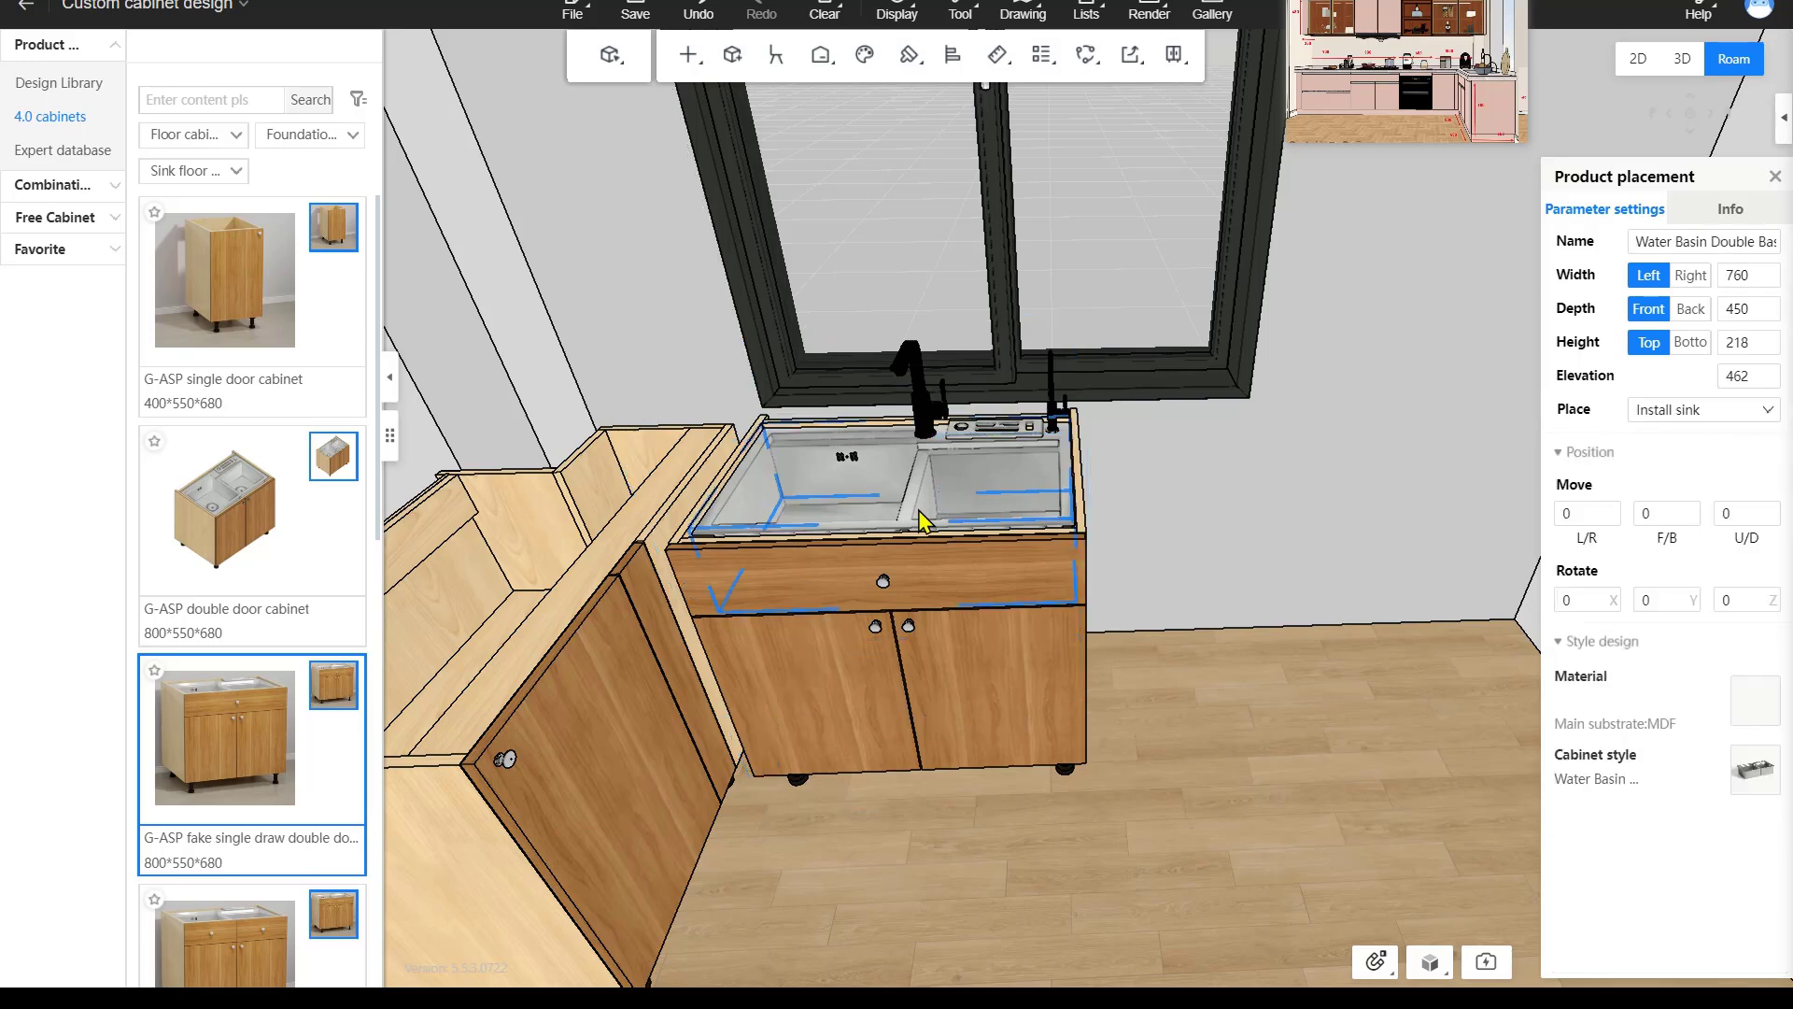
right_click(922, 521)
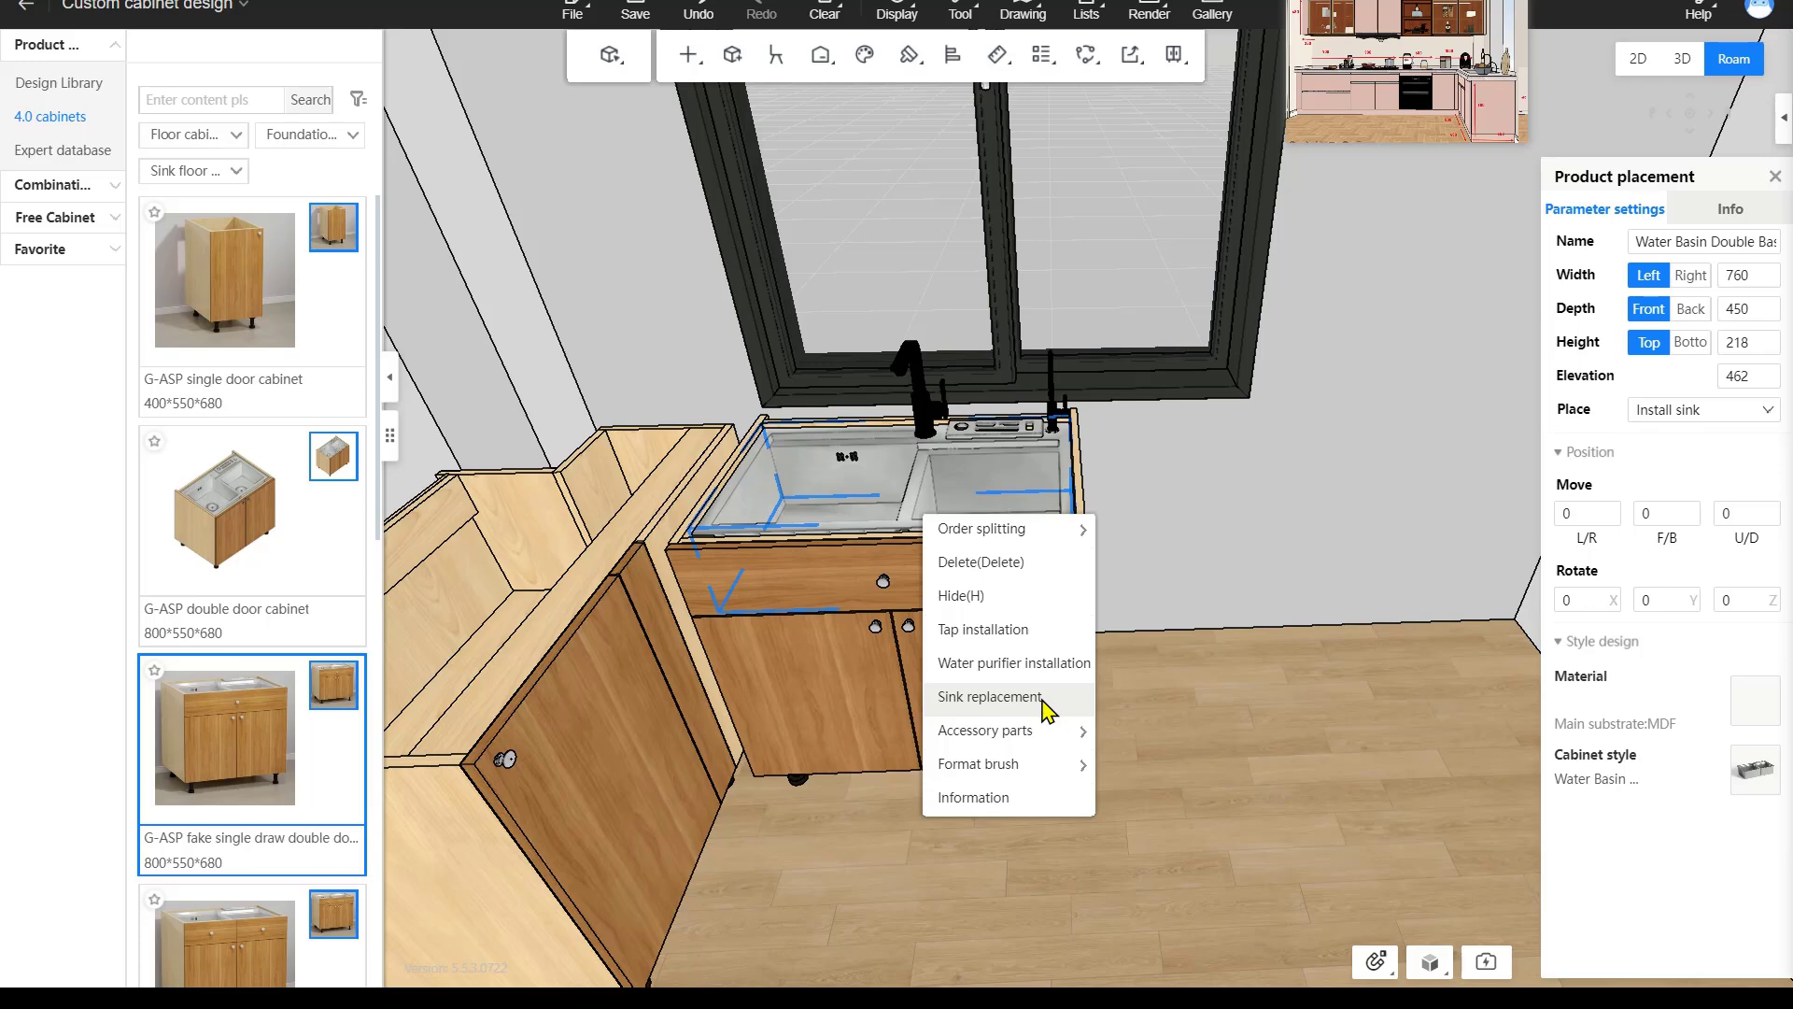
mouse_move(1503, 140)
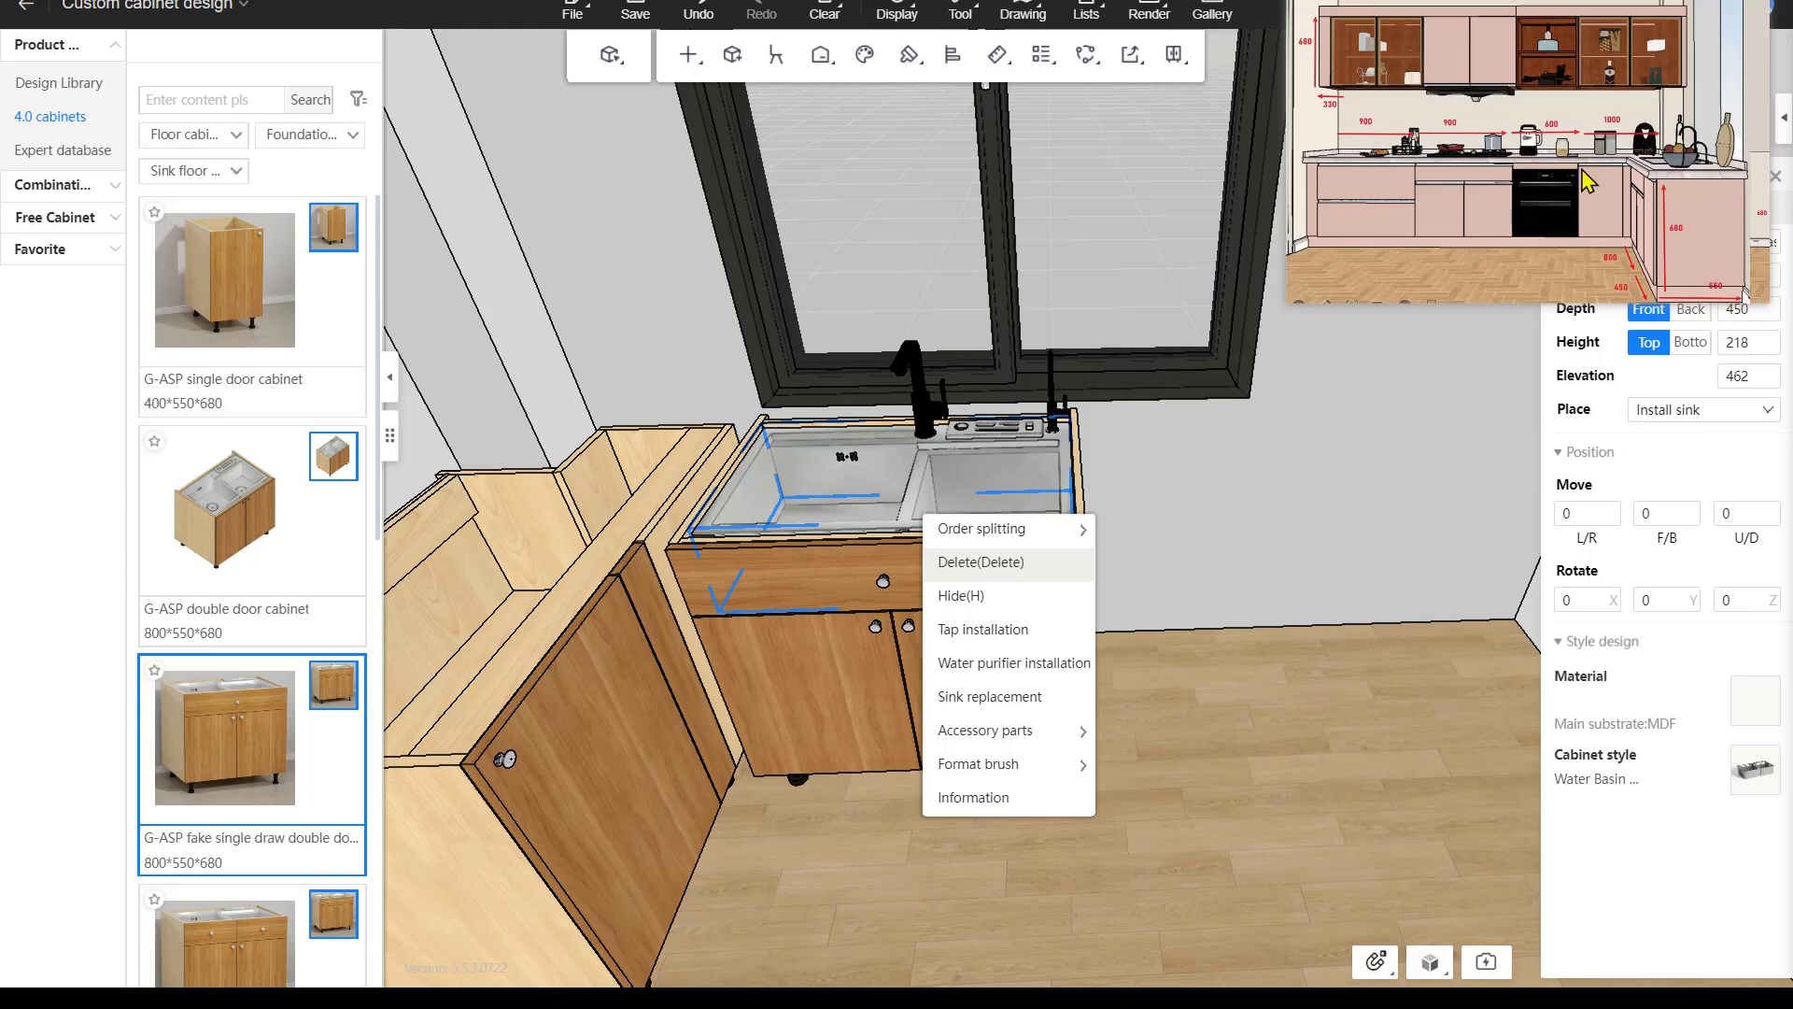
scroll(1569, 154, down, 3)
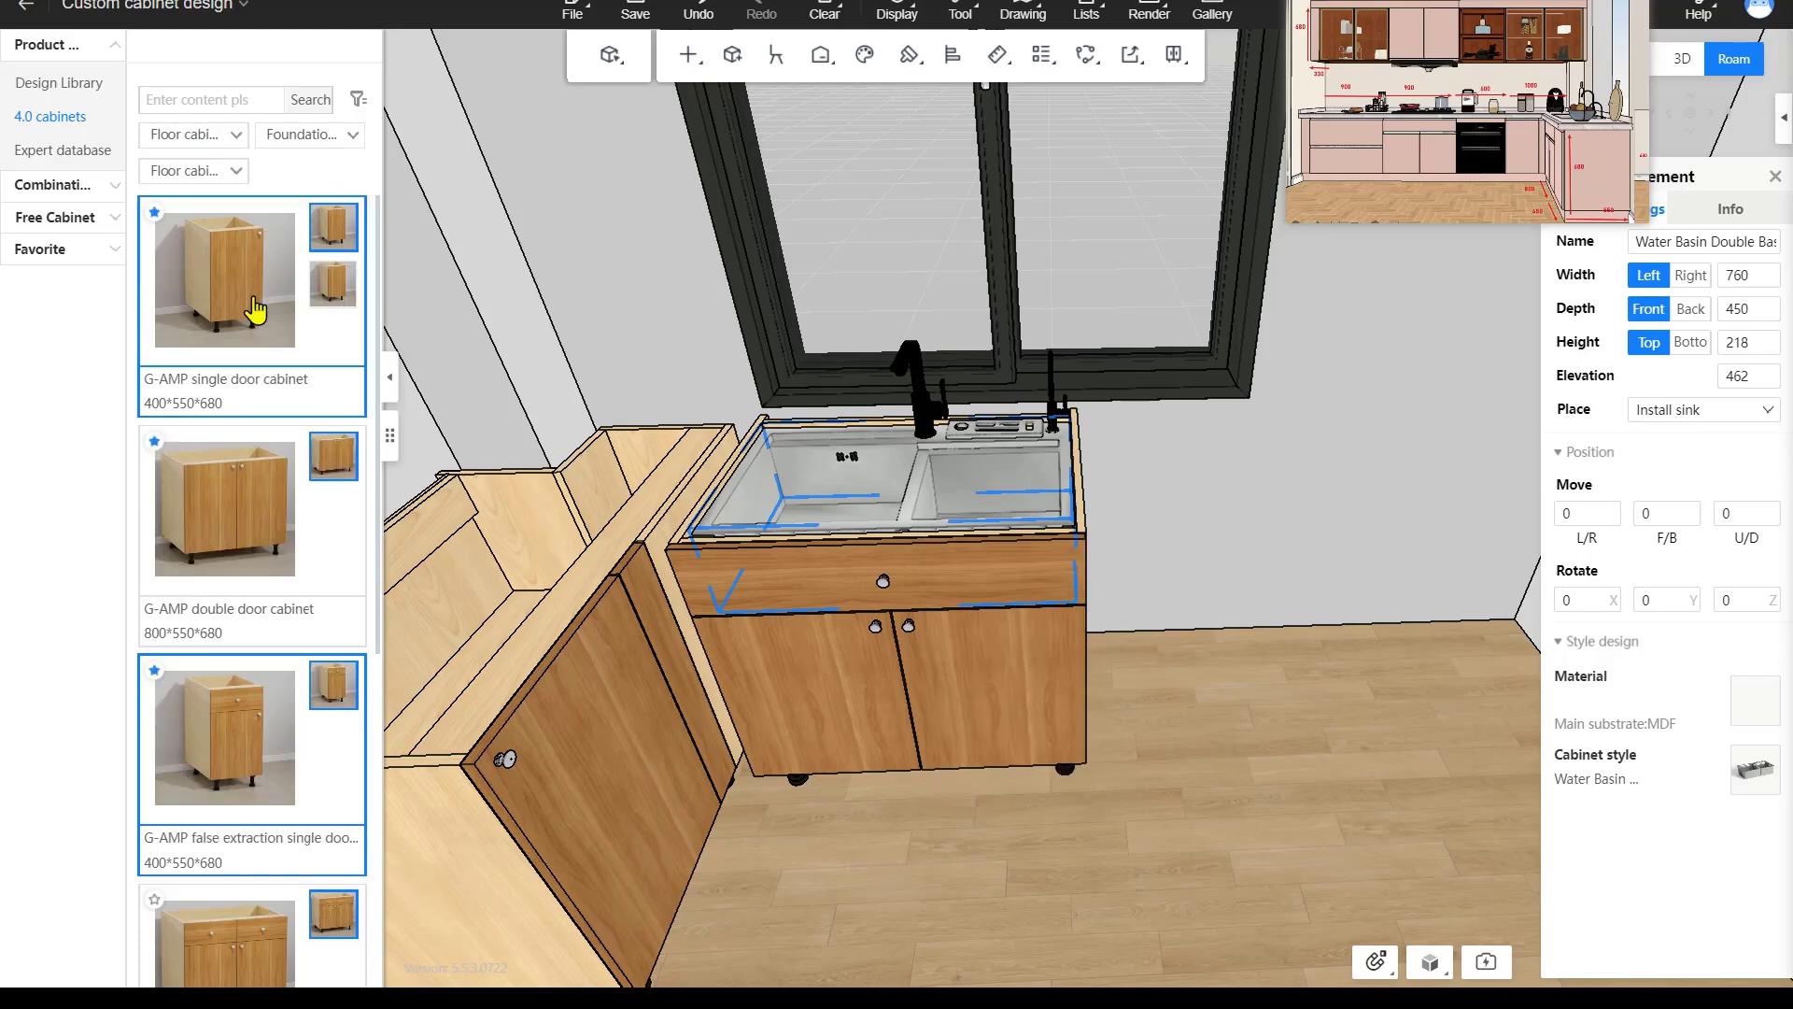
Place the floor cabinet G-AMP-Single door cabinet - R beside the sink cabinet, spanning 1403 up to the side wall.
mouse_move(338, 285)
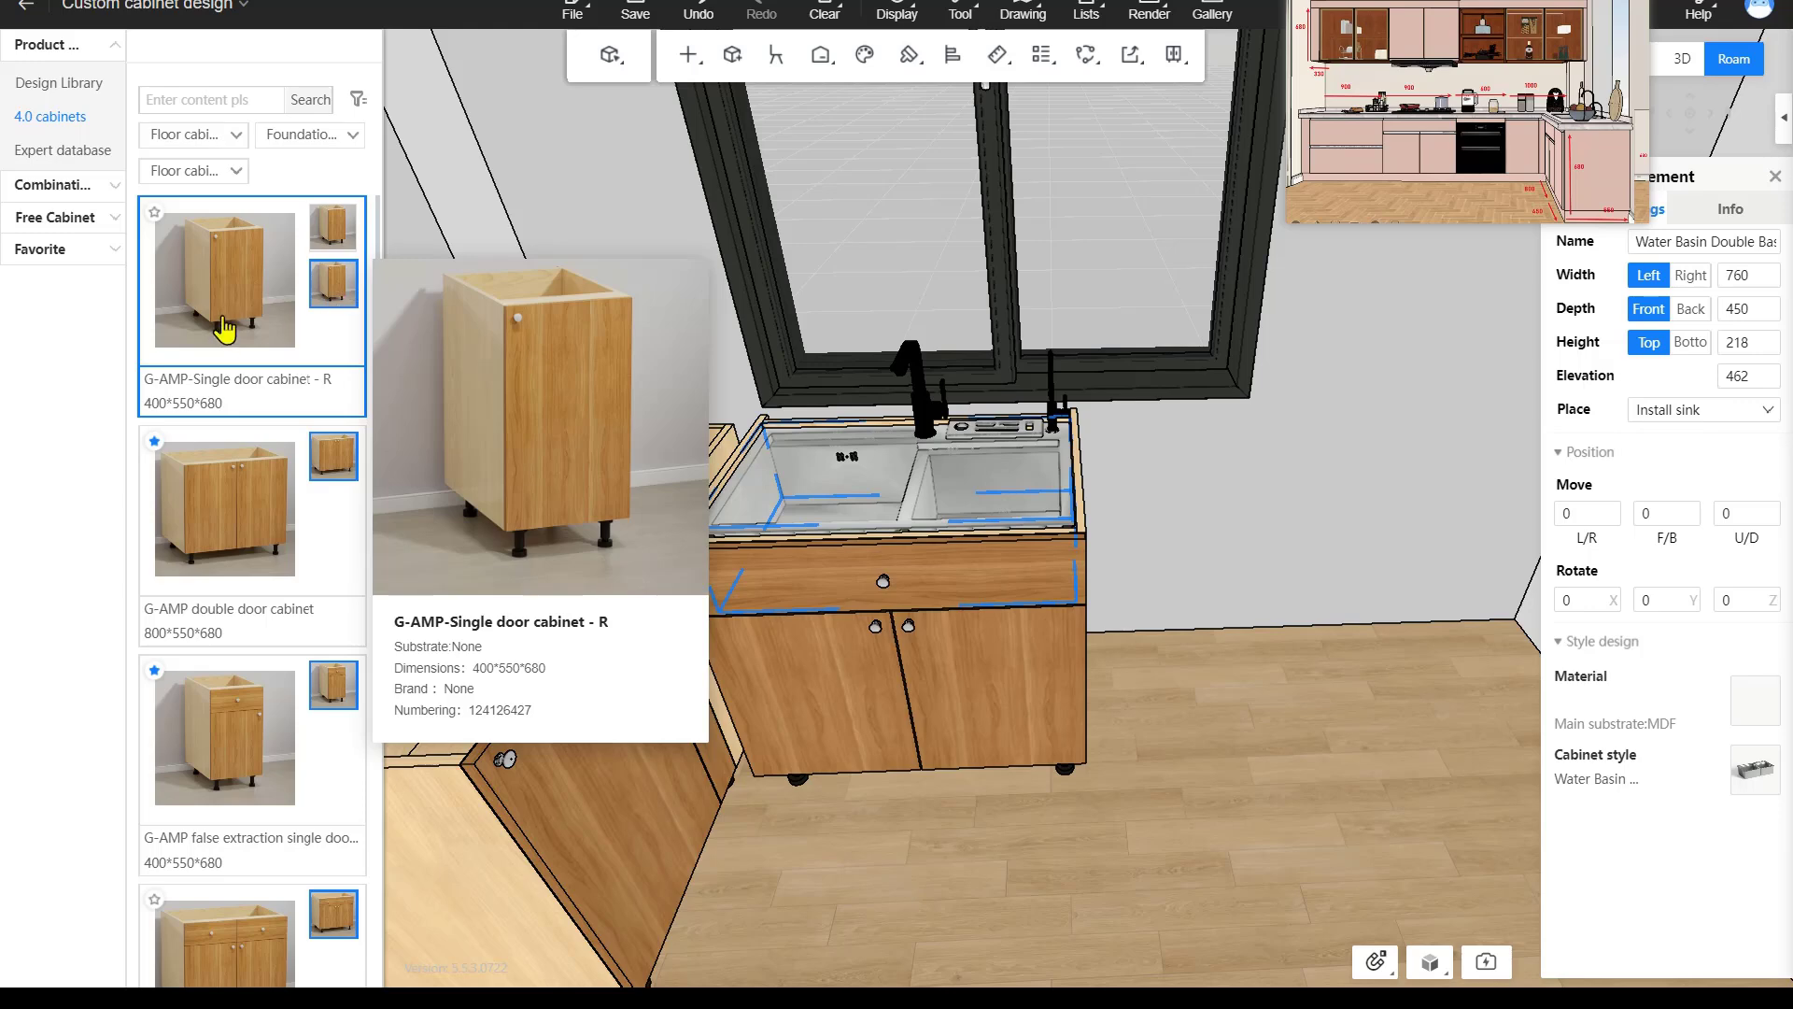
drag(233, 289, 1111, 542)
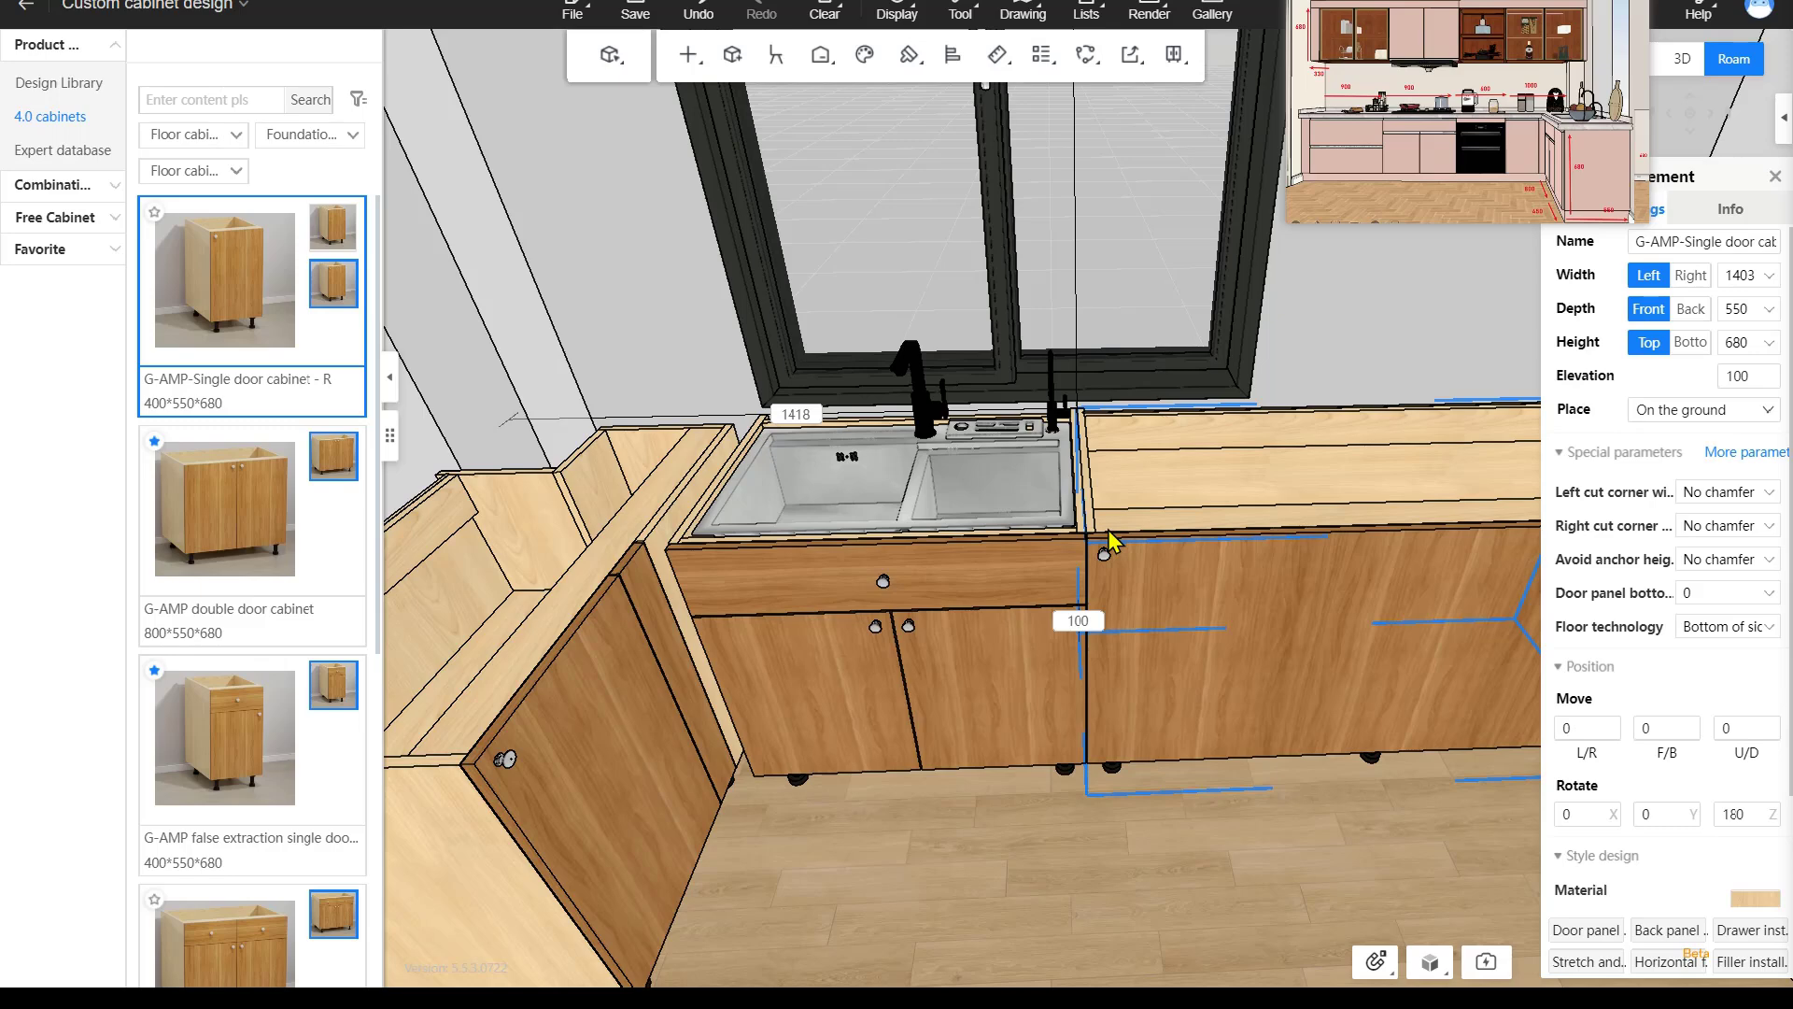
click(1108, 530)
drag(1296, 346, 1296, 487)
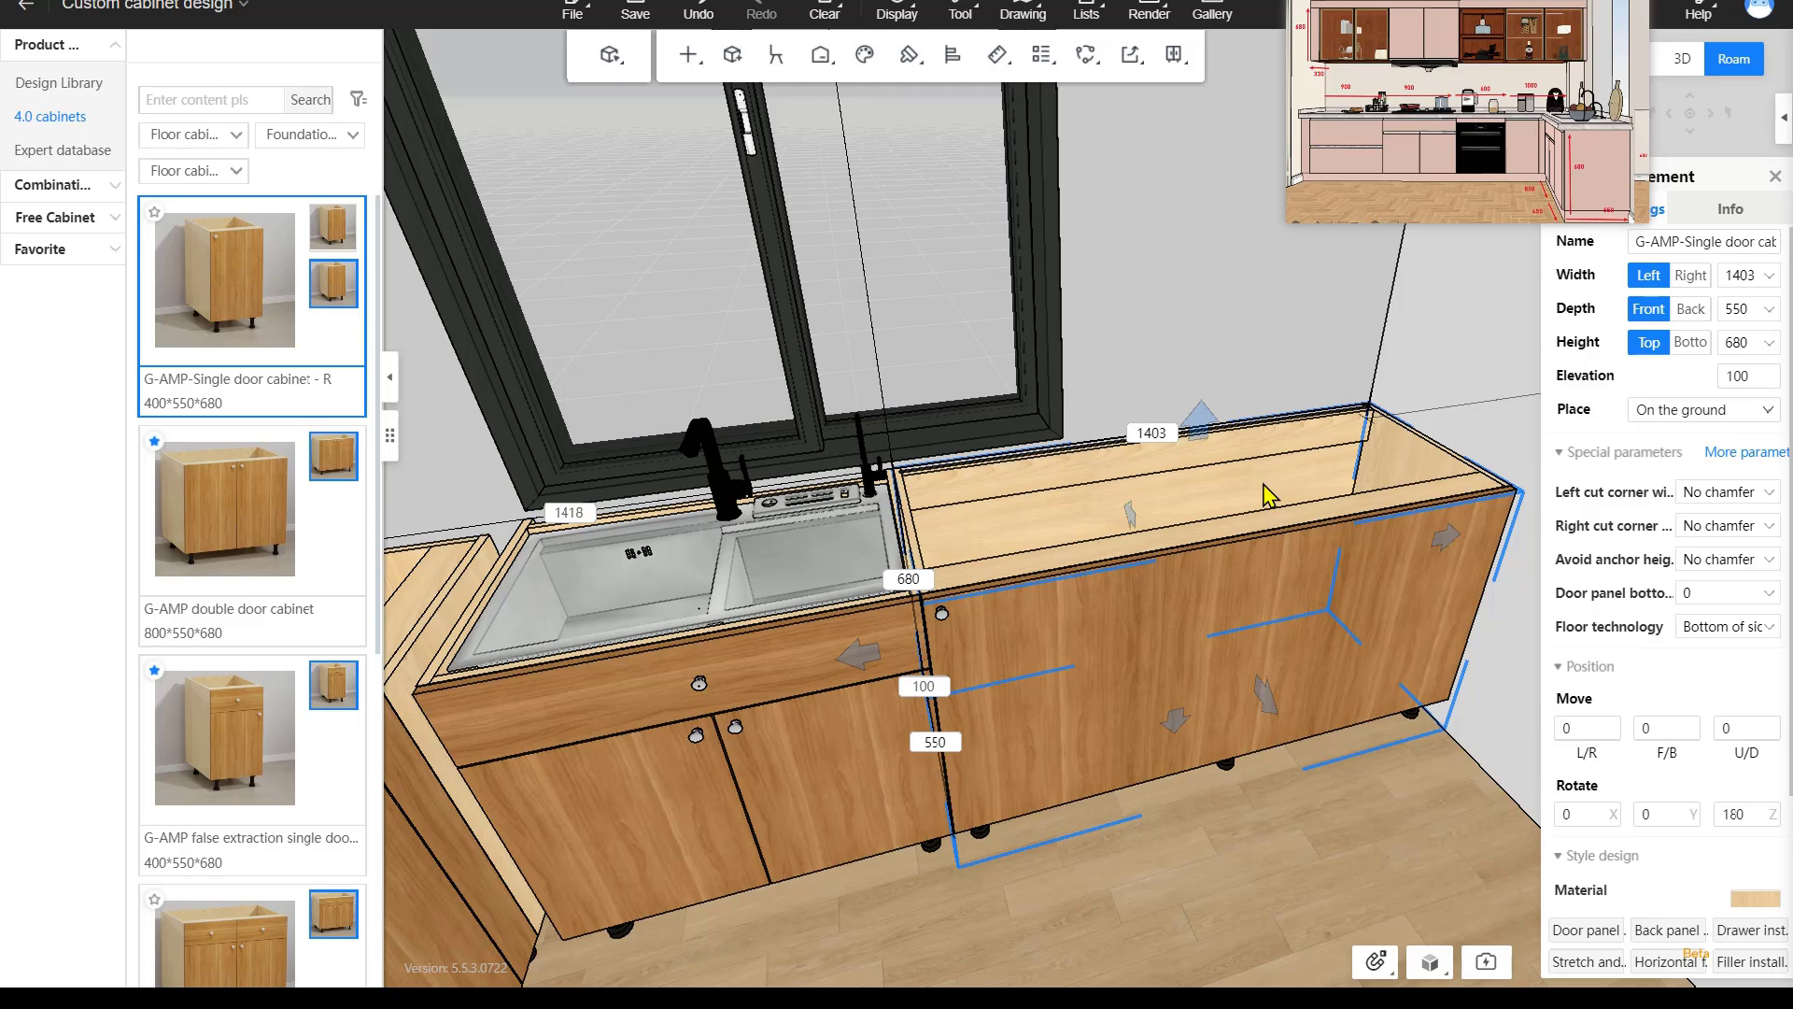
Switch the Open process size limit to Off in the whole house customization settings.
click(962, 17)
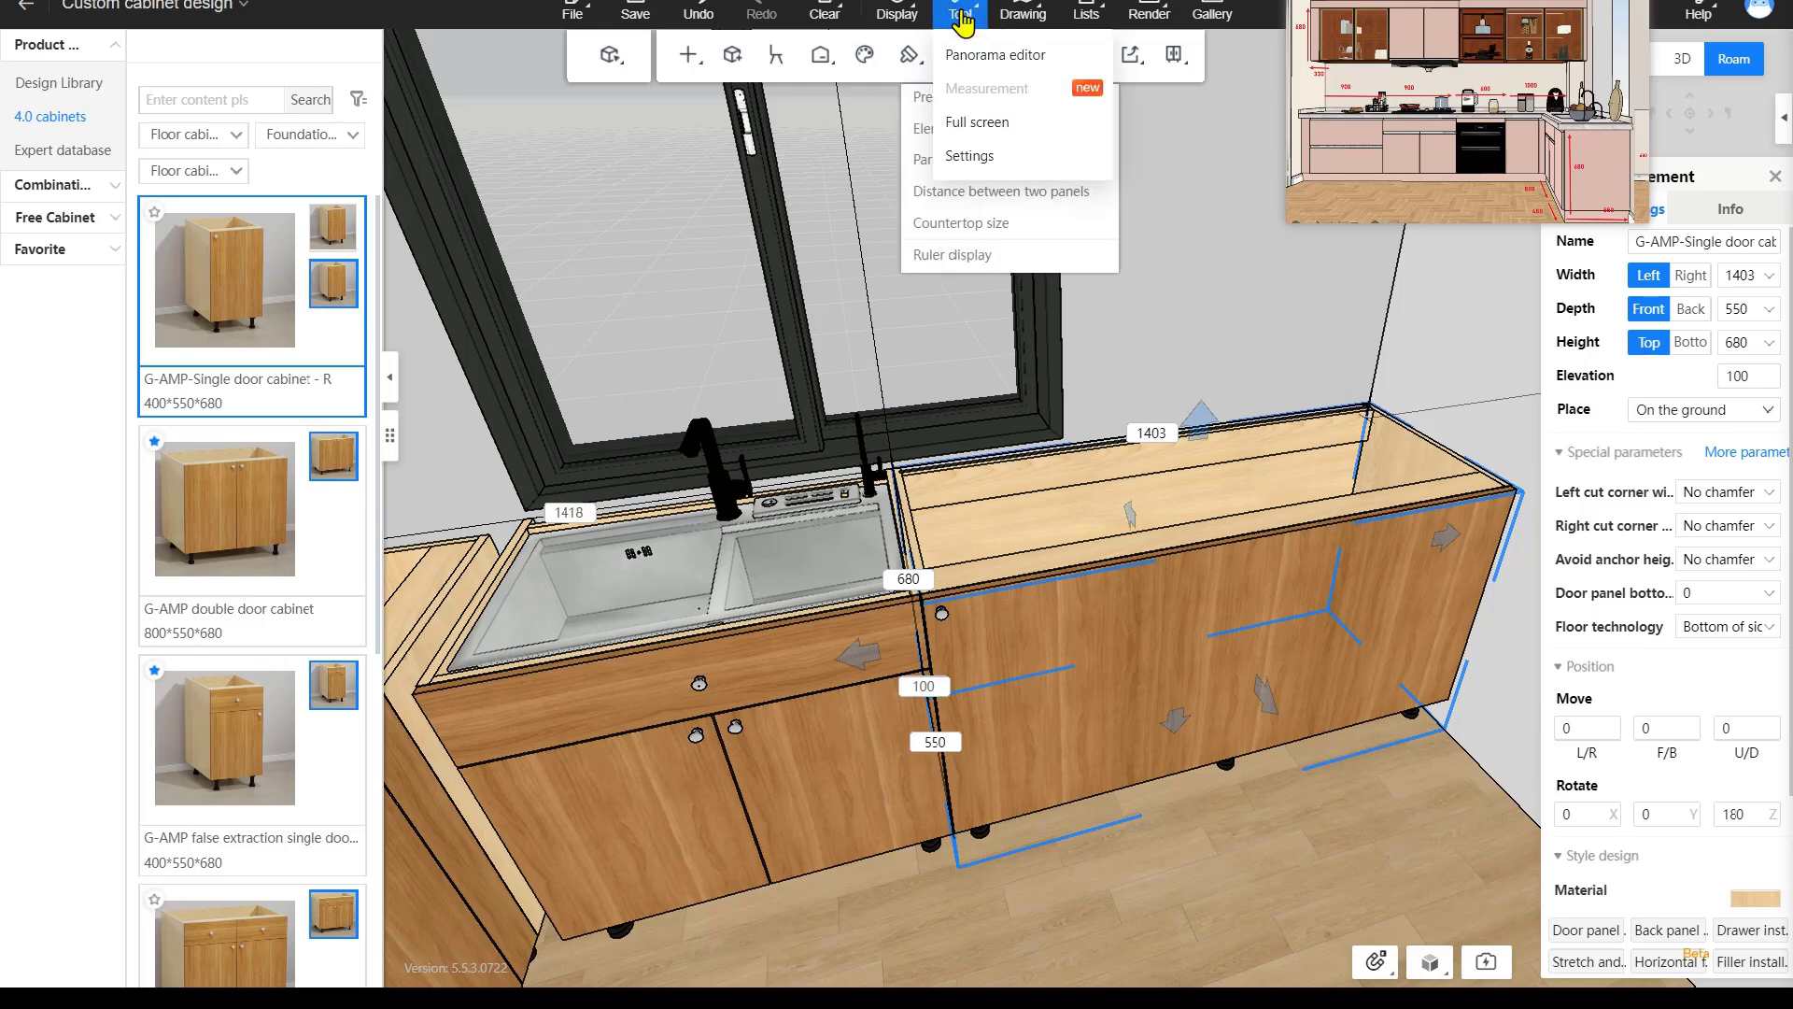
click(998, 176)
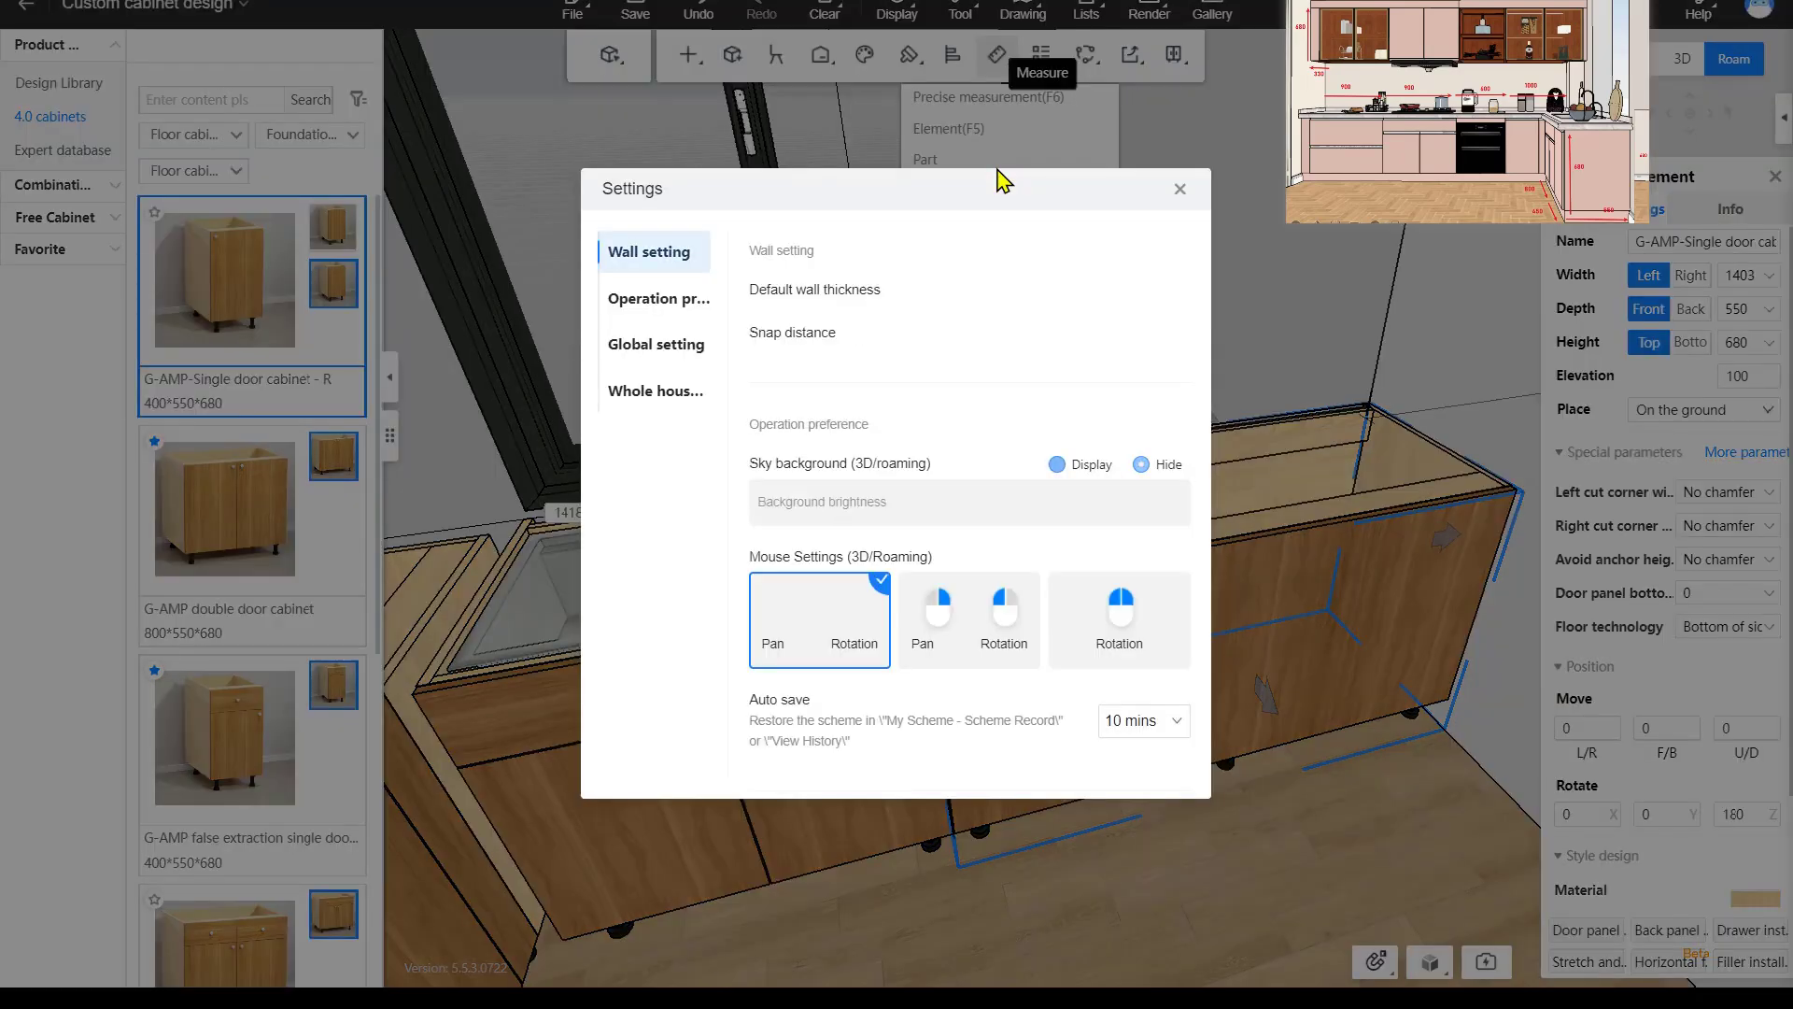
click(665, 409)
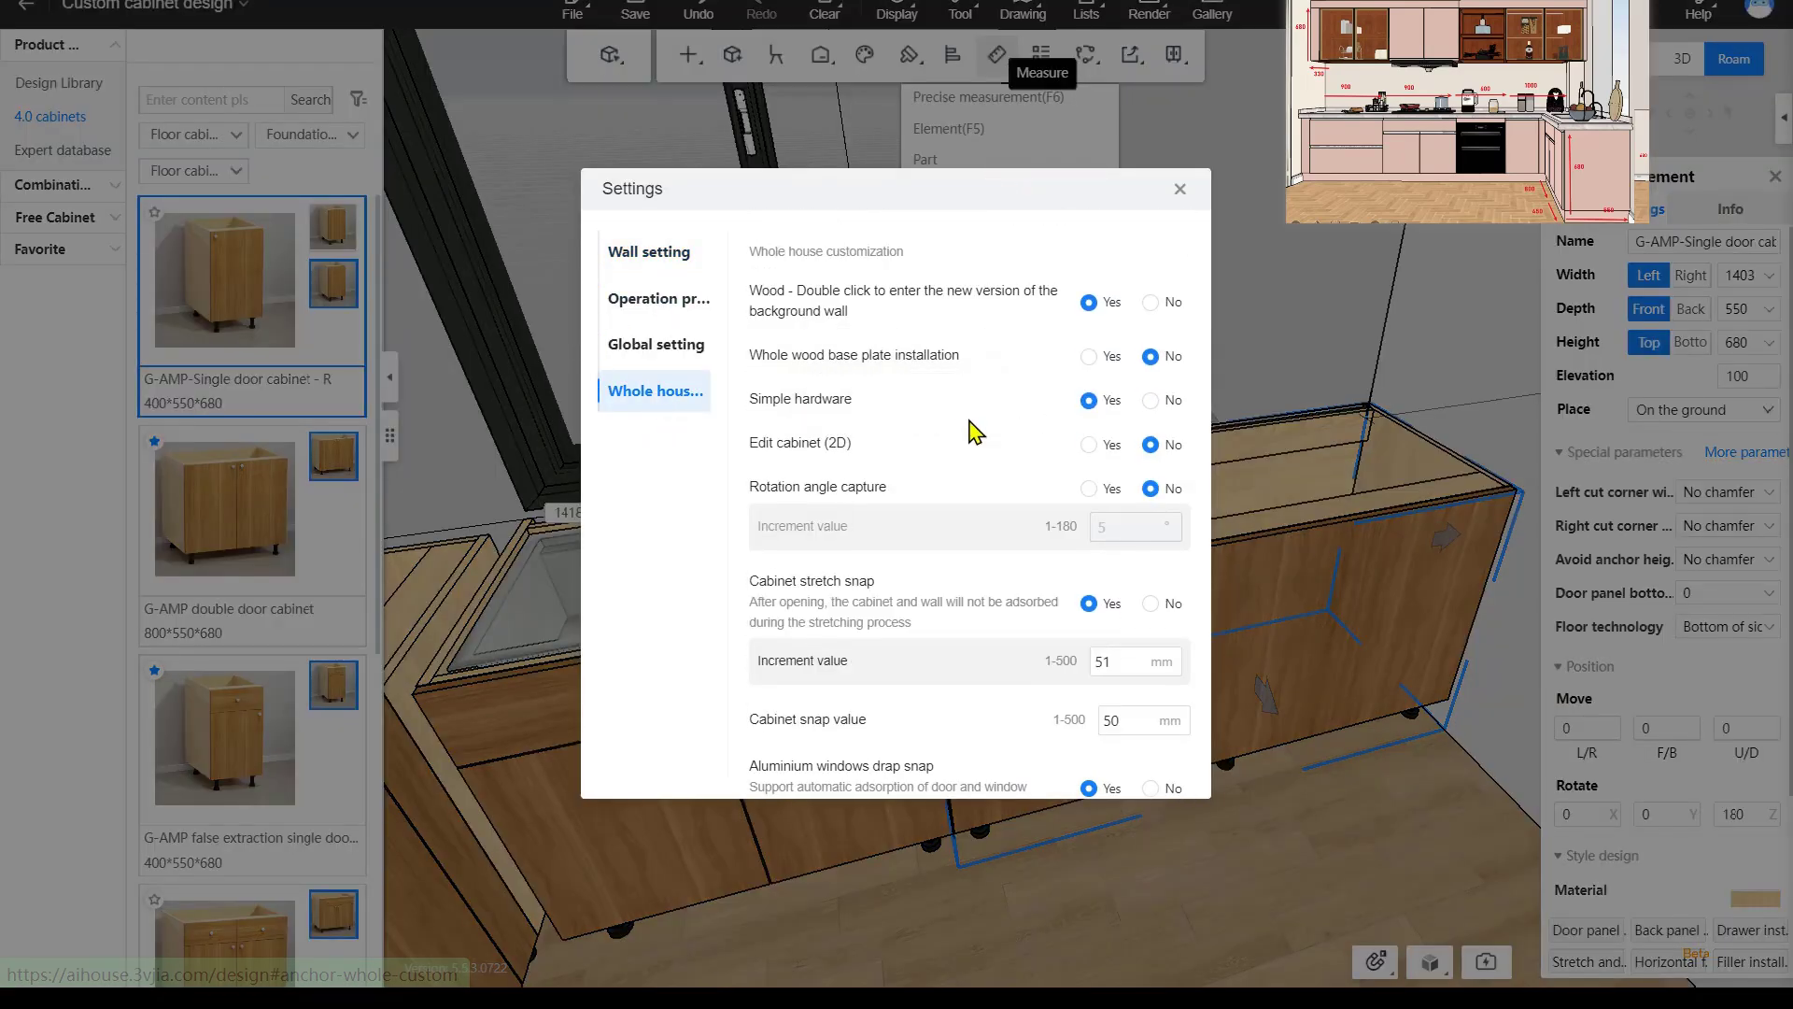
scroll(971, 434, down, 3)
scroll(980, 439, down, 3)
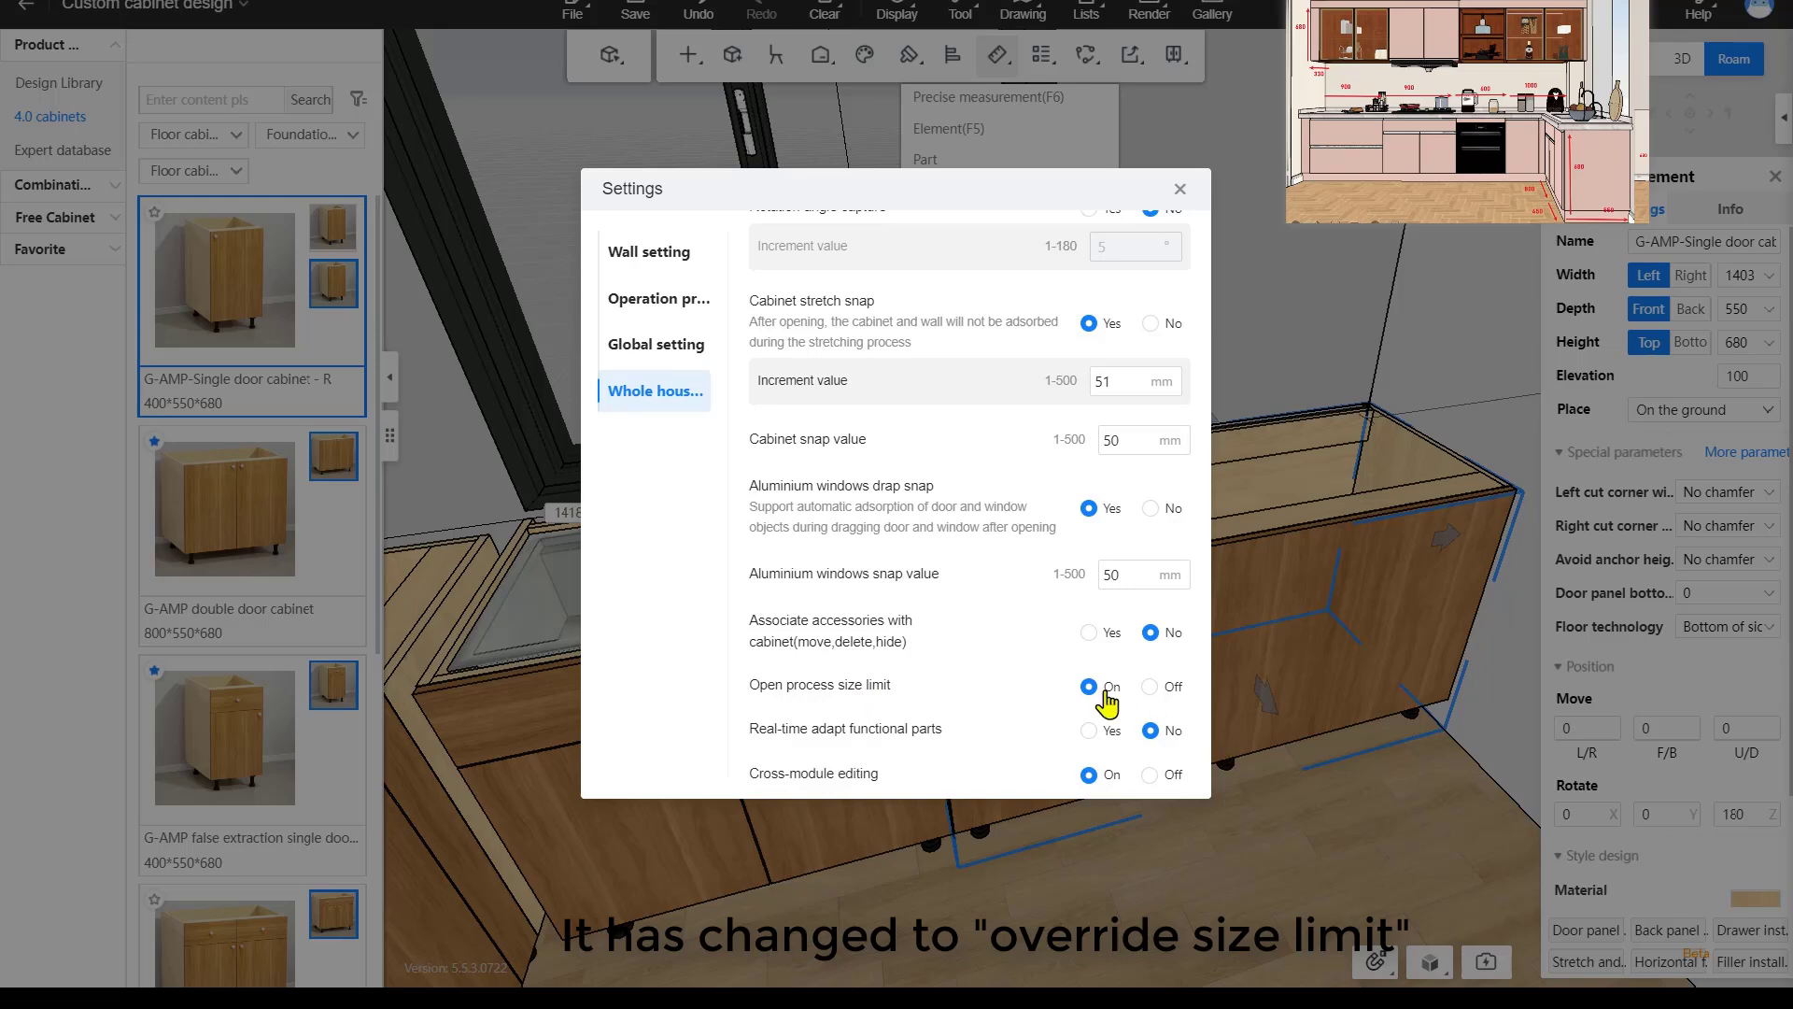
click(1151, 691)
click(1112, 689)
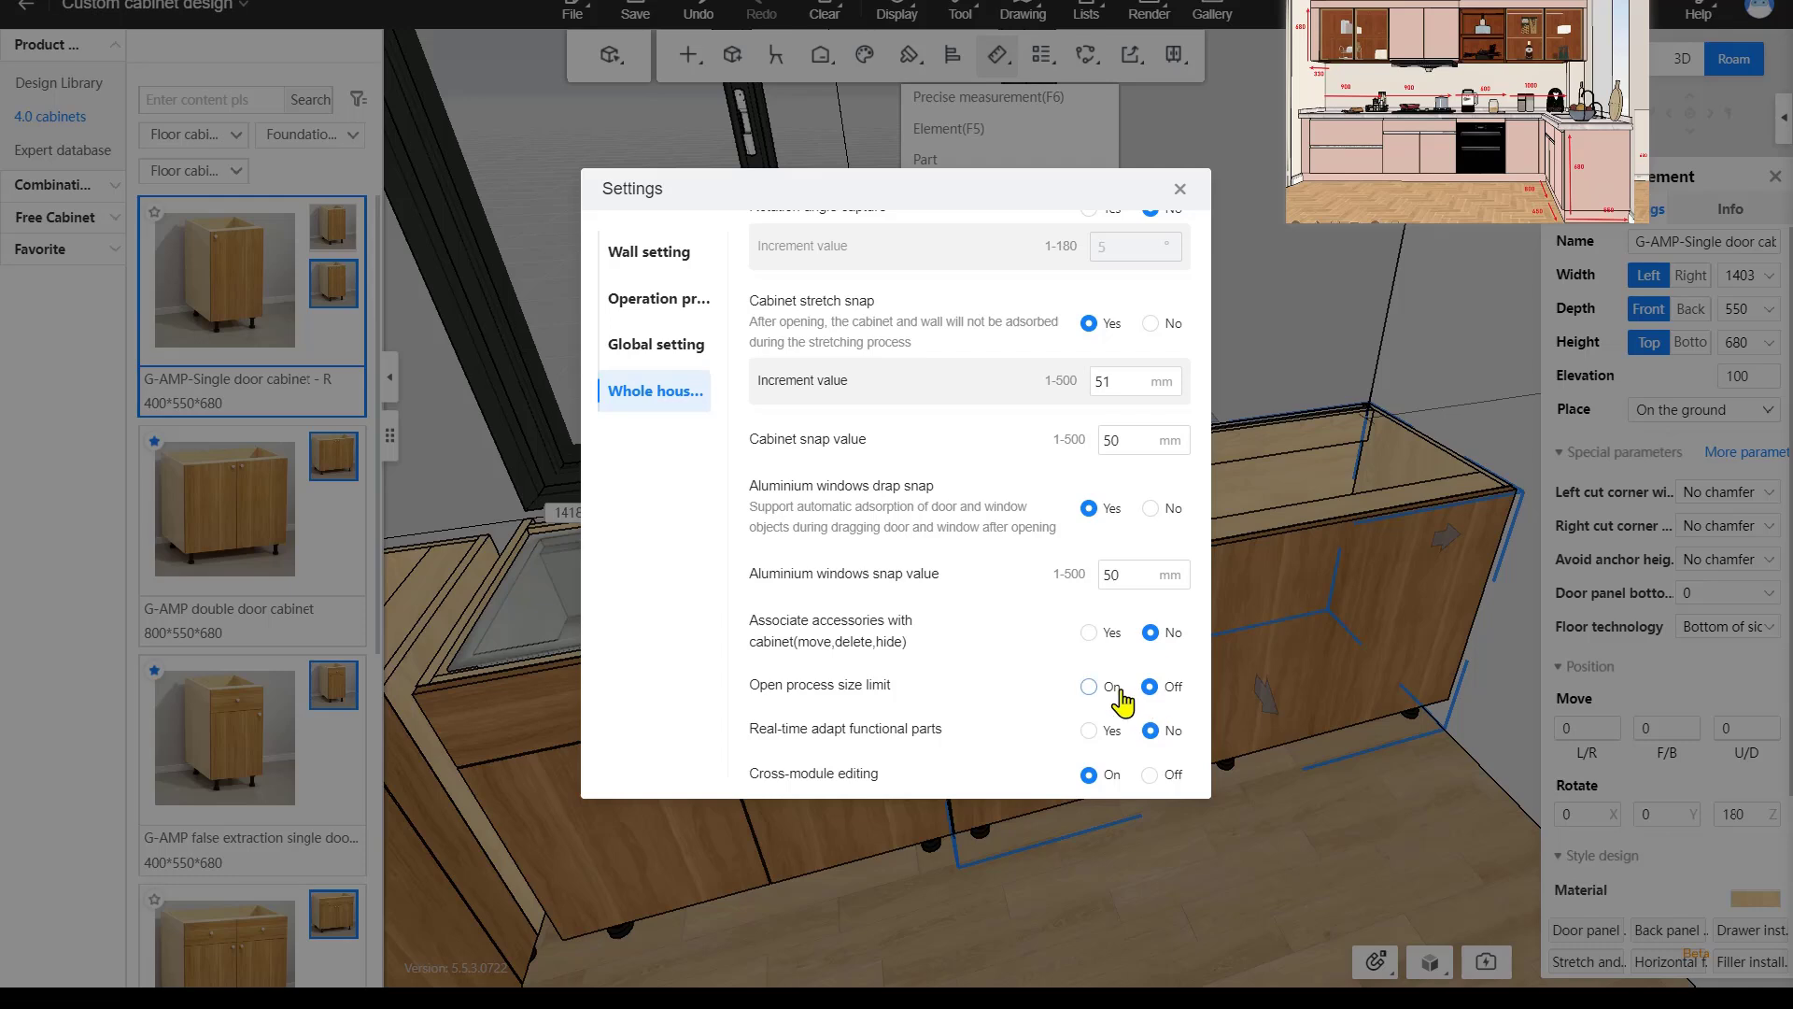
click(1178, 190)
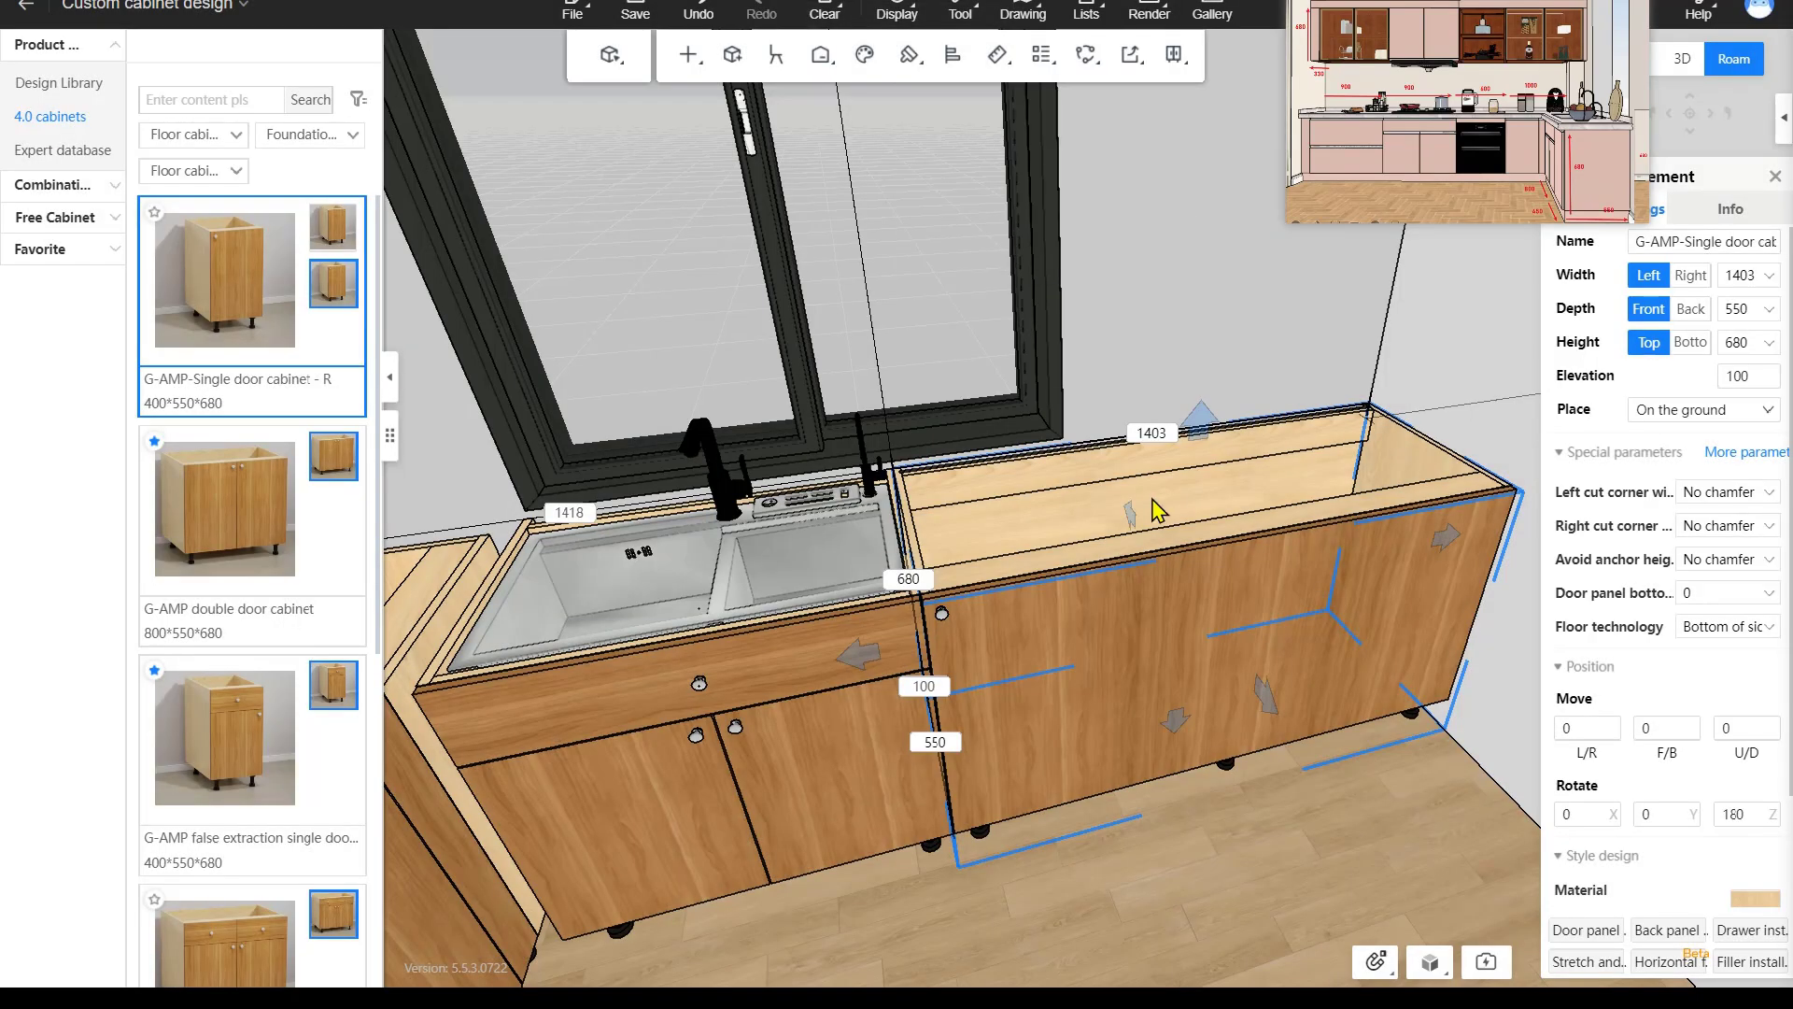
Set the new single door cabinet's width to 450, adjusting it on the Right side.
click(1741, 275)
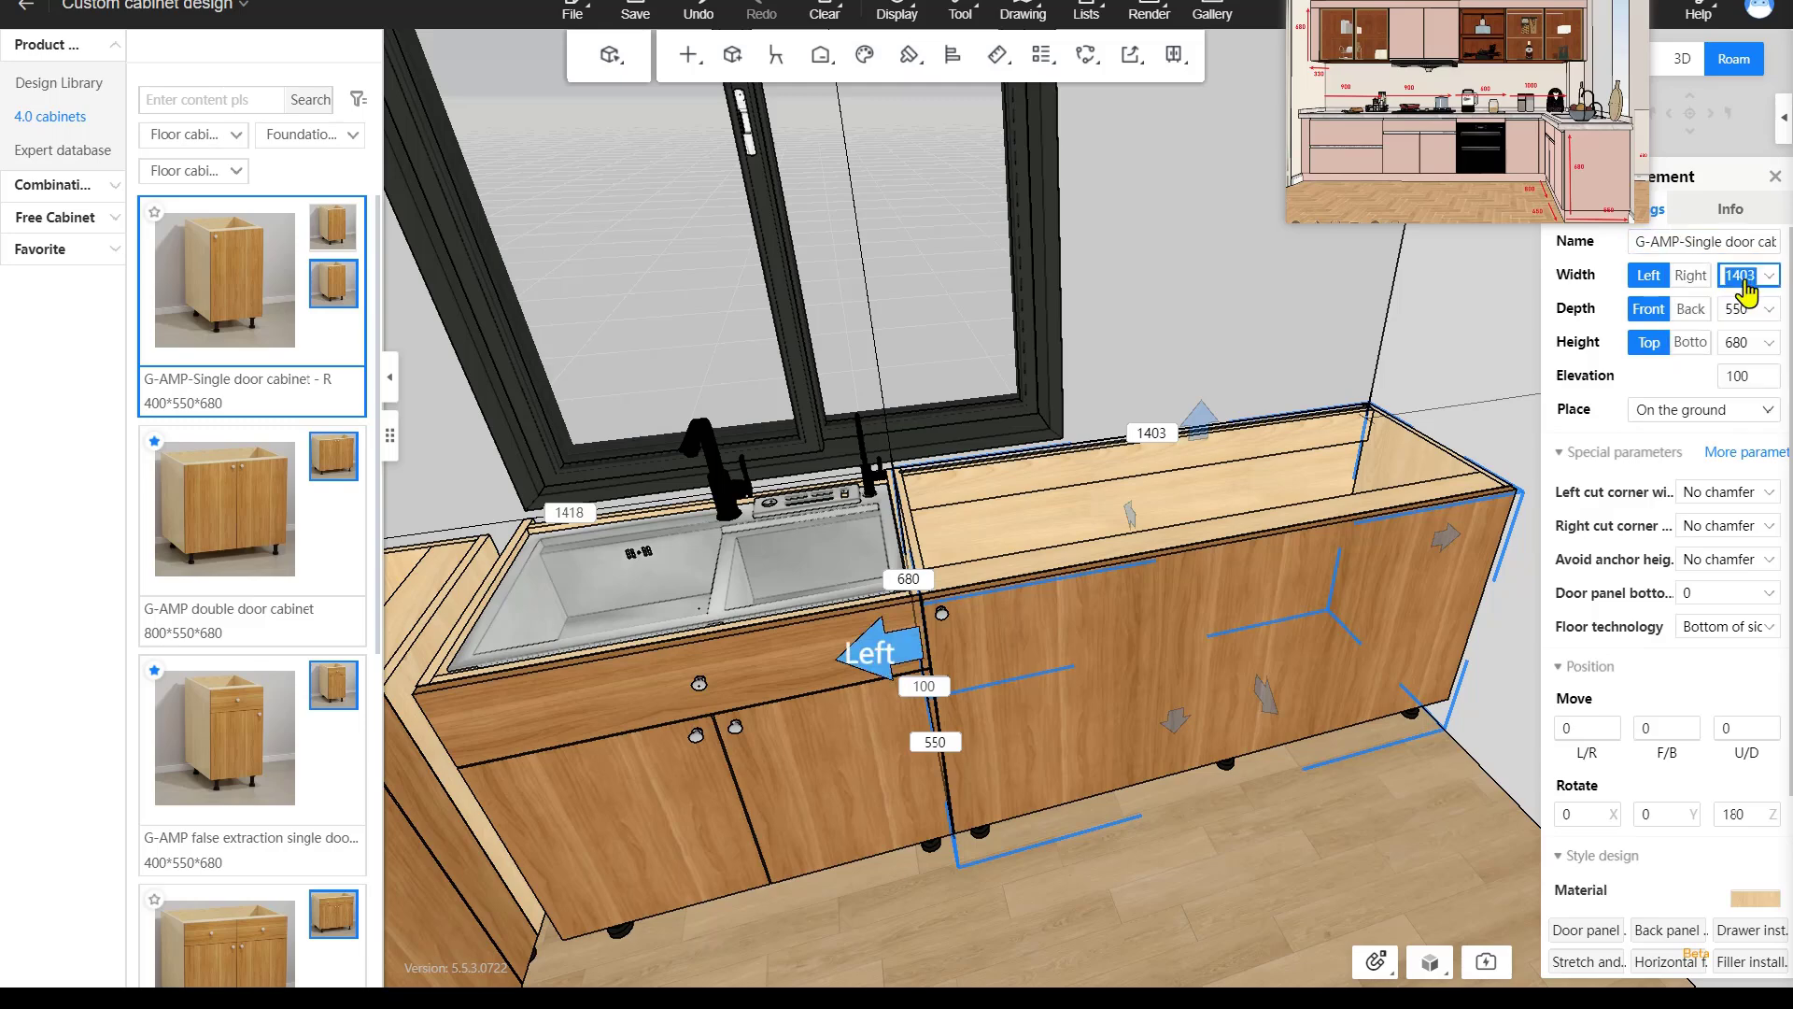
click(1691, 276)
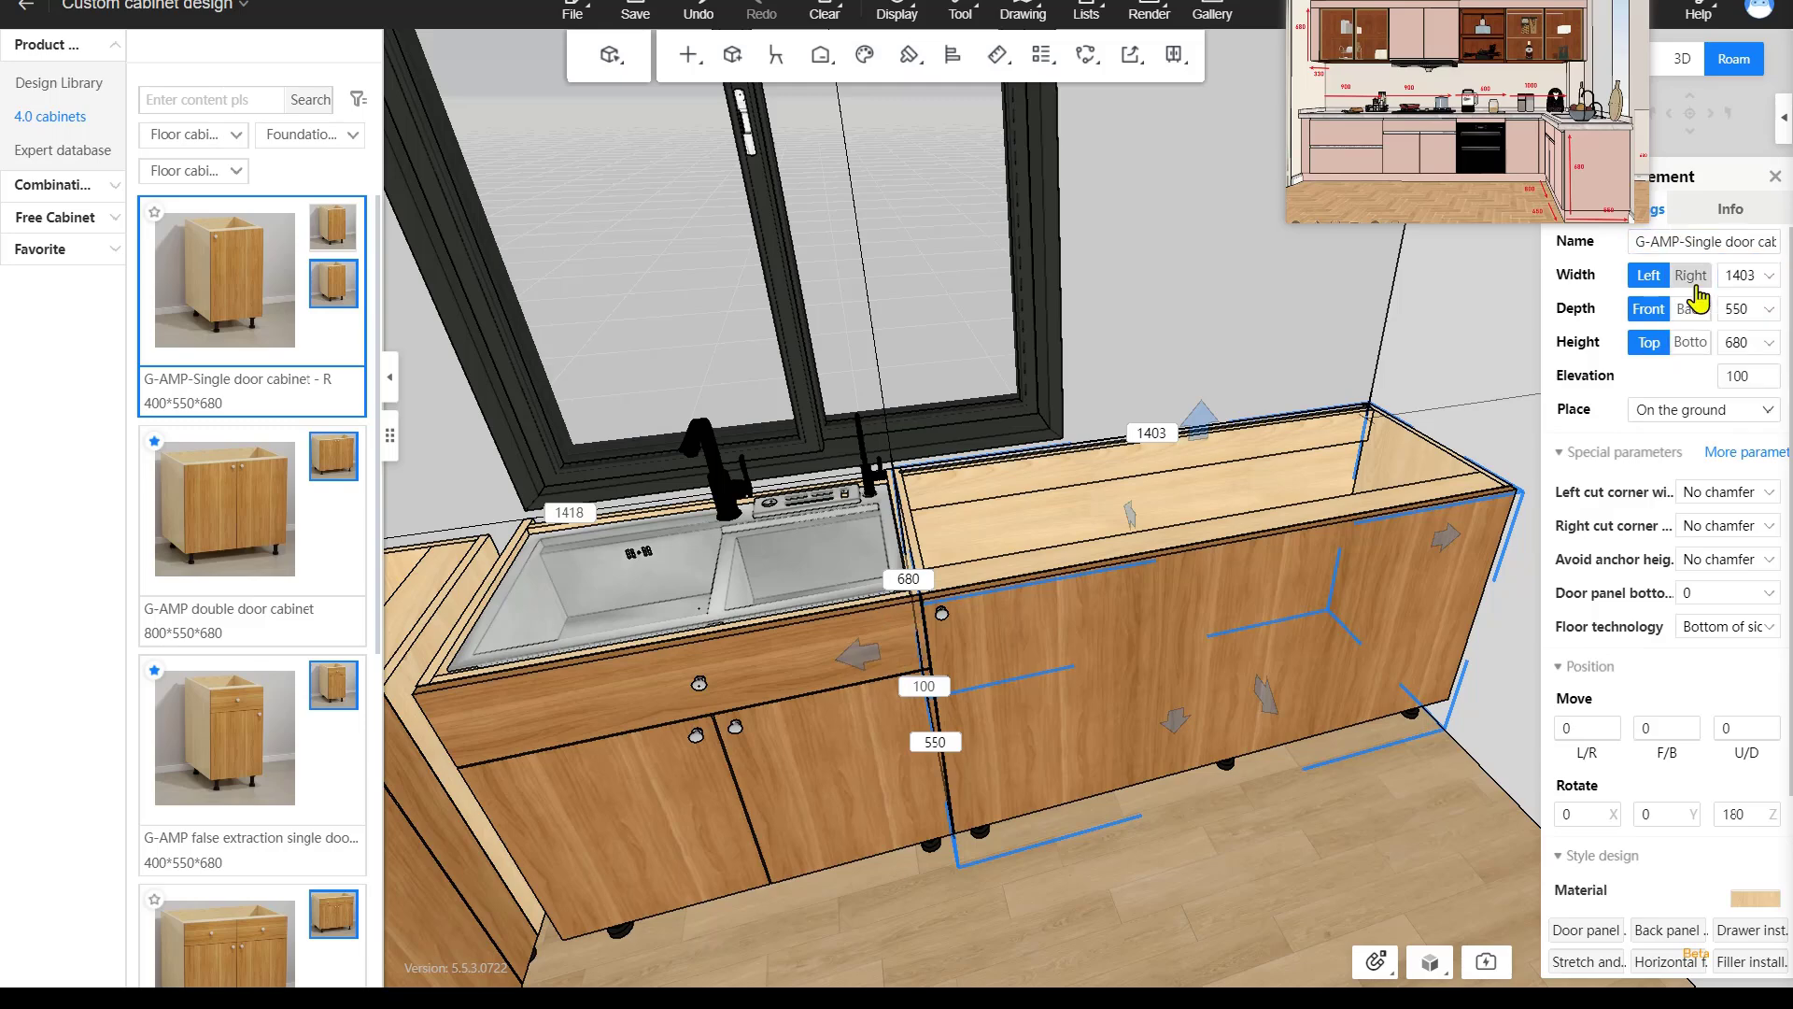
click(1755, 278)
text(450)
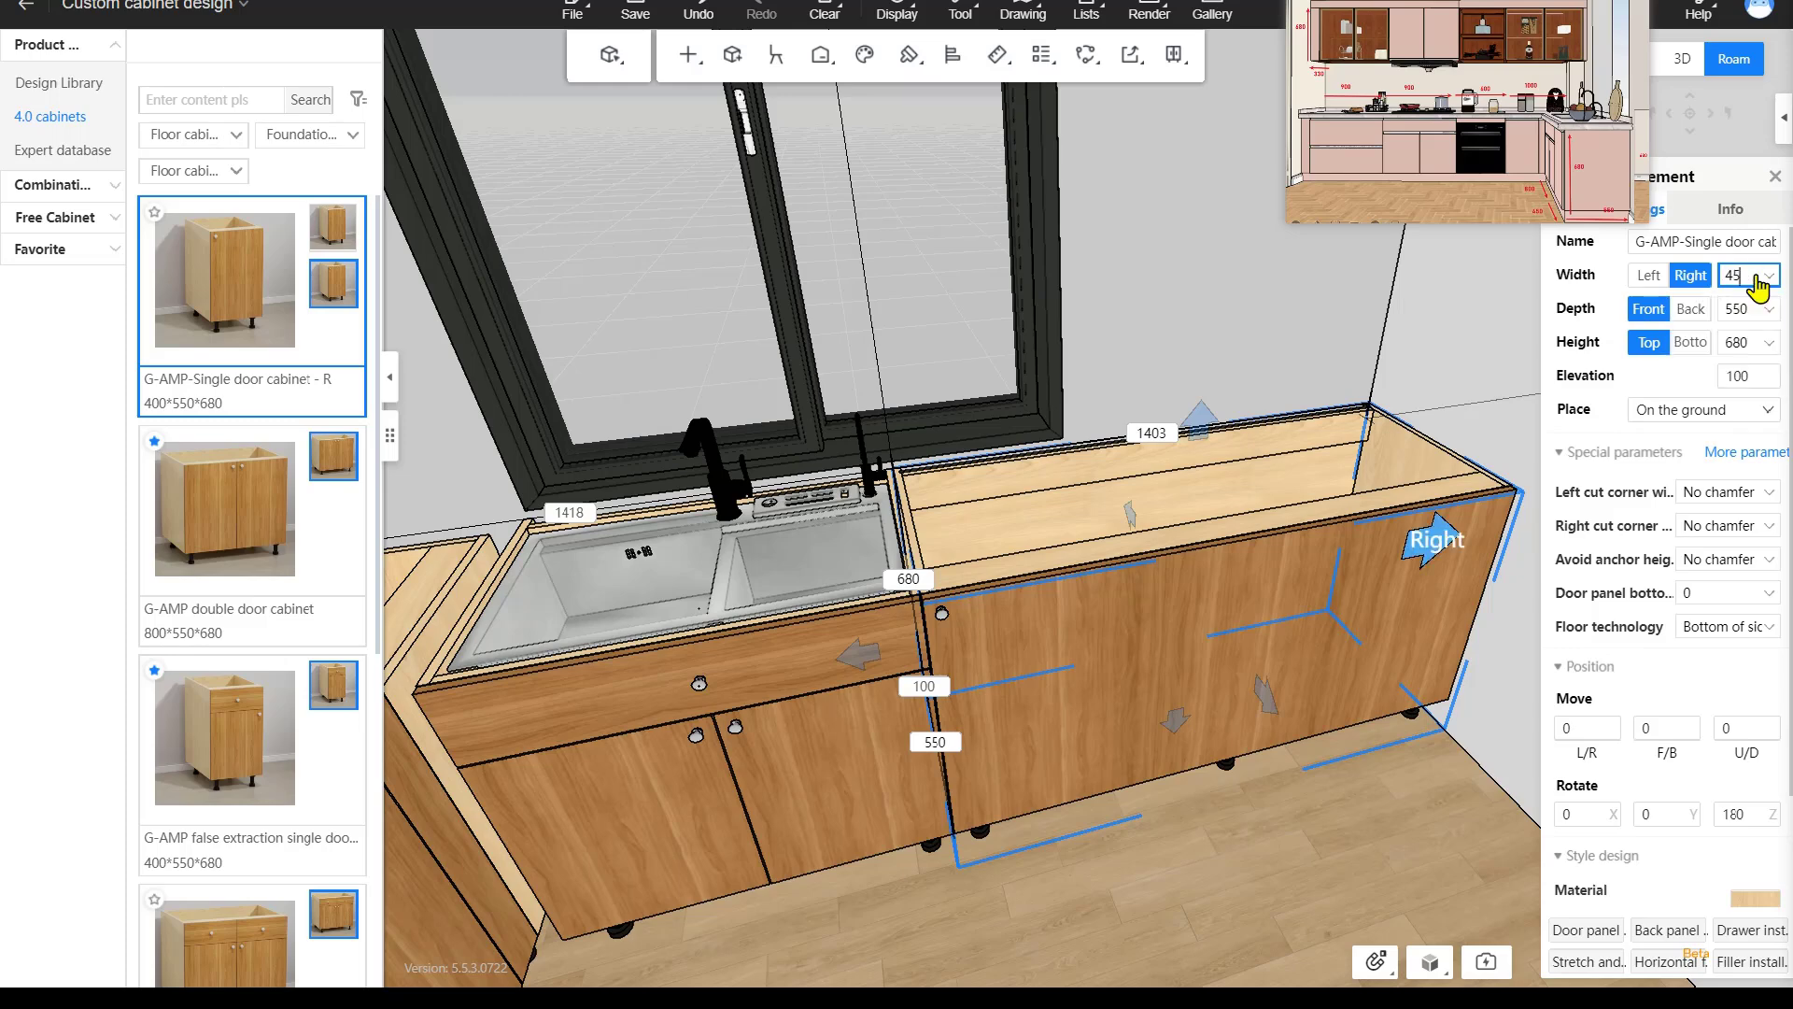
key(Return)
click(1383, 523)
scroll(1165, 545, down, 4)
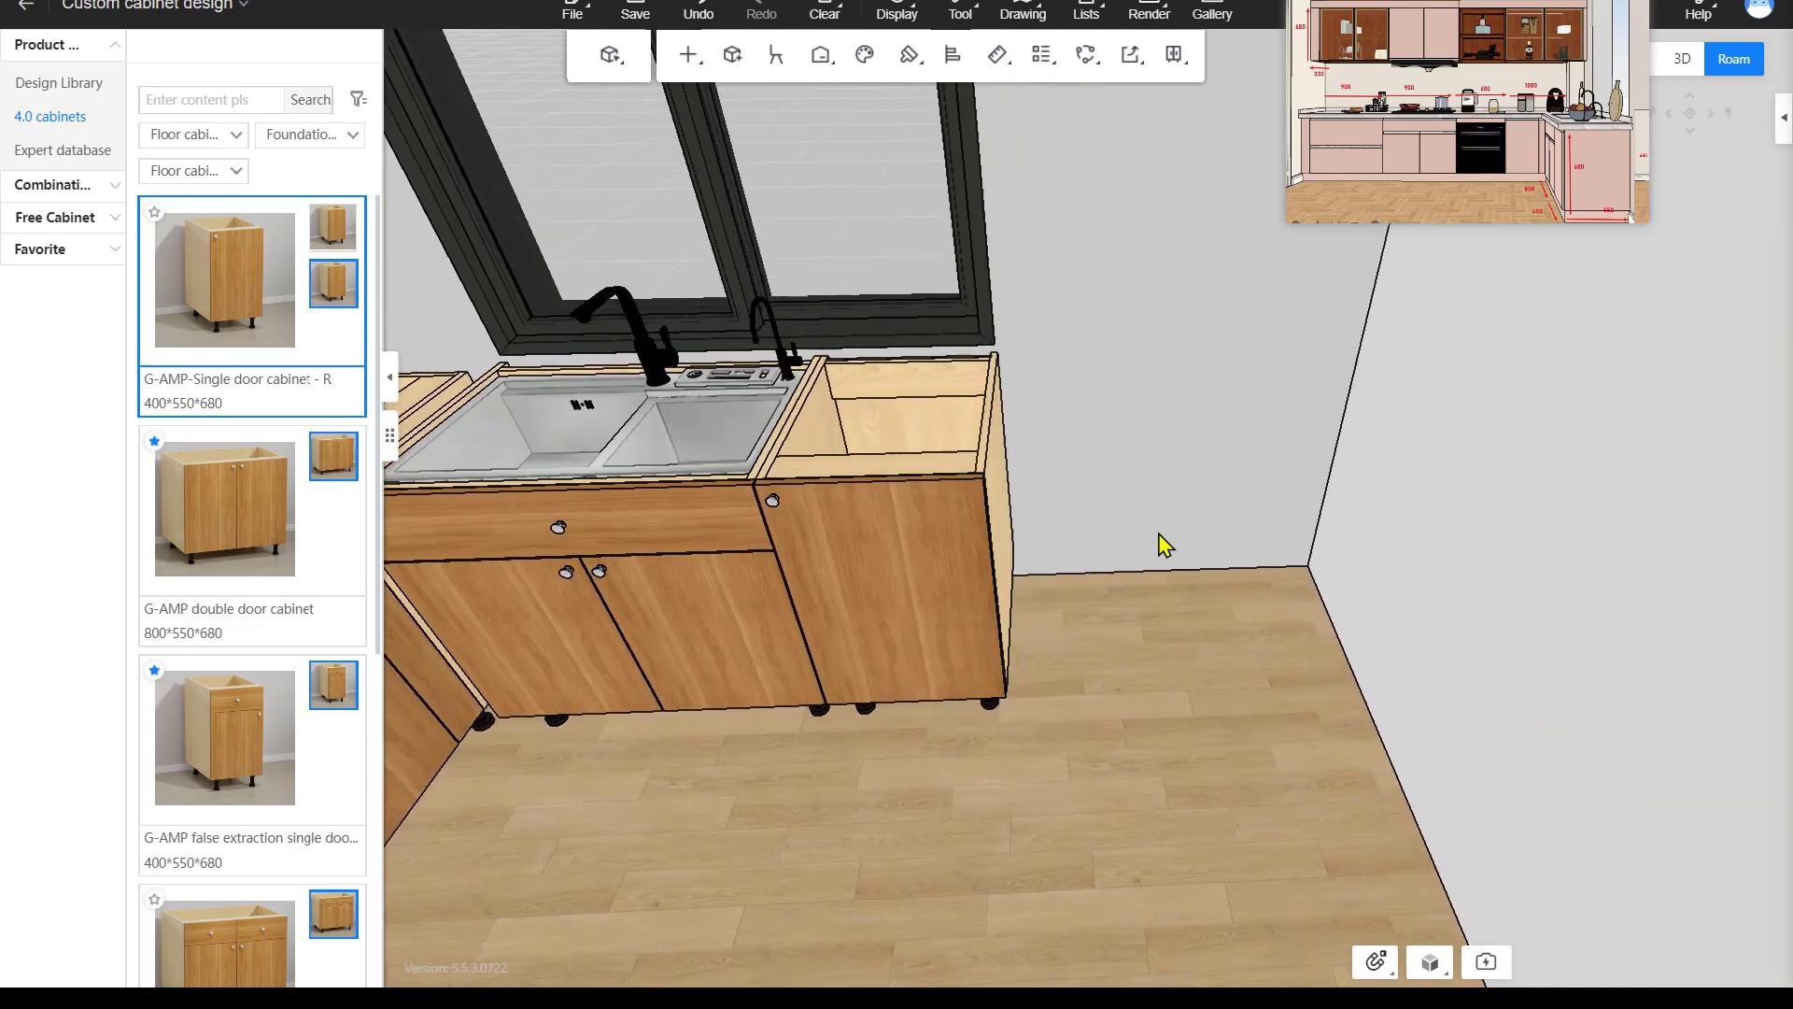
drag(1165, 544, 989, 376)
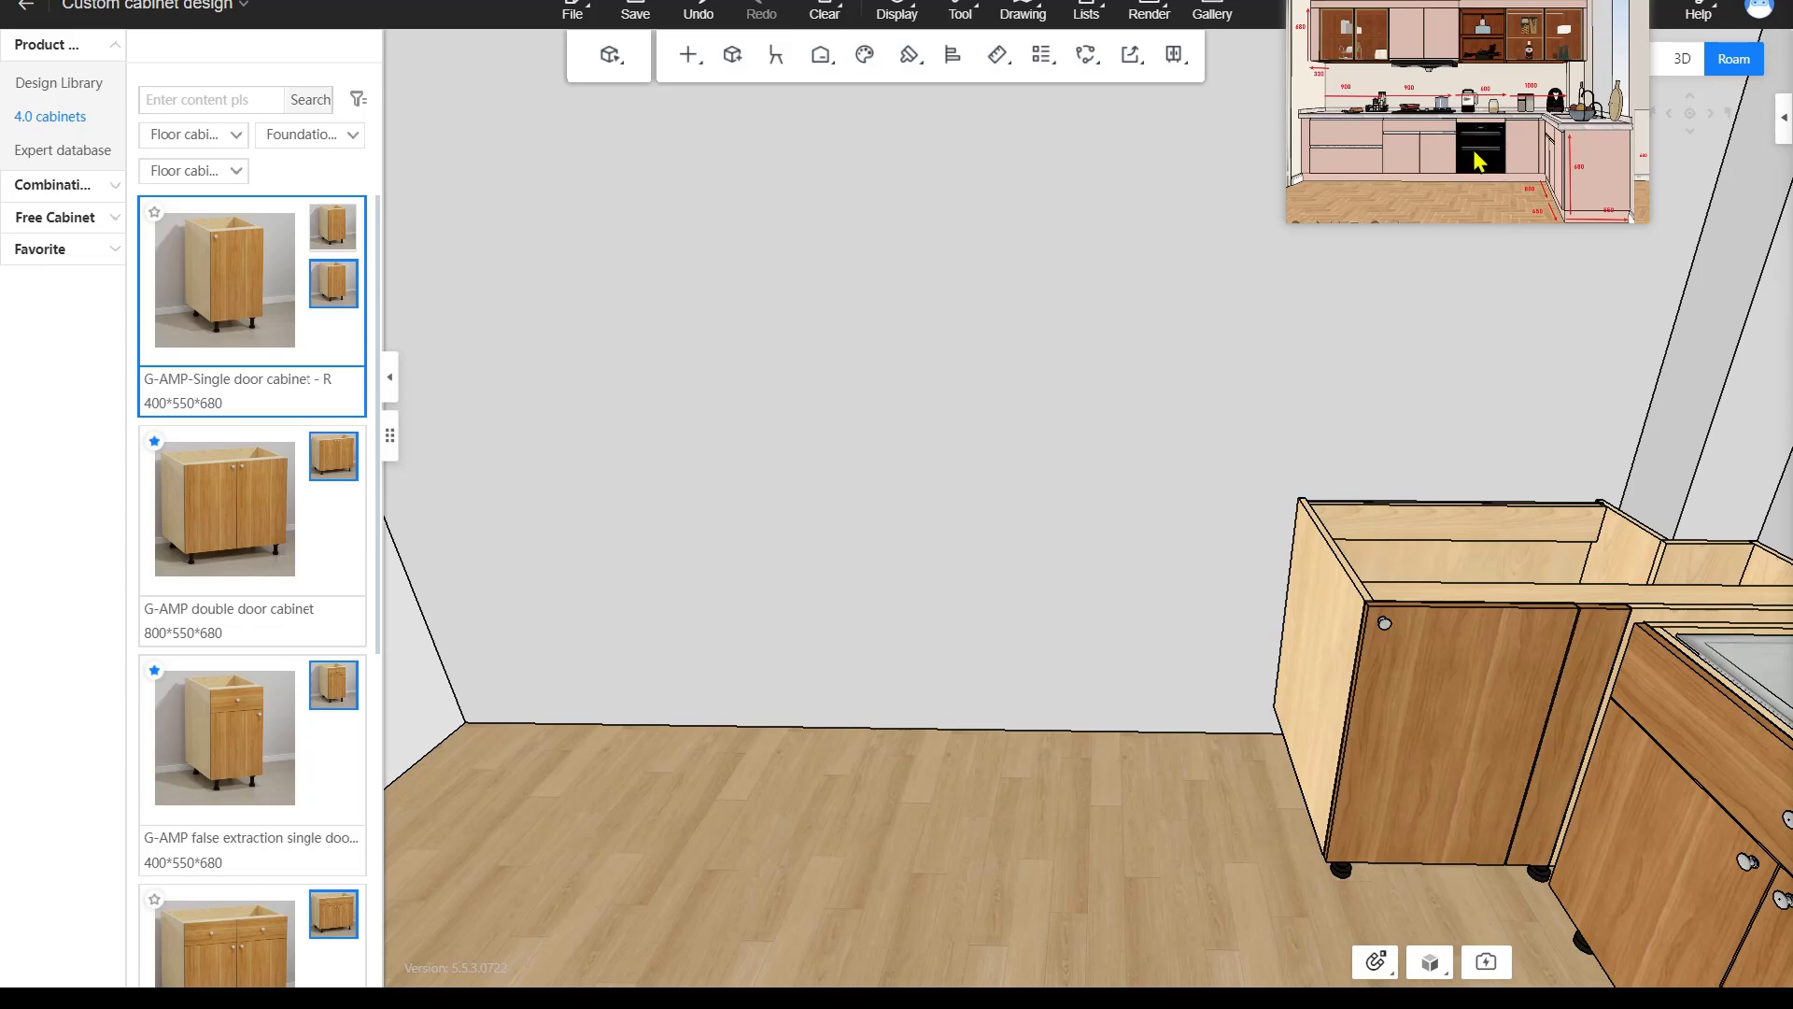
Place the function floor cabinet G-AGP disinfection cabinet beside the corner cabinet, filling the remaining 2510 of the wall.
click(206, 171)
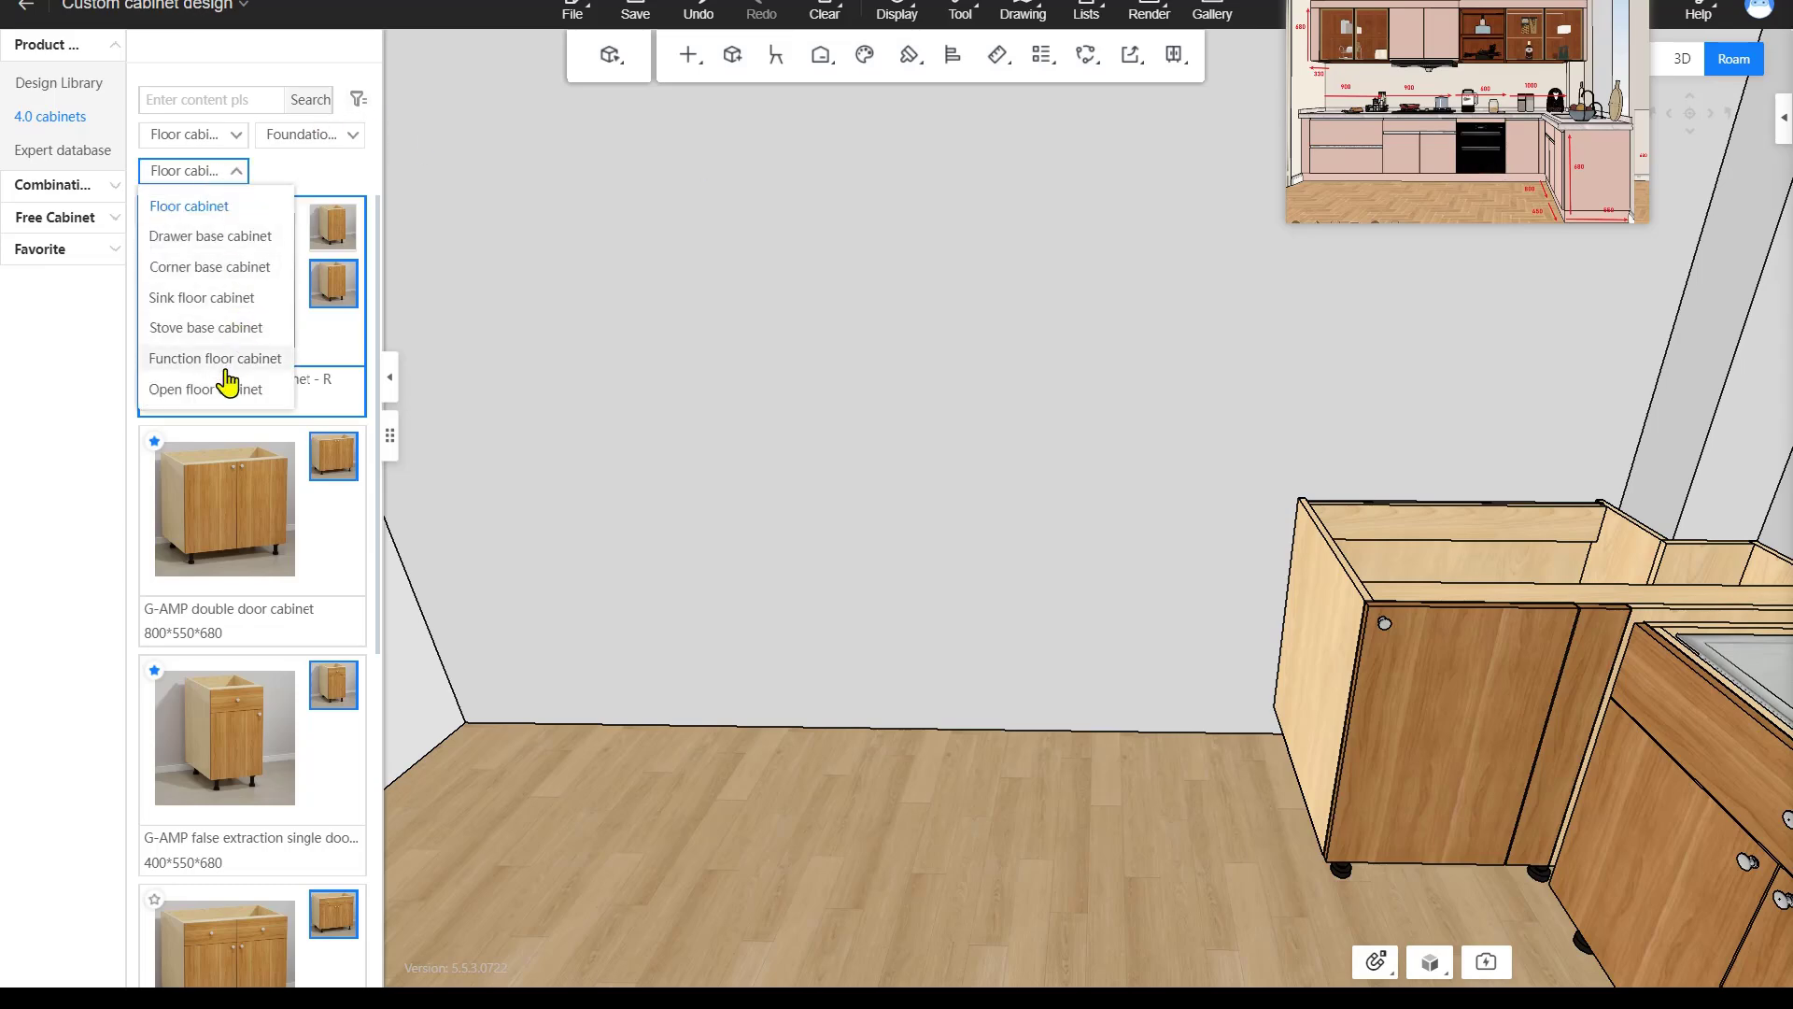
click(225, 362)
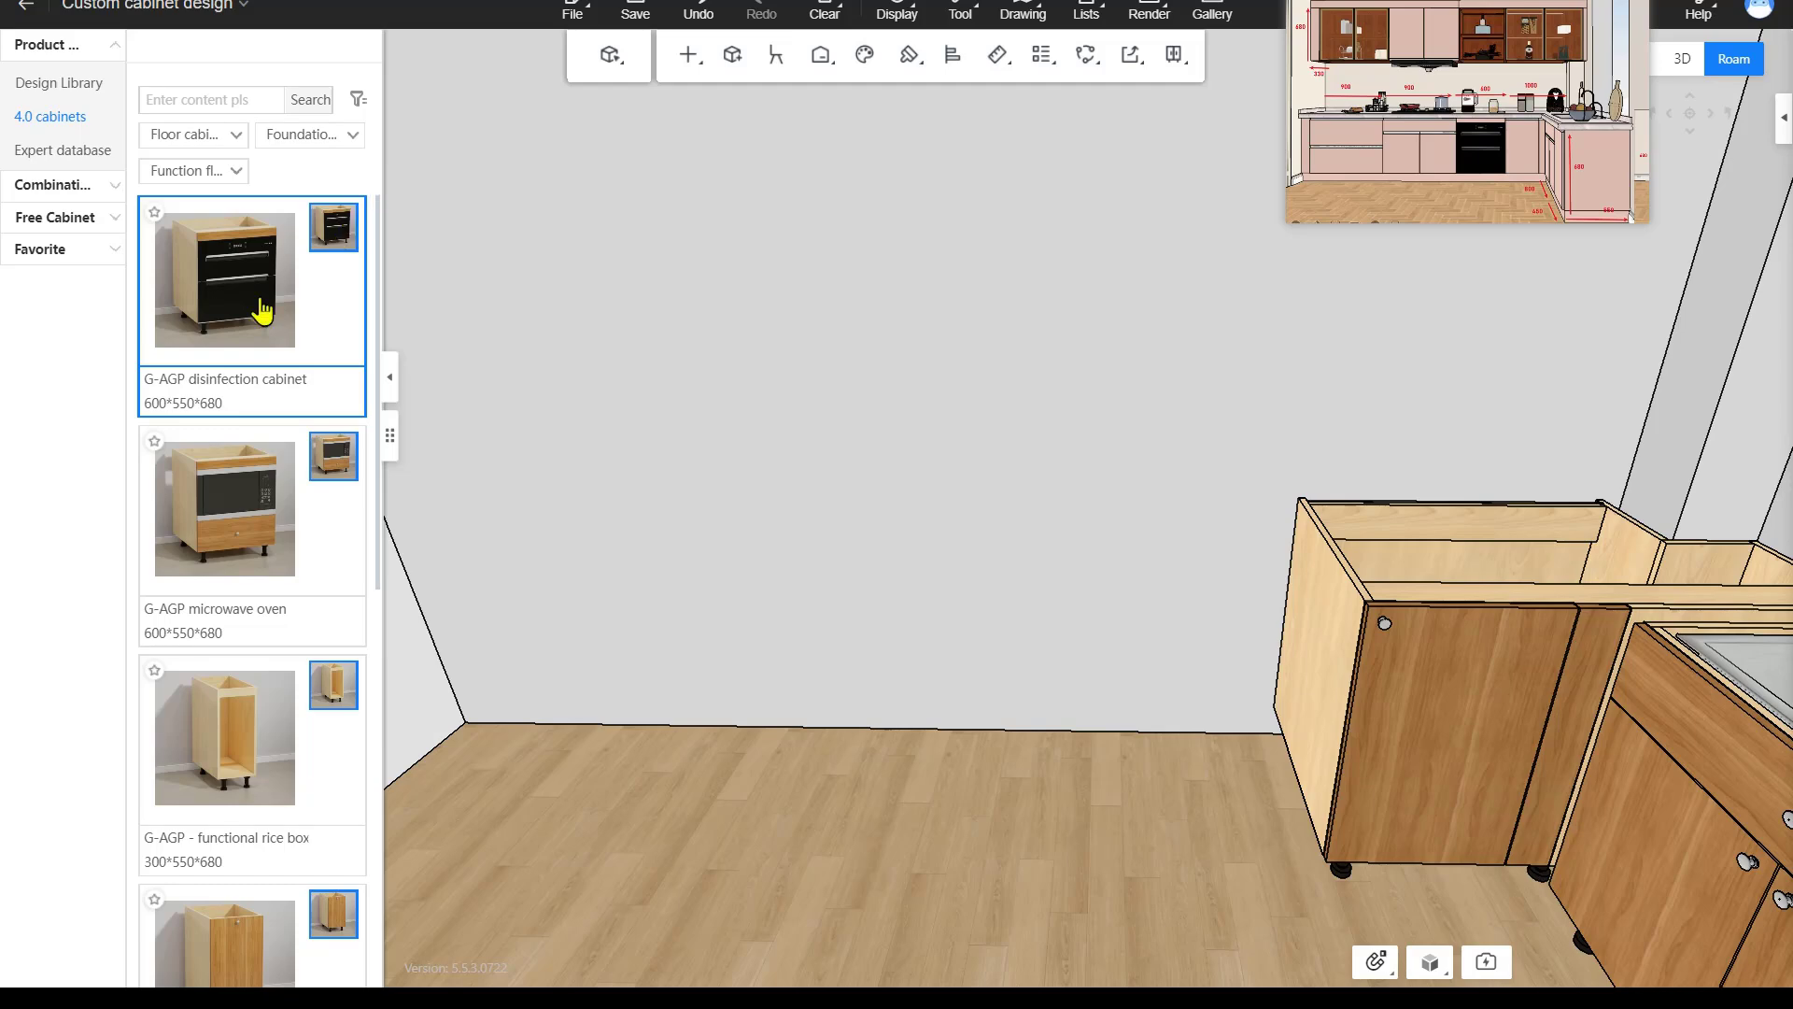
click(1235, 632)
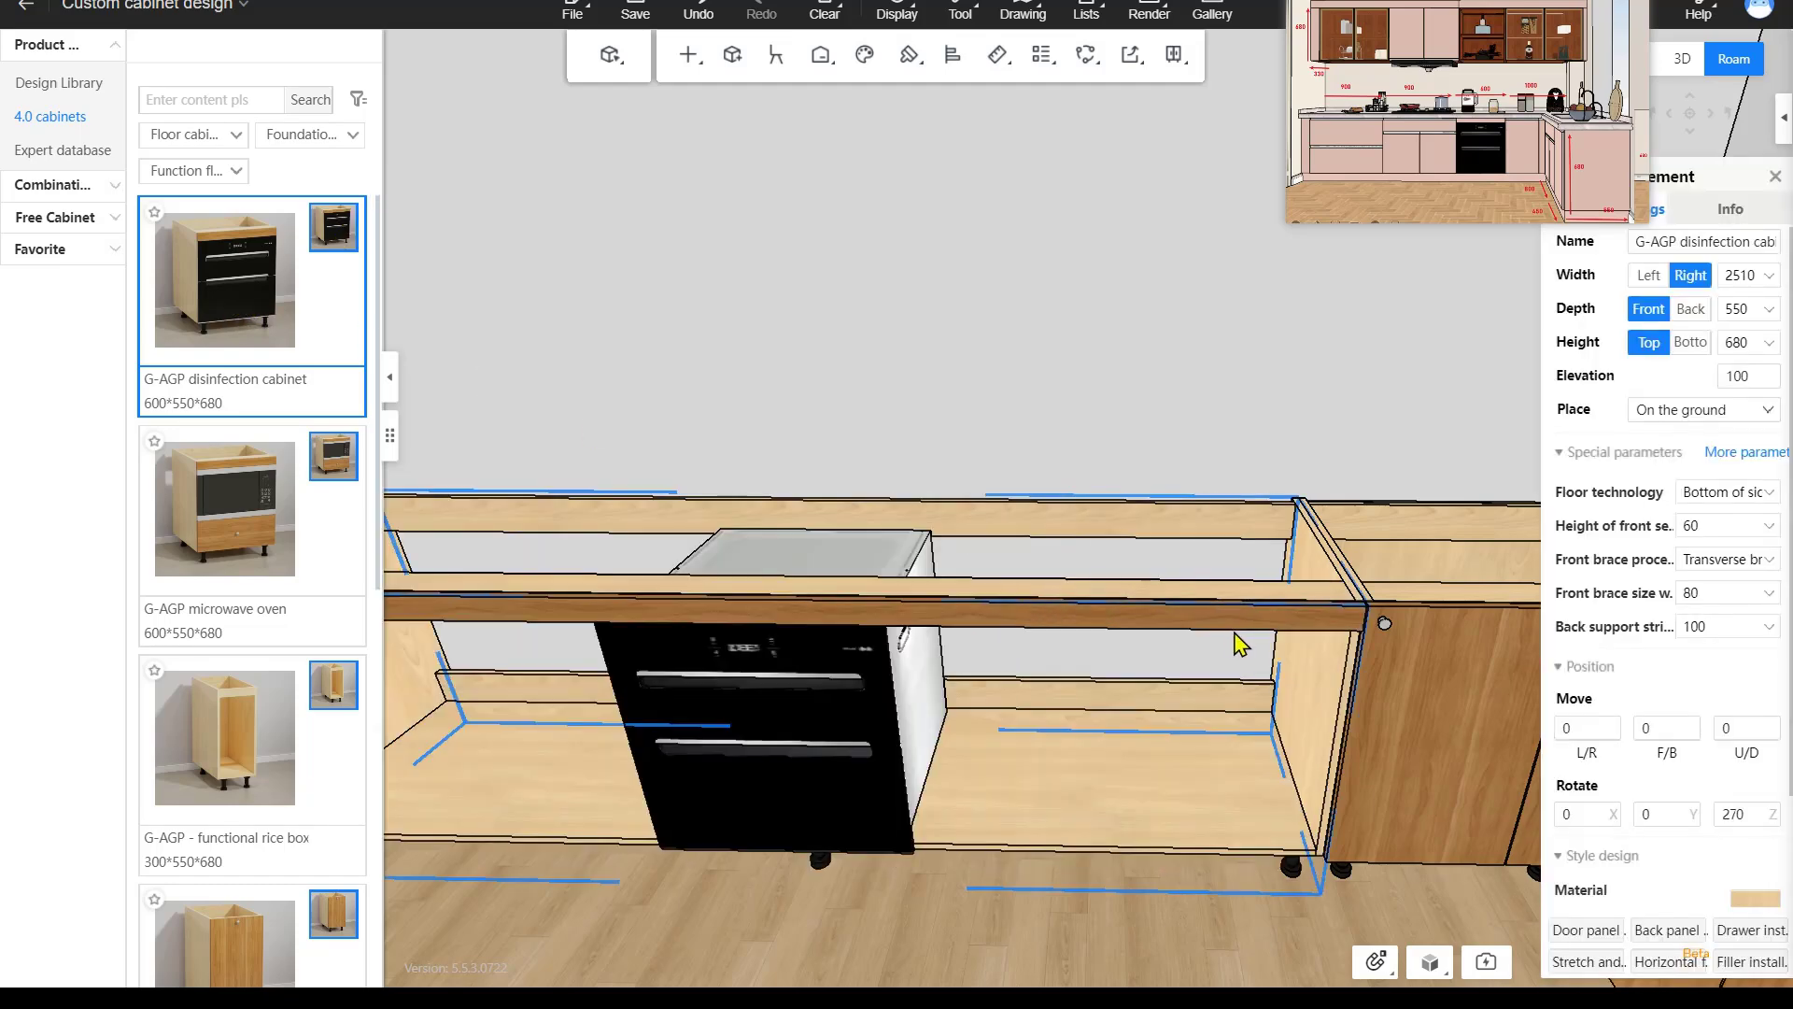
Set the disinfection cabinet's width to 600, adjusting it on the Left side, and deselect it.
click(1648, 274)
click(1738, 283)
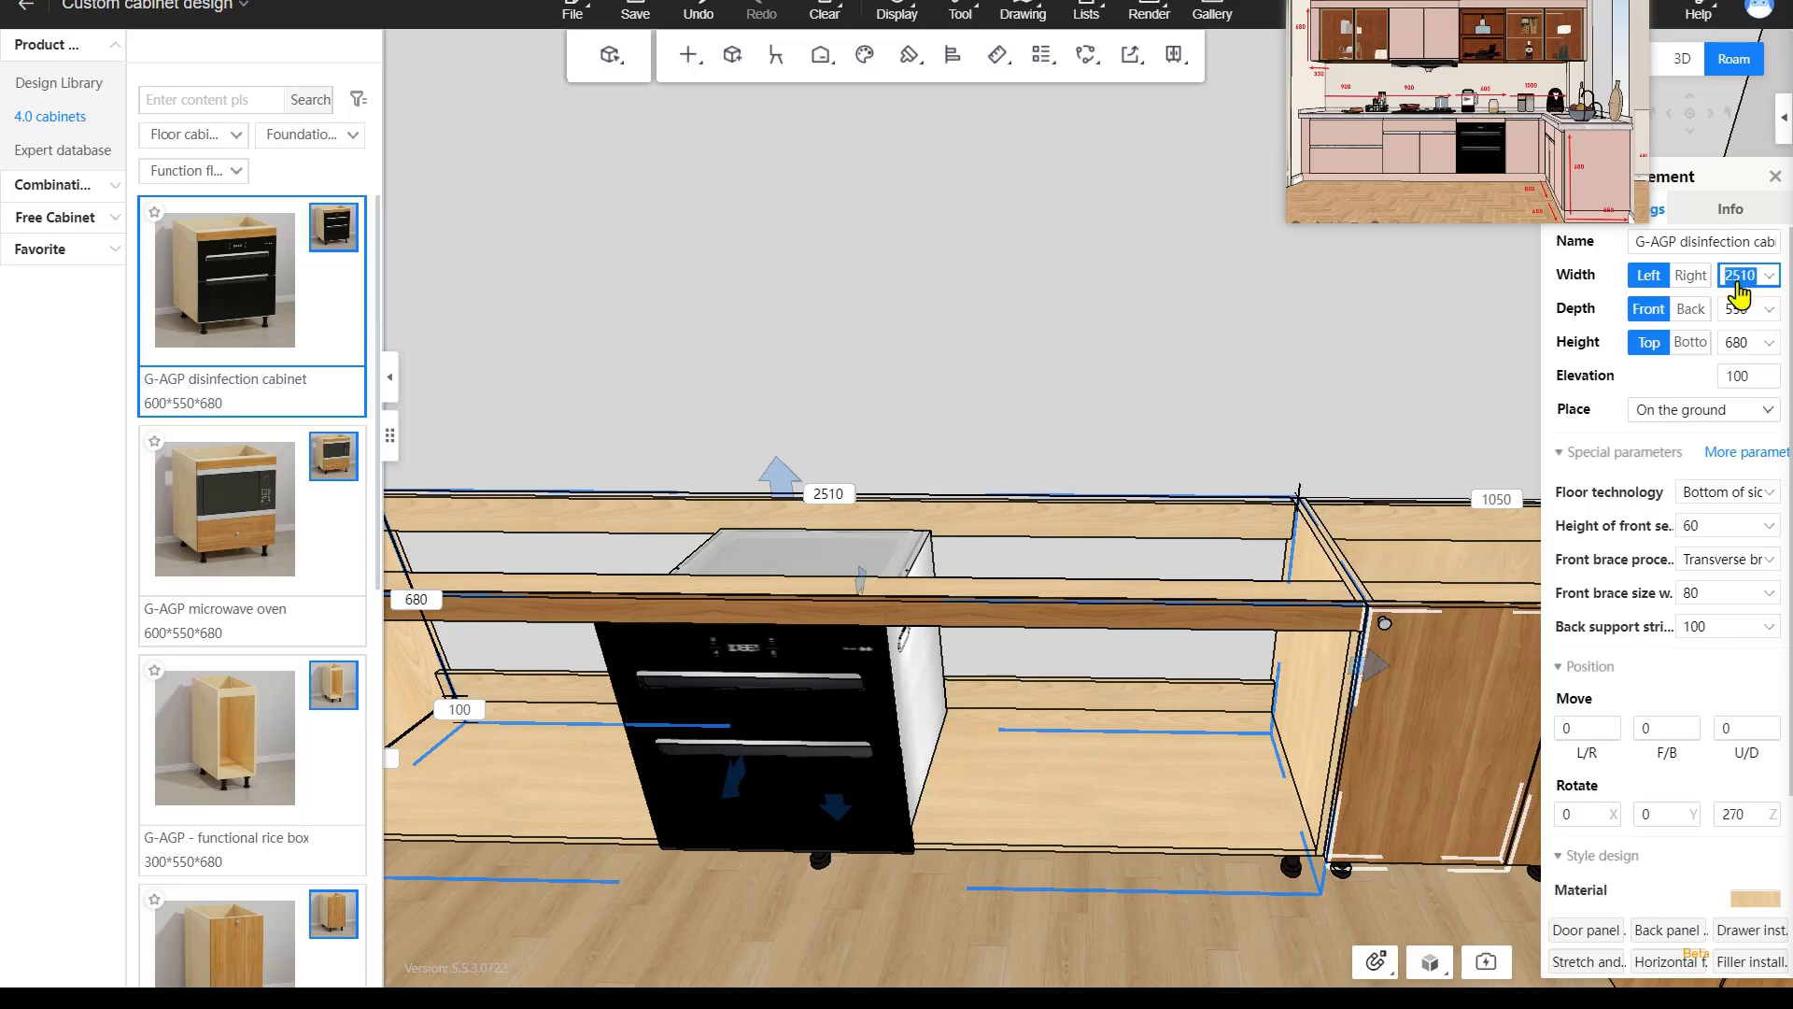
text(600)
key(Return)
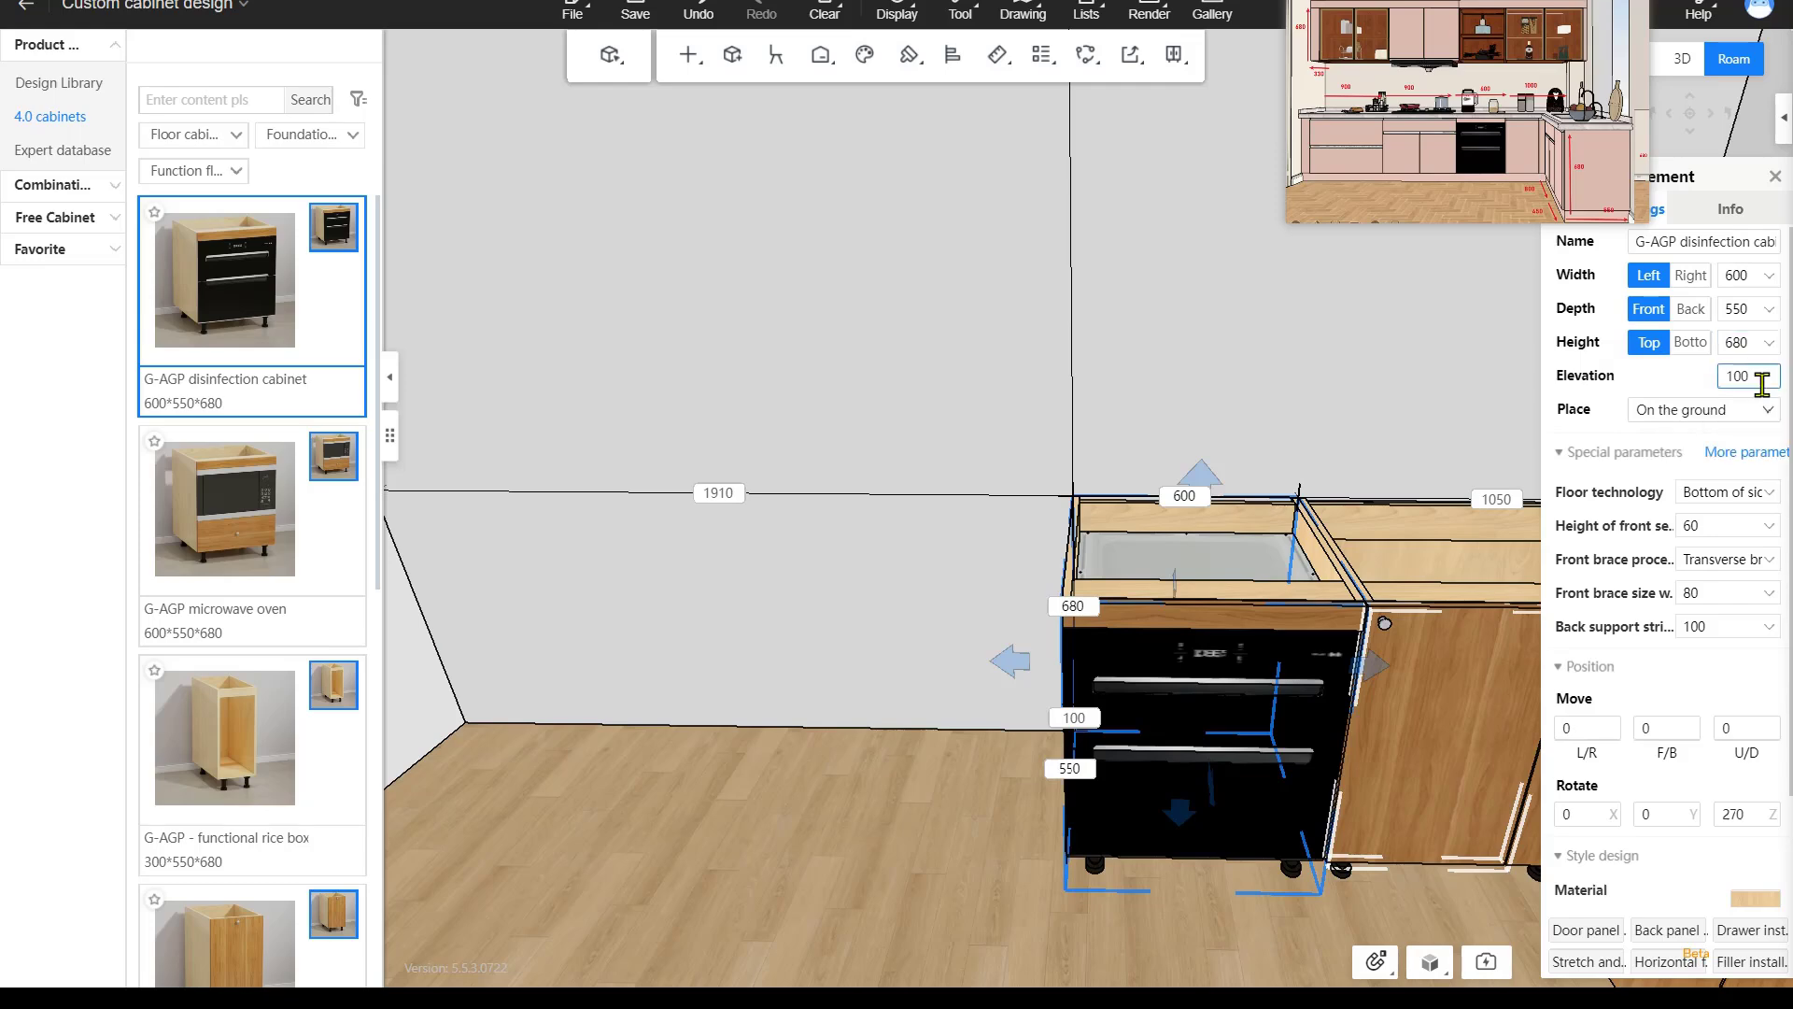
drag(1184, 347, 1198, 295)
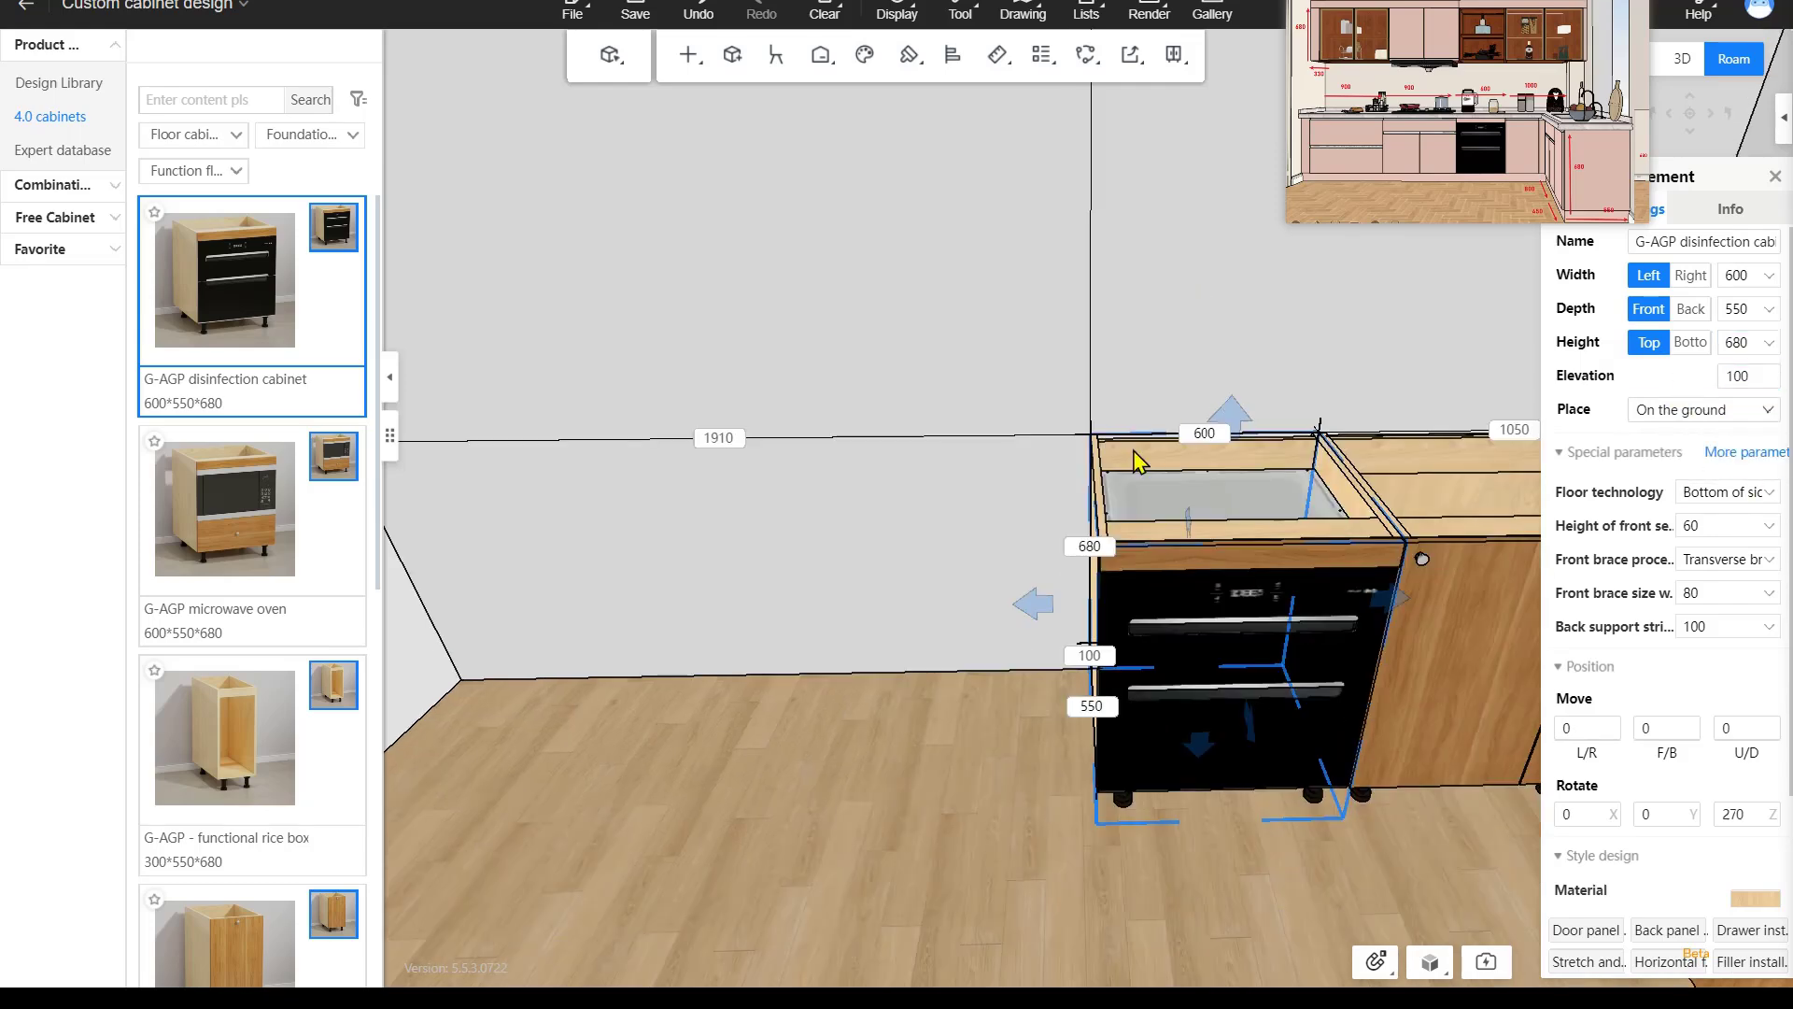
click(1159, 509)
right_click(1159, 515)
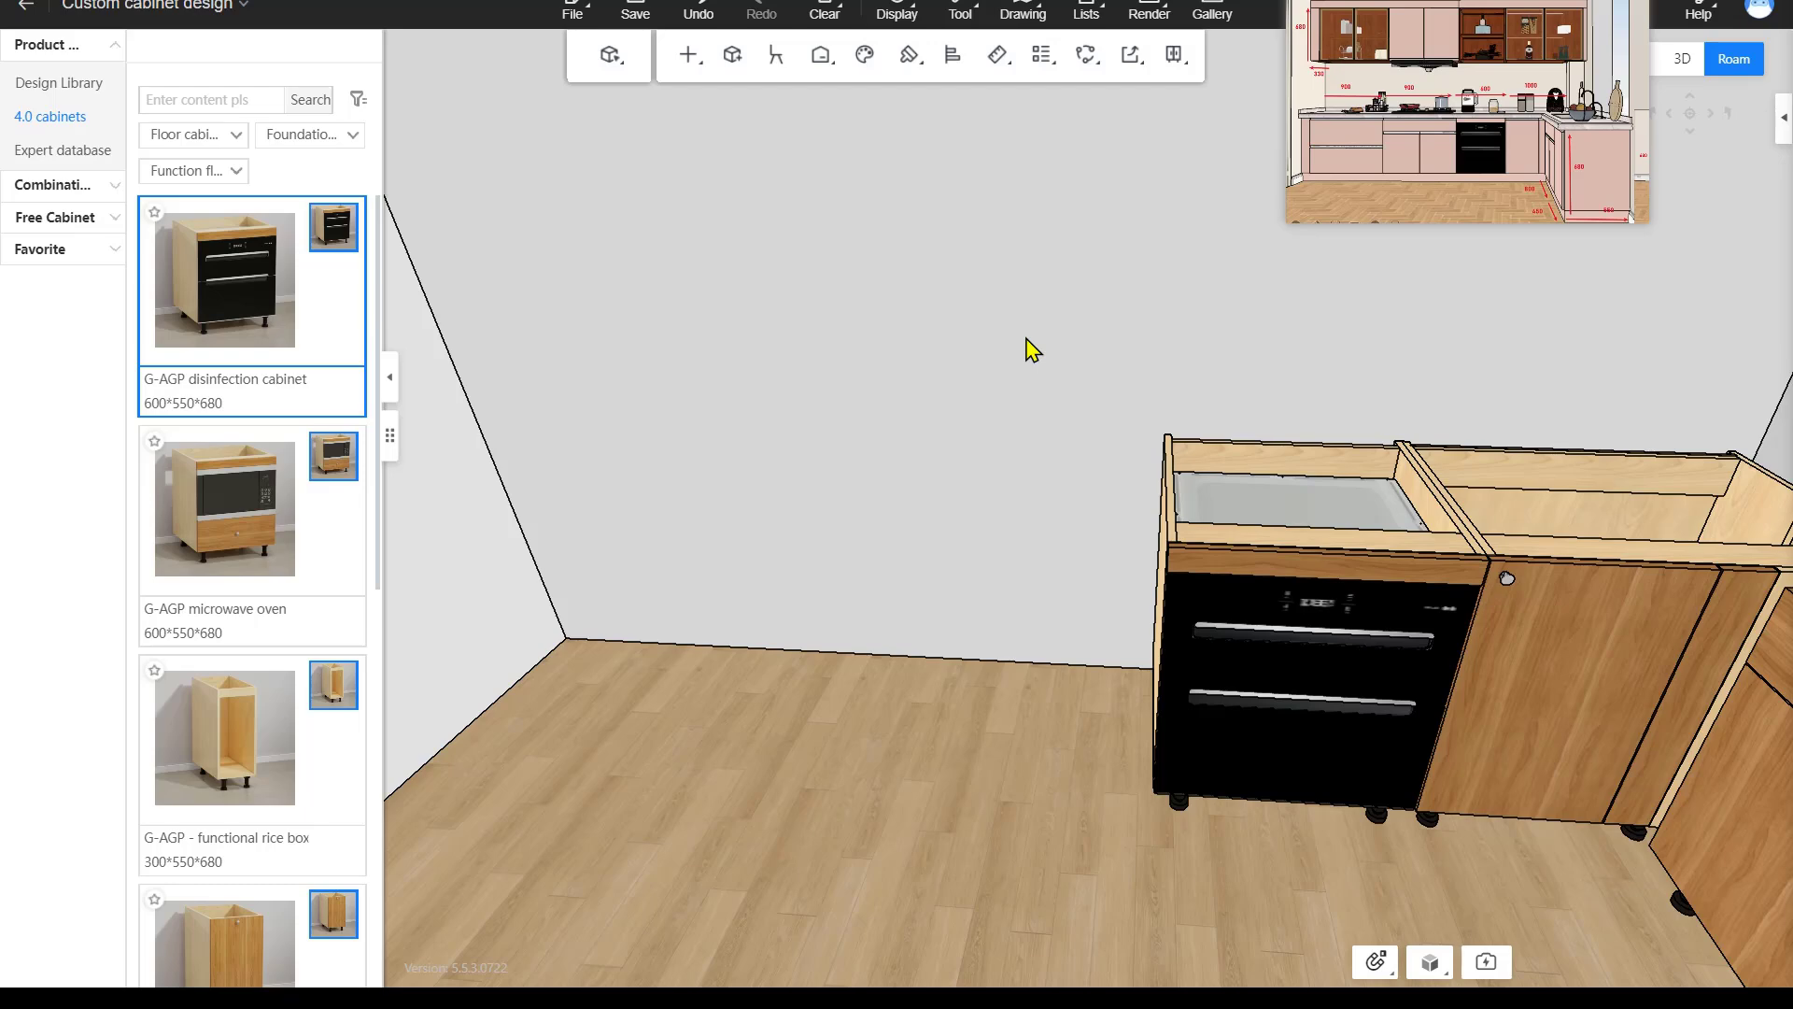
Place the G-ALP false extraction double door stove base cabinet beside the disinfection cabinet, spanning 1910 up to the far wall.
click(233, 171)
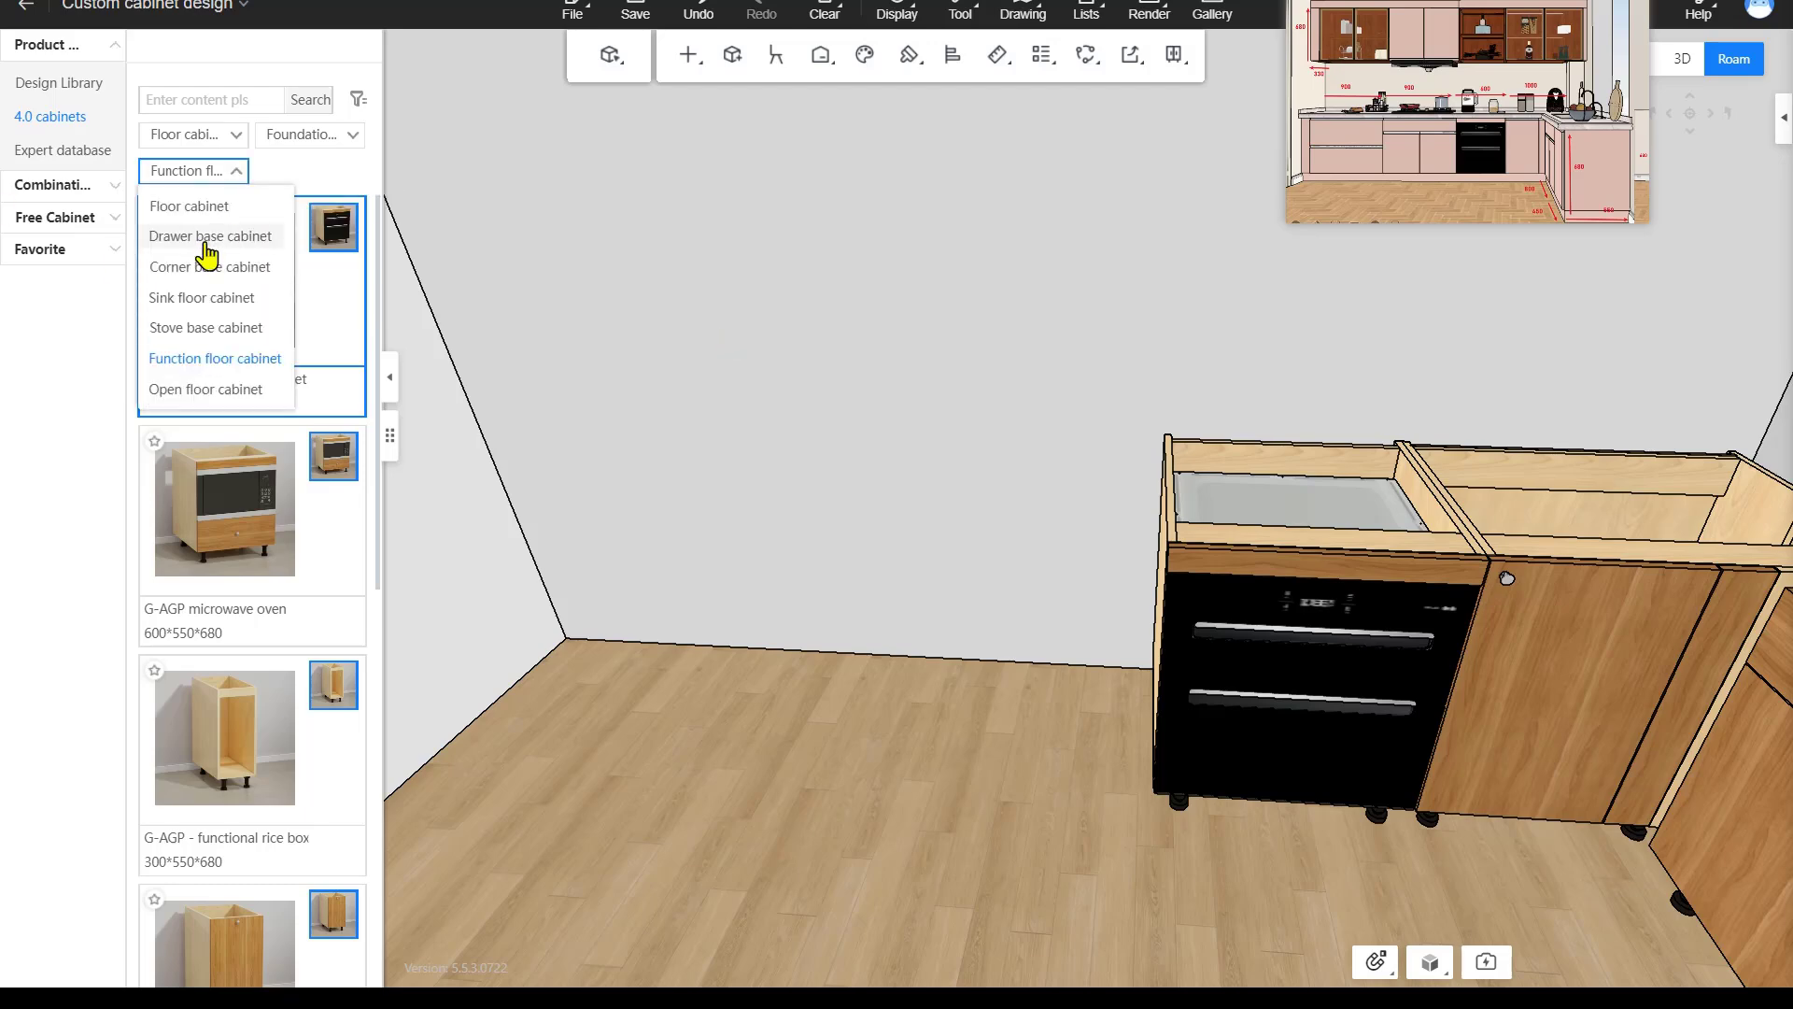
click(205, 328)
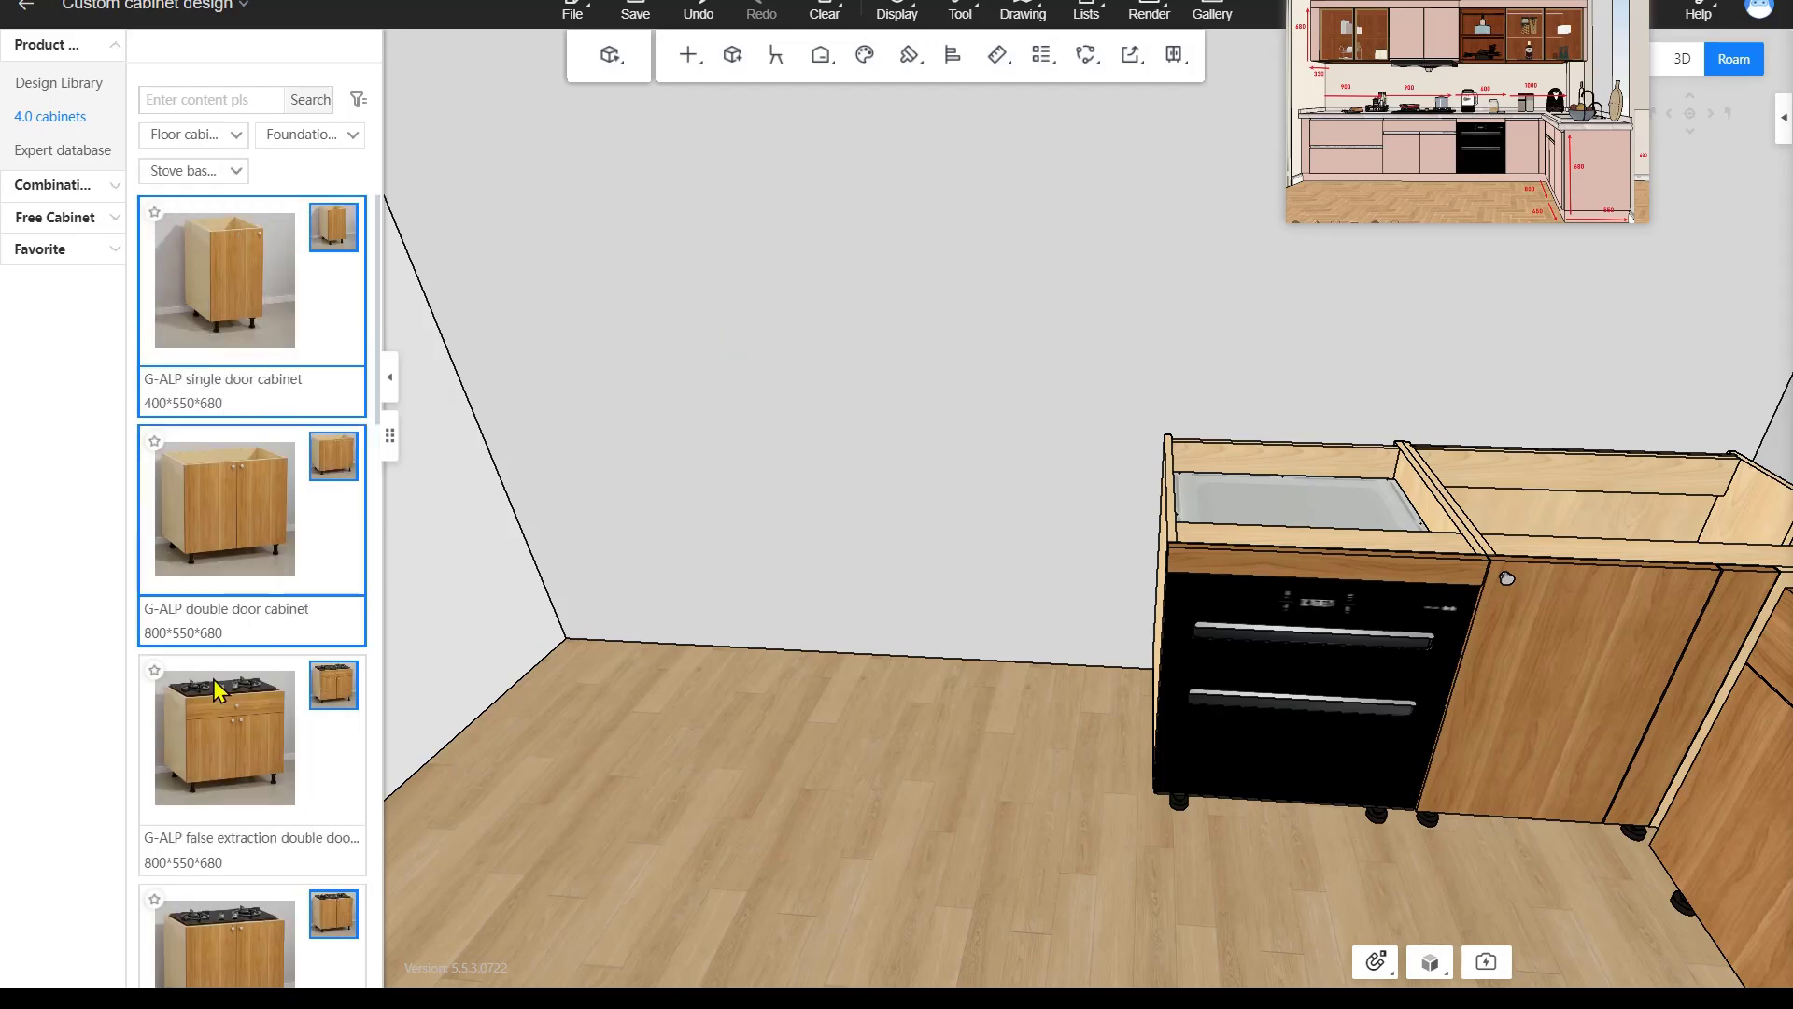
click(208, 732)
click(1083, 616)
click(1098, 603)
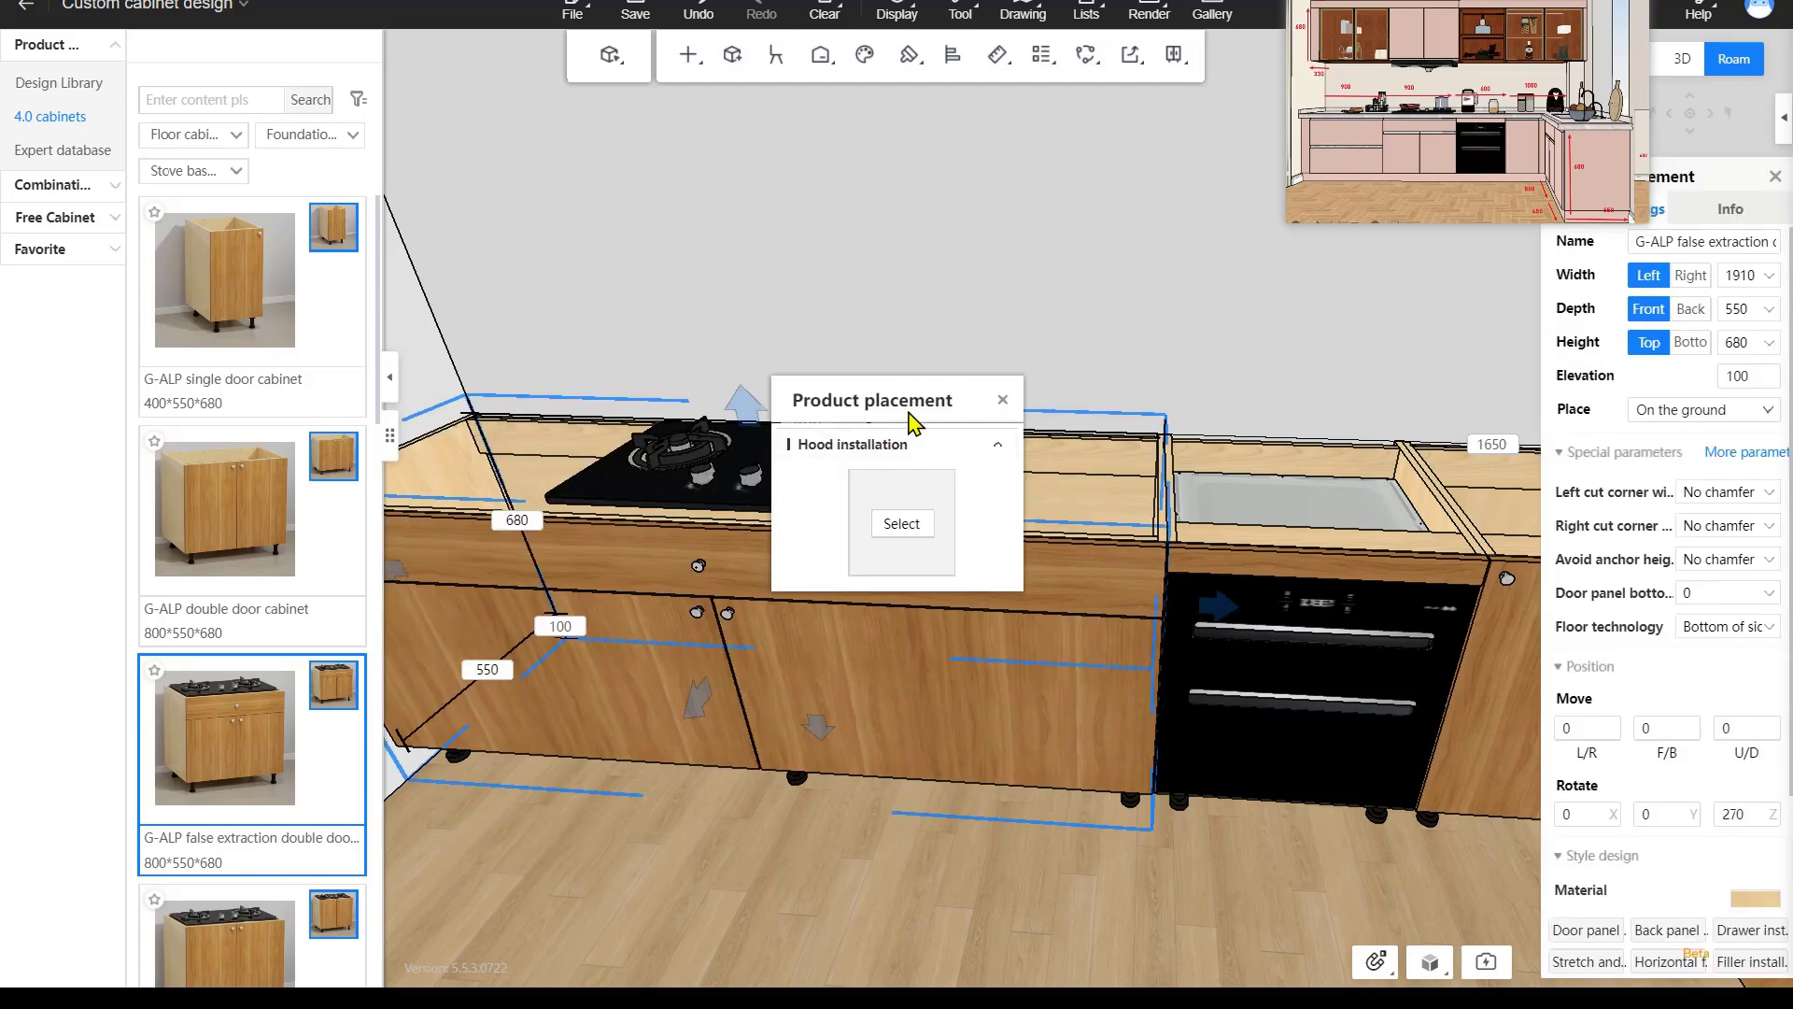
Try European hood -007 from the Top (T-type) smoke machine category above the stove, and delete it.
click(902, 525)
click(313, 203)
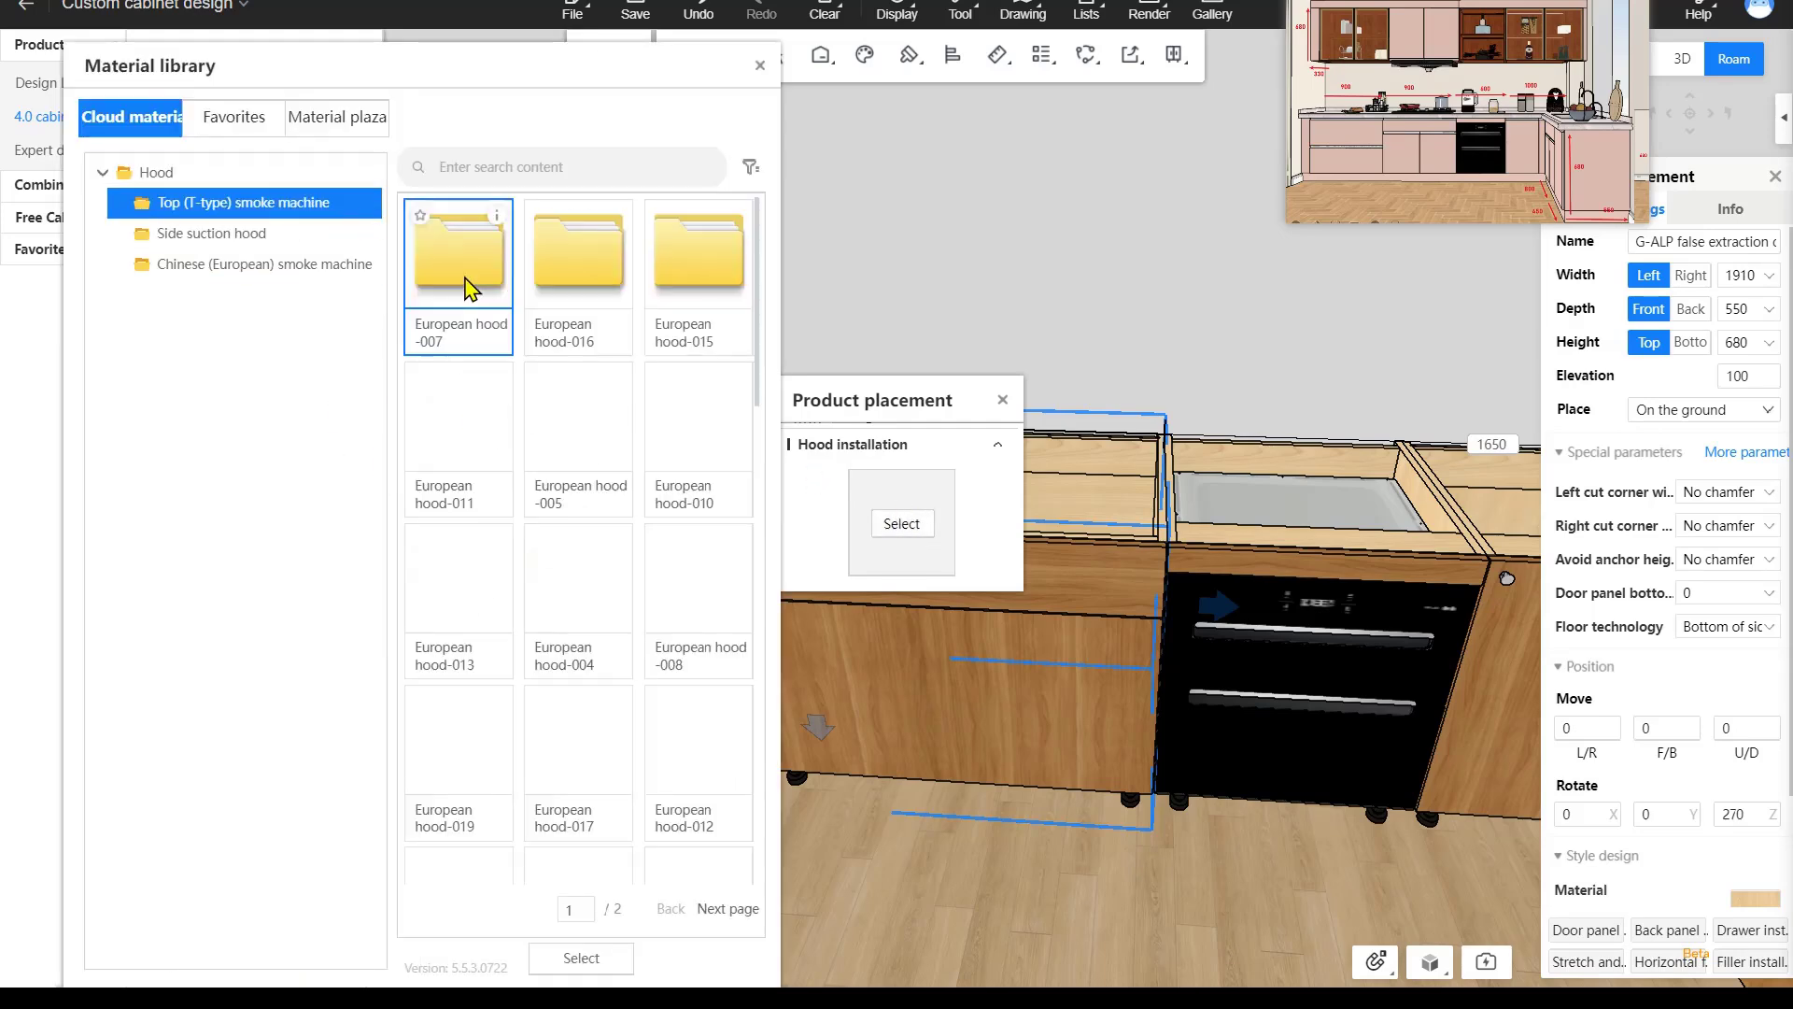
click(467, 283)
click(586, 952)
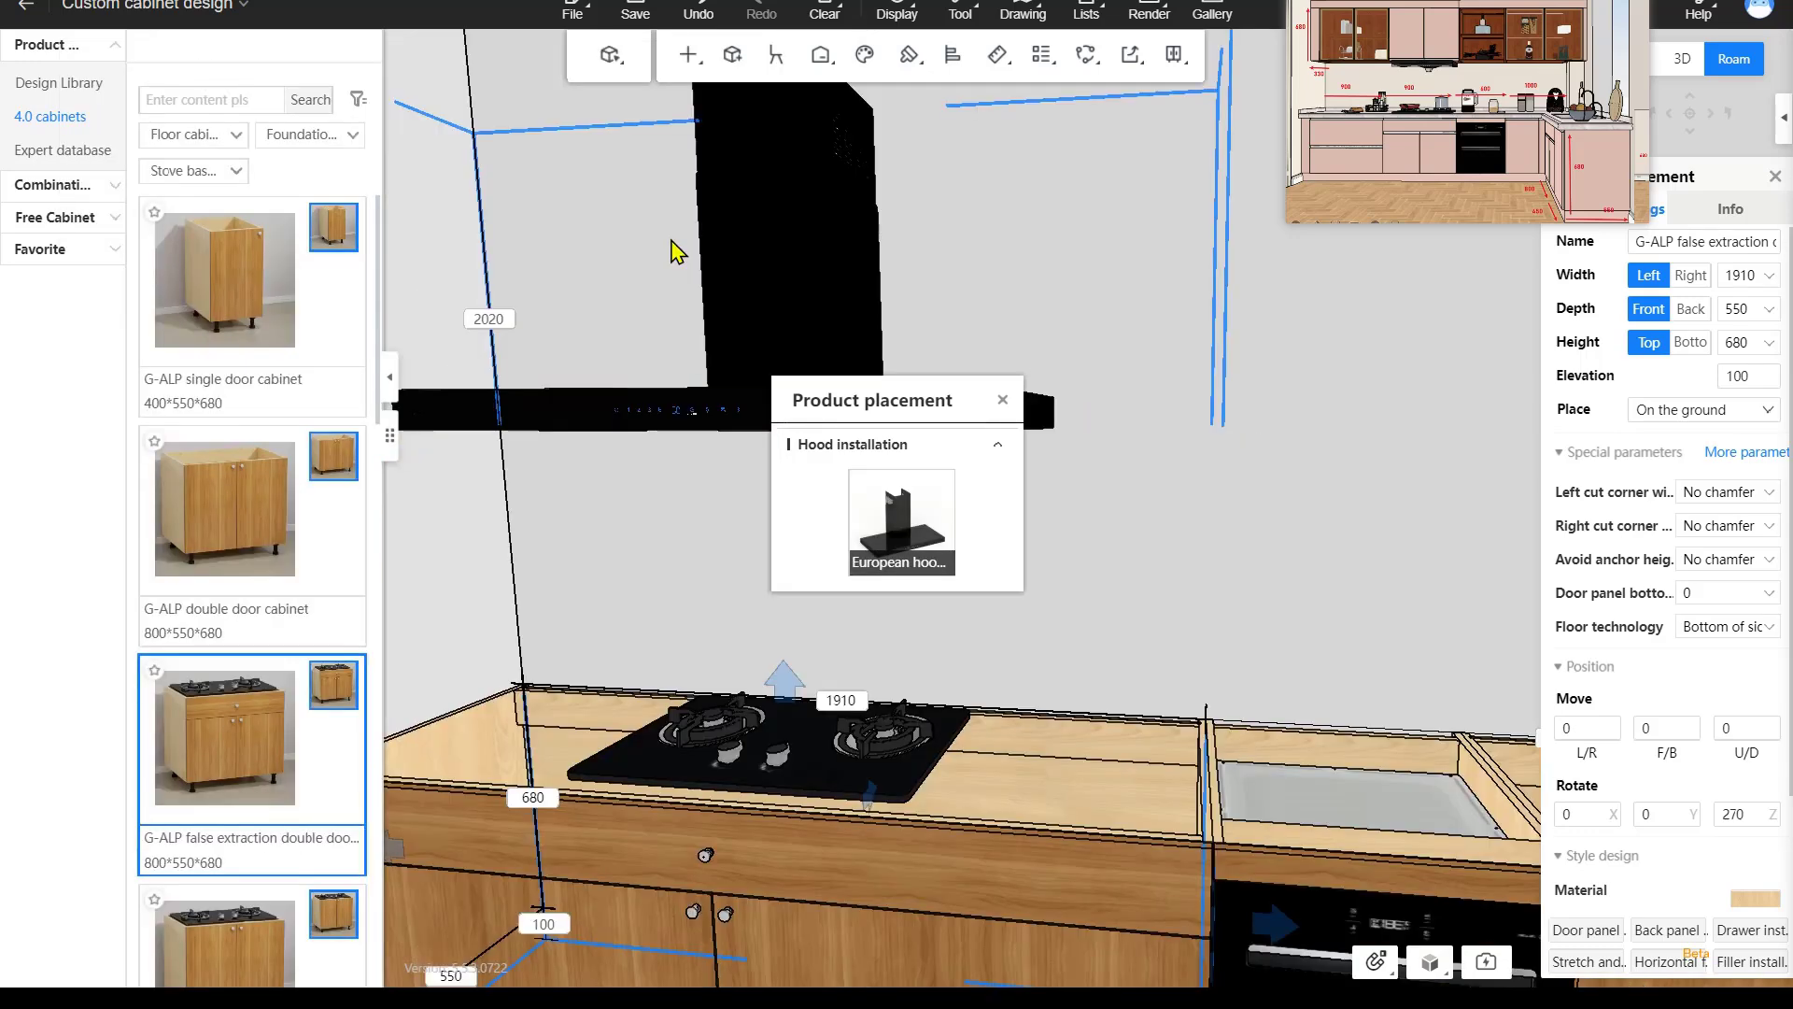
mouse_move(941, 475)
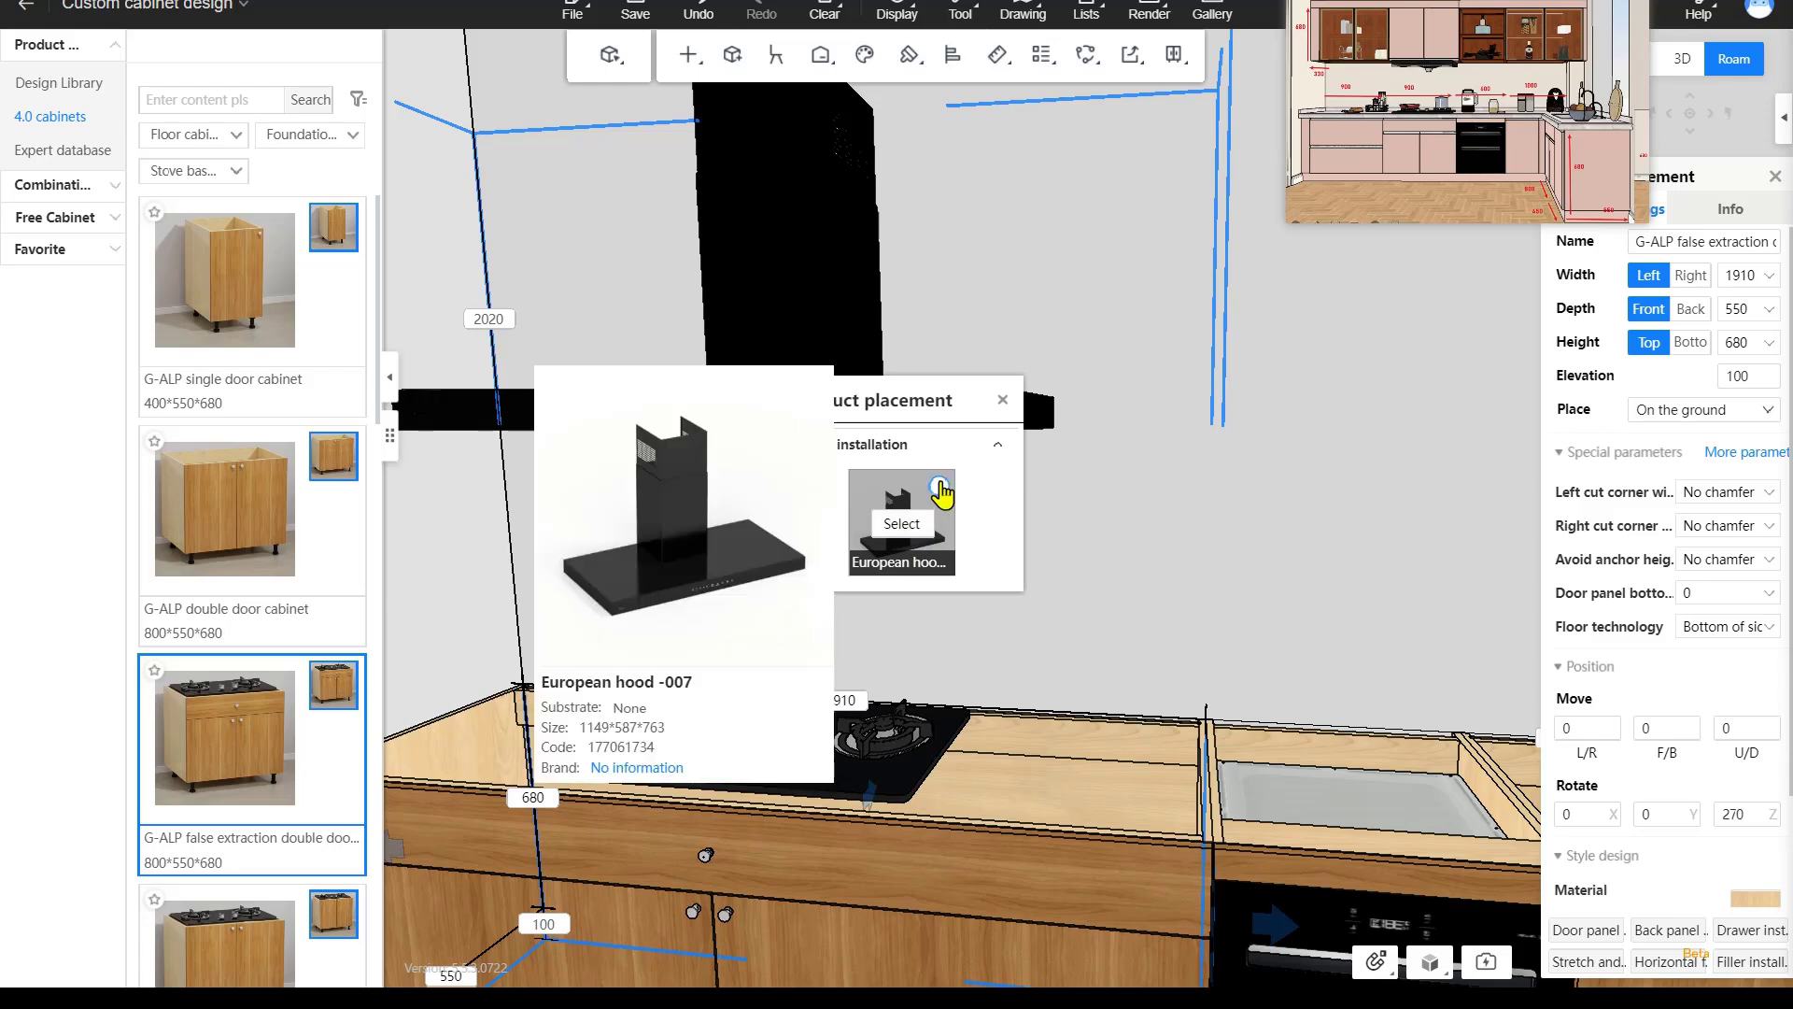
click(846, 371)
key(Delete)
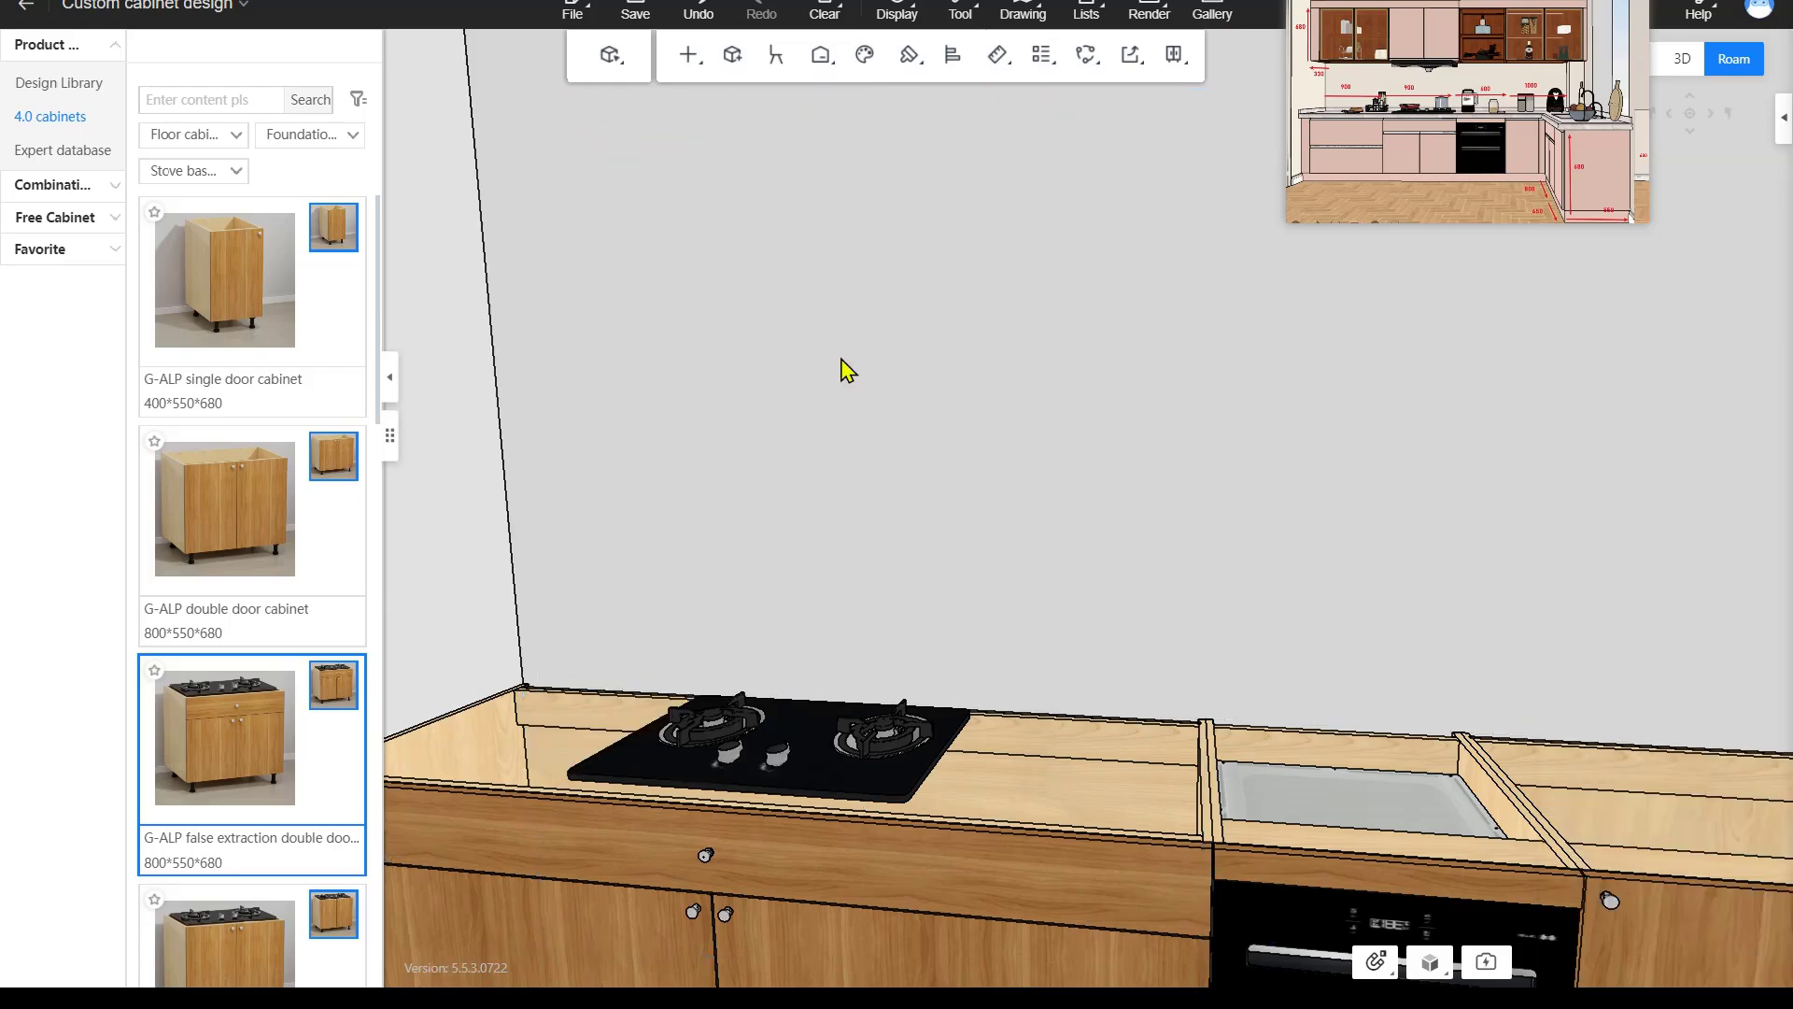
Set the stove base cabinet's width to 900, adjusting it on the Left side.
click(1090, 805)
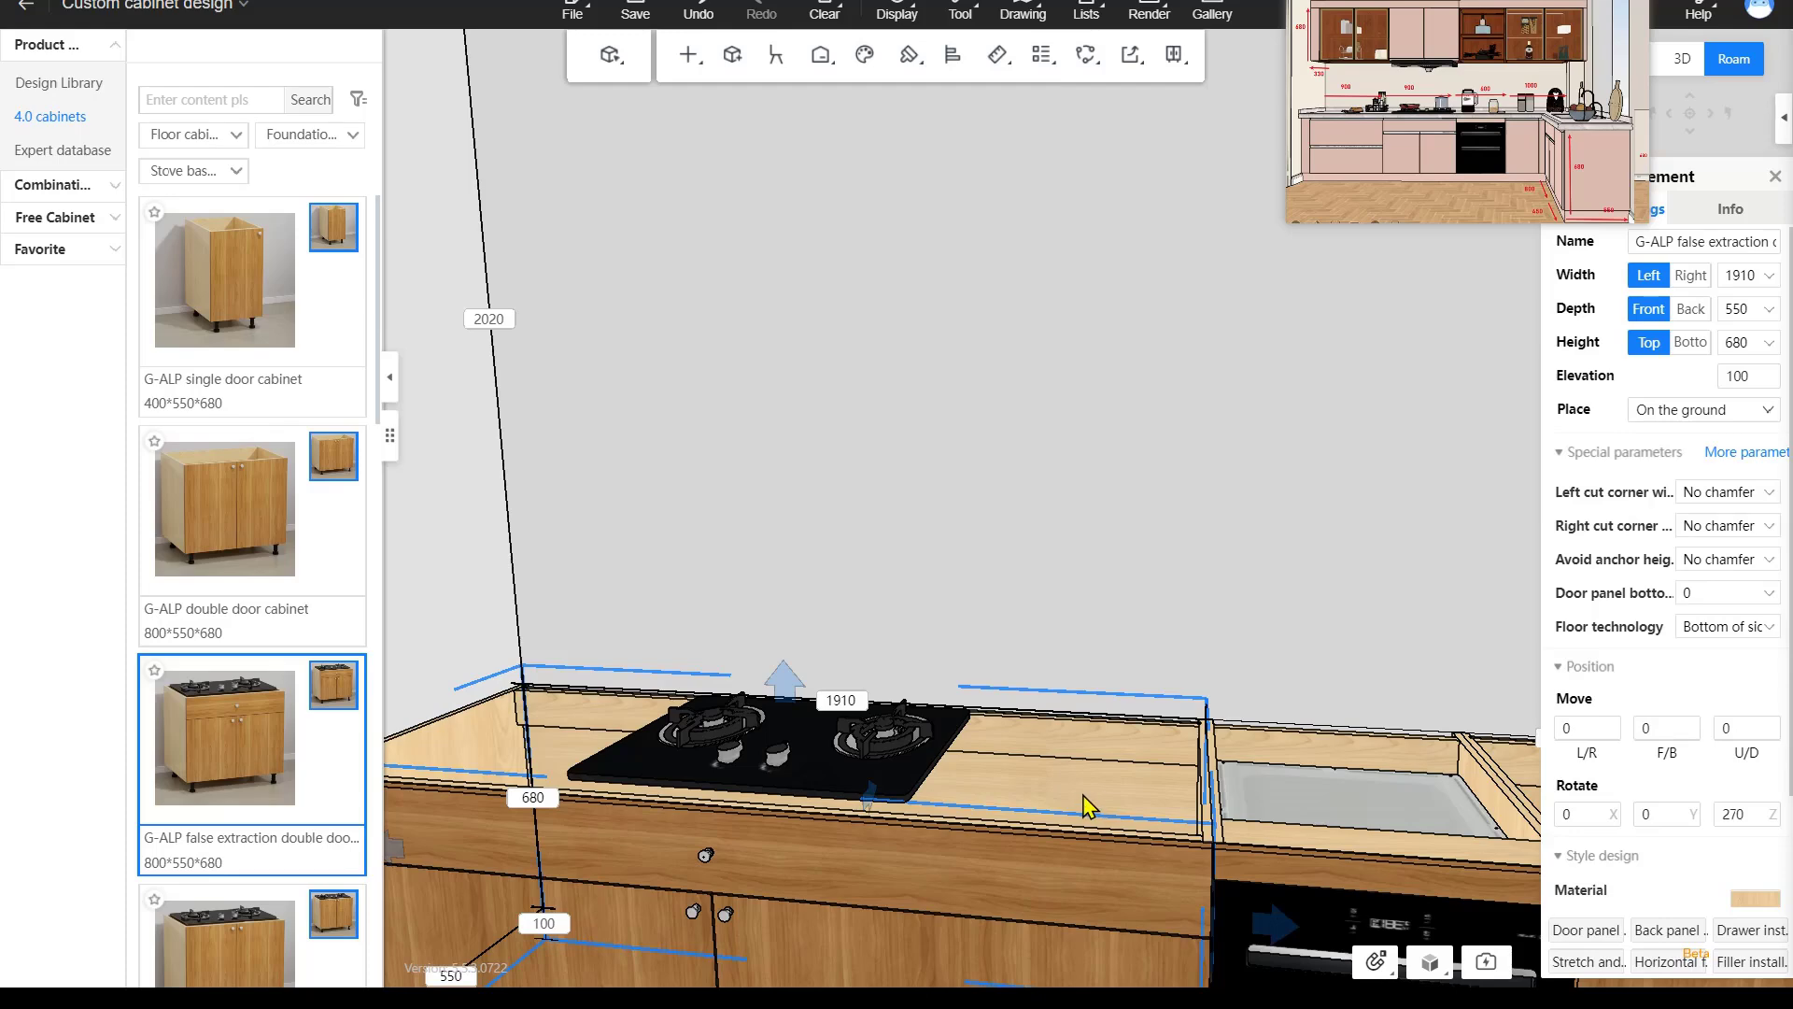
click(1754, 283)
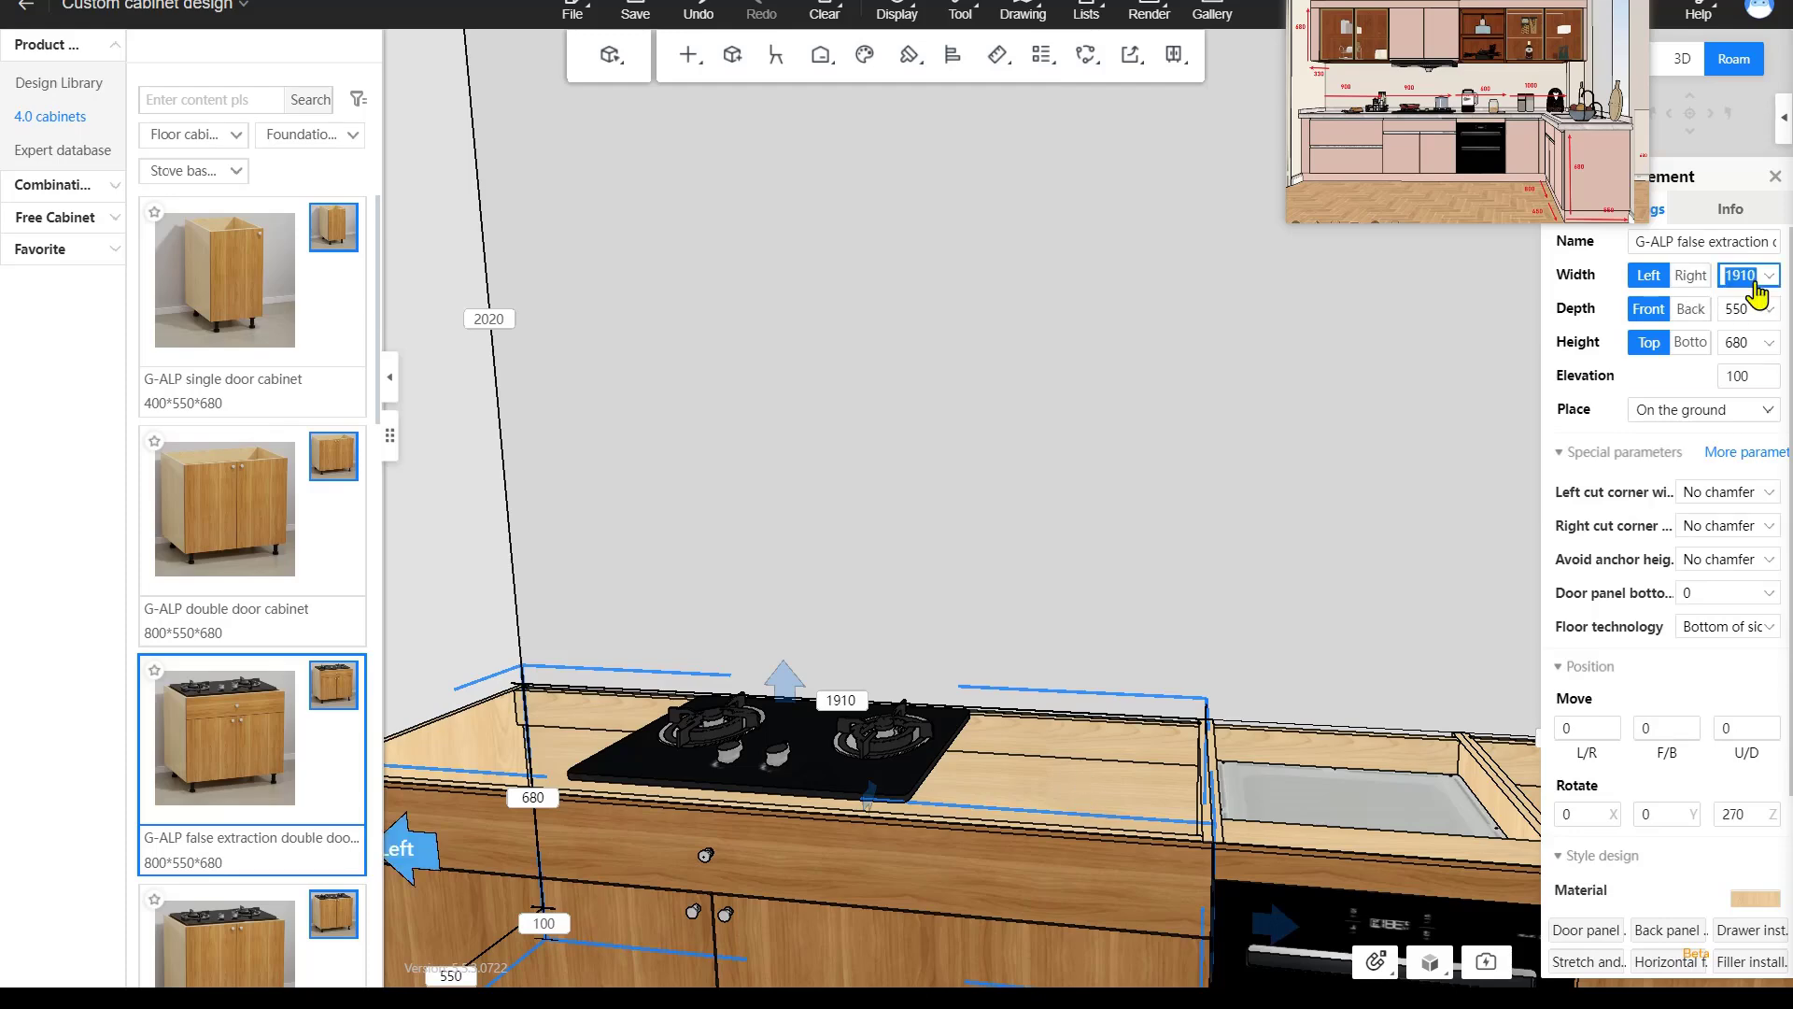
text(900)
key(Return)
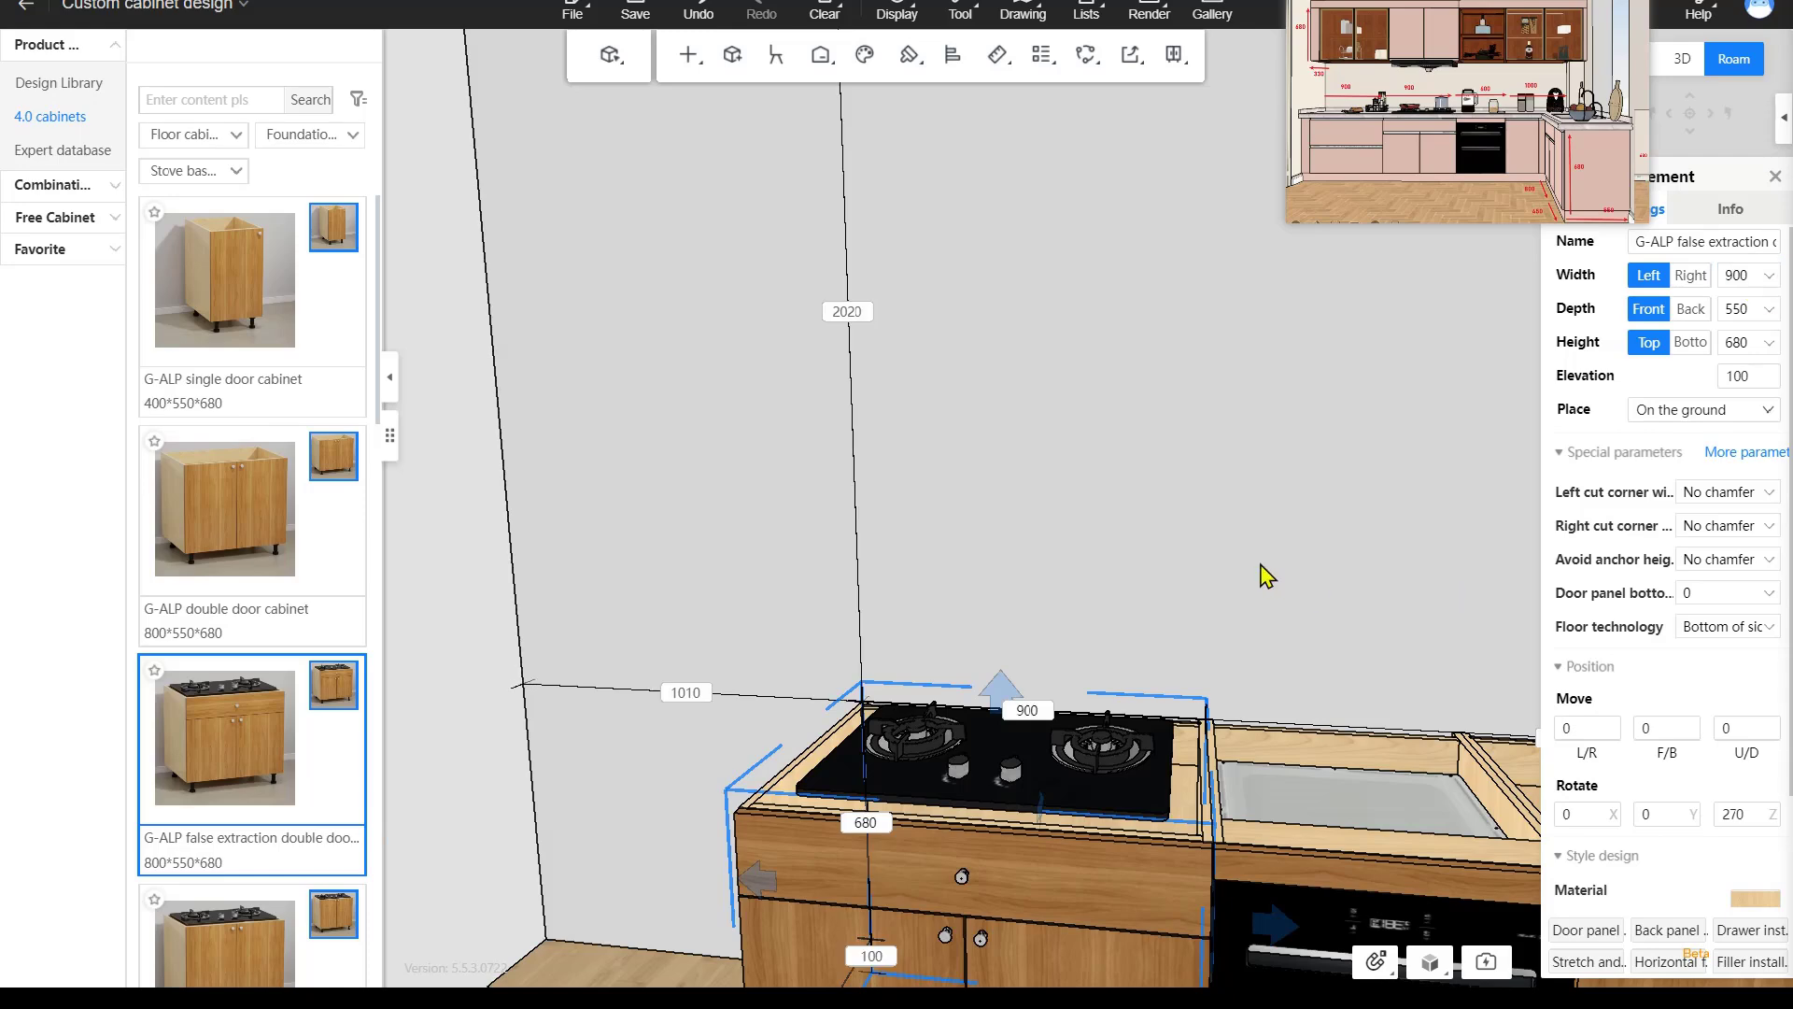
Place the drawer base cabinet G-ACP double extraction cabinet in the 1010 gap between the stove cabinet and the wall.
drag(1261, 568, 1033, 678)
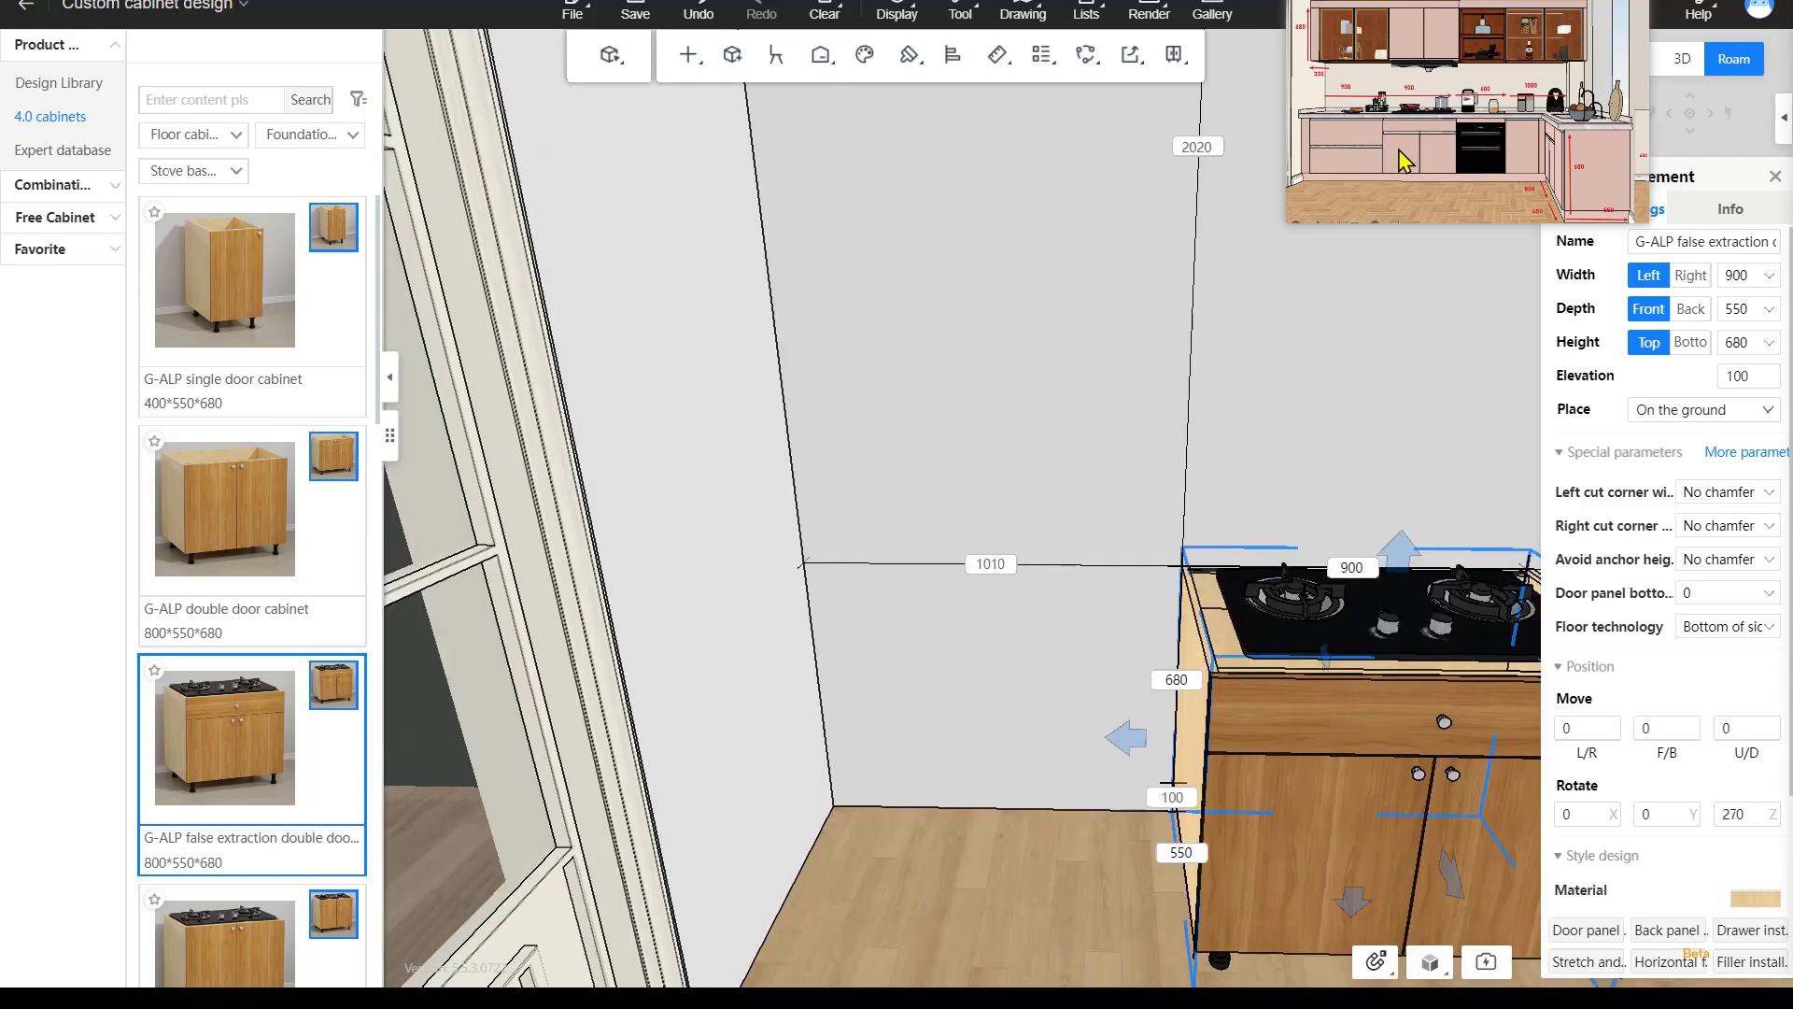
click(219, 176)
click(224, 236)
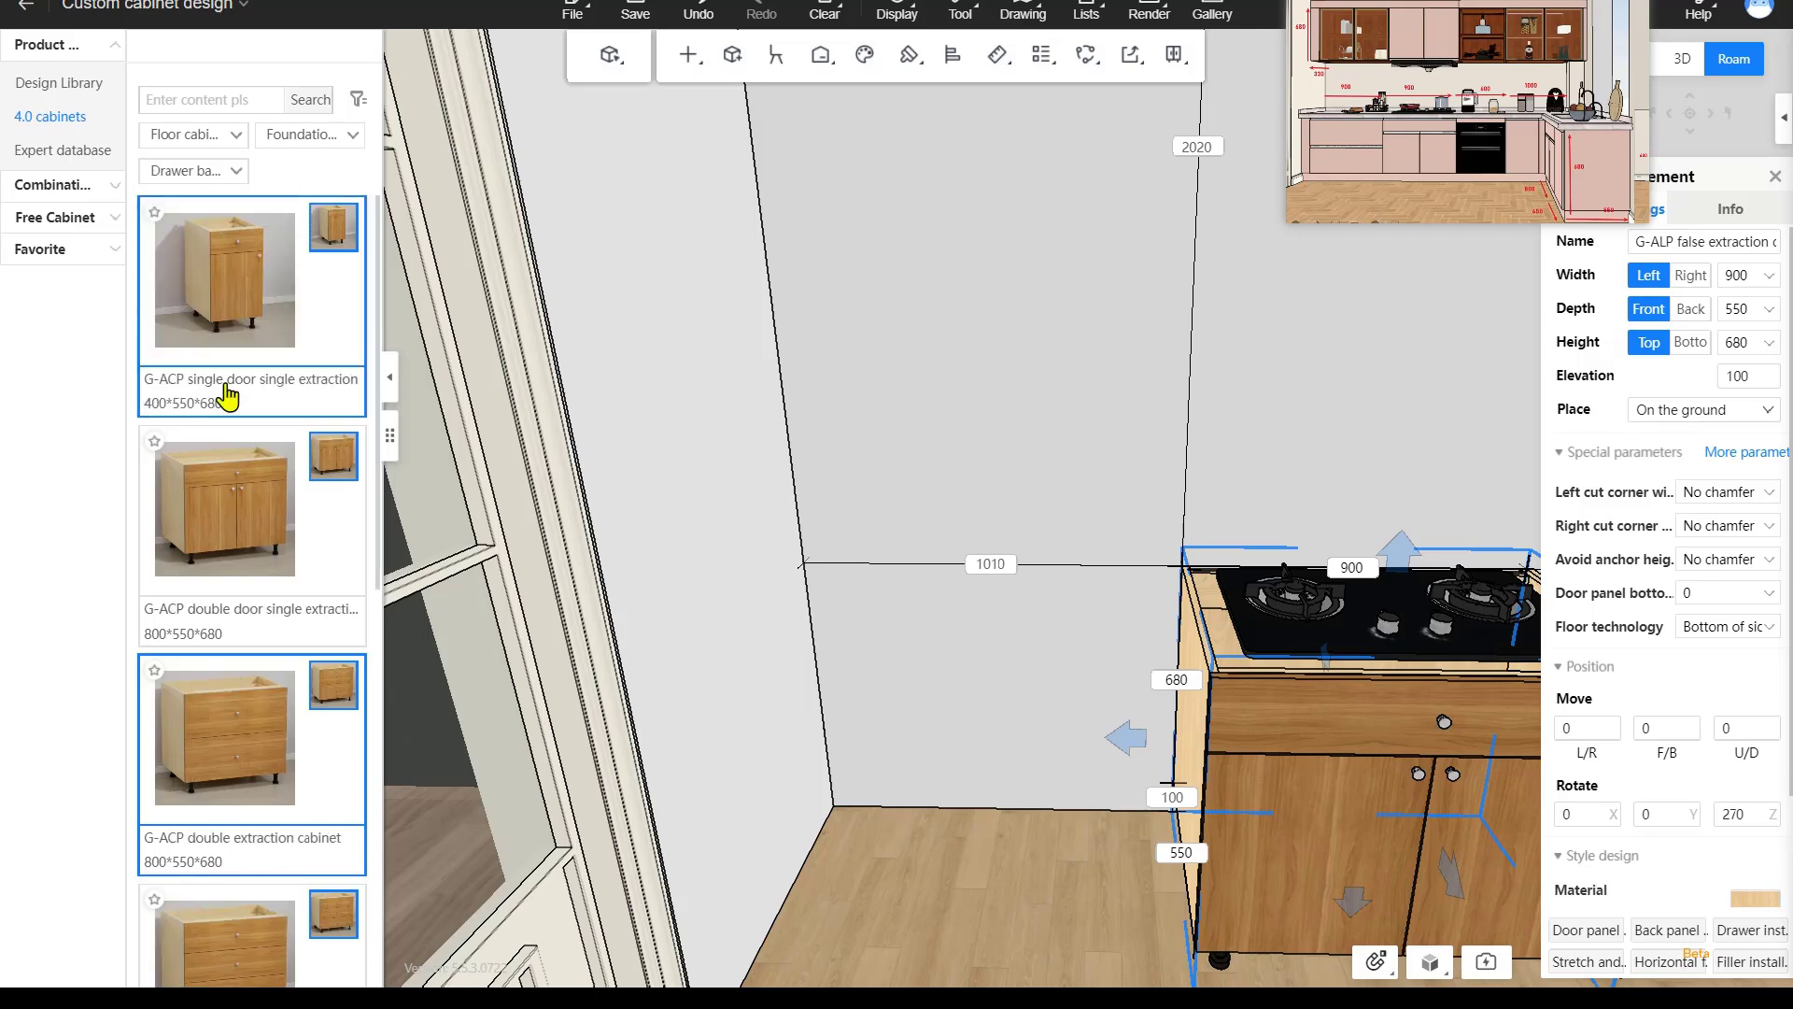
drag(291, 740, 913, 609)
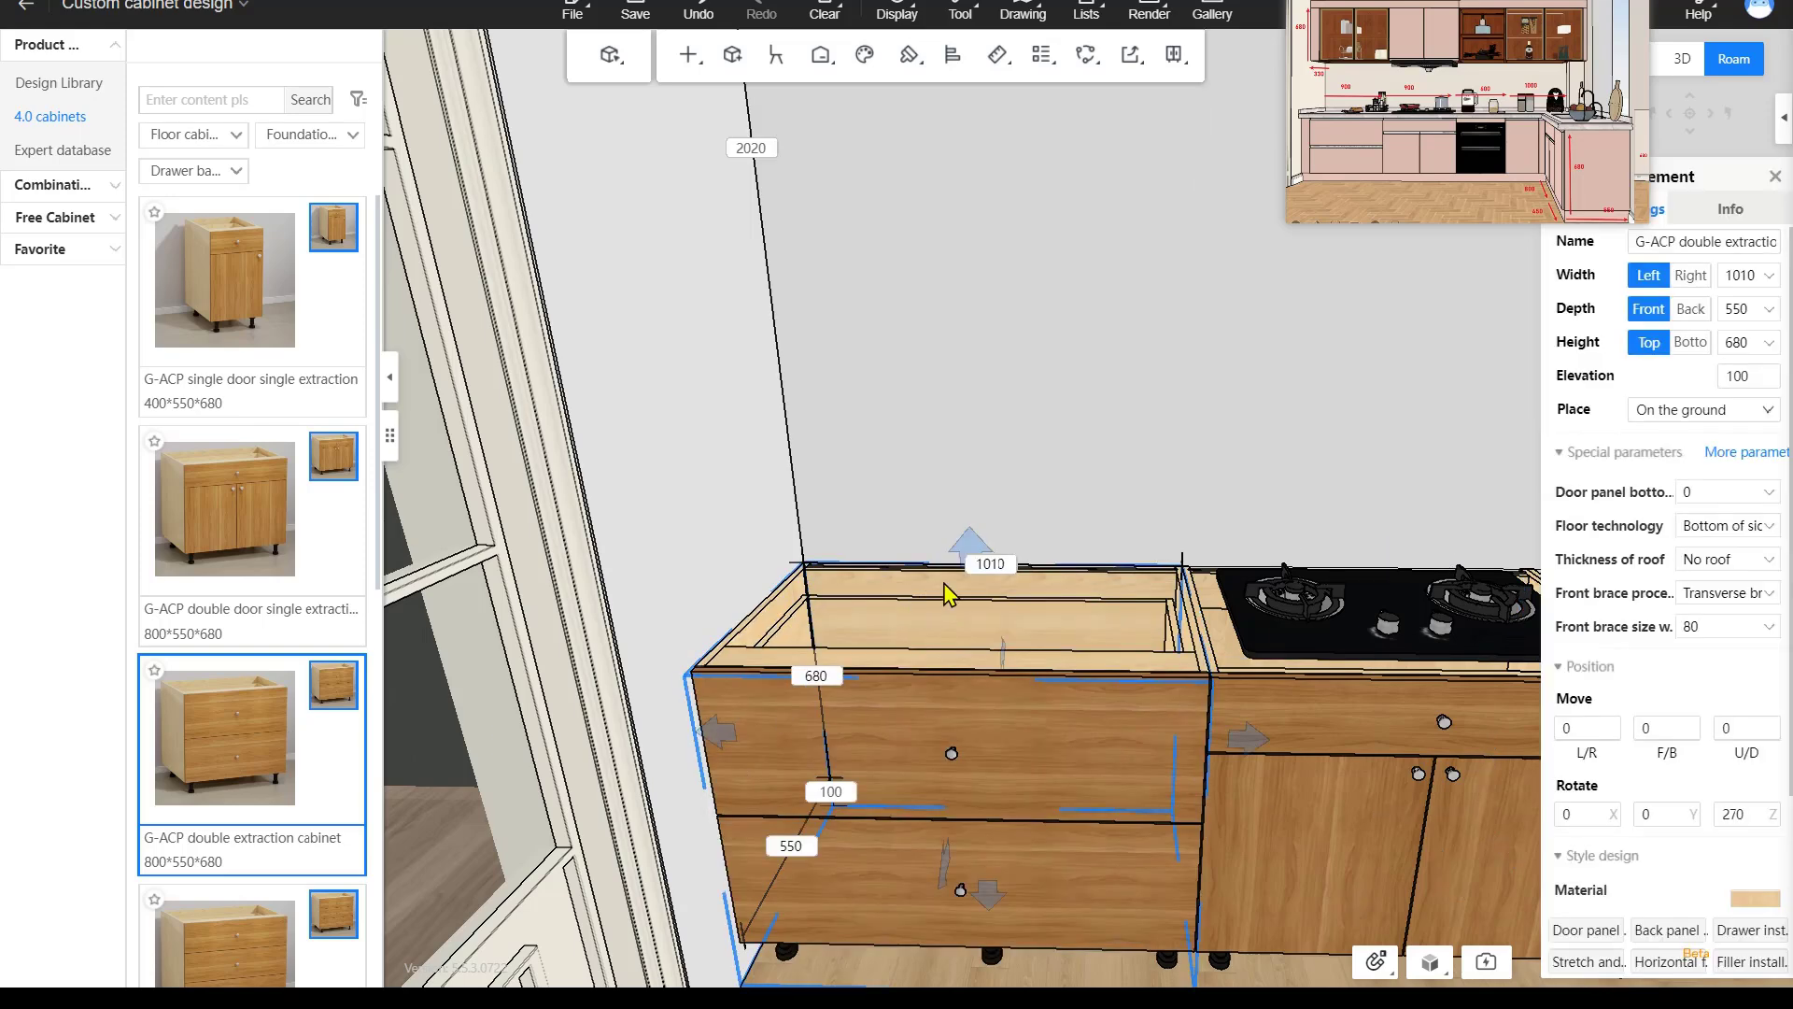
Set the double extraction drawer cabinet's width to 900, adjusting it on the Left side.
click(1752, 276)
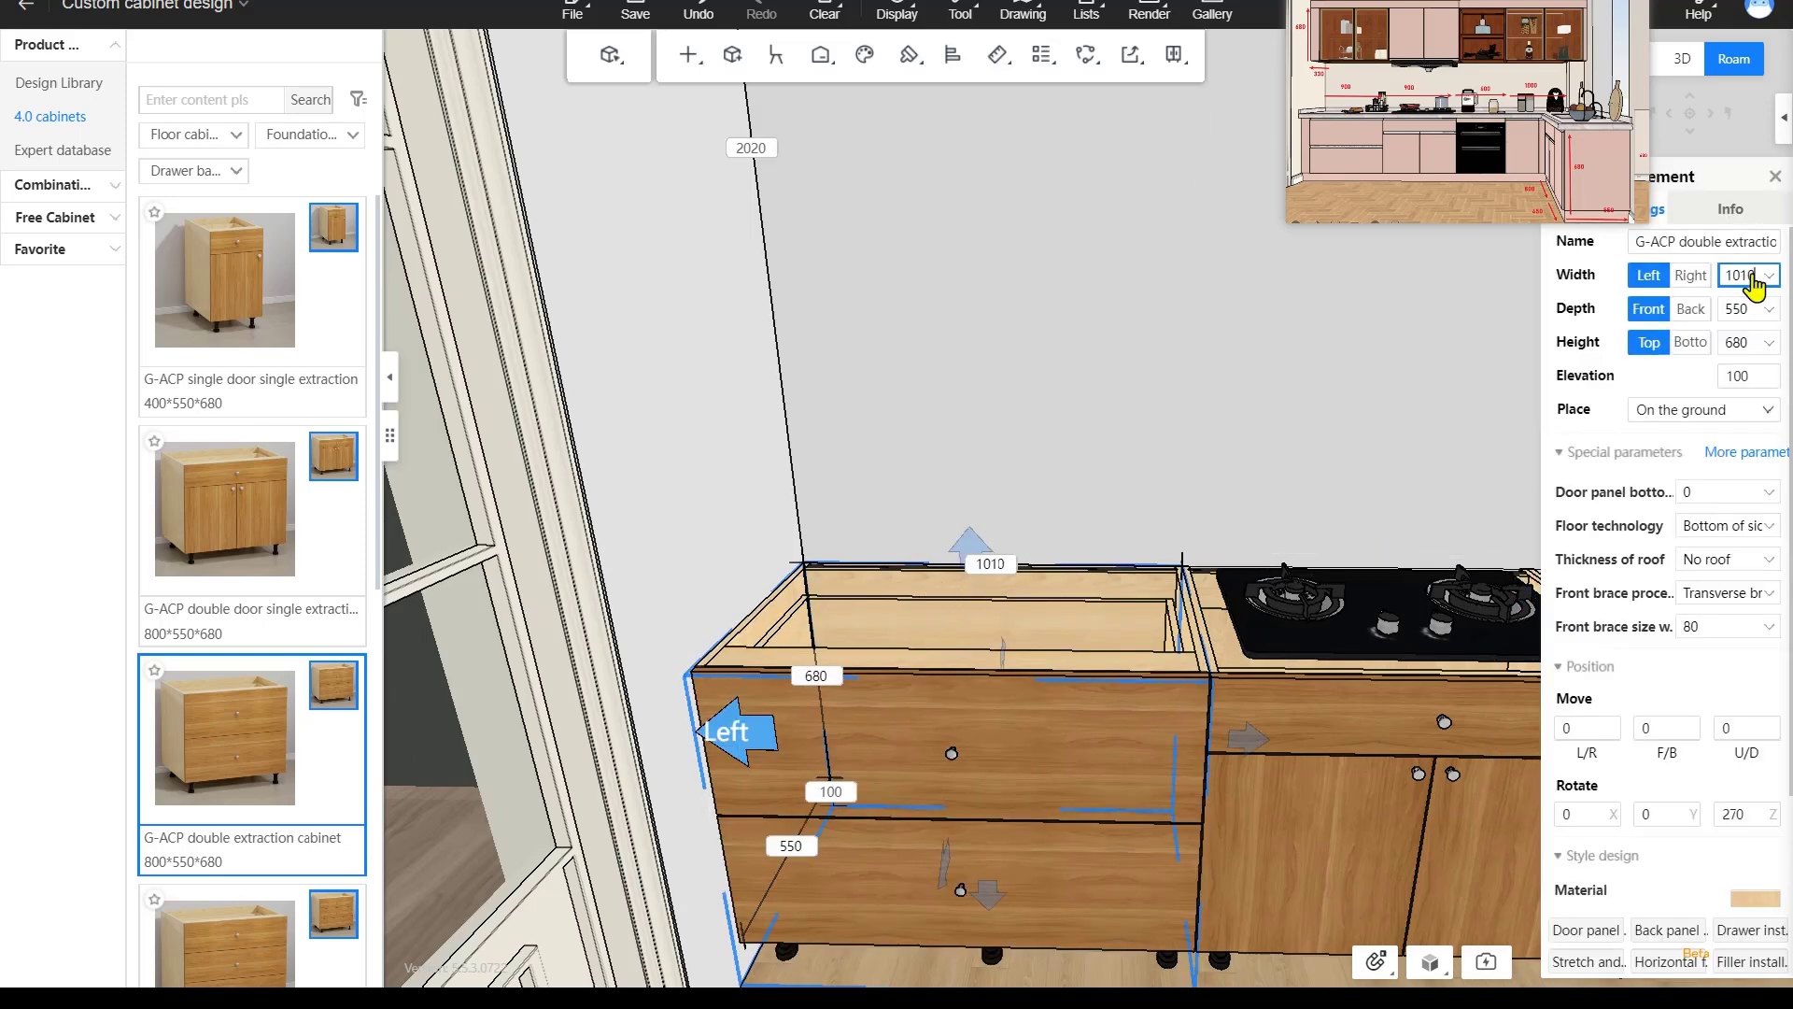
text(9)
key(Return)
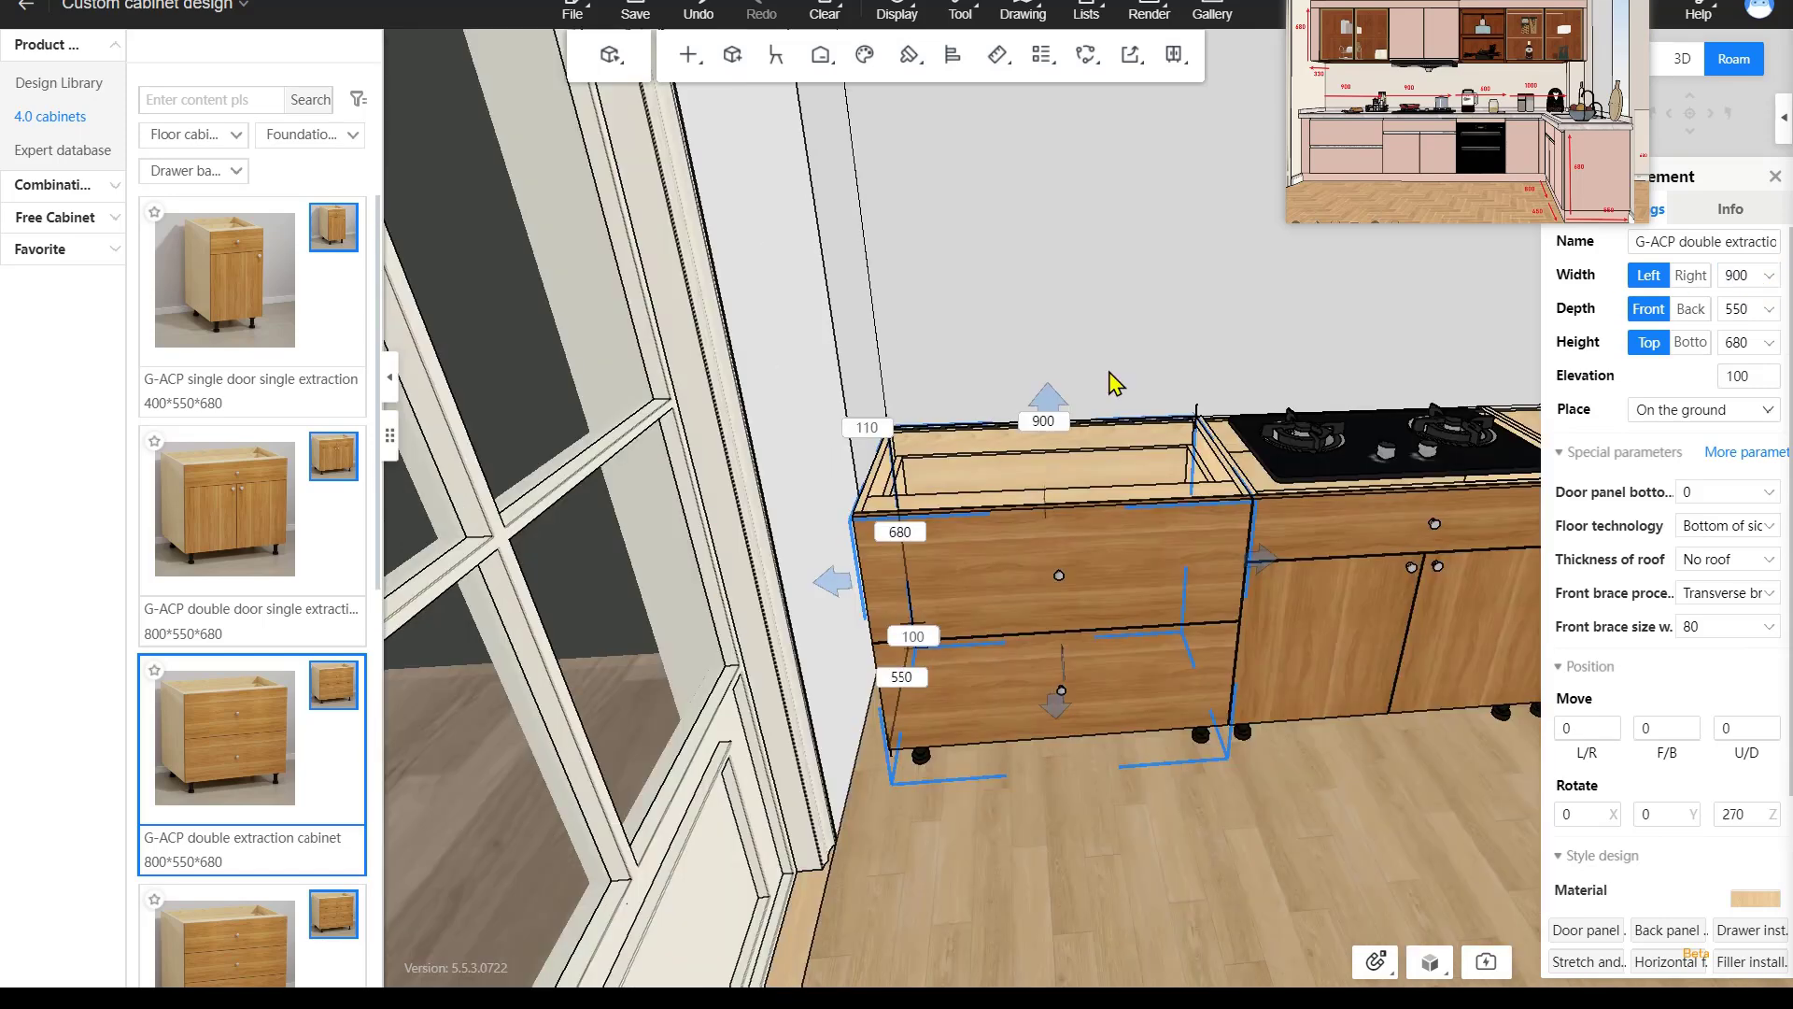
Place the wall cabinet G-DMP double door cabinet at elevation 1500 on the stove wall, close to the column in the corner.
drag(1114, 383, 1404, 441)
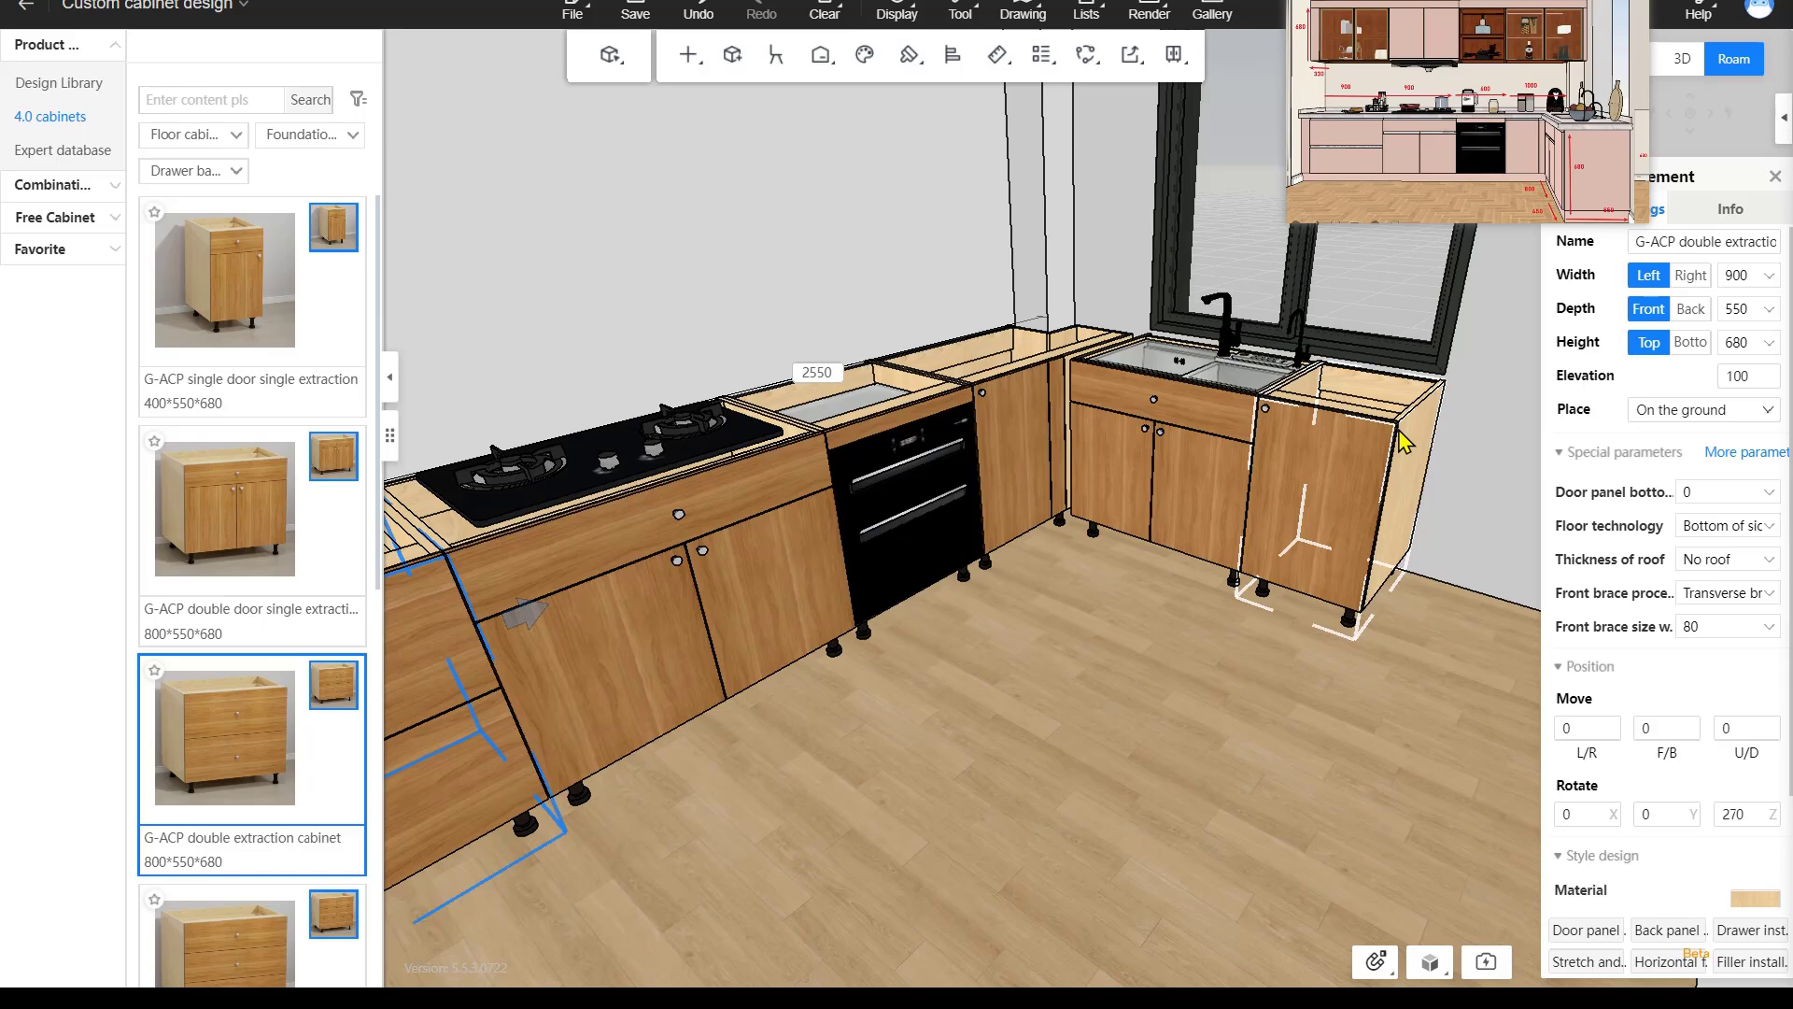
right_drag(1399, 431, 1064, 508)
scroll(1064, 508, up, 4)
scroll(1046, 507, down, 2)
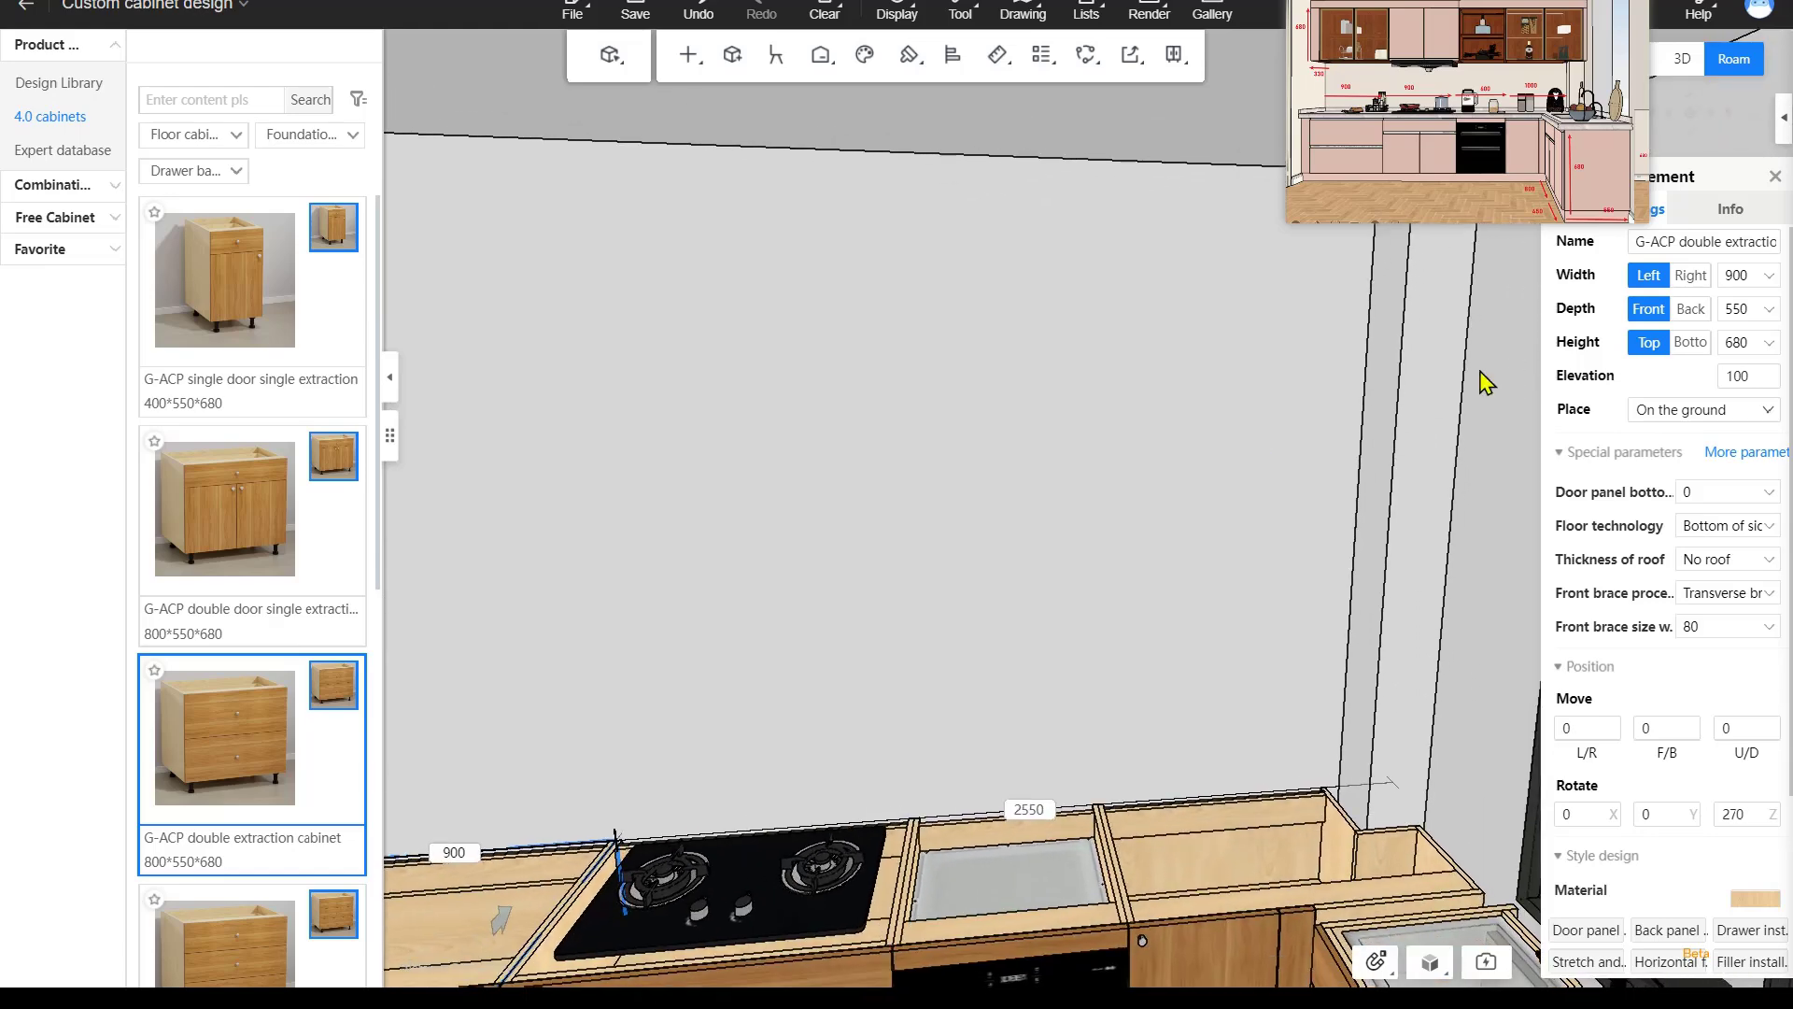
click(209, 136)
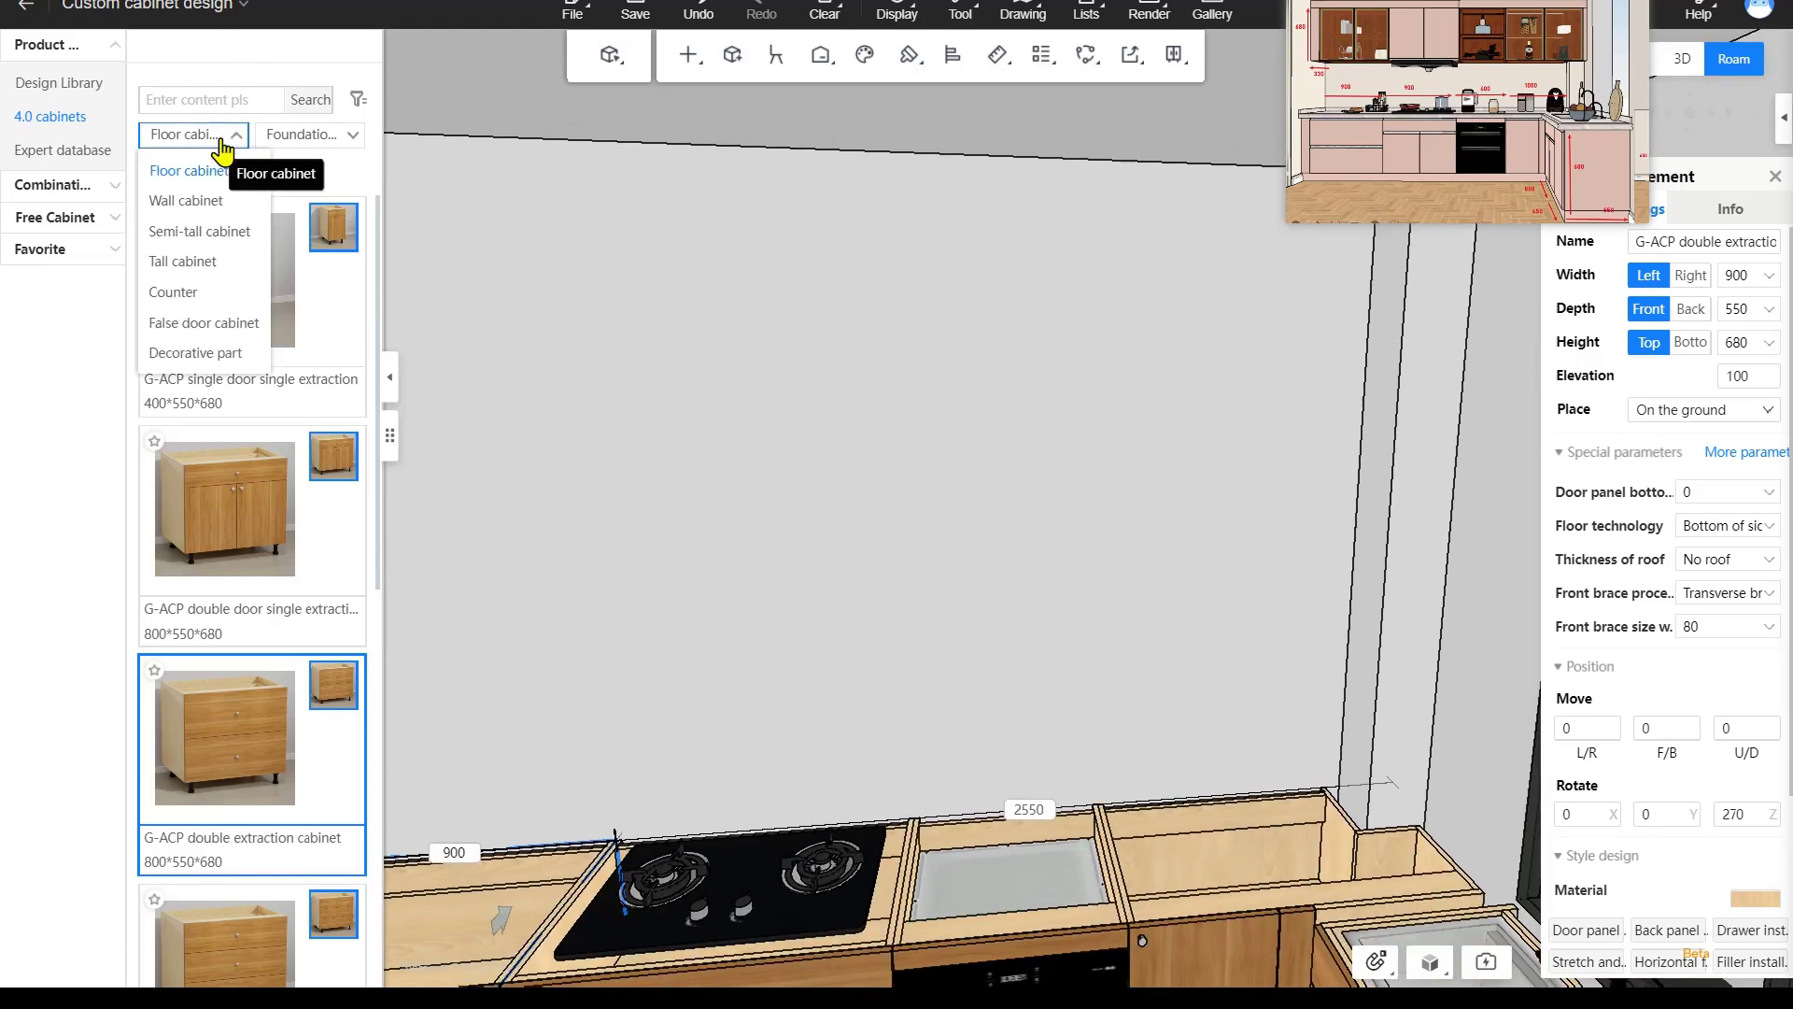
click(201, 201)
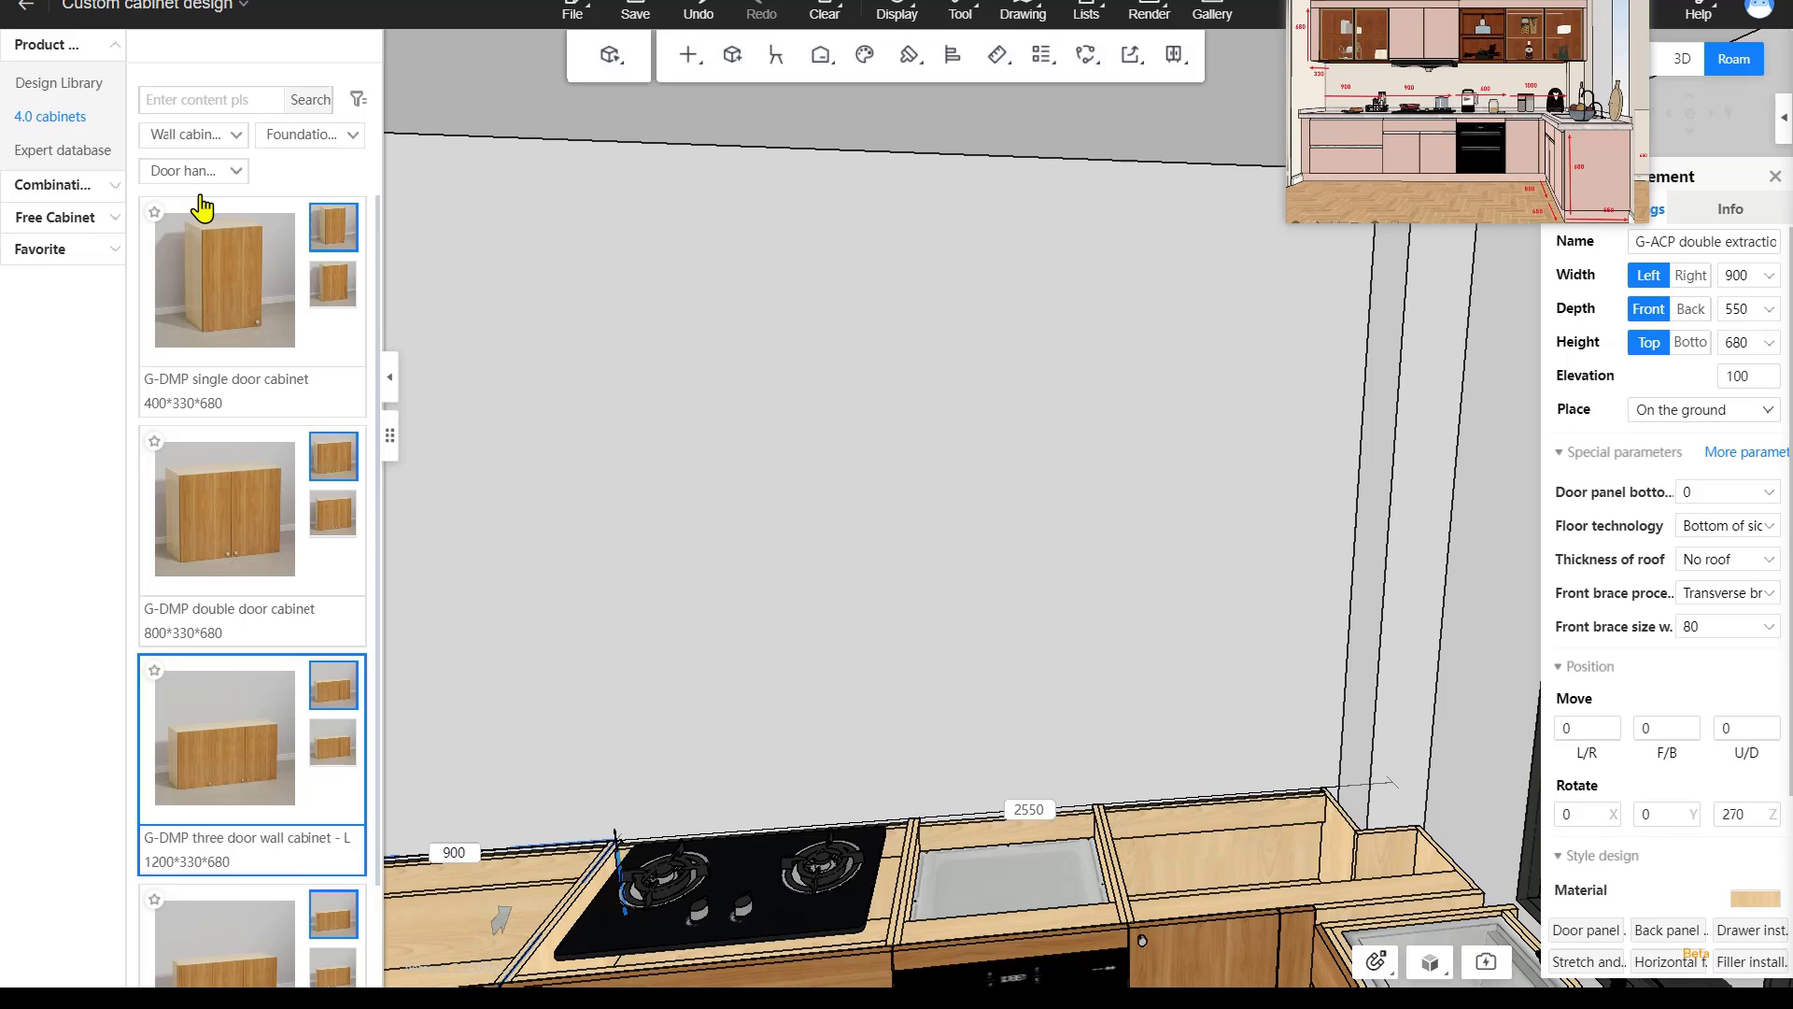
click(275, 520)
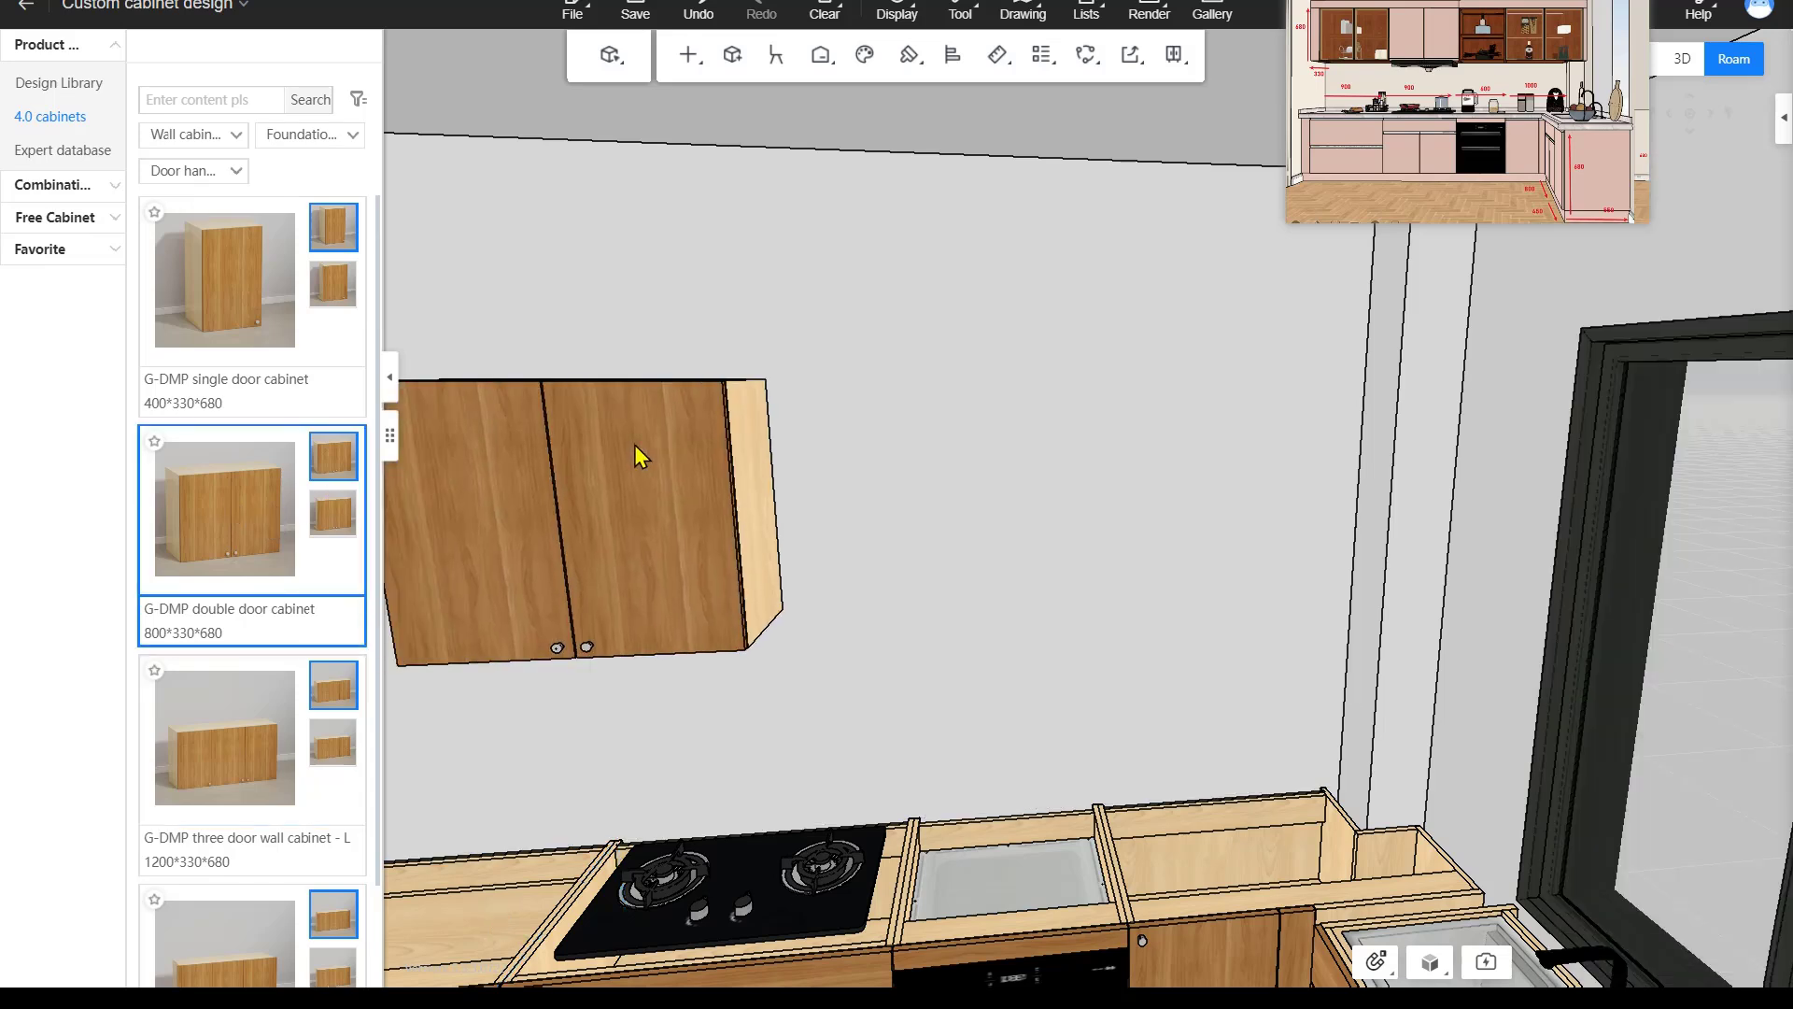
click(1179, 465)
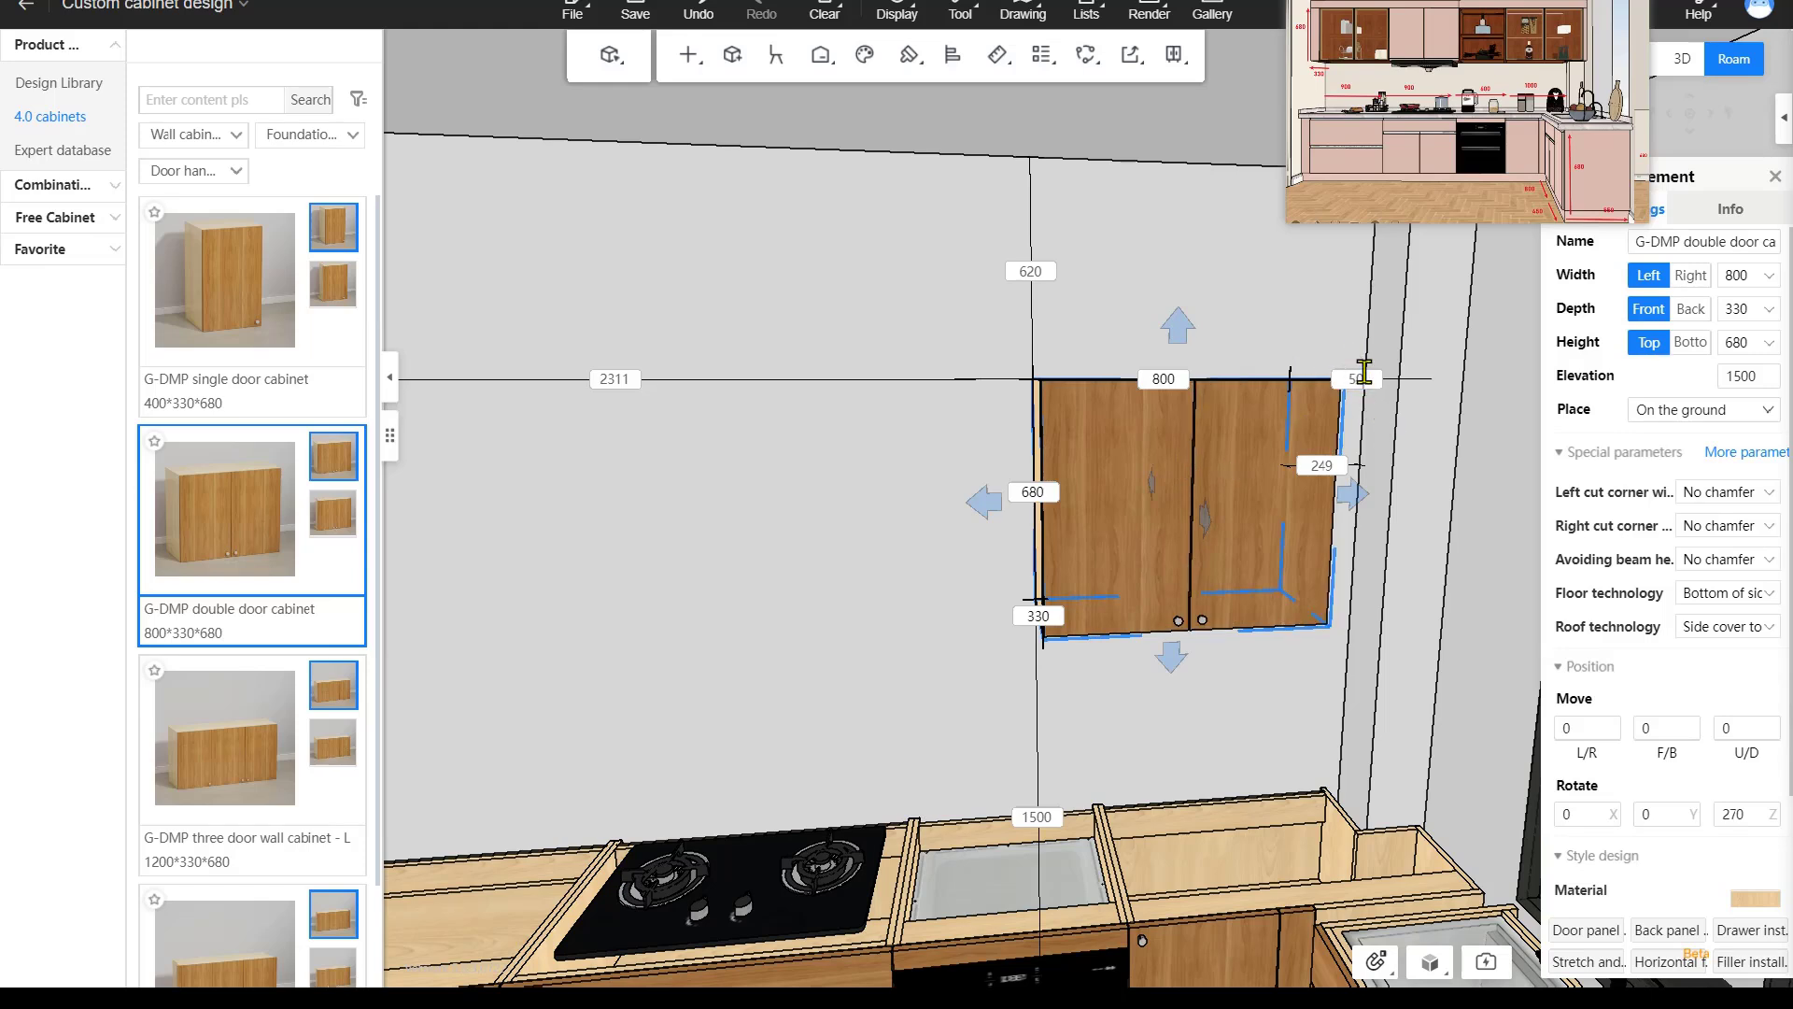
Set the wall cabinet's distance from the window-side wall to 50 and its width to 1000, adjusting it on the Left side.
click(1361, 378)
text(50)
key(Return)
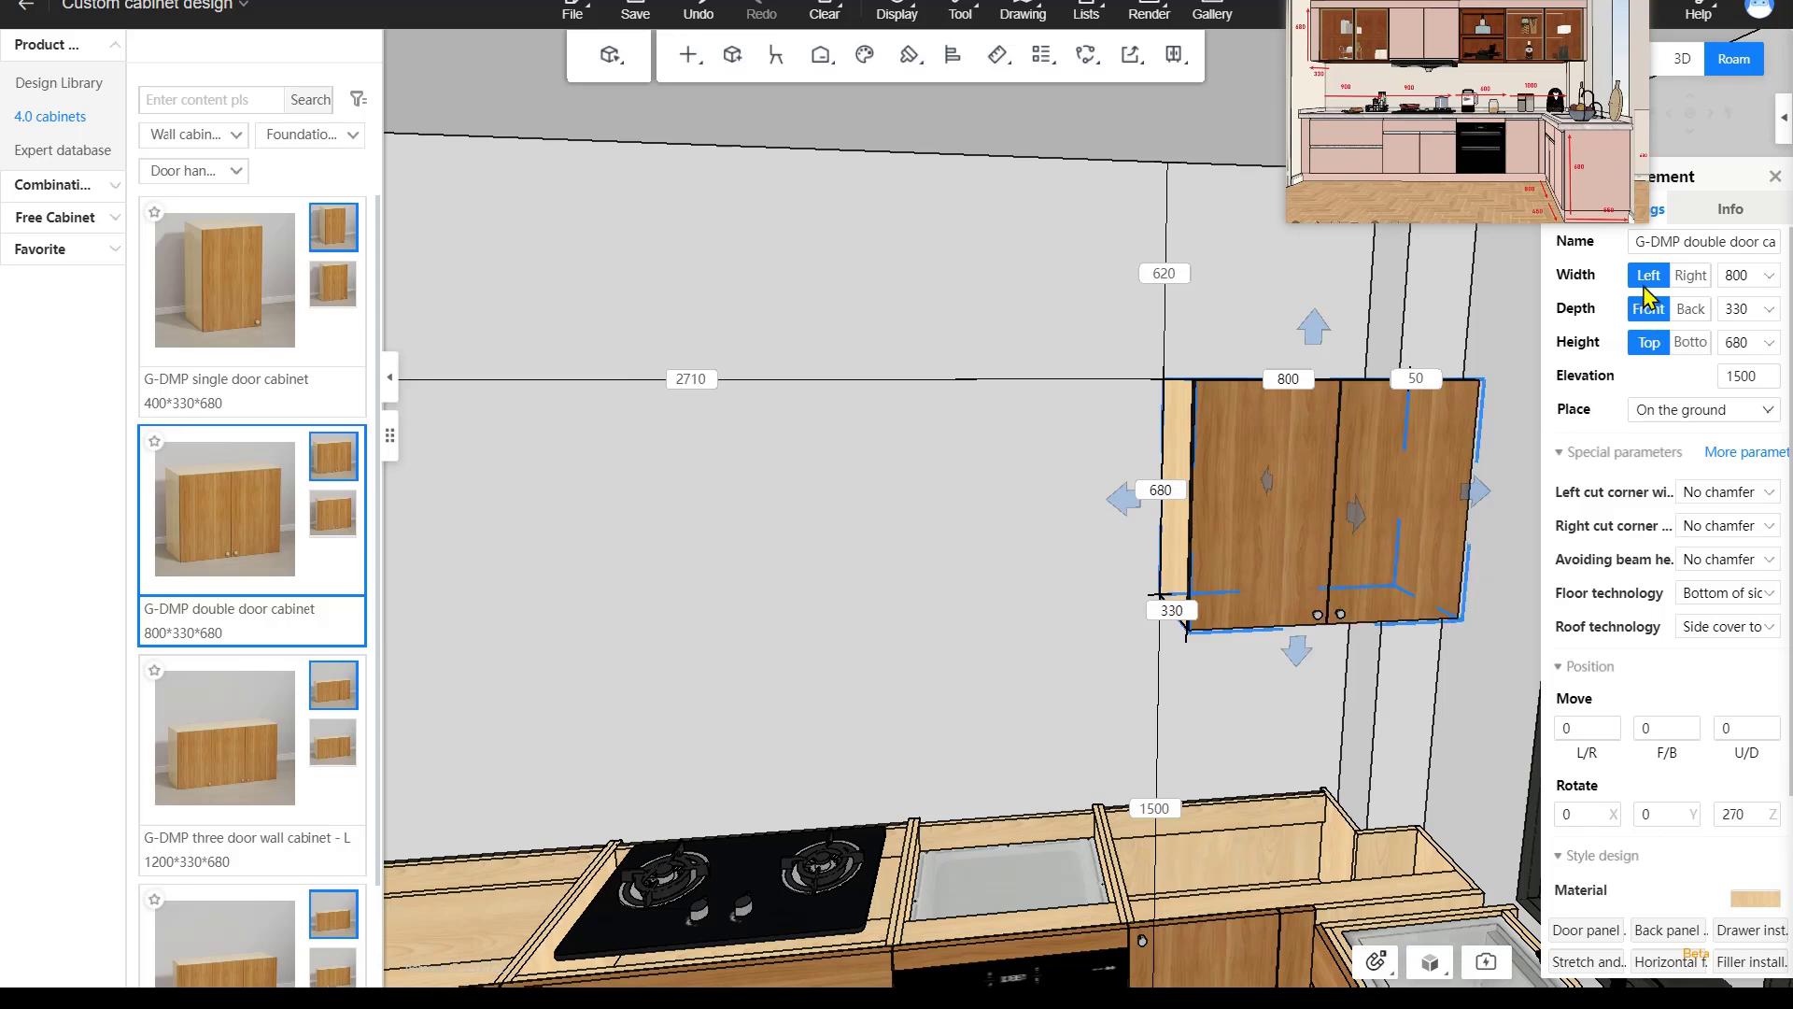
click(1746, 278)
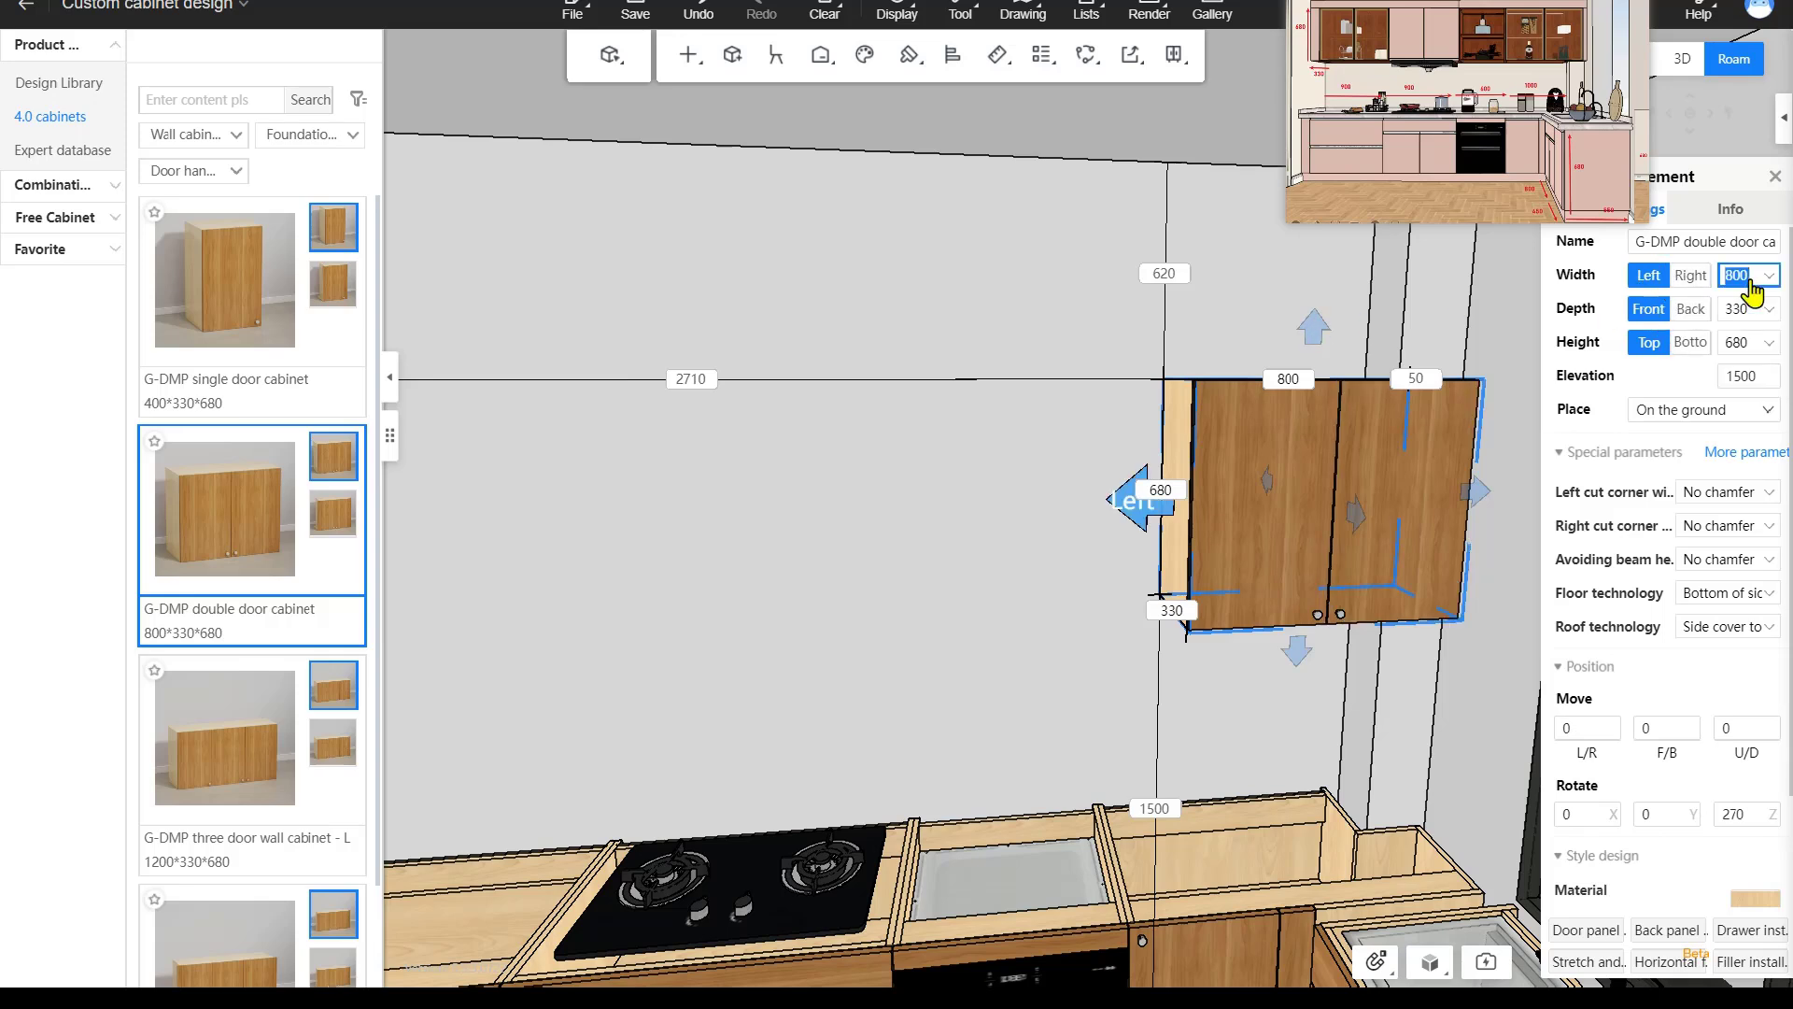
text(1000)
key(Return)
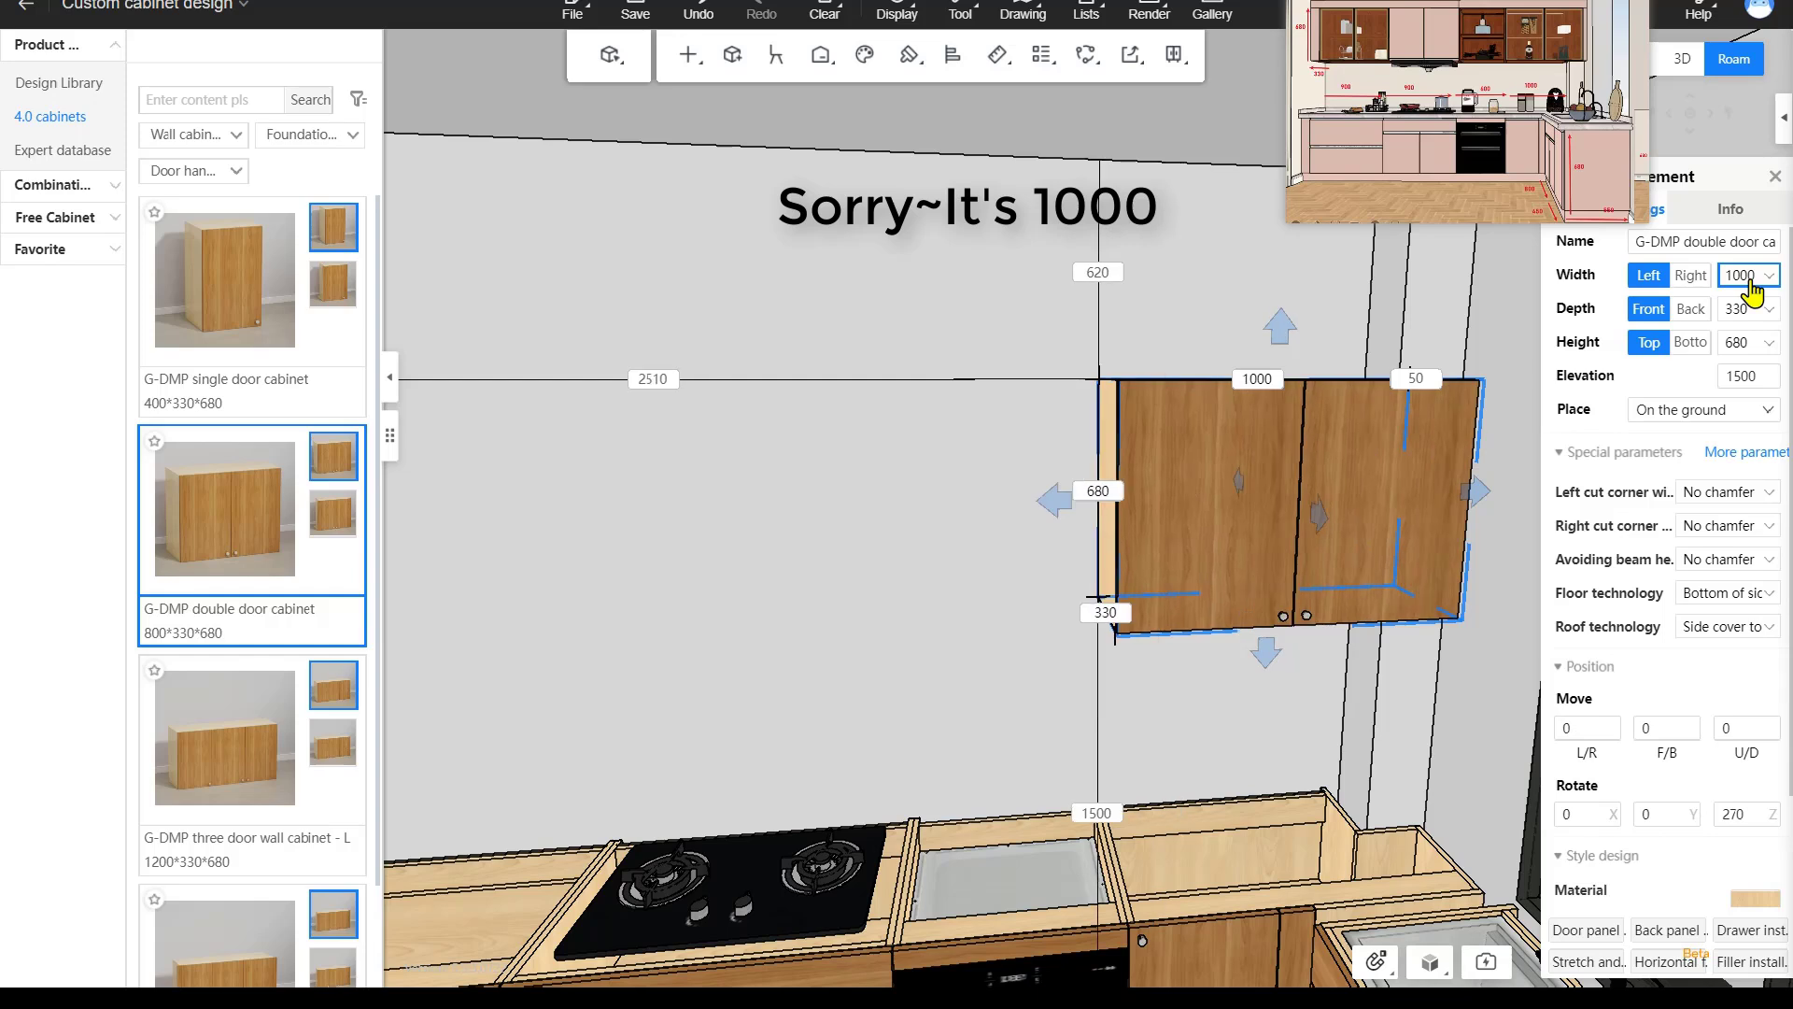
click(1762, 314)
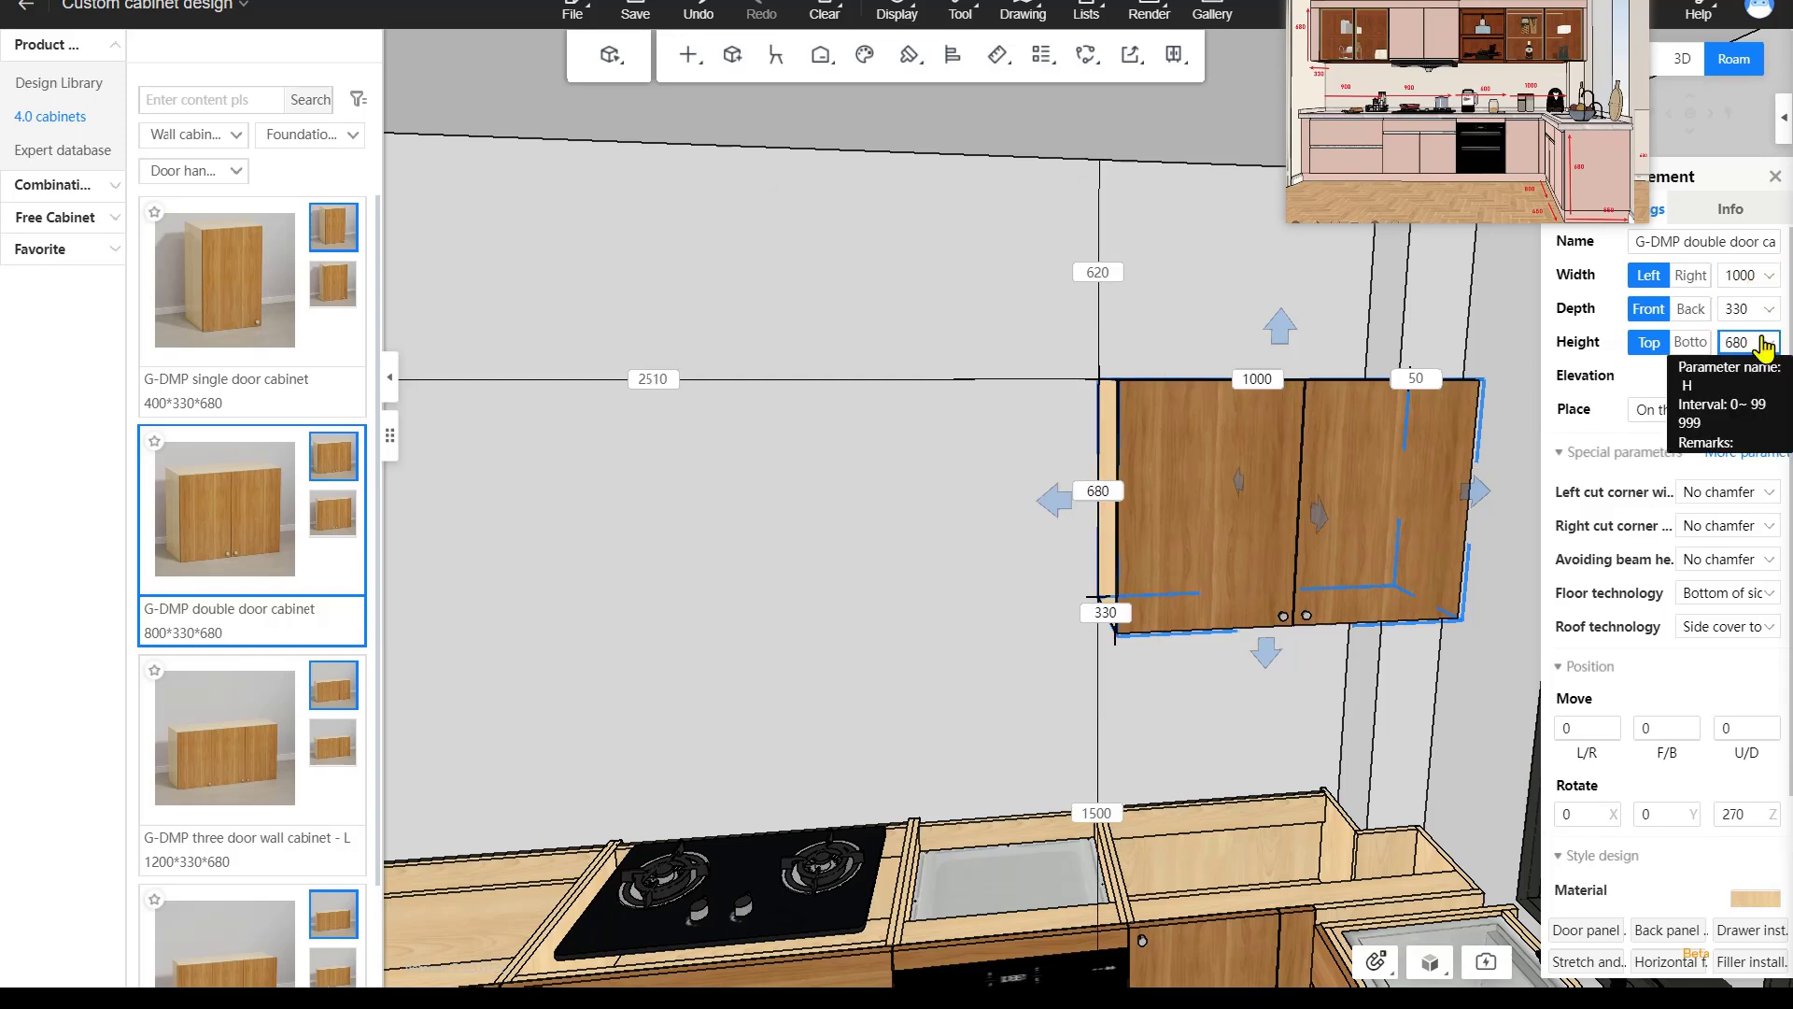
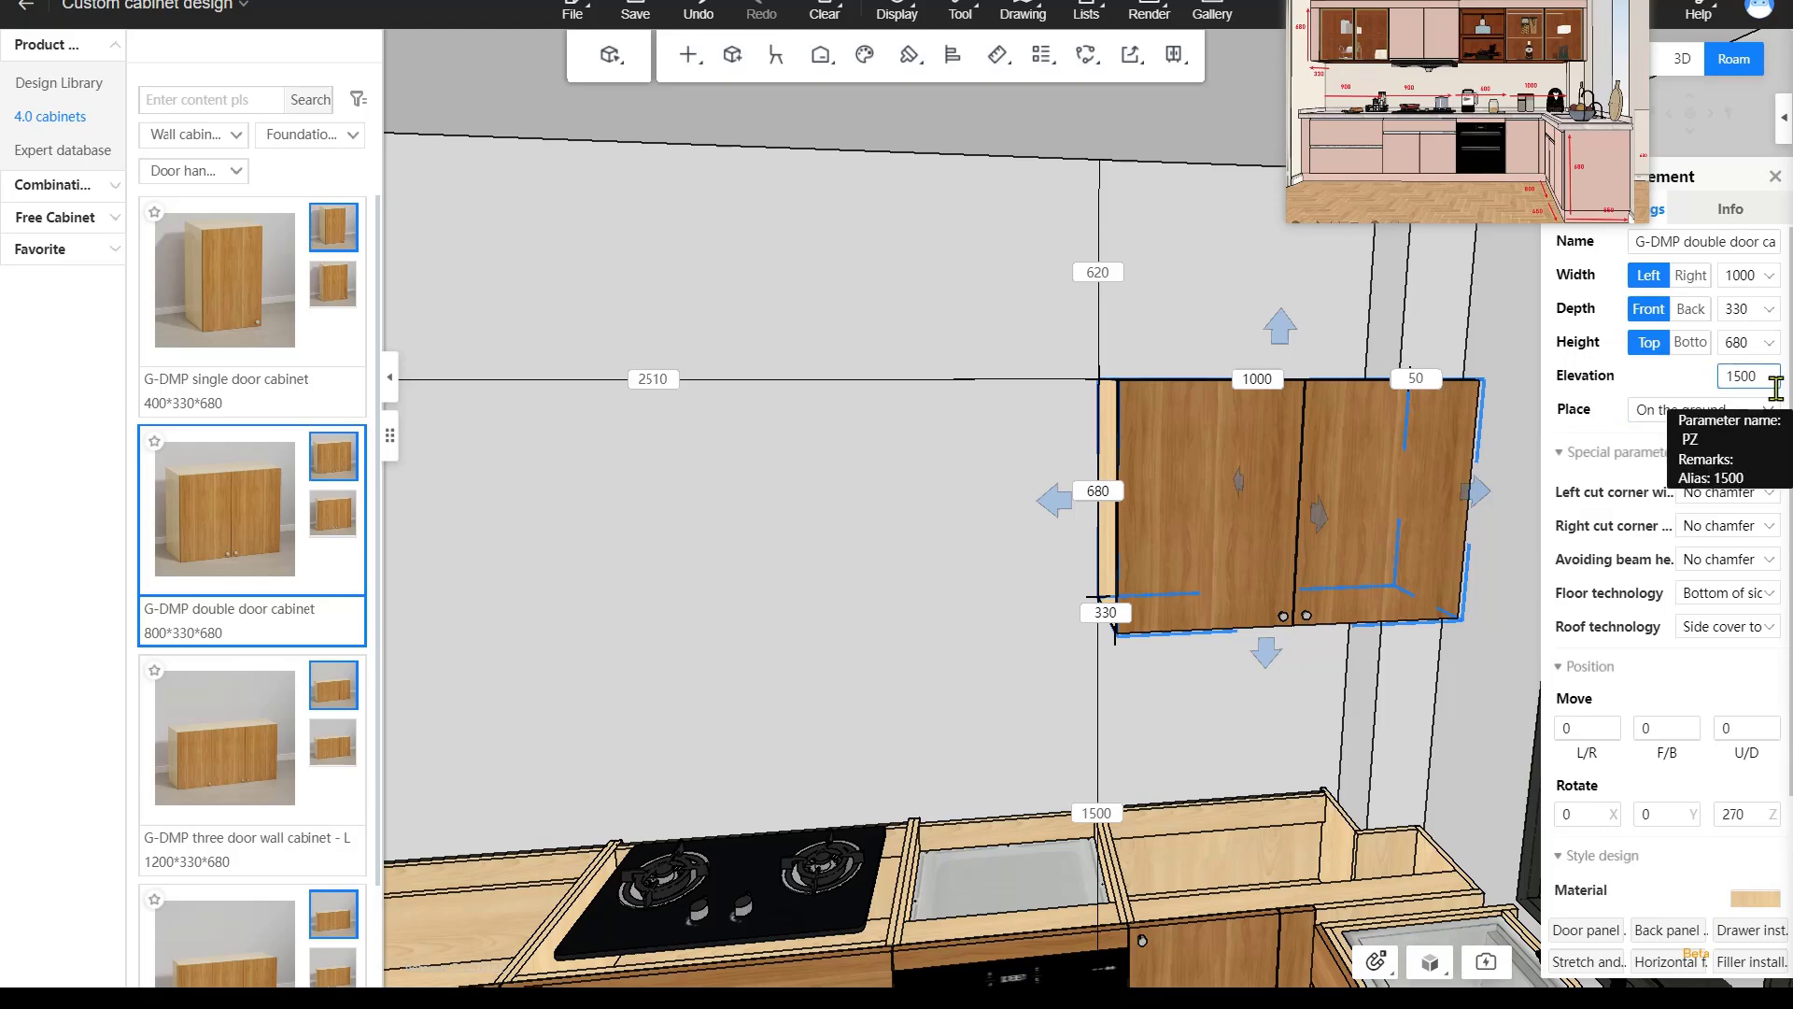
Cut the right rear corner of the 1000 wide double door wall cabinet around the column, 200 wide and 250 deep.
right_drag(1153, 373, 1205, 301)
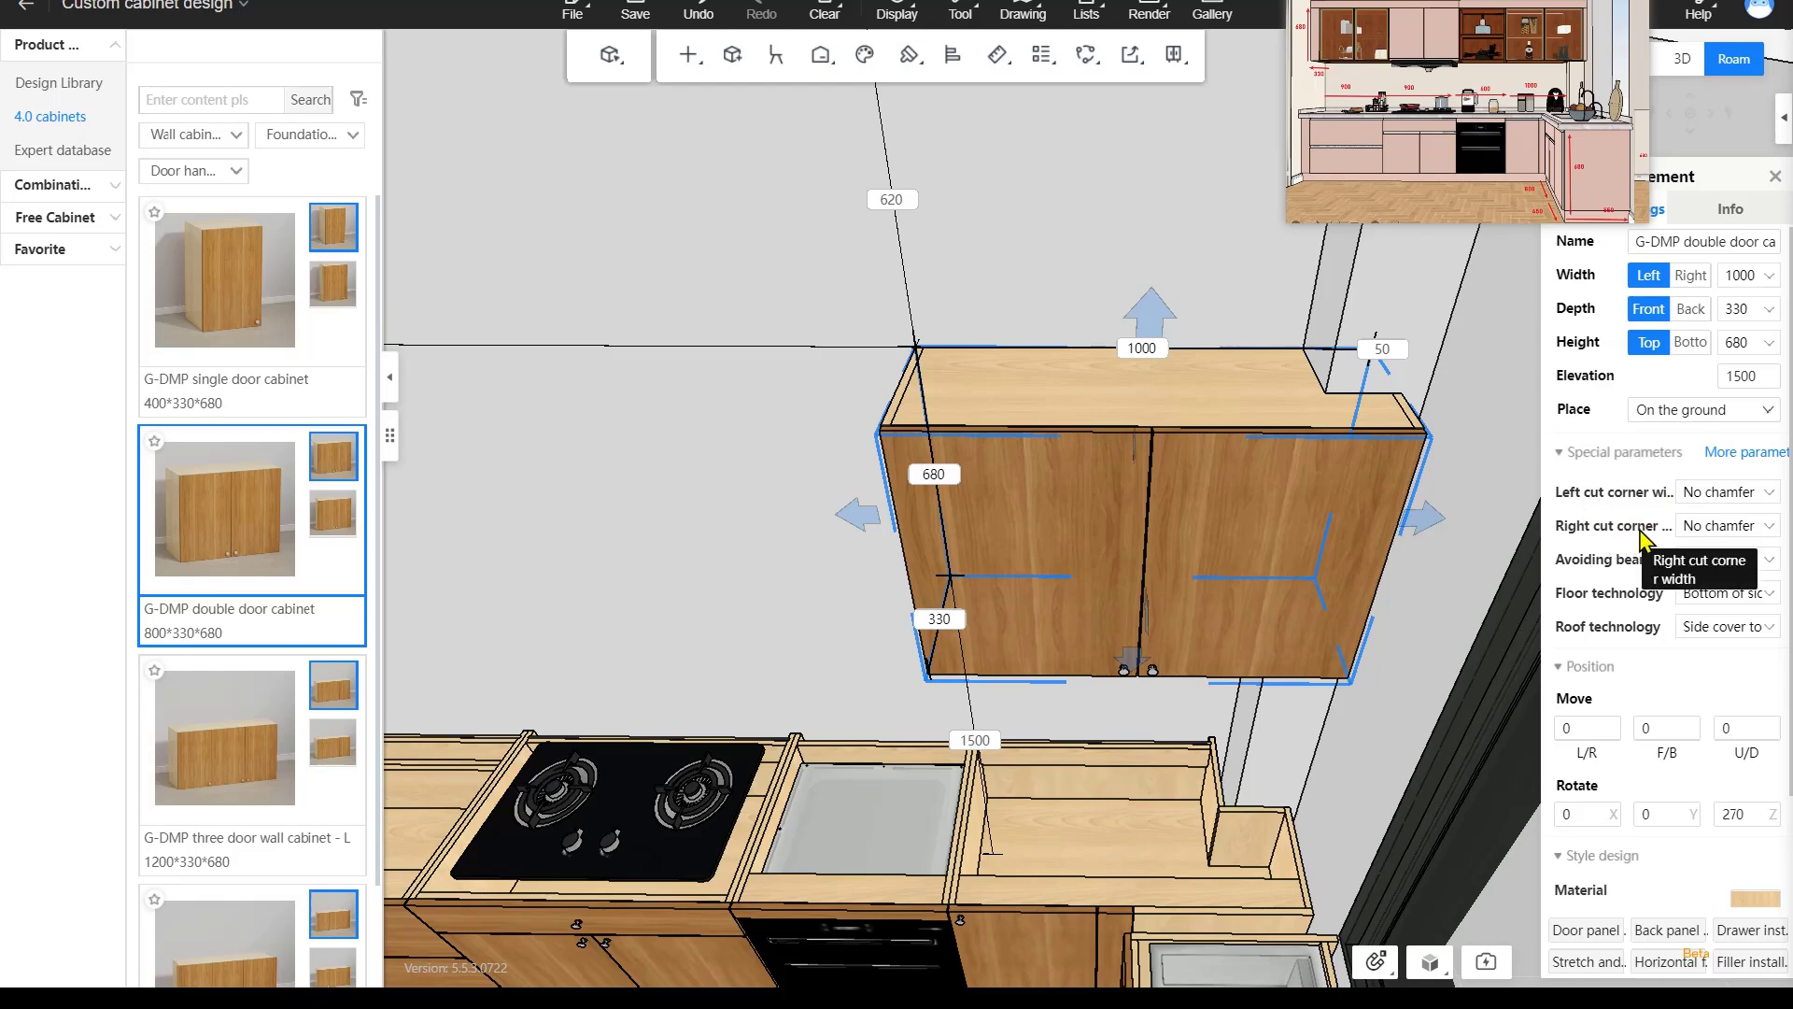
click(1765, 527)
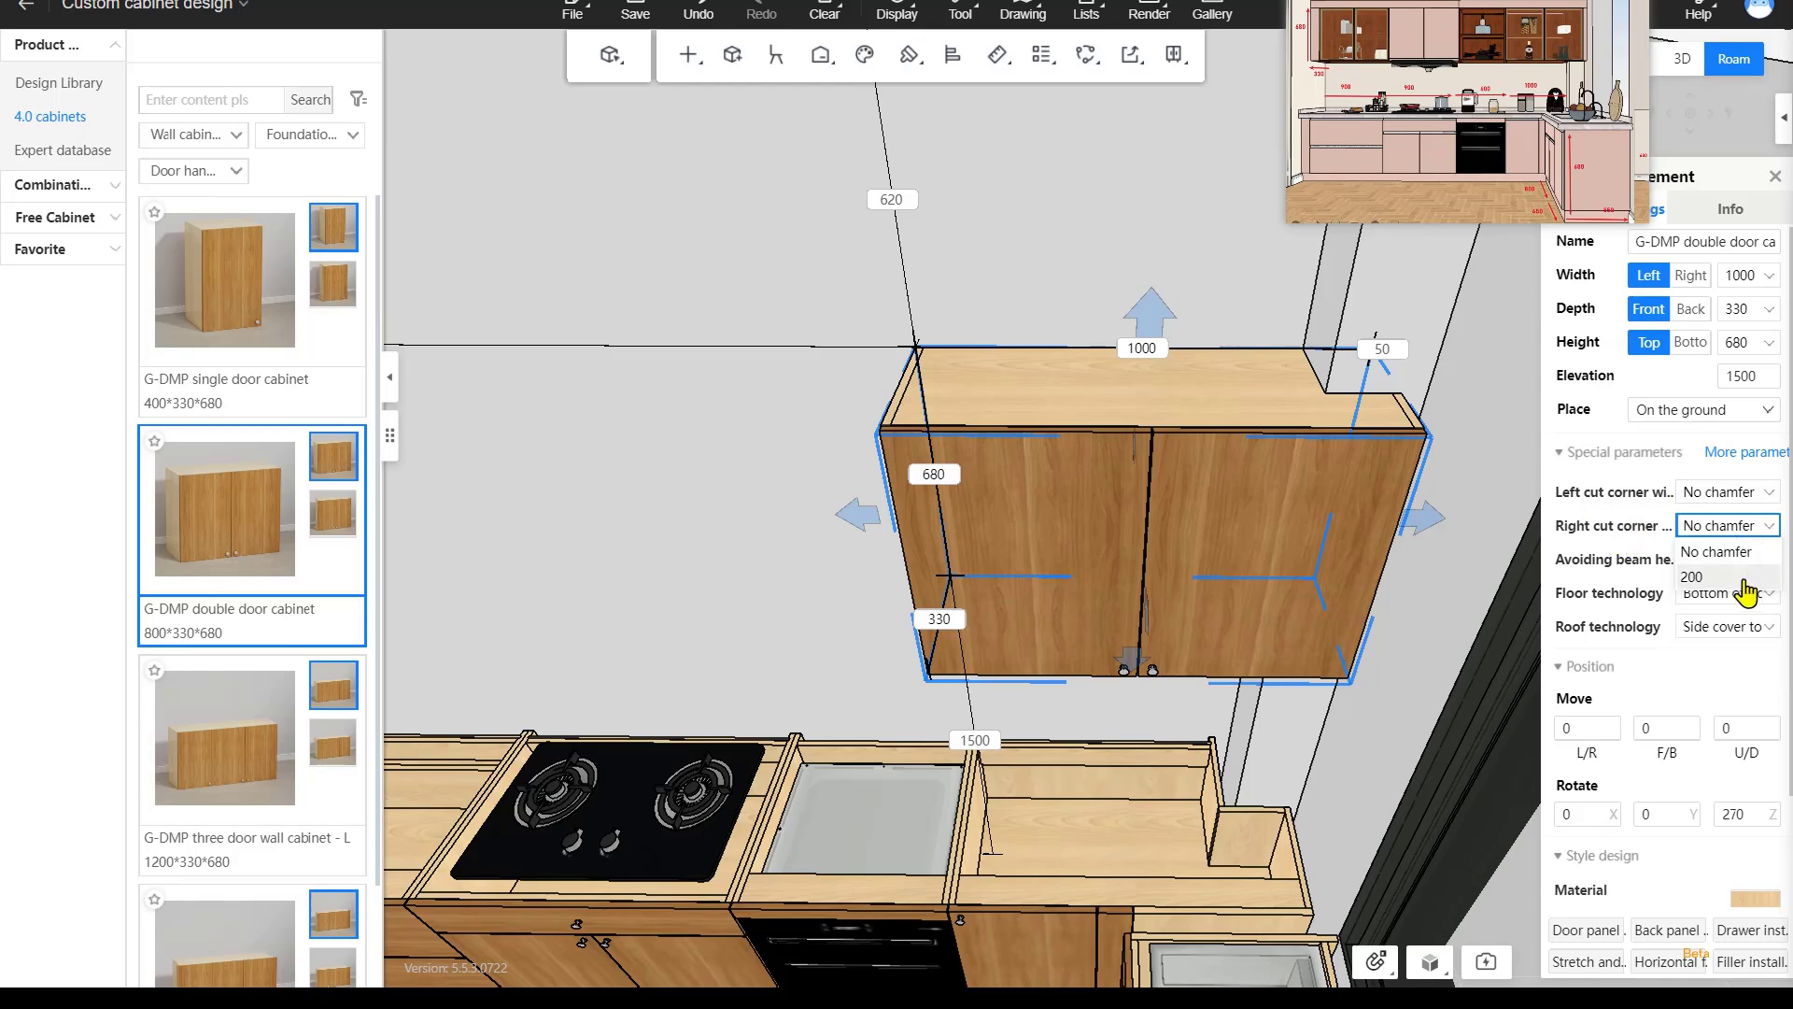
click(1760, 576)
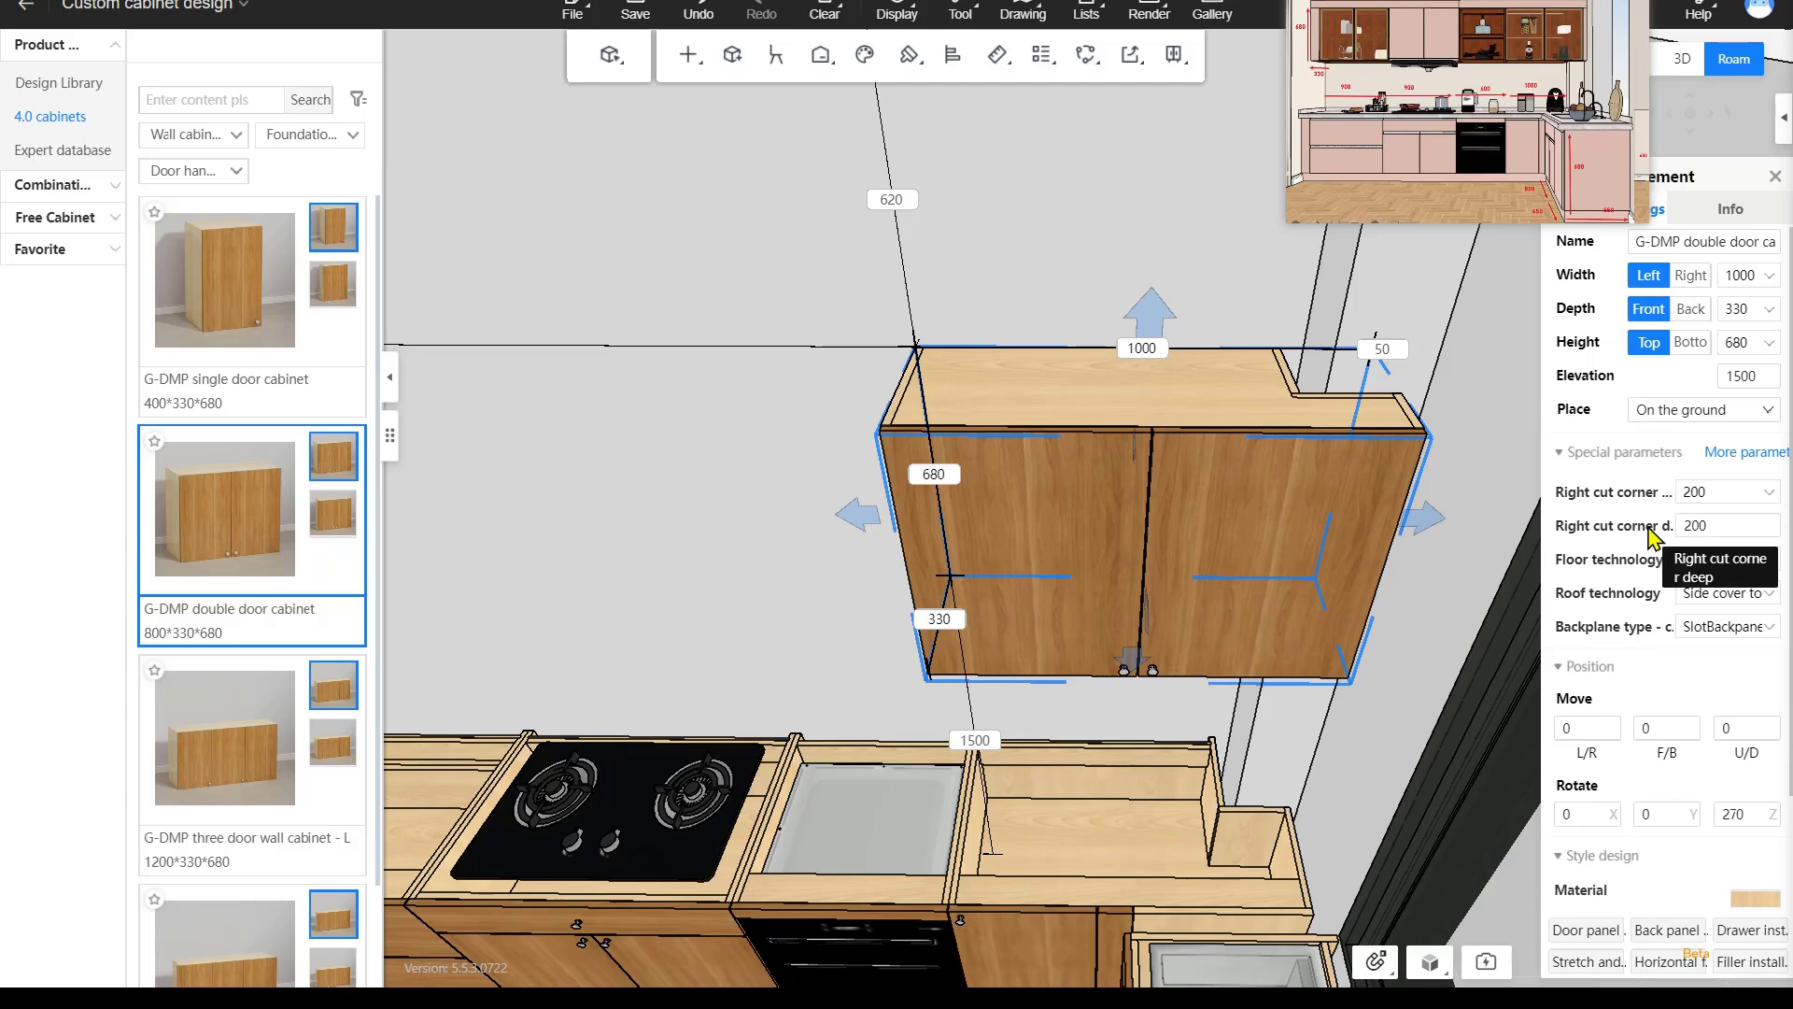
double_click(1723, 527)
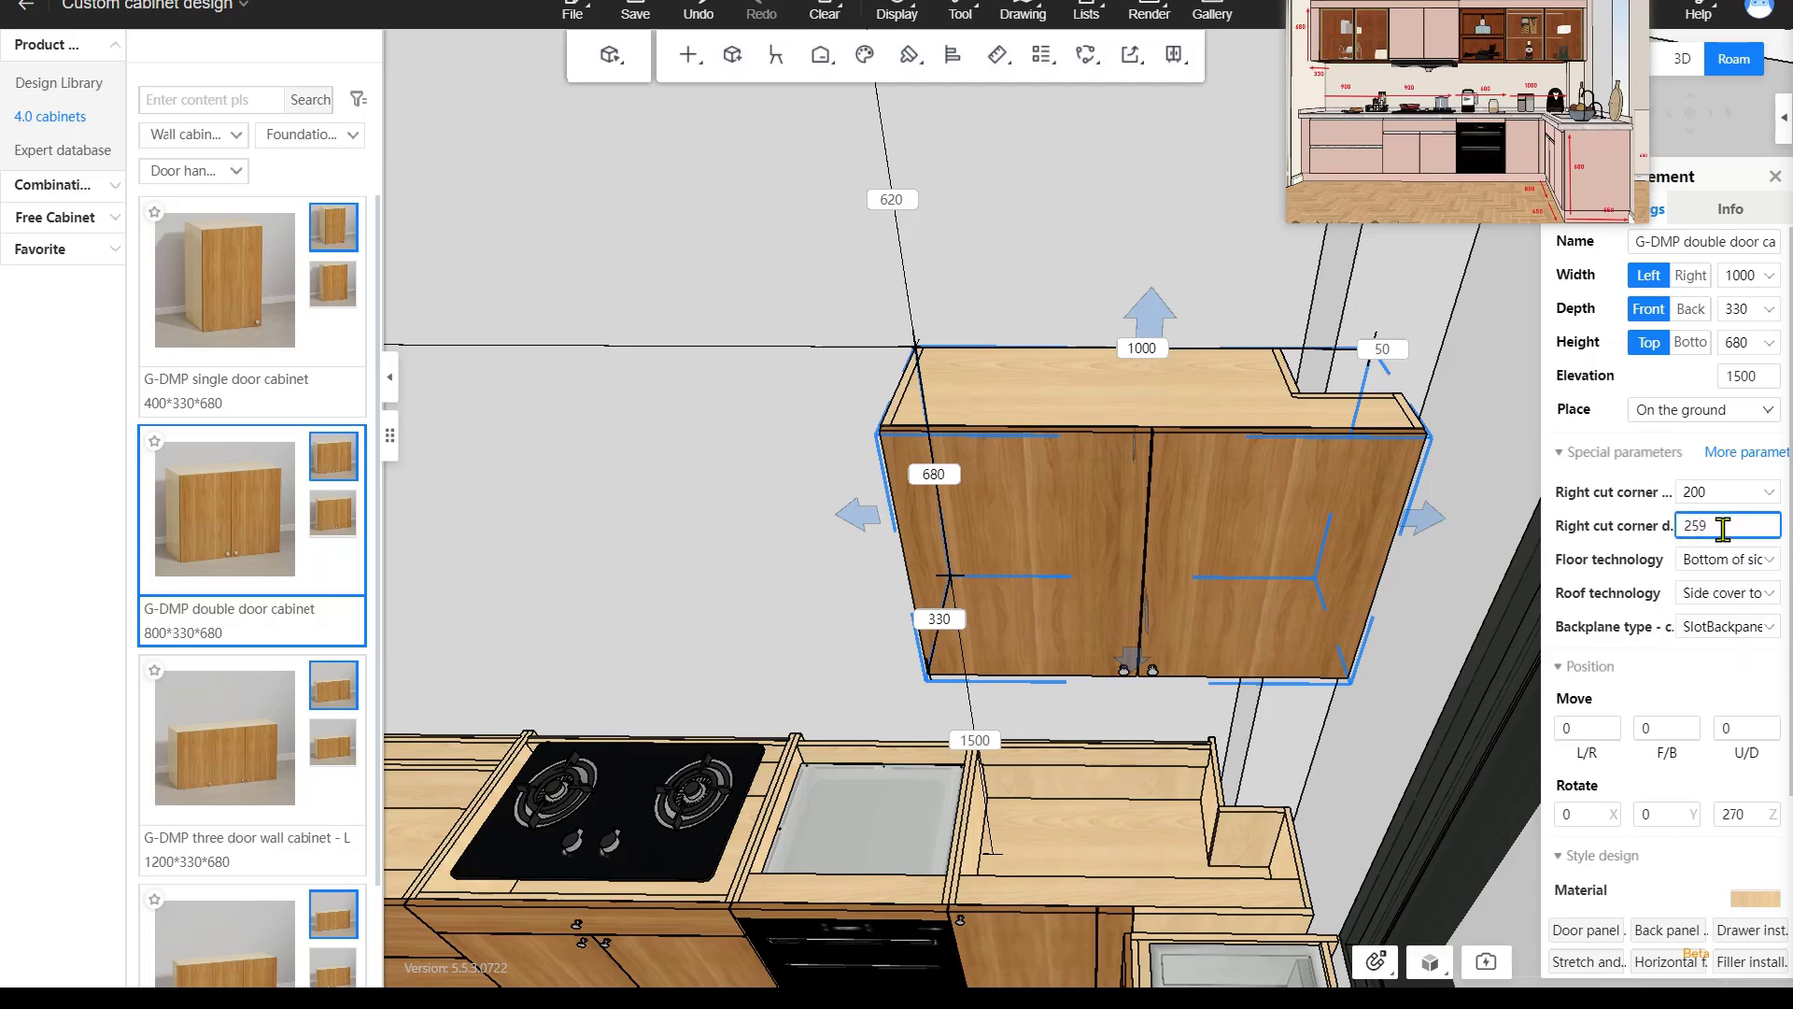
key(Return)
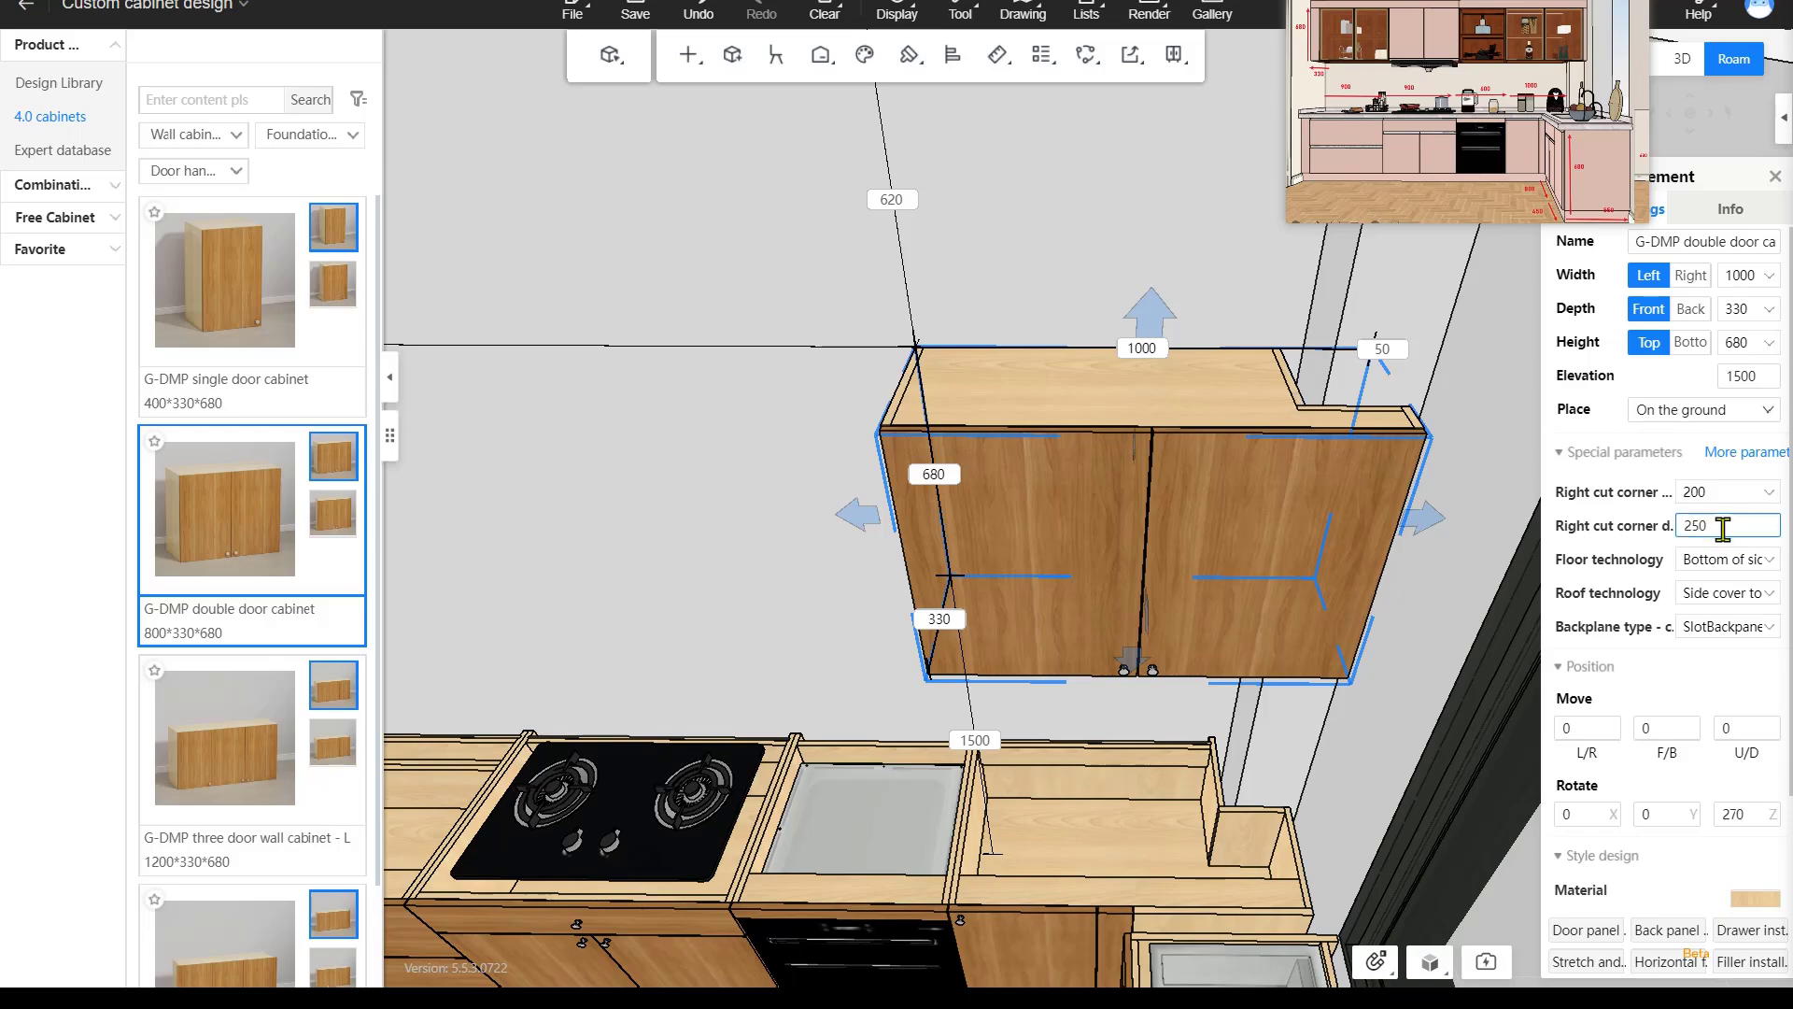
click(977, 317)
Place G-DWP open wall cabinet A beside the double door wall cabinet on the stove wall and set its width to 600.
scroll(949, 228, up, 5)
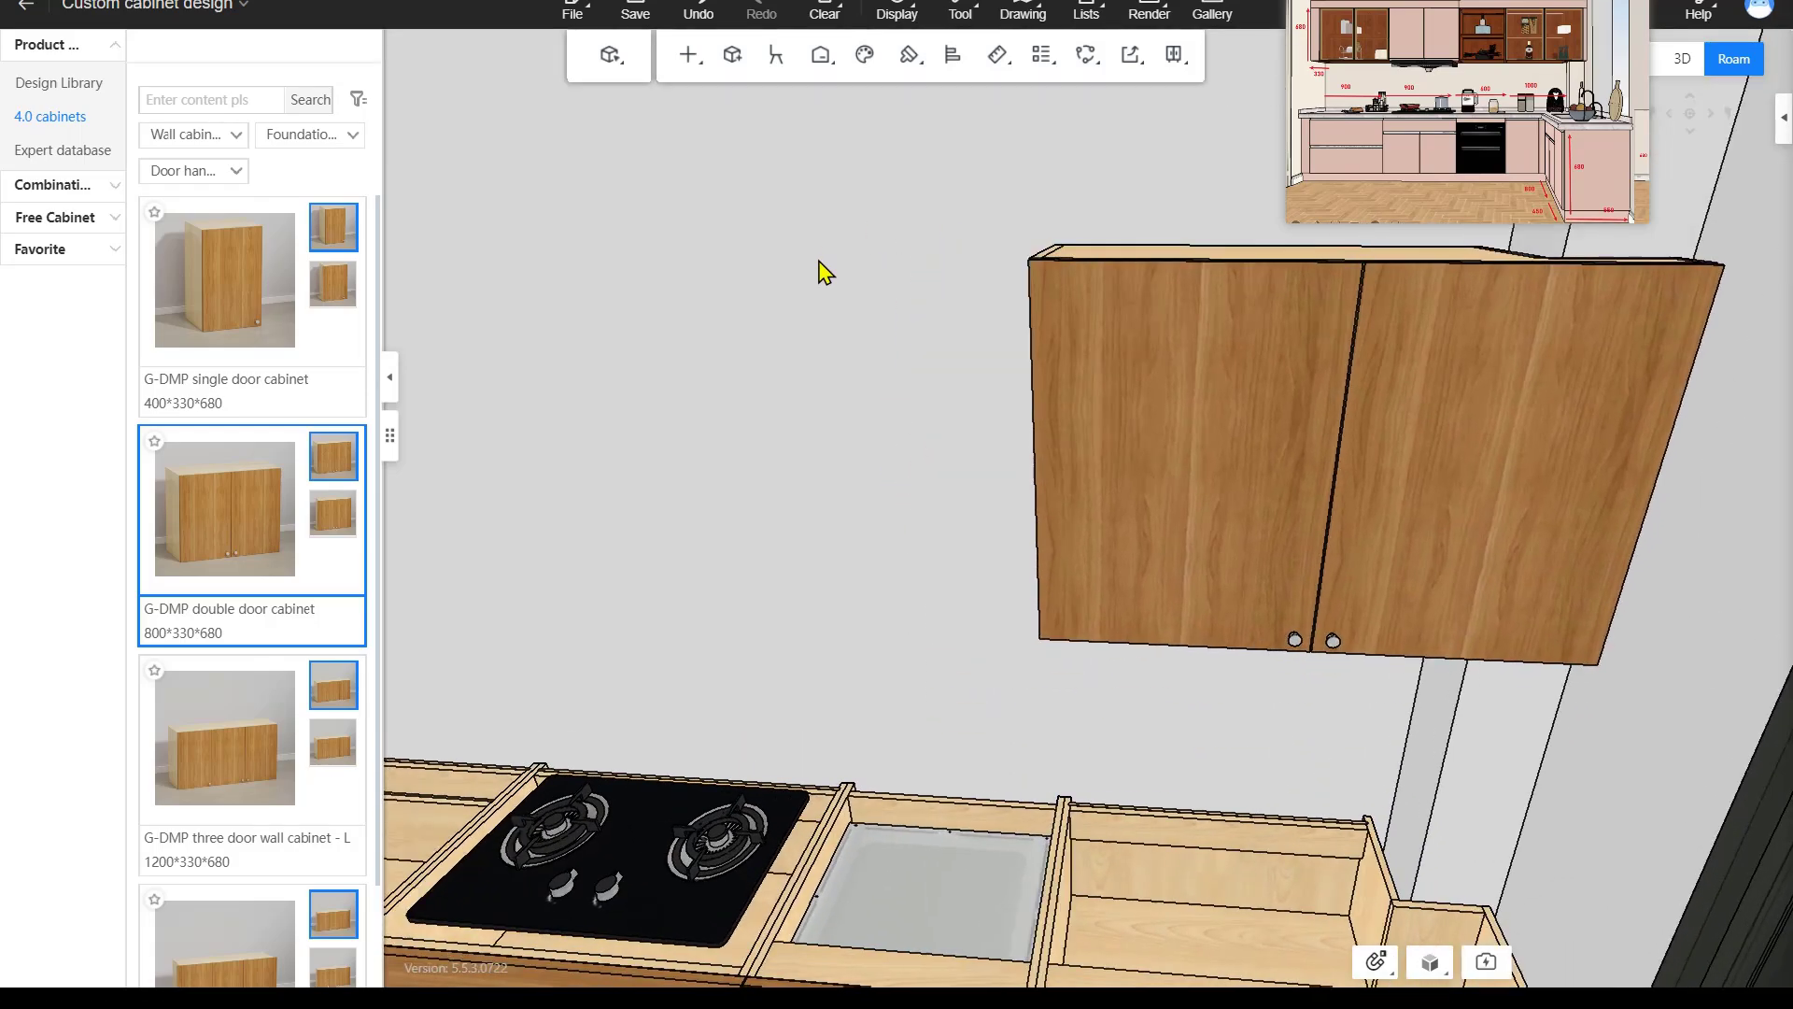
drag(820, 263, 1040, 358)
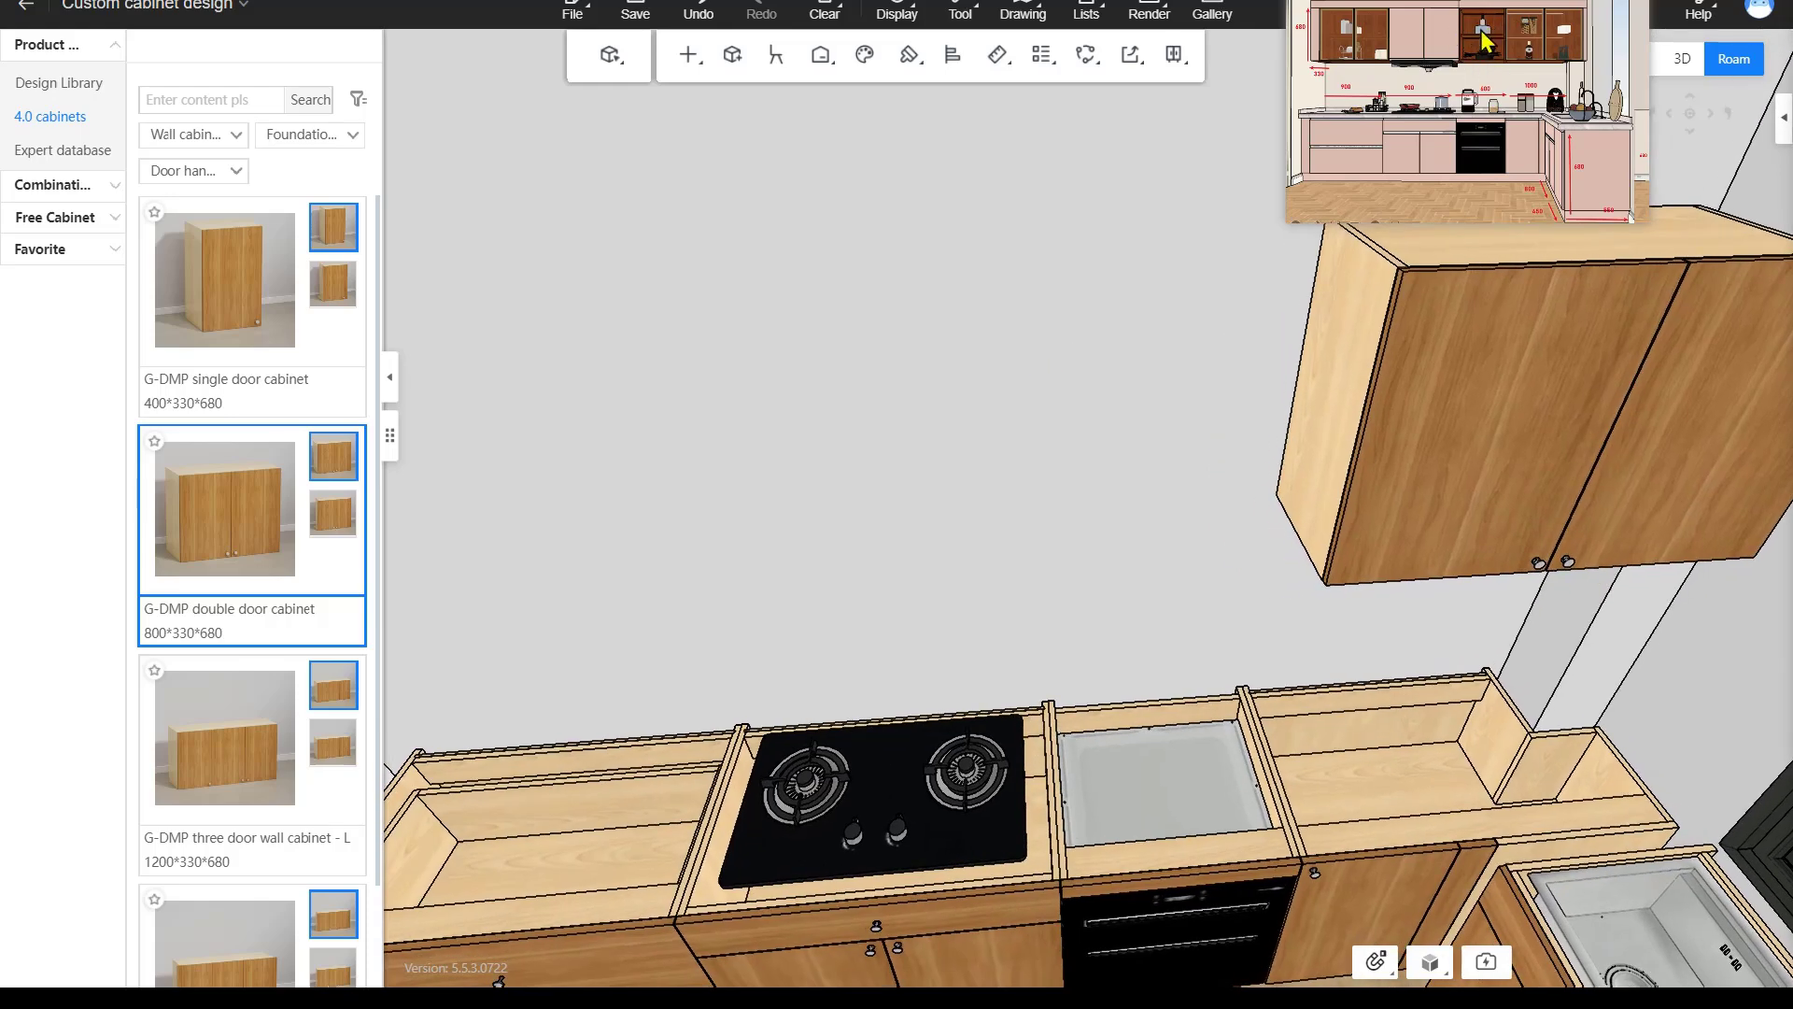
click(234, 172)
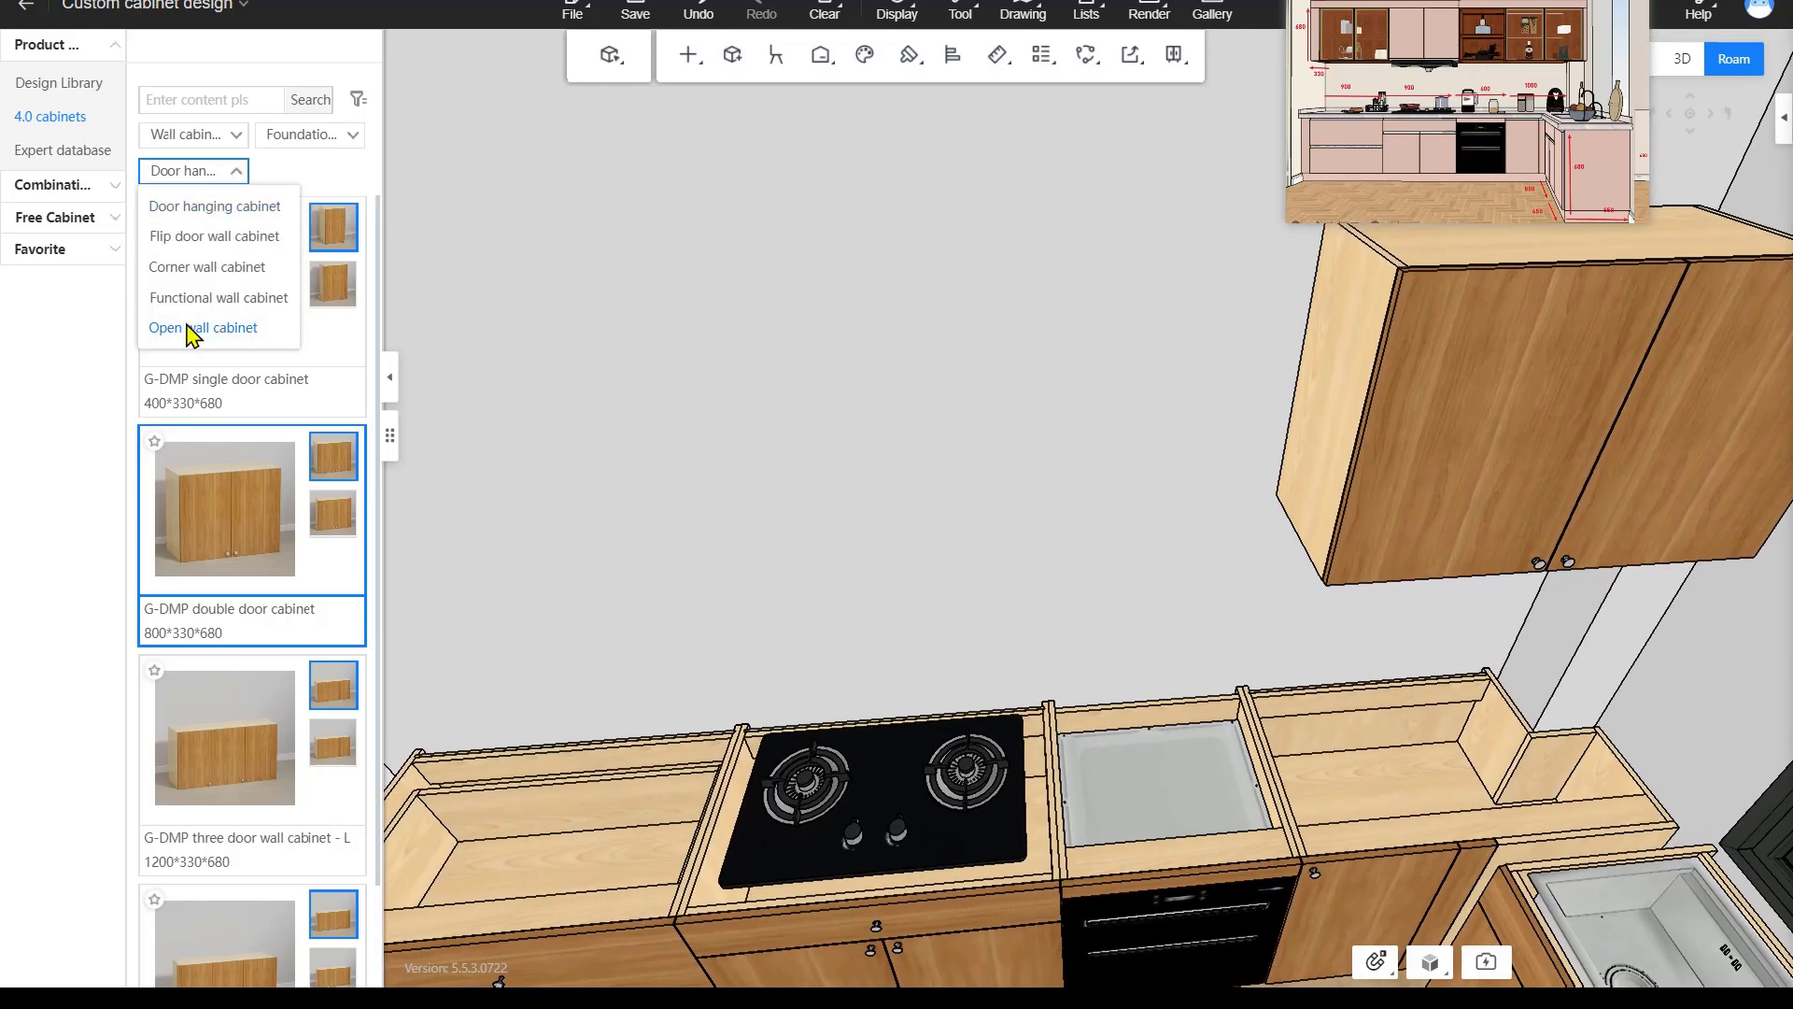
click(192, 329)
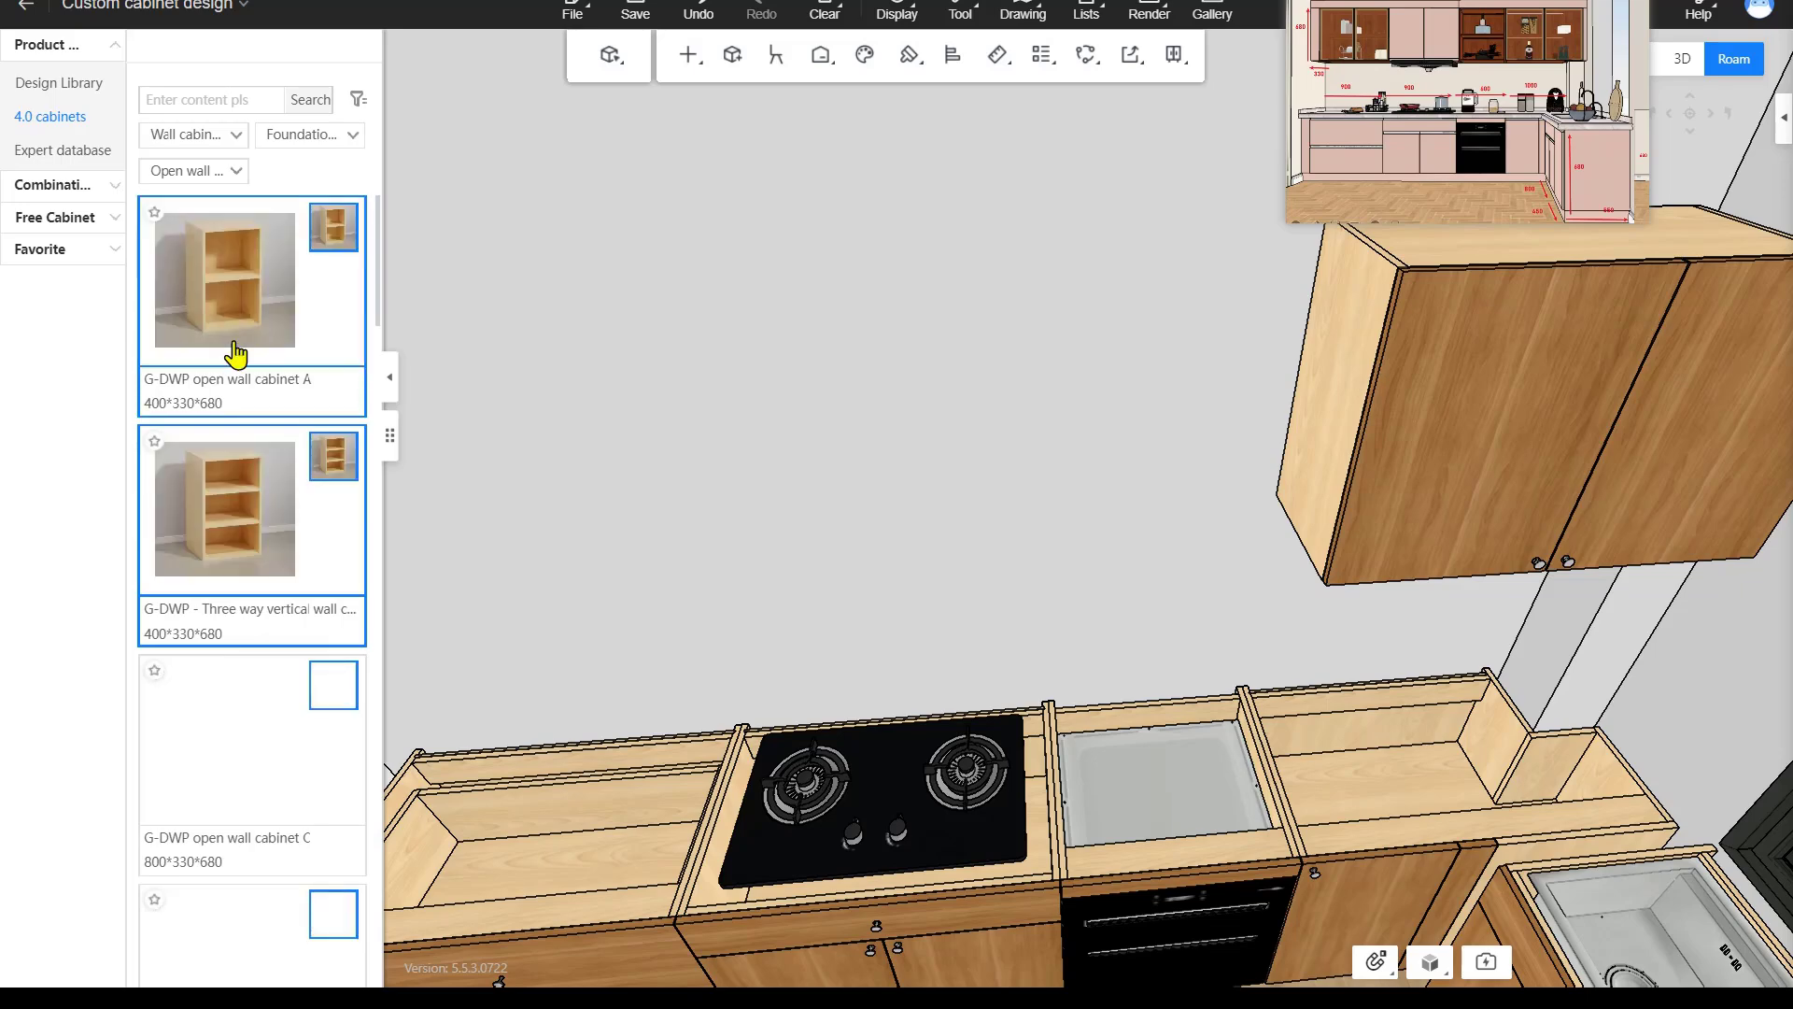
drag(235, 317, 1373, 408)
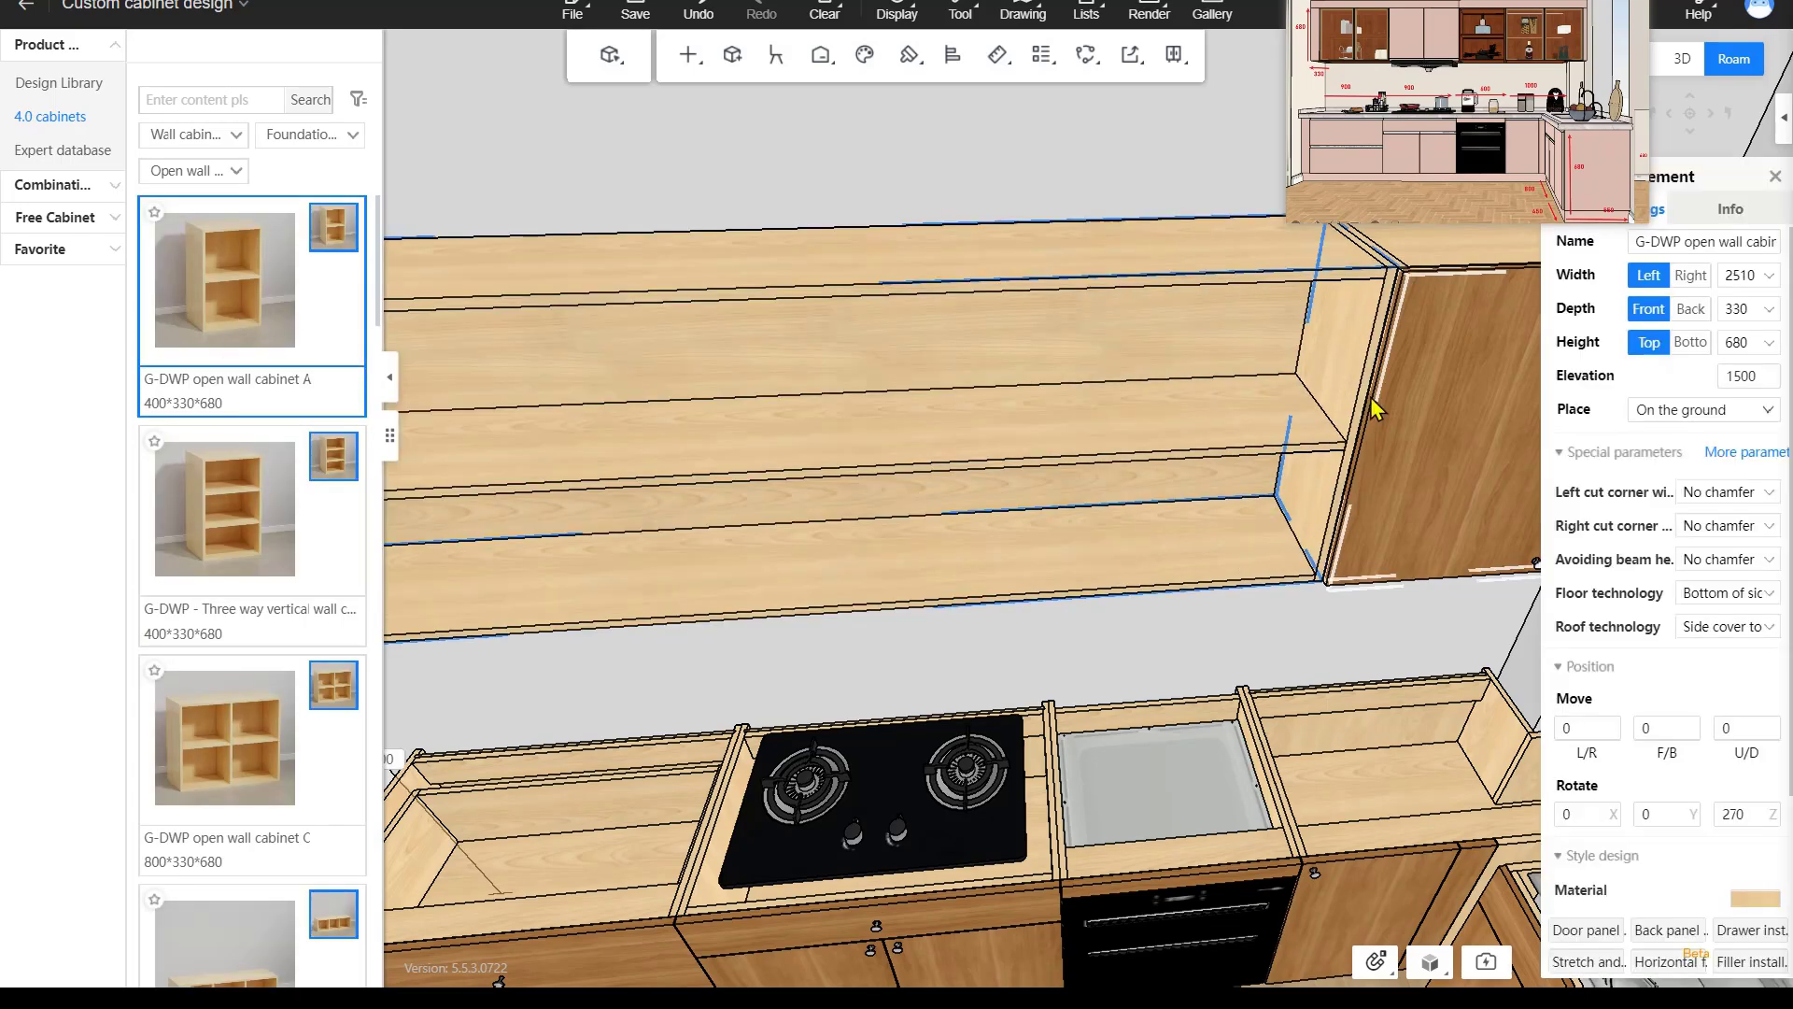
click(1747, 278)
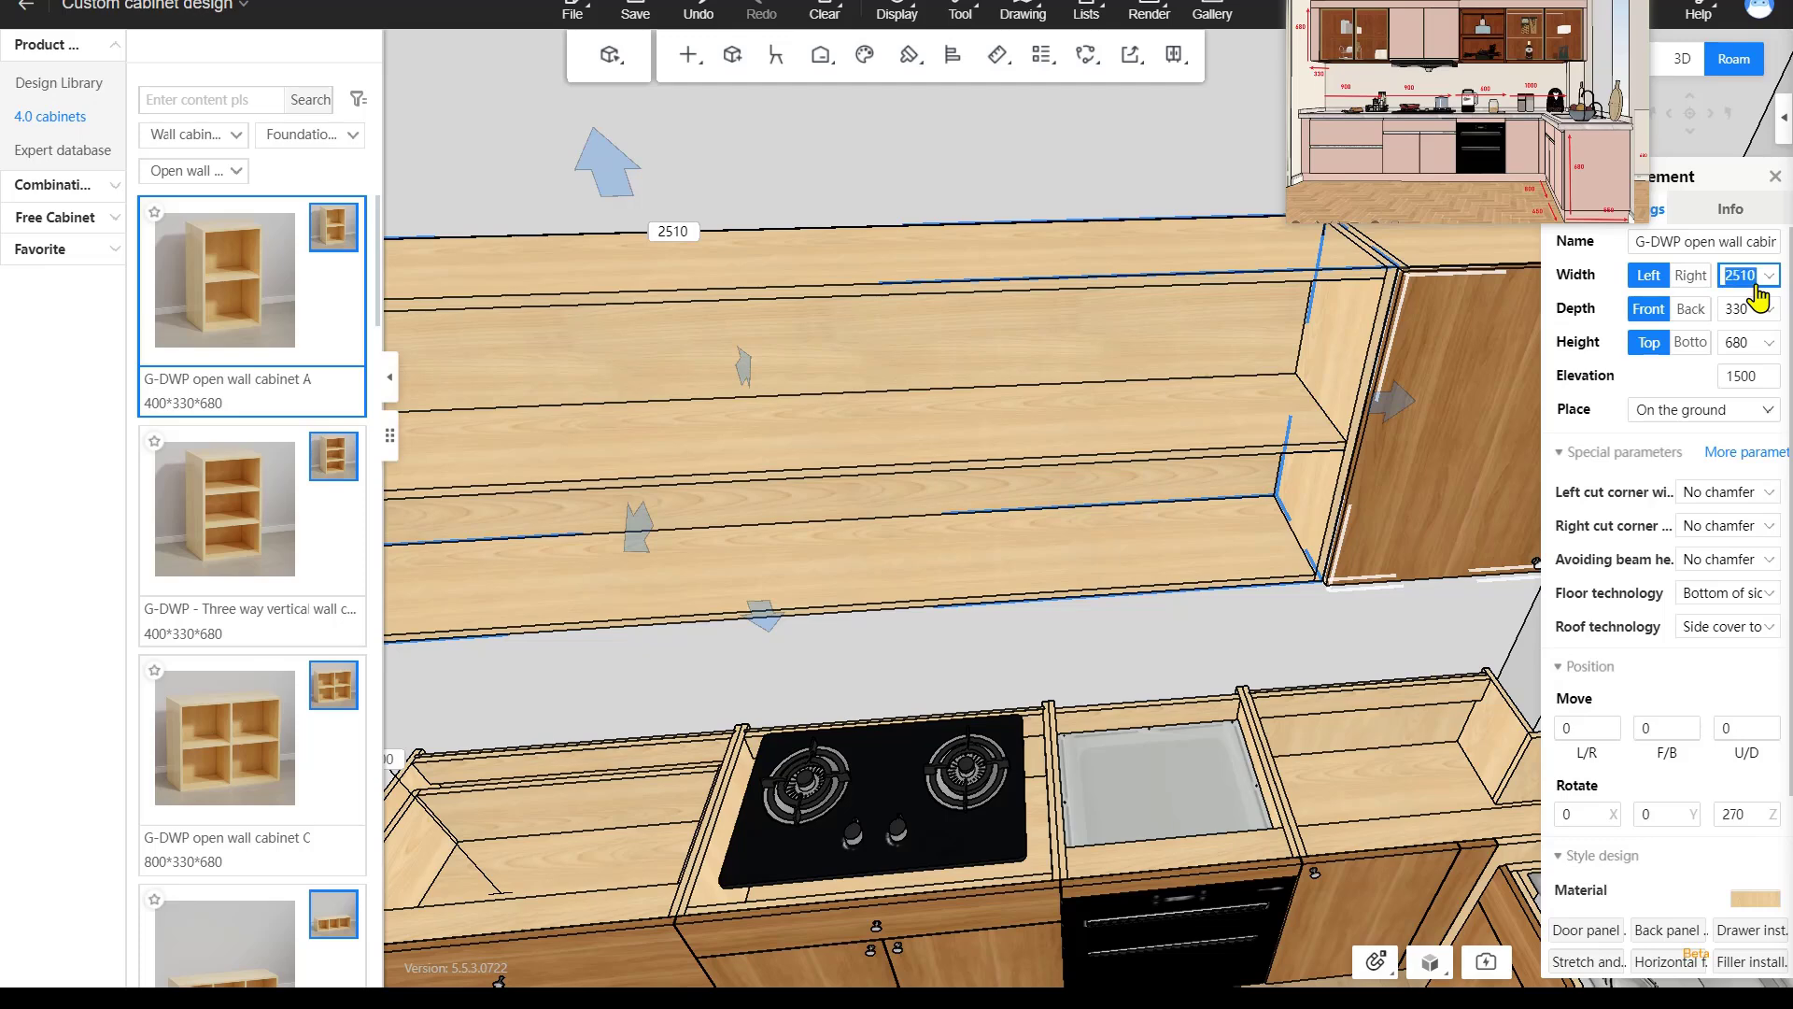
text(600)
key(Return)
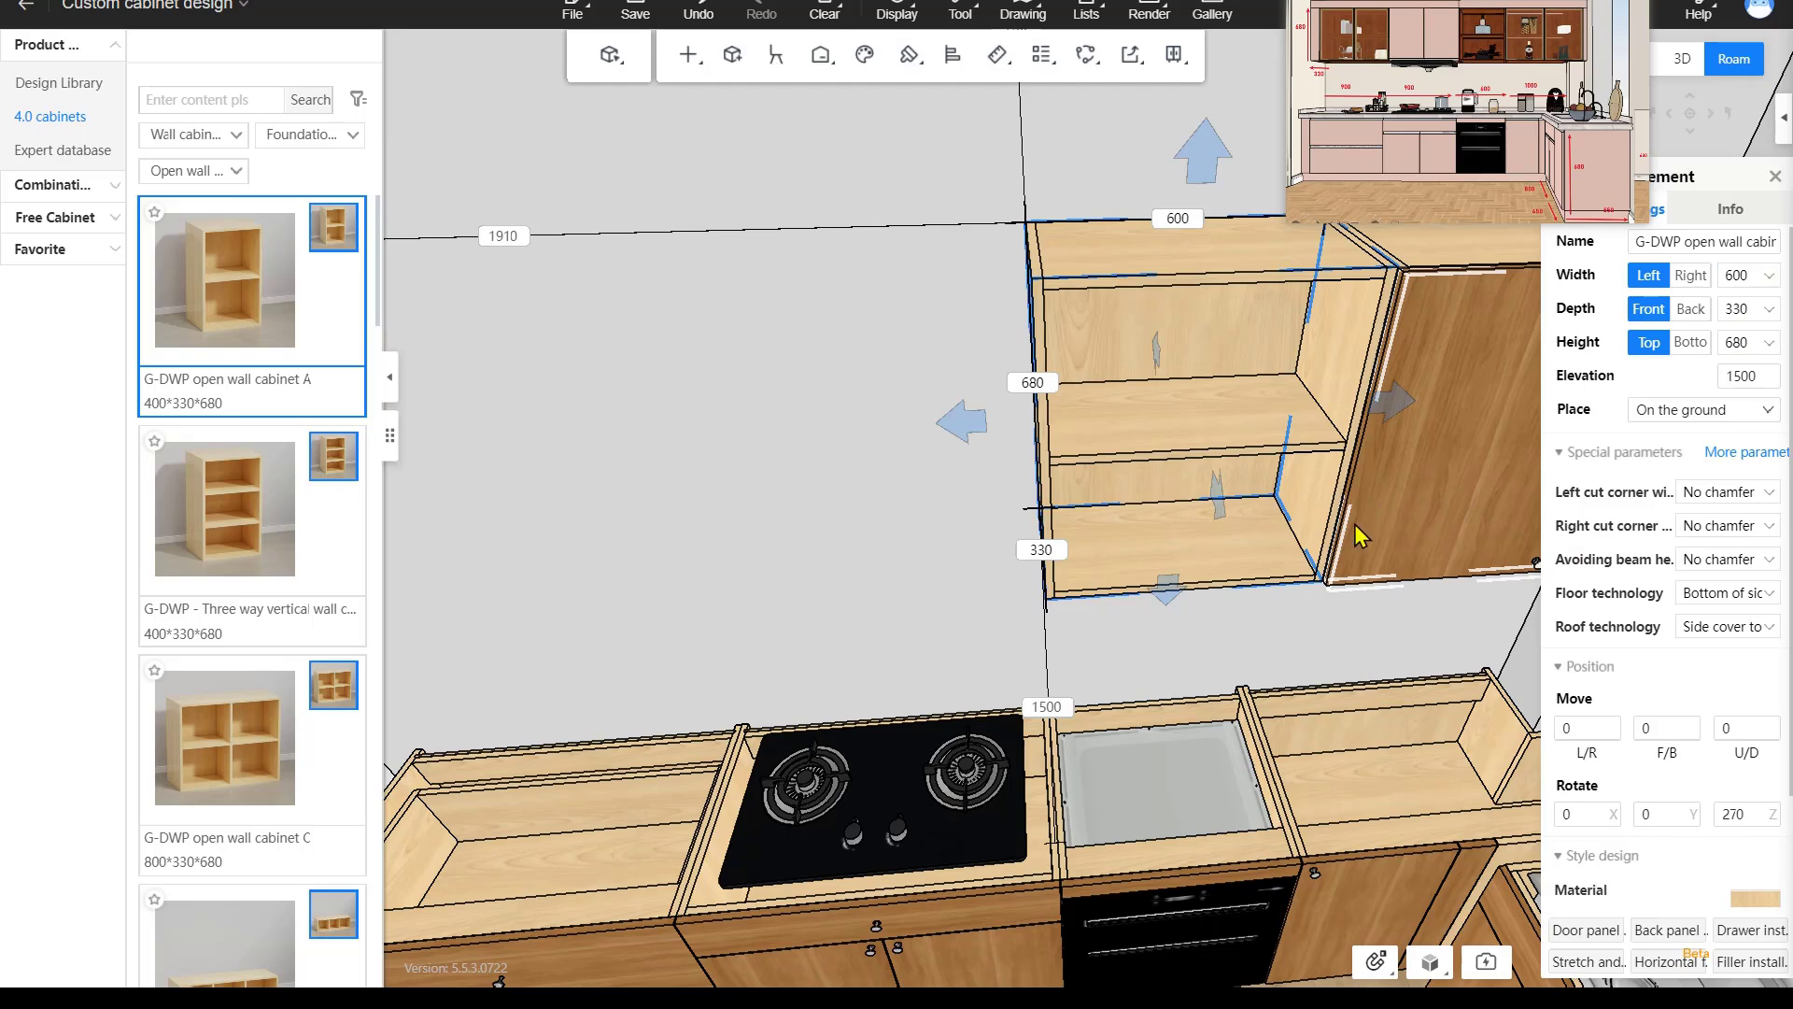
Place the functional wall cabinet G-DGP - Smoke Machine Hanger A above the stove, against the open wall cabinet, and set its width to 900.
right_drag(1354, 524, 1307, 508)
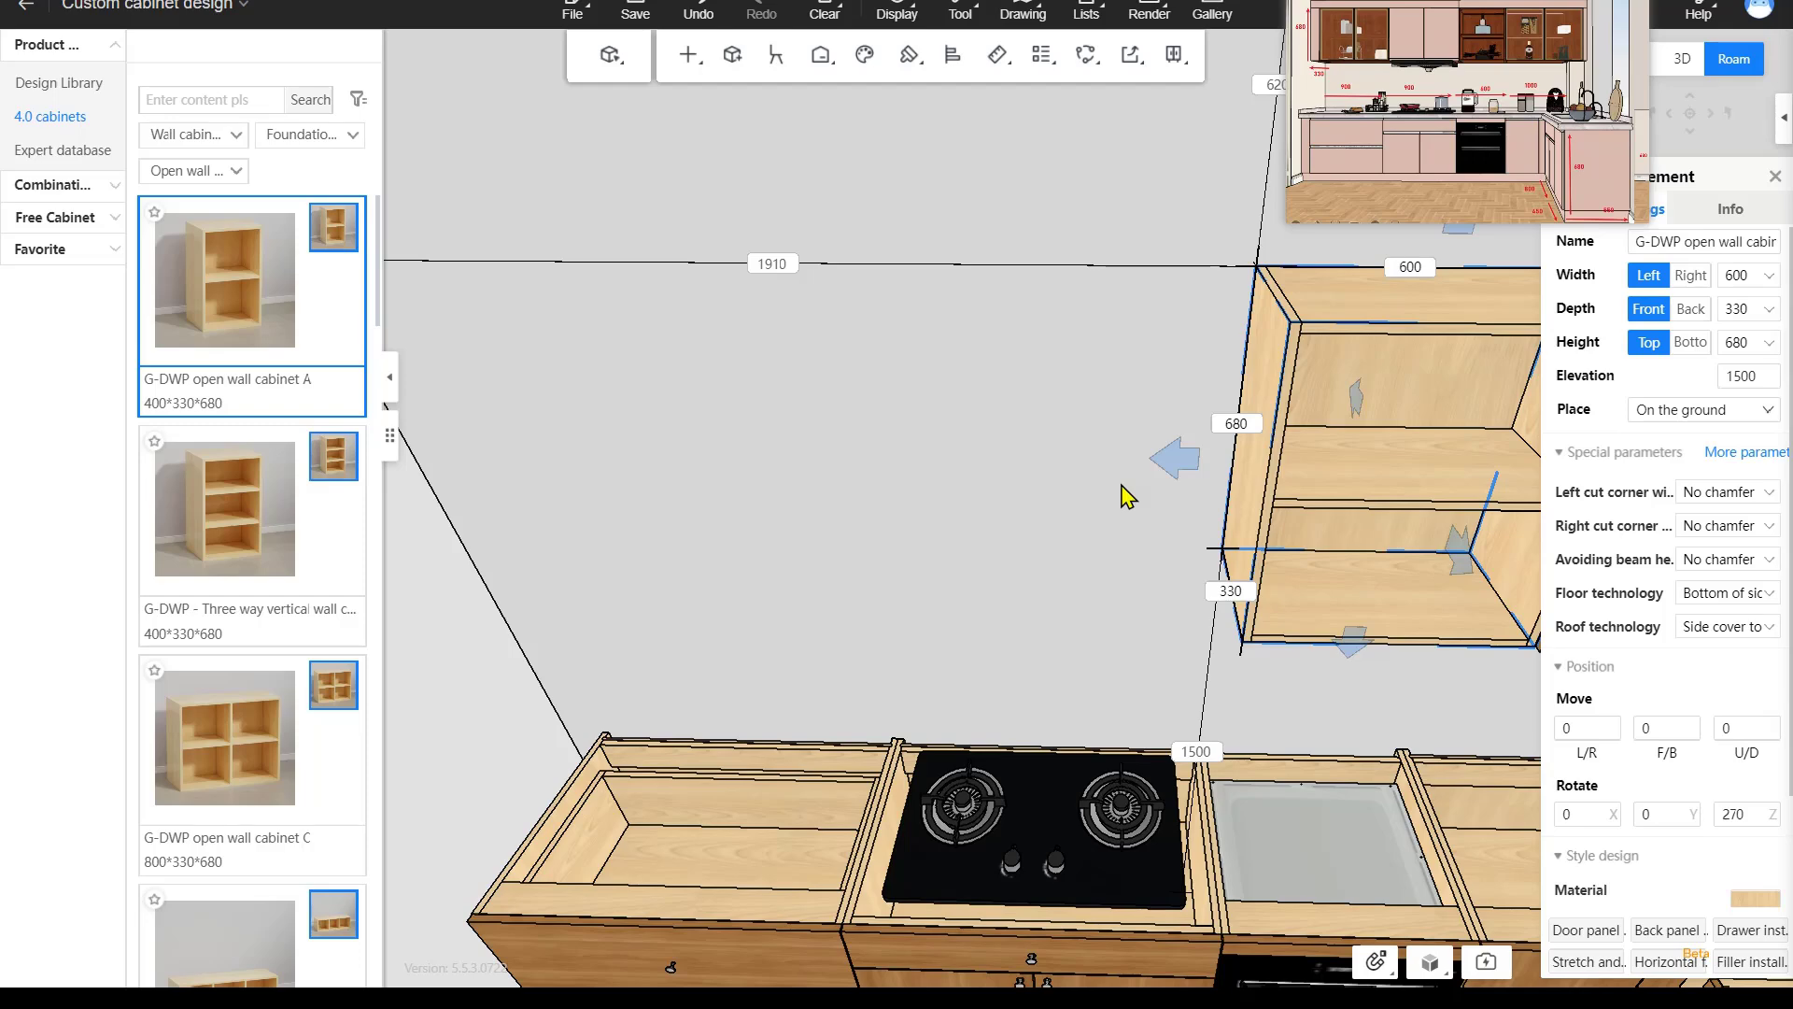
click(239, 173)
click(210, 300)
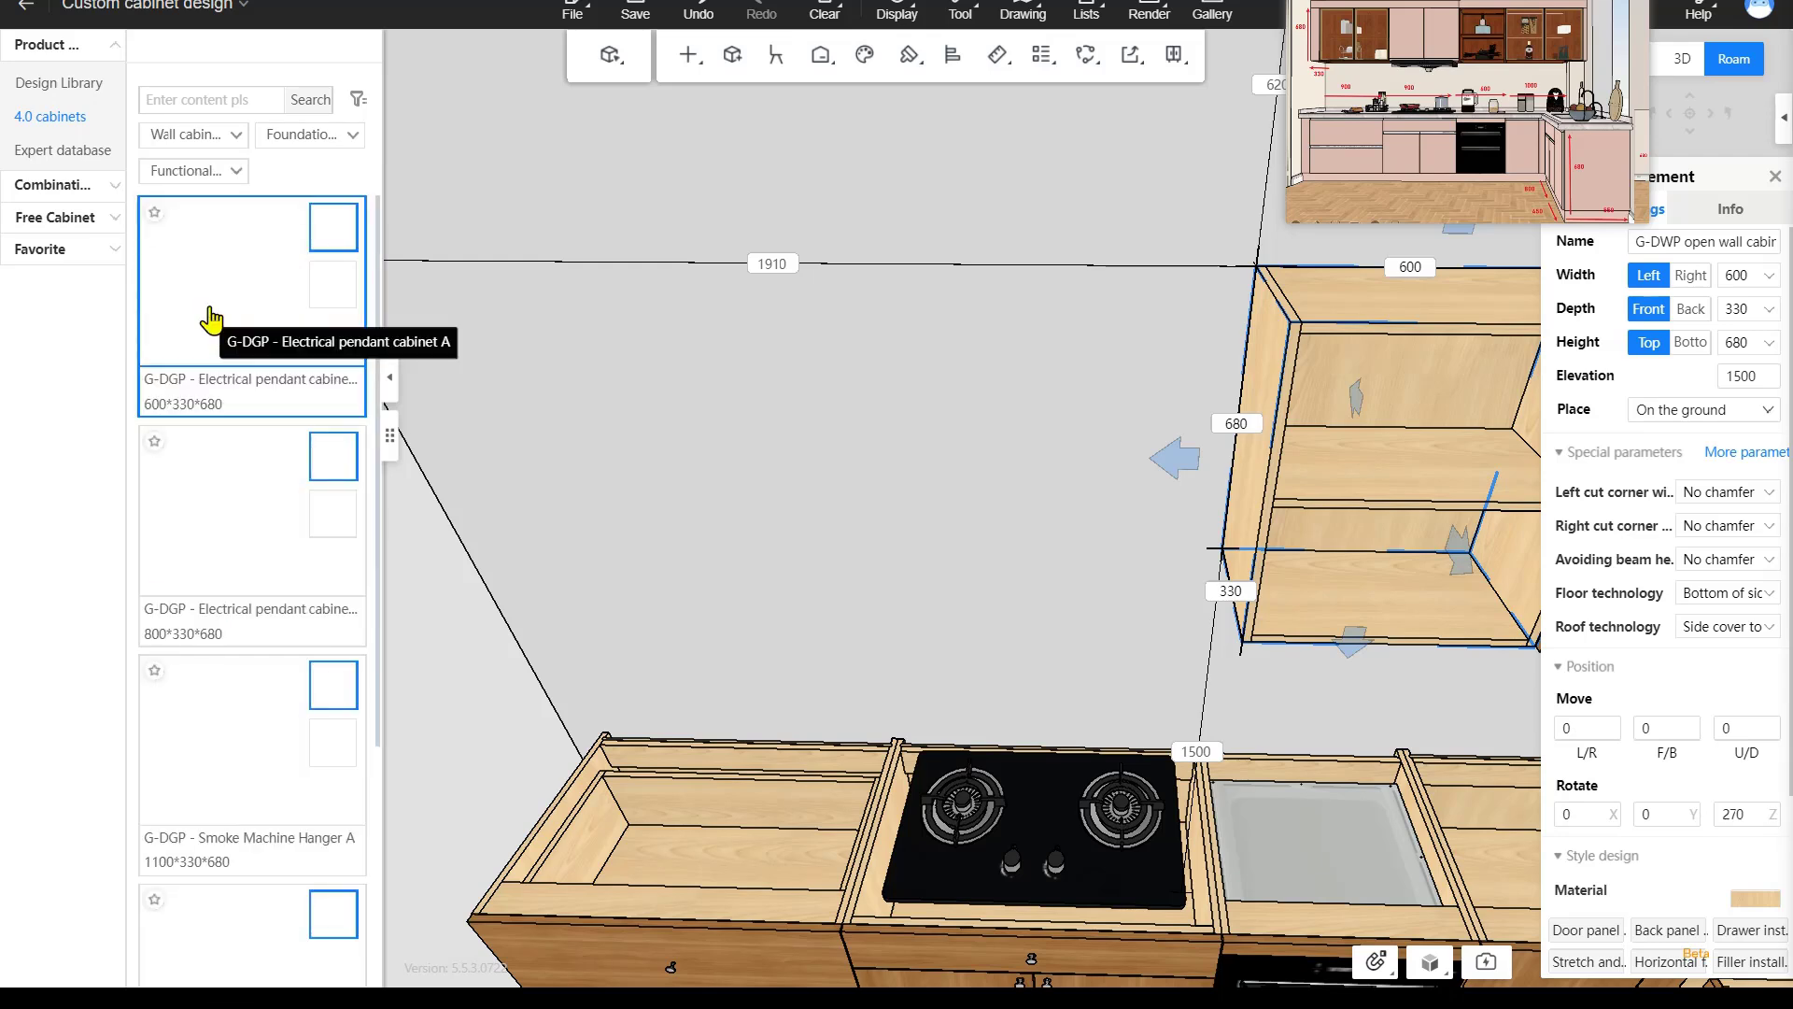
click(248, 820)
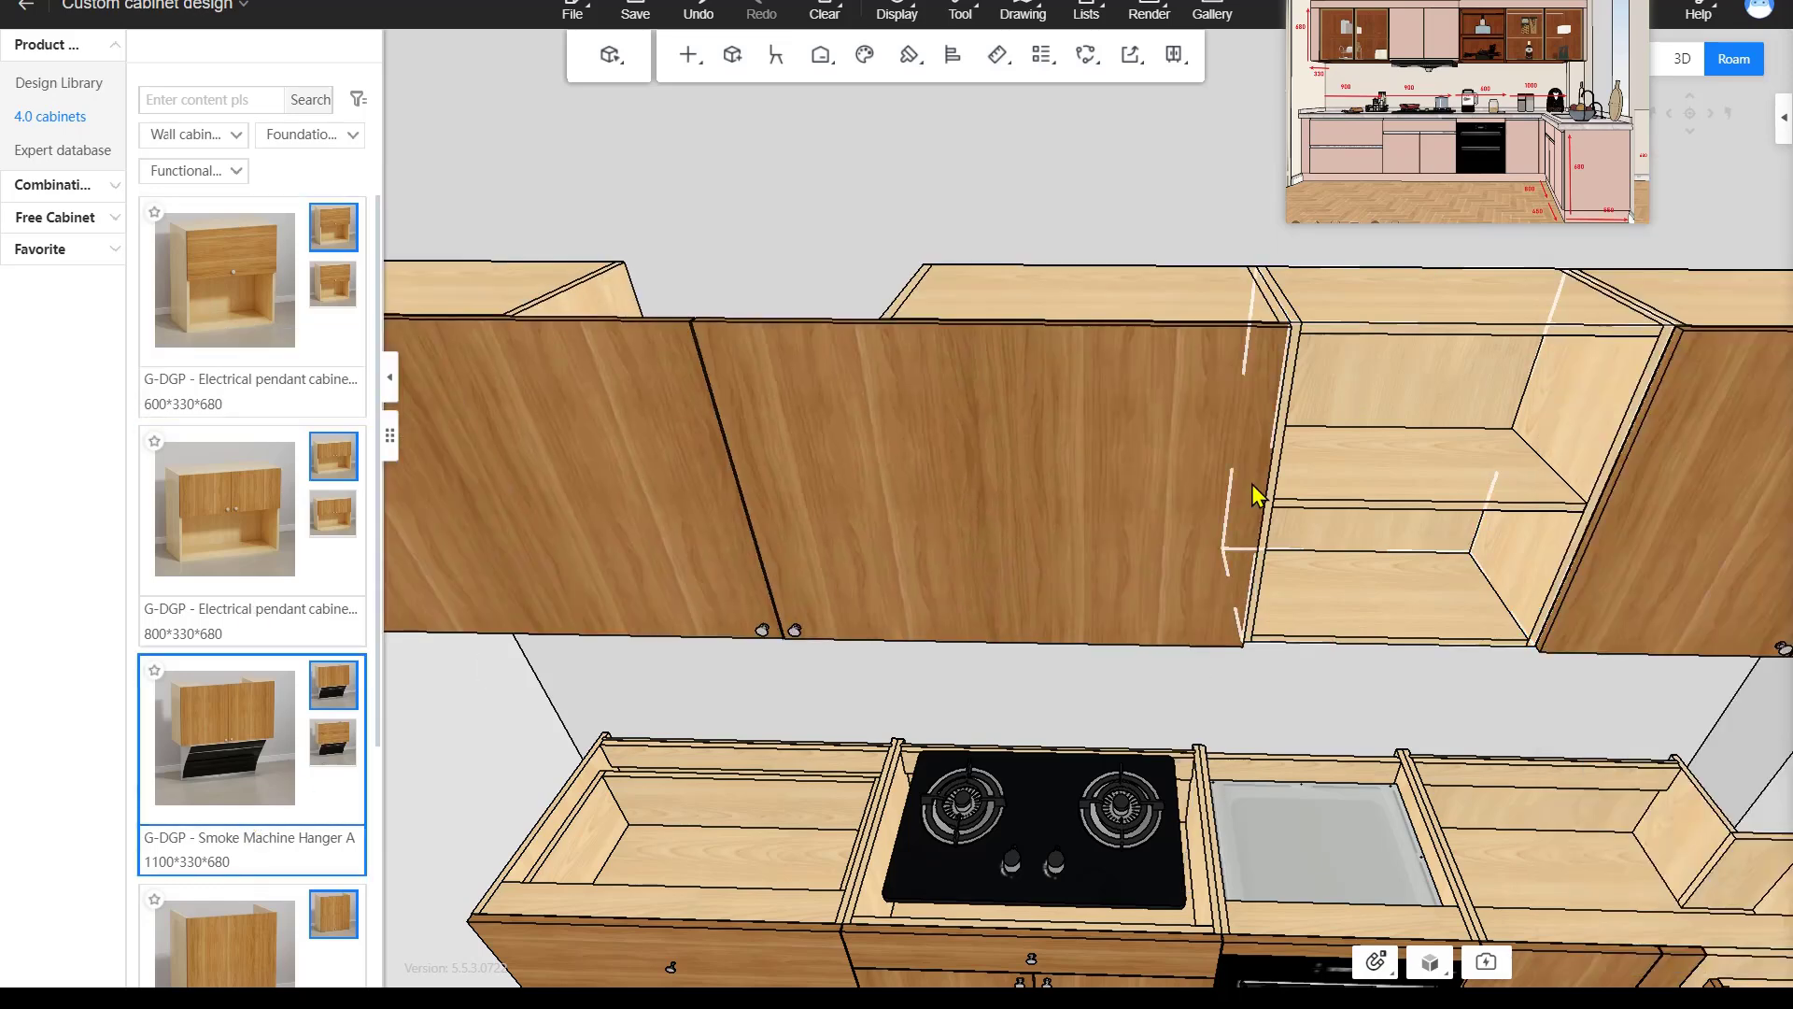
click(1252, 493)
click(1745, 275)
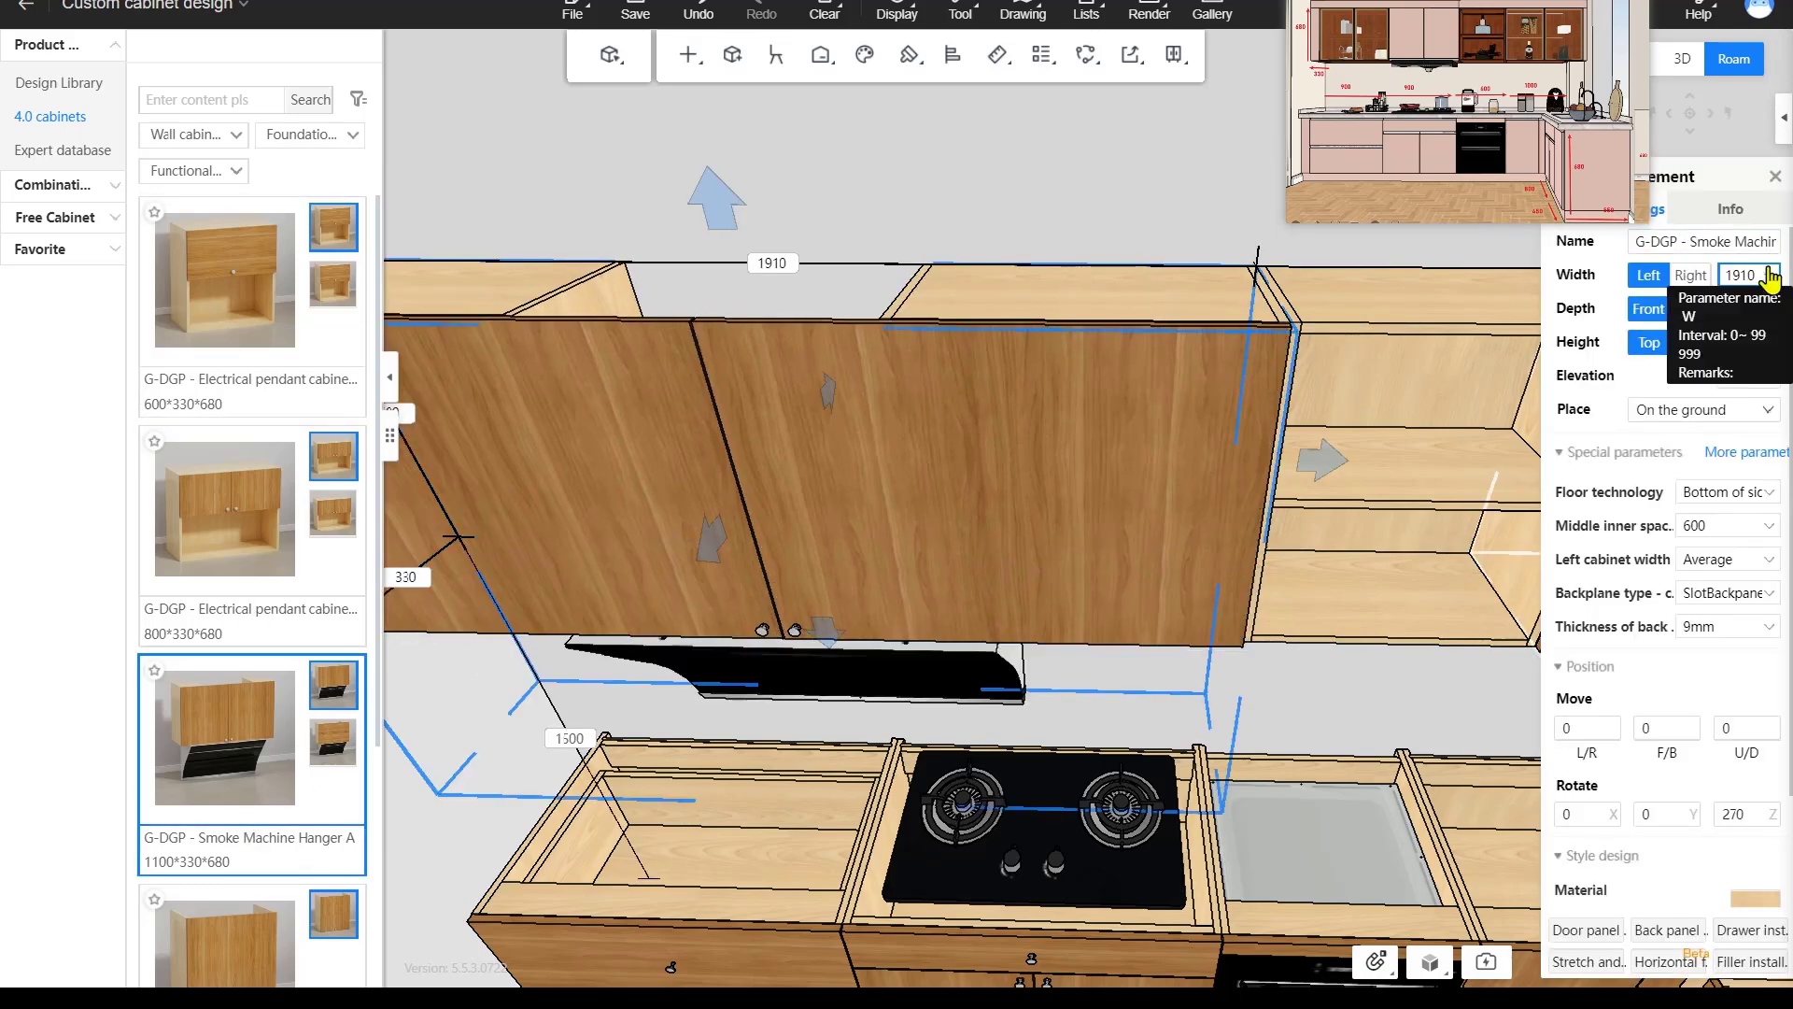
text(900)
key(Return)
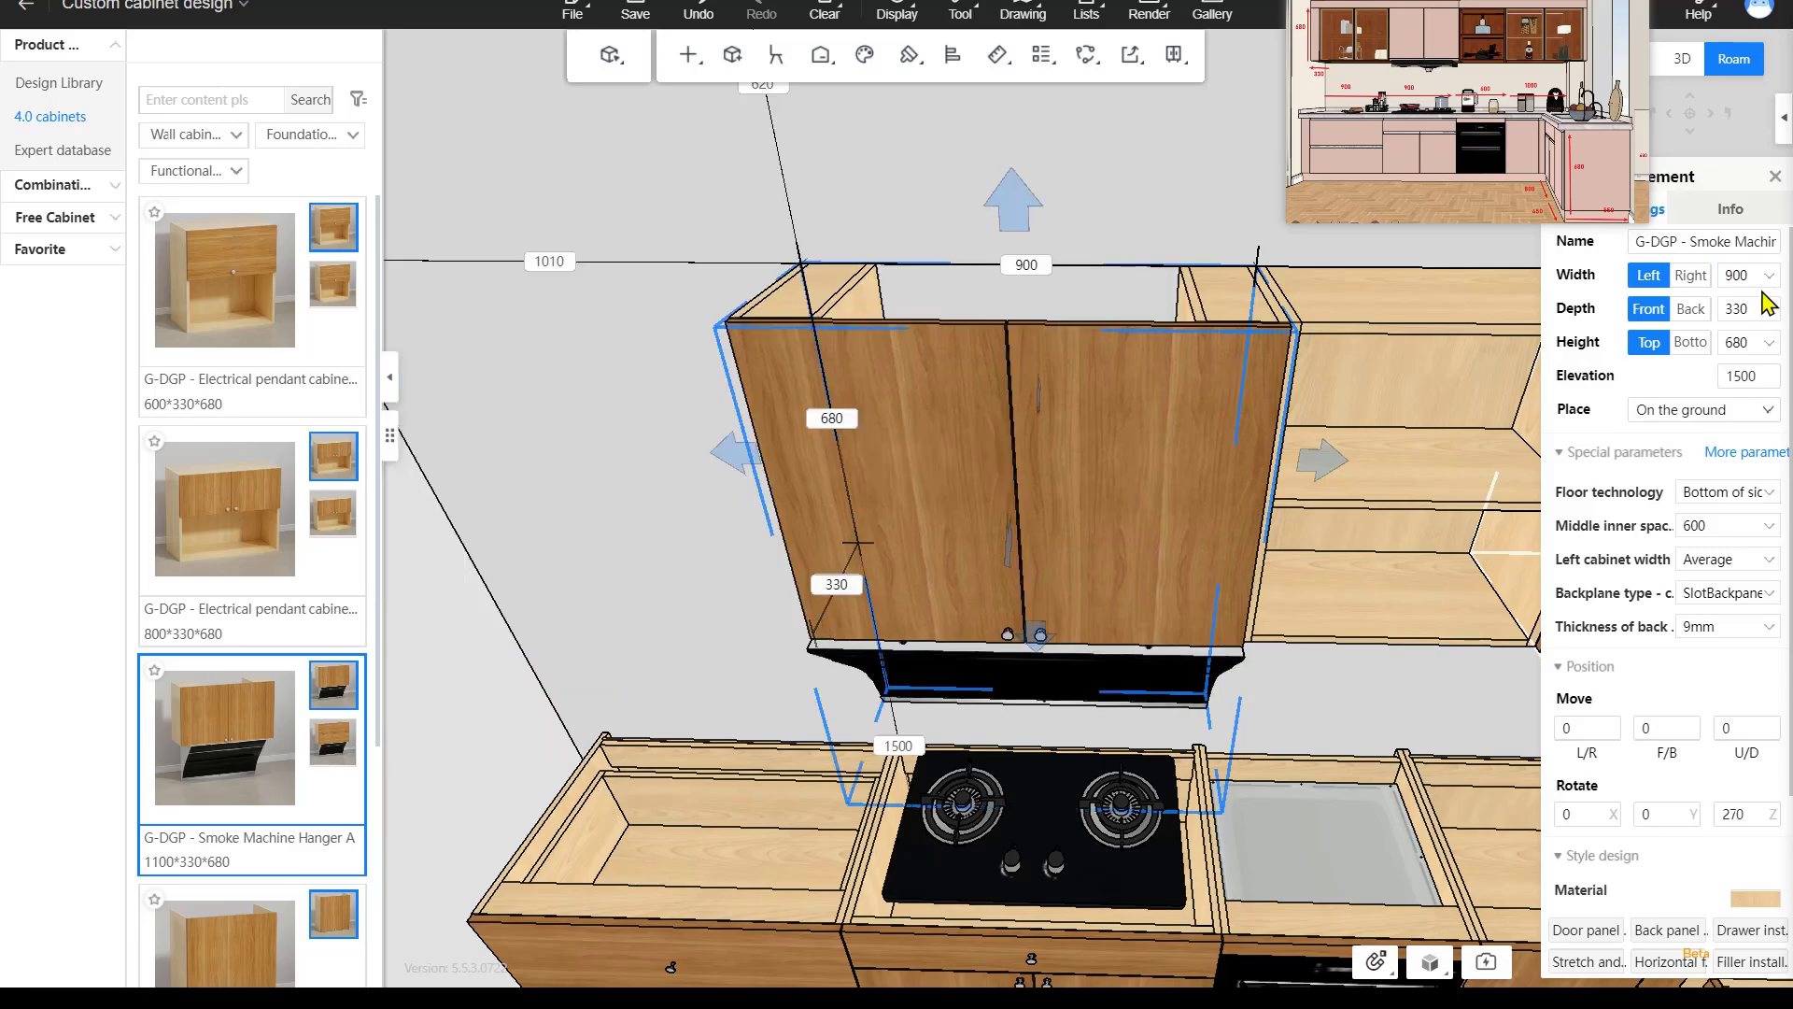
Delete the range hood from the Smoke Machine Hanger cabinet above the stove, keeping the cabinet itself.
right_drag(1251, 766, 1271, 647)
scroll(1284, 653, down, 3)
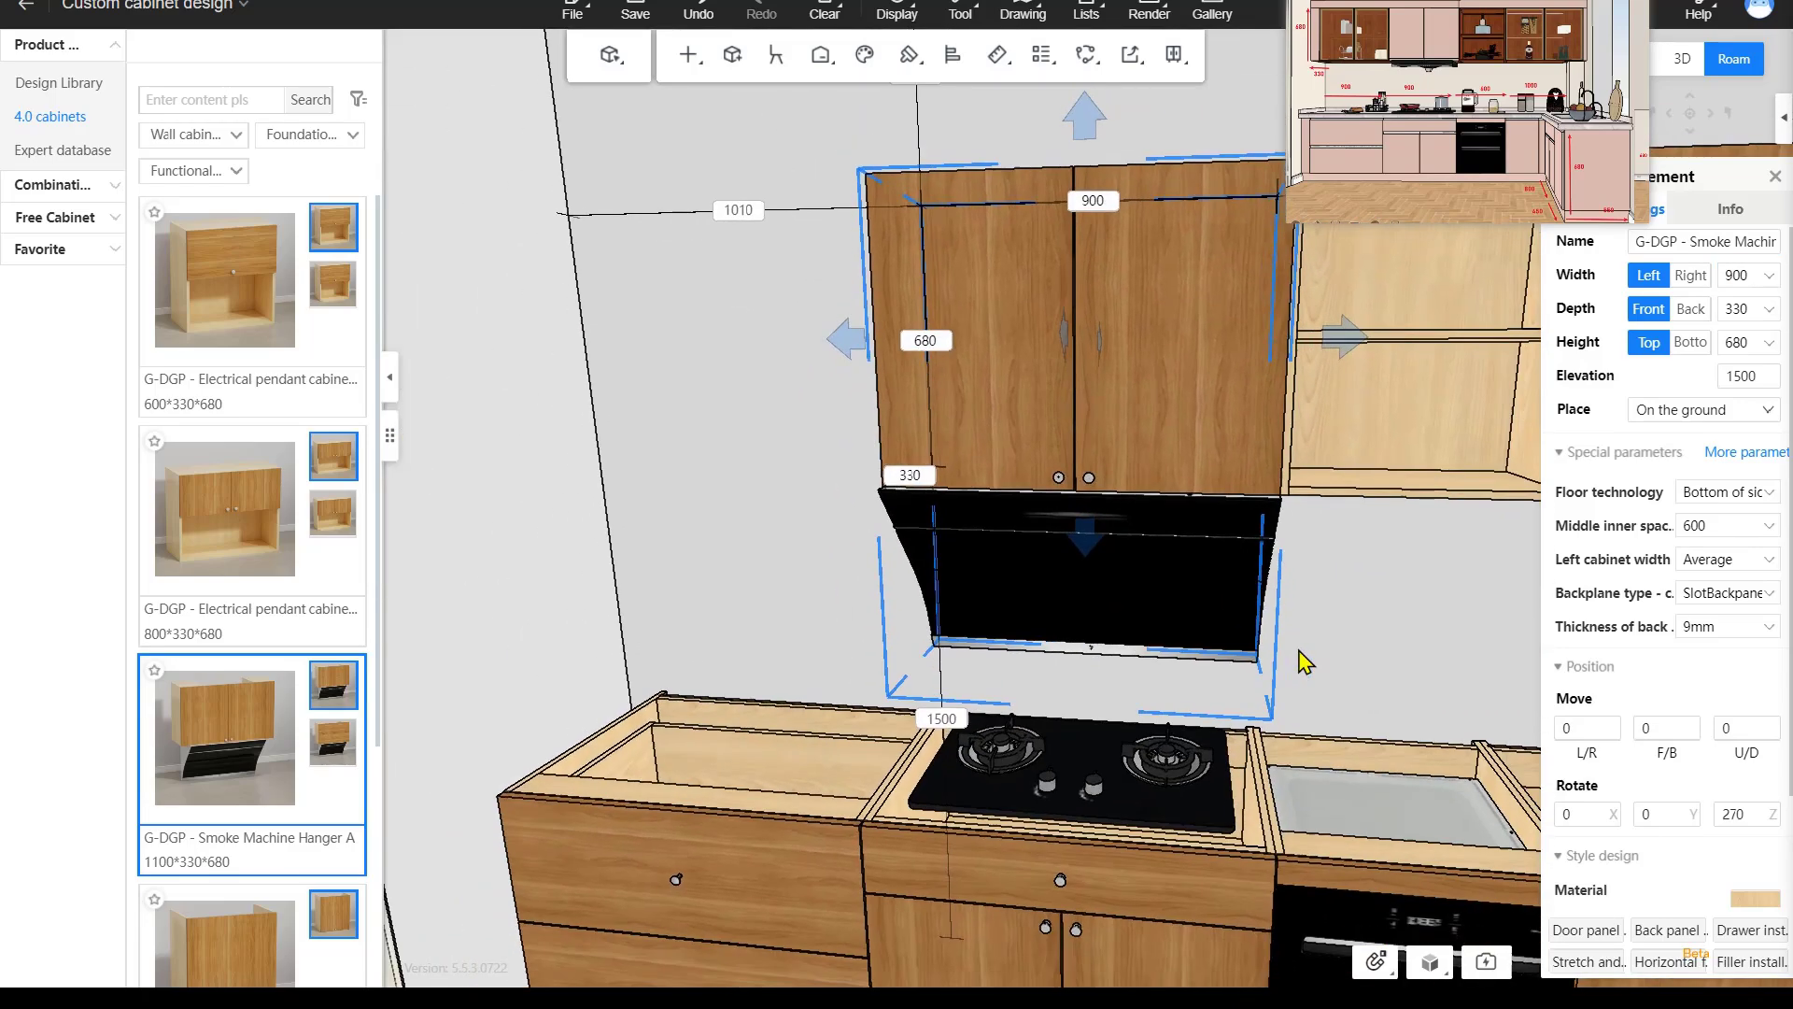
click(1085, 600)
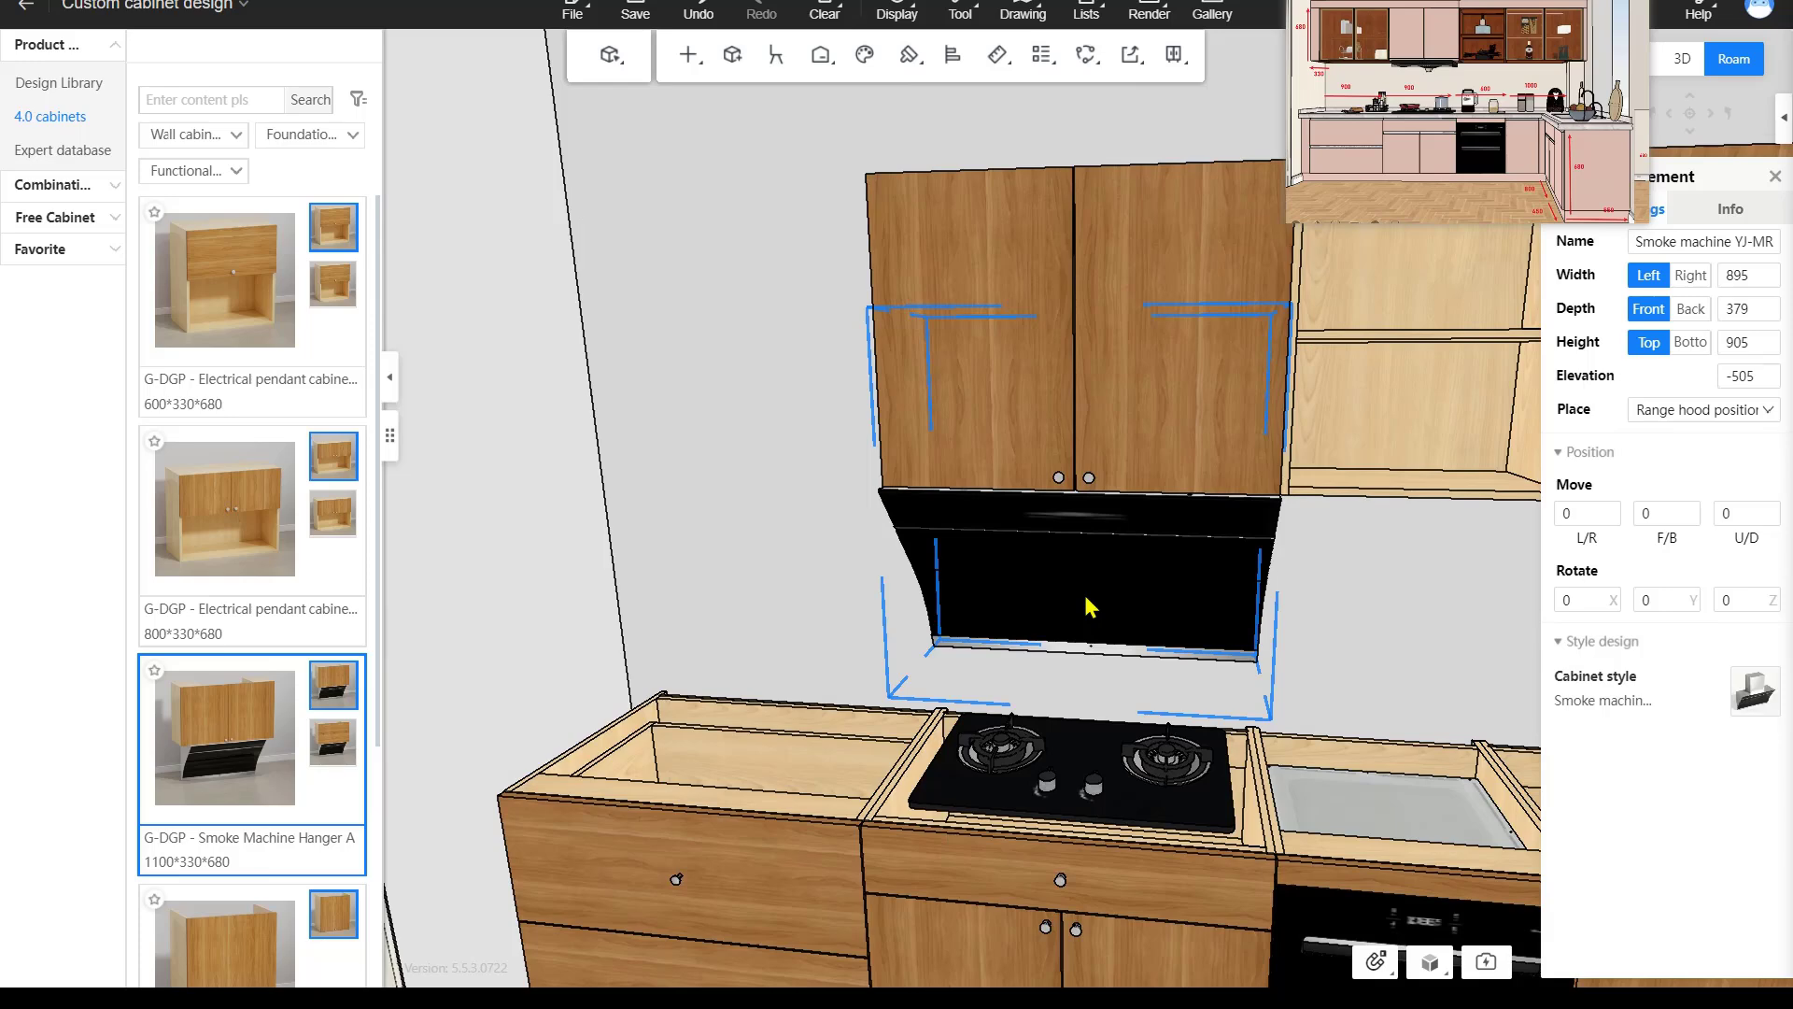
right_click(1085, 598)
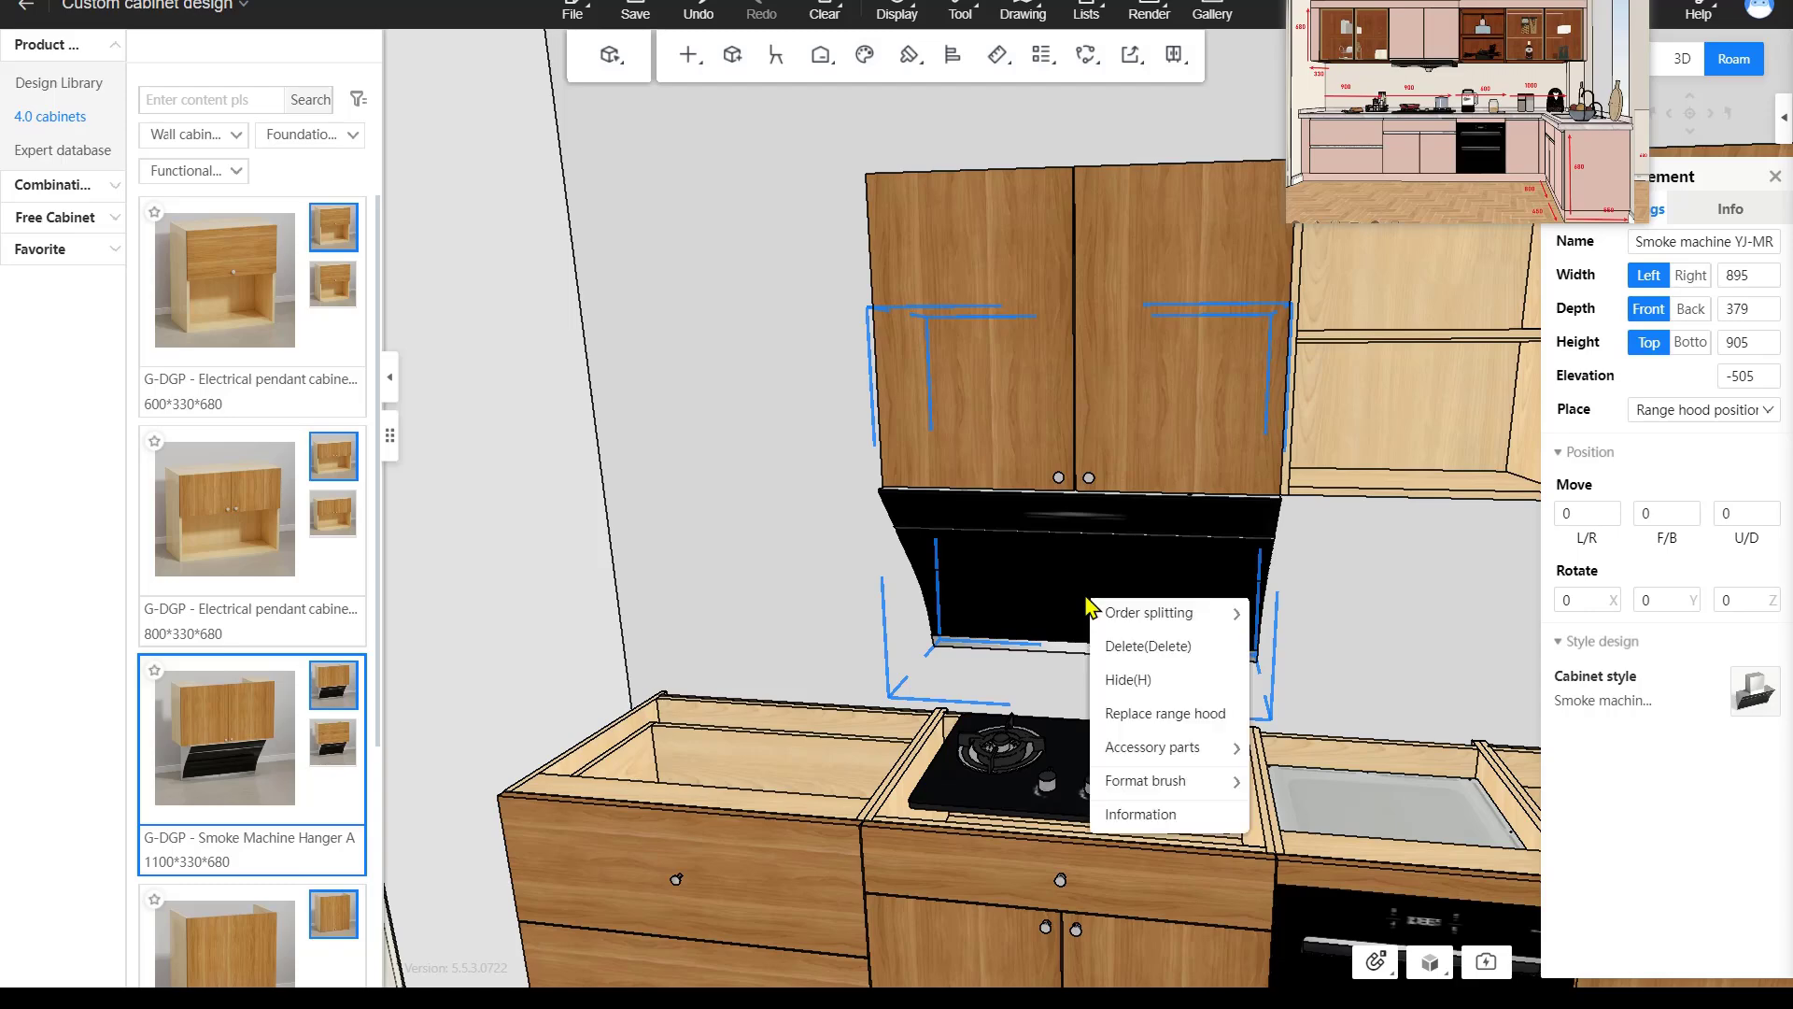
click(1126, 546)
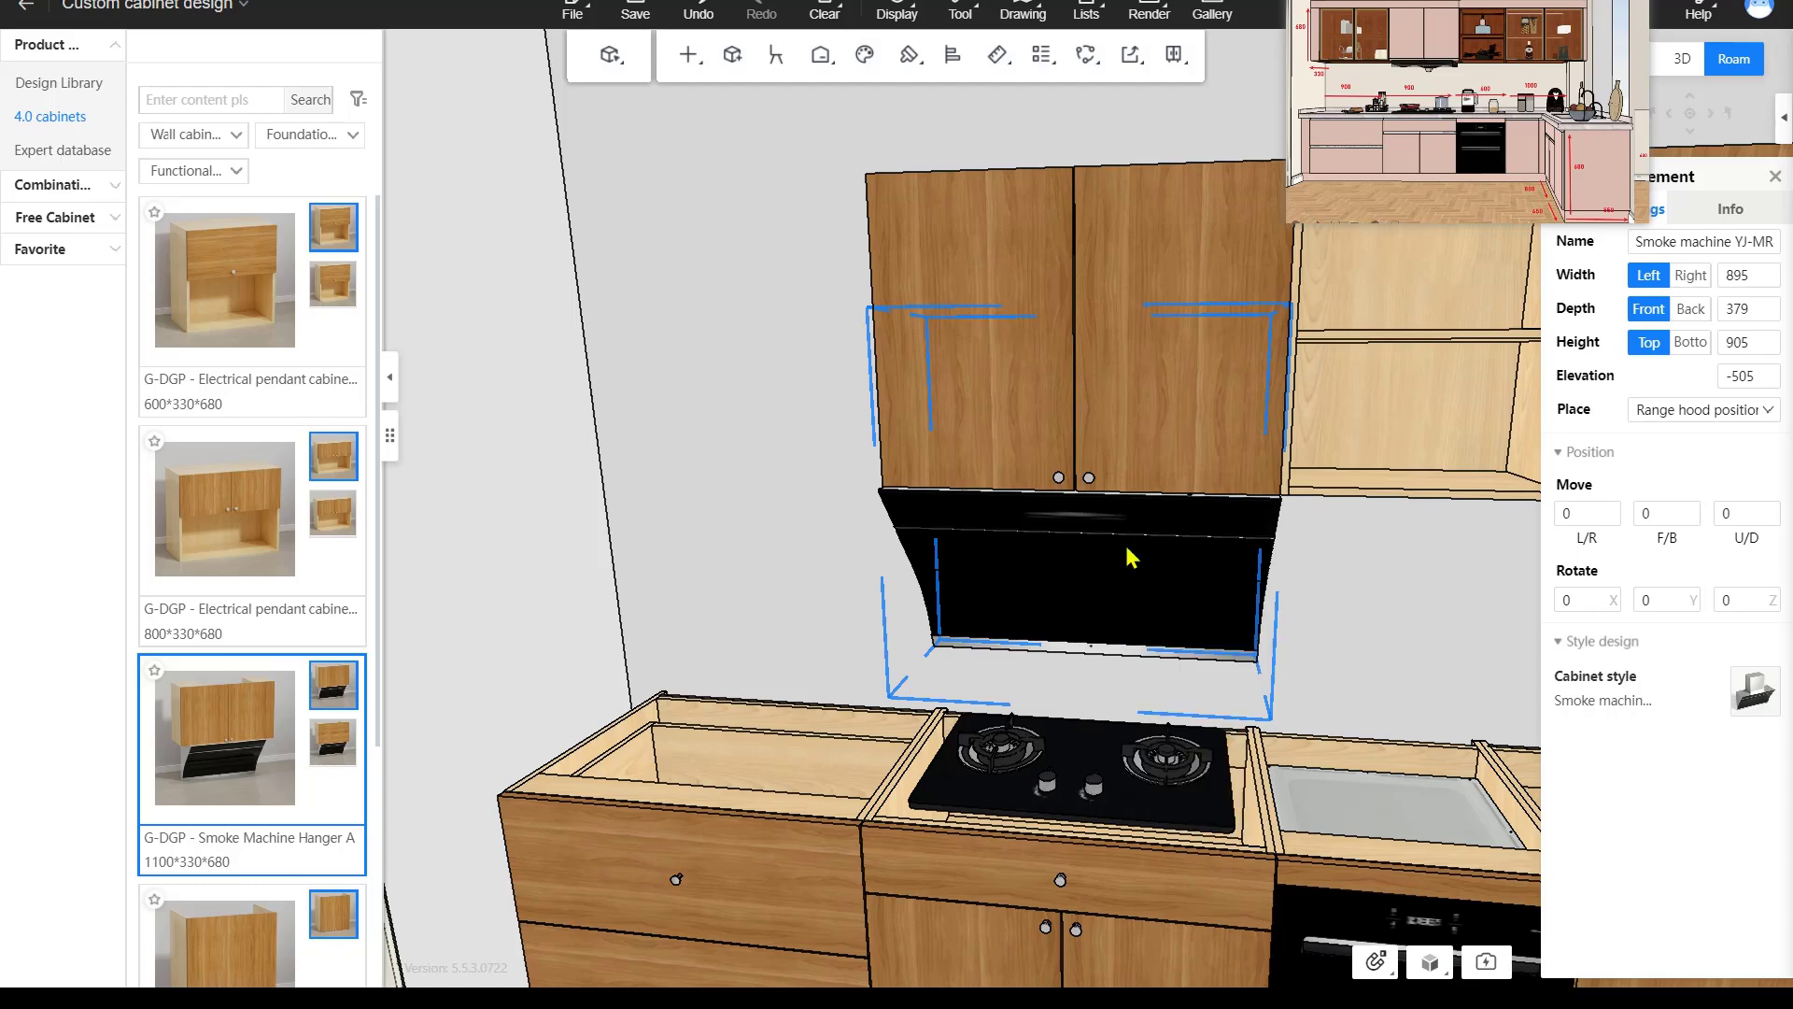
key(Delete)
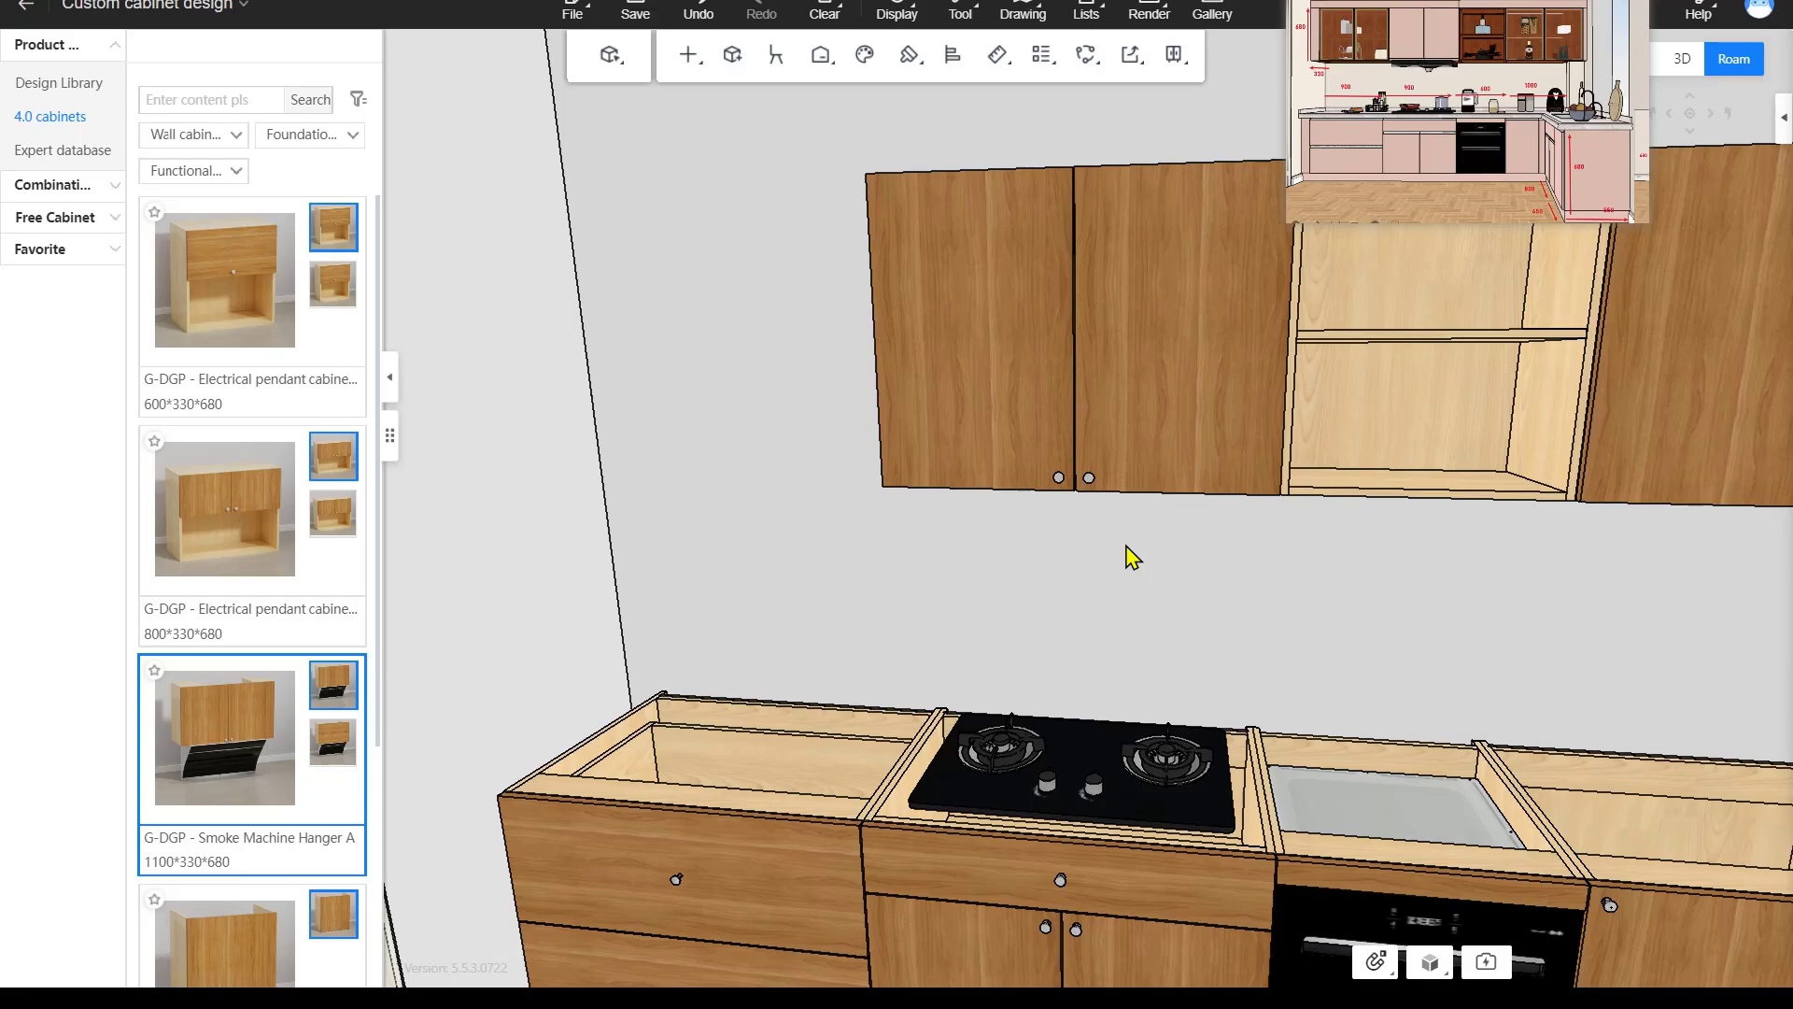
Place a G-DMP double door cabinet between the hood cabinet and the door-side wall, and set its width to 900, adjusting it on the Left side.
drag(1126, 546, 1057, 442)
scroll(1061, 425, down, 2)
scroll(1057, 444, up, 2)
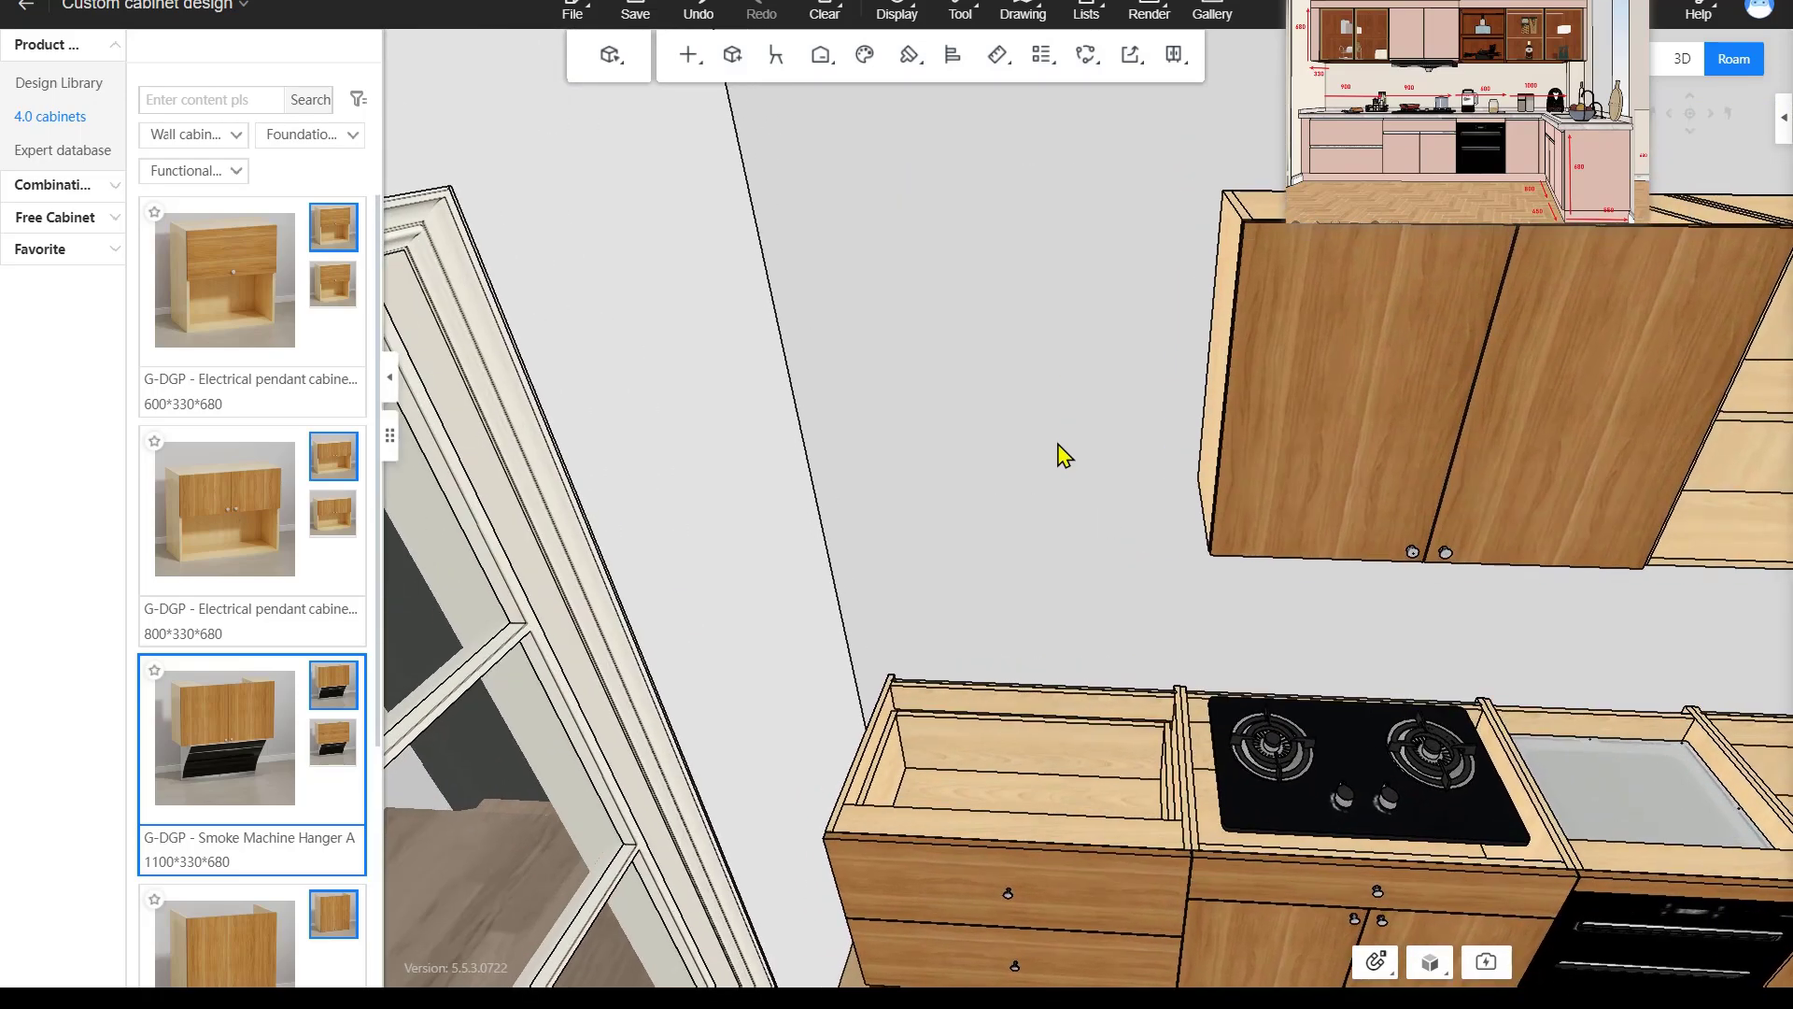
click(209, 171)
click(209, 207)
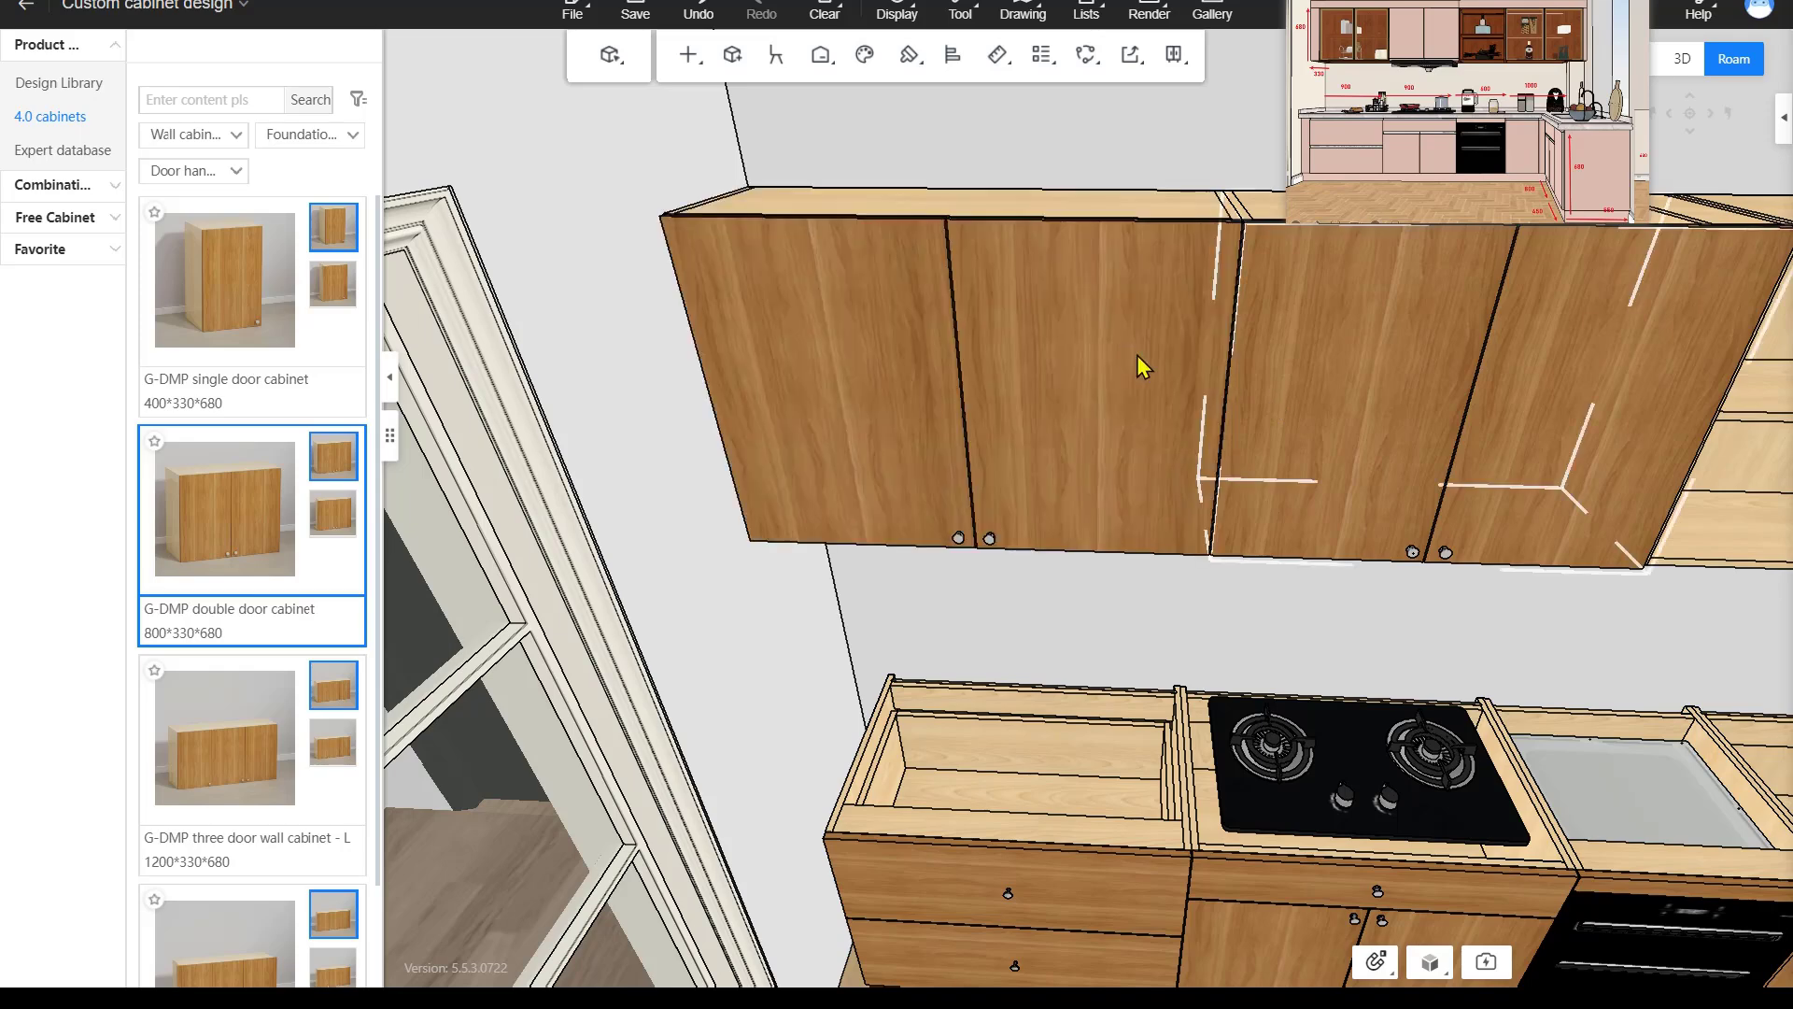
click(1193, 388)
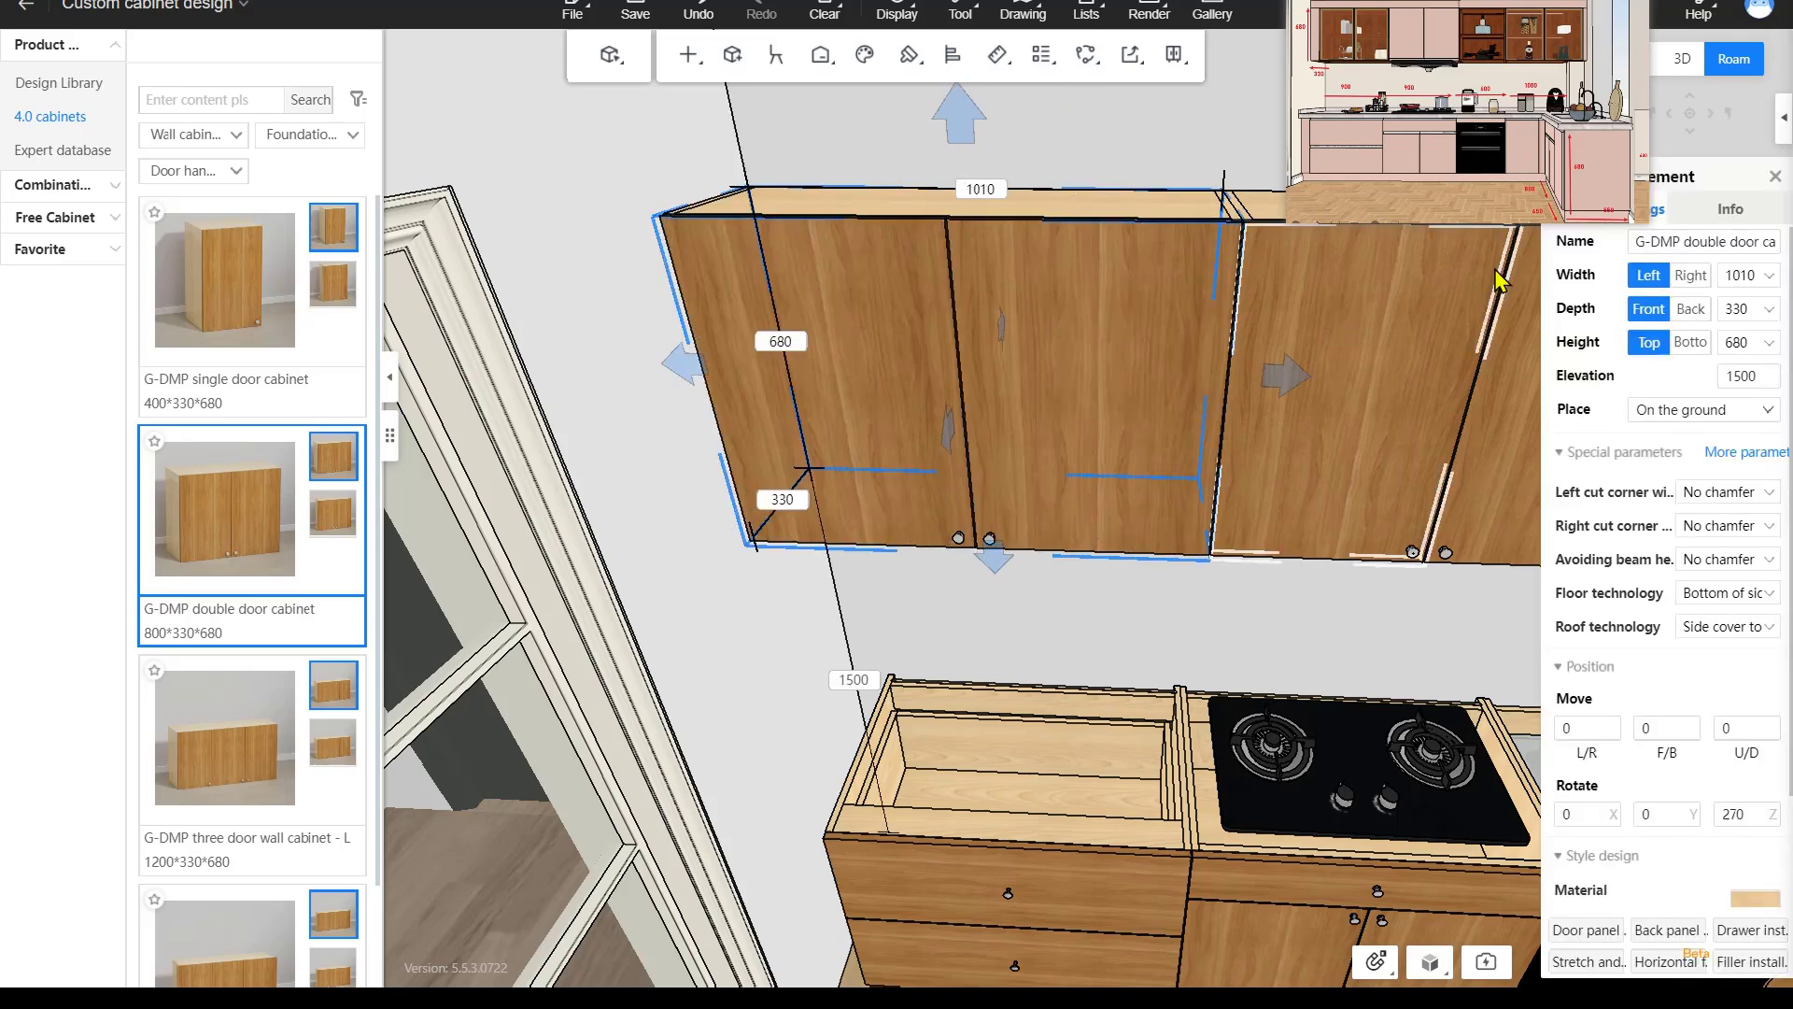
click(1743, 275)
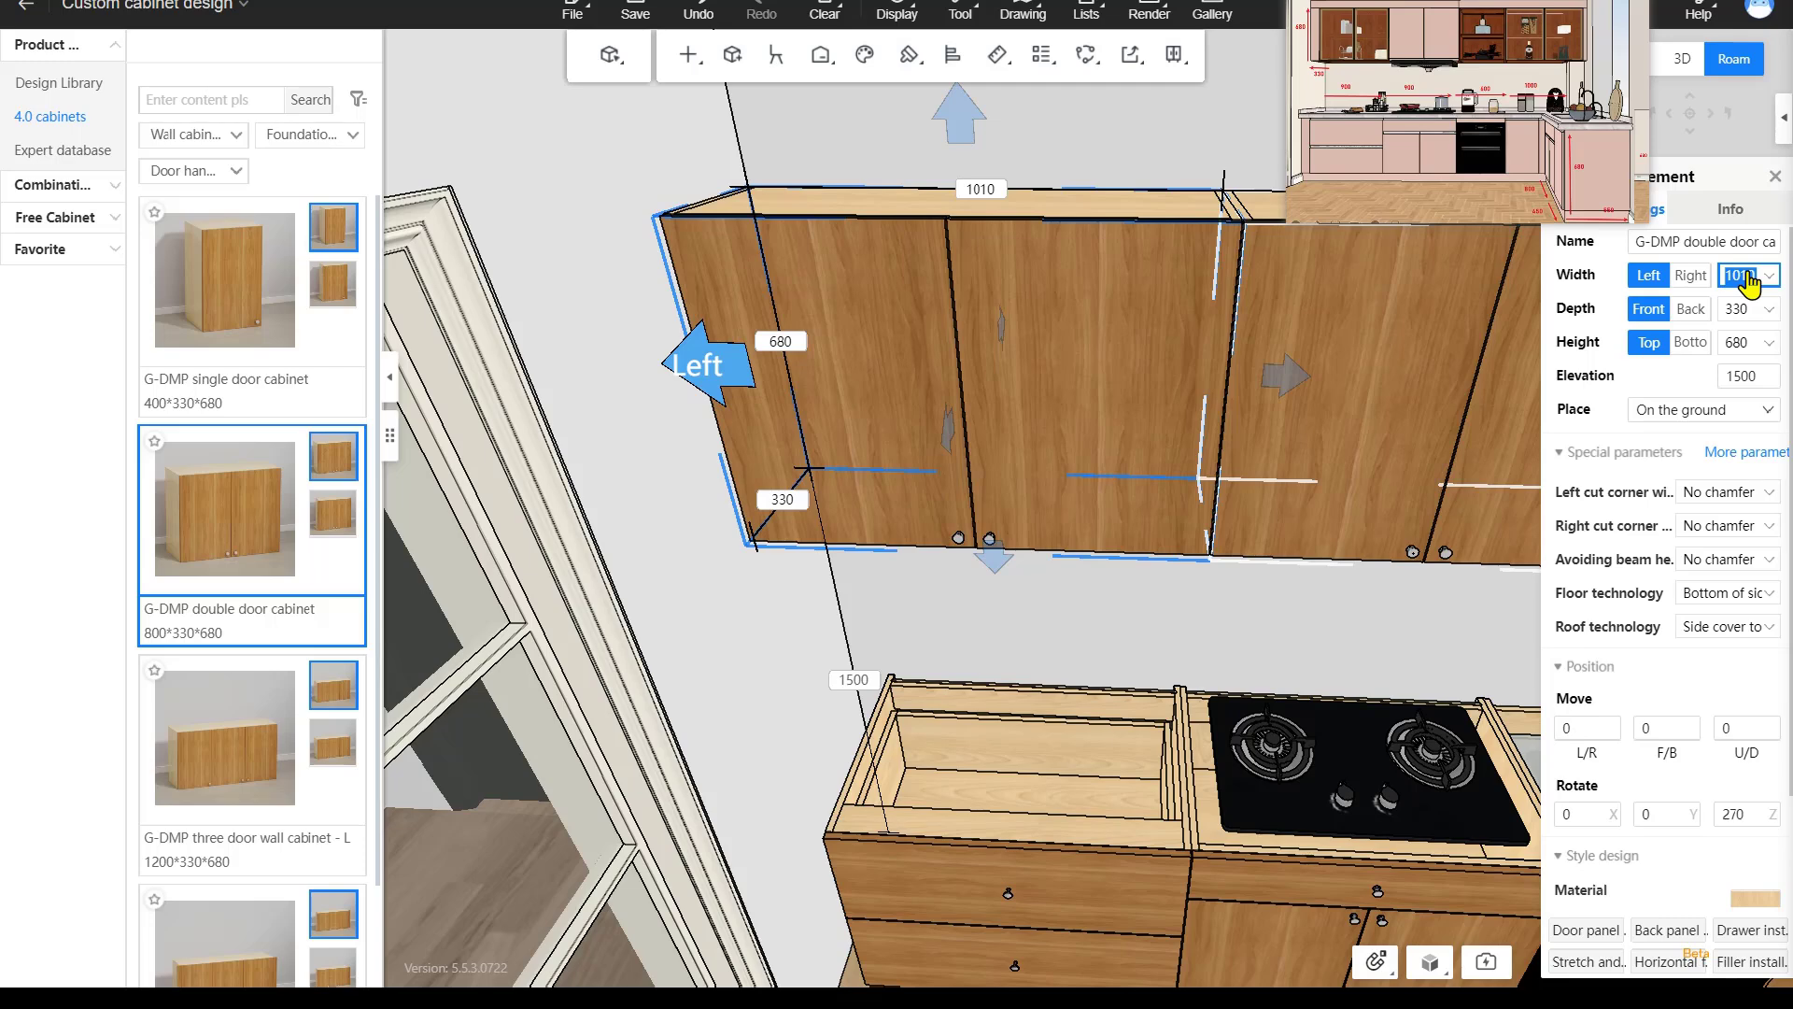
text(900)
key(Return)
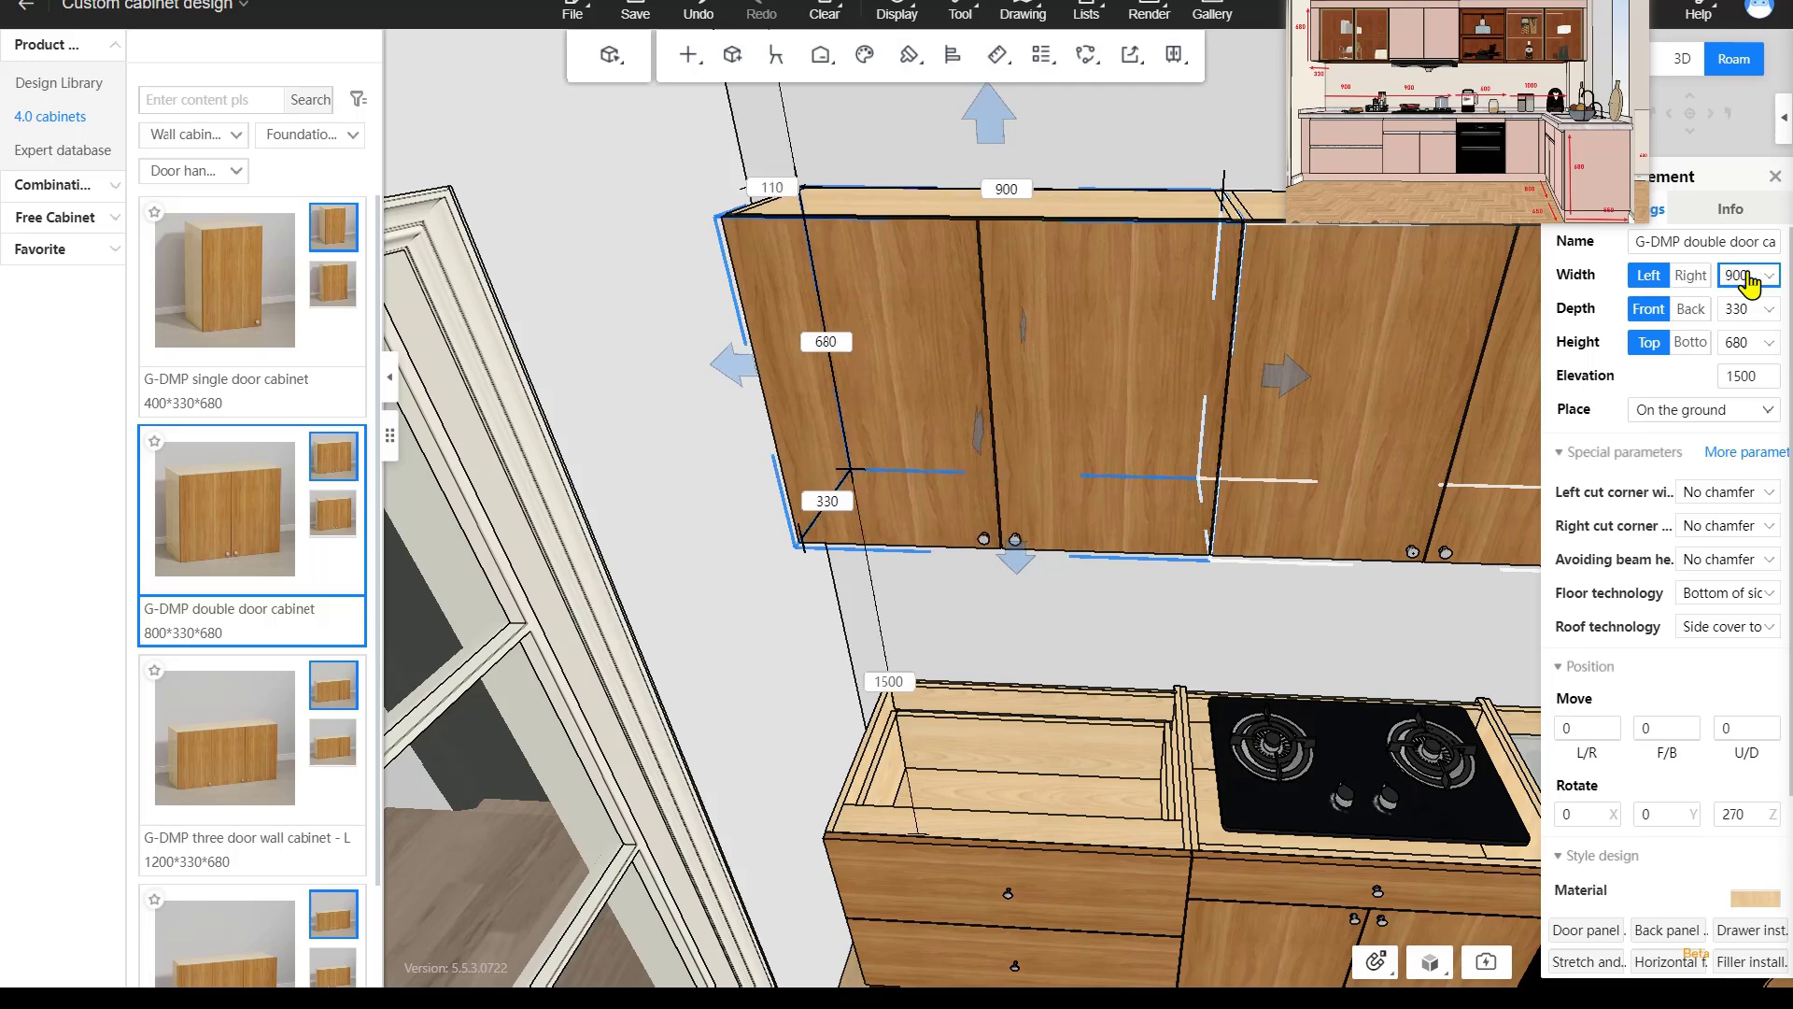
click(1325, 620)
mouse_move(1325, 620)
mouse_down()
mouse_move(1545, 613)
mouse_move(1301, 480)
mouse_move(1325, 484)
mouse_move(1317, 671)
mouse_move(1323, 635)
mouse_up()
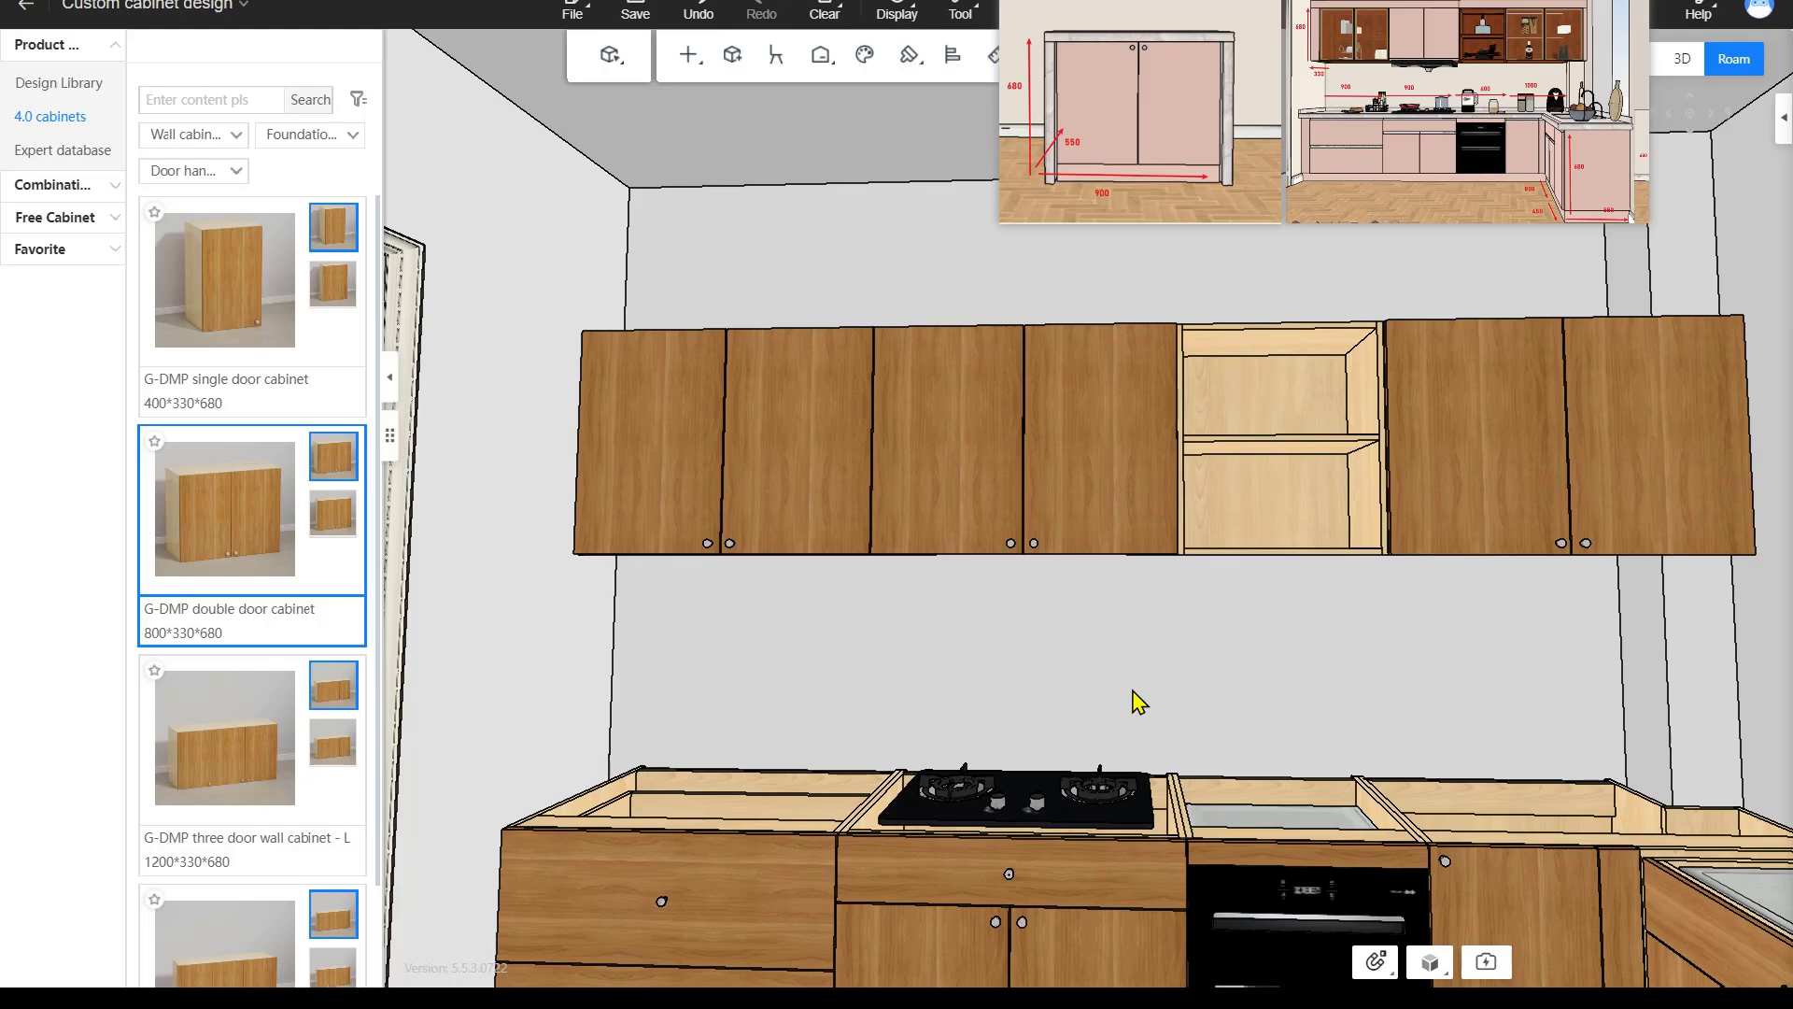
drag(1132, 691, 734, 718)
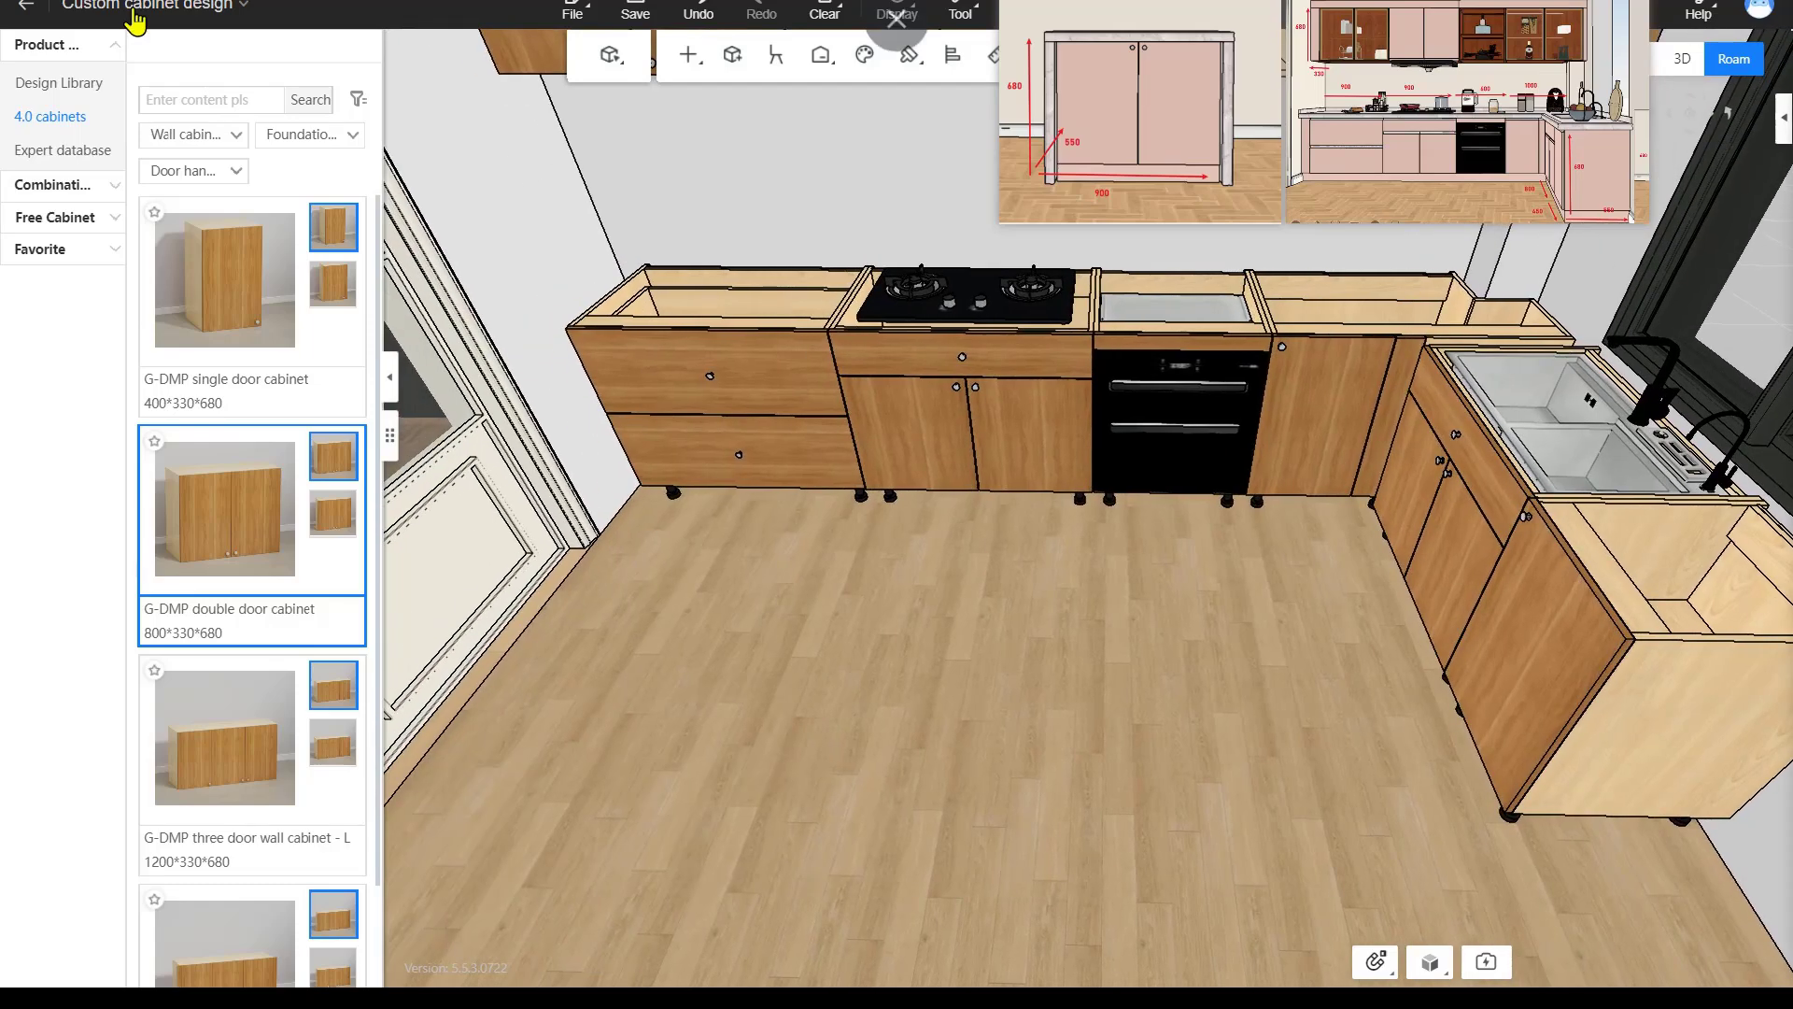
Place a G-AMP double door floor cabinet in the middle of the kitchen as an island and rotate it 90° about Z.
click(47, 119)
drag(290, 534, 1108, 829)
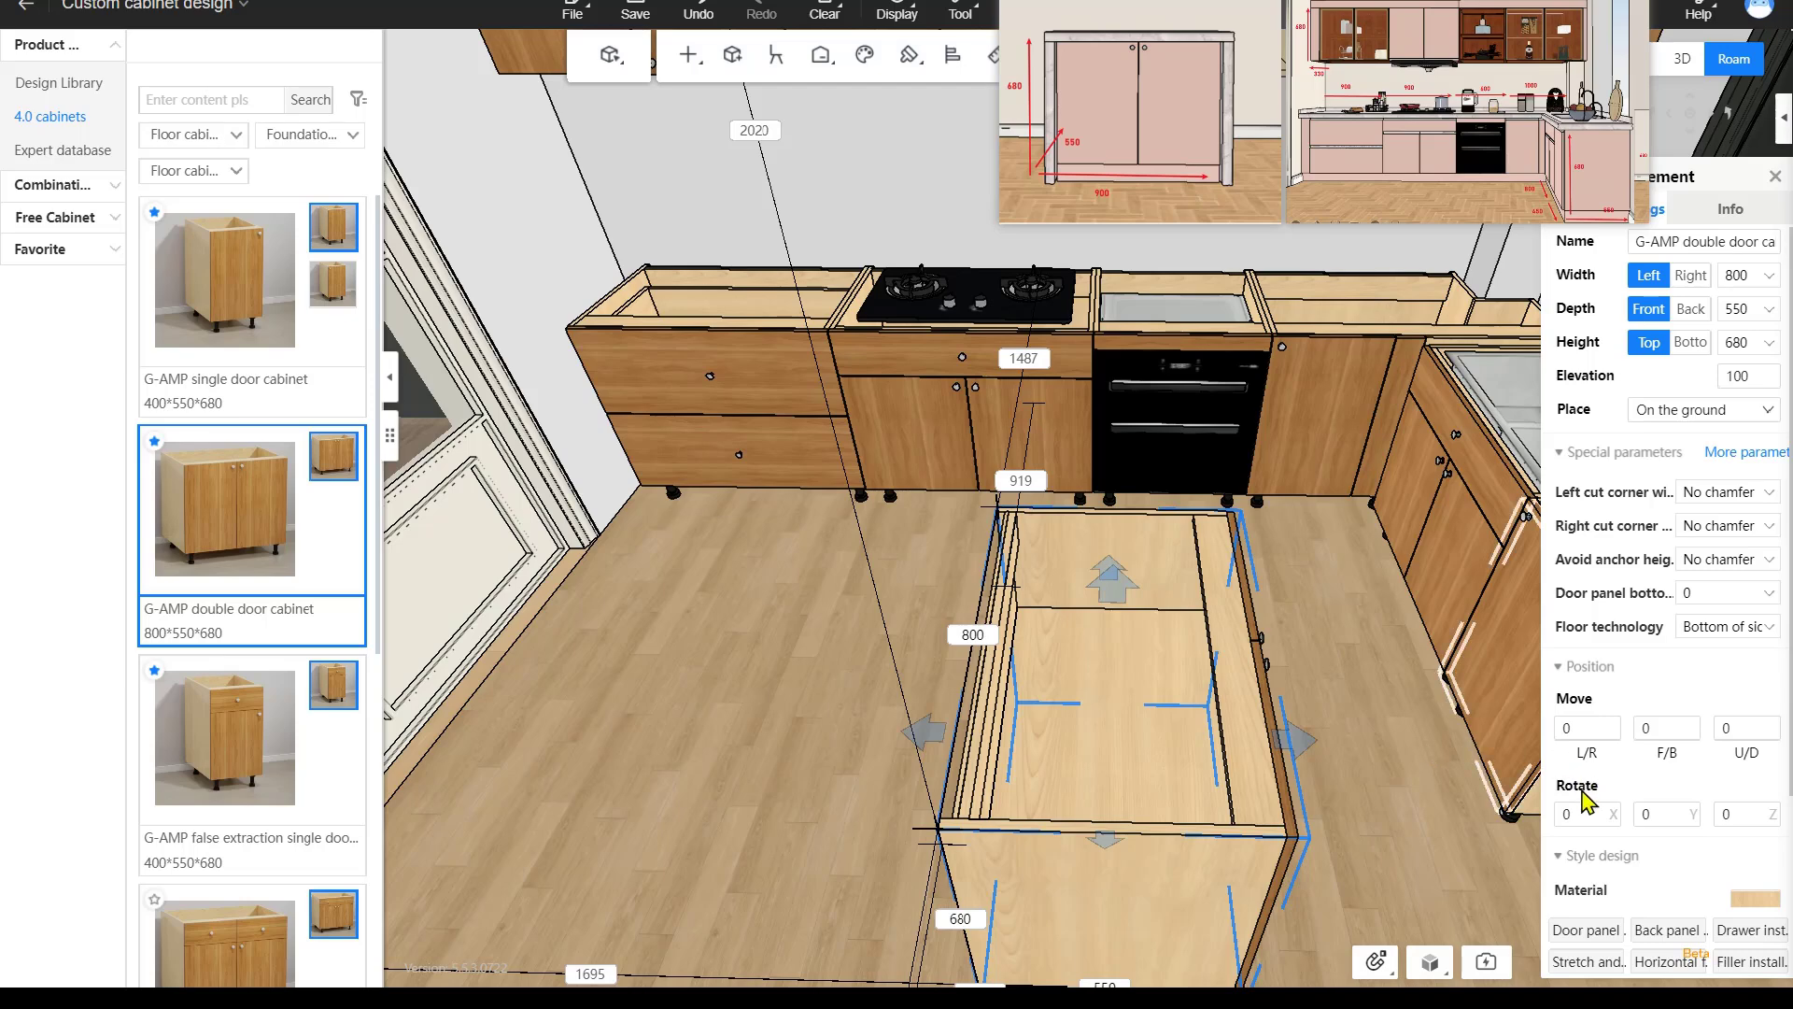
click(1192, 757)
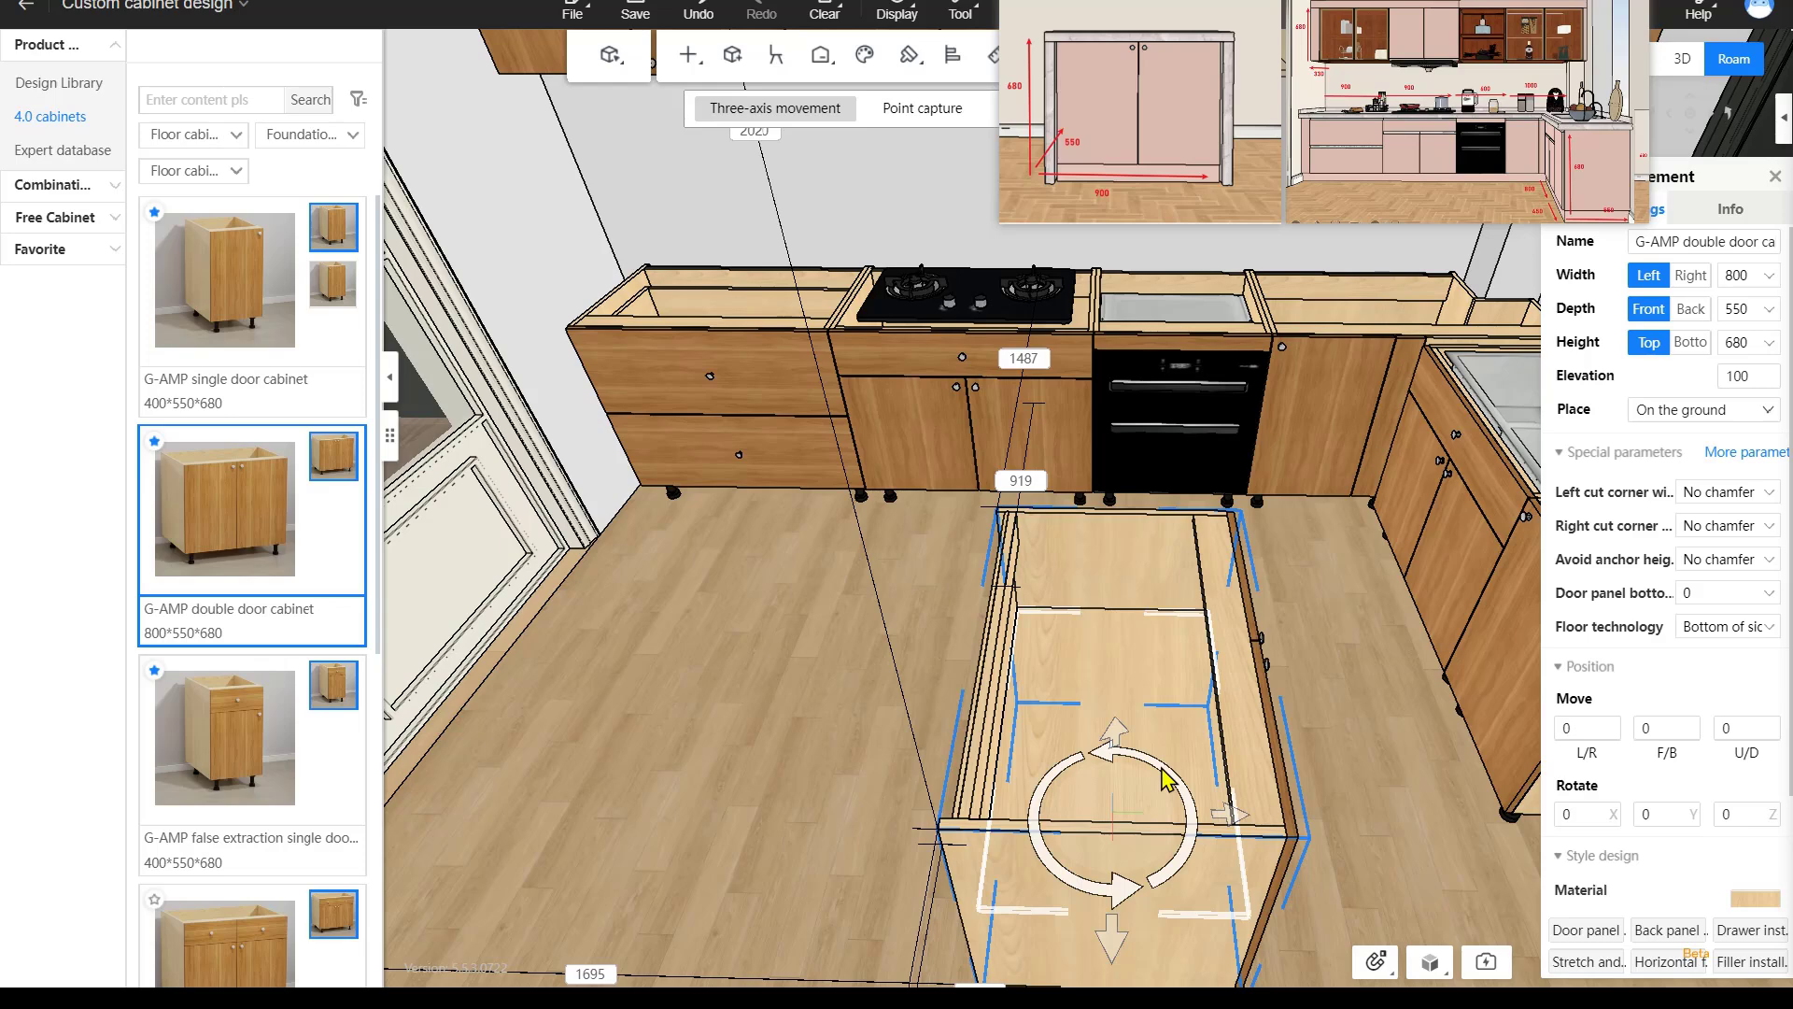
click(1164, 778)
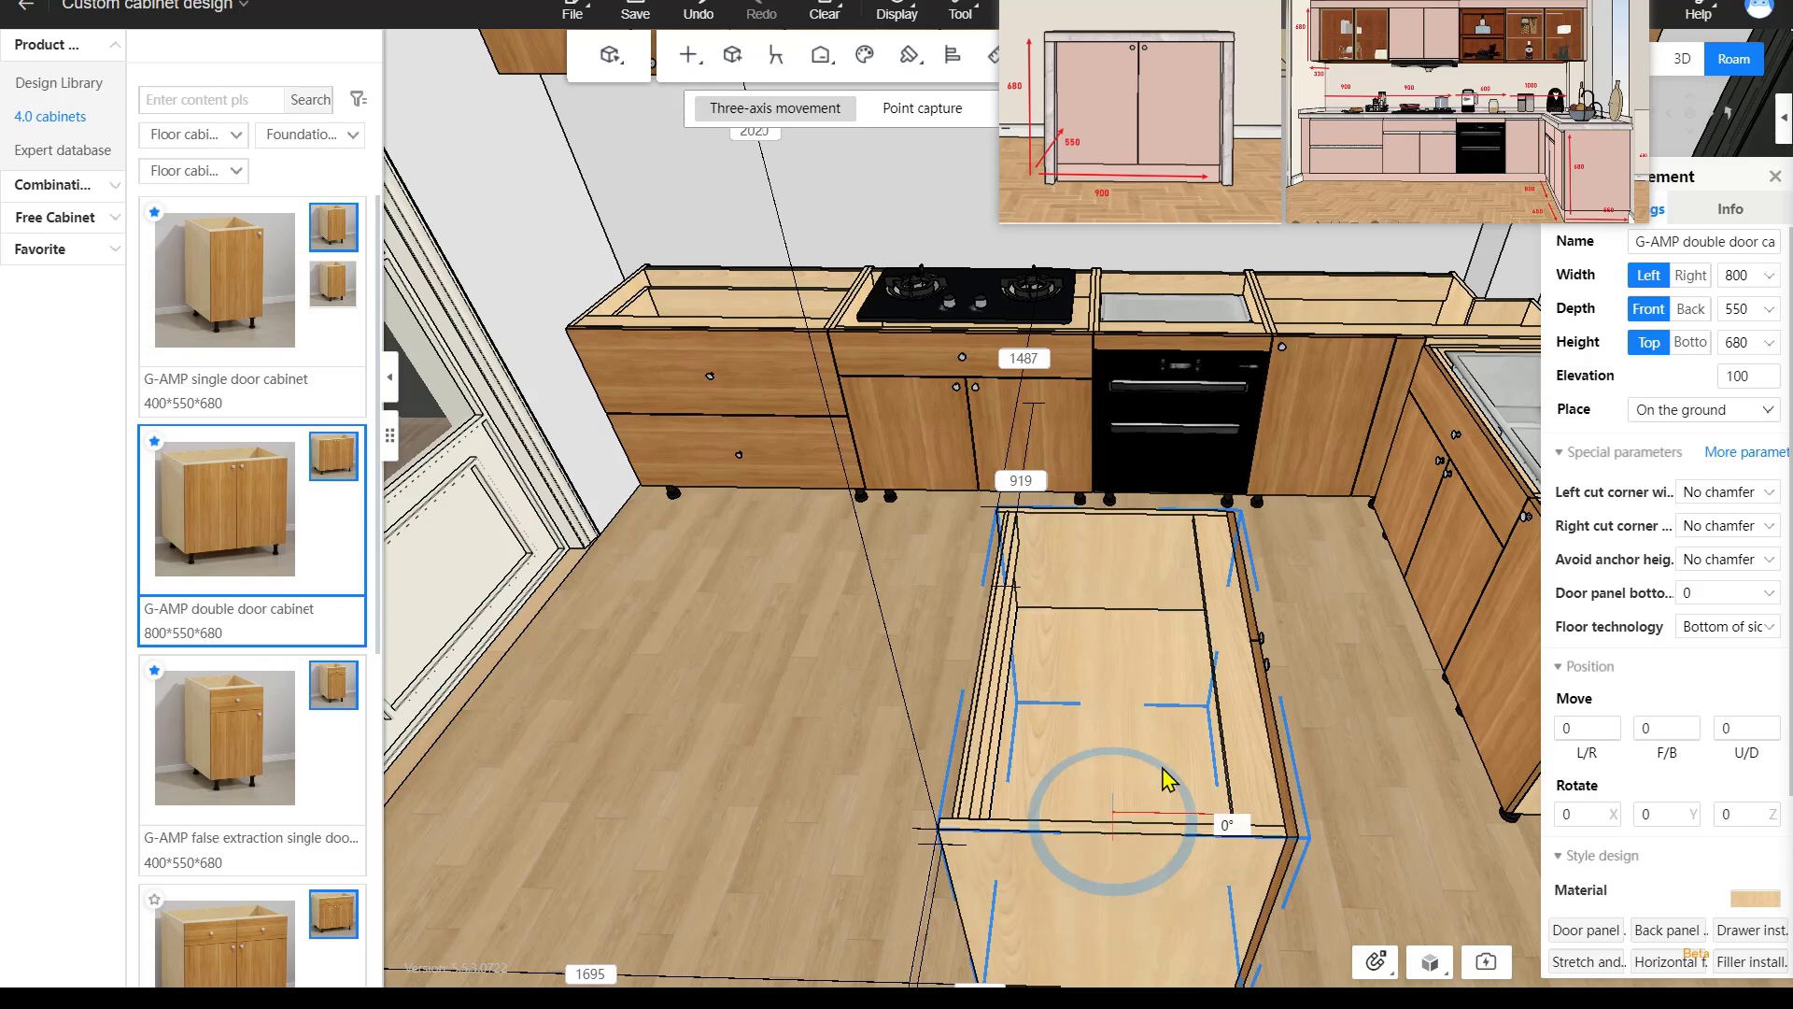
drag(1165, 778, 1138, 730)
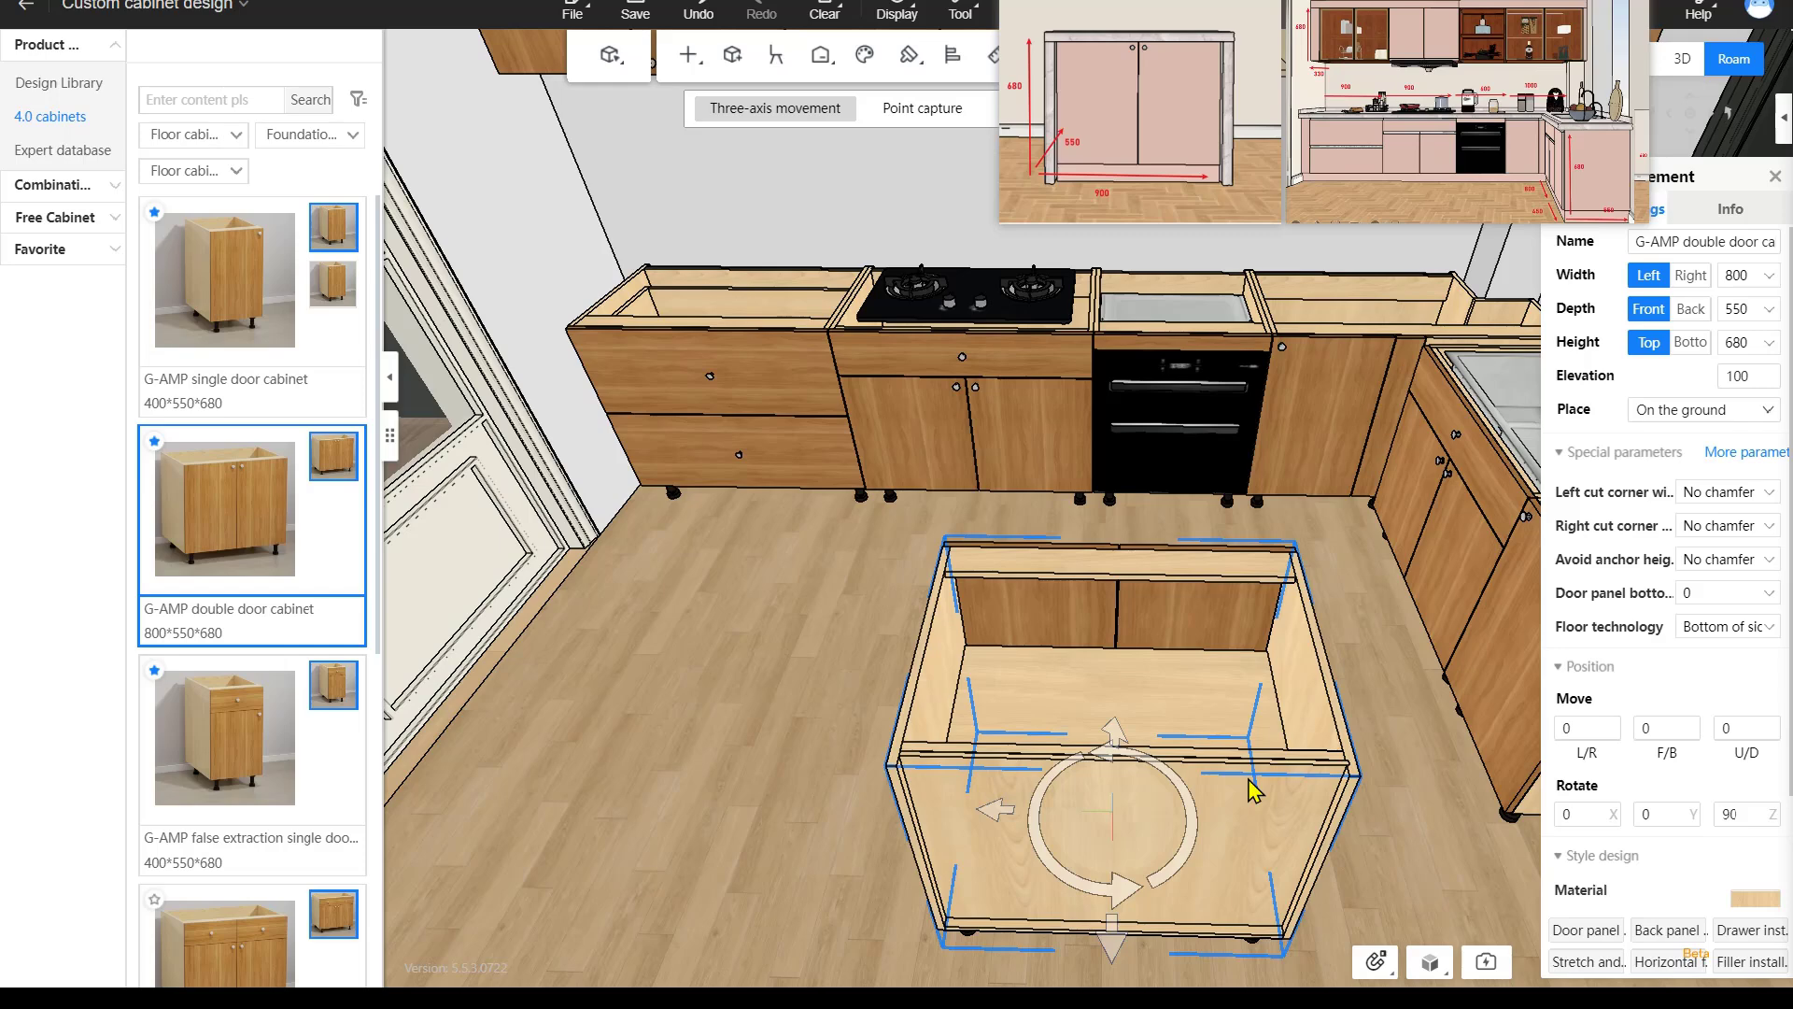
Cycle the island cabinet's rotation about Z through a full turn in 90° increments, ending at 90°.
key(space)
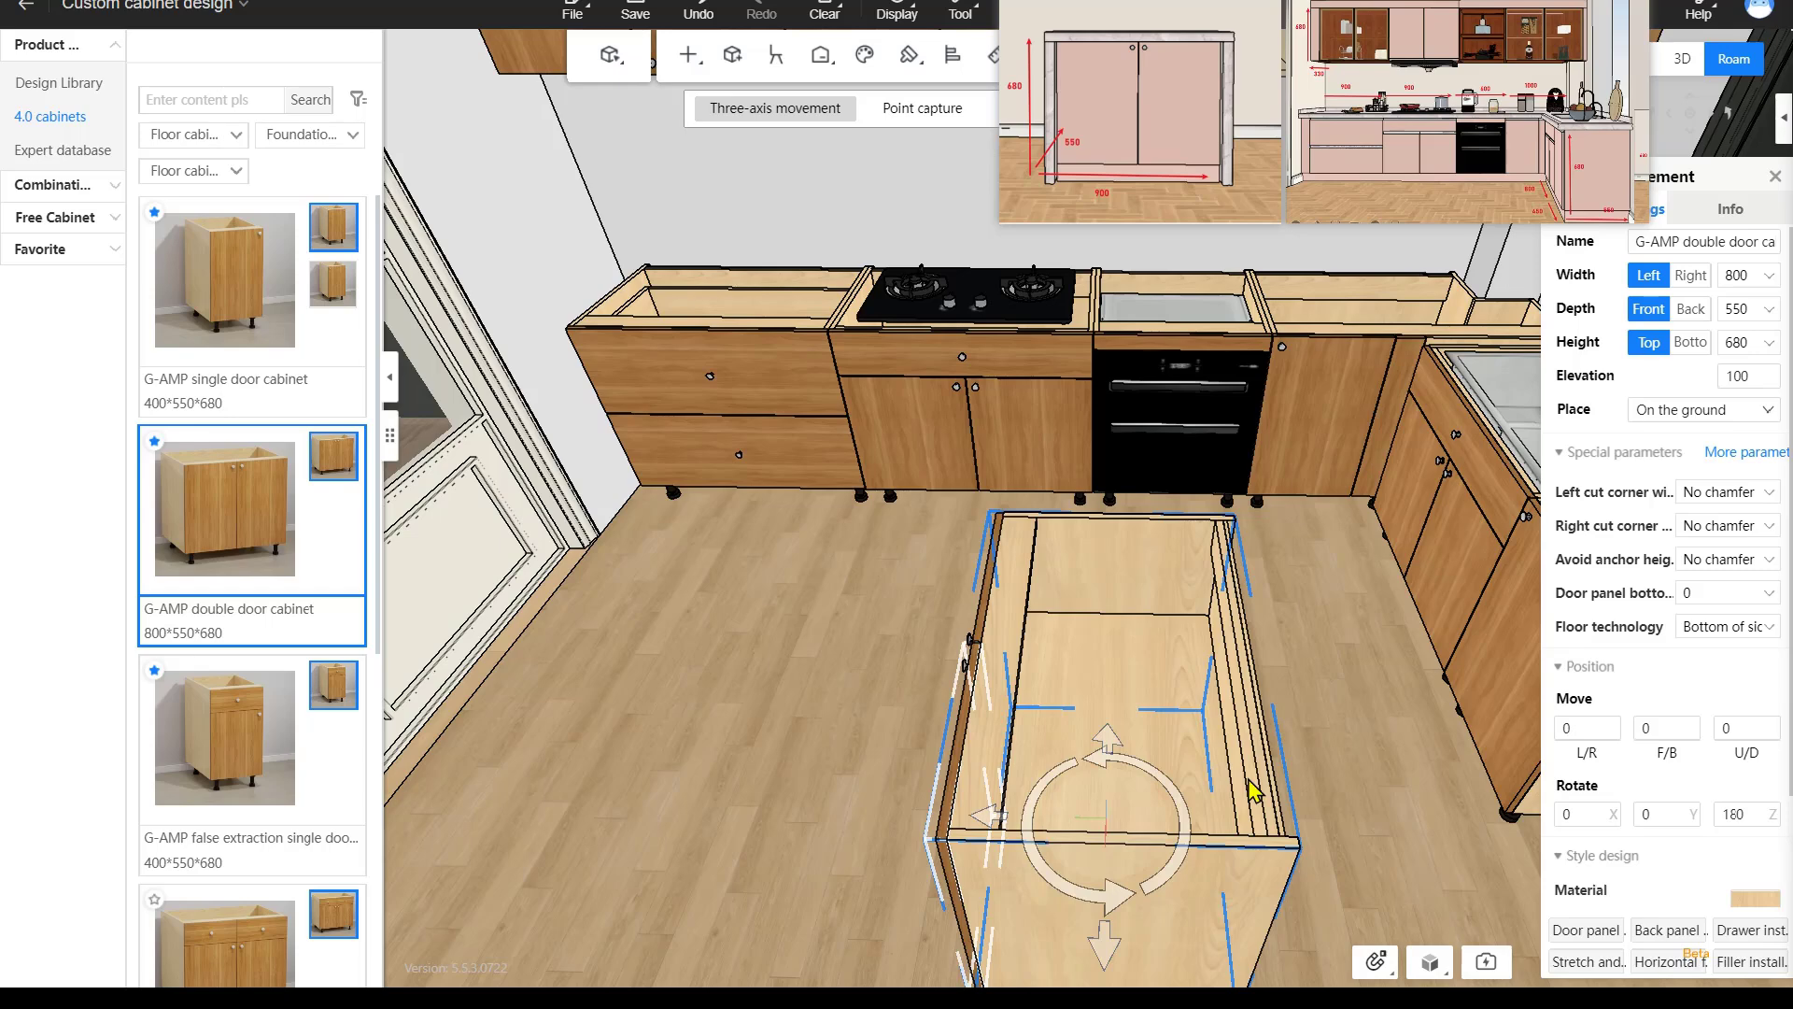
key(space)
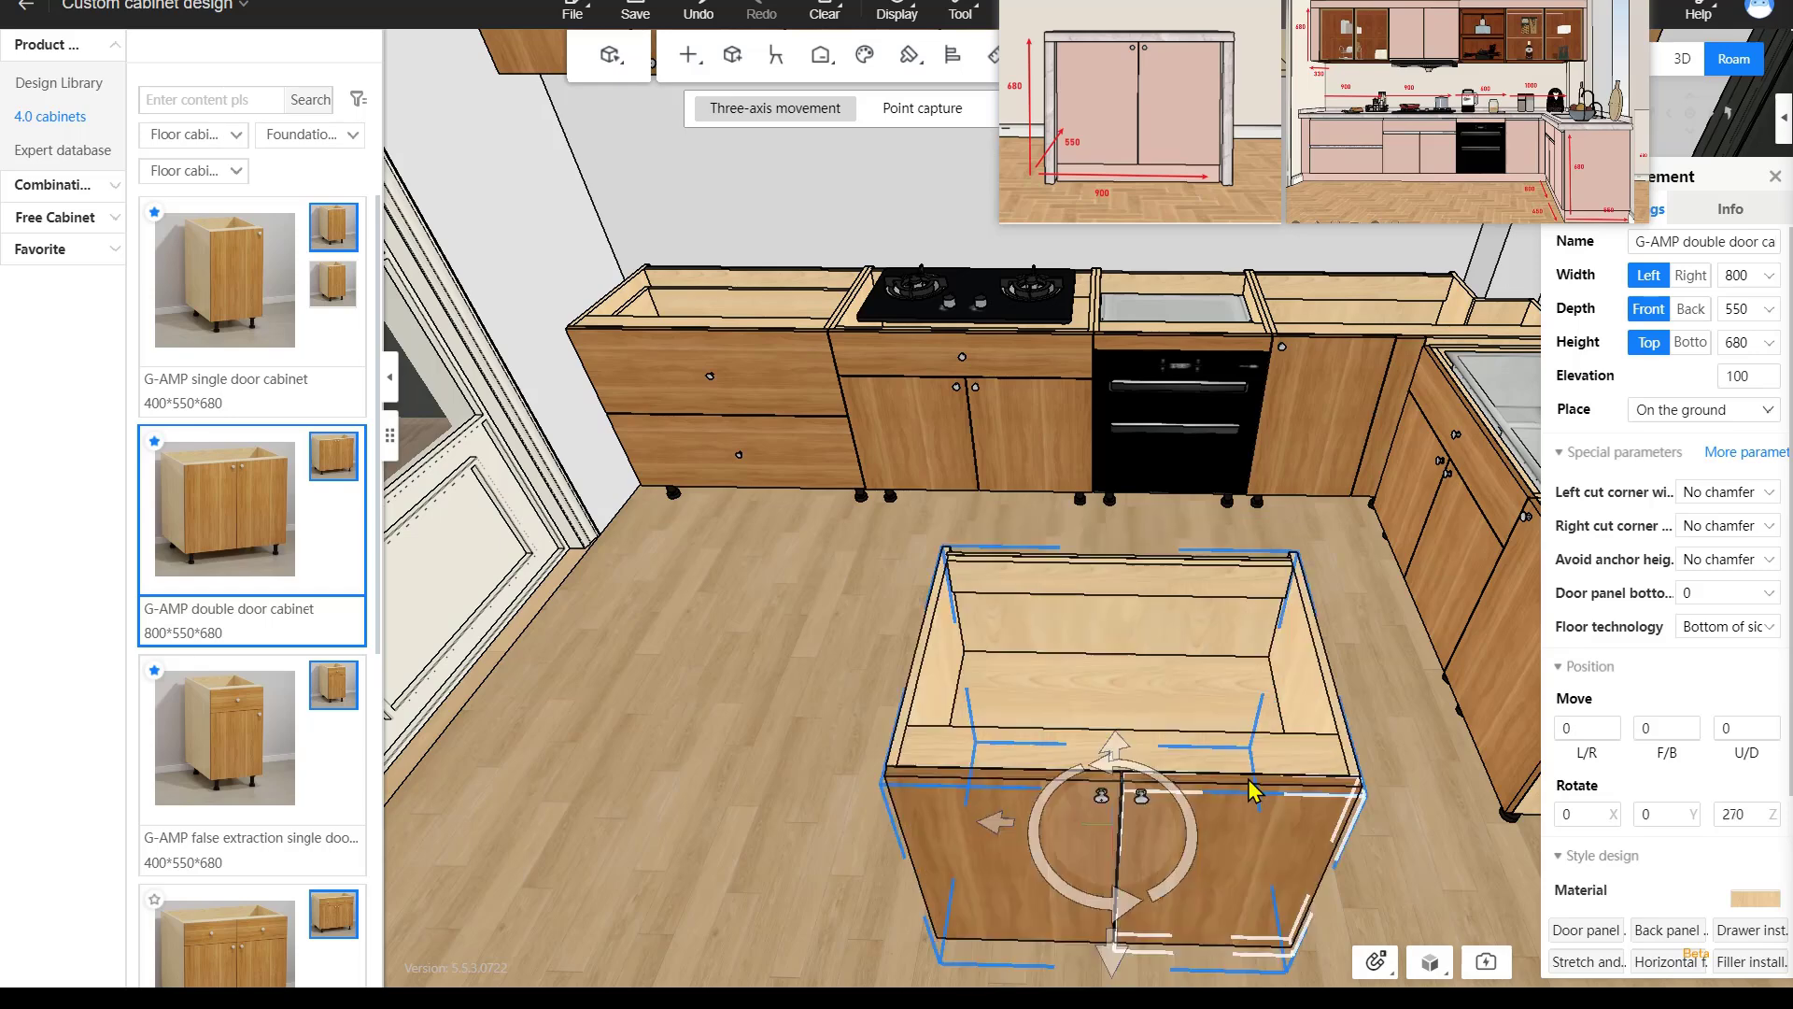
key(space)
key(space)
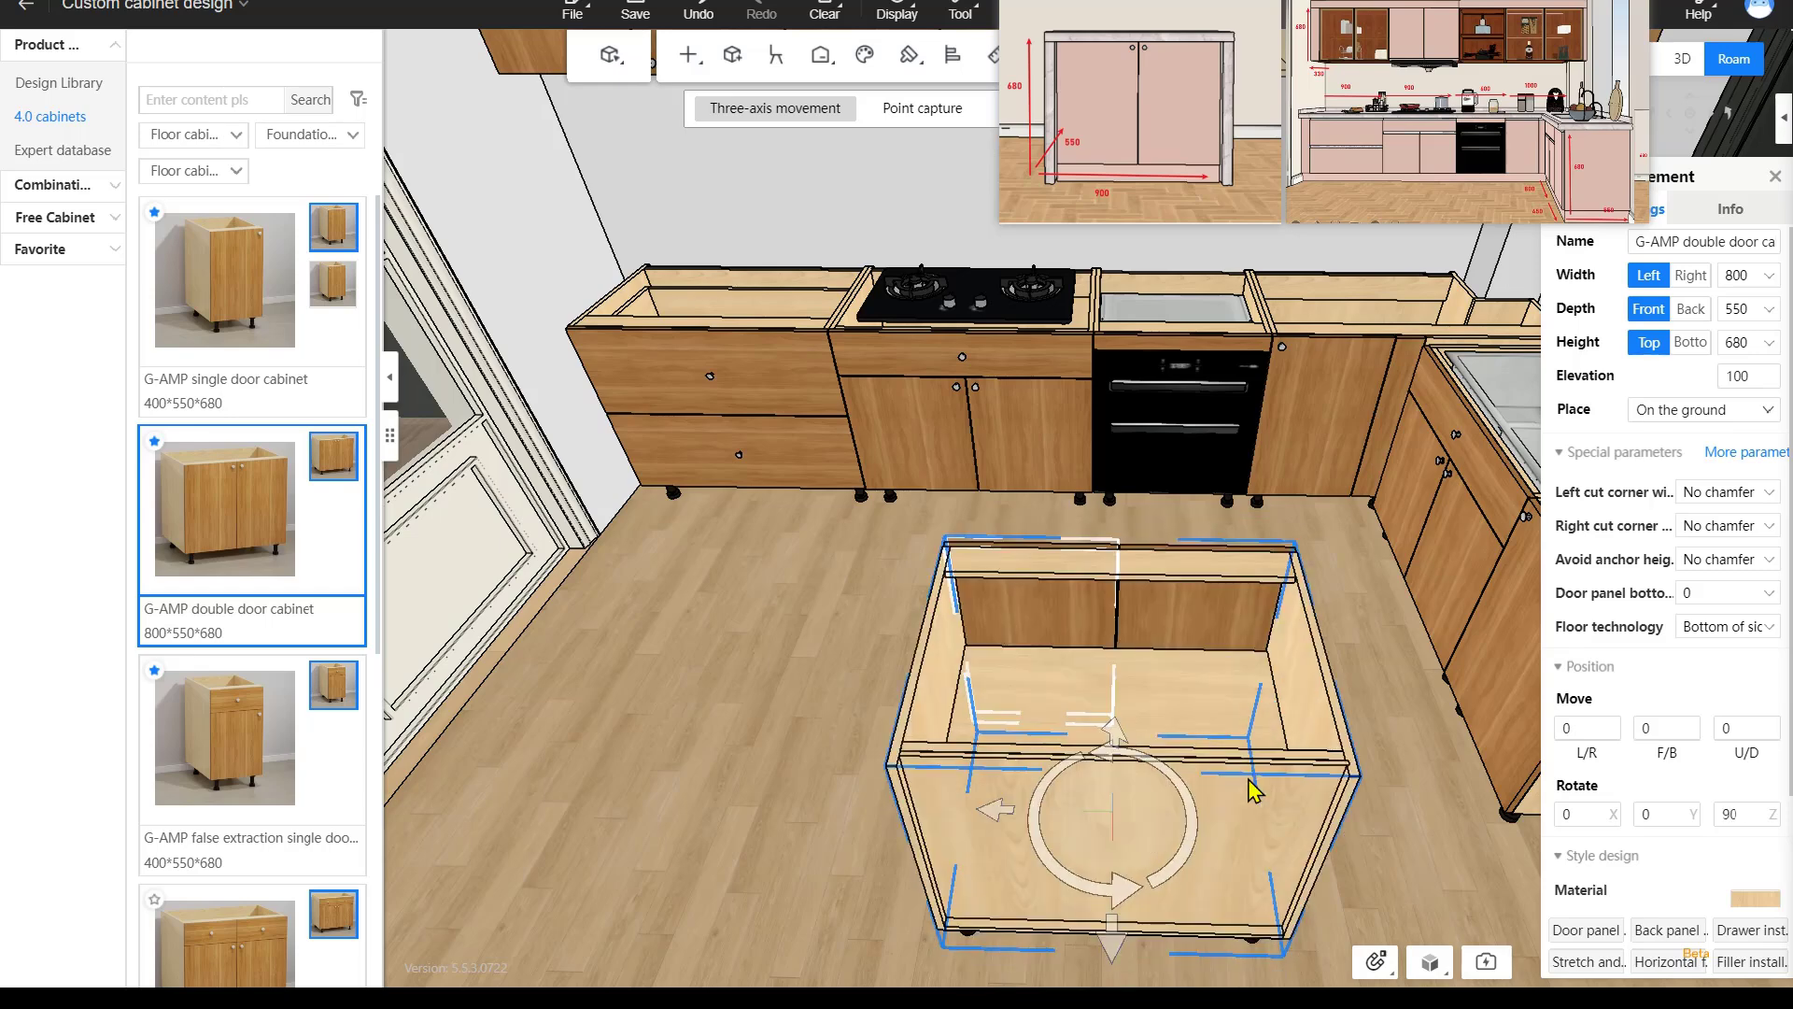
key(Tab)
key(Tab)
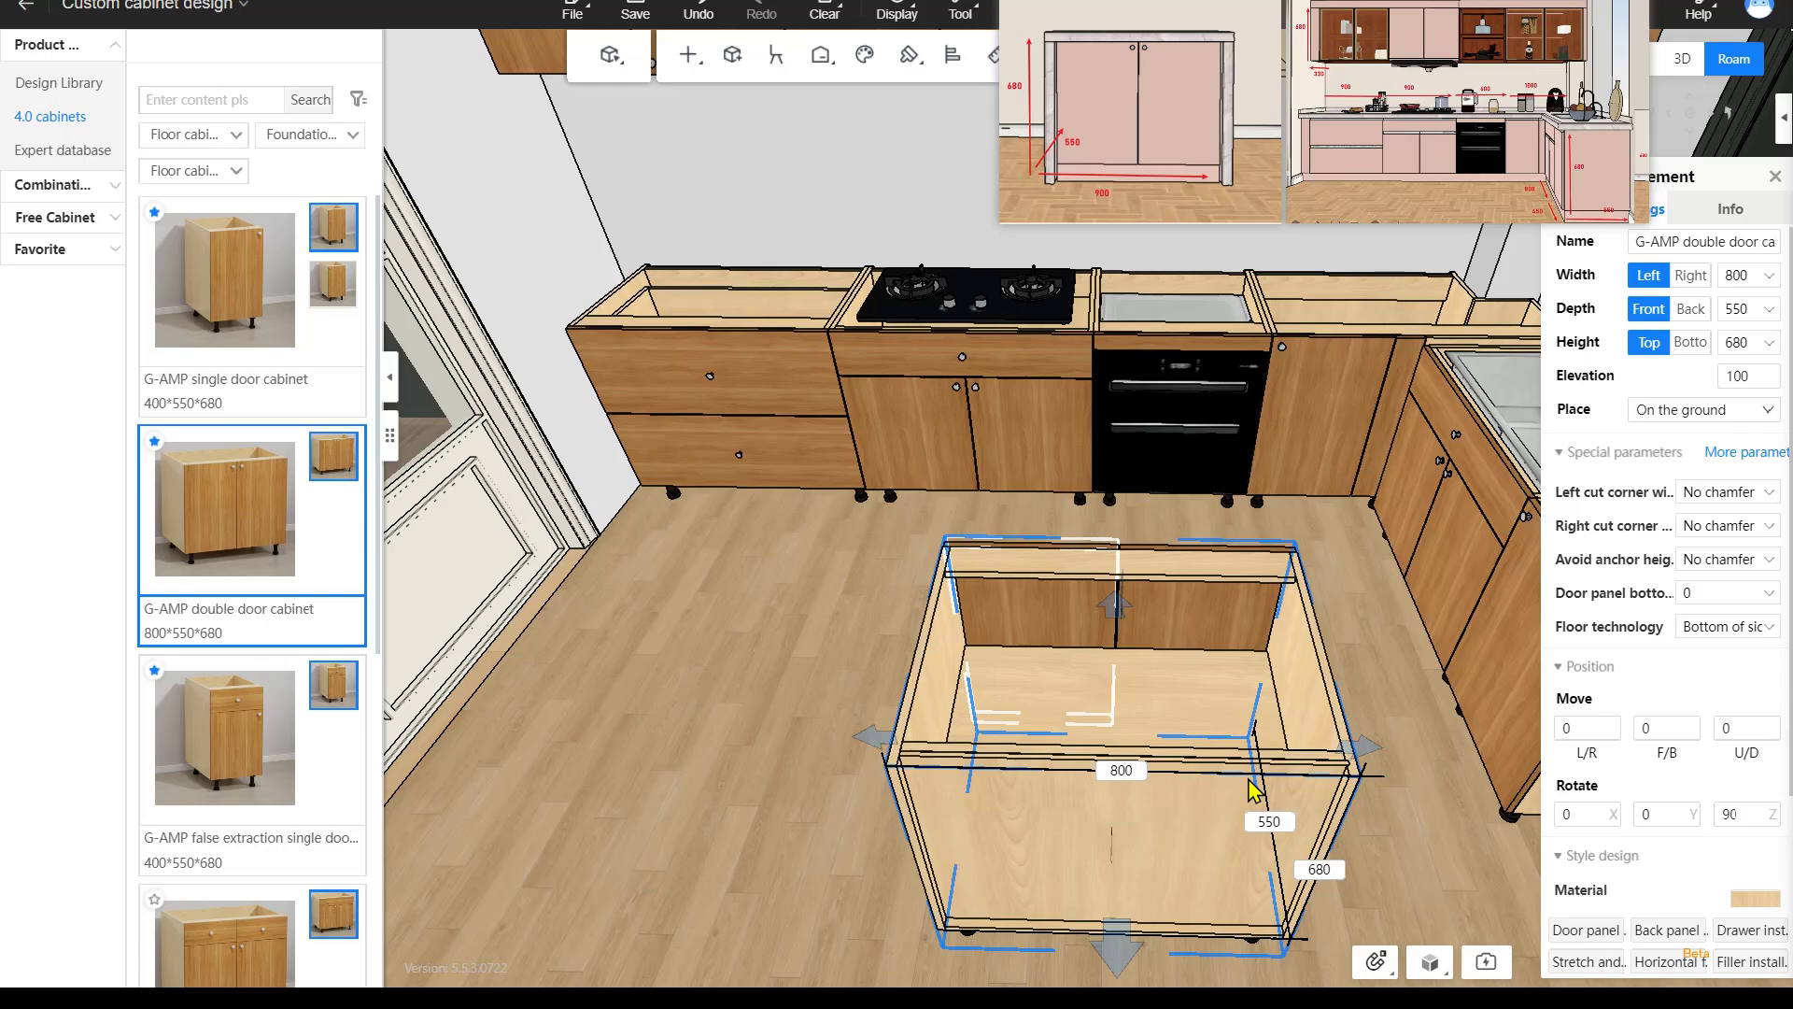
key(space)
key(space)
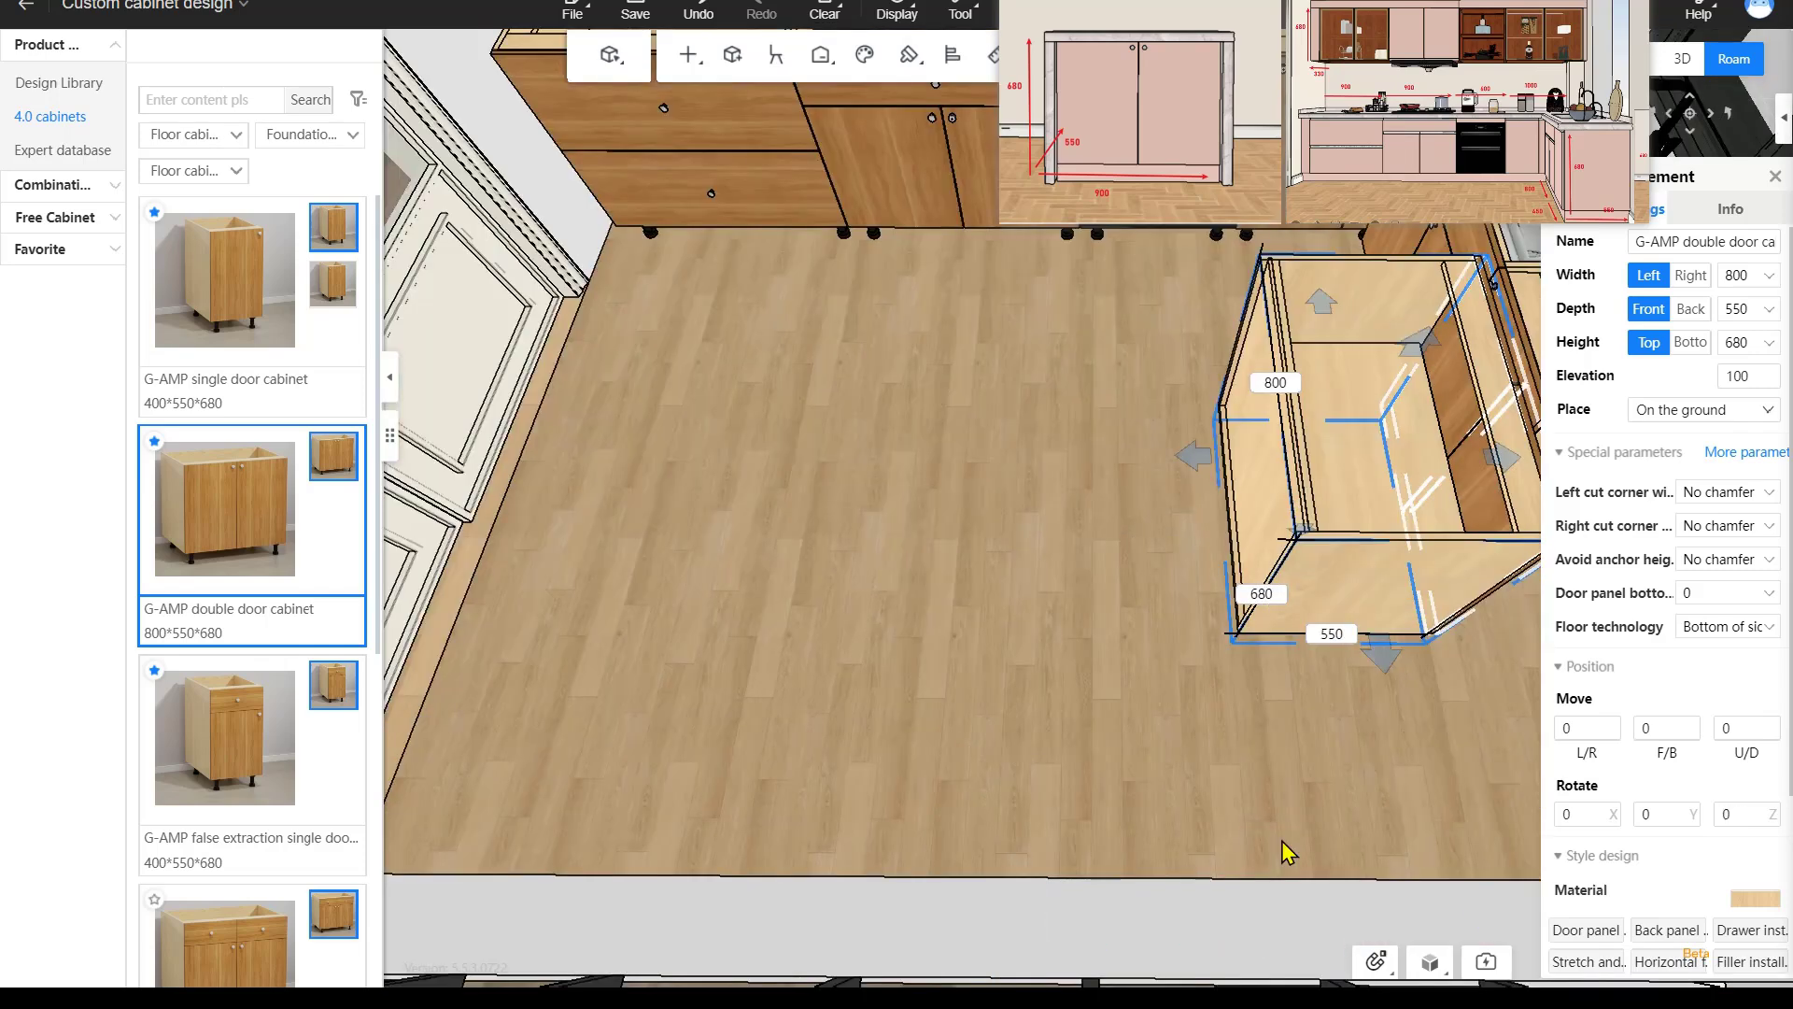
key(space)
Set the island double door cabinet's width to 900.
right_drag(1285, 849, 1121, 467)
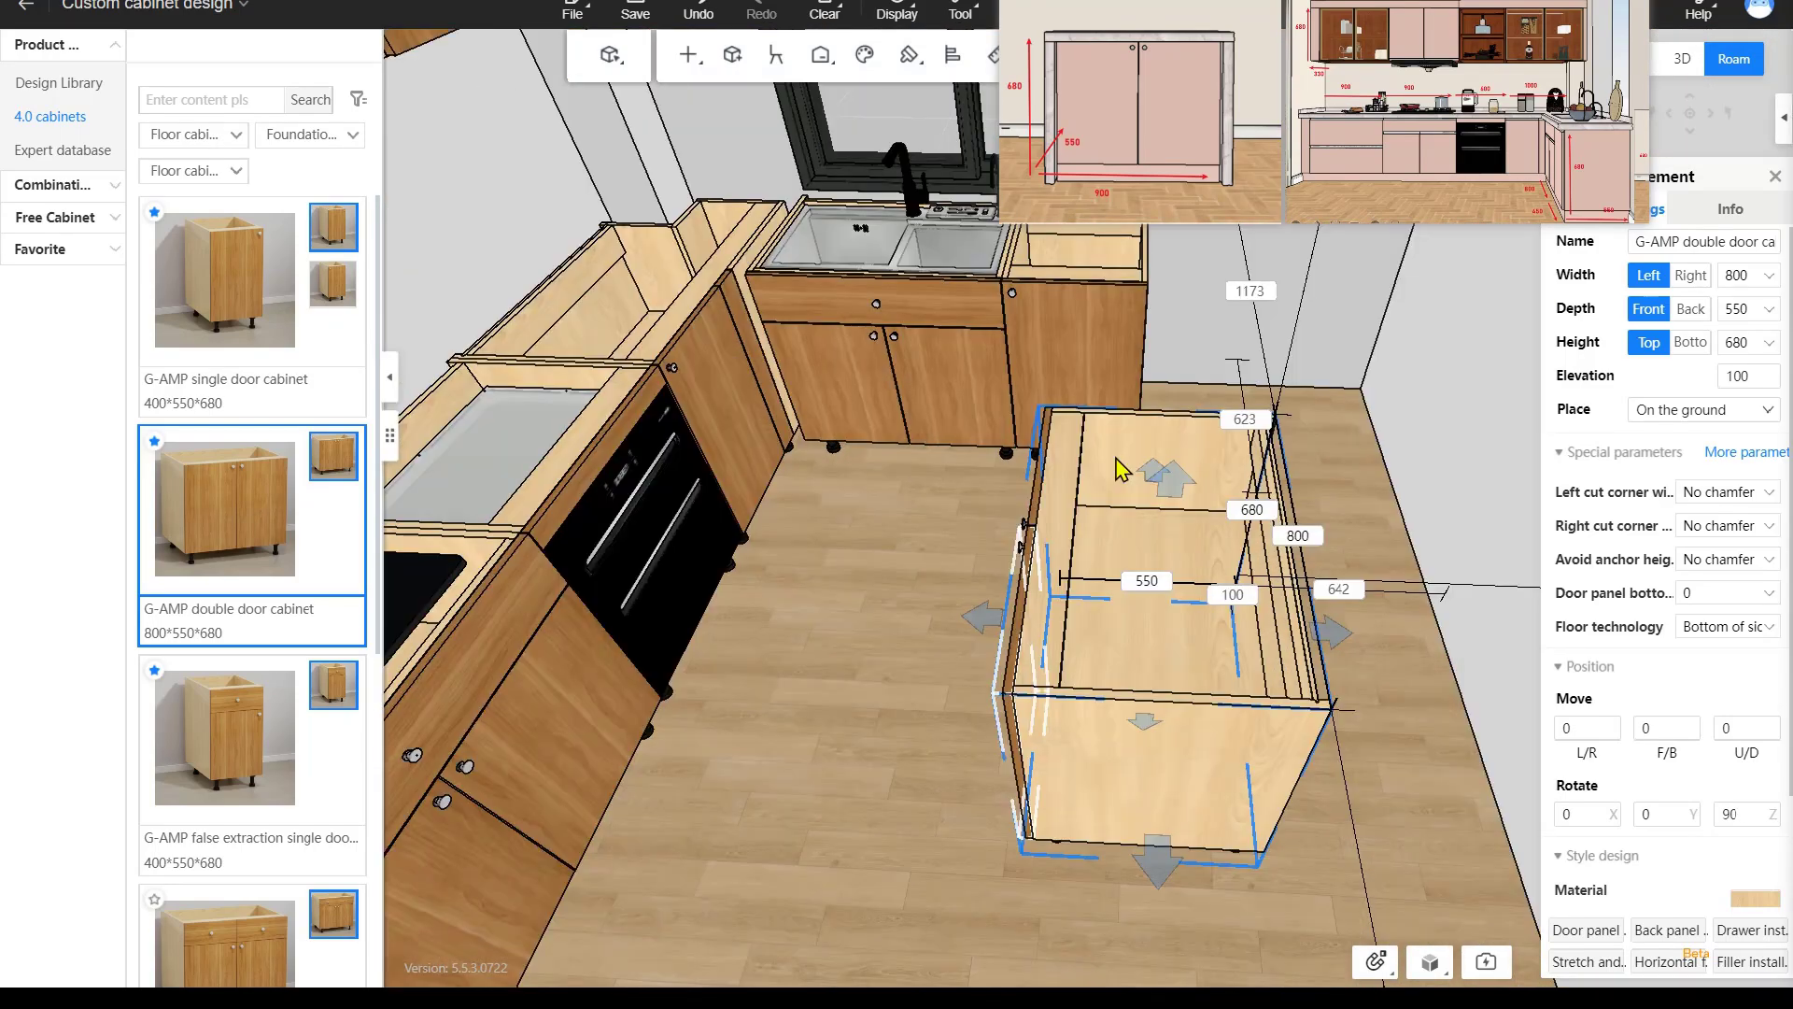
click(1770, 276)
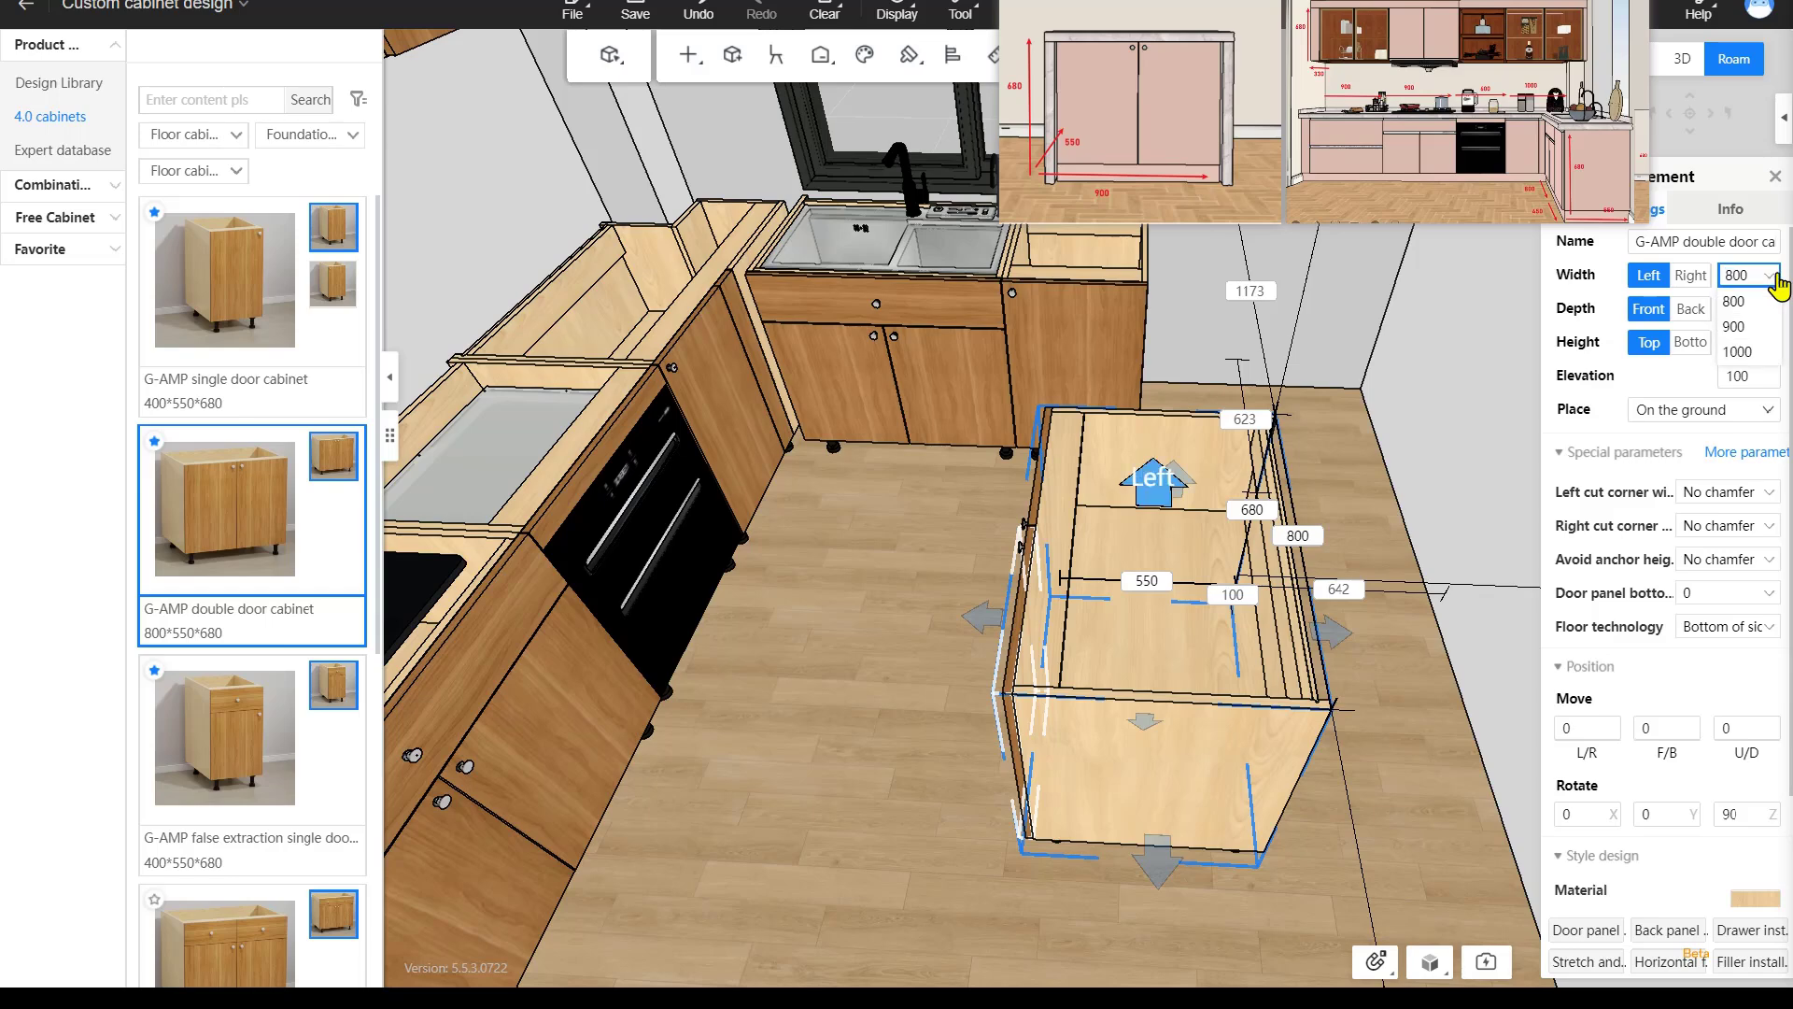
click(1737, 327)
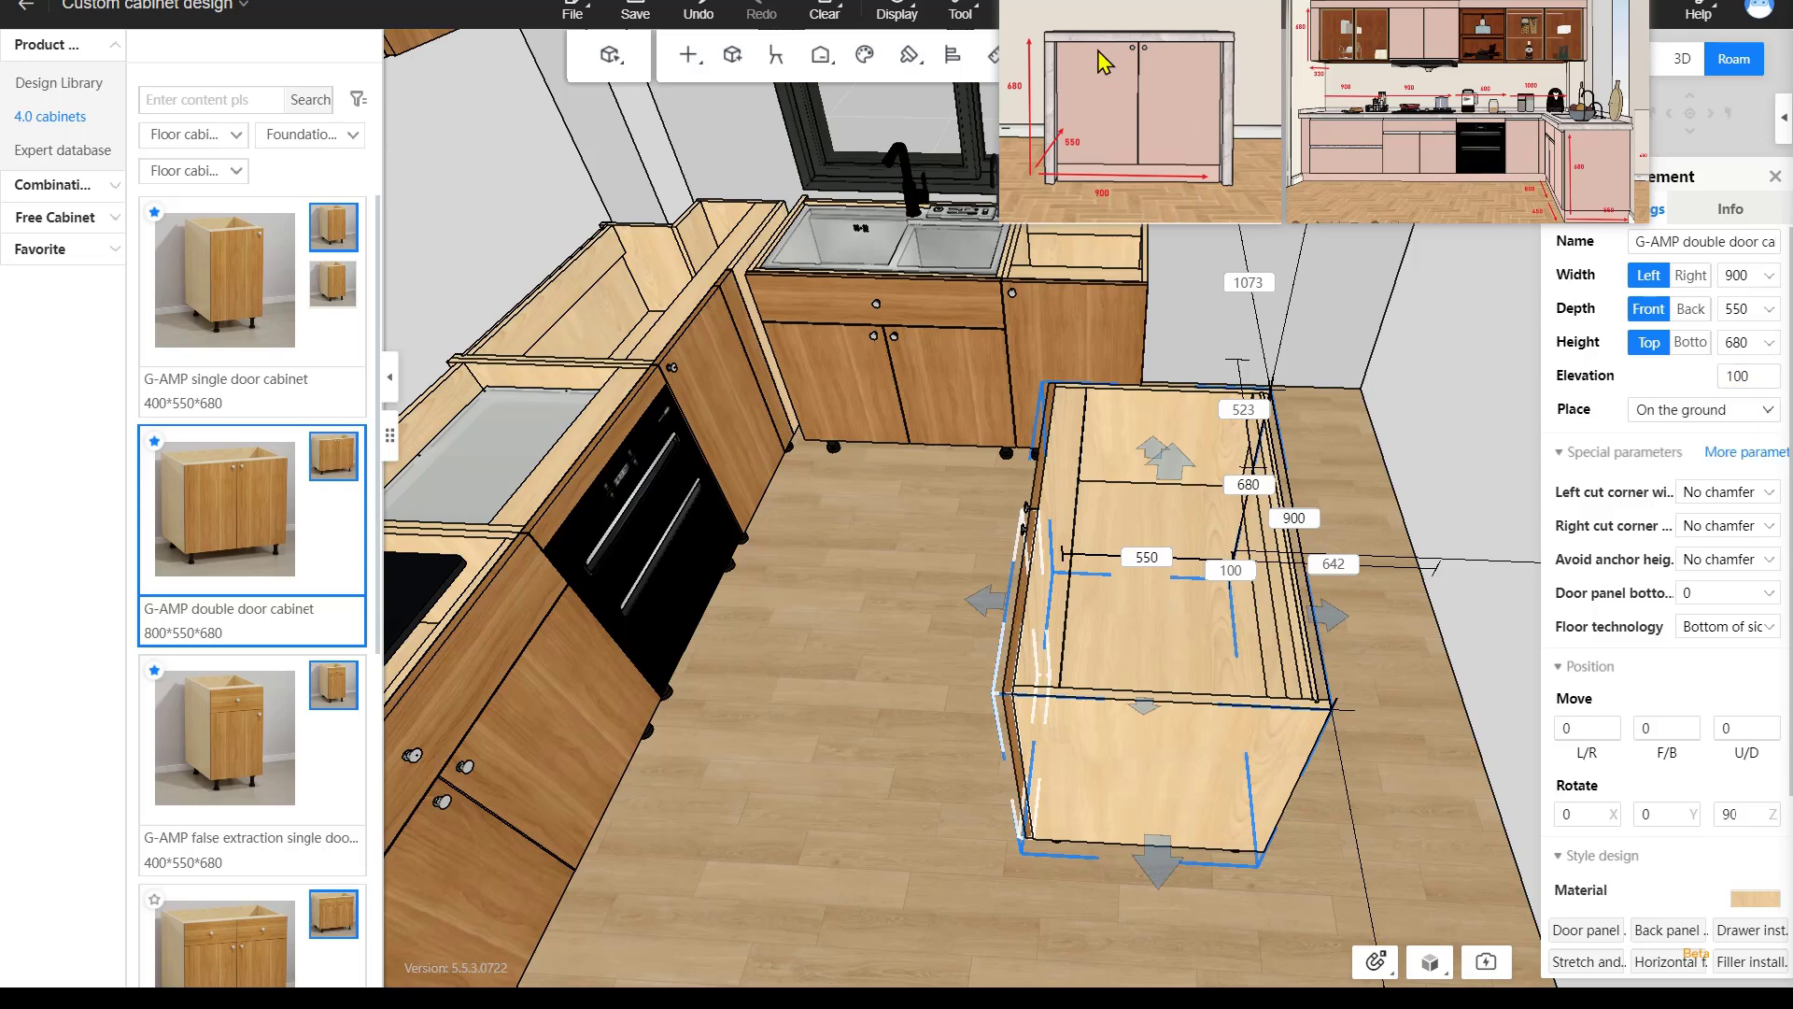
drag(1261, 135, 1205, 228)
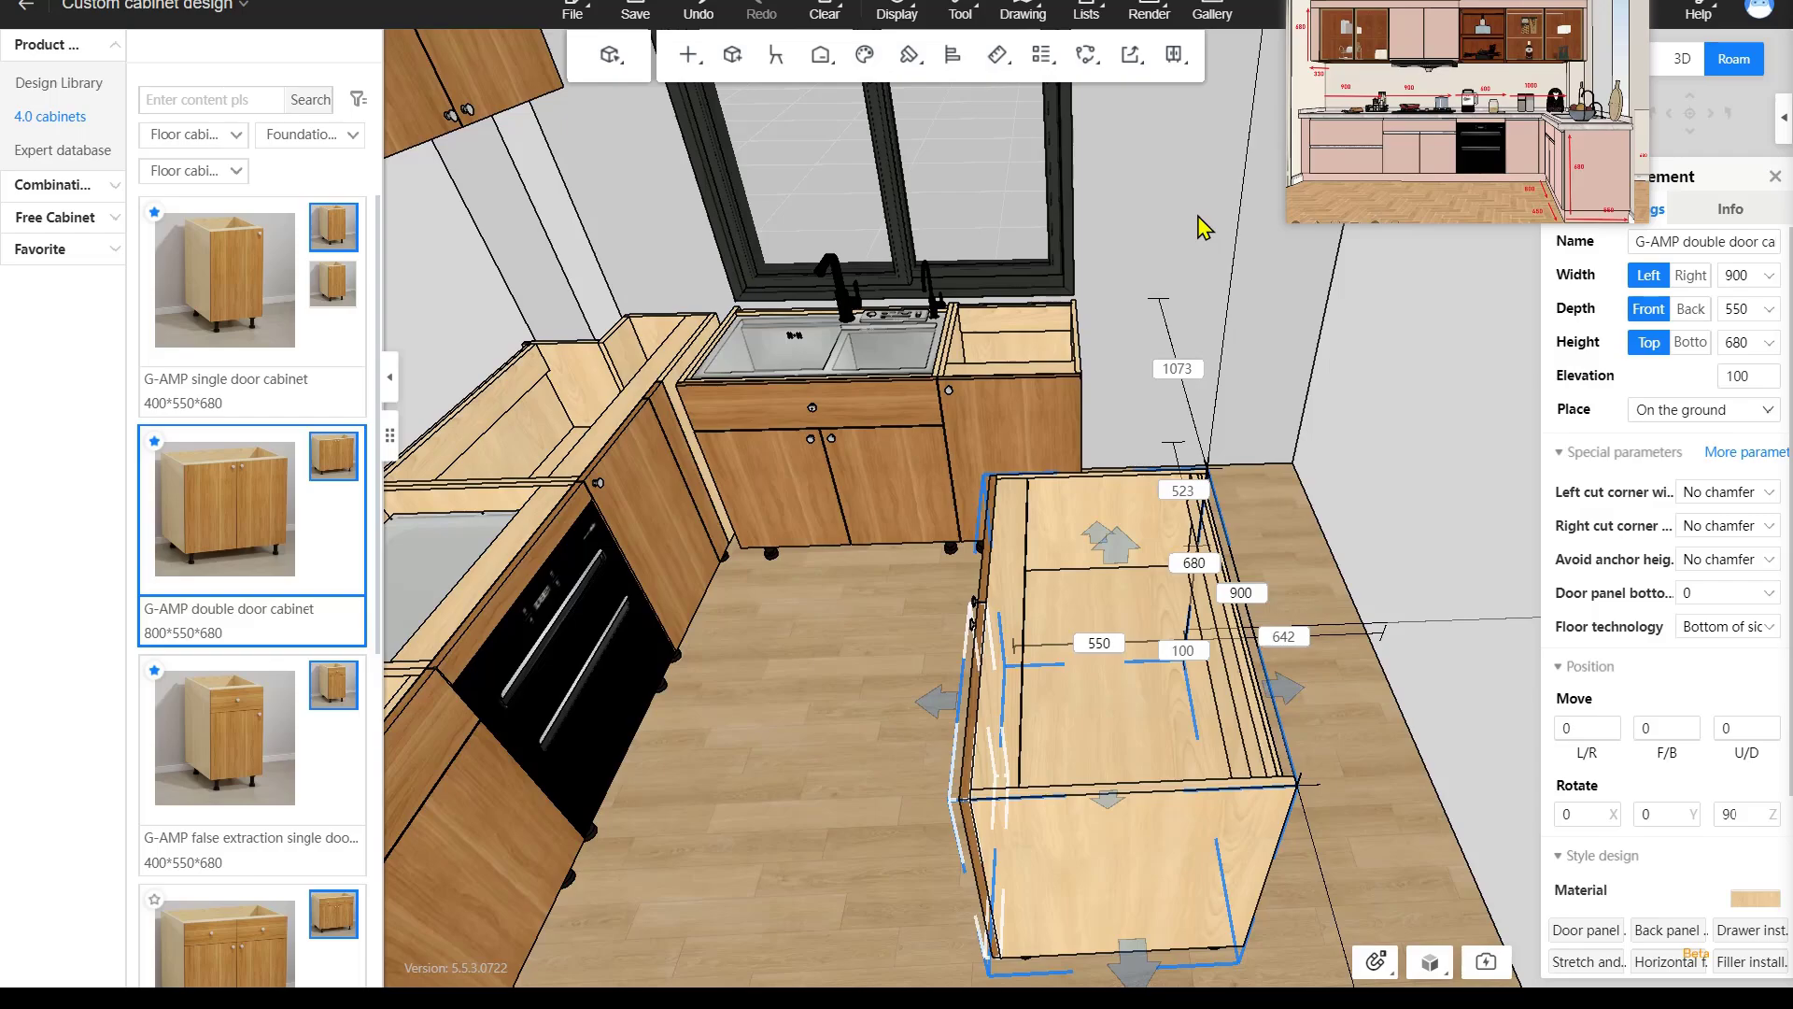
Read the stove cabinet's distance to the window wall and set the island cabinet's matching distance to 1650 to align them.
right_drag(1246, 519, 1308, 644)
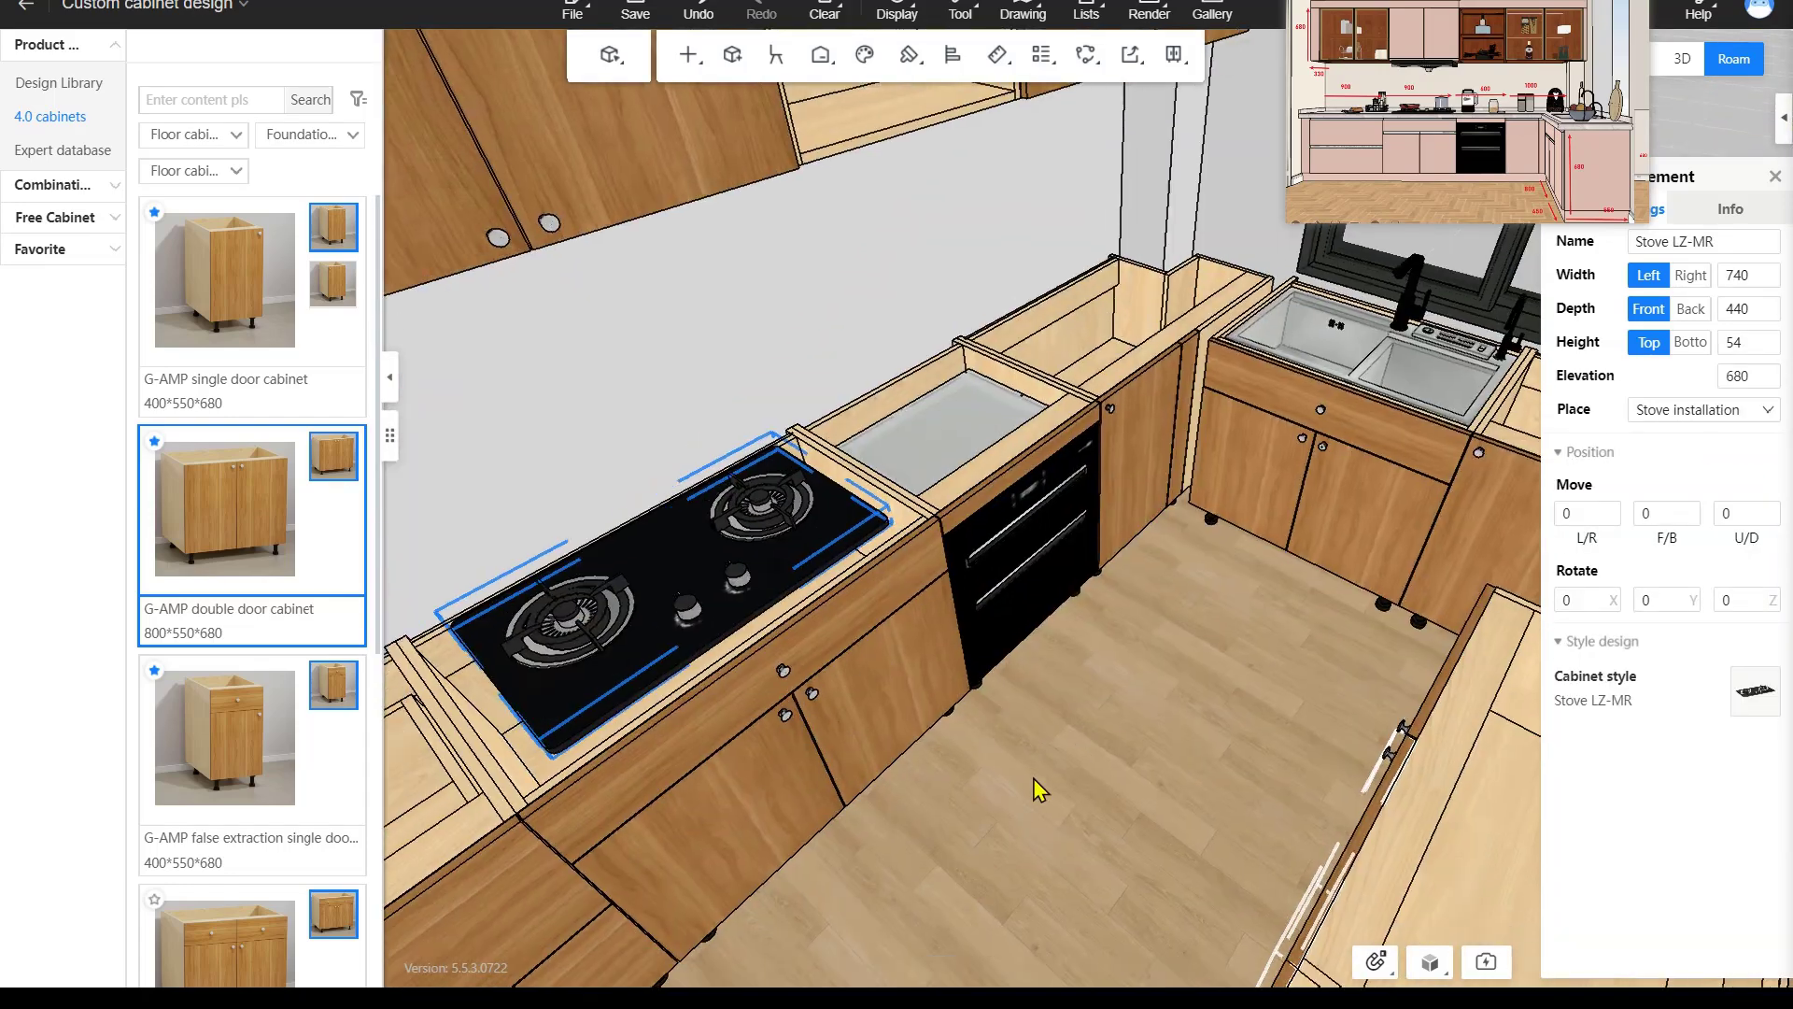
right_drag(1032, 777, 962, 776)
click(738, 733)
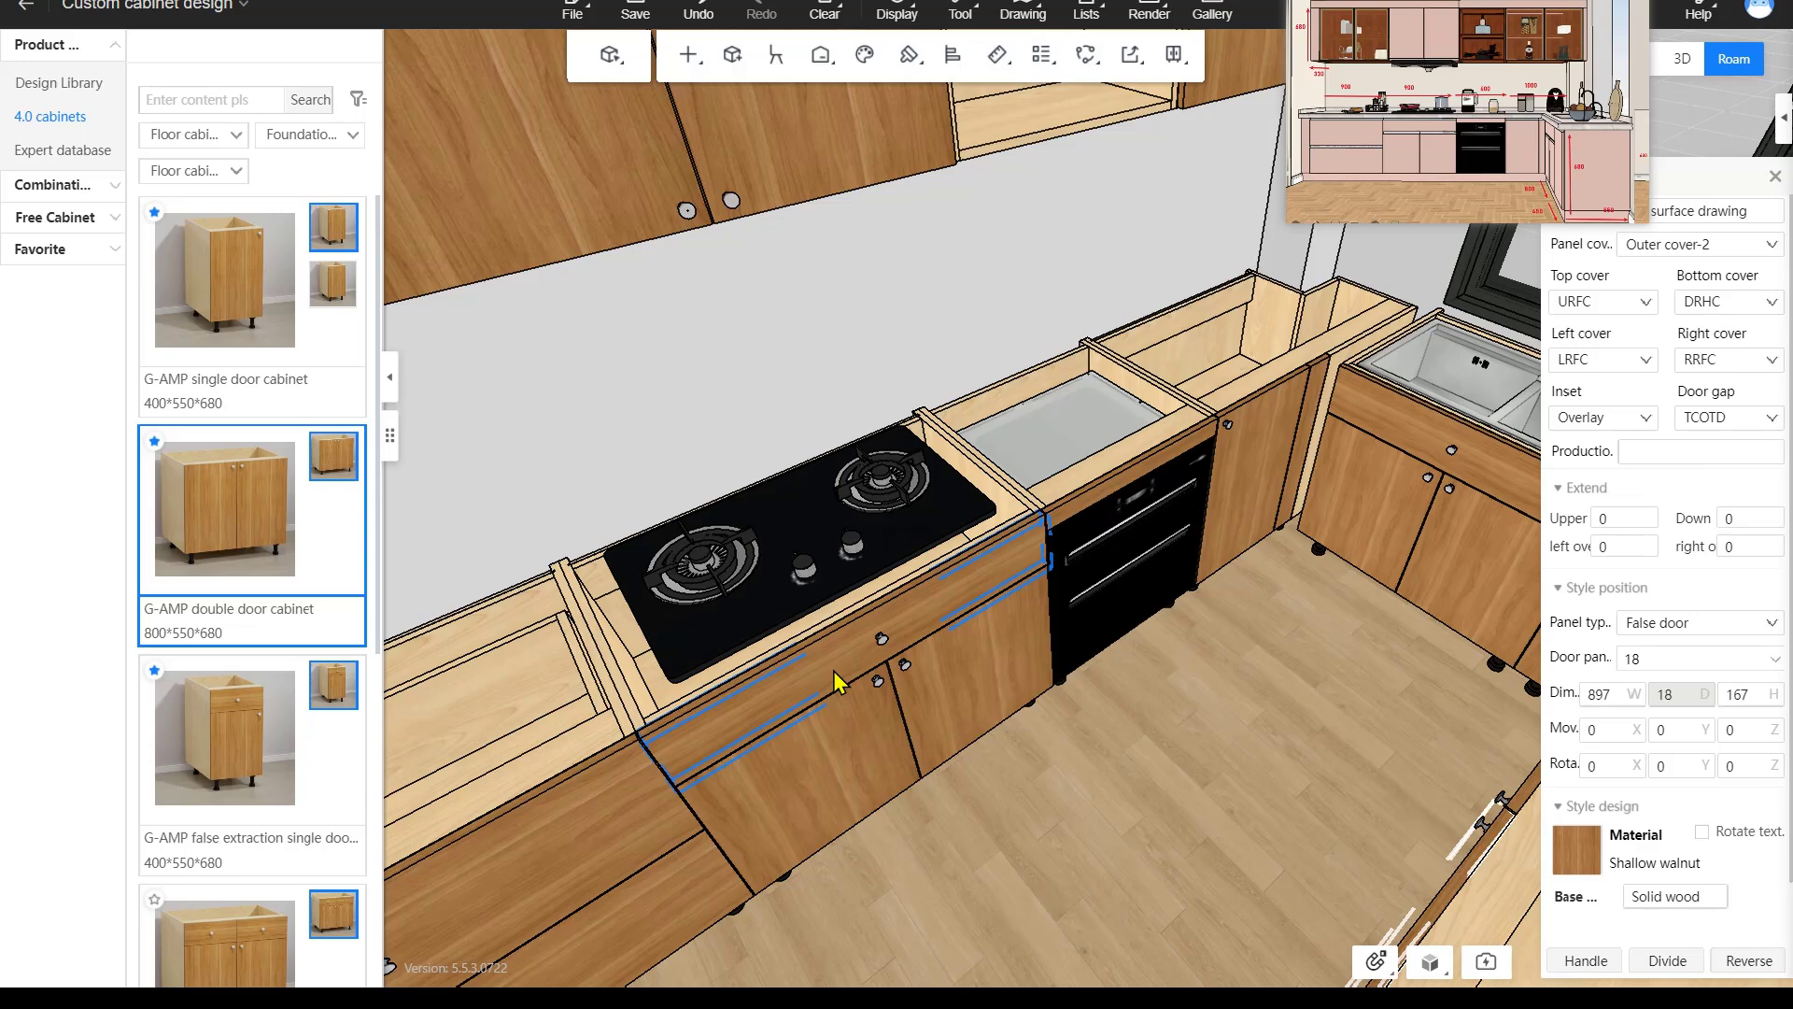
shift+click(837, 681)
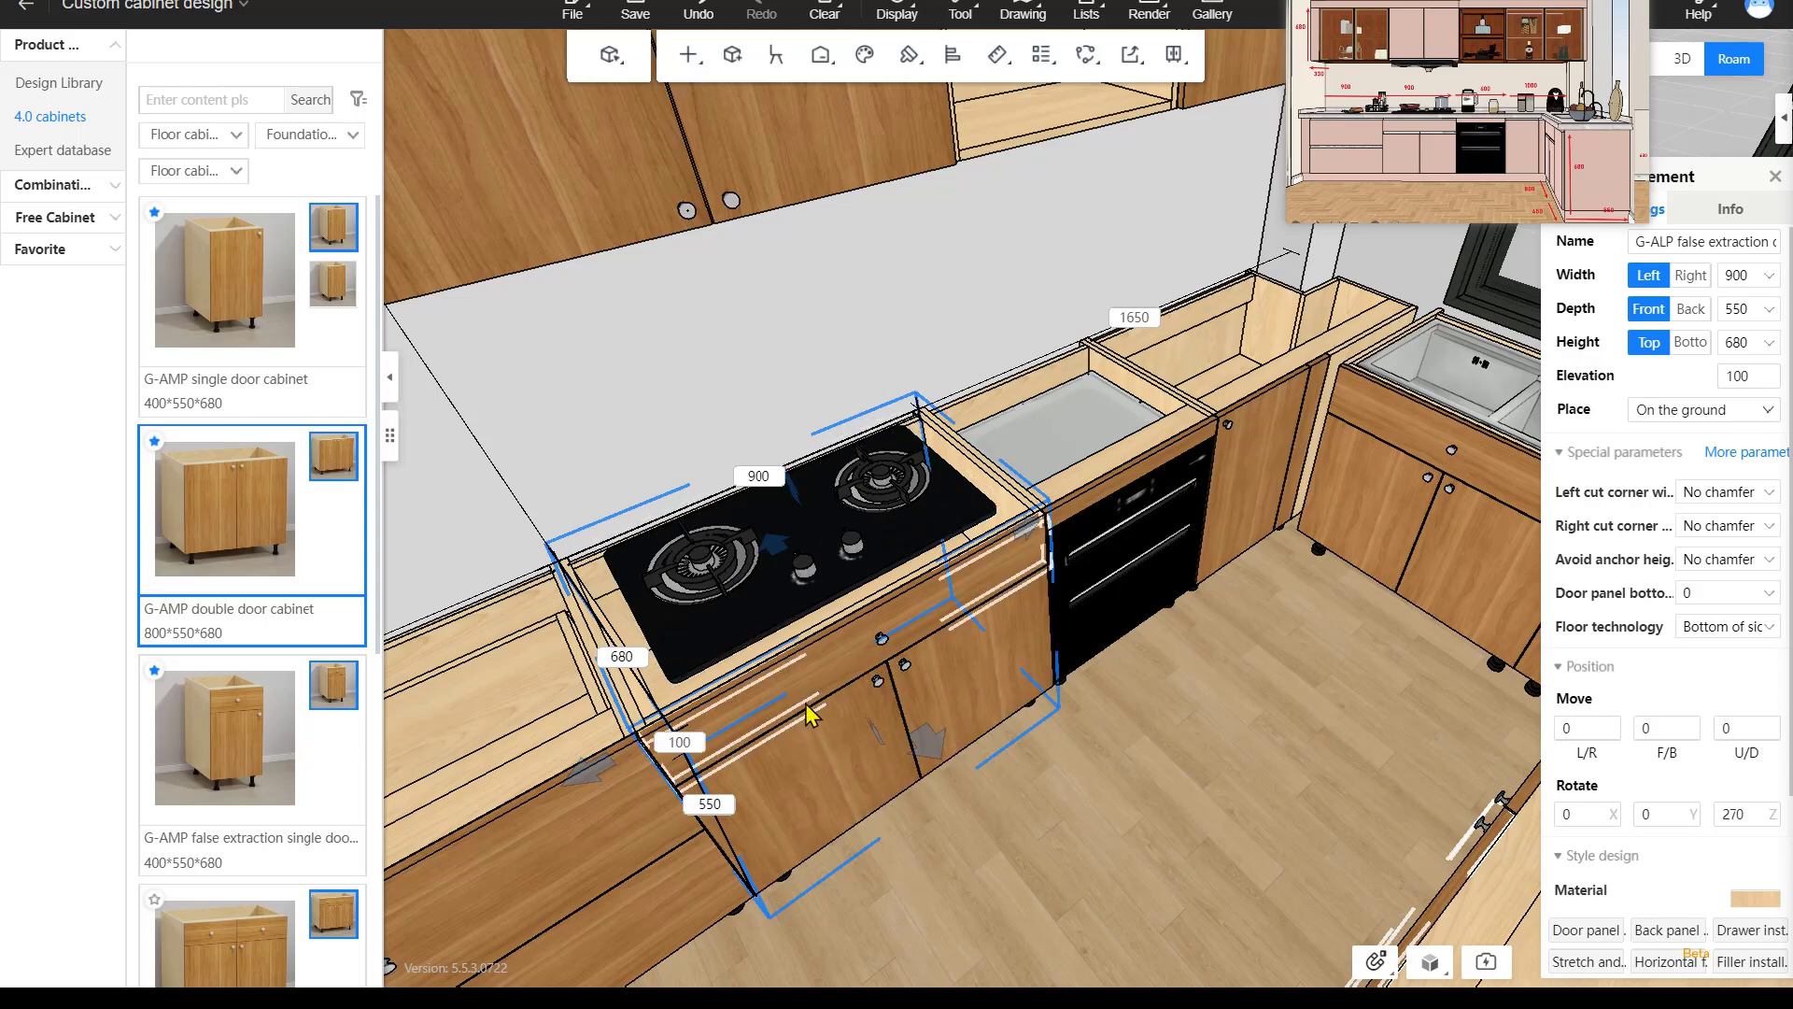
right_drag(1287, 449, 1335, 355)
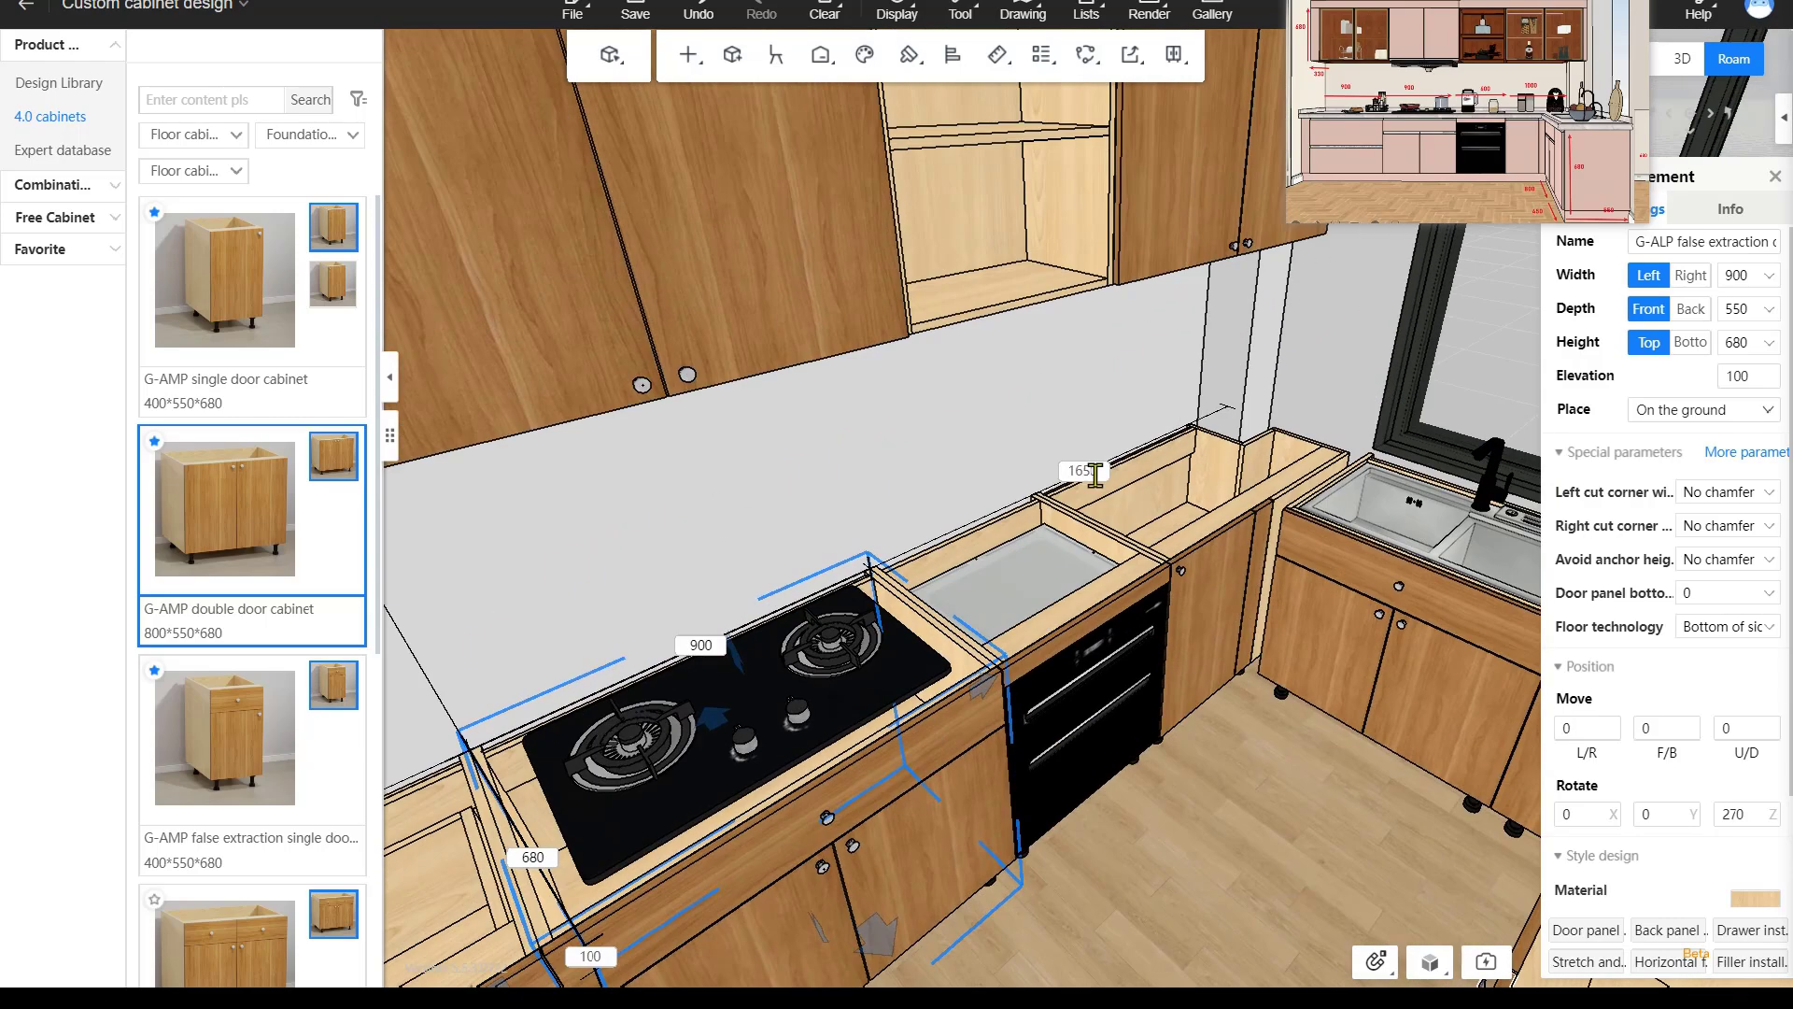
right_drag(1401, 810, 1756, 822)
click(1020, 568)
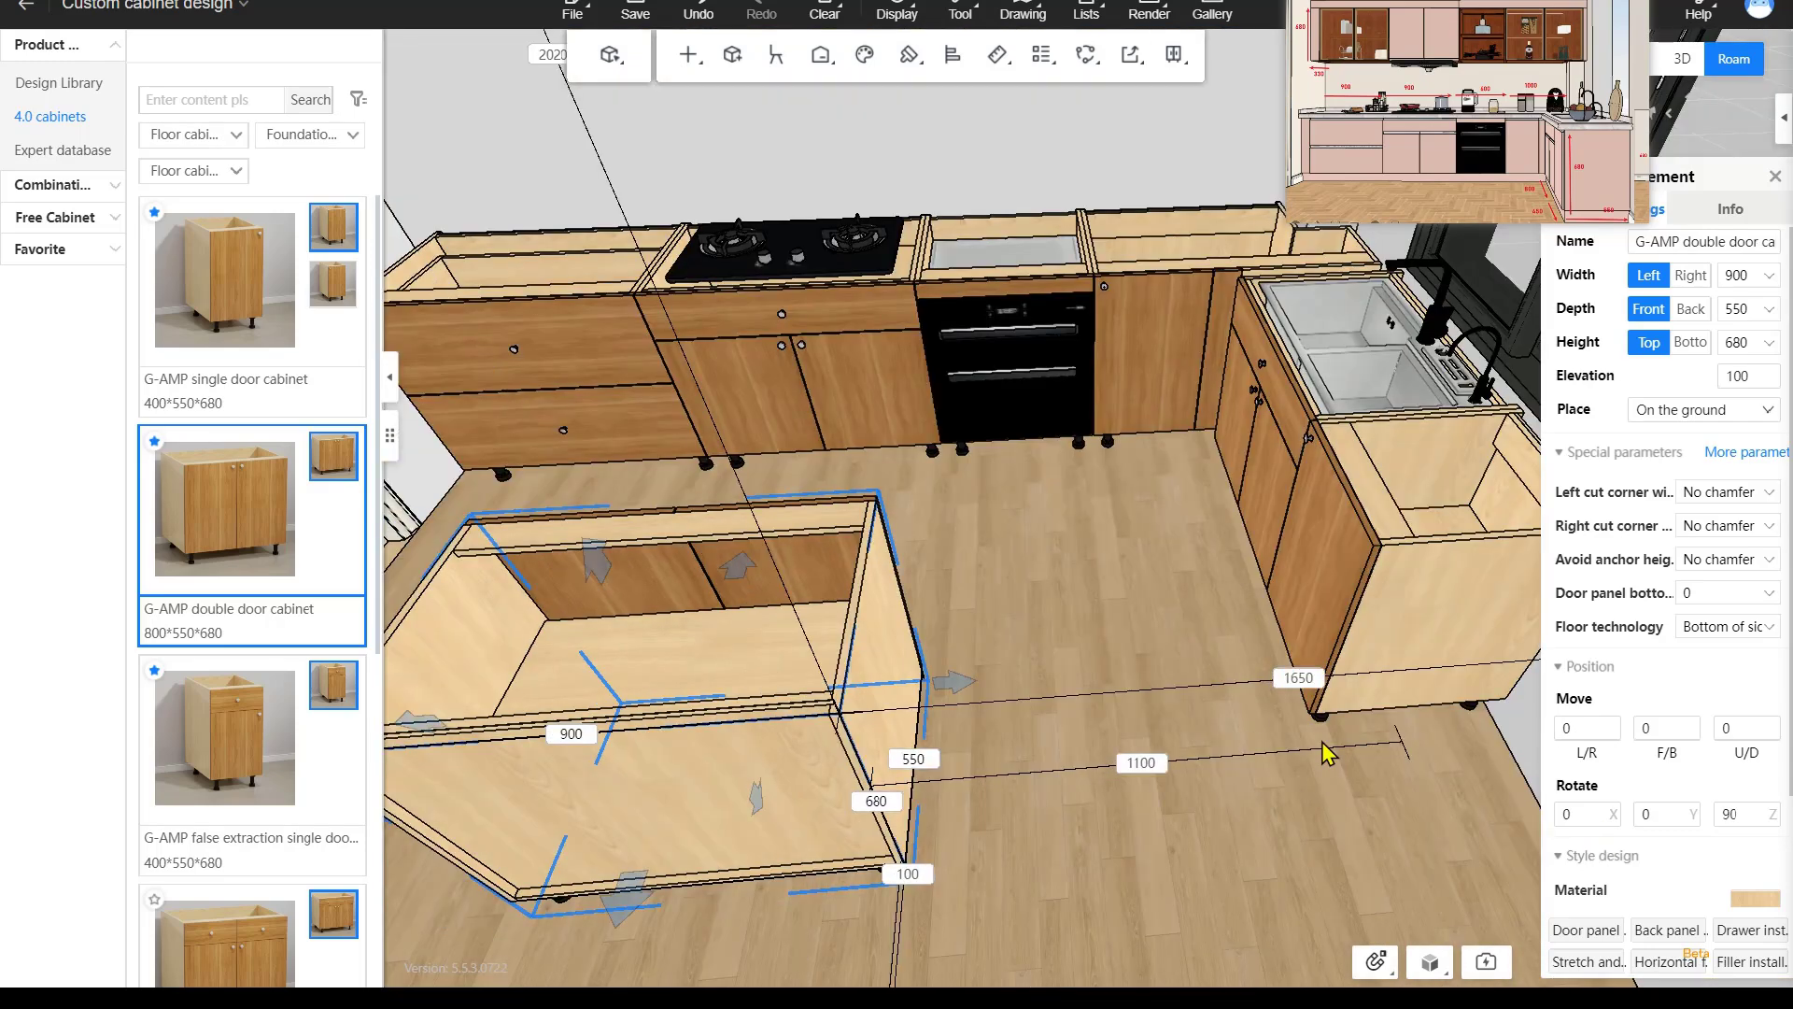
Align the island with the single door cabinet beside the sink by setting its distance from the wall behind it to 953.
right_drag(831, 561, 993, 369)
click(994, 369)
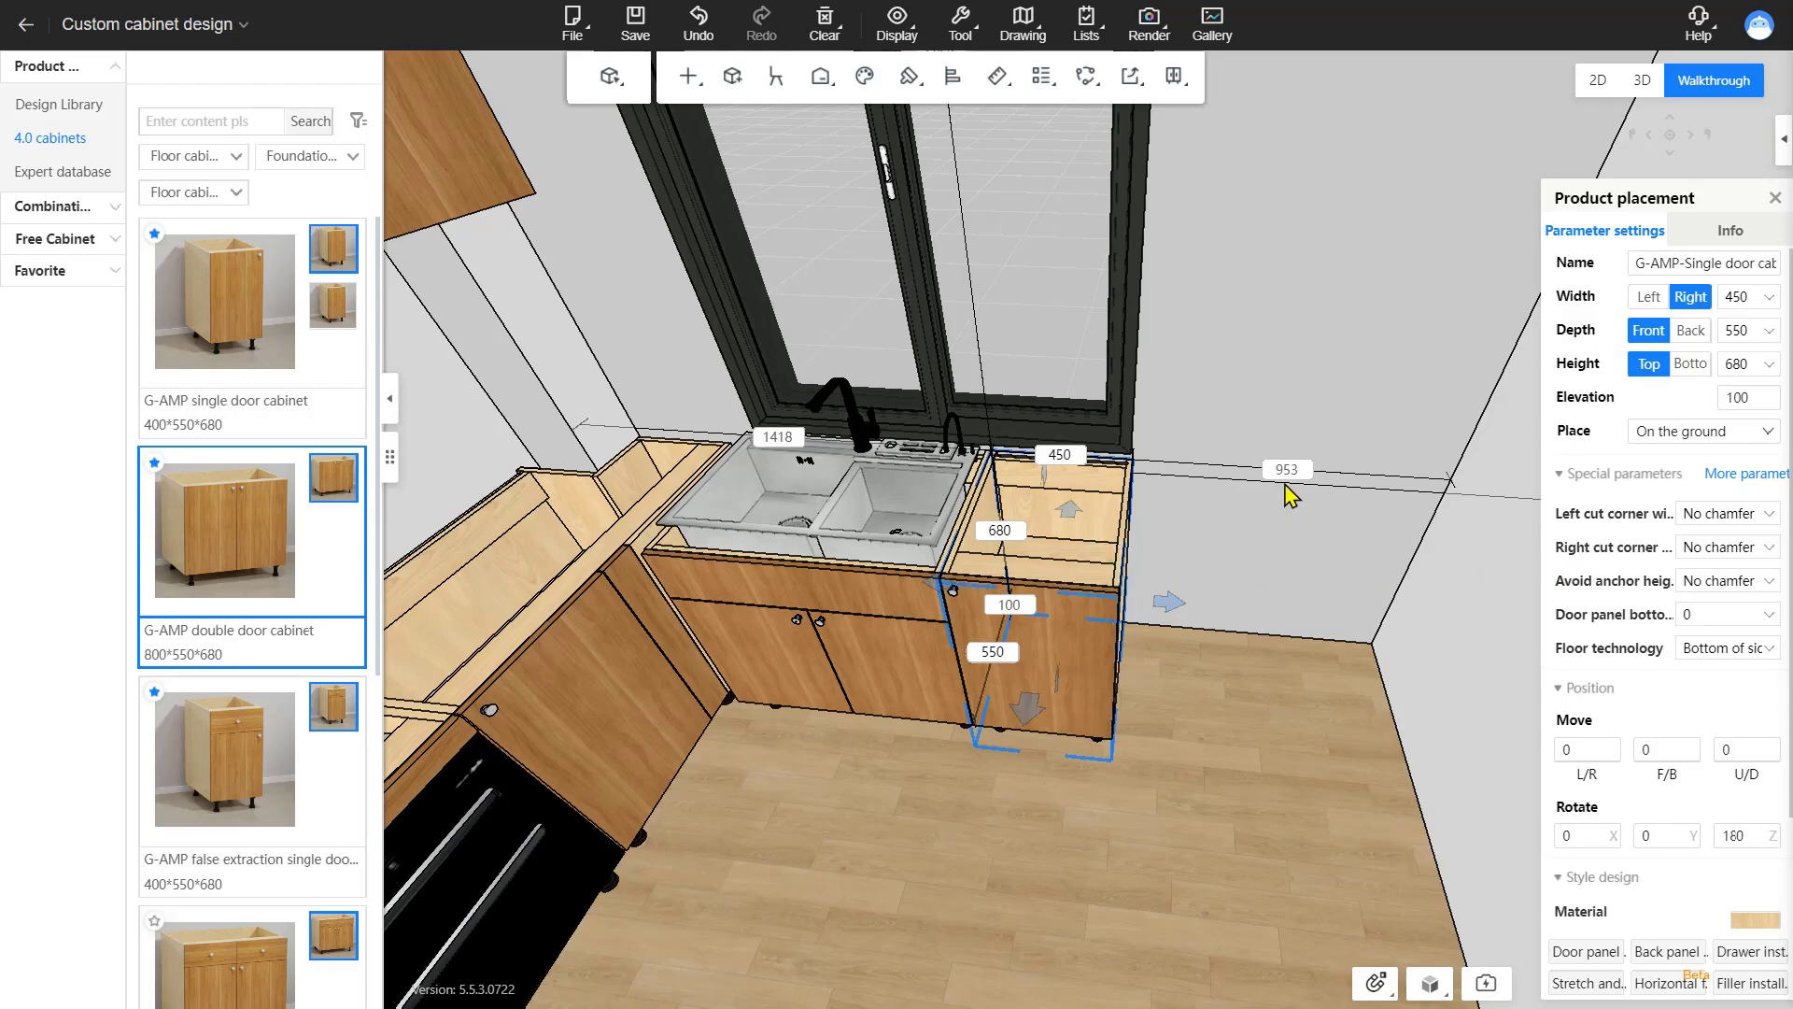
scroll(1293, 598, down, 2)
drag(1293, 597, 1242, 775)
scroll(1232, 756, down, 3)
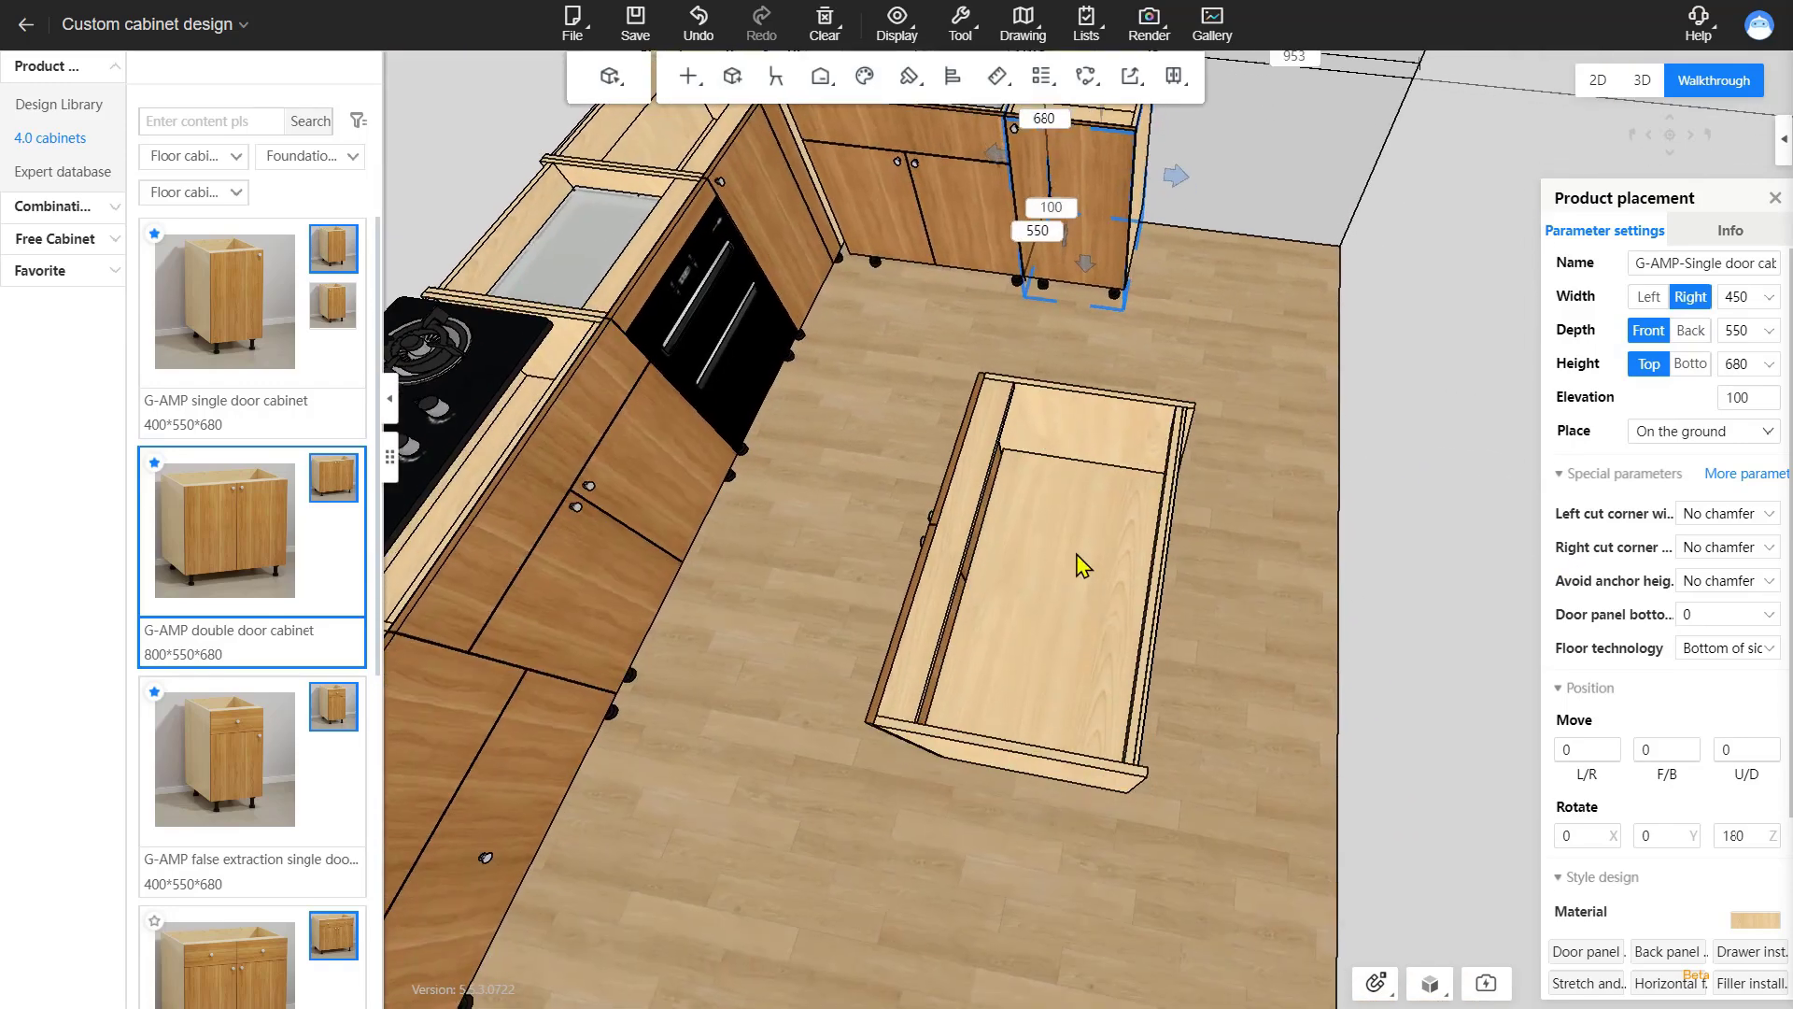
click(1120, 408)
click(1252, 527)
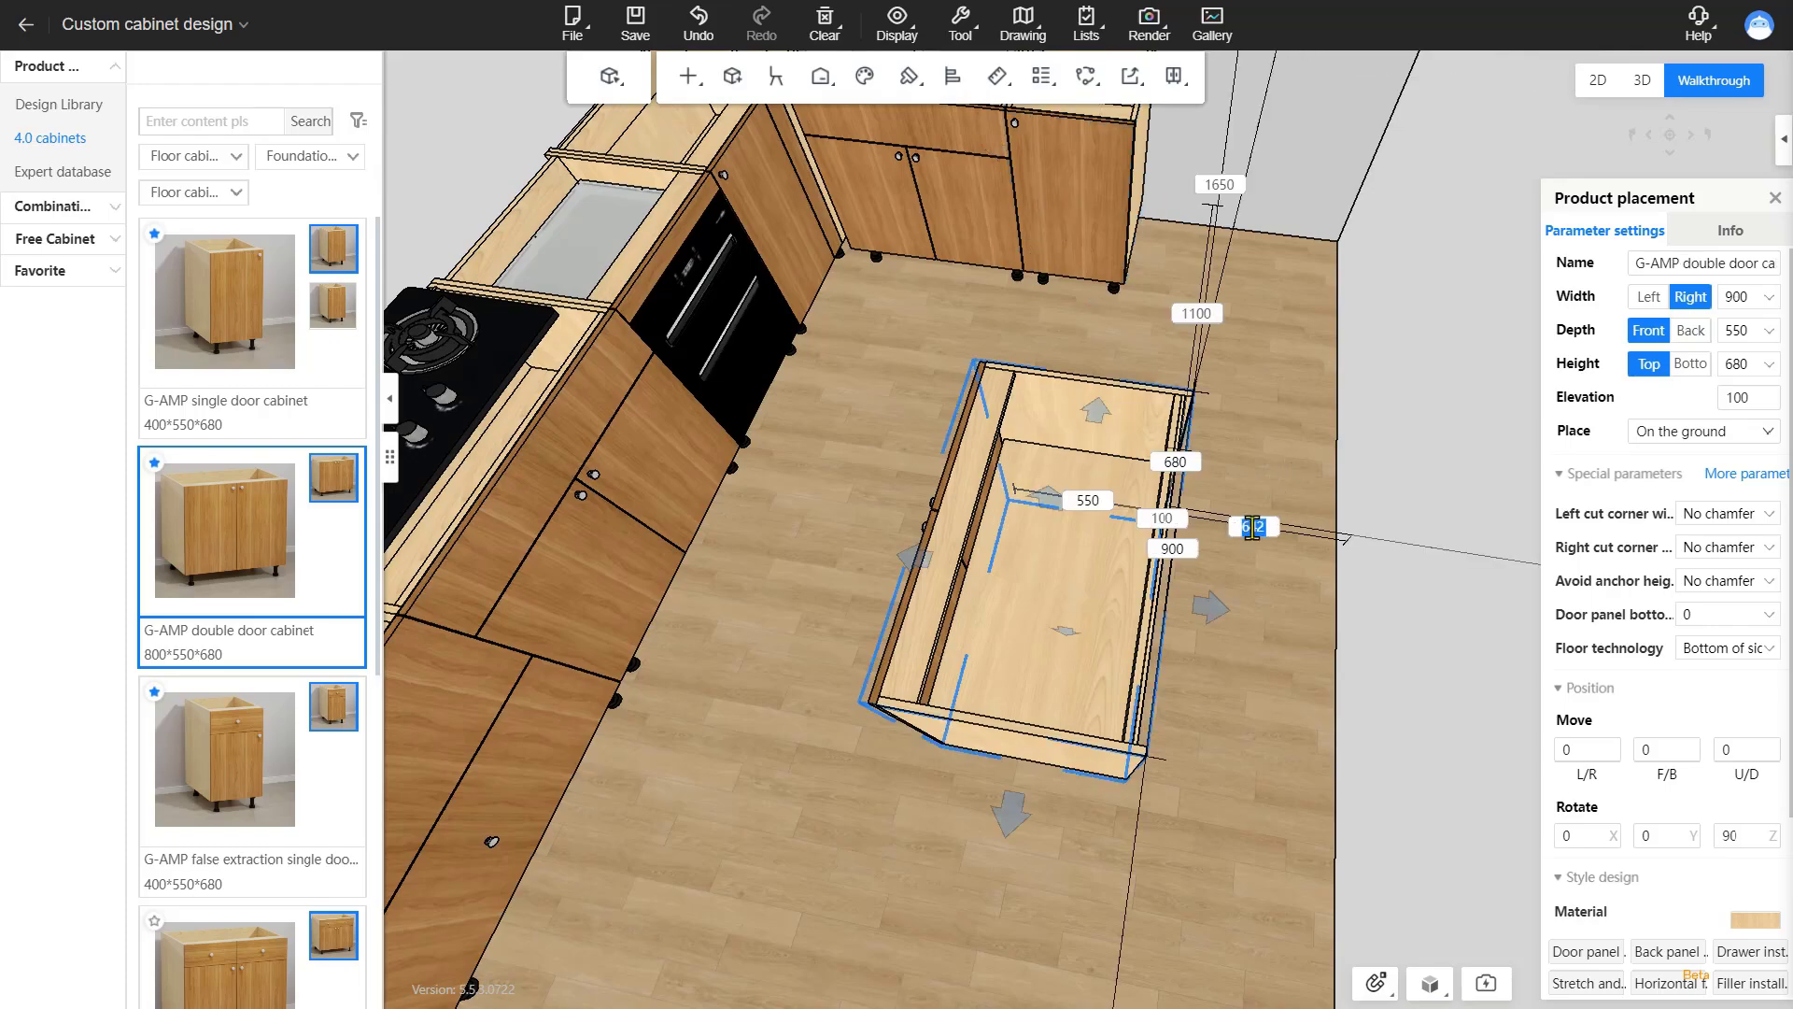
key(BackSpace)
key(Return)
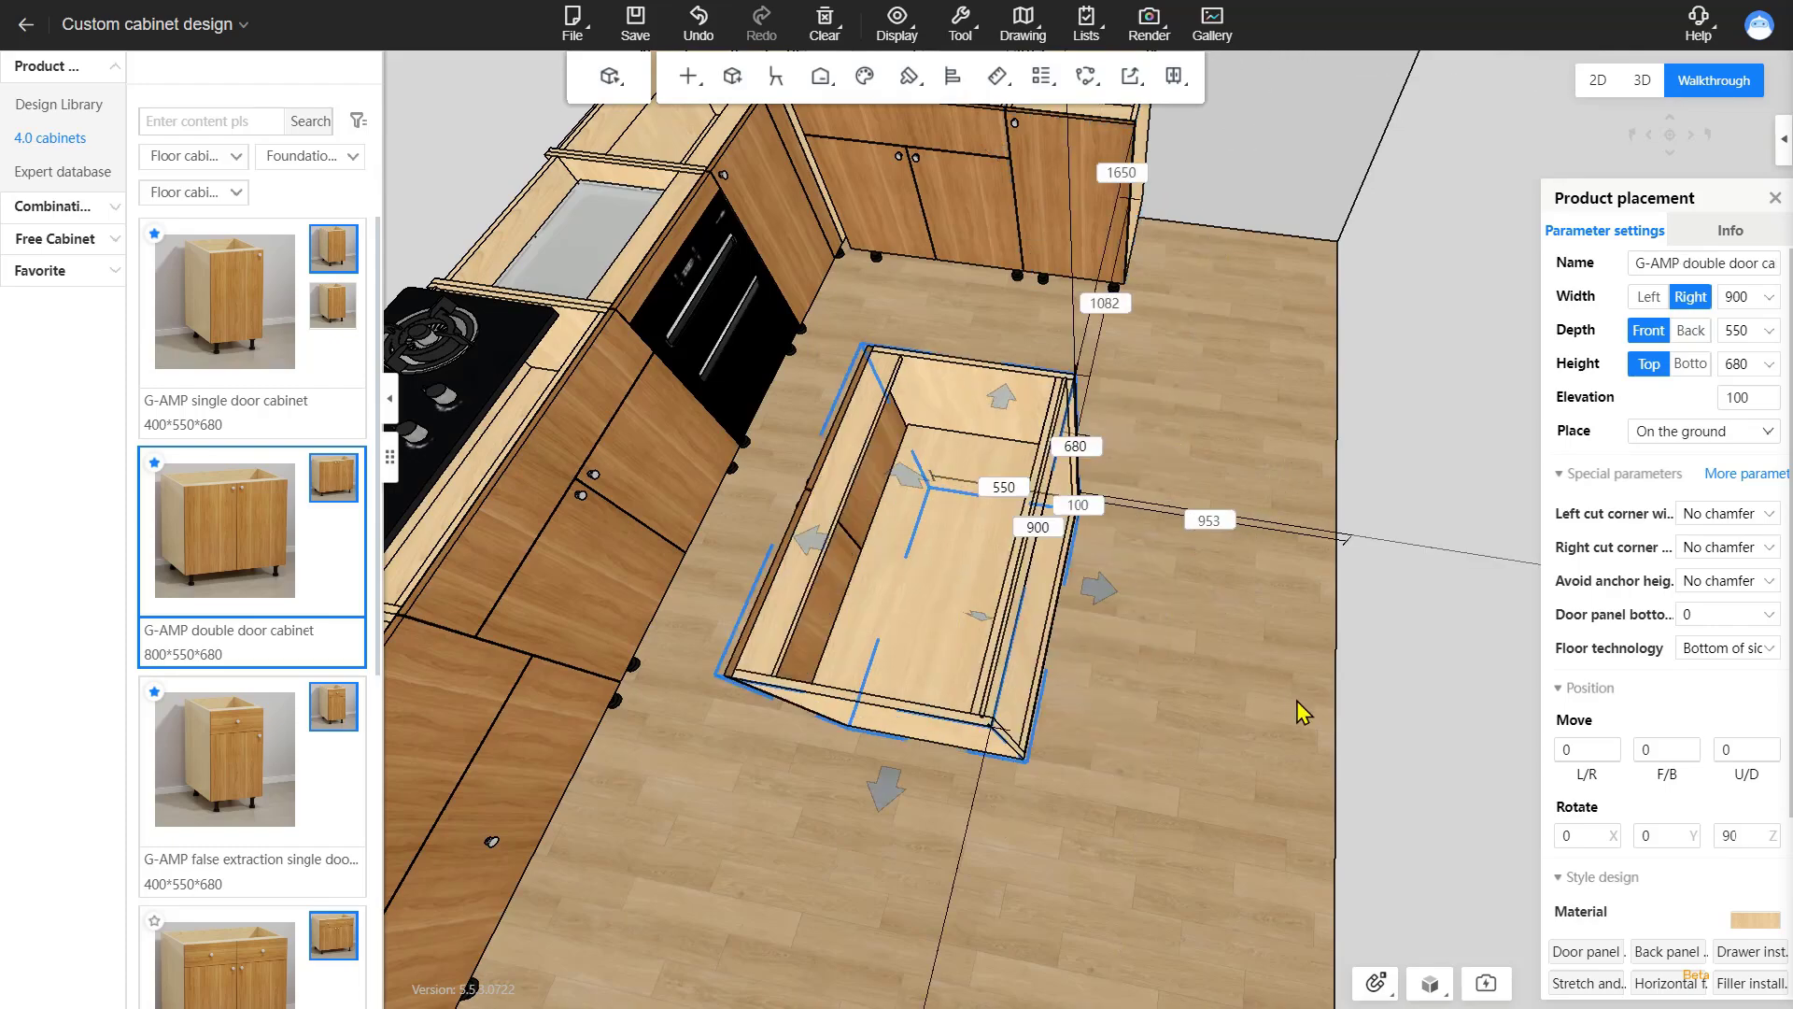
Place a floor cabinet closing plate between the two-drawer floor cabinet and the adjacent wall, and check its front panel width.
drag(1297, 713, 961, 467)
key(a)
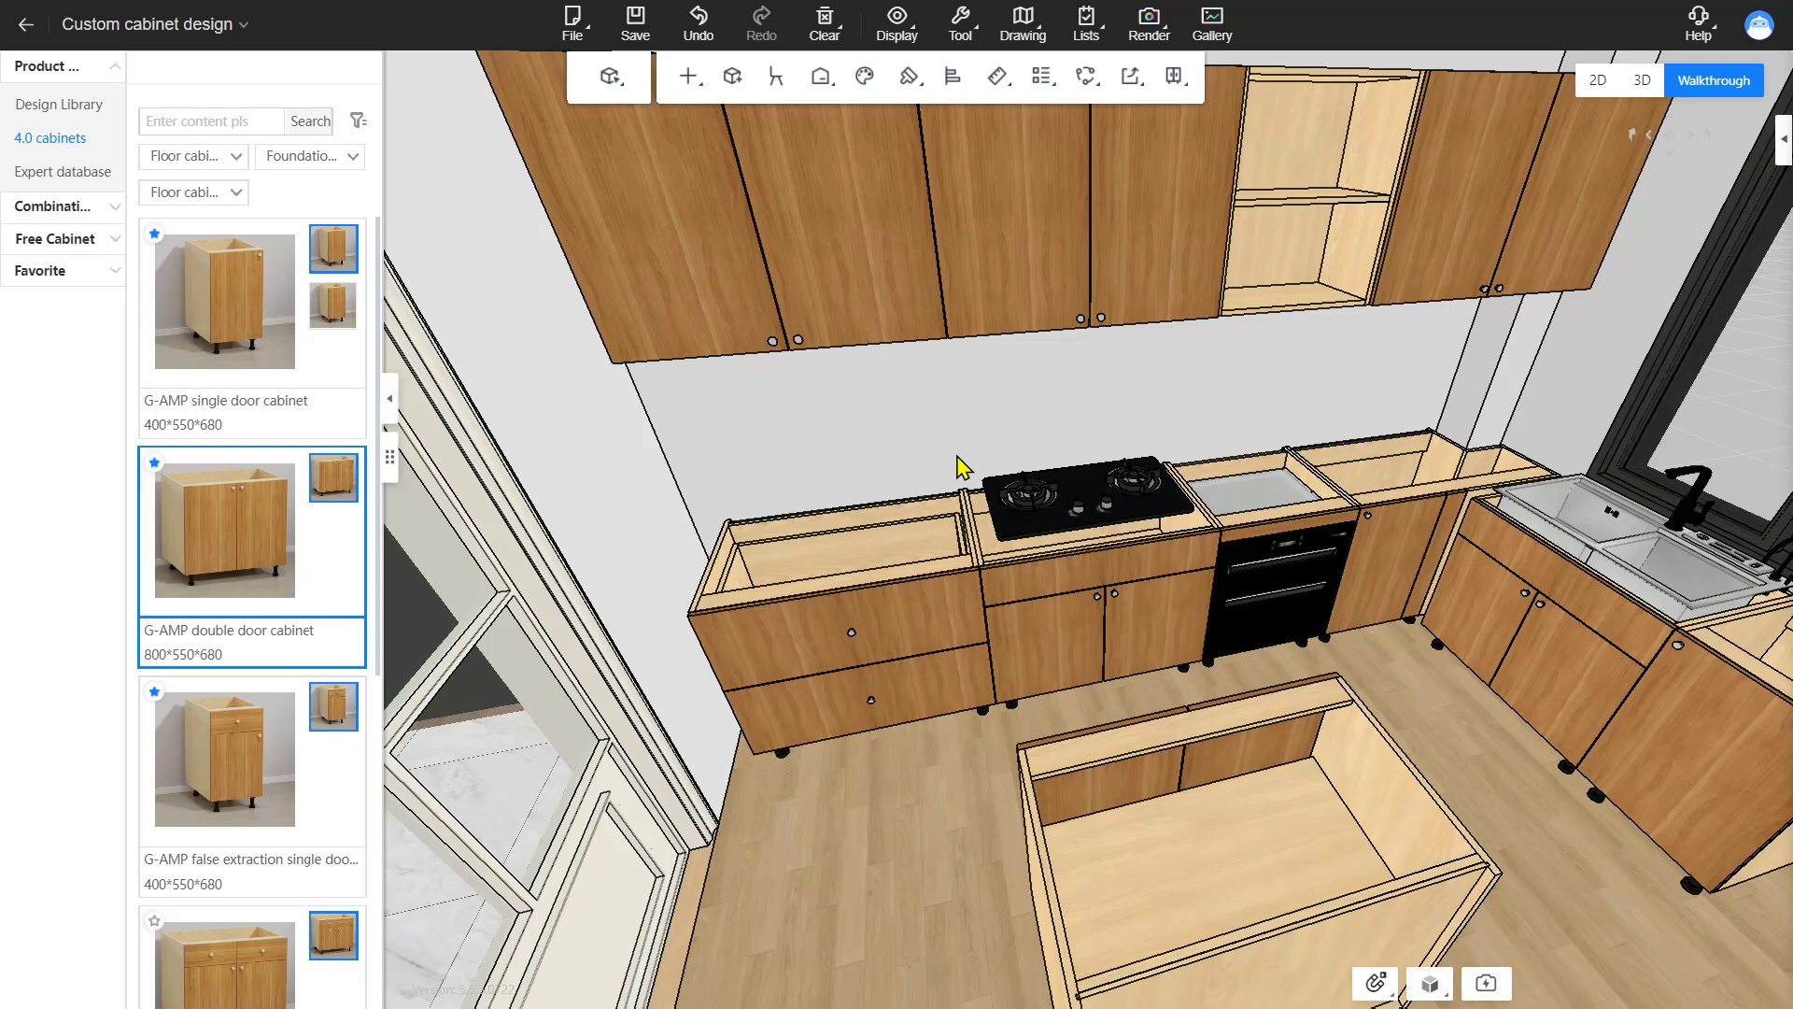
drag(957, 456, 880, 427)
key(w)
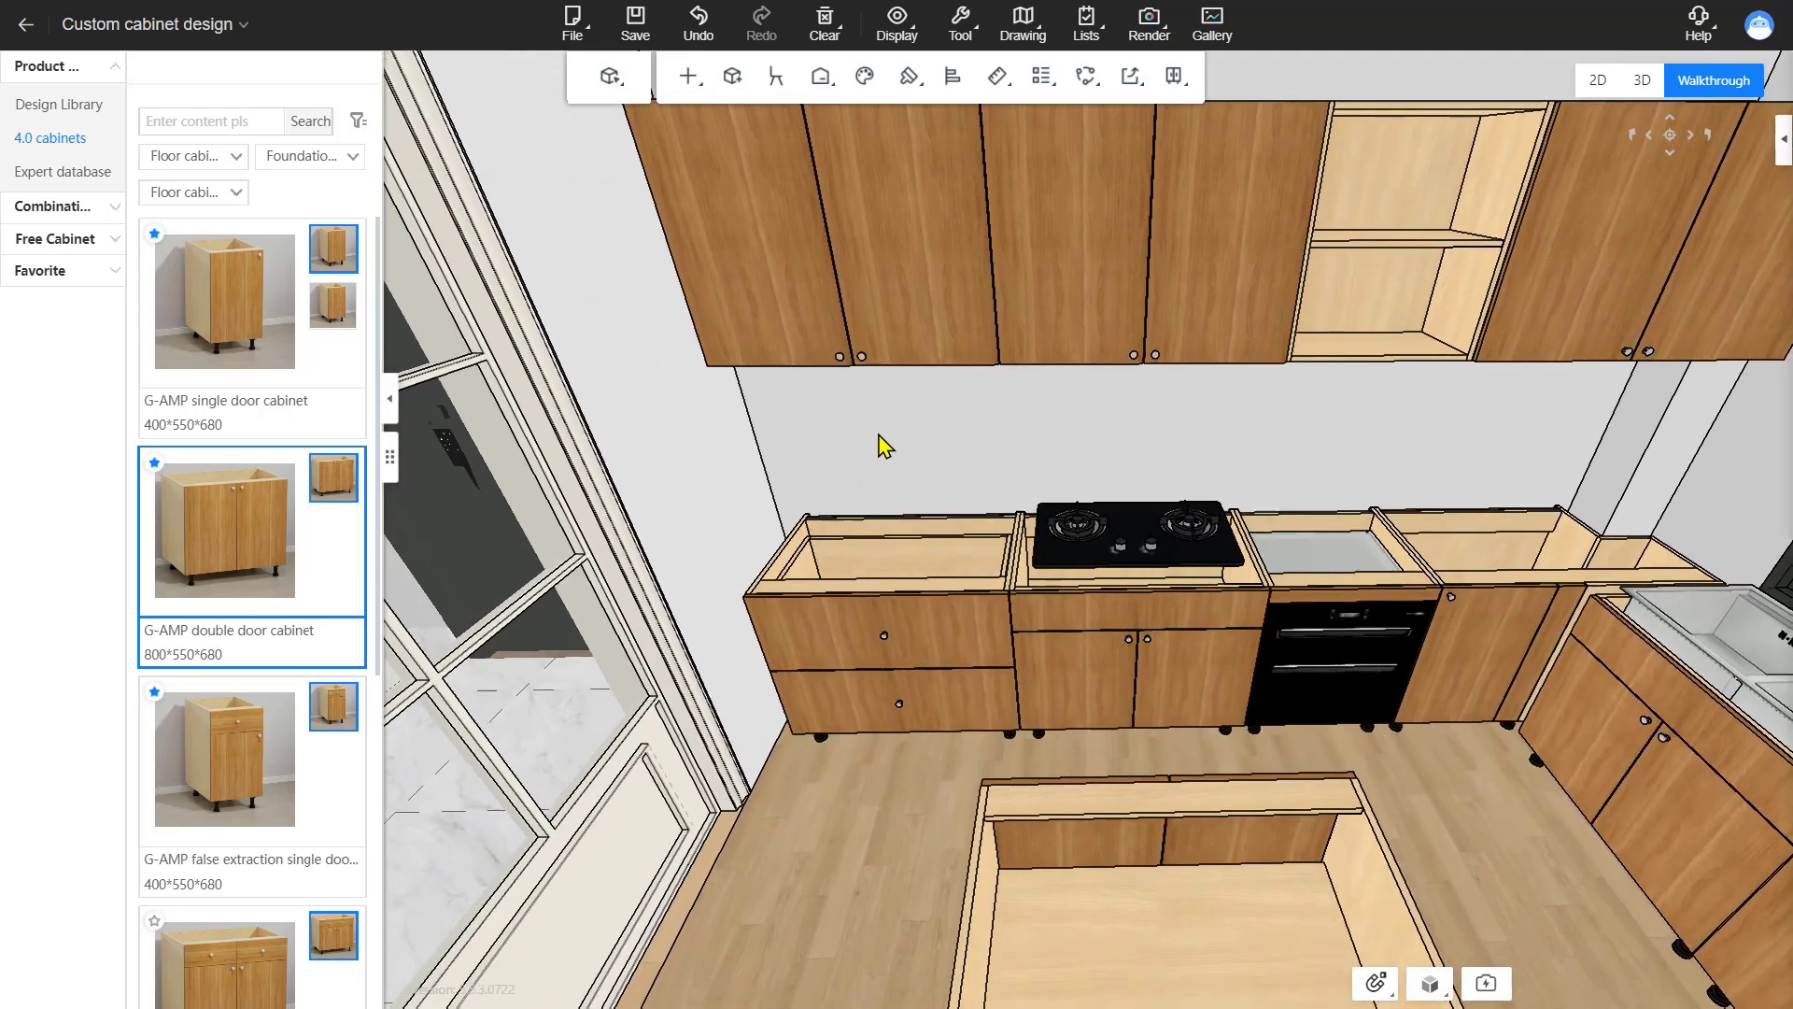
key(a)
key(w)
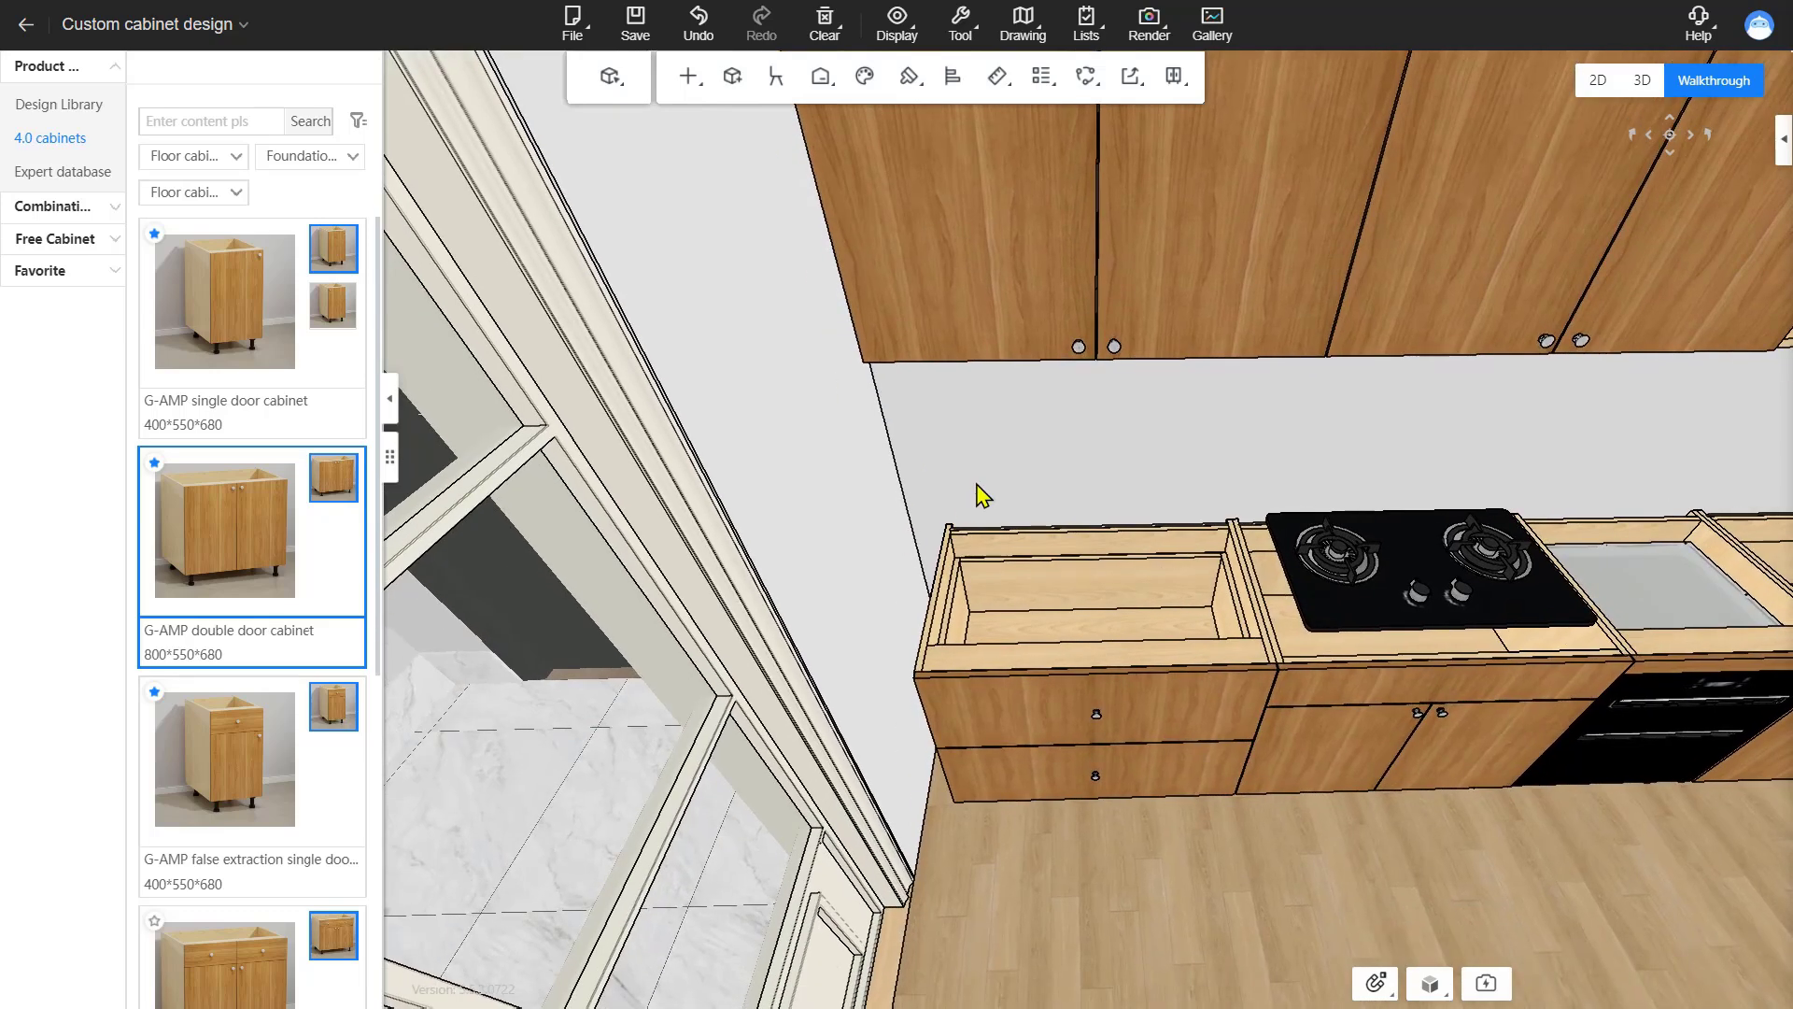
click(231, 158)
click(228, 349)
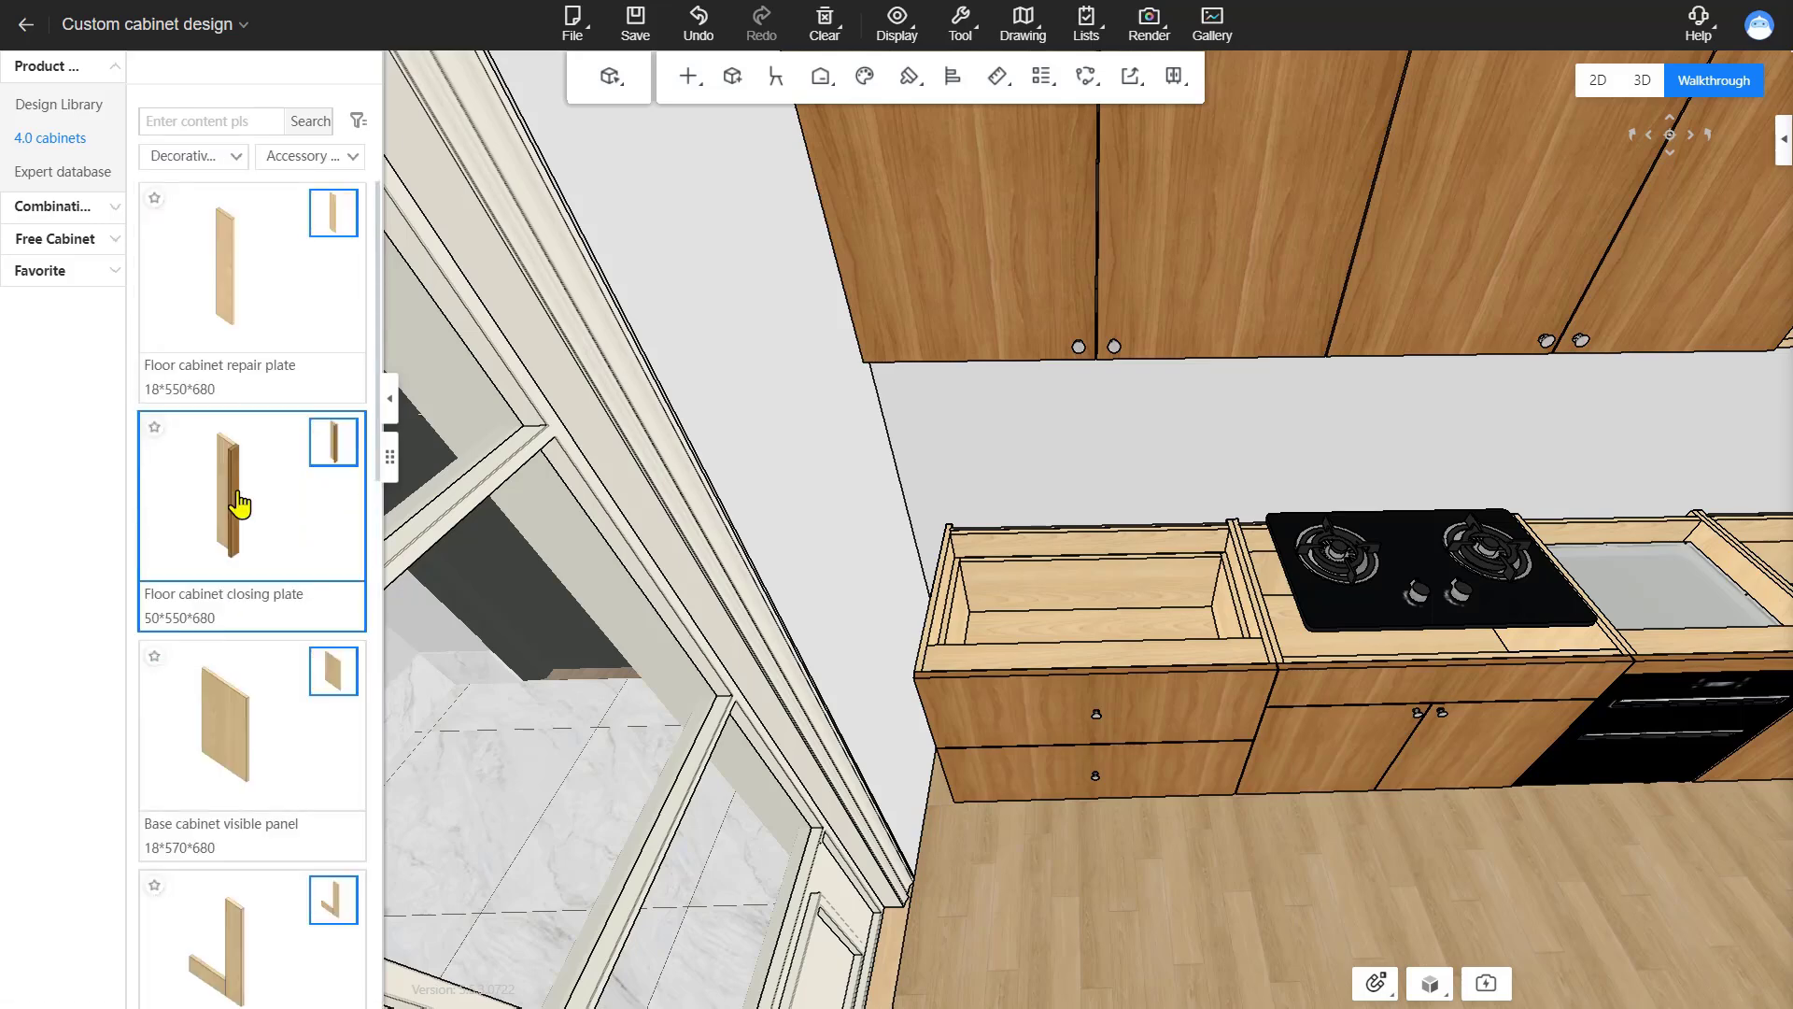
click(288, 550)
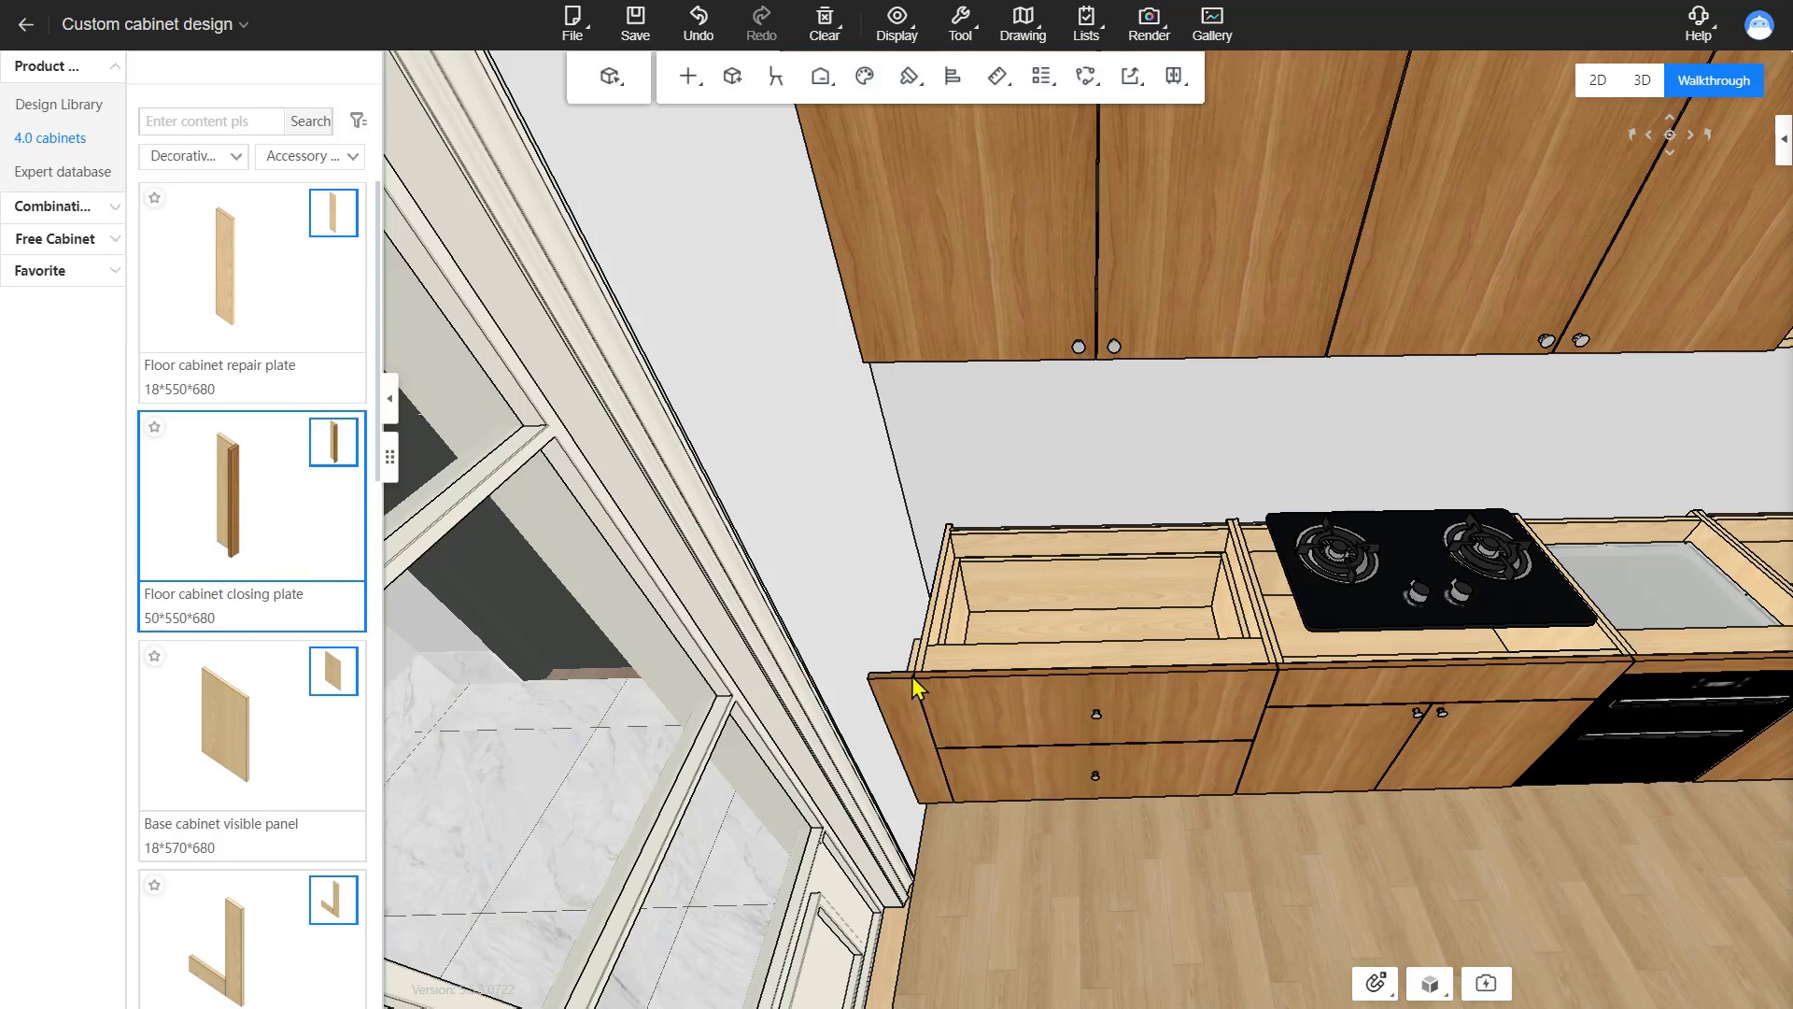
click(911, 676)
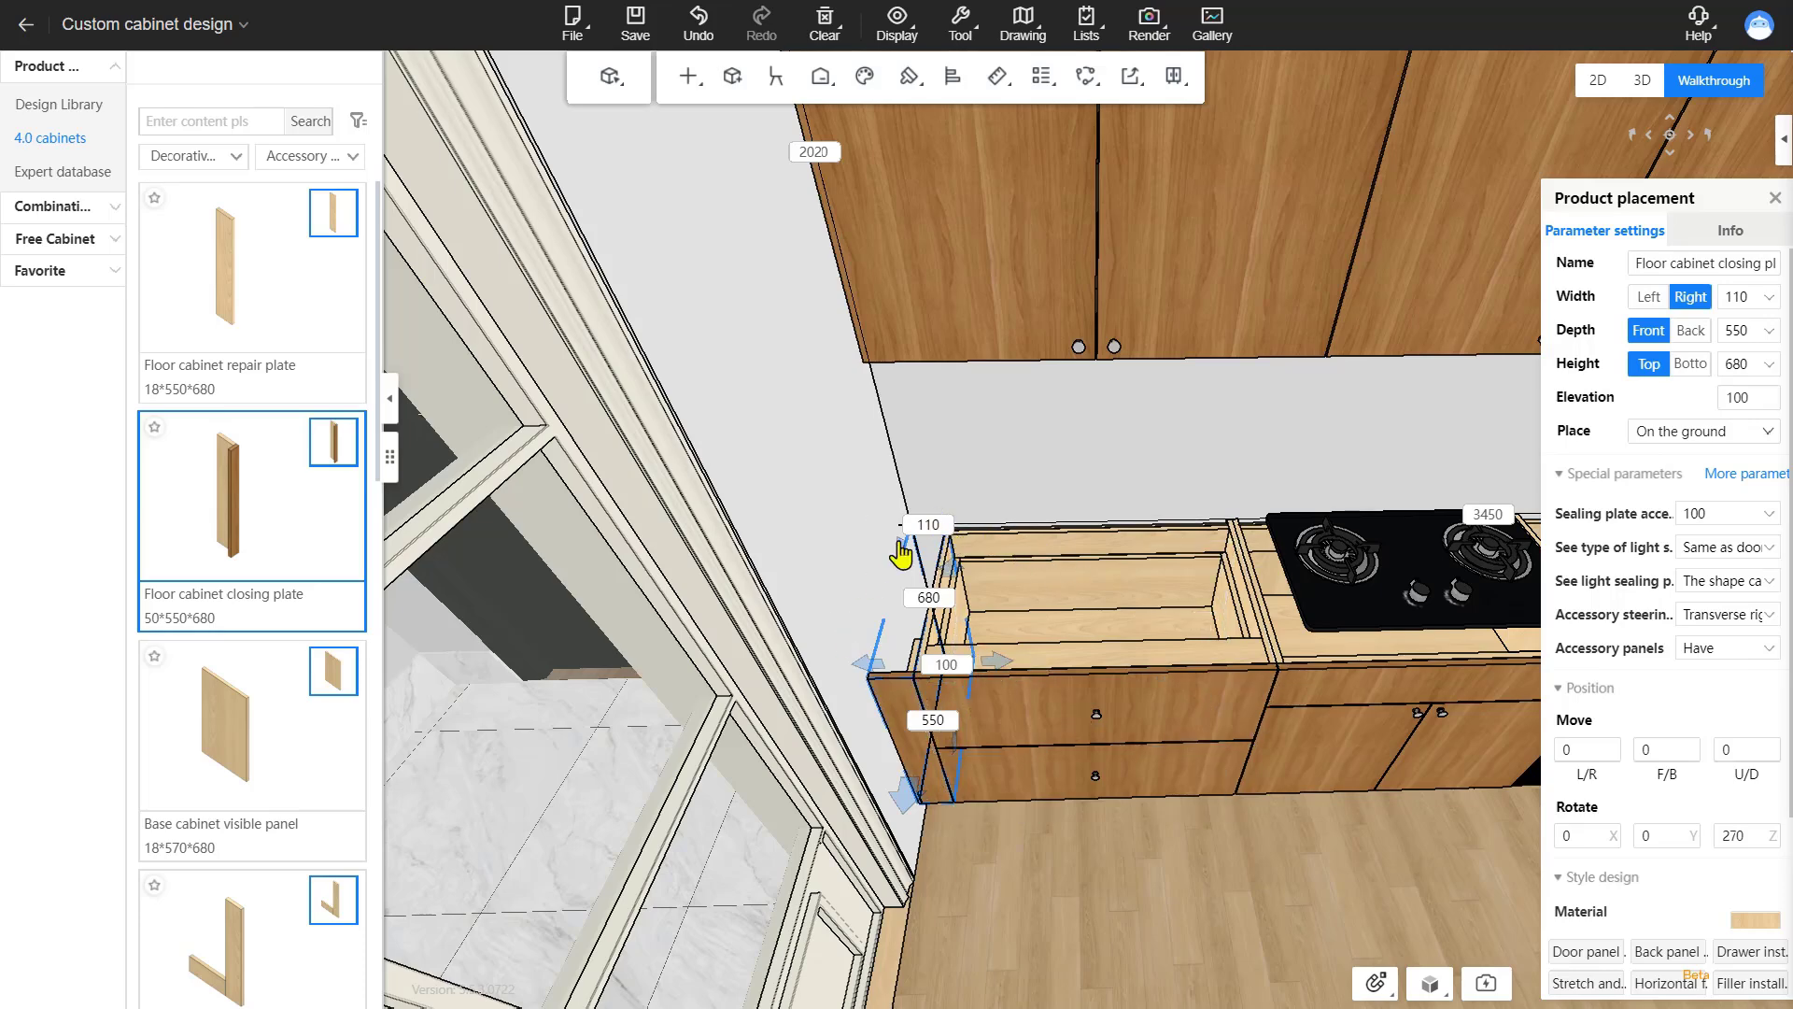
click(896, 689)
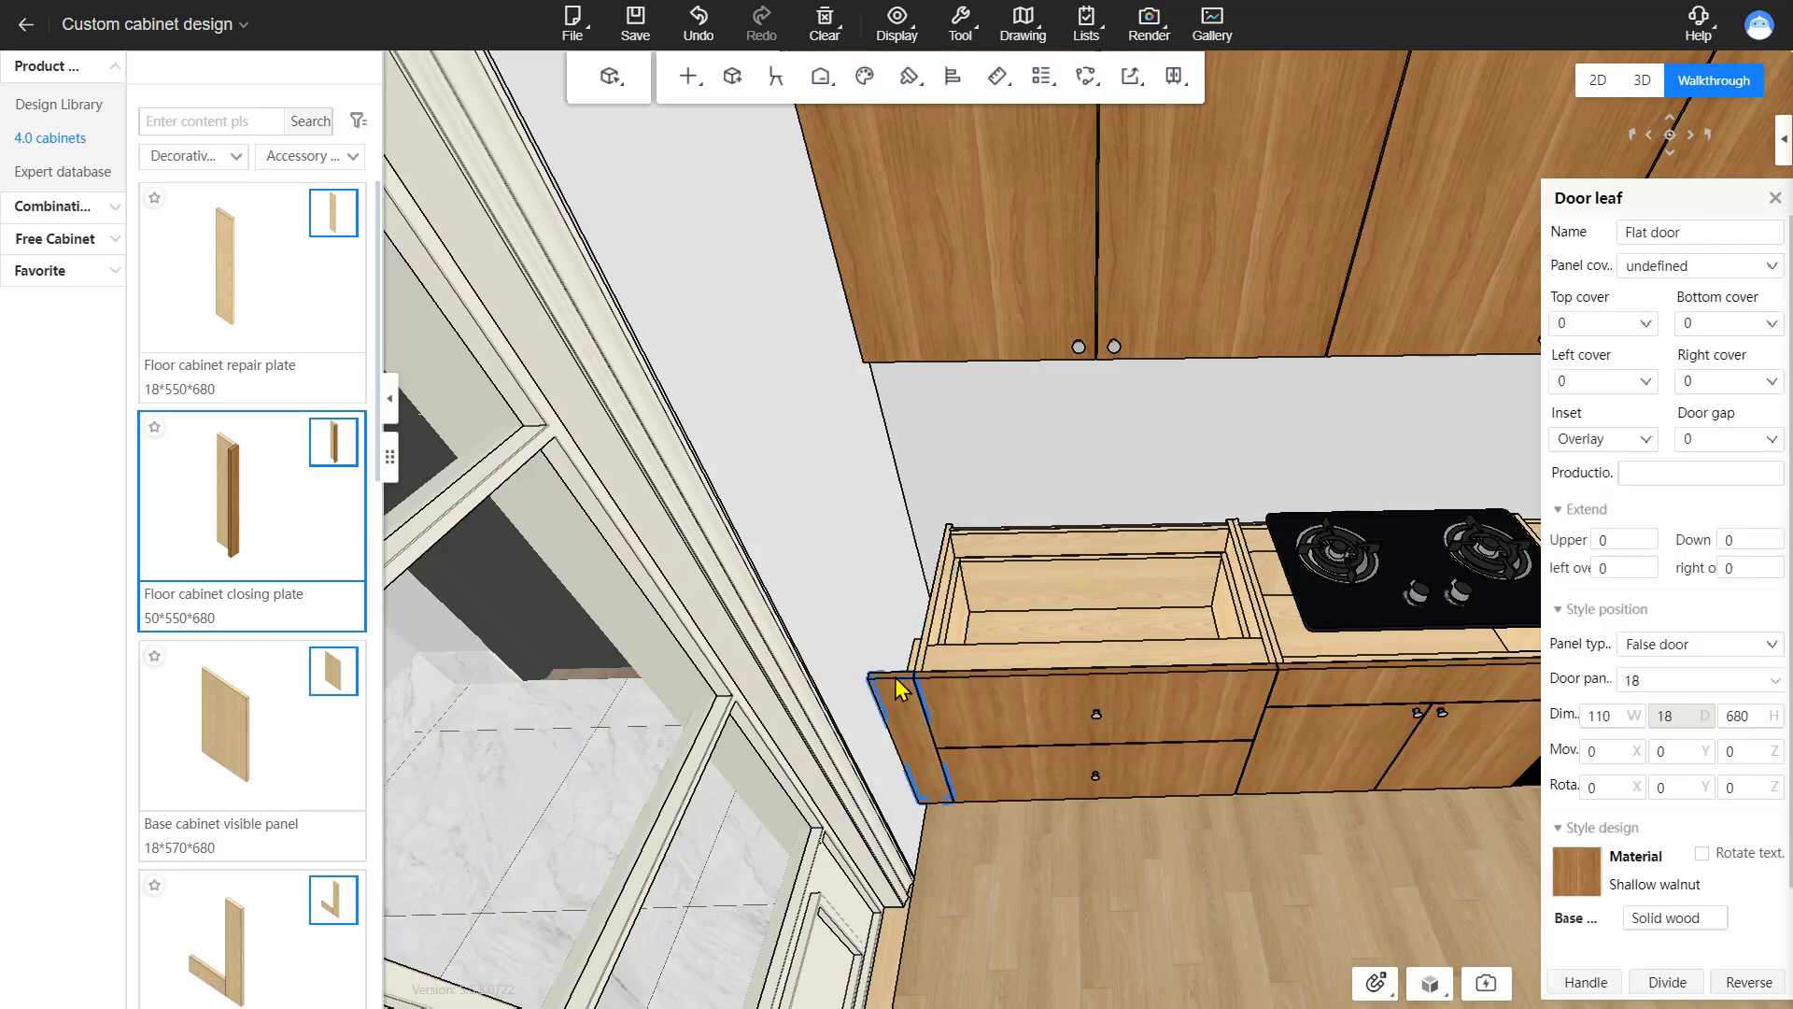
click(1621, 719)
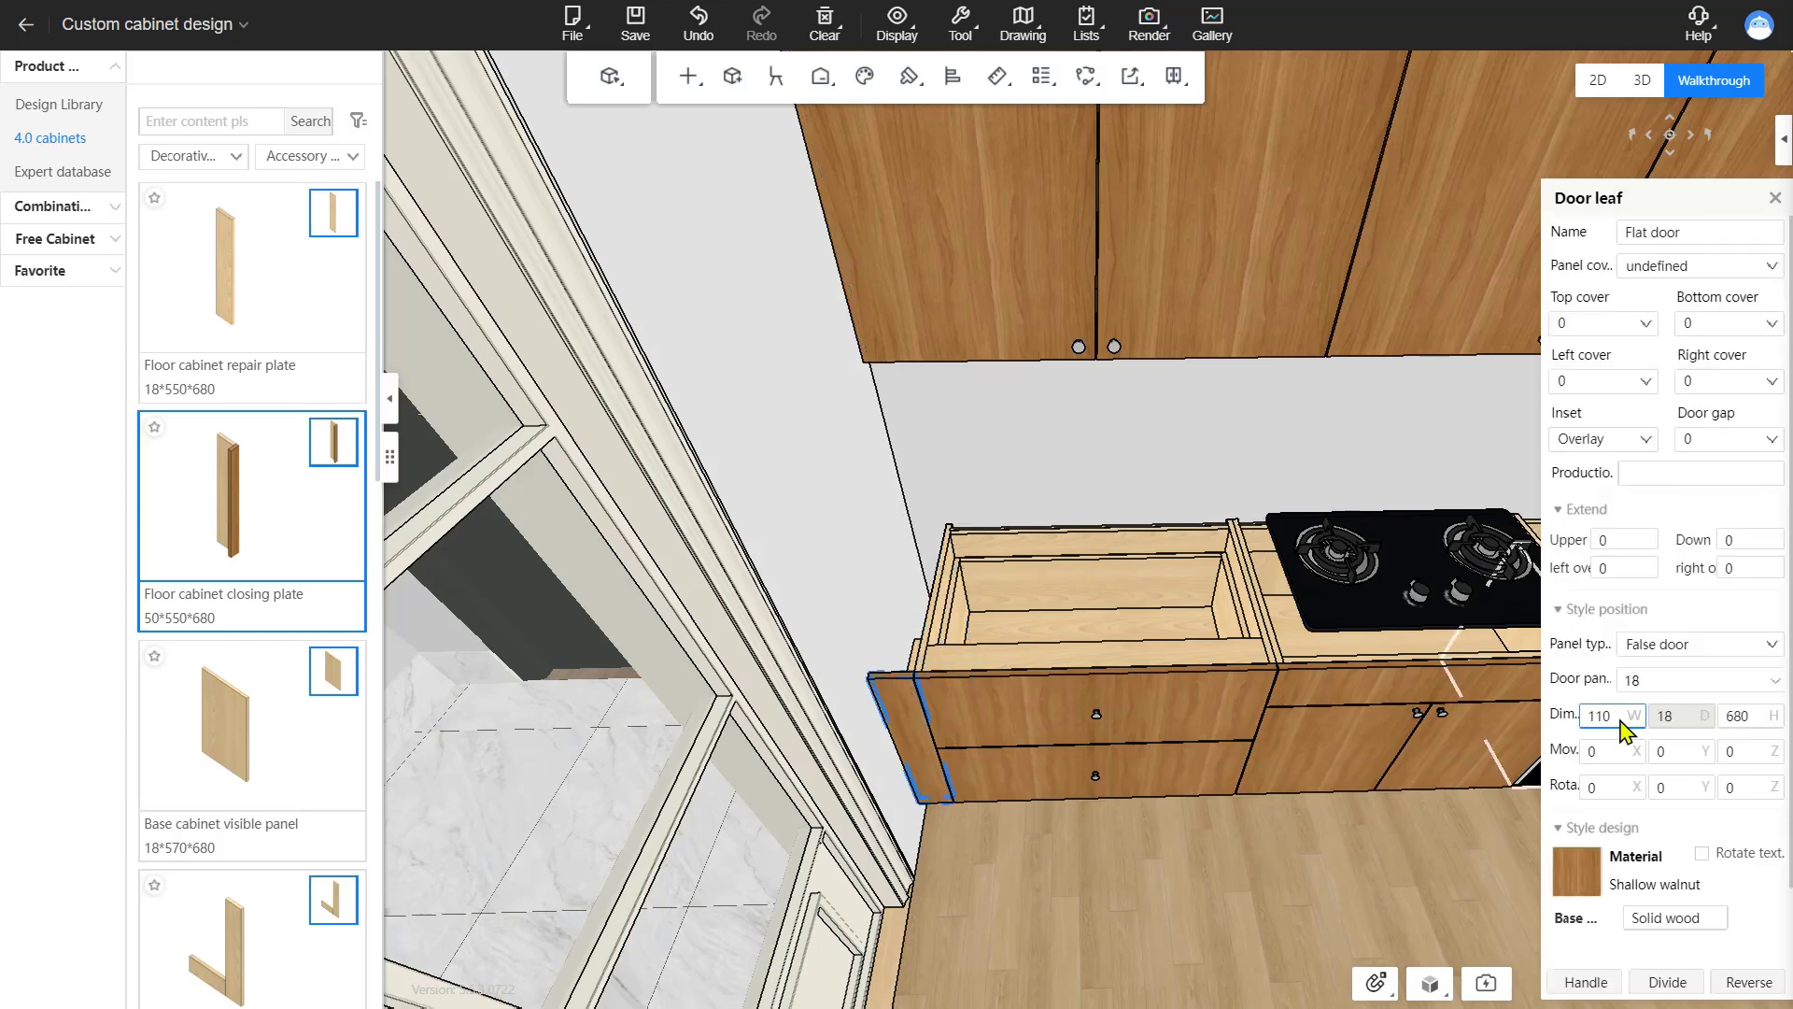
Add a left end panel filler to the 900 mm double door wall cabinet above the two-drawer floor cabinet.
scroll(1156, 553, up, 2)
right_drag(1133, 680, 1130, 671)
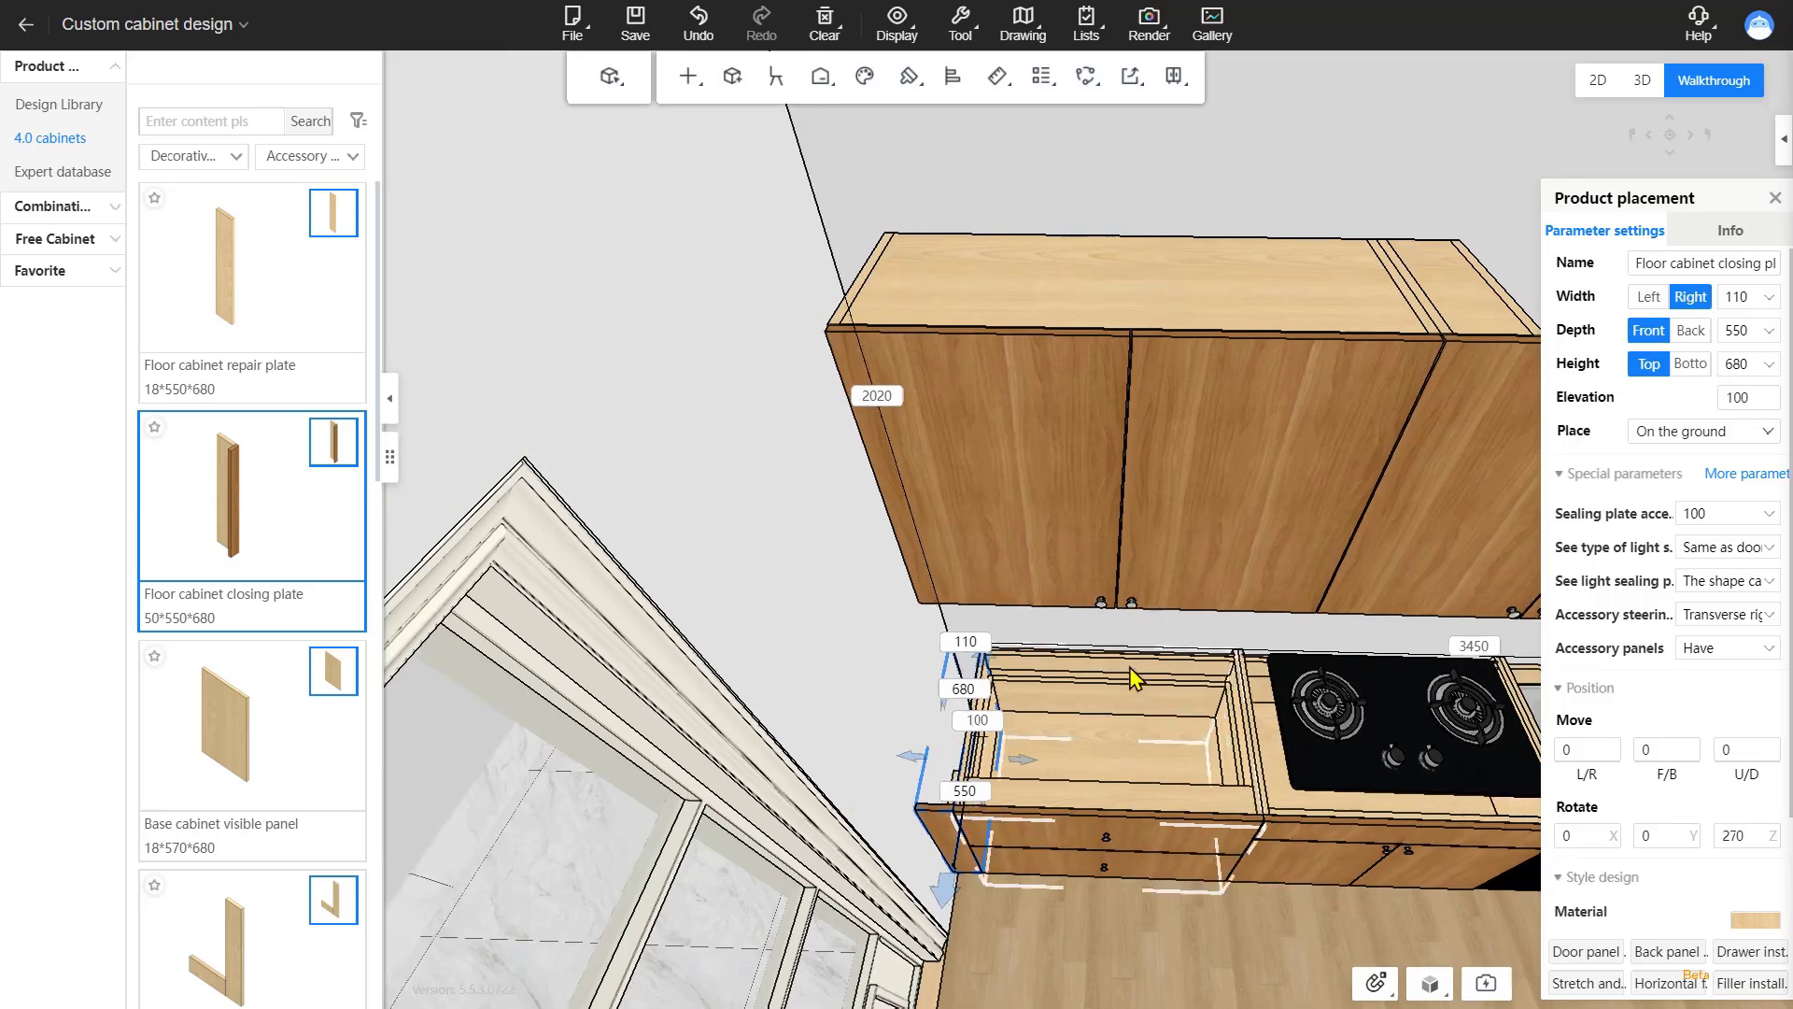
click(1038, 318)
right_click(1039, 318)
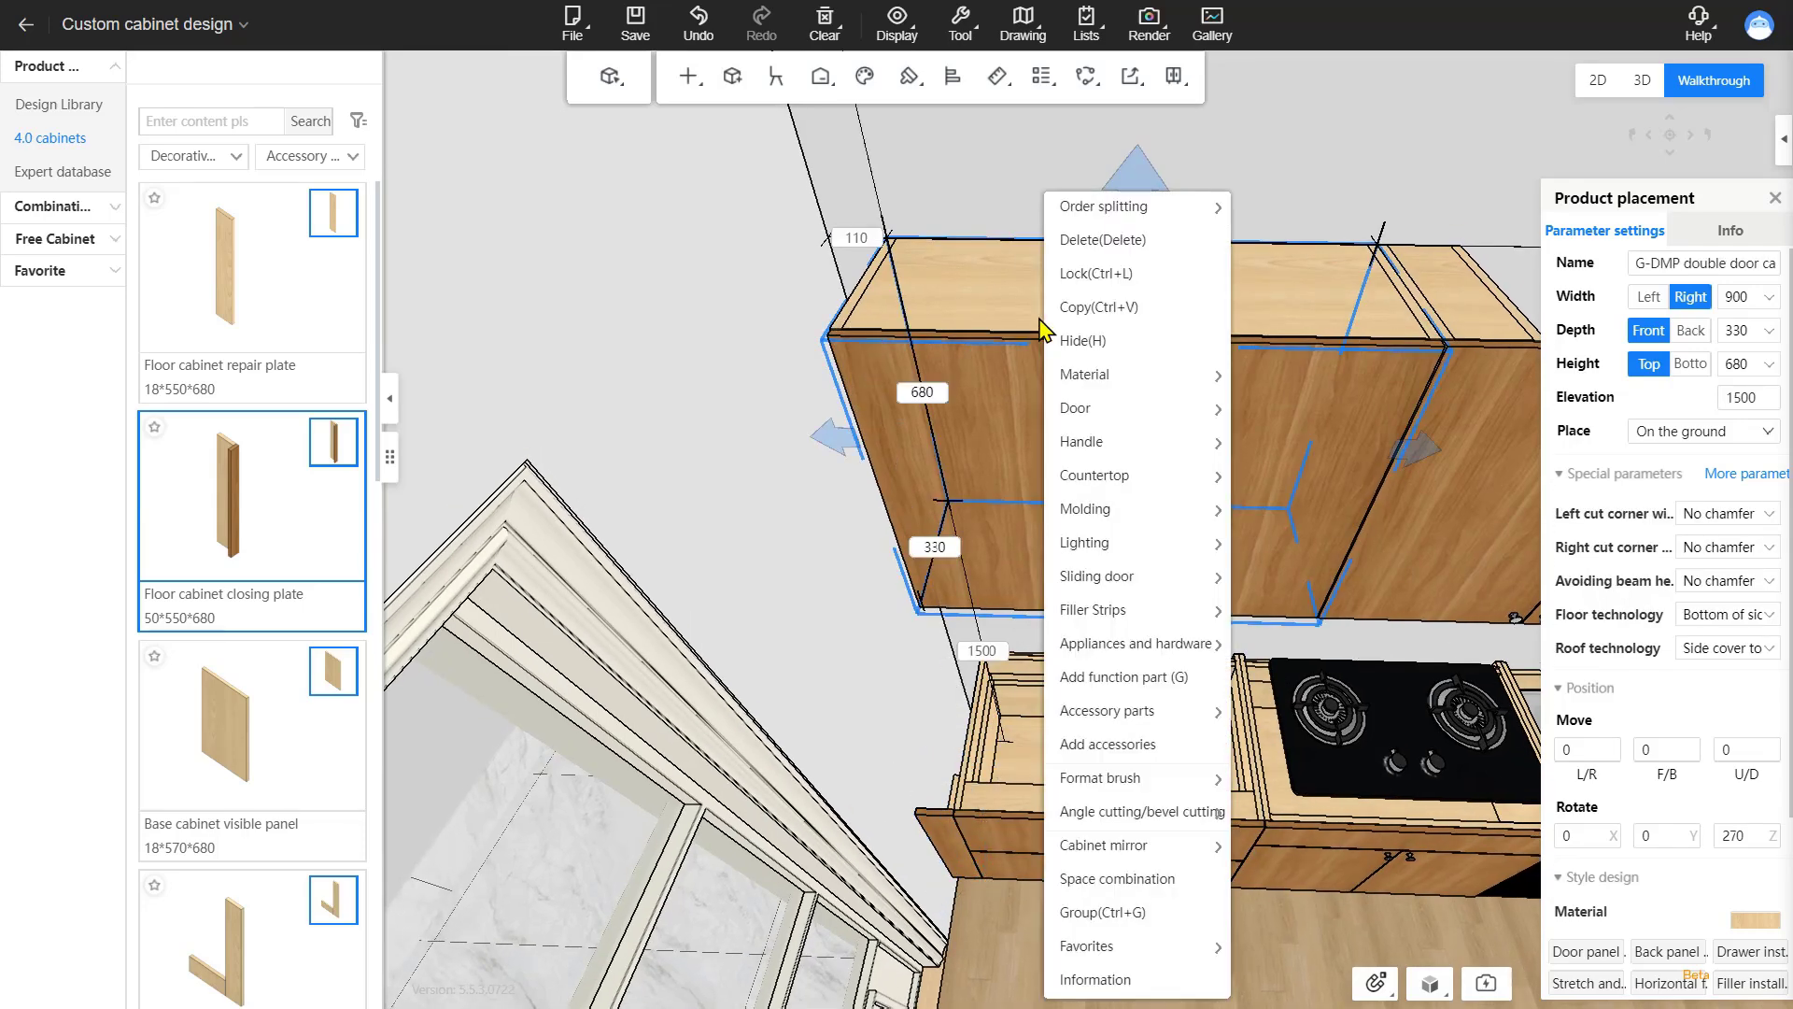
mouse_move(1141, 613)
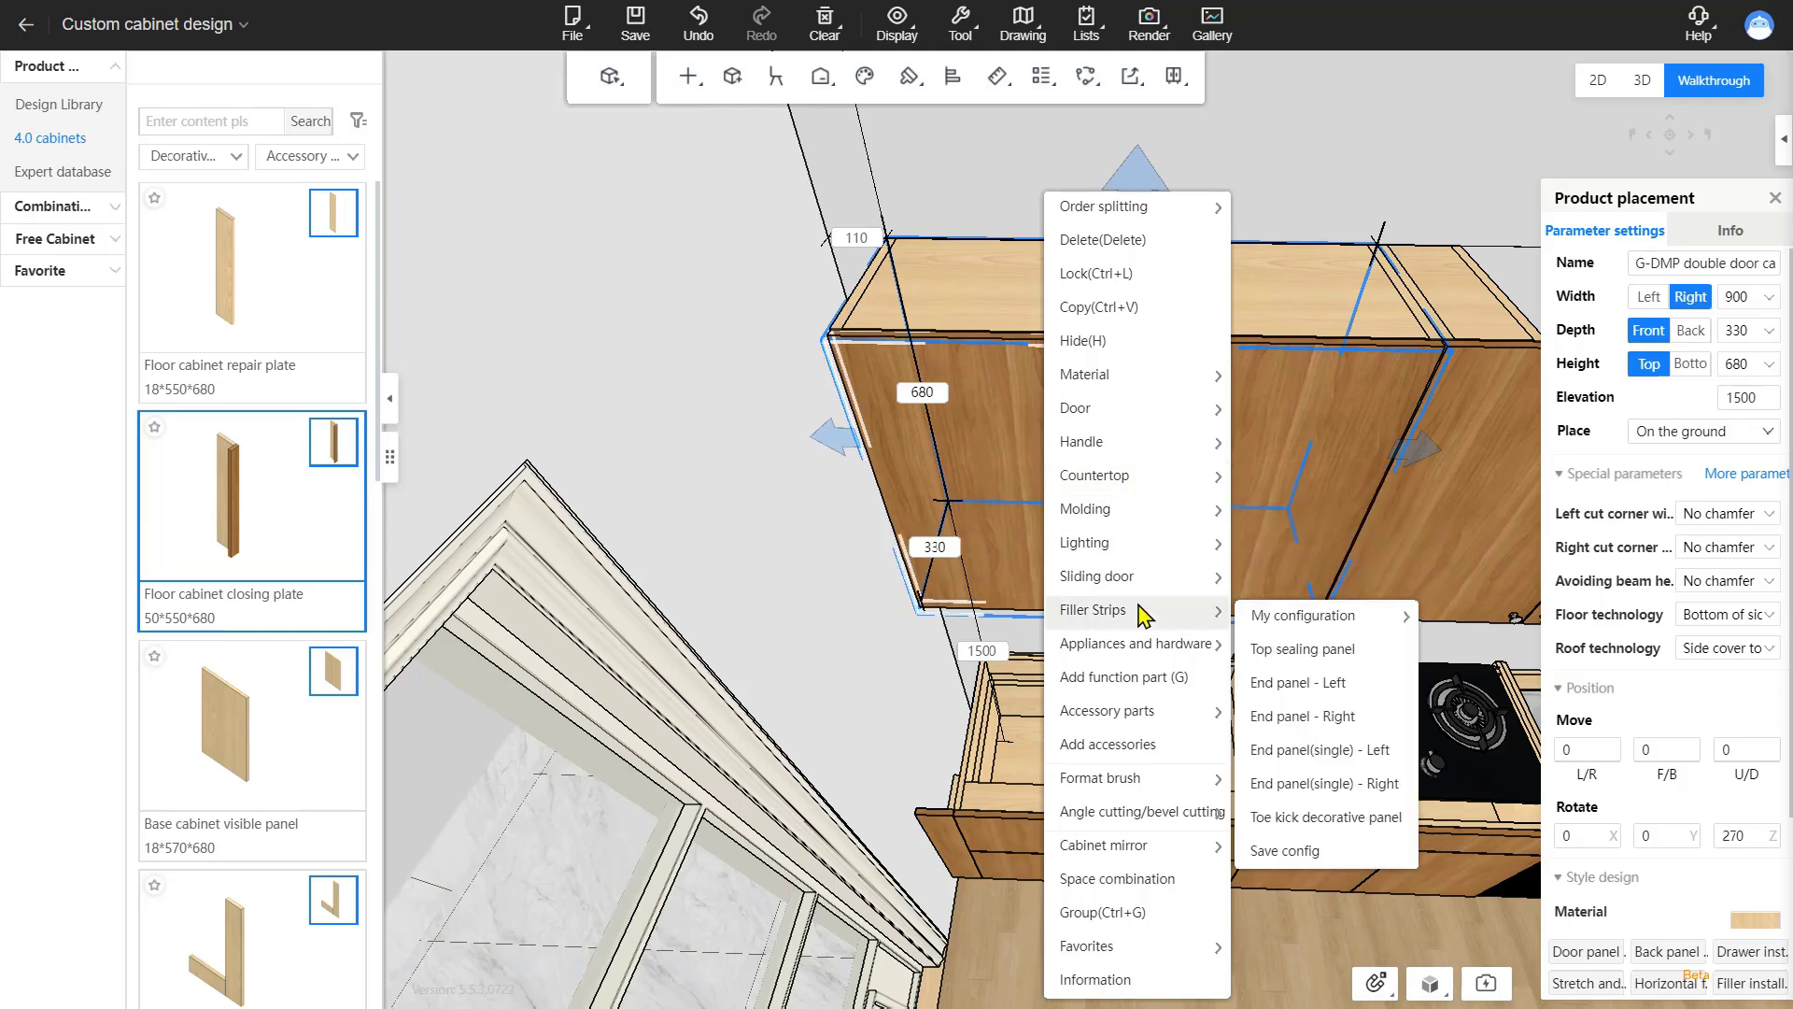
click(1375, 692)
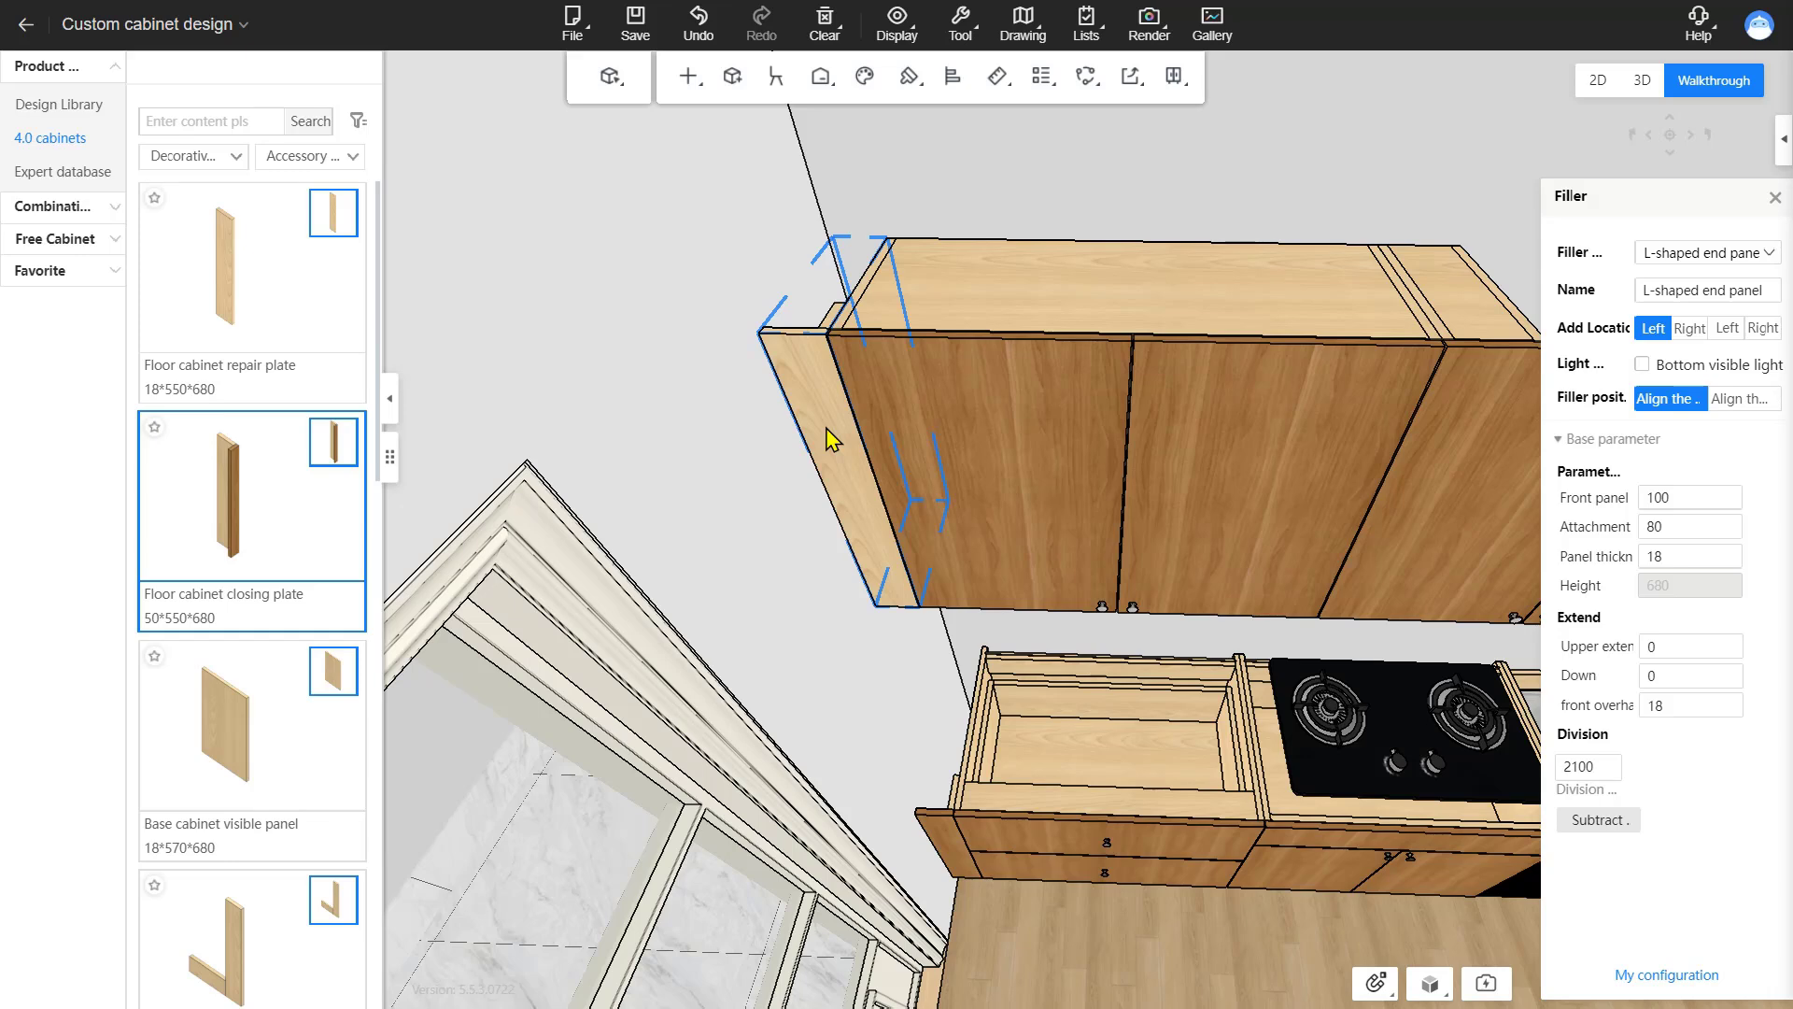
Set the wall cabinet end panel's front panel width to 110.
click(1691, 496)
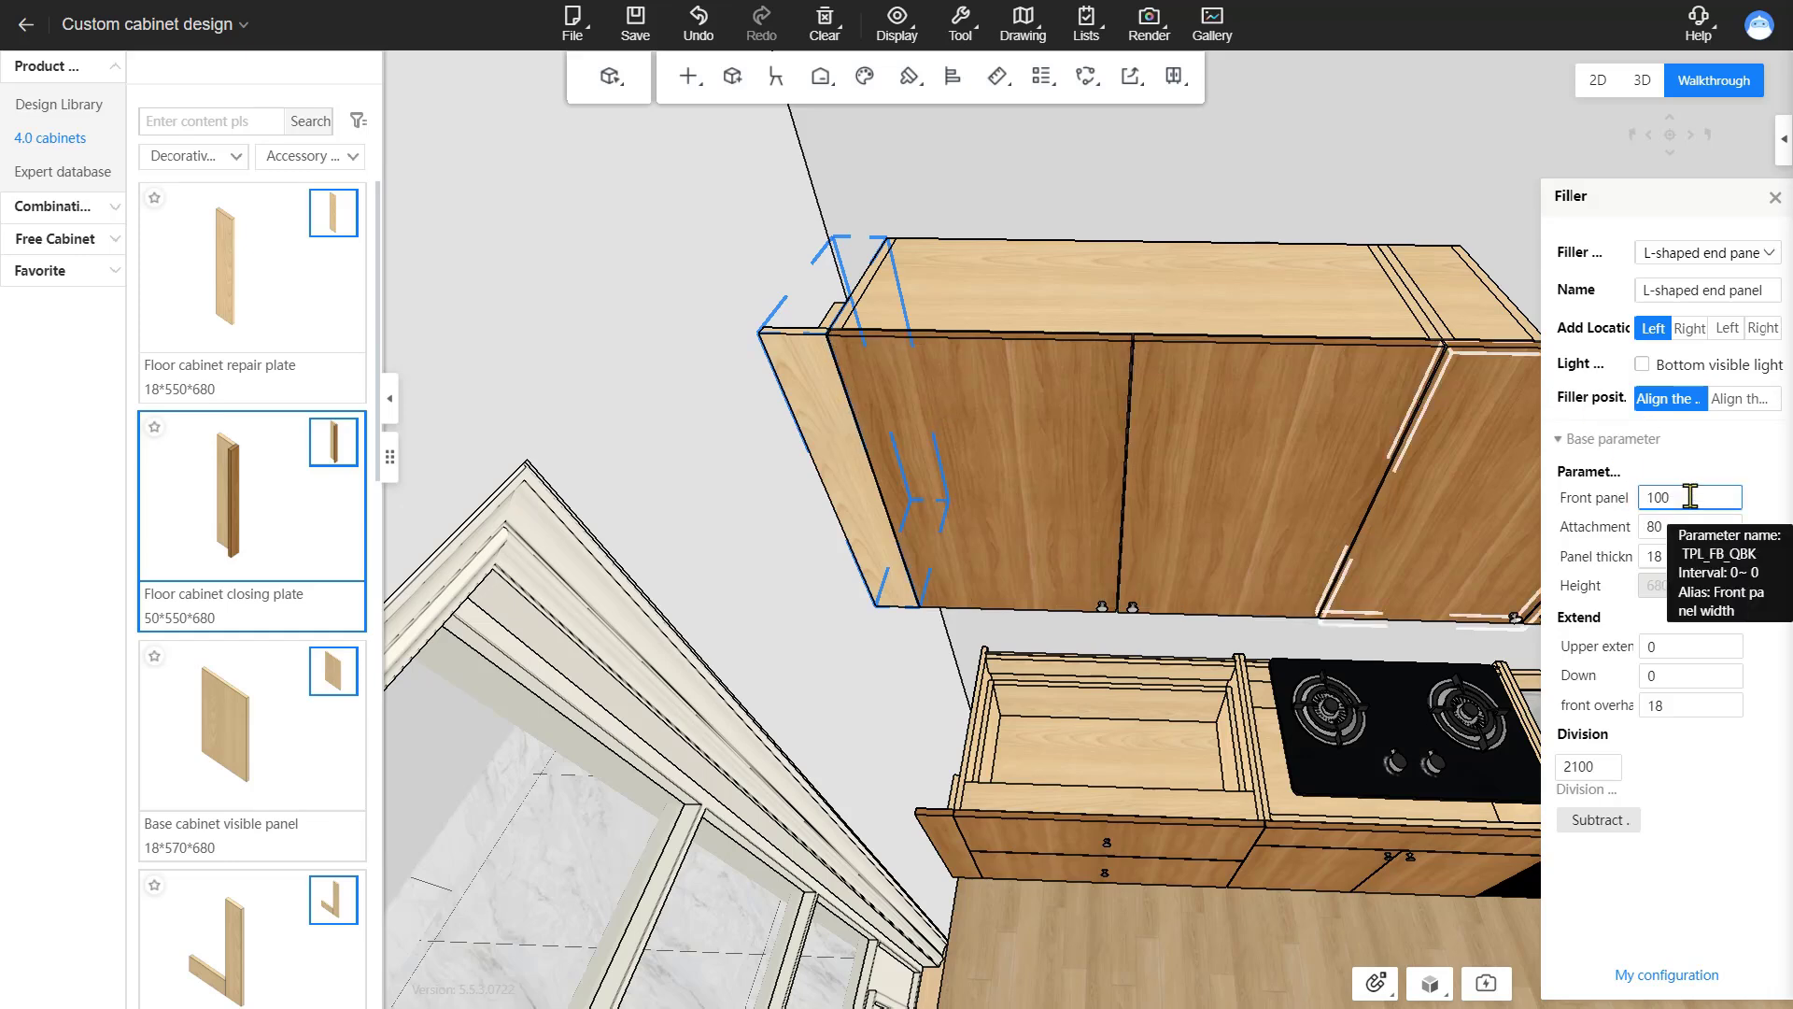
double_click(1690, 495)
text(1)
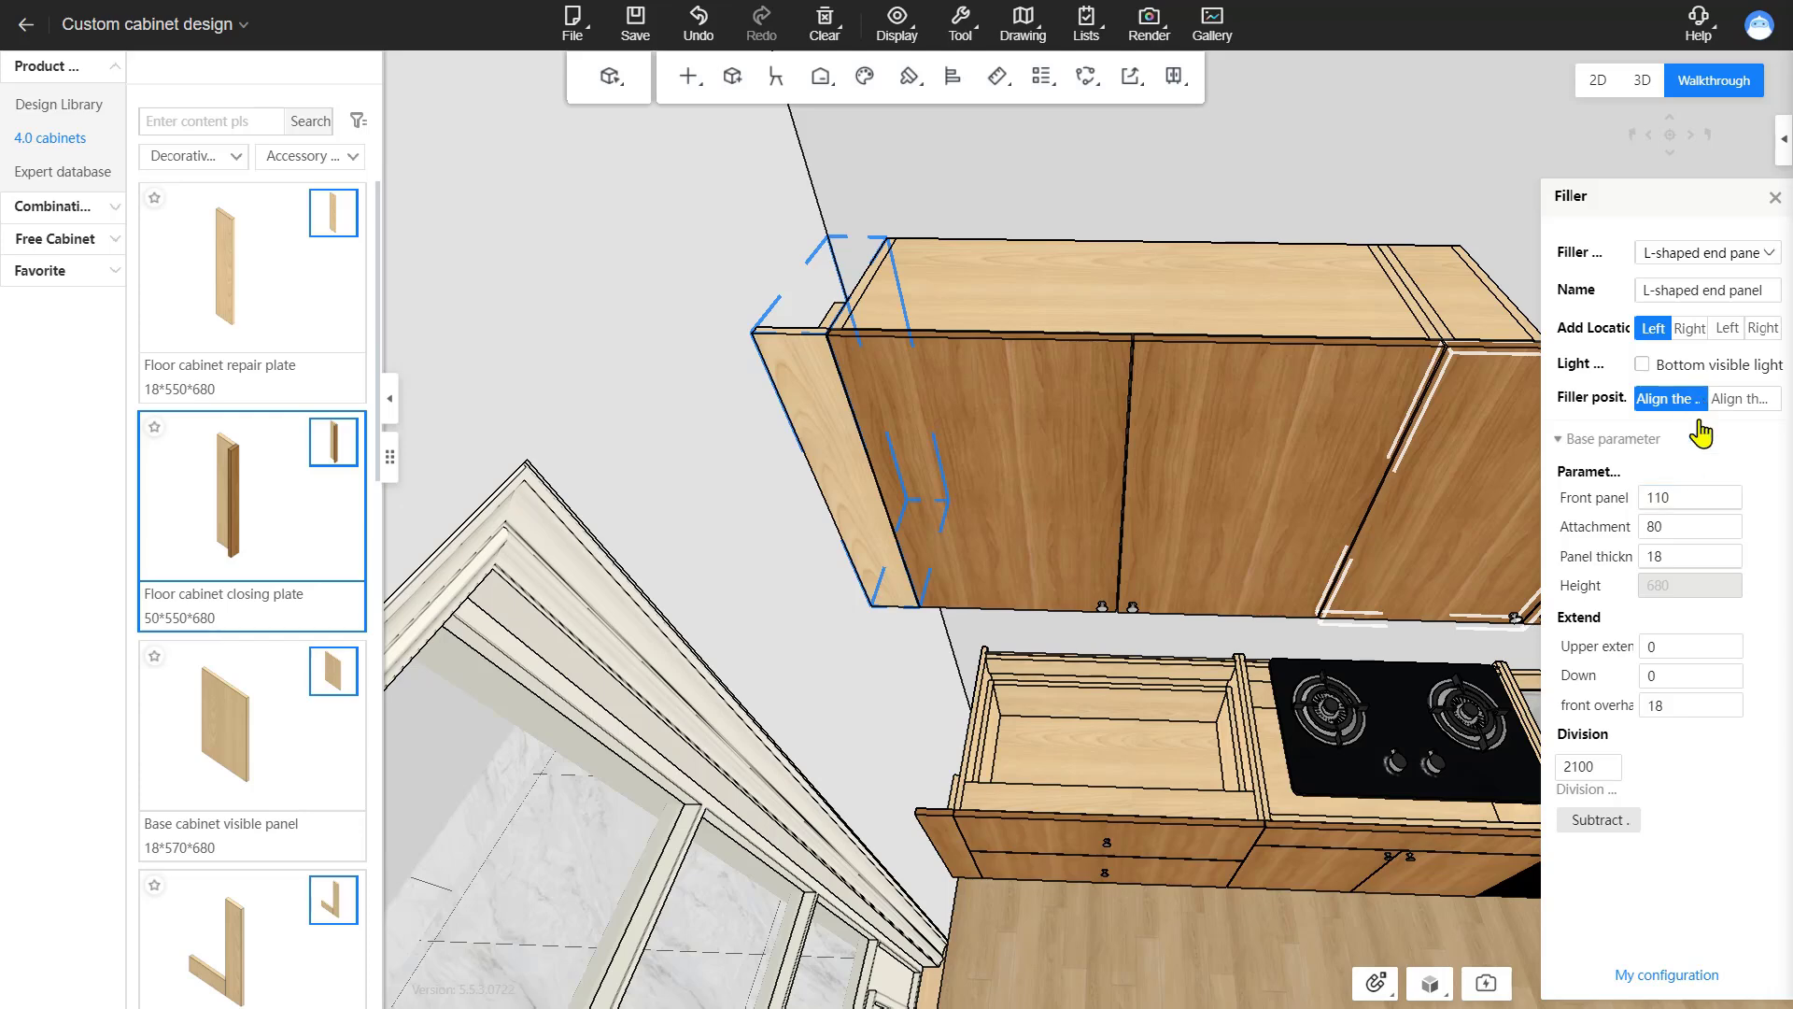
Review the available filler types and try the second left add location for the L-shaped end panel.
click(1770, 260)
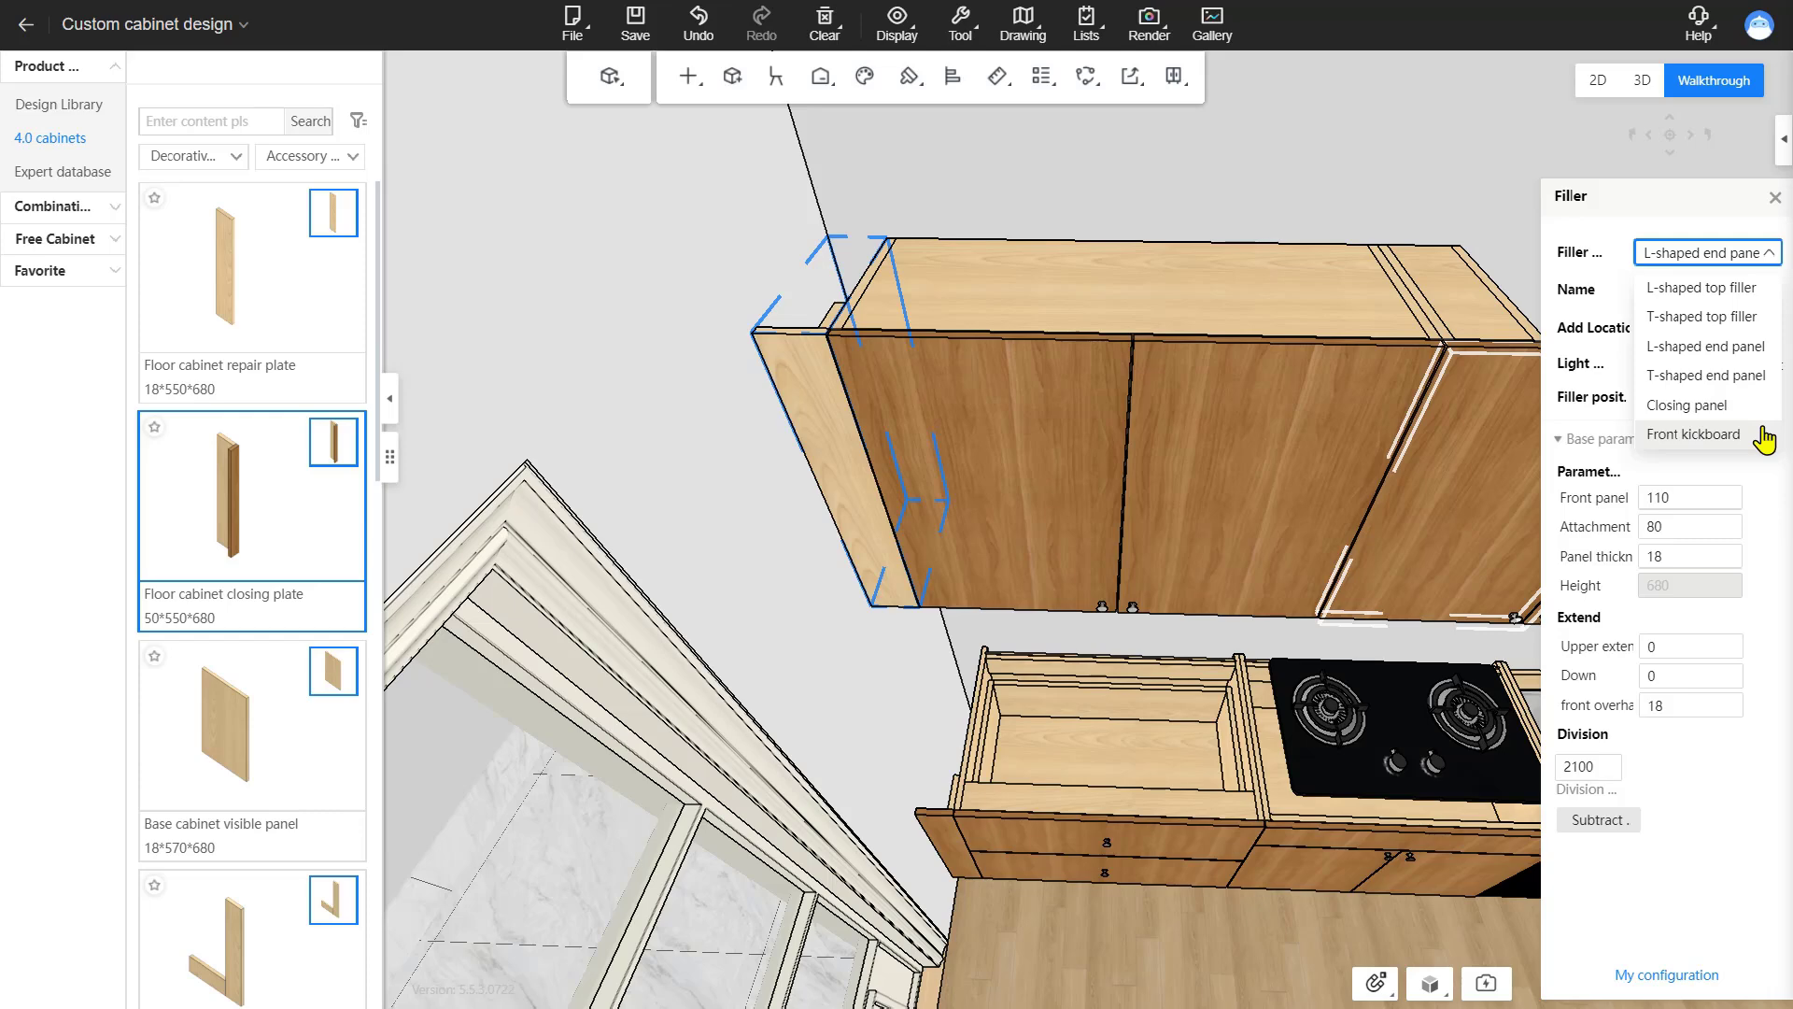
click(1714, 245)
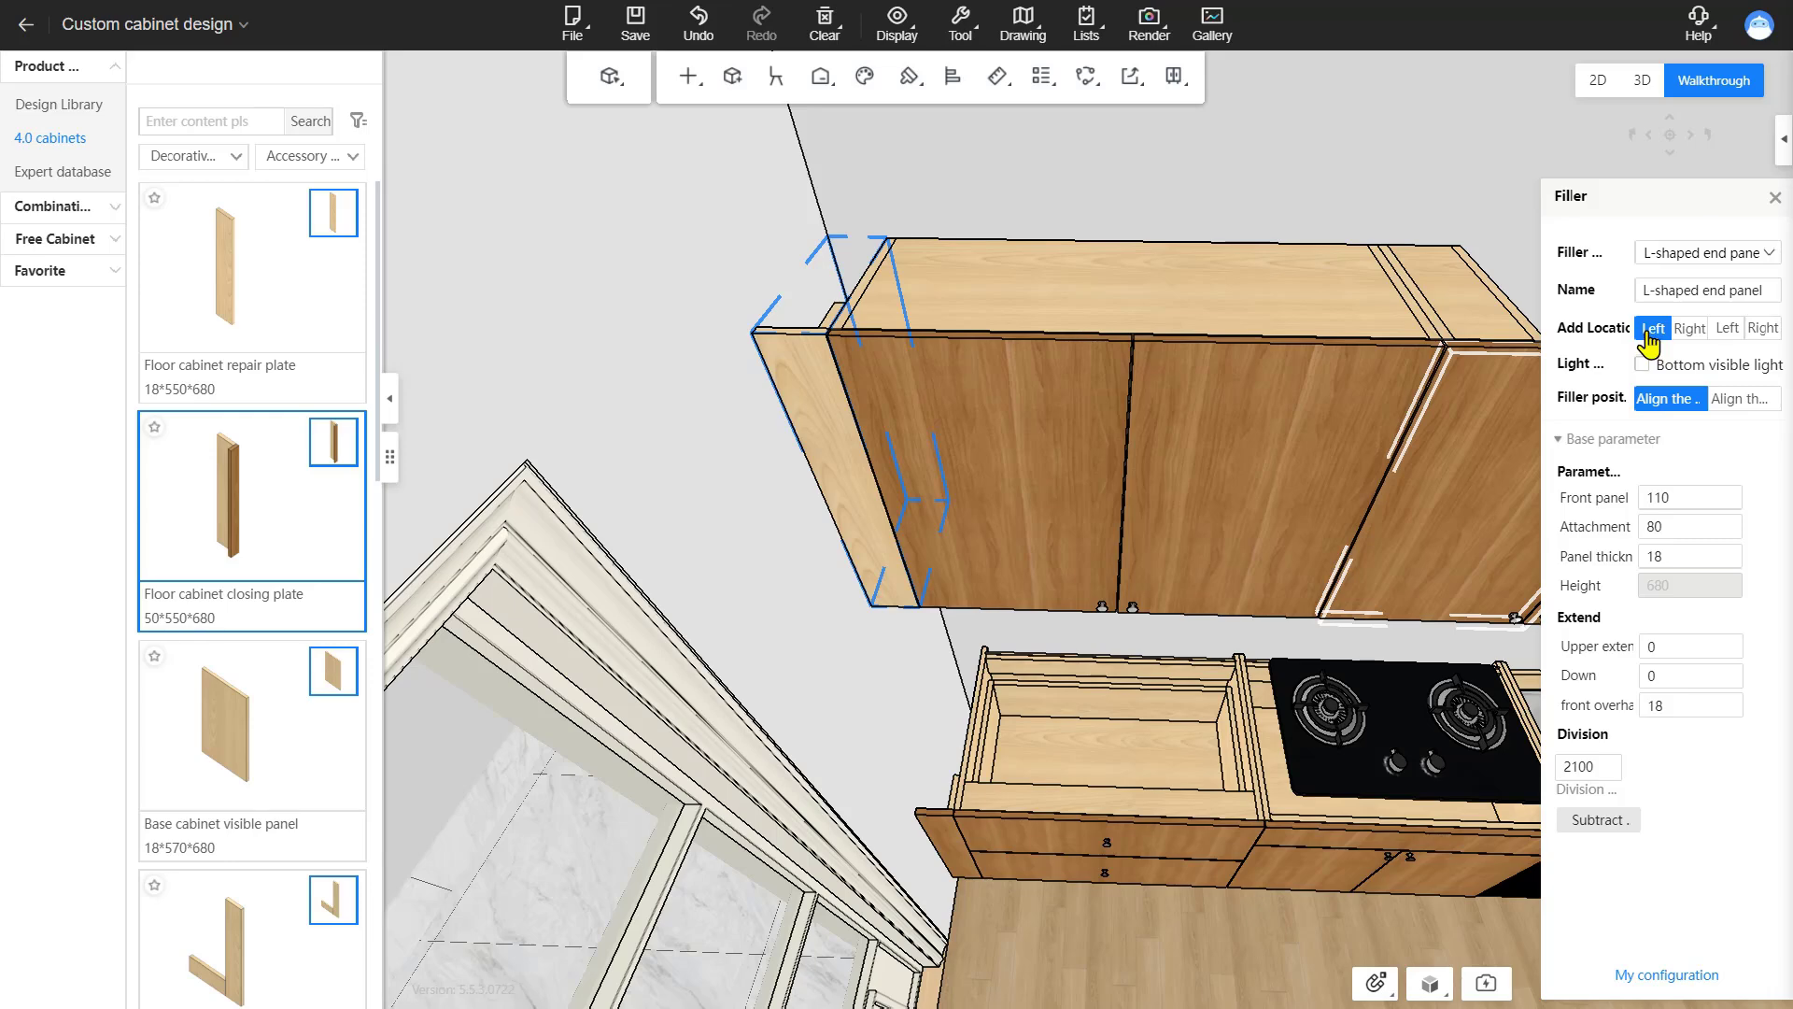
click(1721, 336)
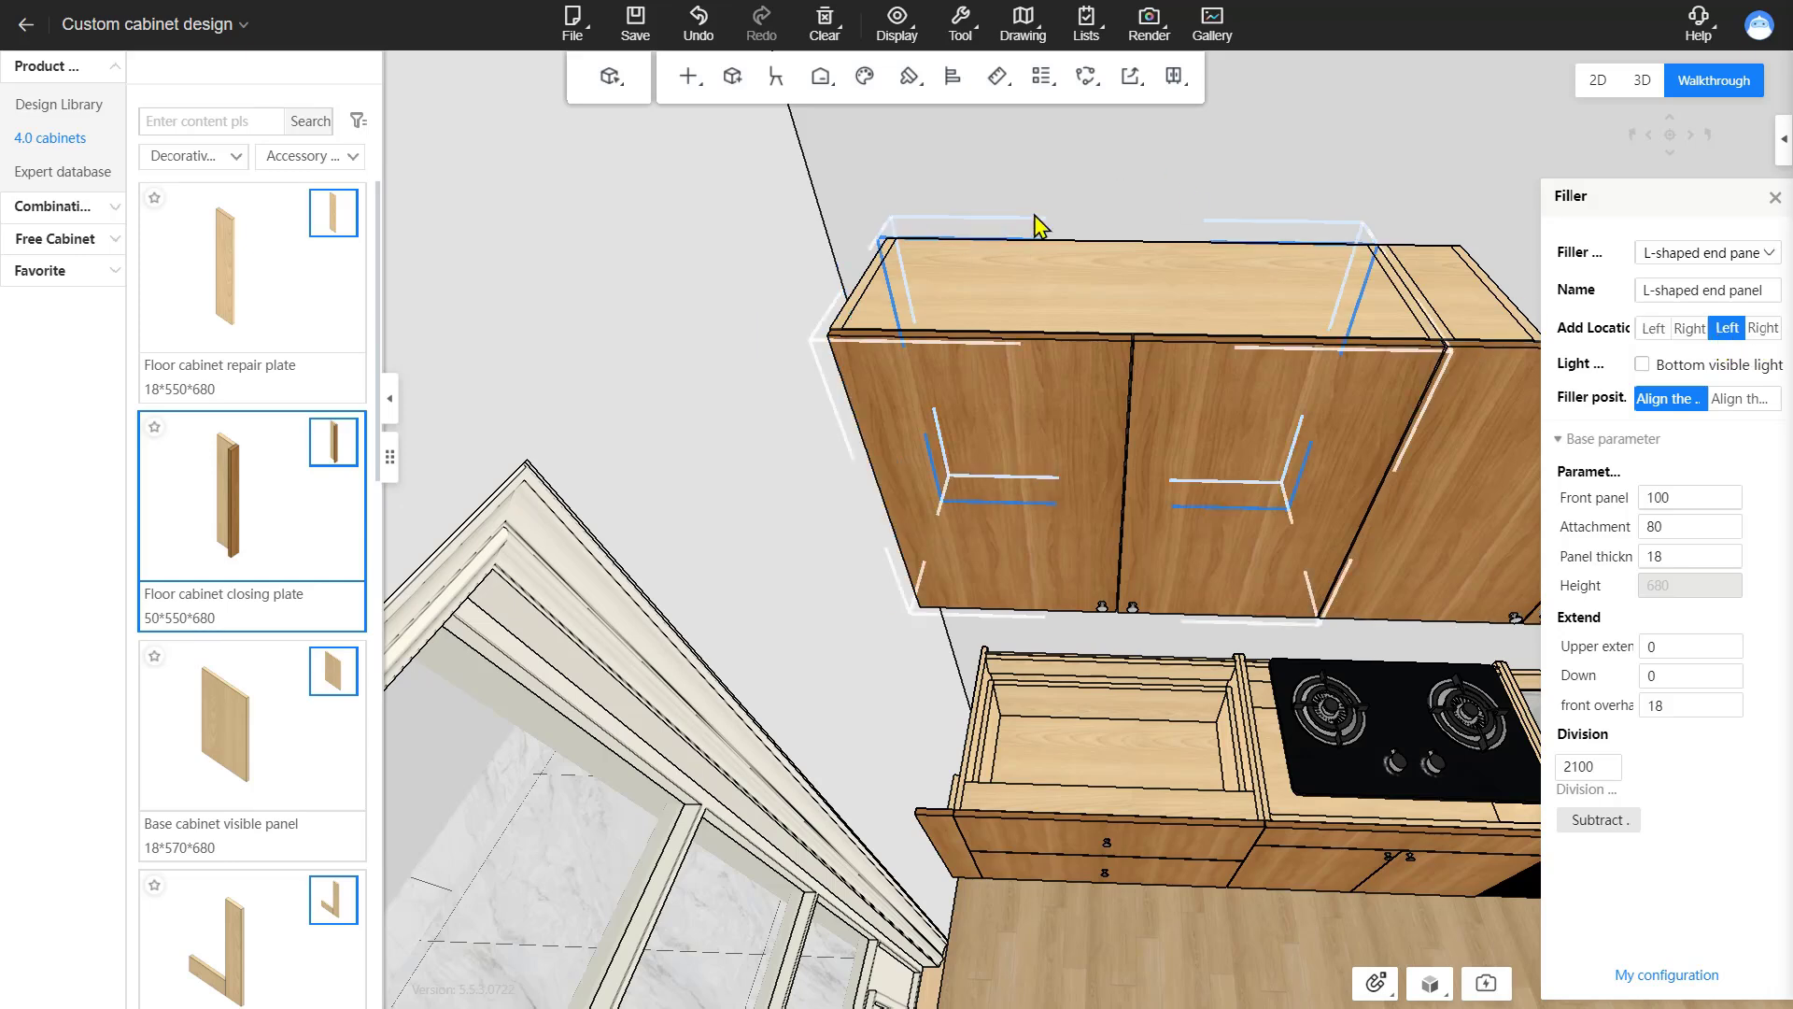
Return the end panel to the first left add location and enable its bottom visible light.
click(1653, 328)
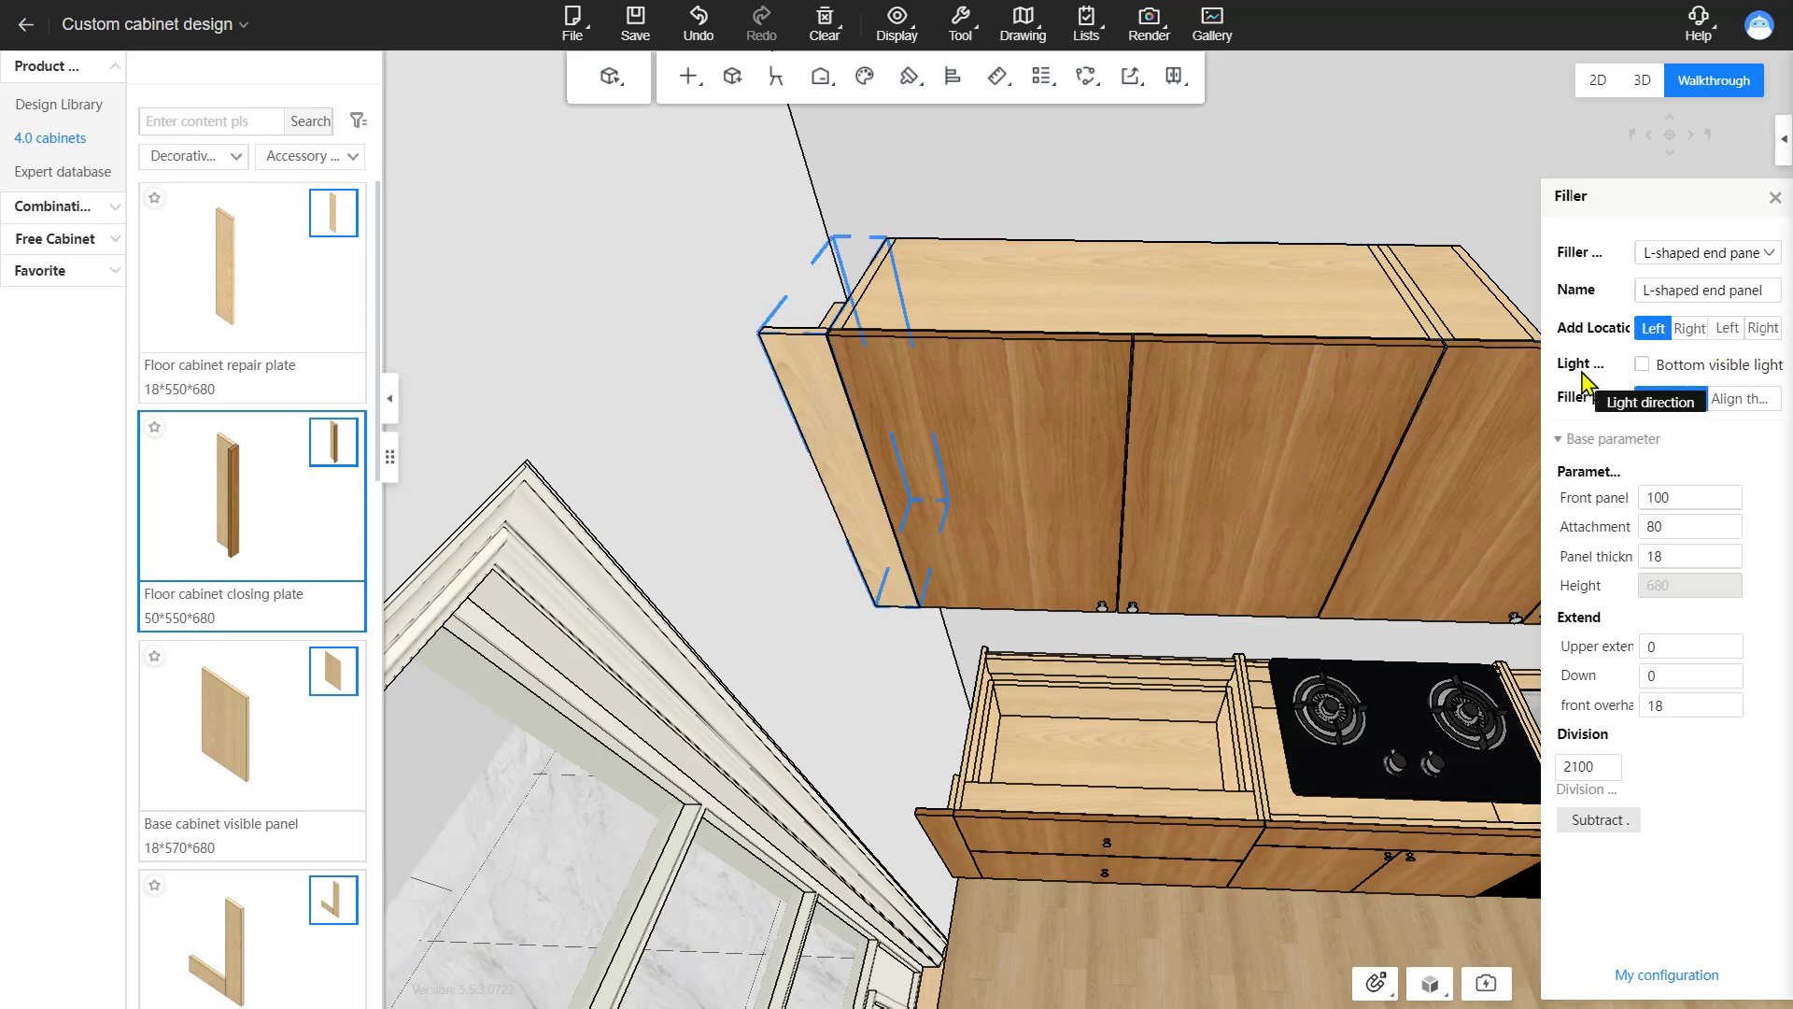
drag(1123, 565, 1070, 359)
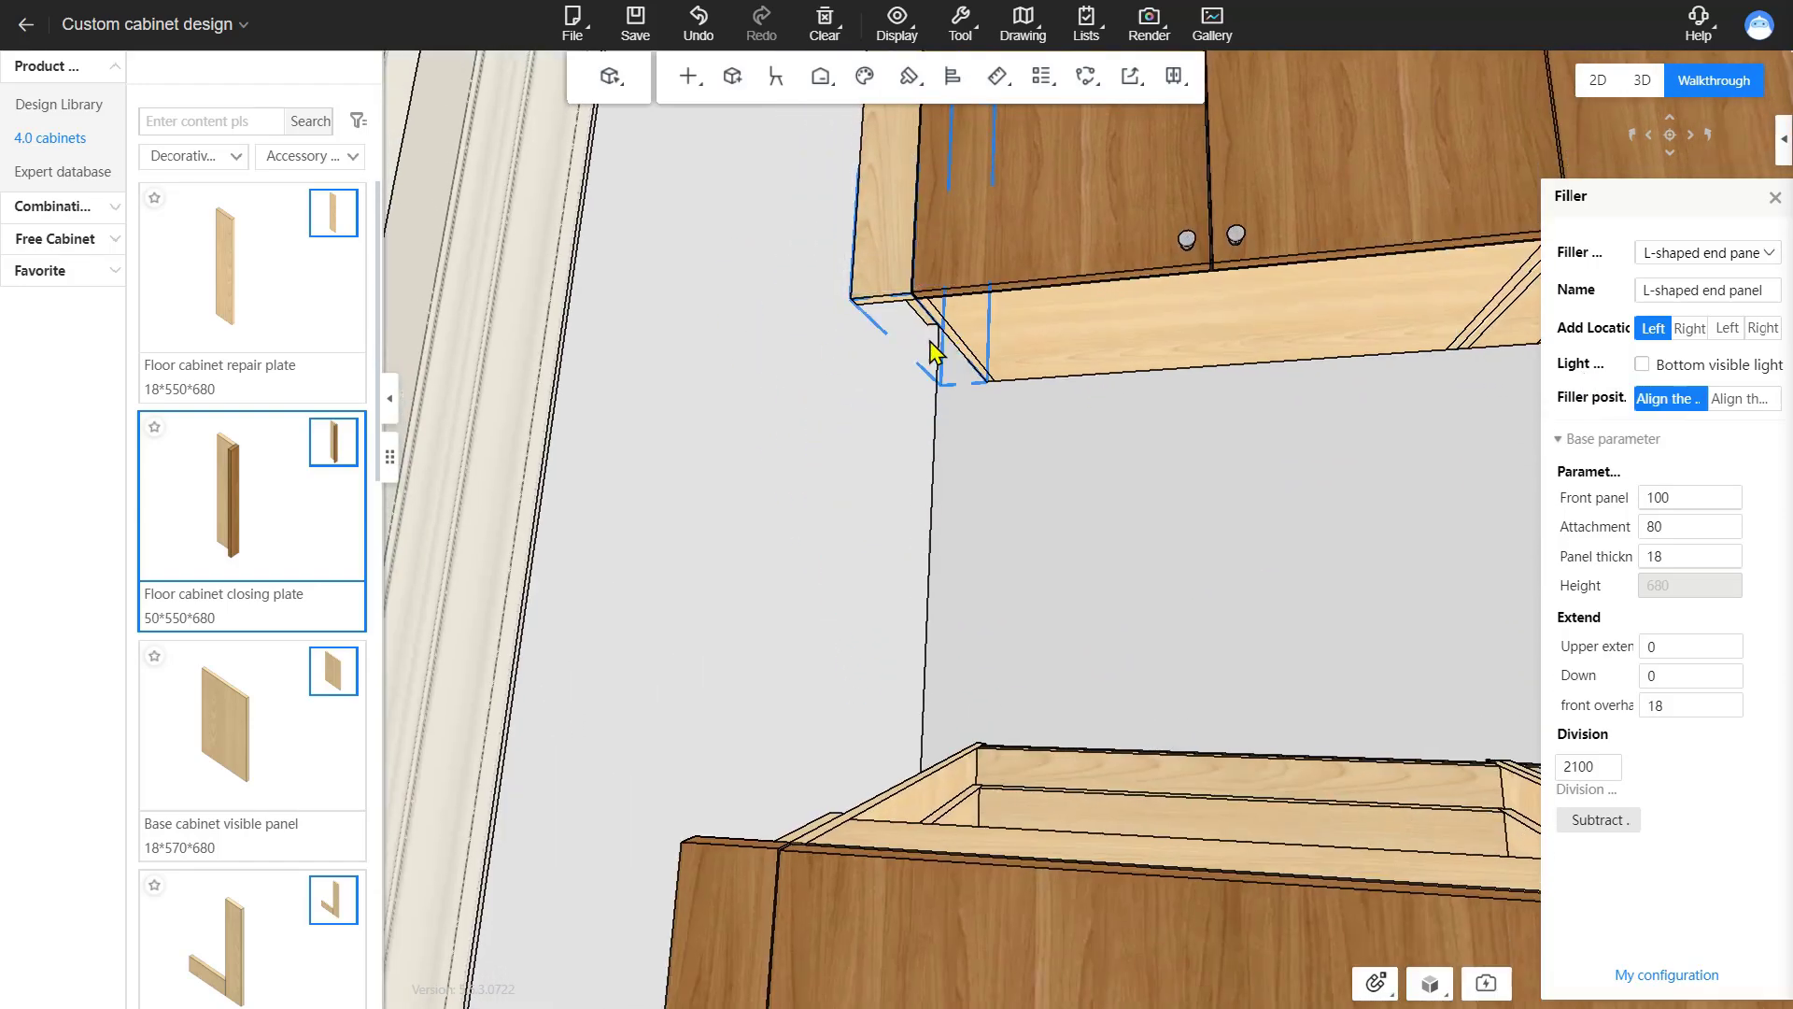
click(1643, 365)
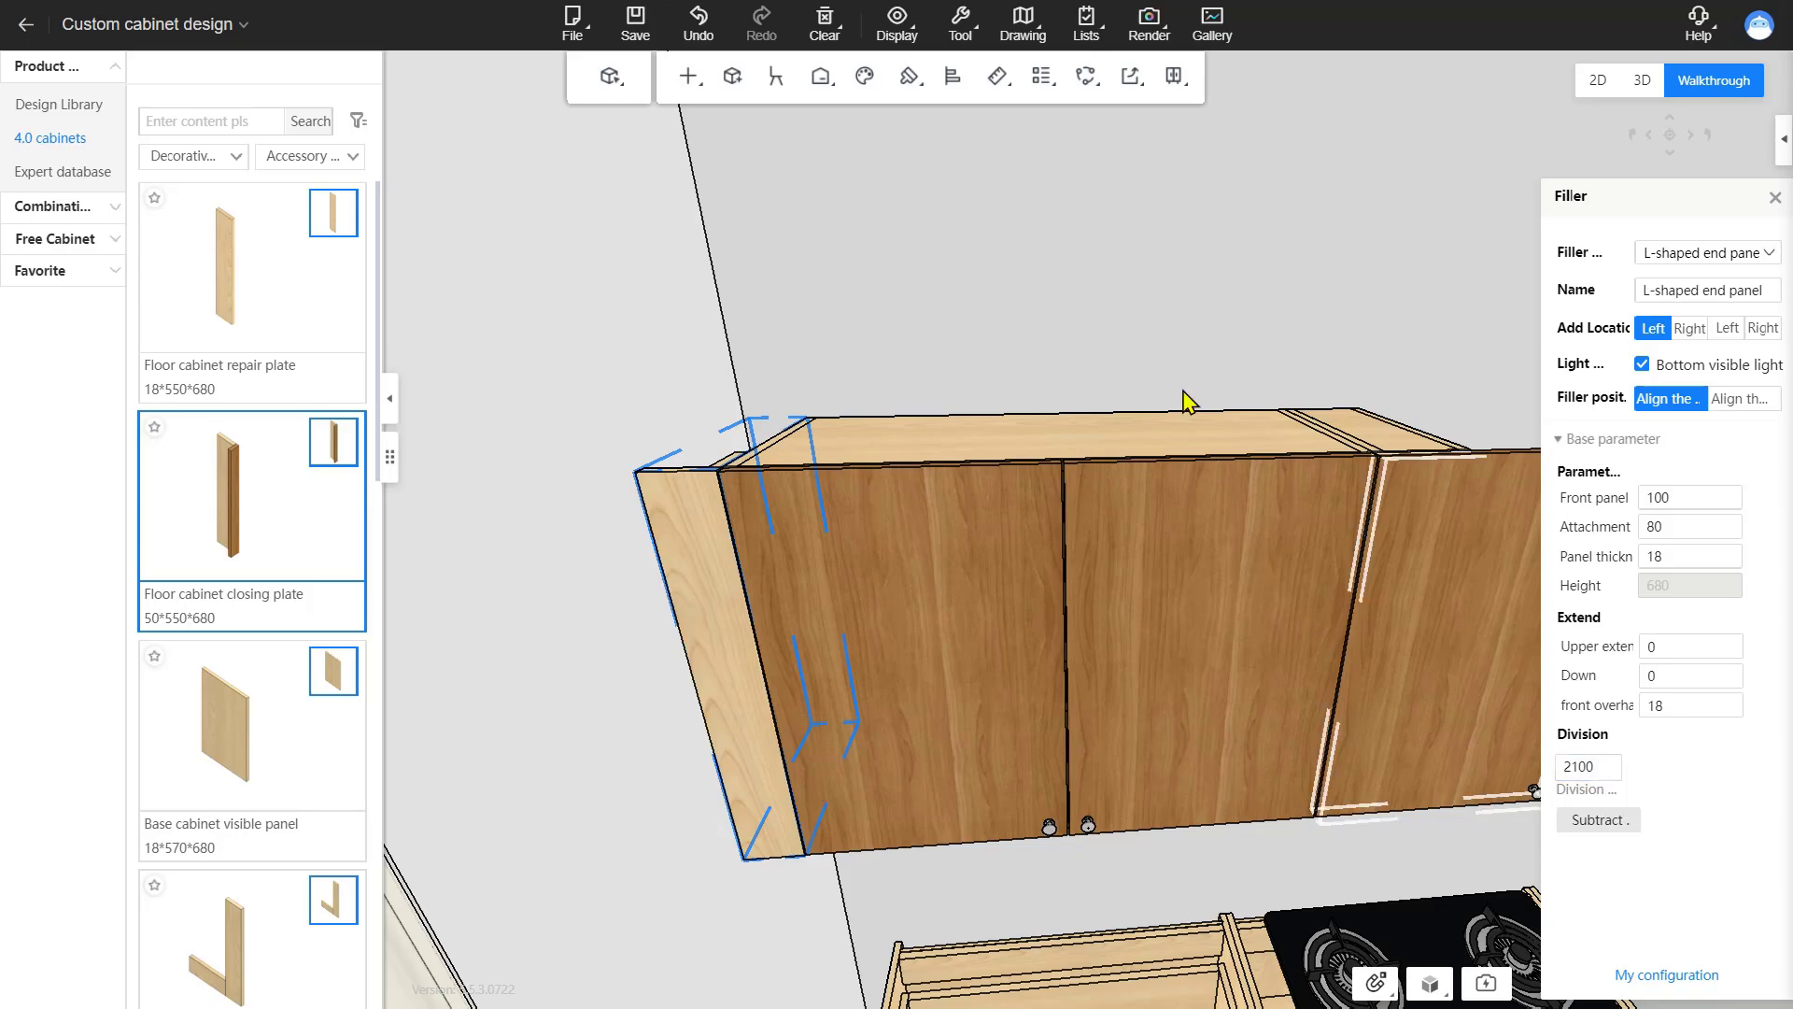
Install a filler on the 1000 mm double door wall cabinet with the cut corner and choose the L-shaped end panel type.
drag(1183, 394, 1165, 426)
scroll(1121, 381, up, 4)
click(1172, 441)
drag(1380, 485, 1379, 481)
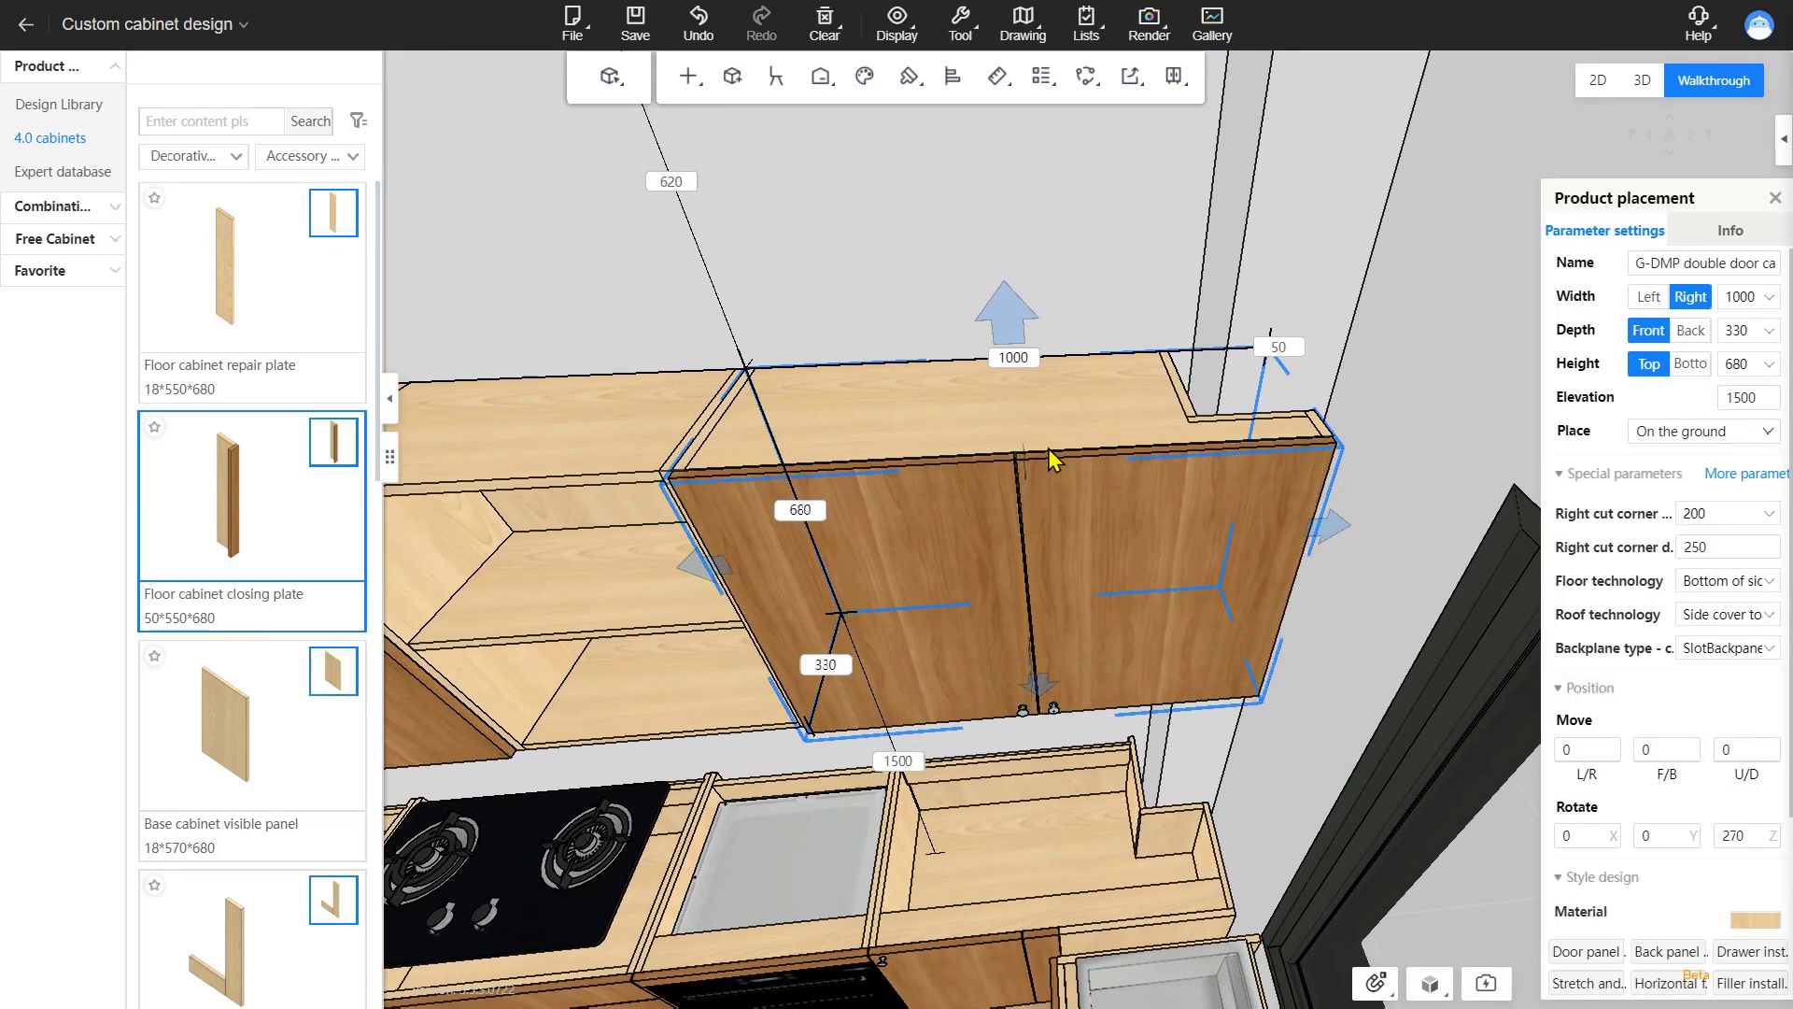
click(1700, 551)
click(1769, 997)
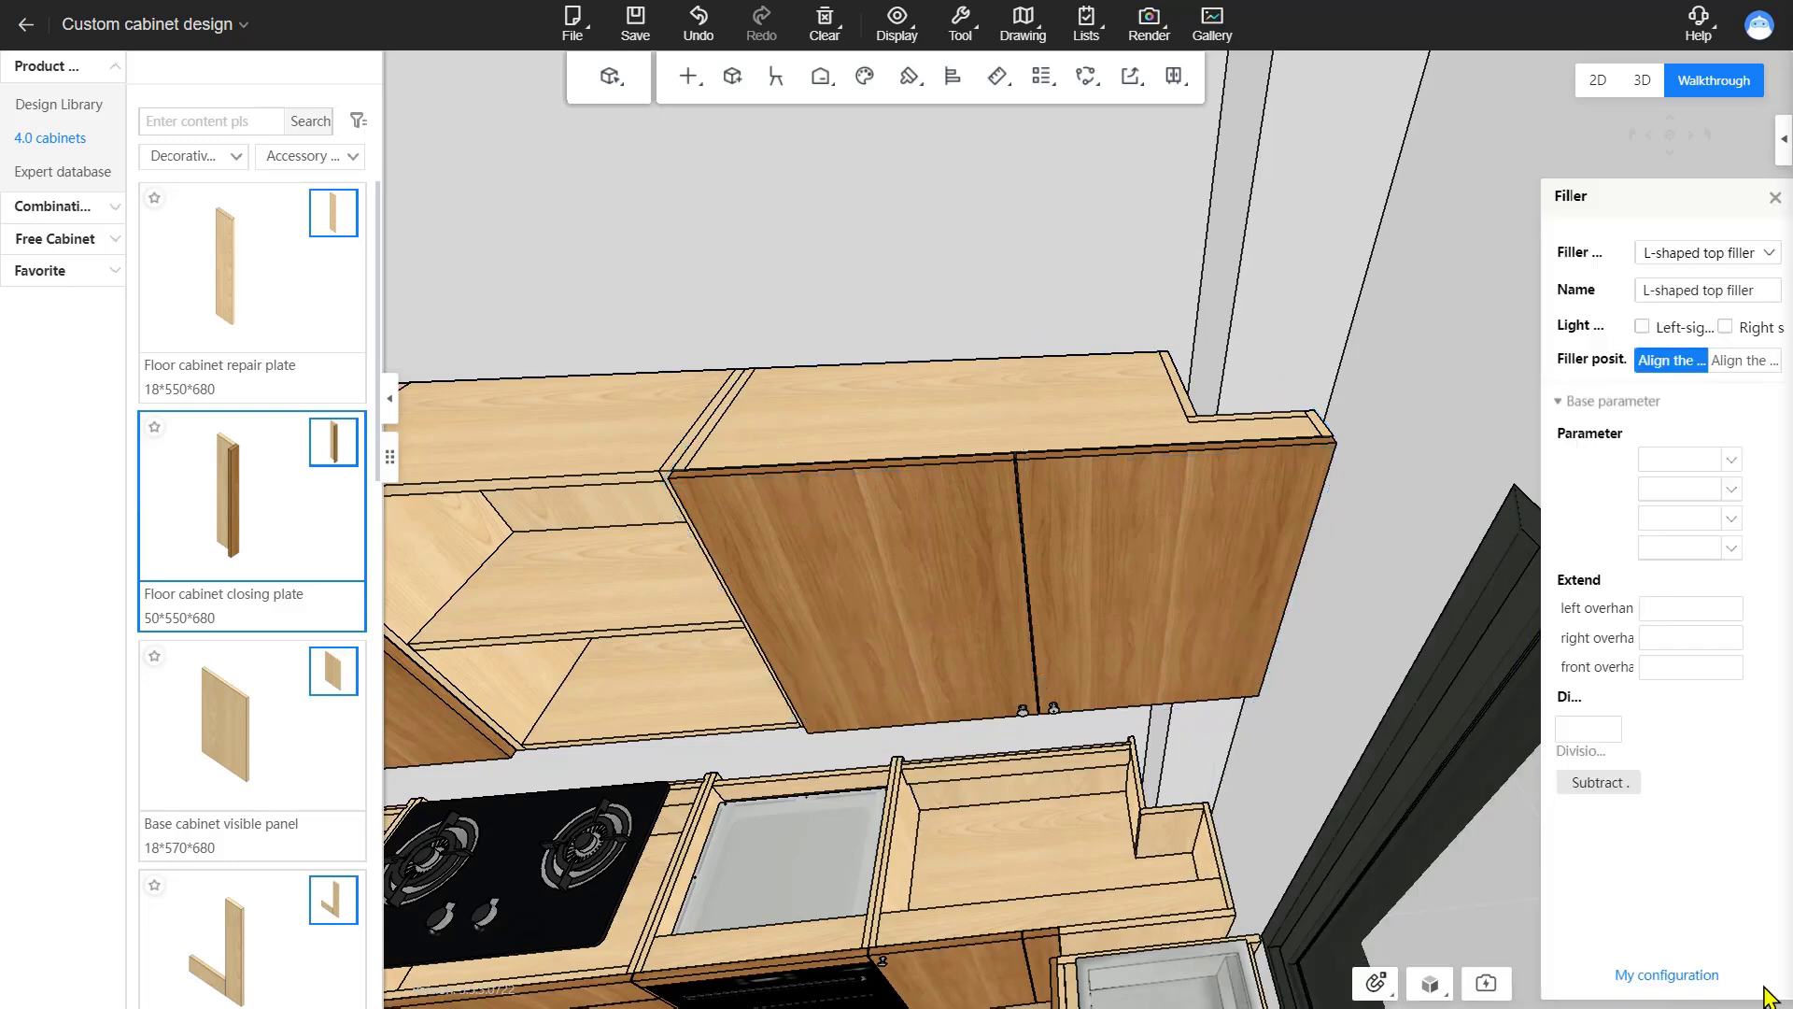
click(1763, 254)
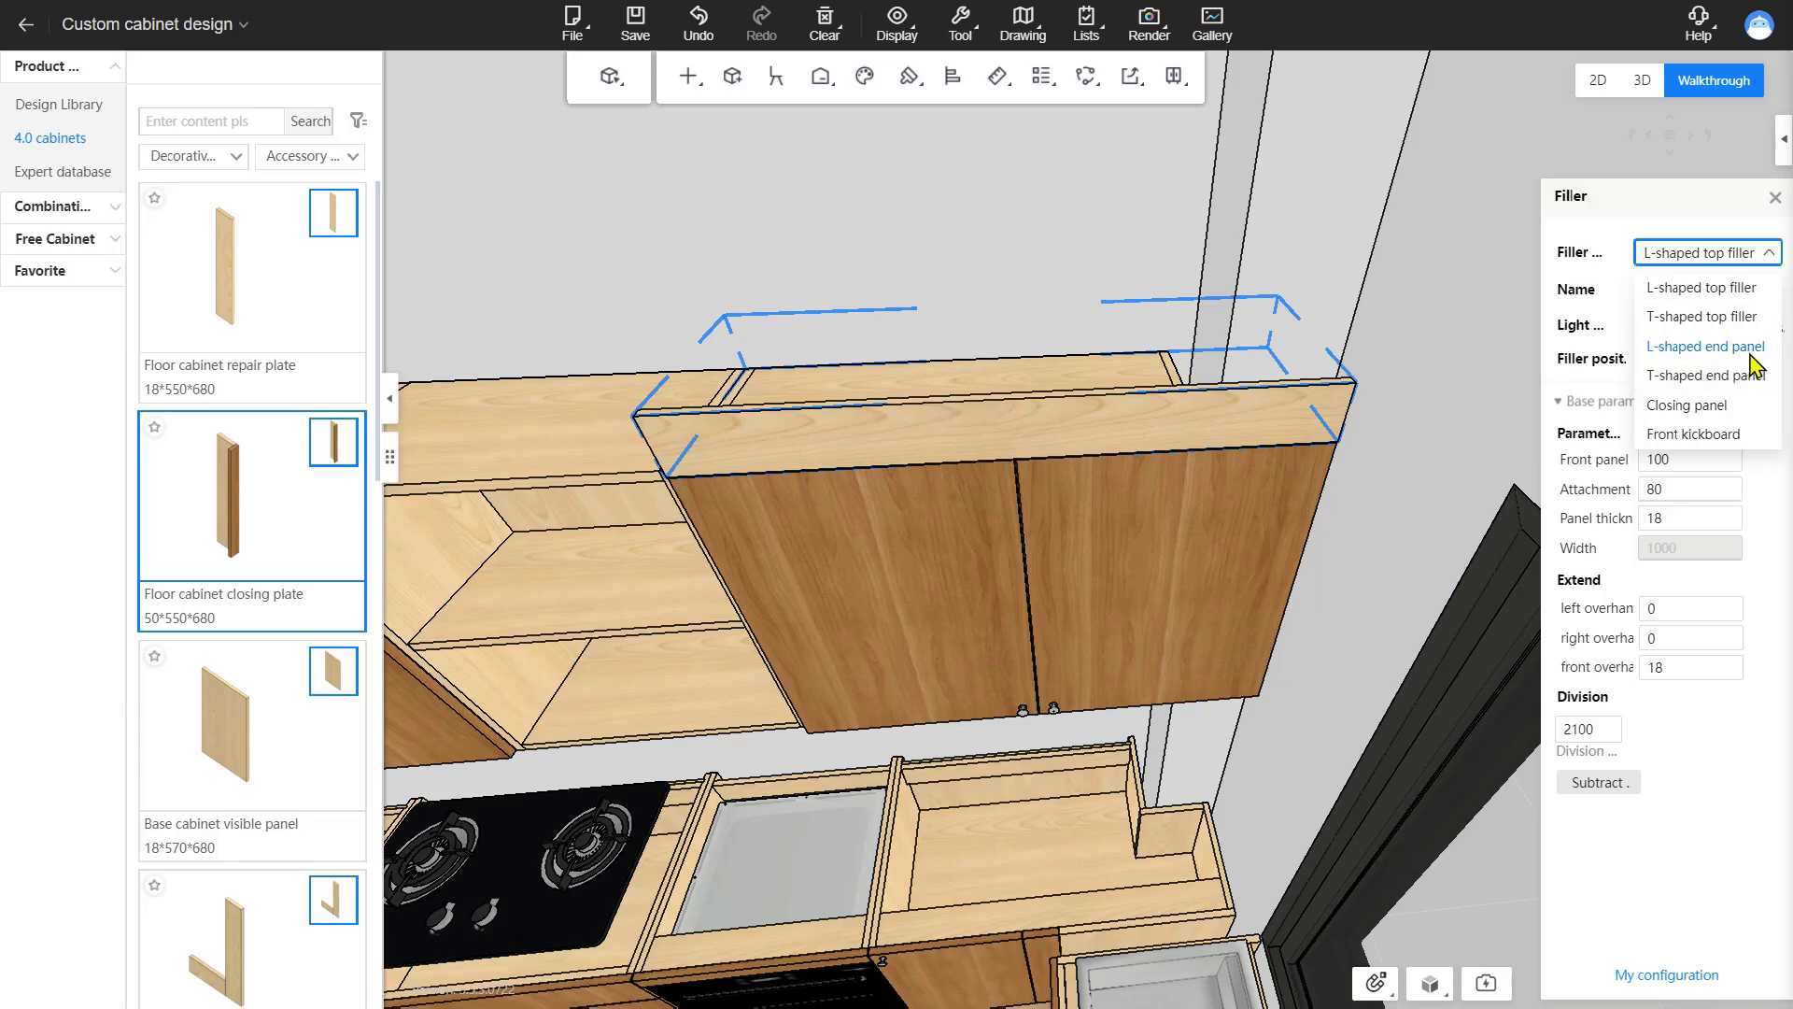
click(1744, 349)
Try the T-shaped end panel type, place the filler on the cabinet's right side and switch it back to L-shaped.
click(1762, 252)
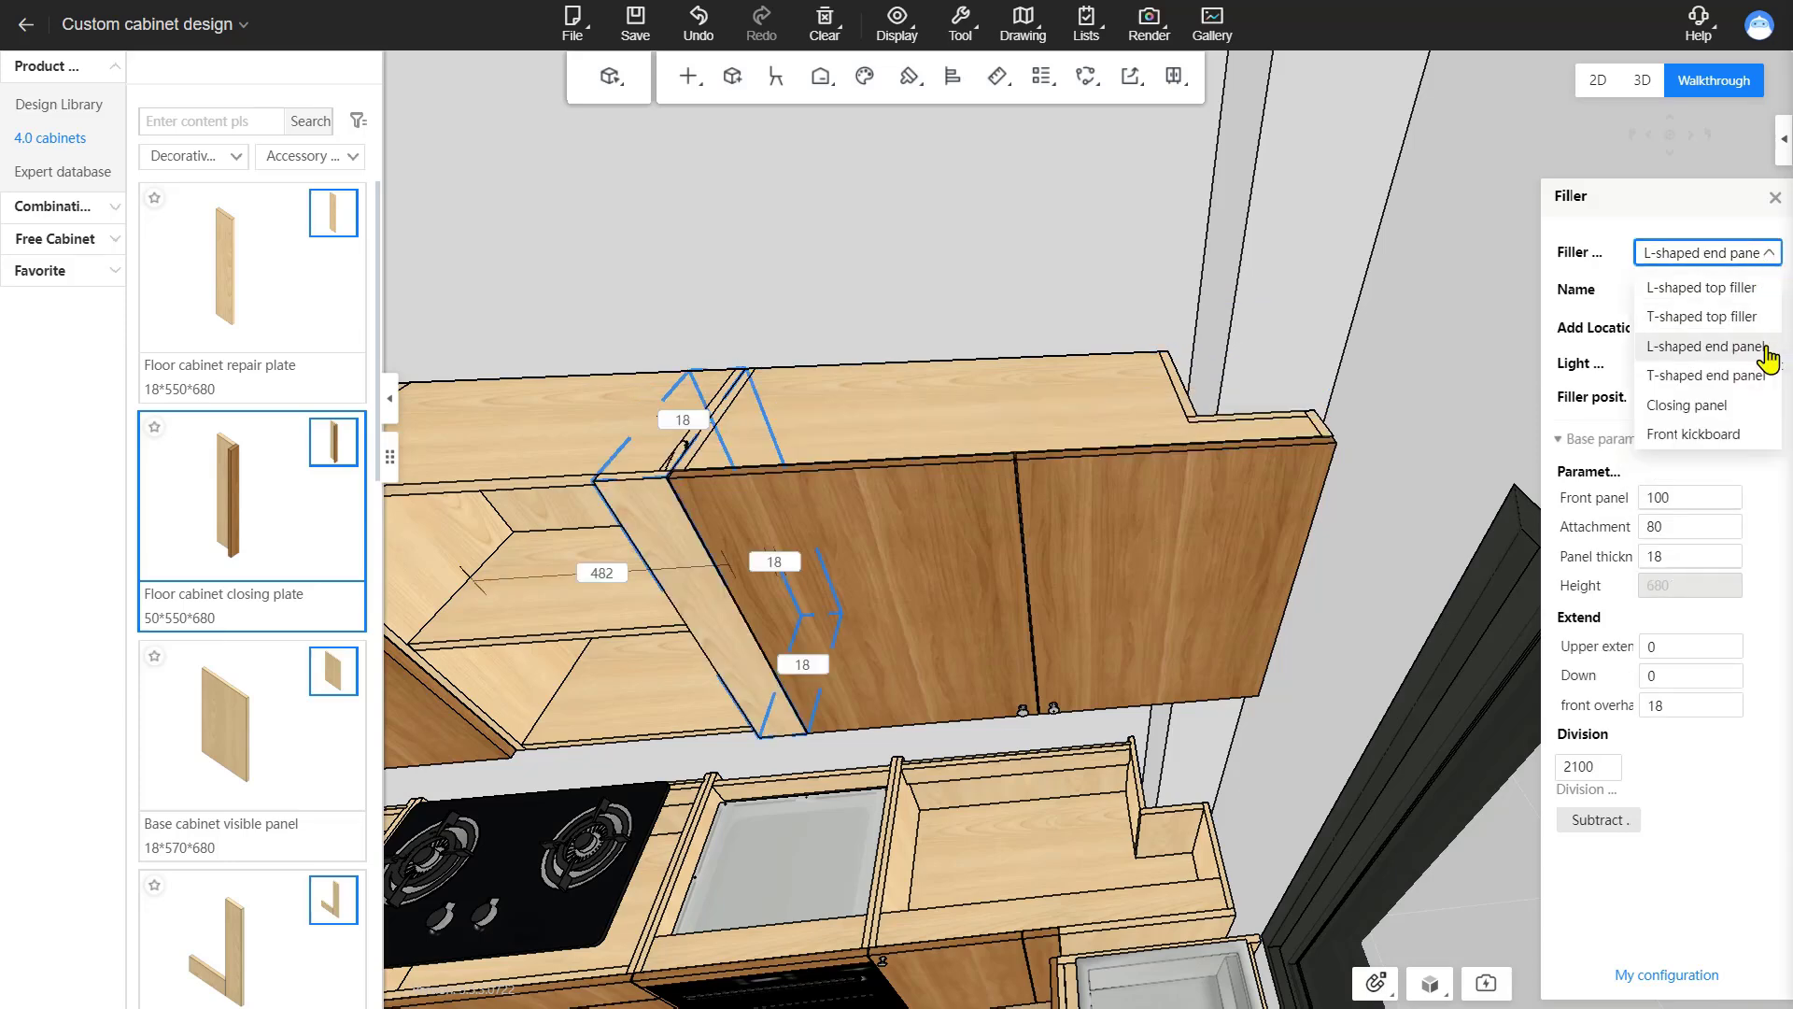
click(1753, 368)
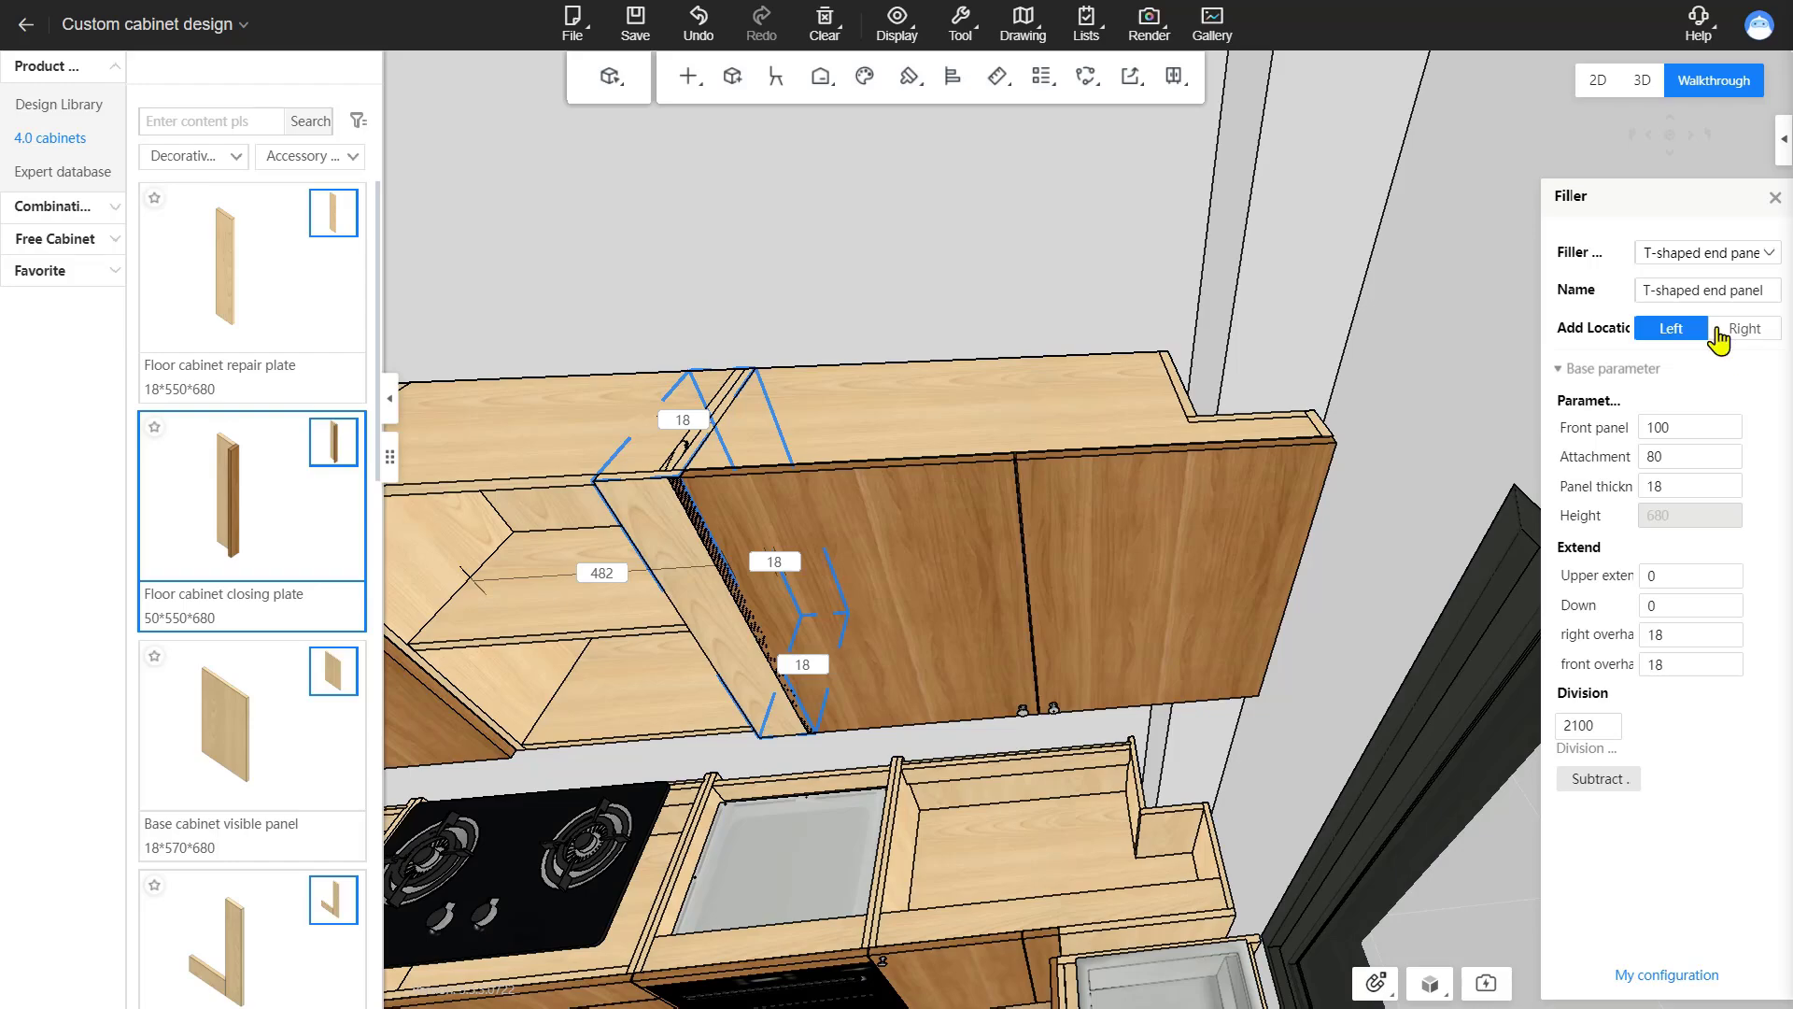
click(1754, 326)
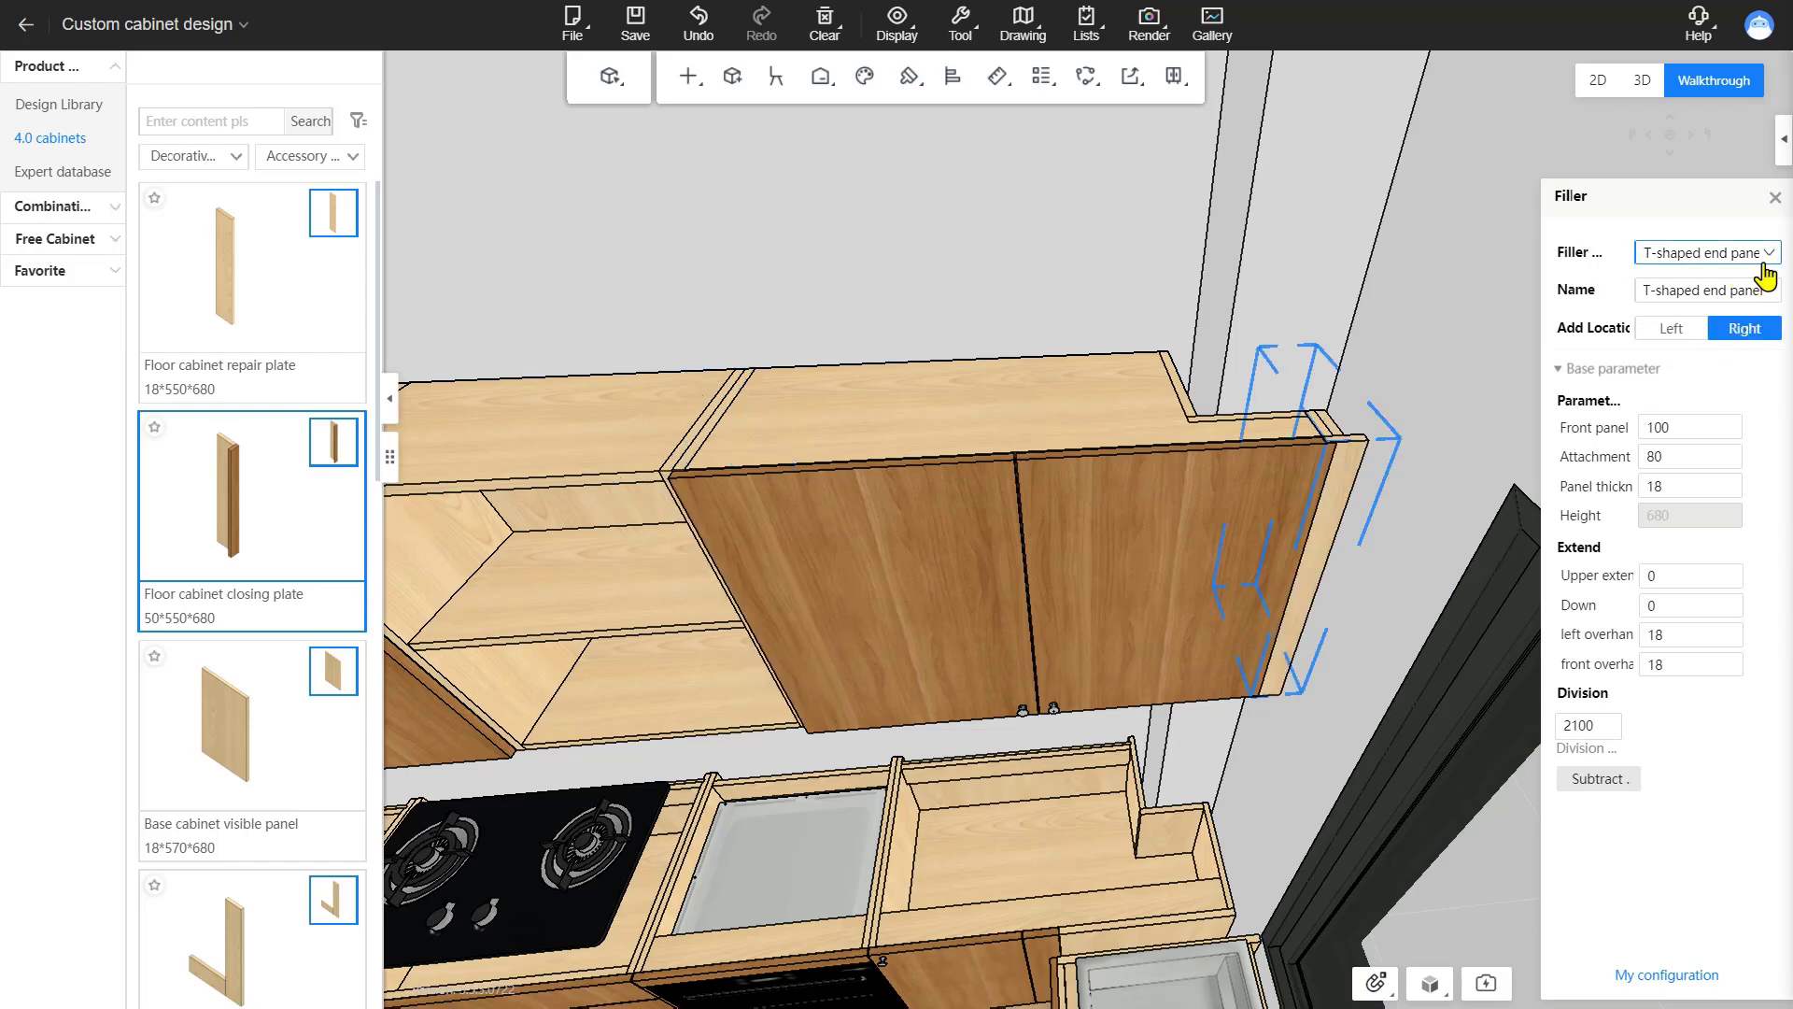
scroll(1328, 445, up, 3)
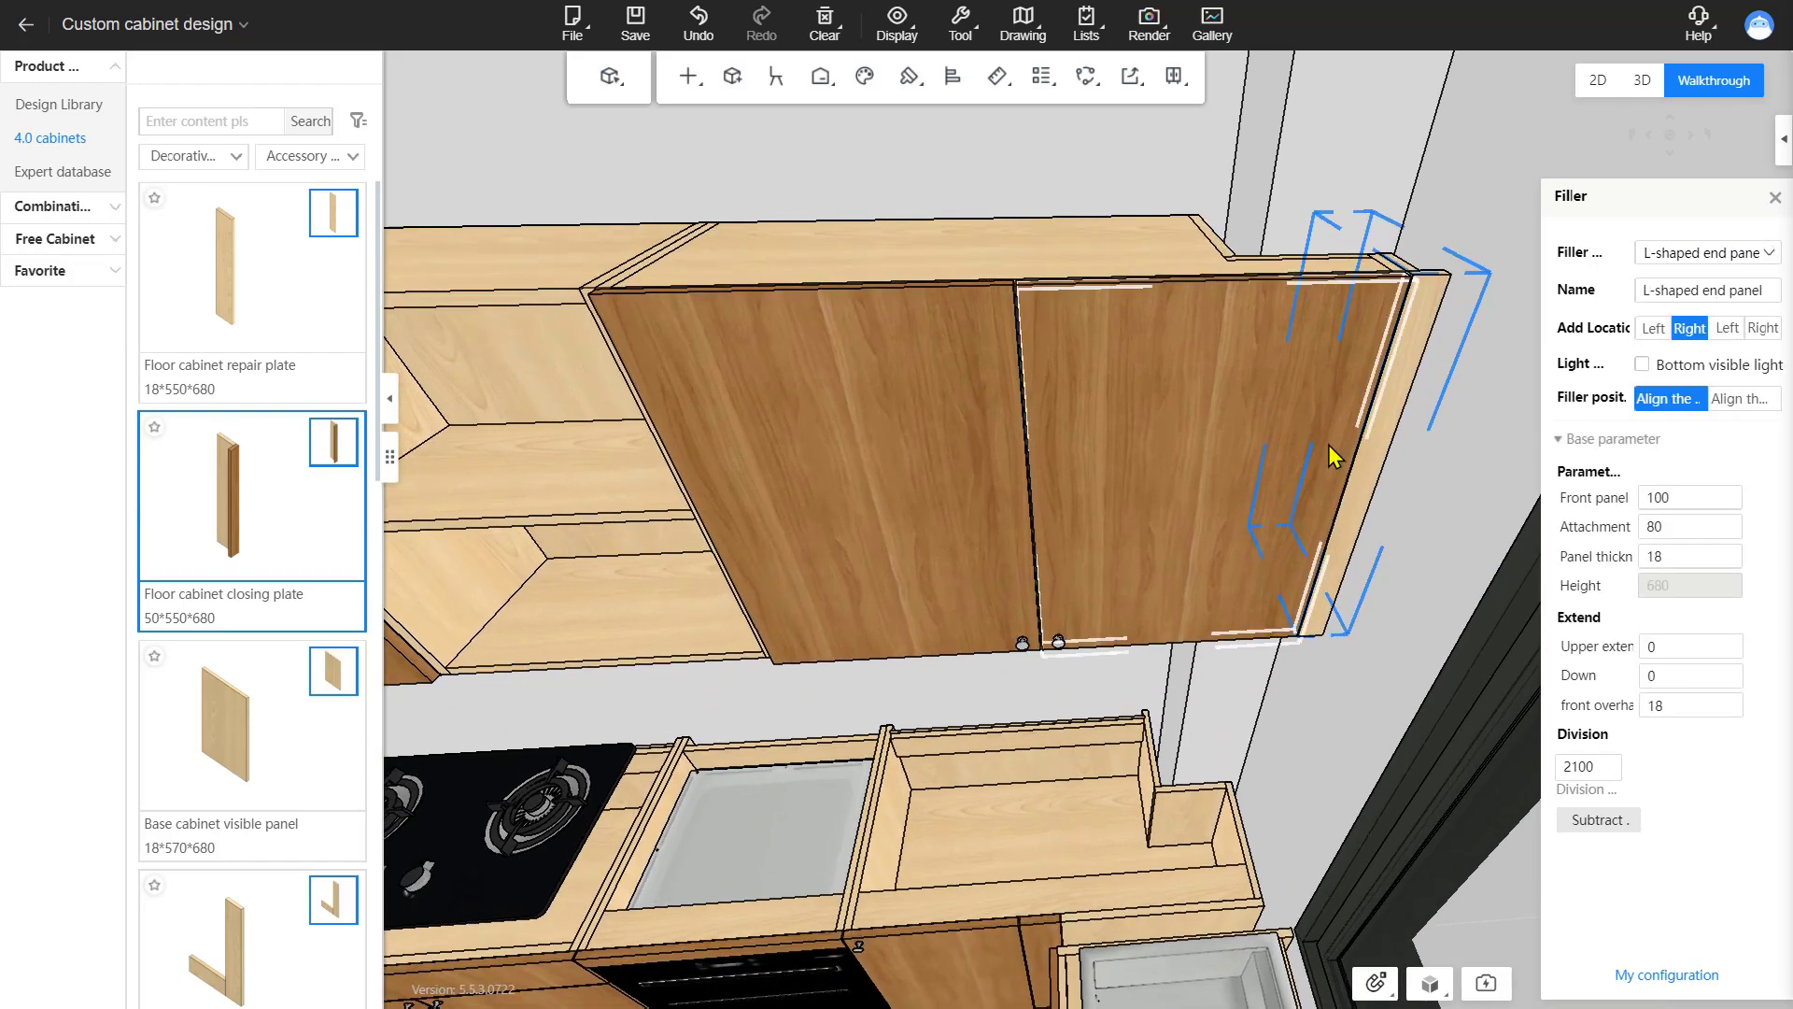
Enable the bottom visible light on the right end panel and set its front panel width to 50.
drag(1328, 445, 1321, 396)
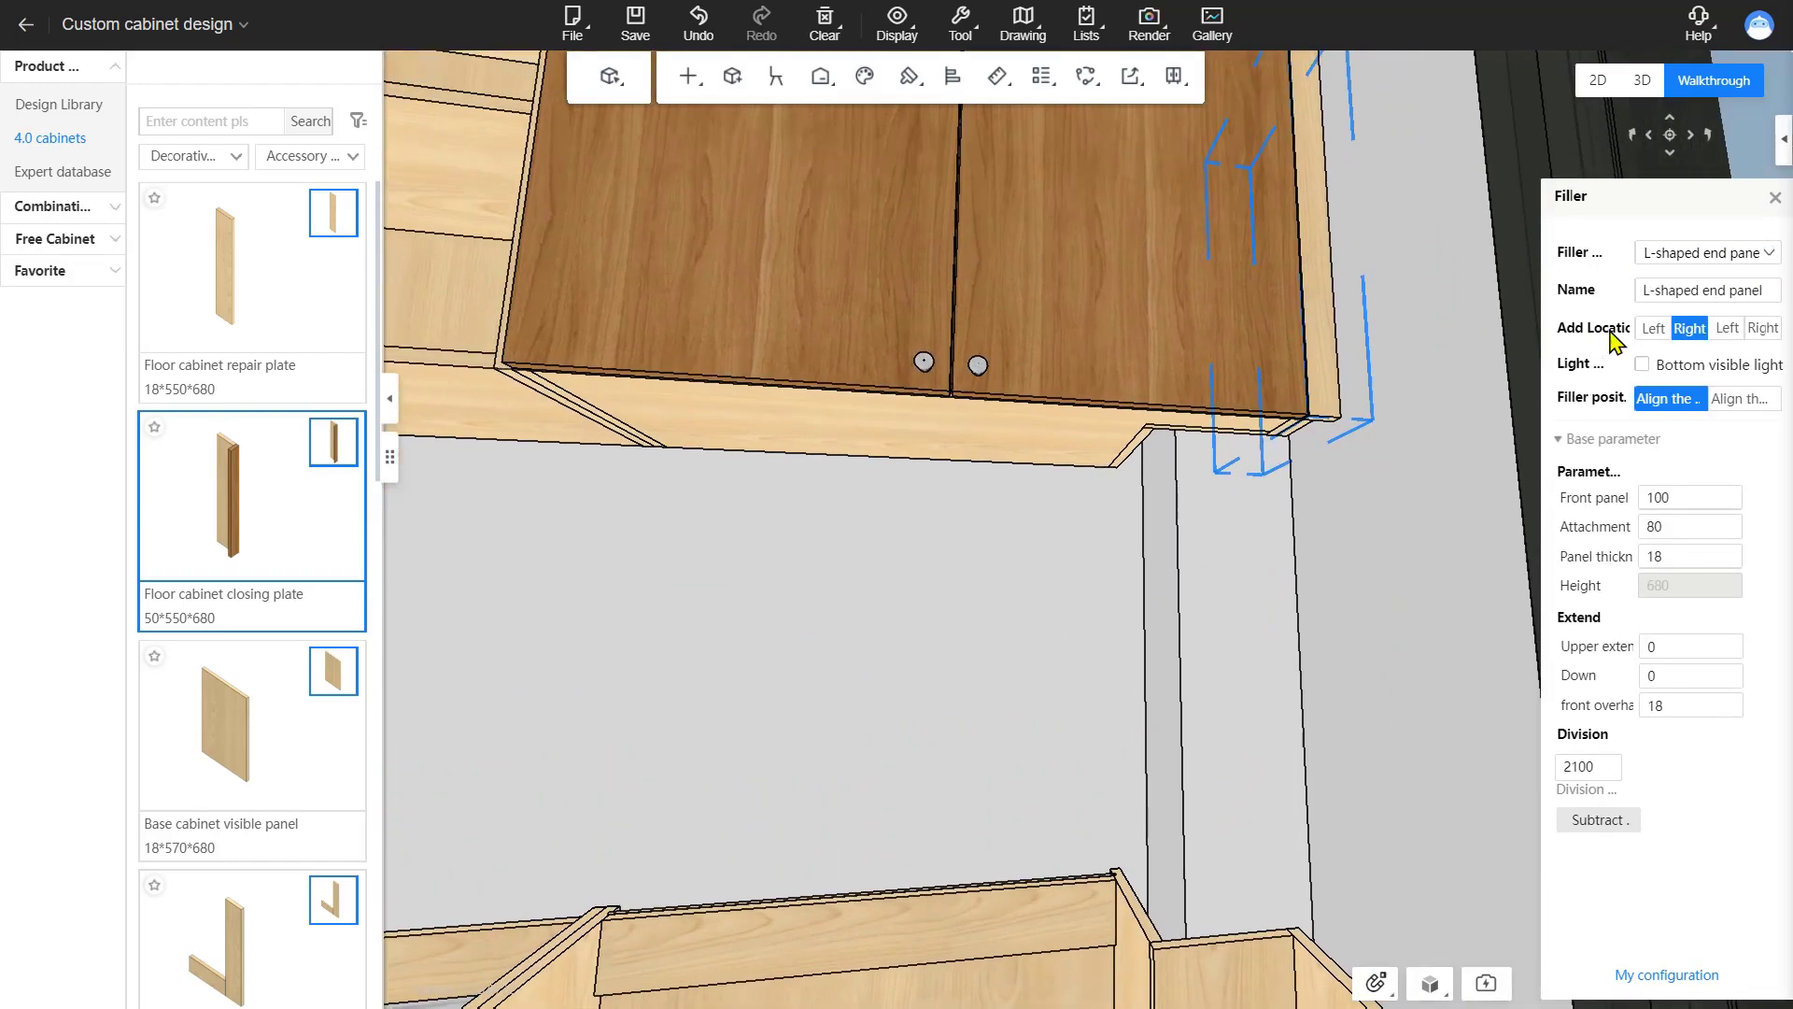
click(1642, 365)
click(1698, 498)
double_click(1698, 497)
text(50)
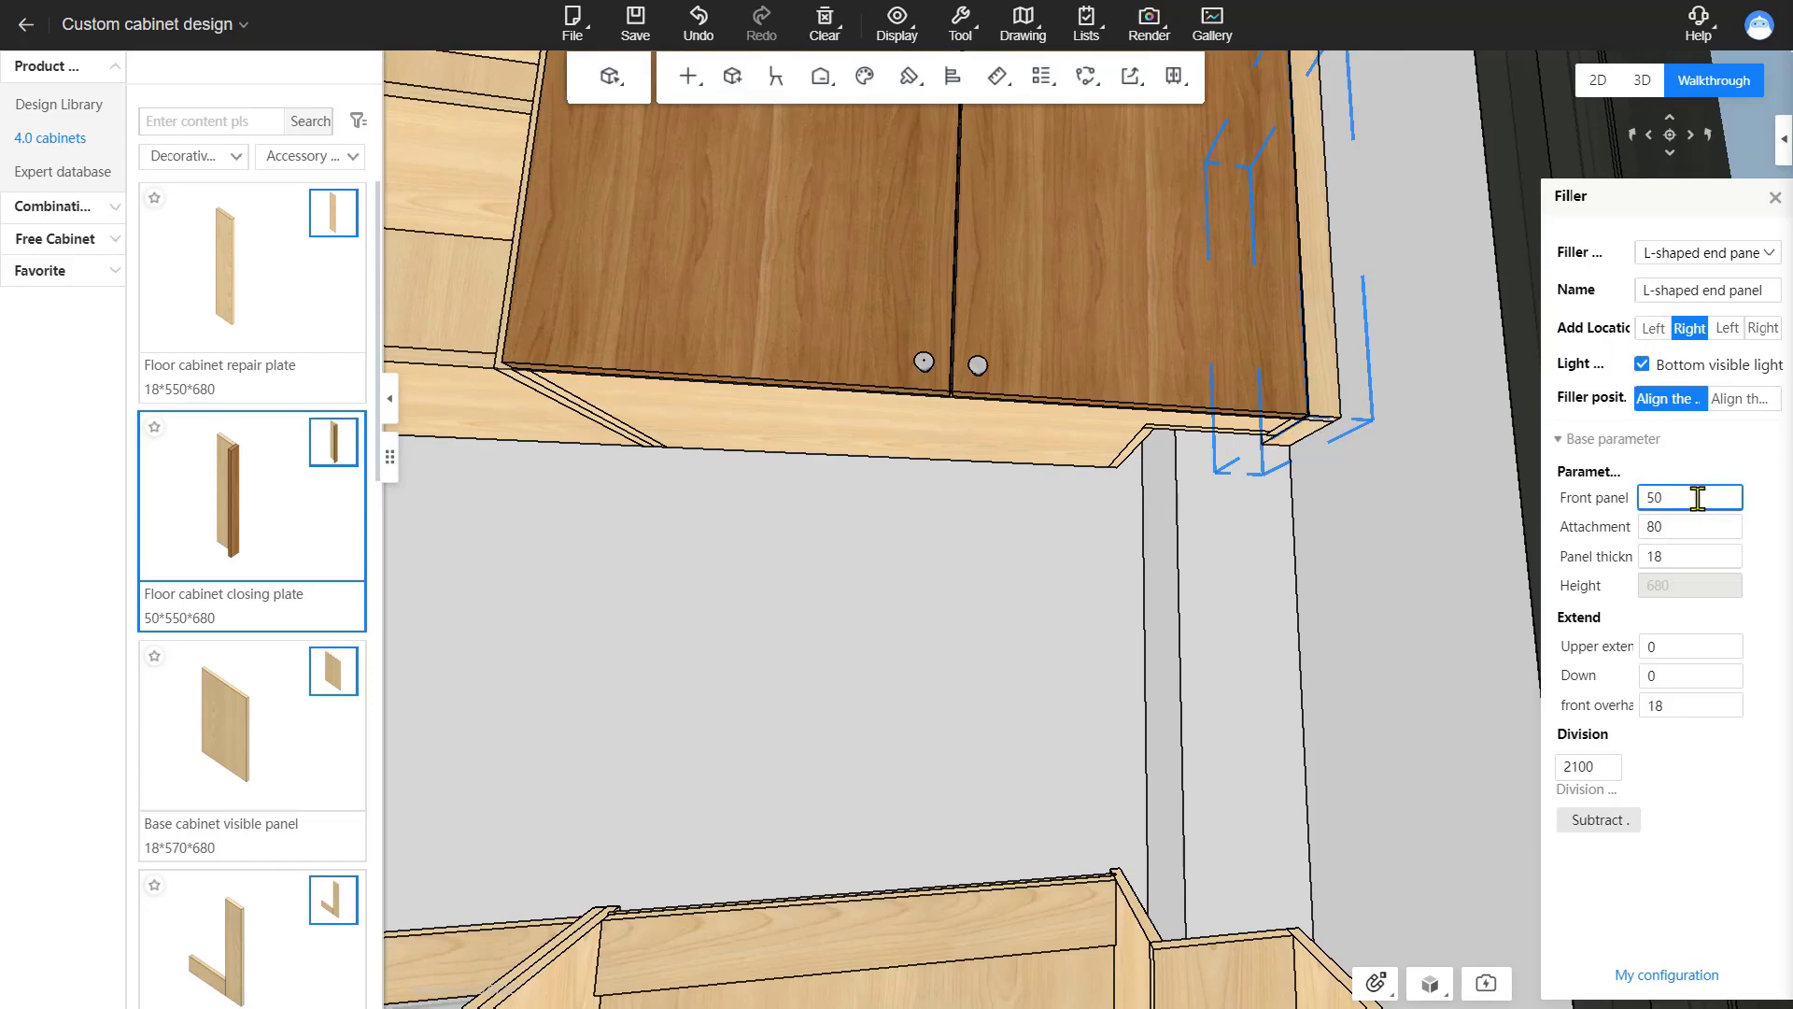
key(Return)
mouse_move(1277, 520)
mouse_down()
mouse_move(1381, 455)
mouse_move(1298, 499)
mouse_up()
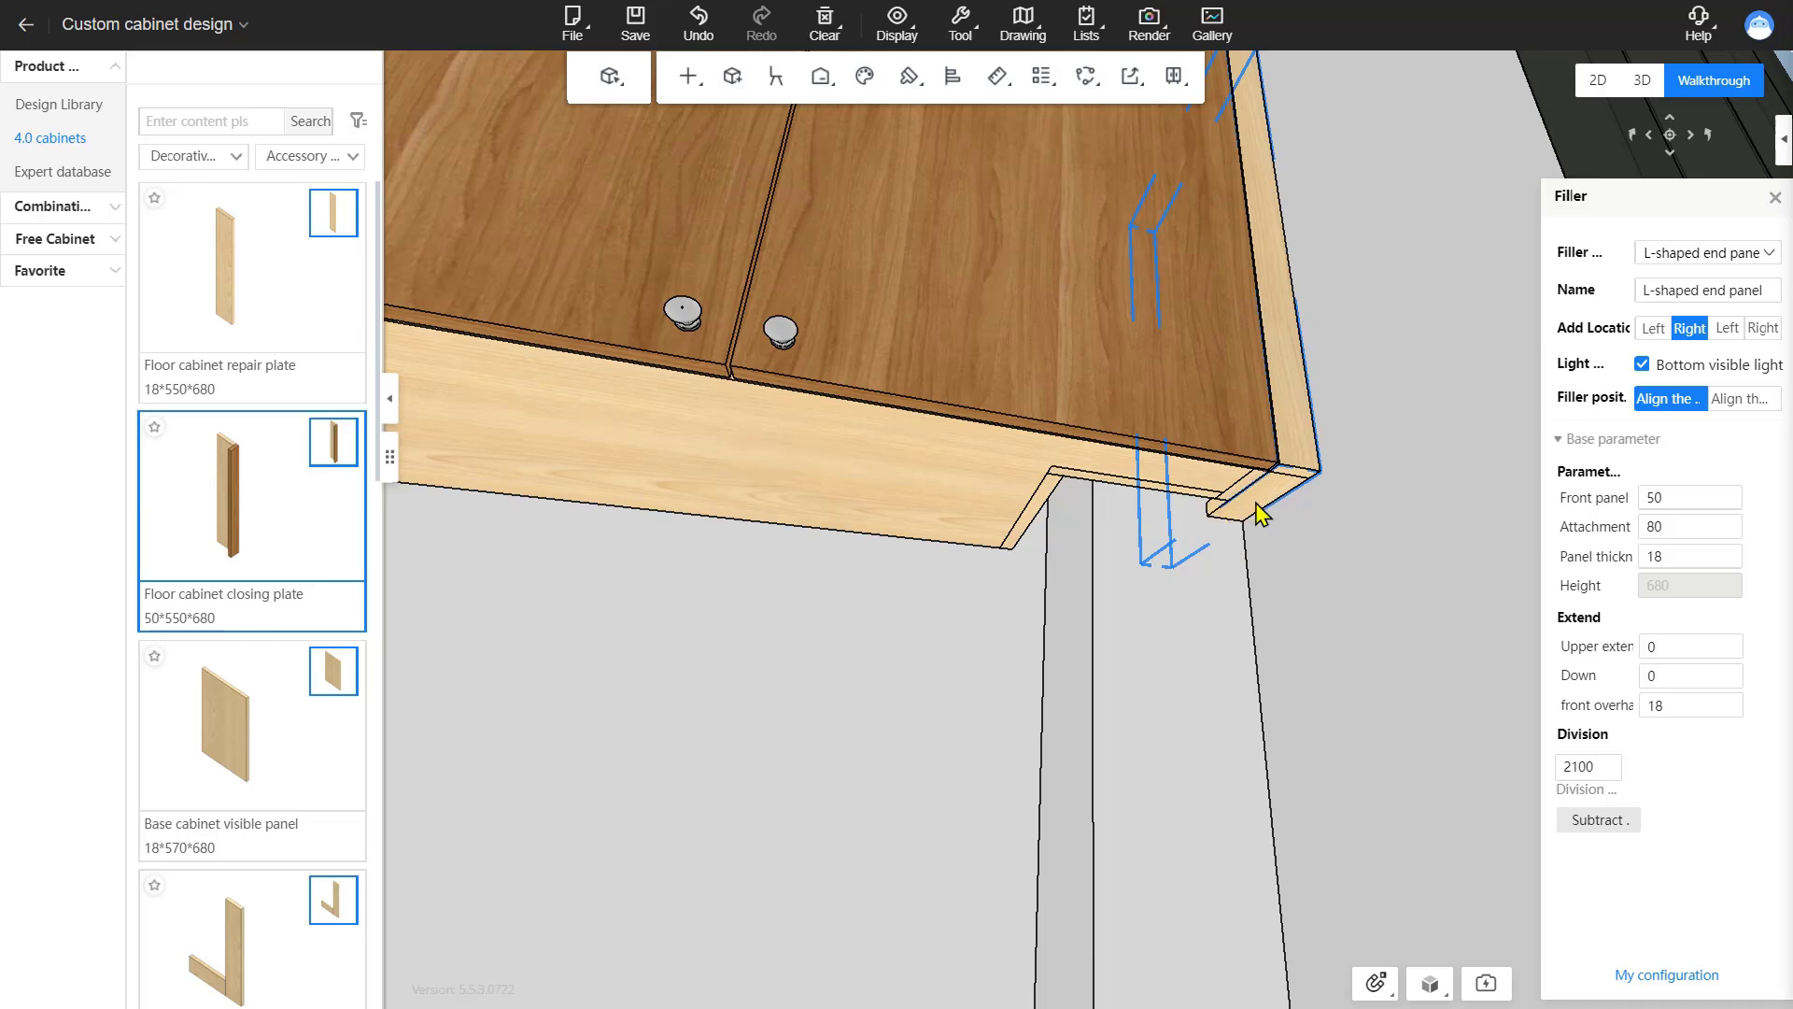
Try to extend the end panel's bottom light panel toward the wall column with Panel stretching, and leave the command.
key(shift+d)
click(1261, 513)
mouse_move(734, 157)
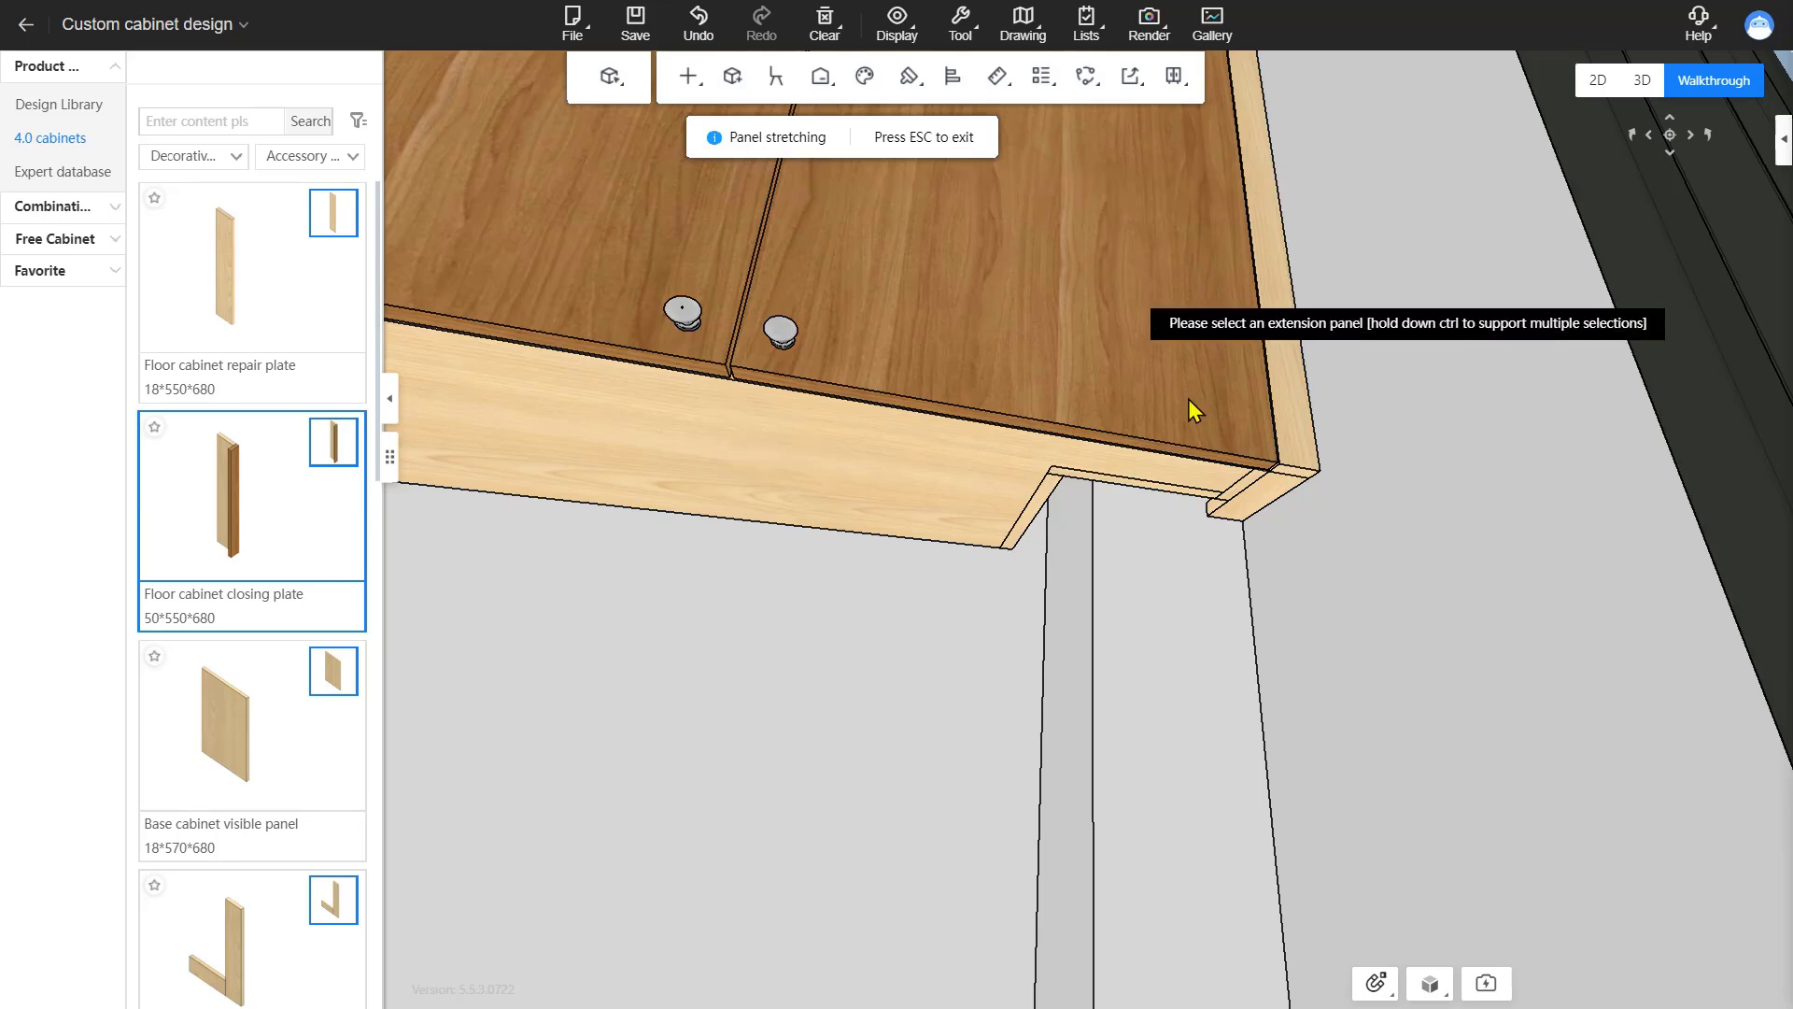
click(1239, 514)
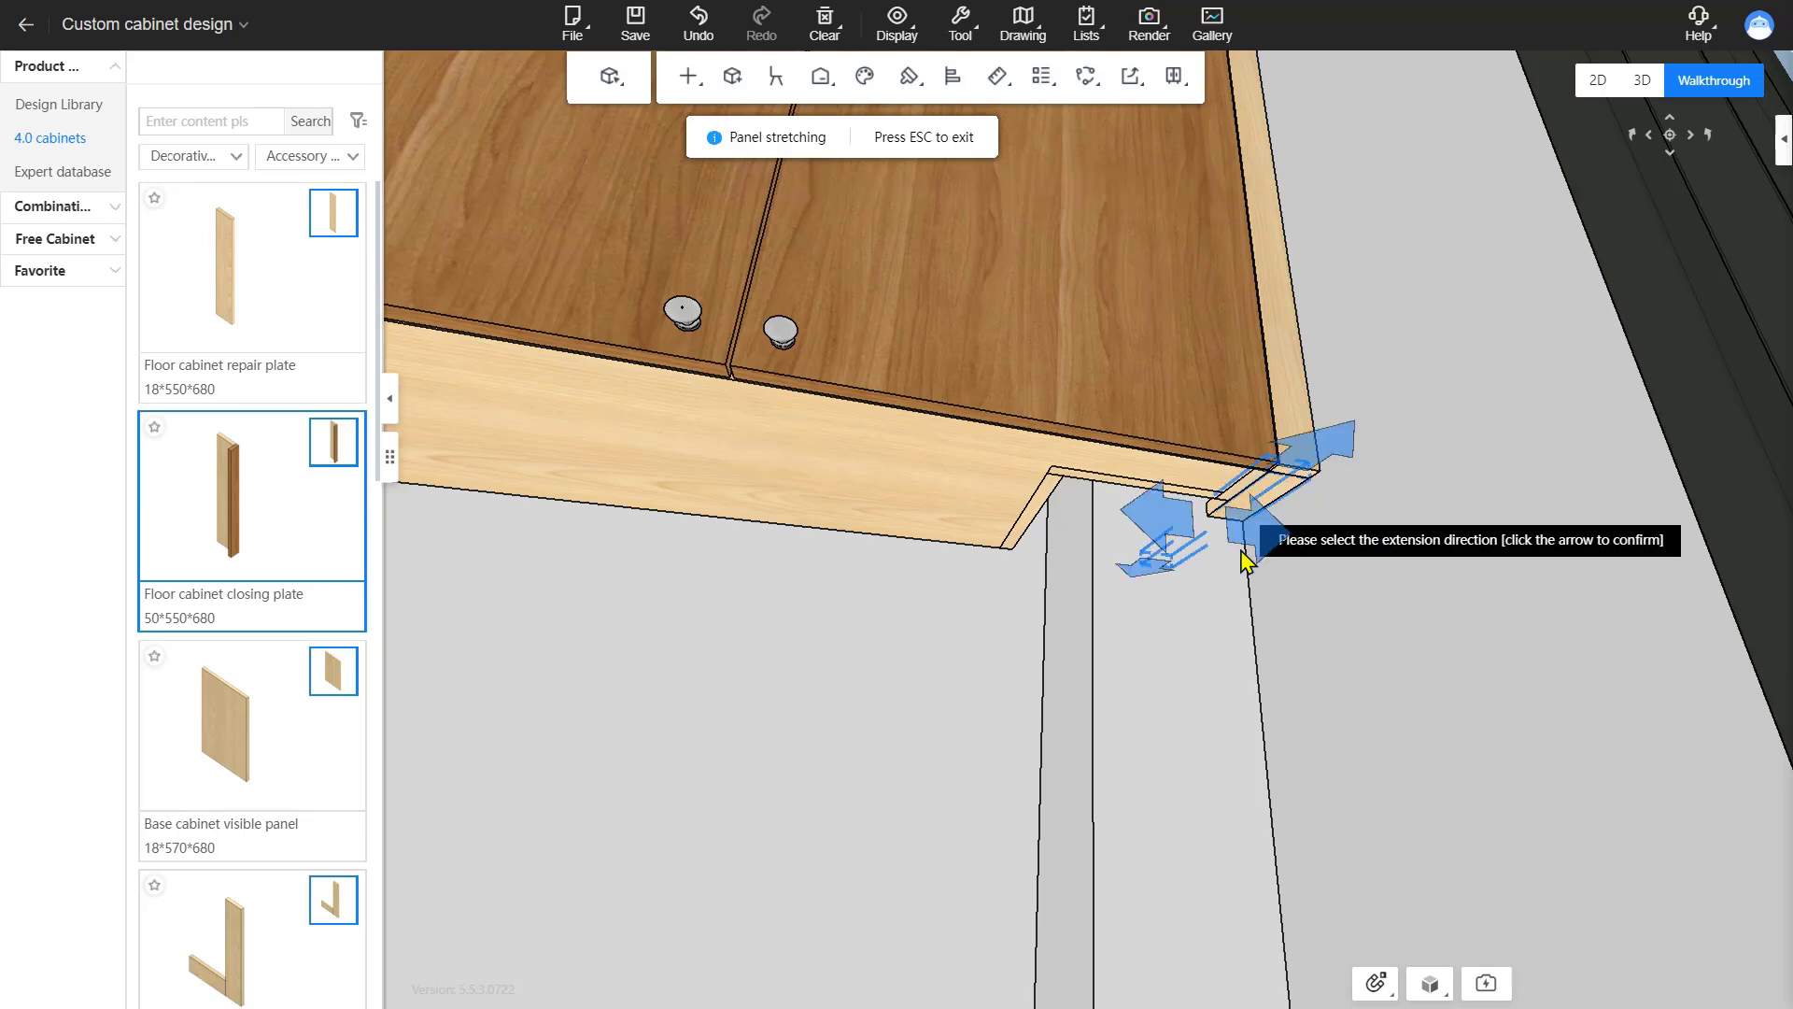
right_drag(1229, 571, 1156, 590)
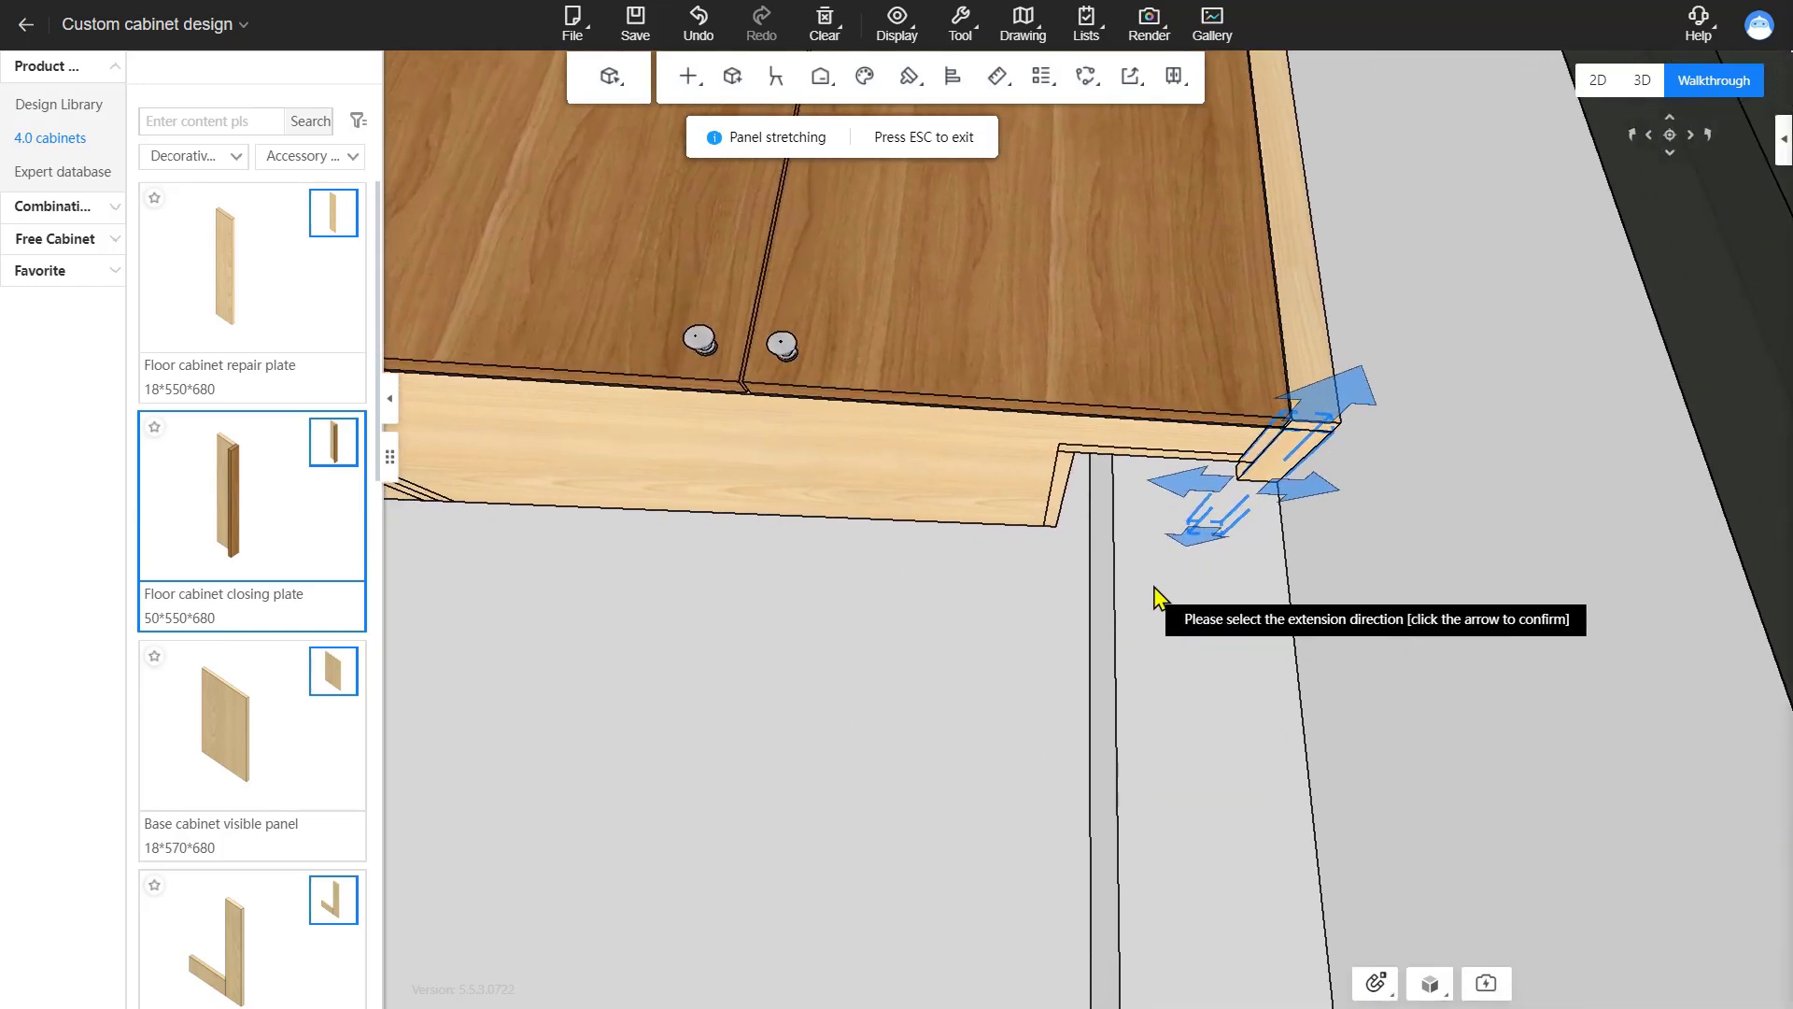
click(1201, 549)
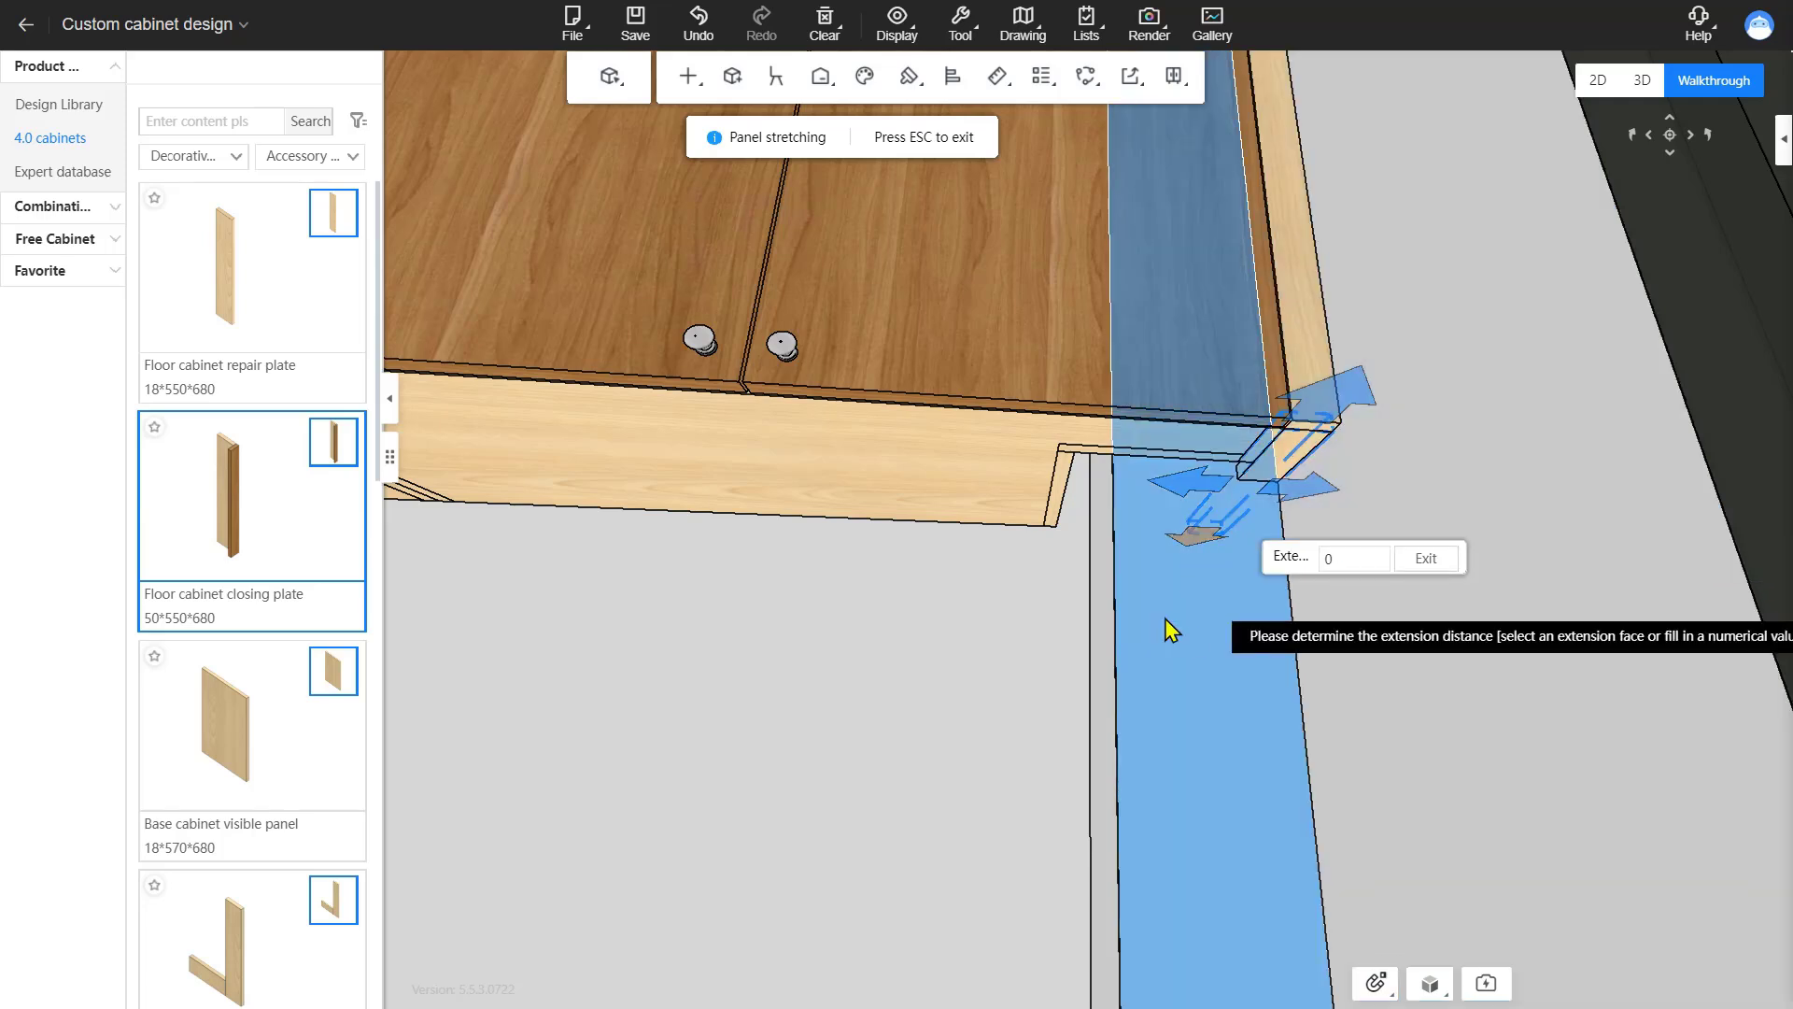
right_drag(1190, 589, 1073, 660)
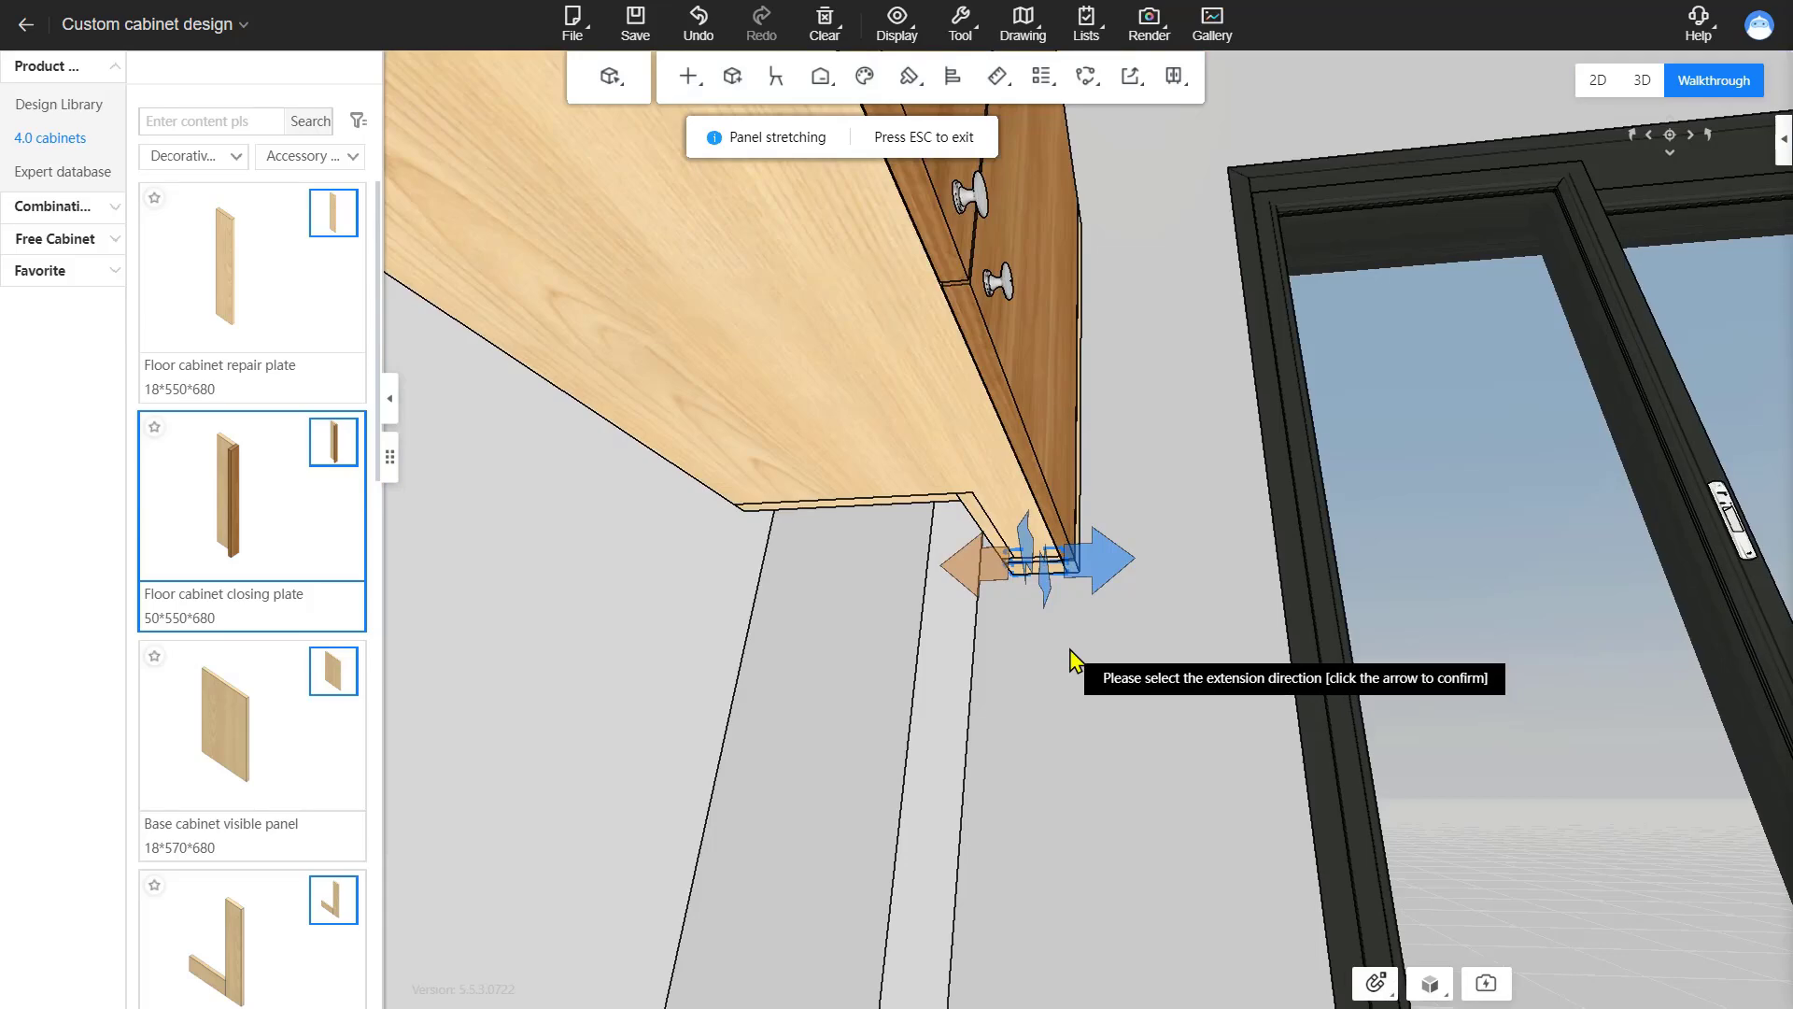
key(Escape)
right_drag(1073, 660, 1161, 580)
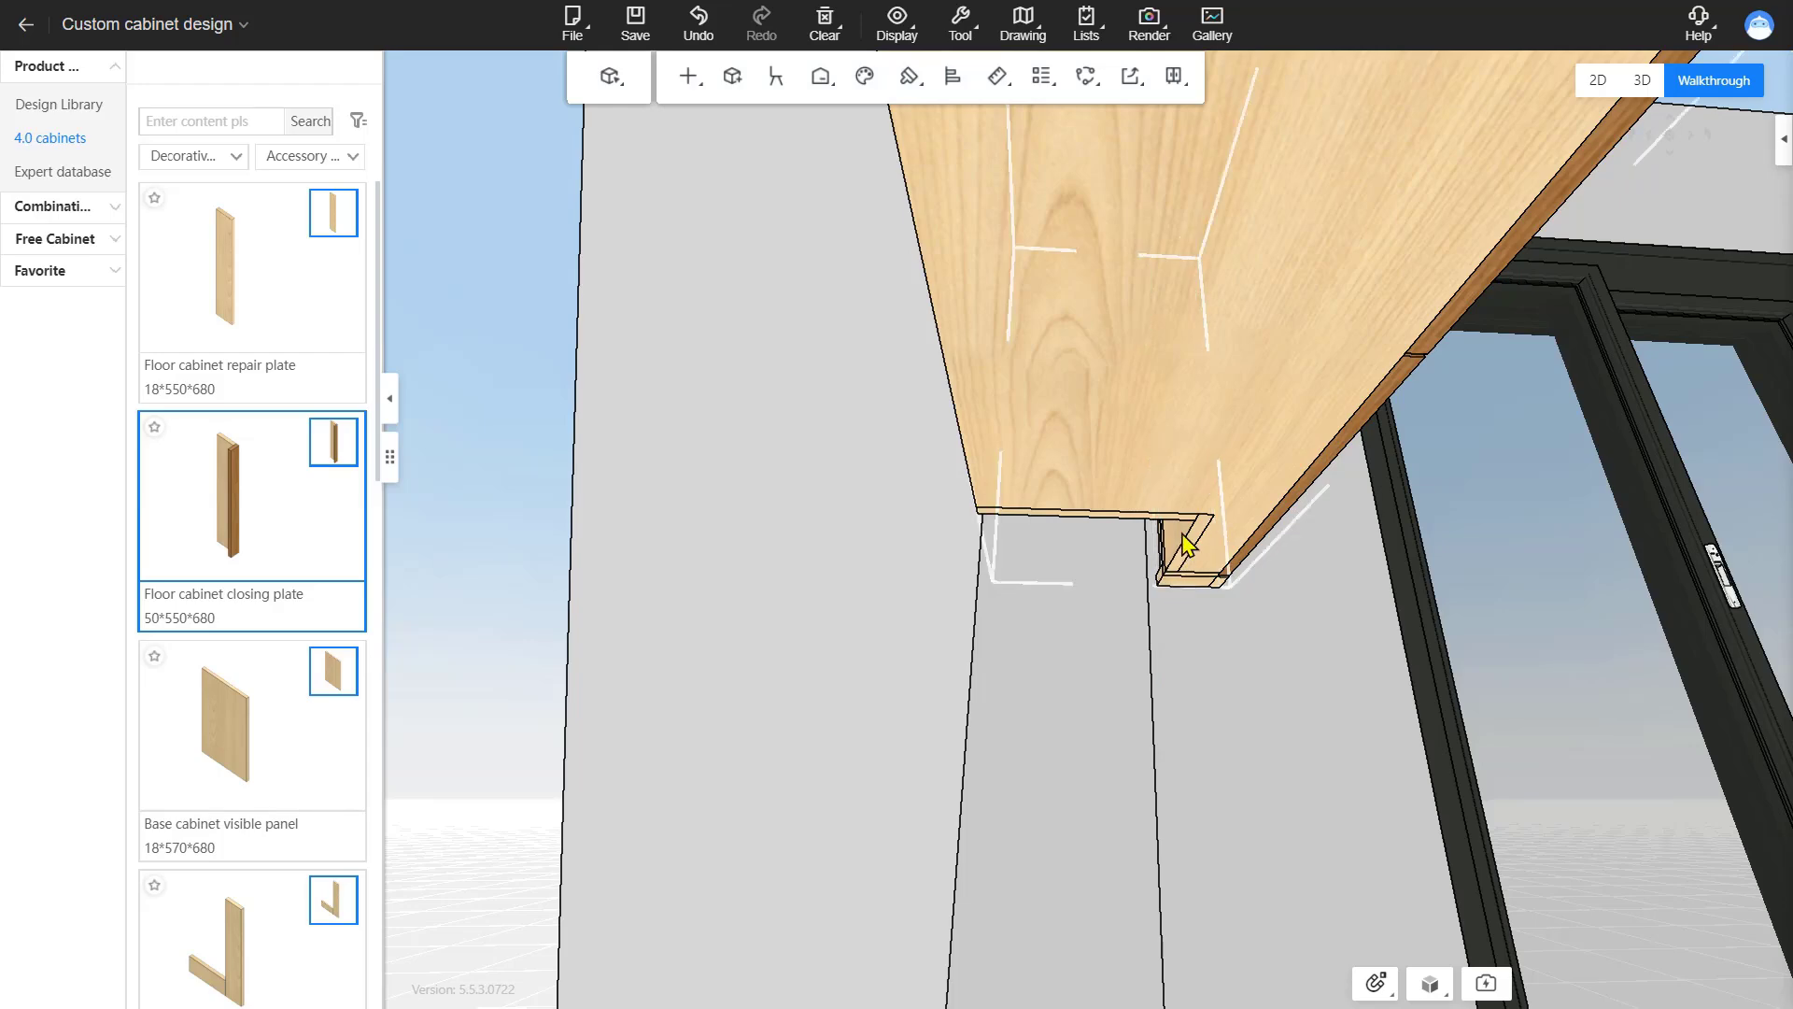
Add an L-shaped end panel filler to the right side of the cut-corner floor cabinet beside the sink.
right_drag(1180, 672, 1133, 580)
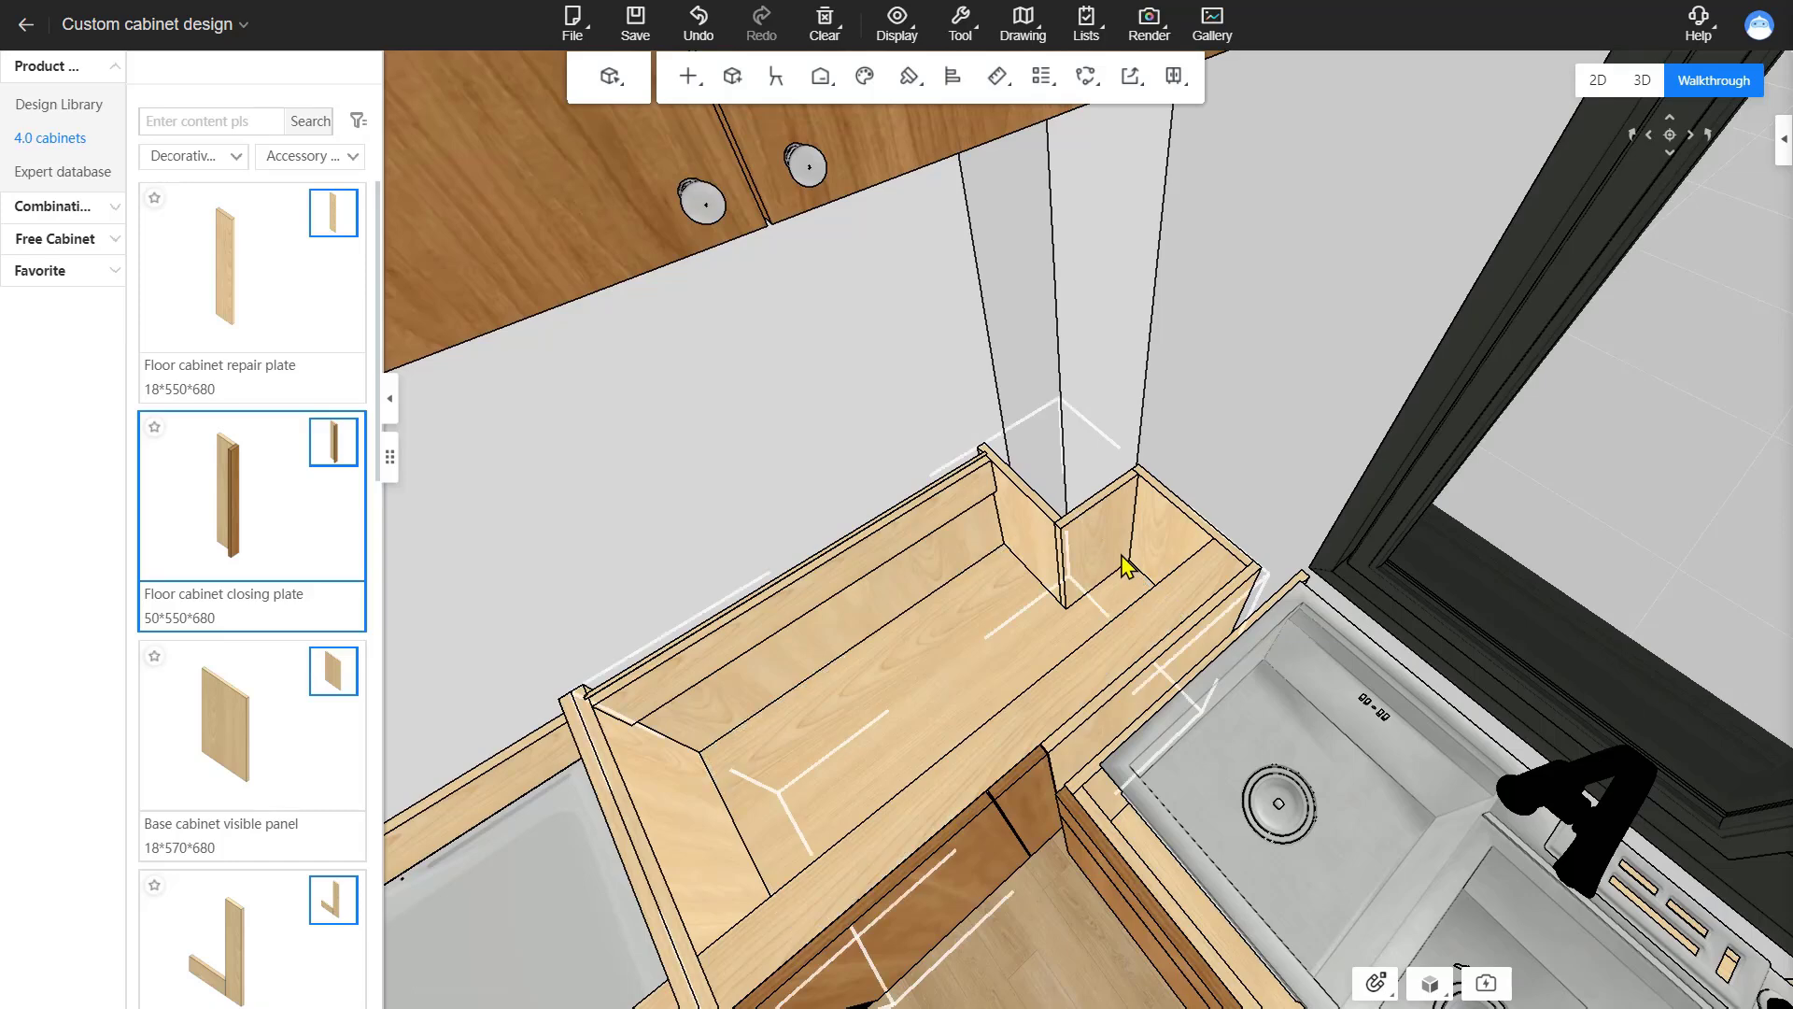
click(1122, 565)
click(1761, 981)
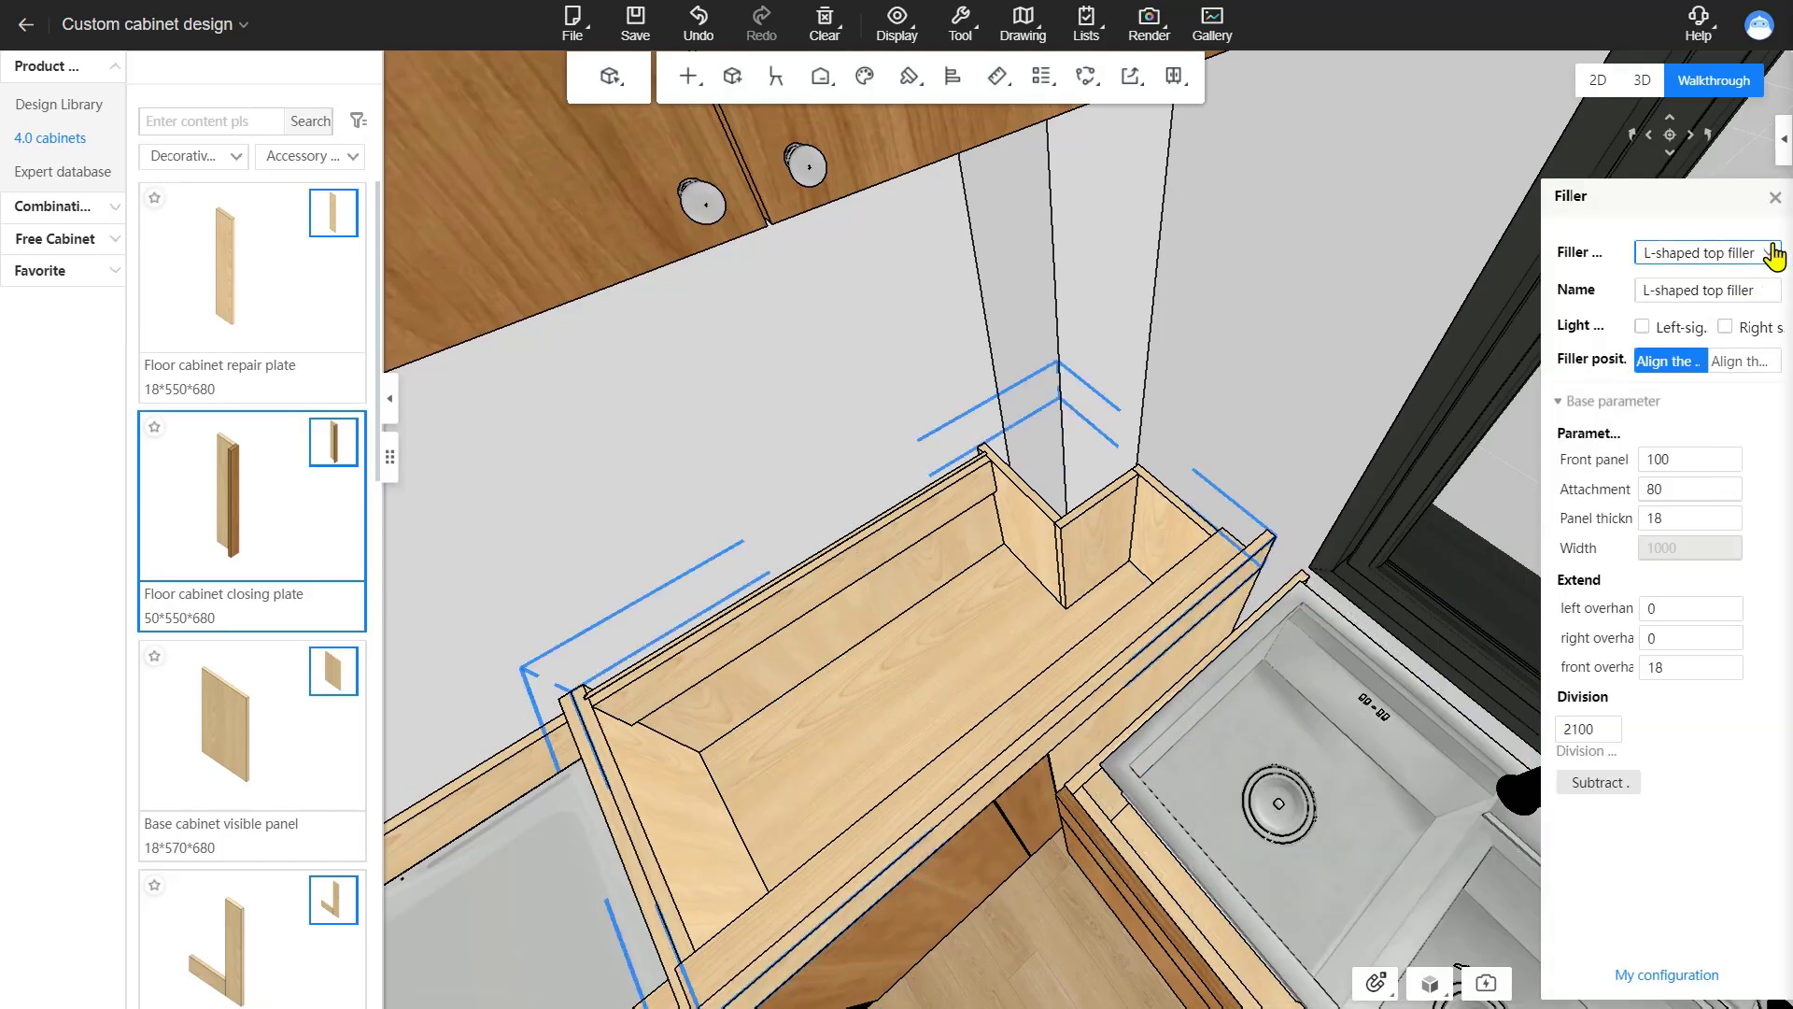
click(1768, 253)
click(1752, 348)
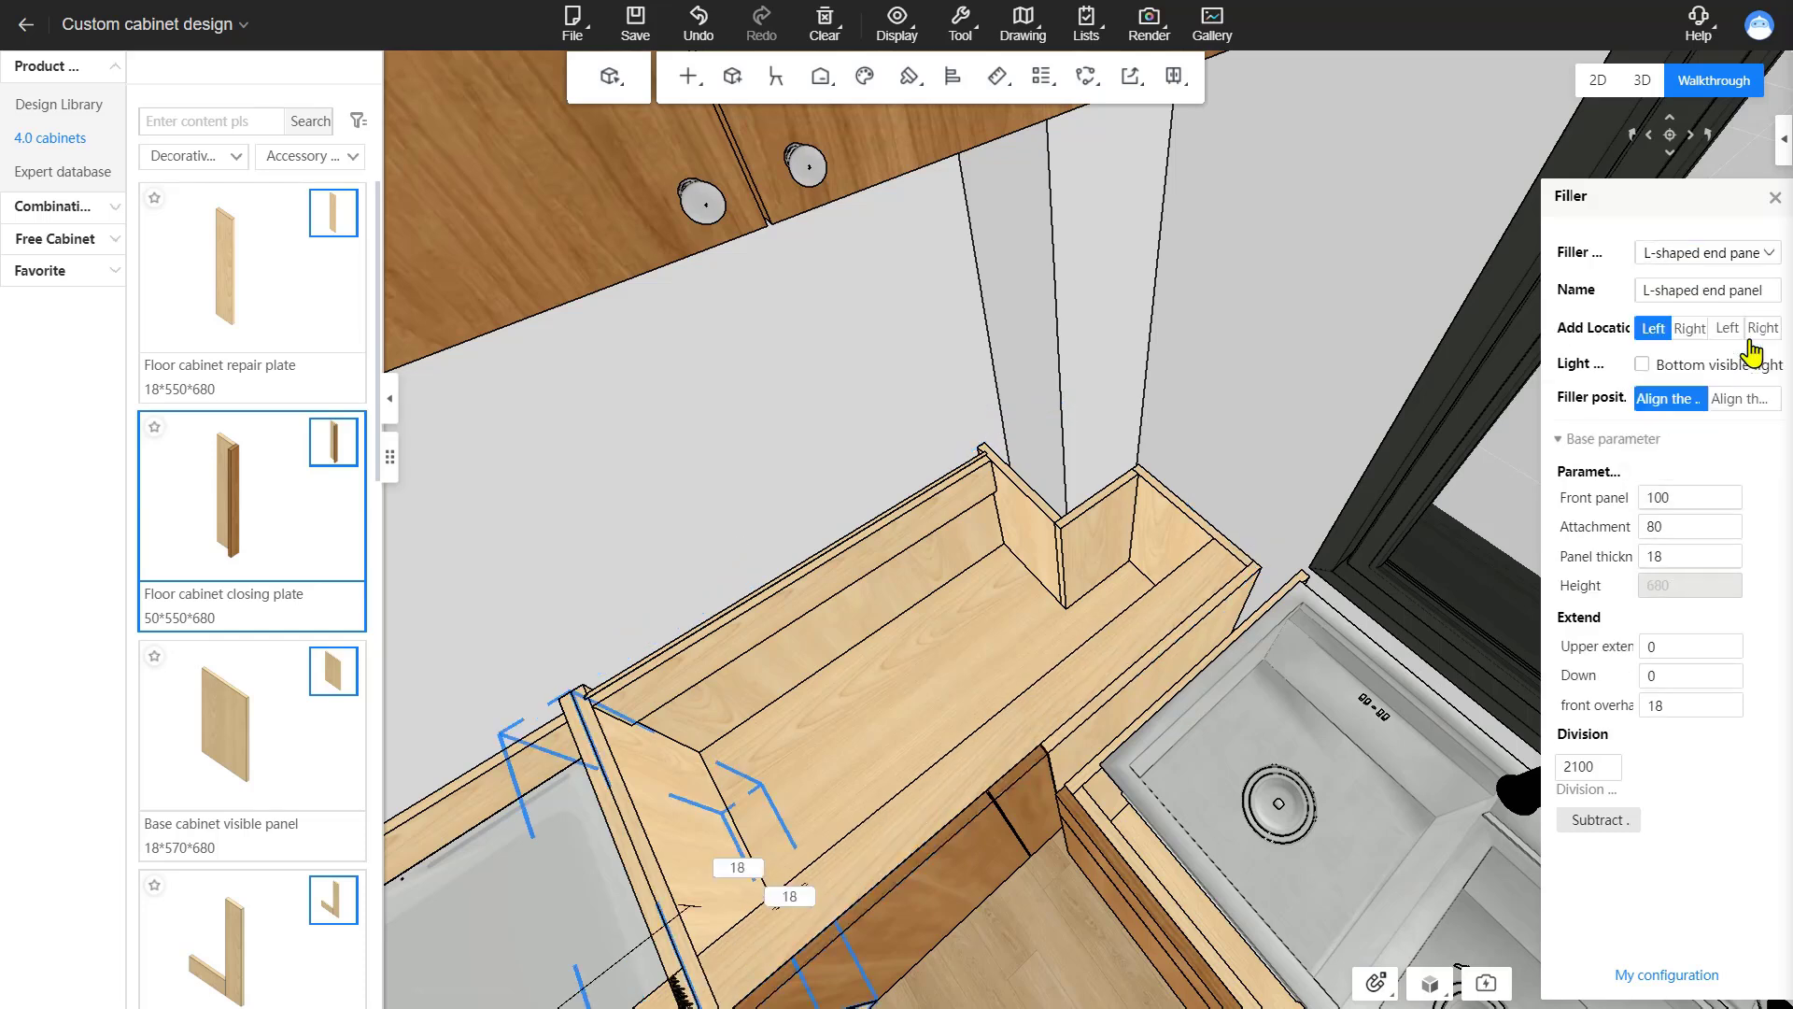
click(1690, 334)
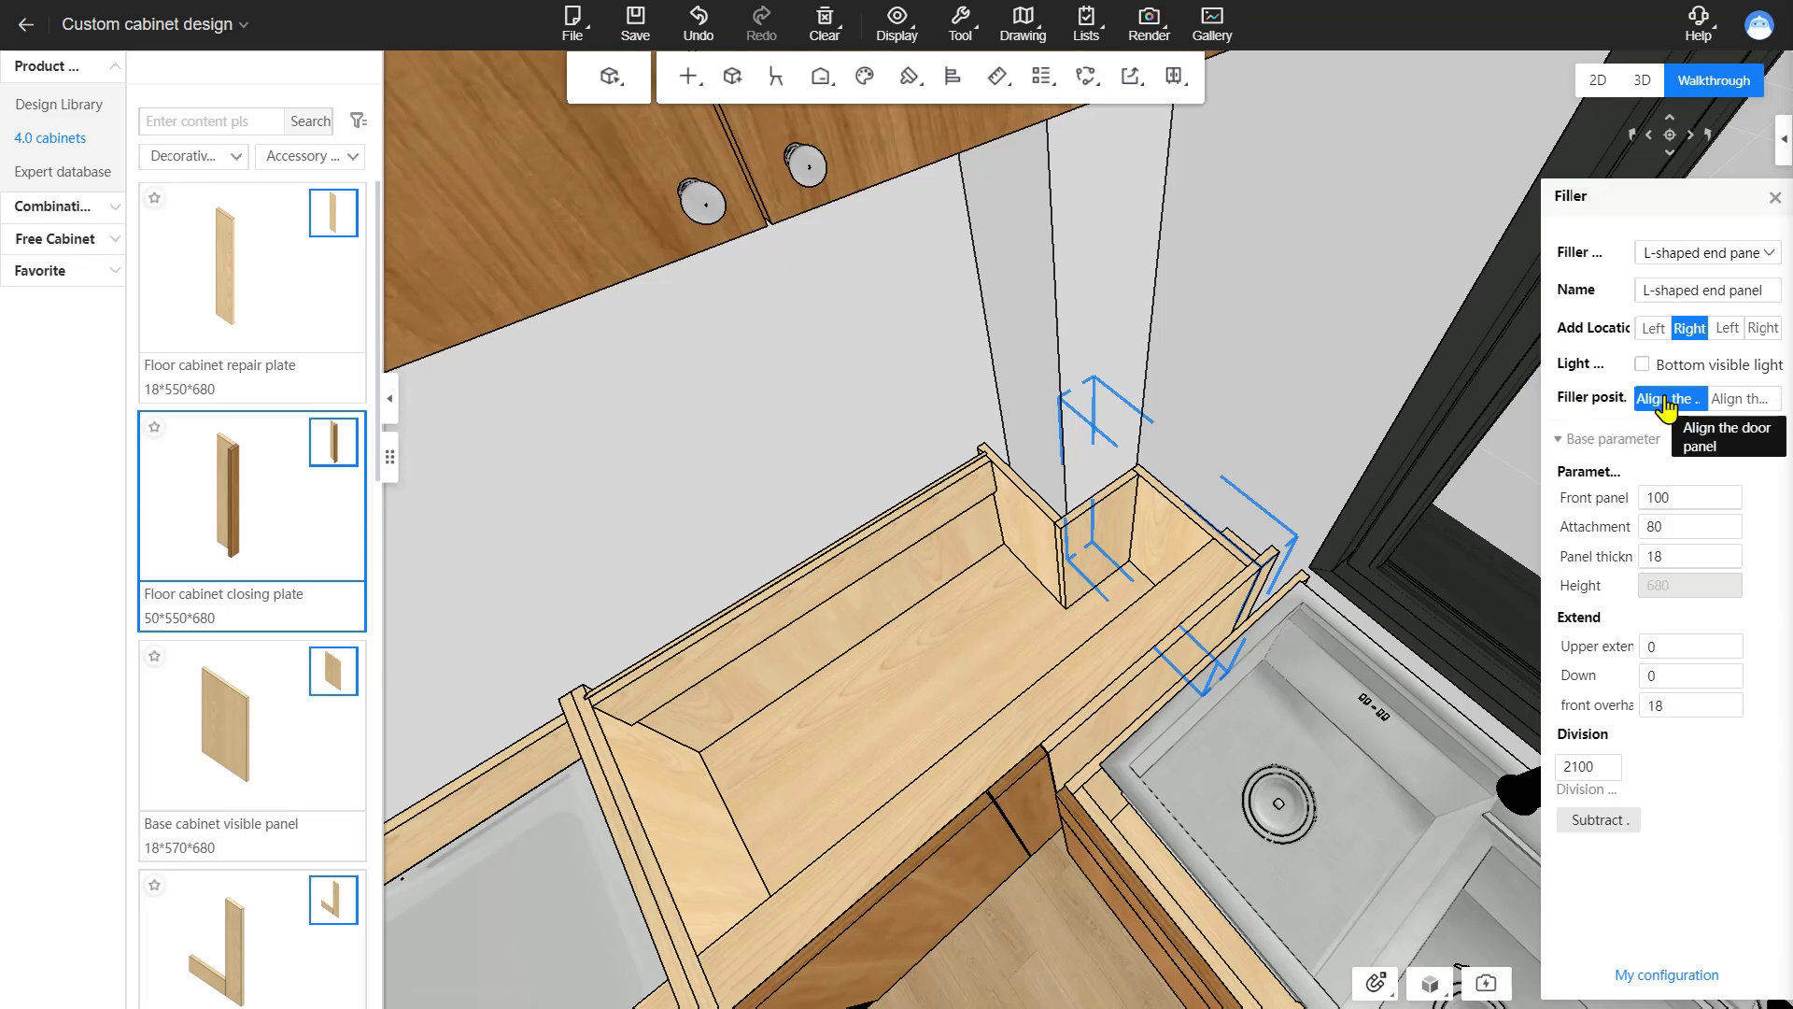
Try the alternative filler position for the floor cabinet's end panel and restore the door panel alignment.
click(1732, 398)
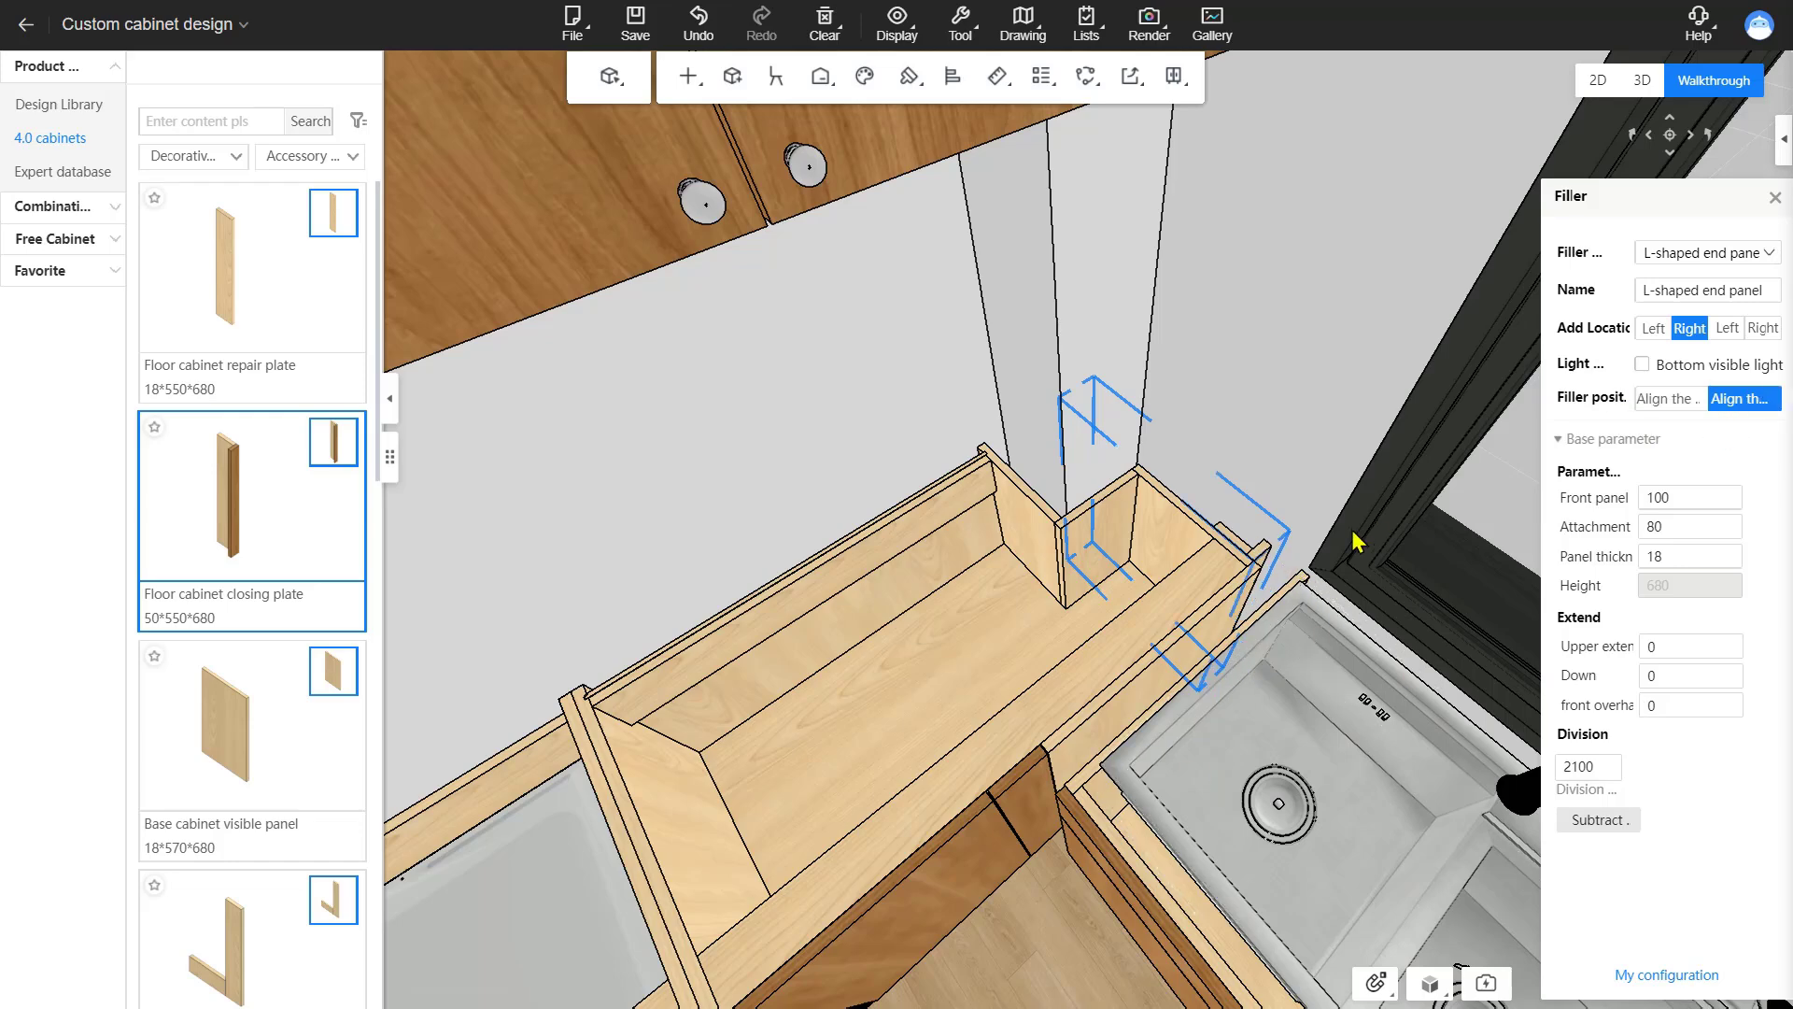
click(1669, 405)
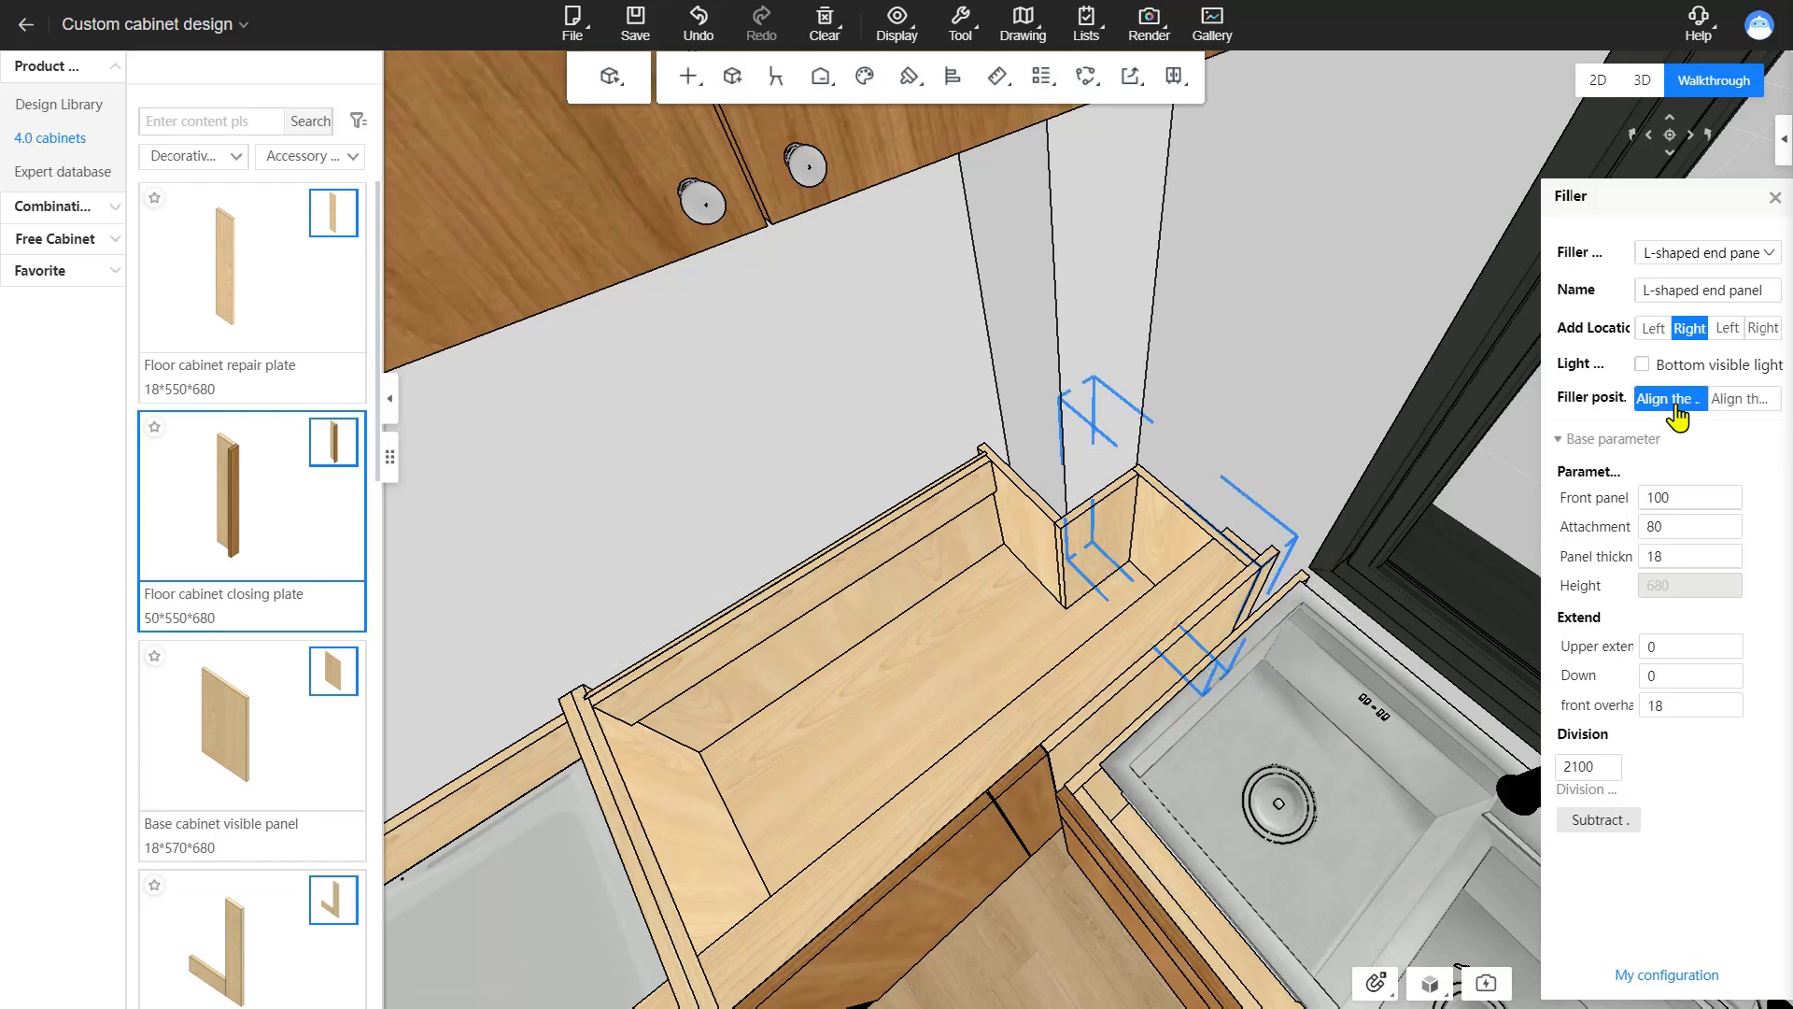
right_drag(1318, 534, 1382, 504)
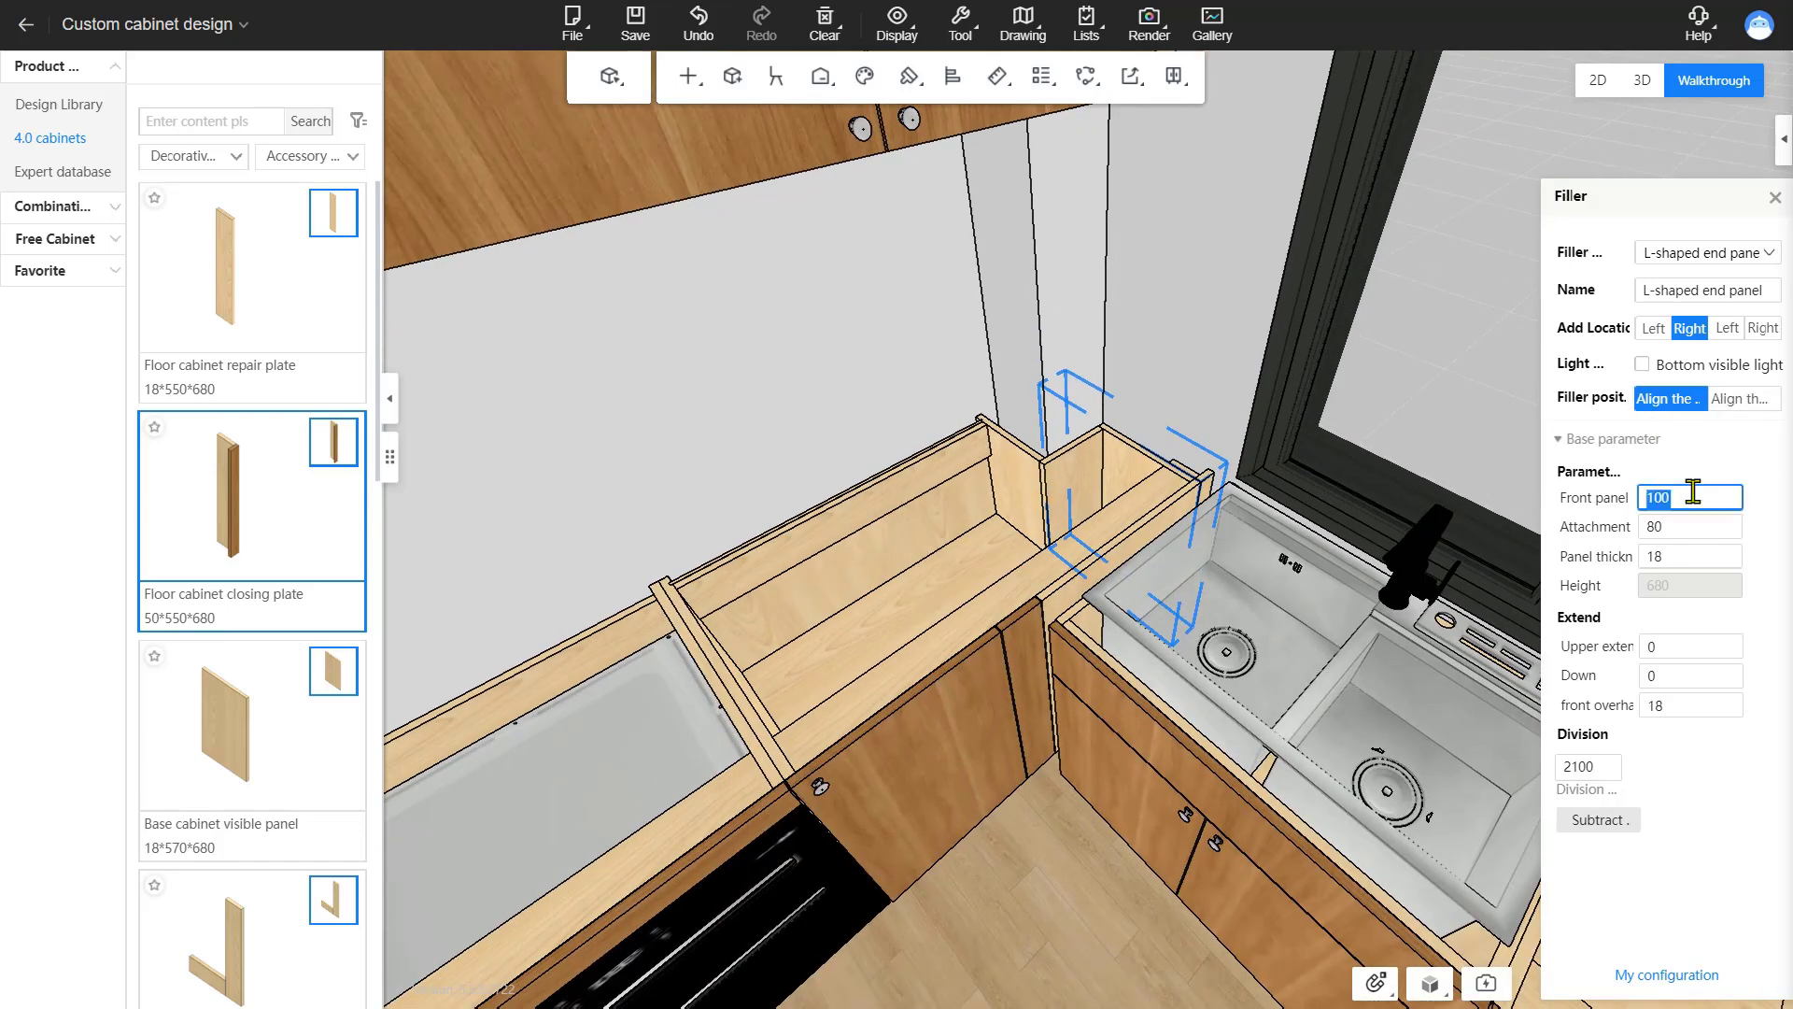
Add an L-shaped end panel filler to the left side of the sink cabinet with a front panel width of 50.
click(1148, 704)
click(1709, 980)
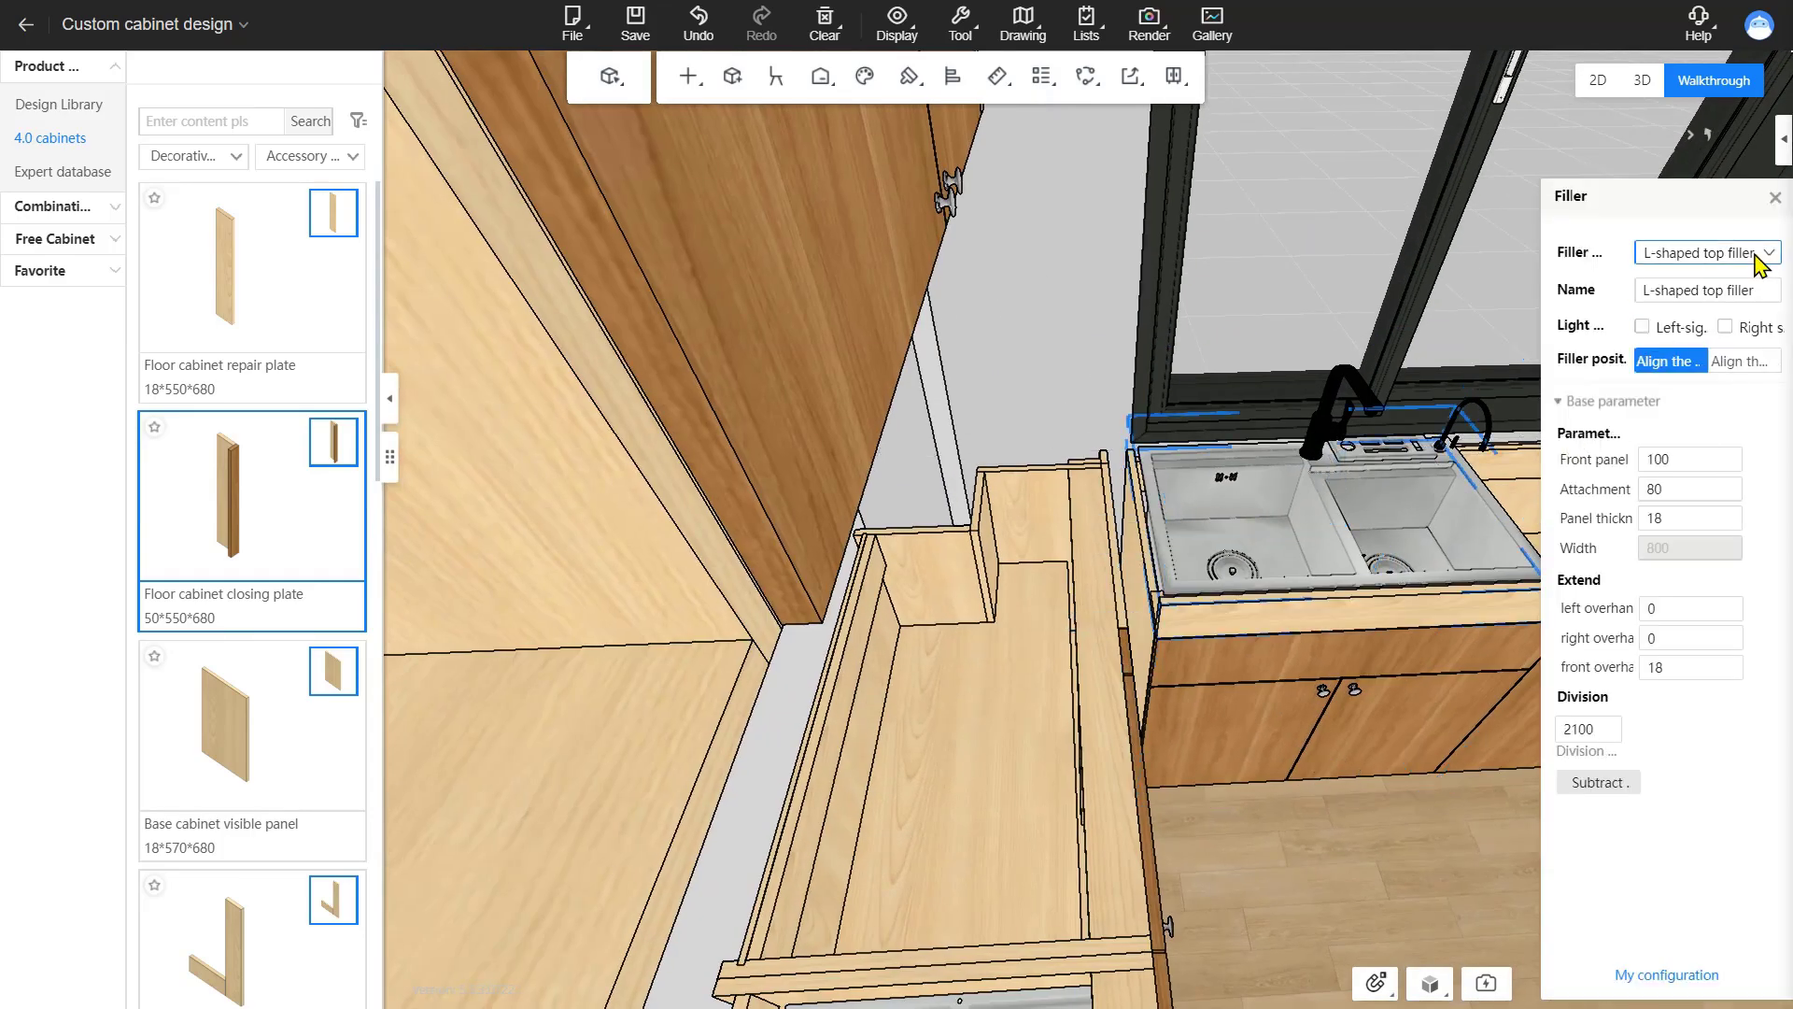
click(1762, 255)
click(1732, 344)
double_click(1681, 497)
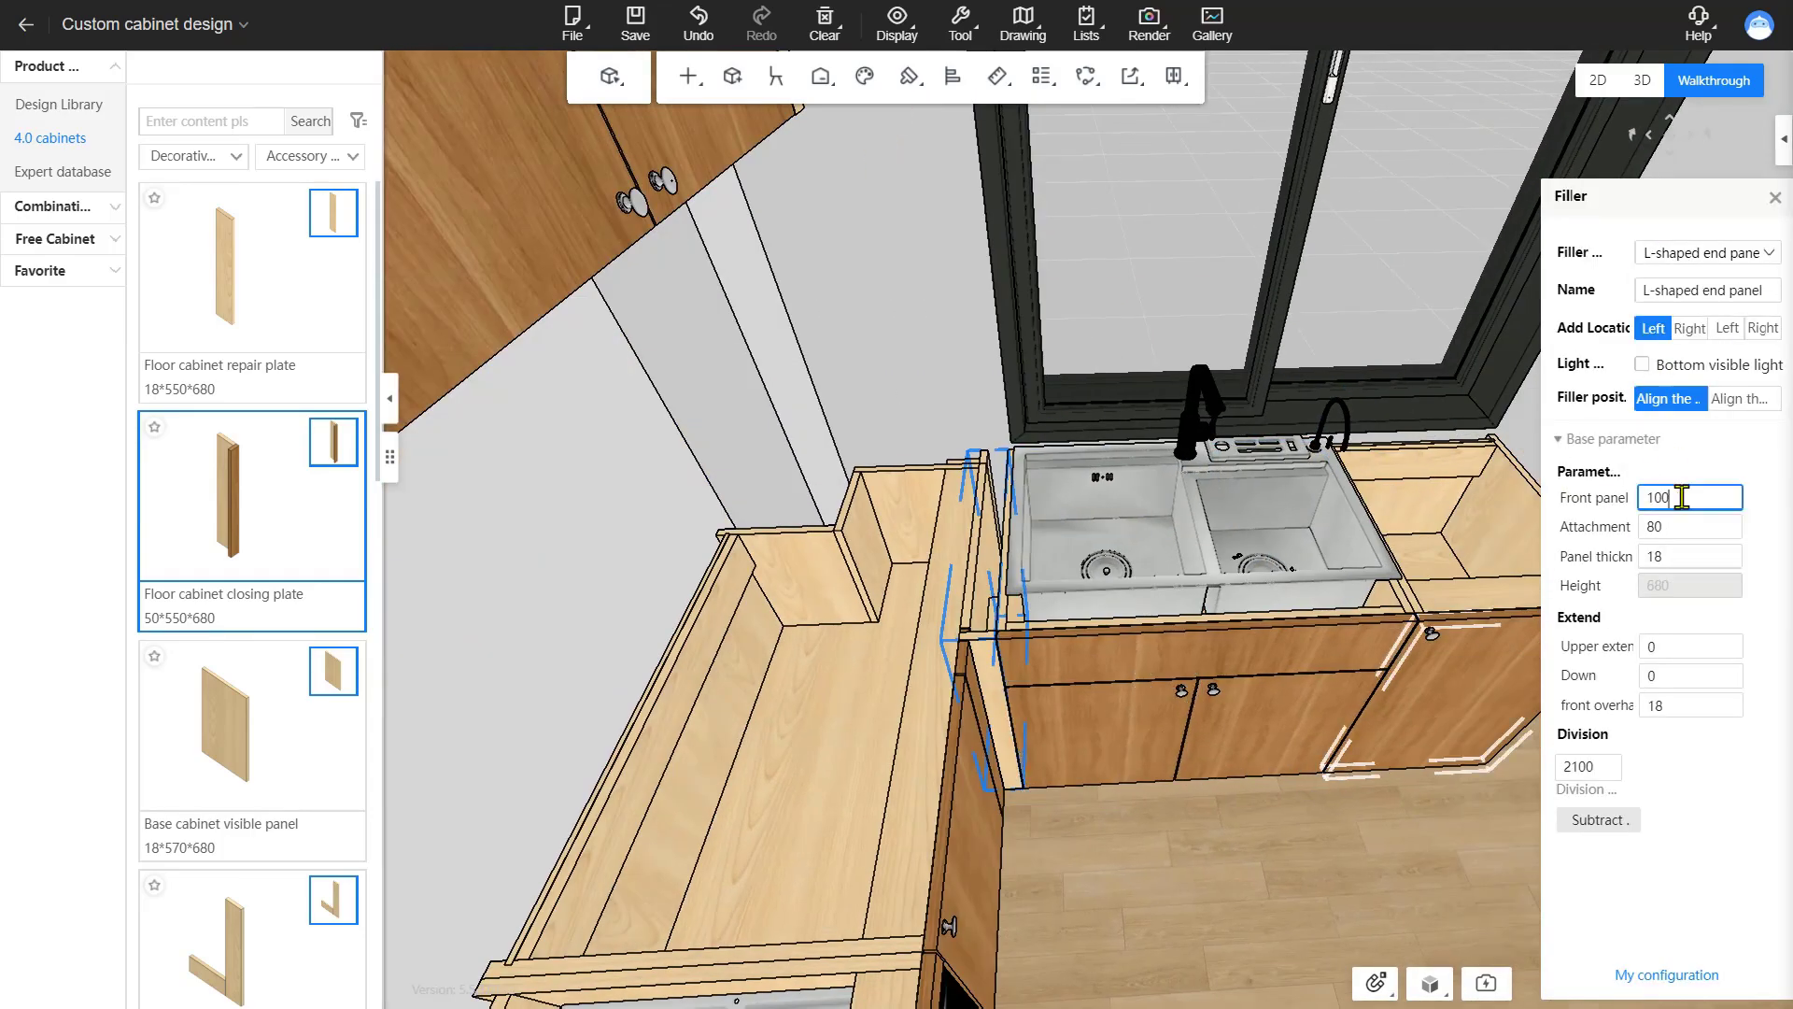
text(50)
key(Return)
click(1231, 811)
Add an L-shaped top filler to the double-door wall cabinet at the door end of the row.
right_drag(1231, 810, 972, 727)
scroll(1028, 632, up, 3)
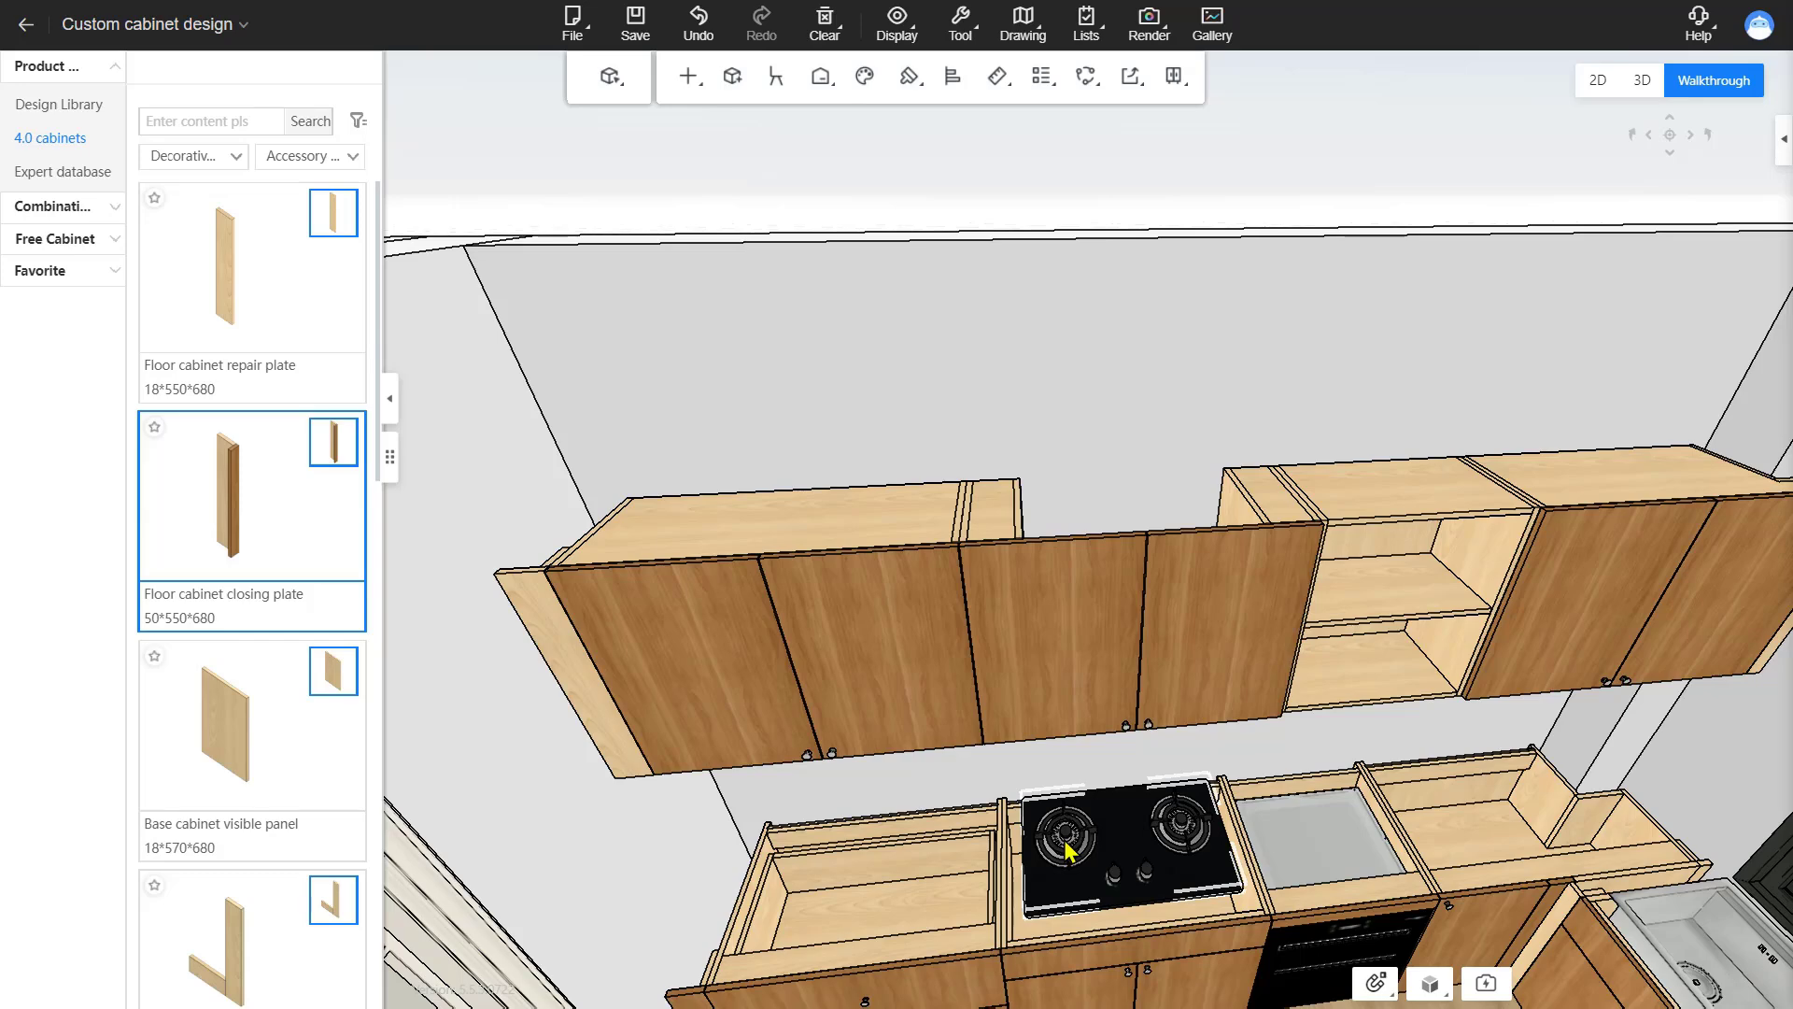
click(801, 502)
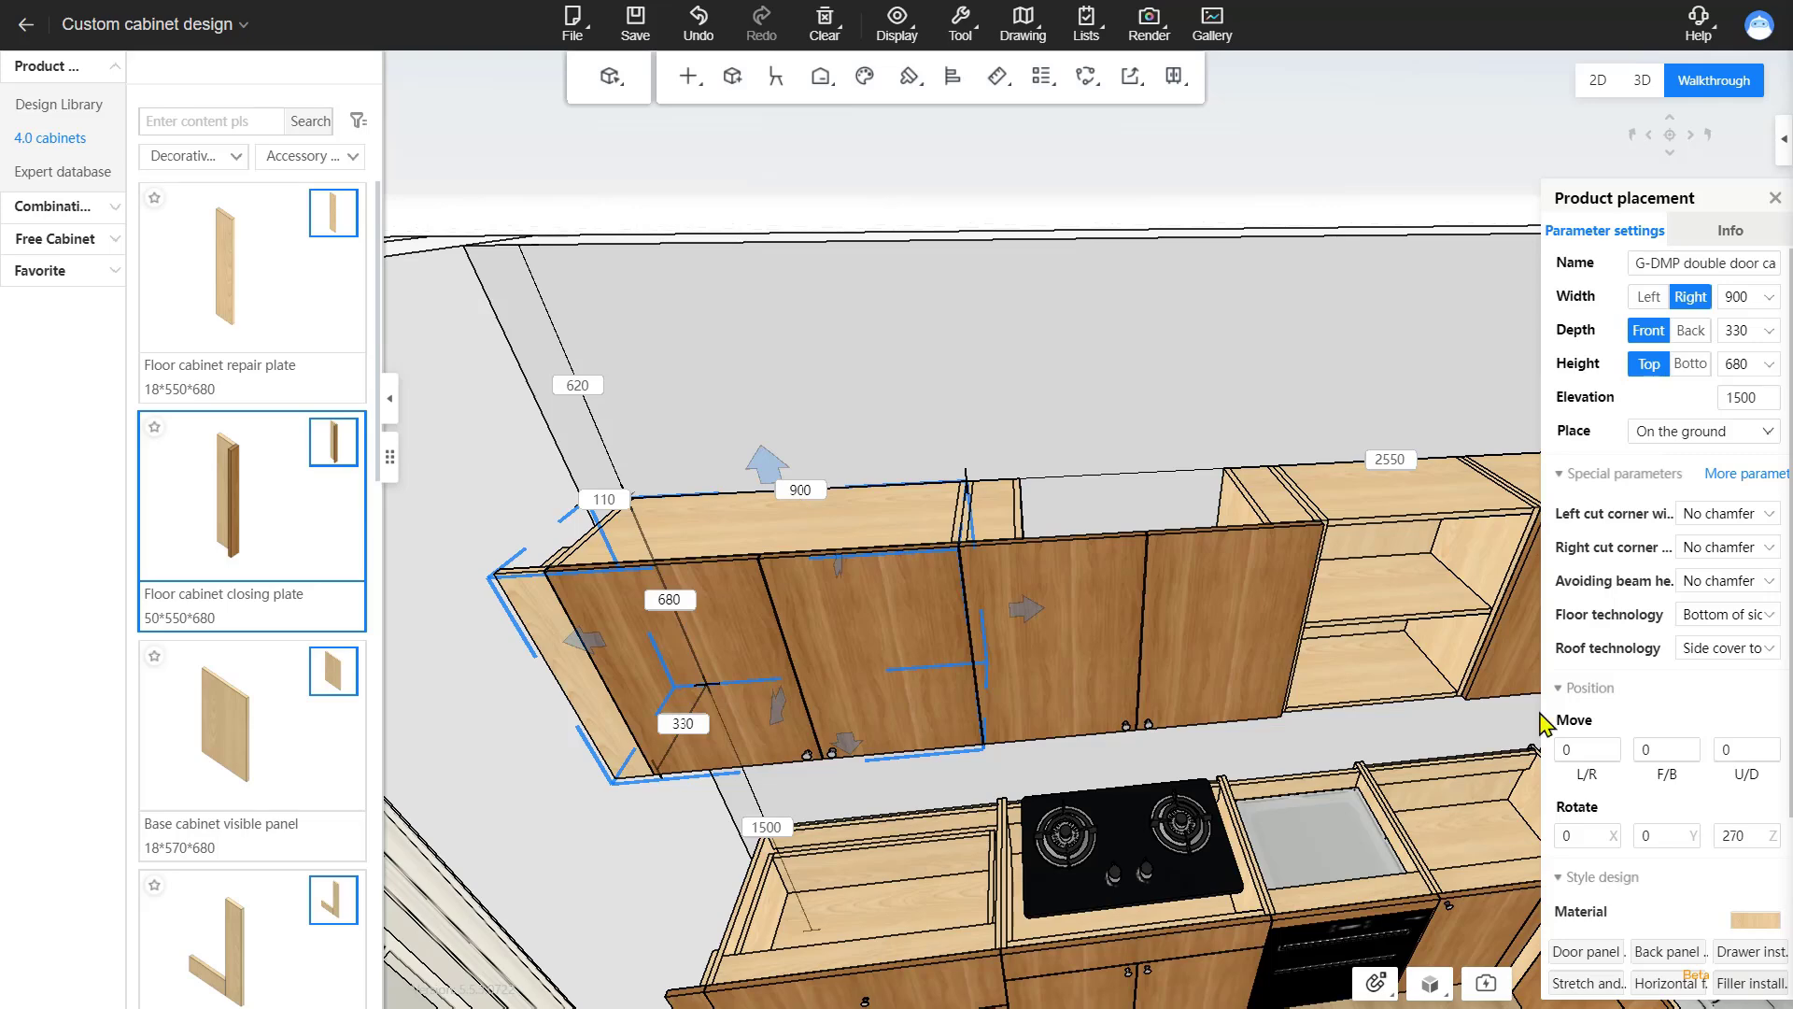
click(1750, 983)
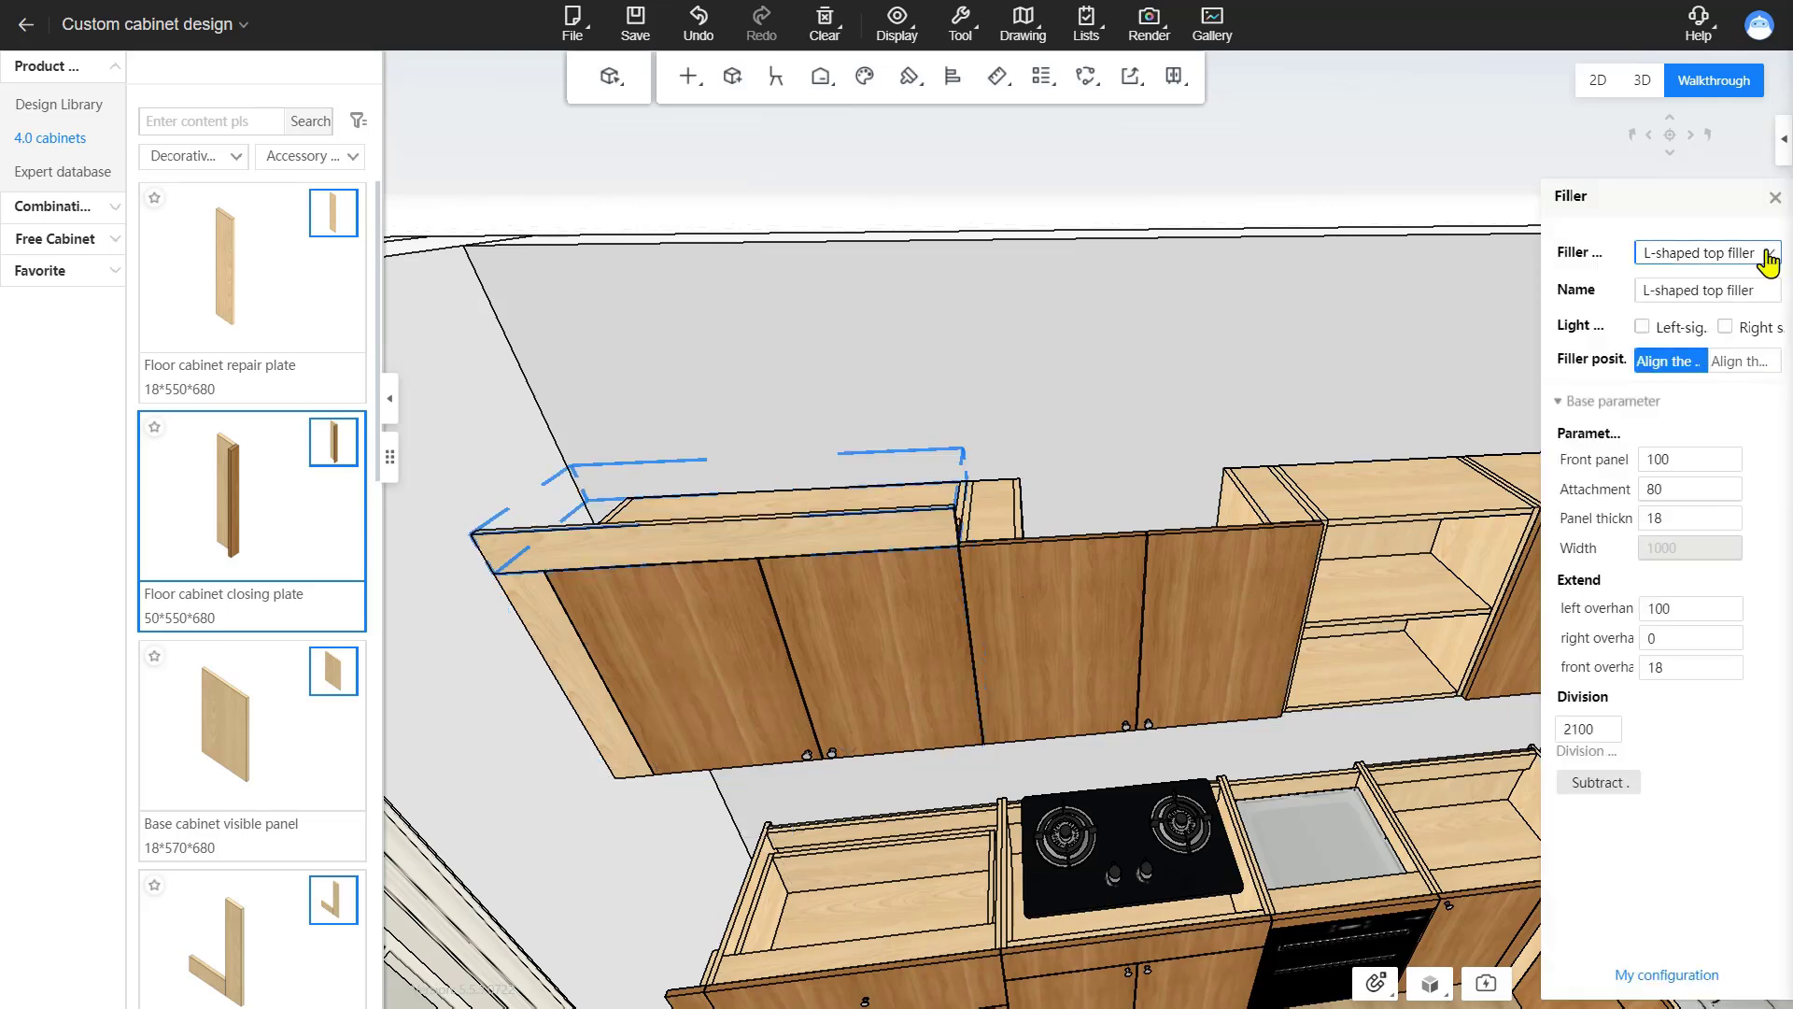
scroll(1101, 445, up, 3)
Check the other wall cabinets' widths and extend the top filler across the whole row with a right overhang of 2550.
drag(1097, 433, 855, 514)
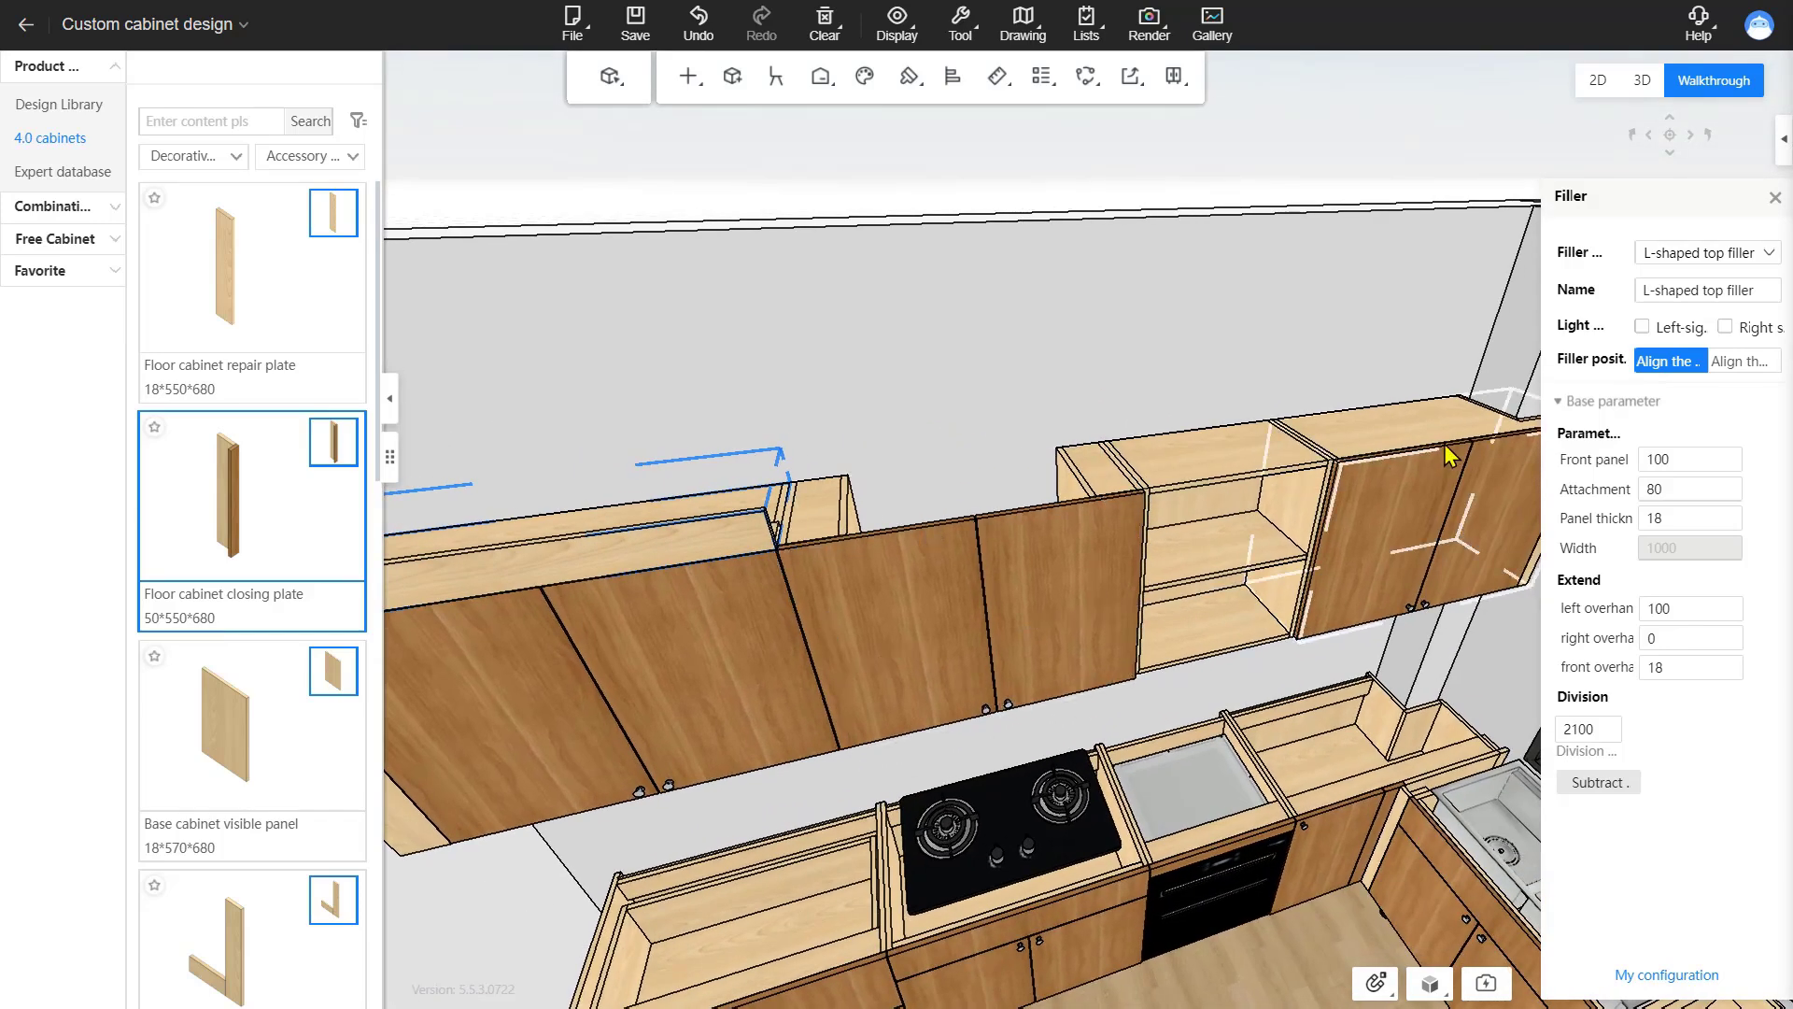
click(1161, 491)
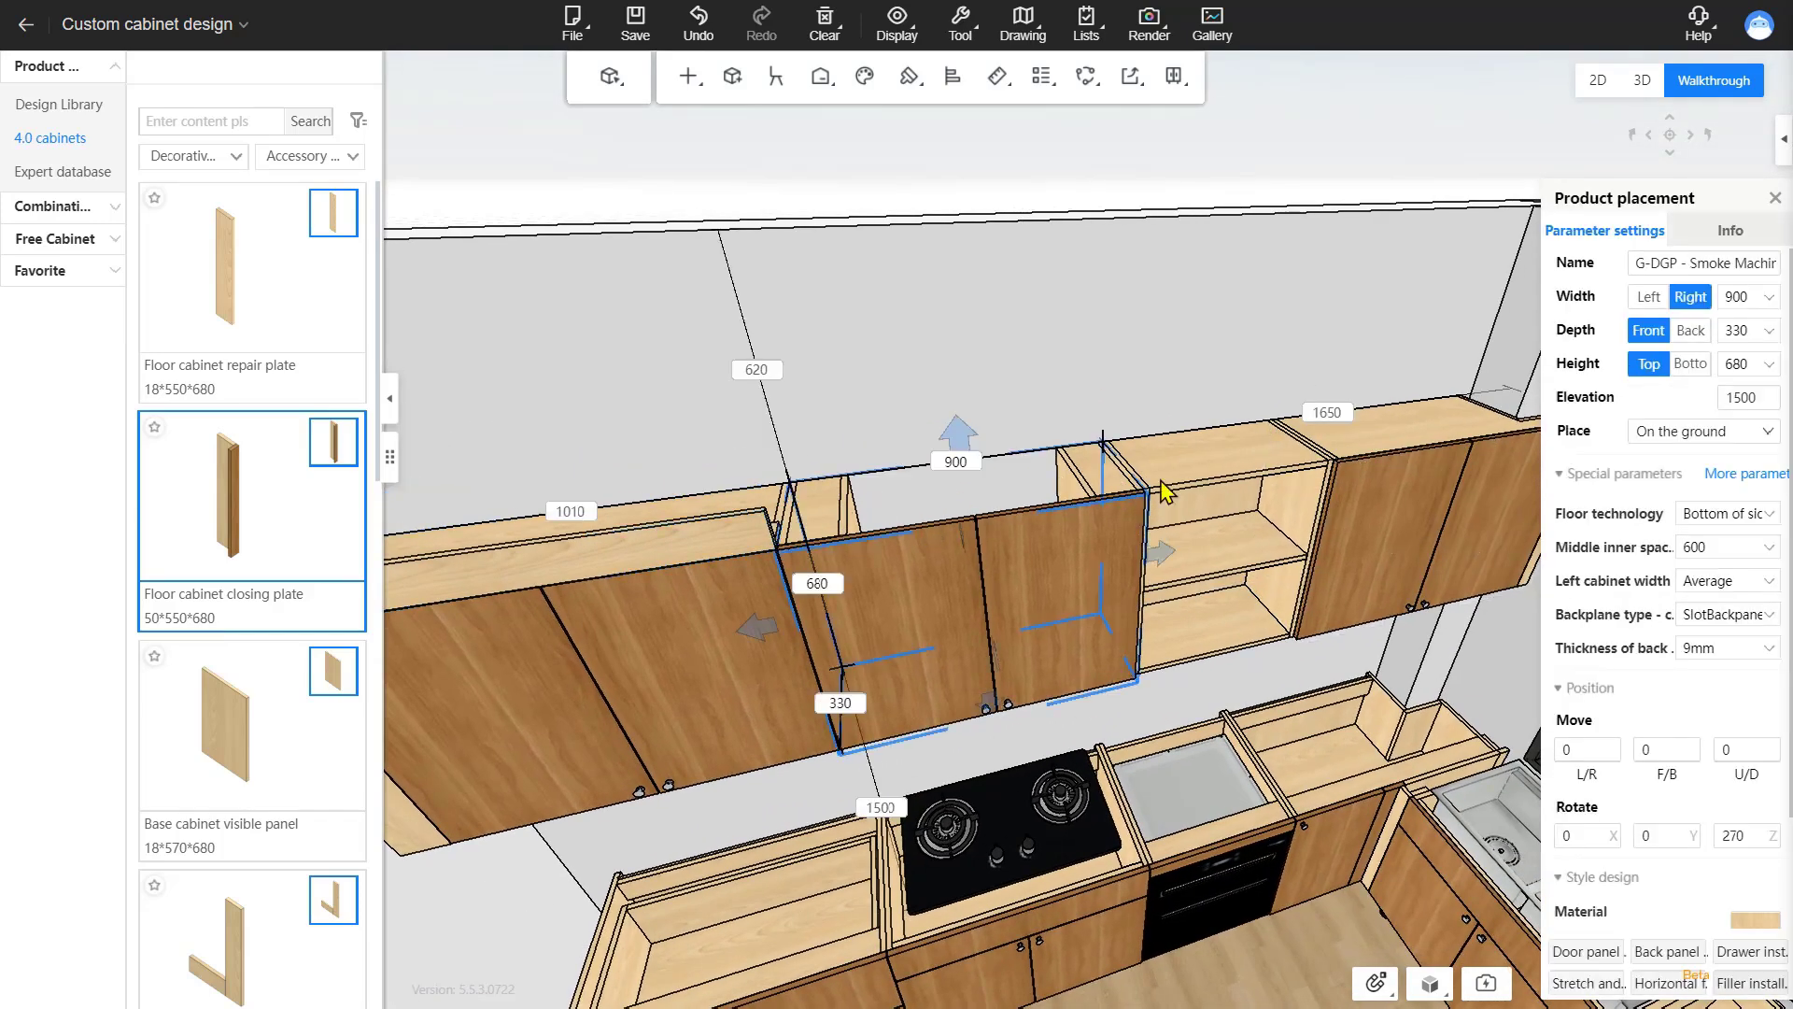
click(1229, 474)
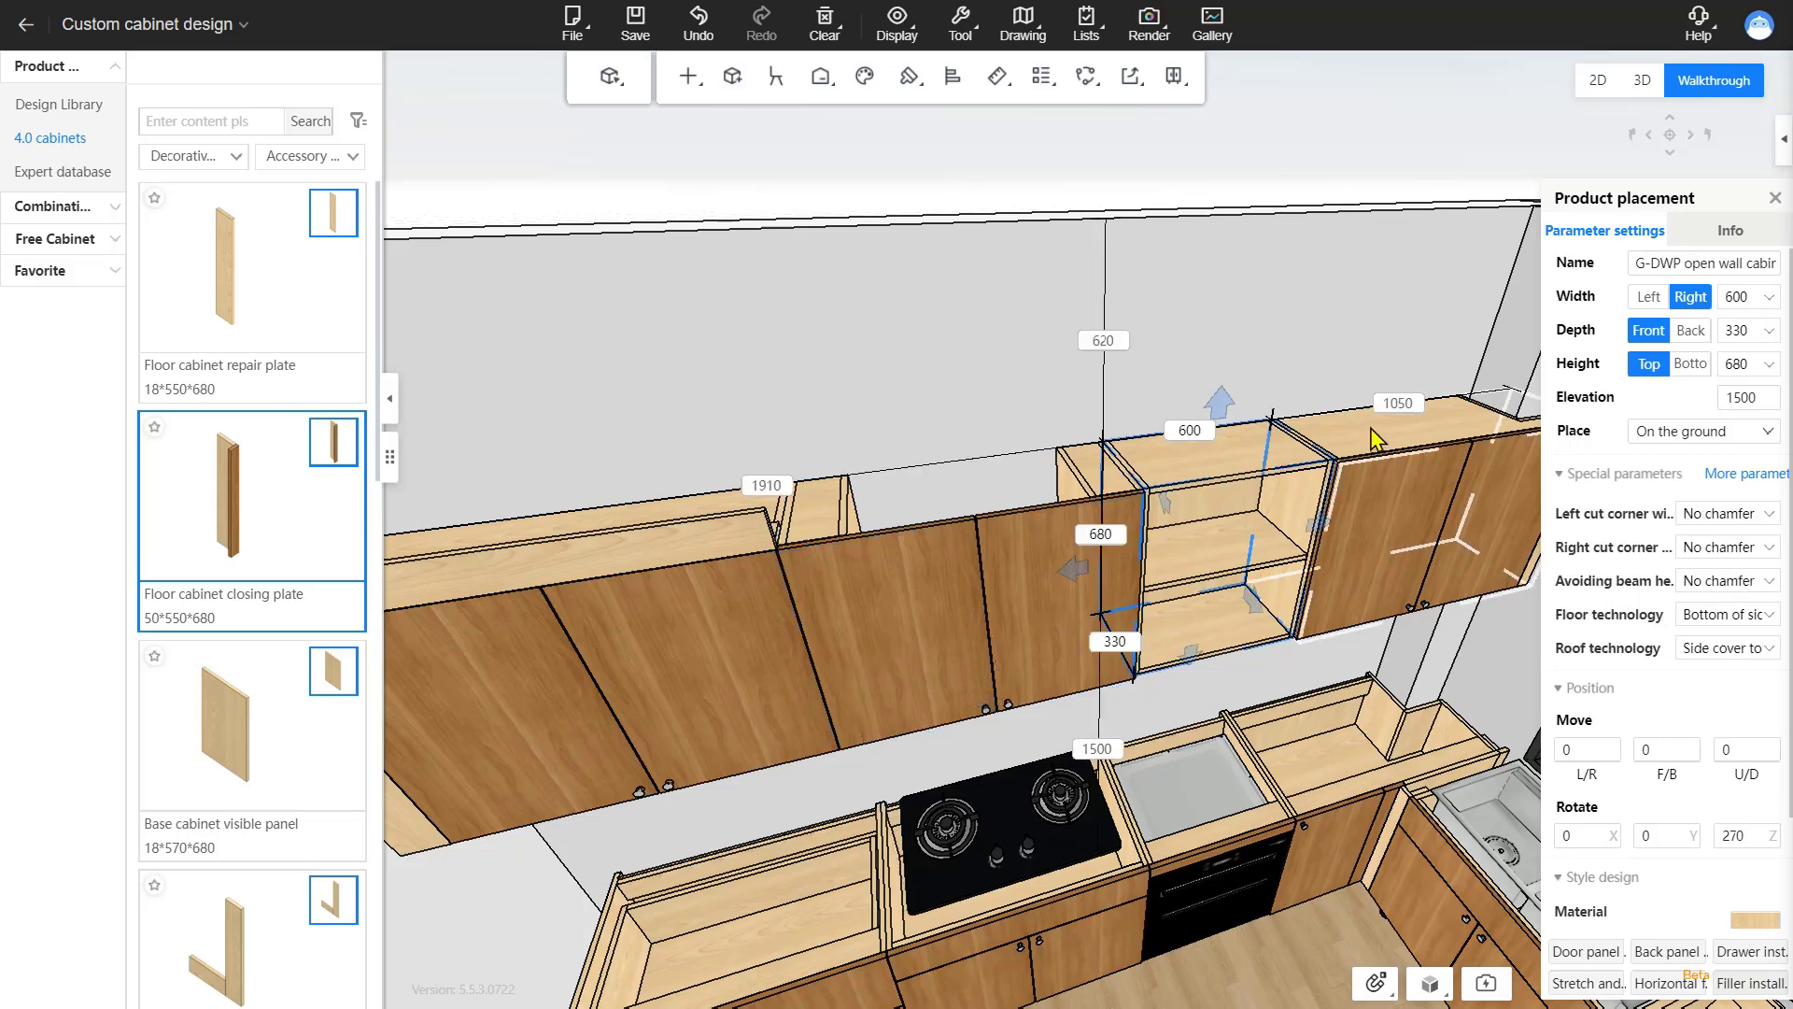
click(1373, 439)
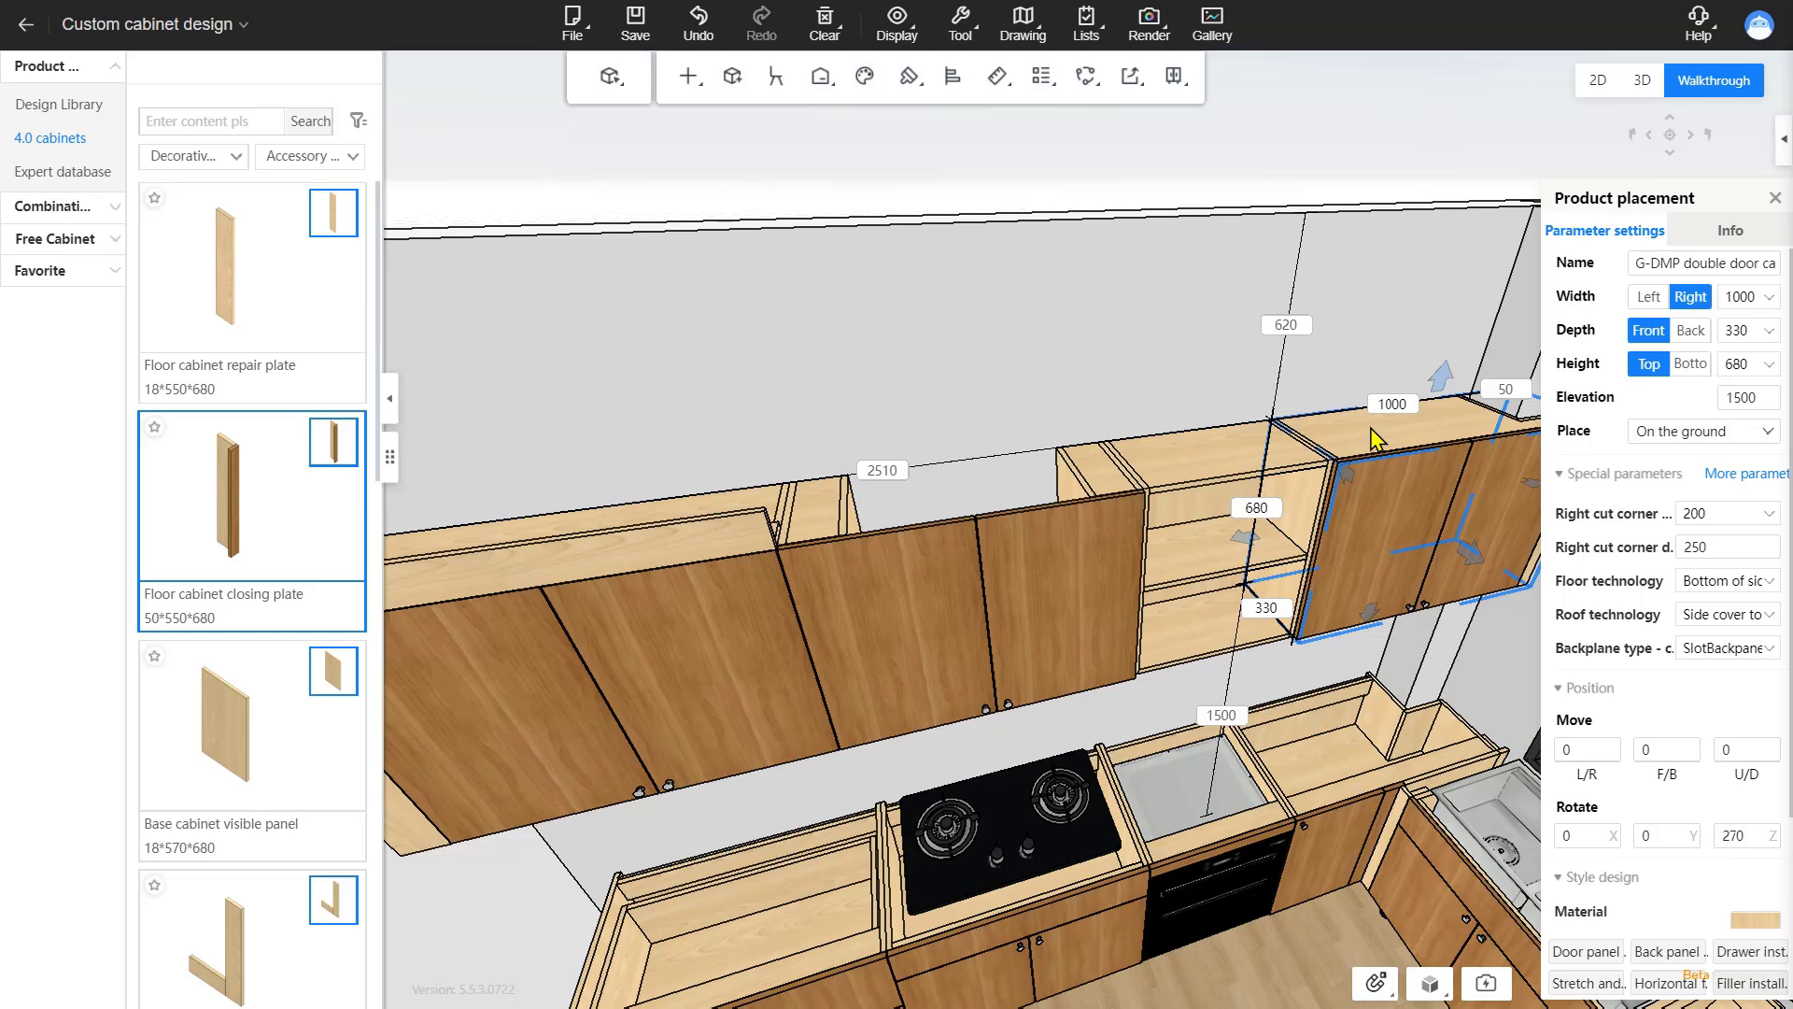
click(613, 529)
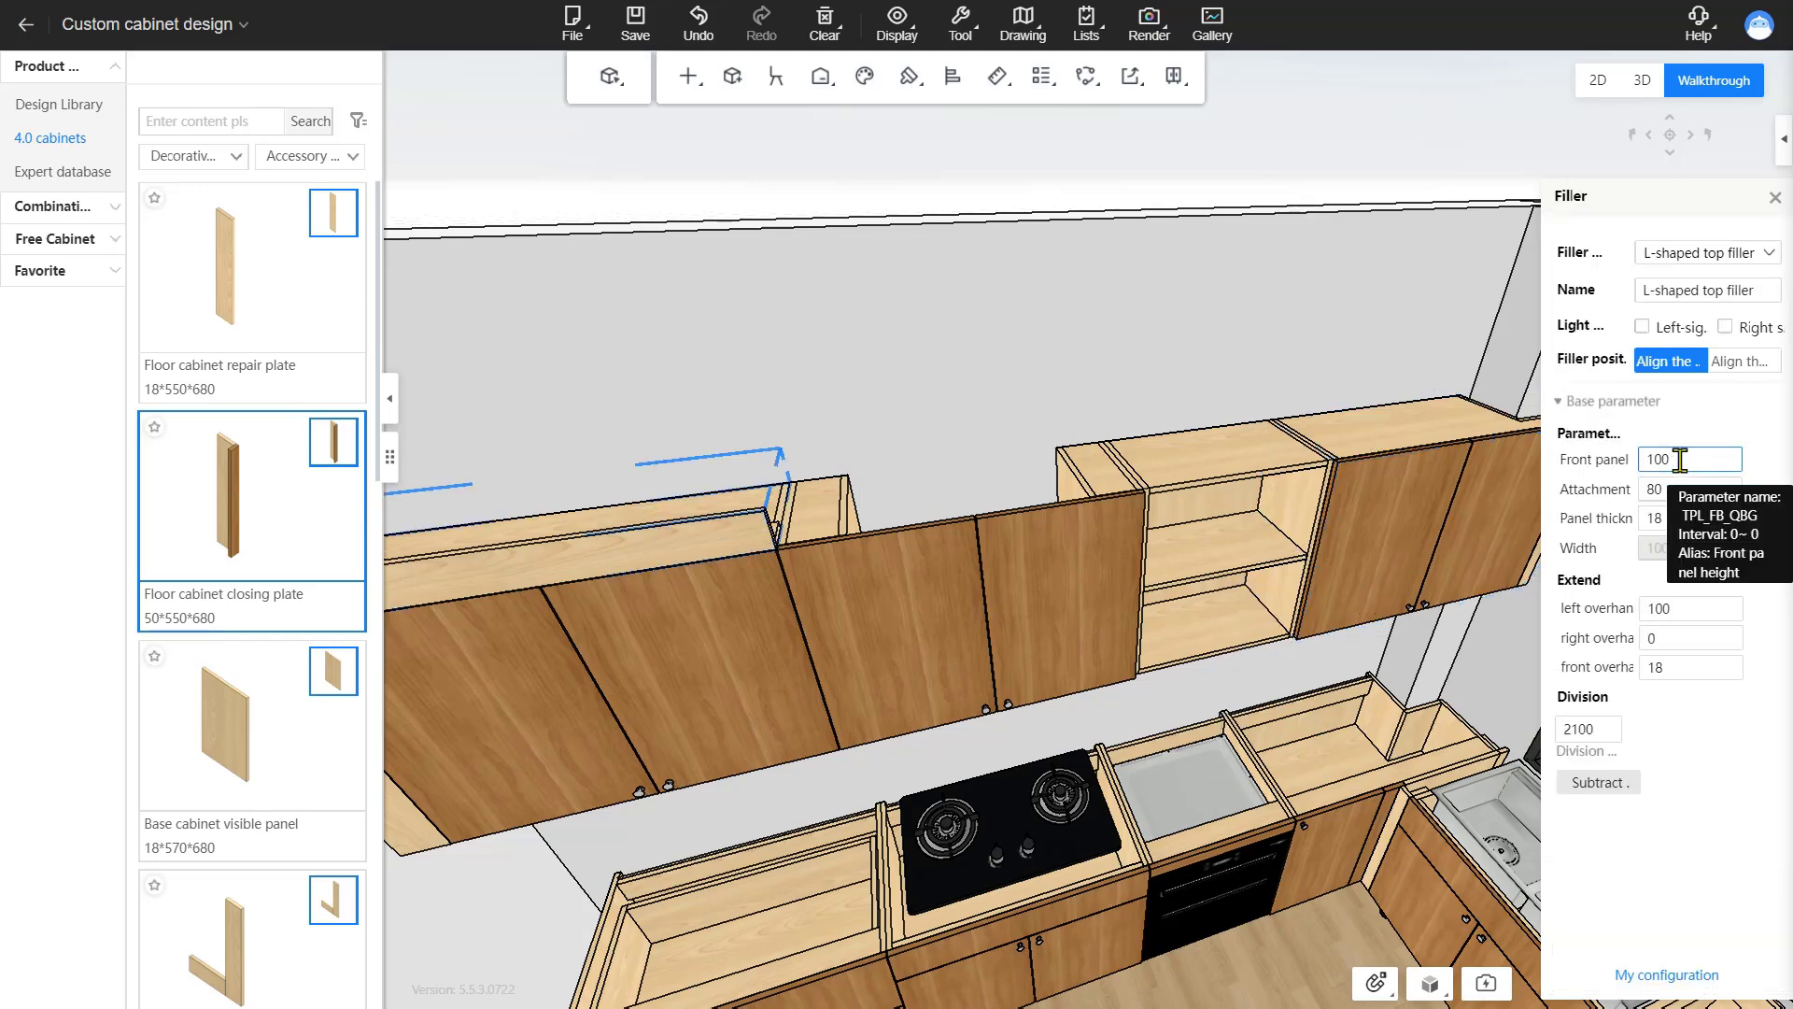
key(Tab)
key(Tab)
key(Tab)
key(Tab)
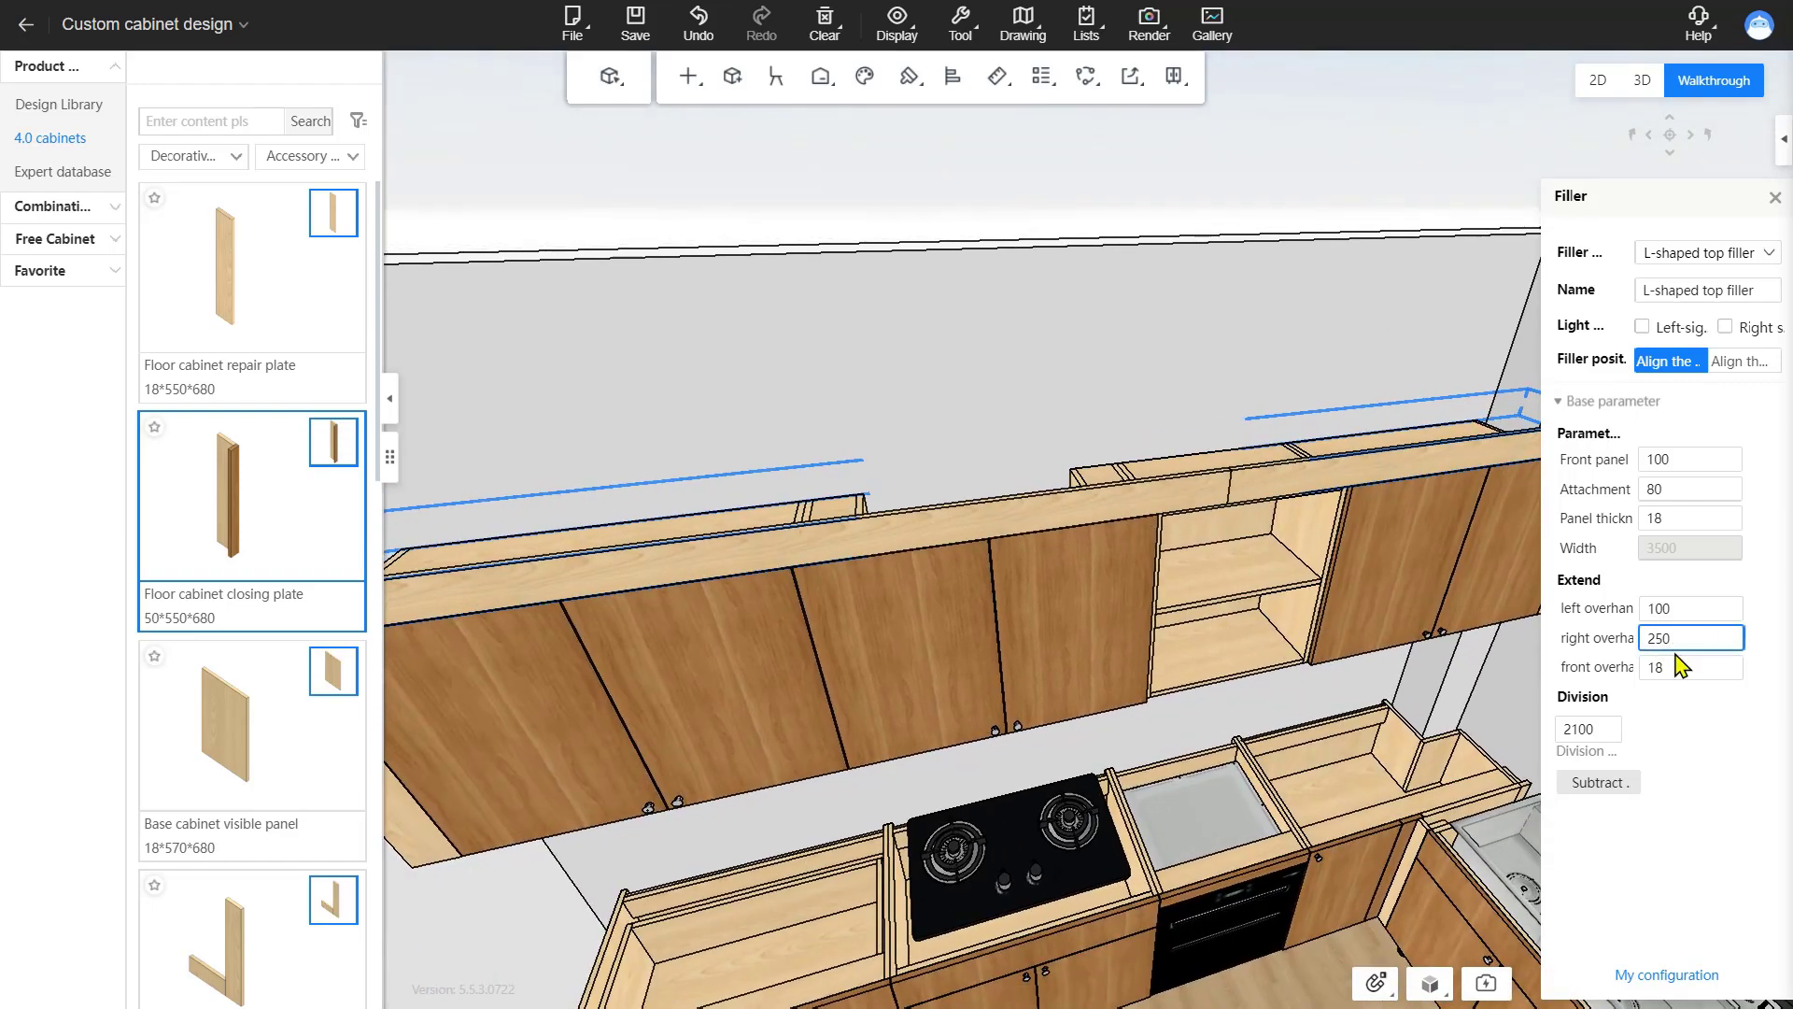
text(5)
key(Return)
right_drag(1294, 422, 1418, 395)
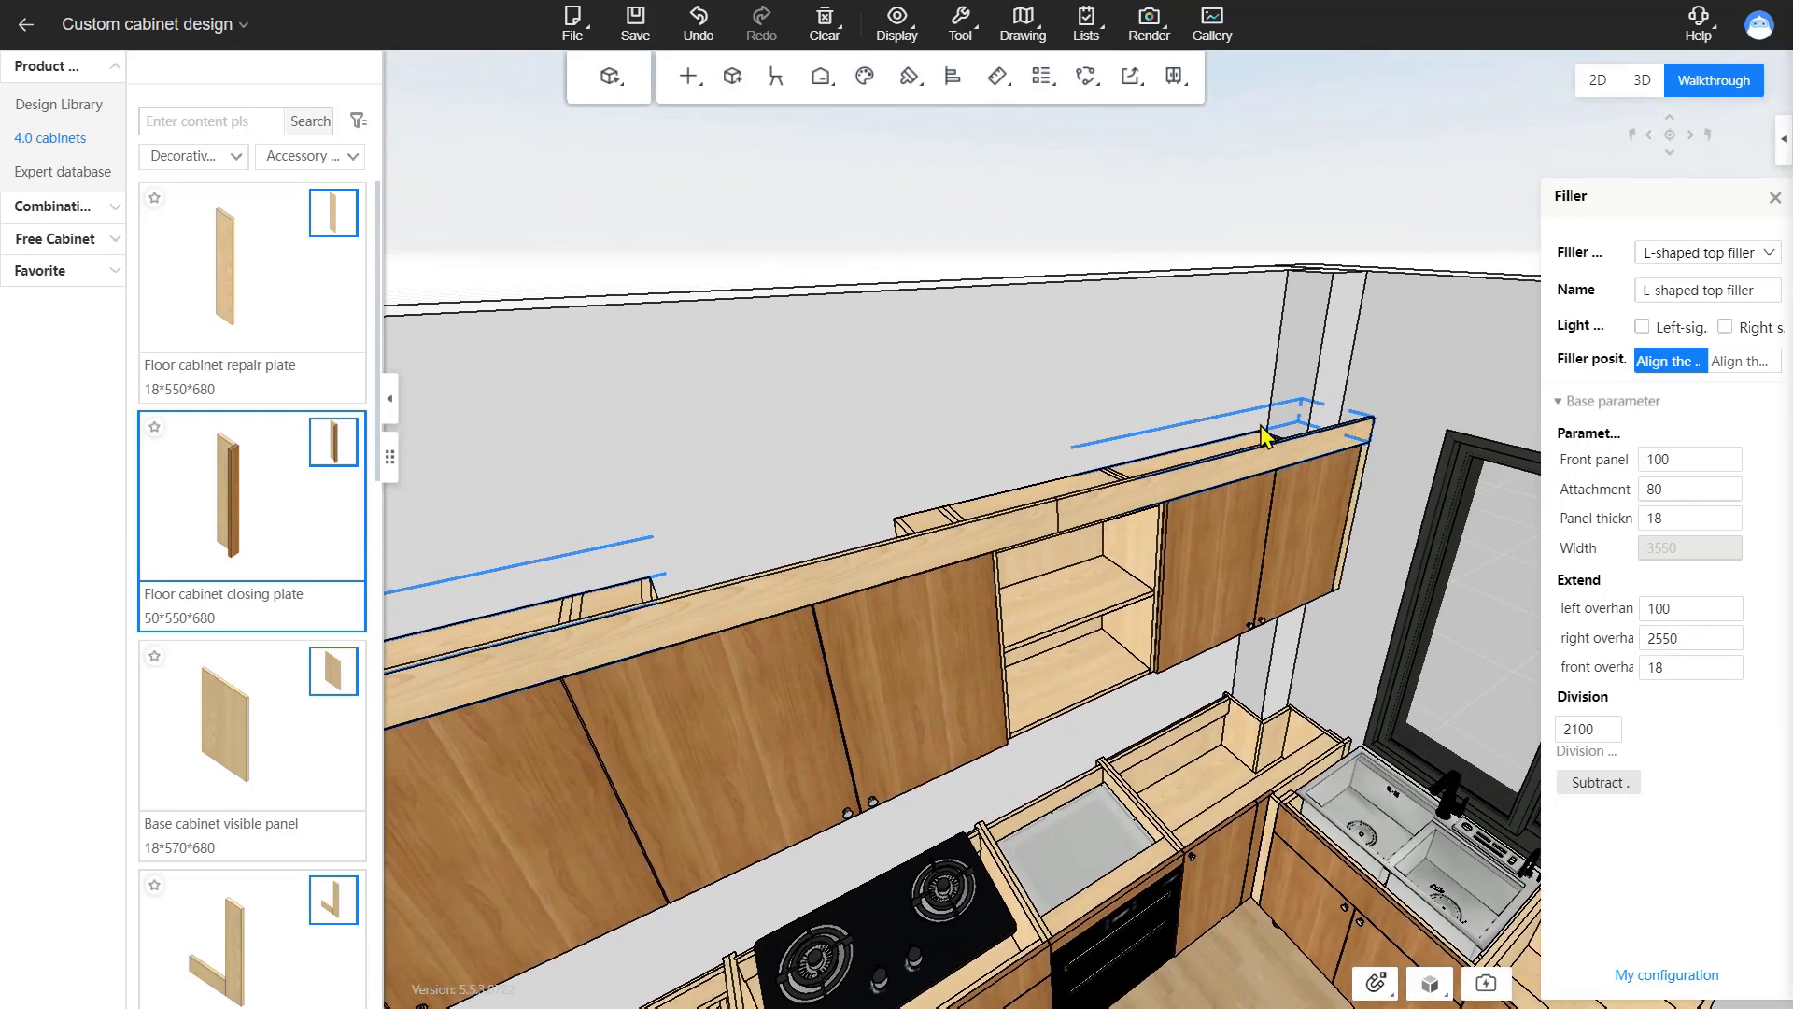
right_drag(1293, 420, 1024, 401)
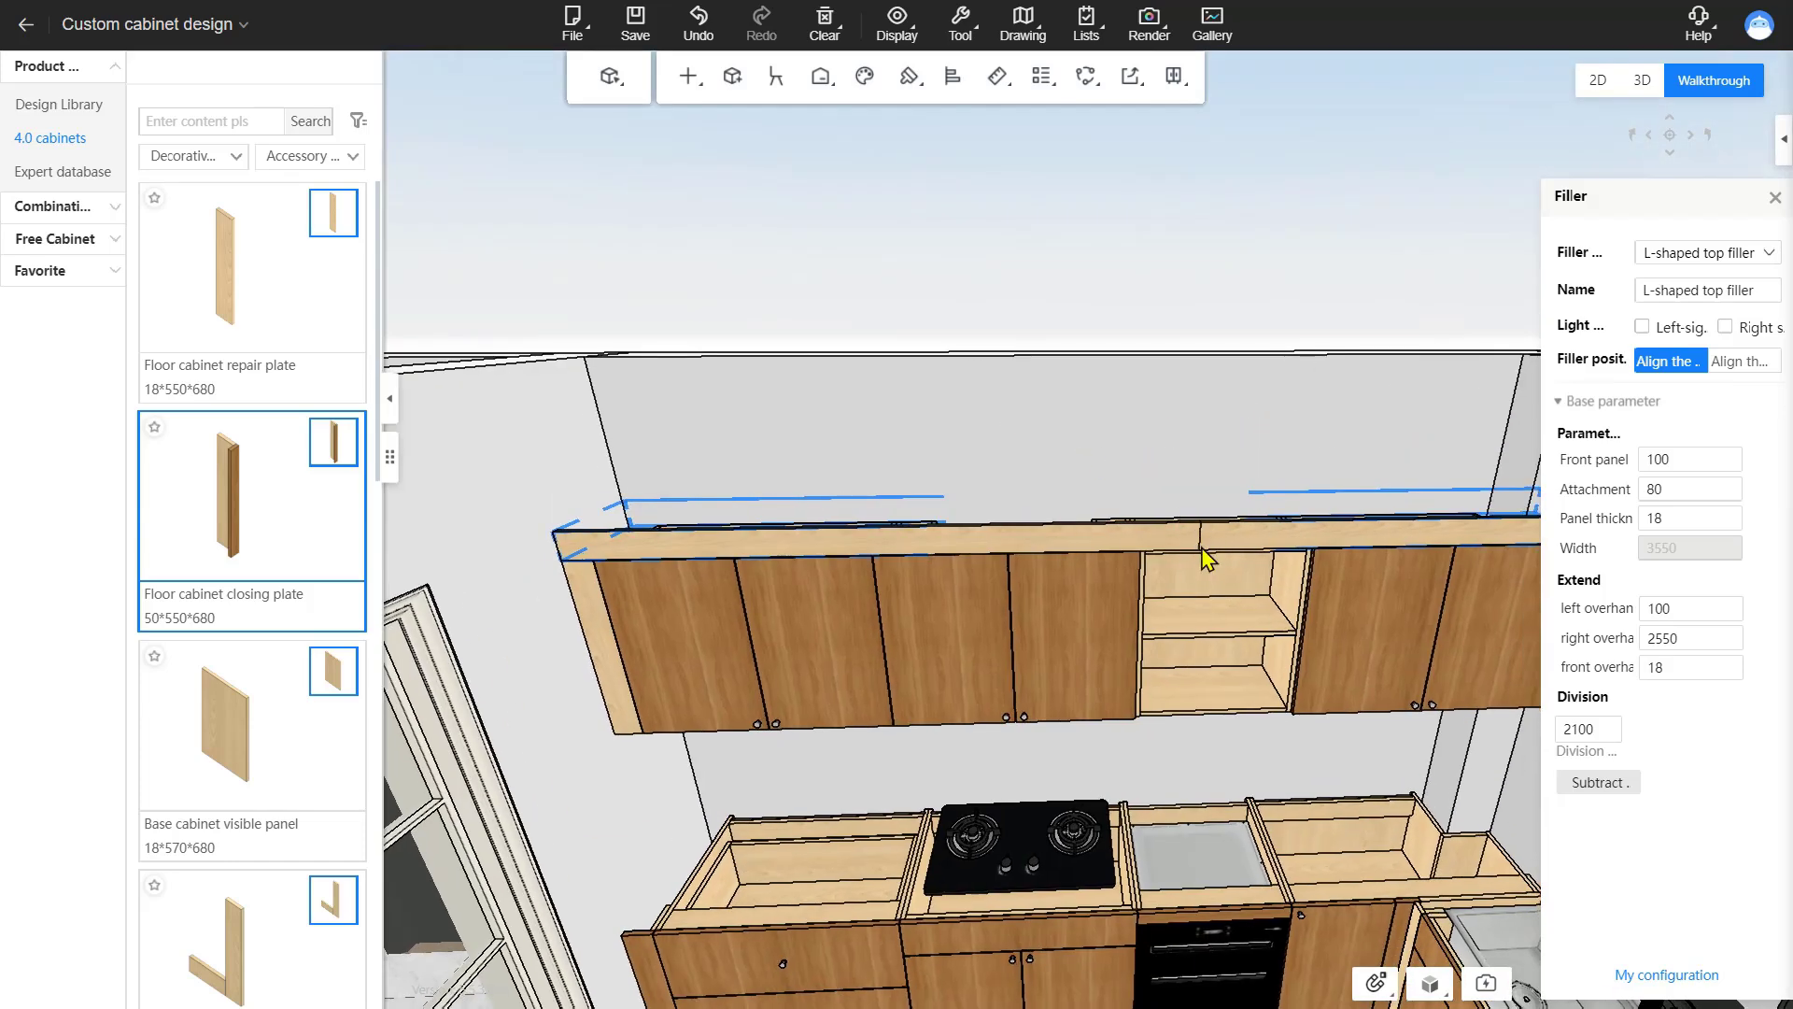
Set the top filler's division length to 1800.
scroll(1201, 552, down, 3)
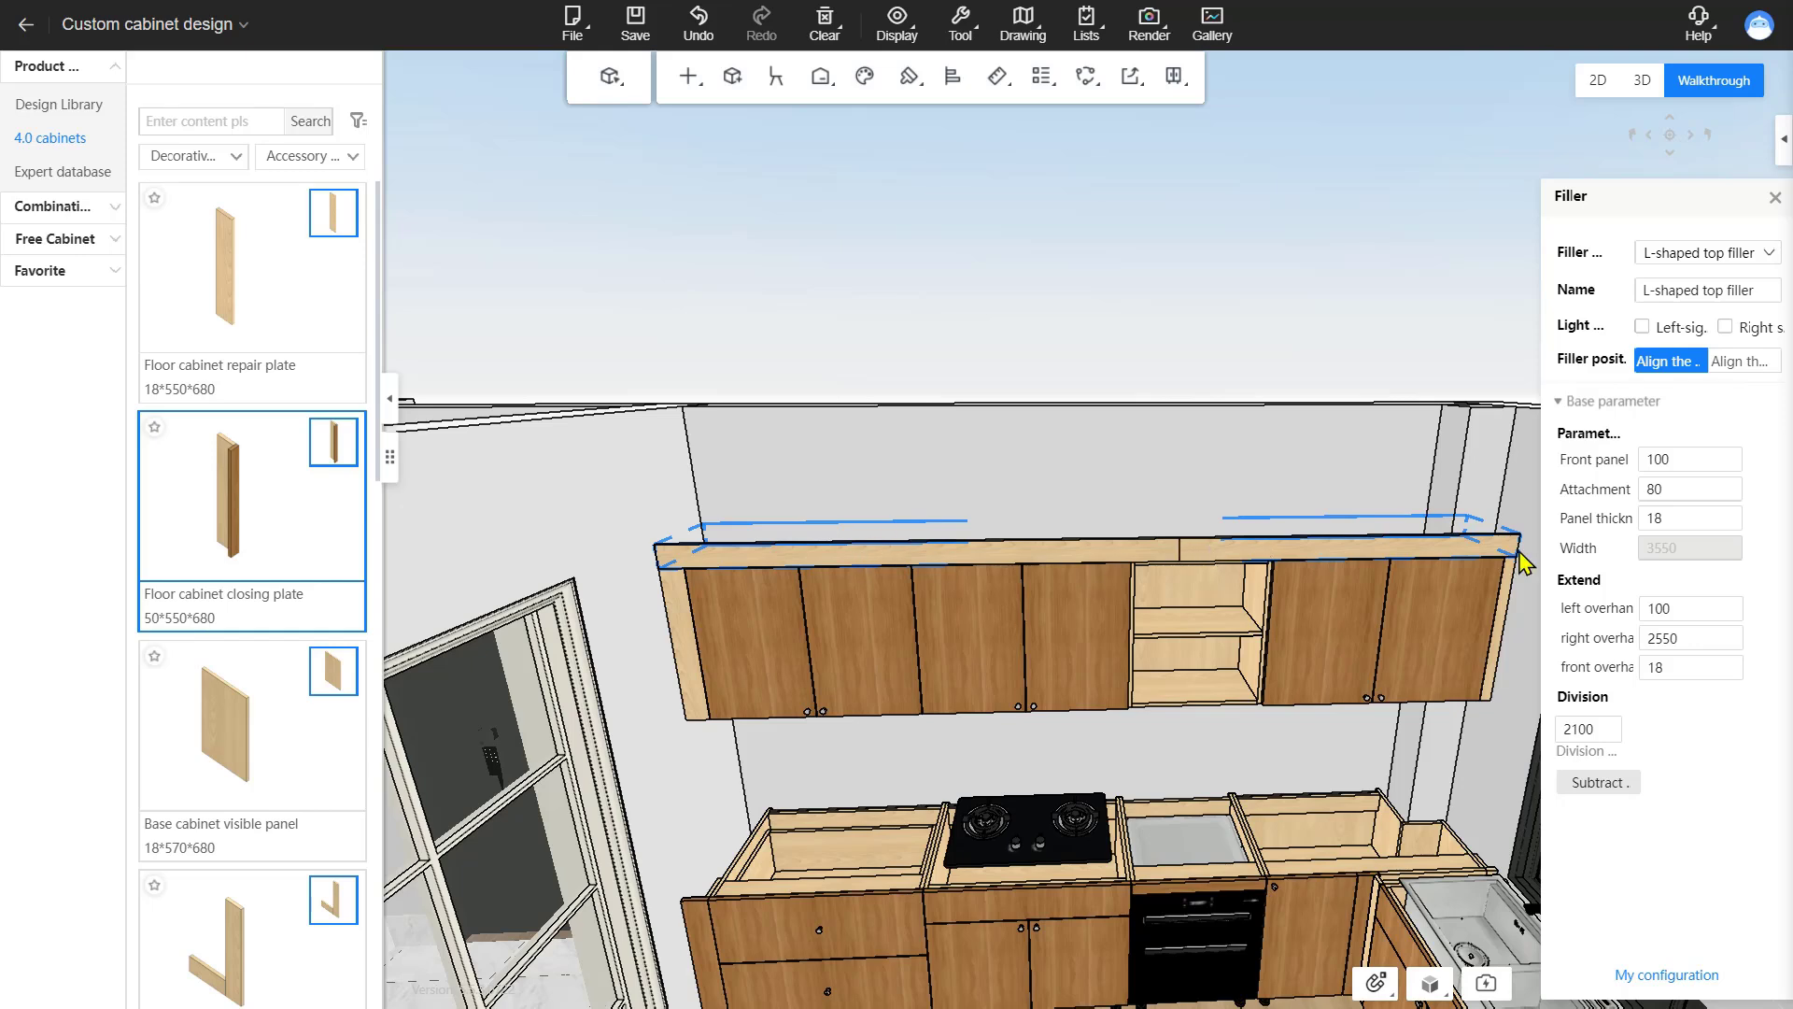
click(1597, 729)
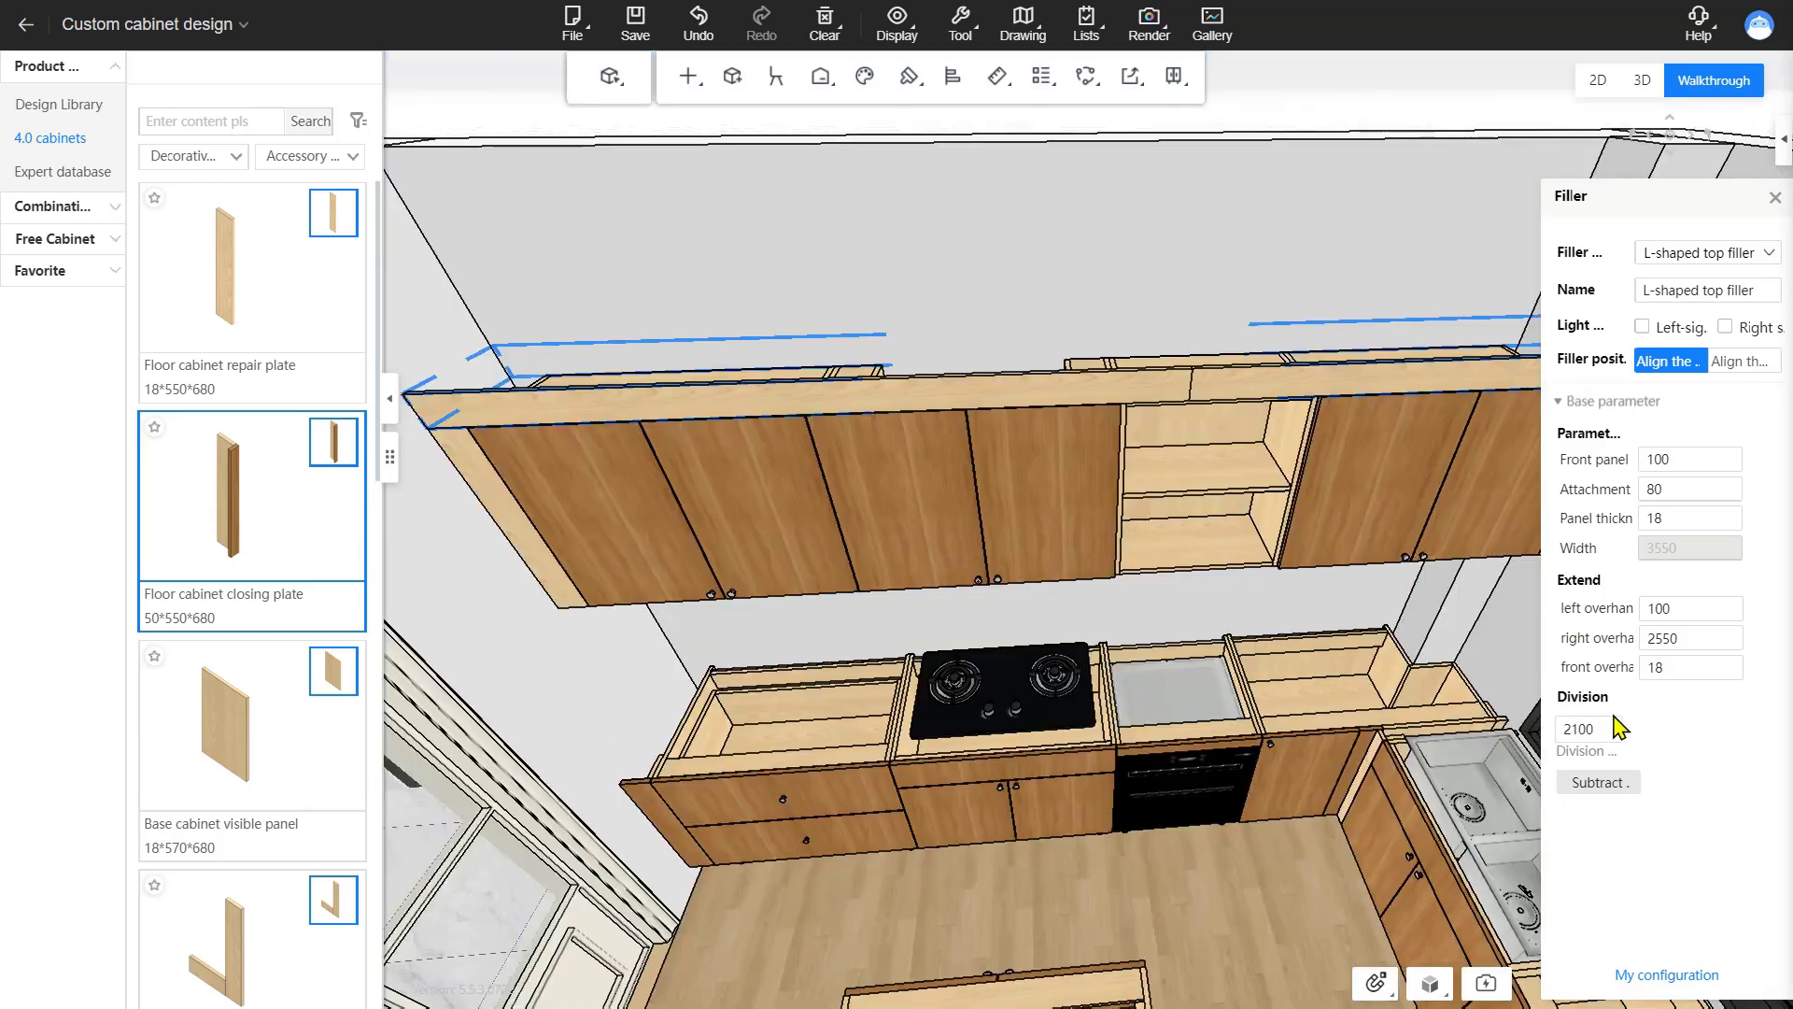
click(1605, 736)
double_click(1605, 736)
text(1)
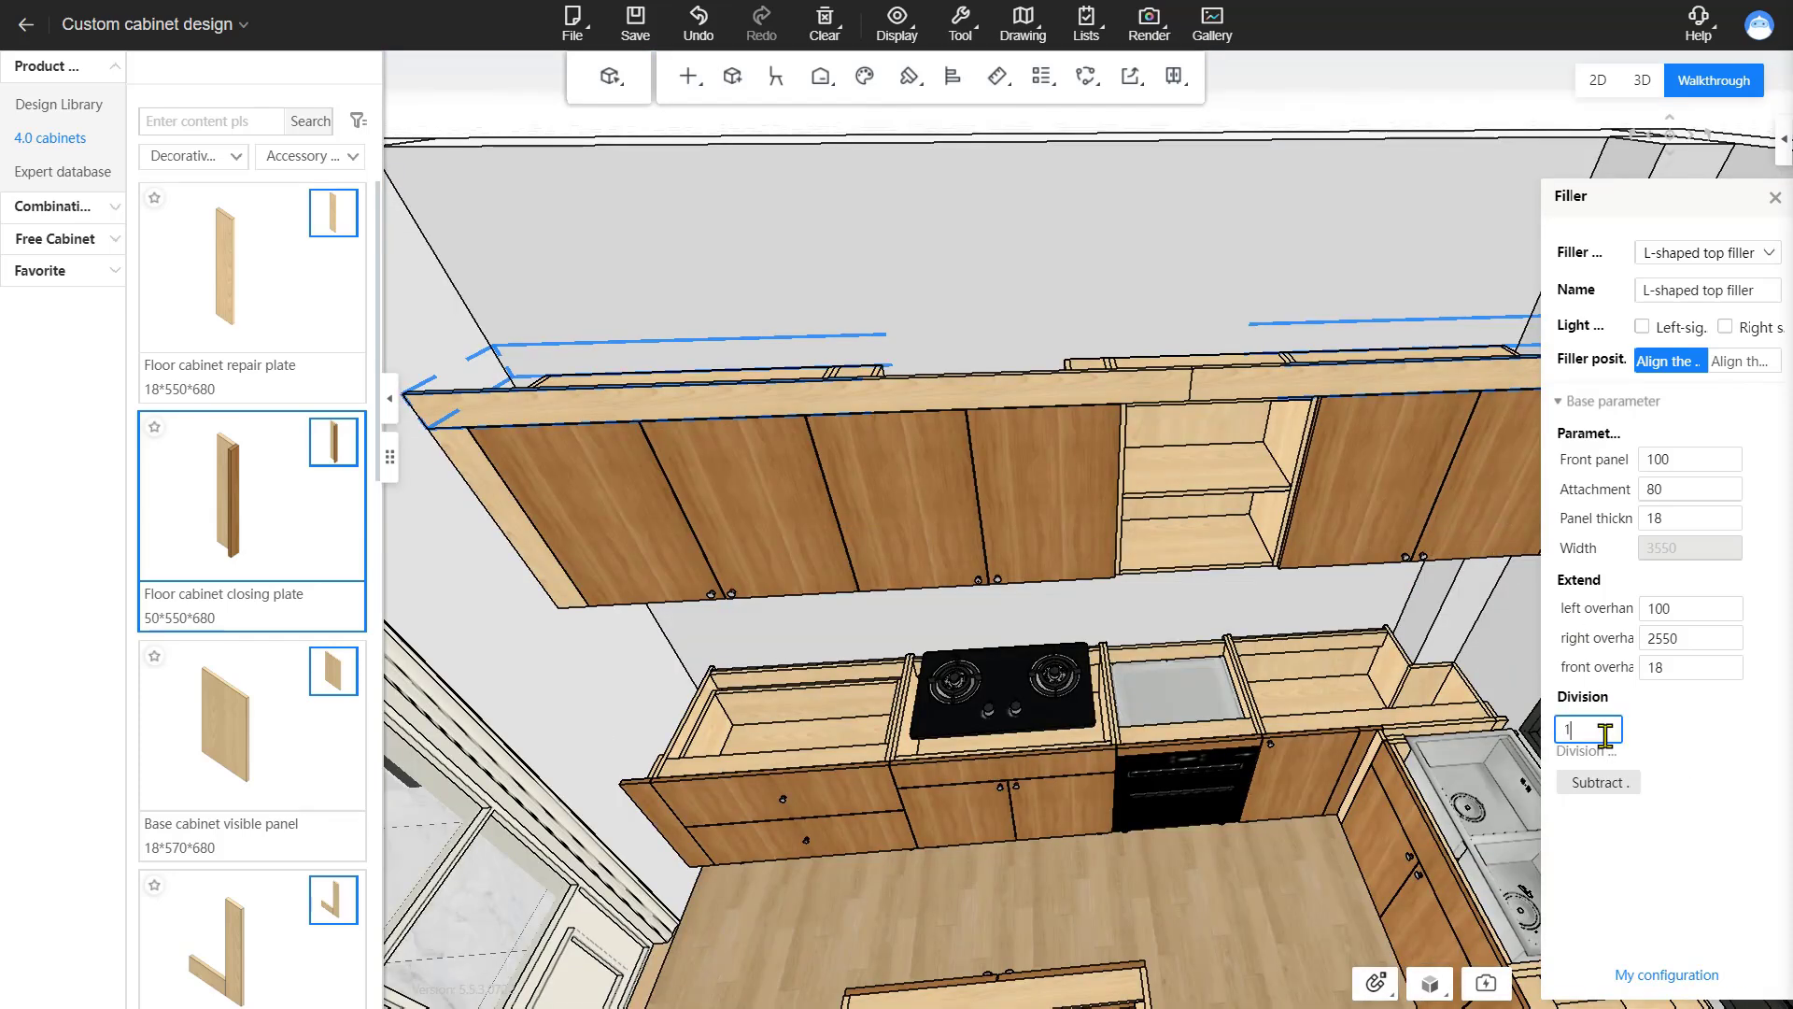
text(800)
key(Return)
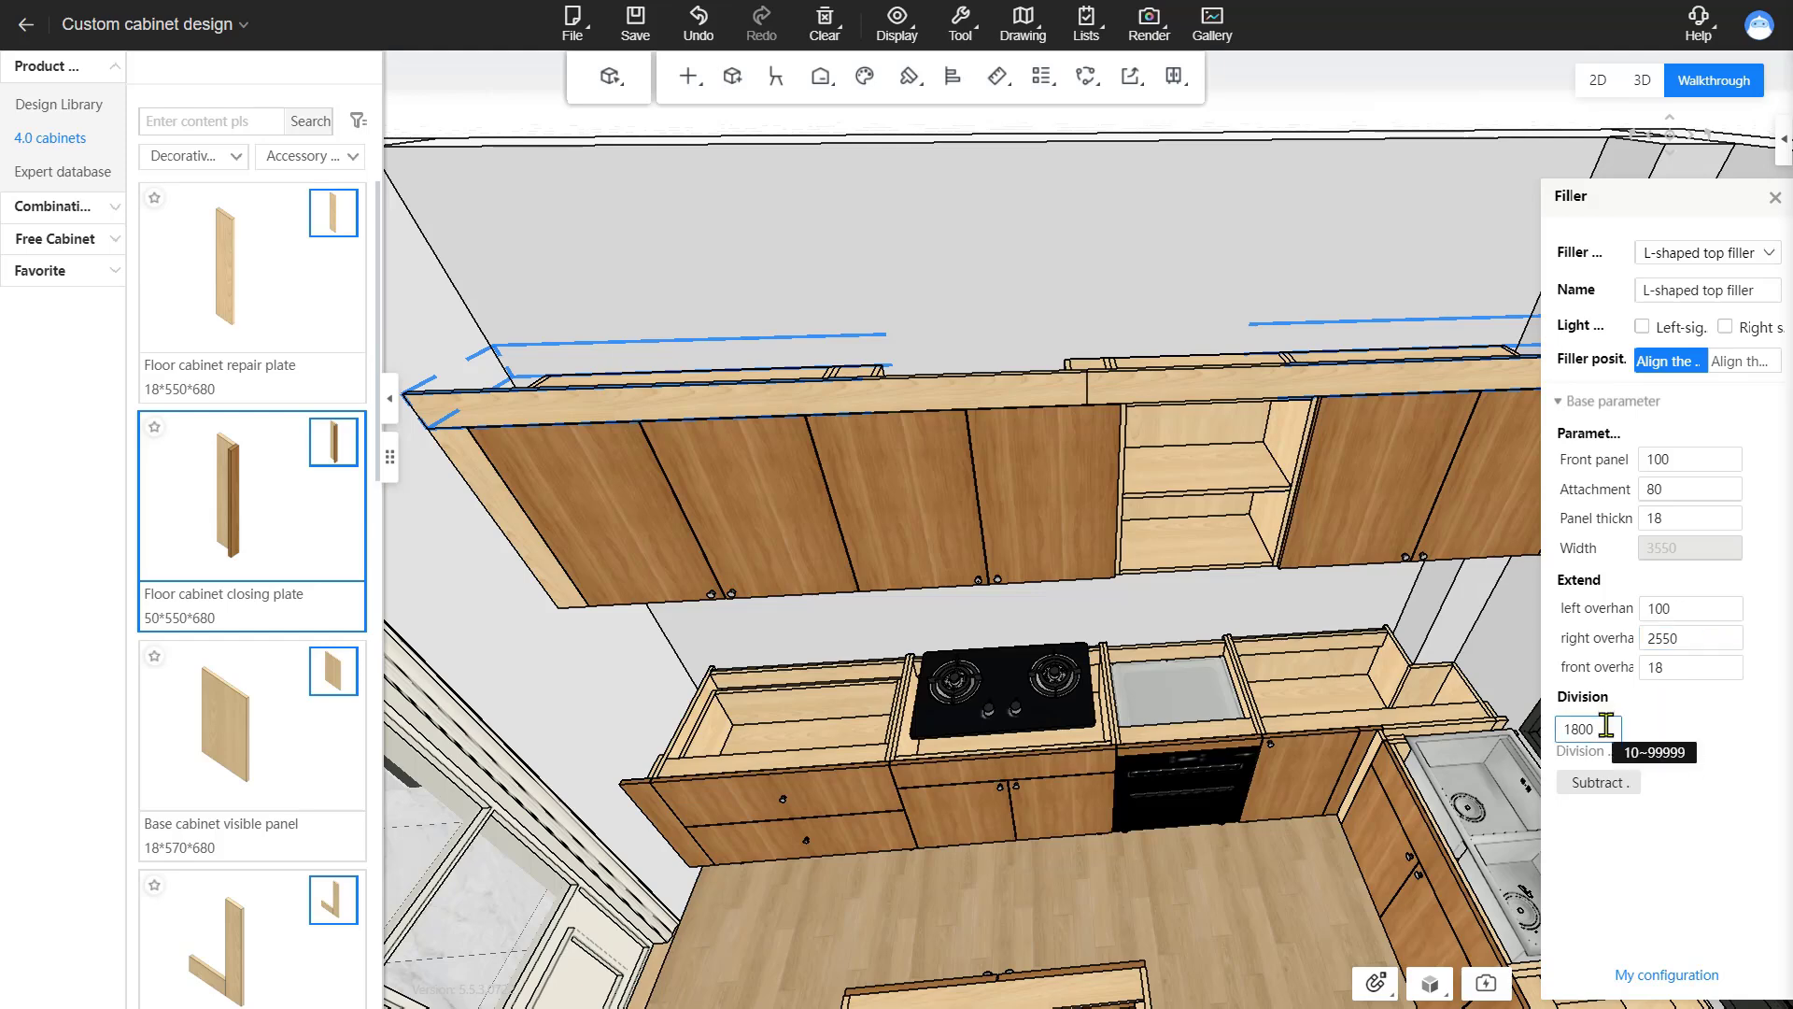
Set the top filler's division length to 1910 so its joint moves to the edge of the open wall cabinet.
double_click(1588, 728)
text(1910)
key(Return)
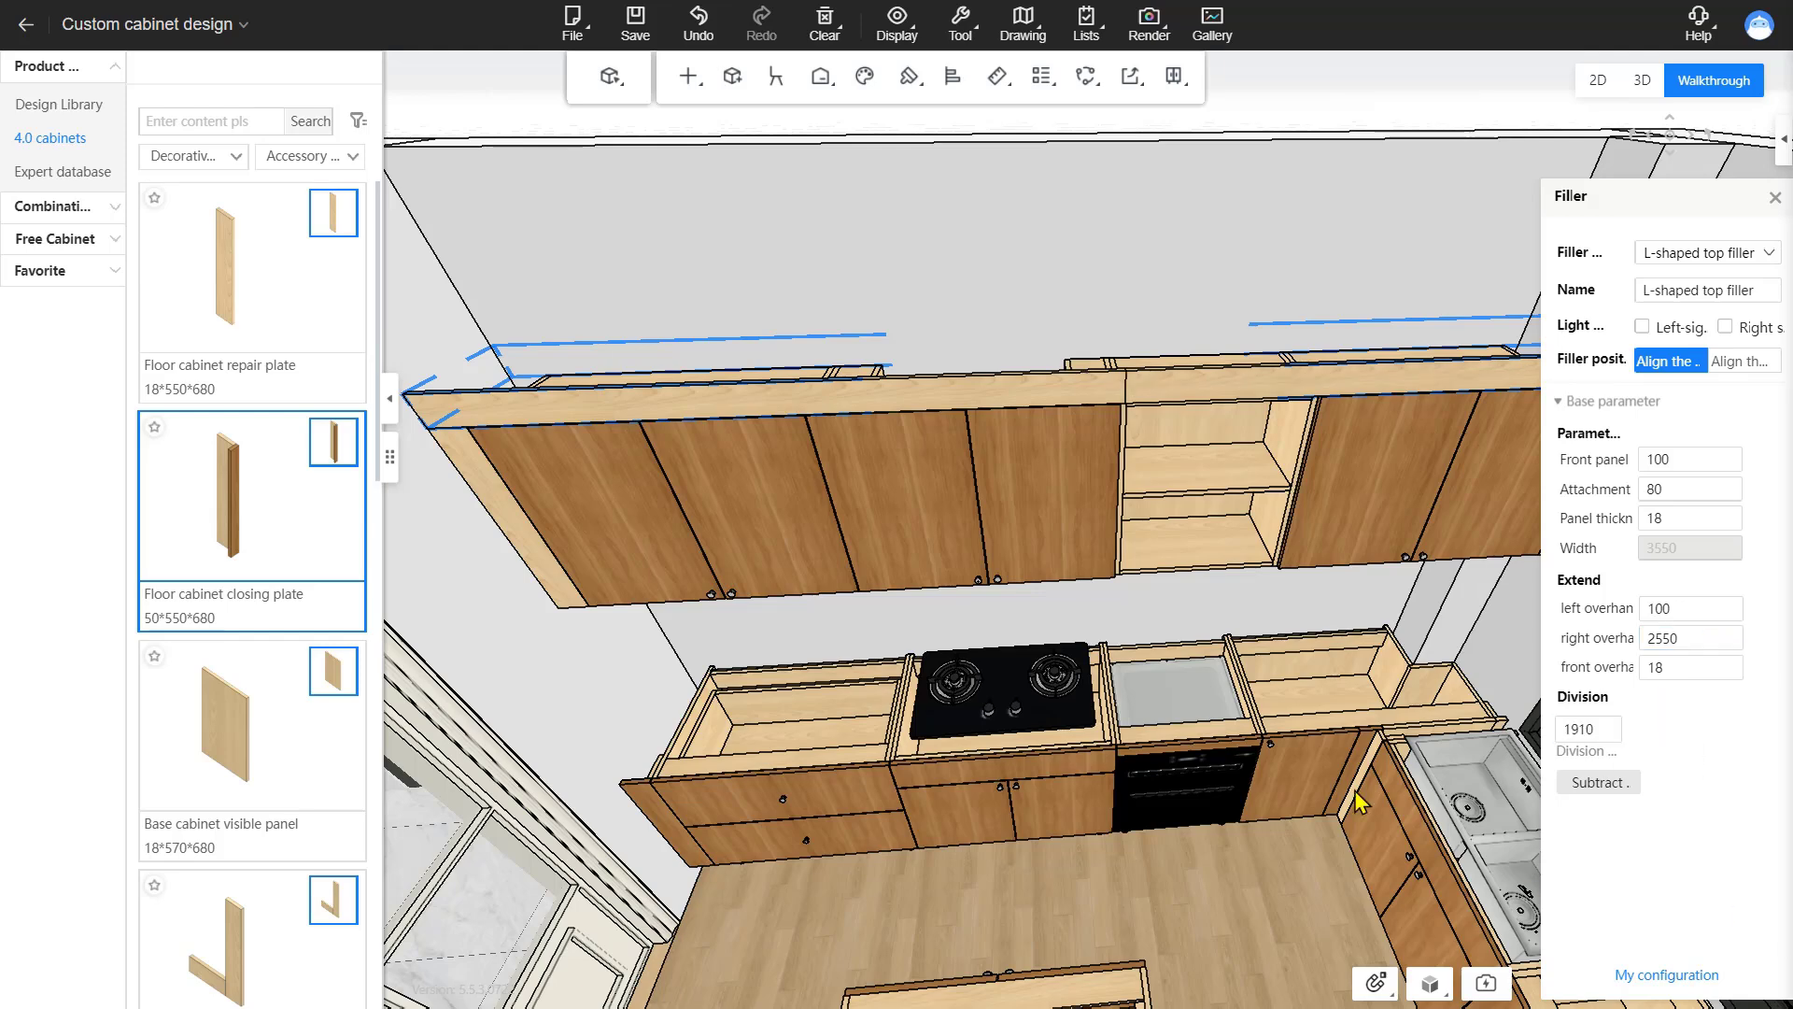
click(1137, 198)
scroll(1199, 574, down, 1)
drag(1199, 573, 1175, 314)
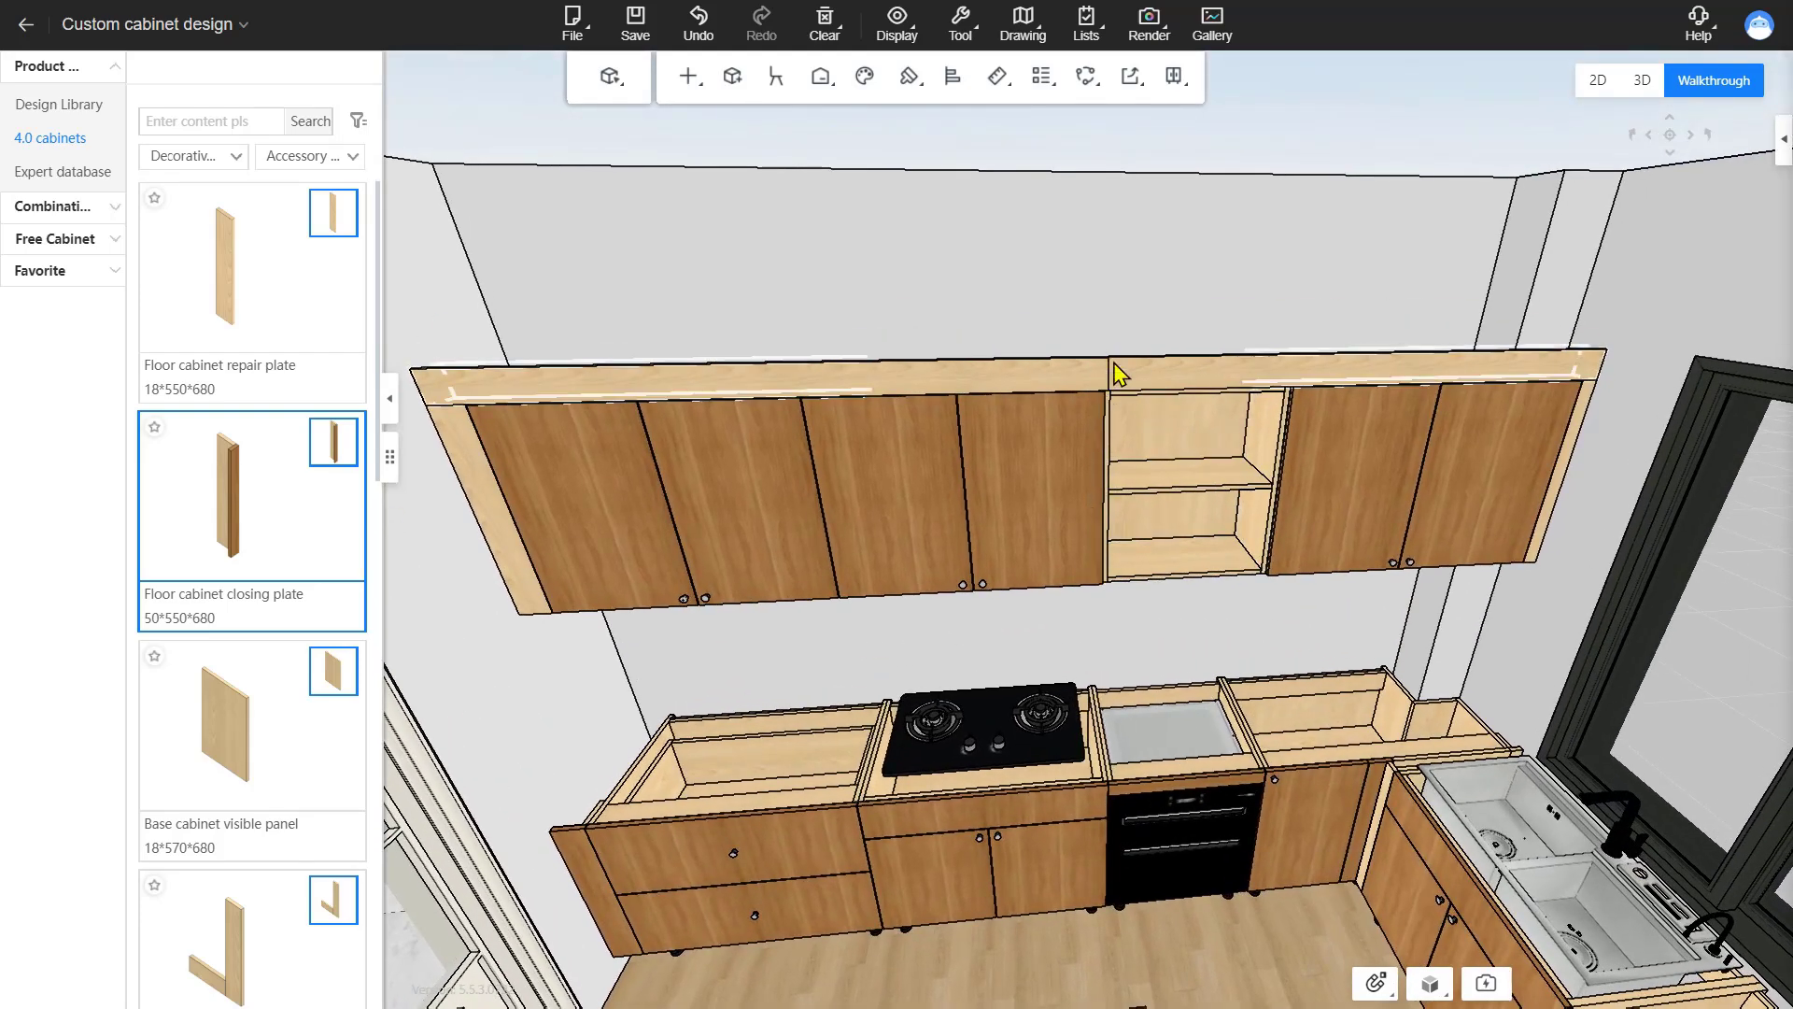
Place a base cabinet visible panel against the exposed end of the floor cabinets beyond the sink.
right_click(1129, 260)
click(1021, 642)
drag(1016, 612, 1336, 688)
click(1350, 654)
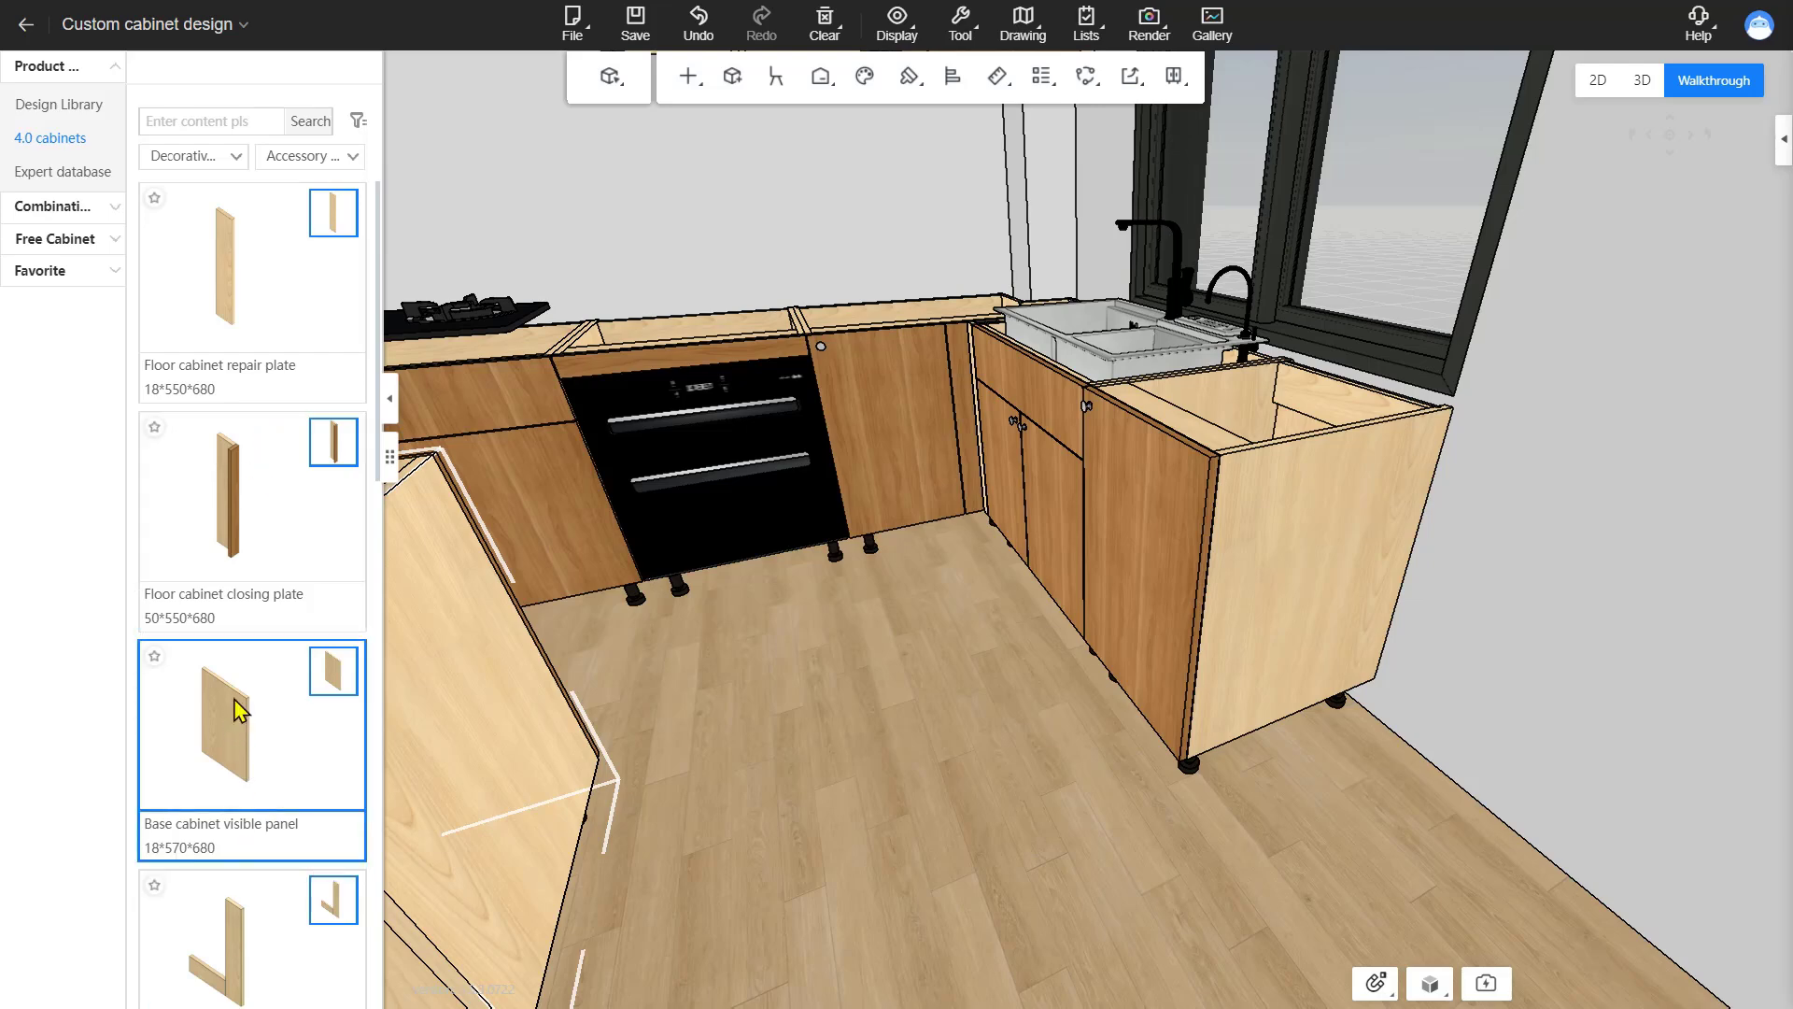
drag(241, 712, 1405, 613)
drag(793, 807, 933, 476)
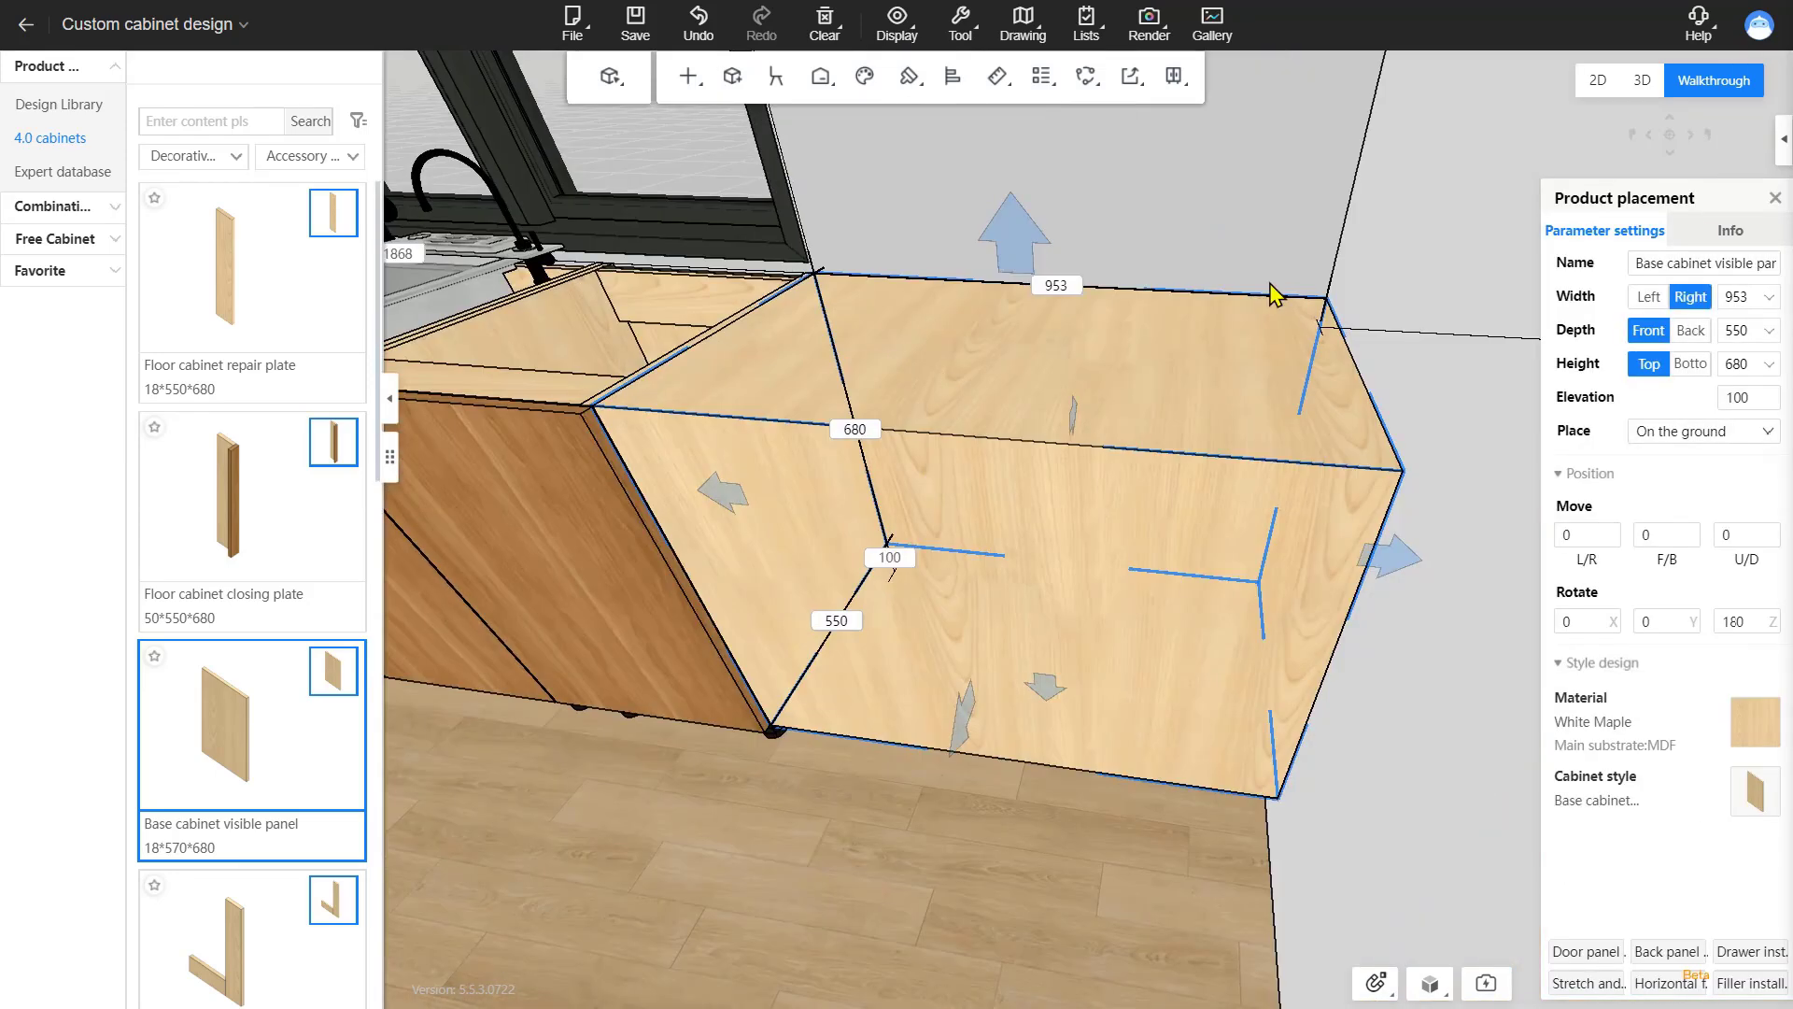
Set the base cabinet visible panel's width to 18.
click(1765, 306)
double_click(1750, 302)
text(18)
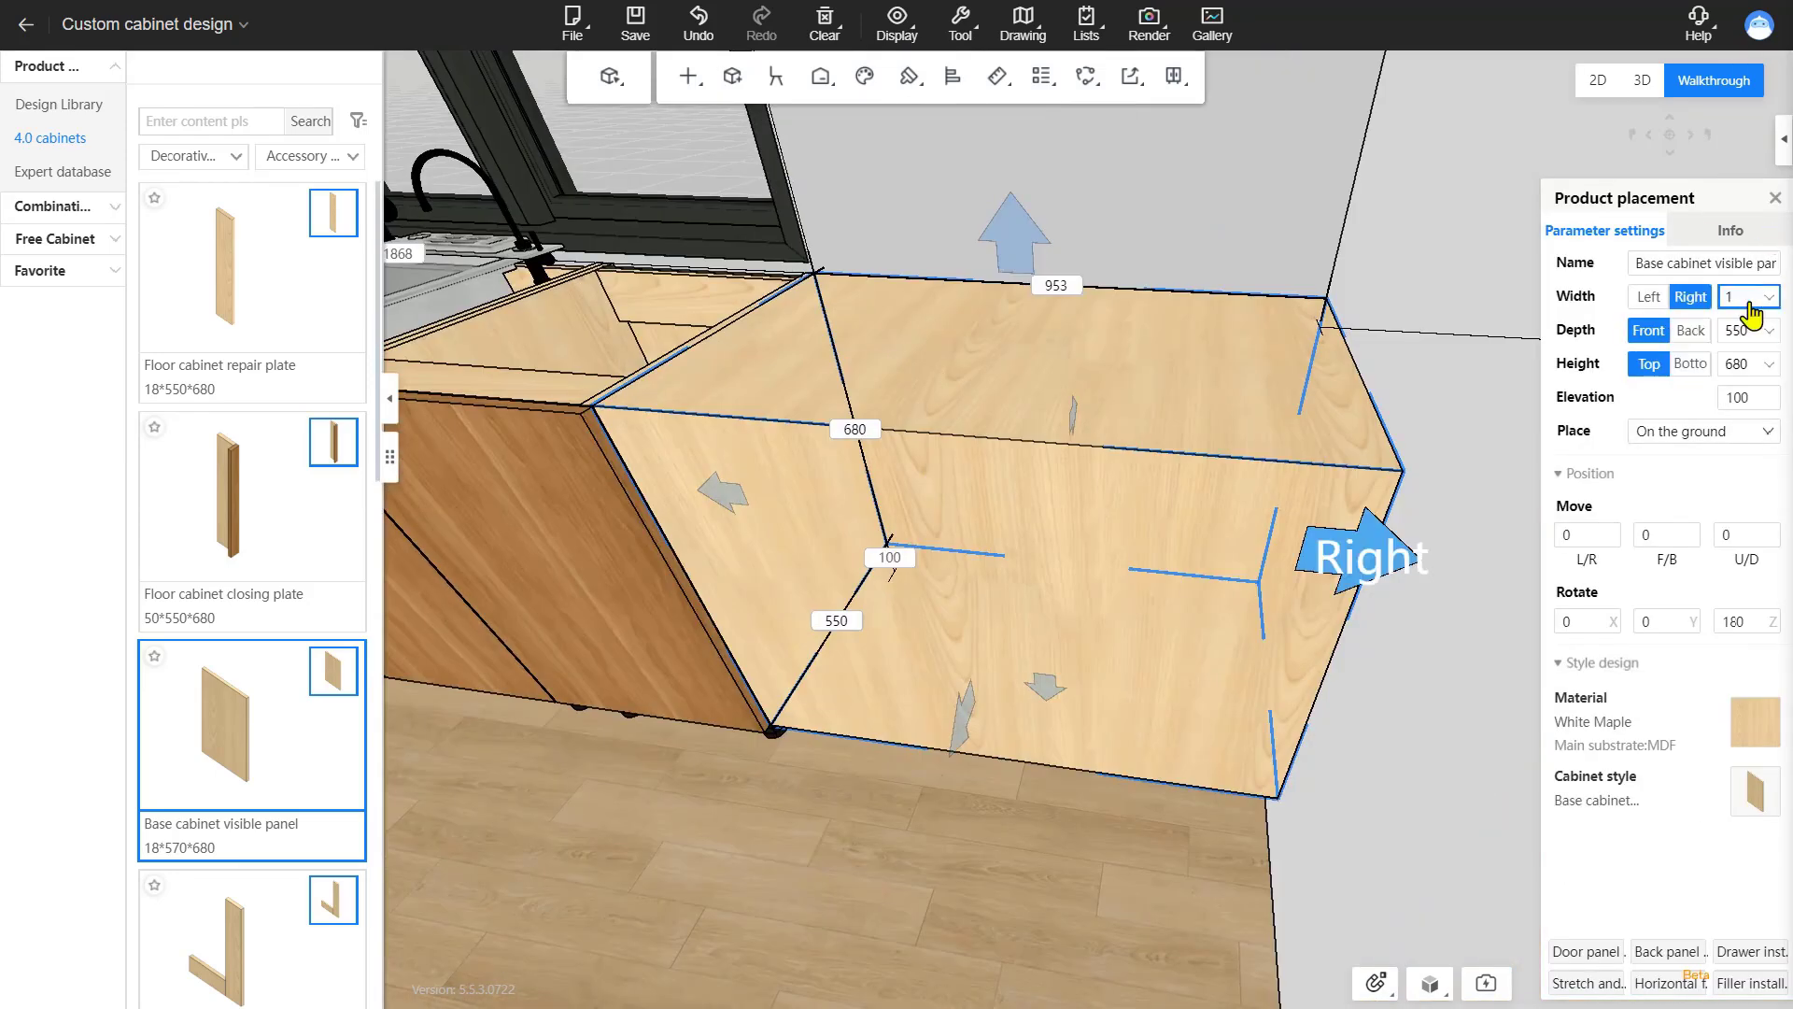
key(Return)
drag(1108, 432, 932, 411)
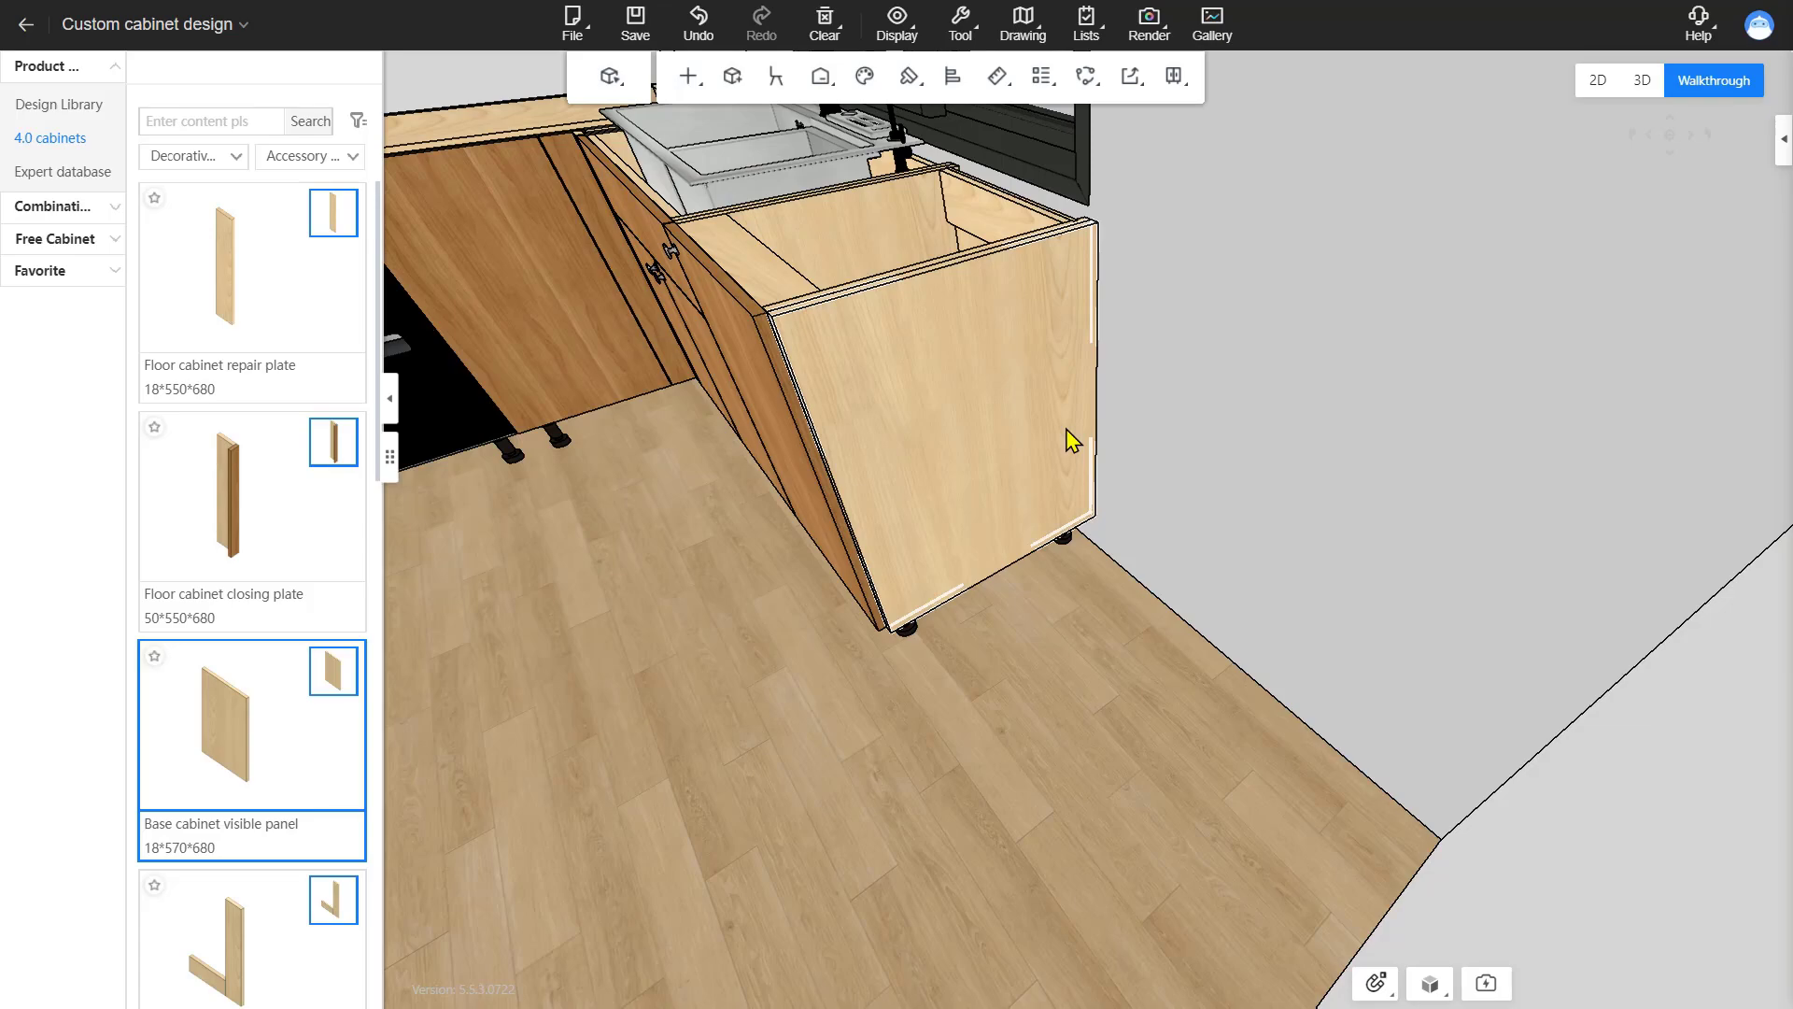
Start countertop installation for the floor cabinets and choose Light pink marble M824-39 as the countertop material.
drag(418, 411, 1045, 589)
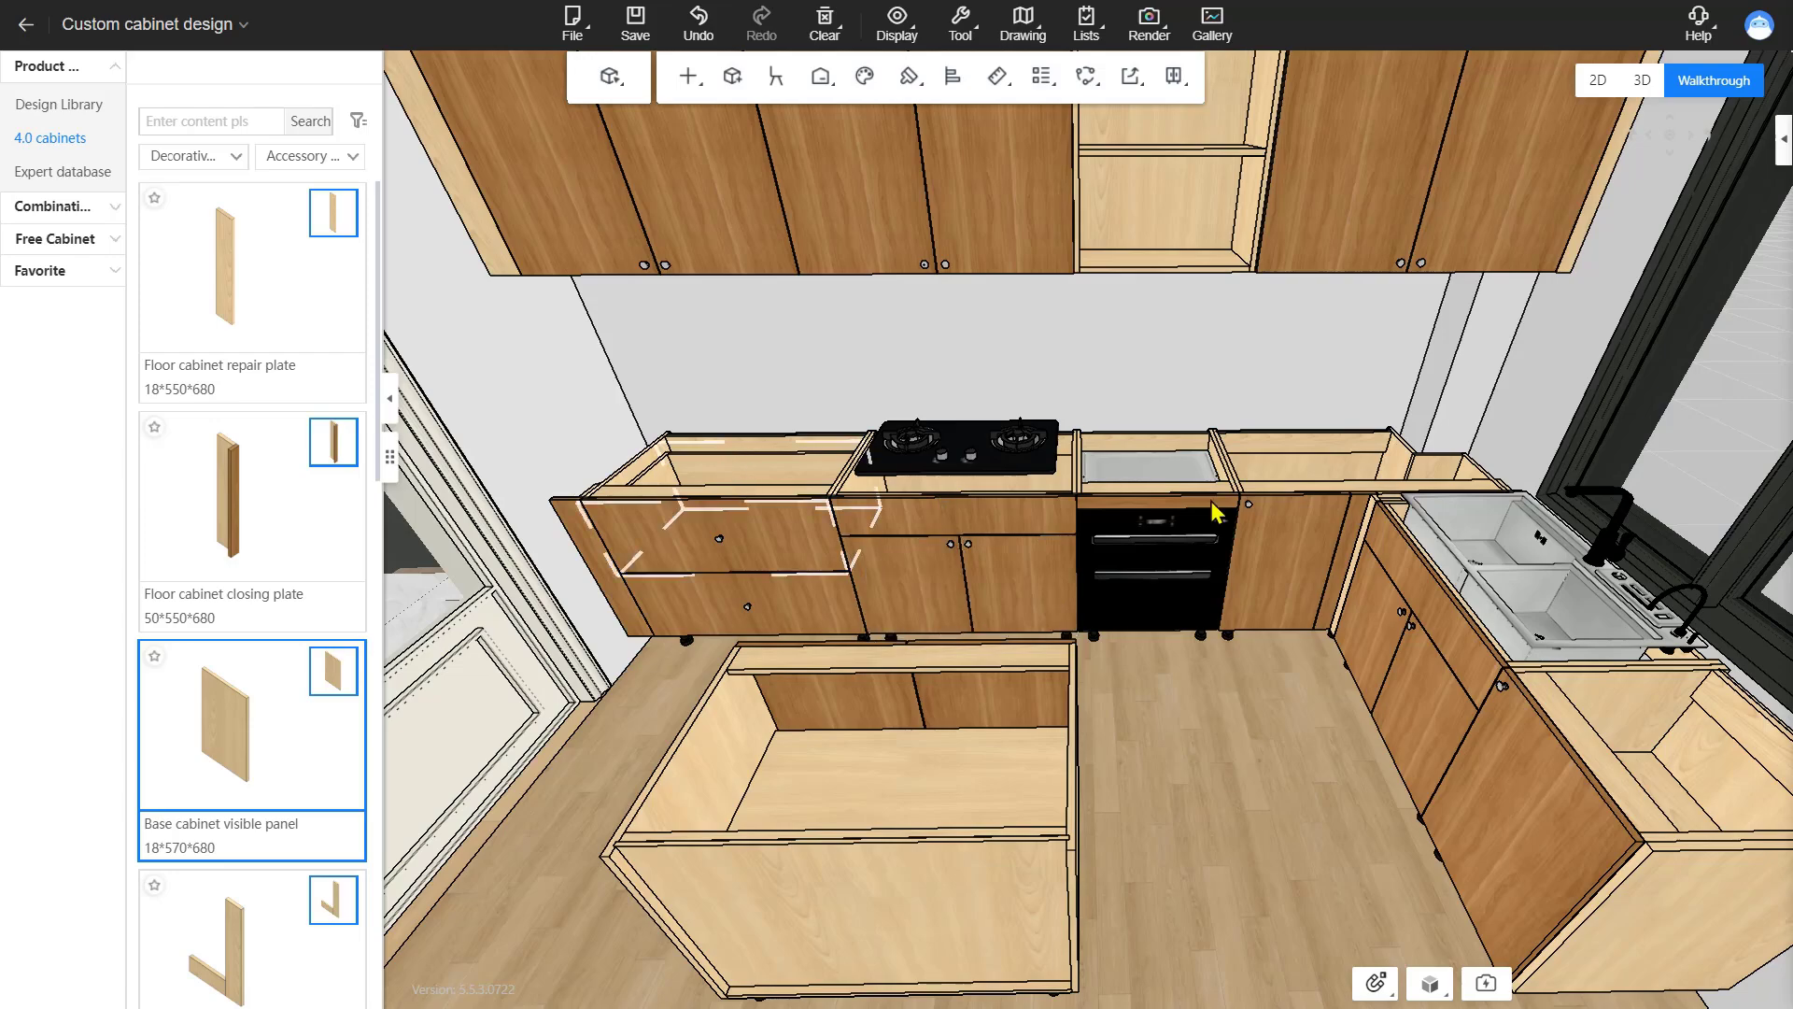
mouse_move(1317, 824)
mouse_down()
mouse_move(1329, 676)
mouse_move(1325, 796)
mouse_up()
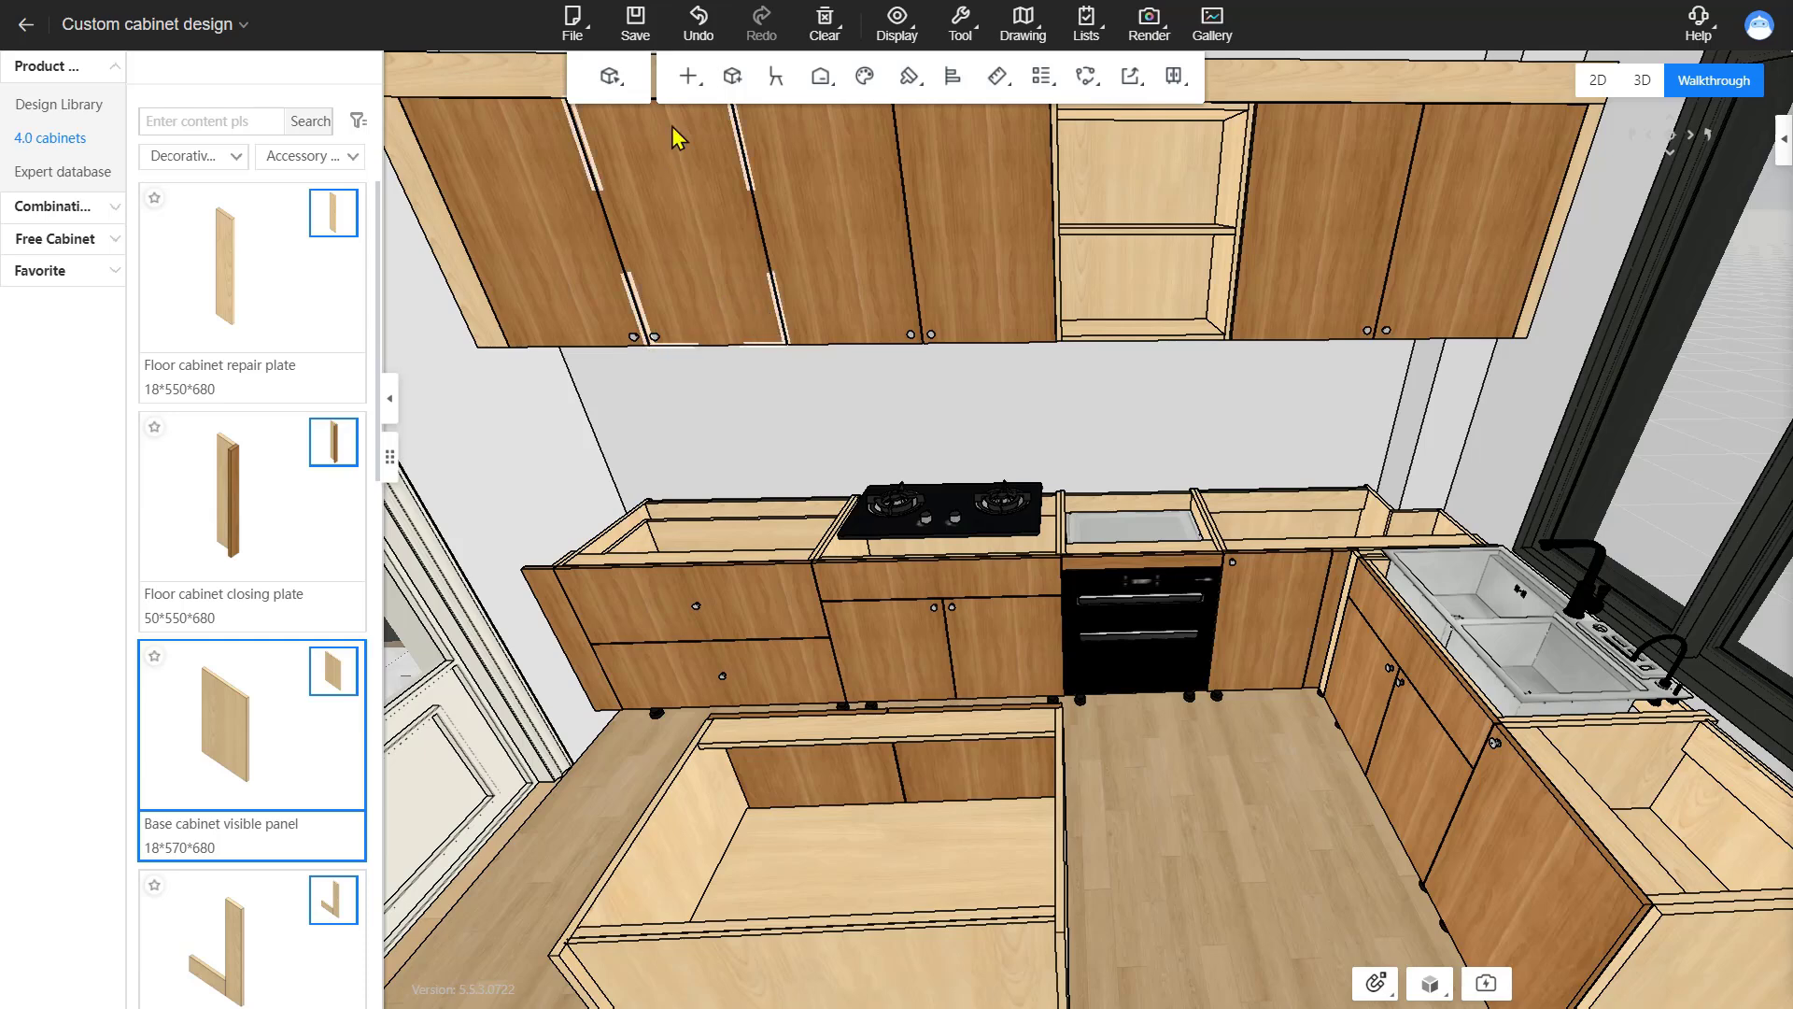
click(690, 83)
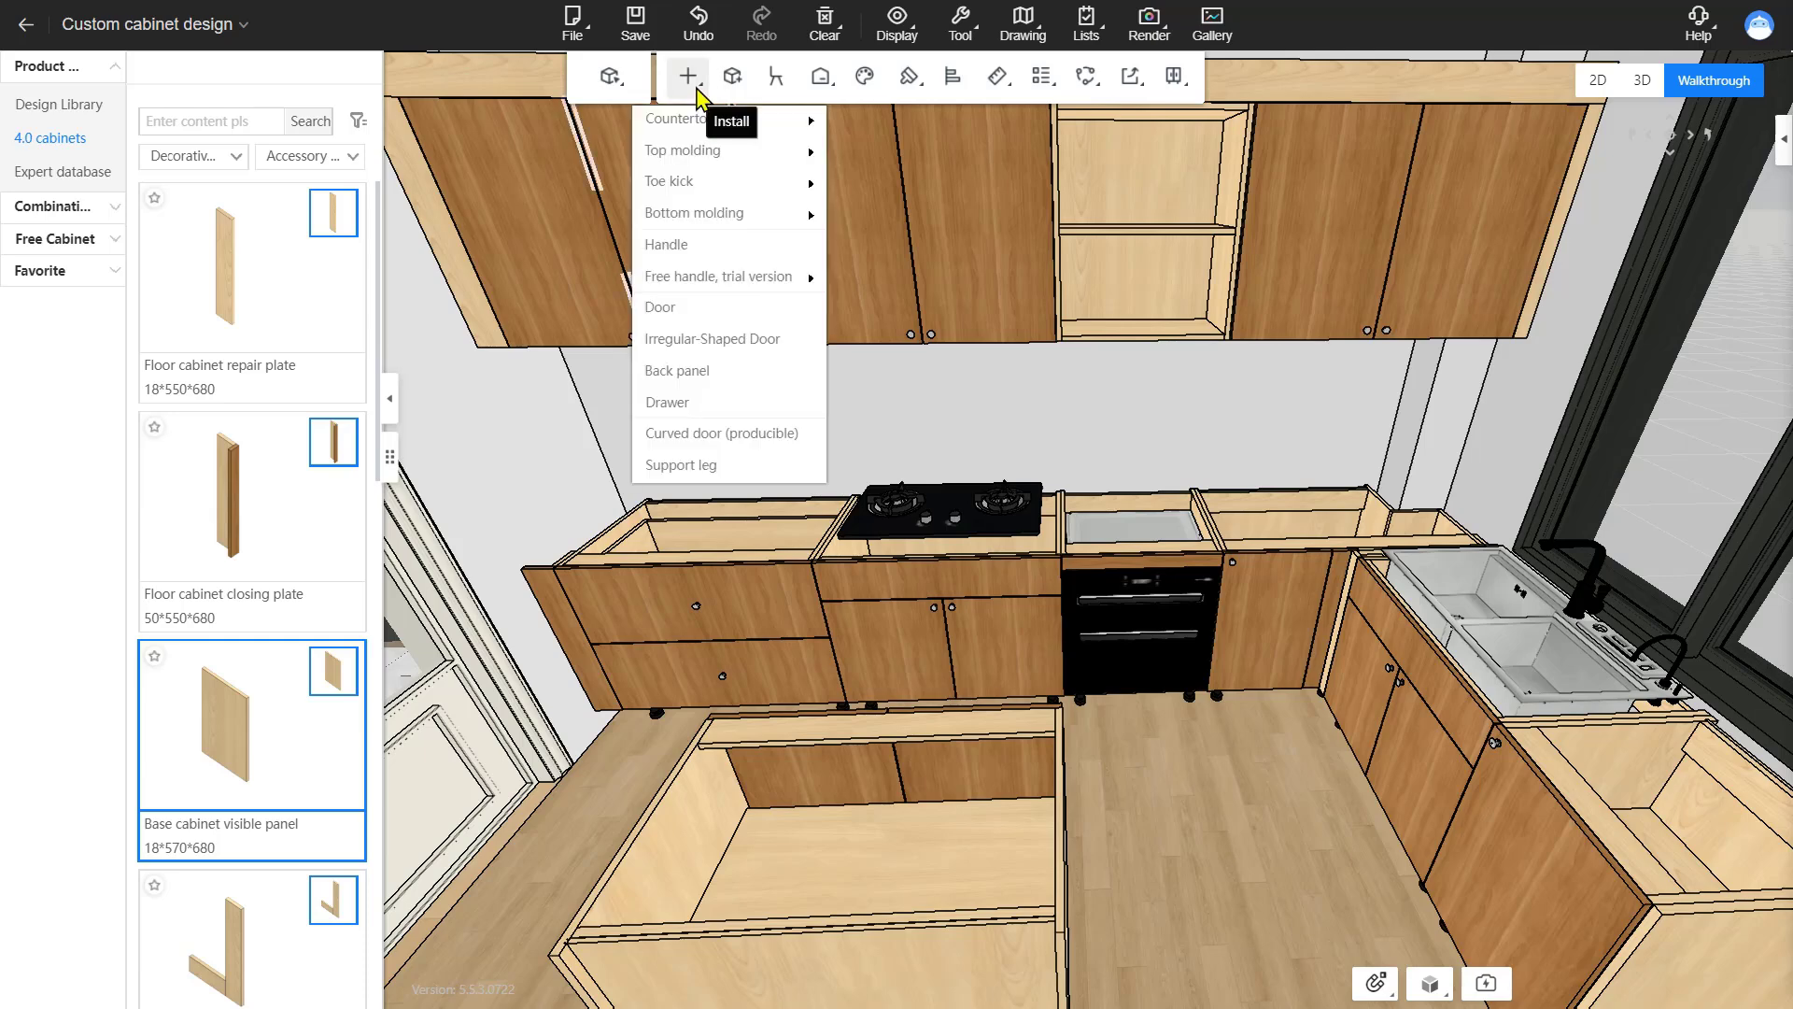
mouse_move(704, 128)
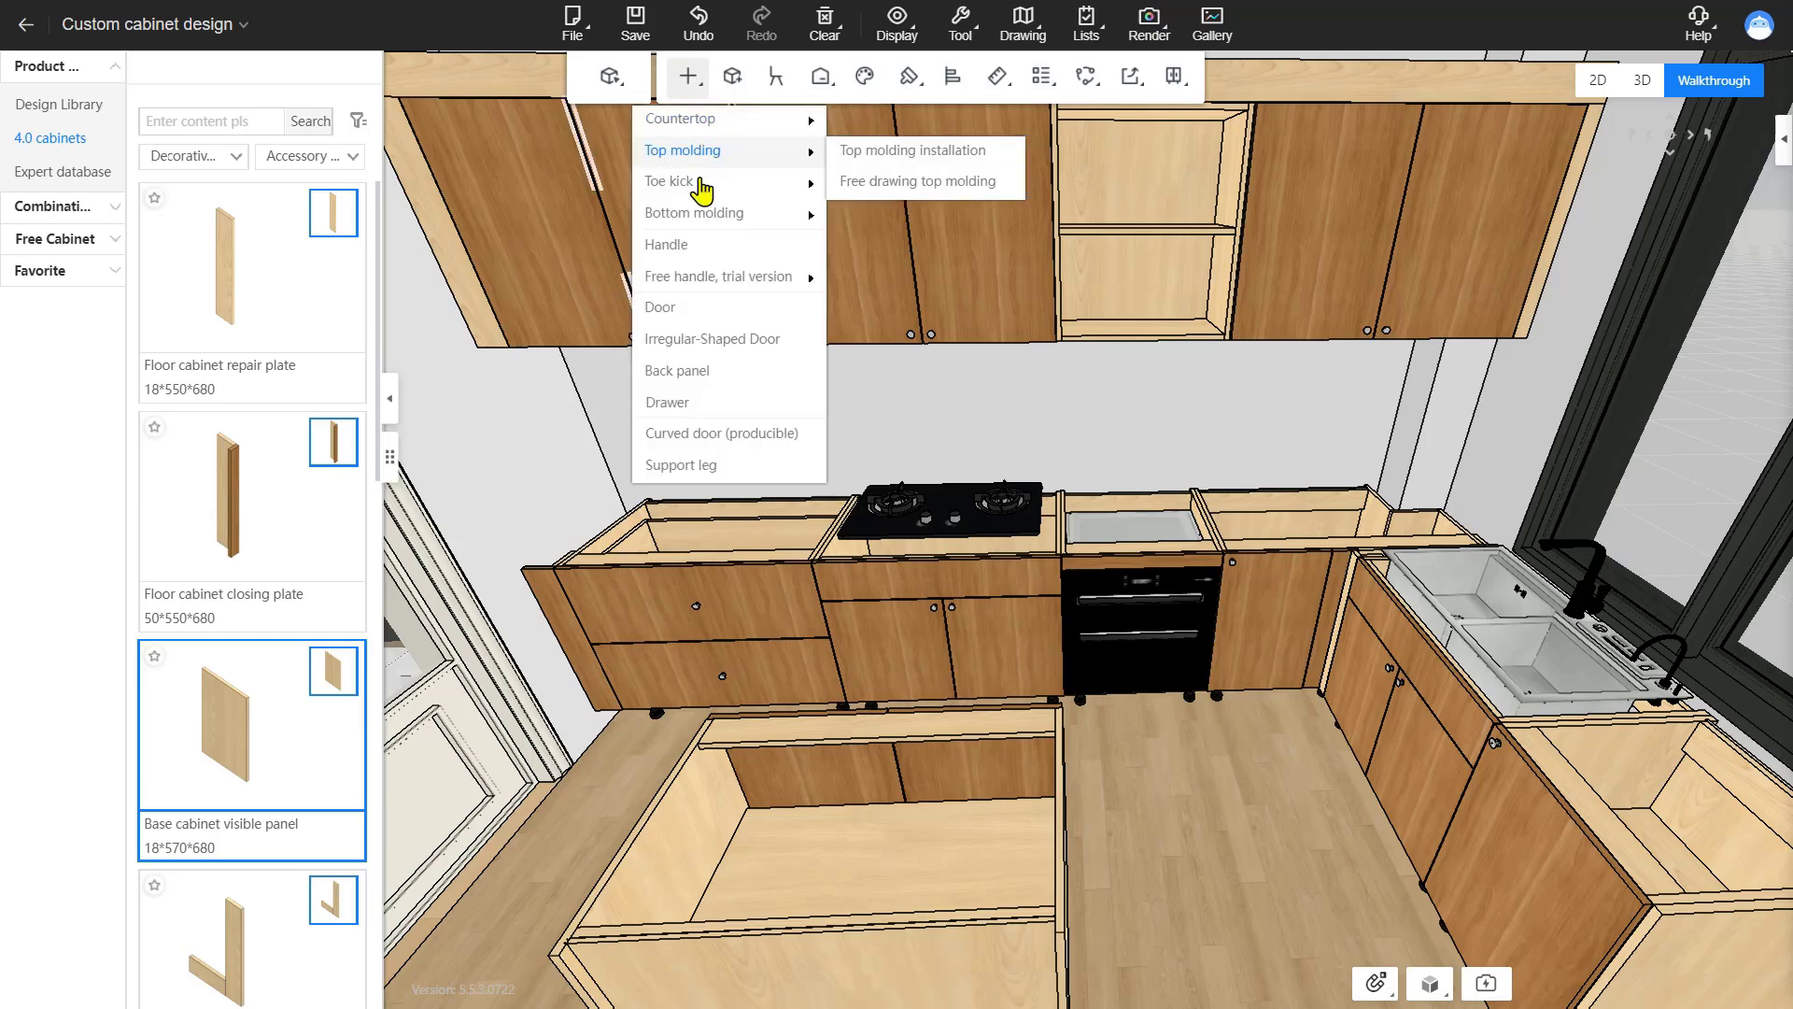
mouse_move(700, 191)
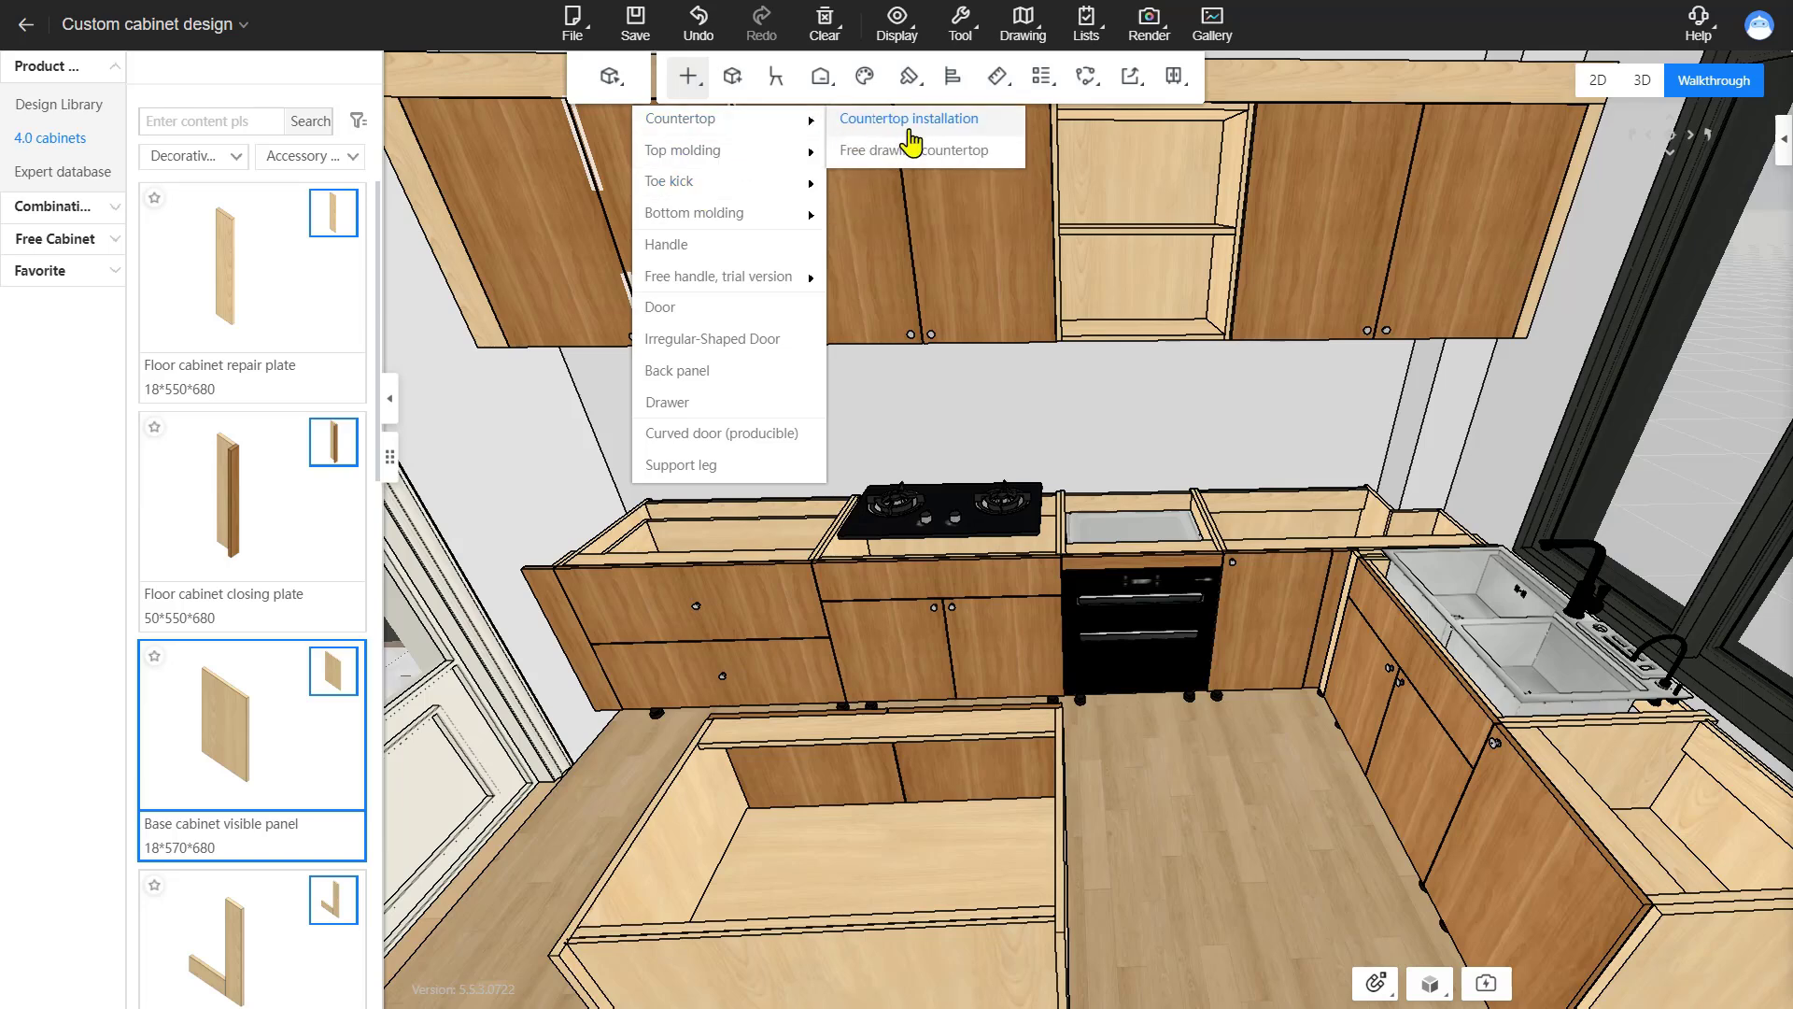
click(908, 131)
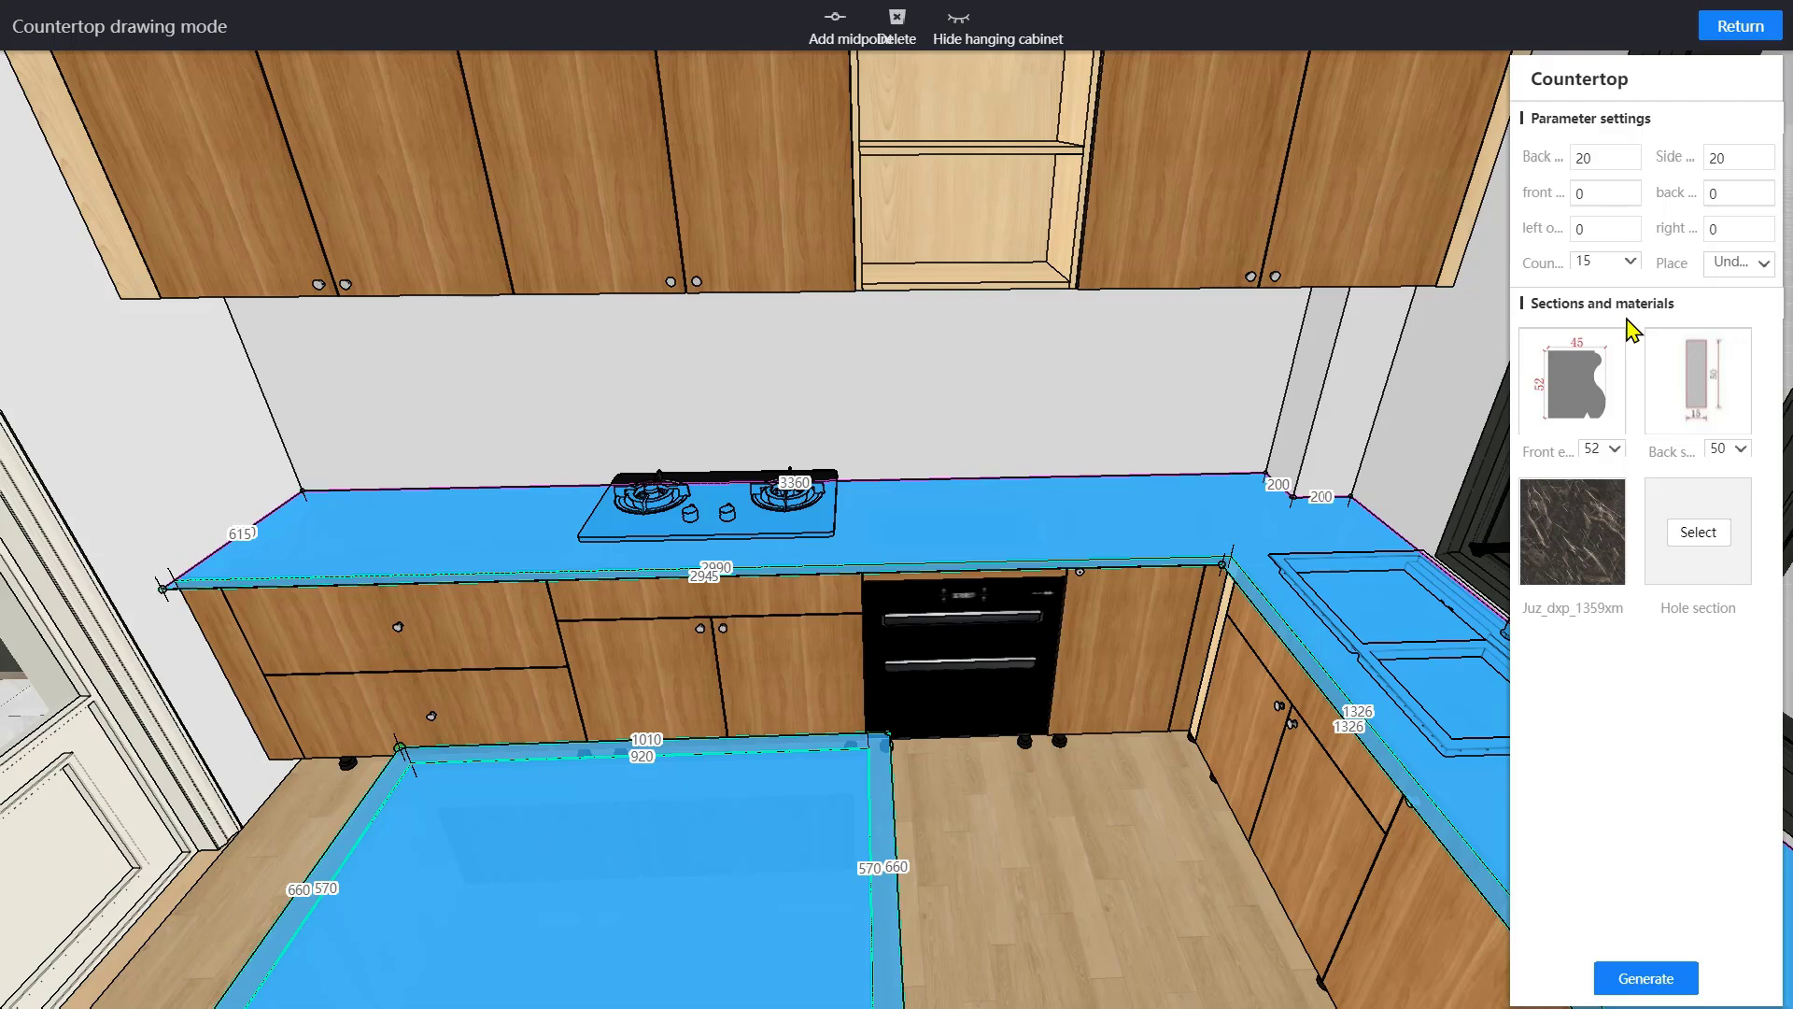
click(1604, 540)
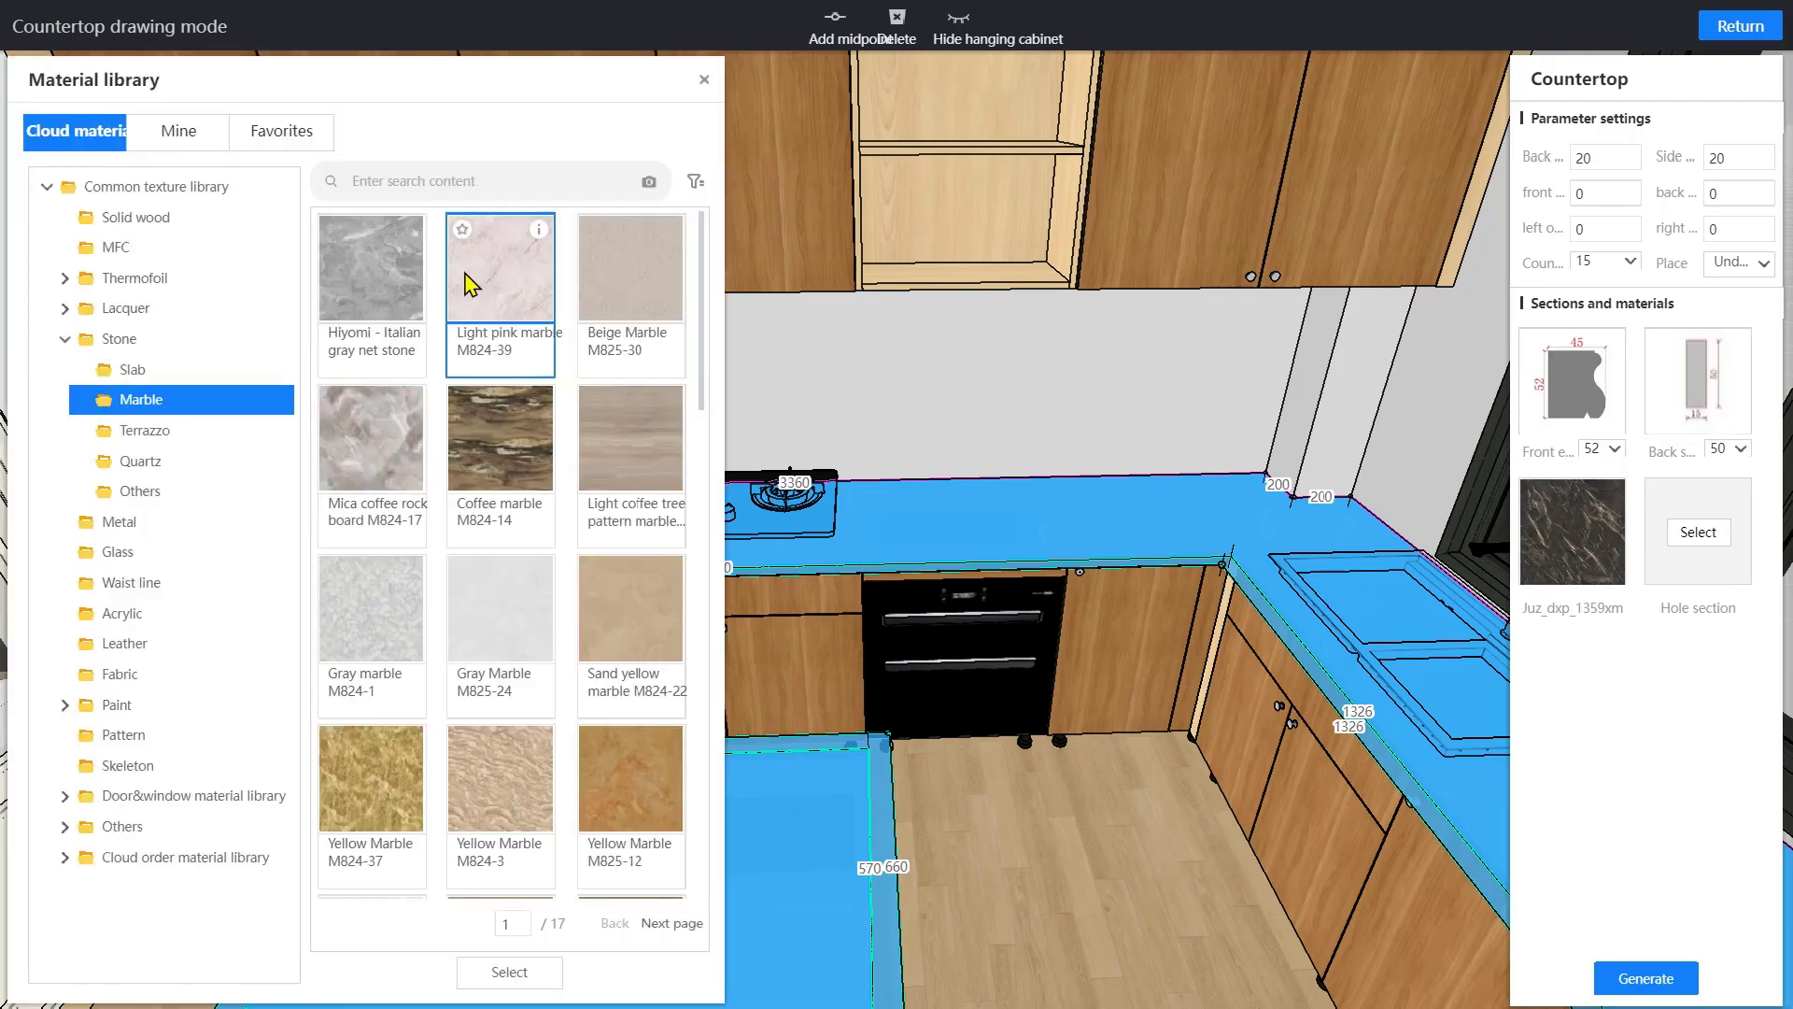
double_click(465, 272)
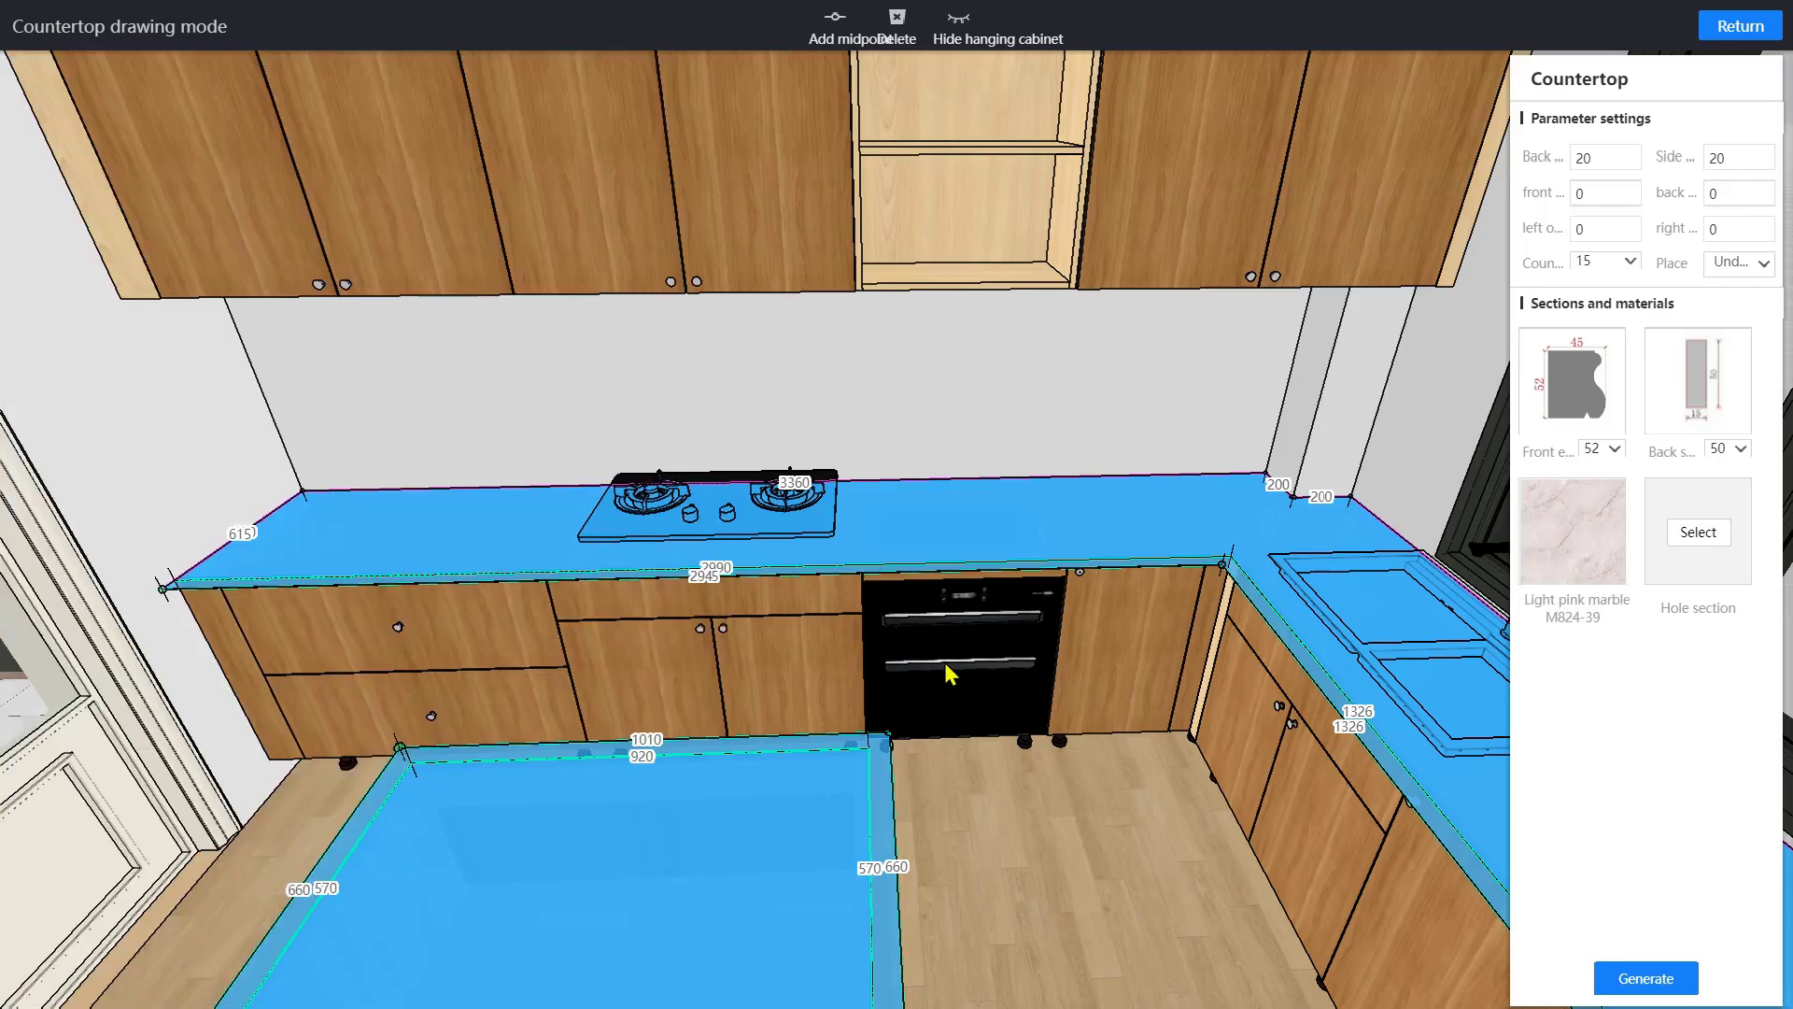
Widen the island countertop to 900 on its open side and generate the countertops.
right_drag(944, 661, 761, 563)
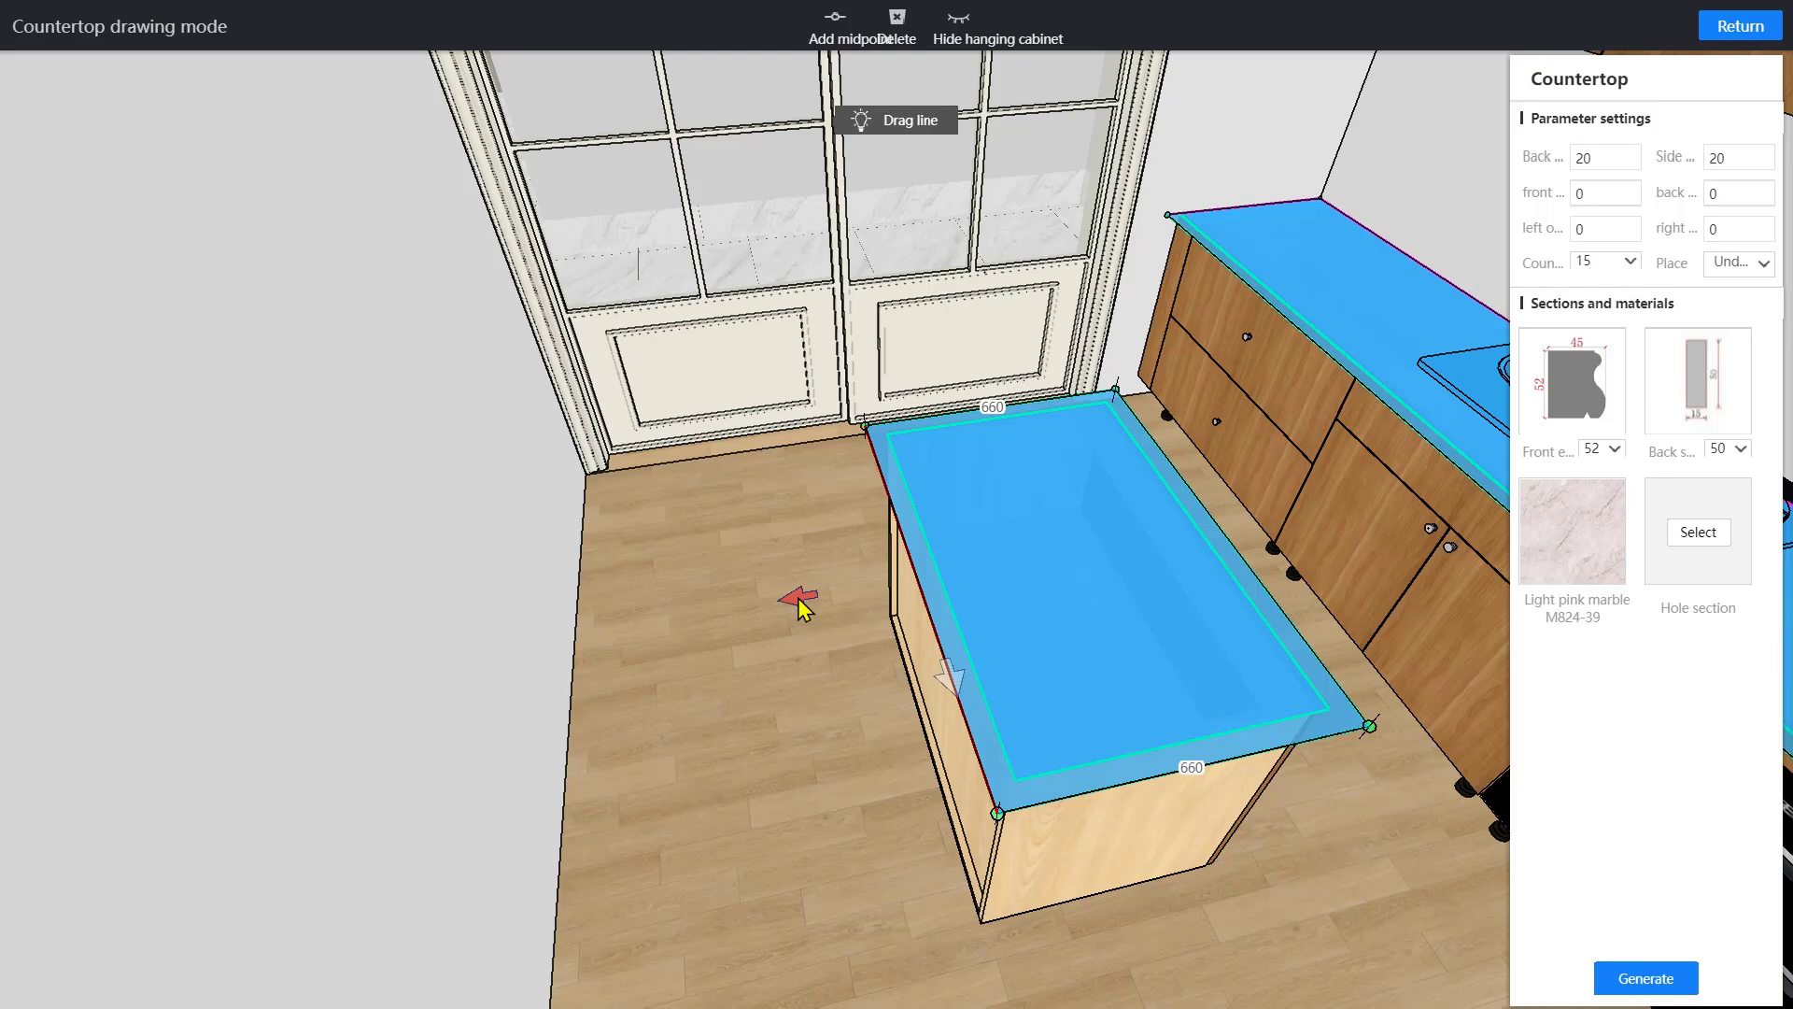
click(1199, 766)
key(BackSpace)
key(BackSpace)
key(BackSpace)
text(900)
key(Return)
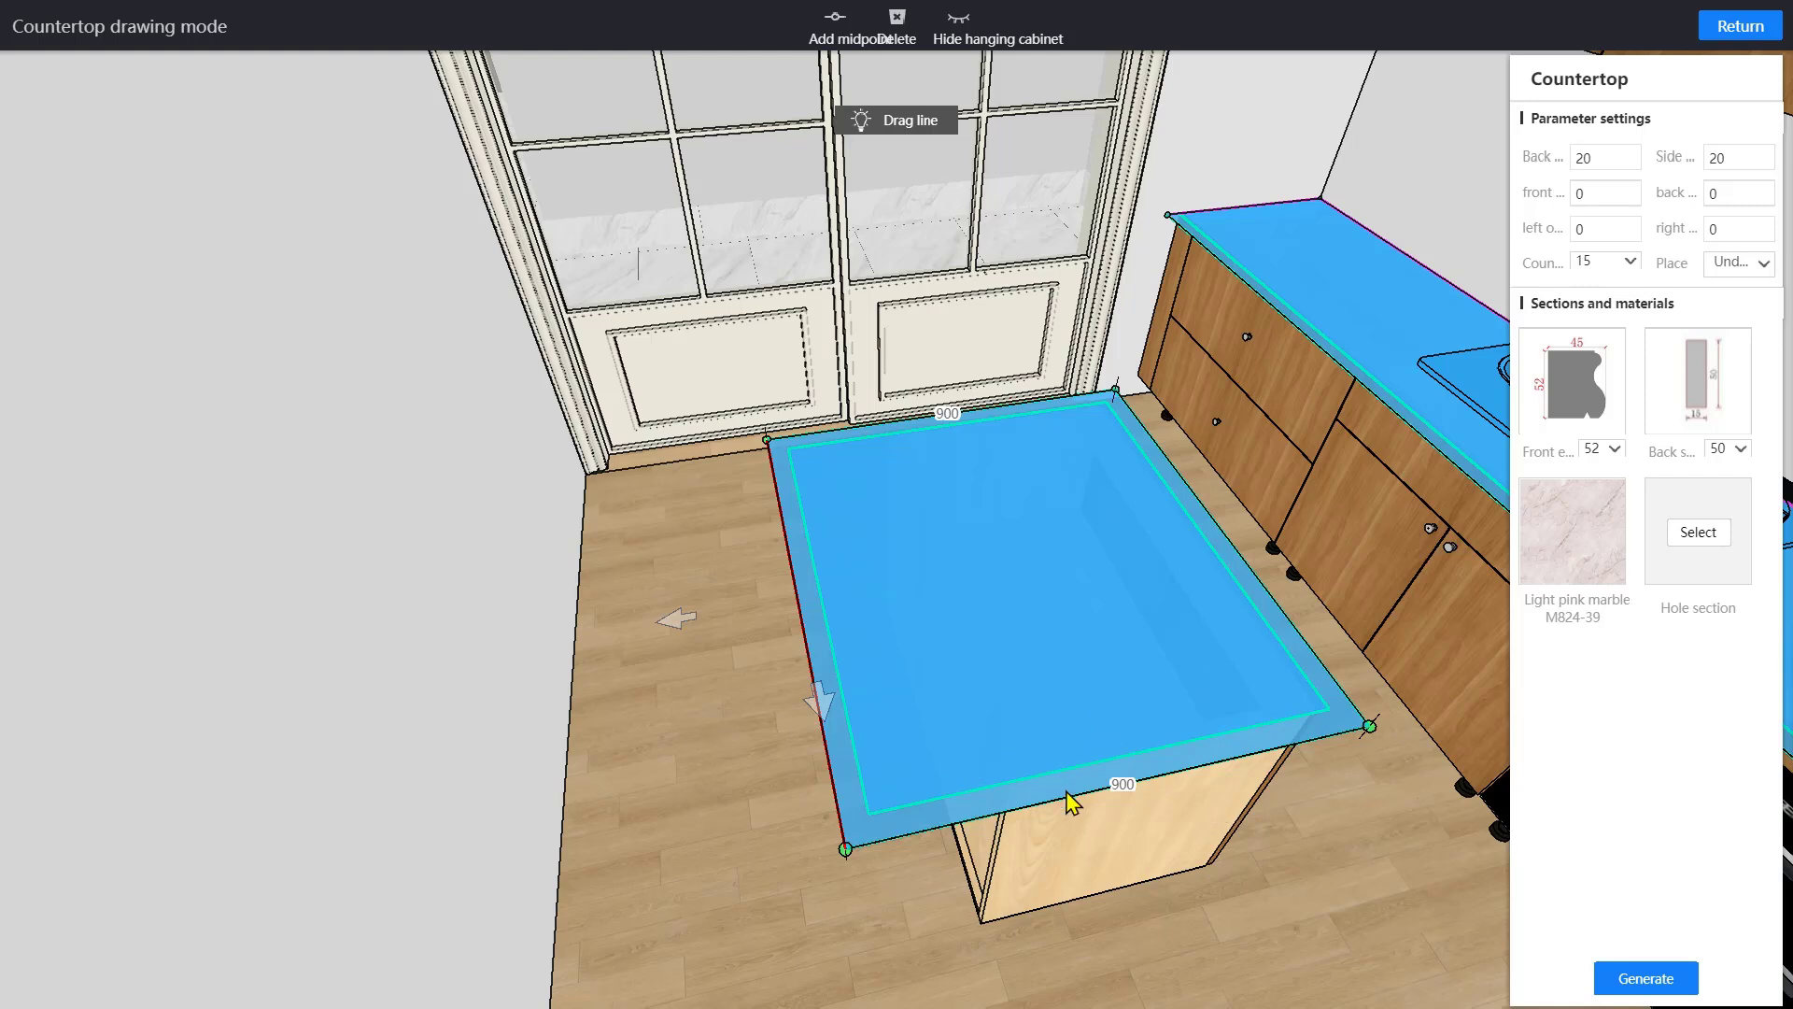
click(1645, 978)
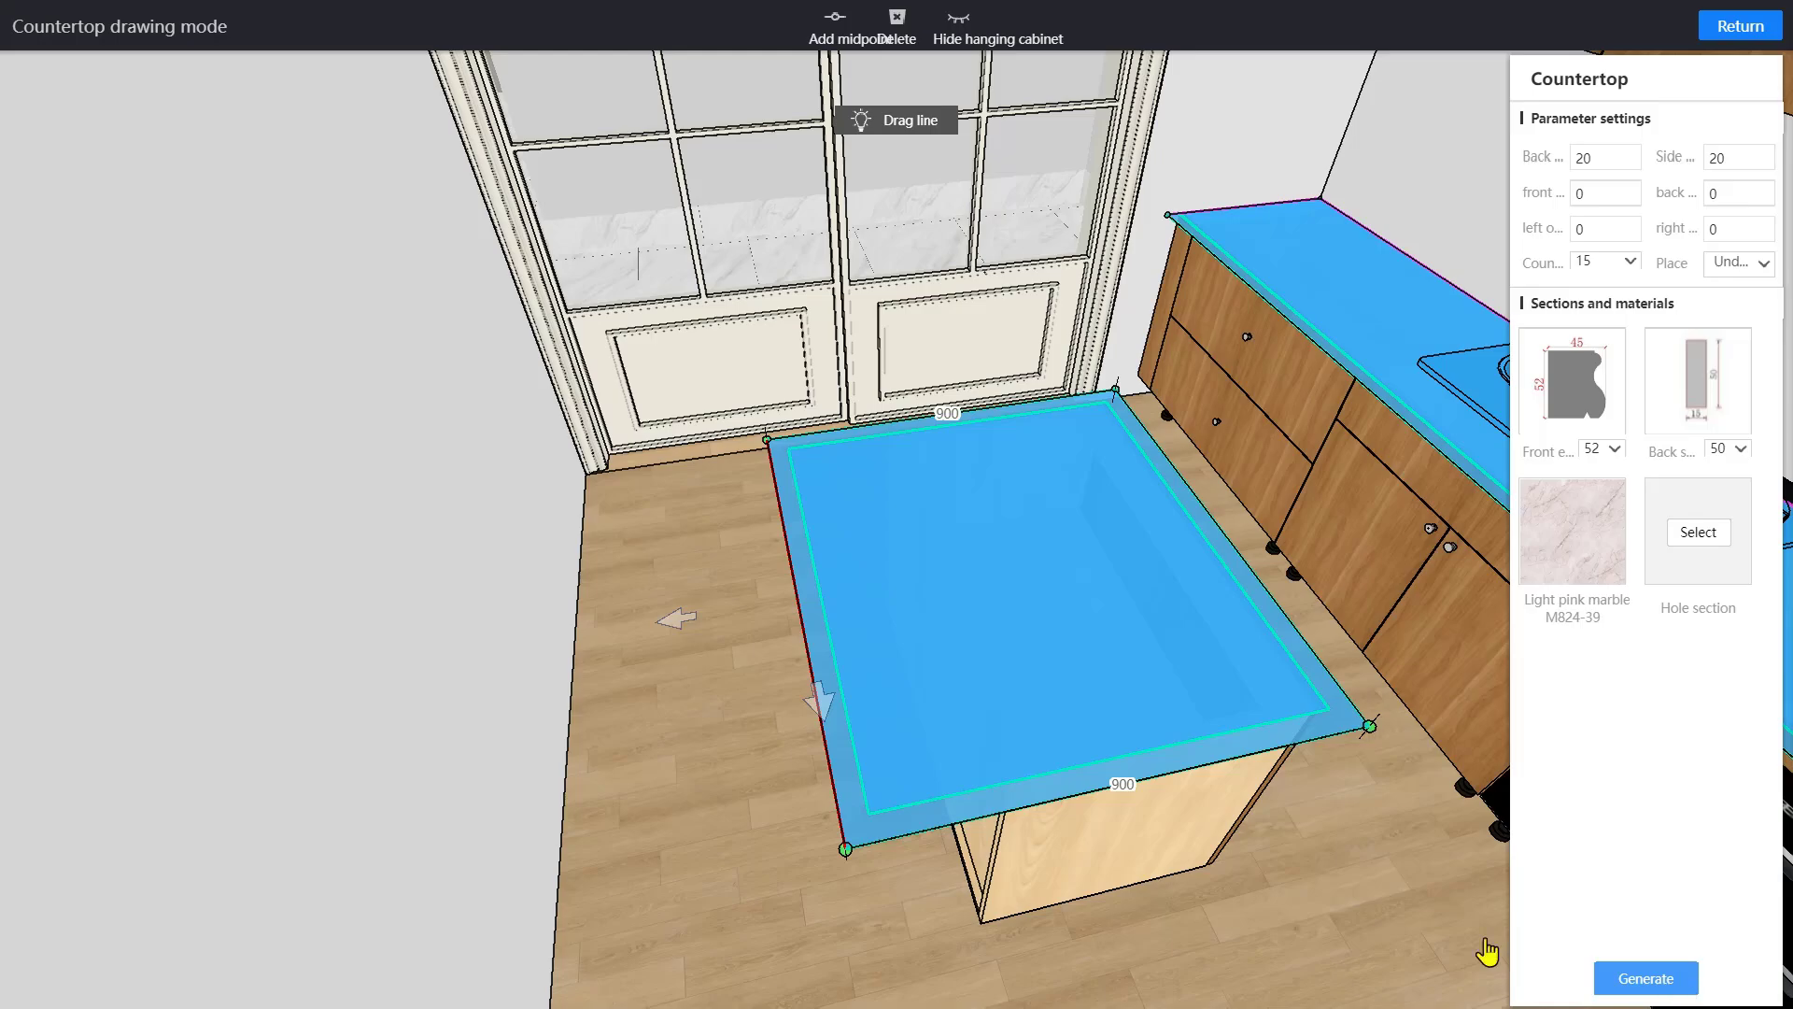
key(d)
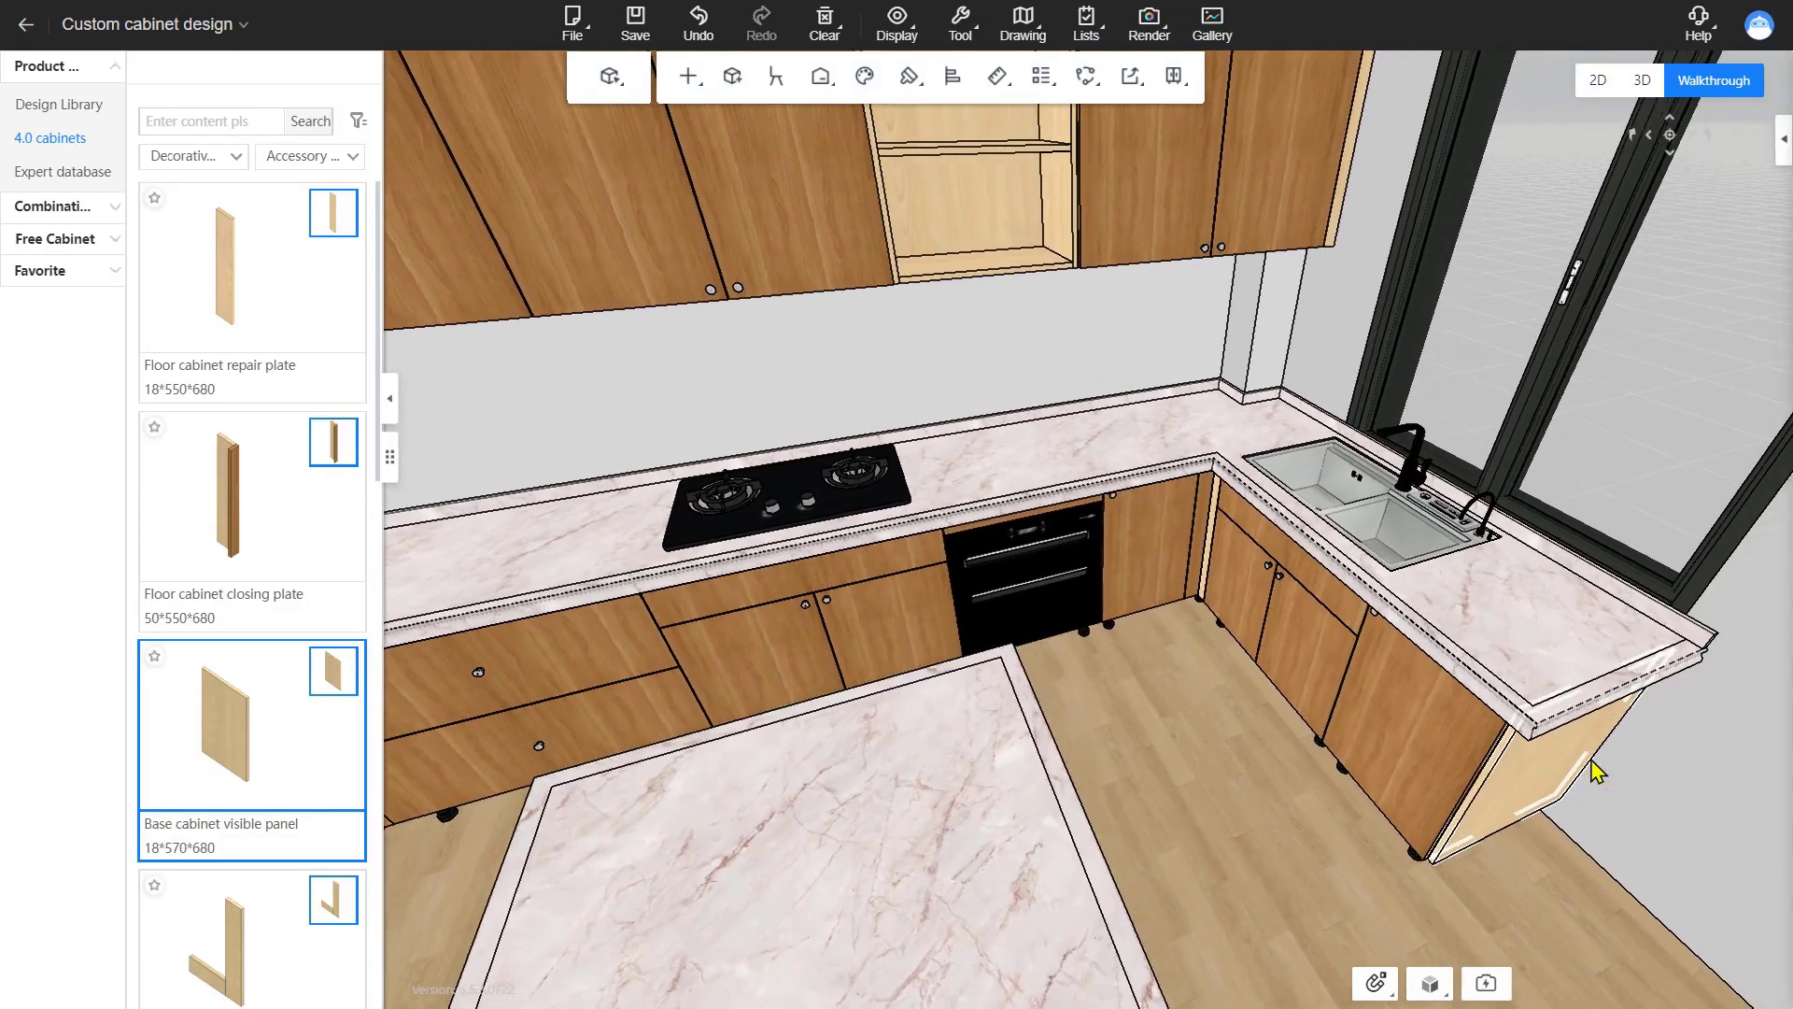
Create a 90° straight side countertop under the island countertop edge at the island's exposed end, keeping Double countertop.
drag(1592, 760, 1081, 644)
key(e)
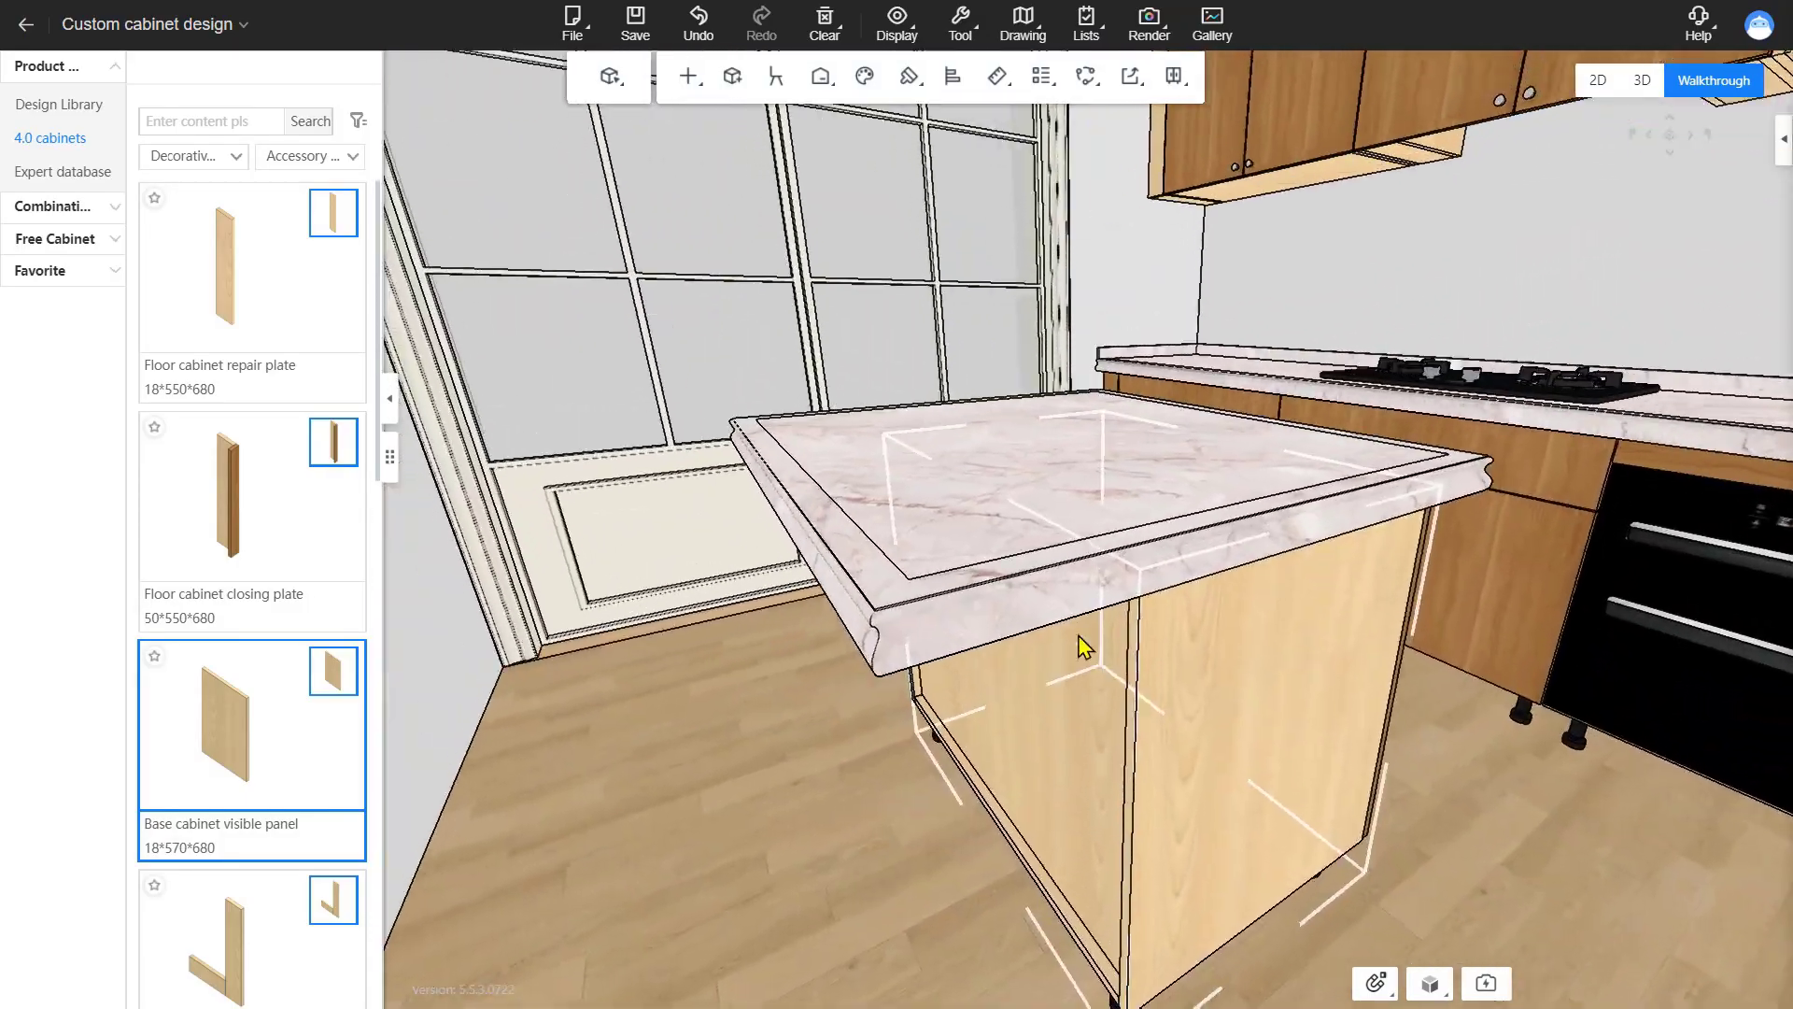
key(s)
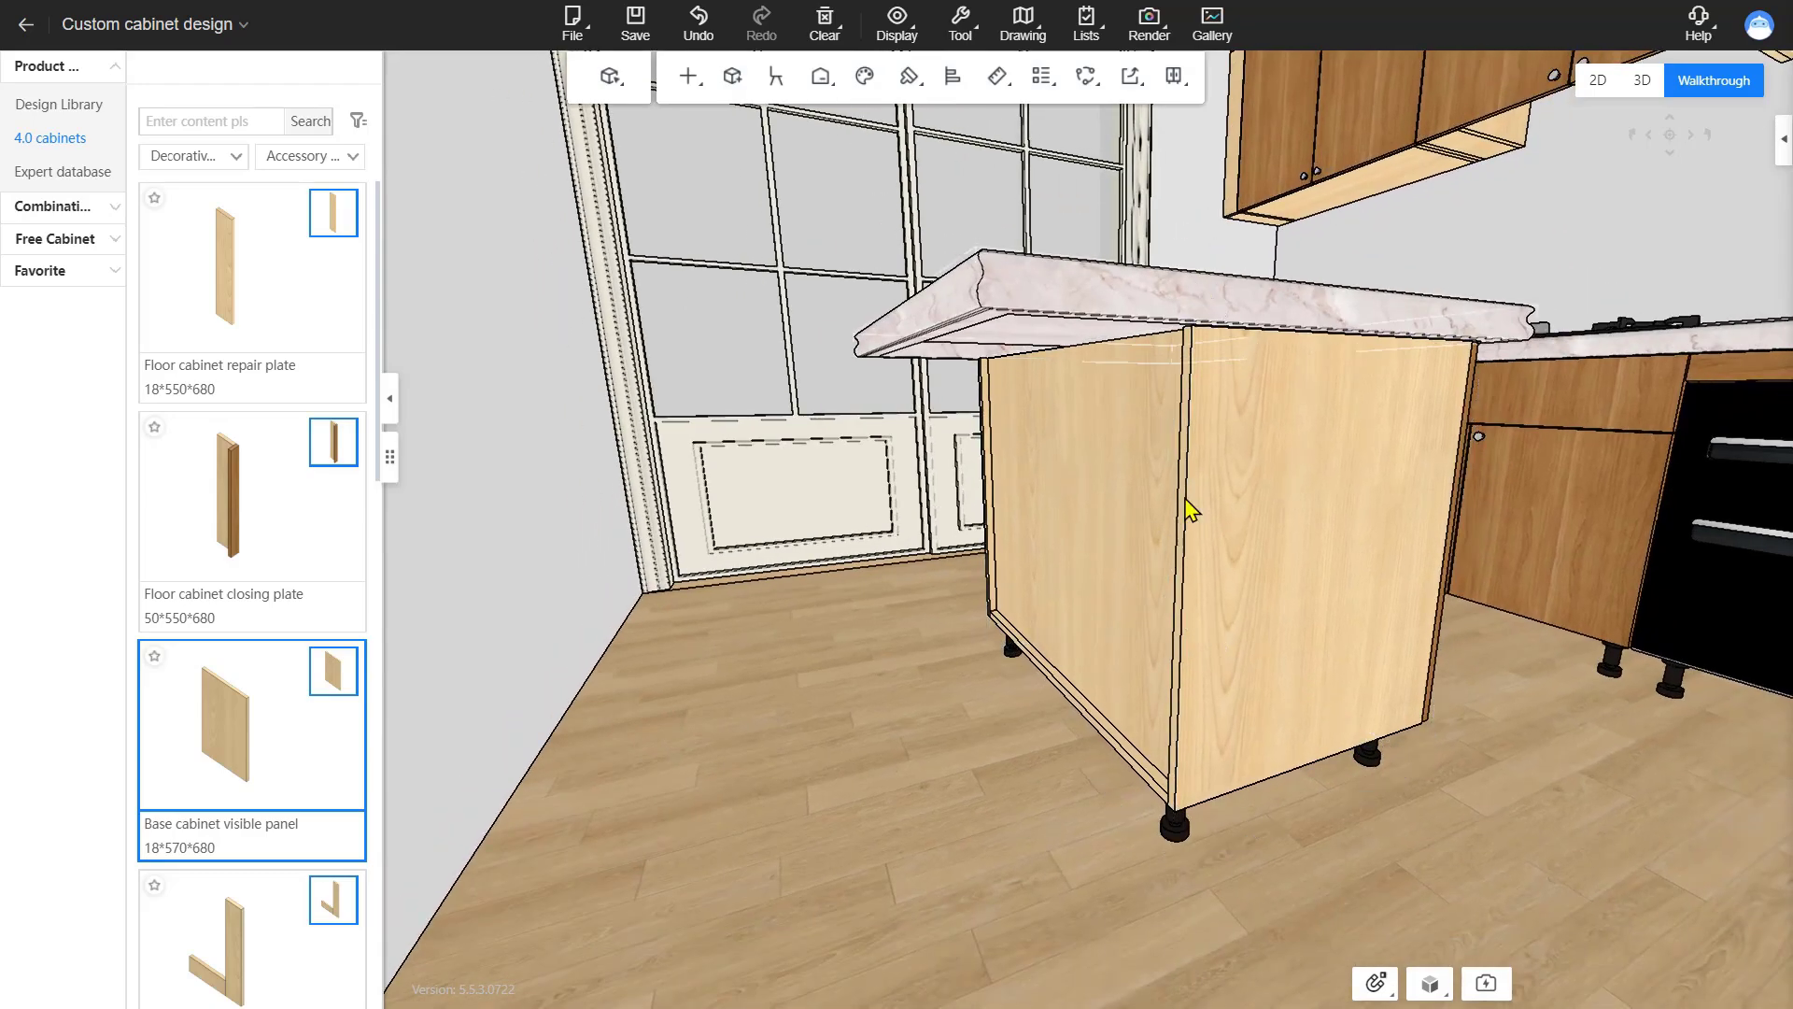
drag(923, 689, 1013, 637)
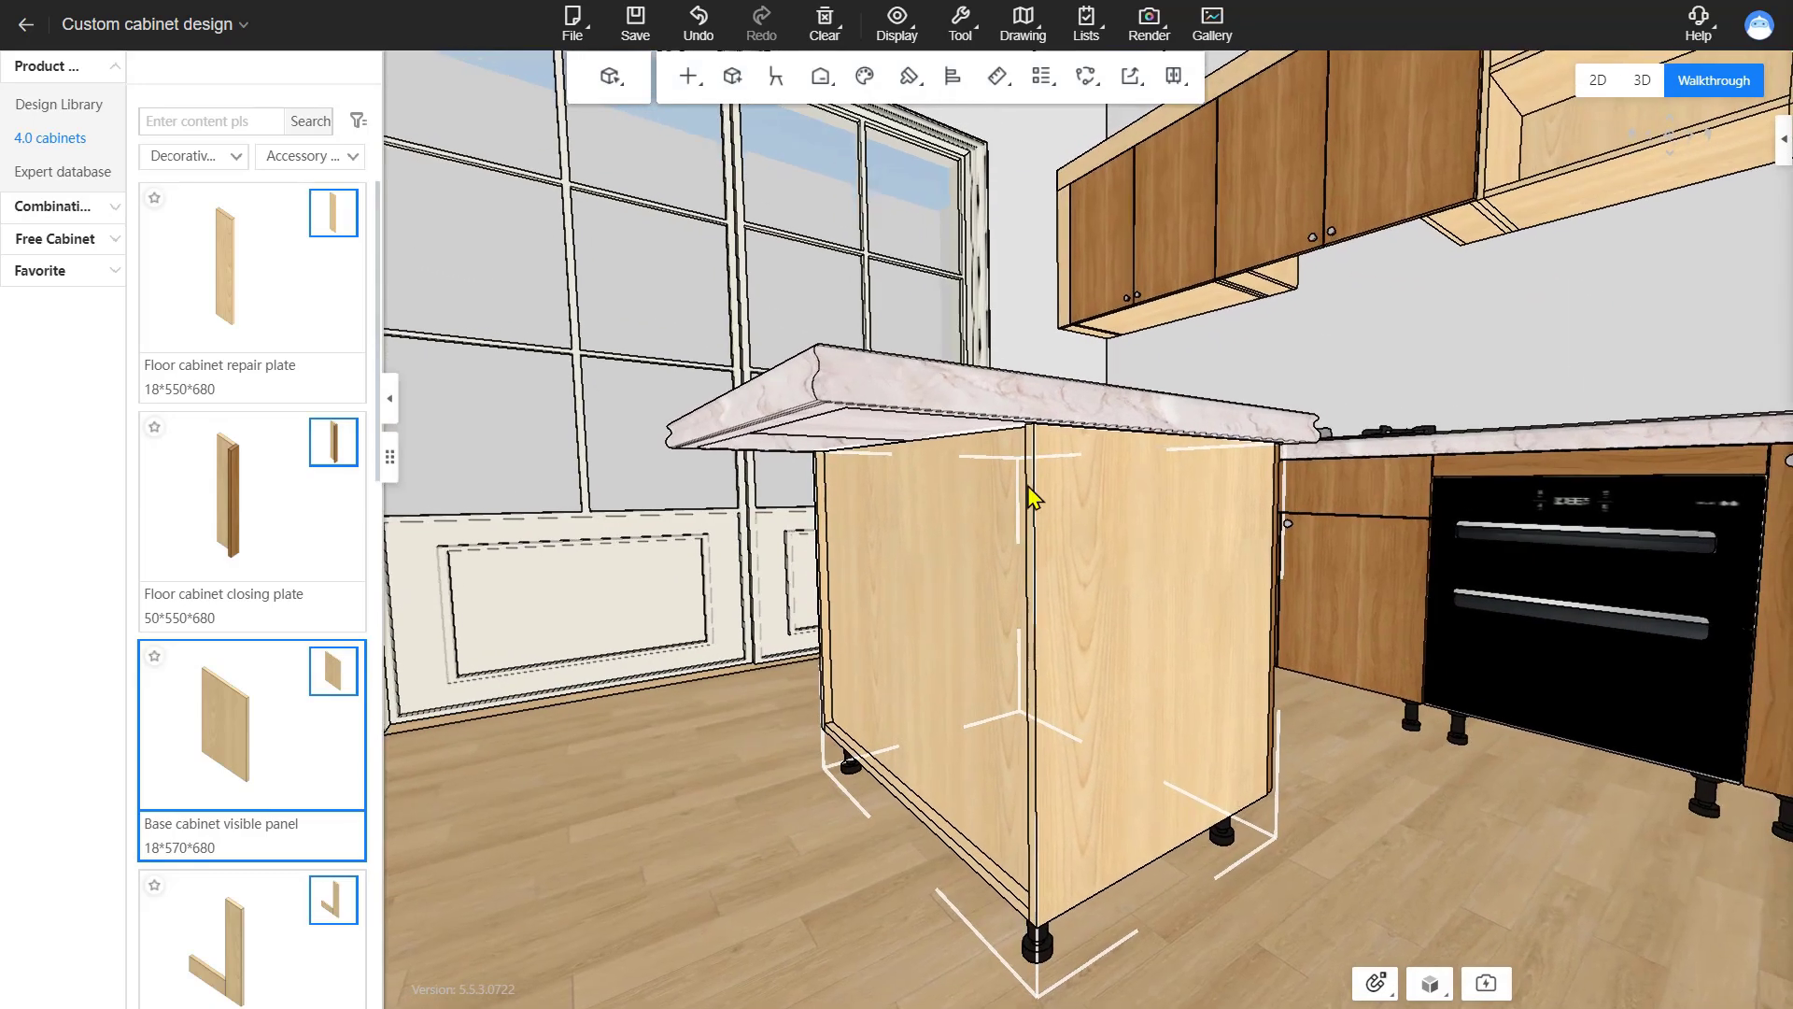
click(1033, 408)
right_click(1033, 408)
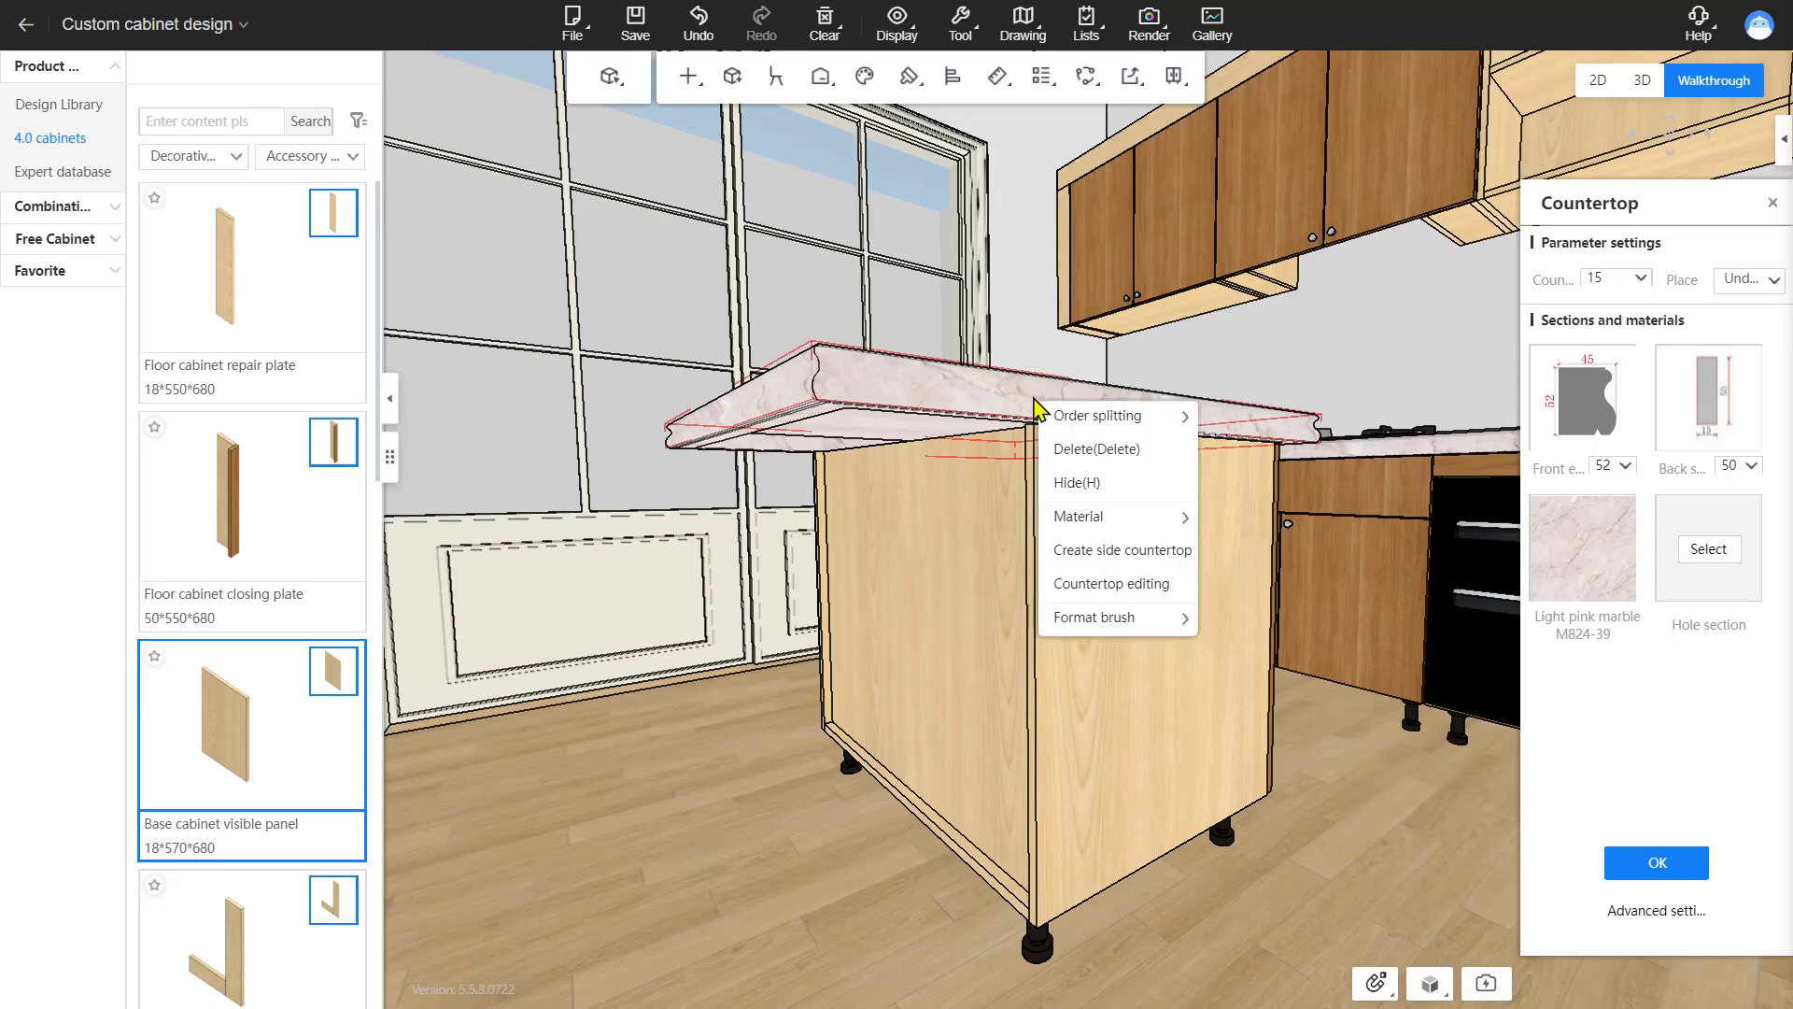
click(1123, 551)
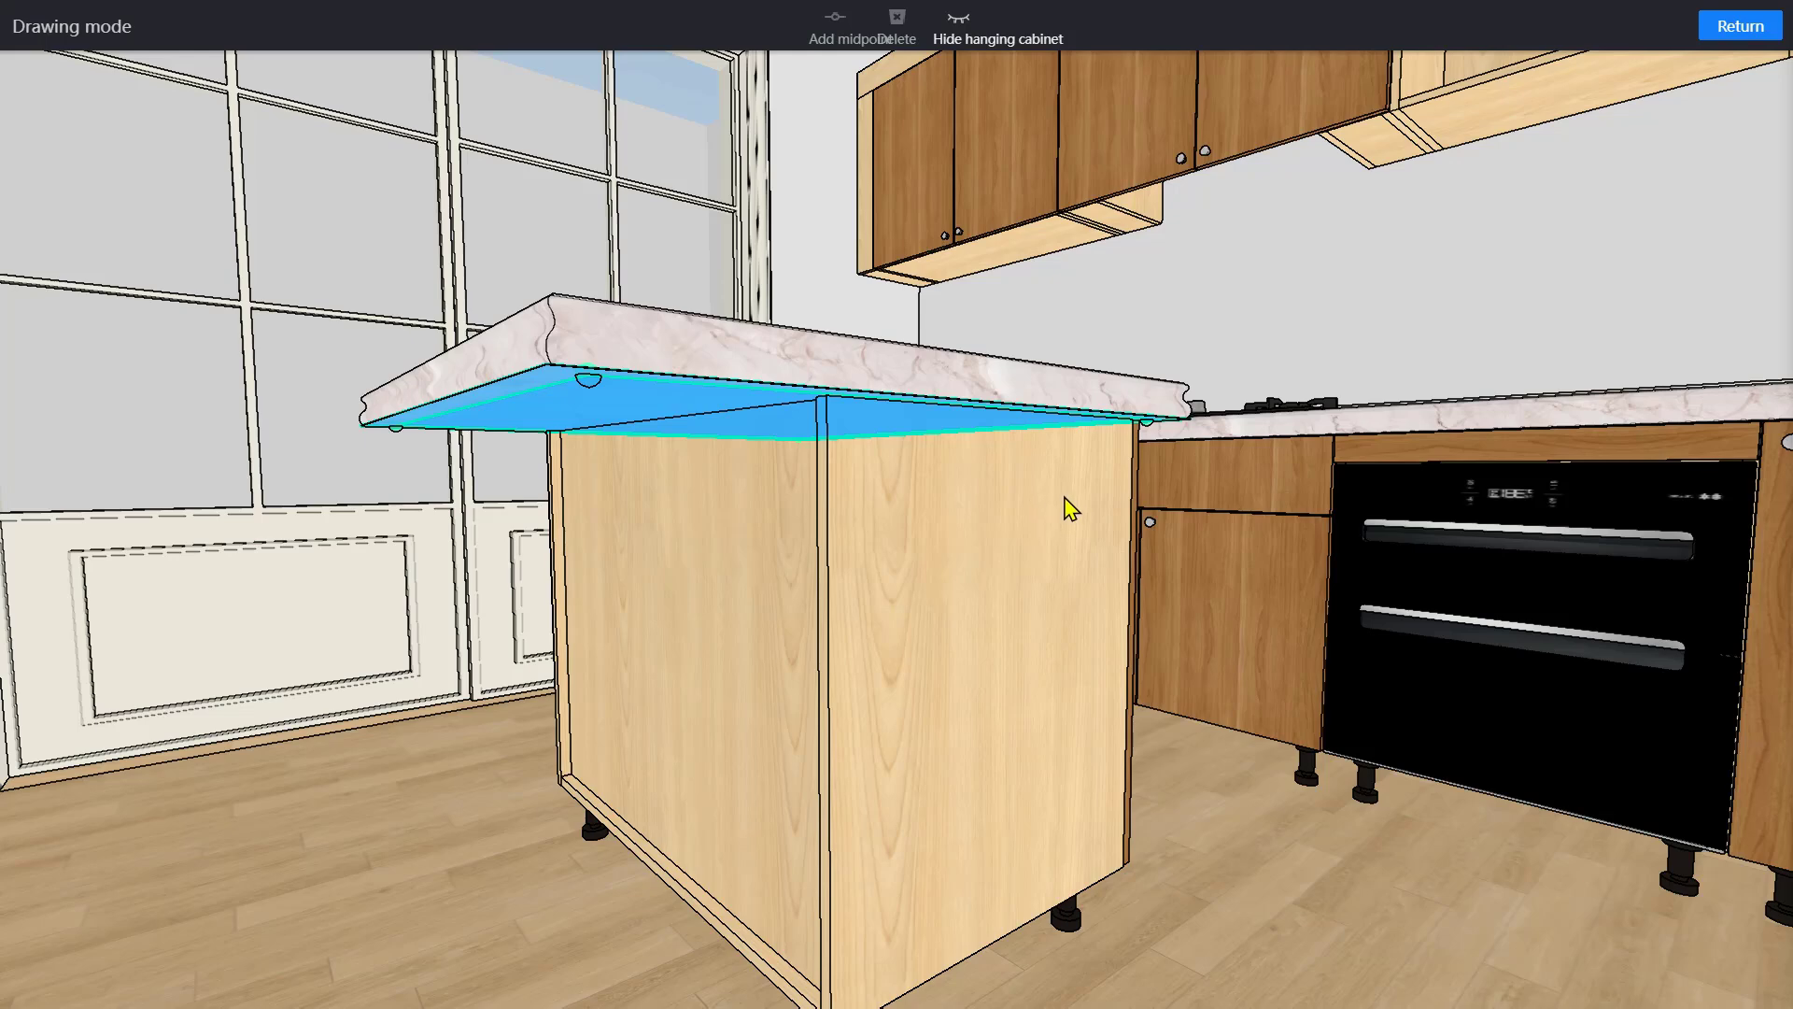
click(867, 408)
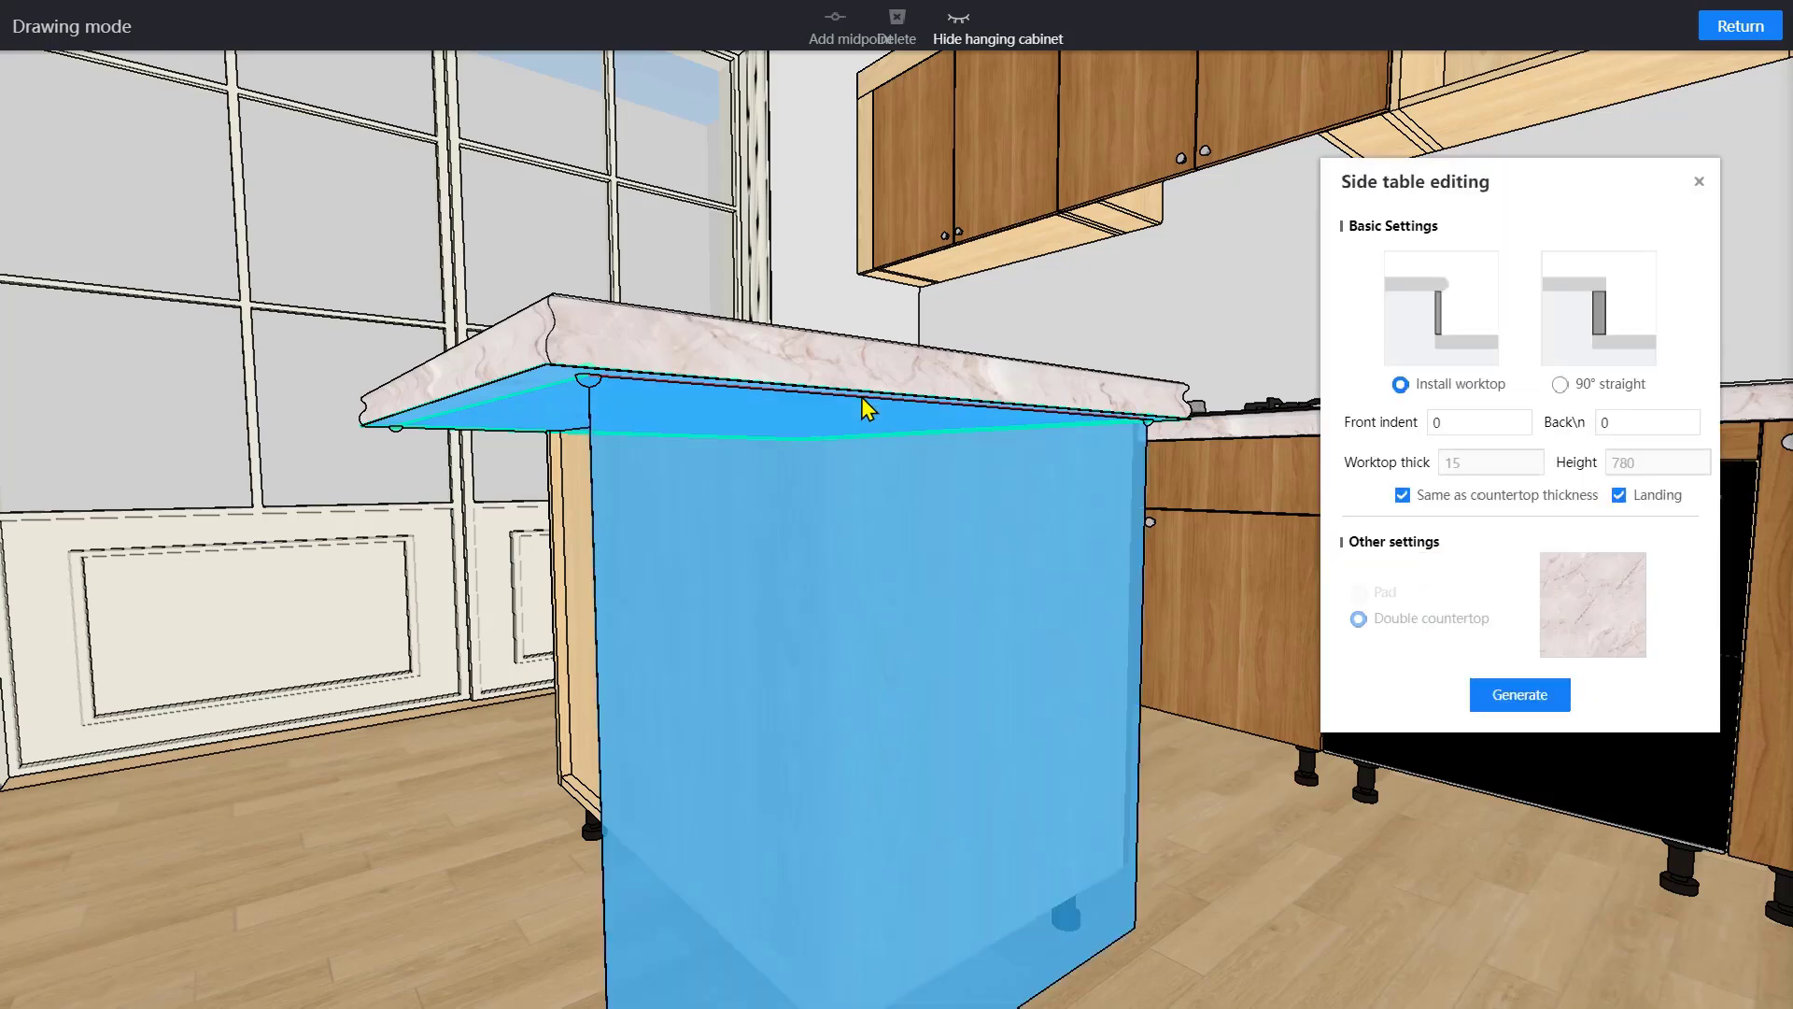
drag(1180, 608, 691, 325)
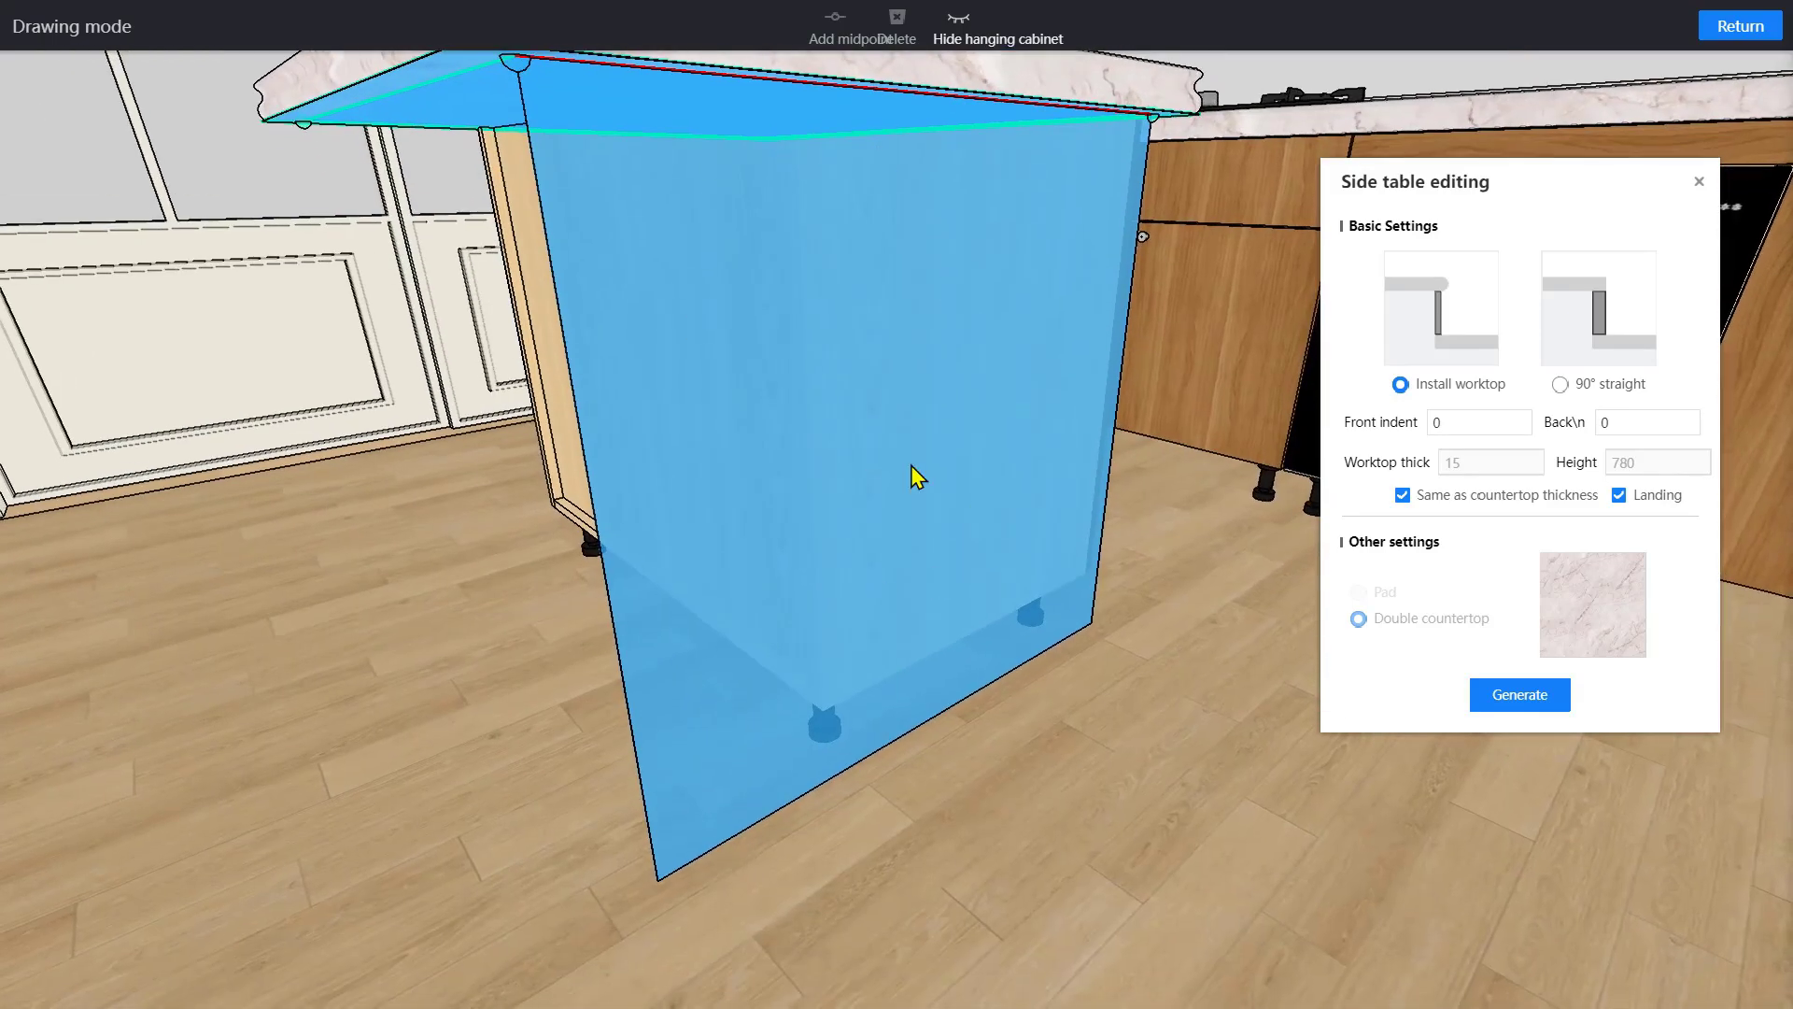
drag(1072, 771, 1048, 531)
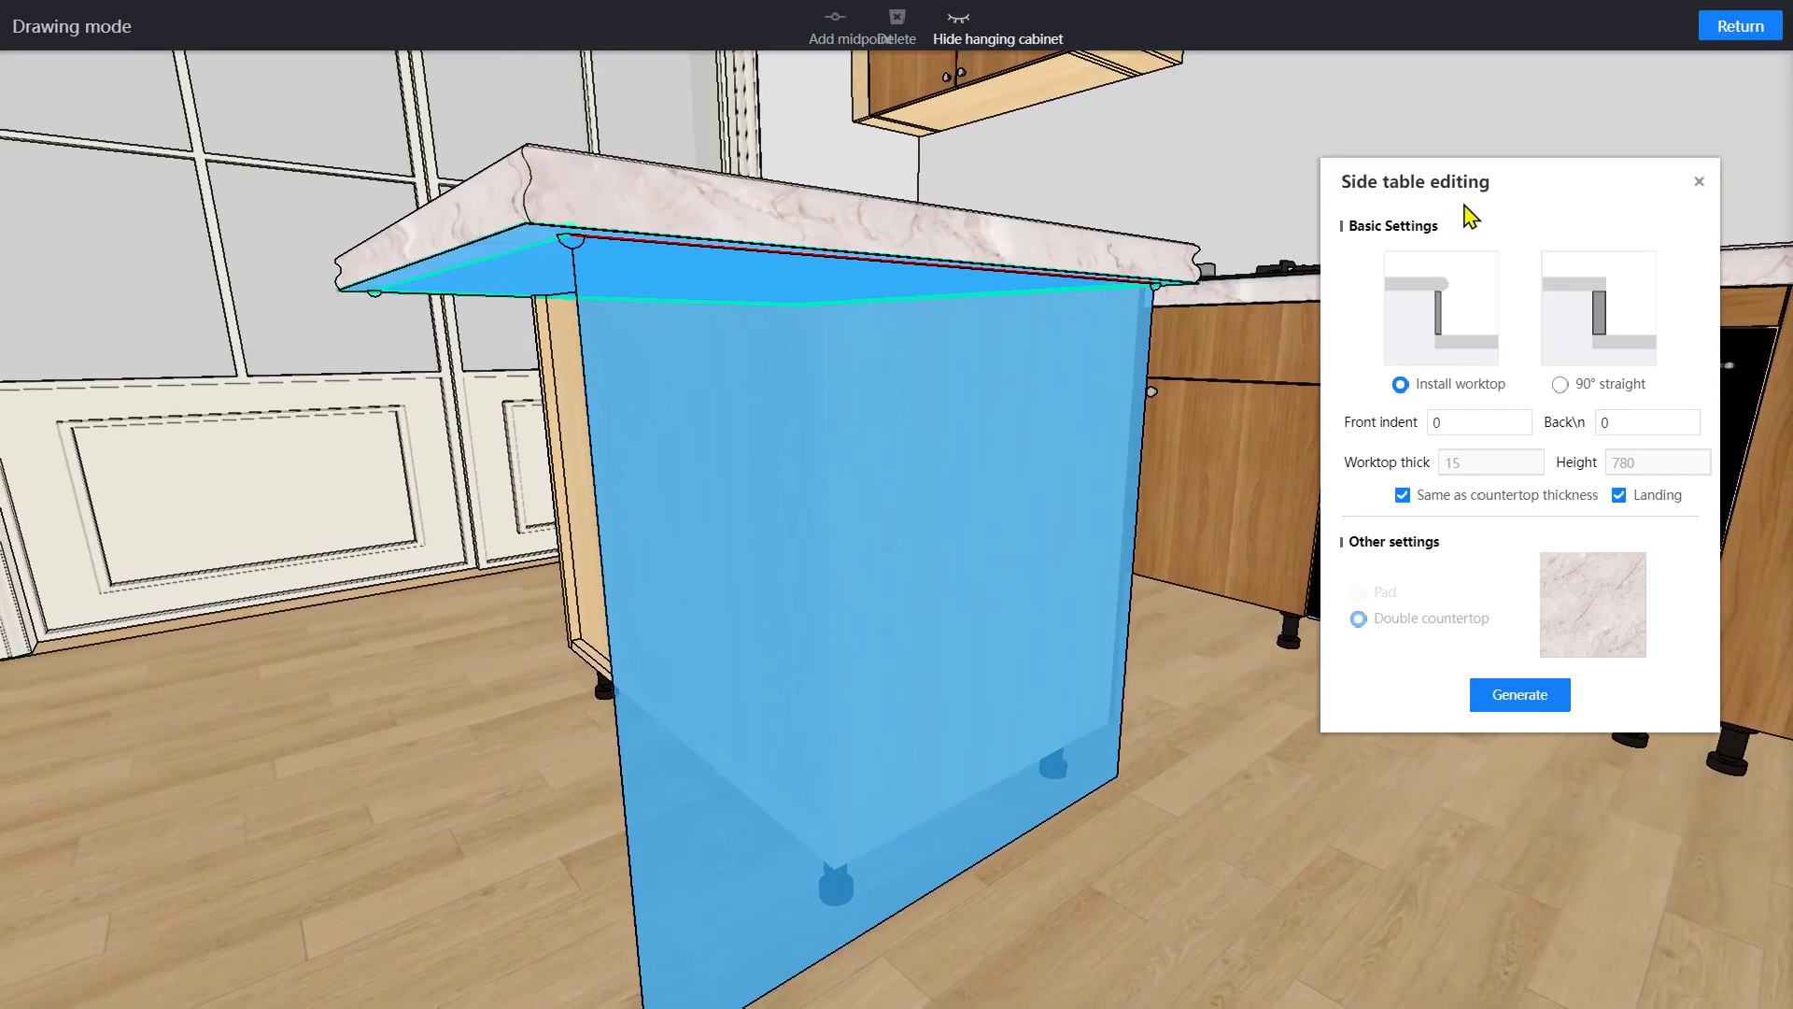
click(1561, 386)
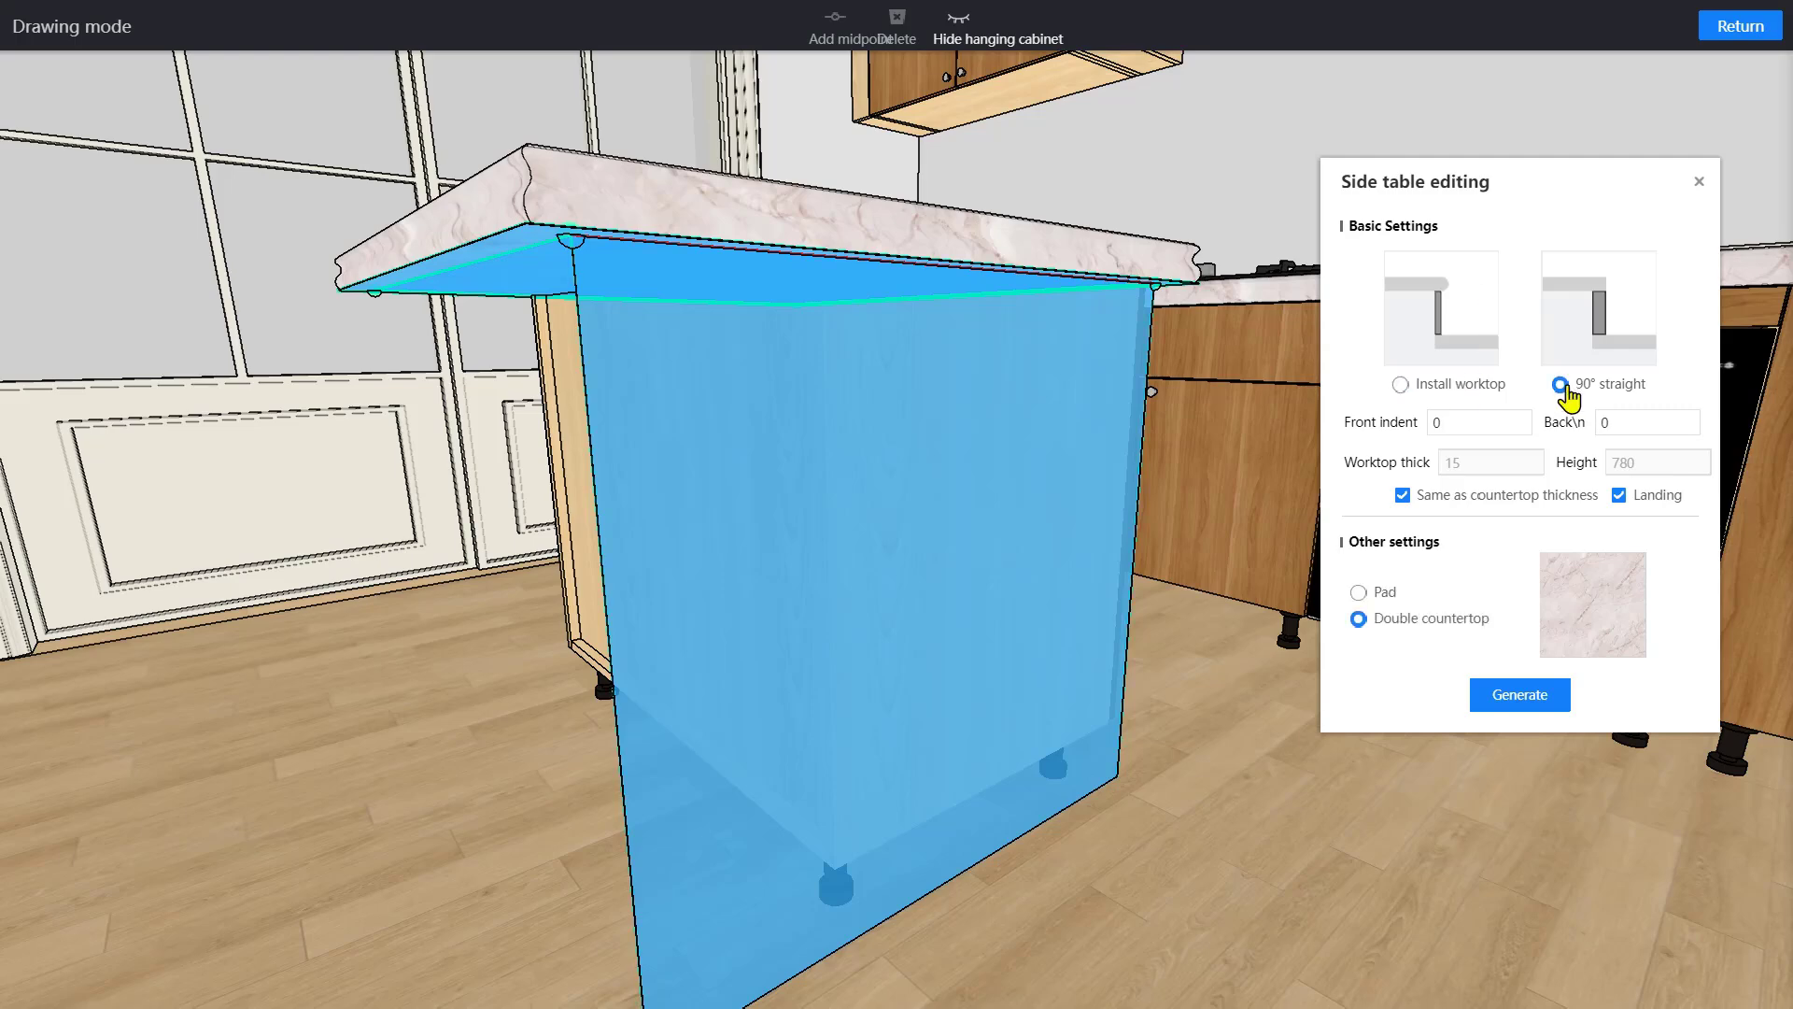
click(1555, 703)
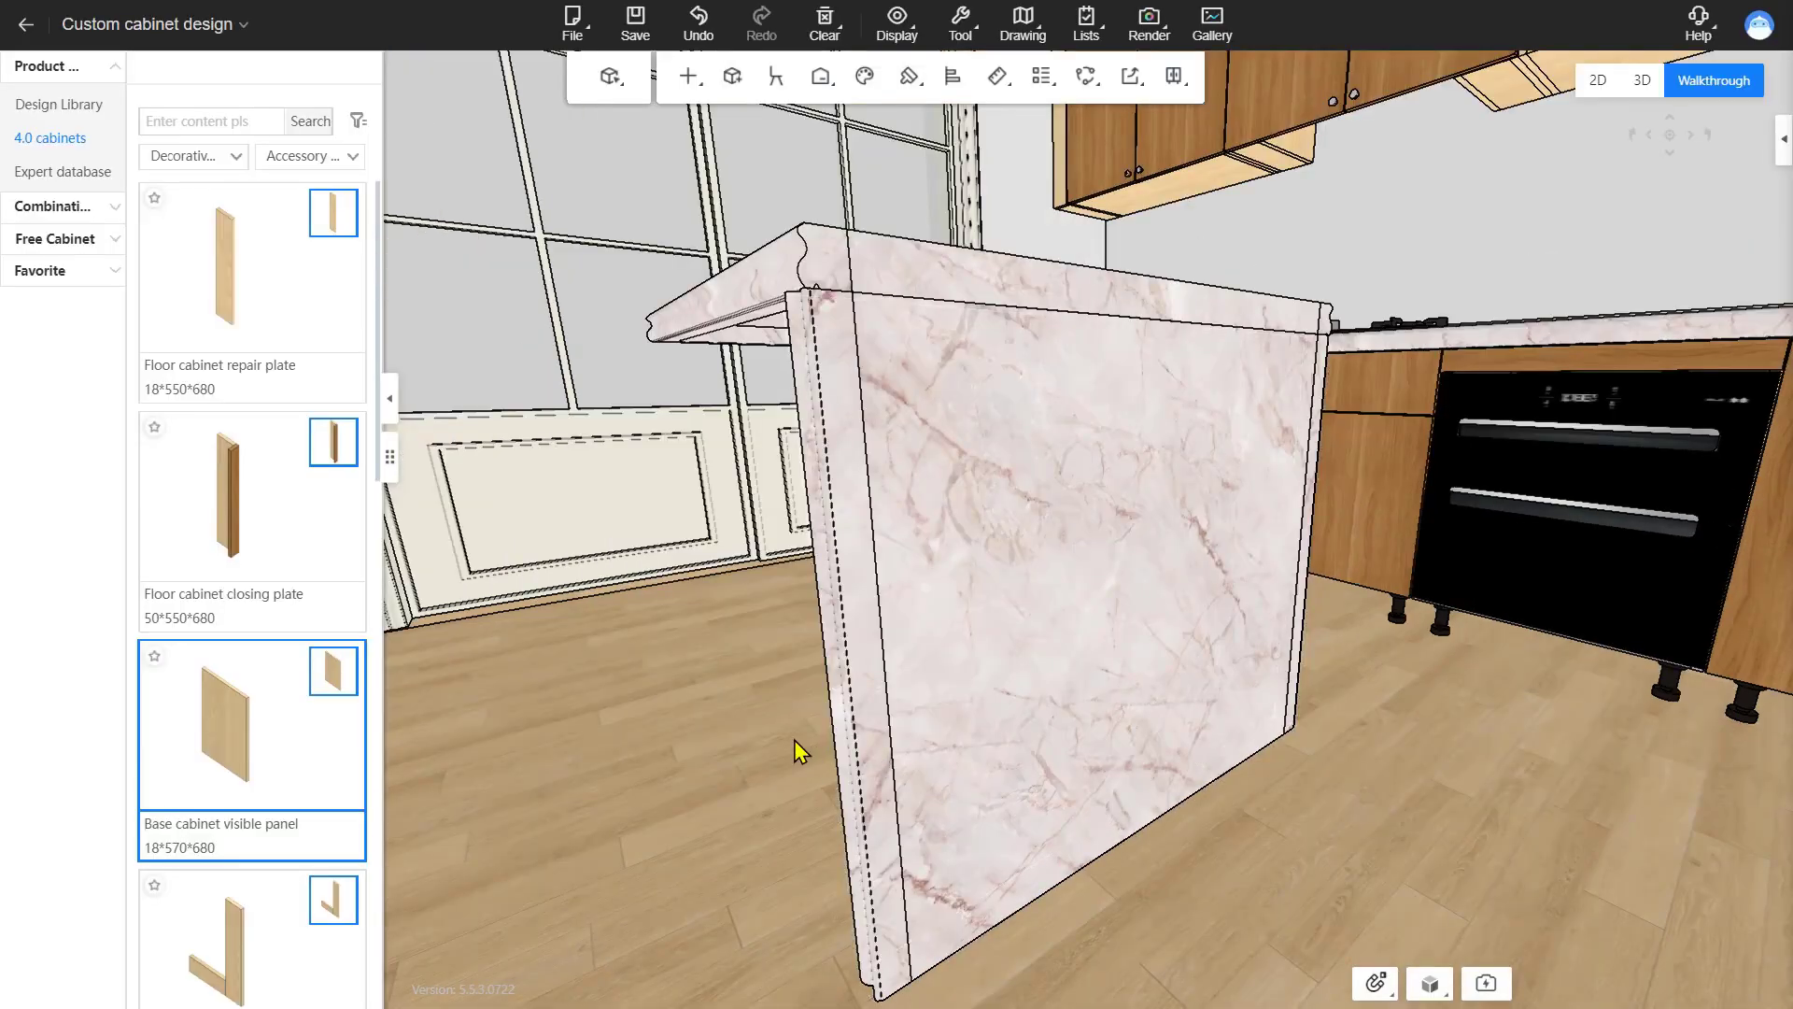
Create a 90° straight side countertop at the opposite end of the island countertop.
drag(794, 740, 1097, 752)
right_click(1096, 738)
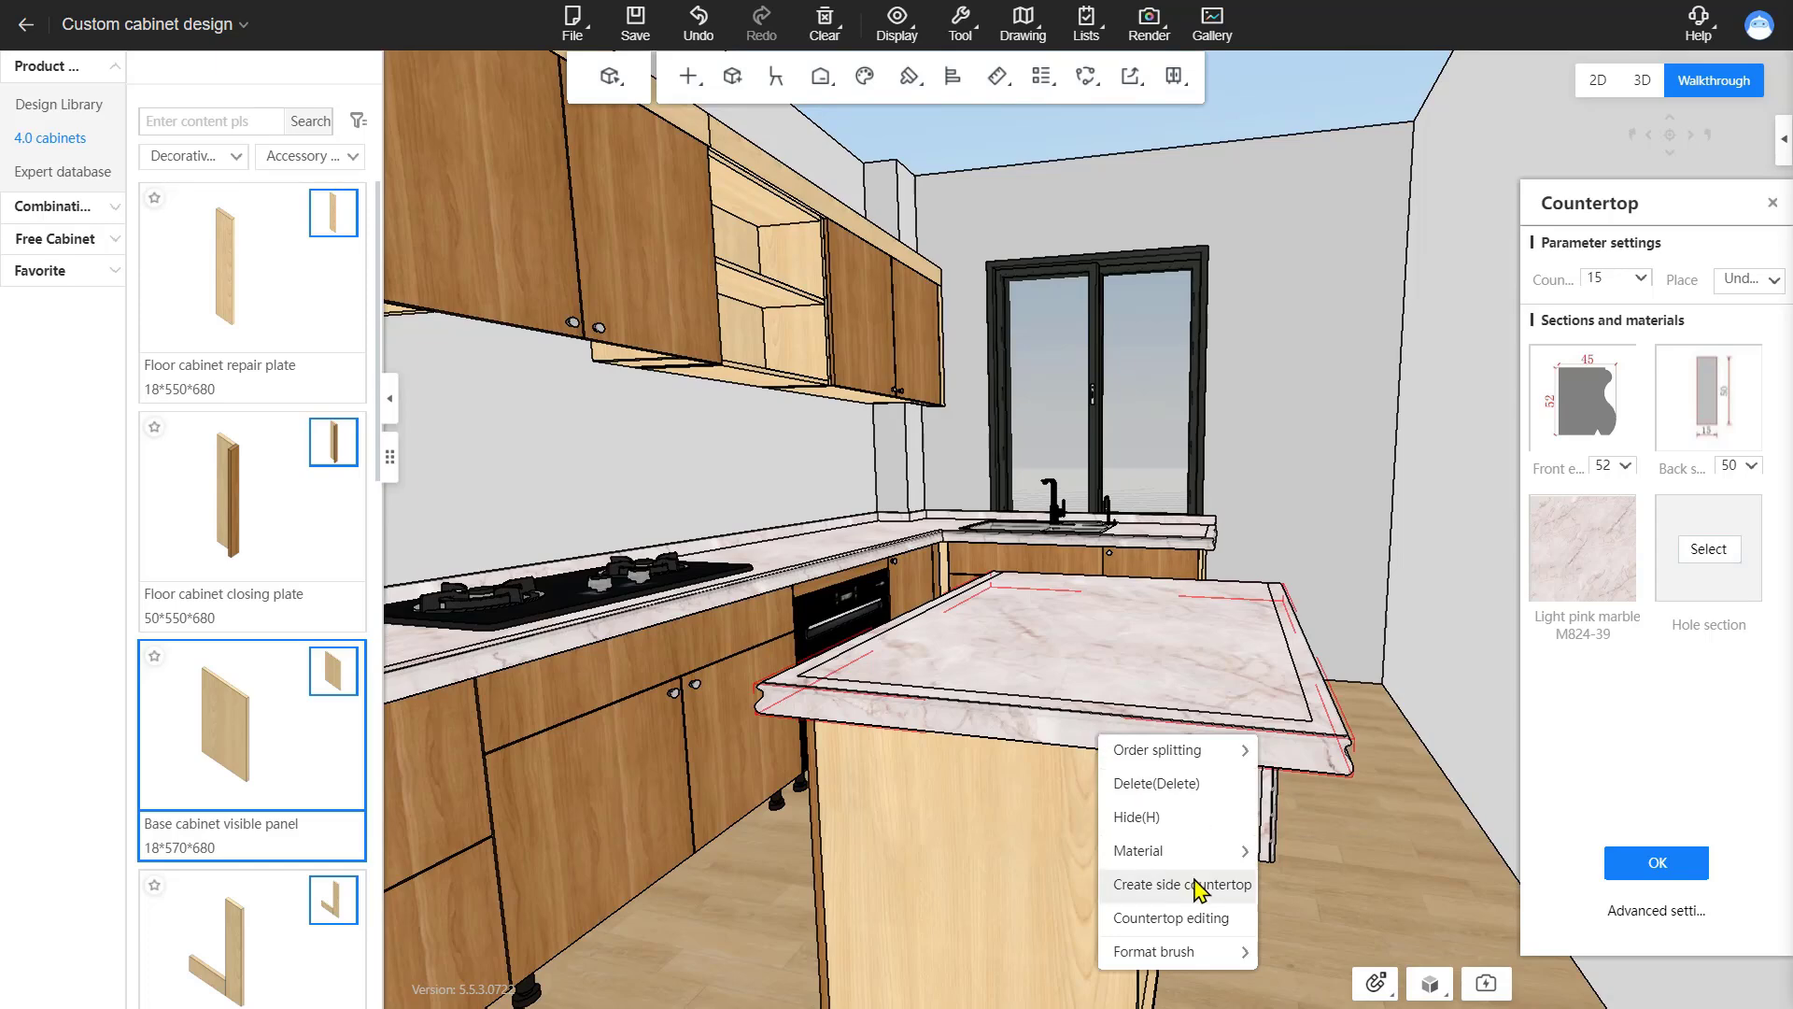
click(1186, 917)
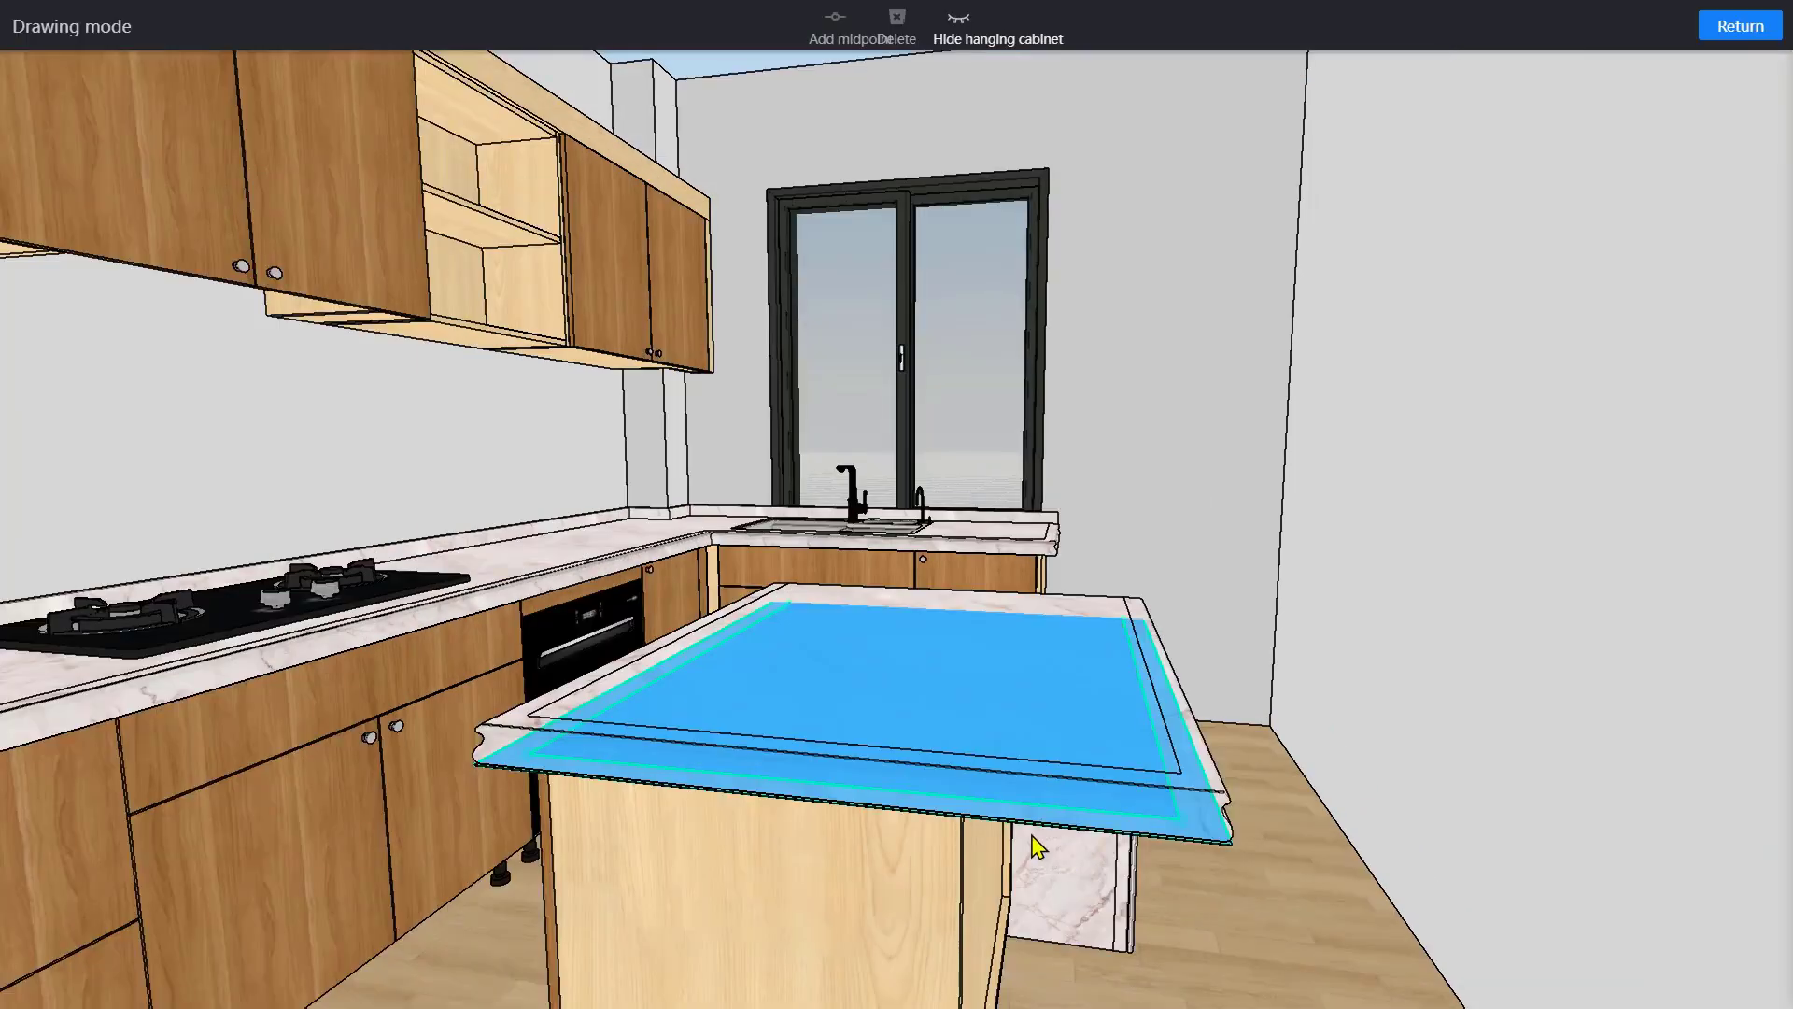
click(1055, 807)
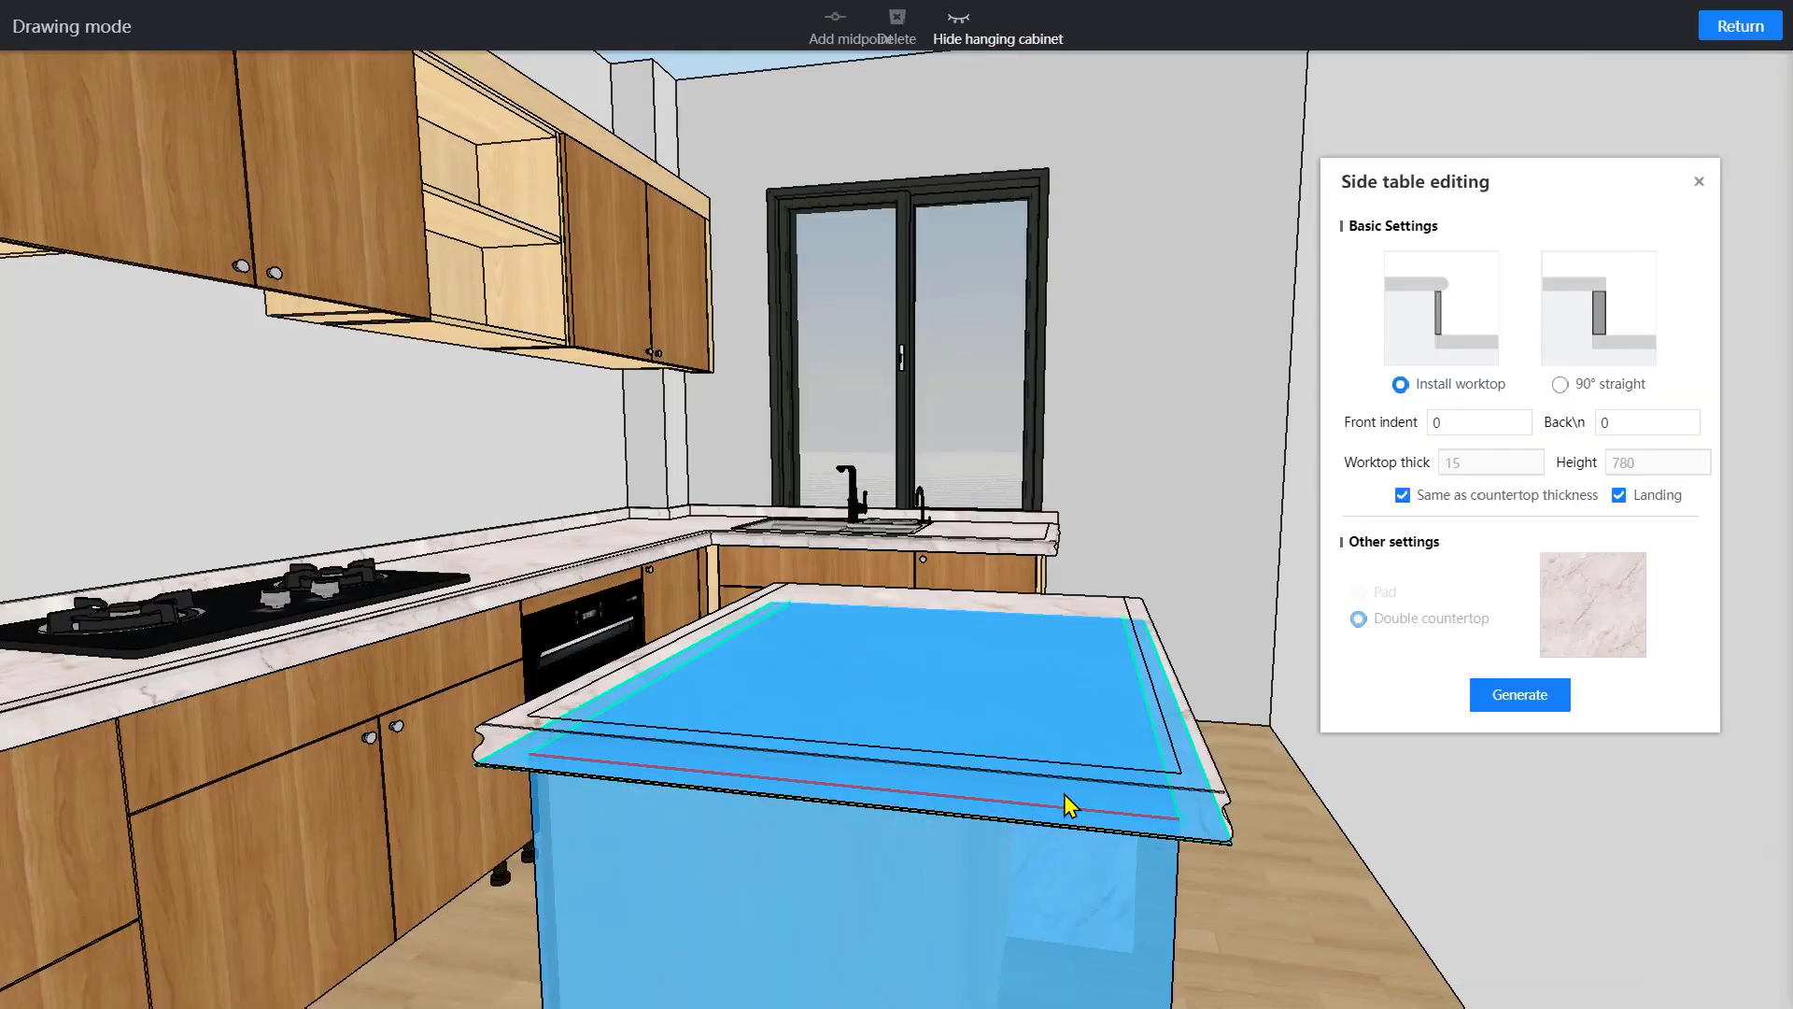
click(1607, 319)
click(1520, 694)
Install toe kicks under the floor cabinets and the island with section DJX-01 in Shallow walnut.
drag(1391, 752, 772, 168)
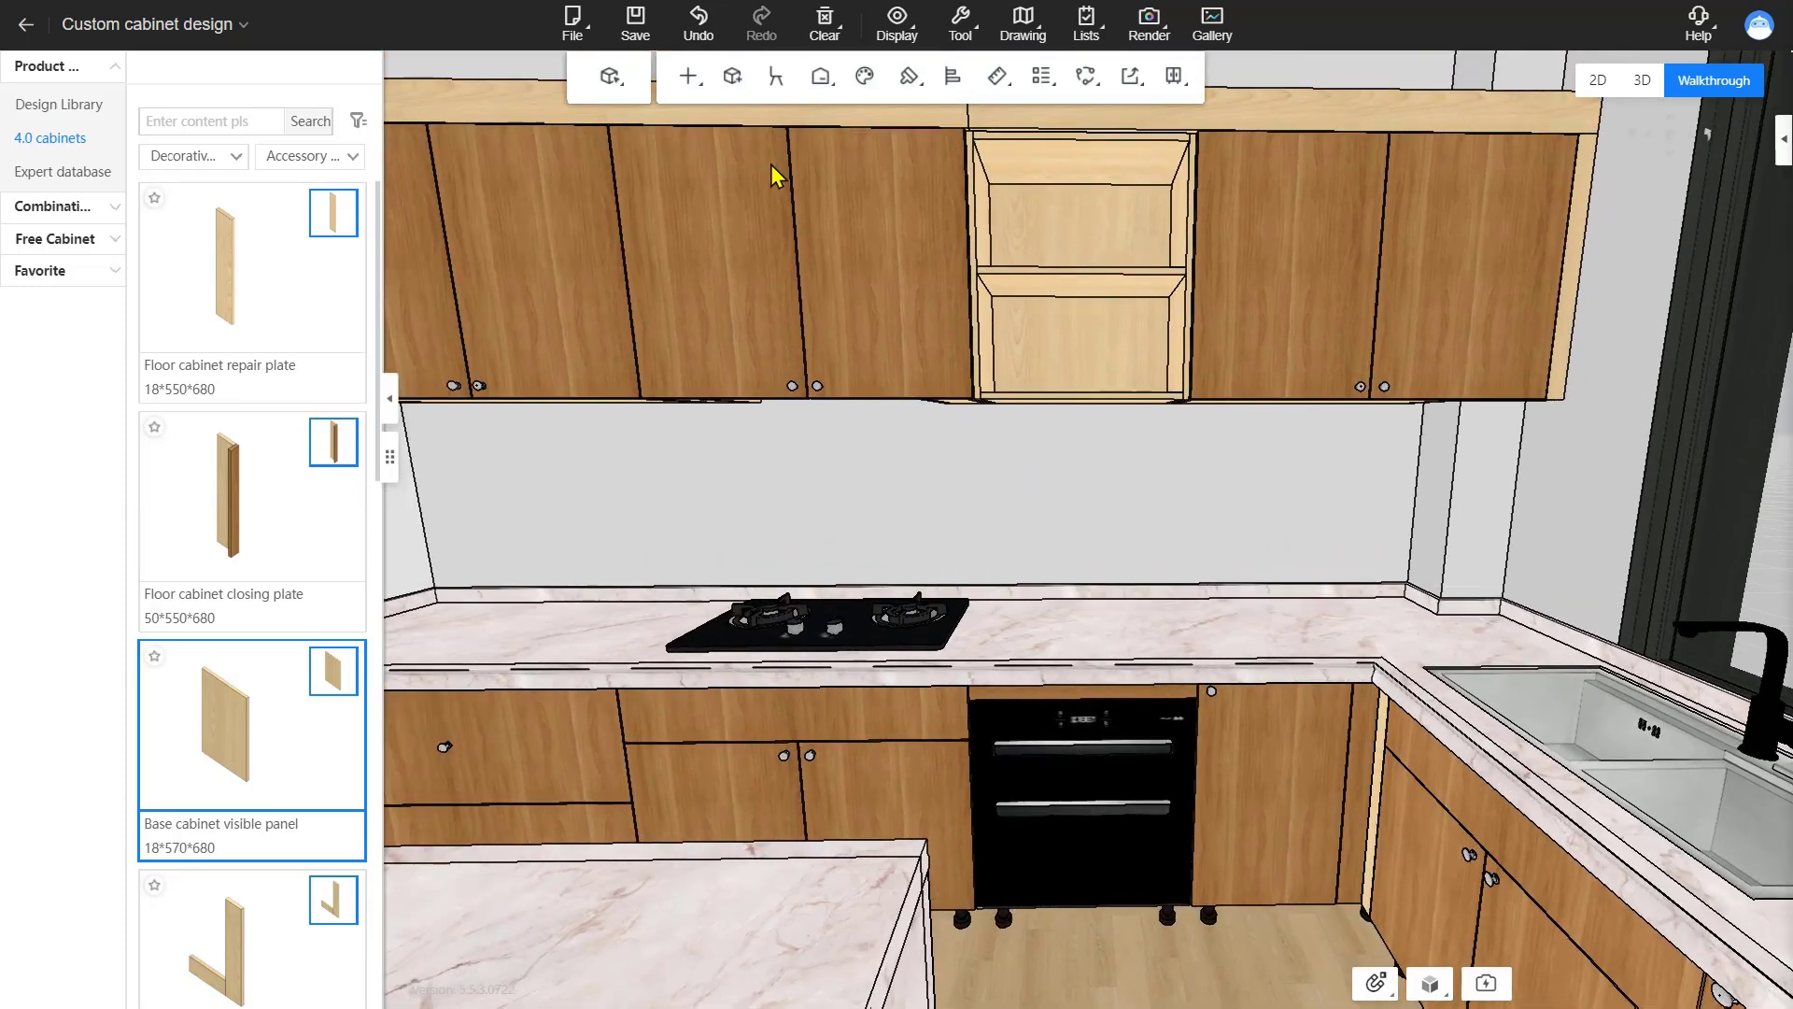
click(696, 77)
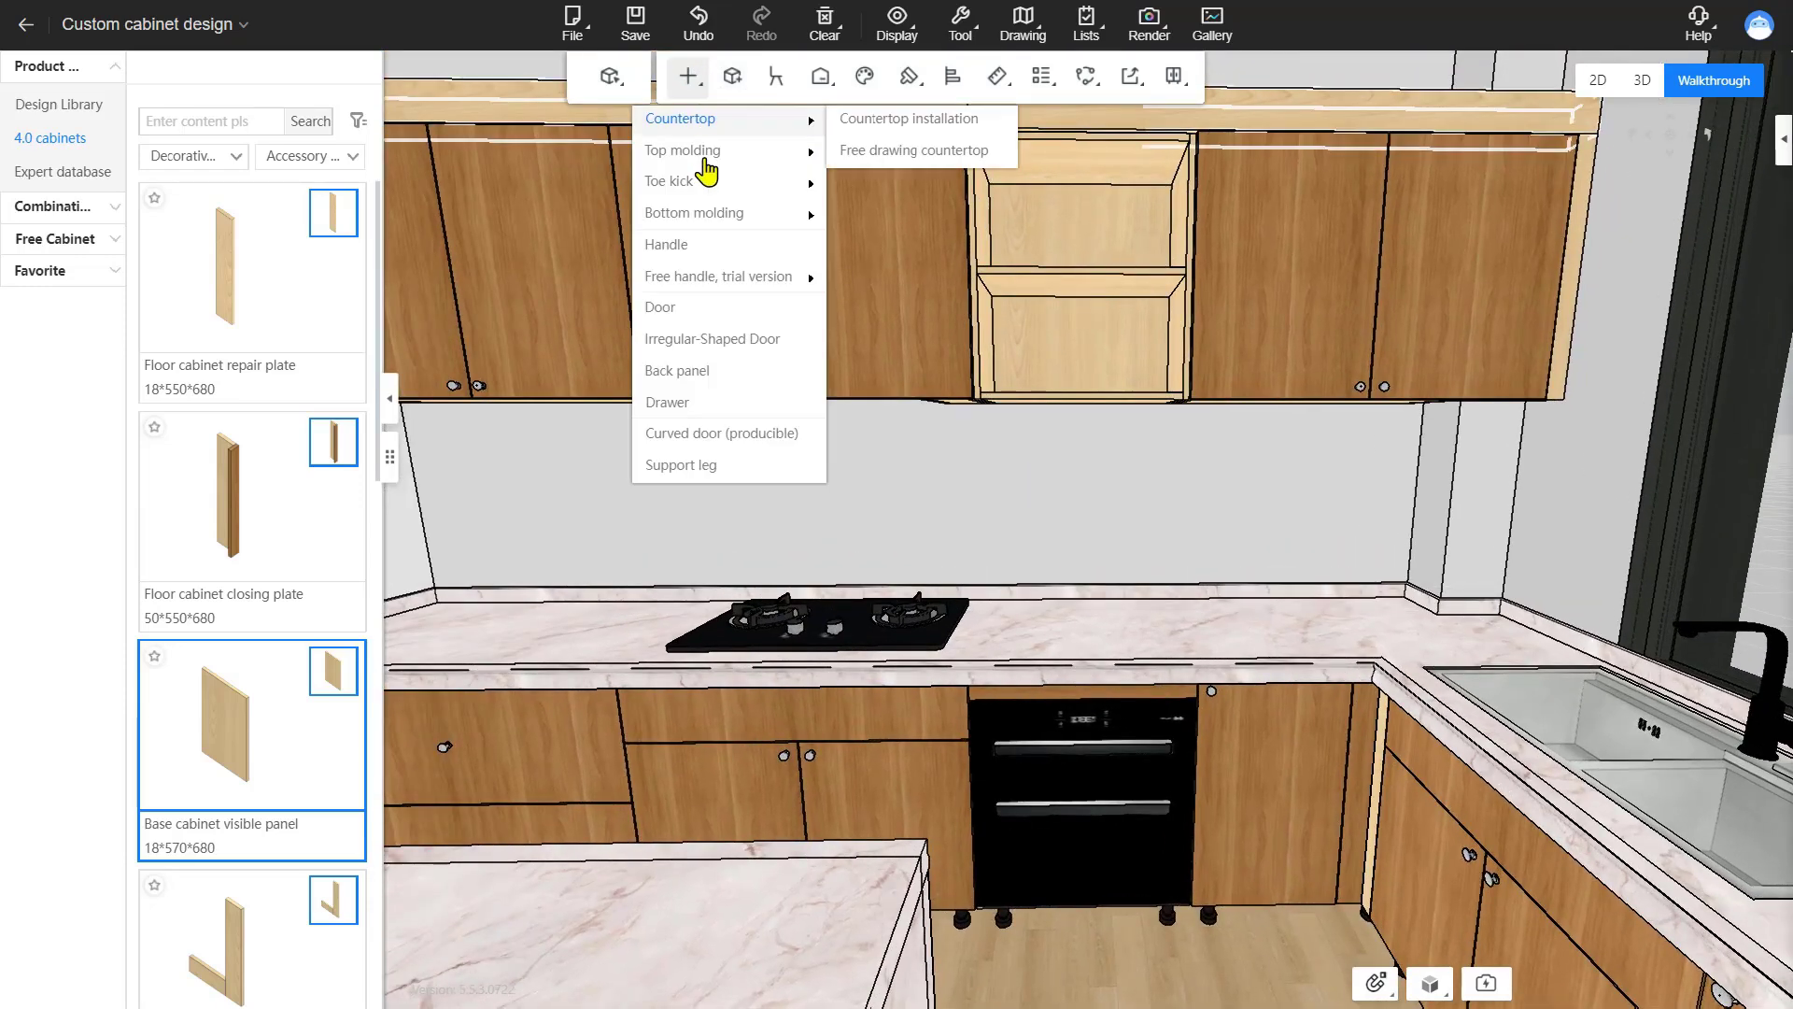
mouse_move(704, 186)
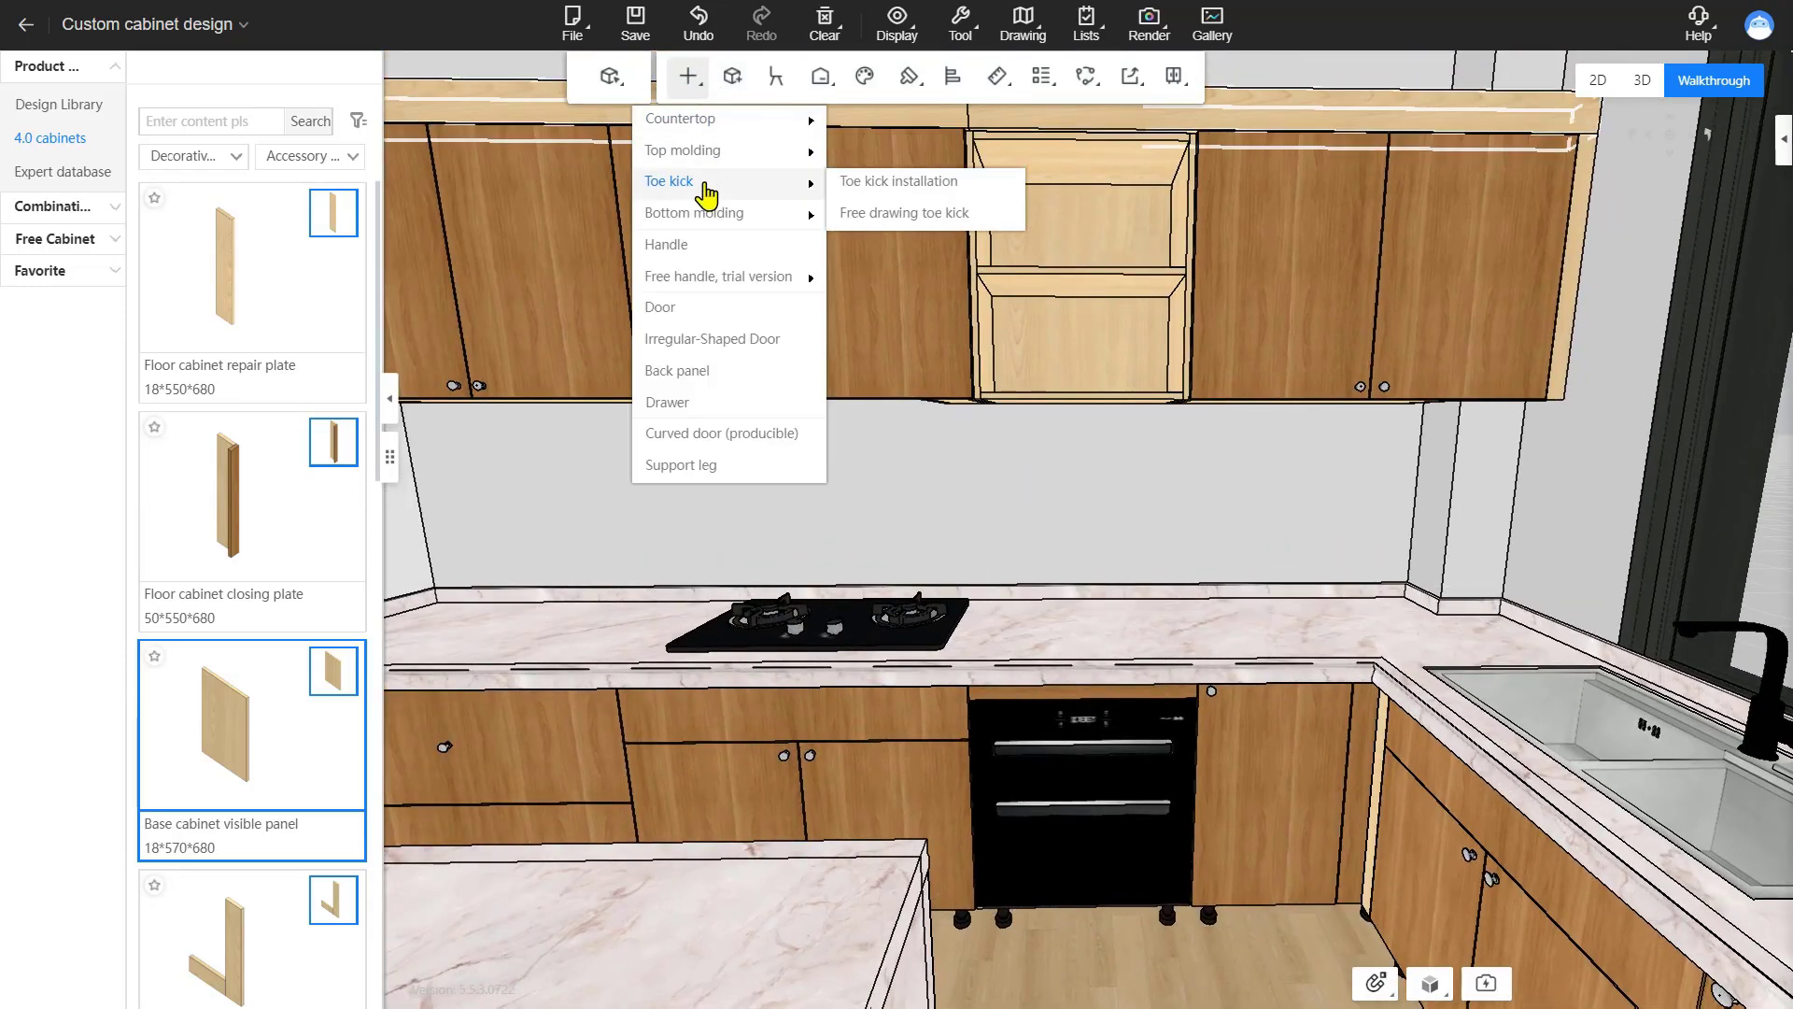
click(860, 190)
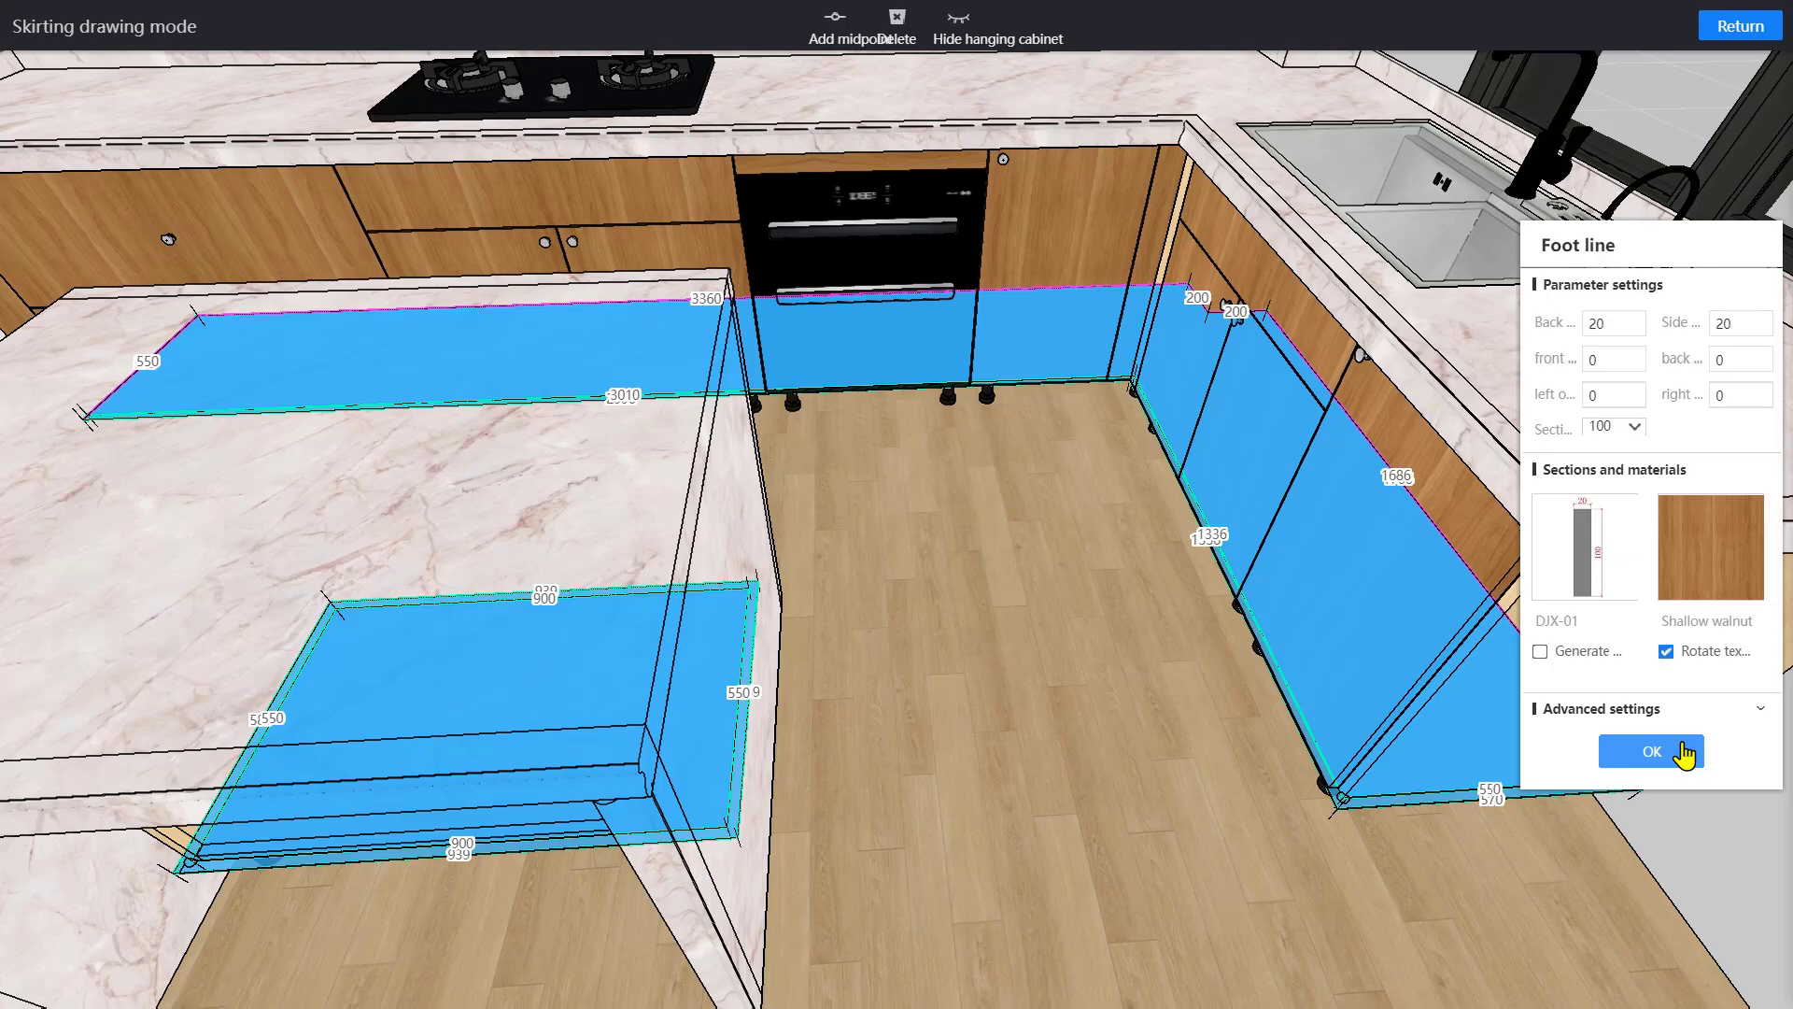
click(1651, 751)
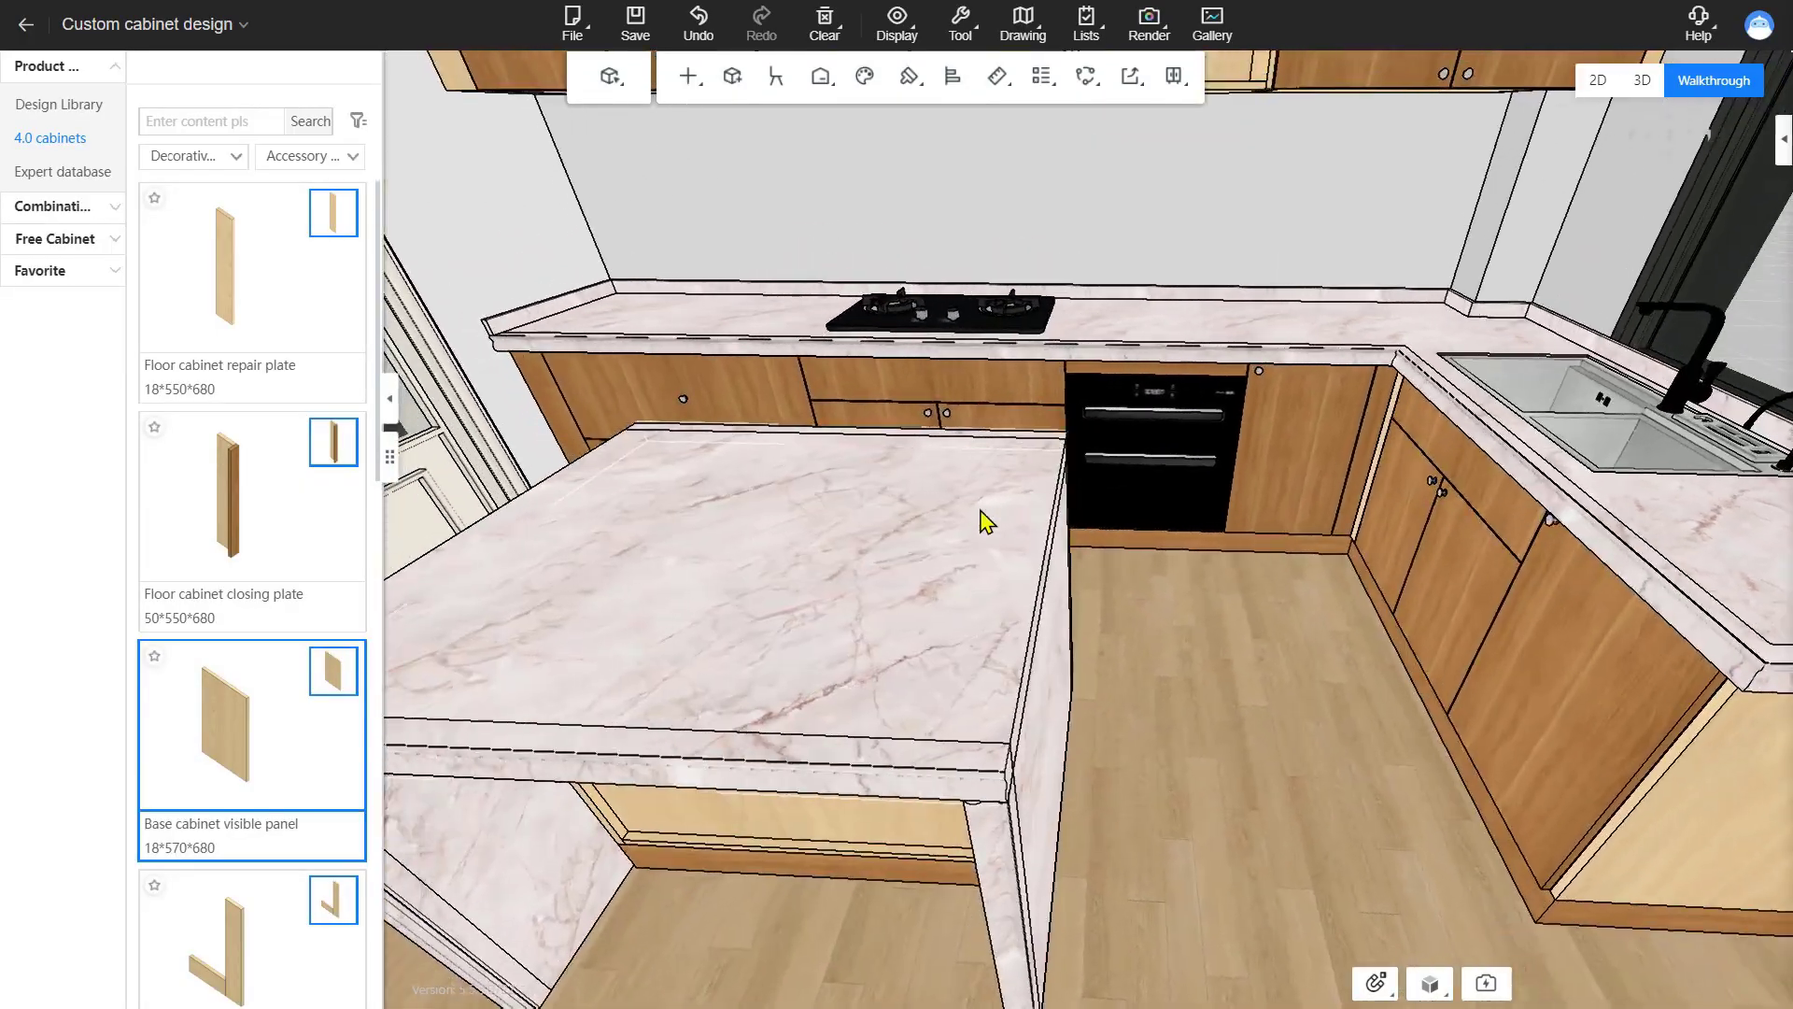
Browse the general panel style library for a handle-free style for all doors.
right_drag(981, 510, 1030, 365)
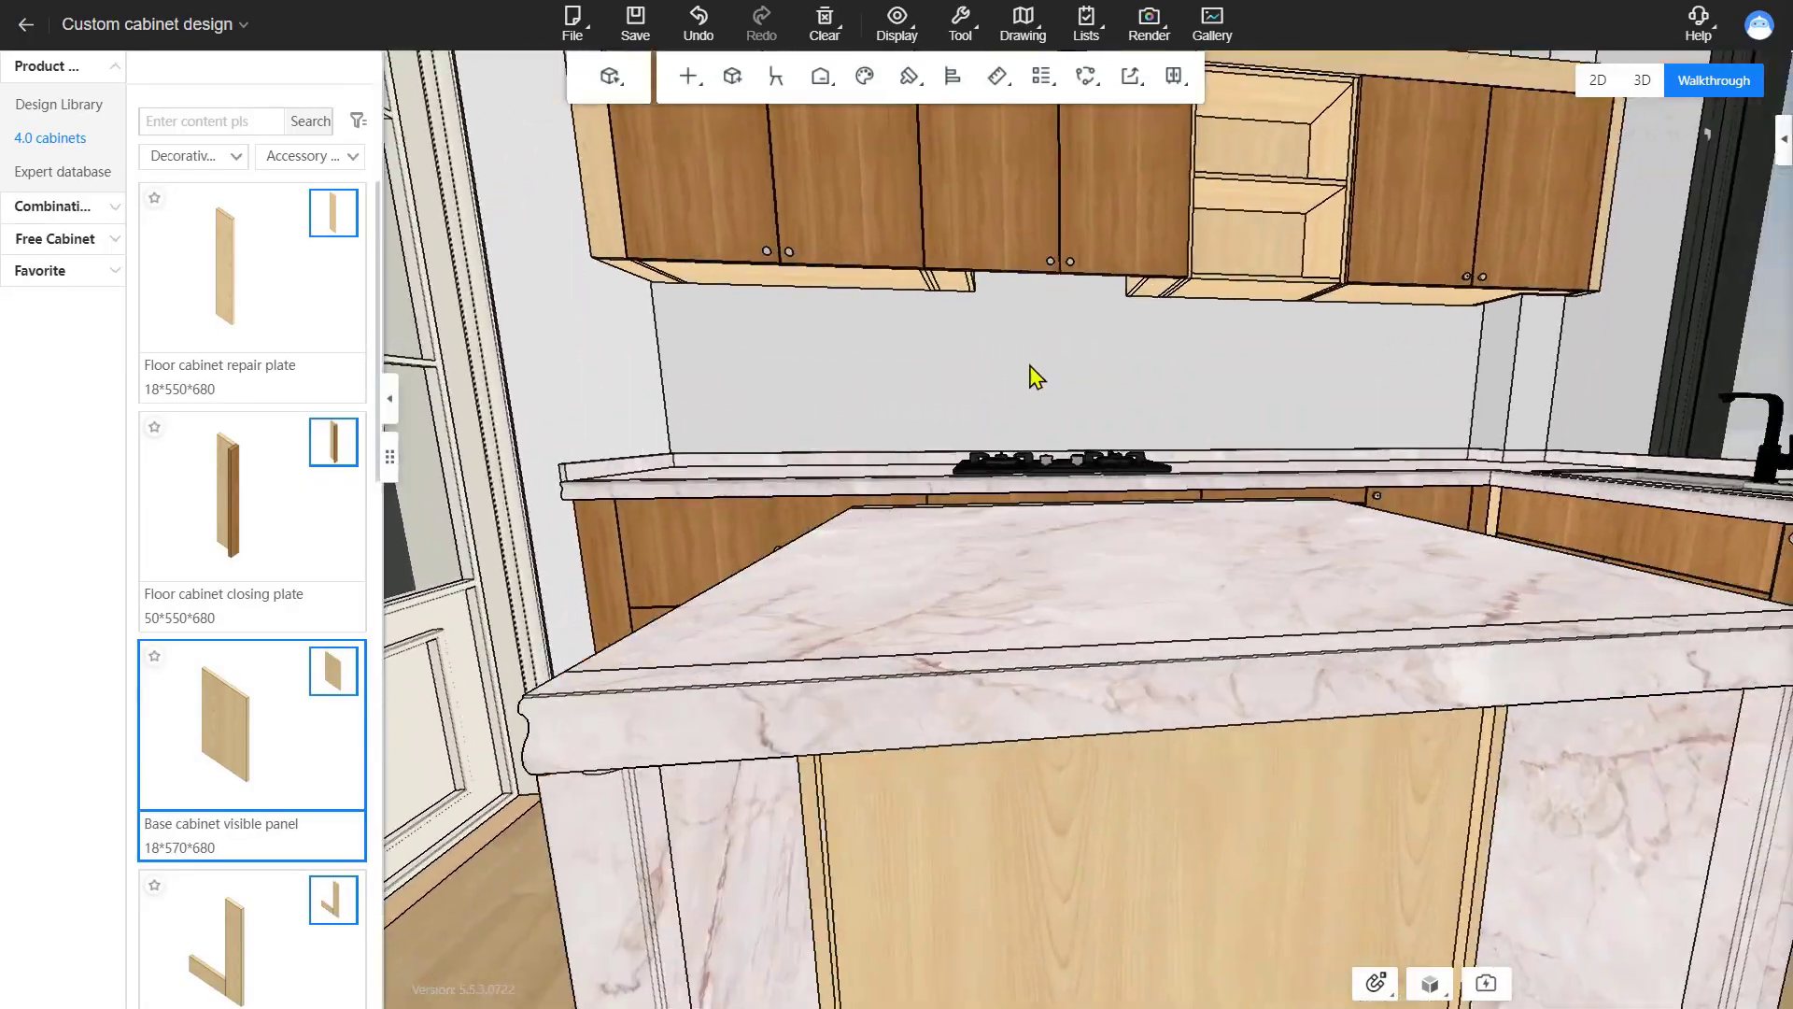
key(q)
key(d)
key(e)
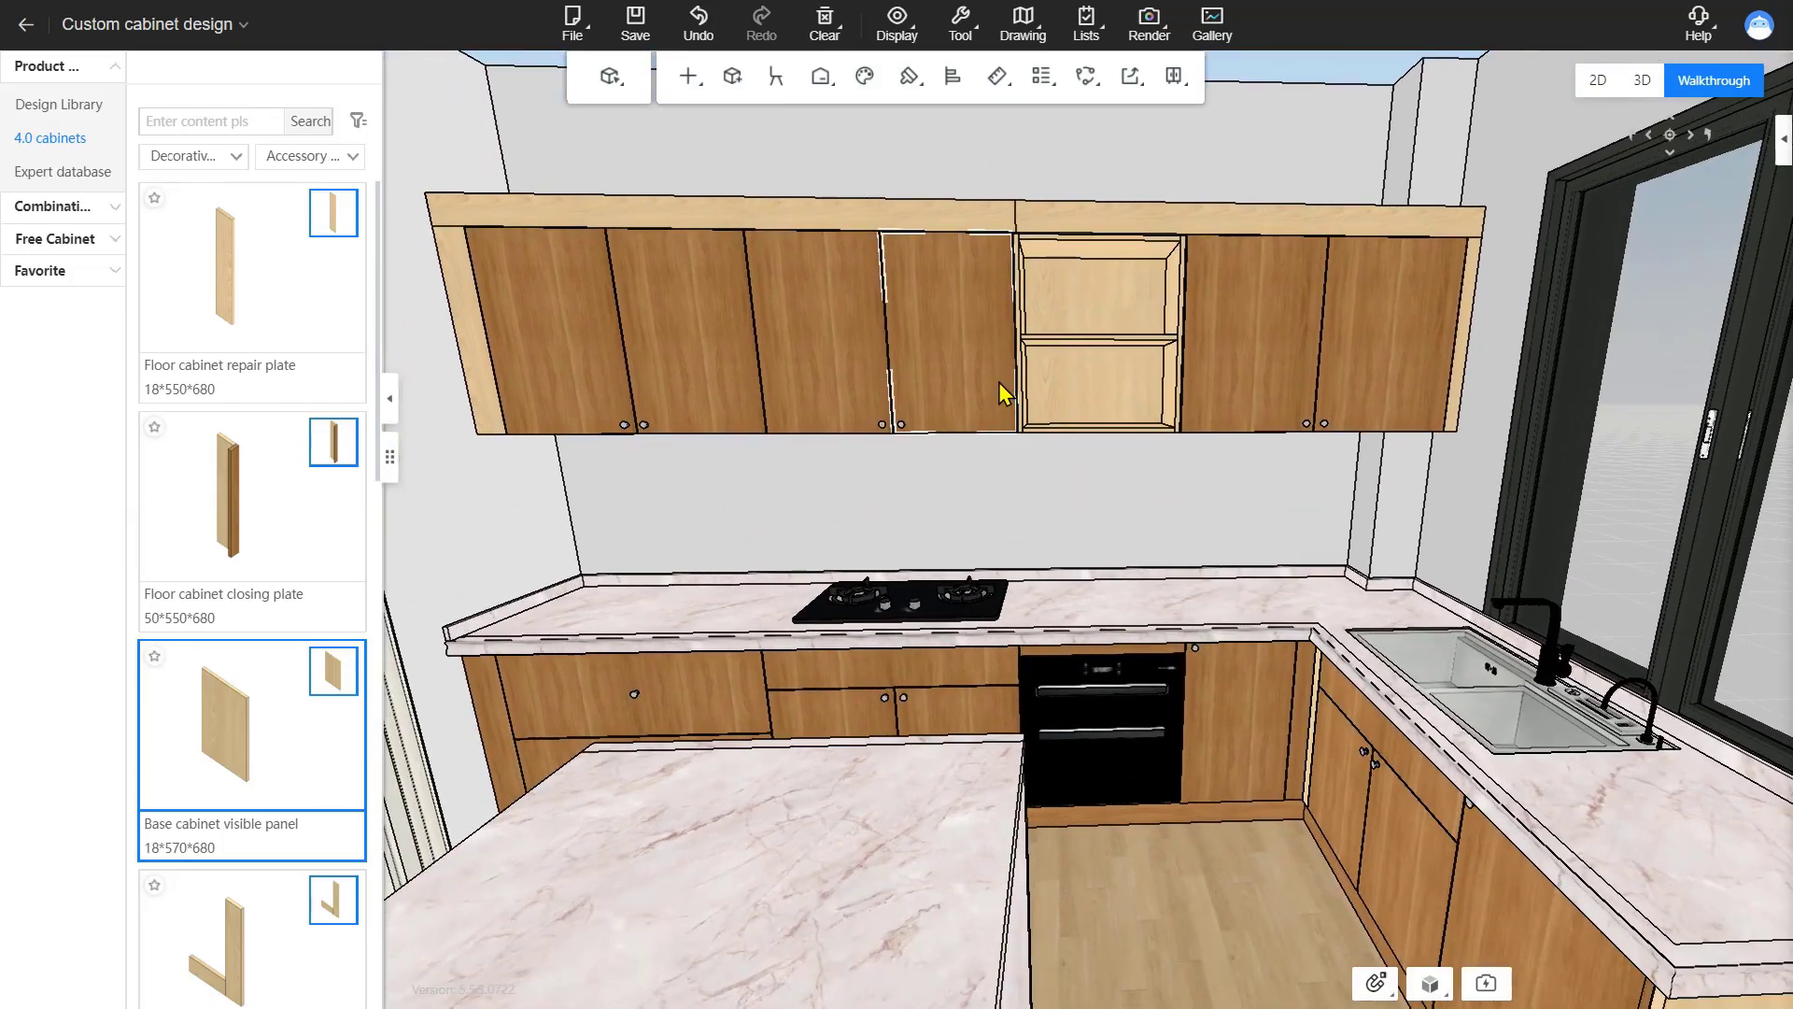
scroll(999, 382, up, 2)
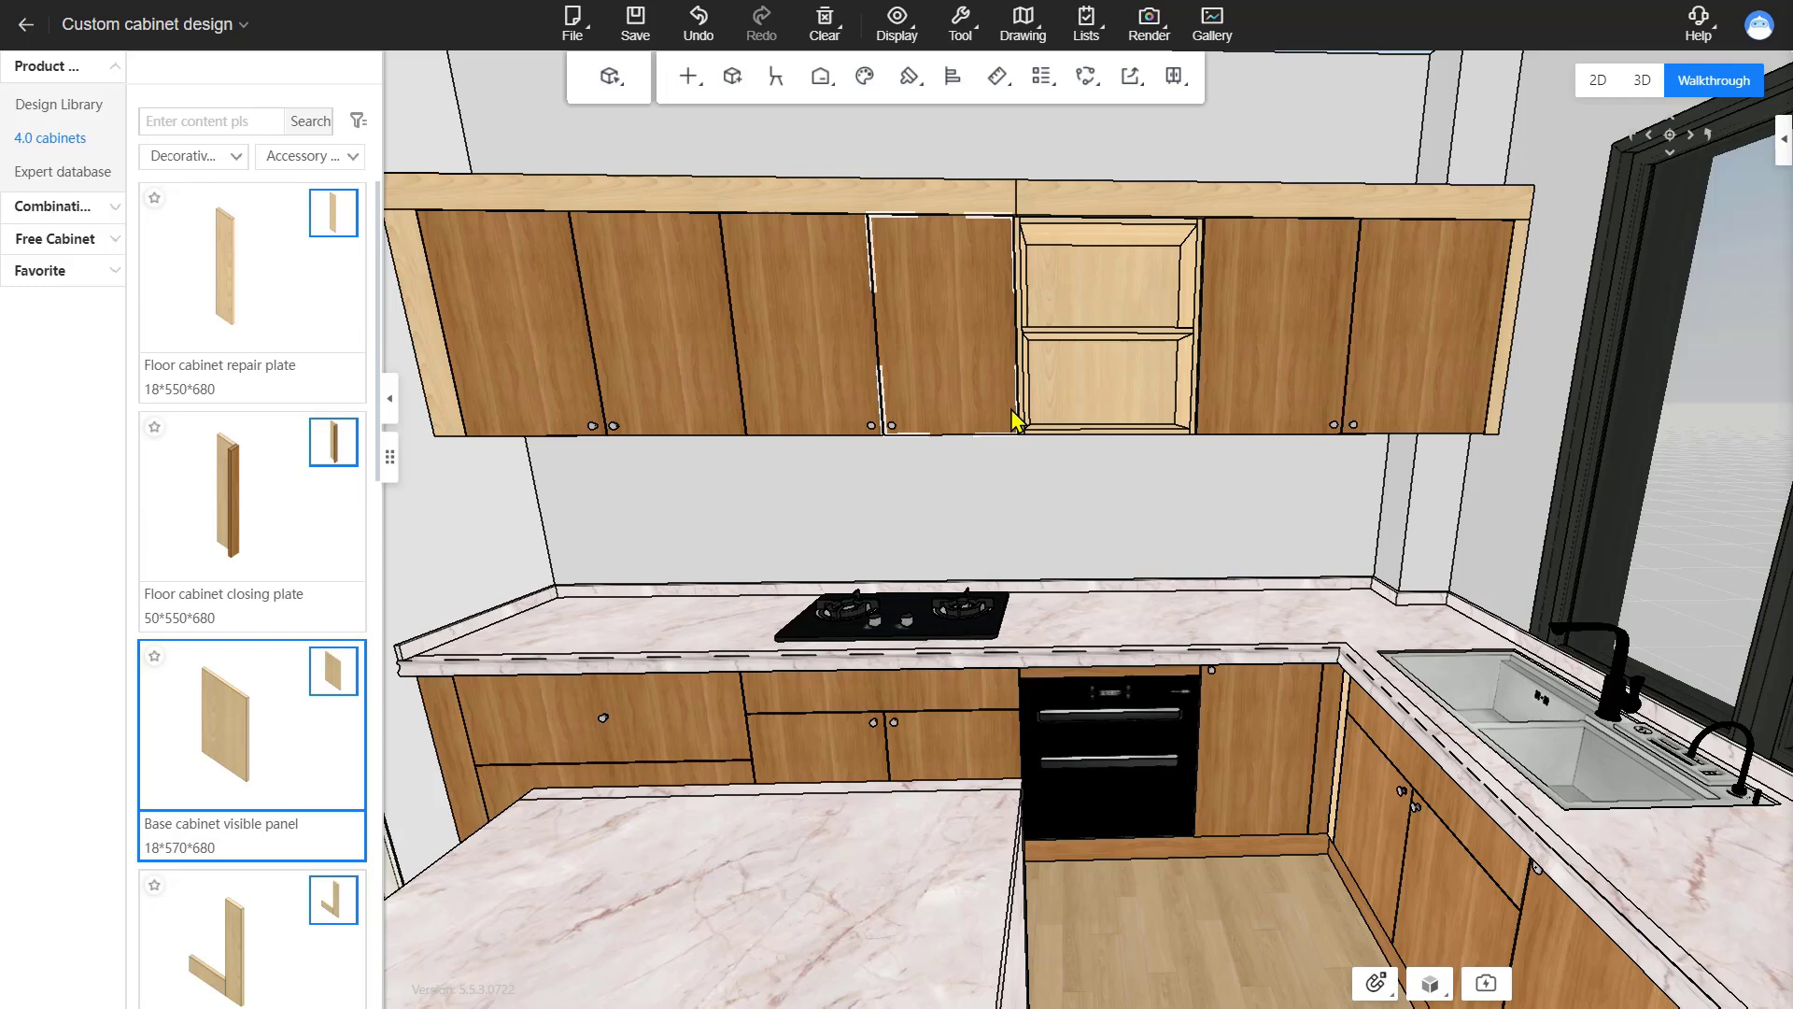
right_click(1046, 488)
mouse_move(1180, 654)
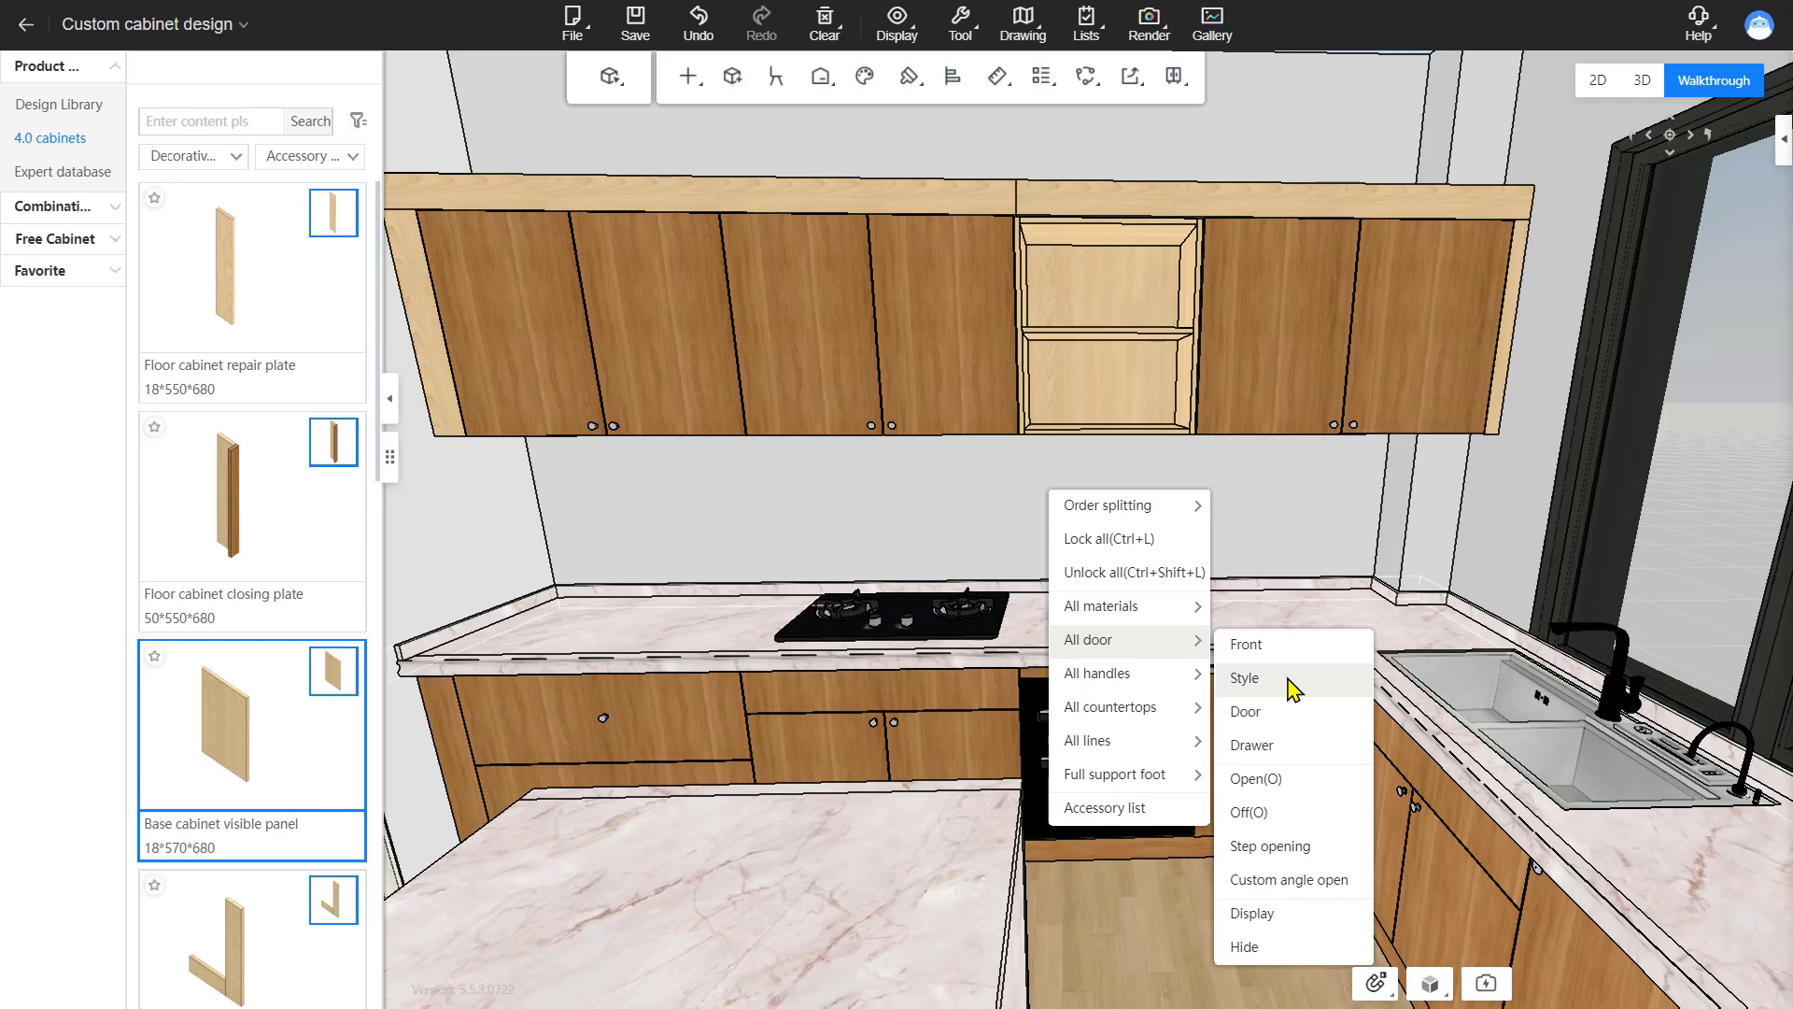
click(1292, 689)
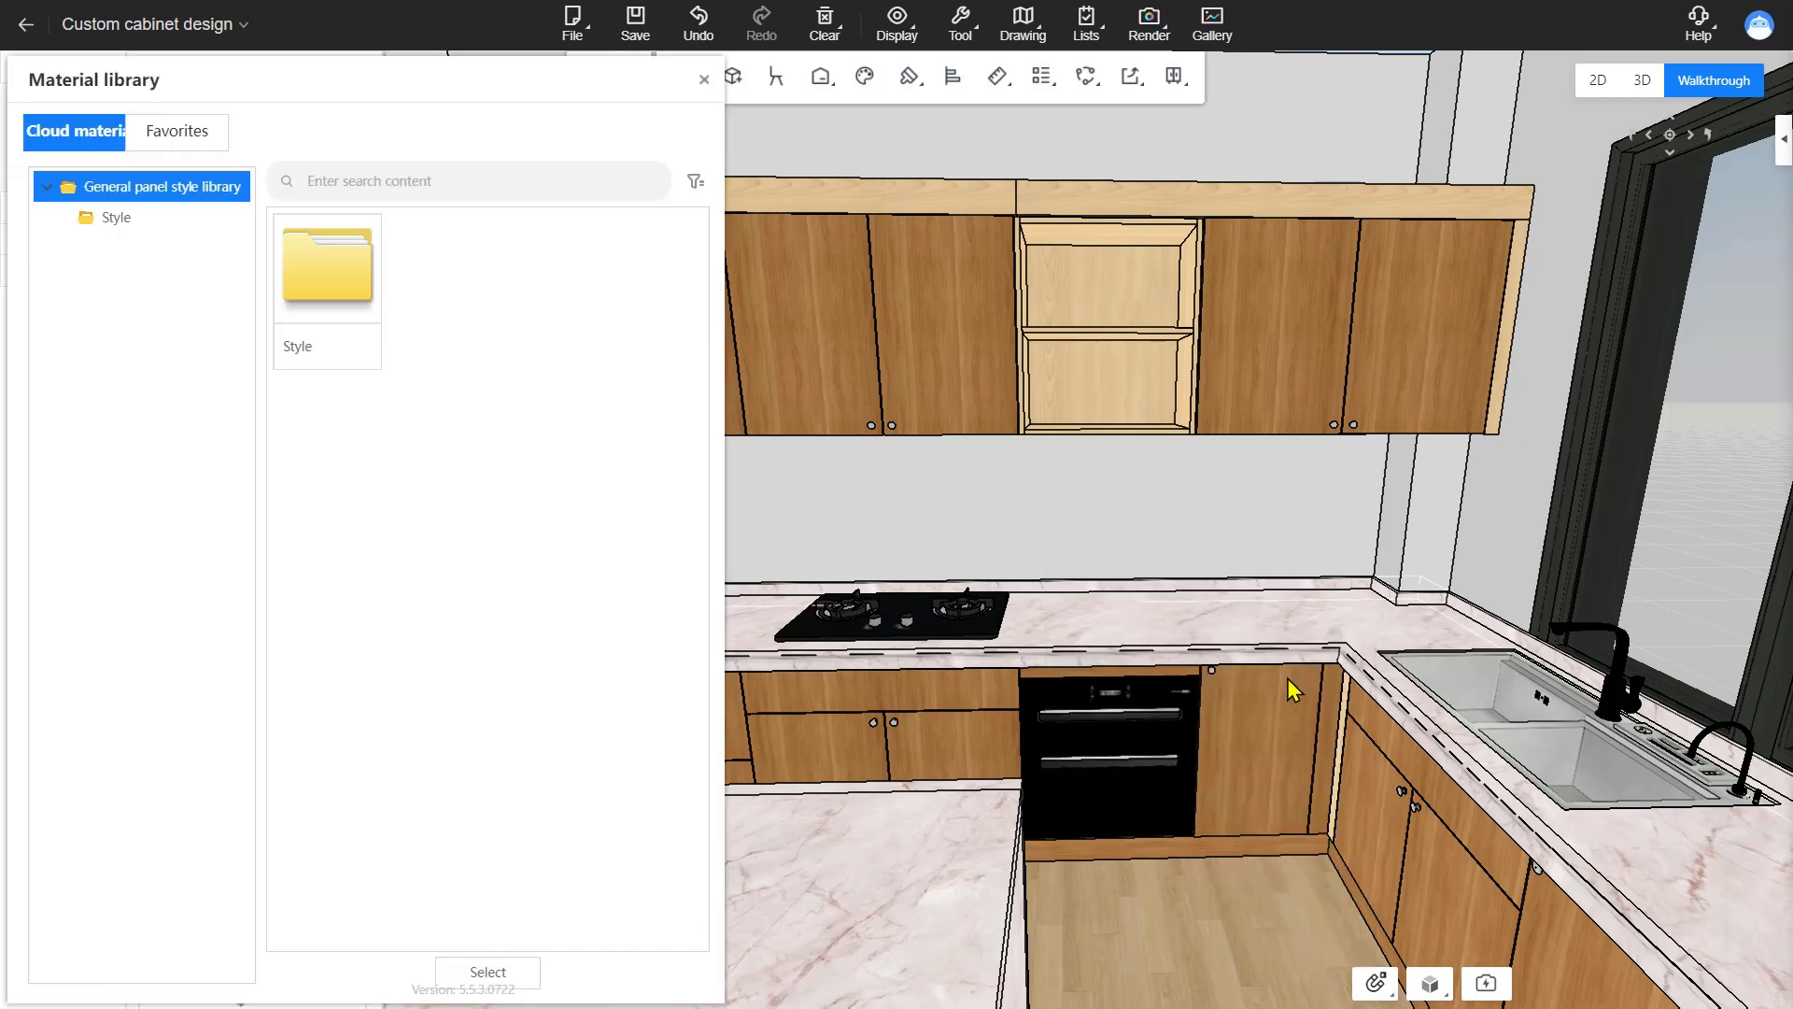
click(277, 248)
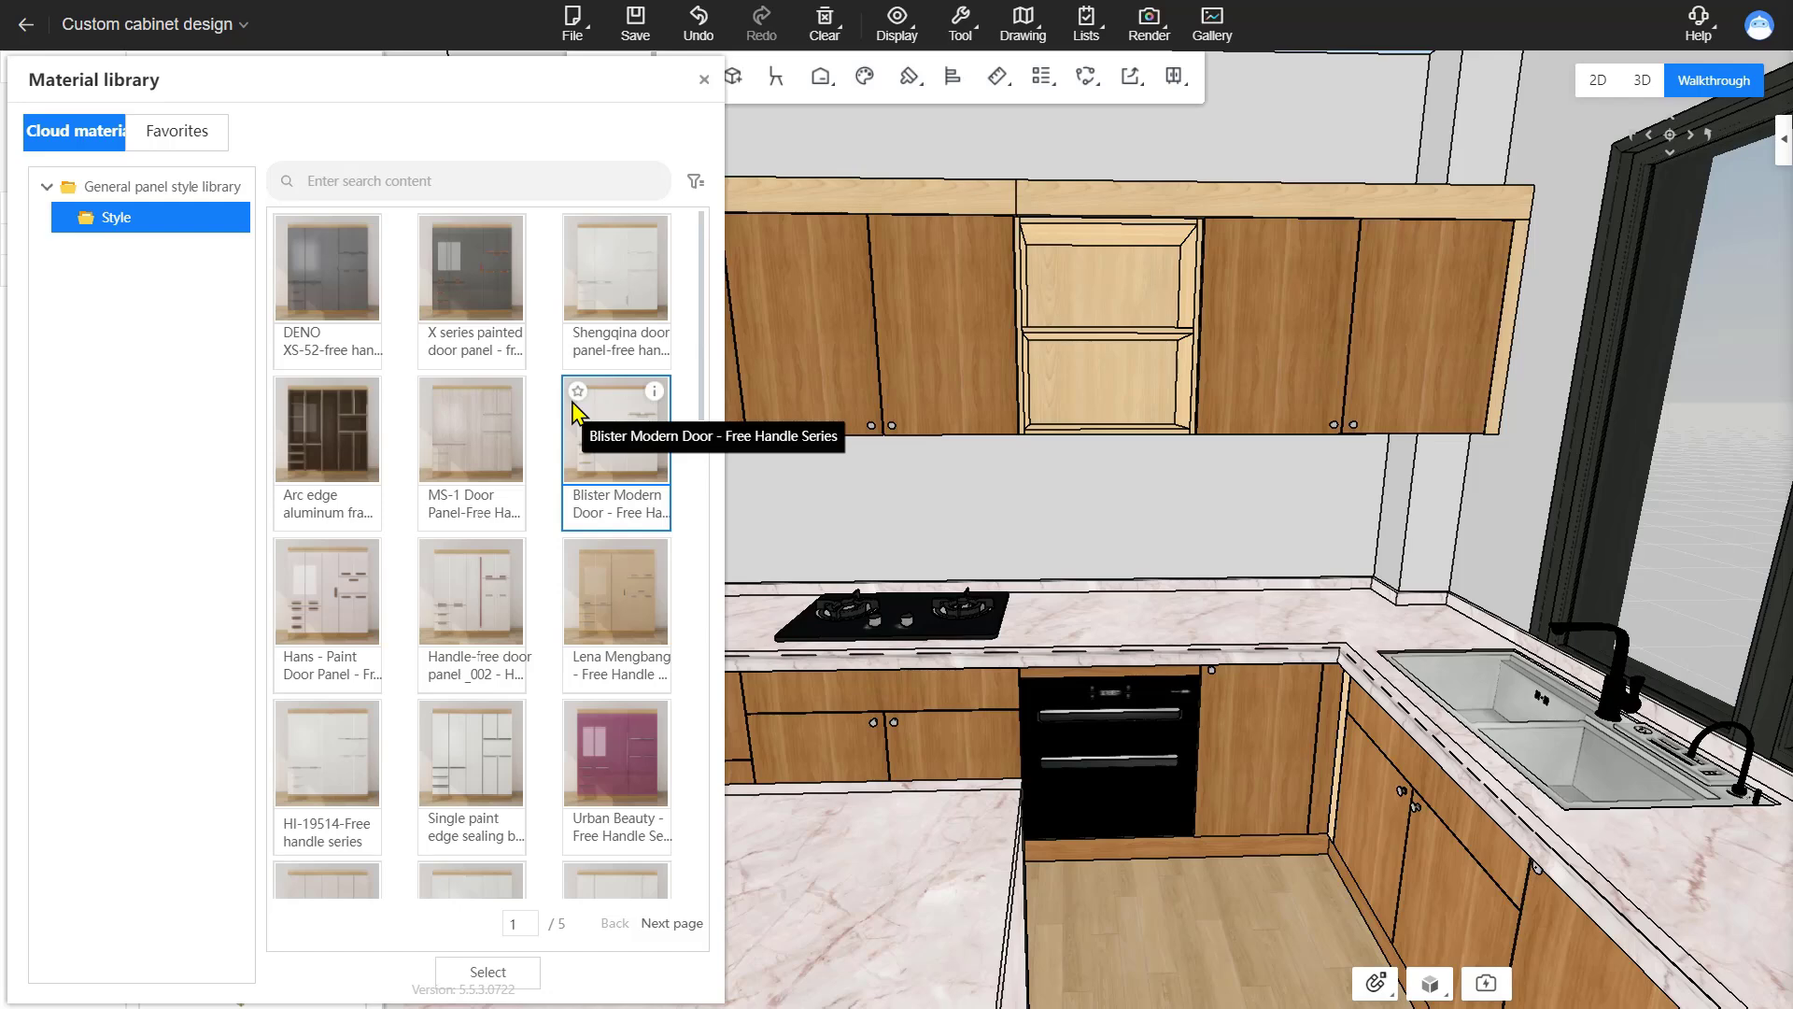
scroll(574, 411, down, 10)
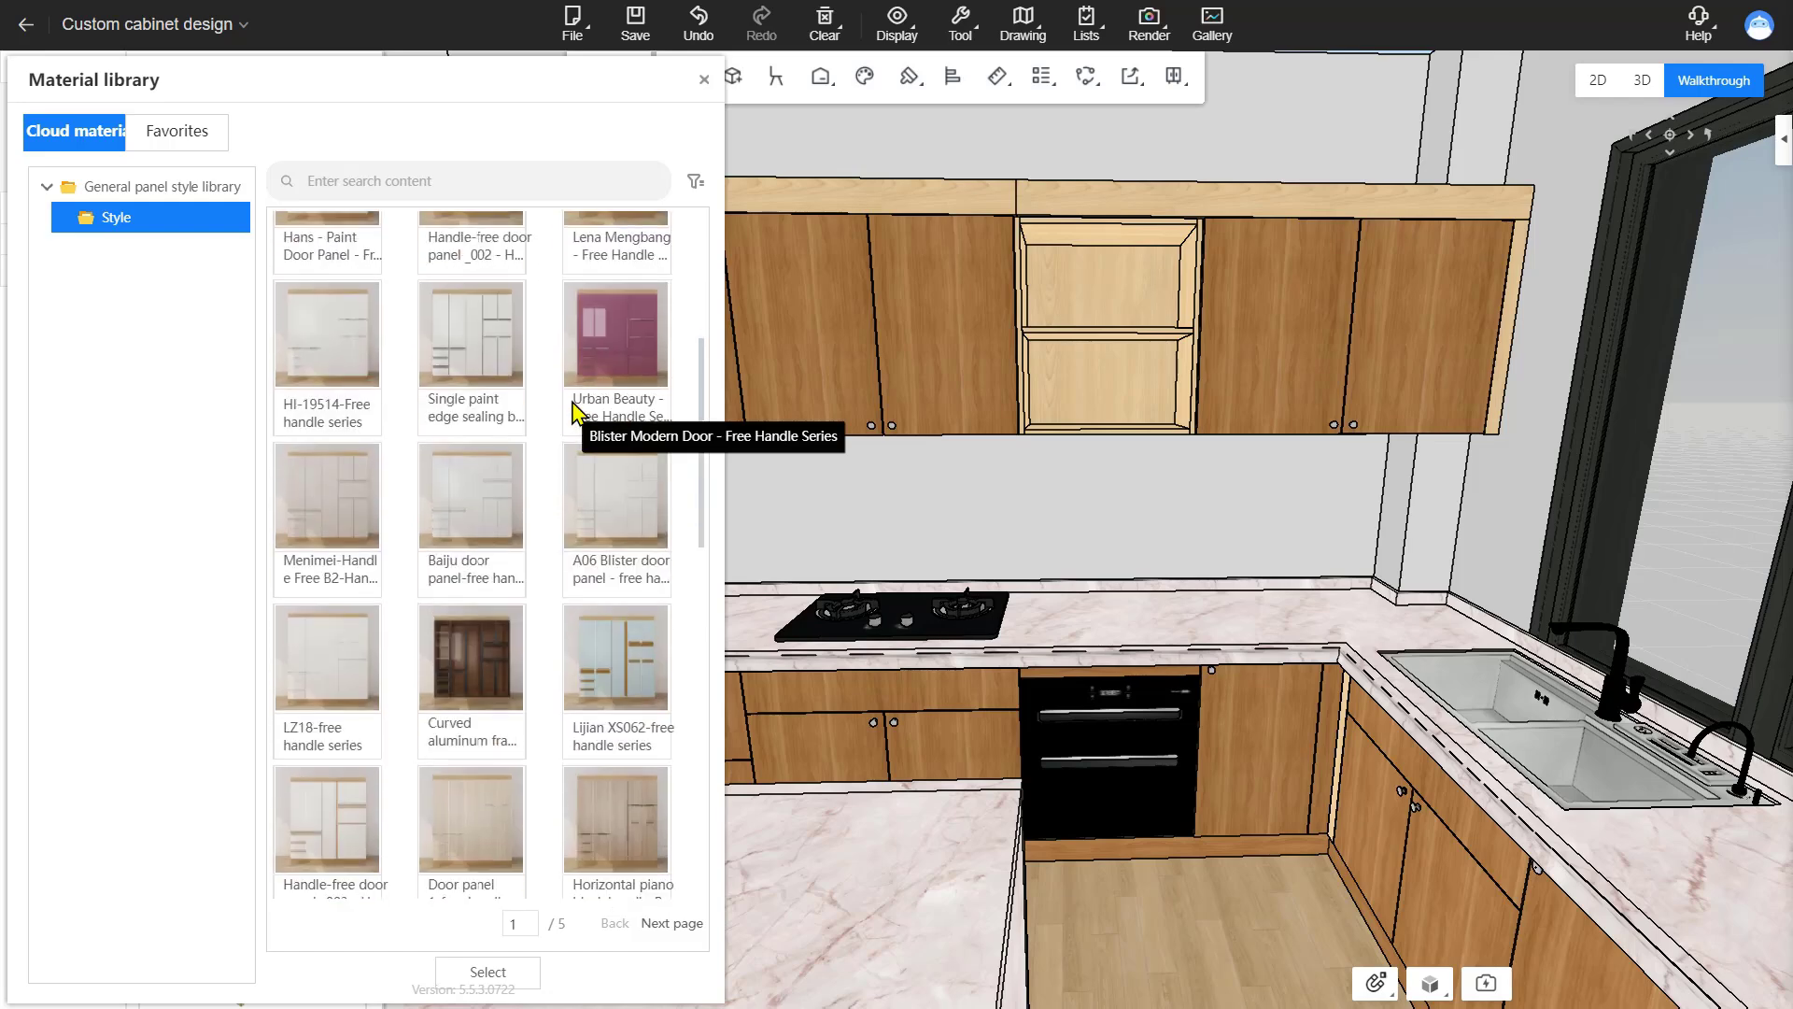
click(703, 80)
right_click(1034, 476)
mouse_move(1138, 625)
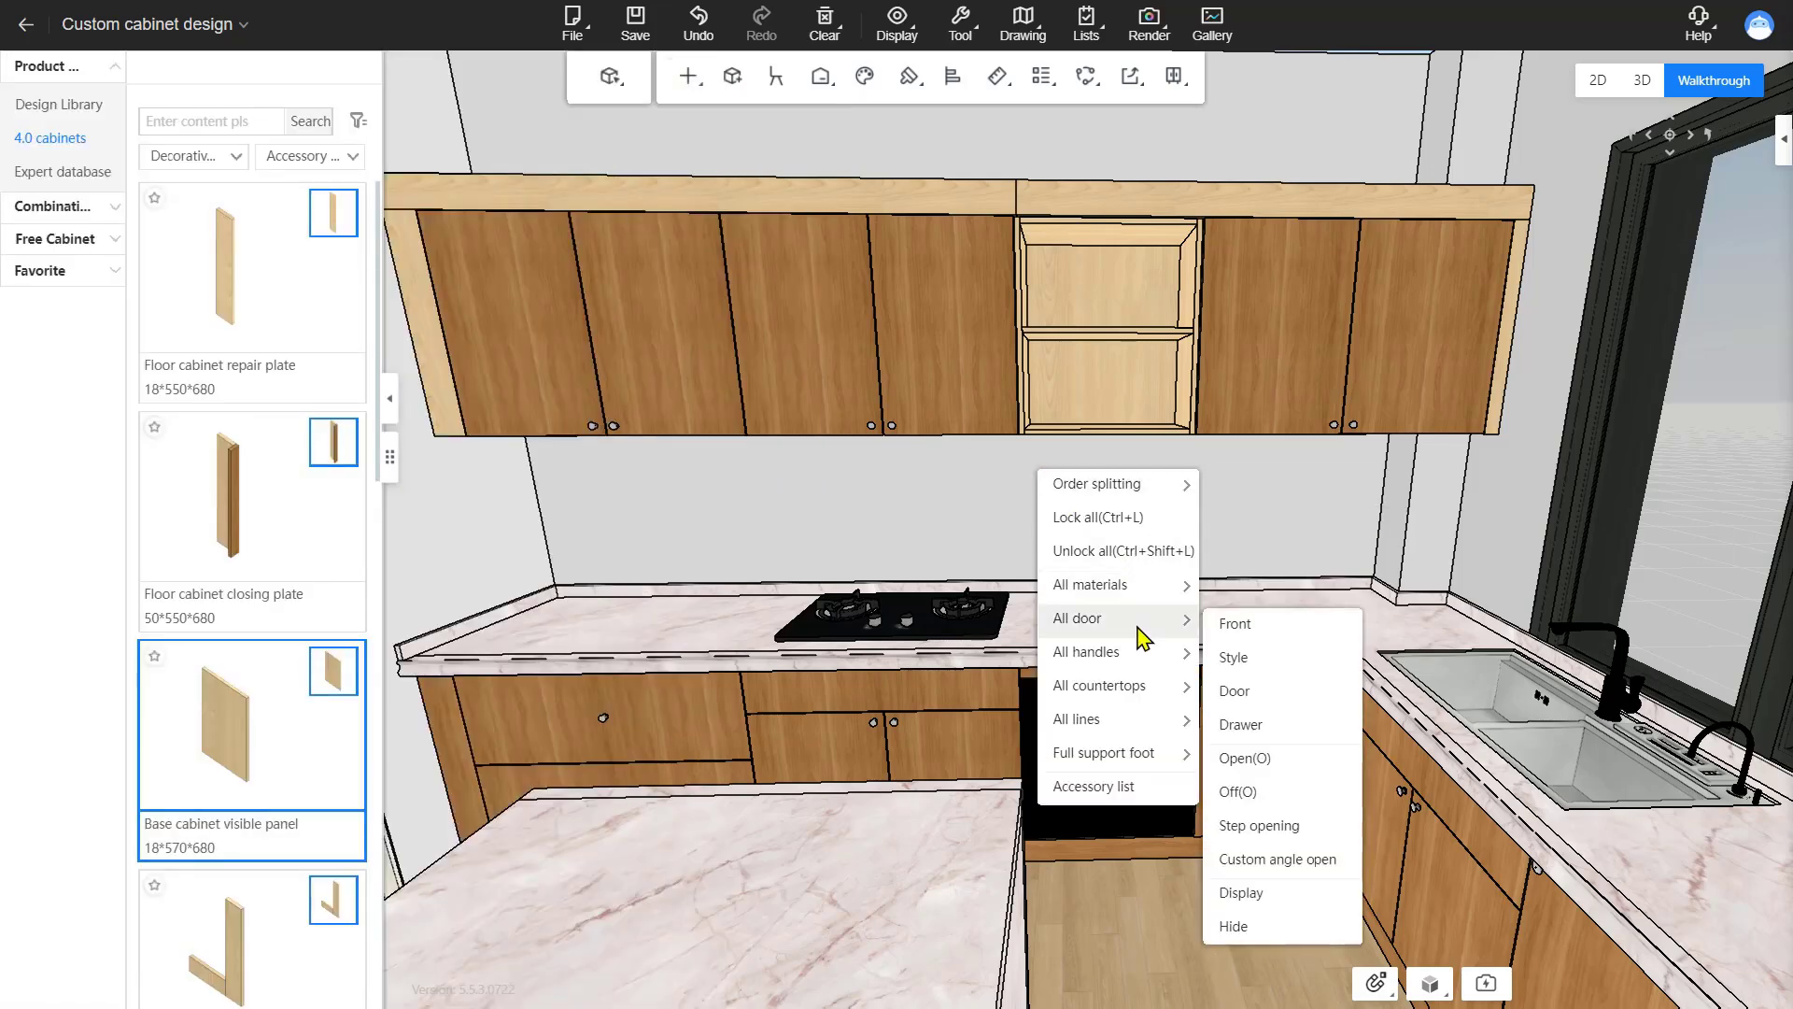
click(1289, 639)
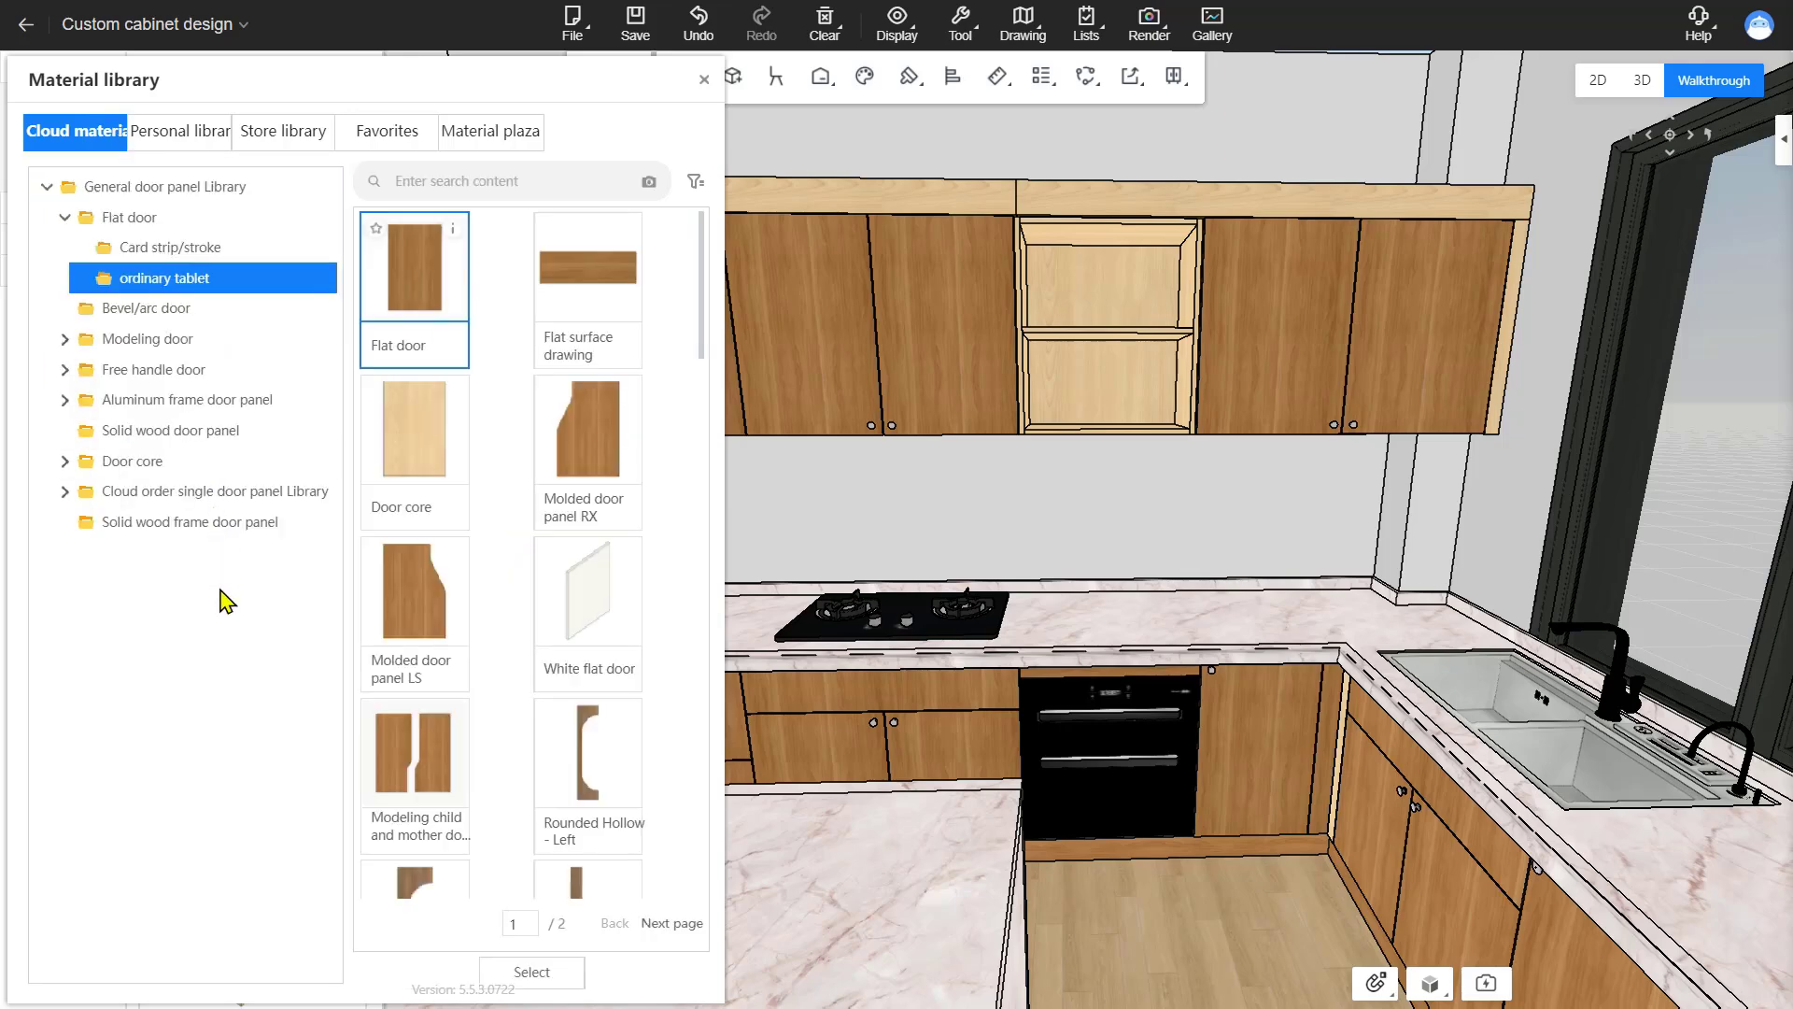
click(704, 79)
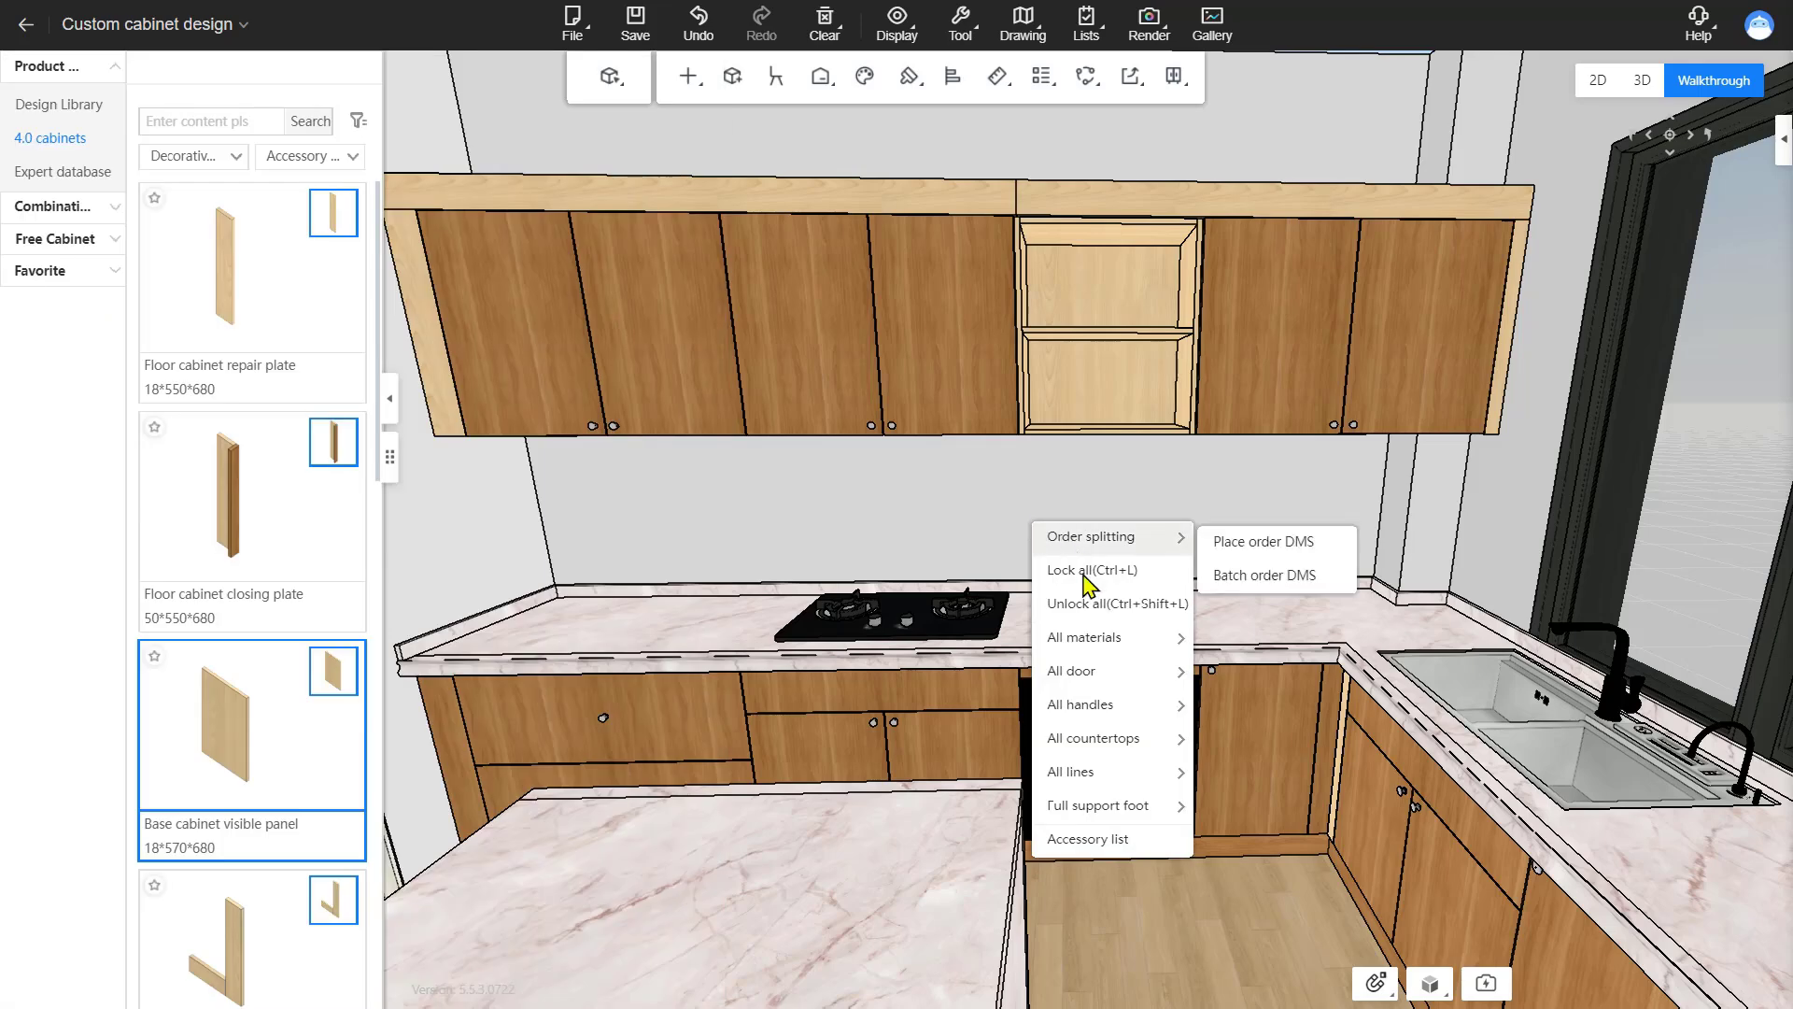
Replace all door fronts with the Type G free handle door "Boming Wood Door Panel - U...".
mouse_move(1087, 650)
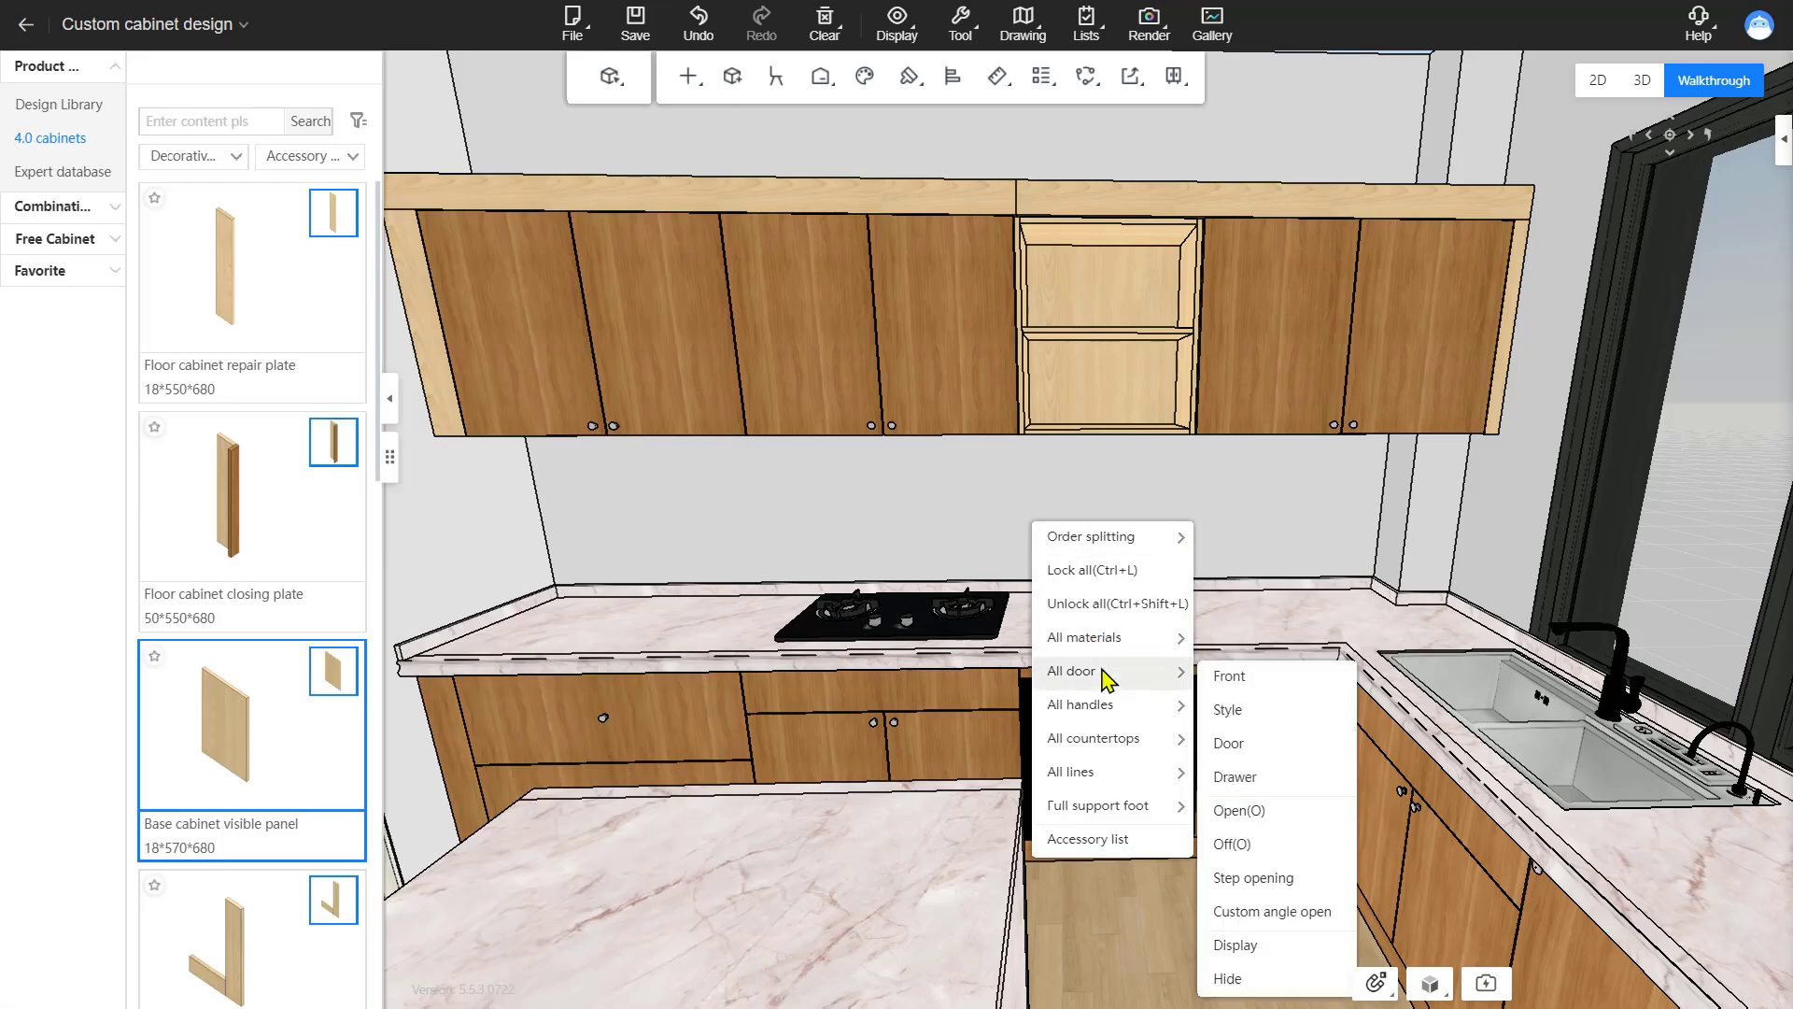
click(1229, 678)
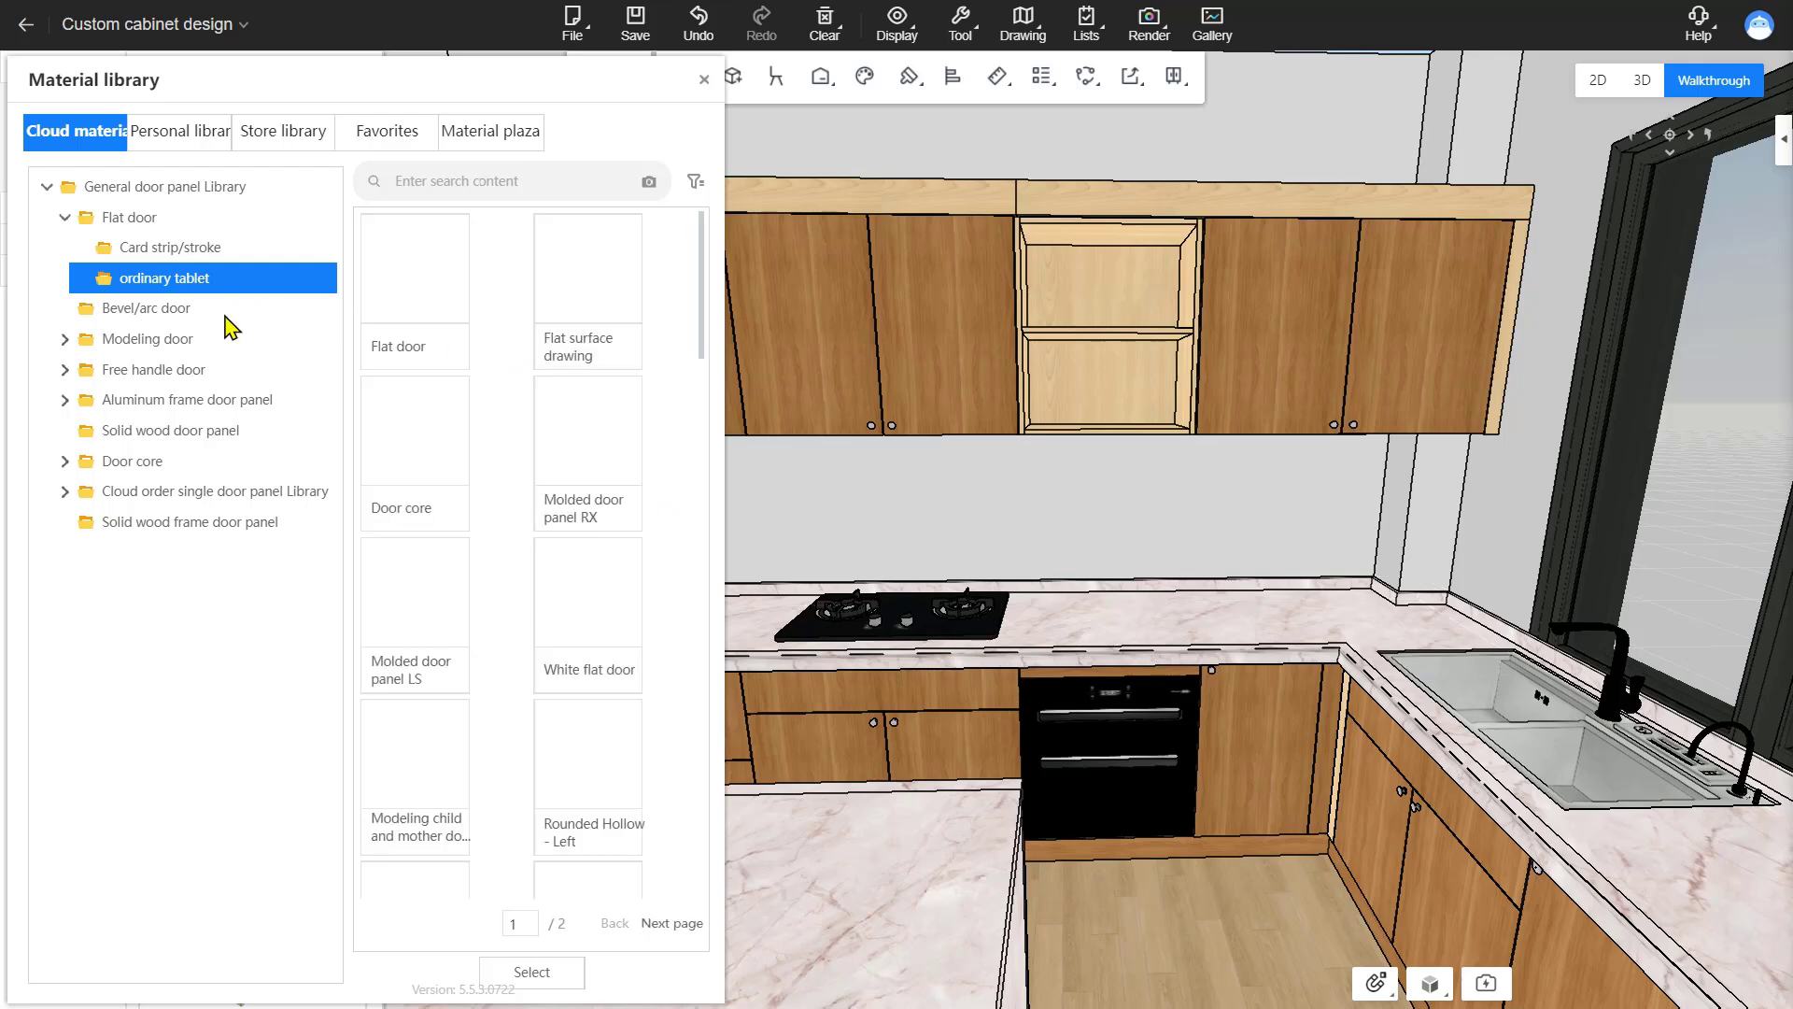
click(66, 372)
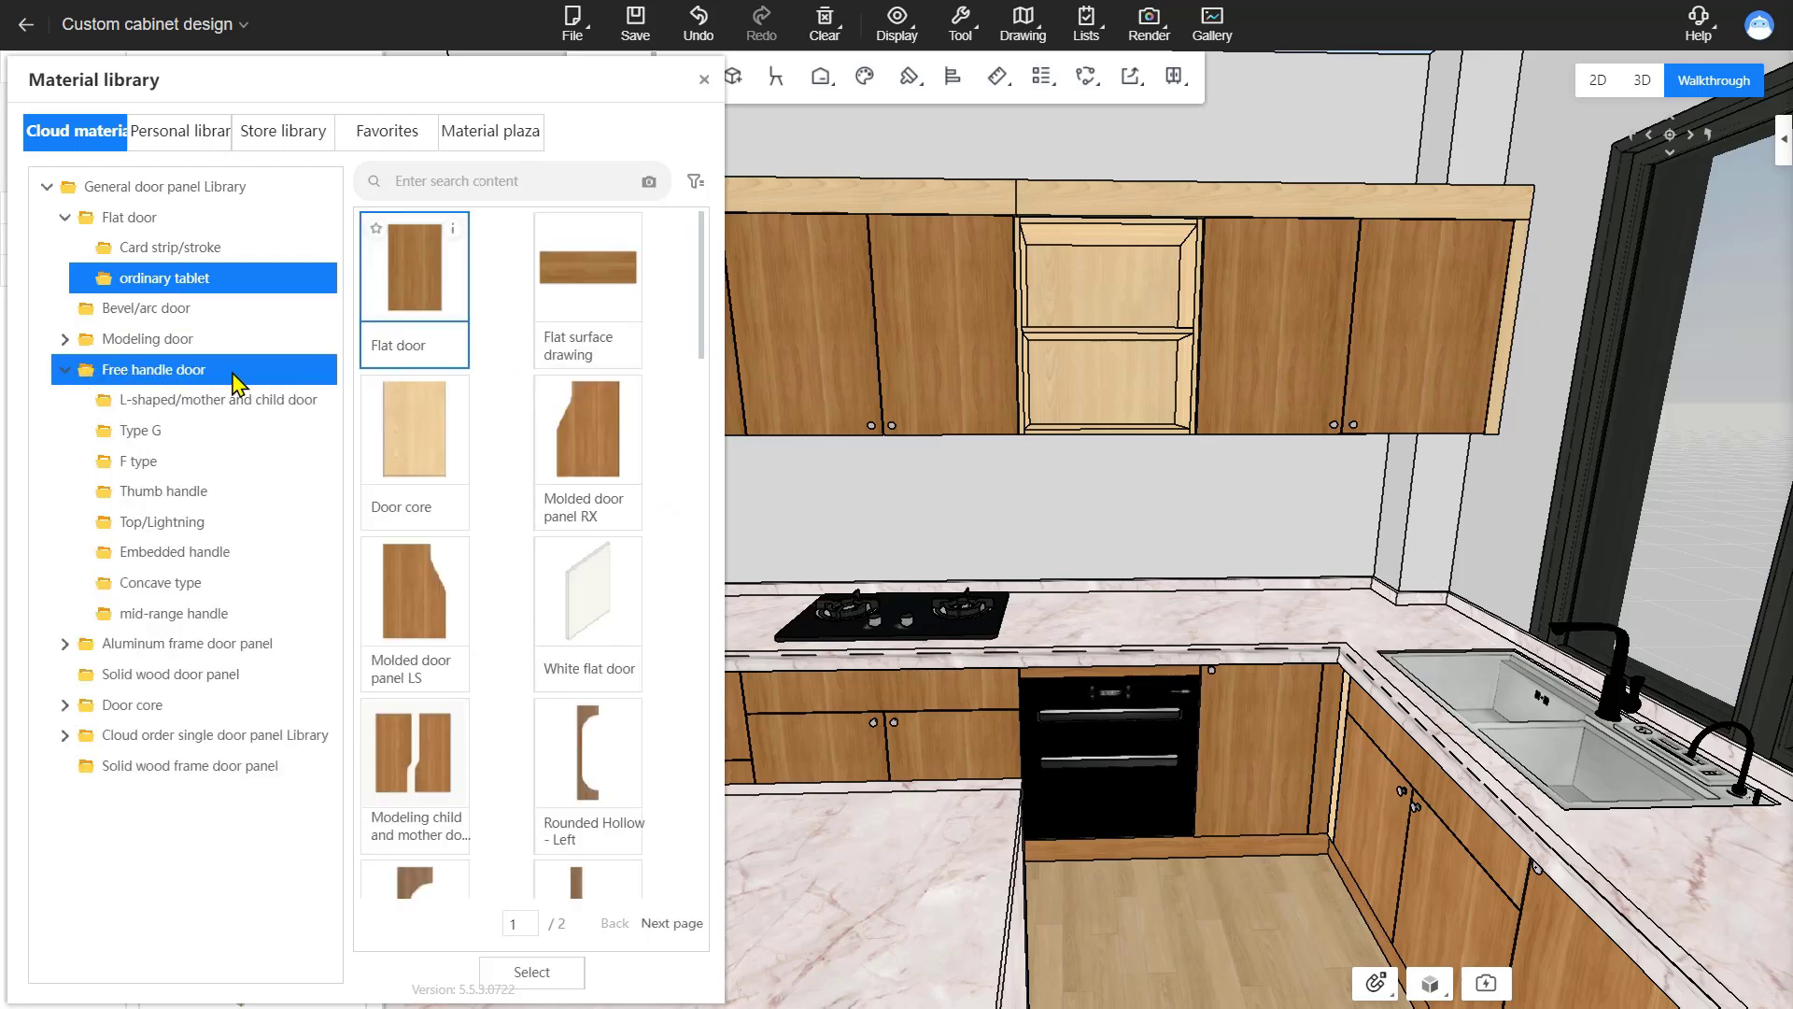
click(245, 437)
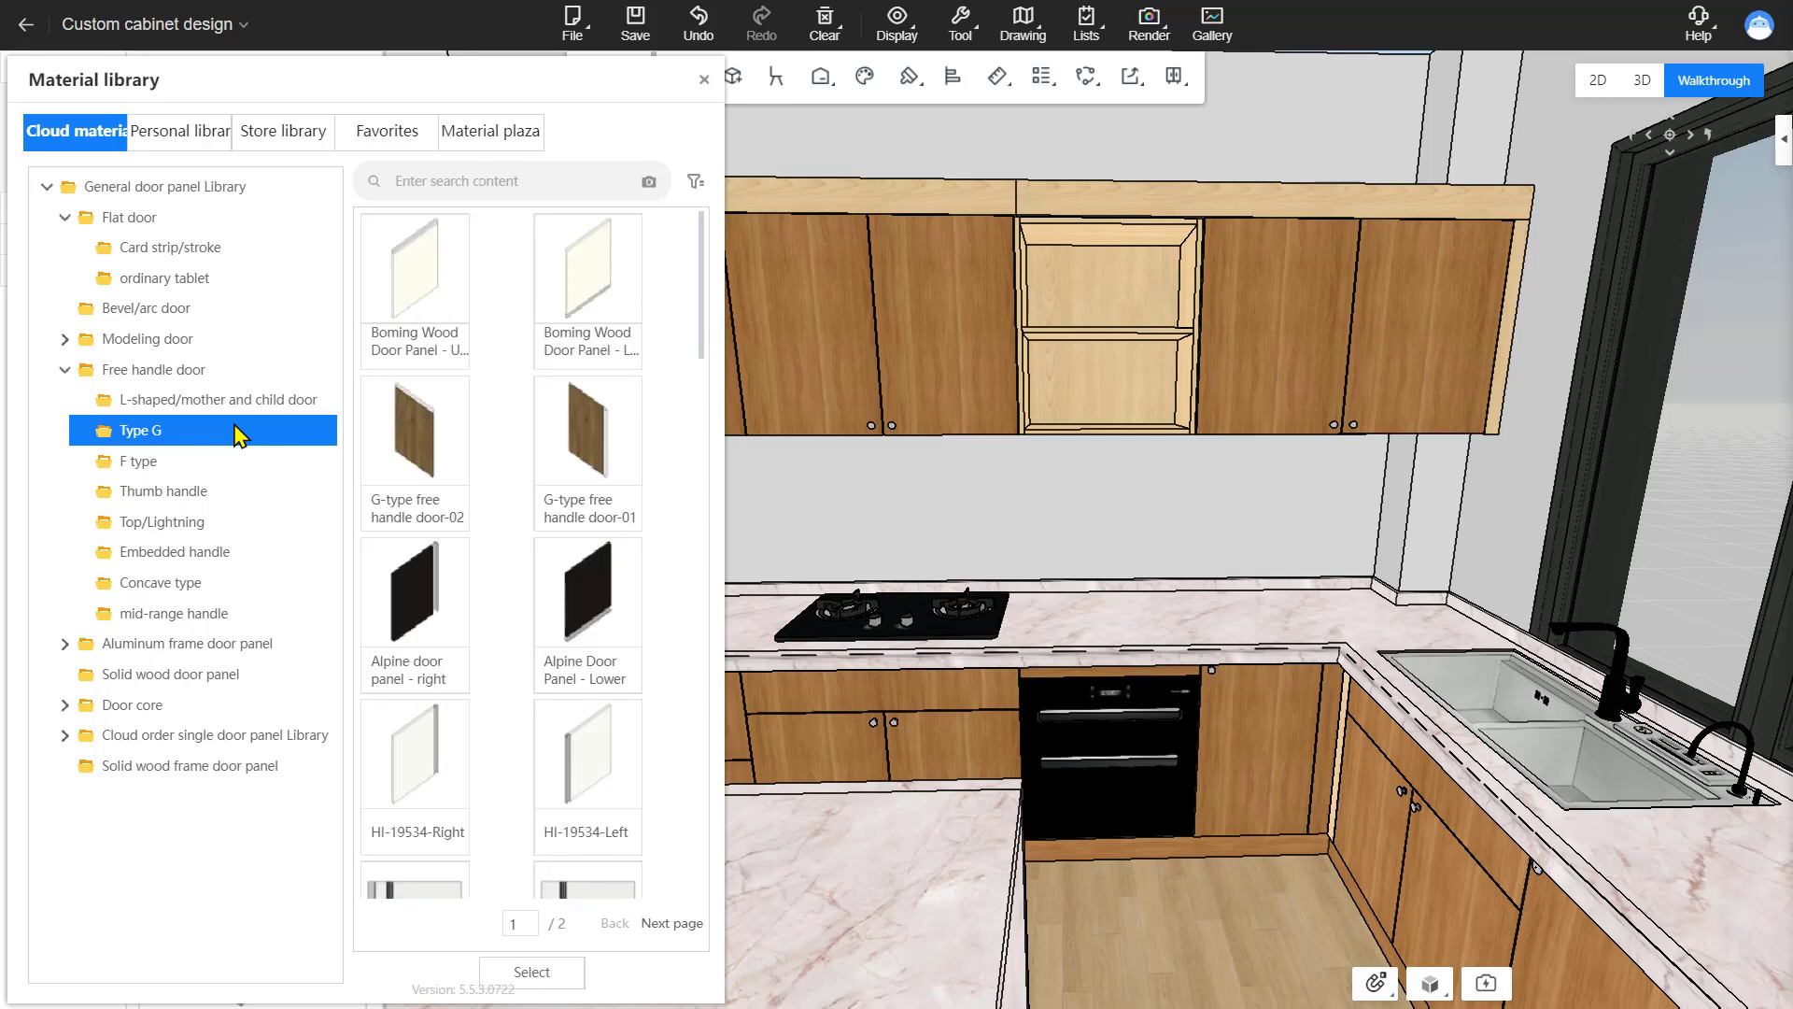
double_click(445, 308)
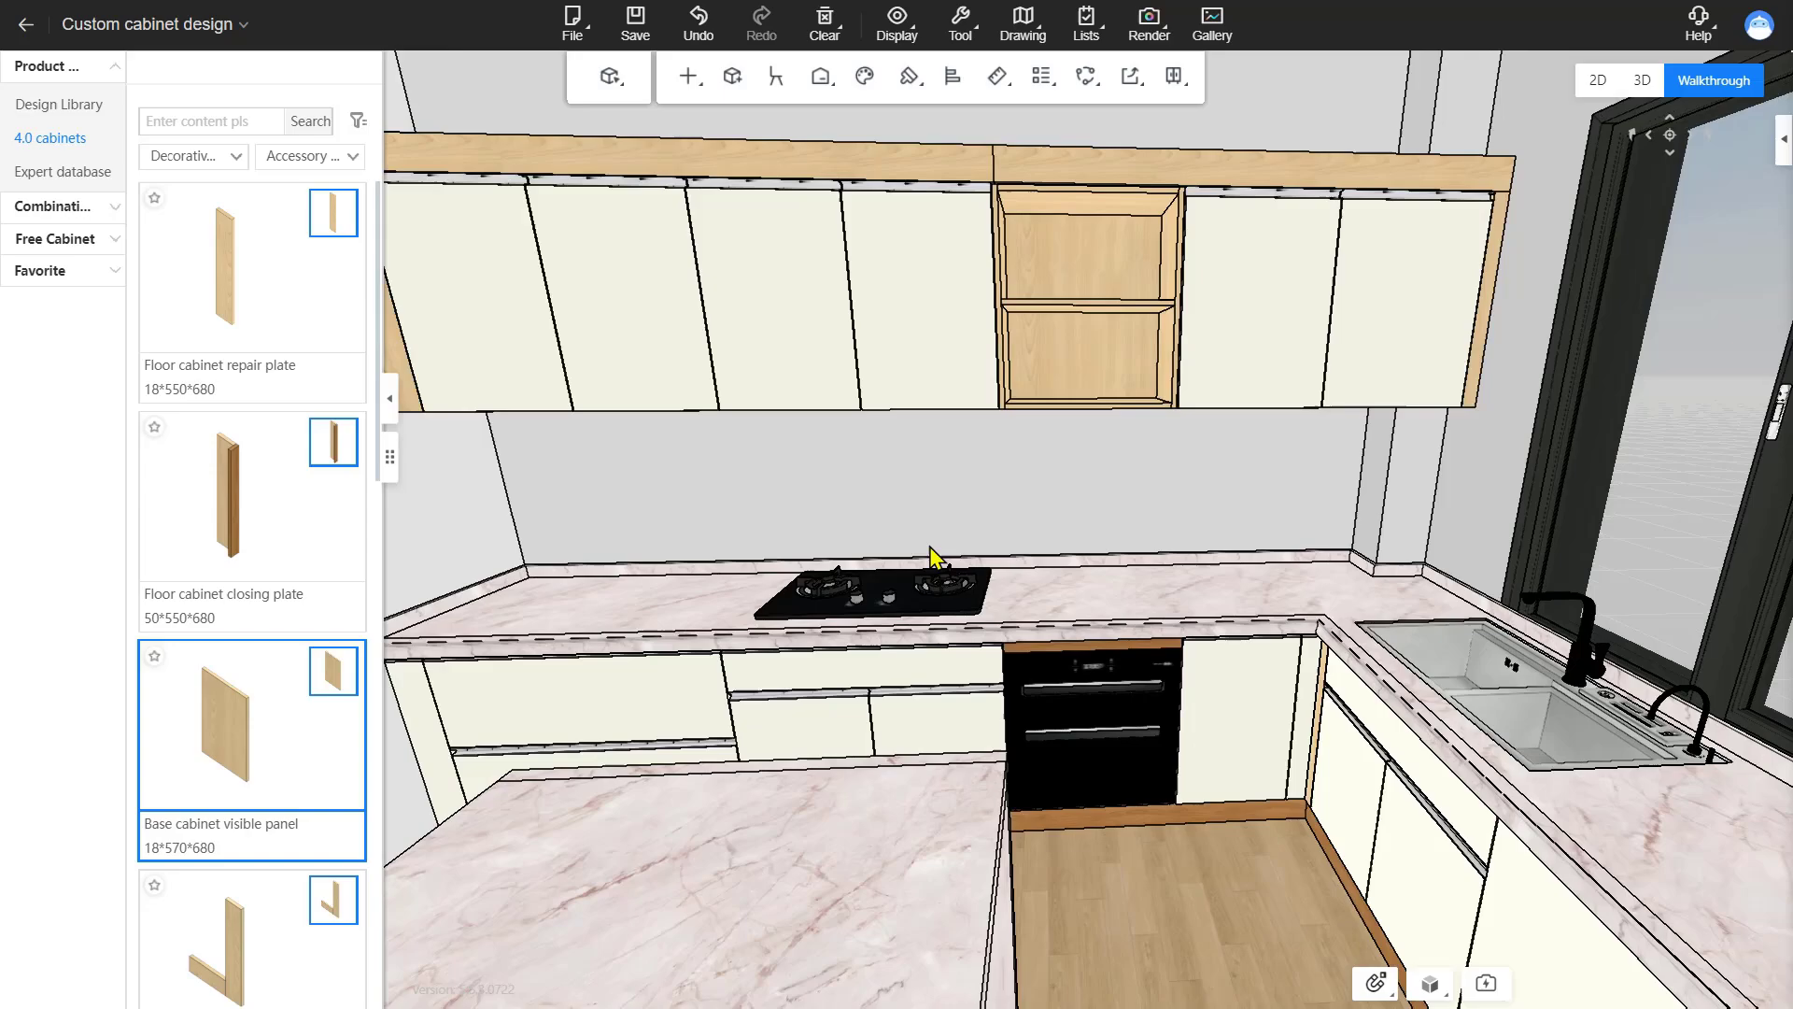
Replace the wall cabinet door fronts with the Type G free handle door "Boming Wood Door Panel - L...".
scroll(937, 558, up, 5)
drag(937, 559, 972, 552)
scroll(916, 524, down, 5)
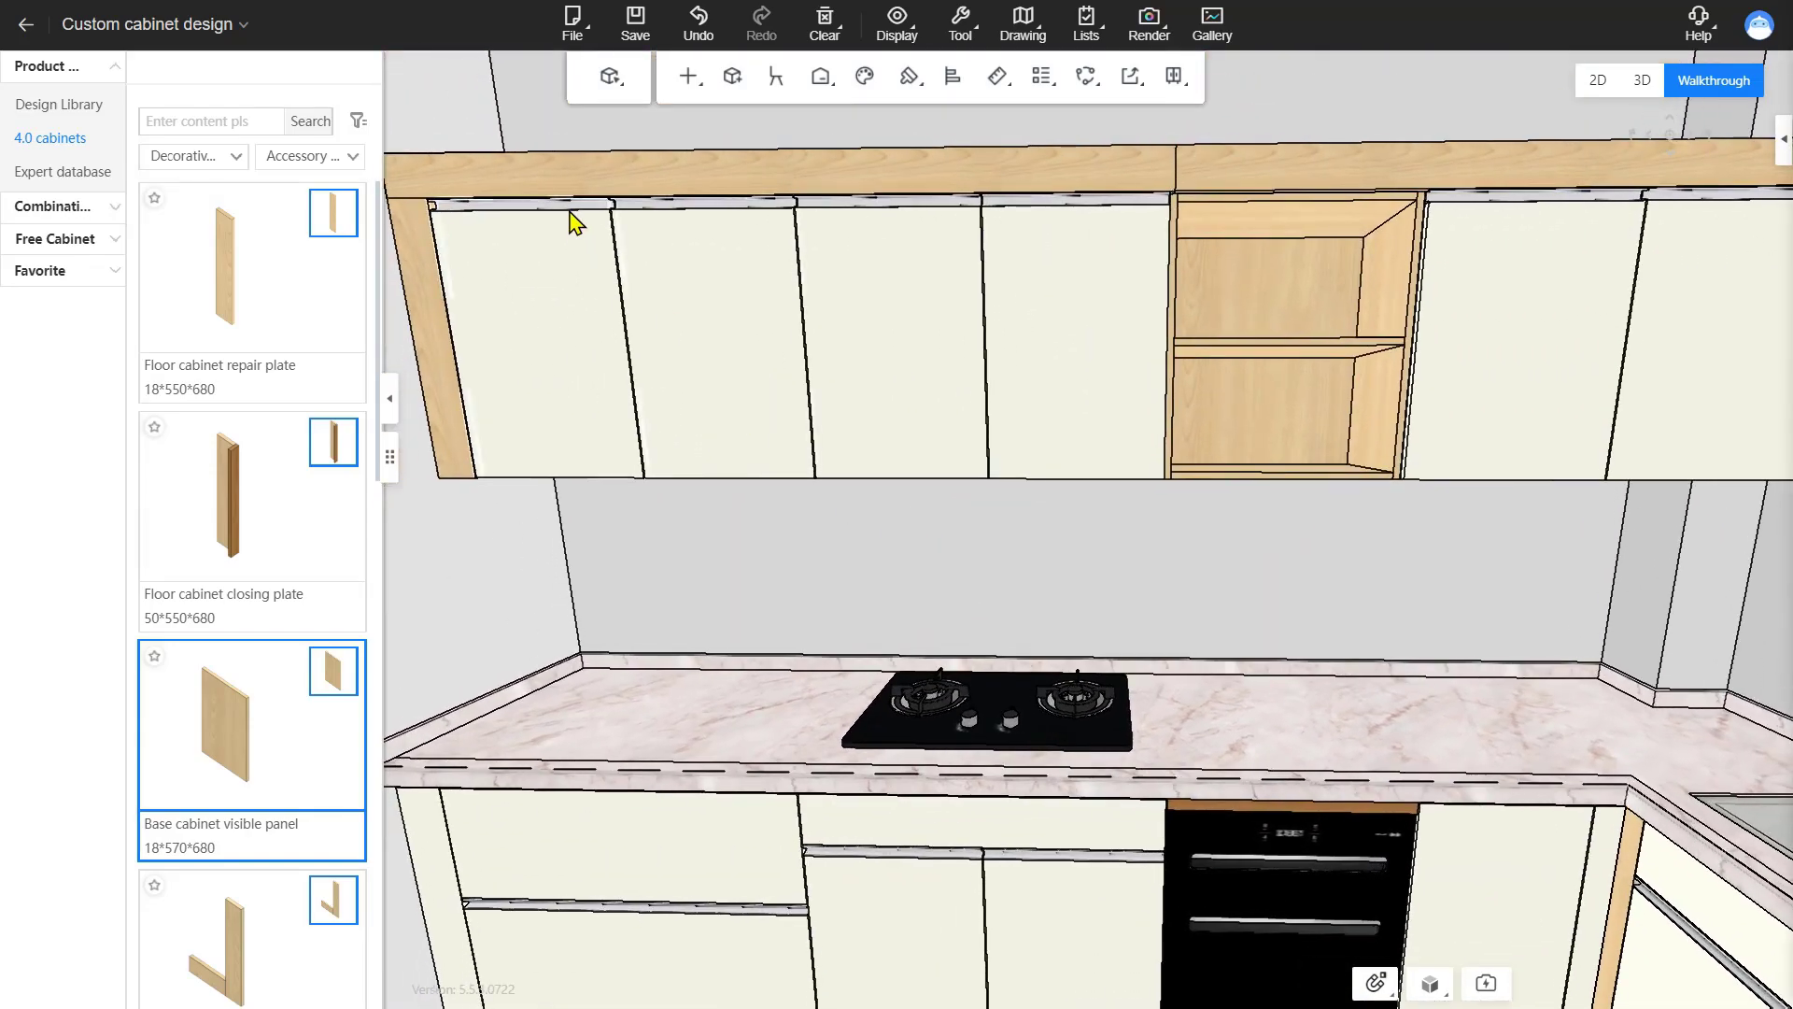
click(578, 332)
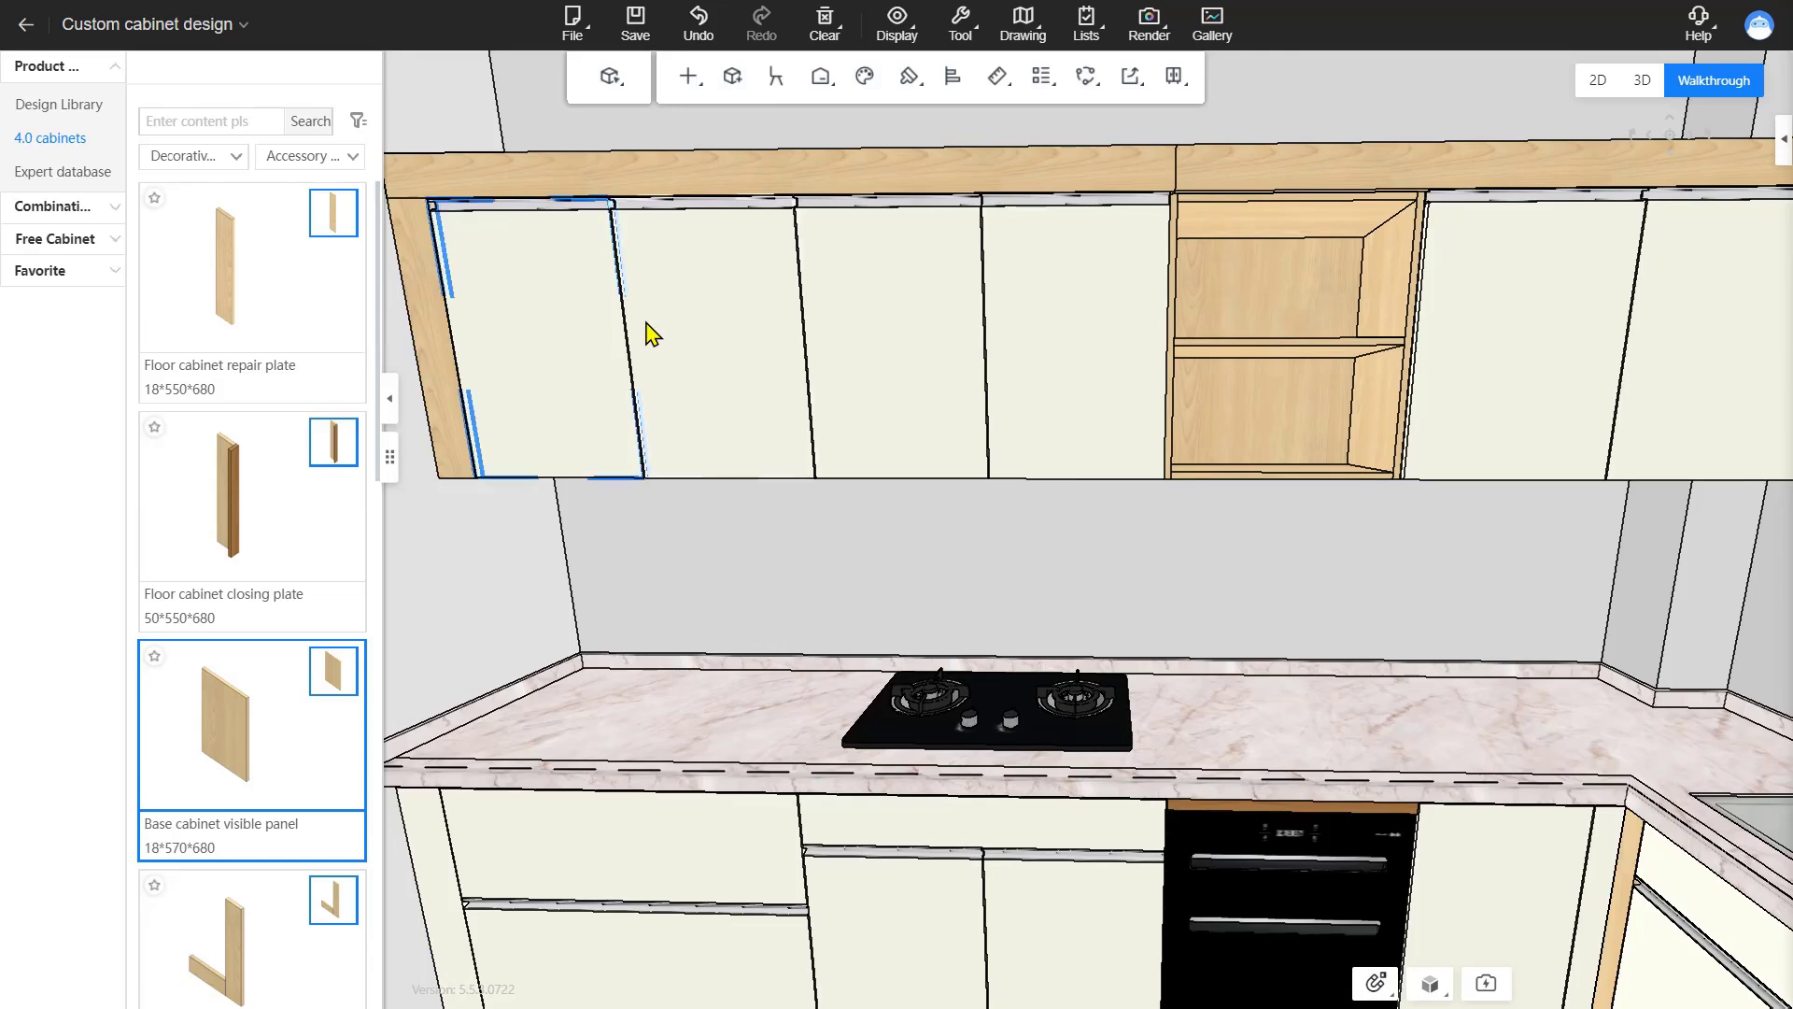
ctrl+click(1559, 325)
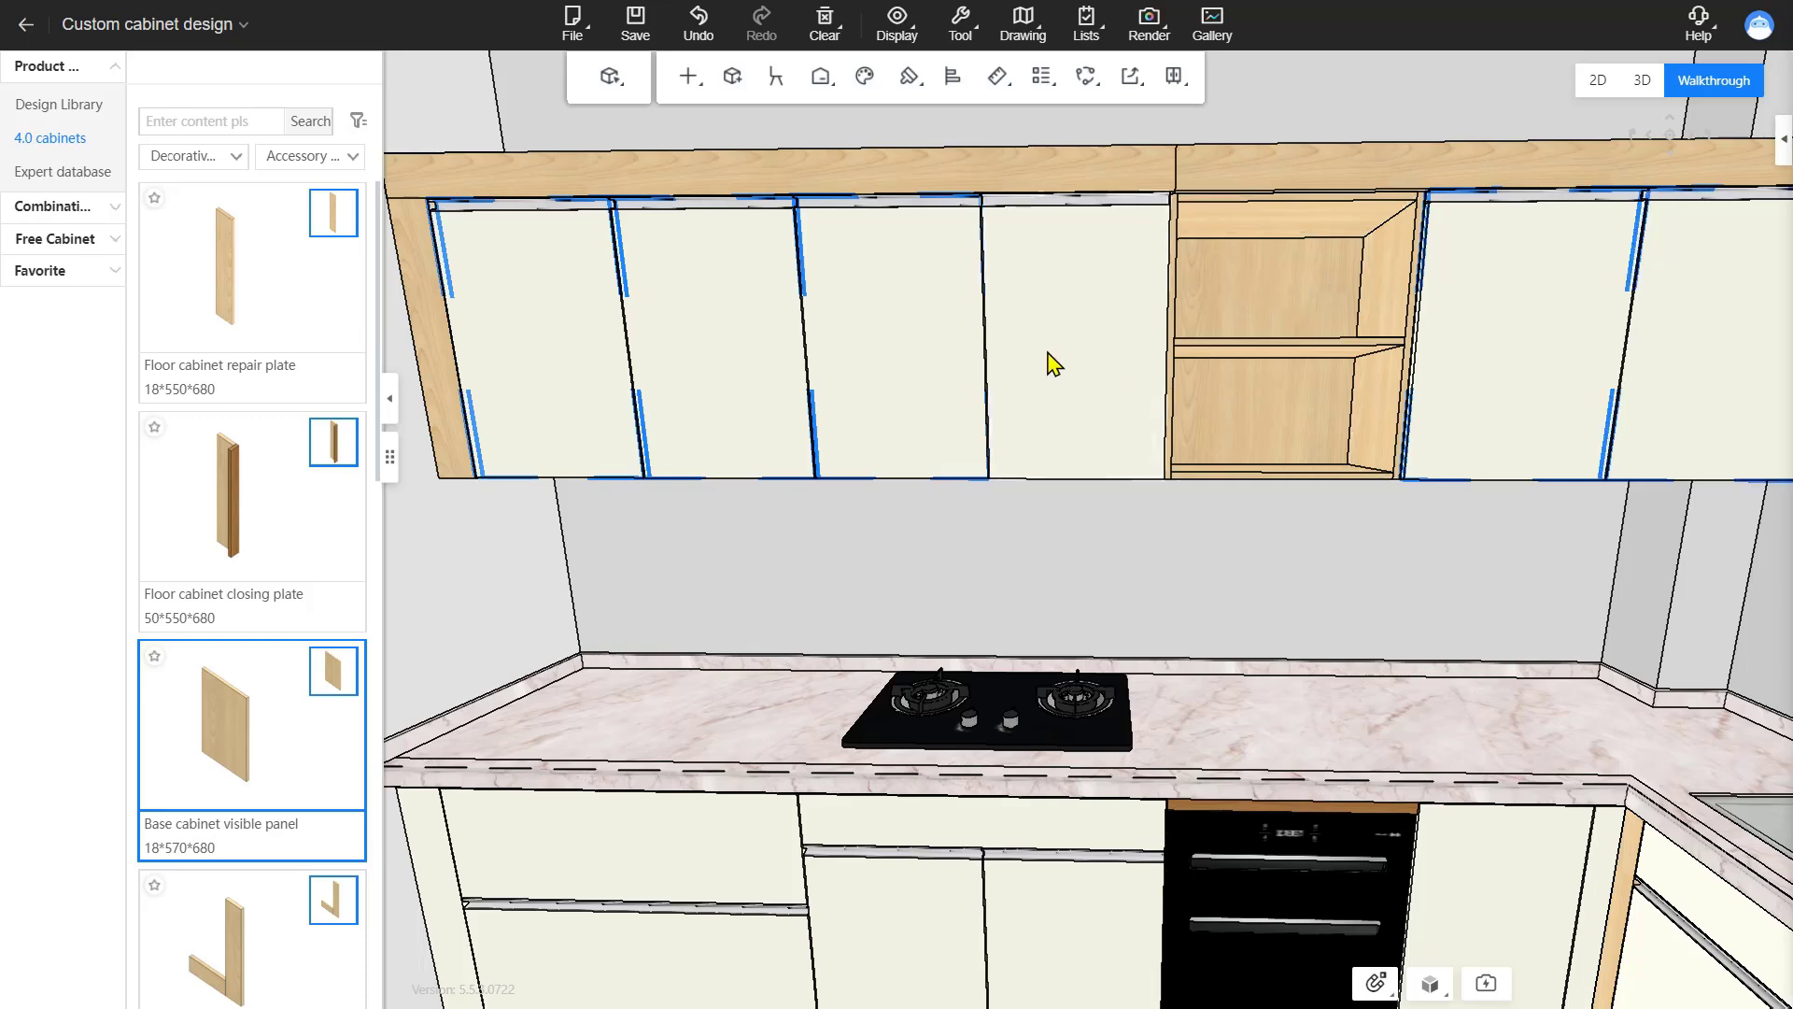
ctrl+click(1050, 322)
right_click(1056, 308)
mouse_move(1115, 455)
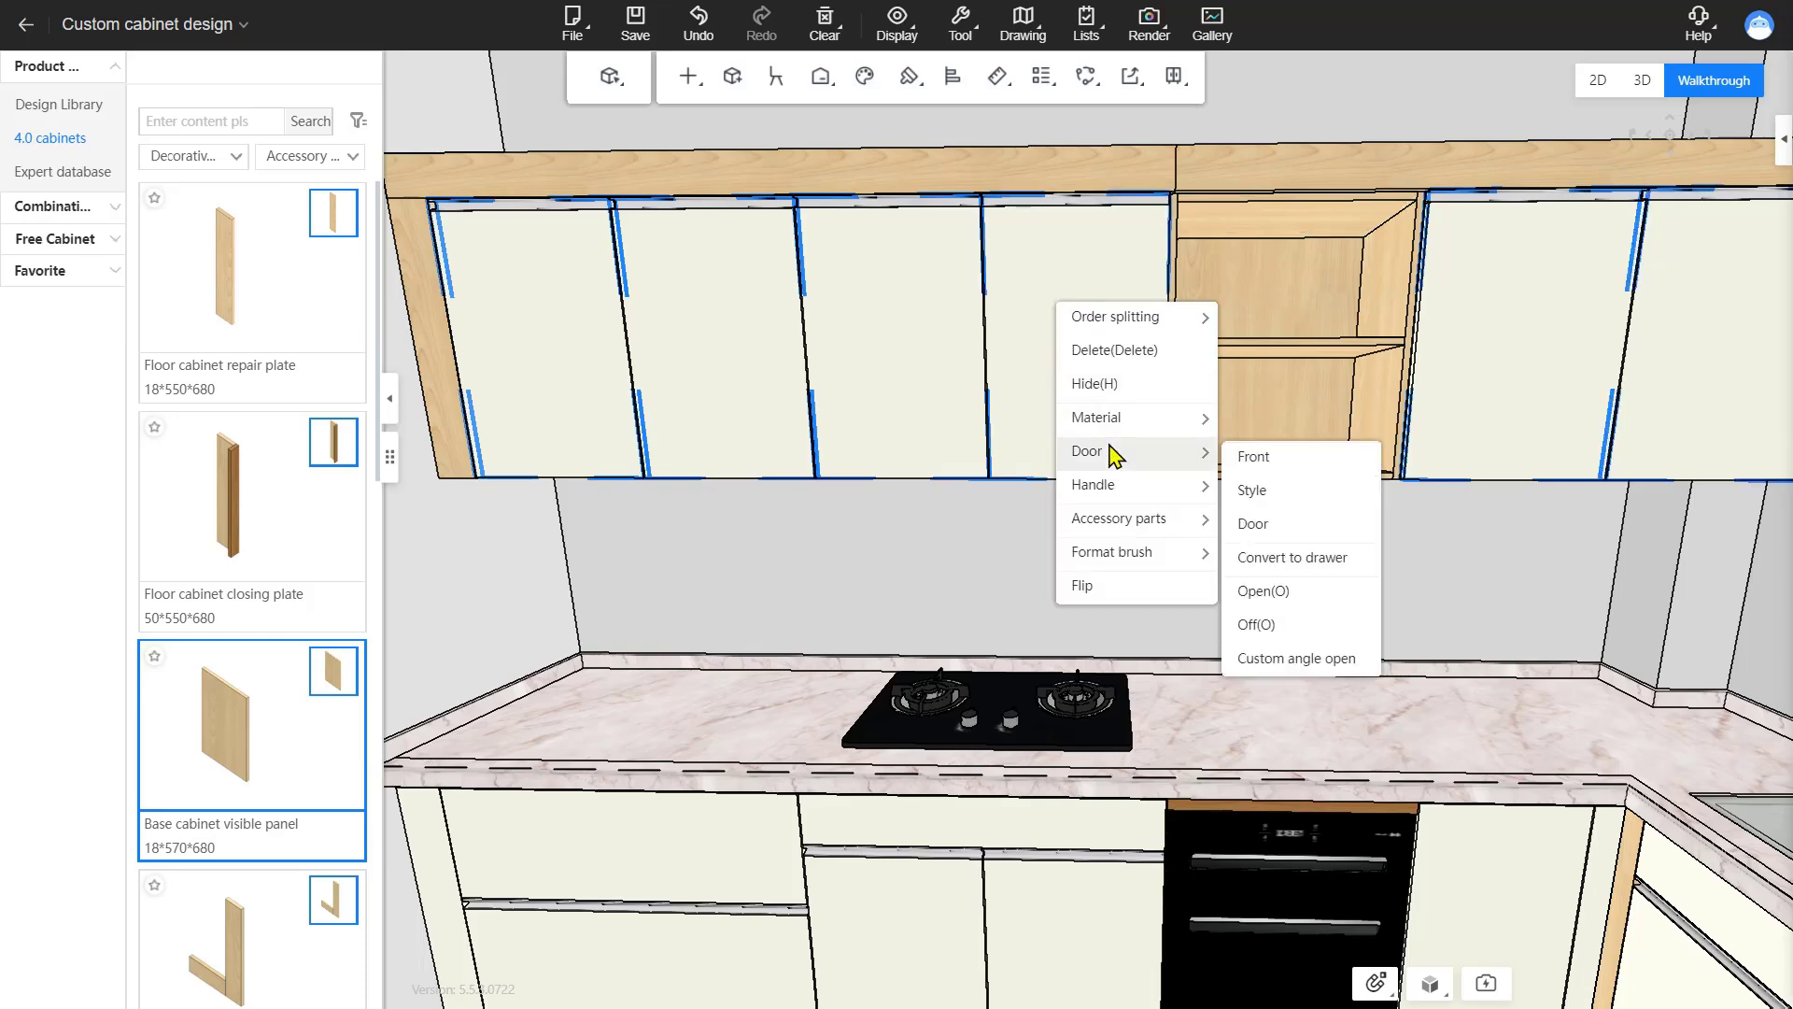
click(1276, 459)
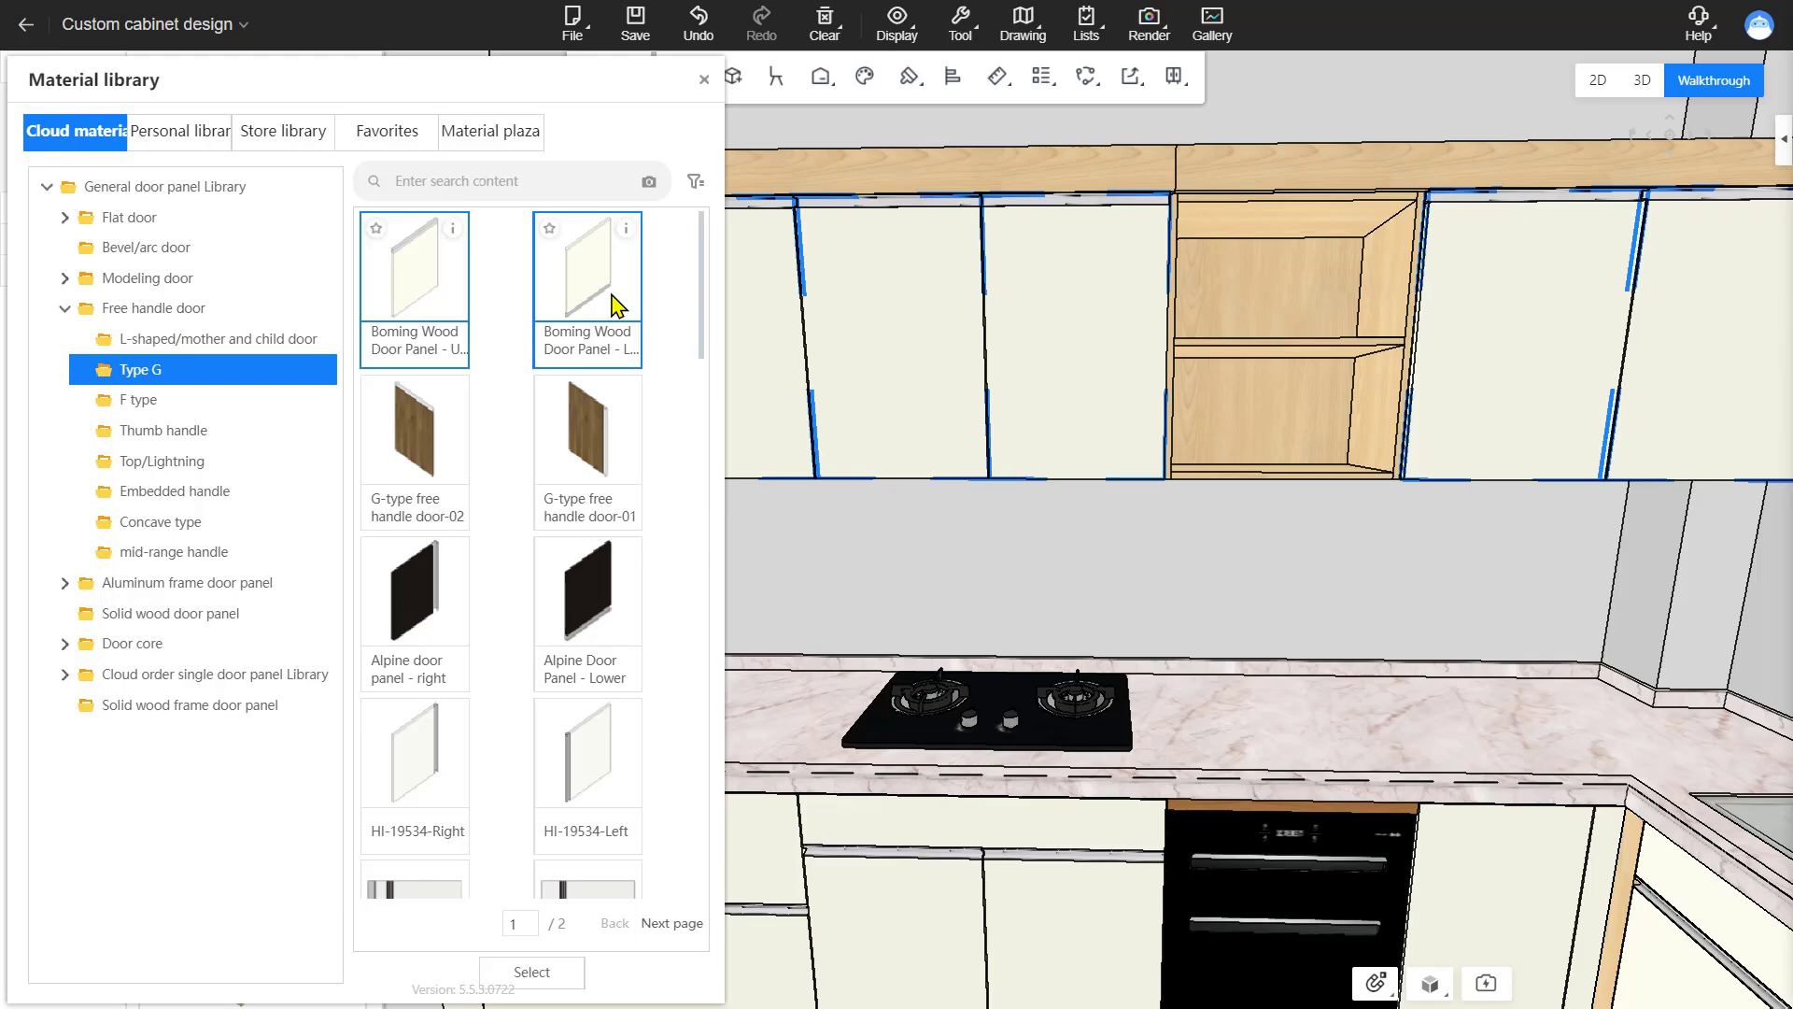
double_click(616, 304)
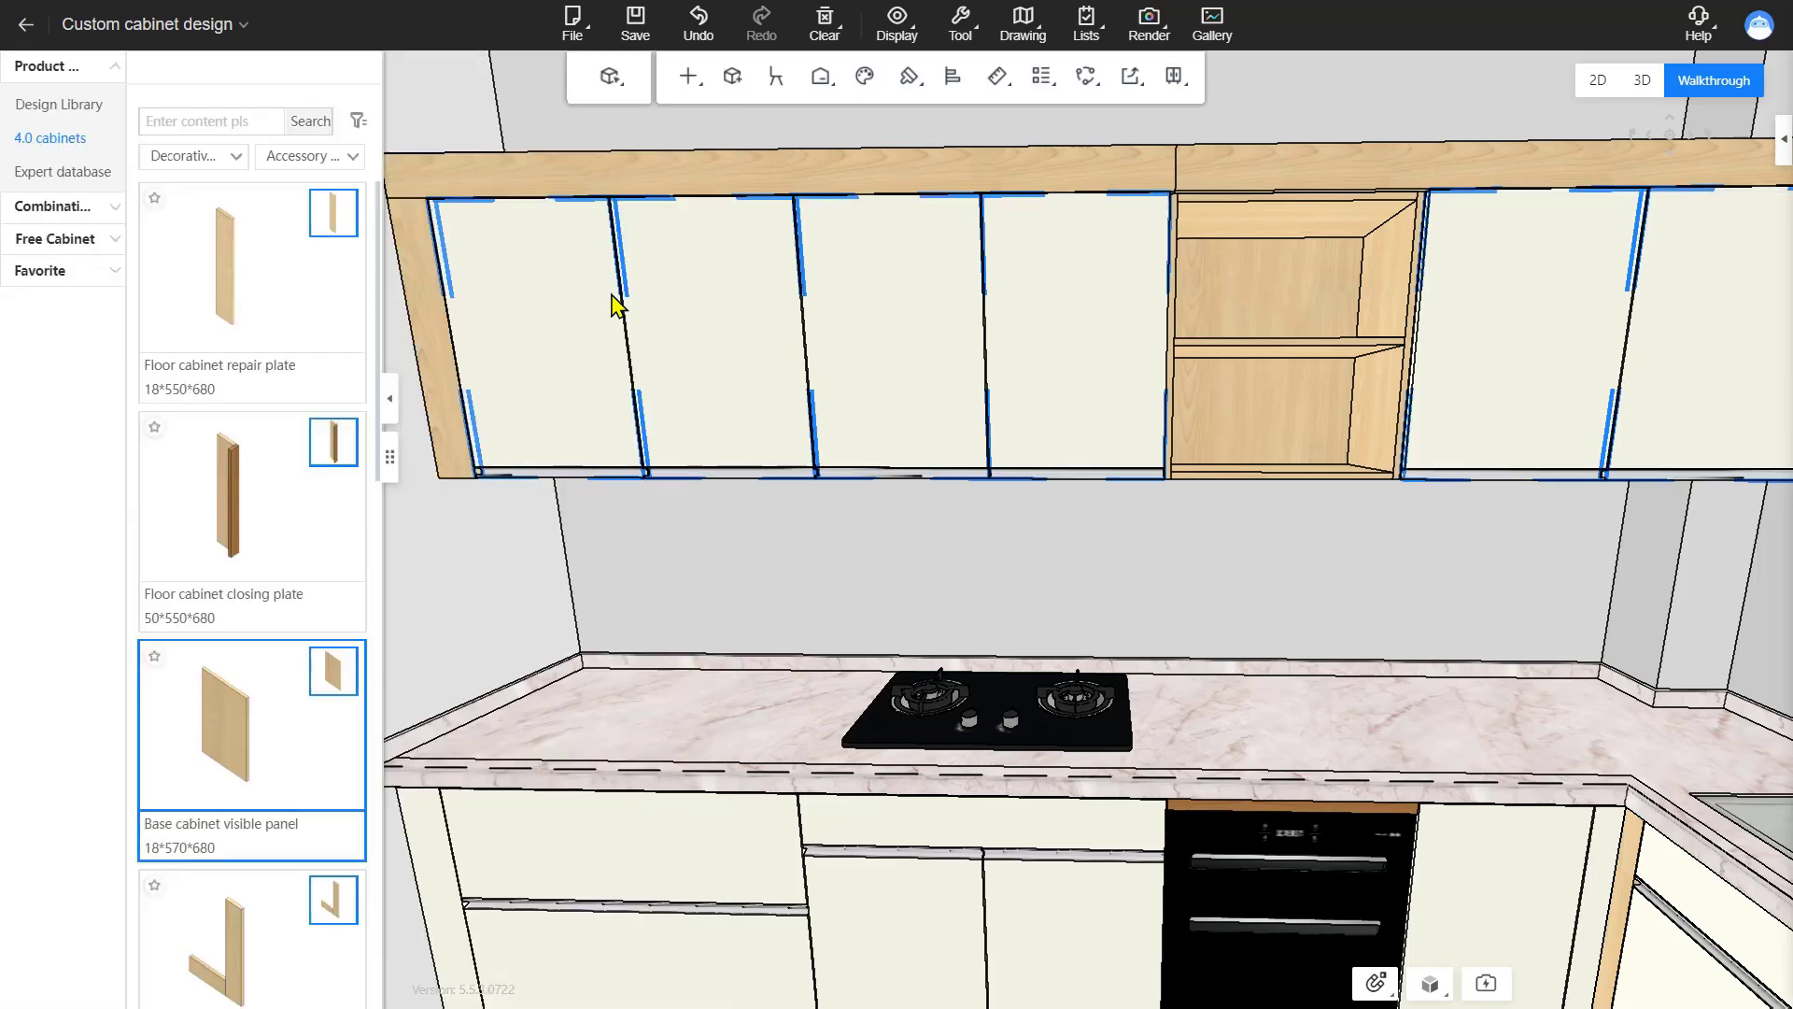
Change the material of all doors to the matte blister Thermofoil finish "Girl powder".
drag(753, 480, 892, 565)
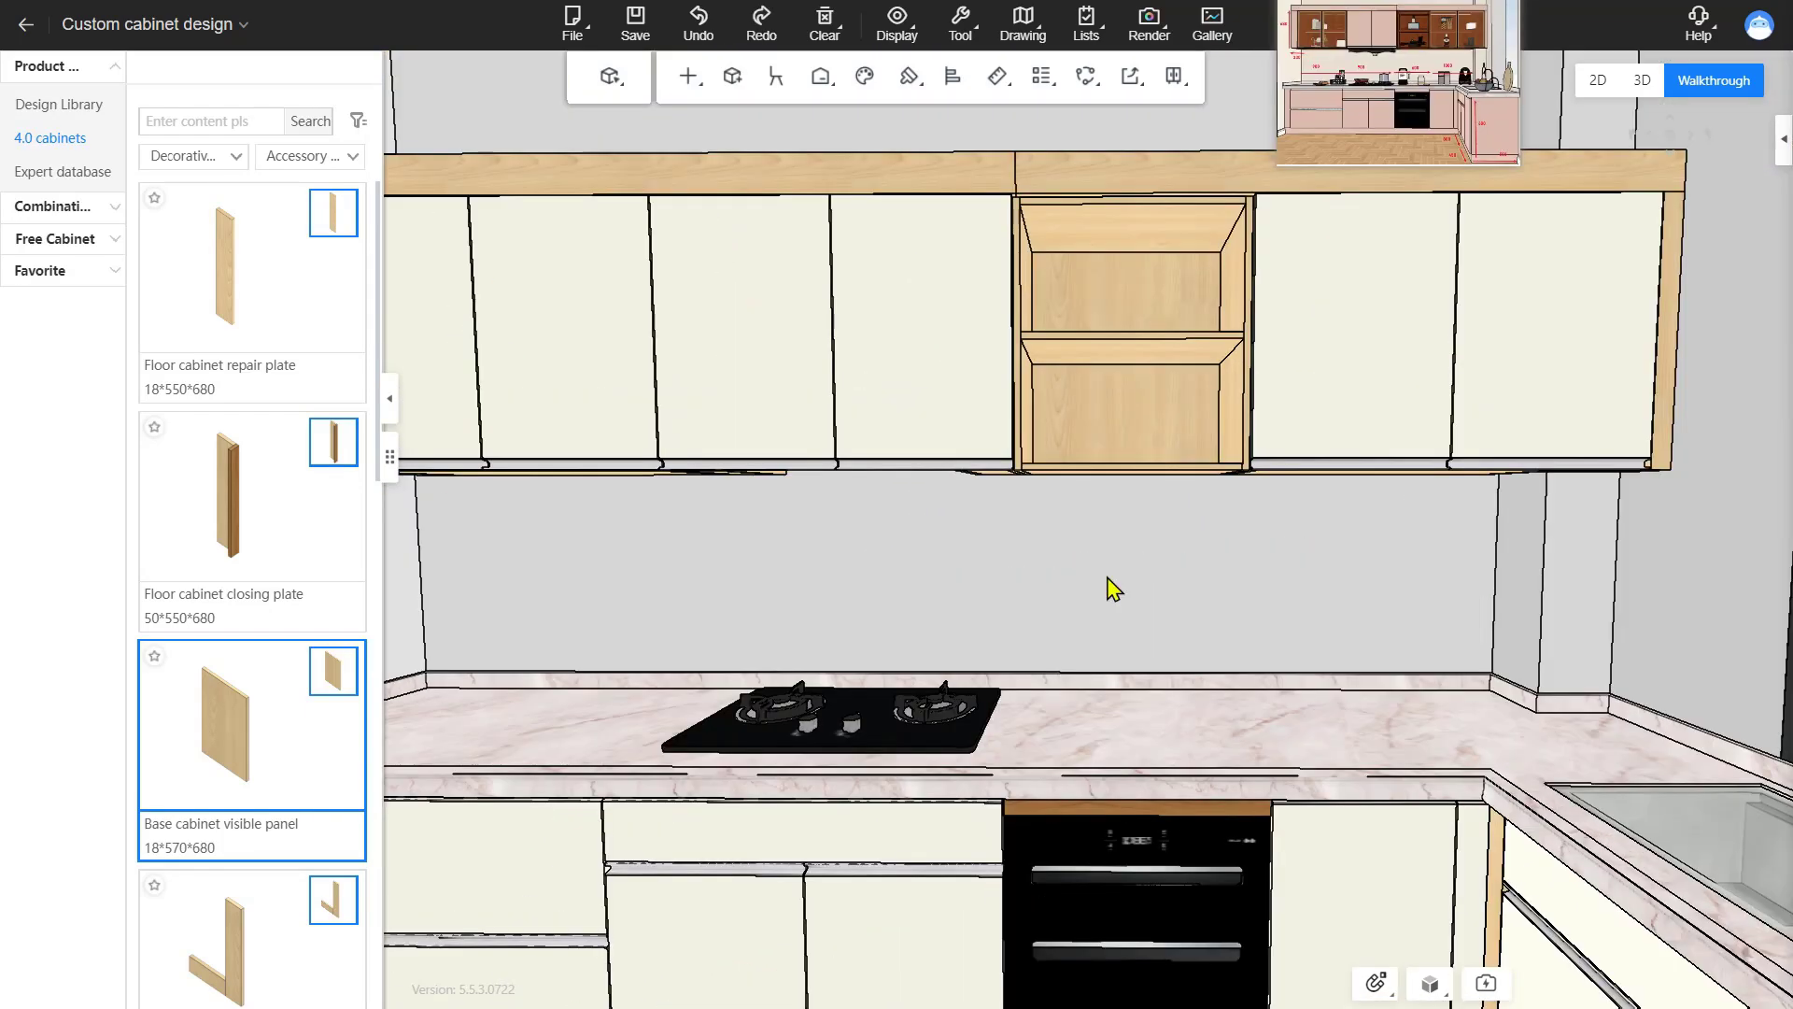
right_click(1111, 586)
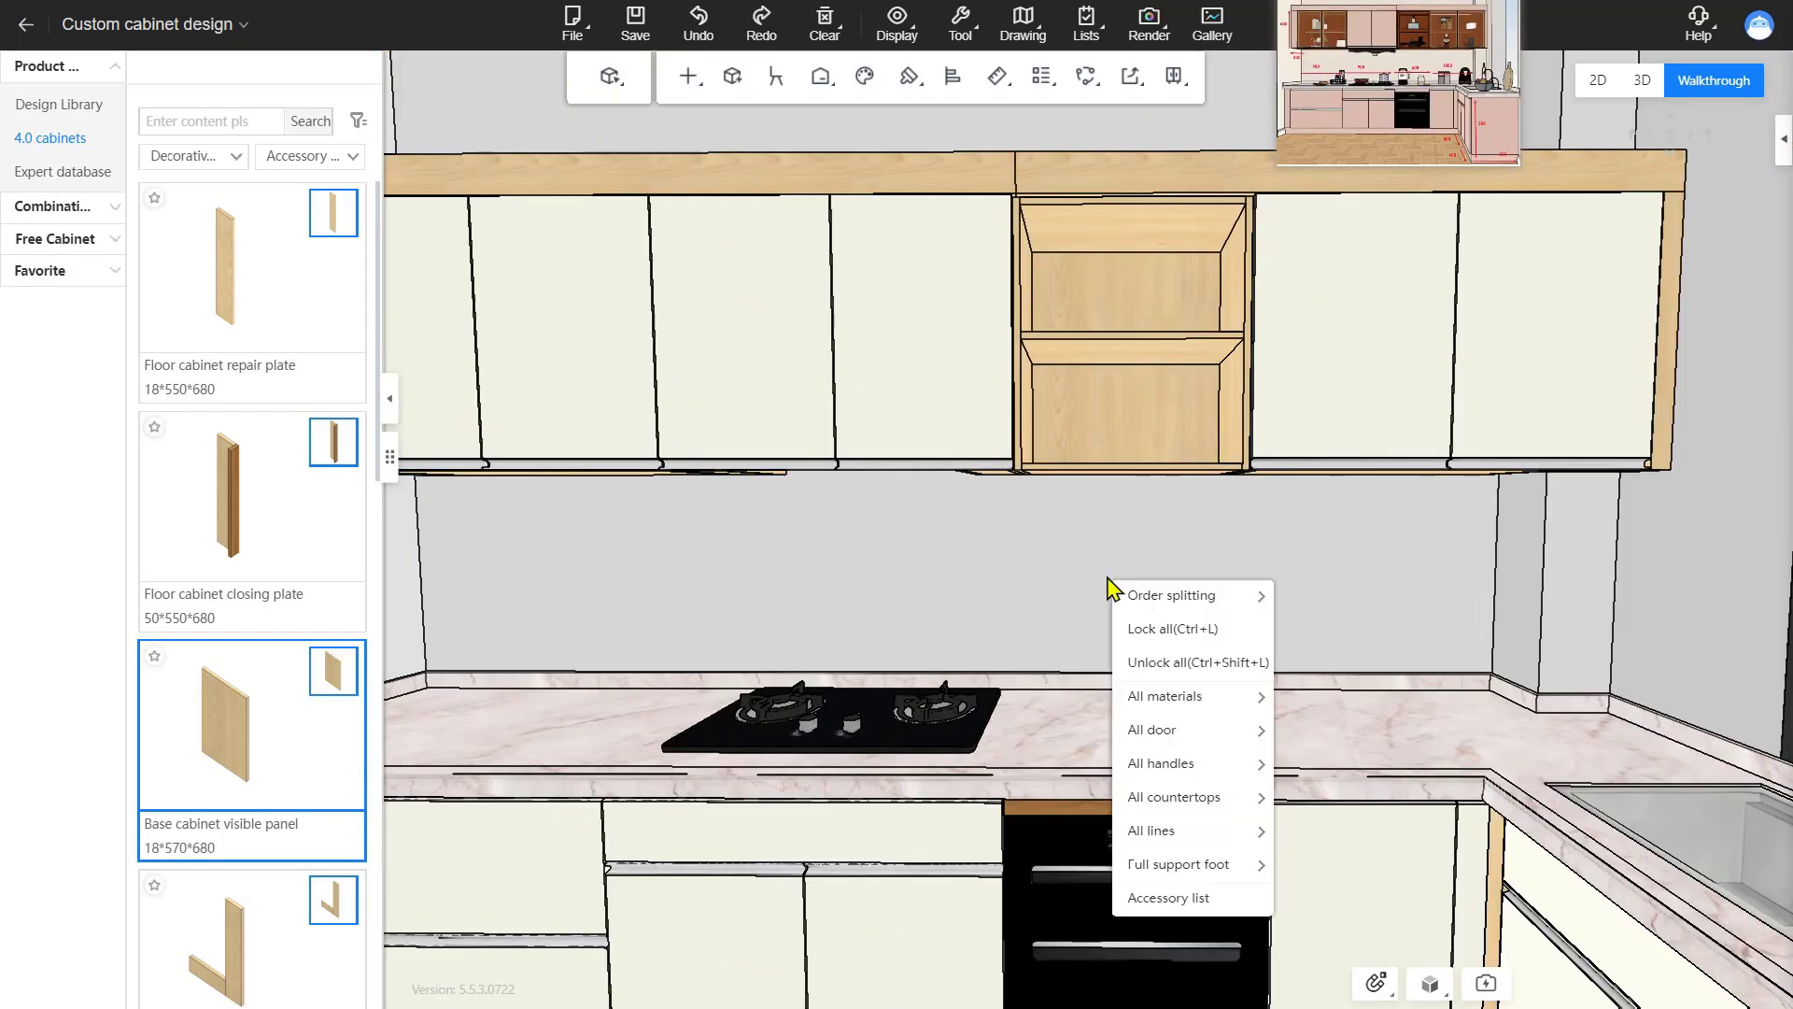
mouse_move(1232, 702)
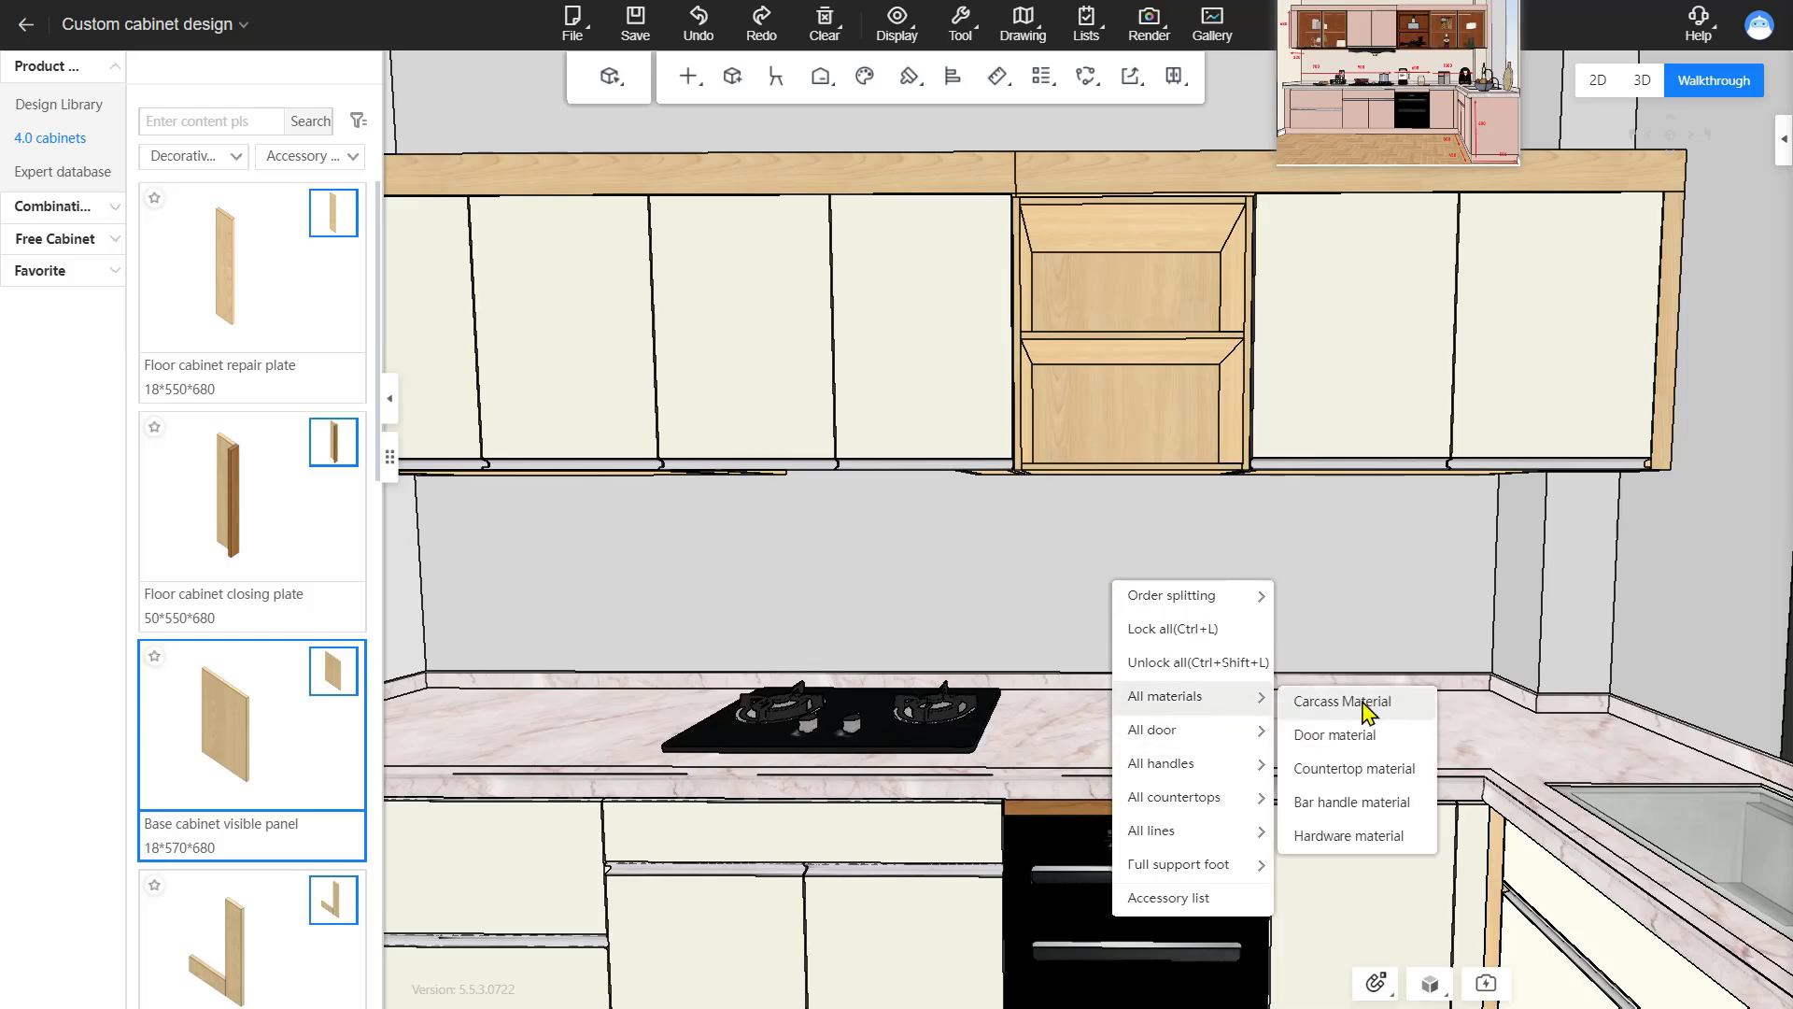
click(1369, 736)
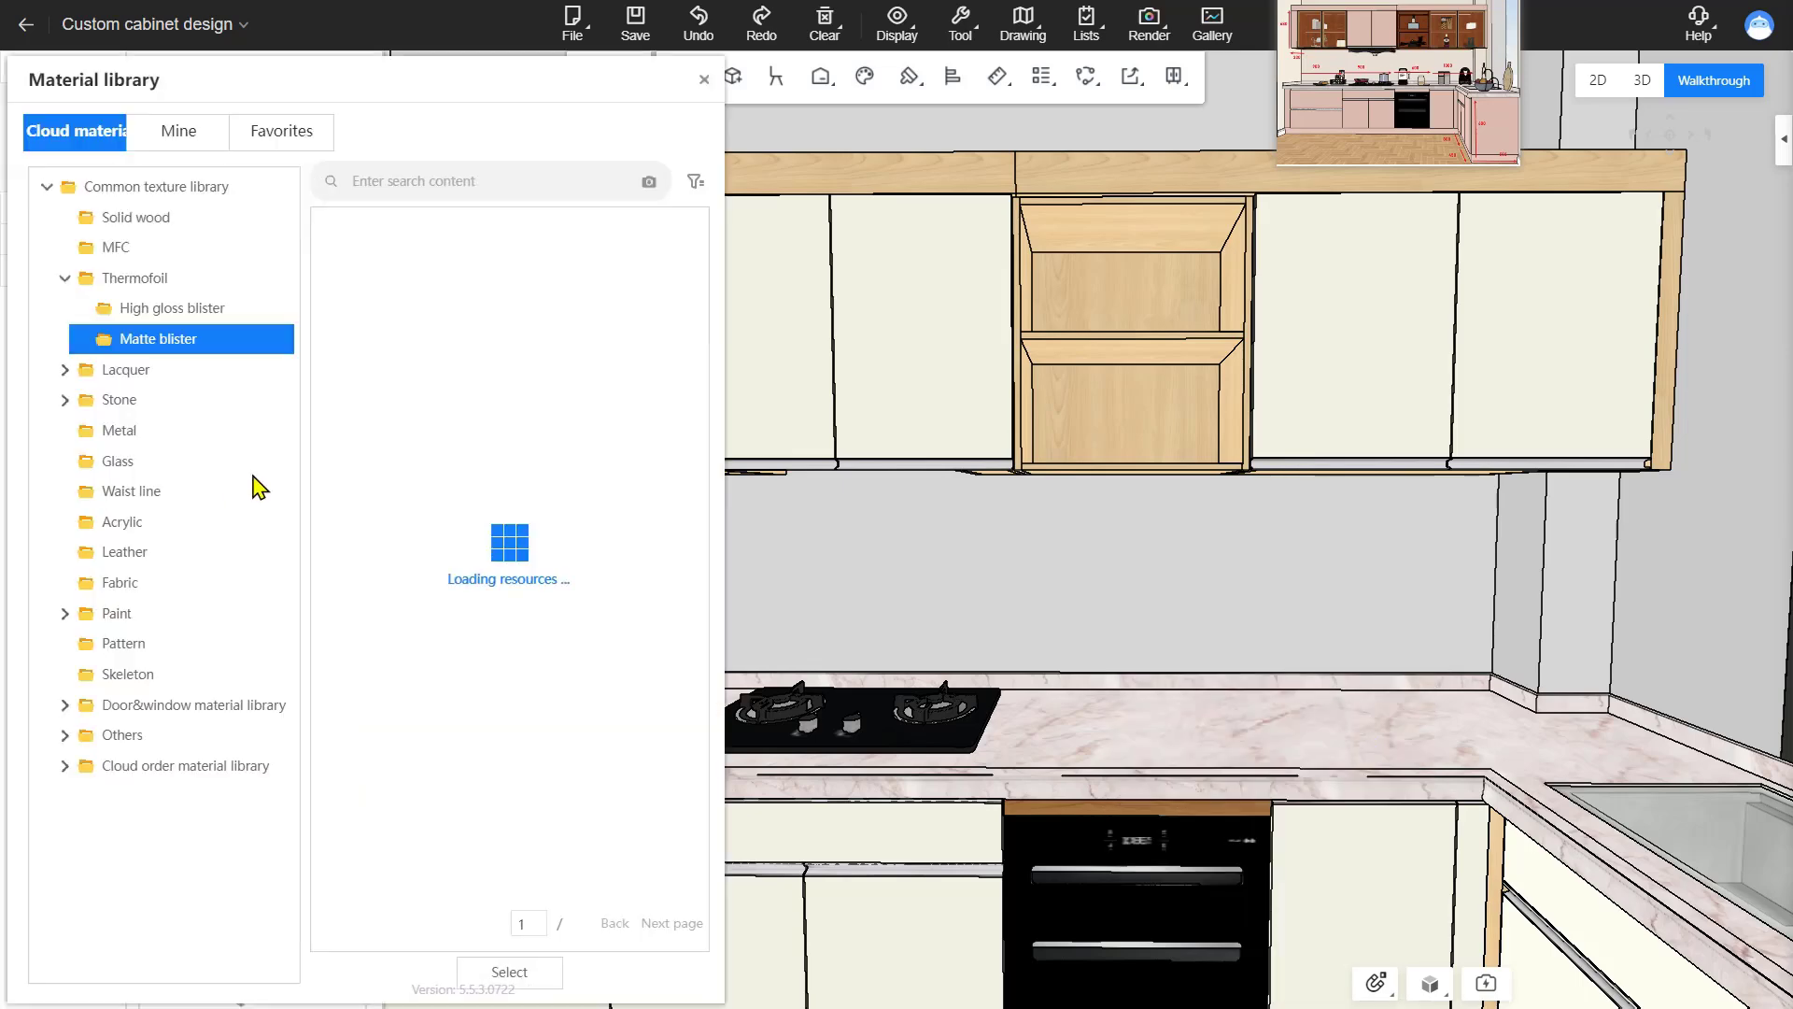
scroll(492, 464, down, 3)
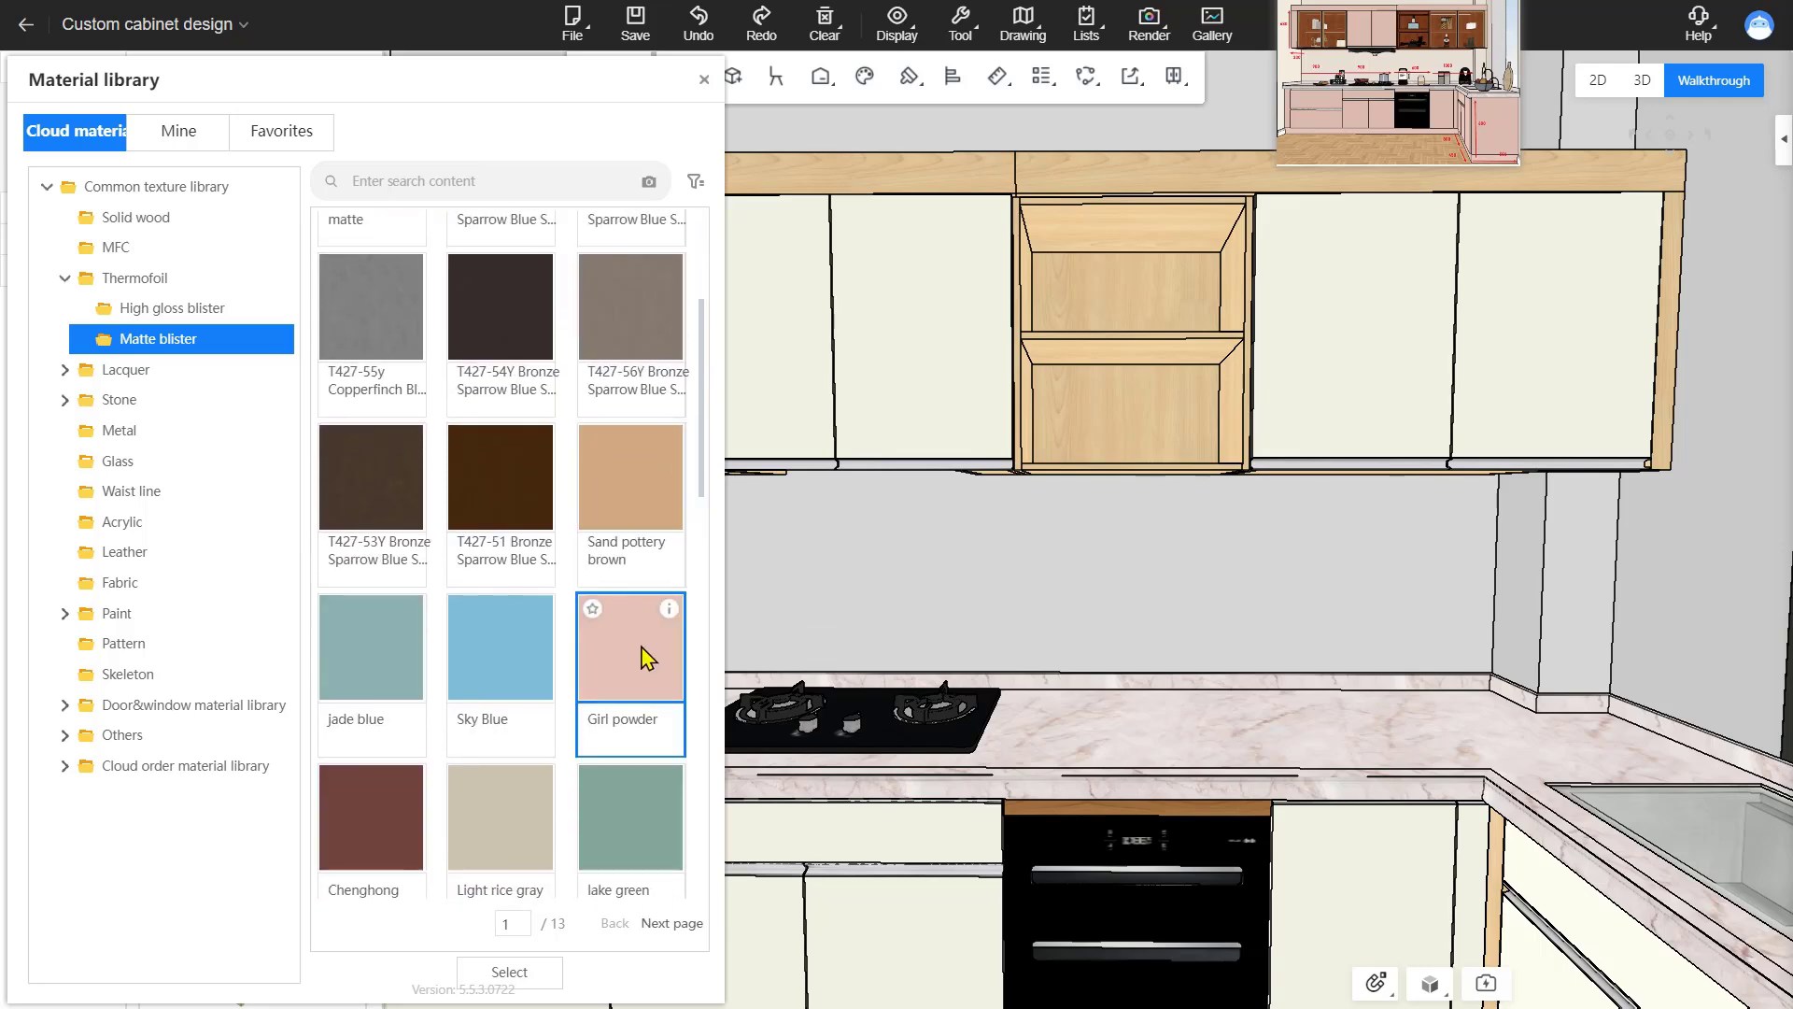
click(645, 657)
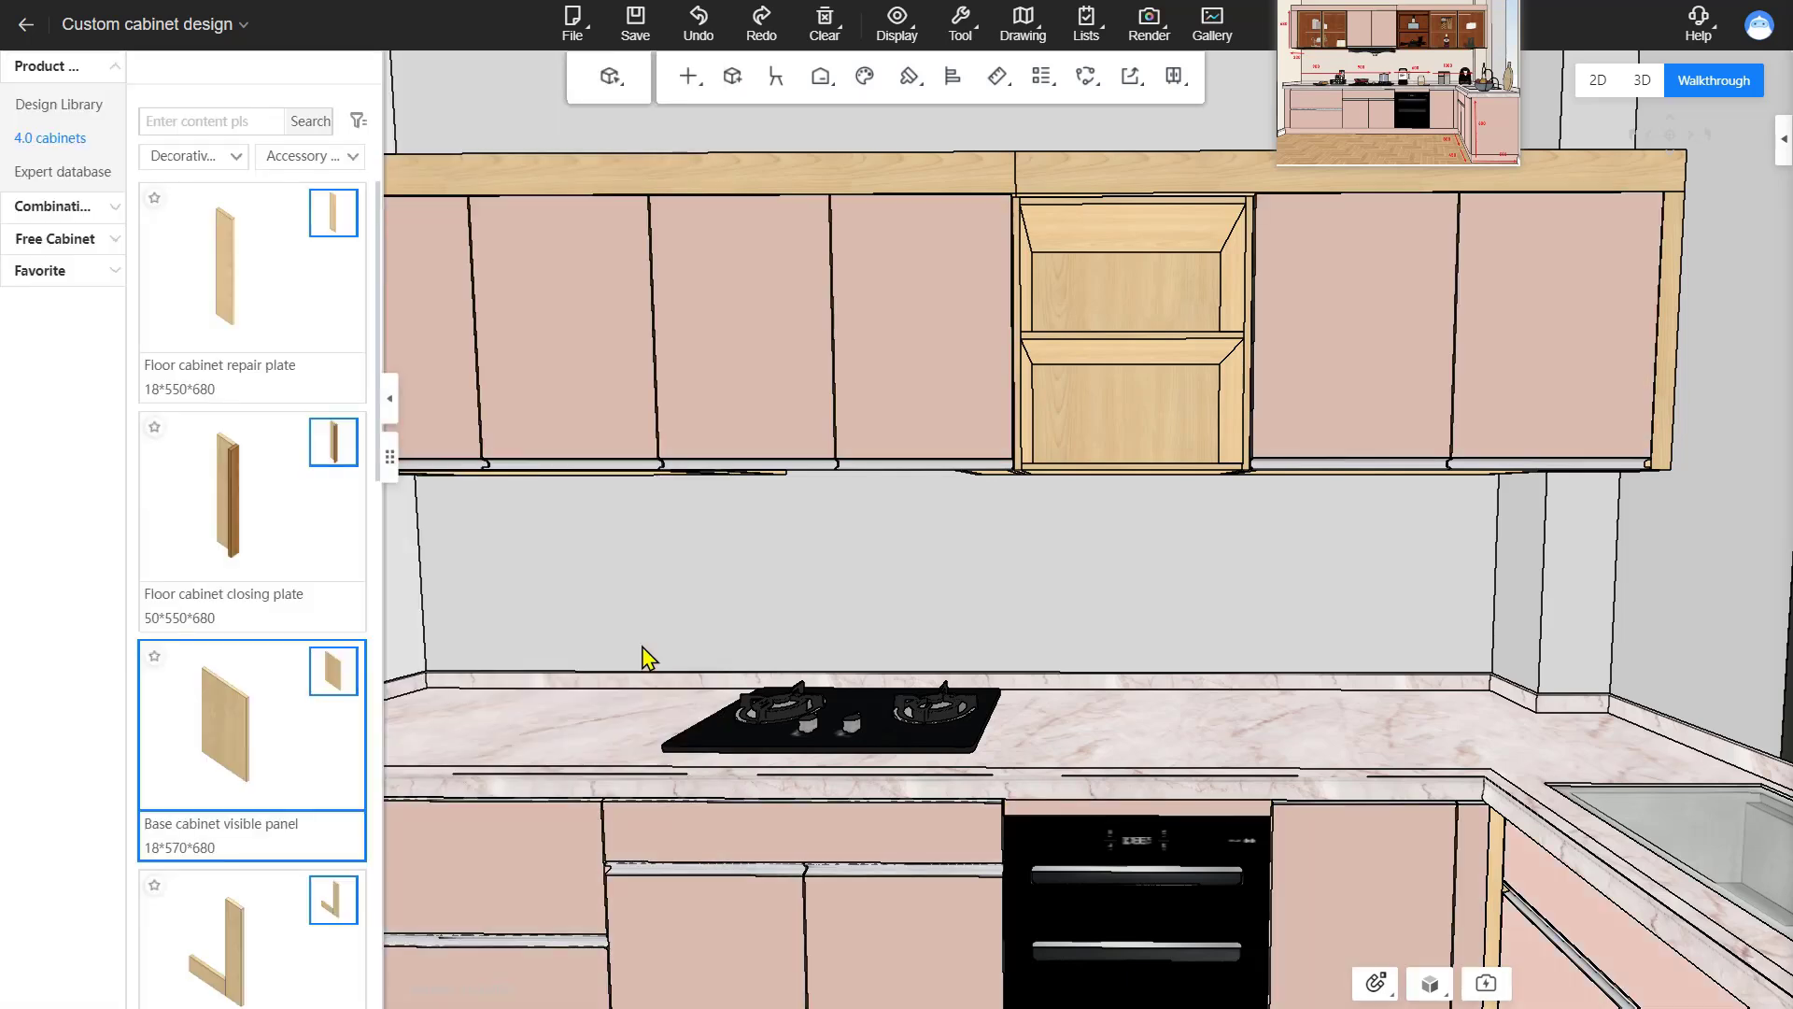
Change the carcass material of all cabinets to the MFC texture "rosewood".
right_click(982, 541)
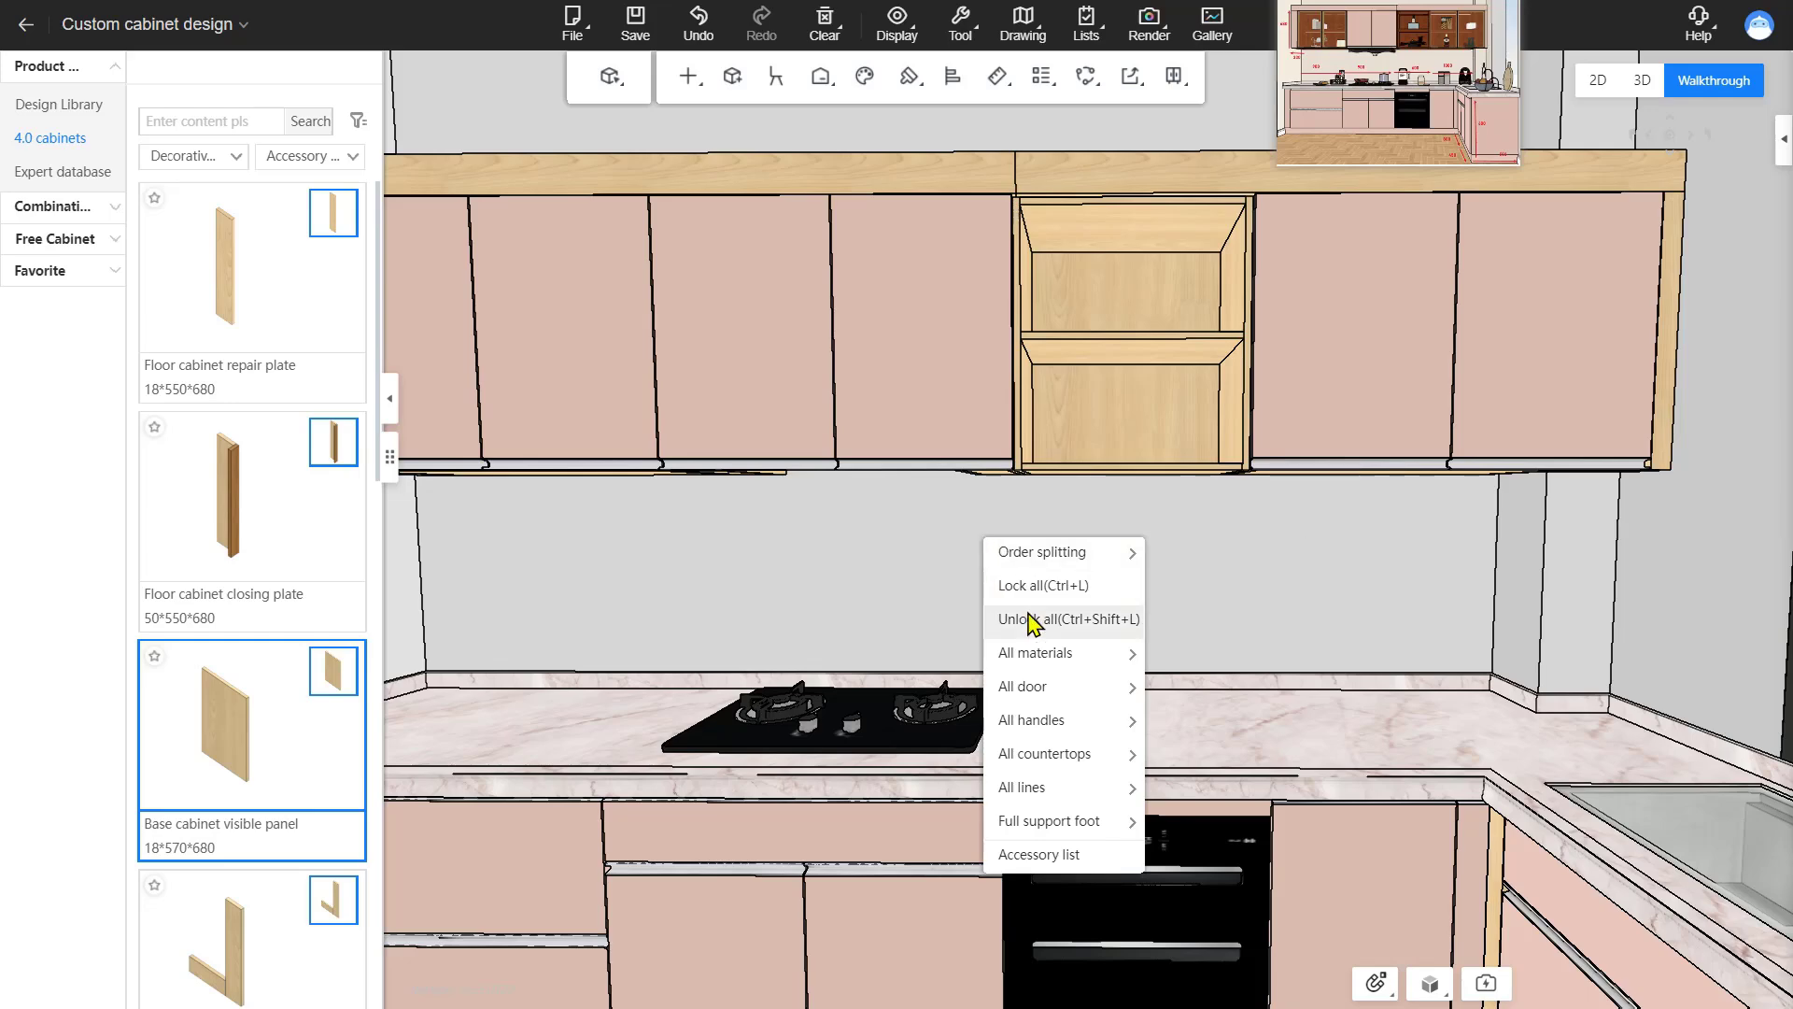
mouse_move(1065, 654)
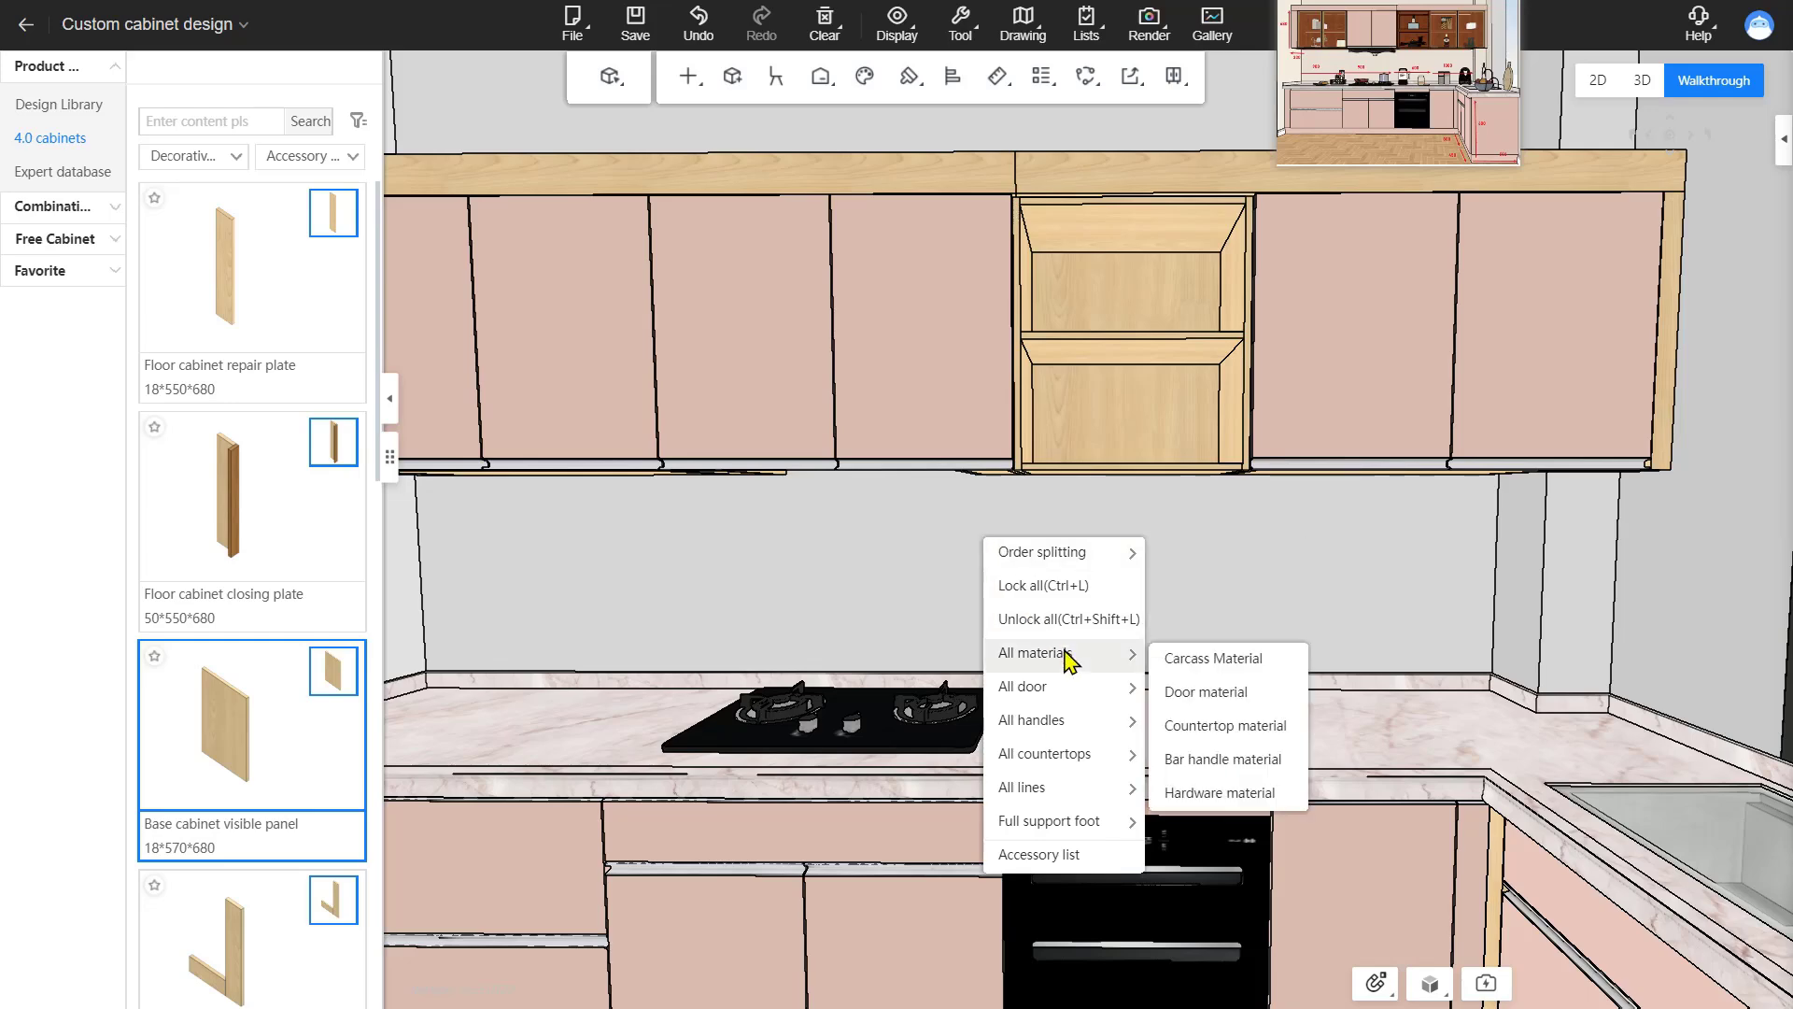
click(1223, 660)
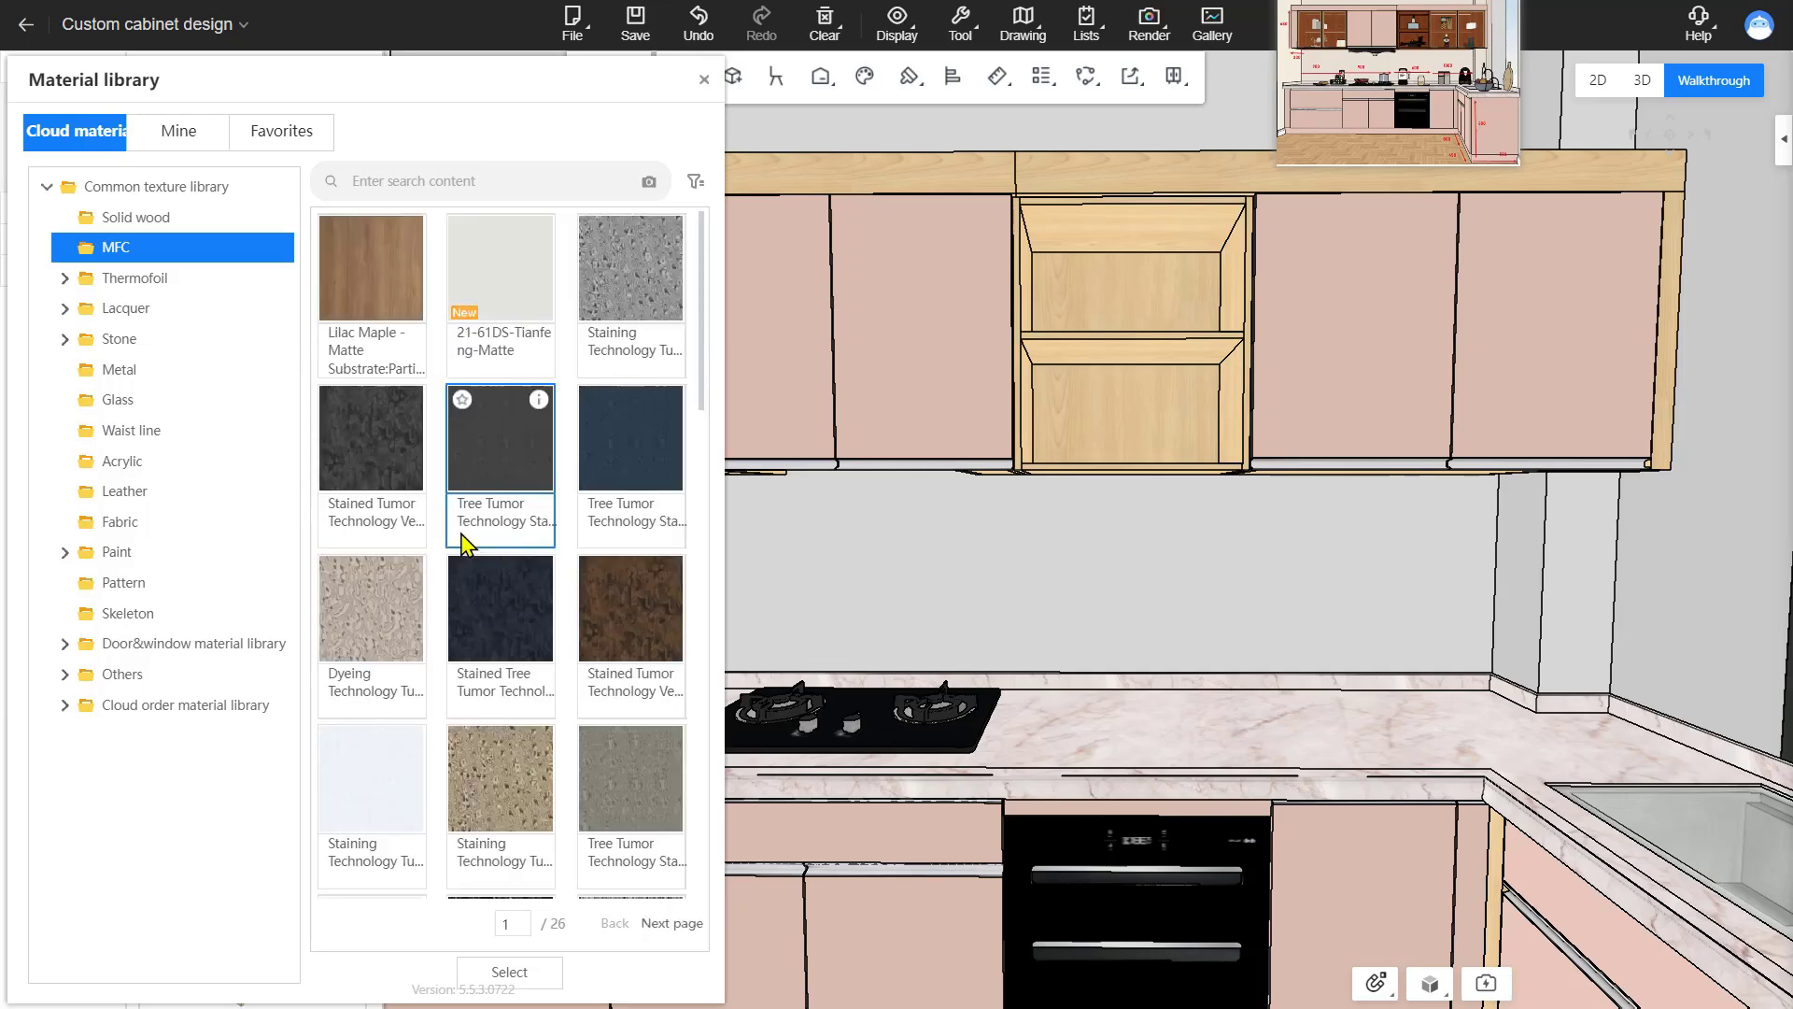
scroll(486, 537, down, 5)
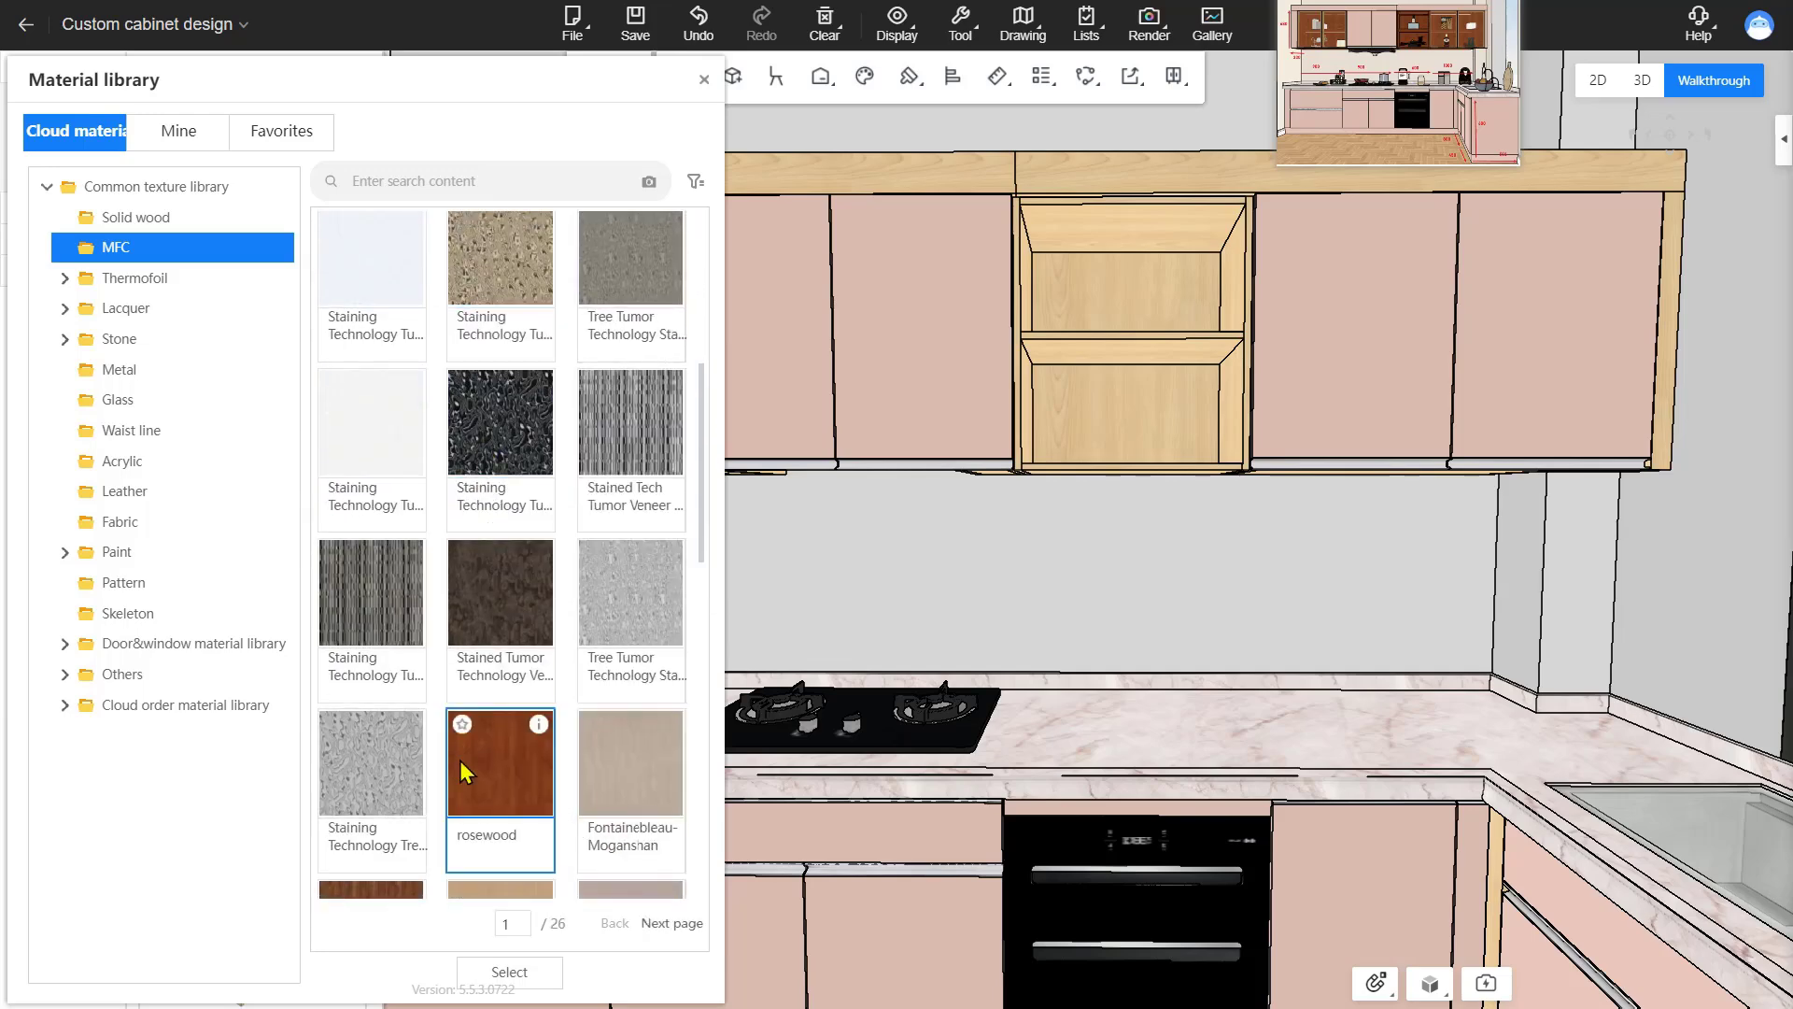
double_click(513, 754)
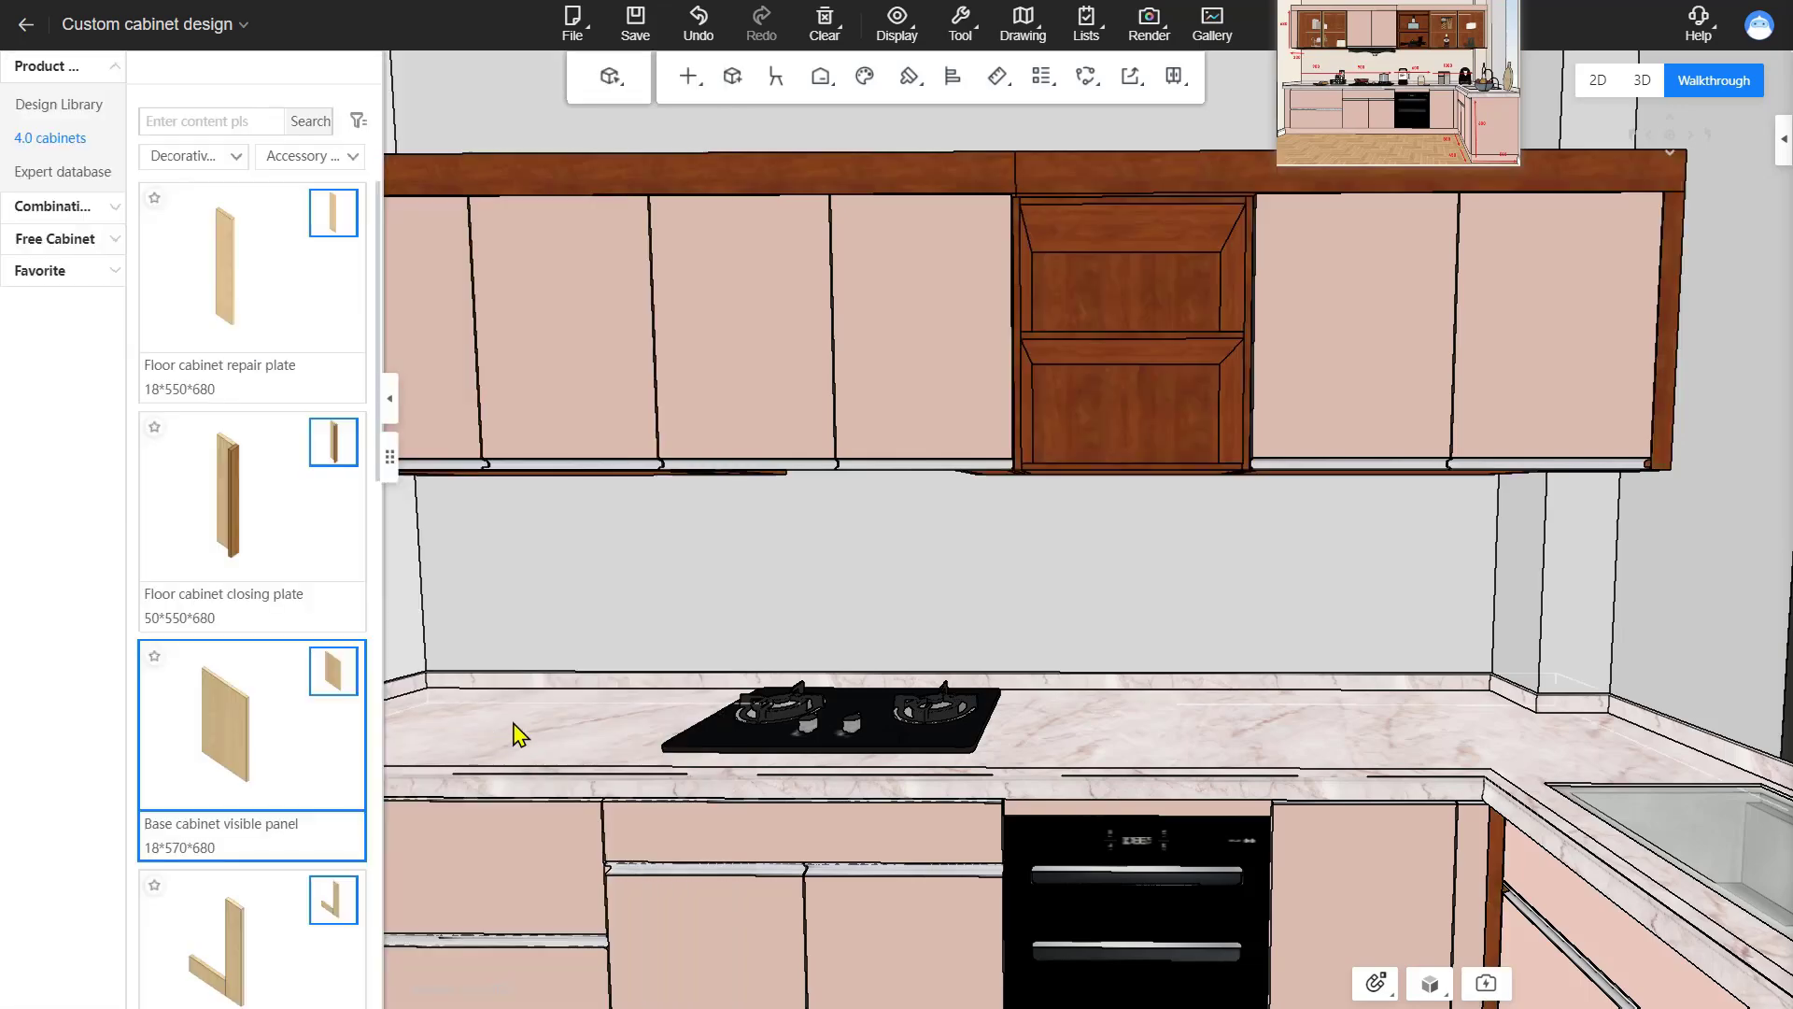
Copy Girl powder from a wall cabinet door with the Material brush onto the top filler and the left L-shaped end panel.
drag(1062, 546, 1000, 547)
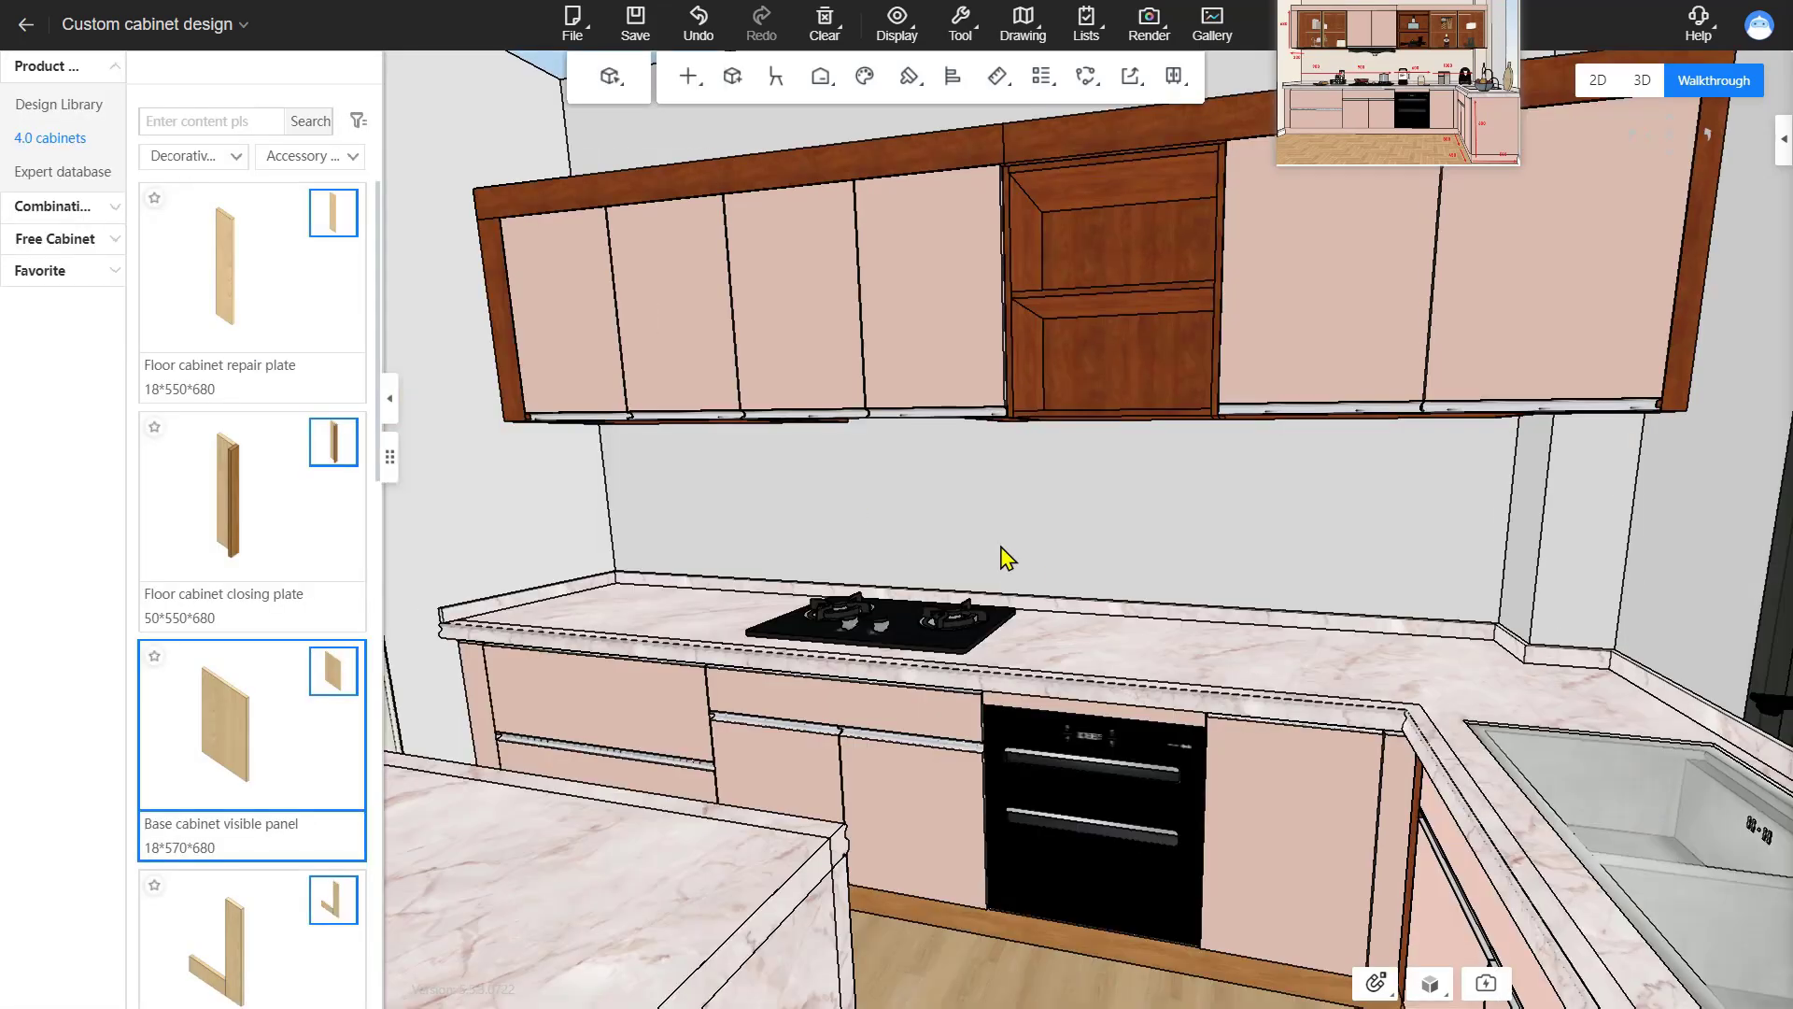
mouse_move(1065, 483)
mouse_down()
mouse_move(1118, 521)
mouse_move(1261, 535)
mouse_move(1220, 517)
mouse_up()
key(s)
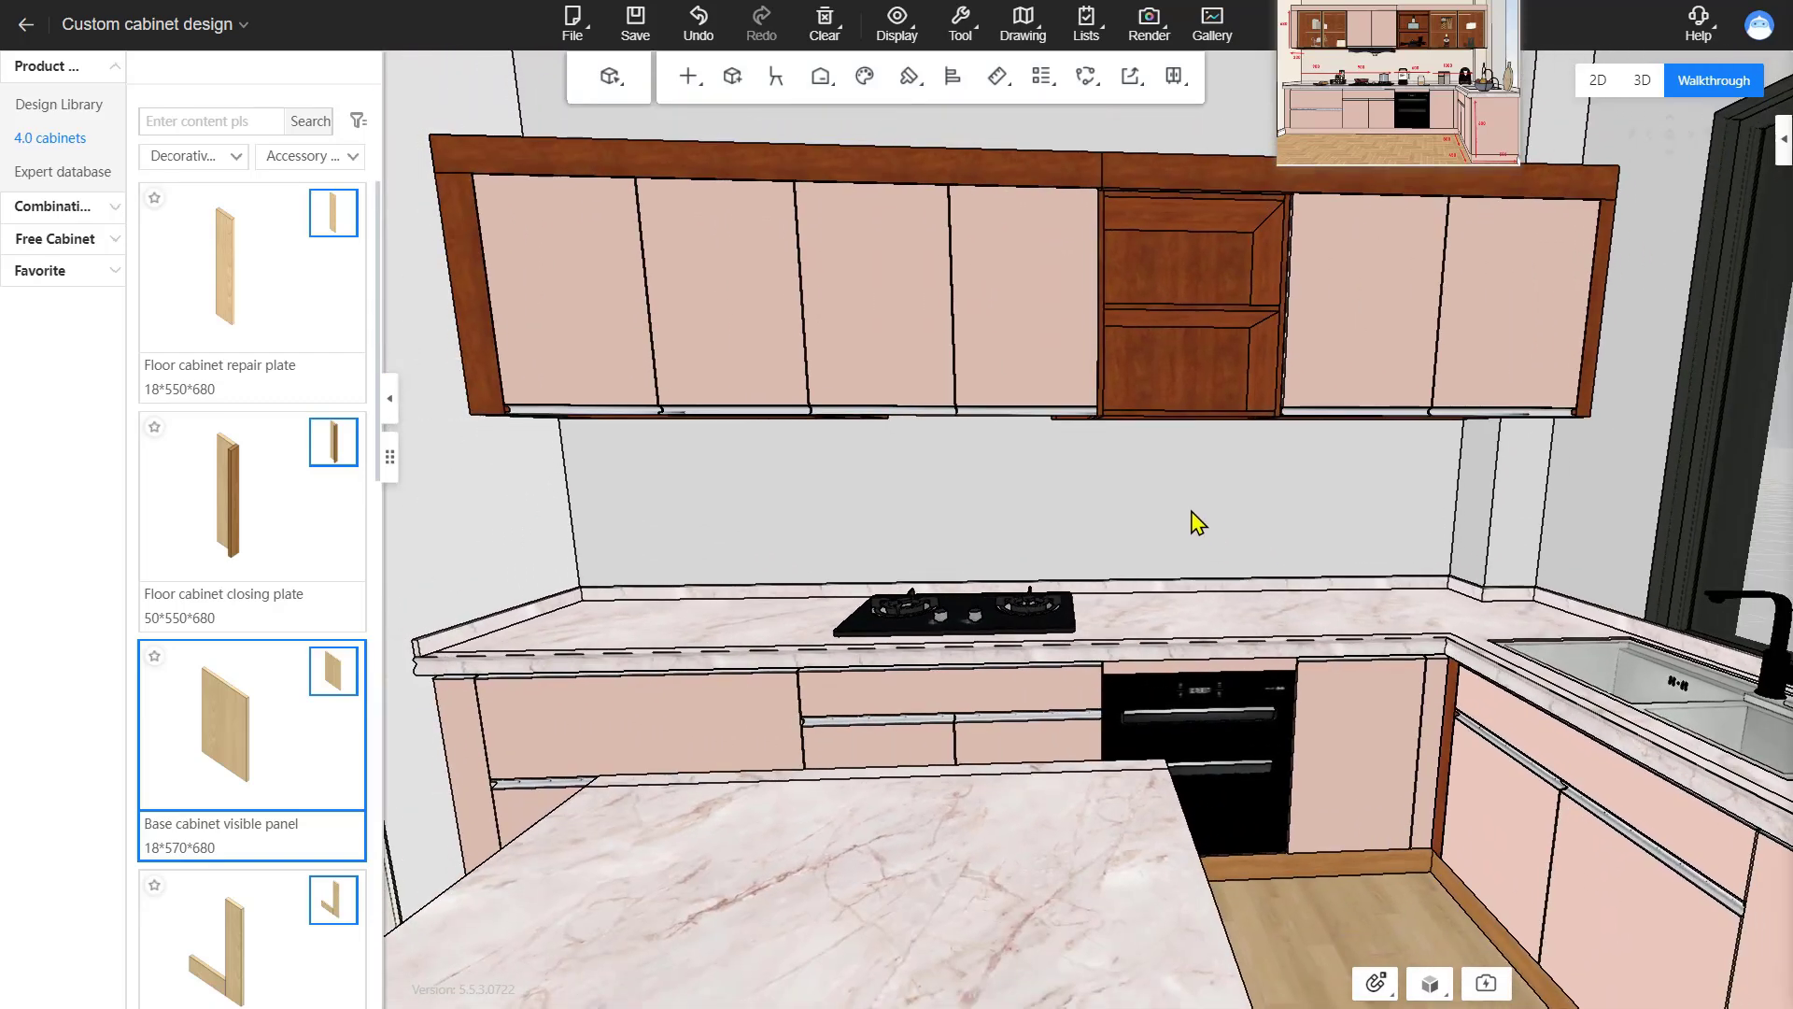
key(q)
mouse_move(902, 80)
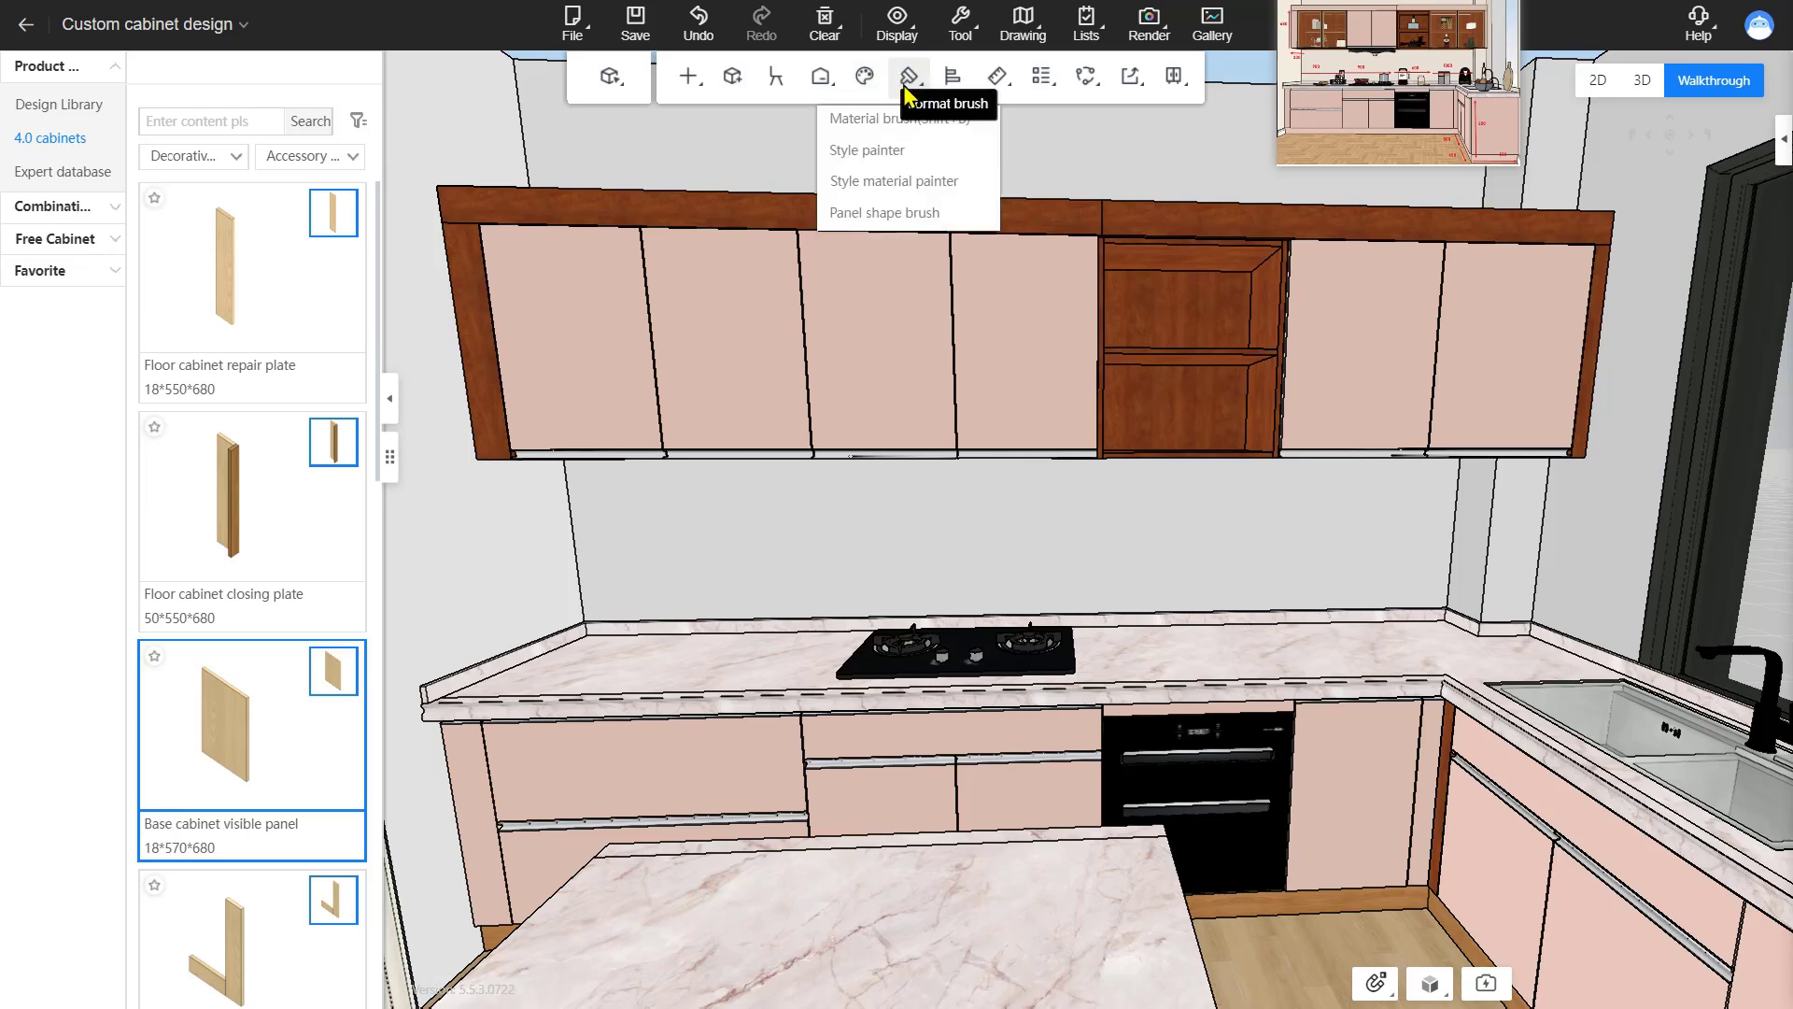
click(885, 120)
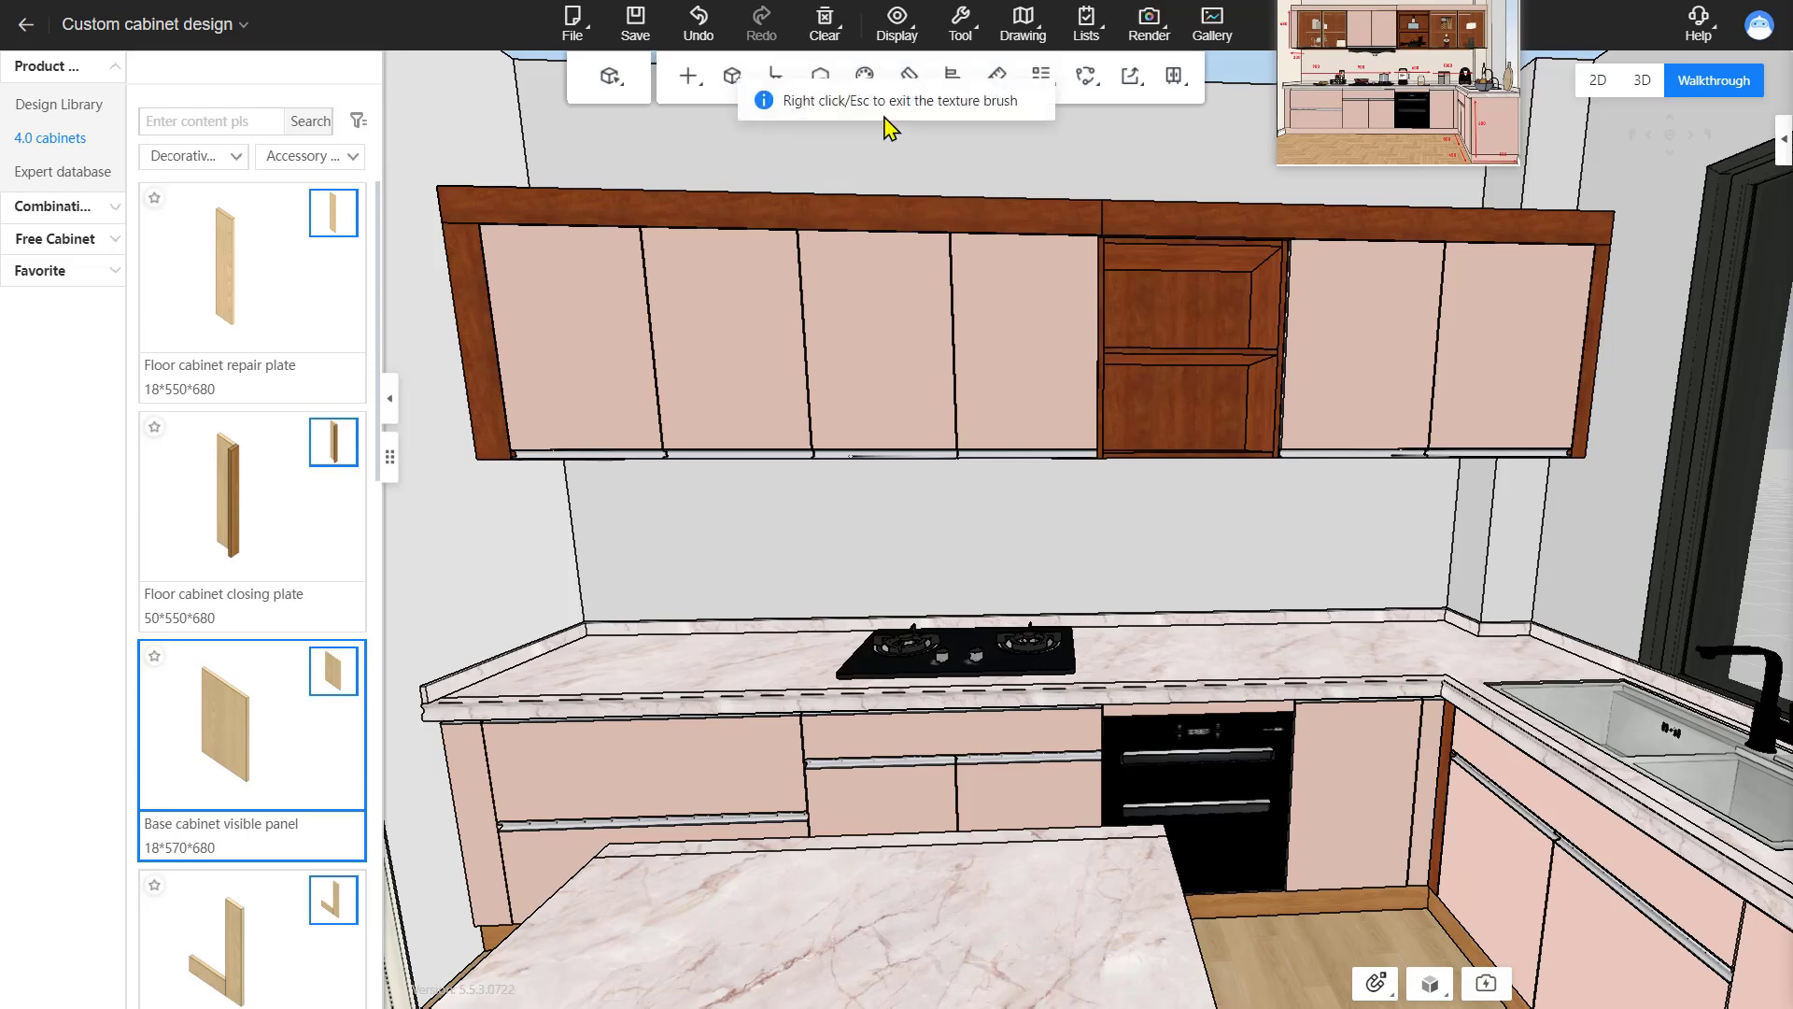
click(924, 311)
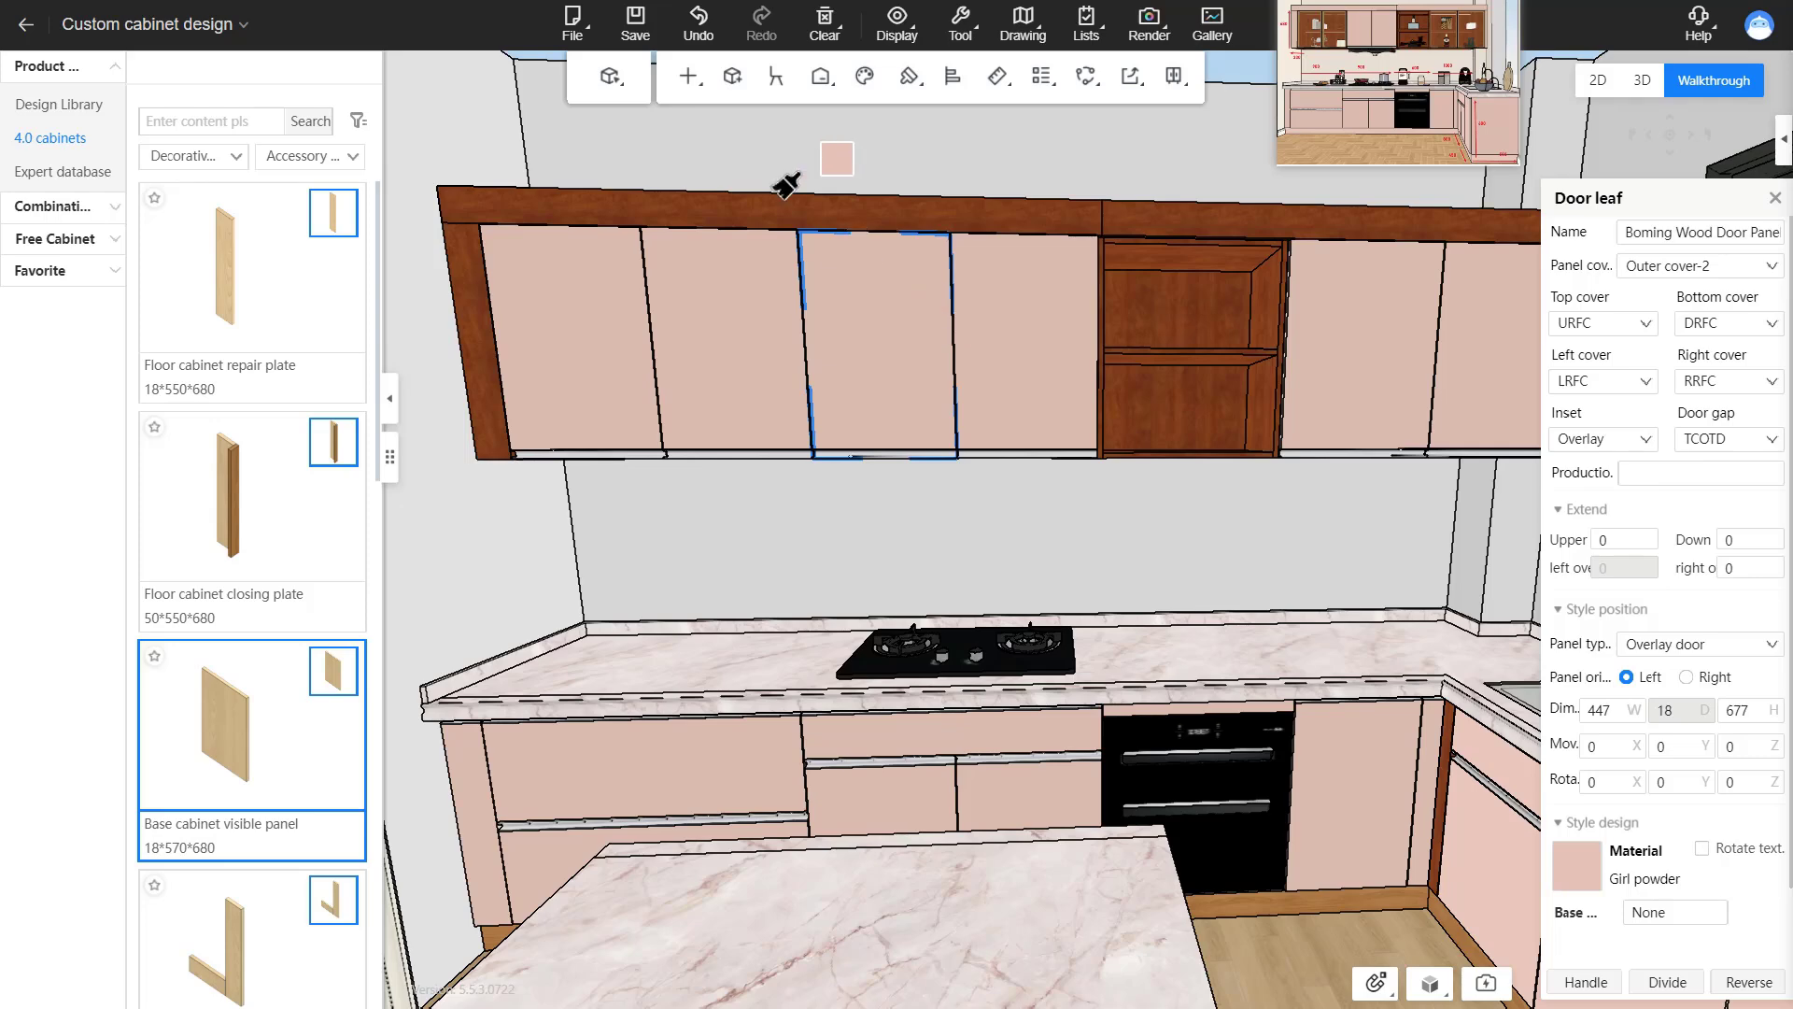
click(731, 218)
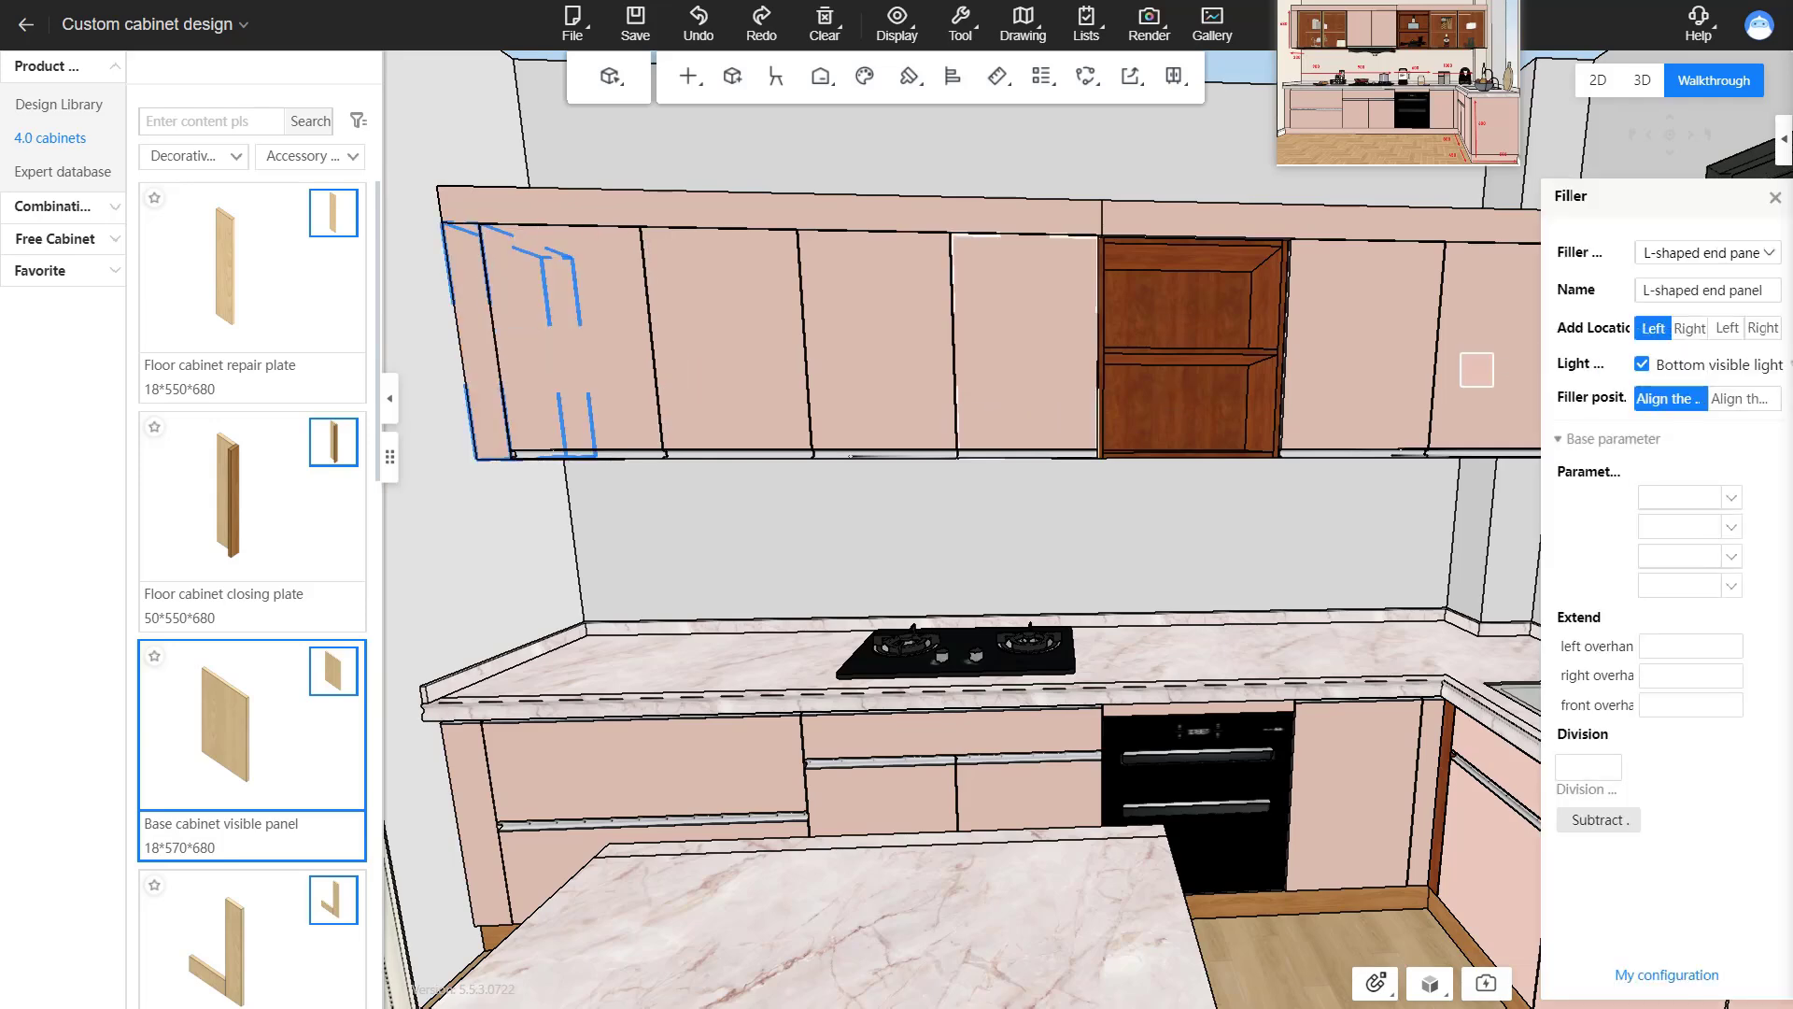
Brush Girl powder onto the right wall cabinet end panel, the base corner filler and the end panel of the sink run.
drag(1365, 535, 1430, 525)
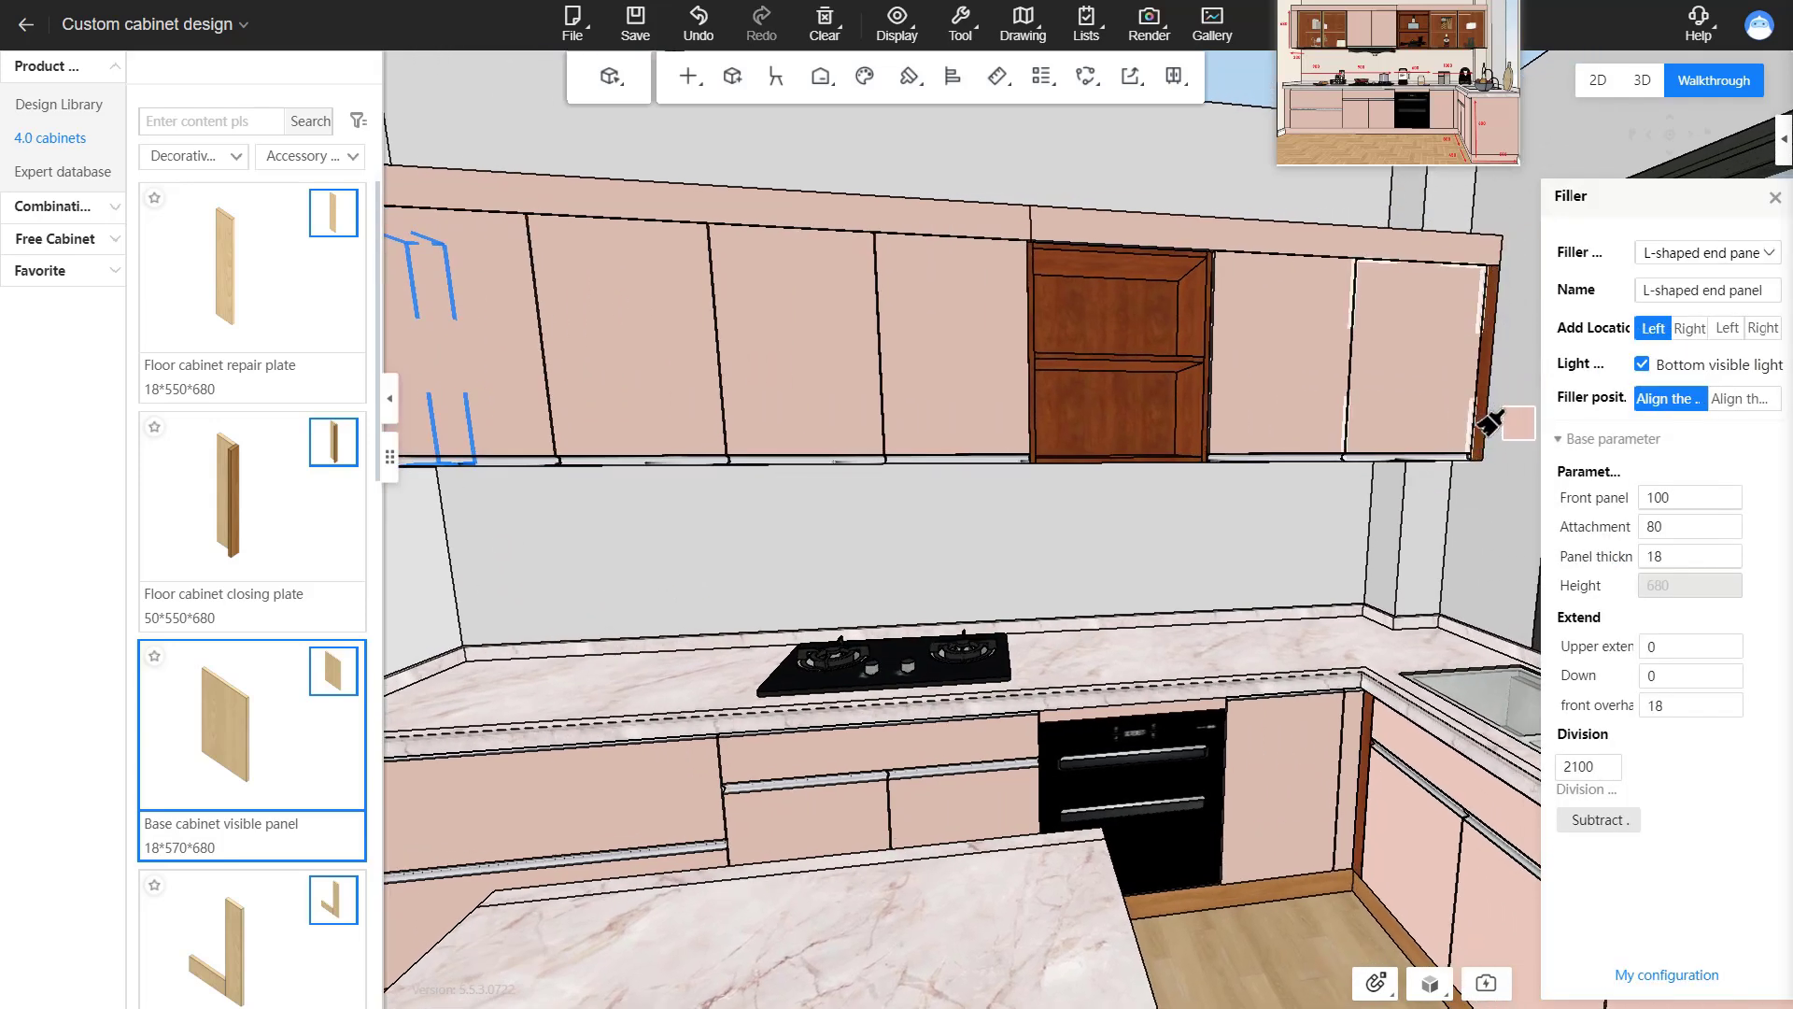
click(1472, 432)
click(1488, 418)
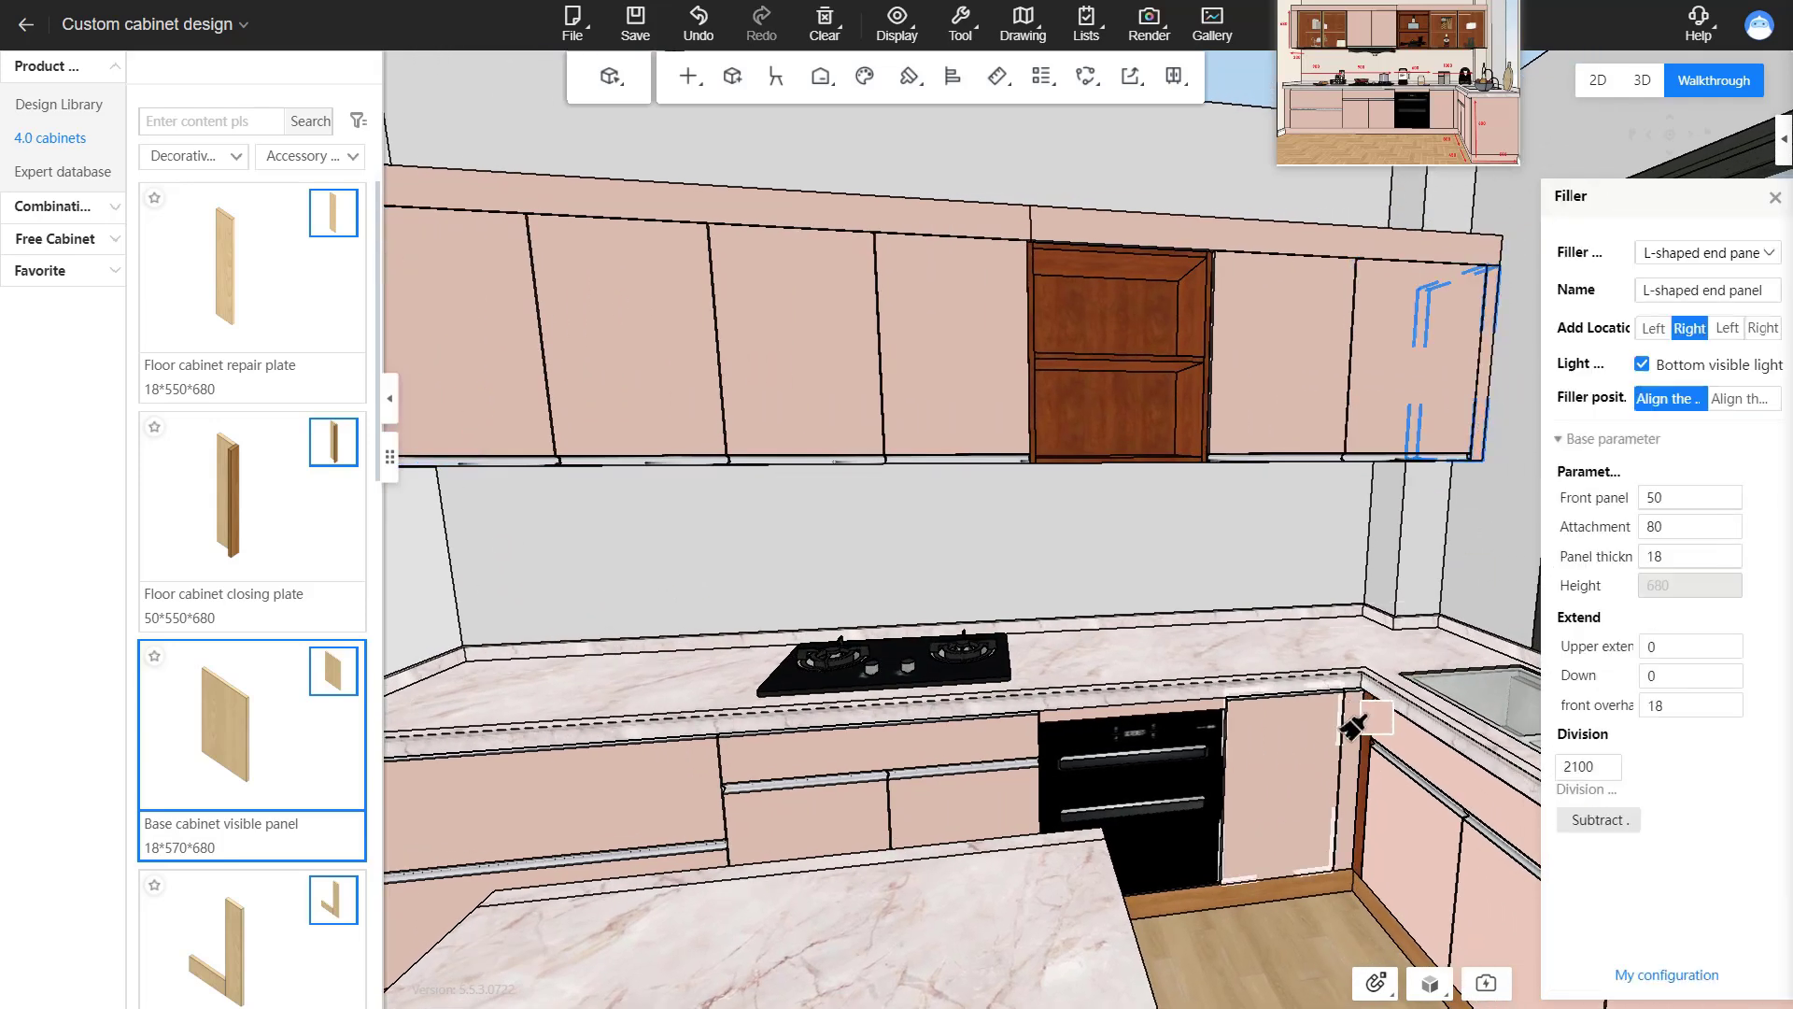
drag(1369, 743, 1125, 747)
click(1125, 747)
mouse_move(1513, 939)
mouse_down()
mouse_move(1256, 934)
mouse_move(1258, 899)
mouse_up()
click(1222, 861)
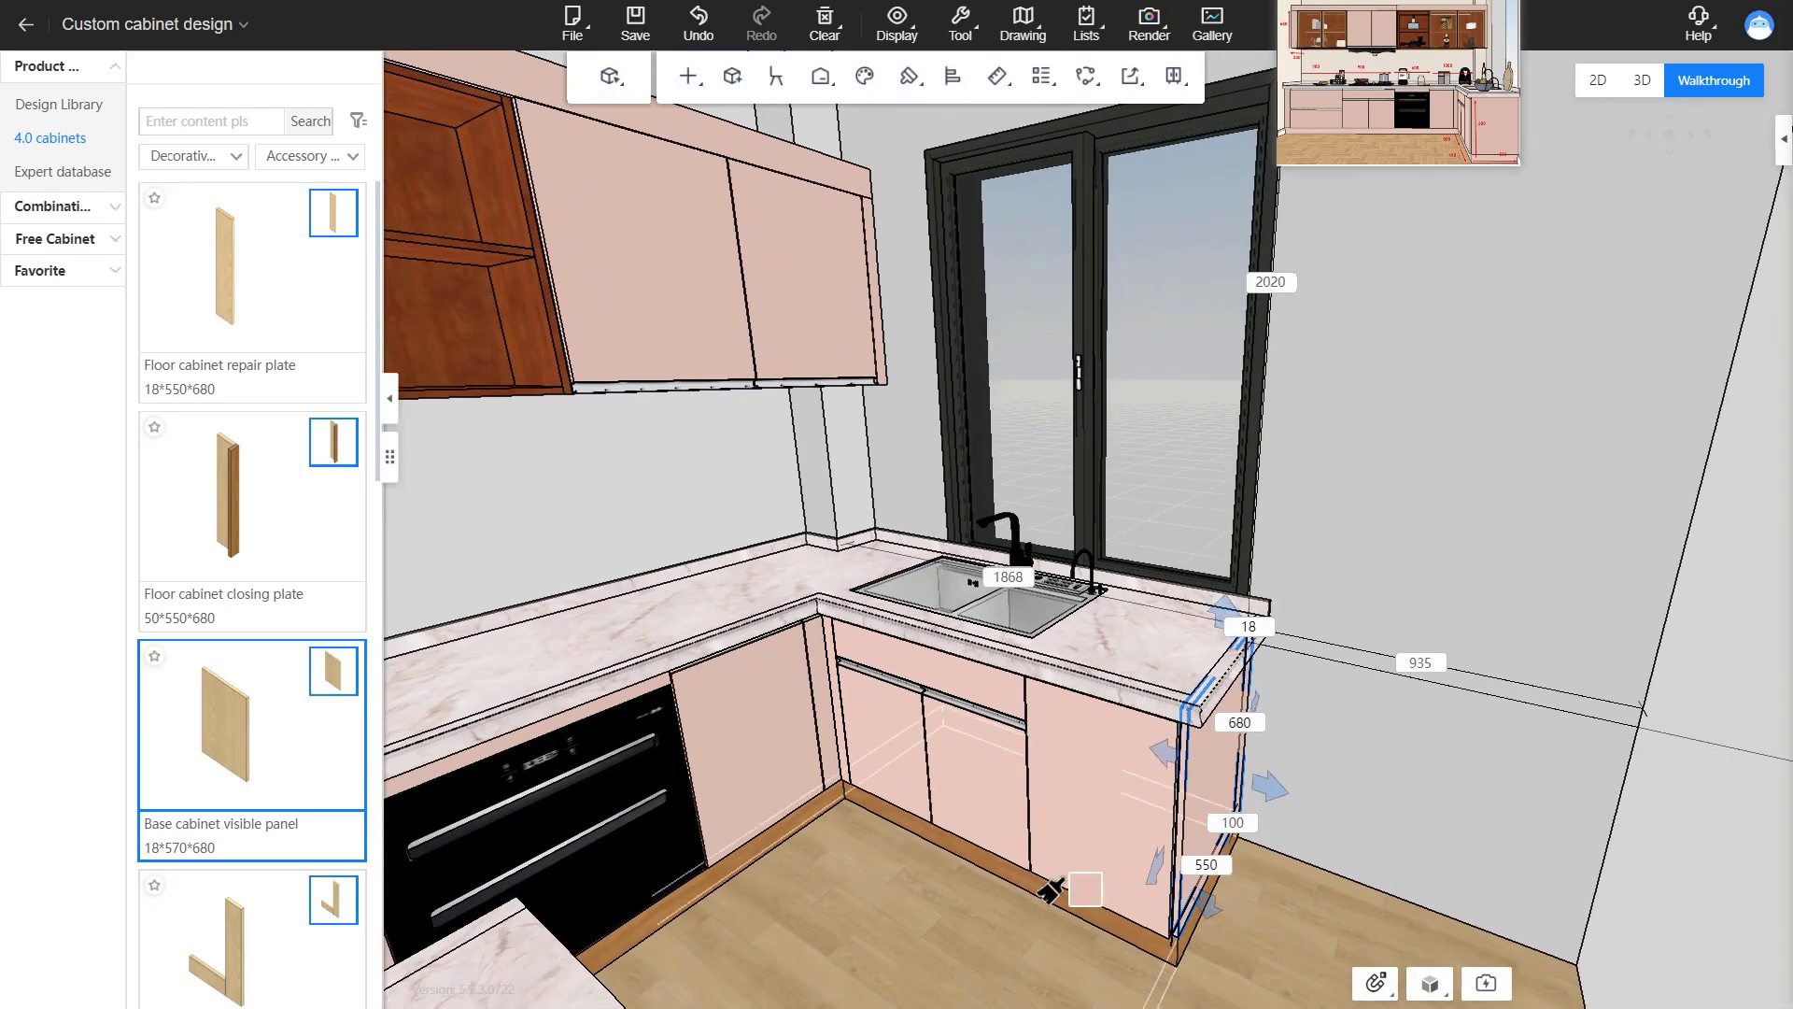
Brush Girl powder onto the toe kicks under the floor cabinets and the island.
click(1044, 892)
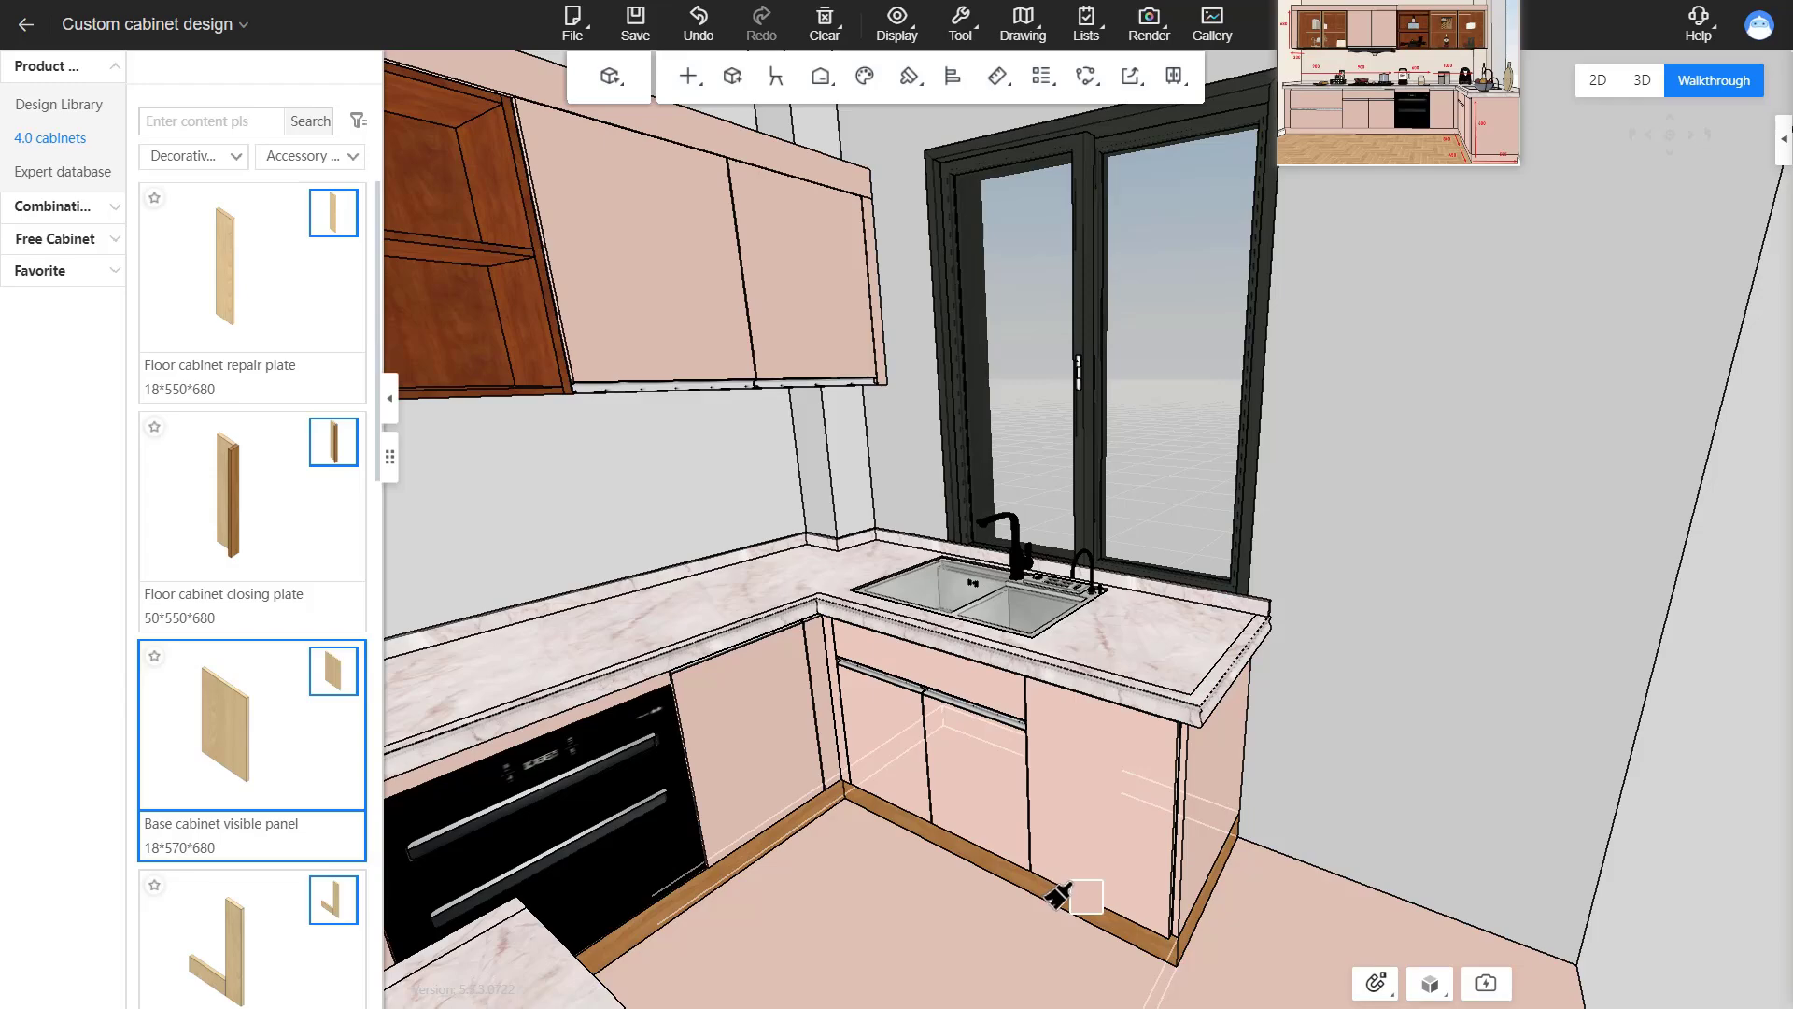
key(ctrl+z)
click(1048, 894)
drag(807, 930, 1448, 826)
scroll(1074, 882, down, 3)
drag(1074, 882, 1075, 831)
mouse_move(688, 813)
mouse_down()
mouse_move(943, 797)
mouse_move(918, 706)
mouse_up()
click(759, 808)
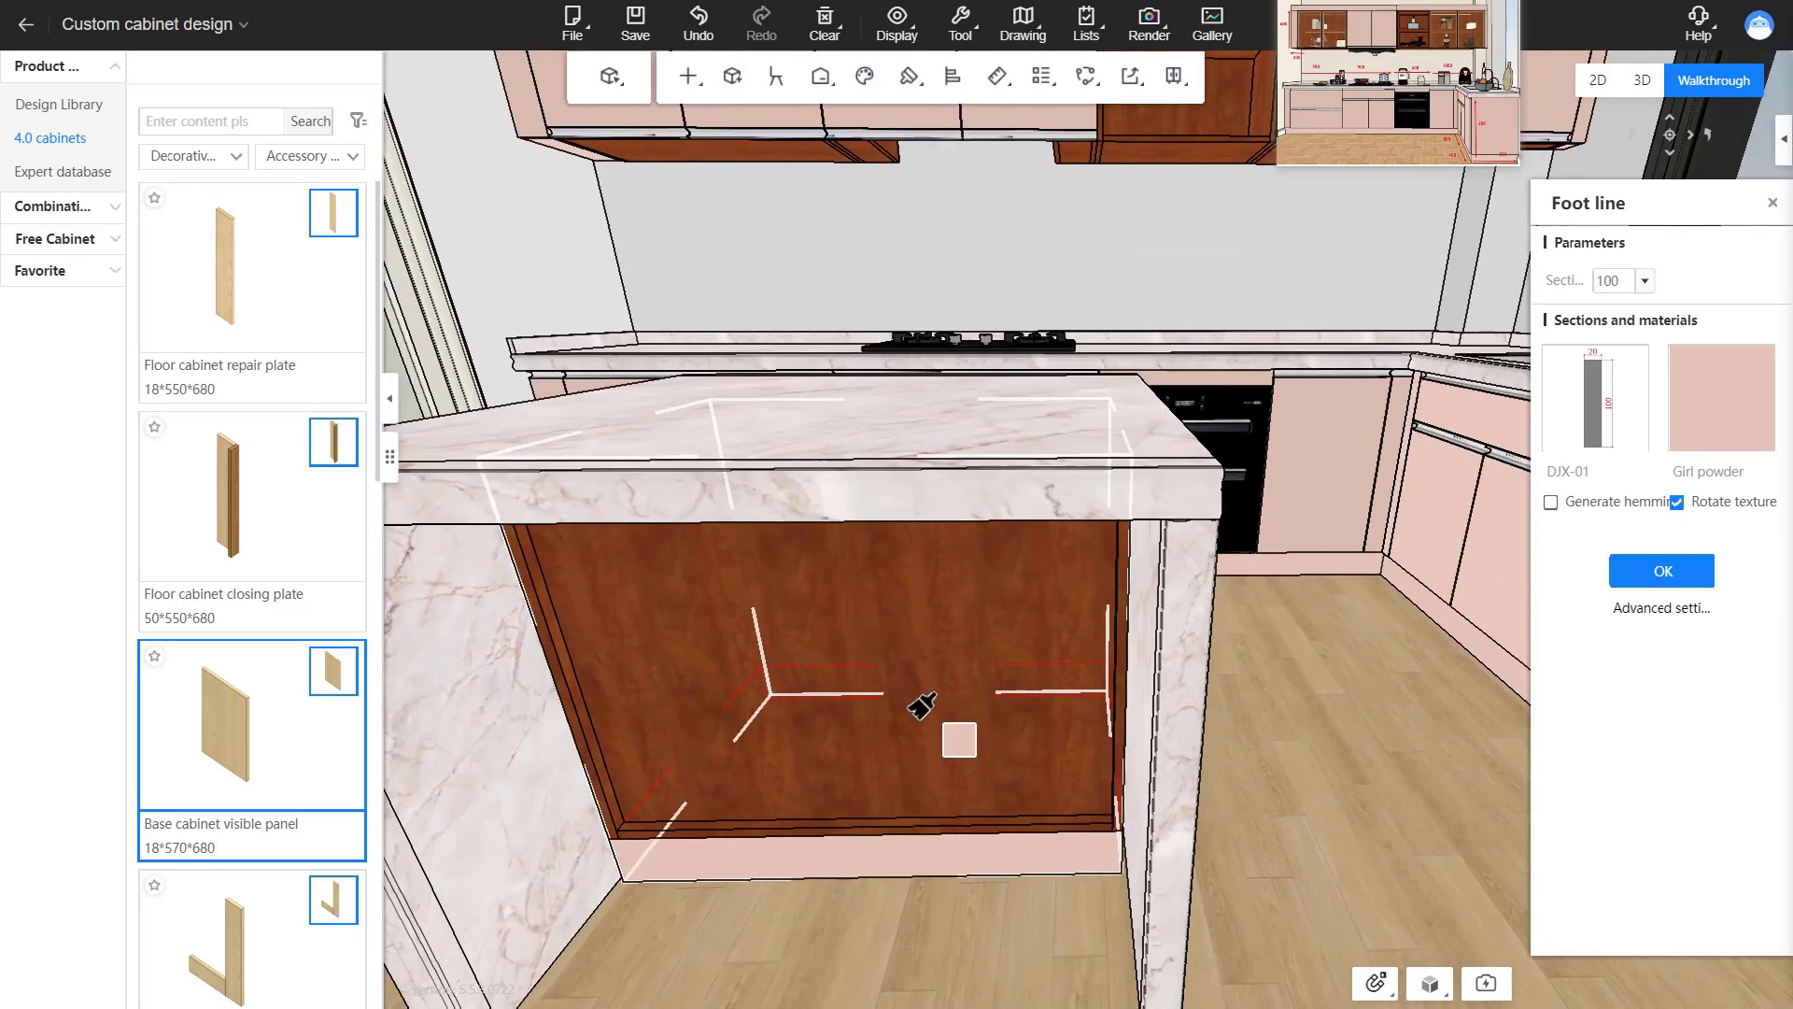
Brush Girl powder onto only the back panel component of the island base cabinet, and exit the Material brush.
click(921, 707)
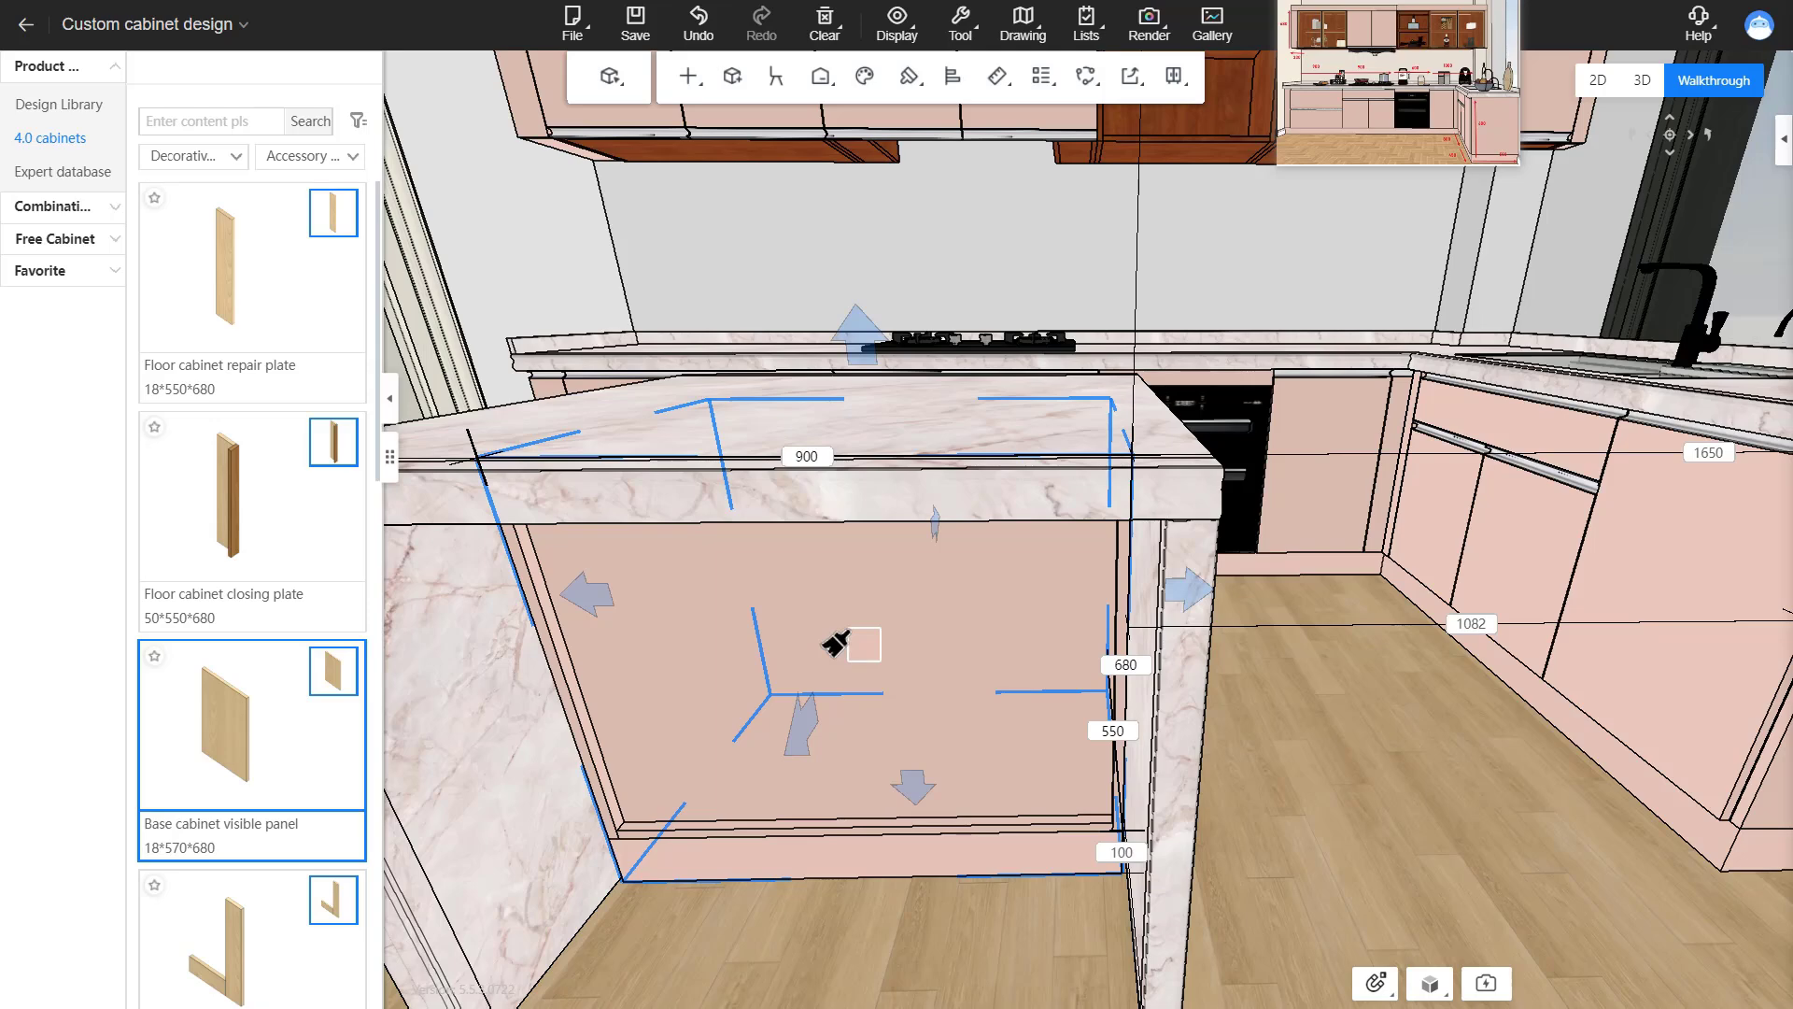
key(ctrl+z)
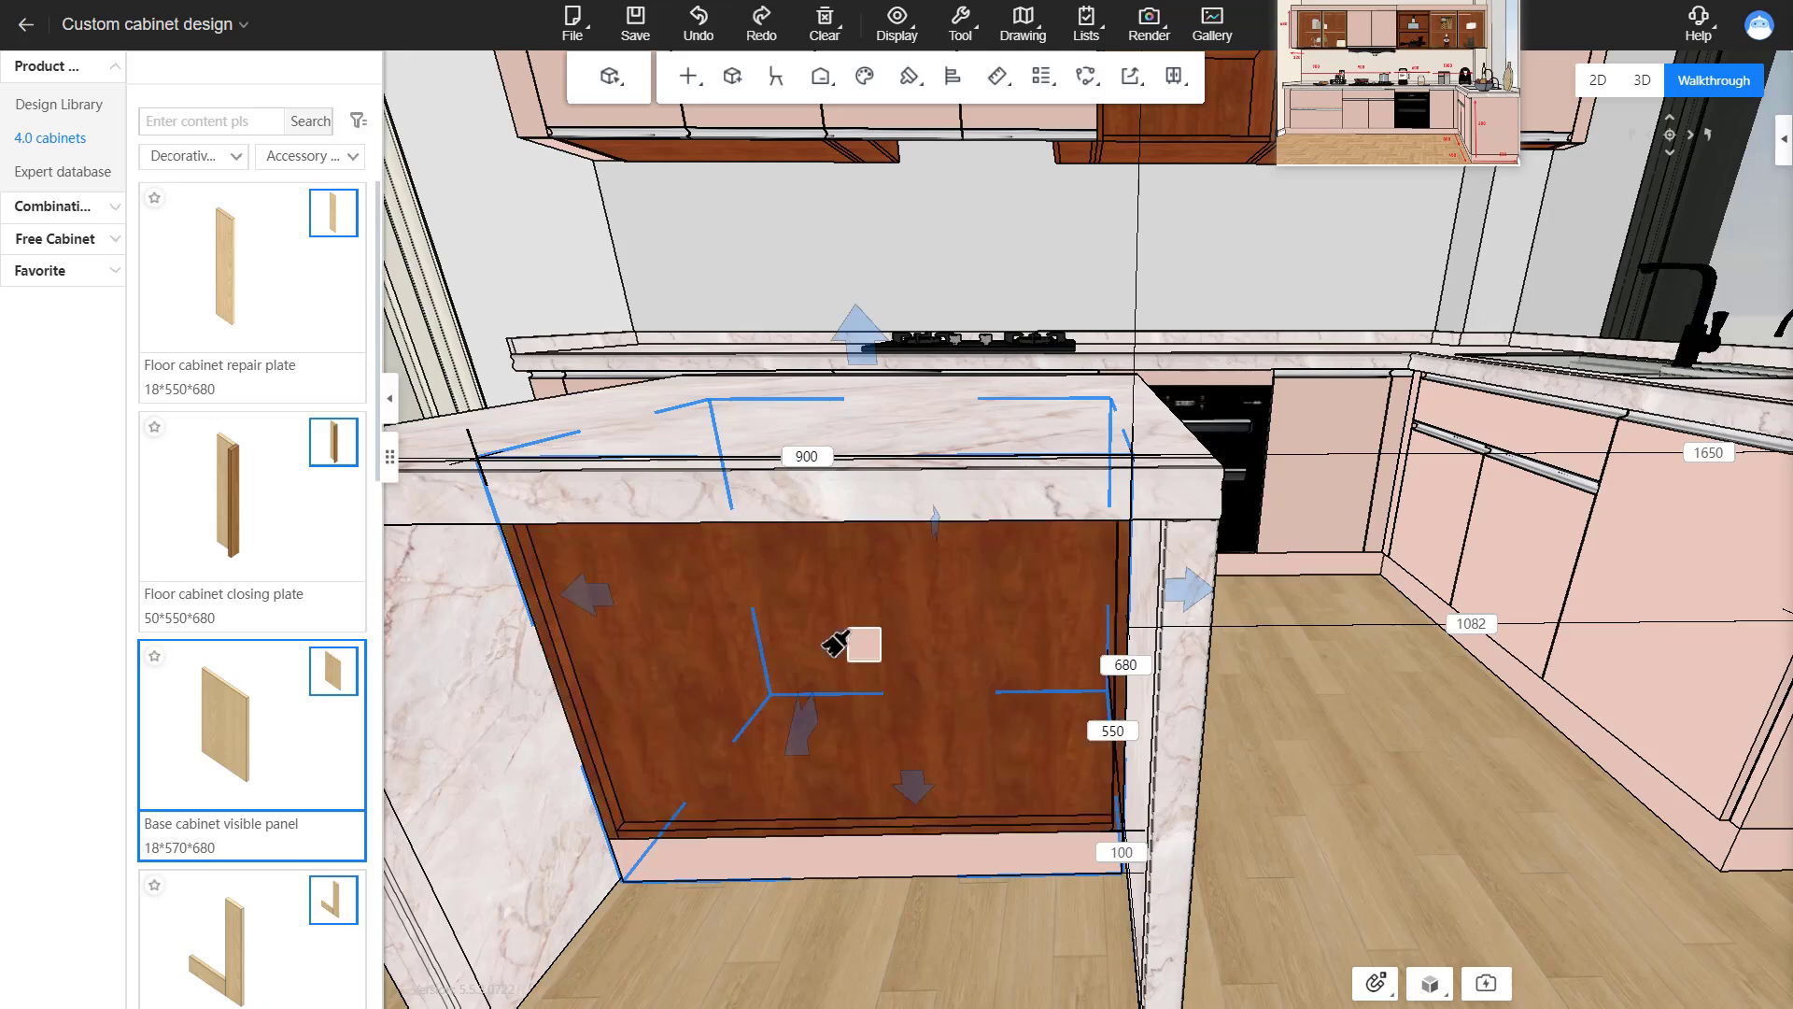
key(Tab)
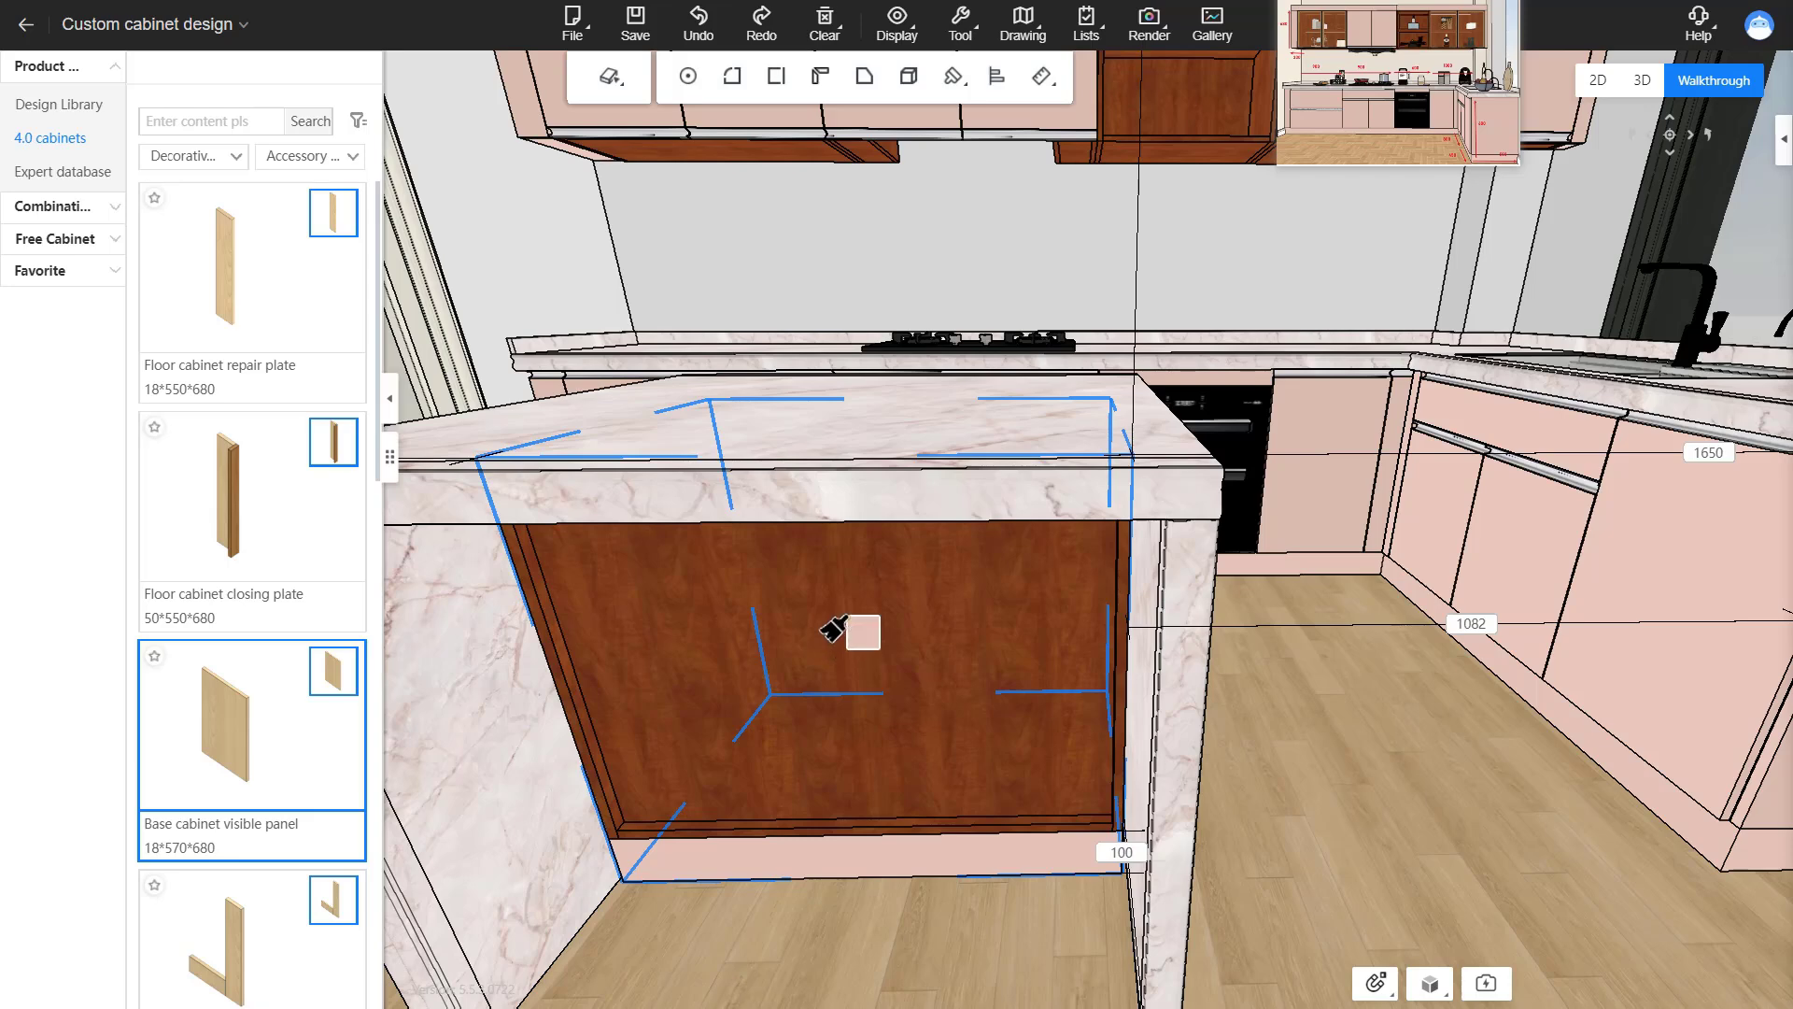
click(801, 630)
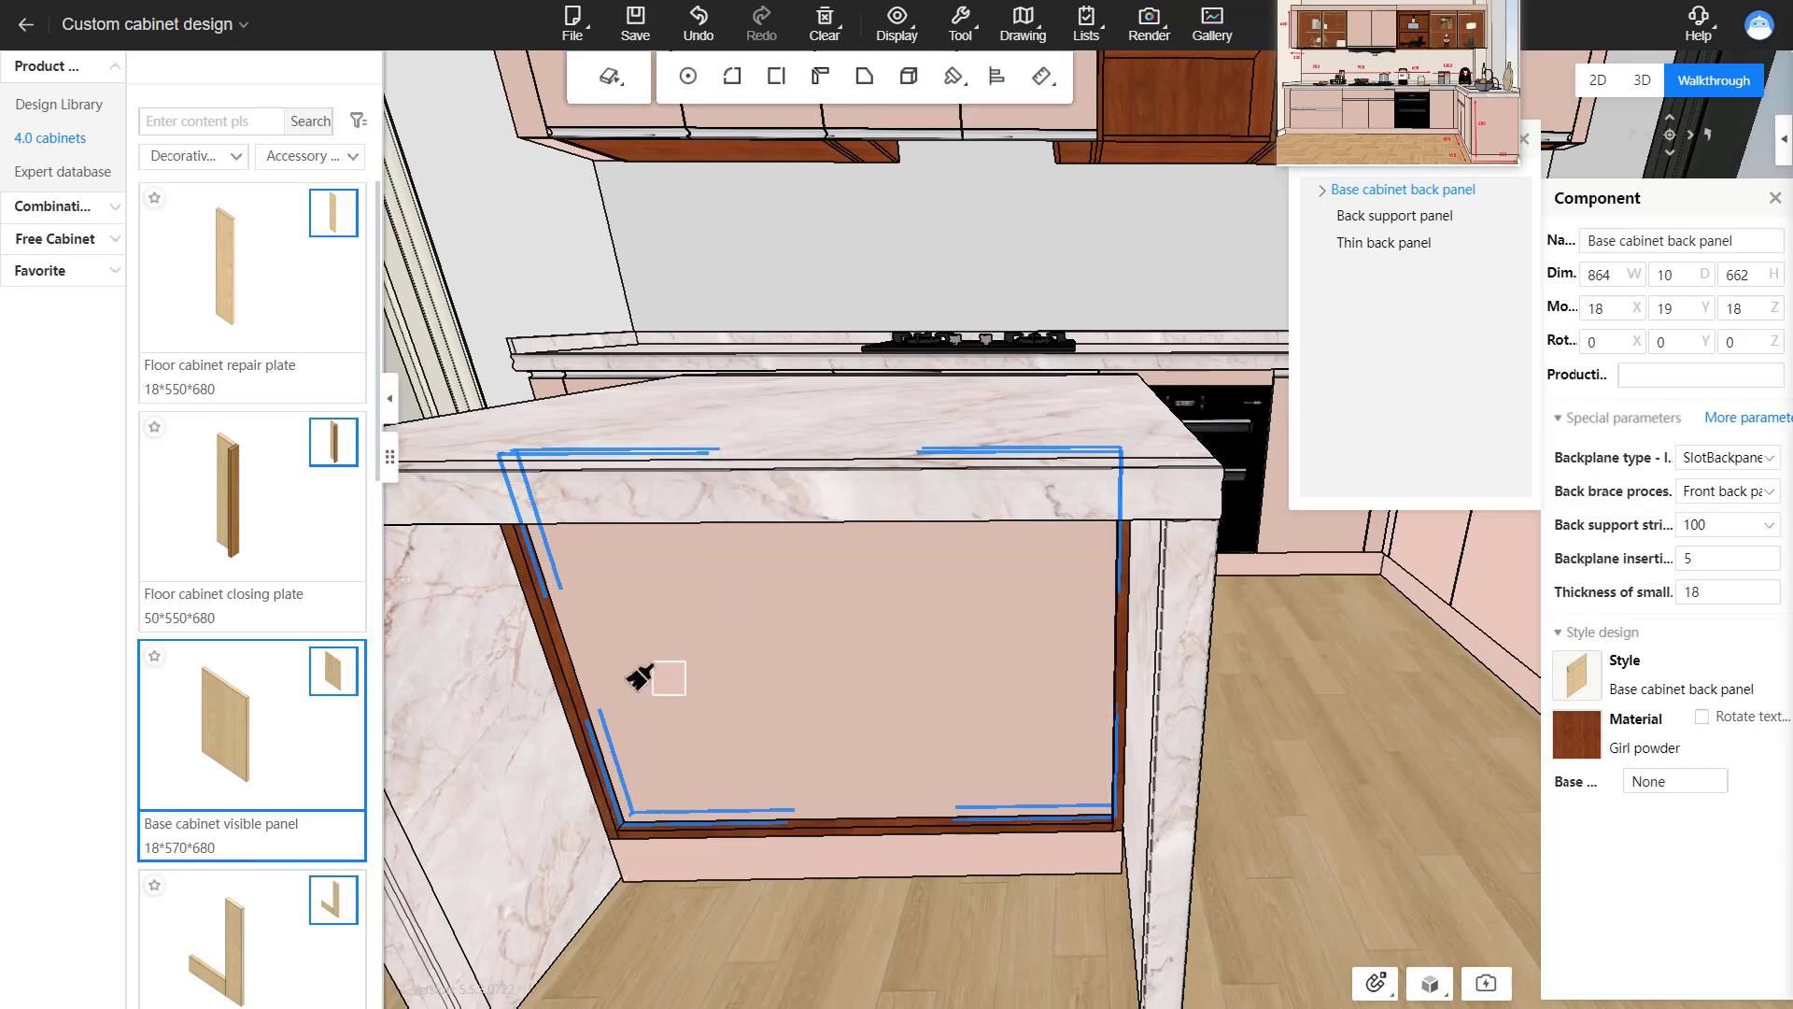
key(Escape)
right_drag(638, 678, 793, 664)
scroll(548, 597, up, 5)
key(a)
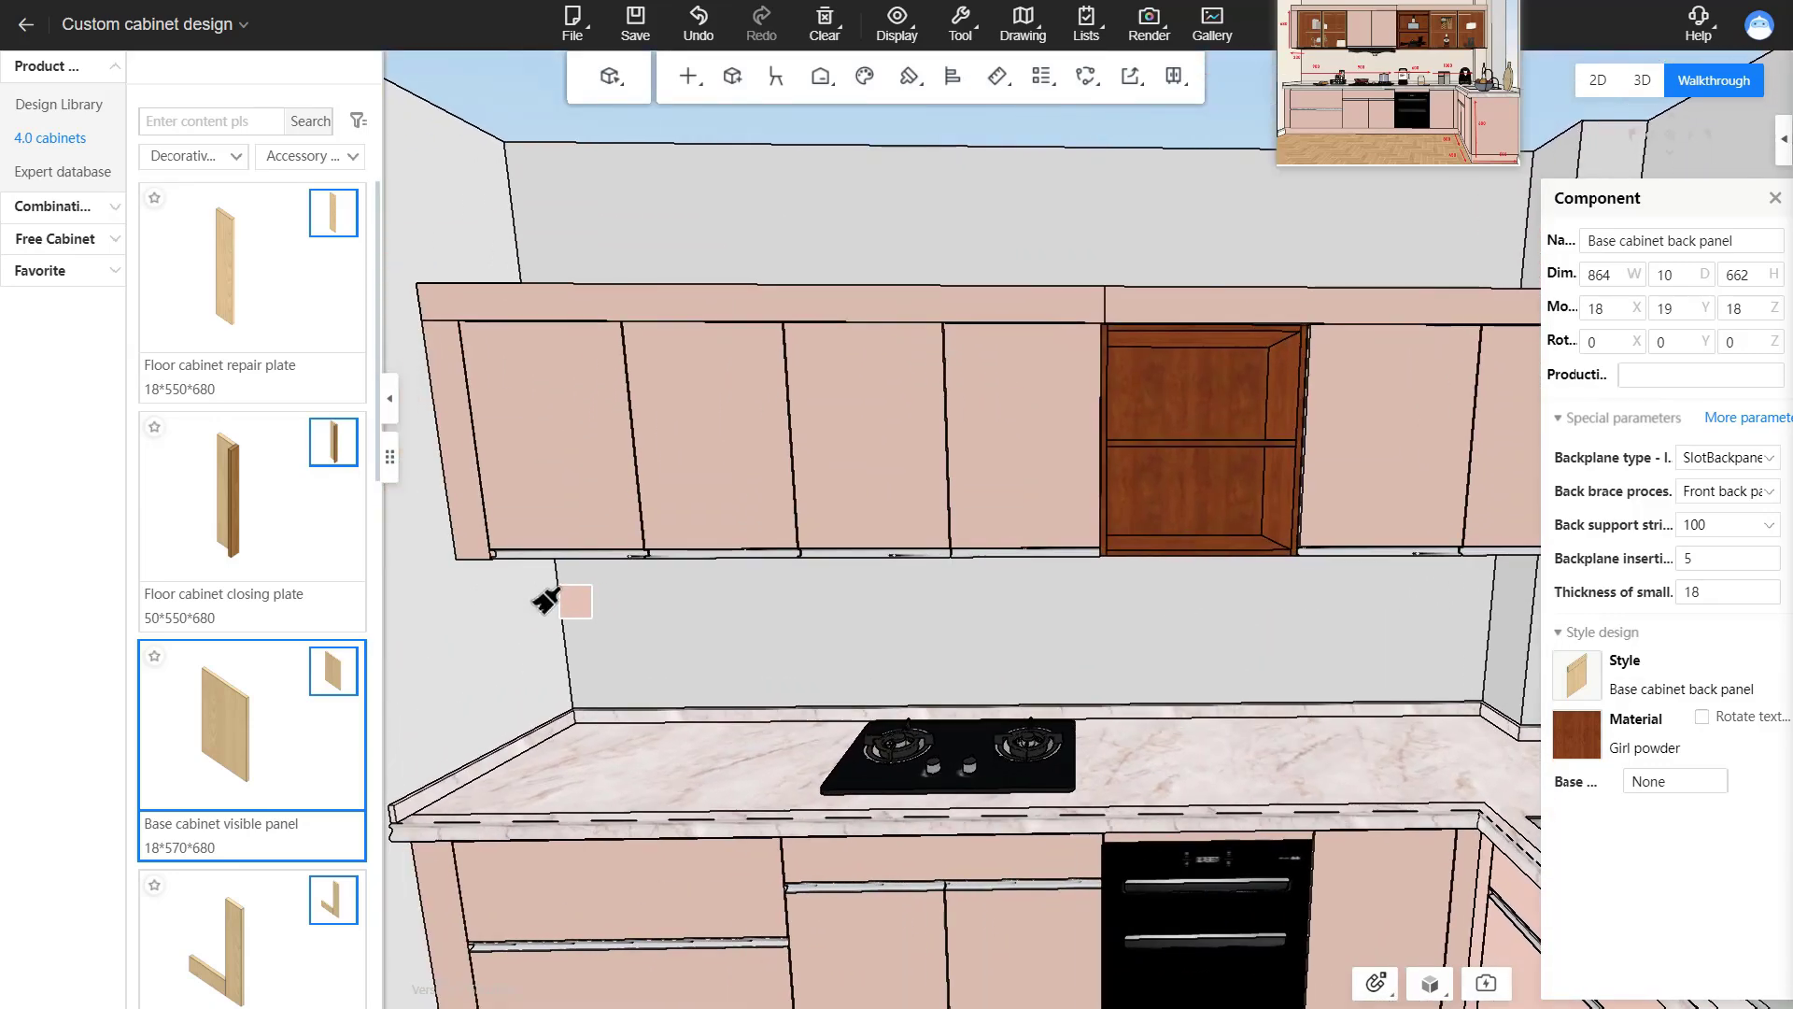
mouse_move(548, 600)
right_down()
mouse_move(556, 641)
mouse_move(579, 629)
right_up()
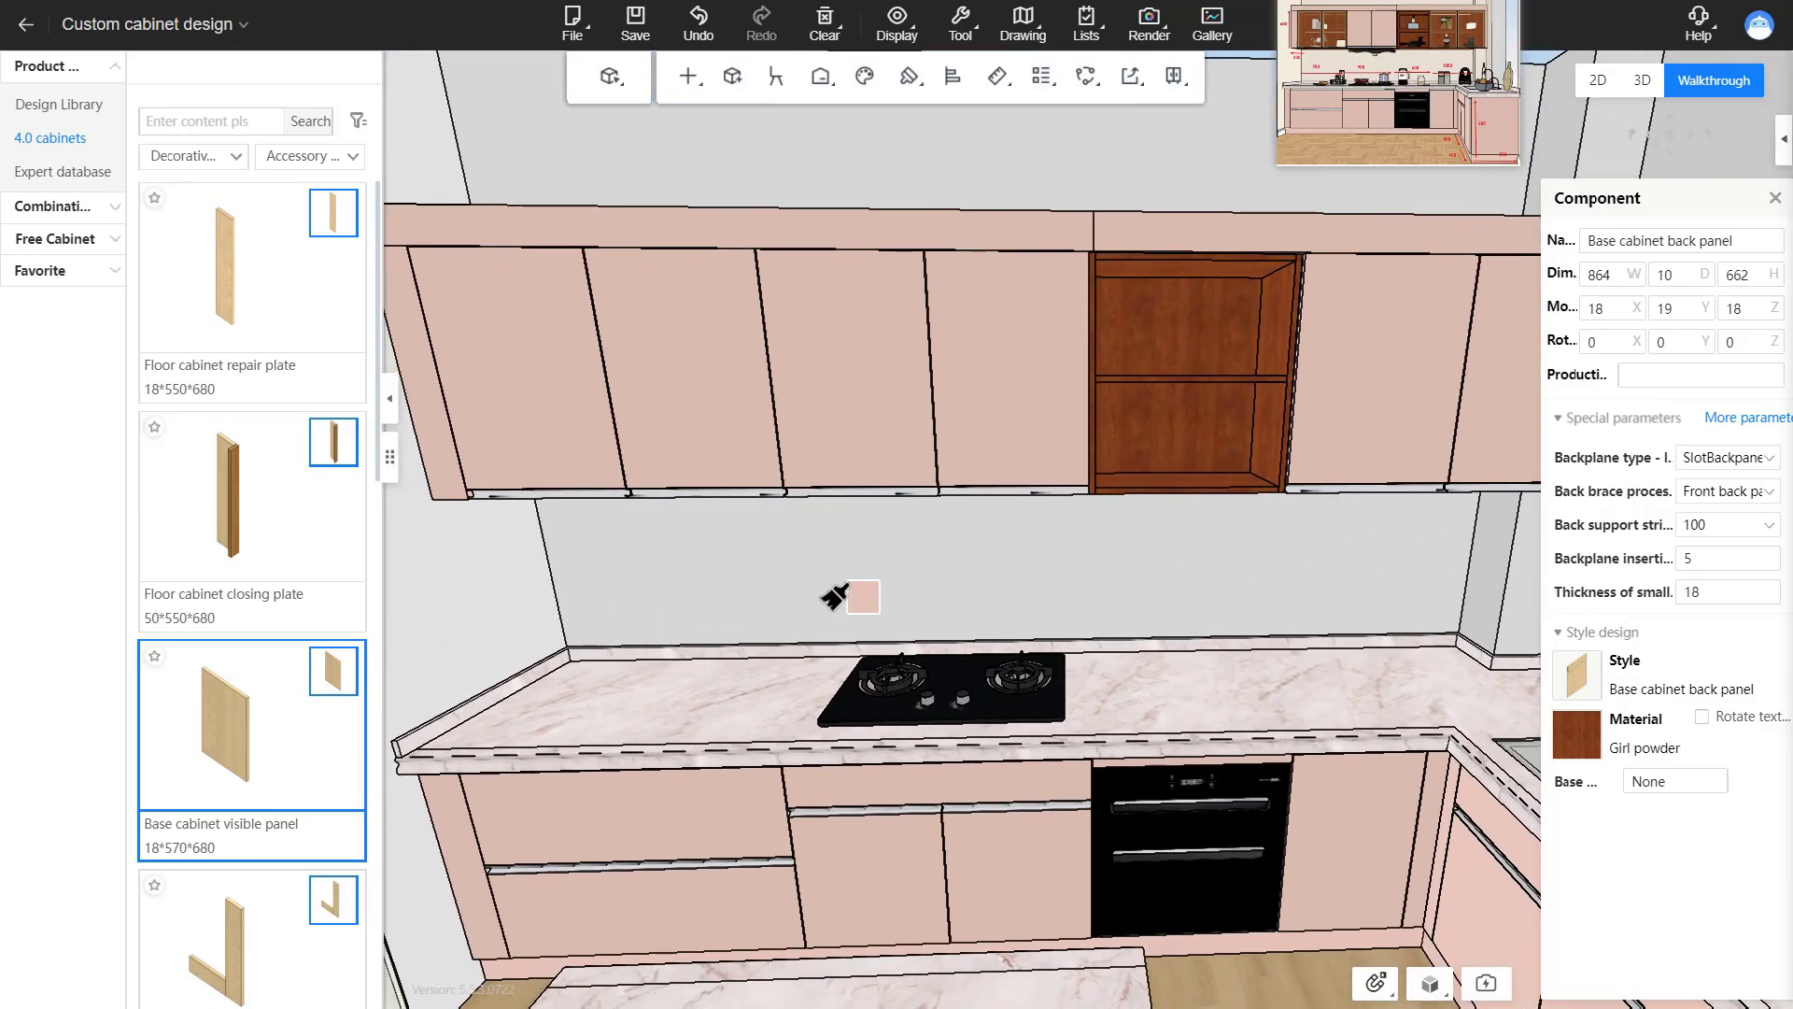
right_click(784, 551)
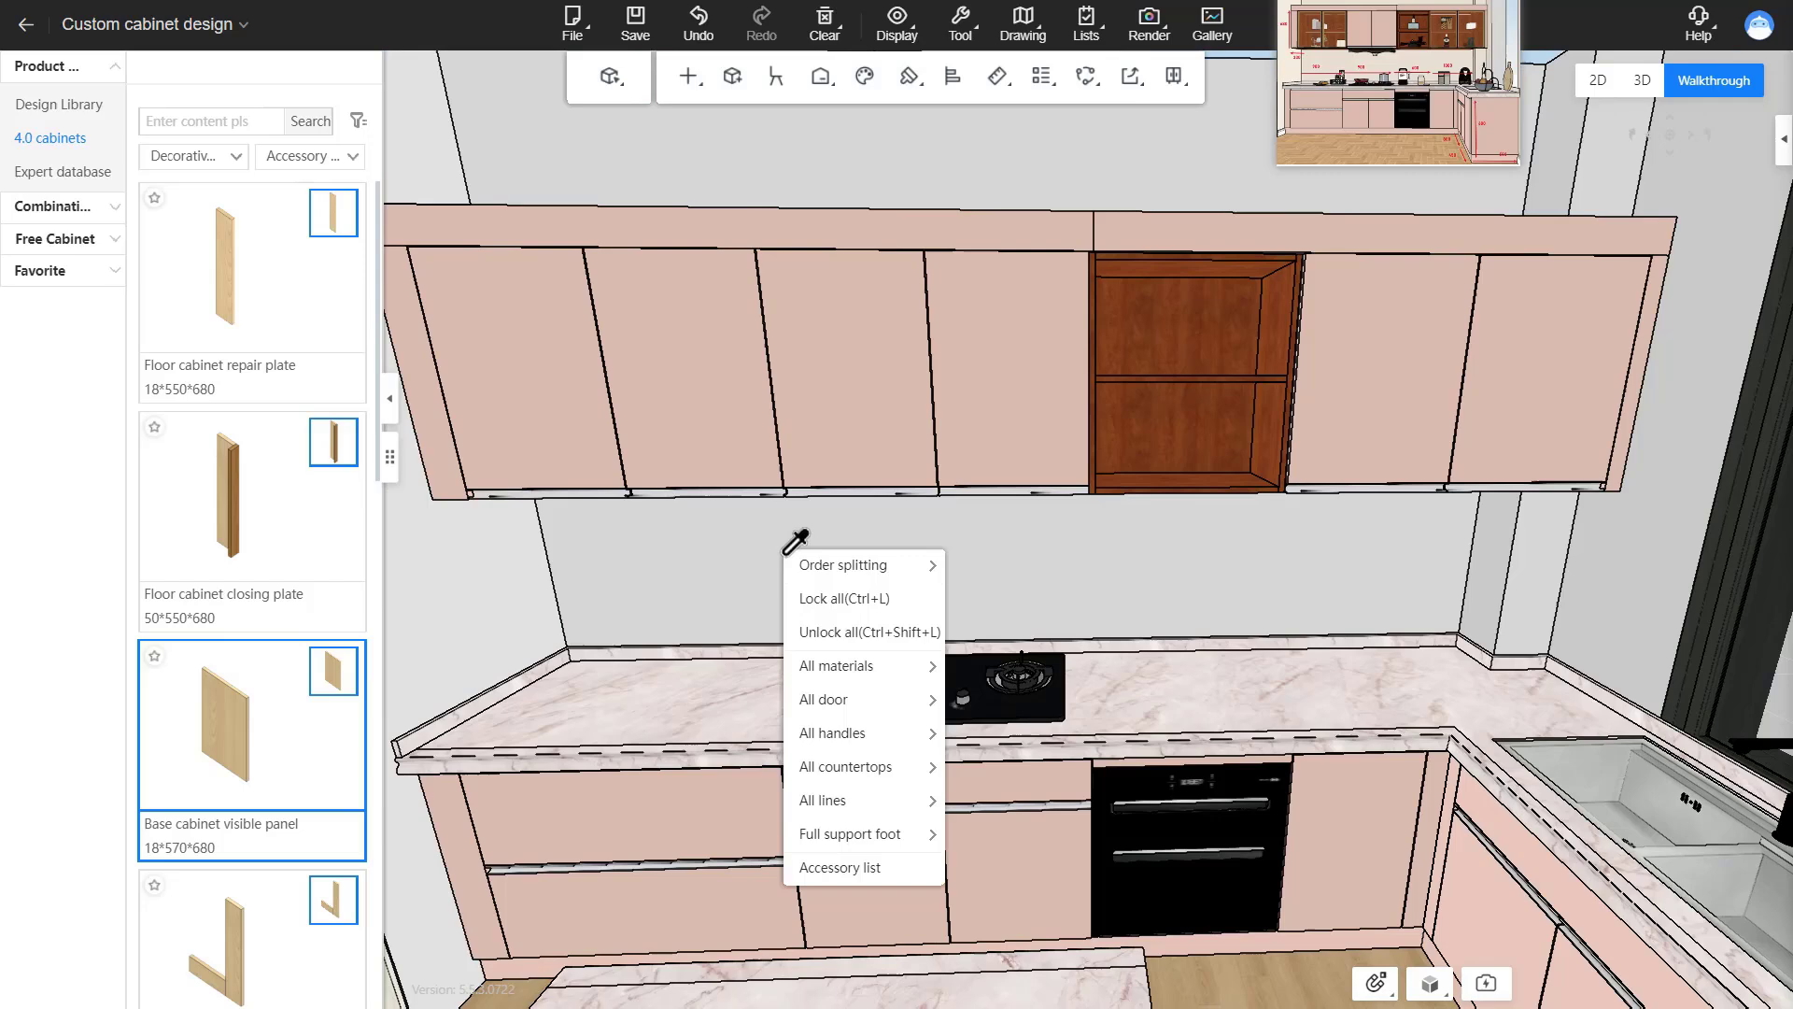
Replace the doors of the leftmost and rightmost double-door wall cabinets with the 26 Aluminum Frame Glass Door - Lower style.
click(1081, 559)
scroll(1427, 98, up, 5)
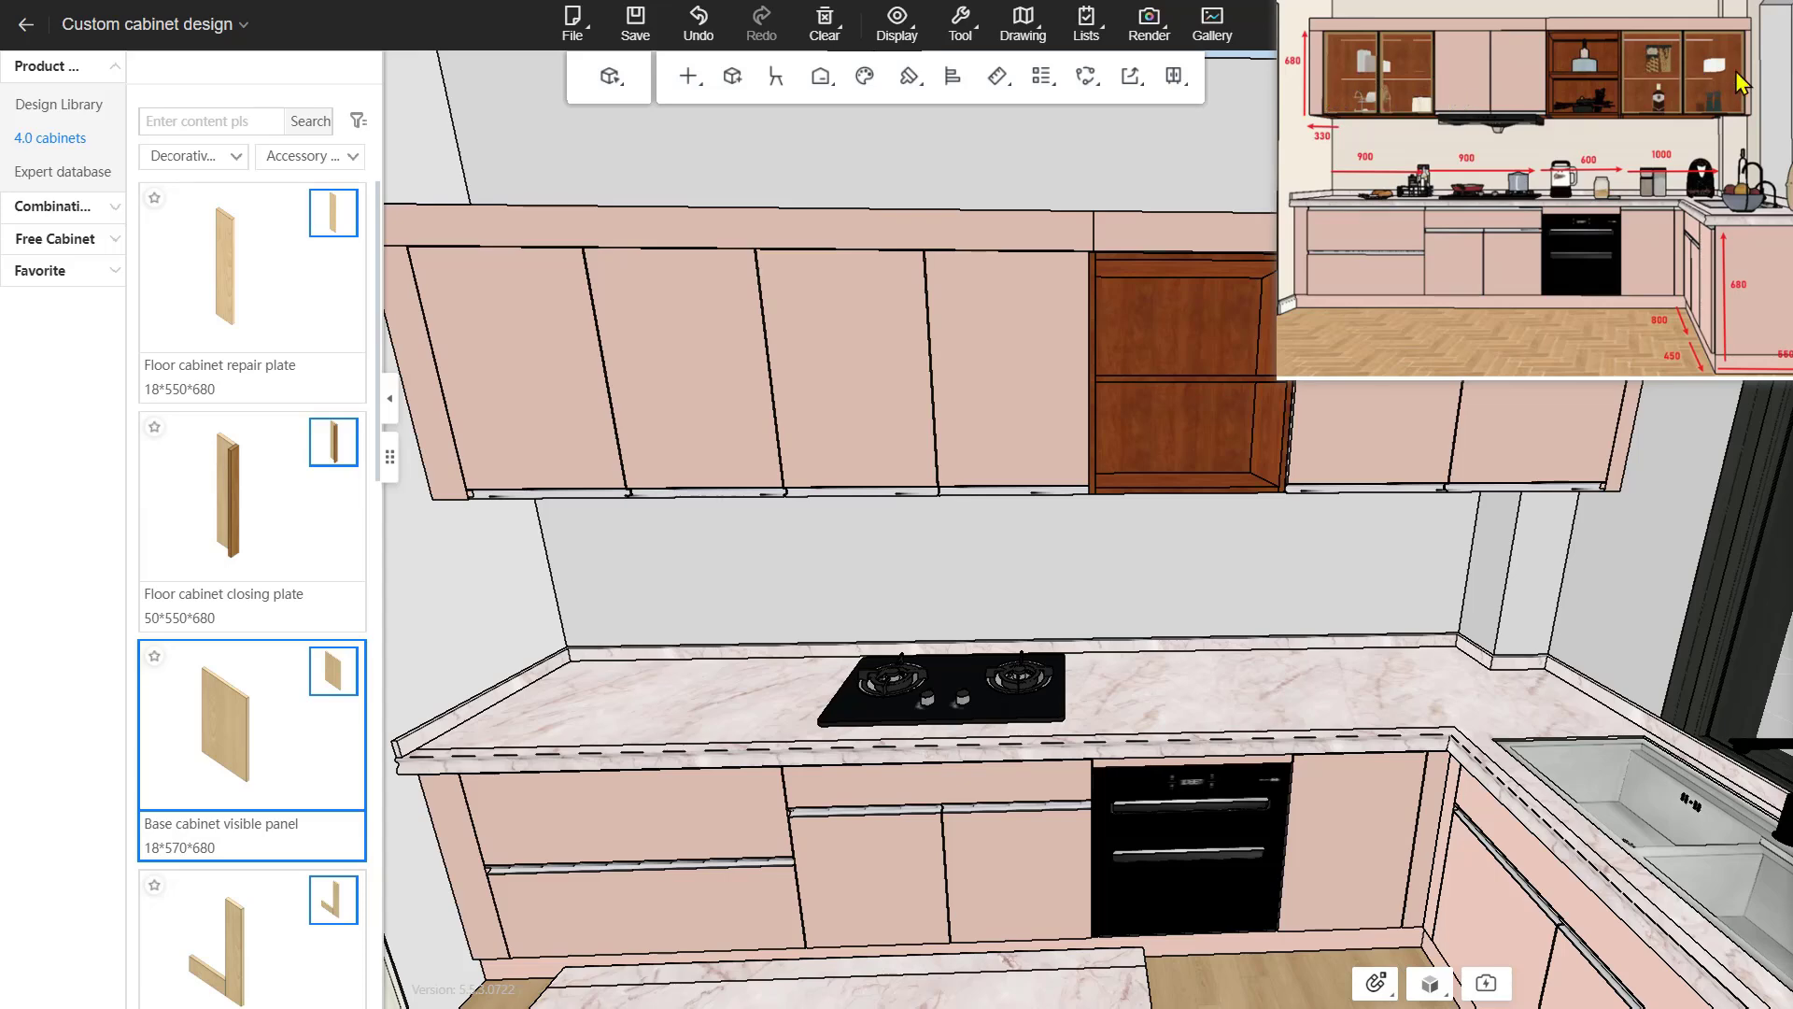
scroll(1545, 84, down, 4)
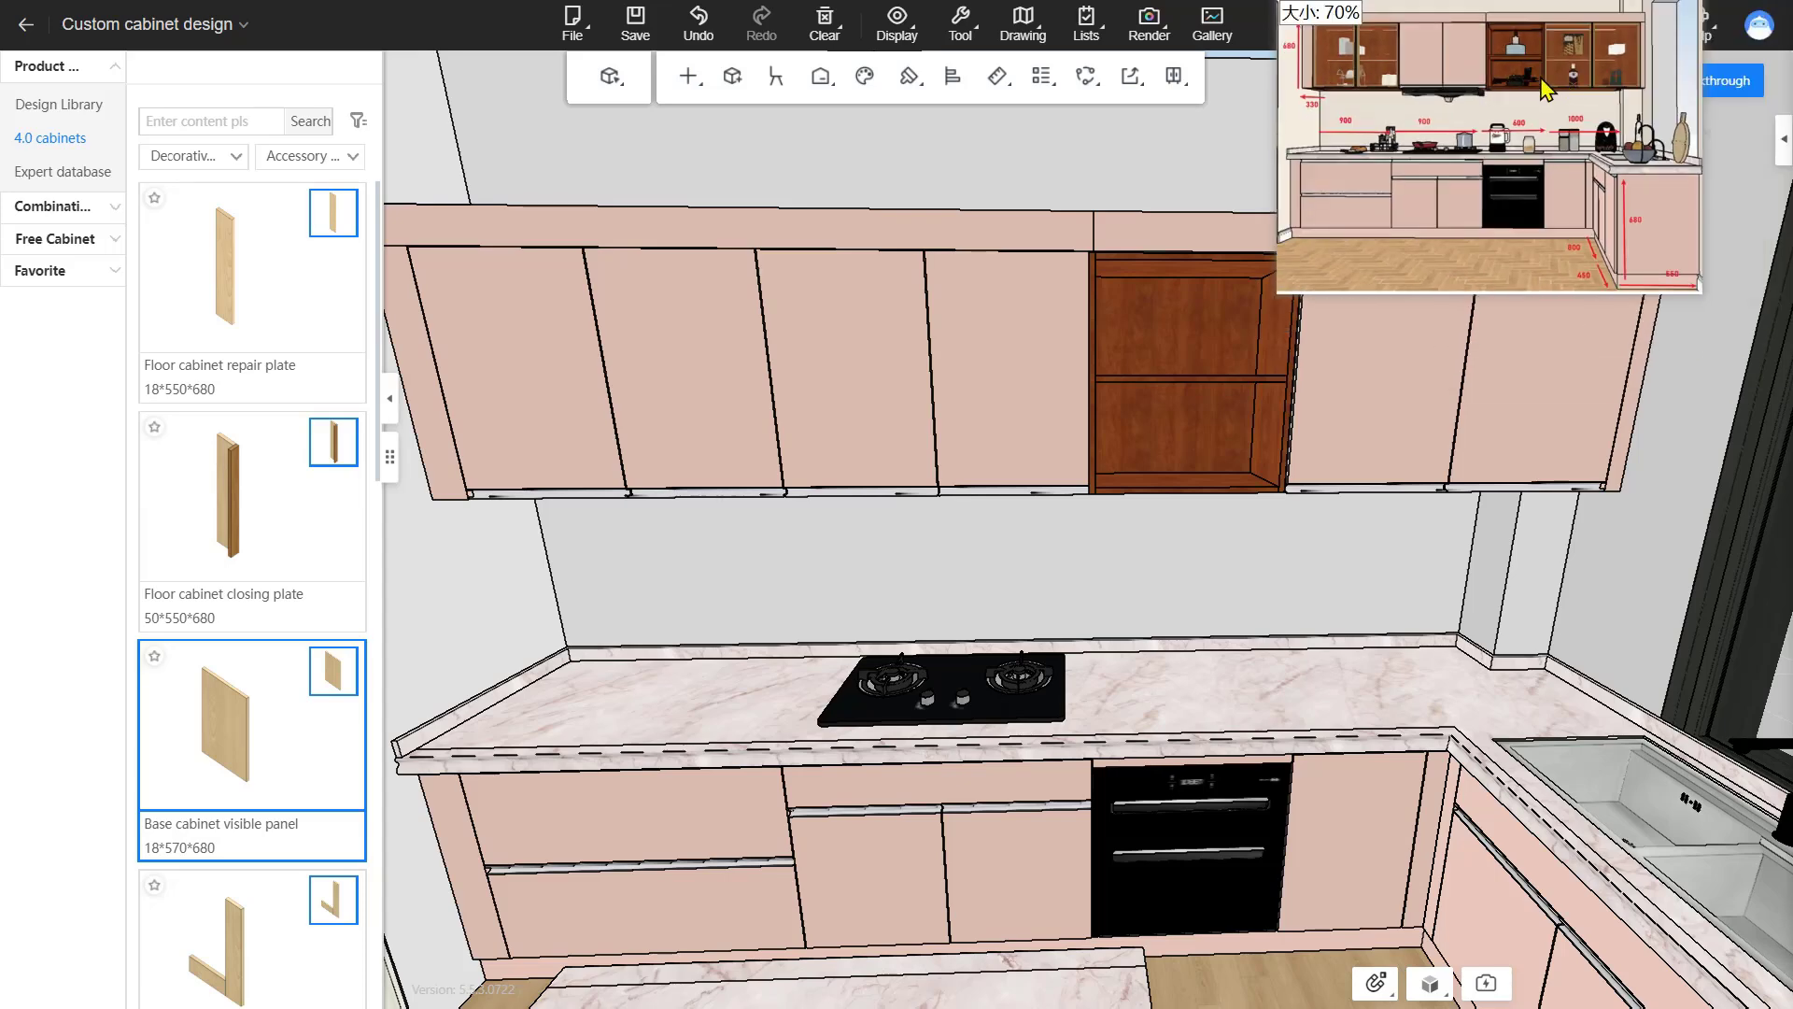
scroll(1409, 103, down, 2)
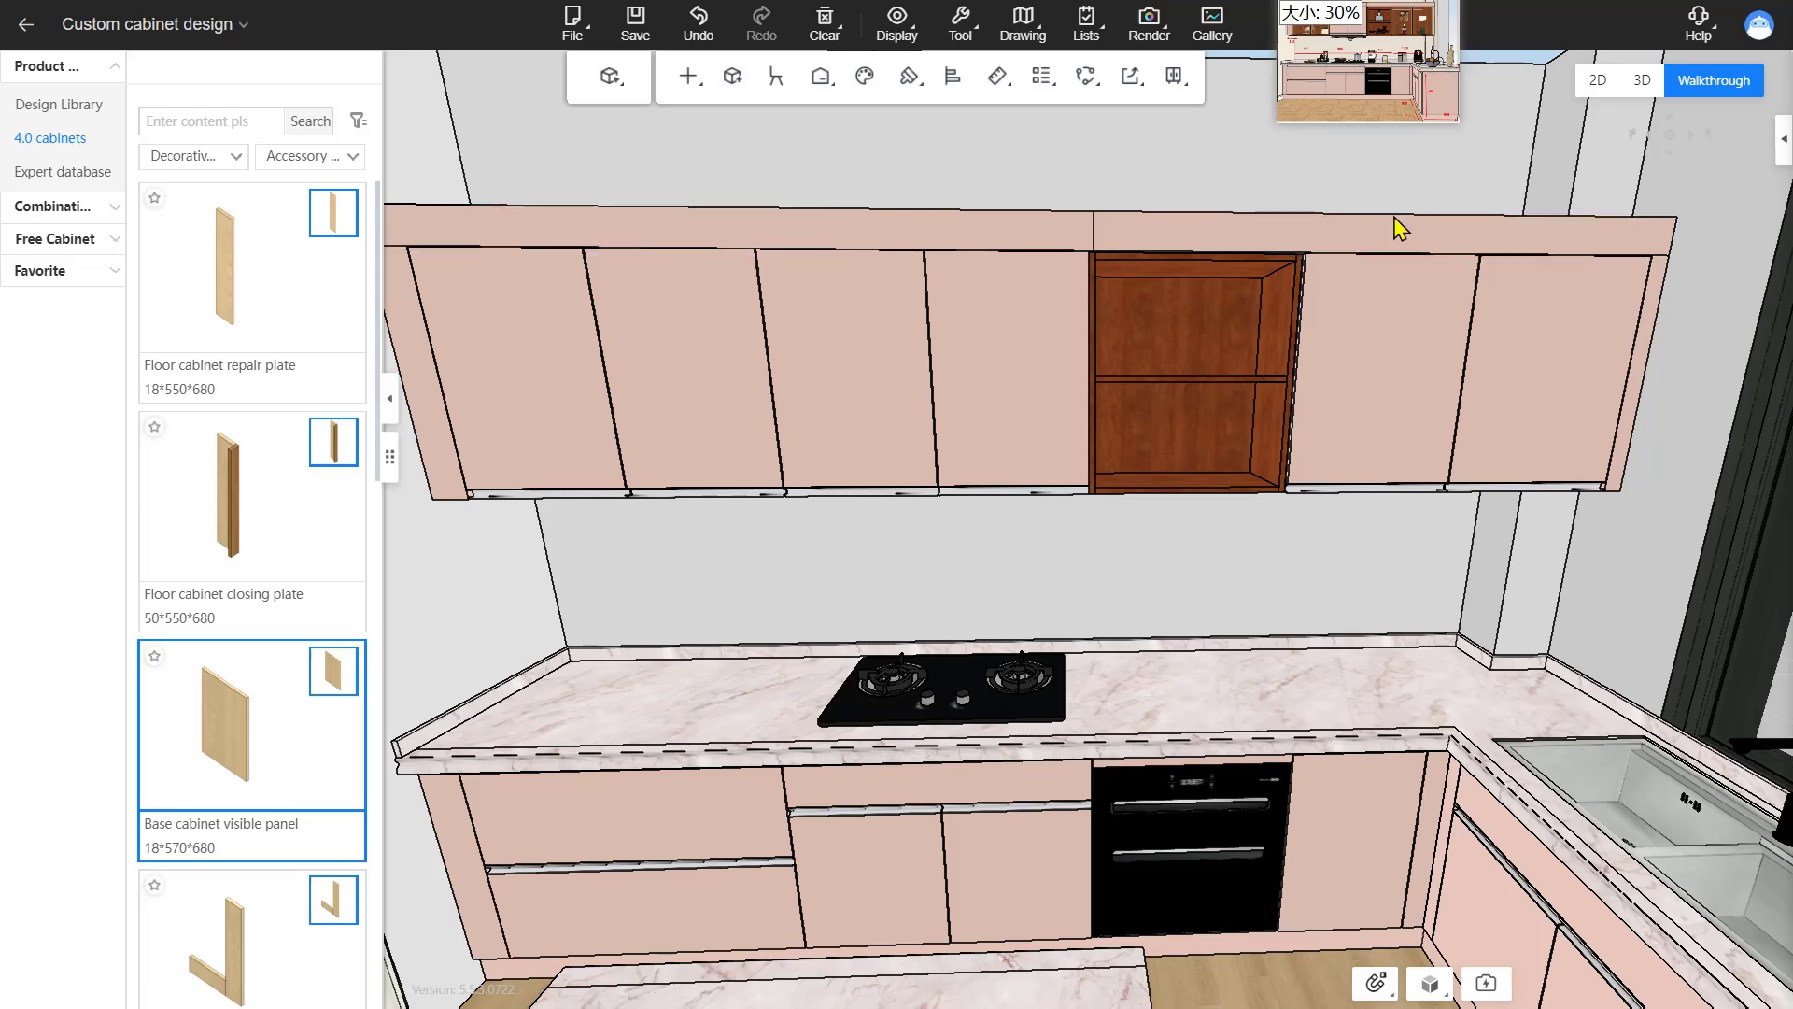
middle_drag(1470, 178, 1361, 224)
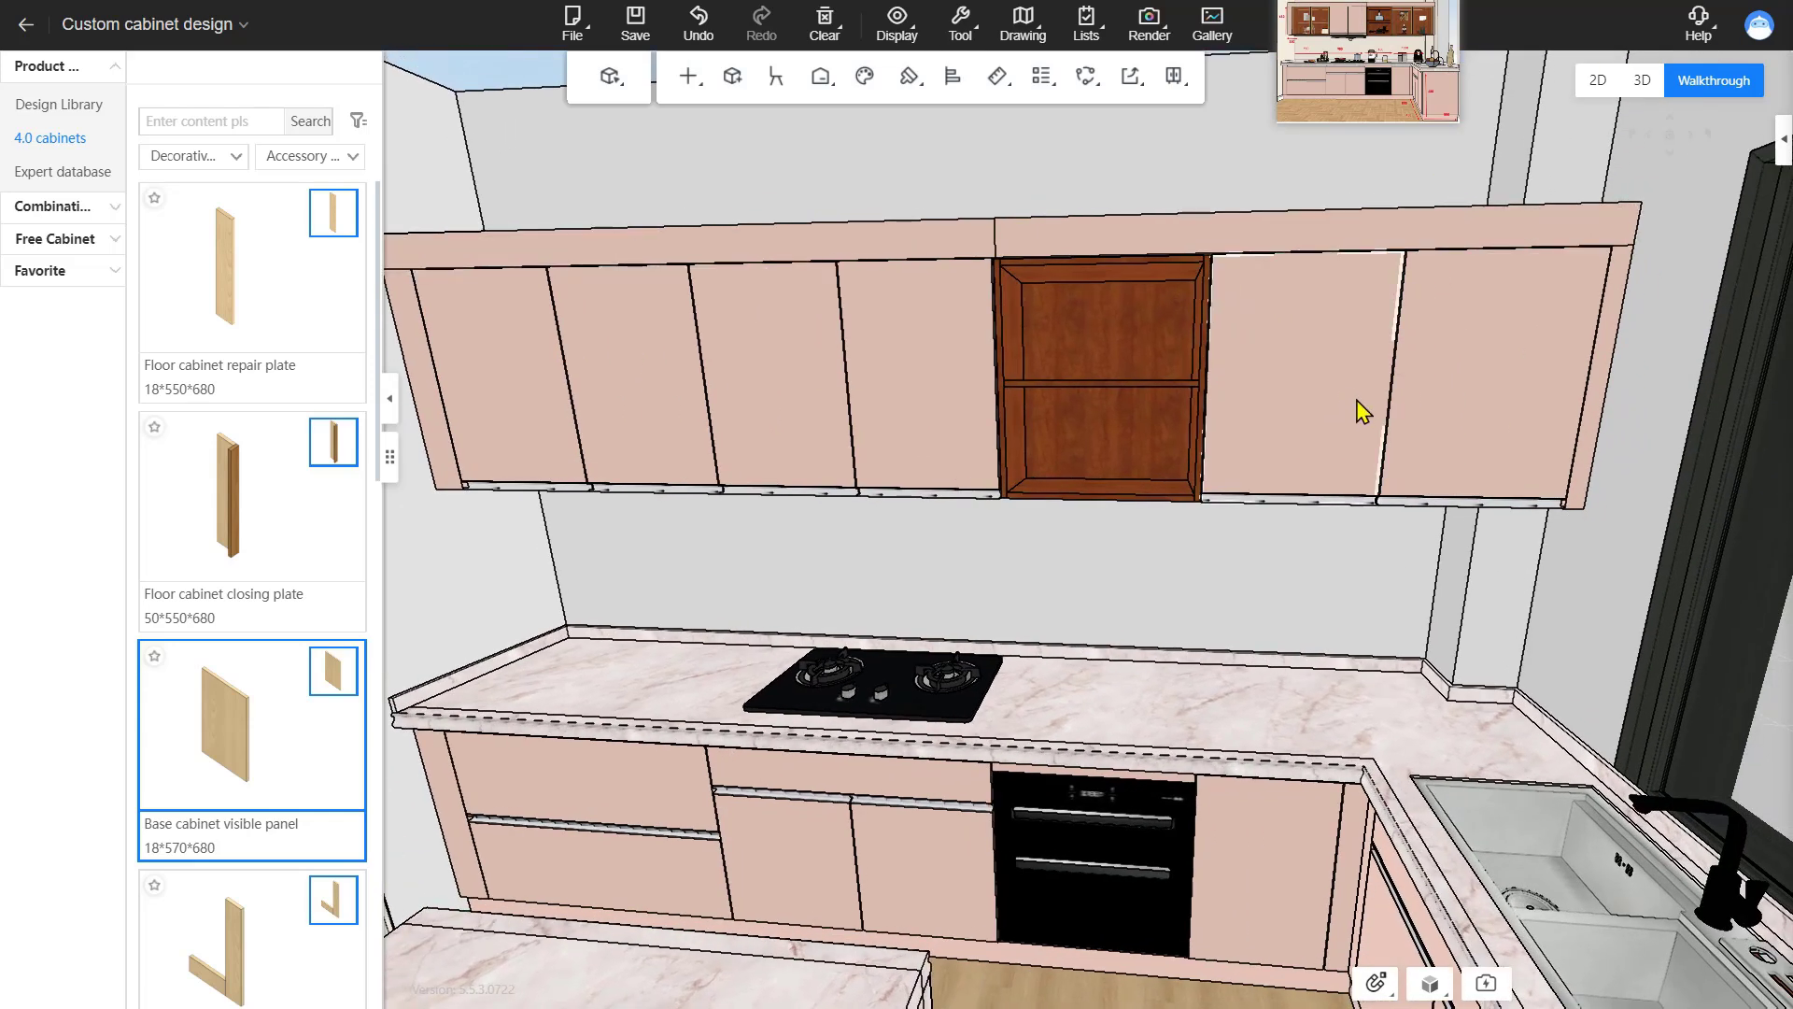
click(1441, 360)
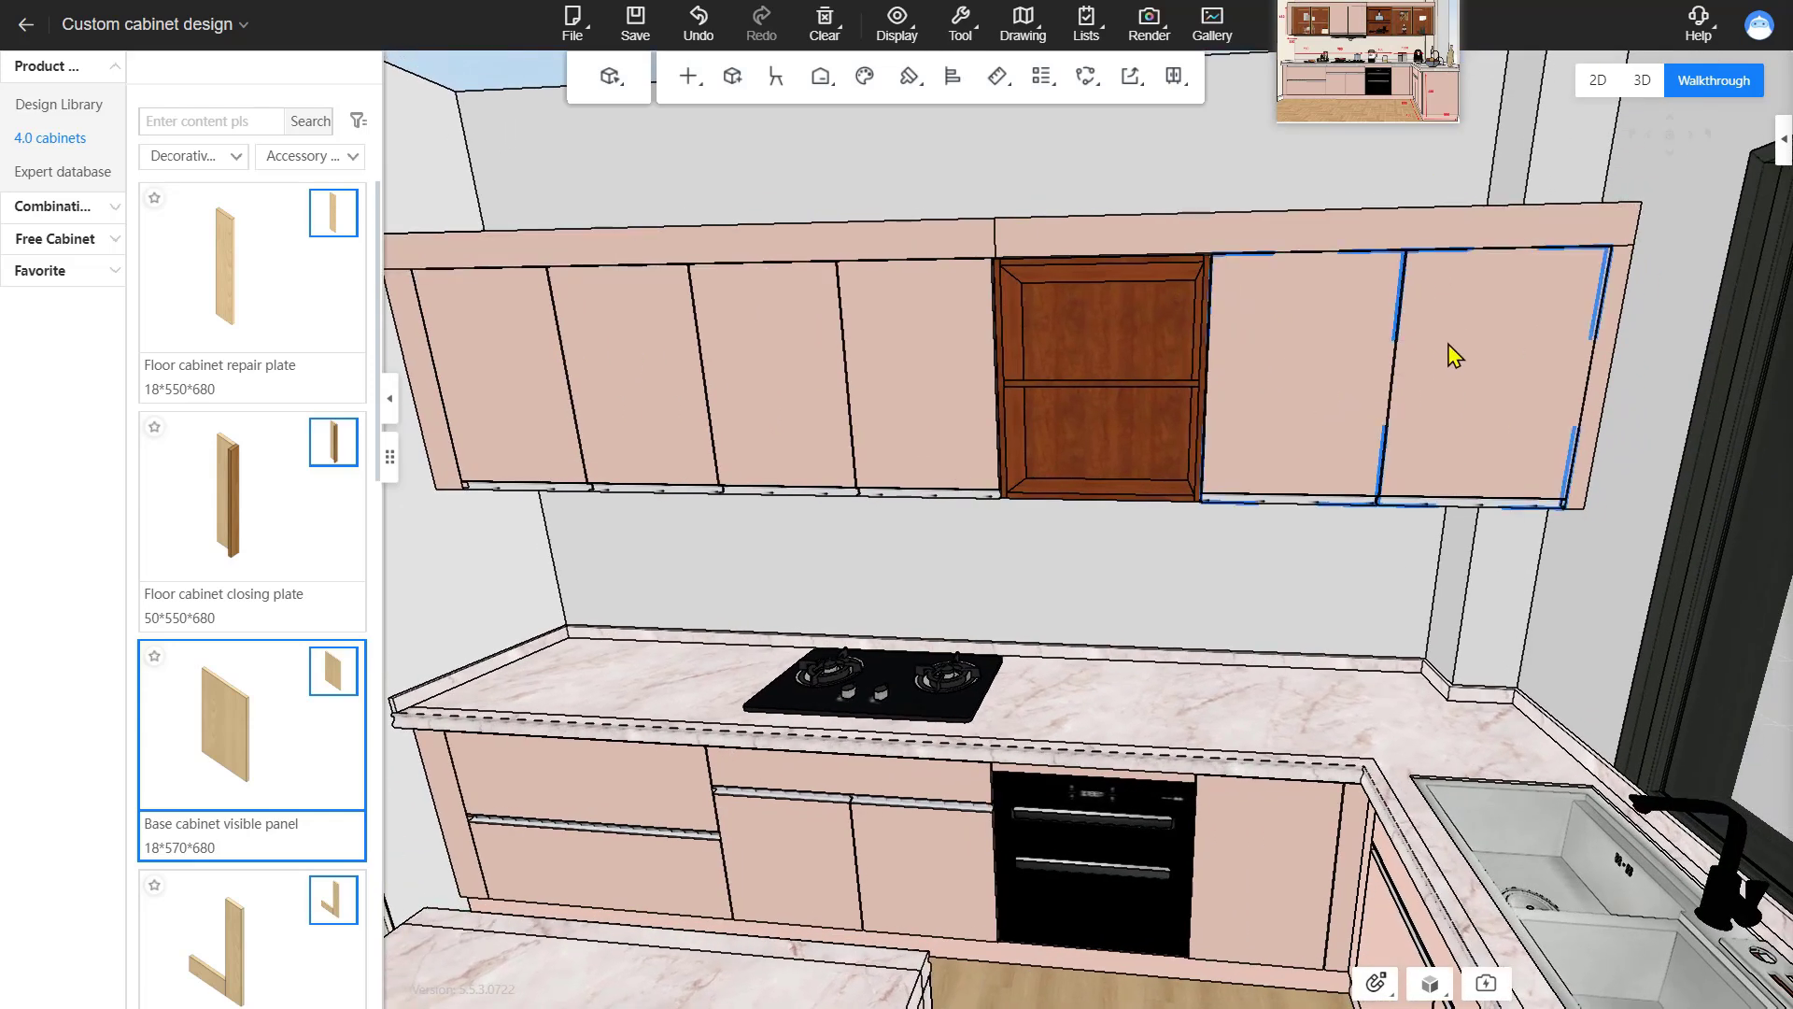
ctrl+click(538, 357)
ctrl+click(646, 369)
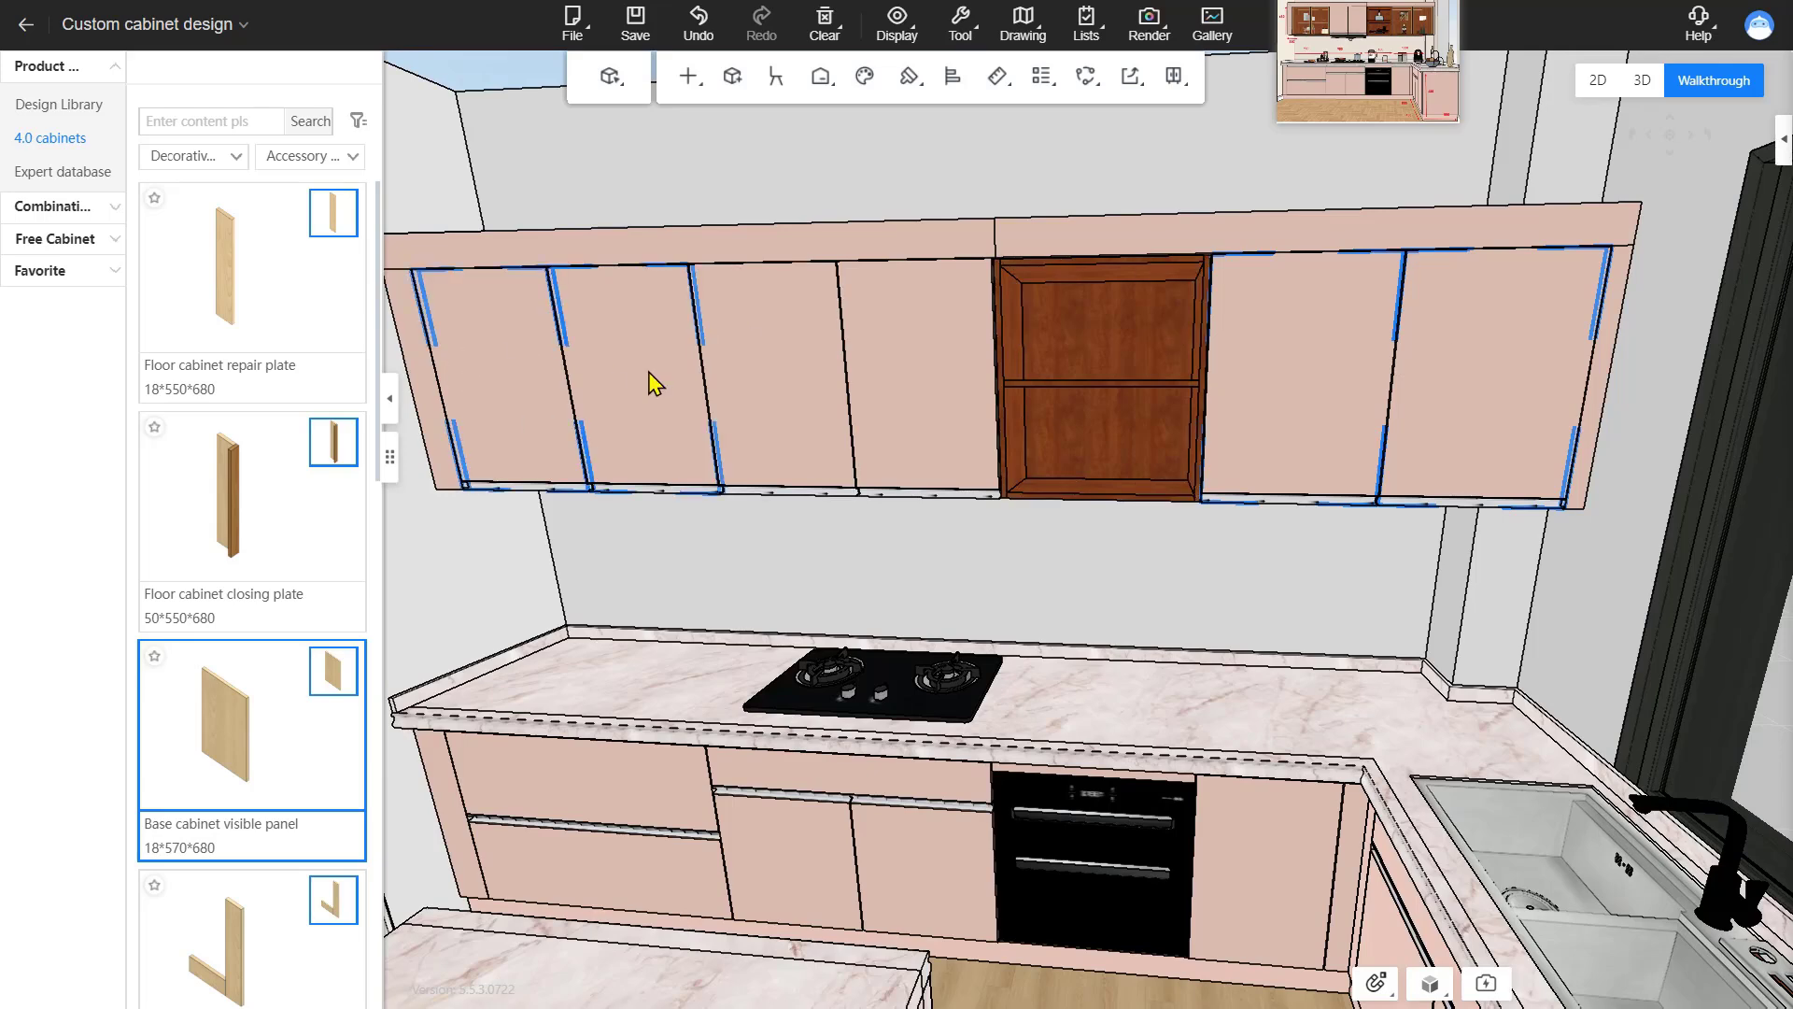
right_drag(649, 371, 614, 389)
right_click(642, 384)
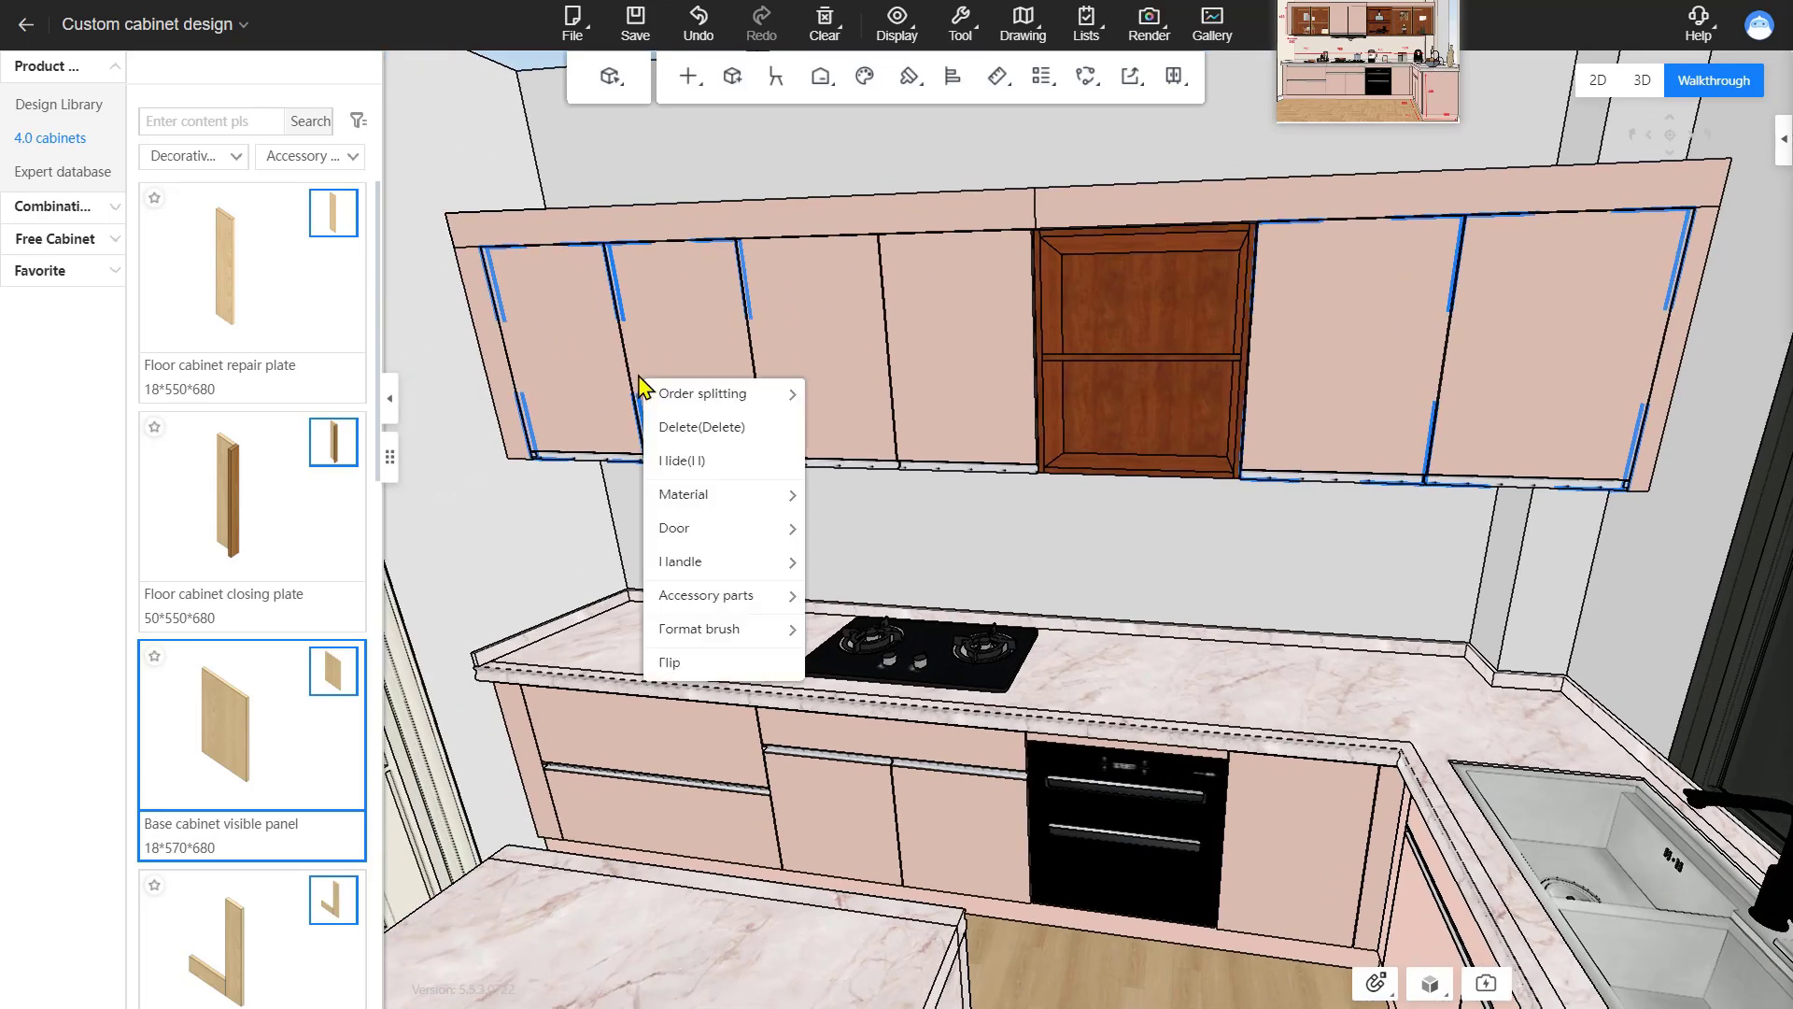
mouse_move(707, 539)
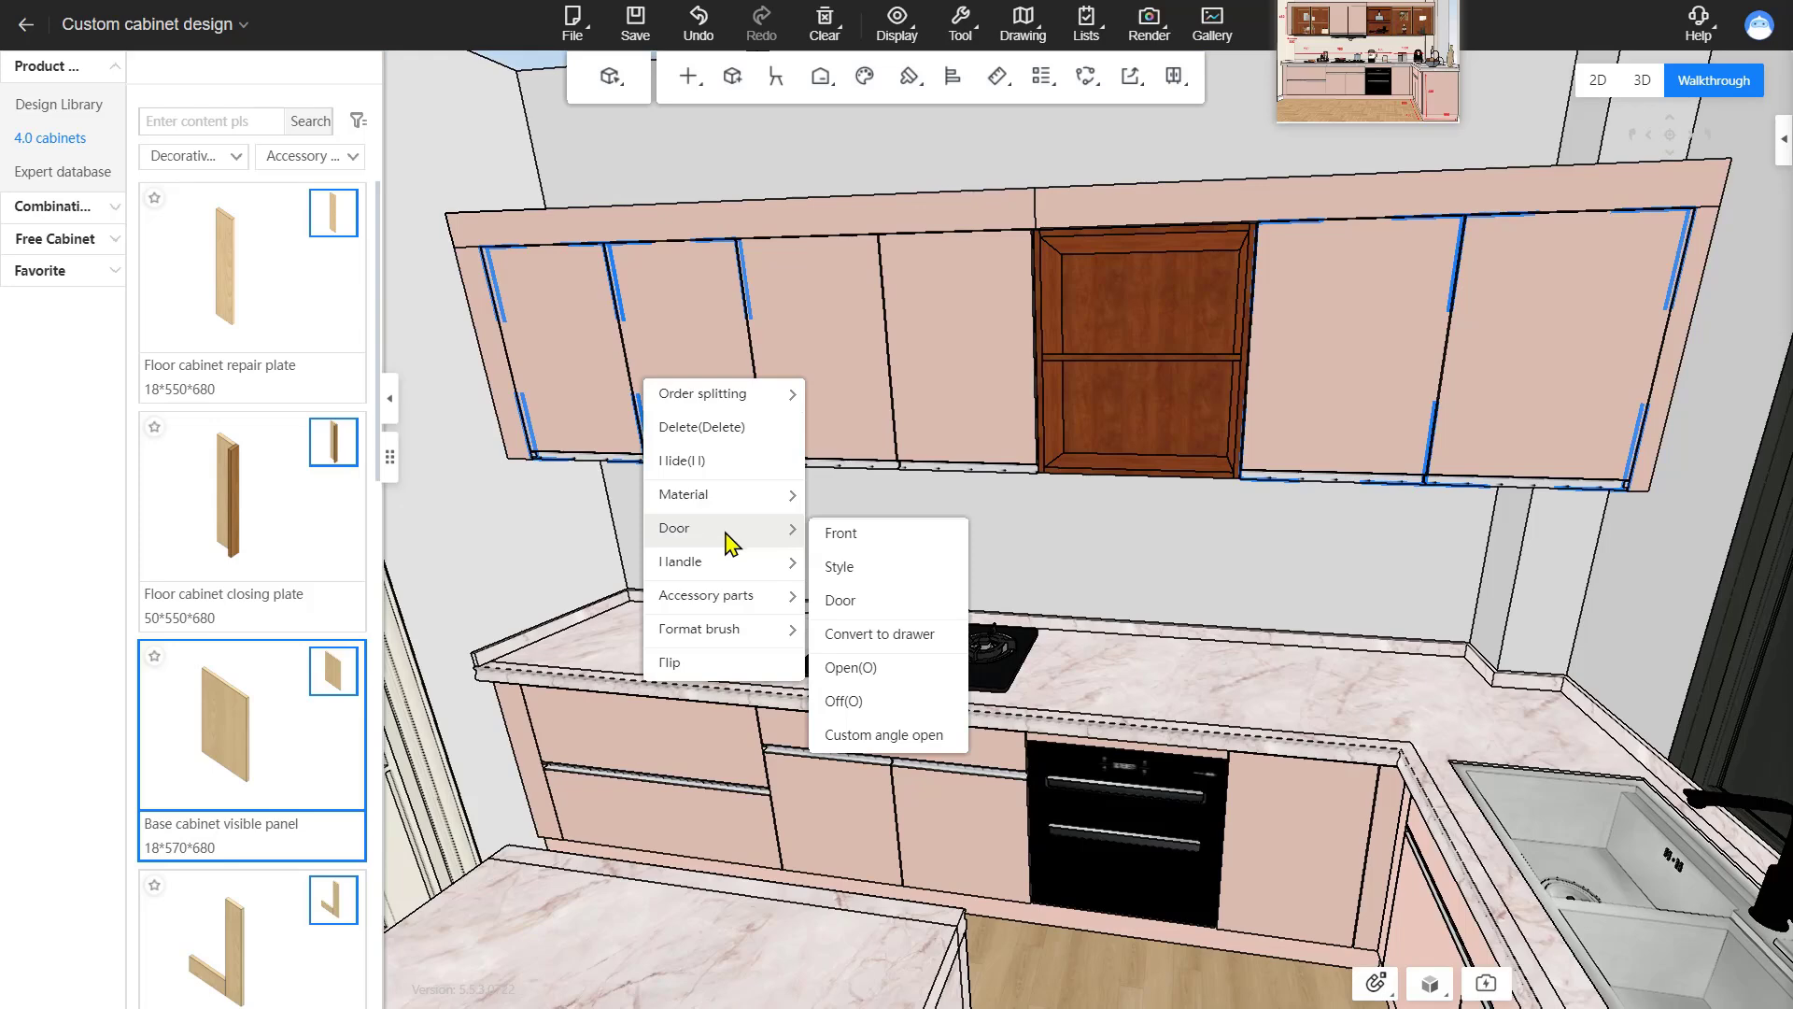
click(922, 542)
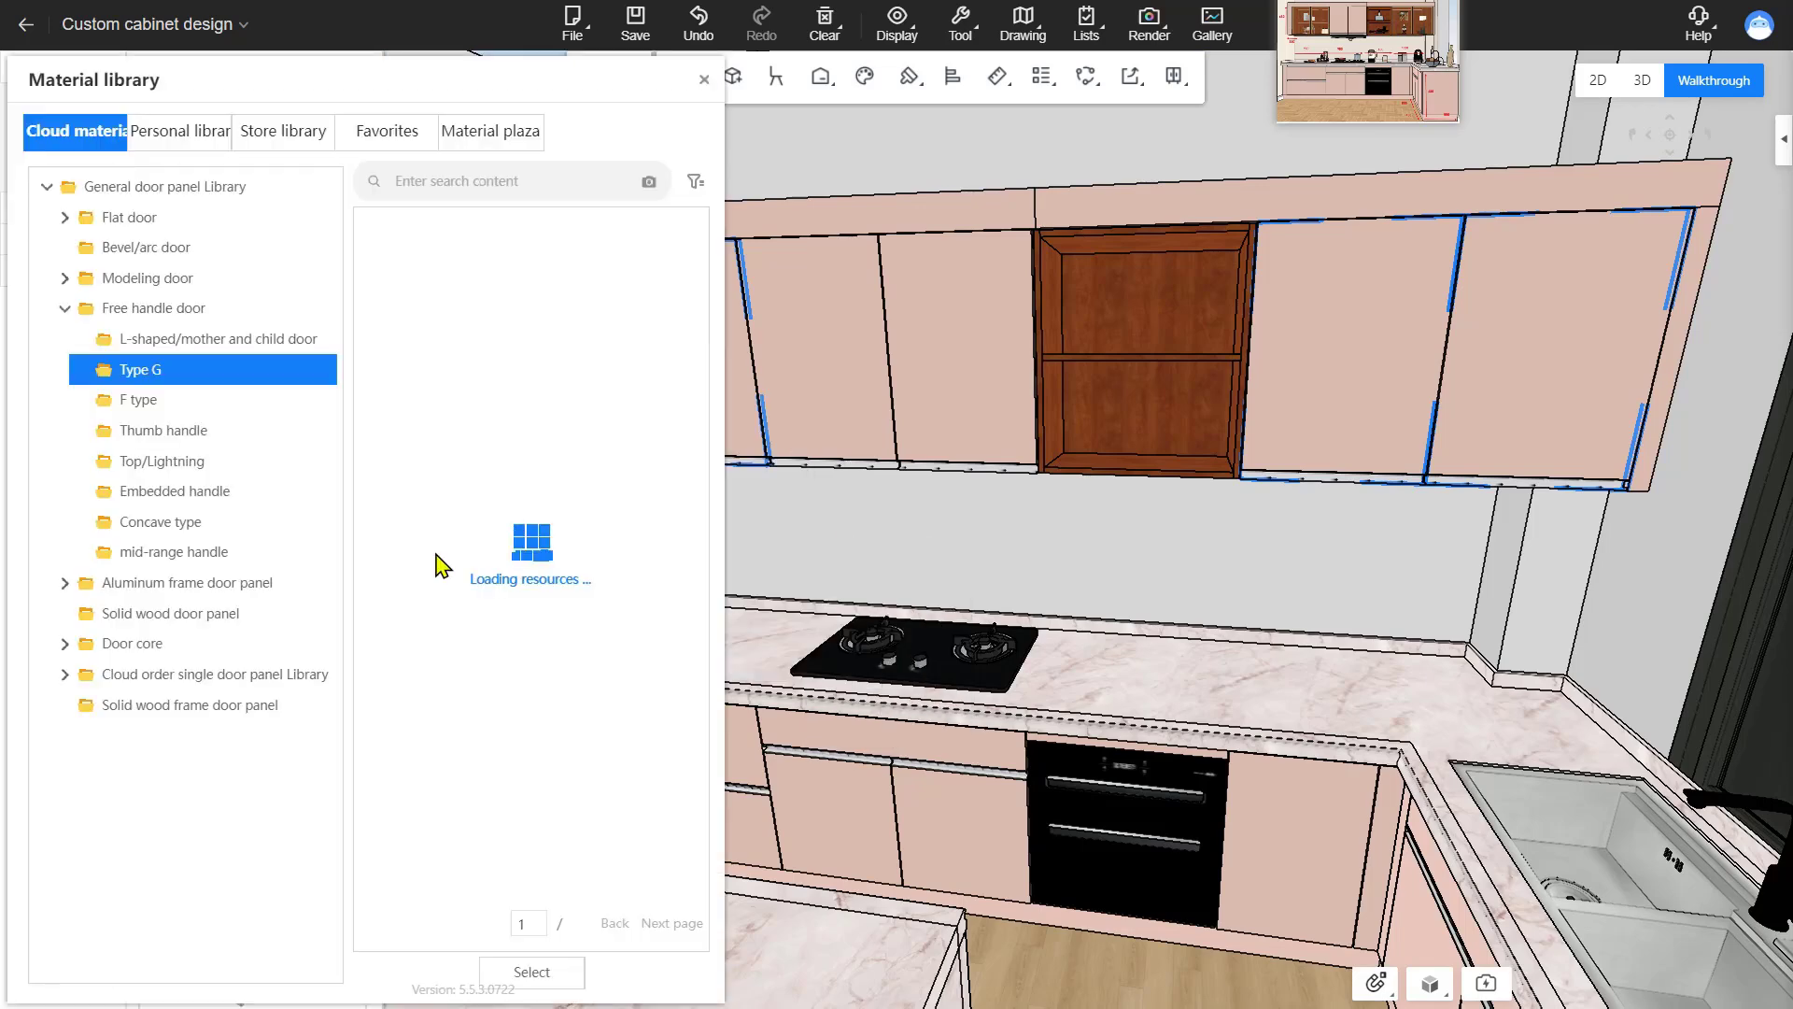
click(175, 589)
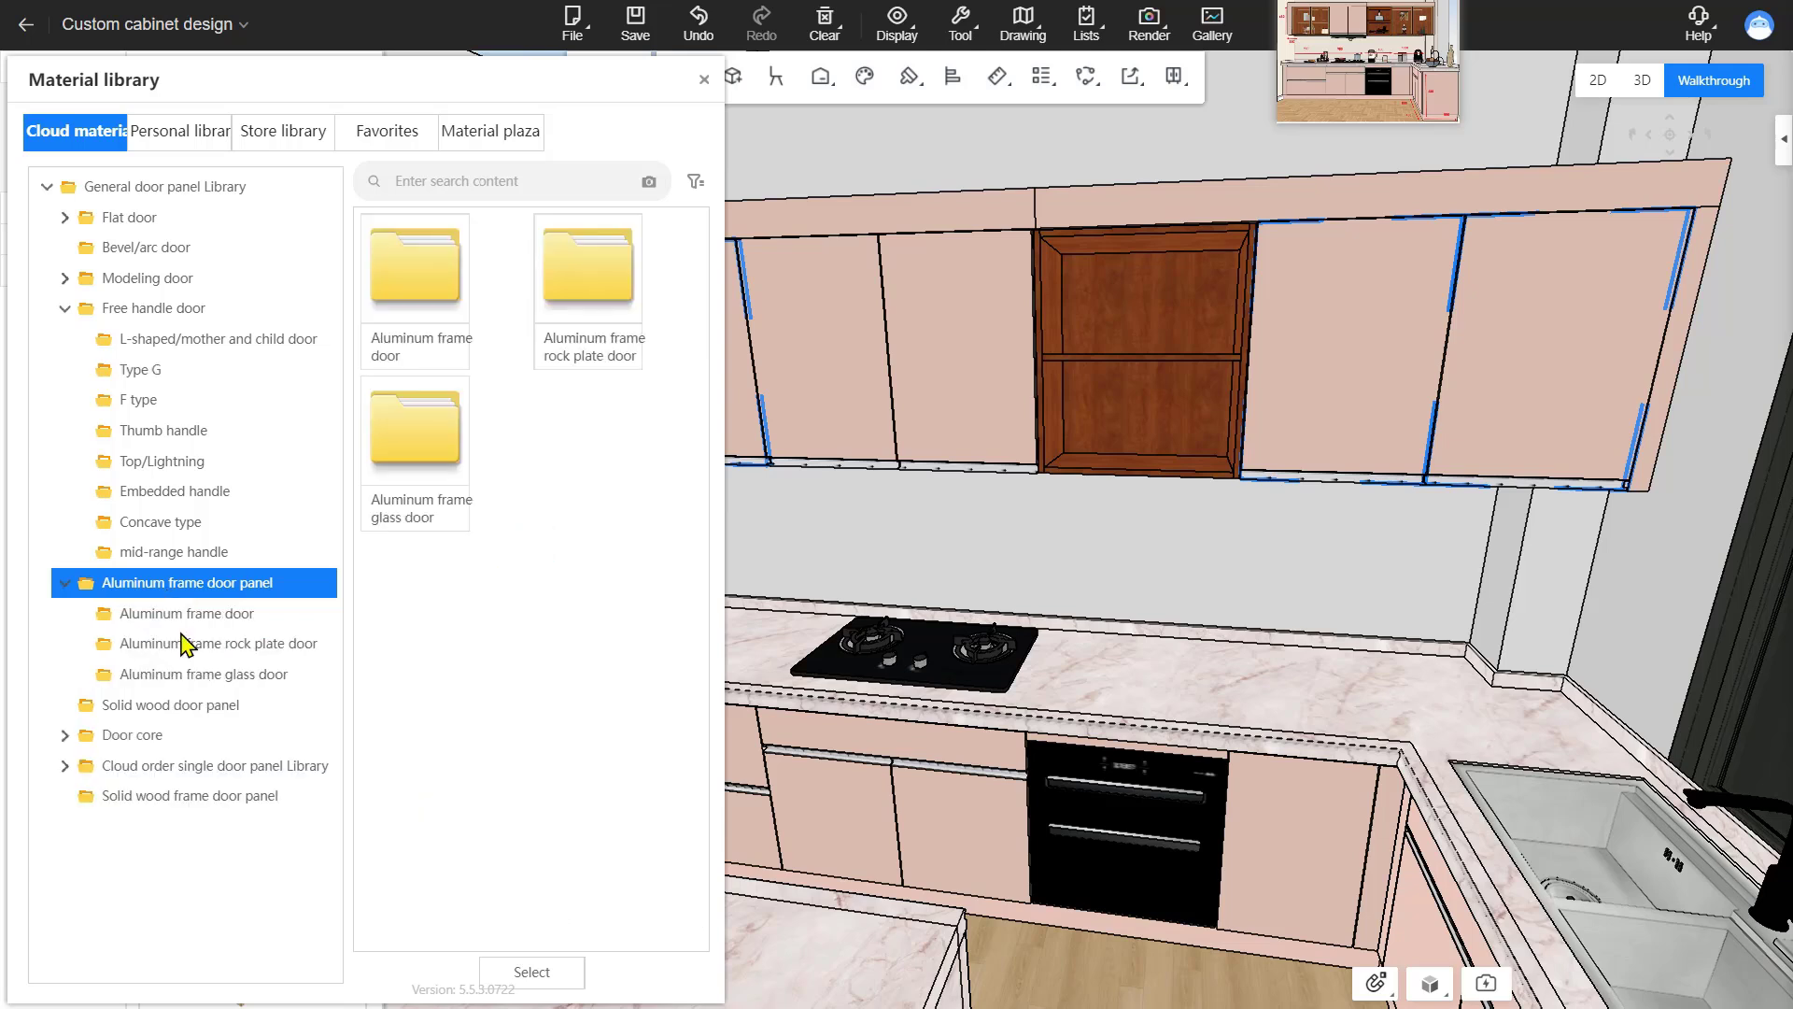
click(190, 678)
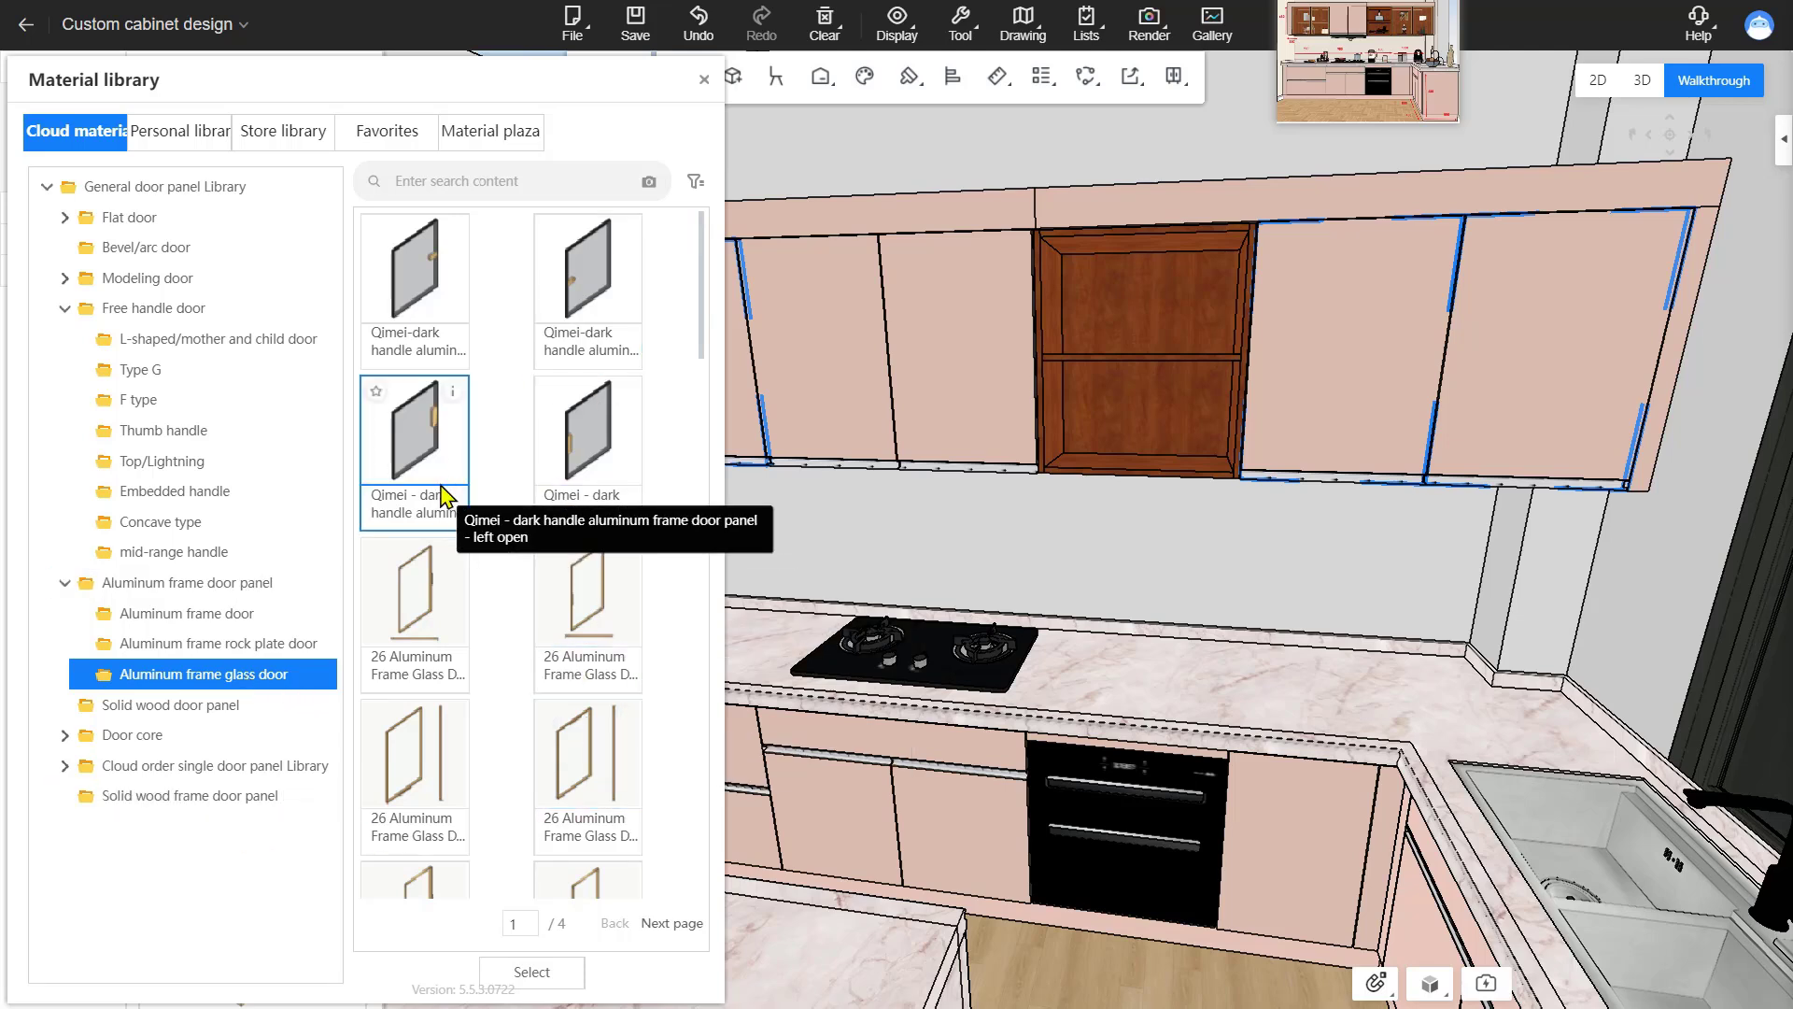
scroll(540, 499, down, 2)
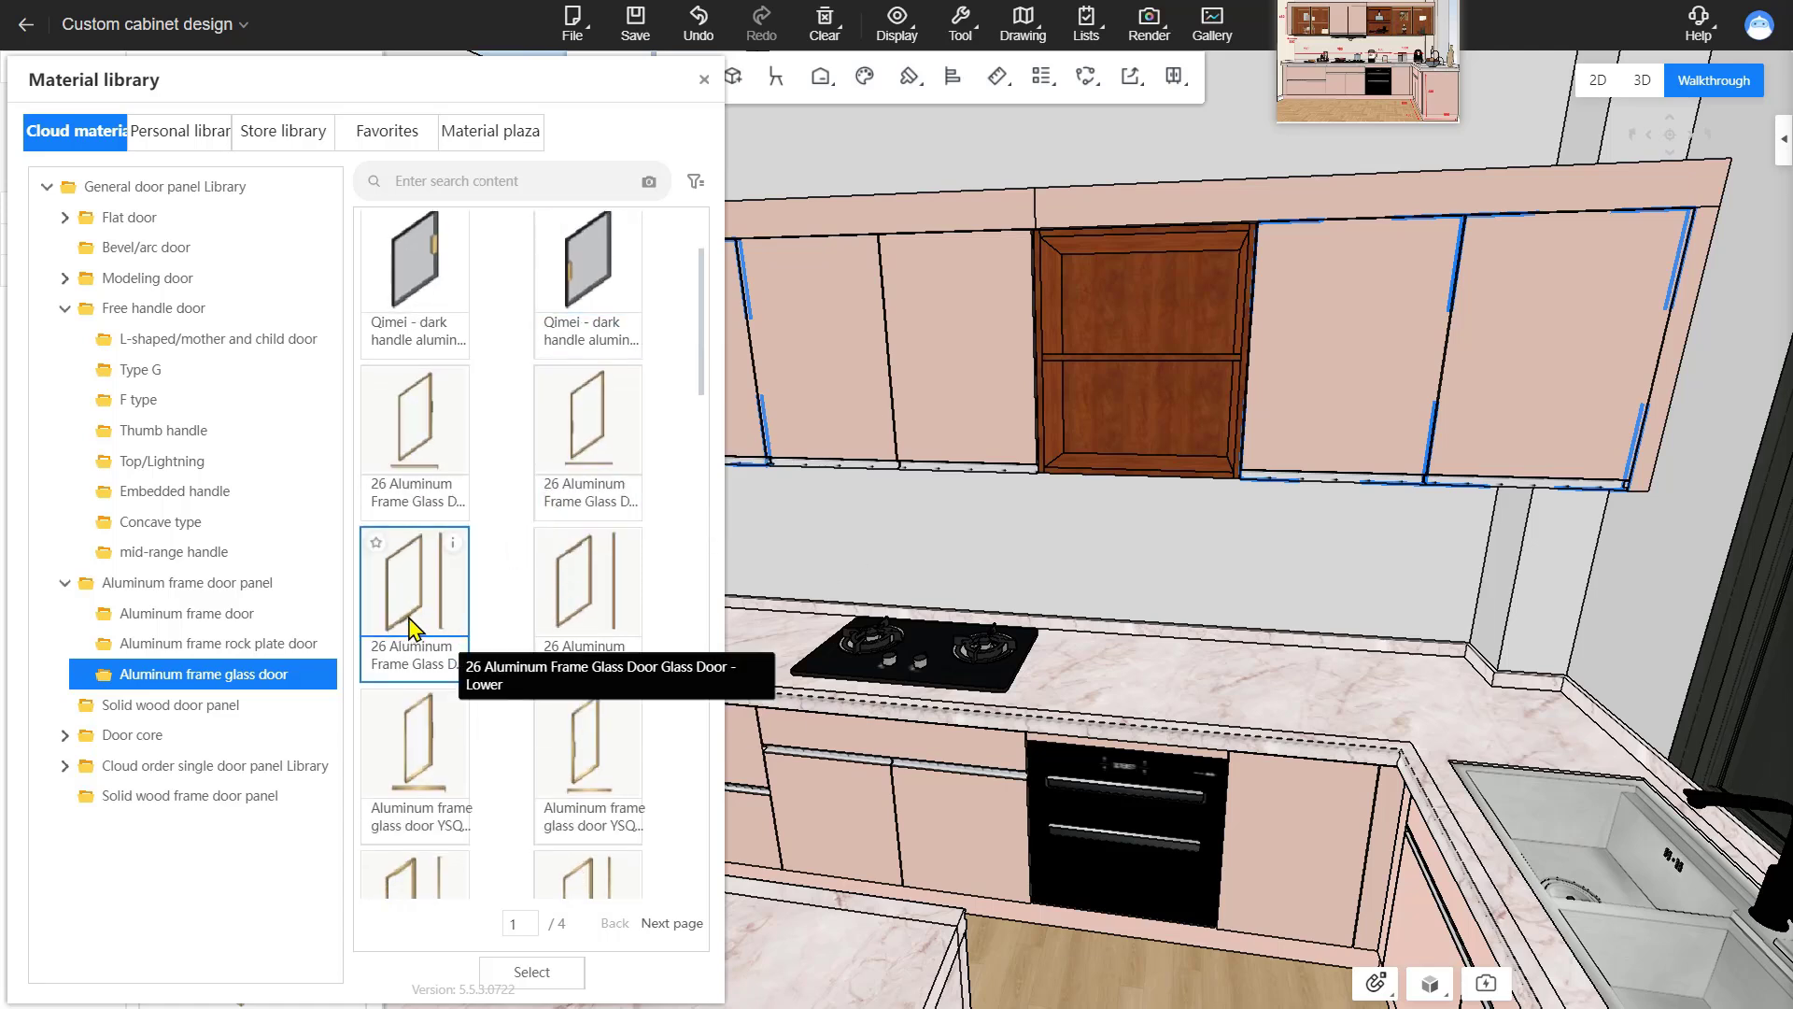
double_click(399, 567)
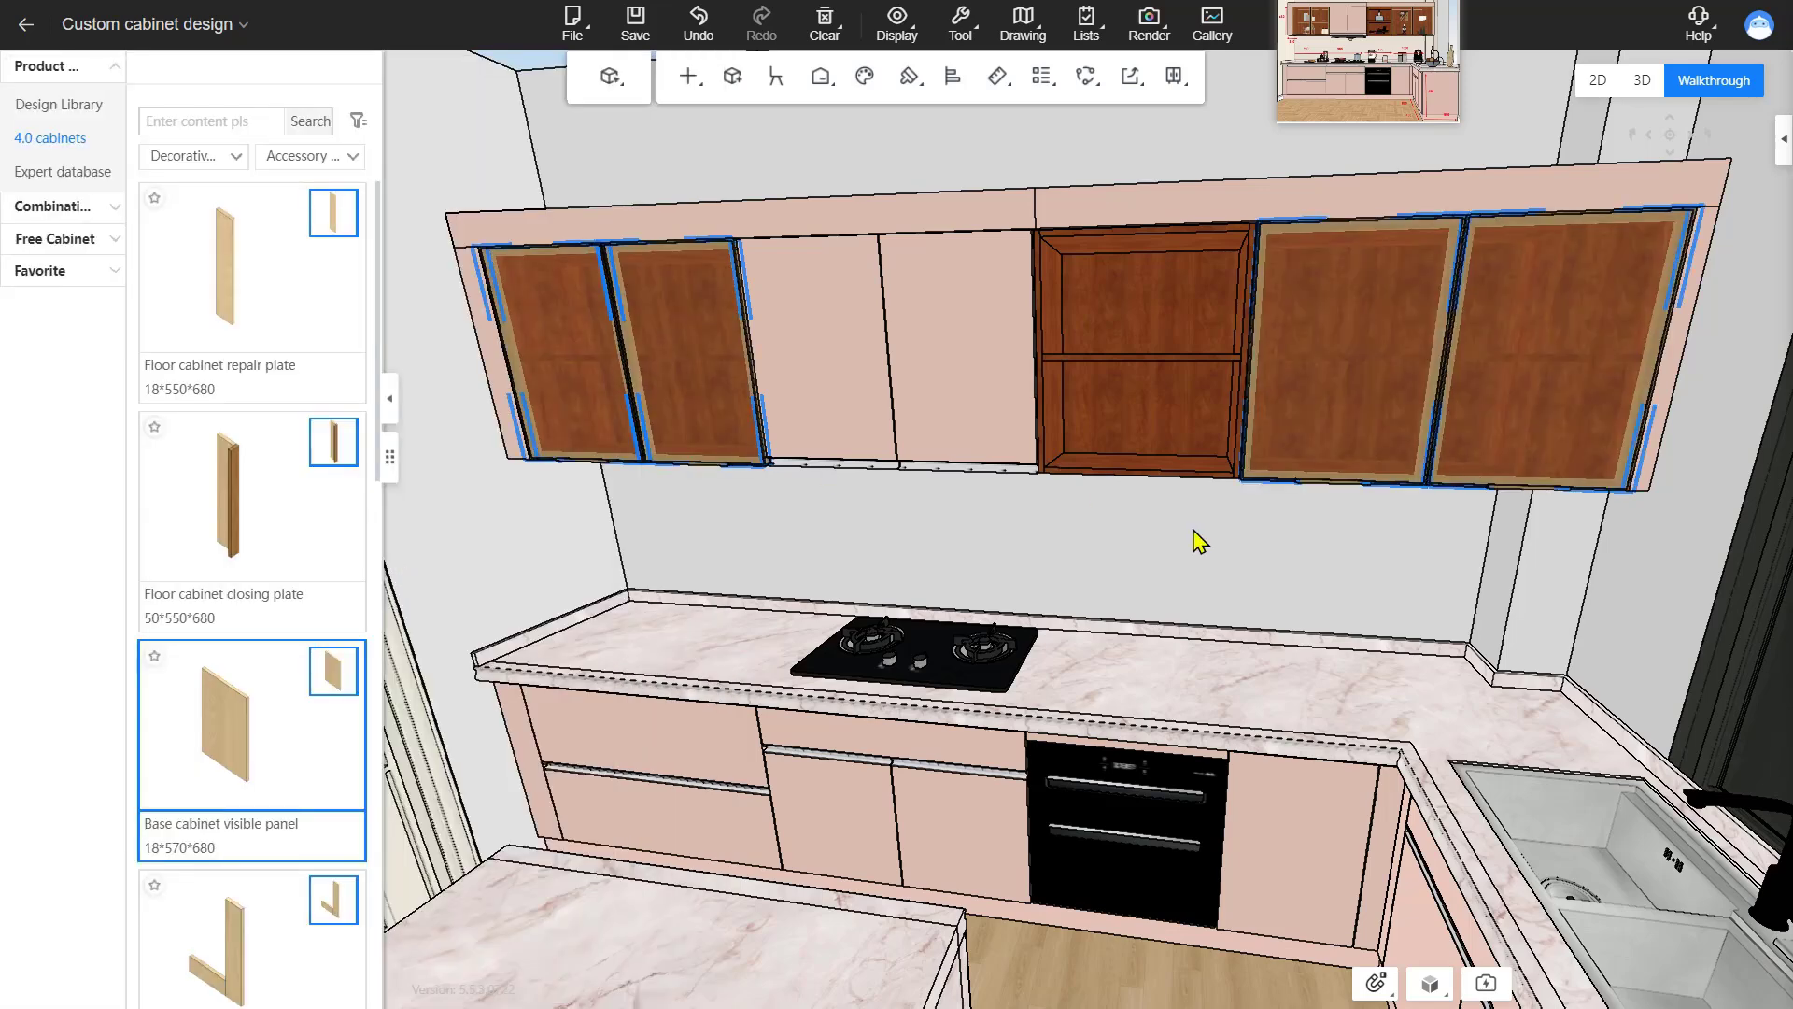
Open all cabinet doors to expose the interior of the glass-door wall cabinets.
drag(1248, 558, 1274, 551)
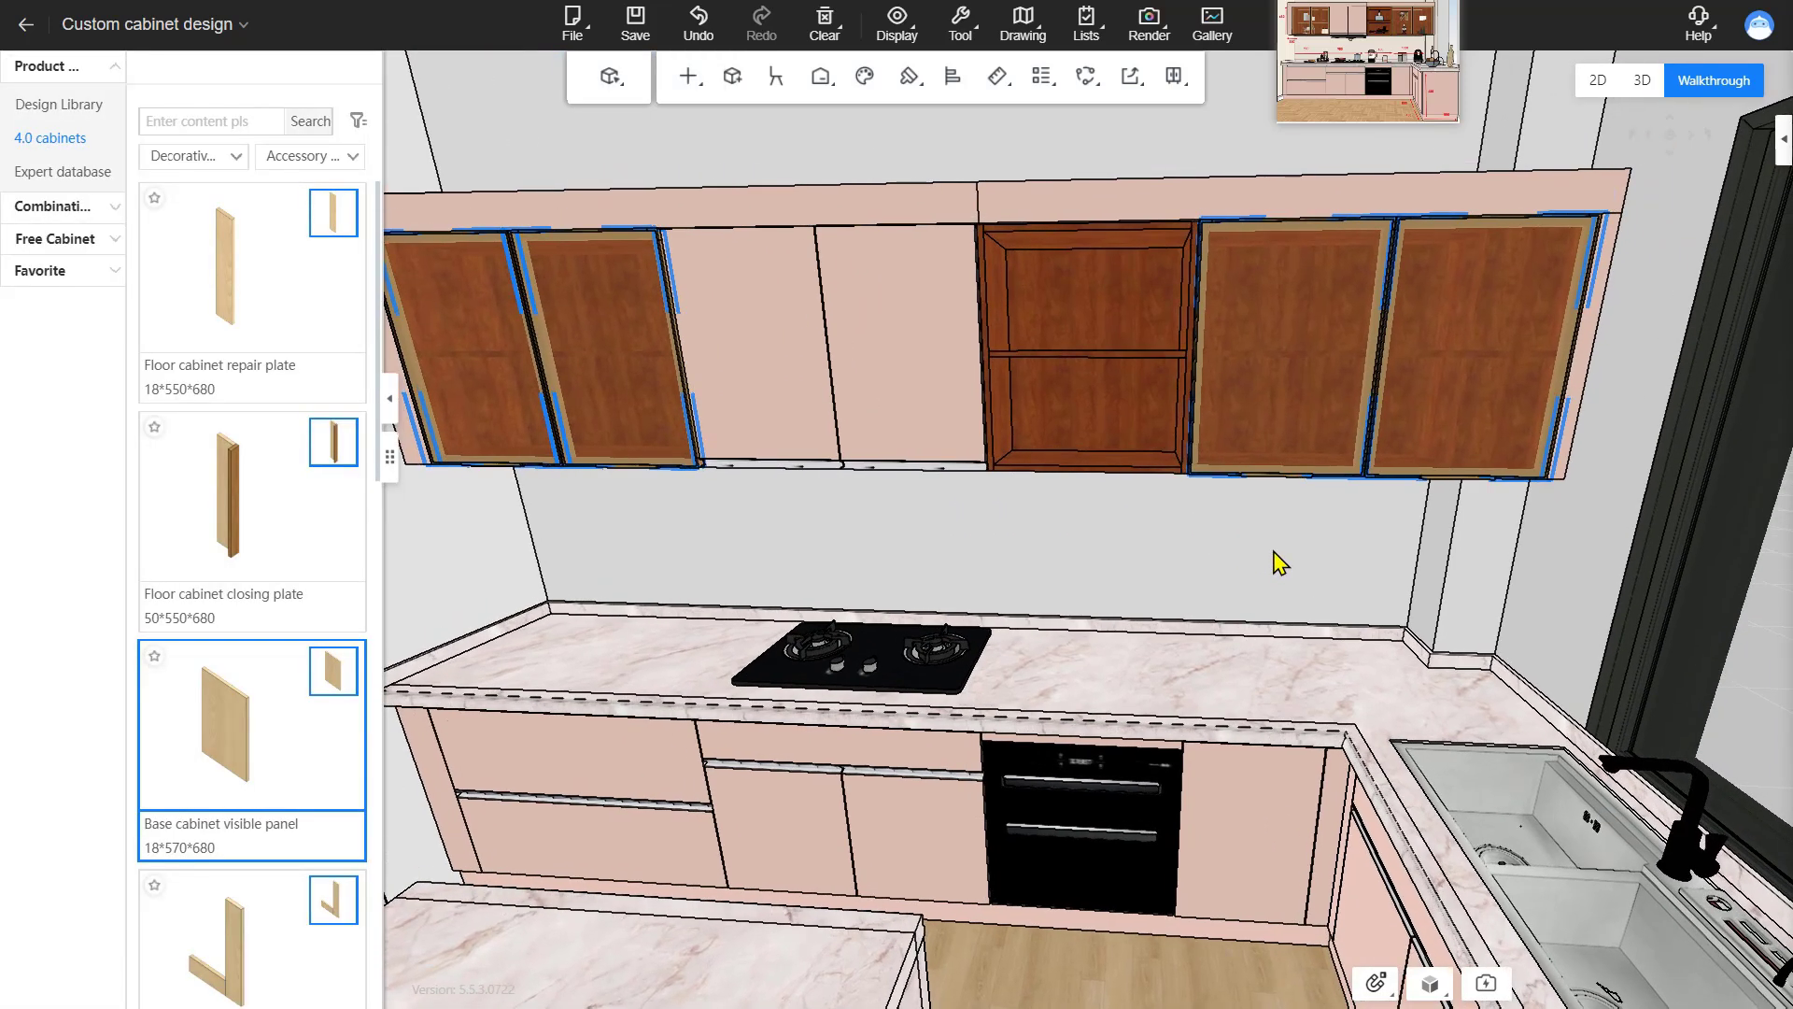
scroll(1274, 551, up, 5)
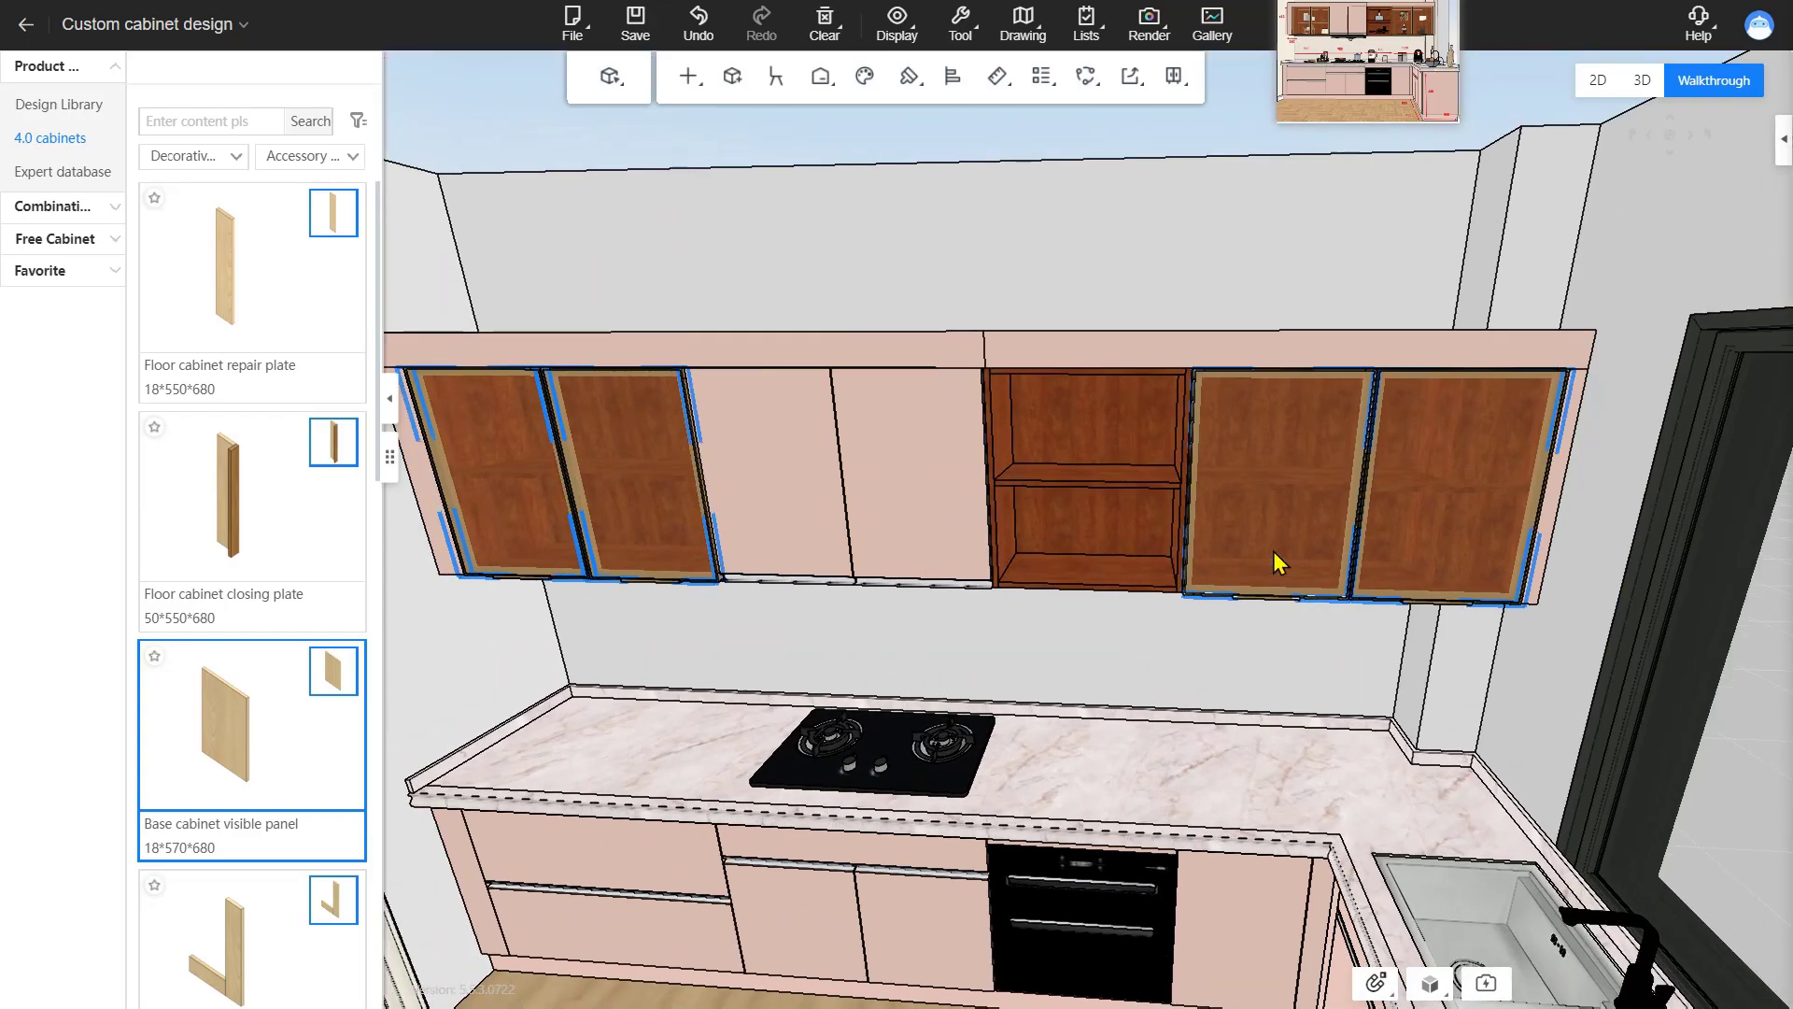
scroll(1274, 549, down, 10)
mouse_move(1274, 545)
mouse_down()
mouse_move(1305, 485)
mouse_move(1245, 545)
mouse_up()
scroll(1242, 637, up, 3)
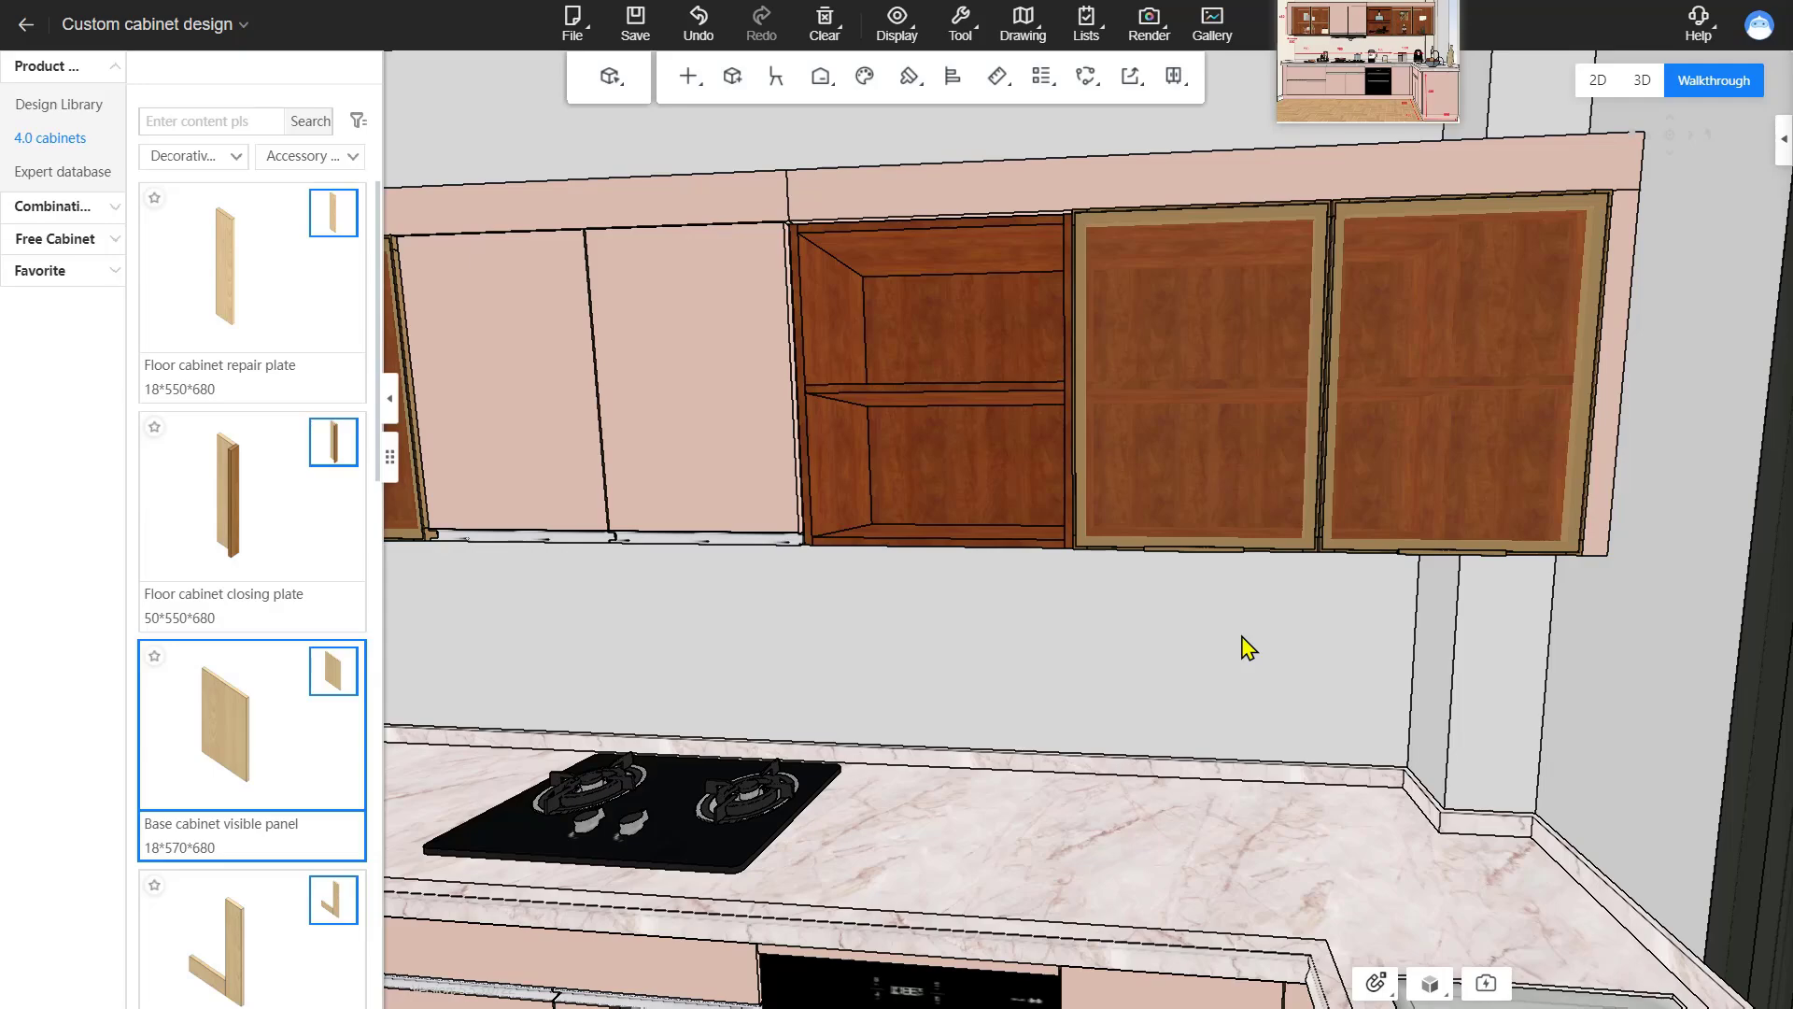
key(o)
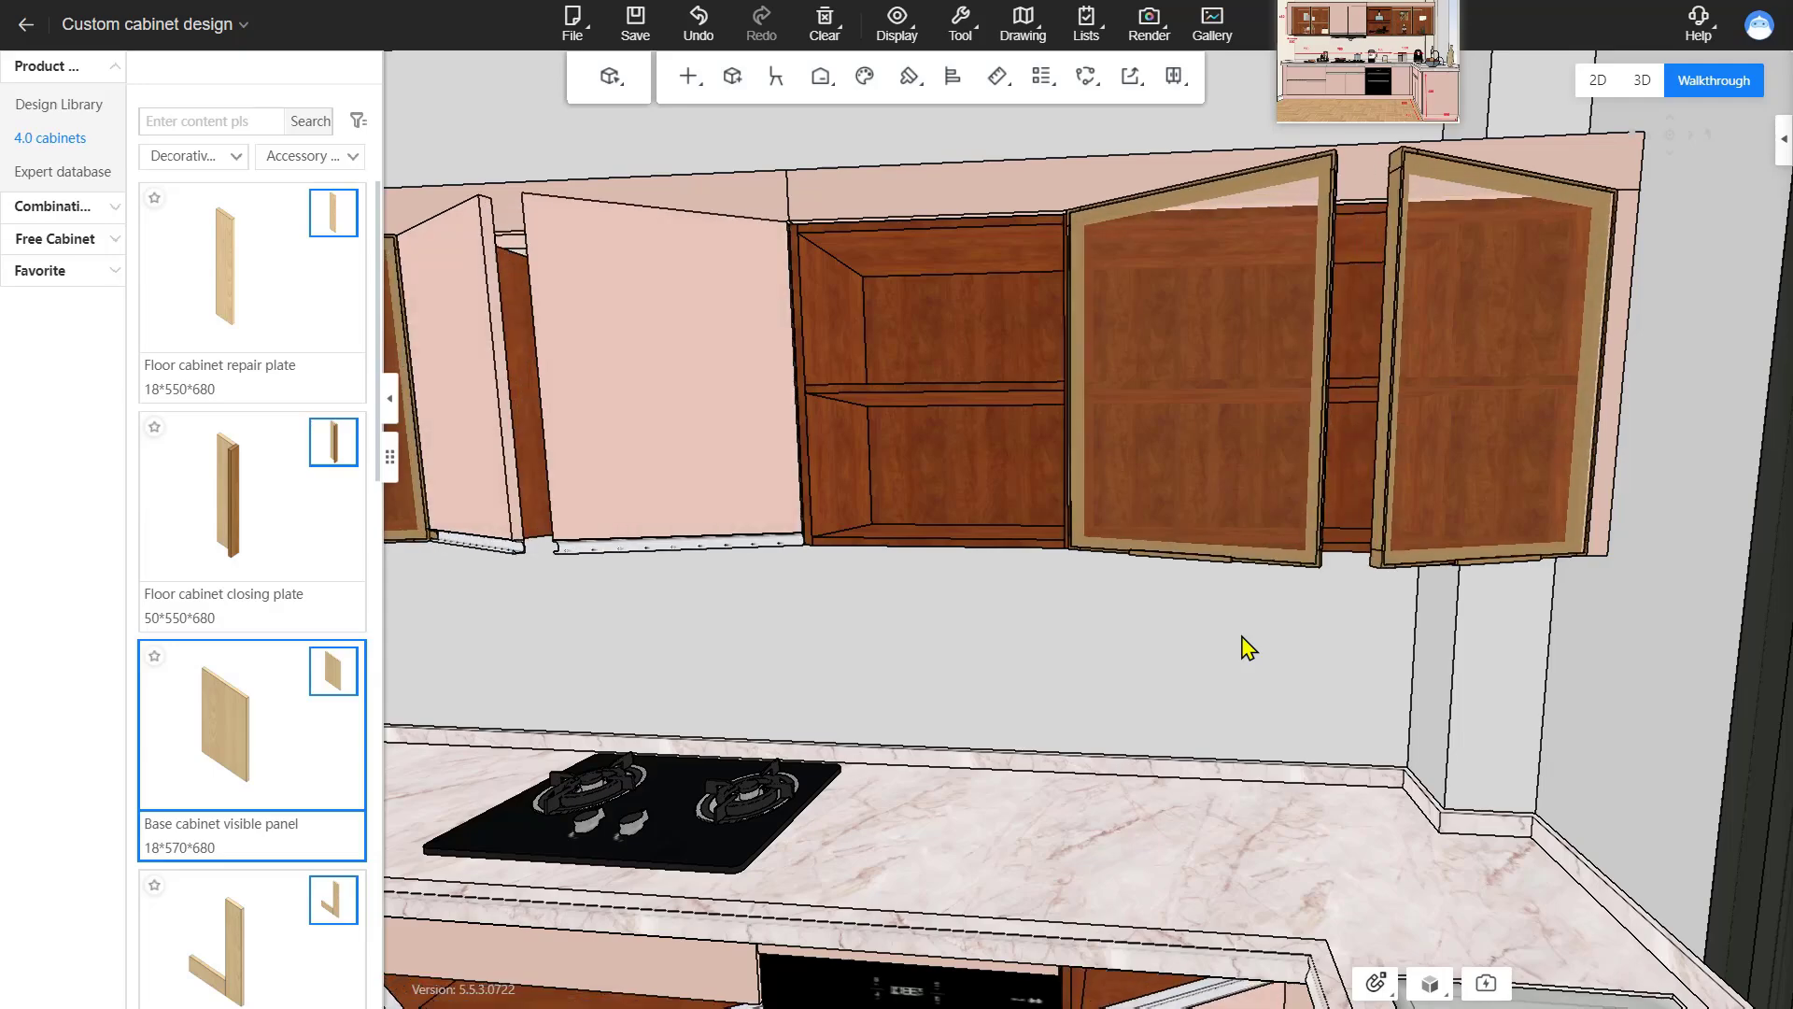
scroll(1300, 633, up, 3)
drag(1300, 633, 1275, 552)
scroll(1276, 553, down, 2)
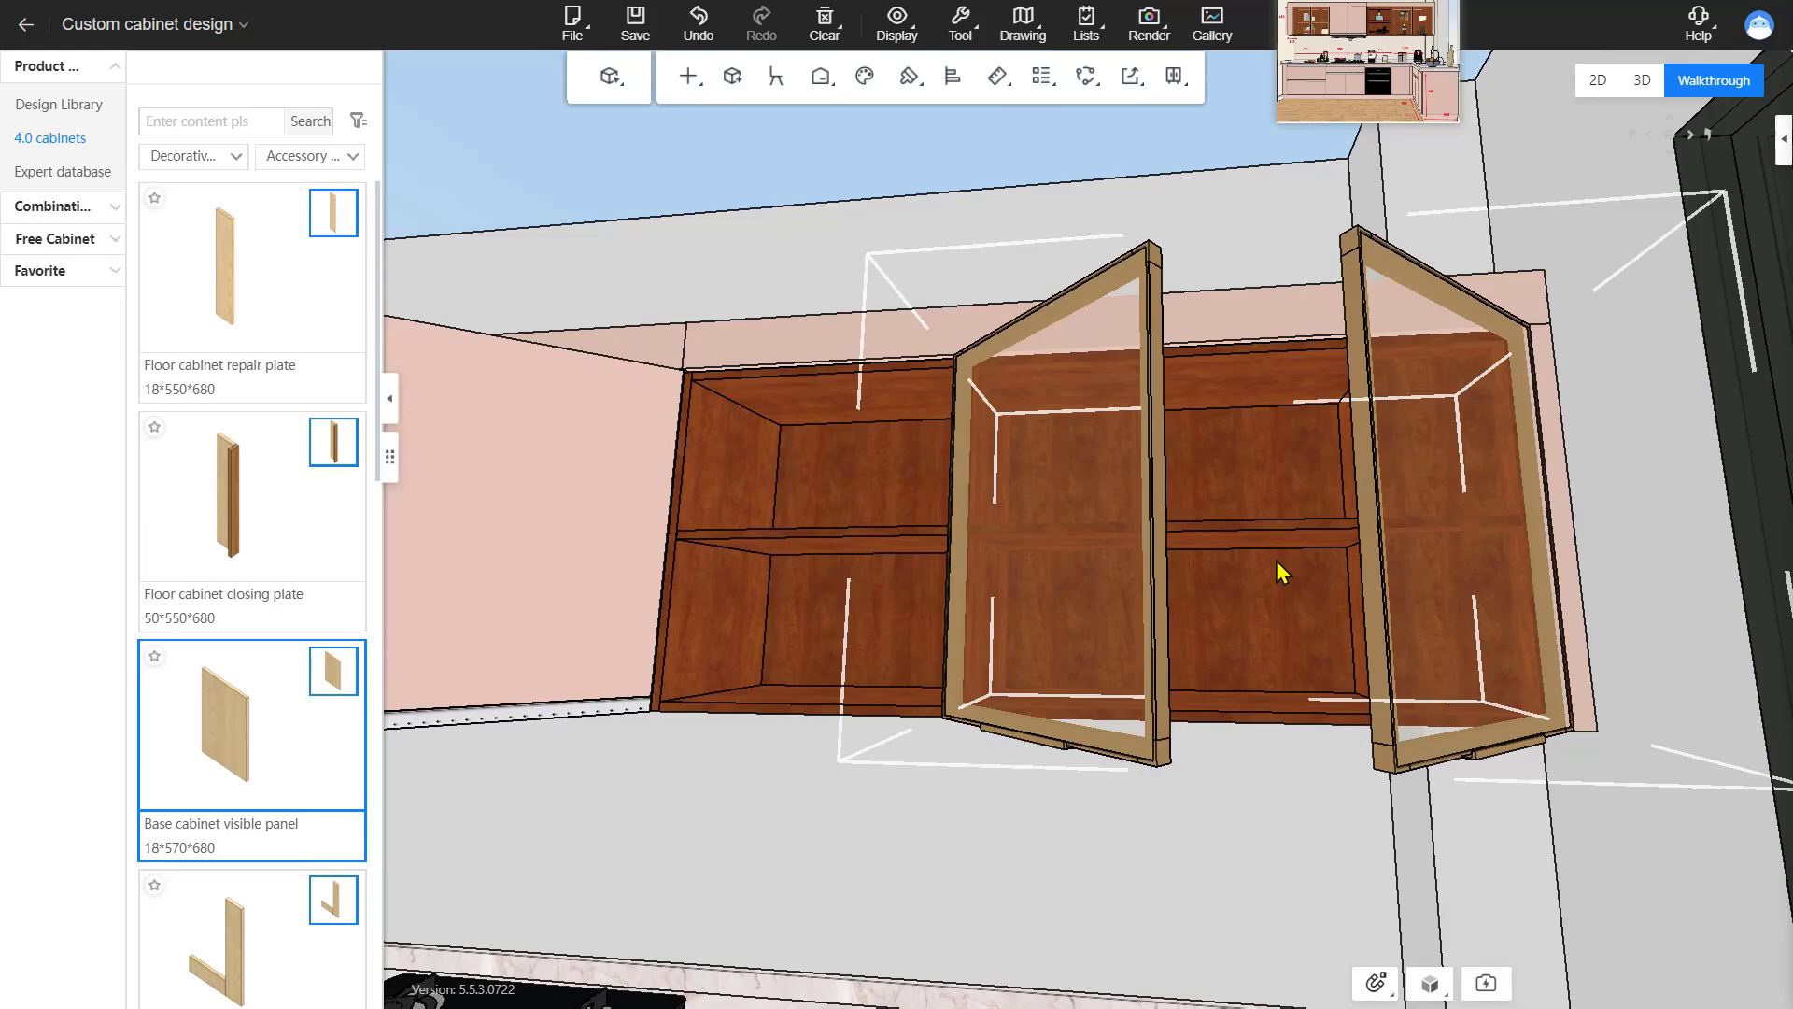
In component mode, select the top, shelf and bottom panels of the right glass-door wall cabinet and the open wall cabinet.
key(2)
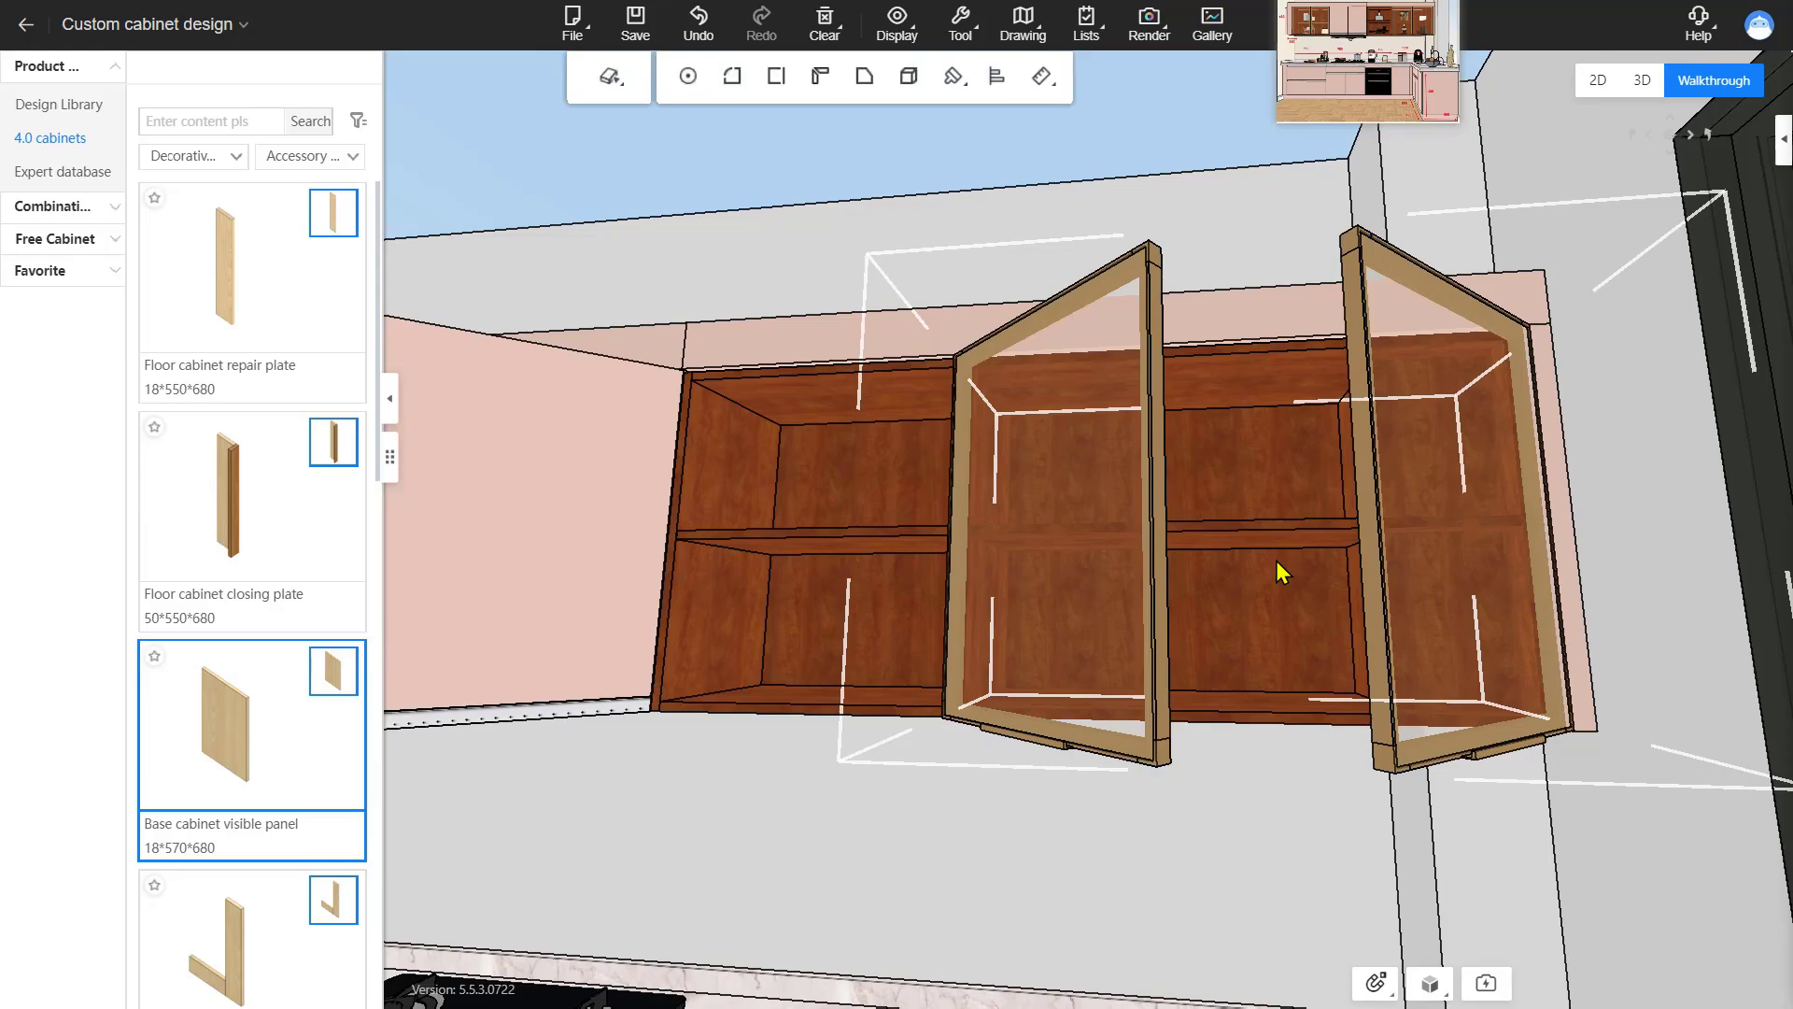
click(1216, 379)
click(1229, 538)
click(1216, 721)
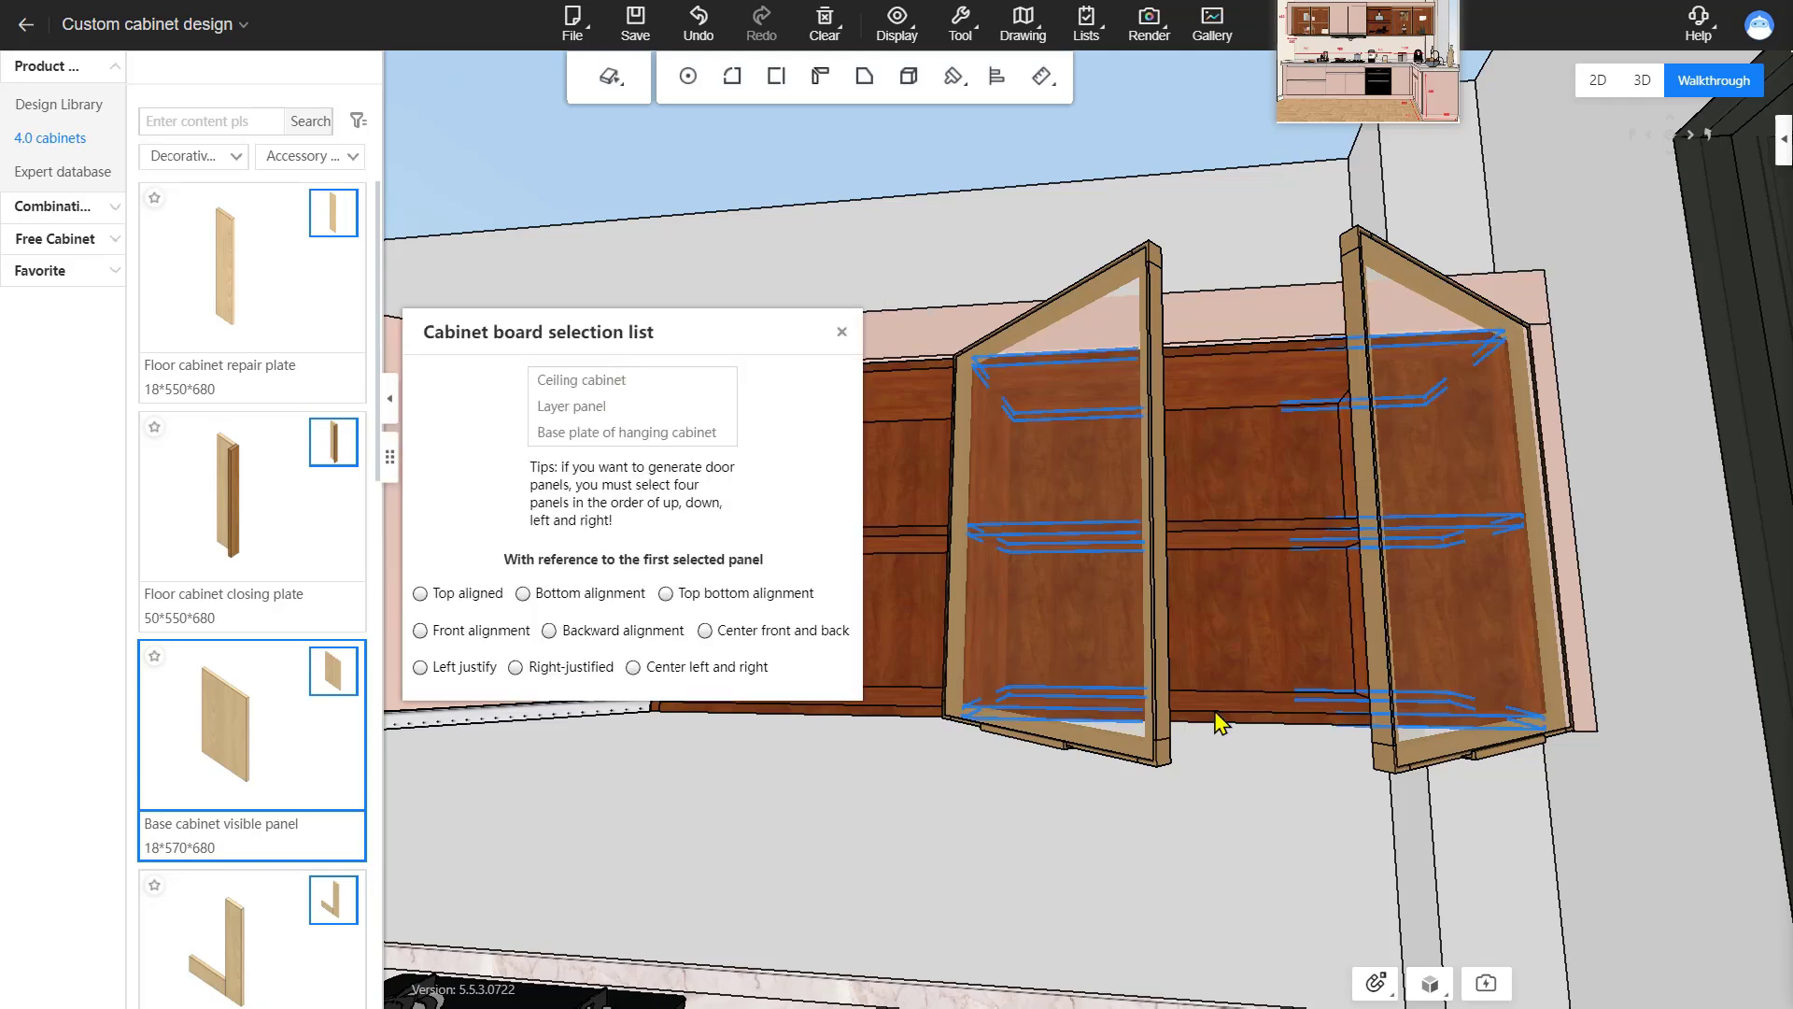
drag(676, 341, 306, 292)
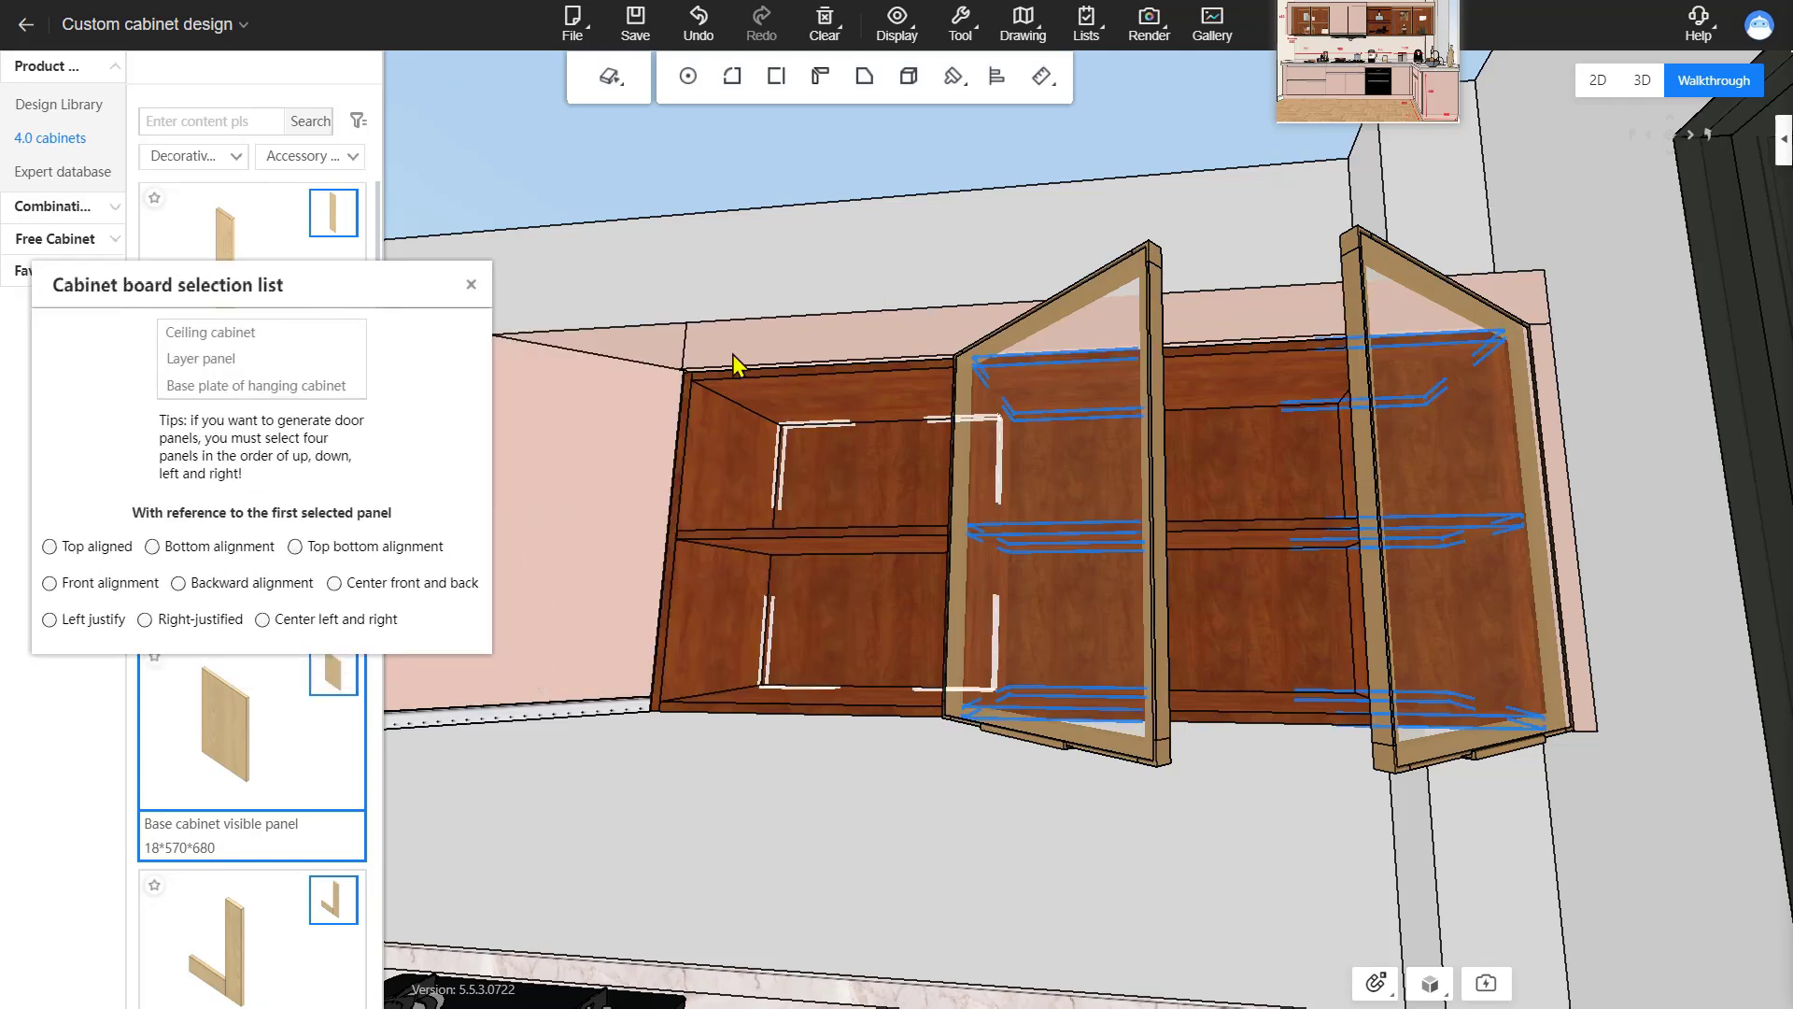
click(829, 401)
click(850, 529)
ctrl+click(853, 700)
ctrl+click(1281, 385)
ctrl+click(1268, 536)
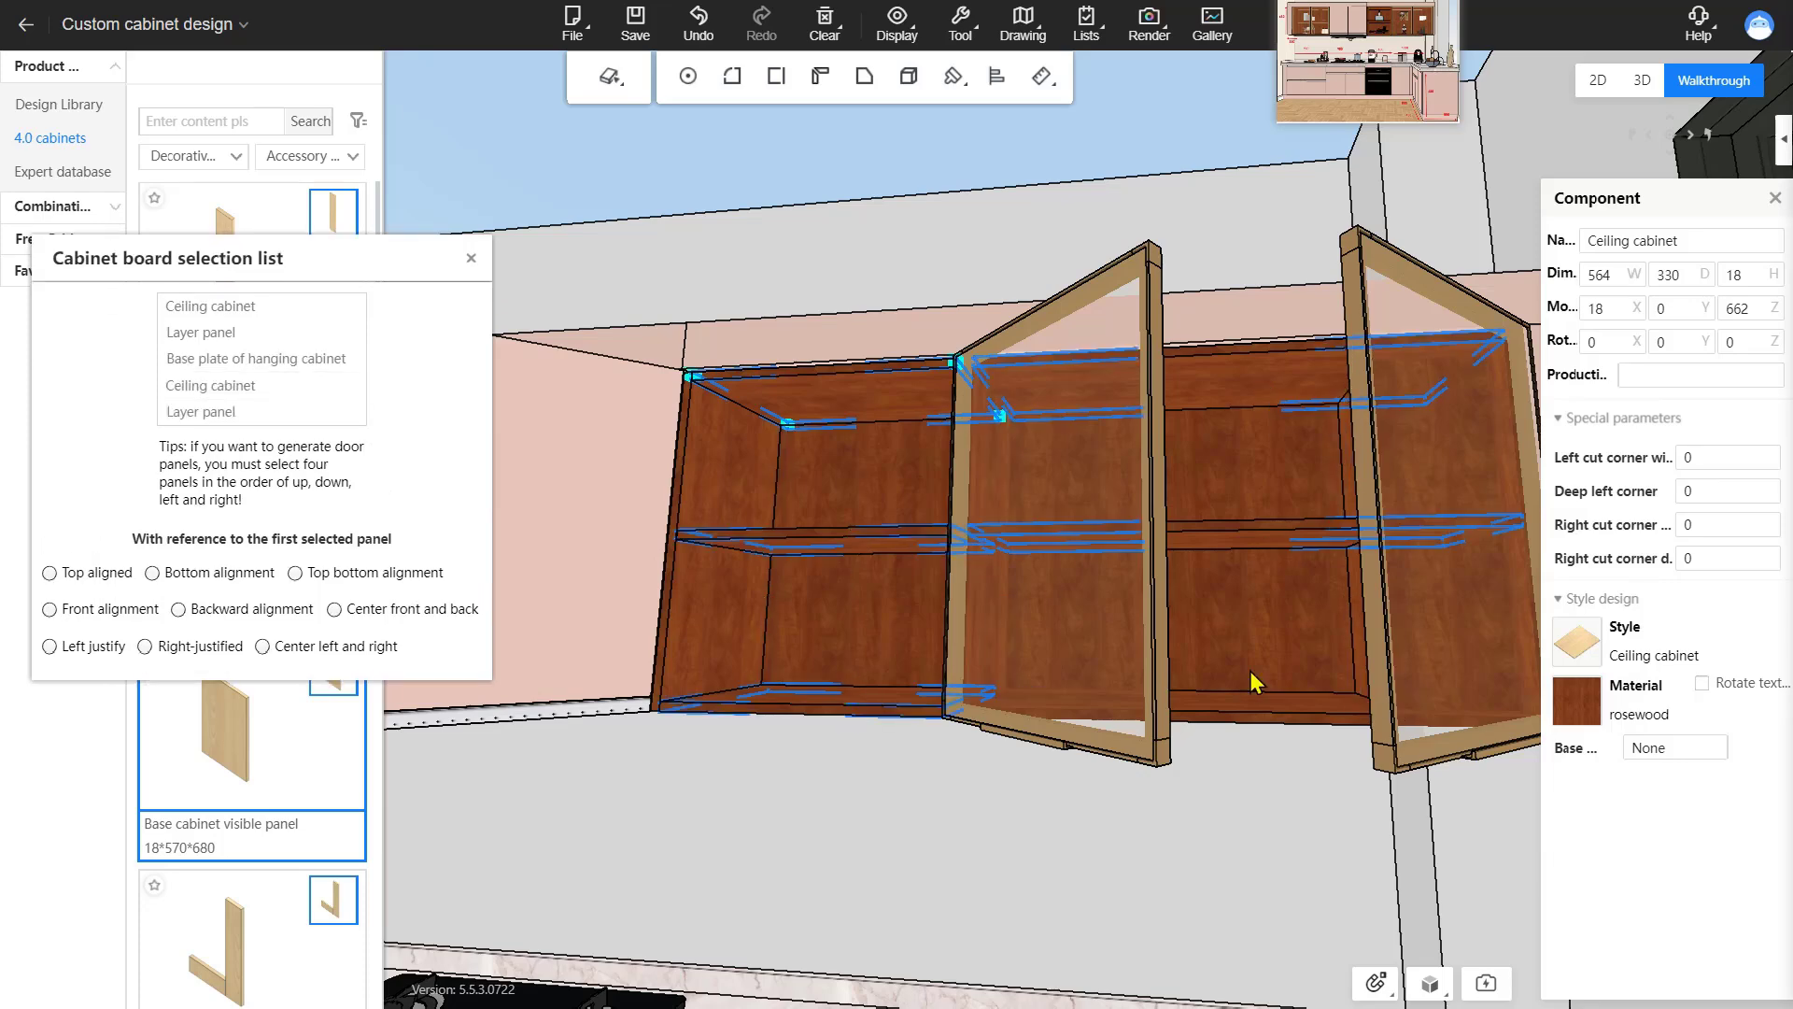
ctrl+click(1248, 705)
Add the top, shelf and bottom panels of the left glass-door wall cabinet to the selection.
key(a)
drag(992, 773, 1149, 749)
ctrl+click(941, 422)
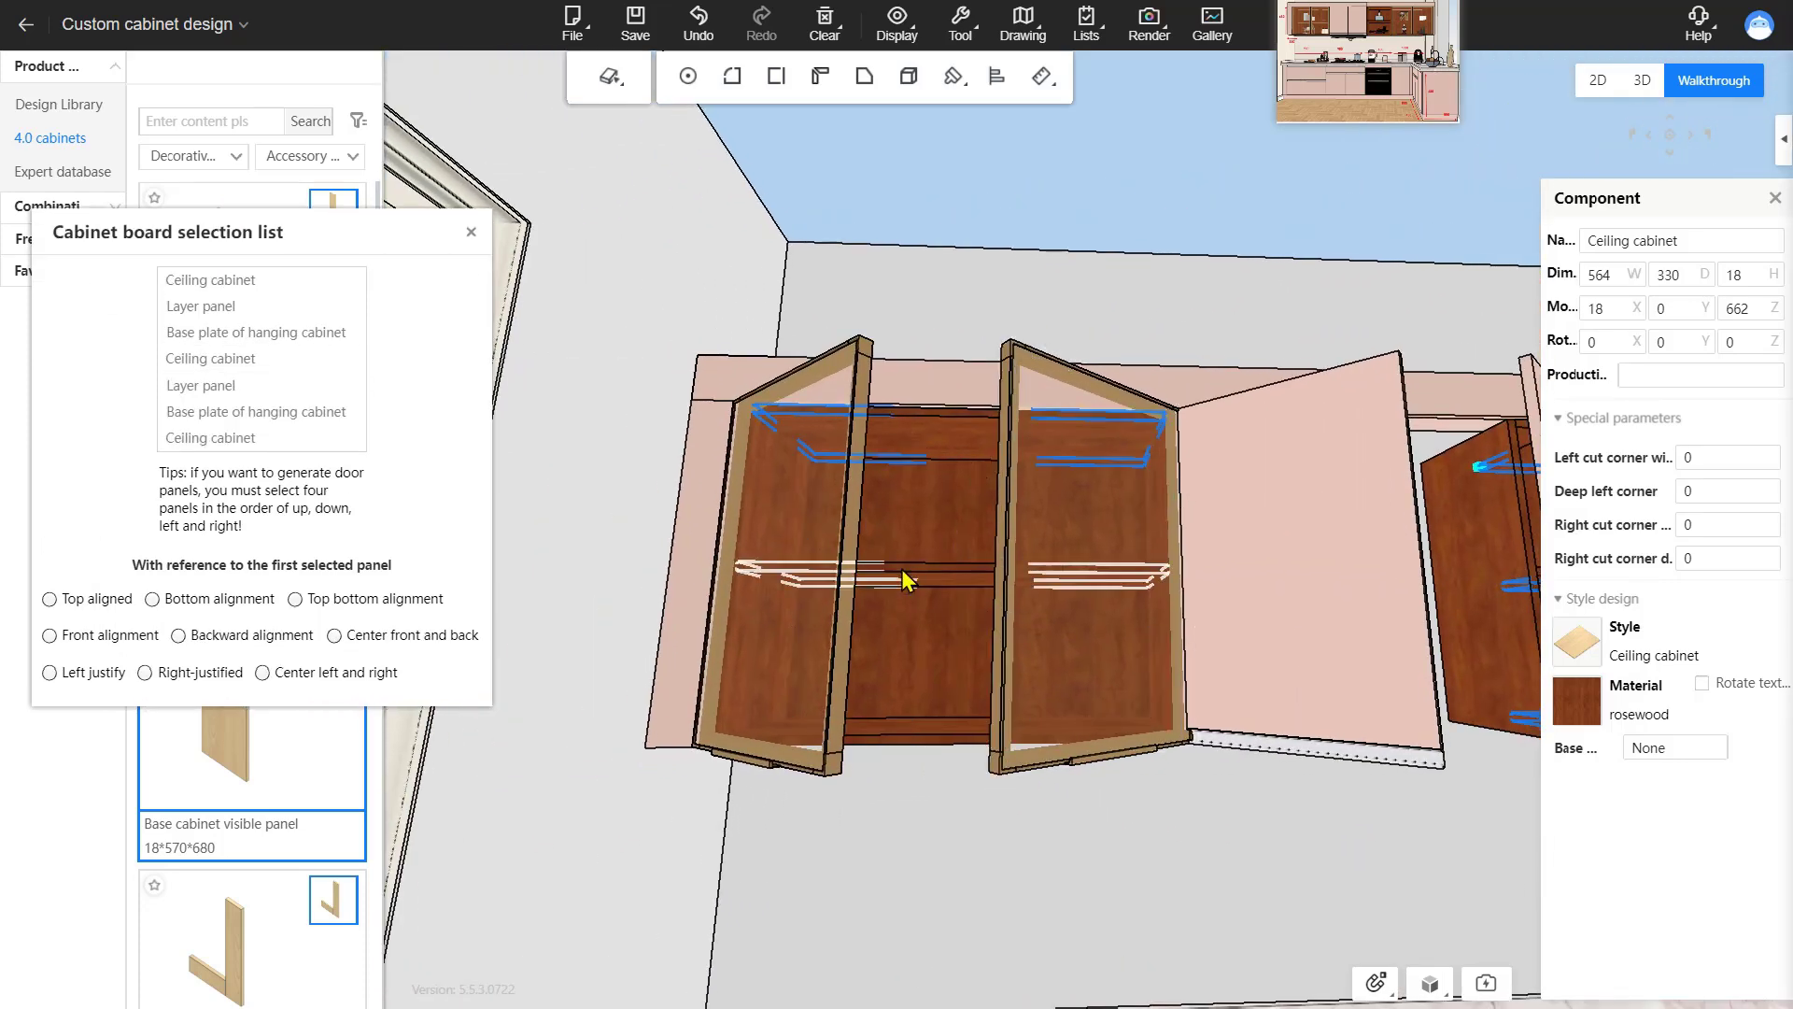
ctrl+click(903, 578)
ctrl+click(937, 743)
drag(939, 753, 908, 708)
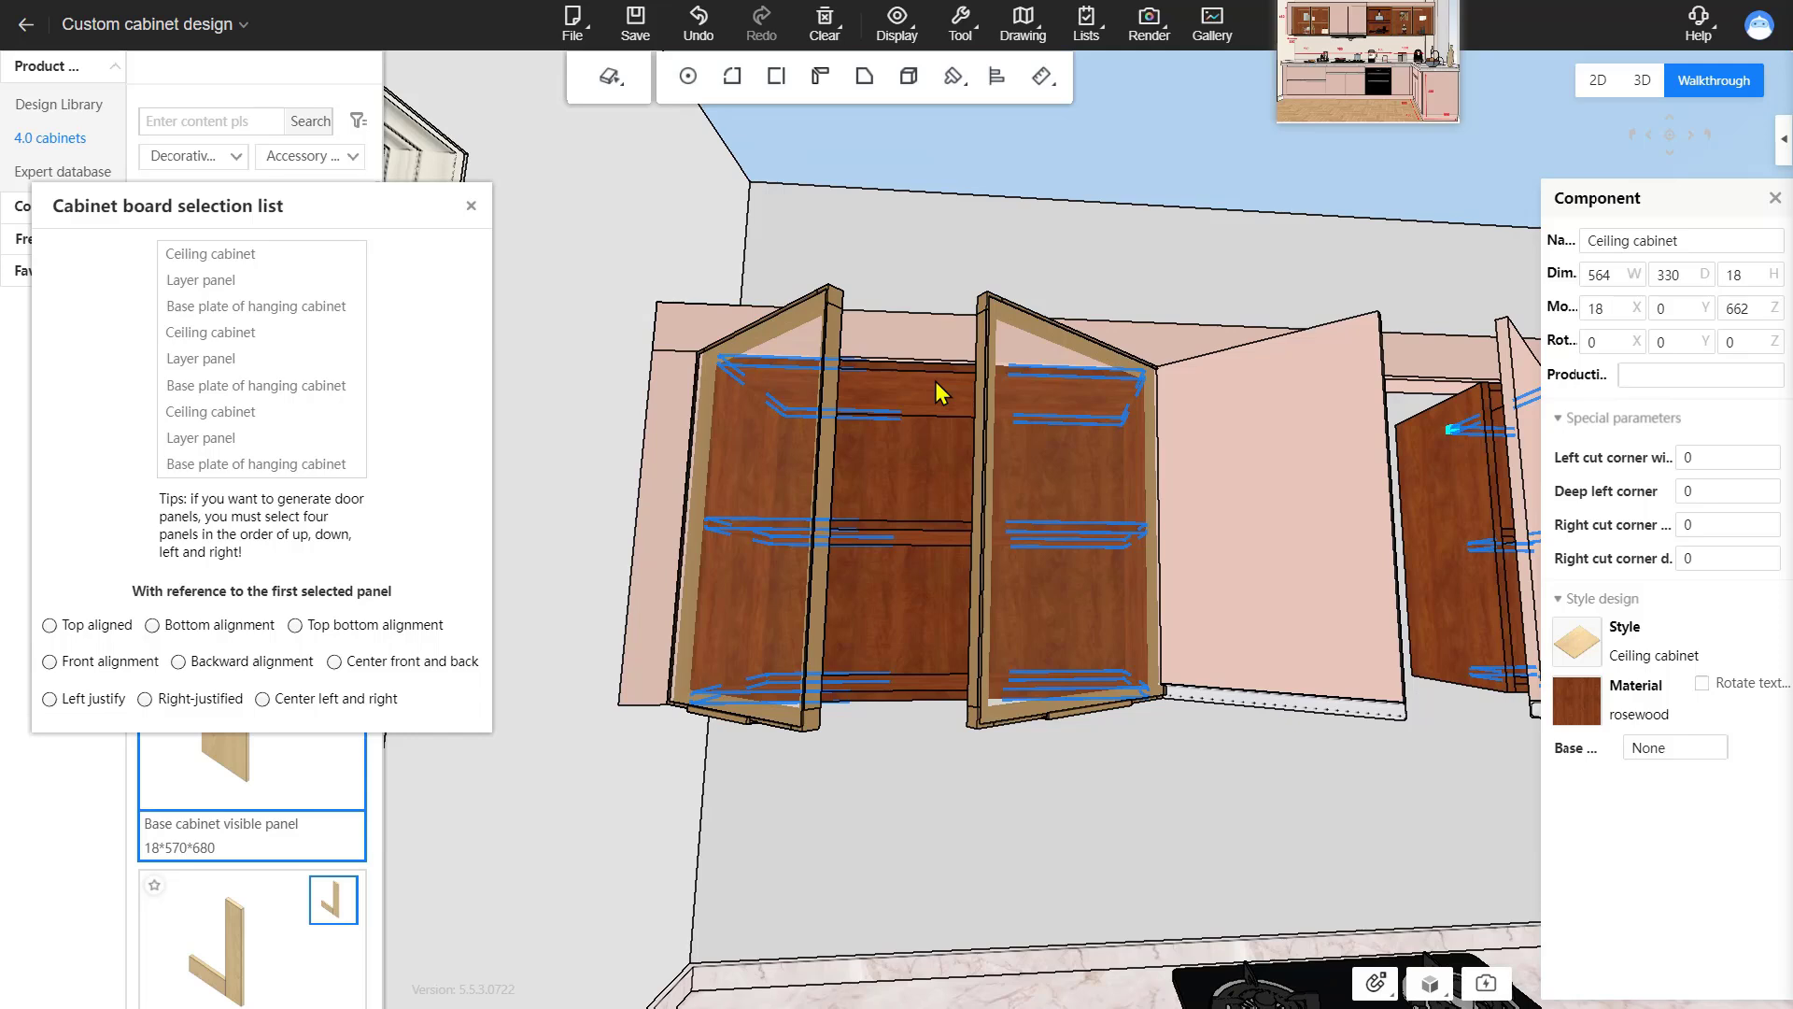
Start installing lighting on the selected panels with the general style Adjustable light slot wire slot laminate side panel light, and dismiss the board selection list.
right_click(937, 383)
mouse_move(1011, 531)
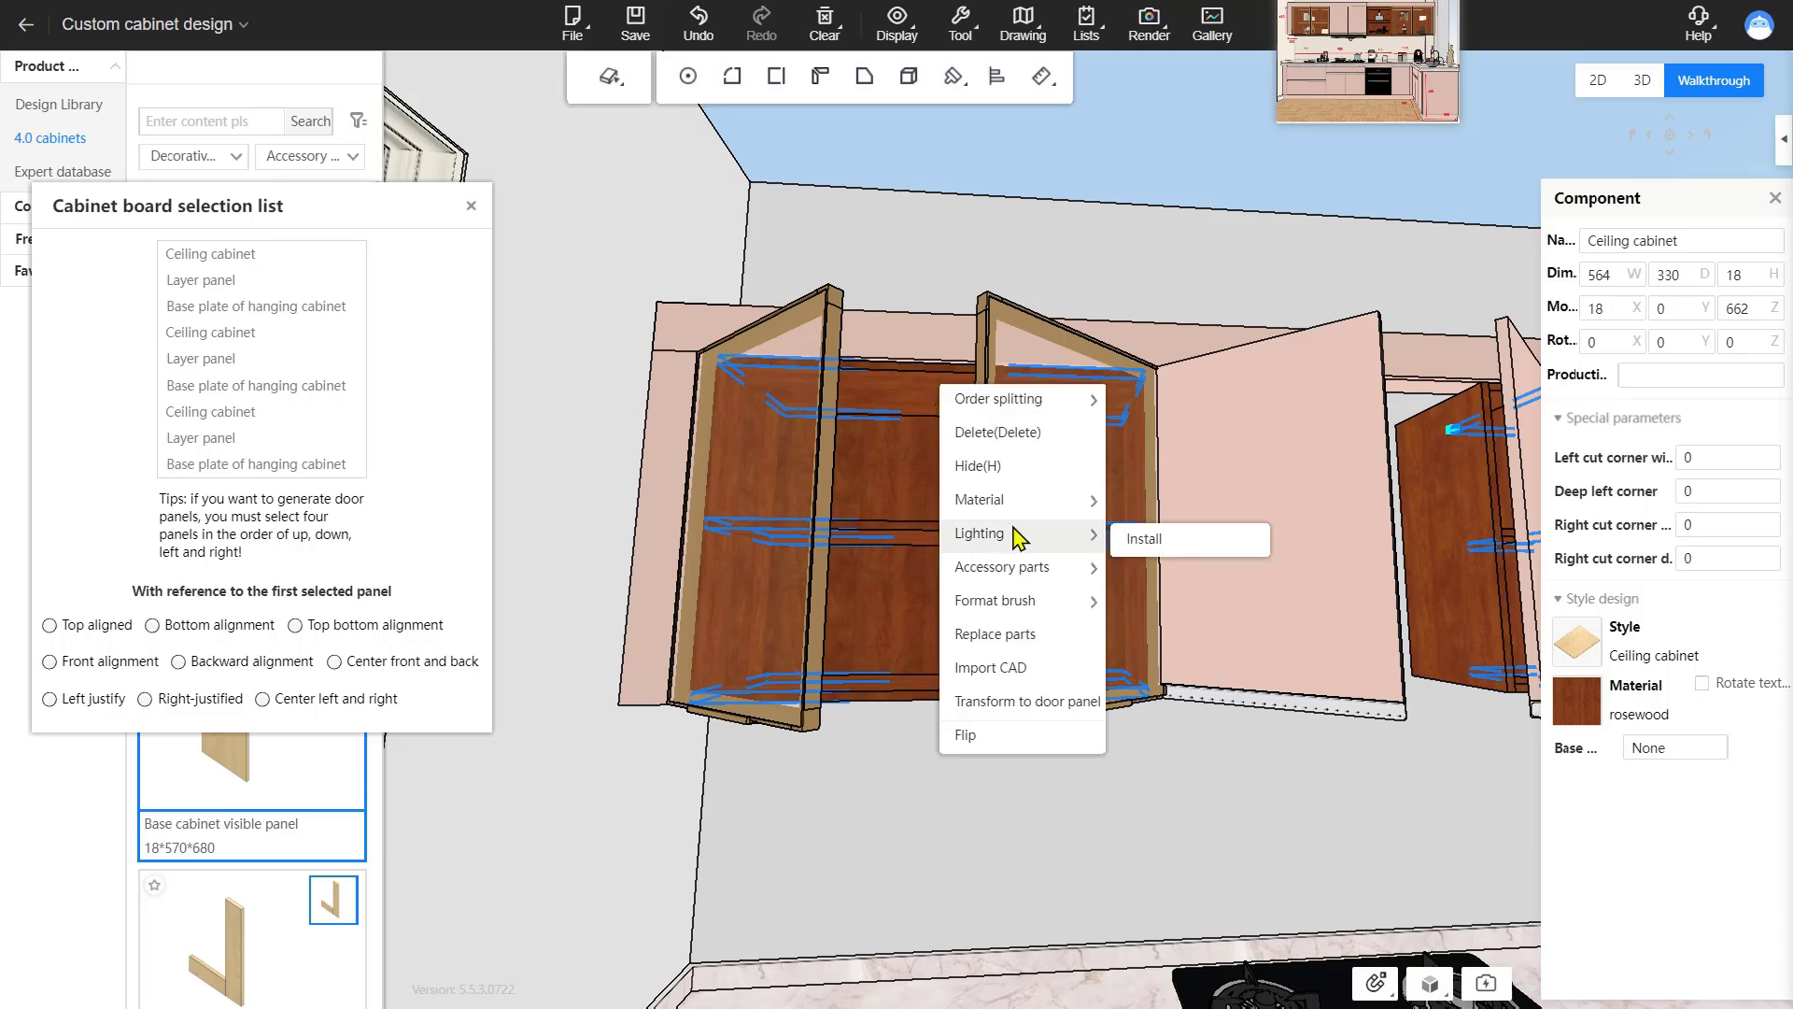
click(1145, 538)
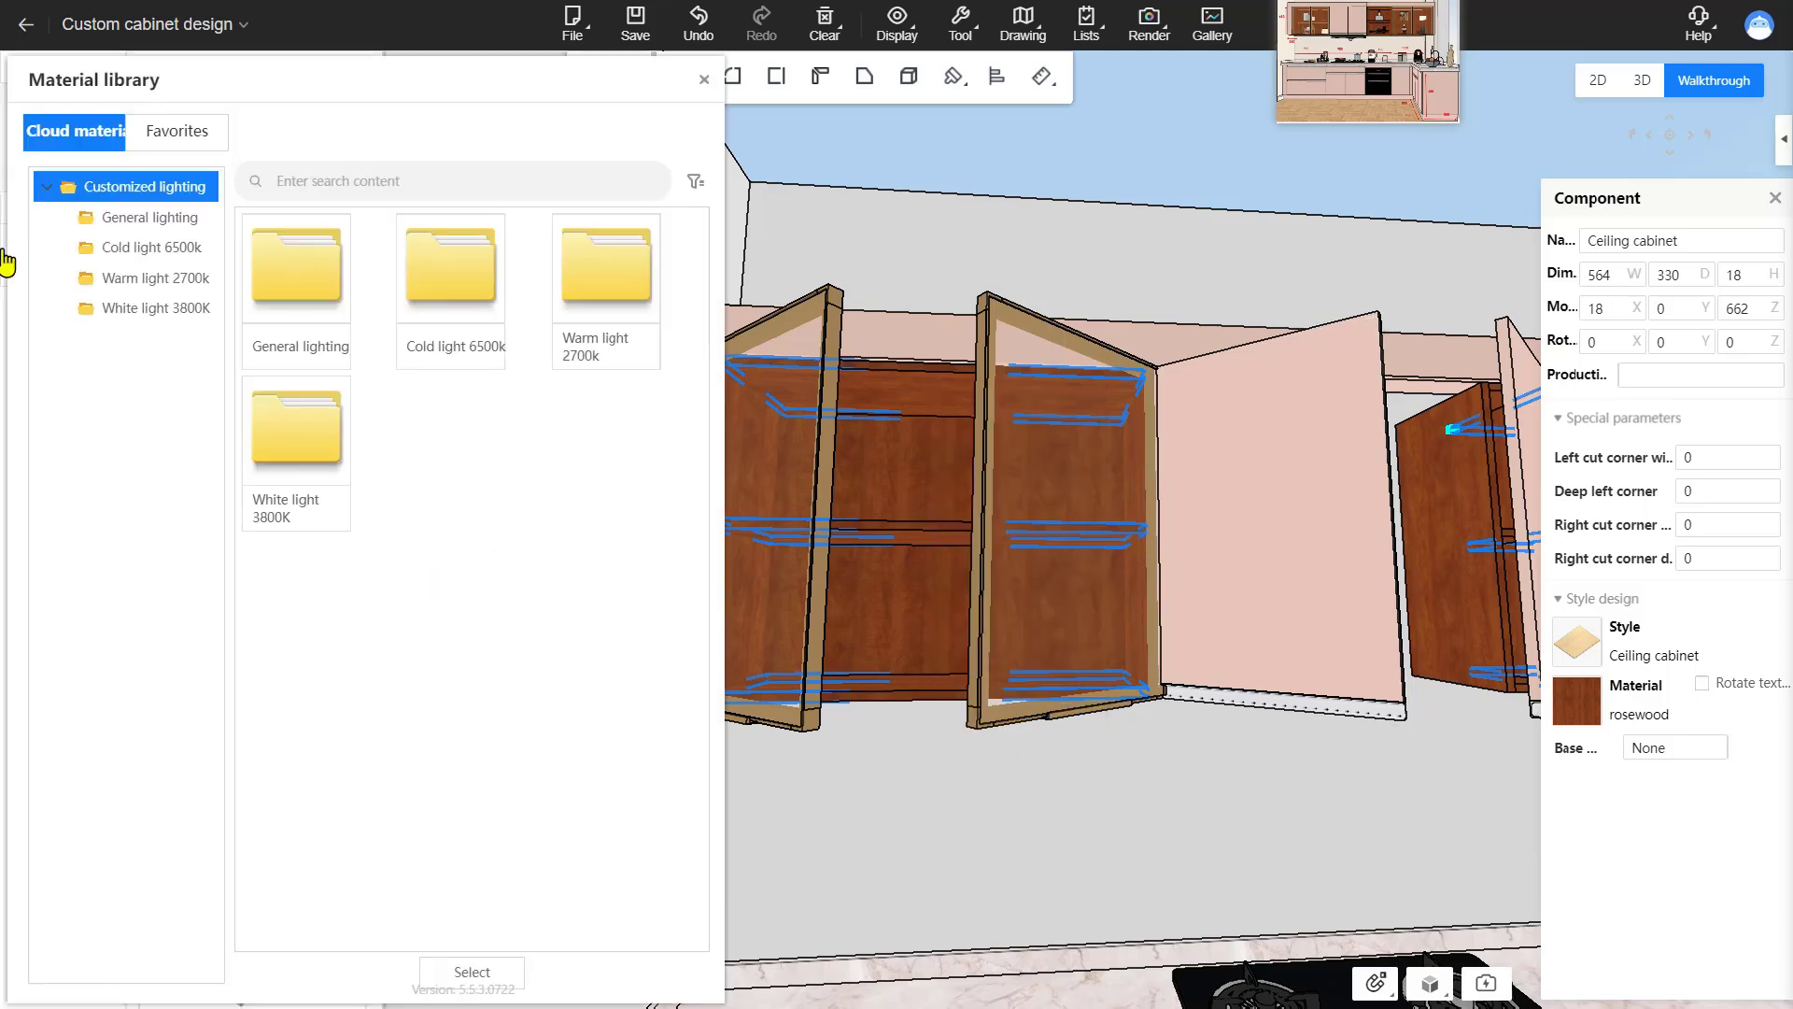
click(341, 306)
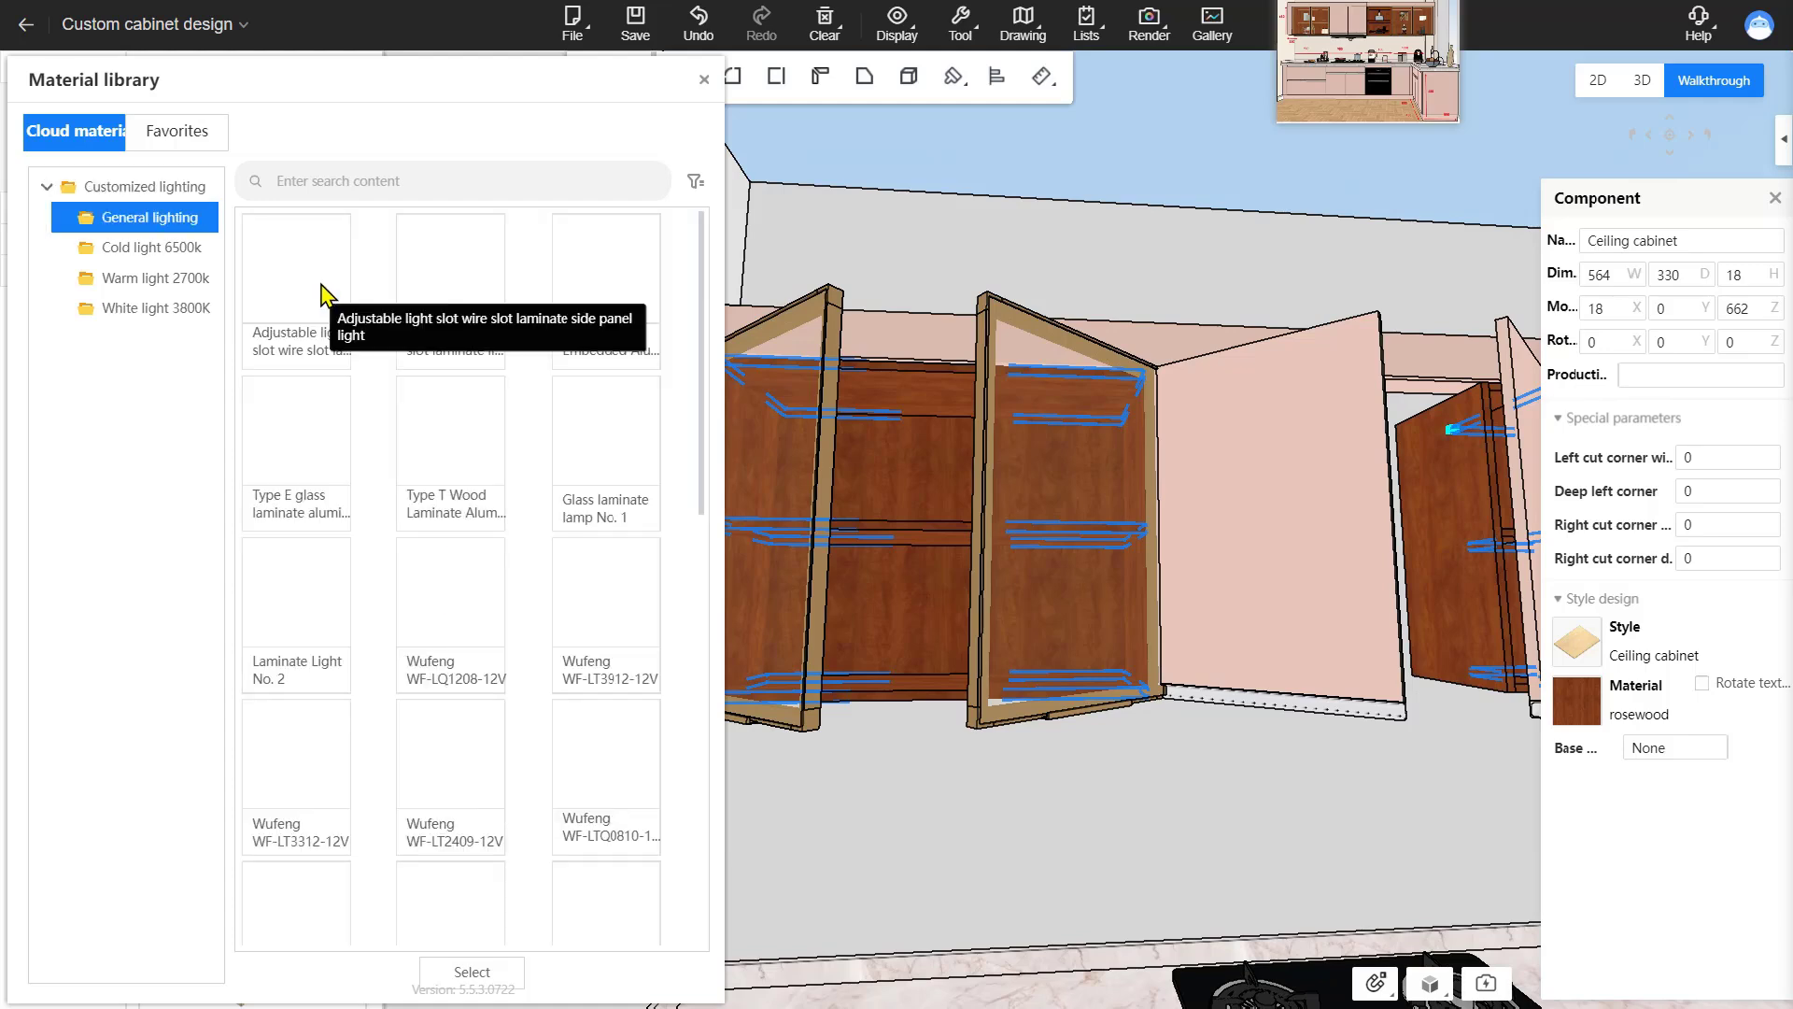
click(321, 284)
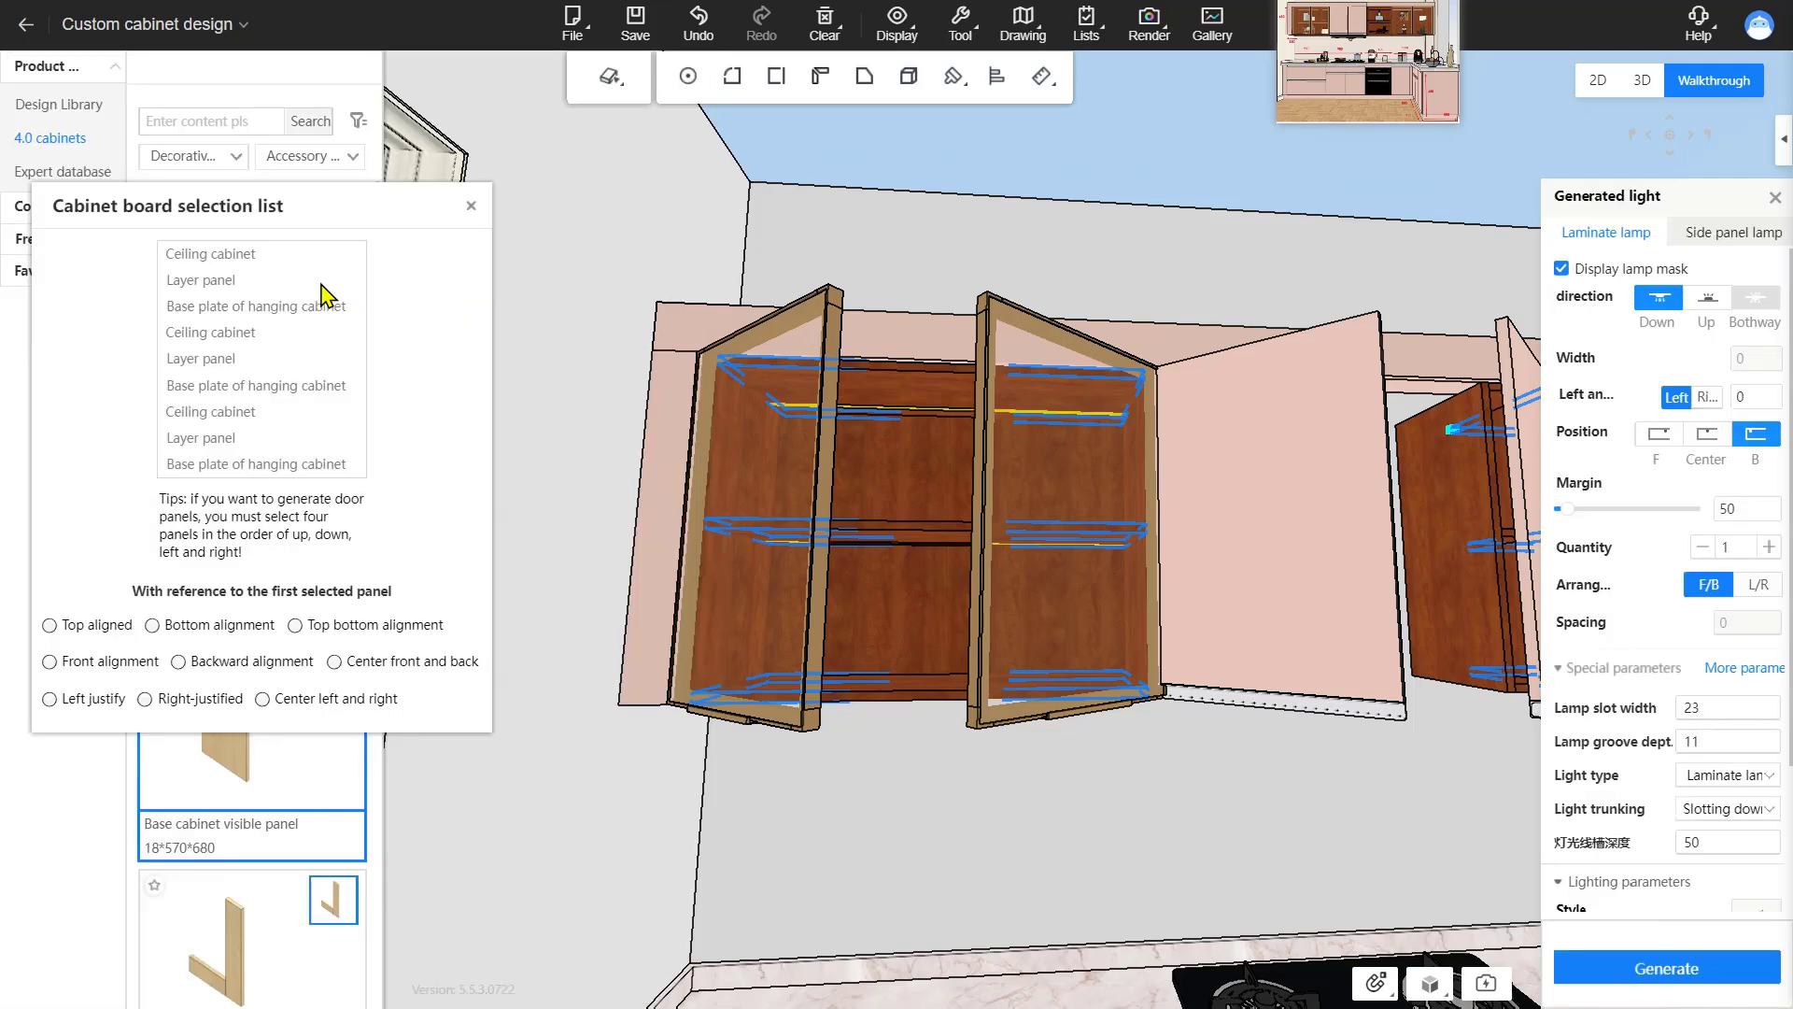
click(473, 209)
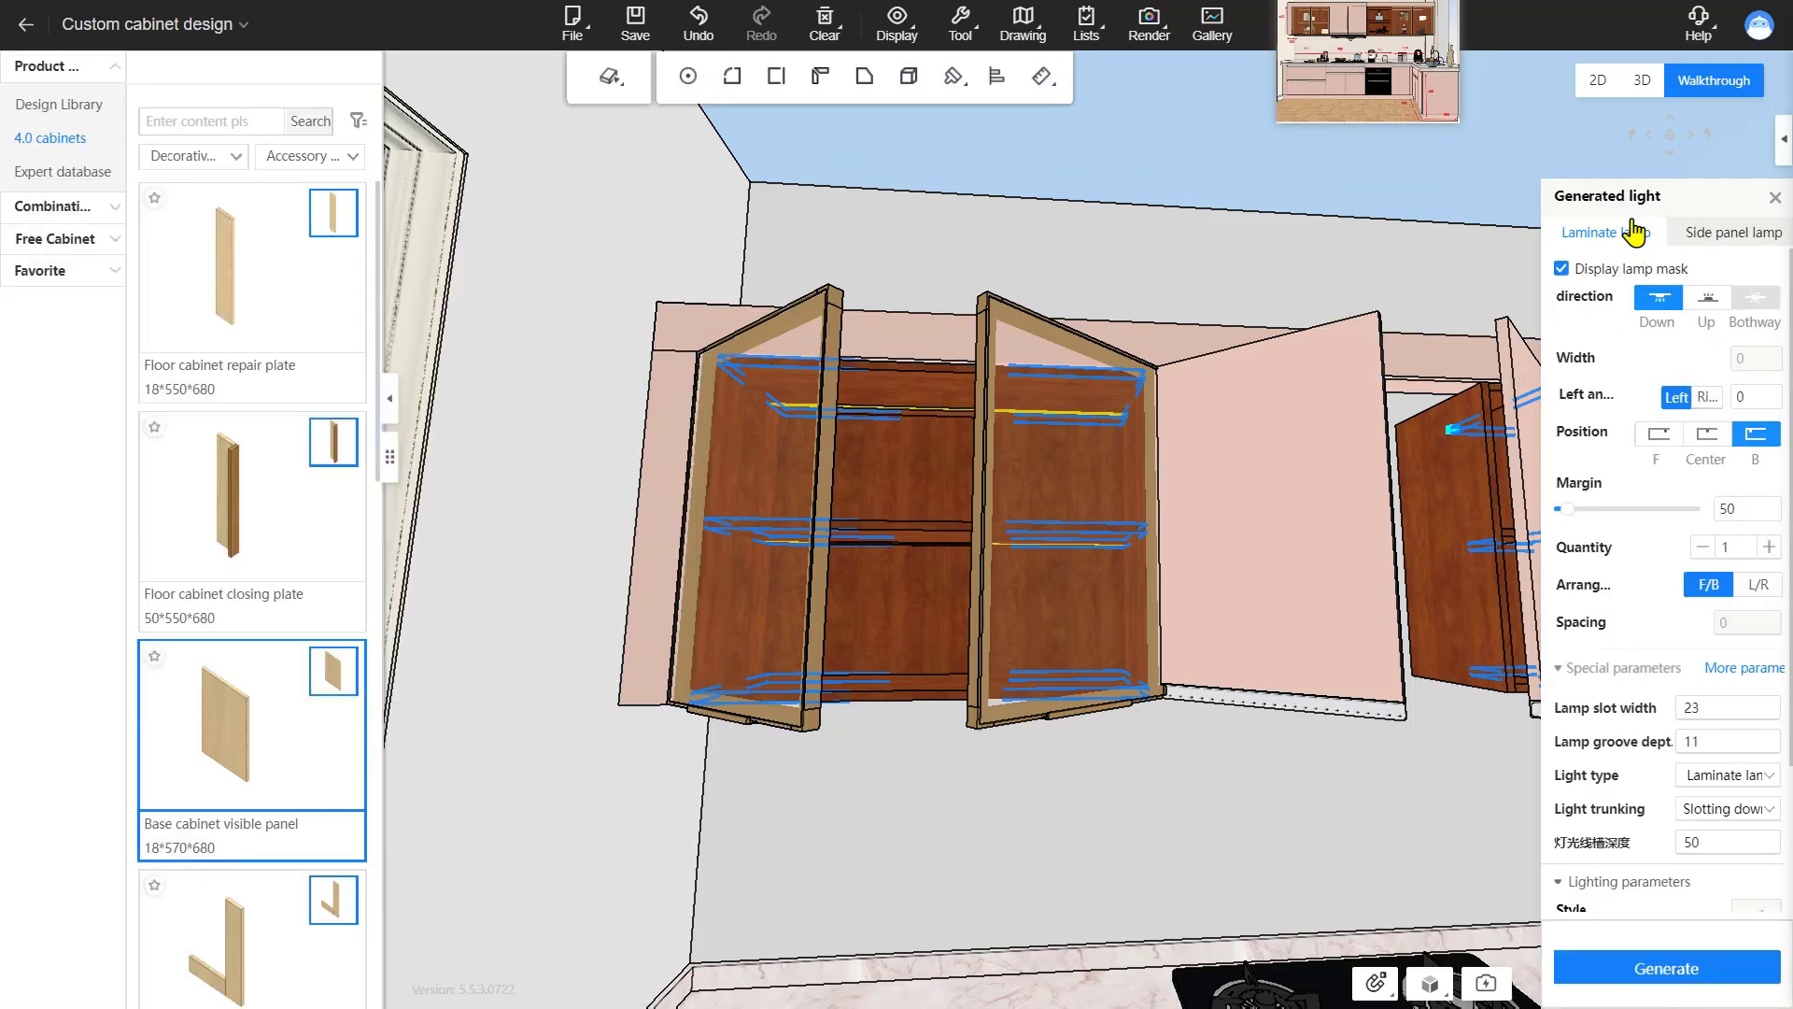
Set the laminate lamps' brightness to 150, generate them on the selected wall cabinet panels, and close the light settings.
drag(1400, 271, 1306, 248)
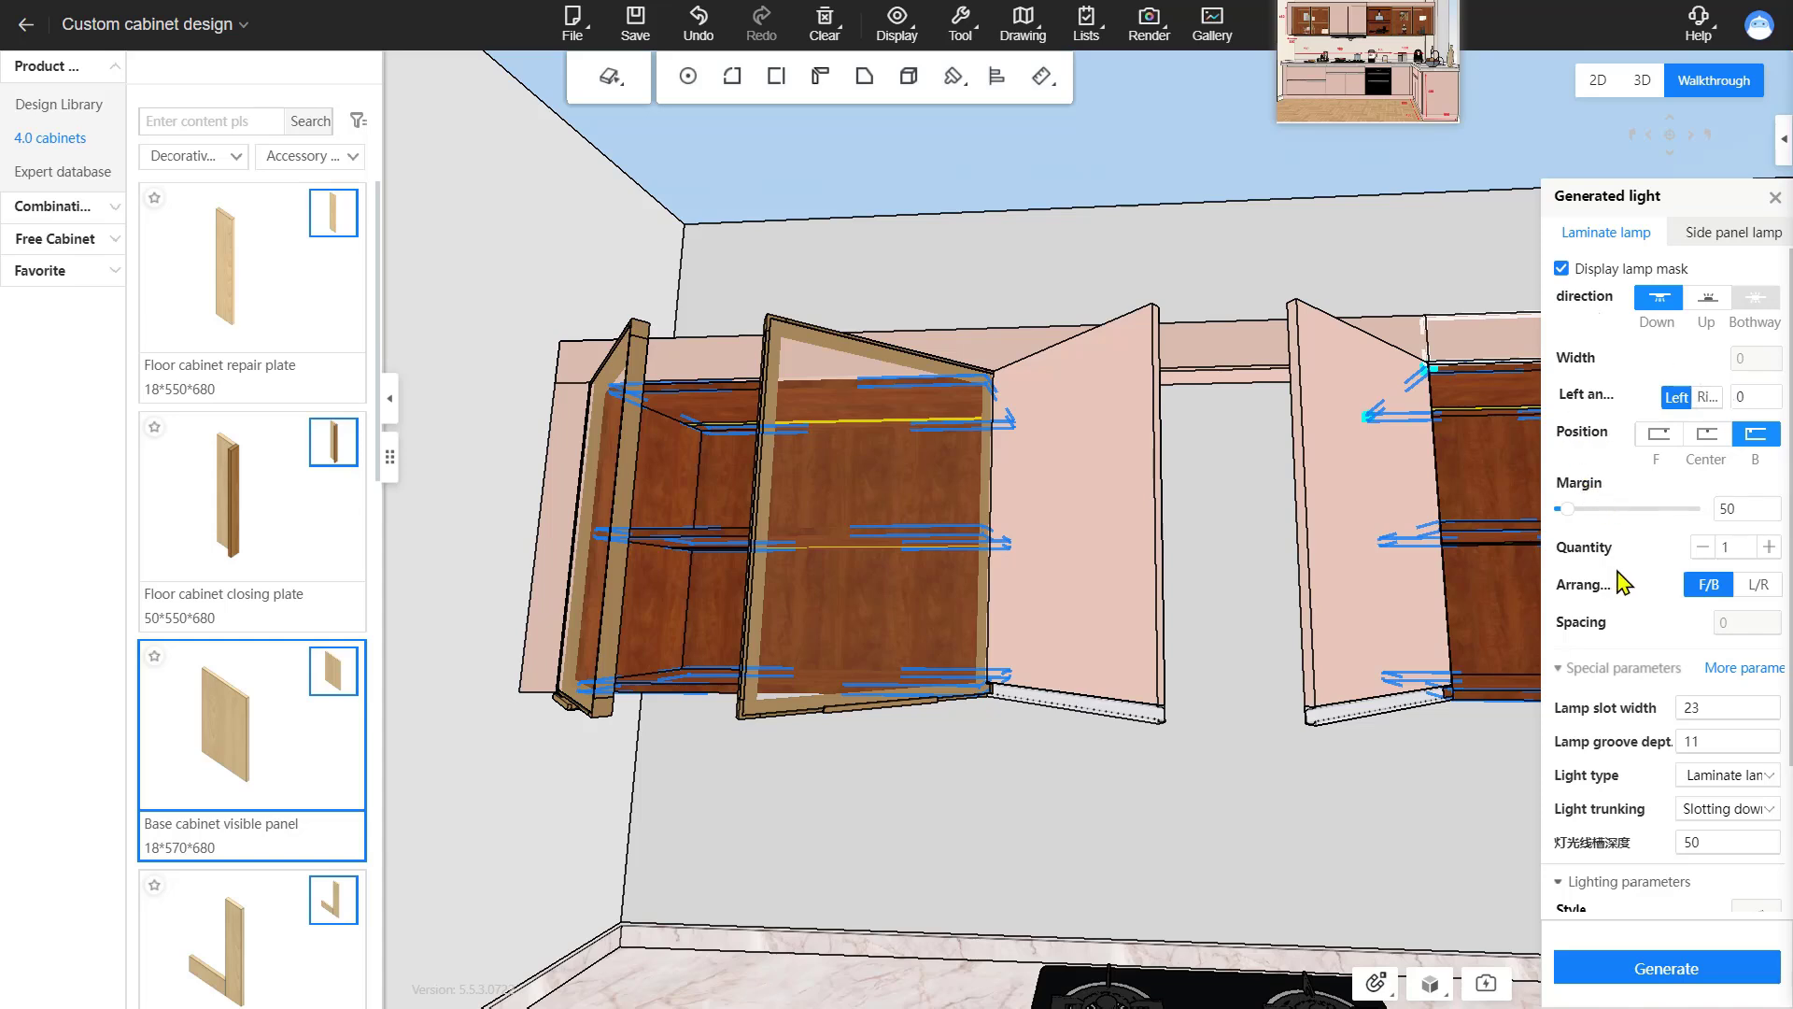
scroll(1636, 462, down, 2)
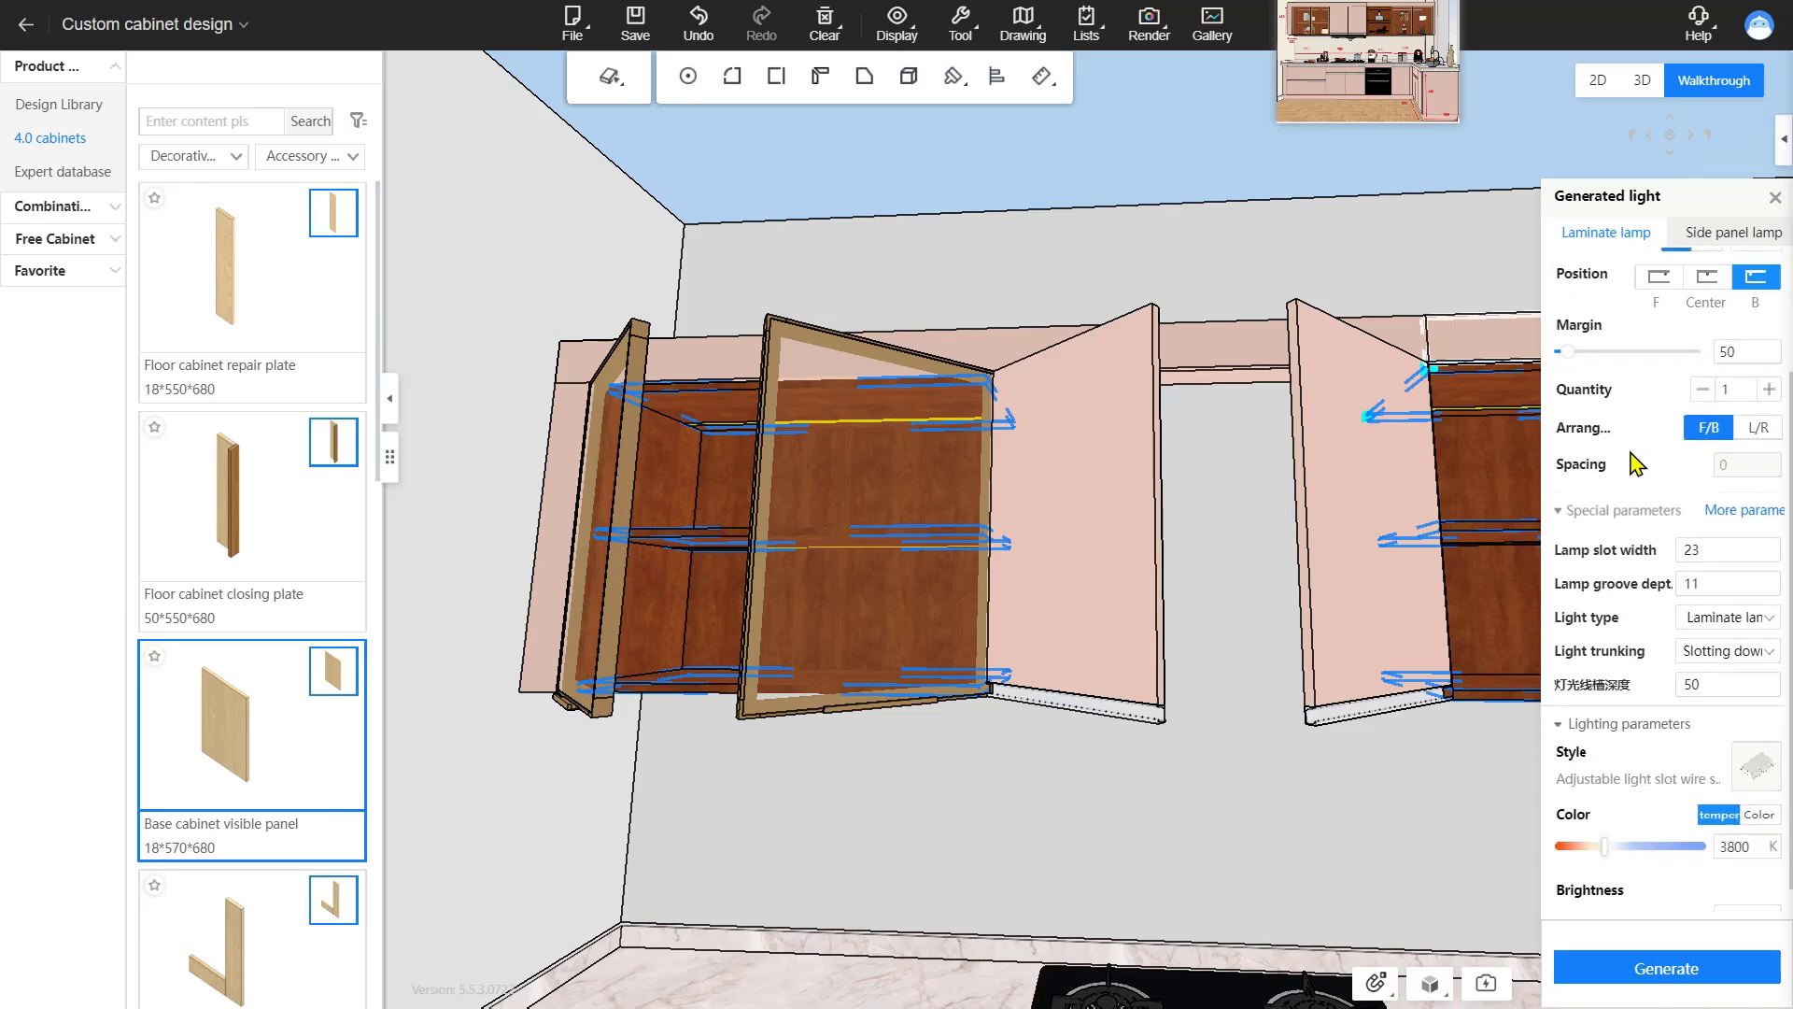
click(1743, 889)
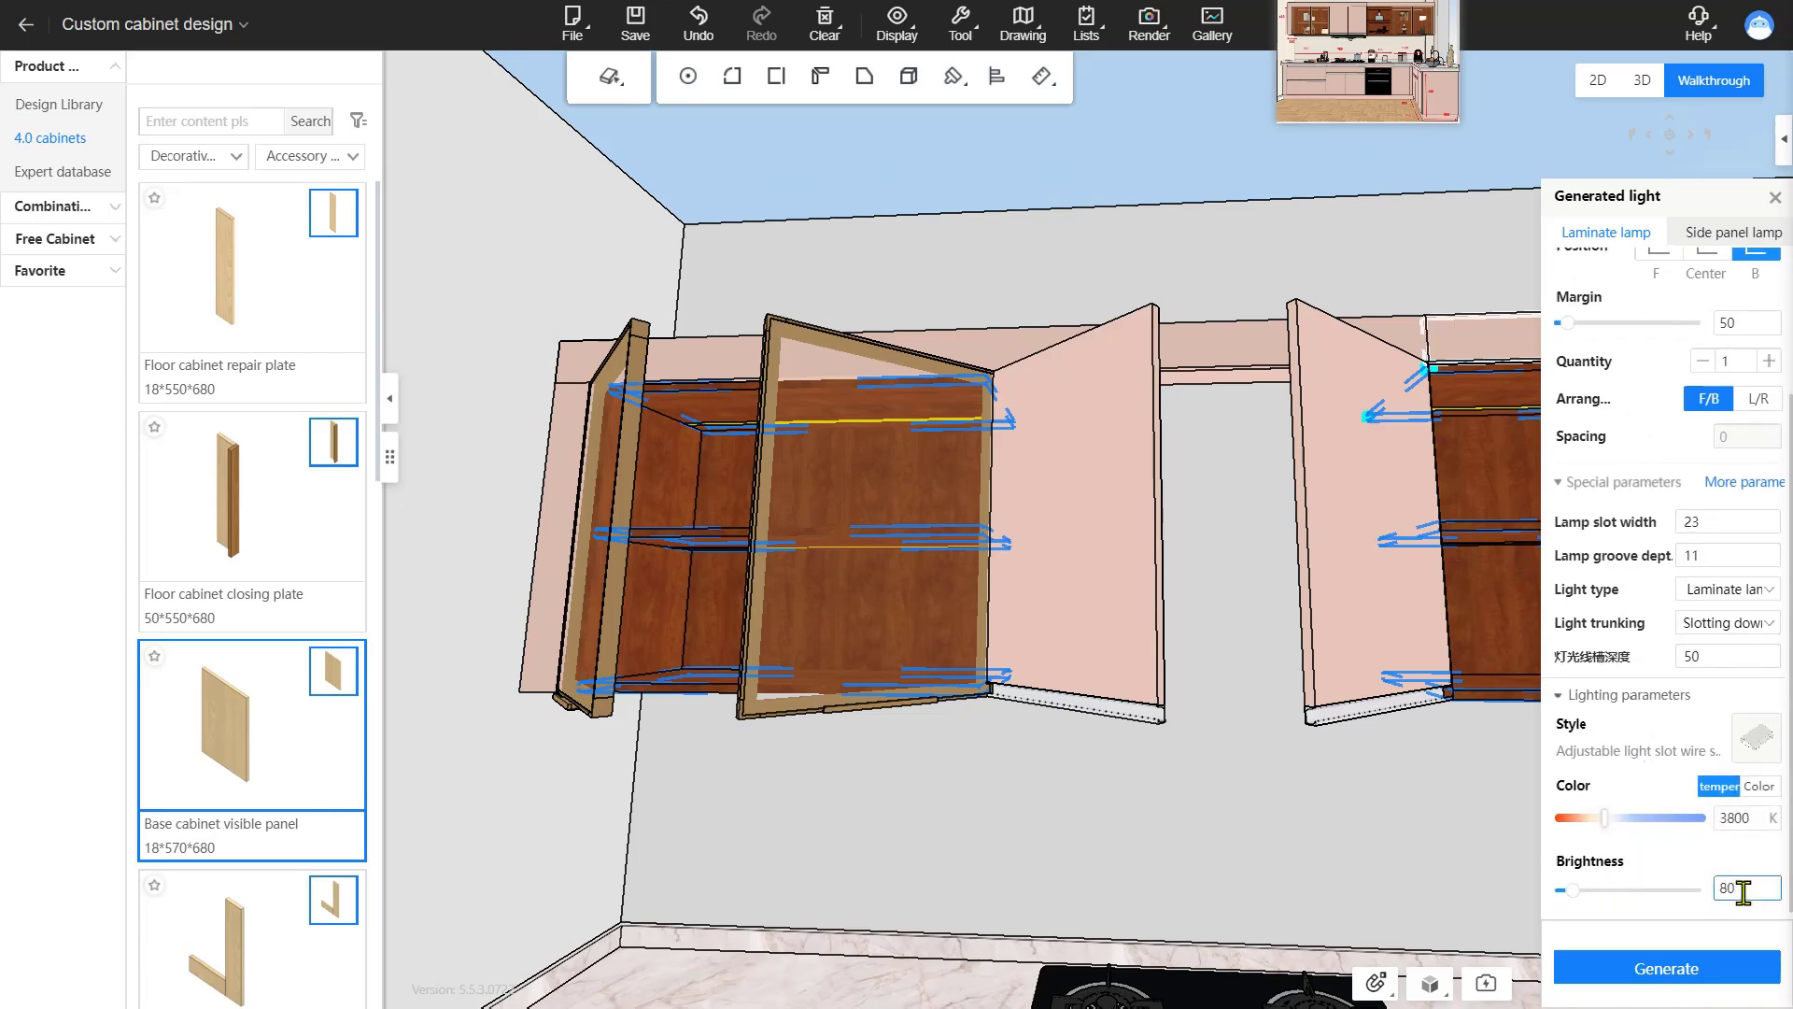
drag(1743, 892, 1721, 902)
text(150)
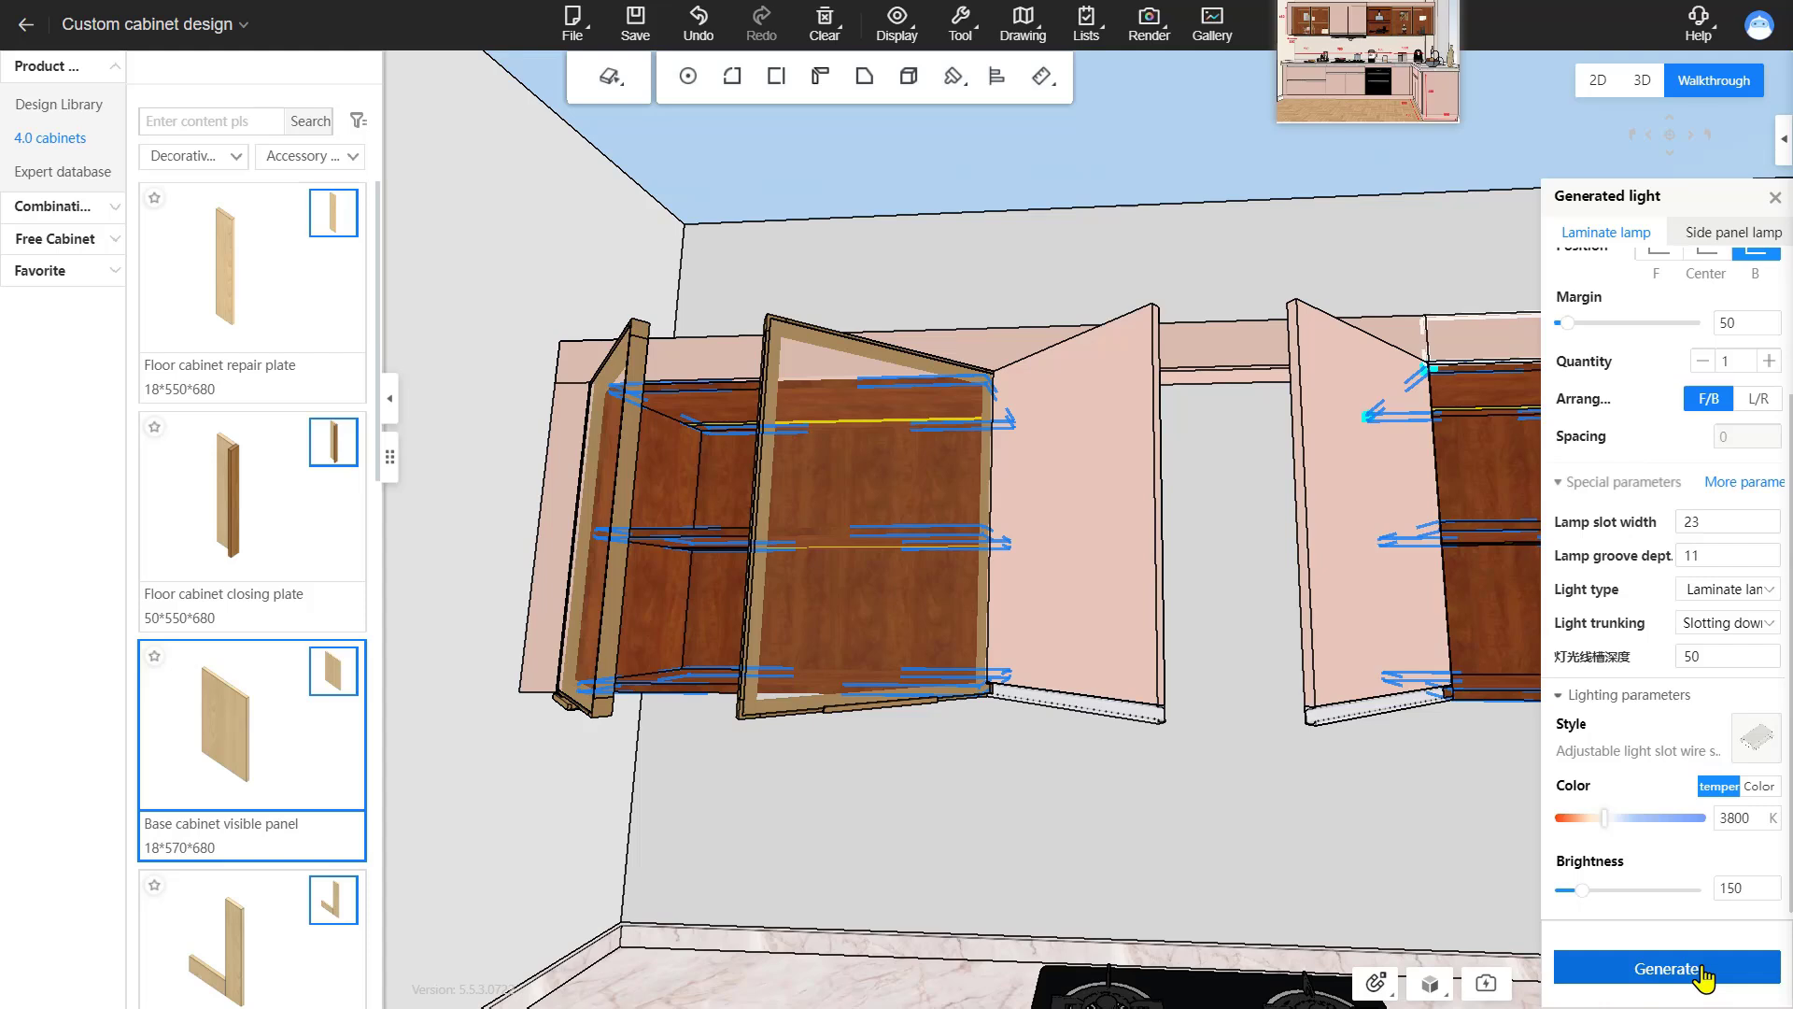
click(1703, 976)
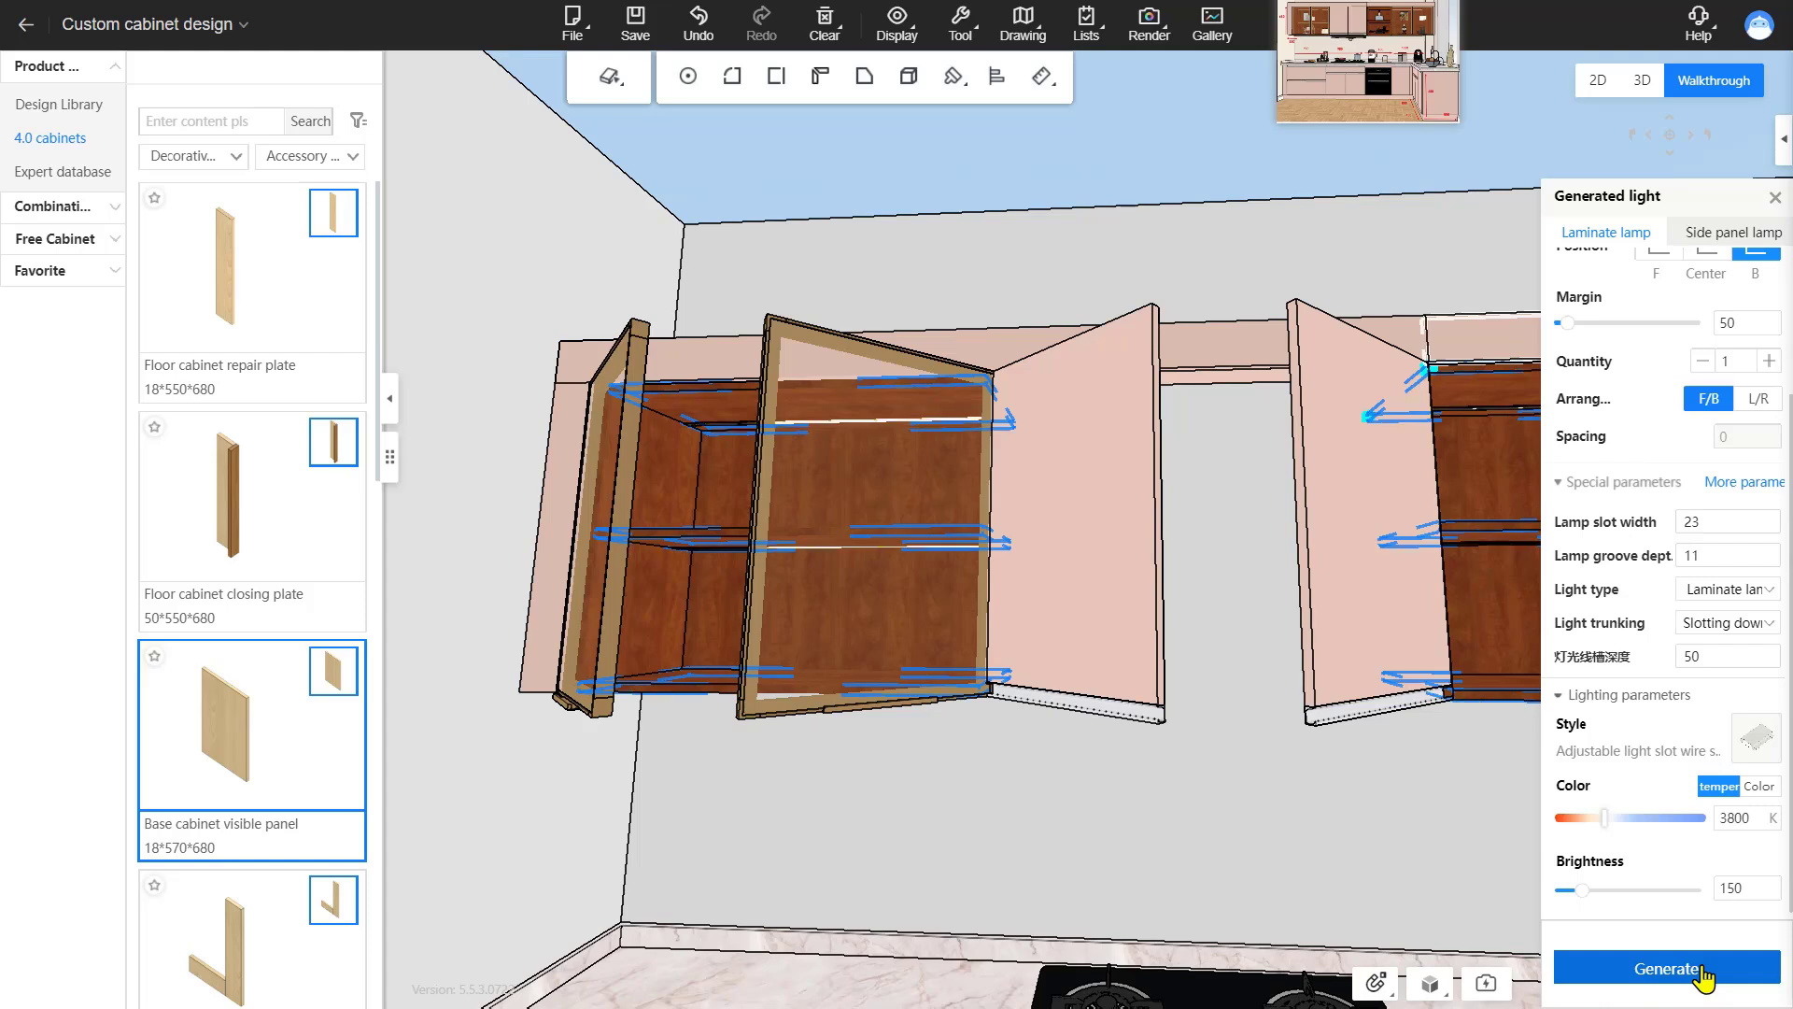
click(1774, 197)
key(d)
key(w)
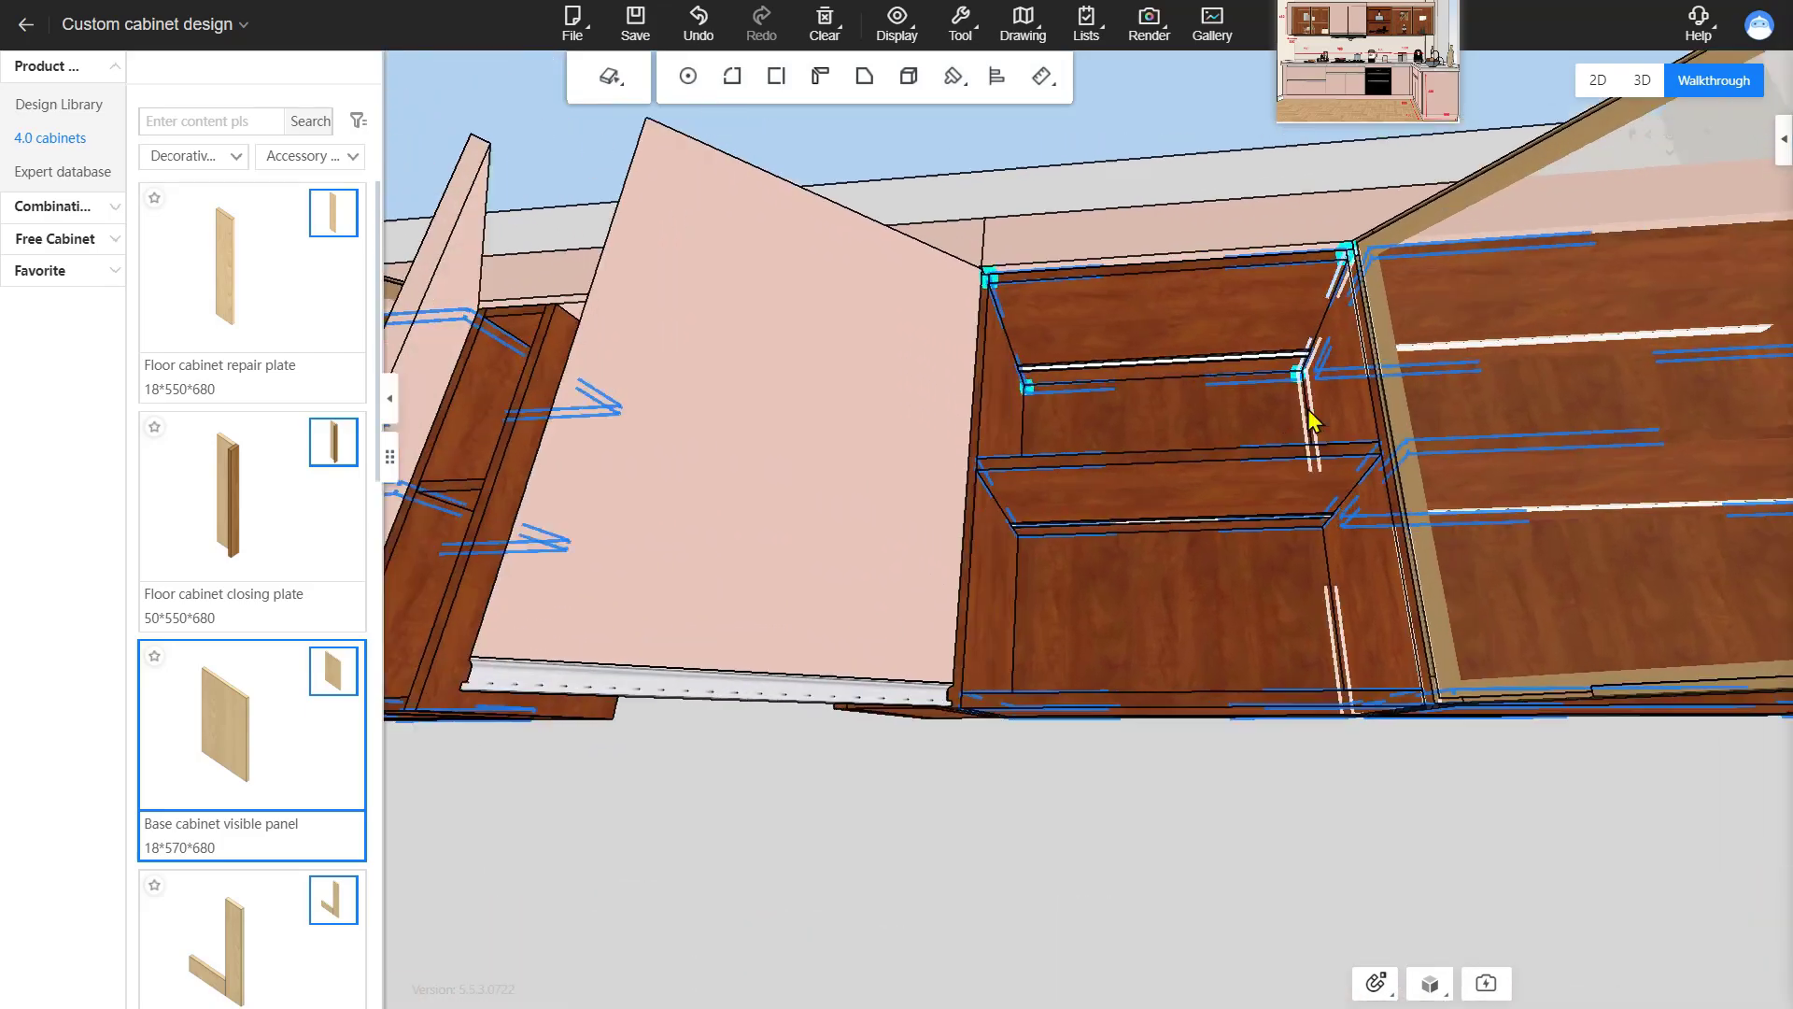
Start AI decorative accessories with the American style for a single space.
right_drag(1311, 406, 1205, 609)
key(d)
key(a)
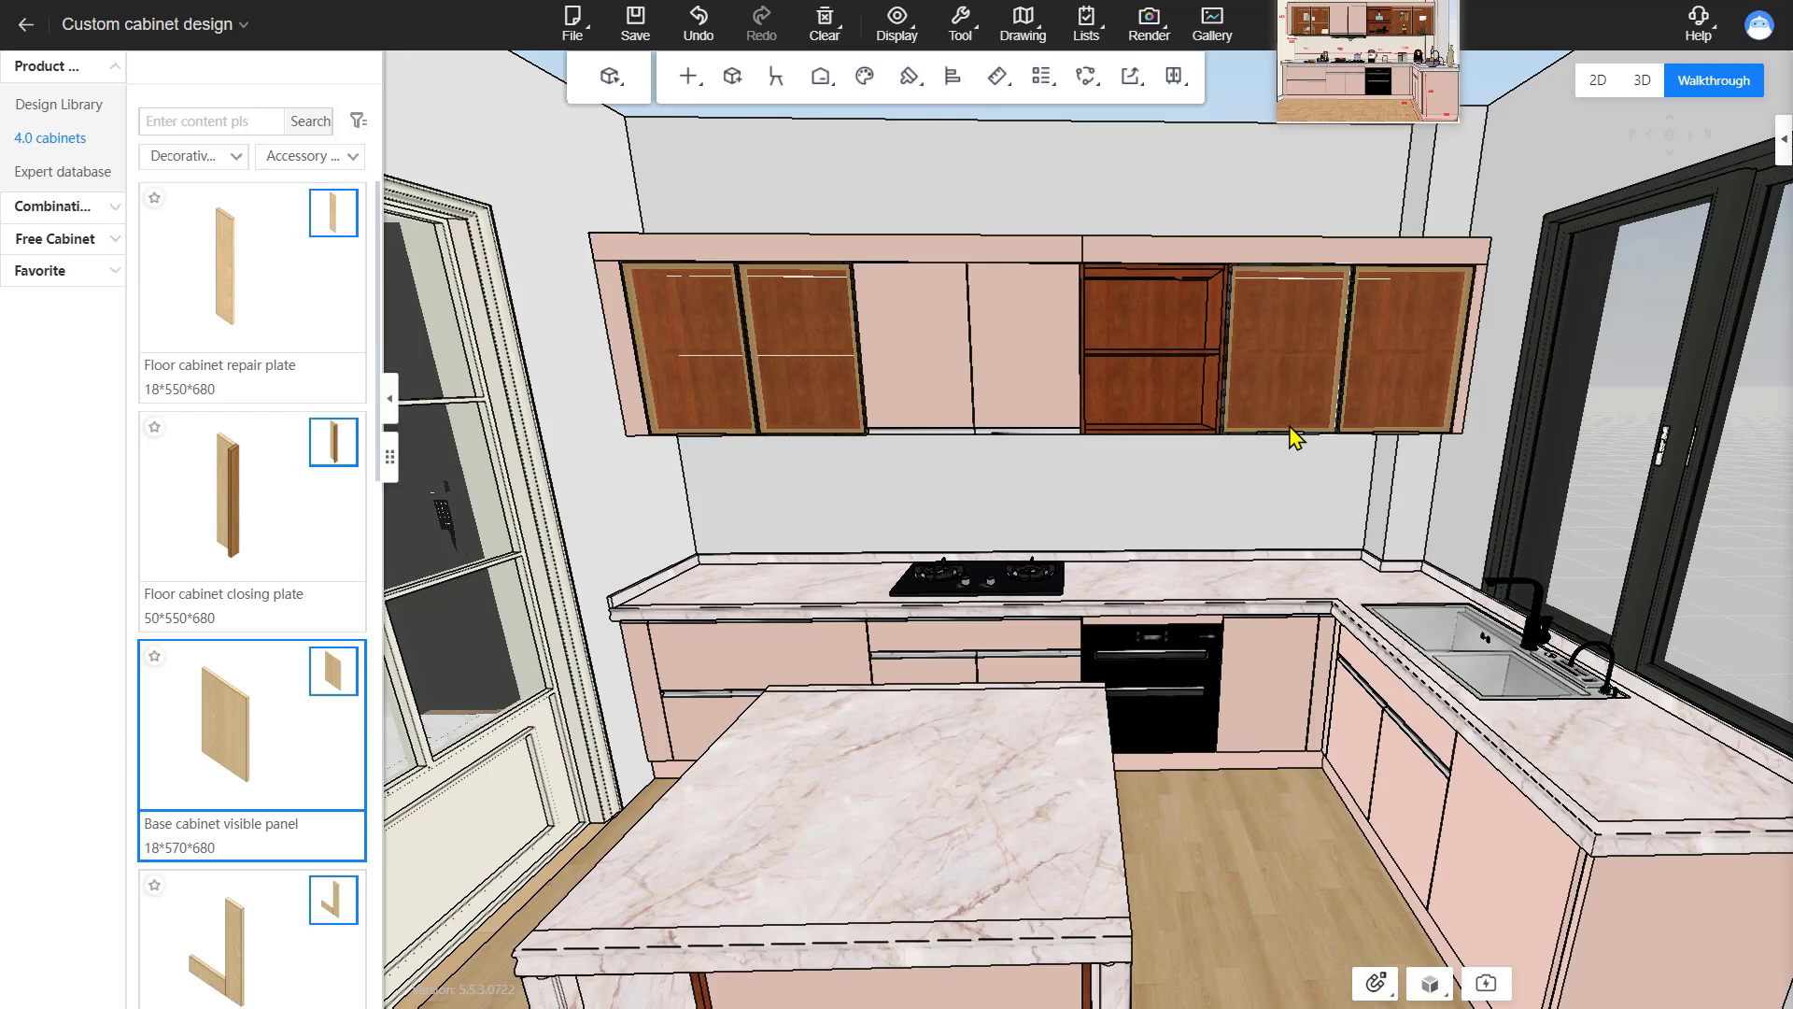
mouse_move(839, 92)
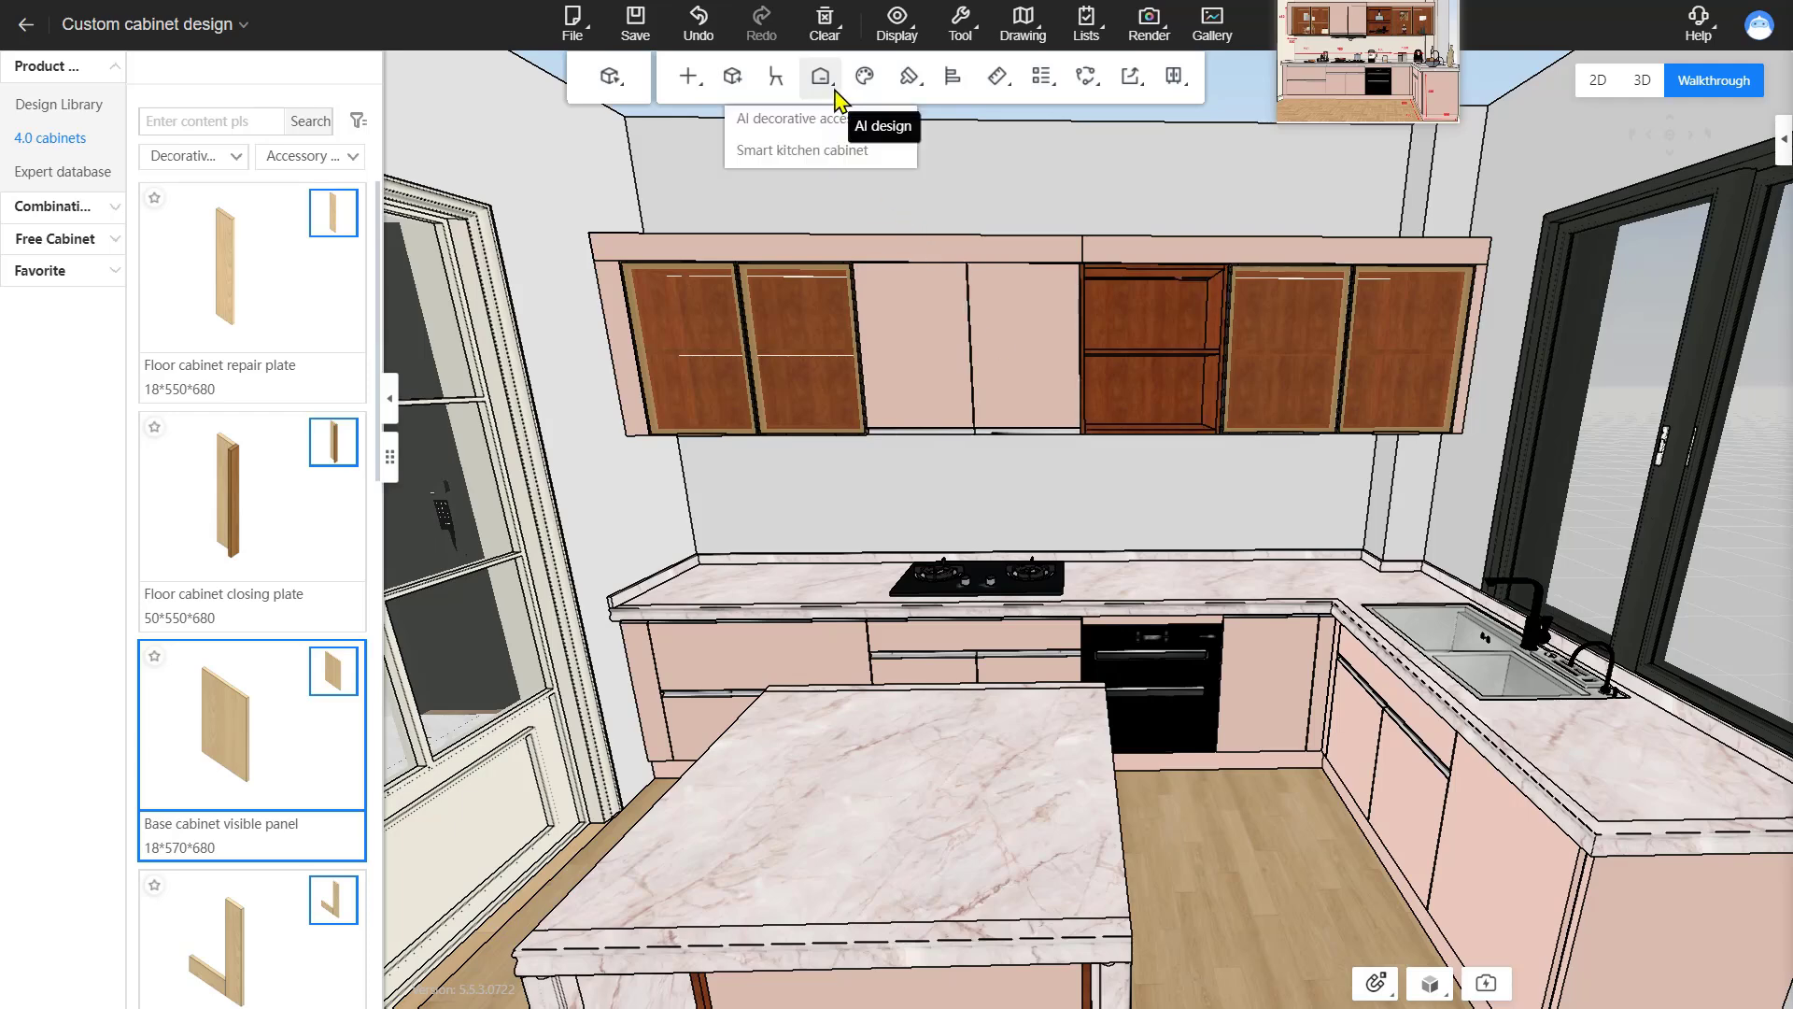
click(803, 133)
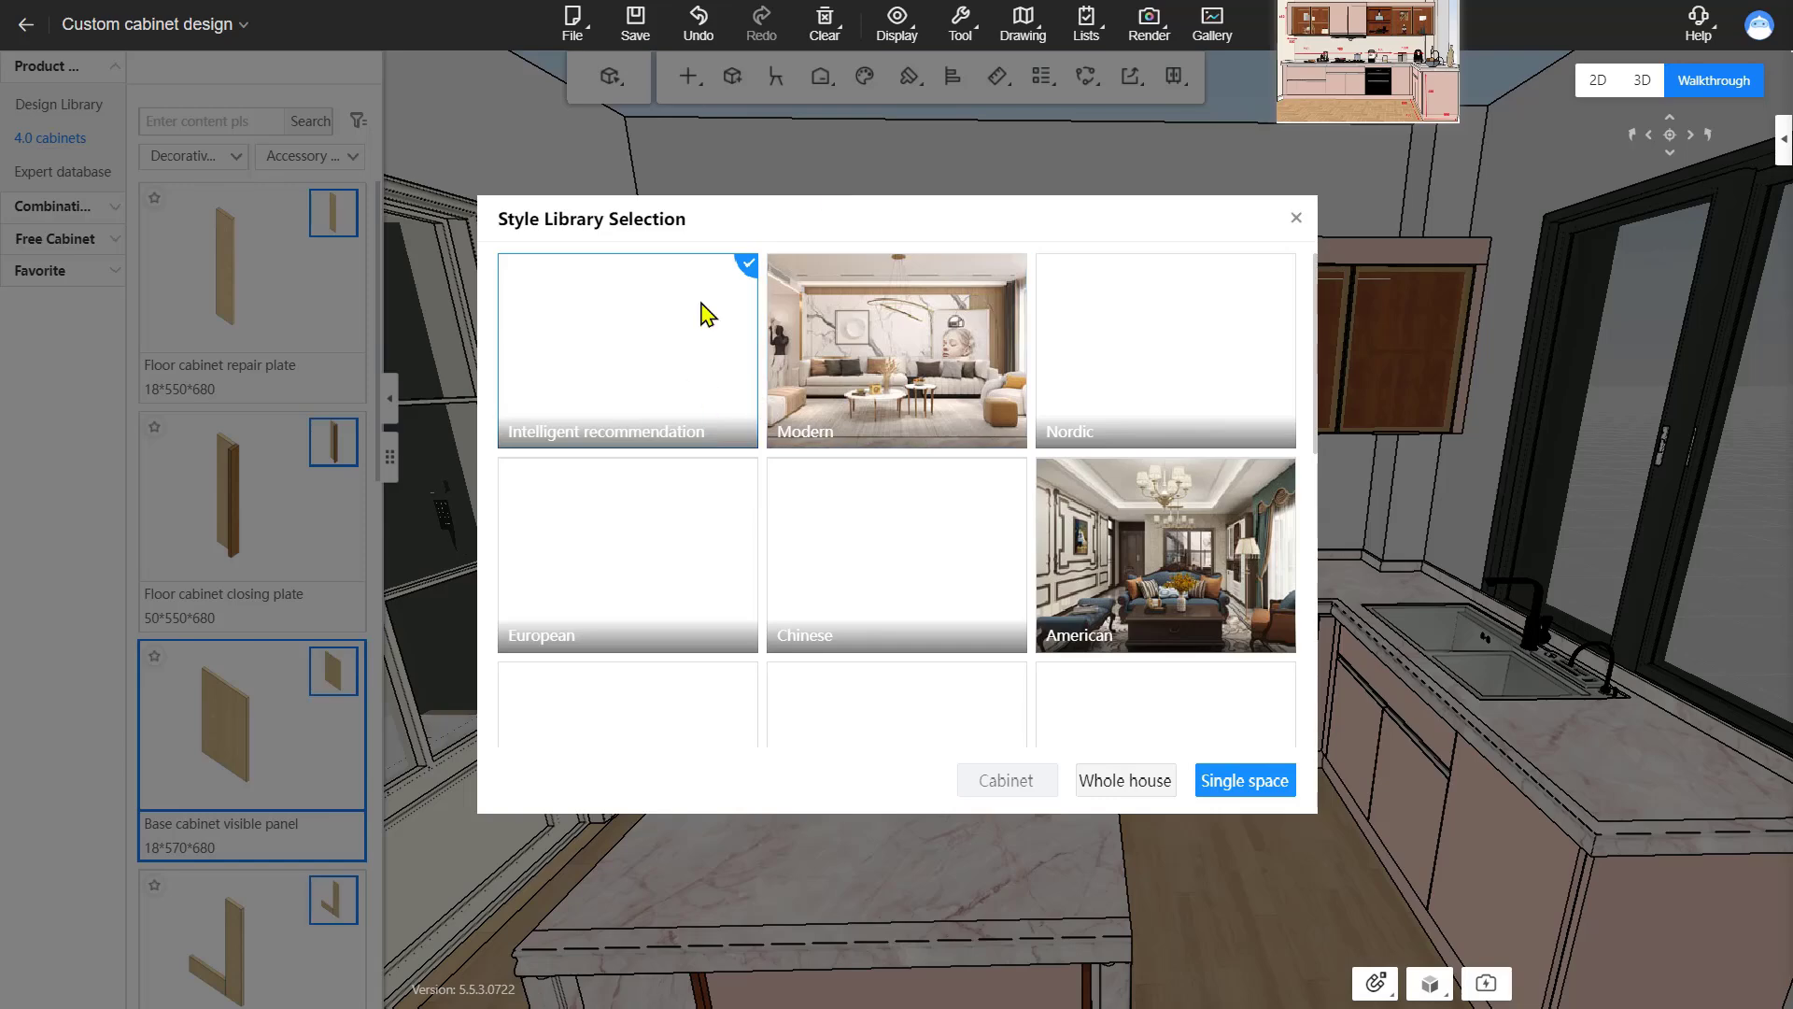
click(1121, 562)
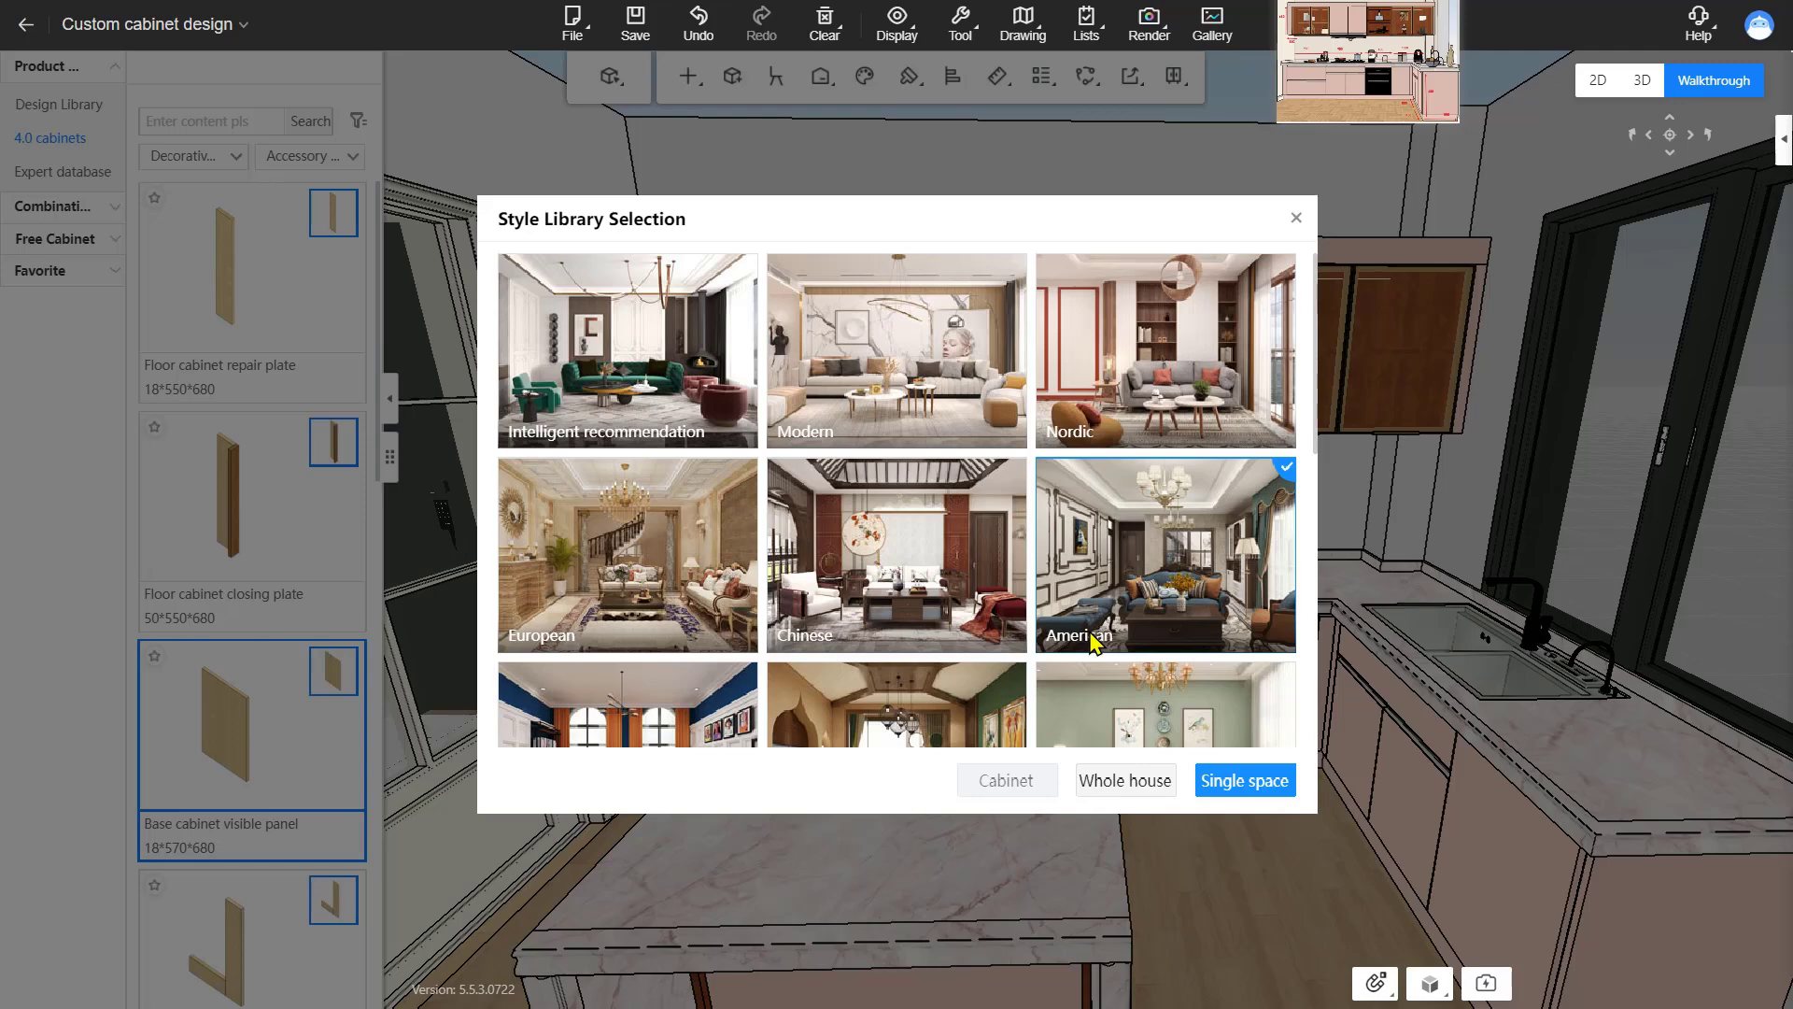
click(1265, 791)
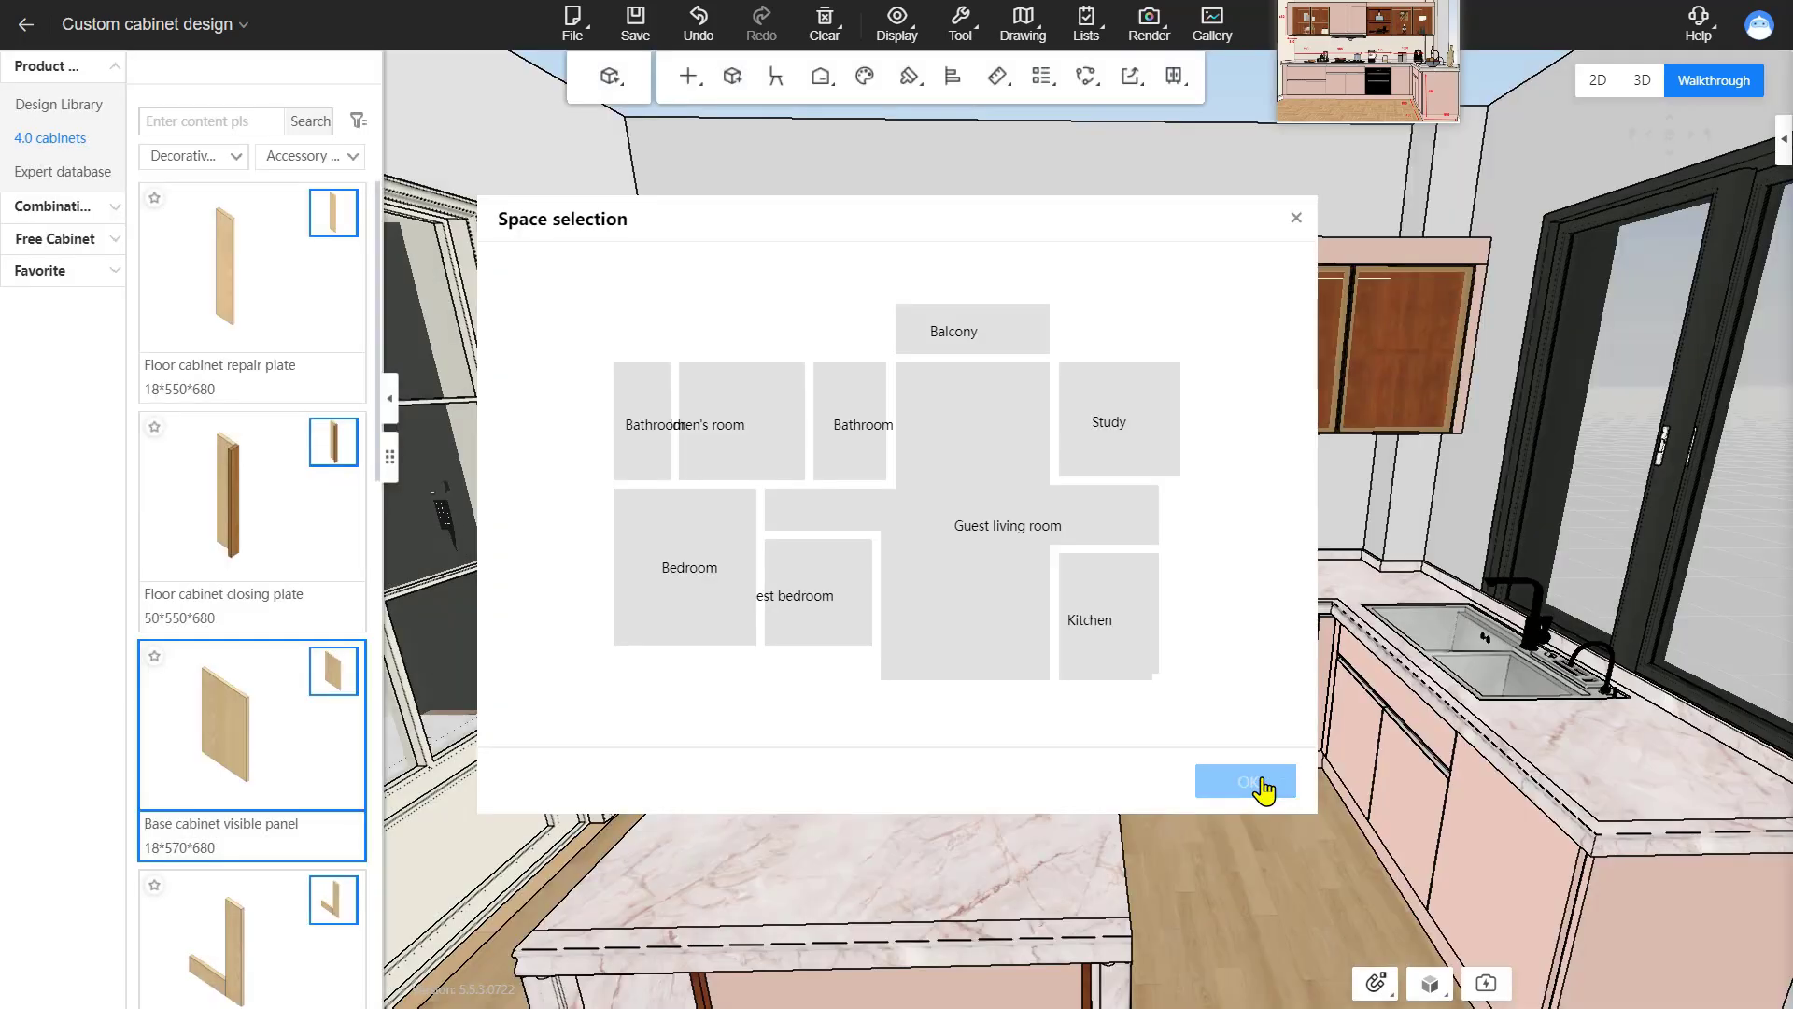
Choose the Kitchen as the space, start the automatic decorating, and dismiss the completion notice.
click(1147, 659)
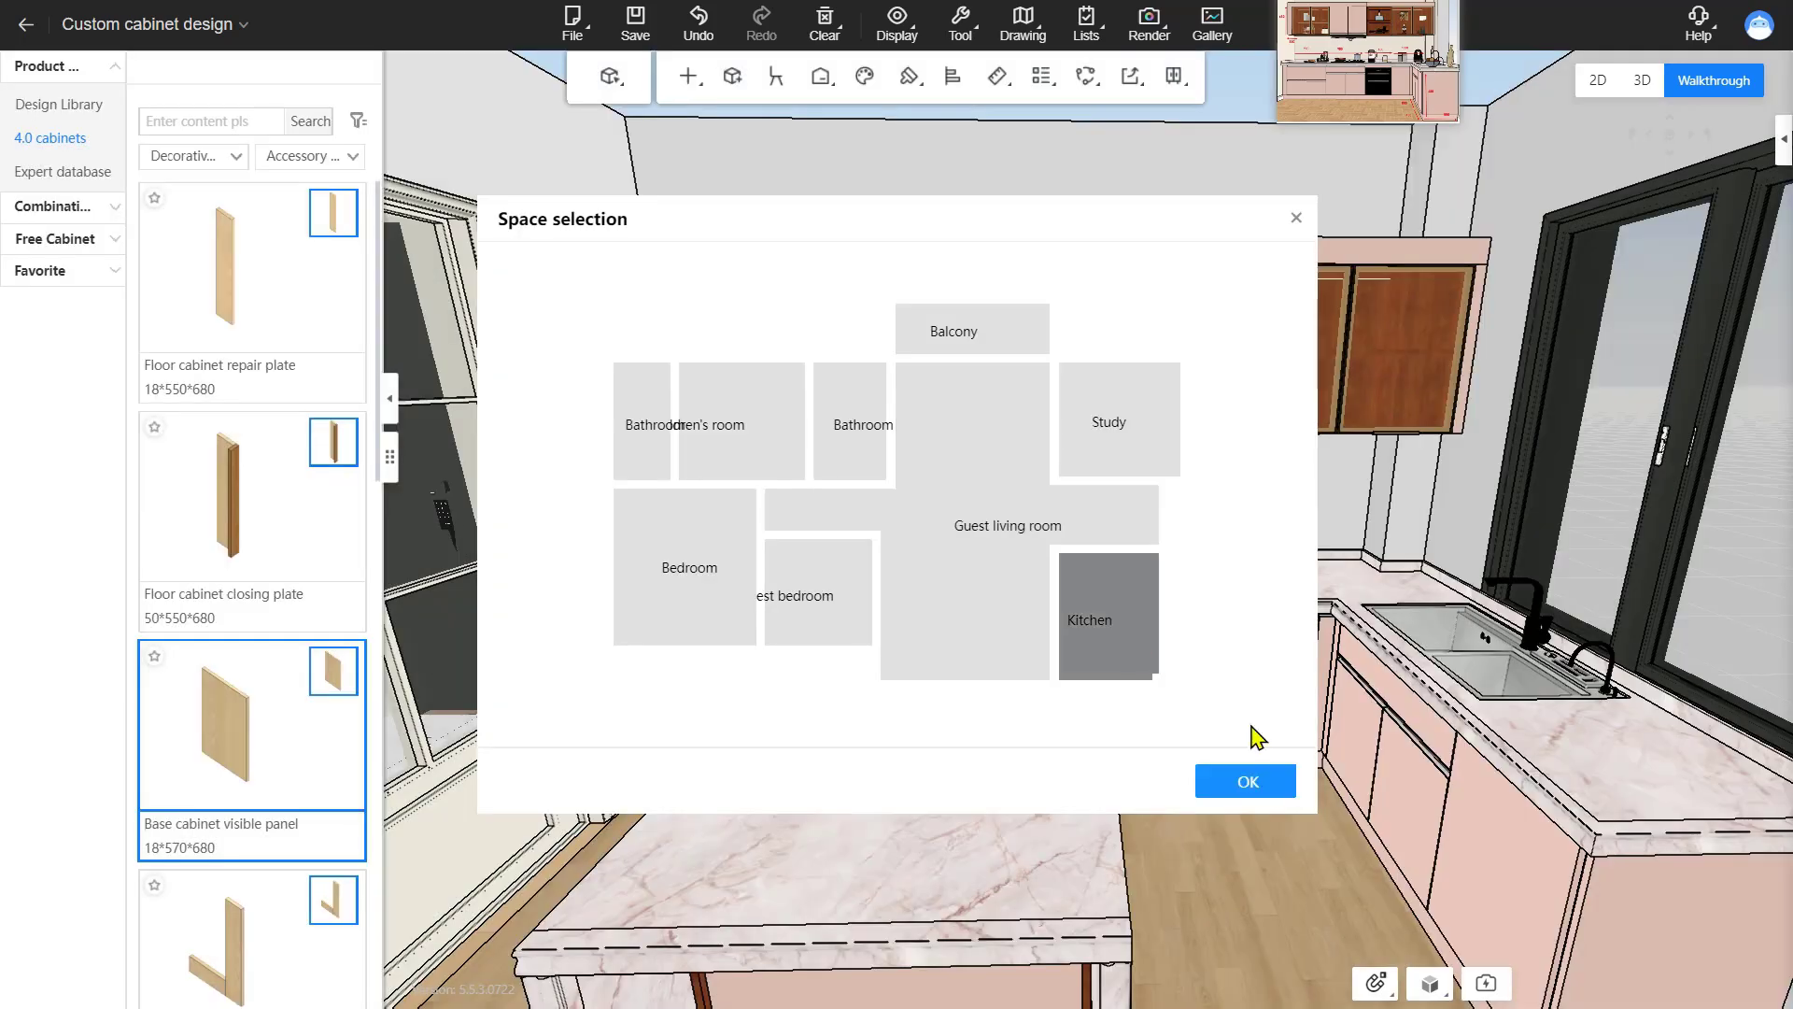
click(1278, 790)
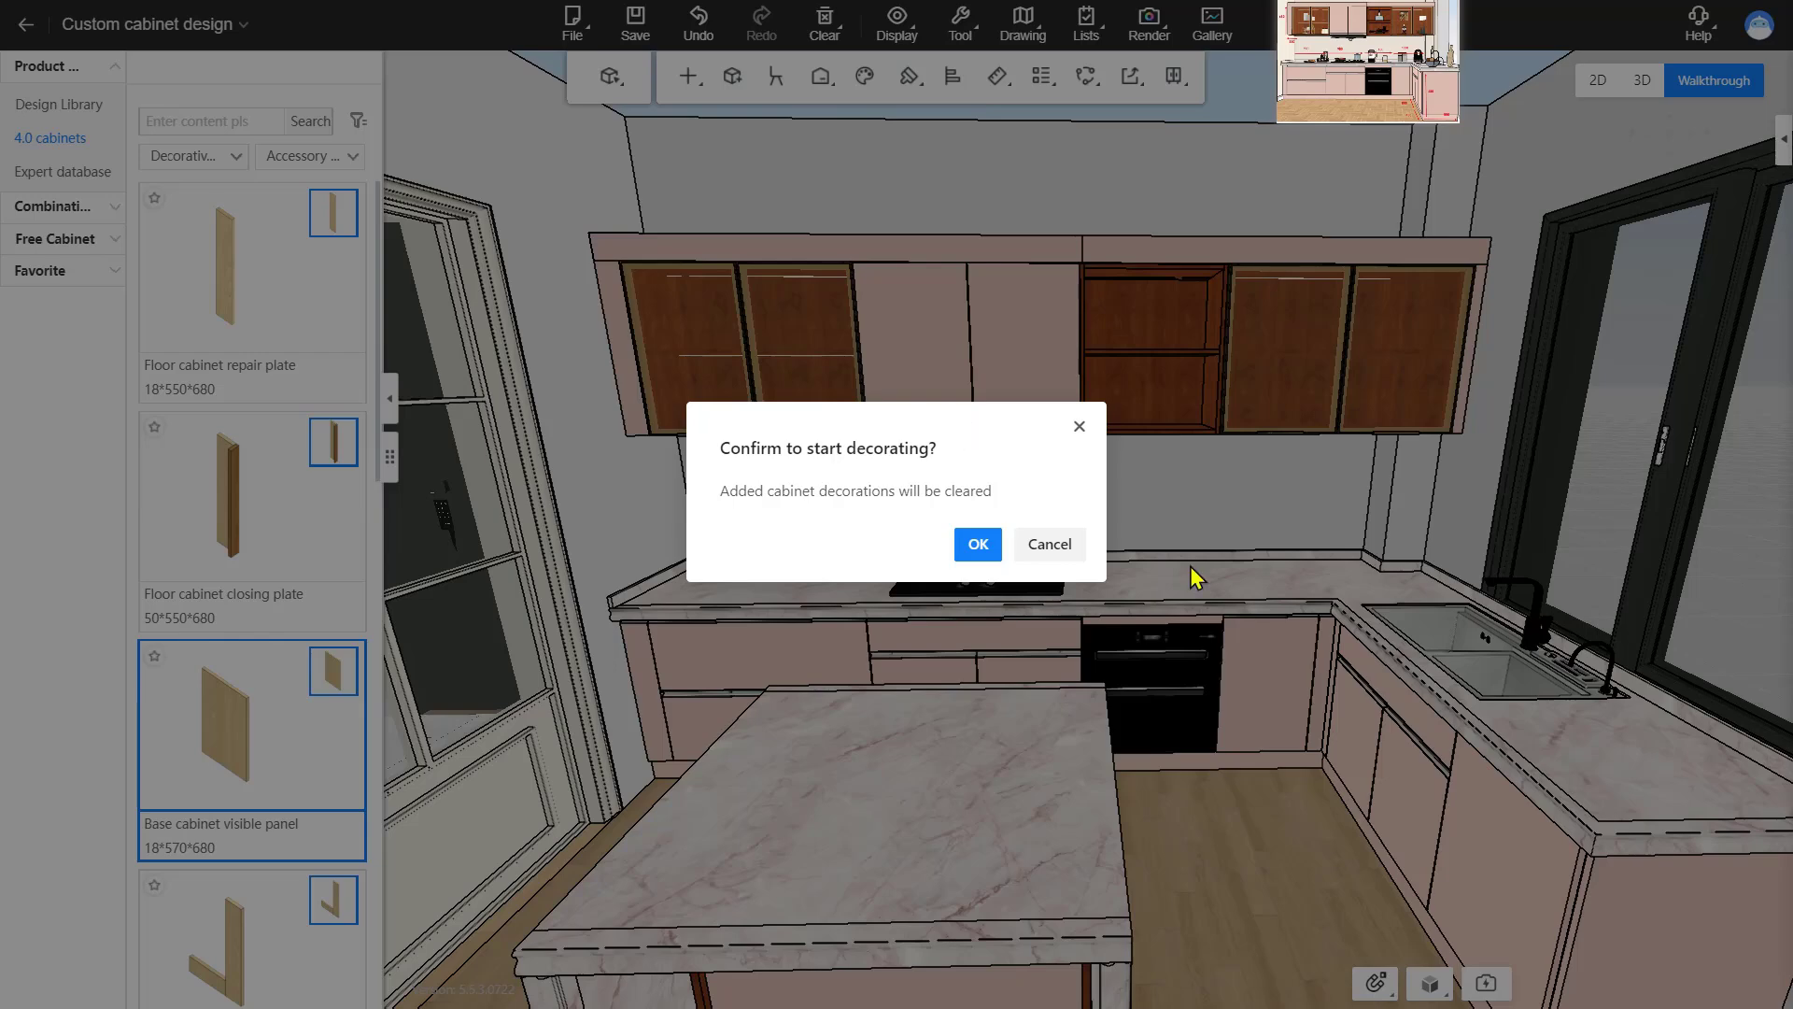
click(978, 545)
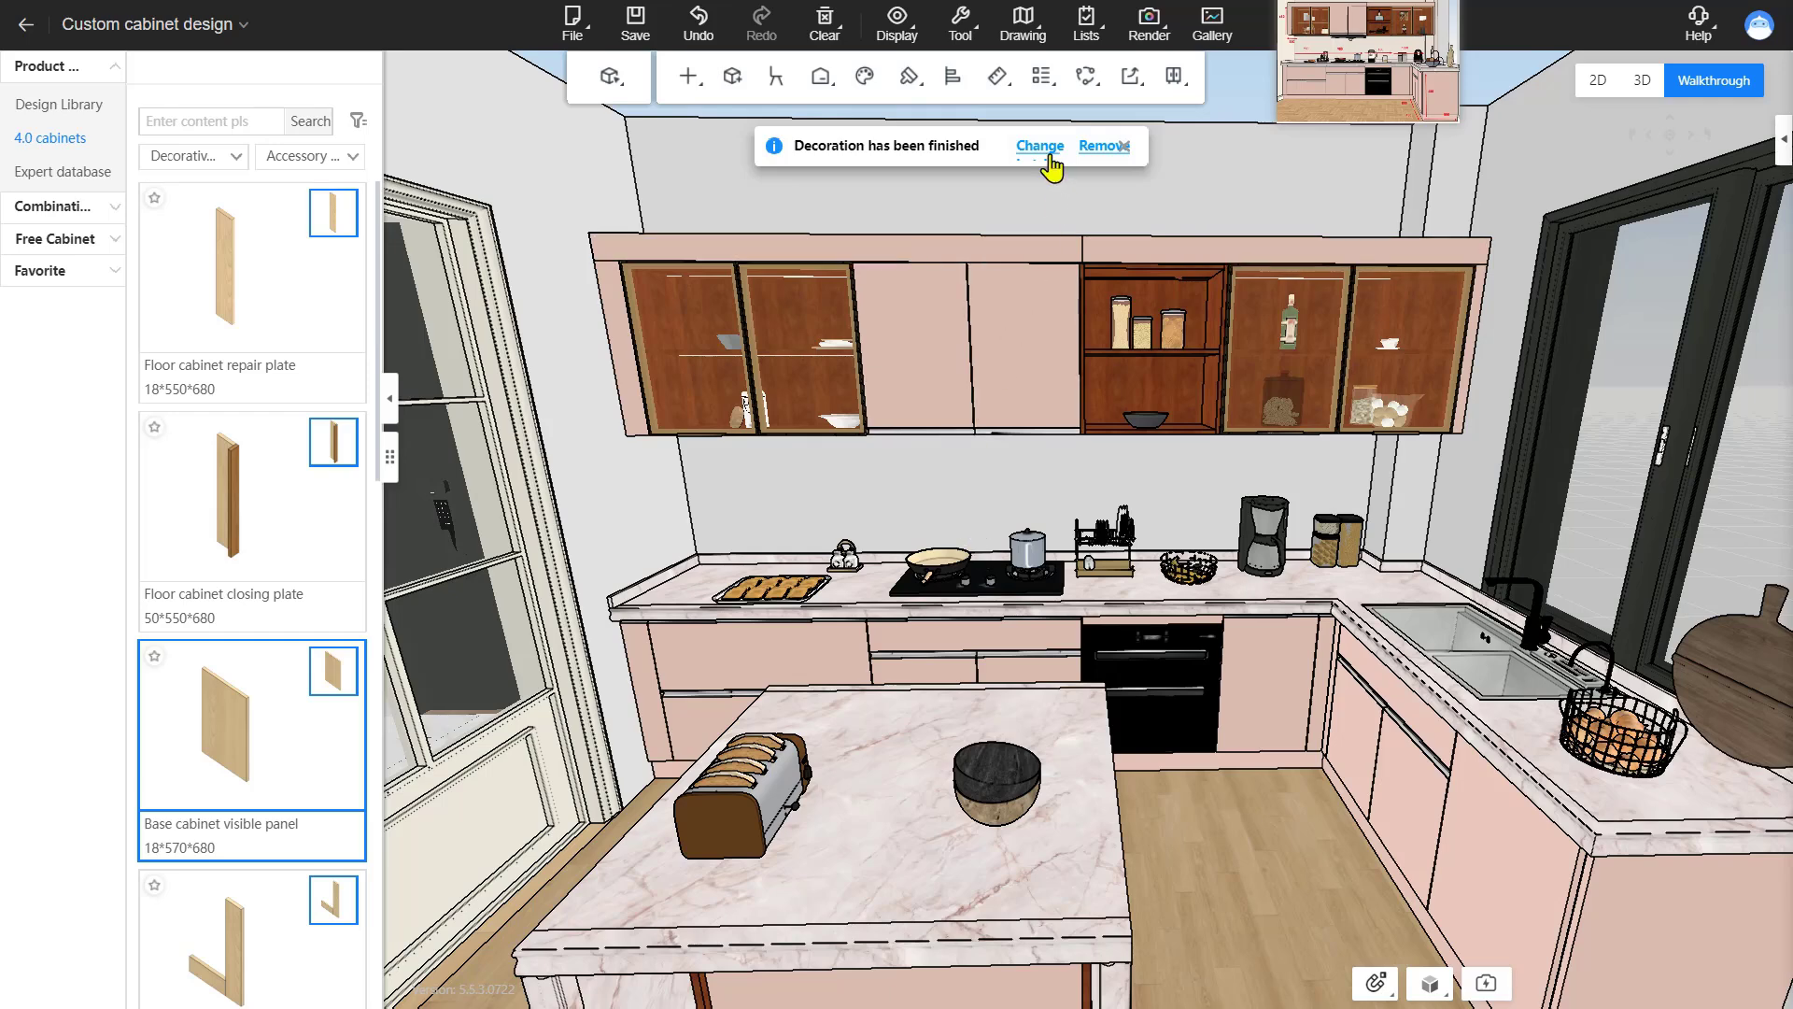
click(1127, 148)
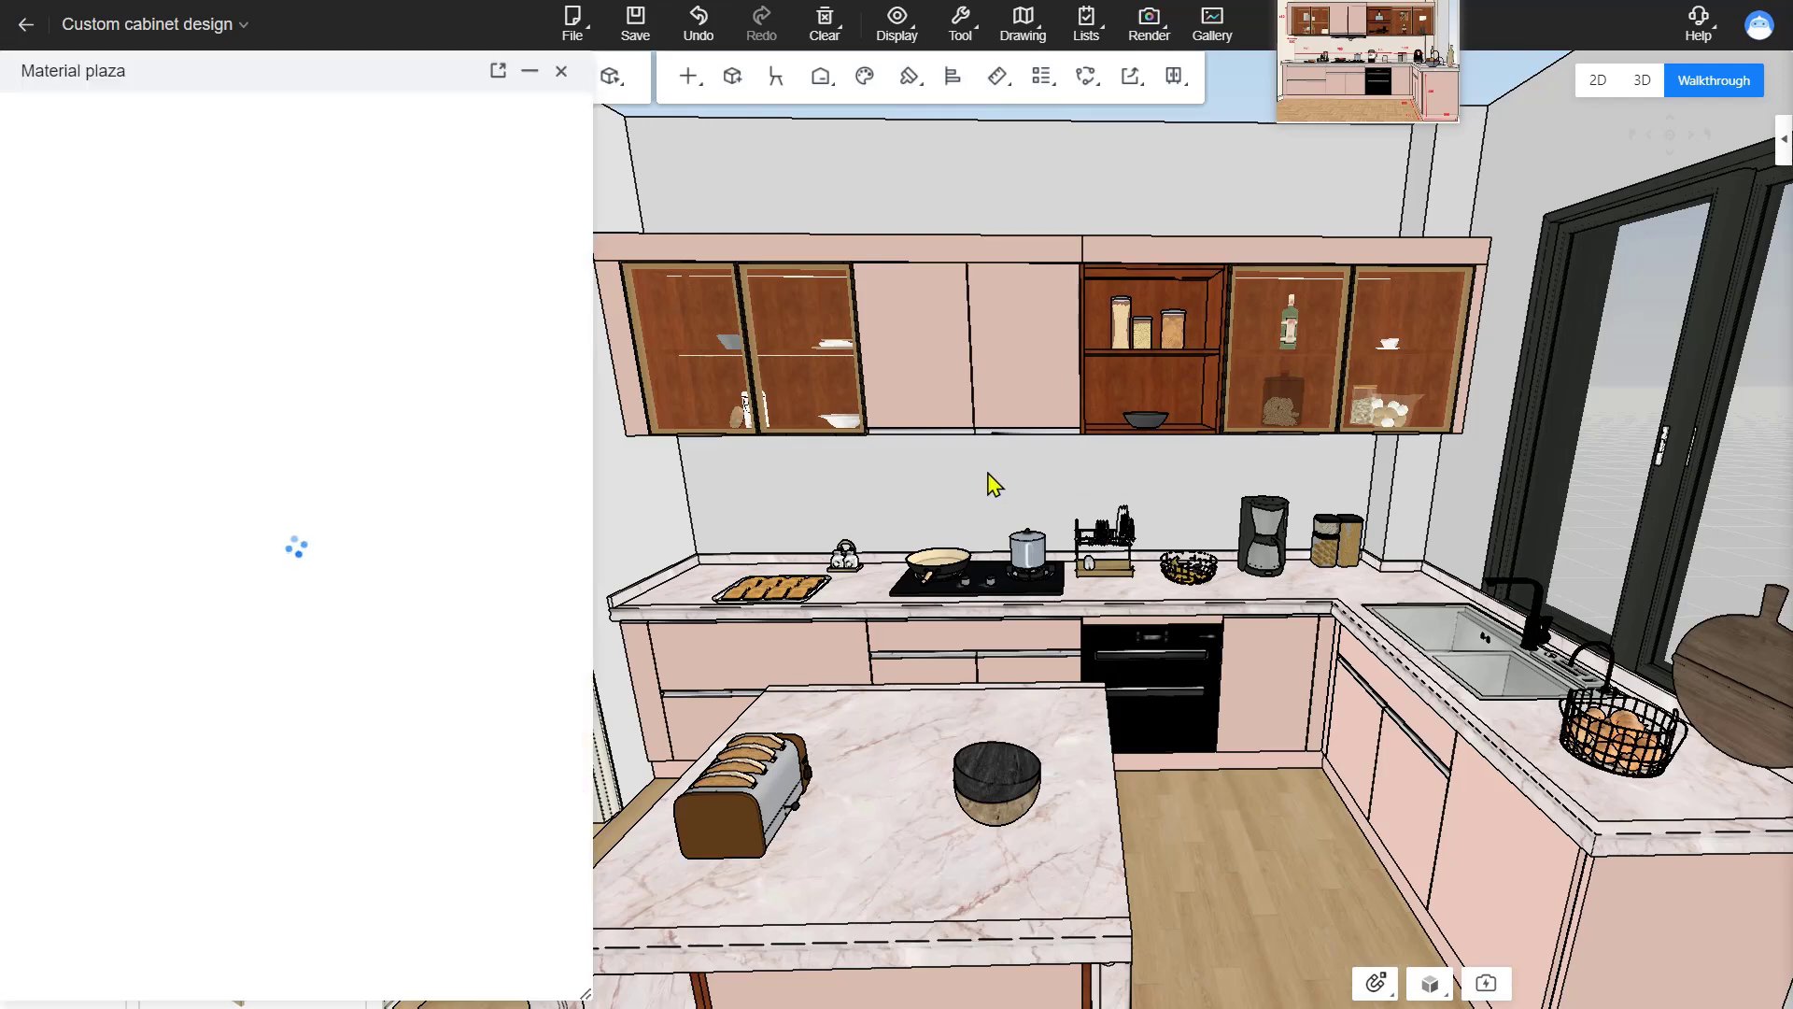
In the Material plaza, open the Electrical appliance models and filter them to the Refrigerator category.
drag(998, 463, 870, 575)
scroll(869, 510, up, 5)
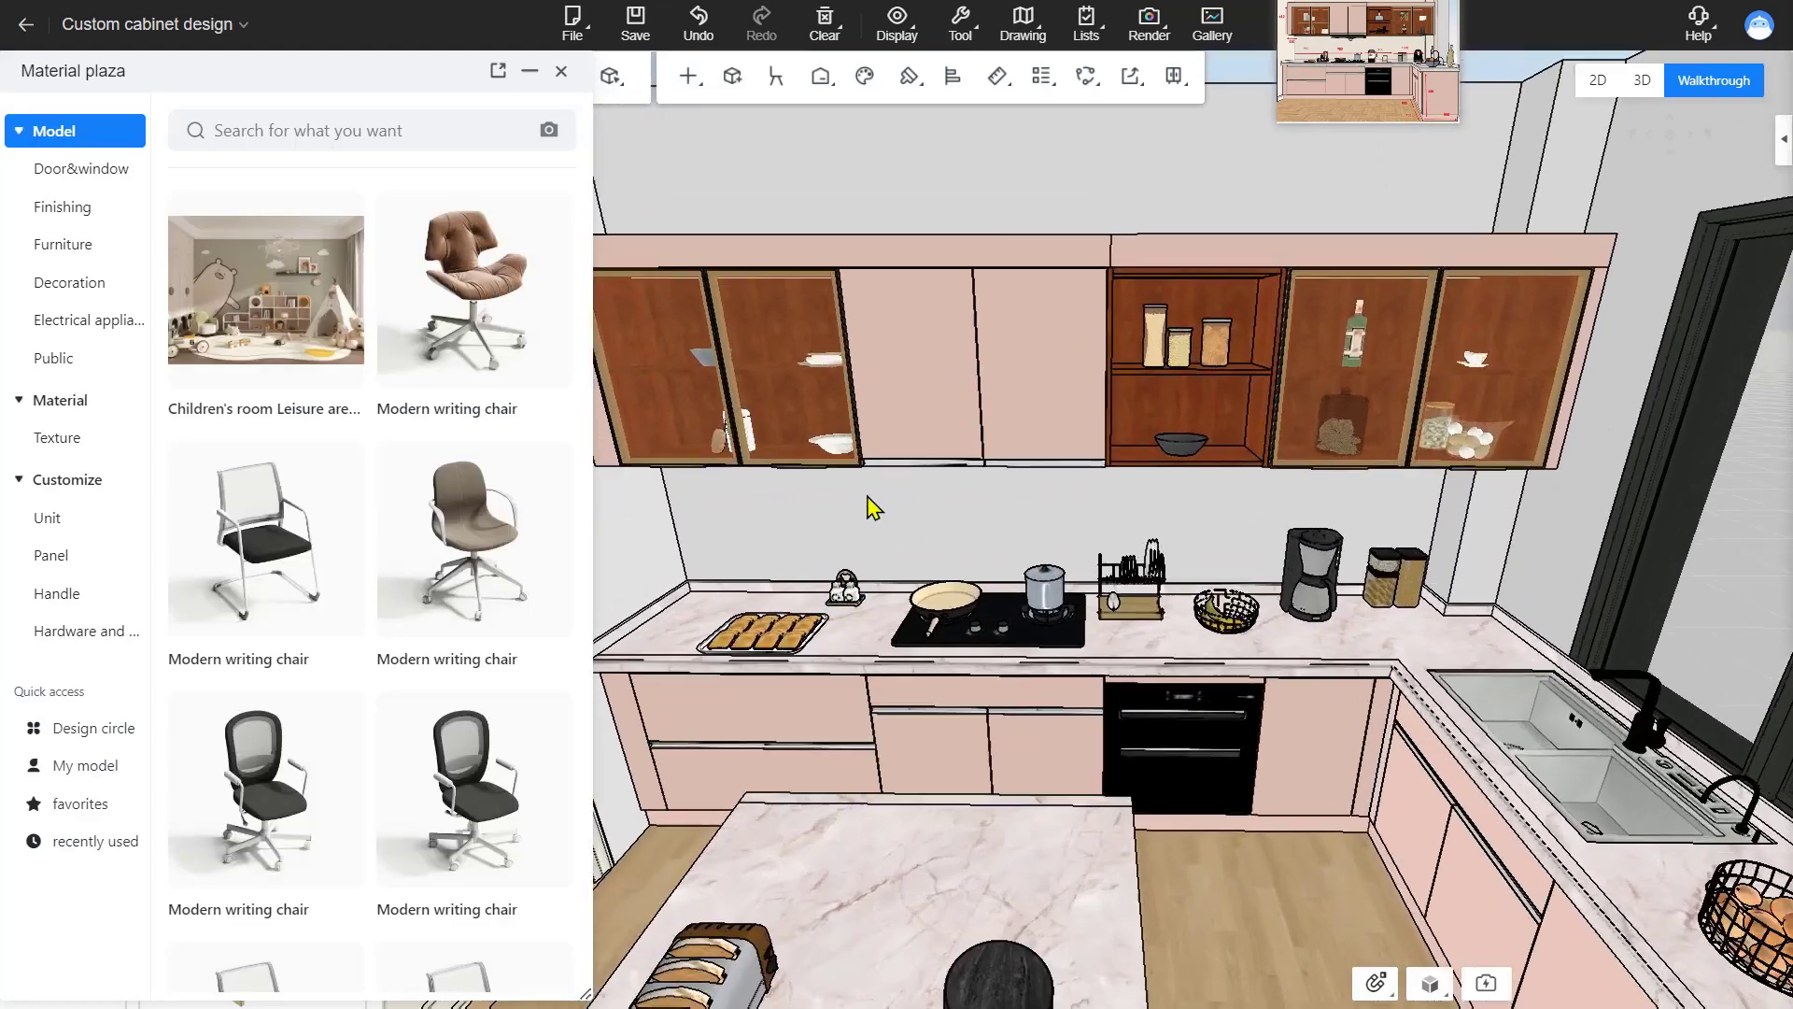
drag(872, 512, 913, 528)
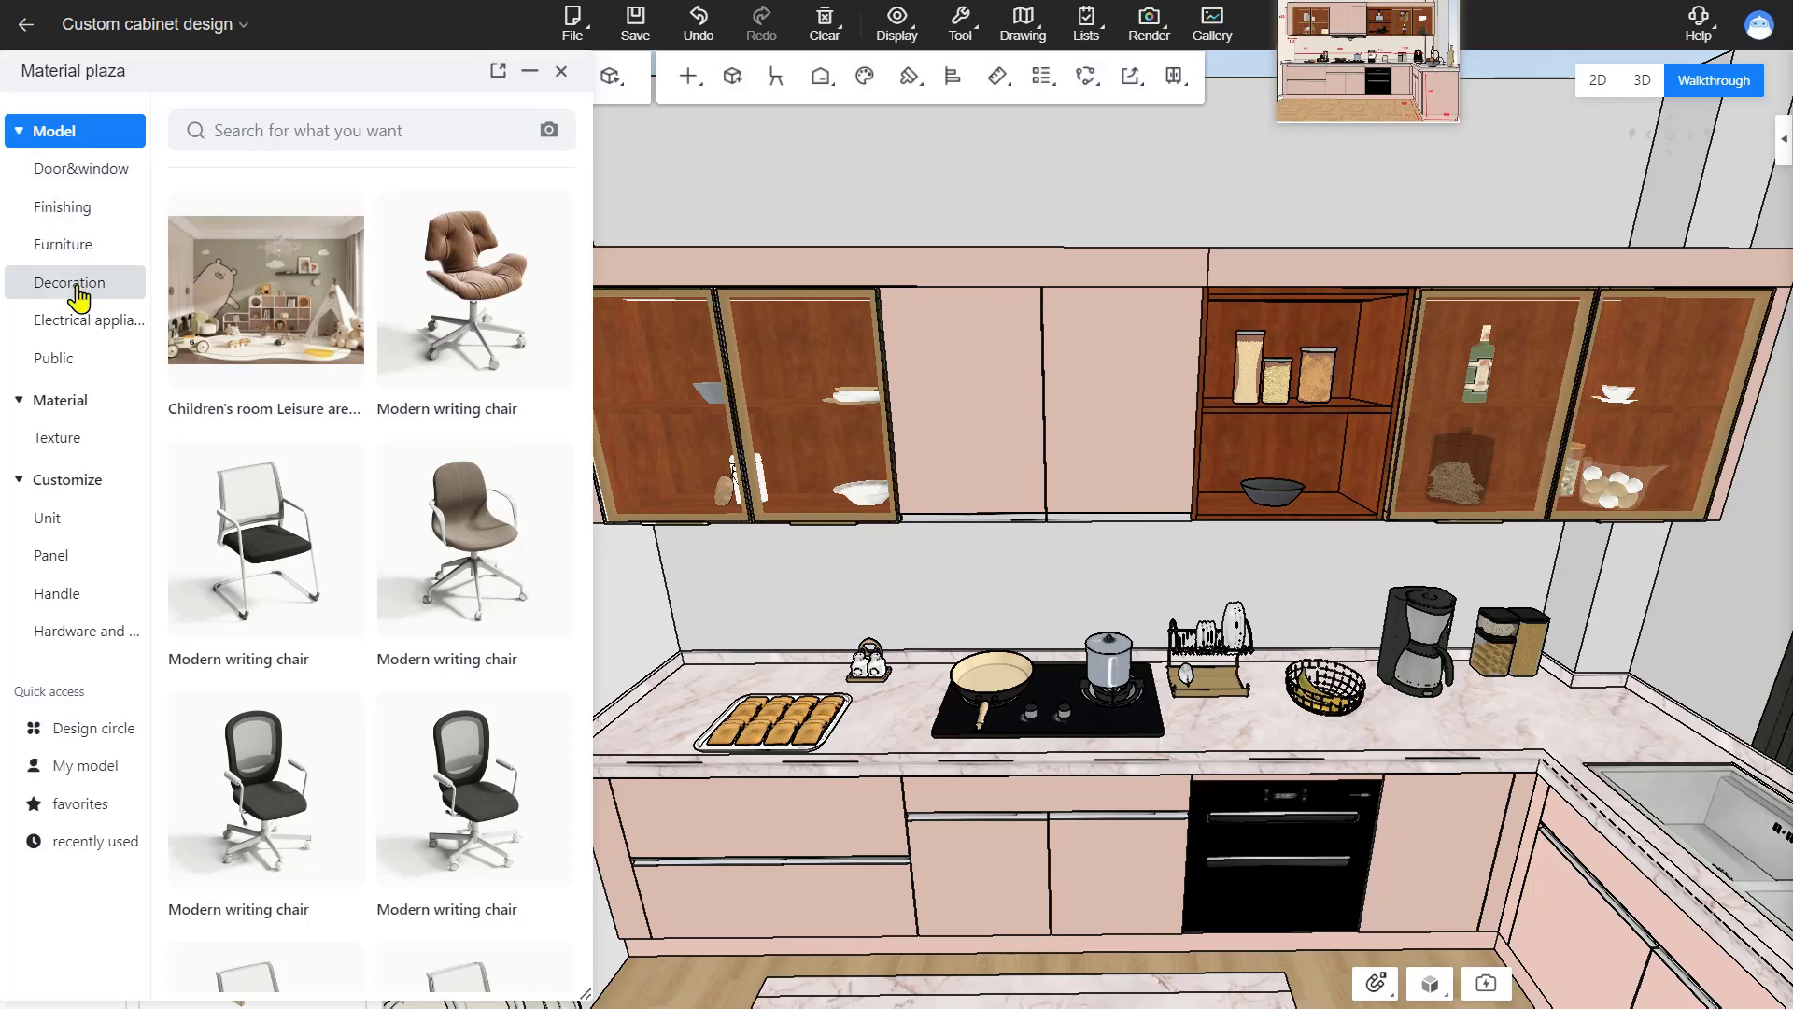
click(79, 318)
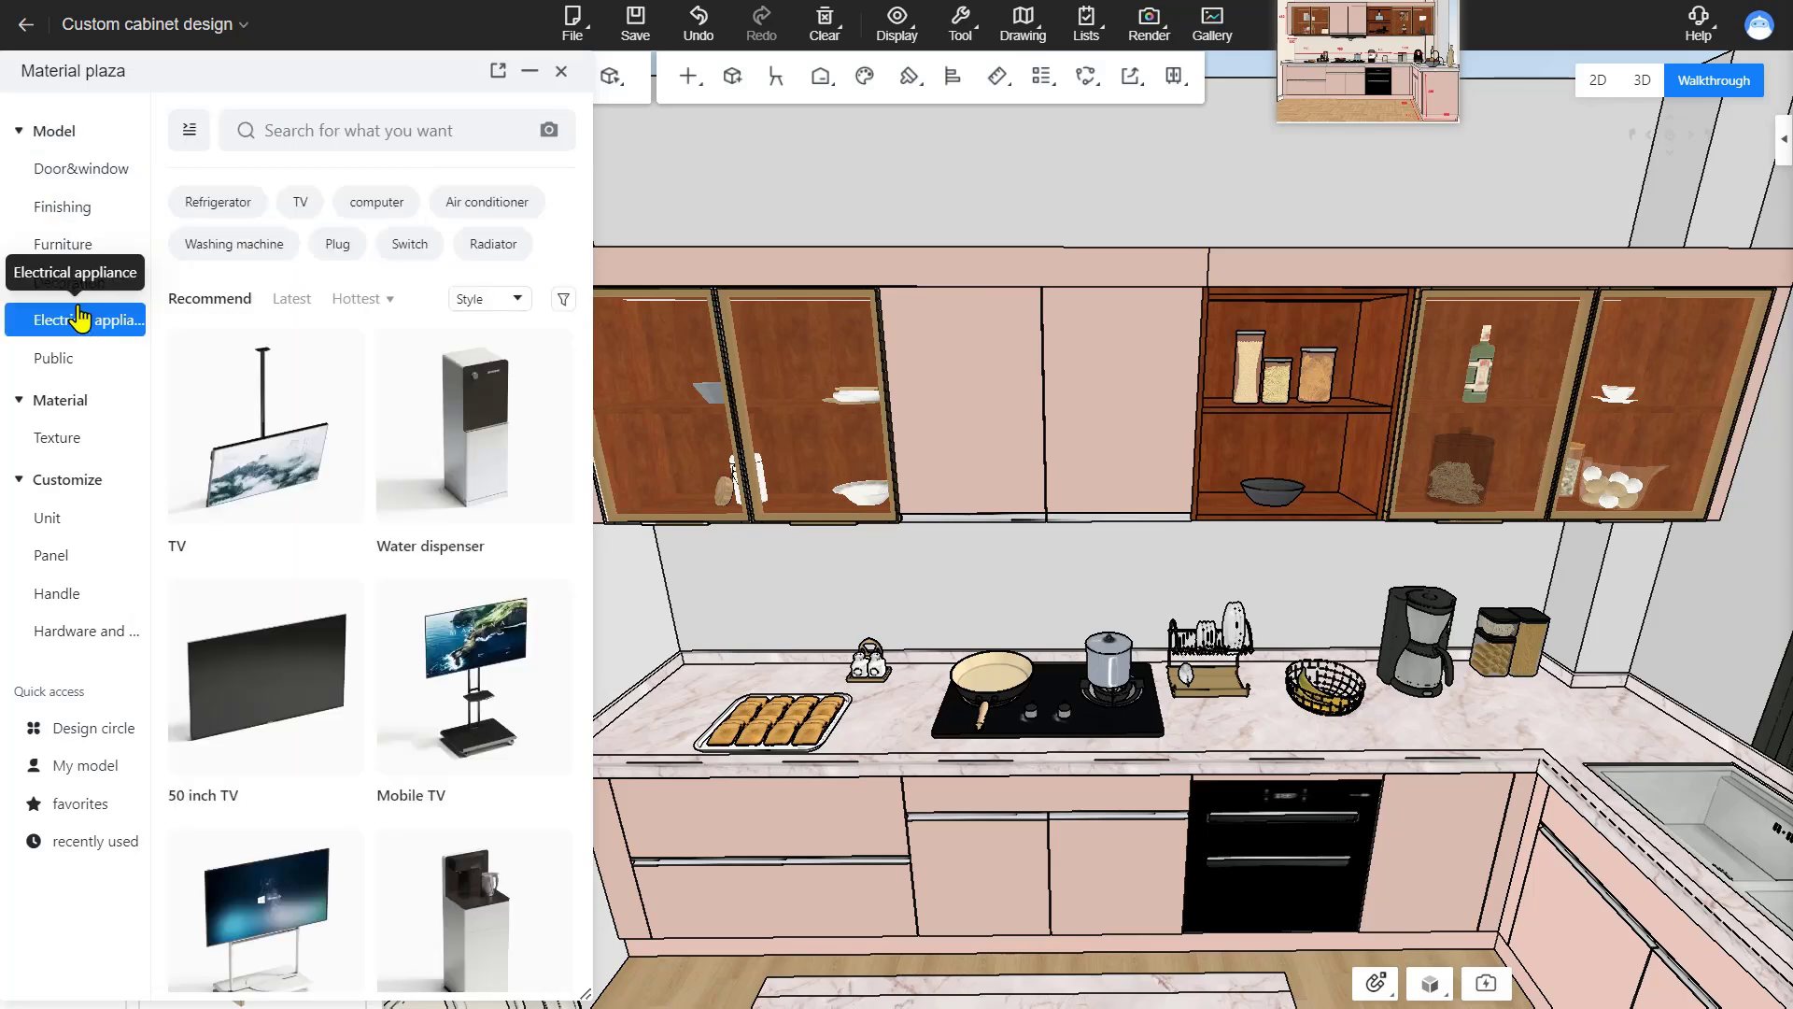
click(188, 131)
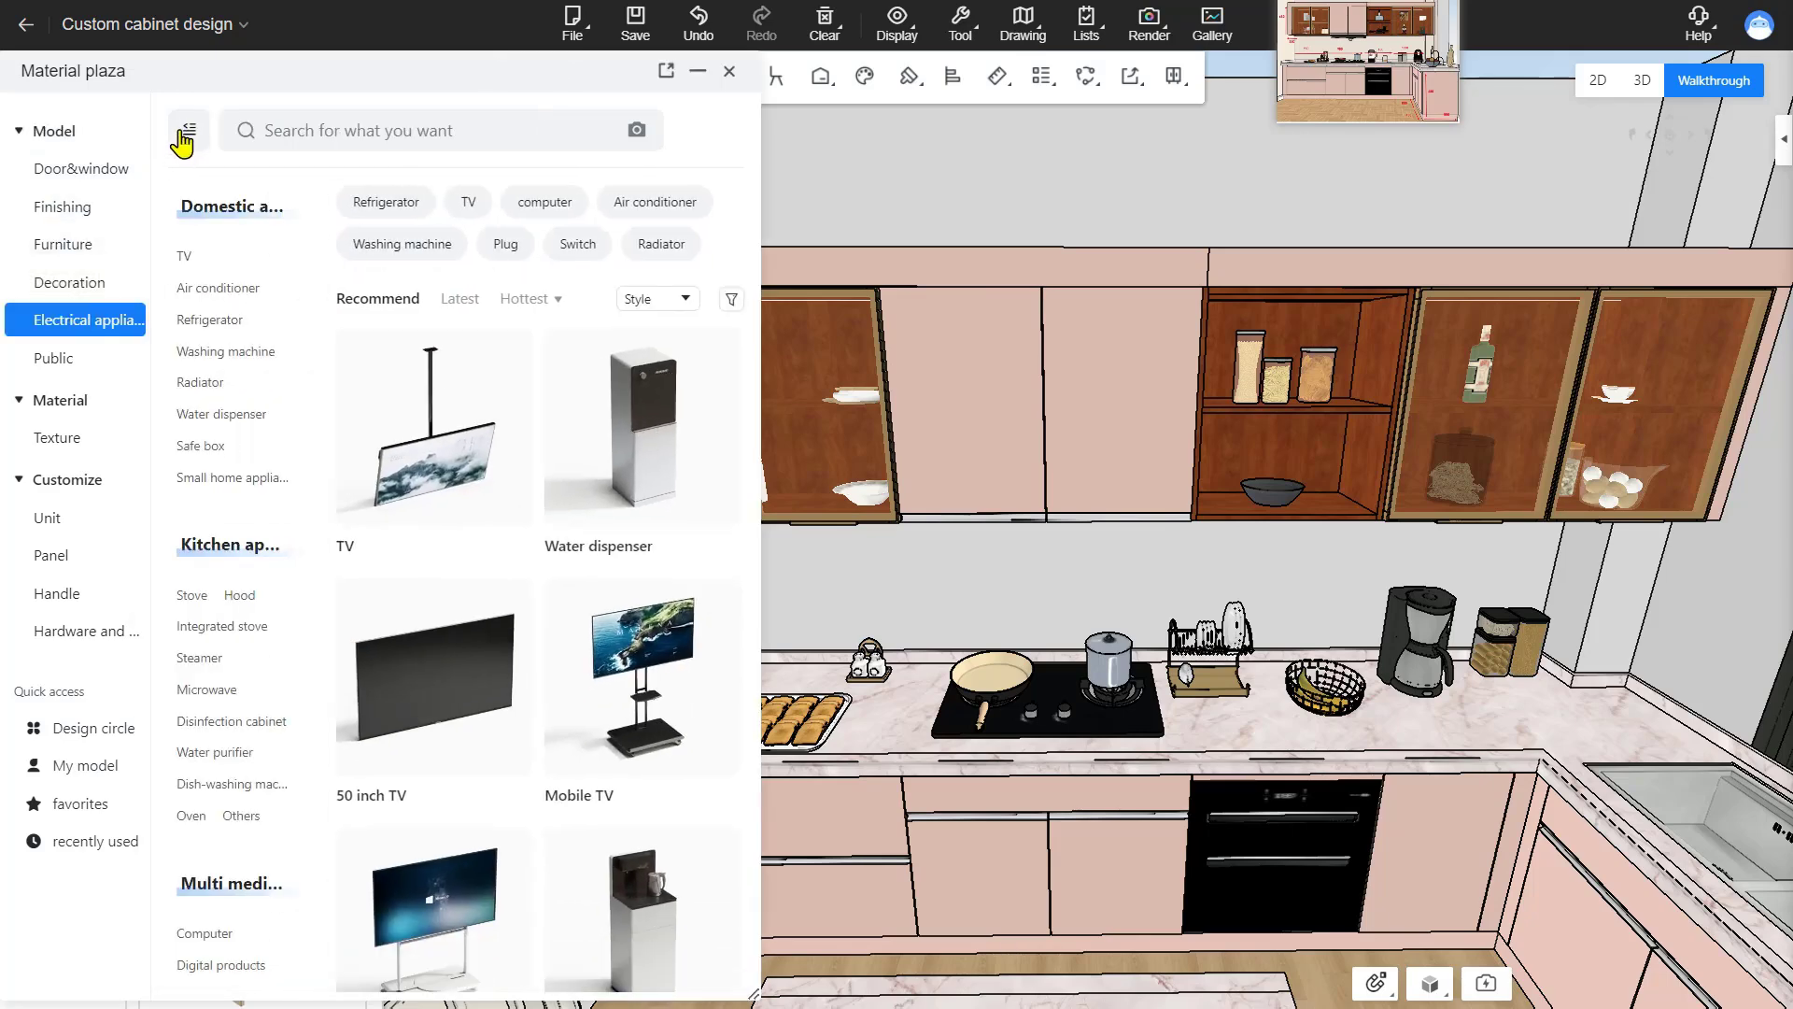
click(180, 258)
click(212, 325)
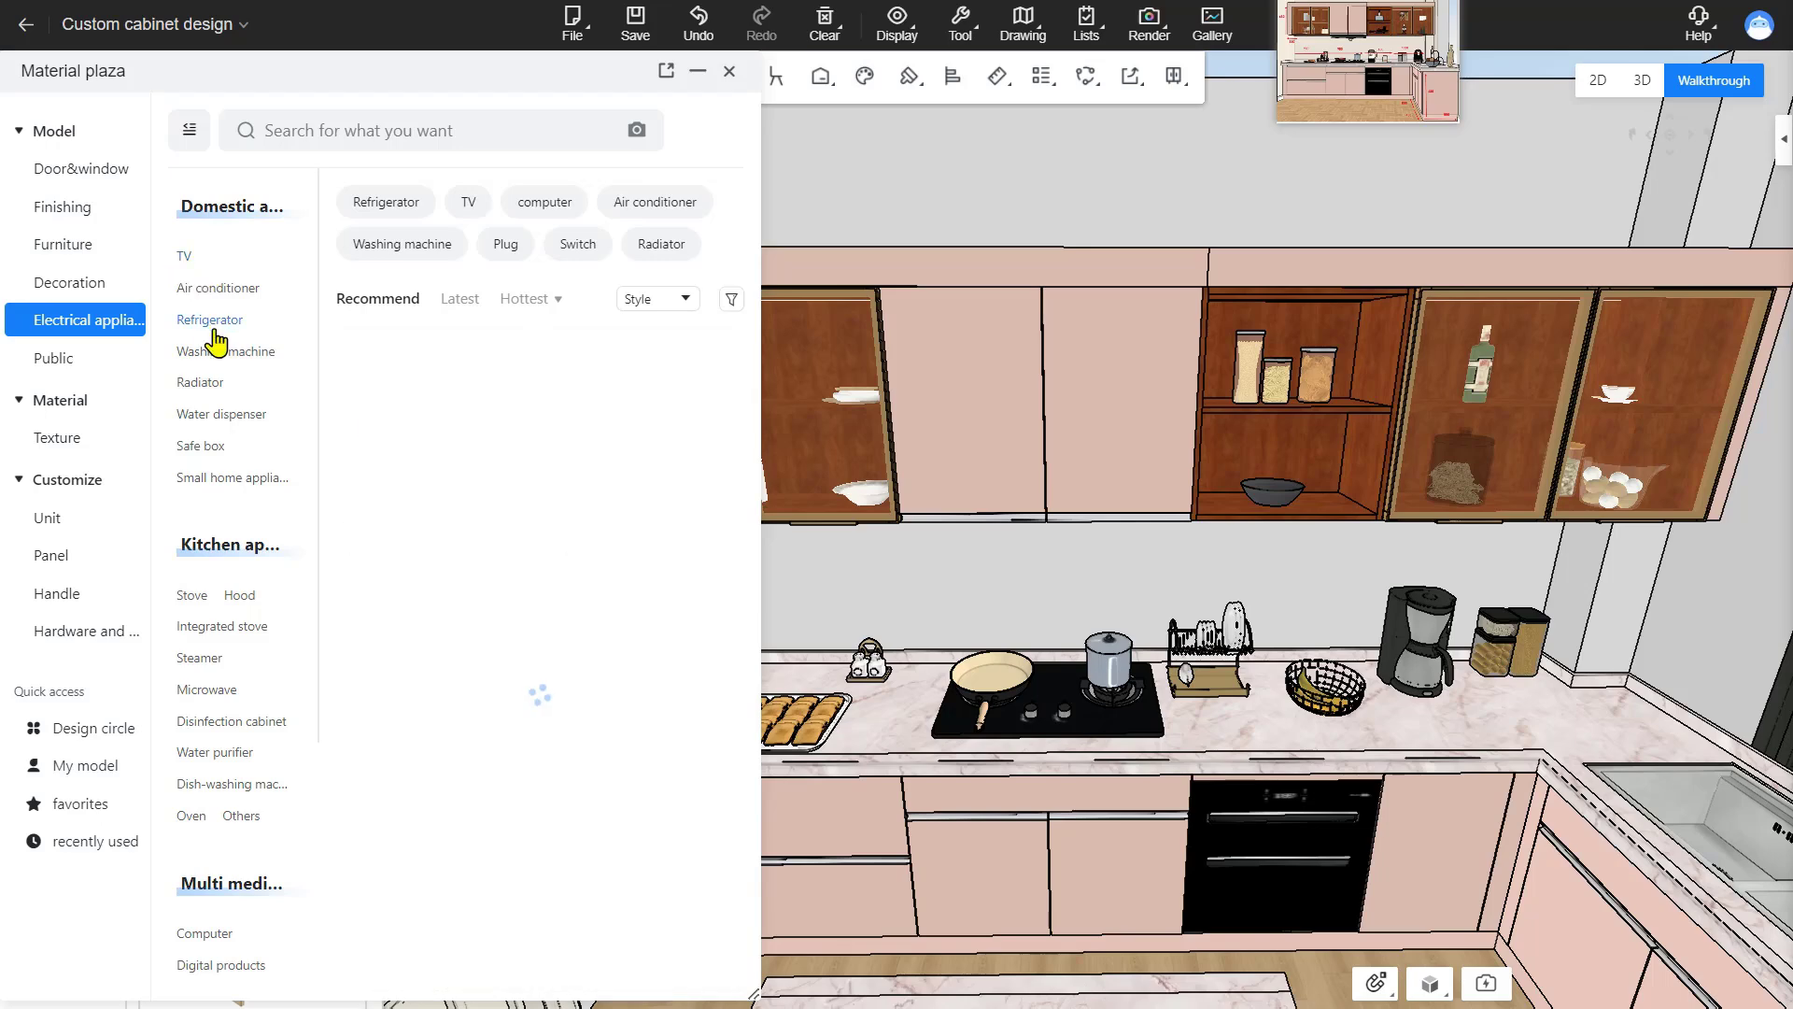
Place the first listed refrigerator in the room corner beyond the sink counter and finish placing.
drag(943, 608, 1400, 700)
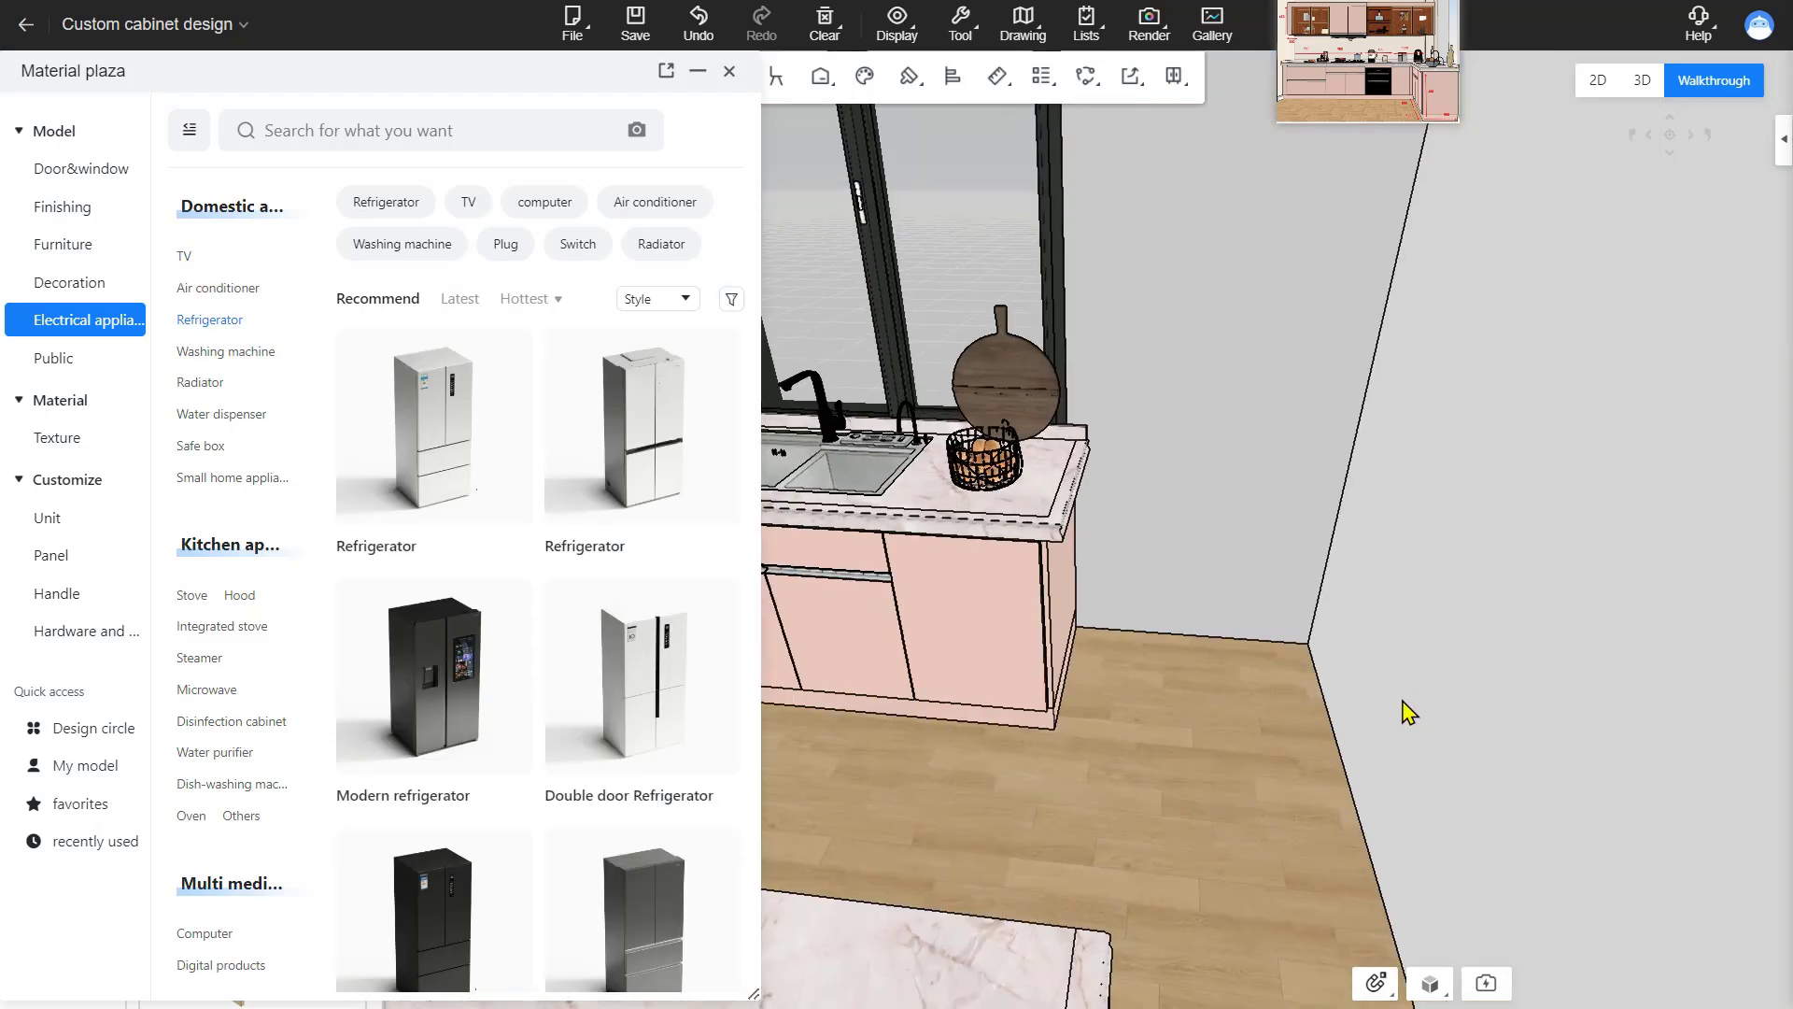
click(429, 470)
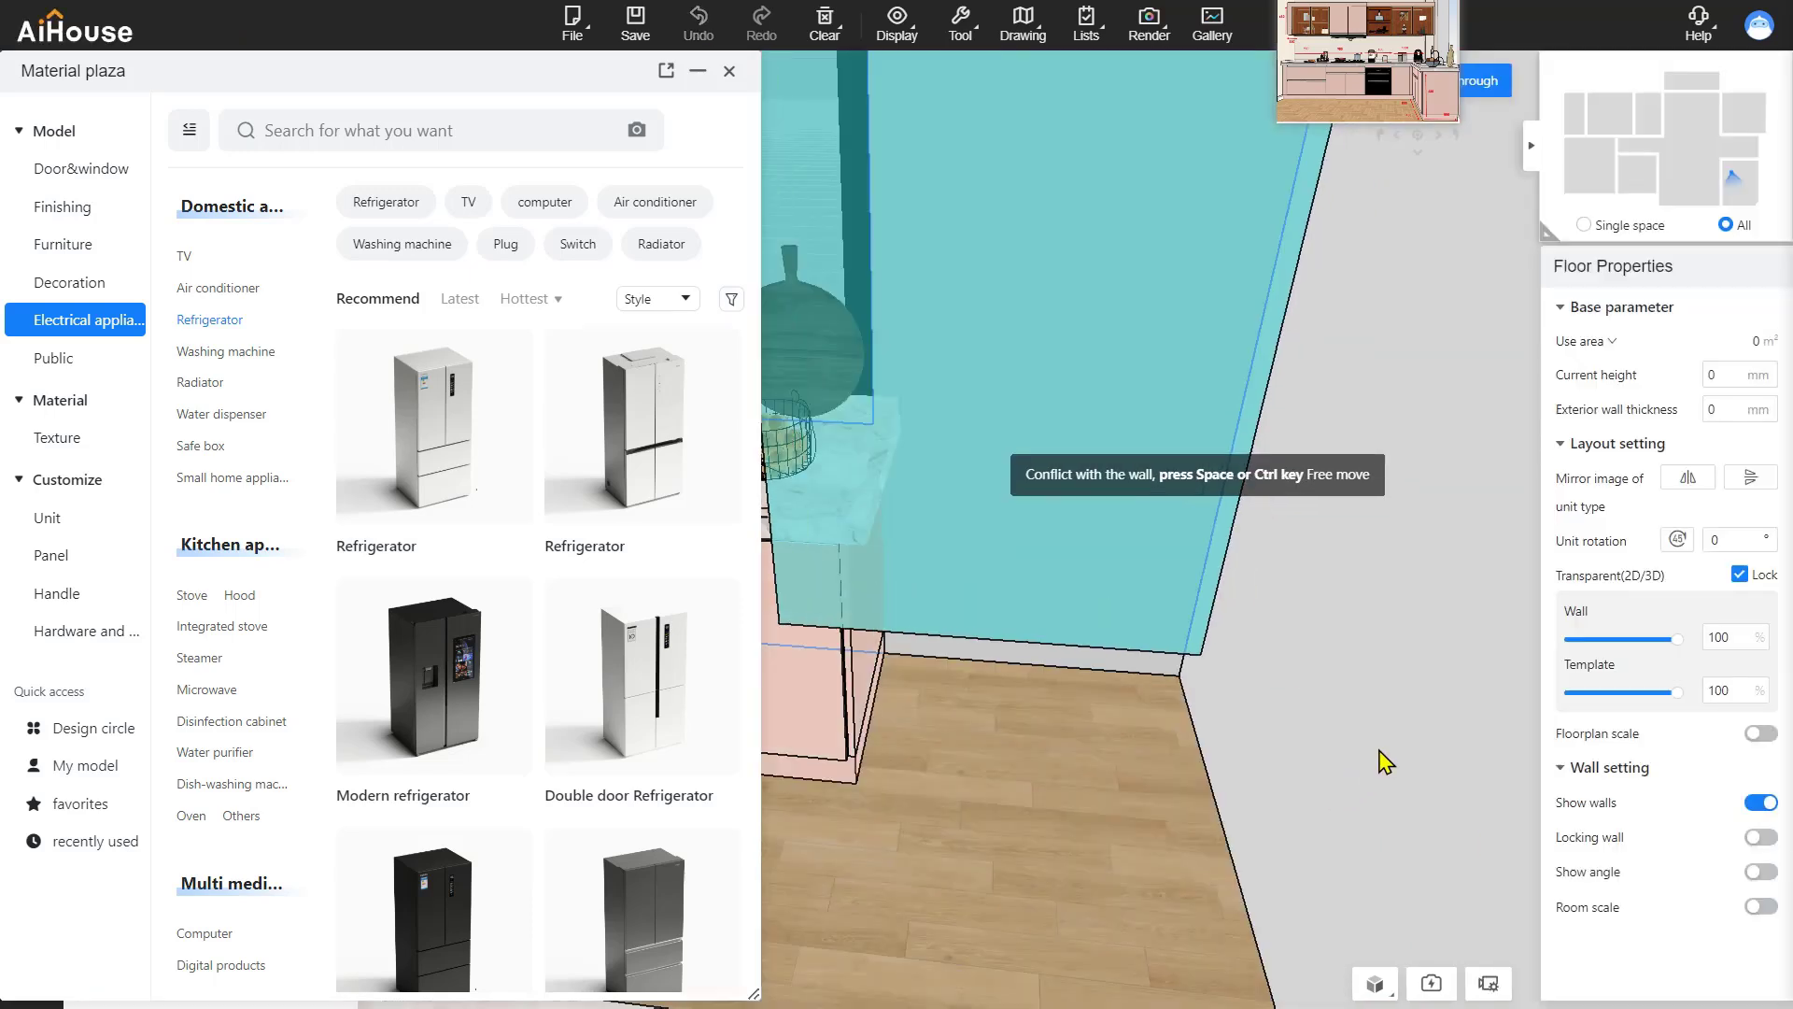
key(Escape)
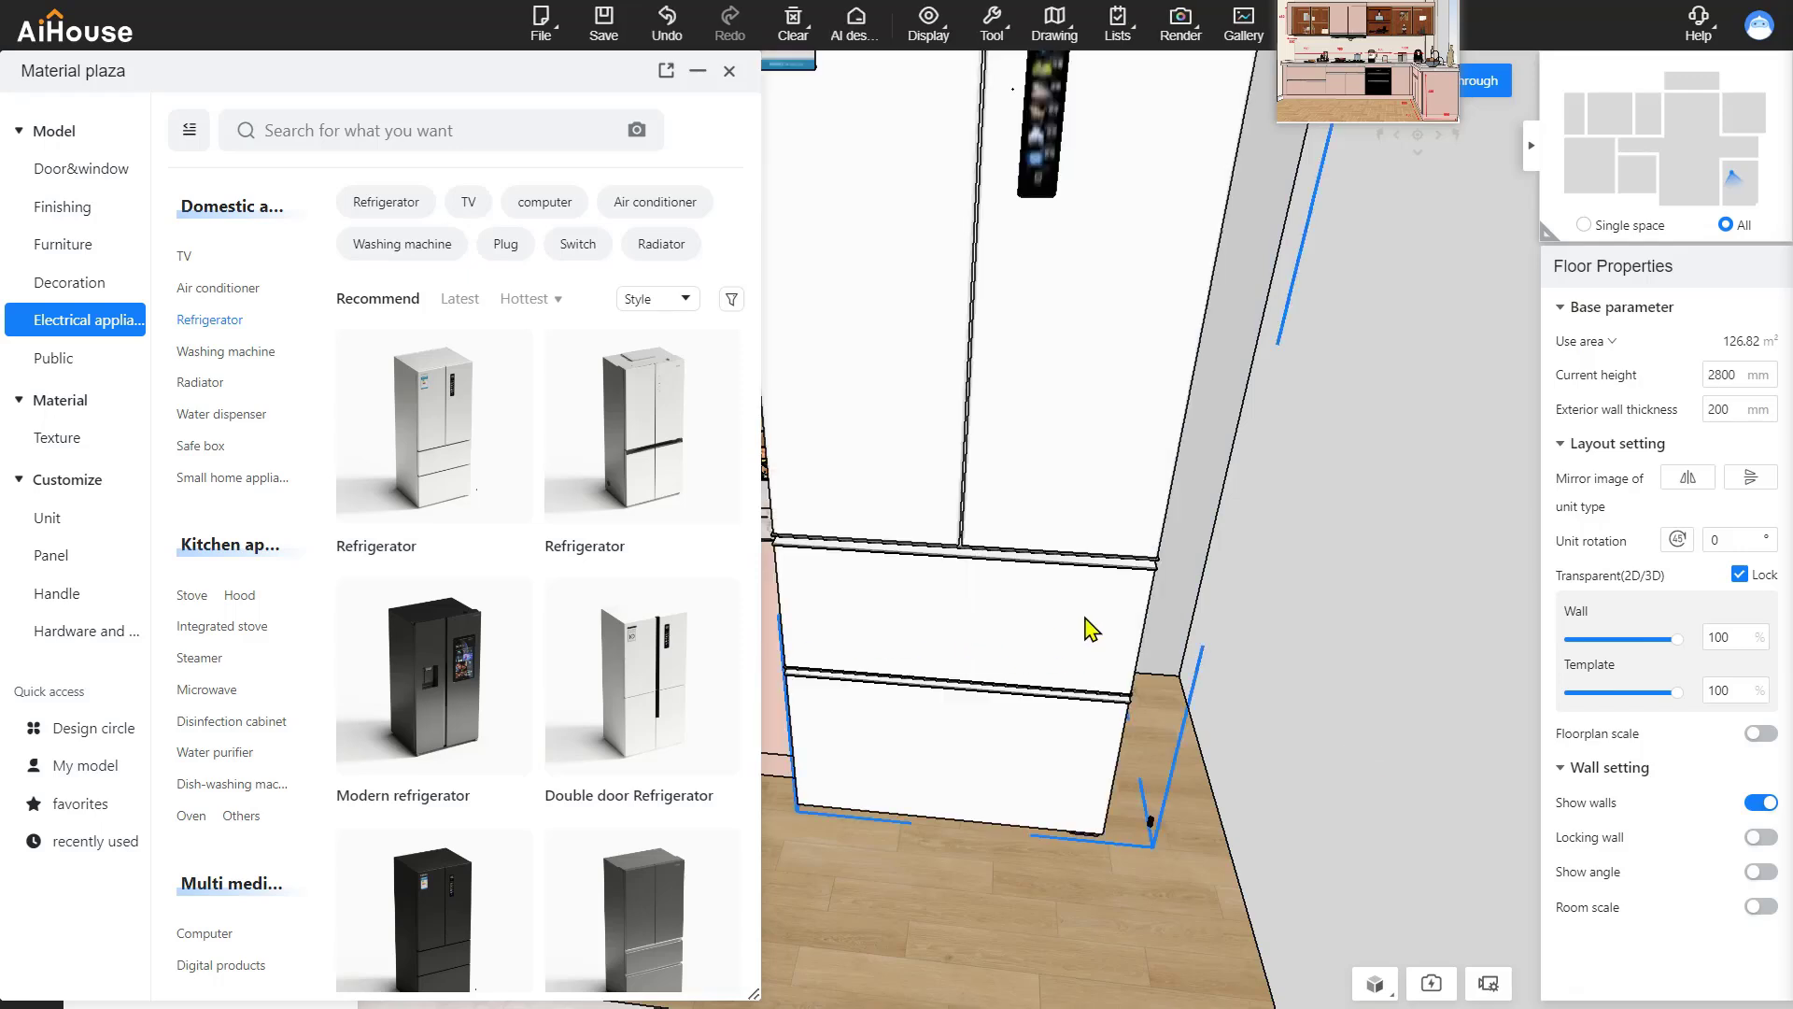
Set the refrigerator's distance to the side wall to 0 and shift it sideways toward that wall.
click(1032, 594)
click(1156, 673)
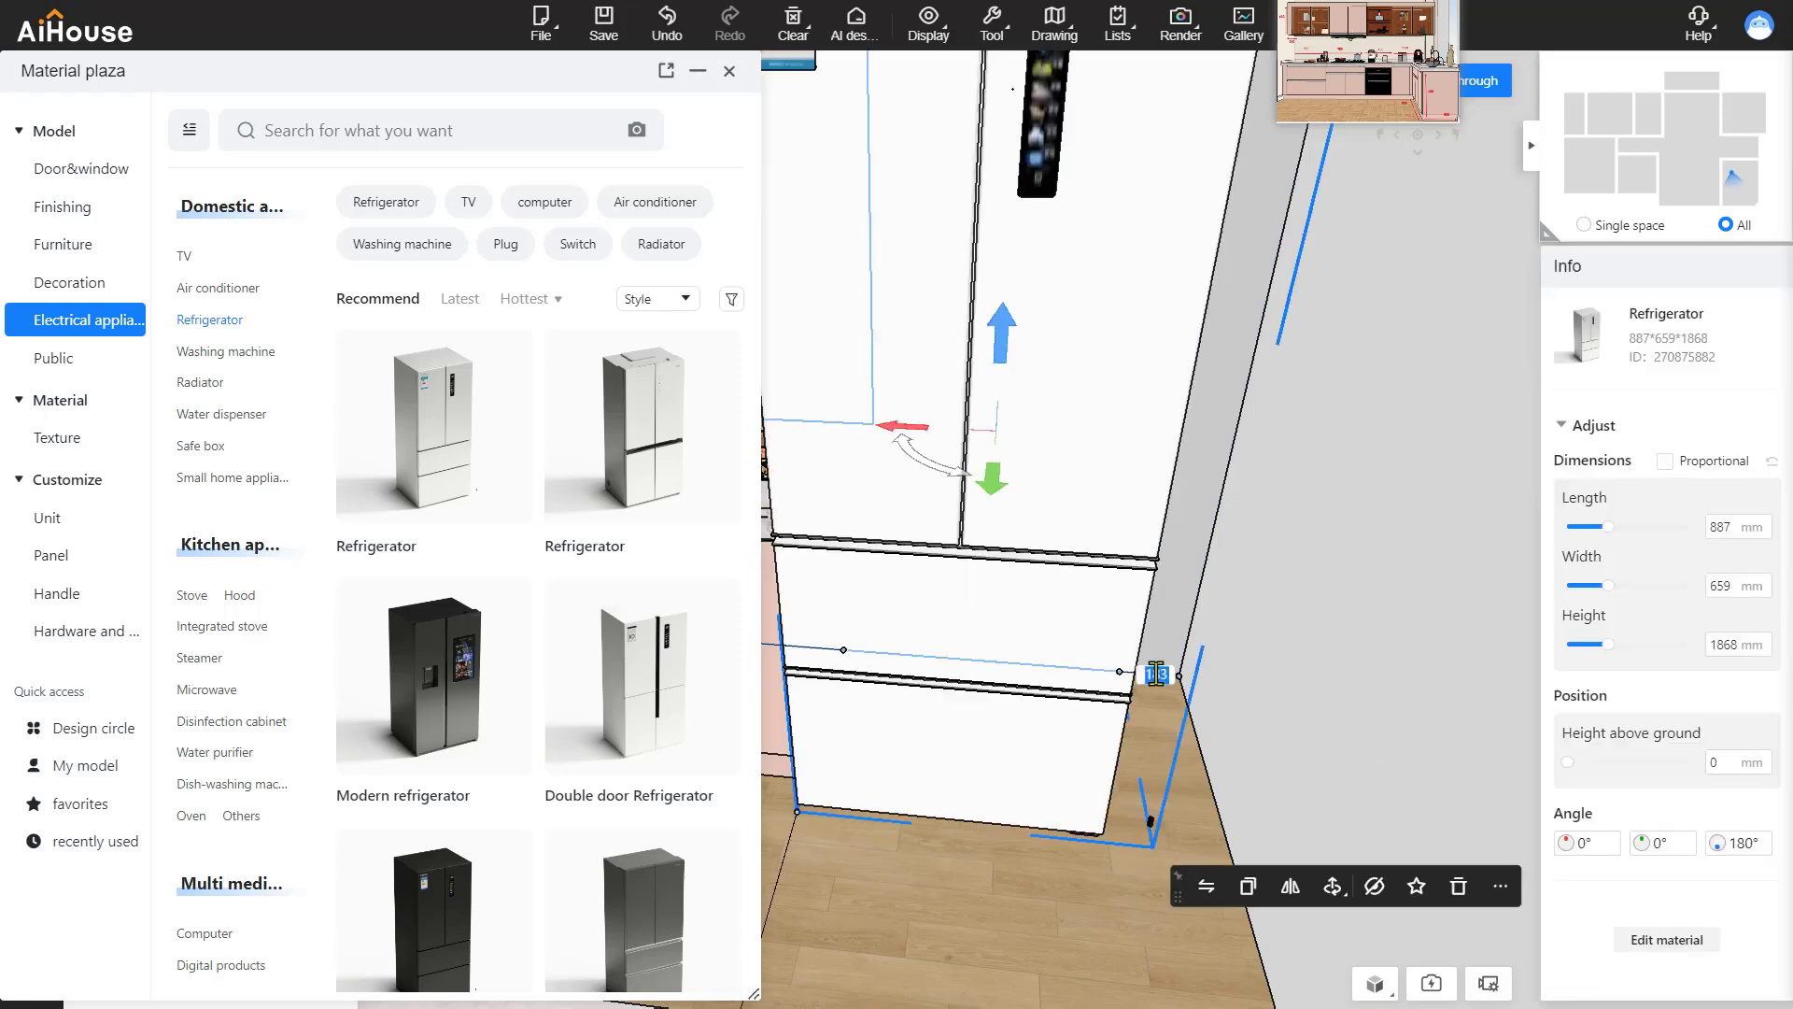
text(0)
key(Return)
right_drag(932, 753, 1111, 633)
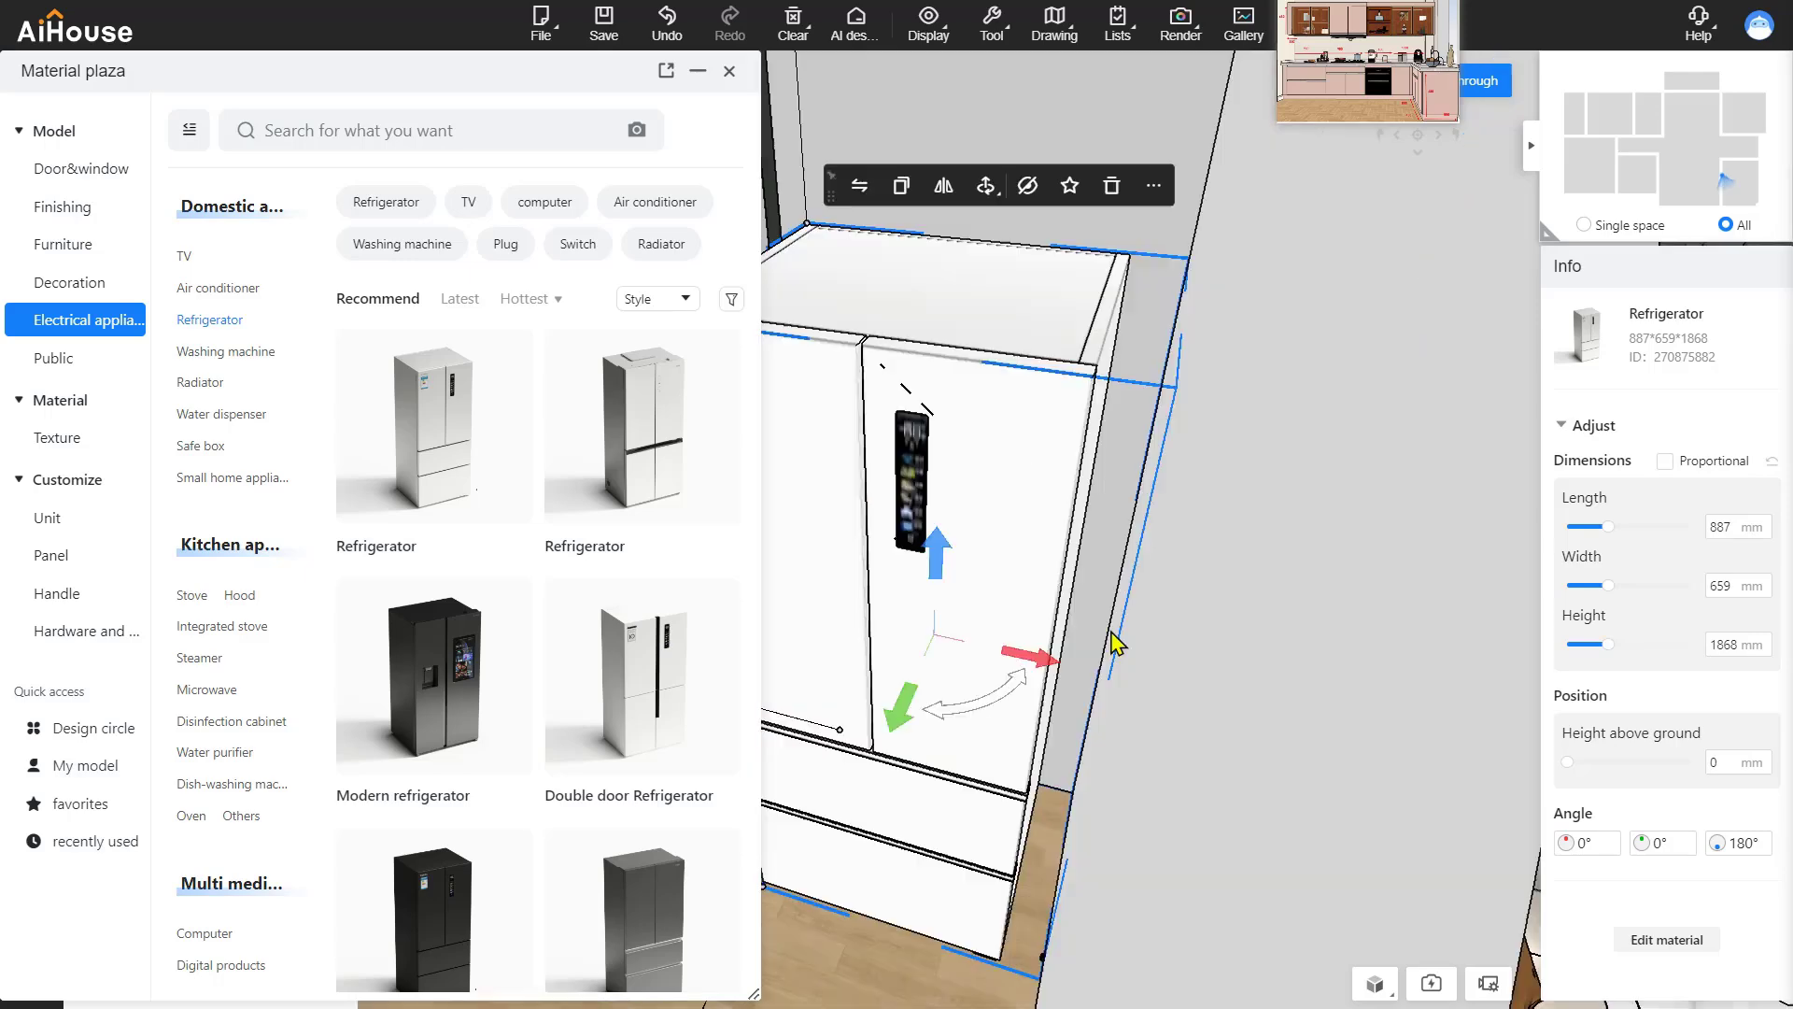
mouse_move(1042, 660)
mouse_down()
mouse_move(1023, 656)
mouse_move(1067, 663)
mouse_up()
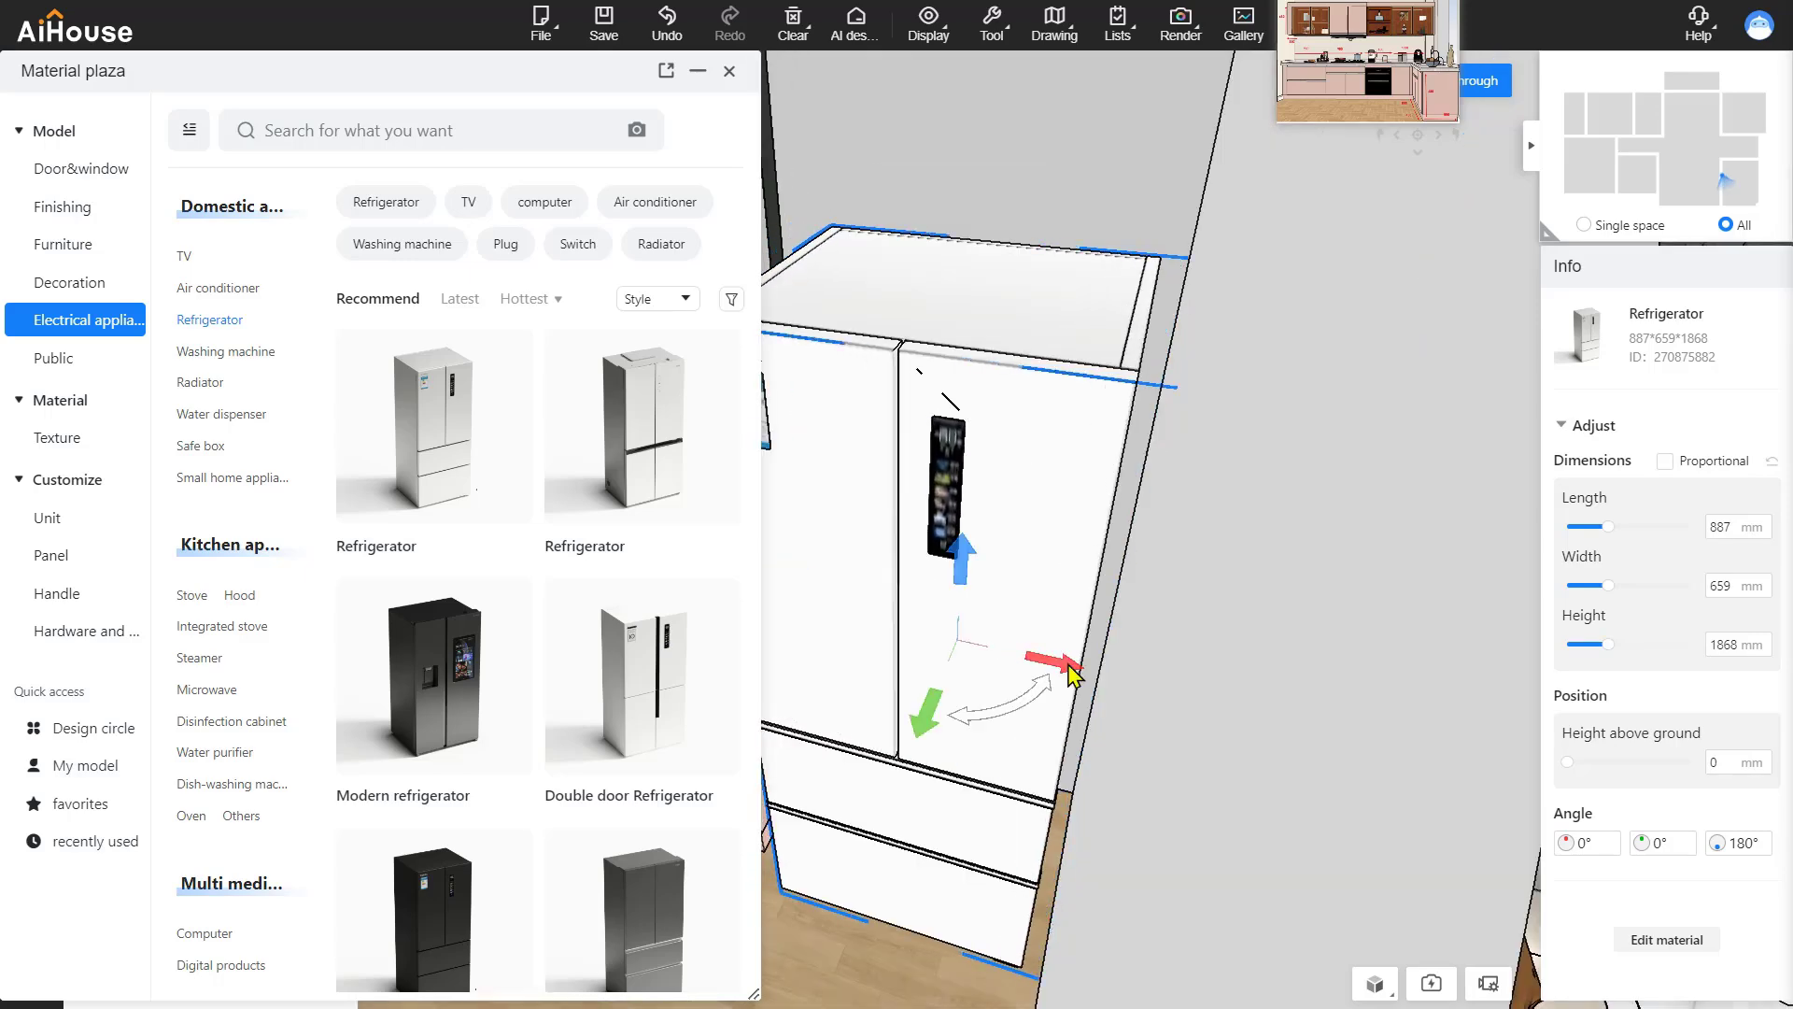
From the Hood category, place the black Lampblack machine above the stove, beneath the pink wall cabinet.
scroll(903, 901, down, 1)
right_drag(903, 901, 981, 814)
scroll(947, 815, down, 3)
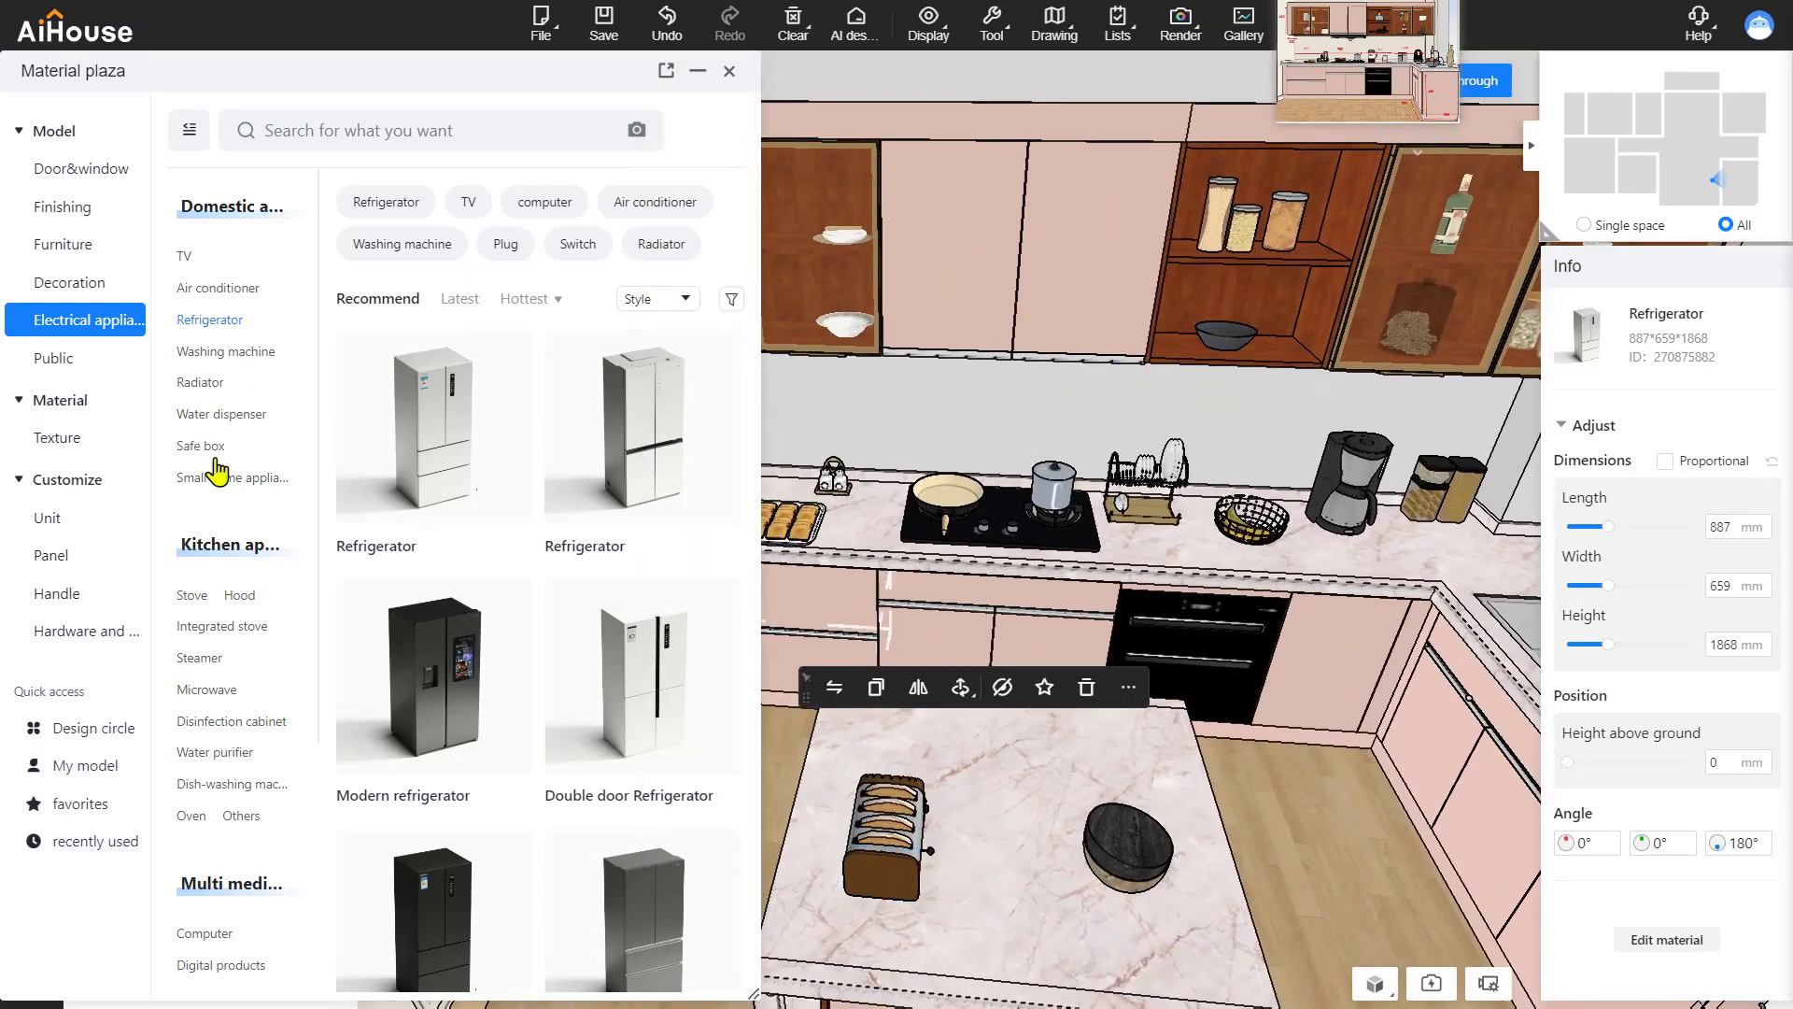
click(240, 595)
scroll(971, 502, up, 3)
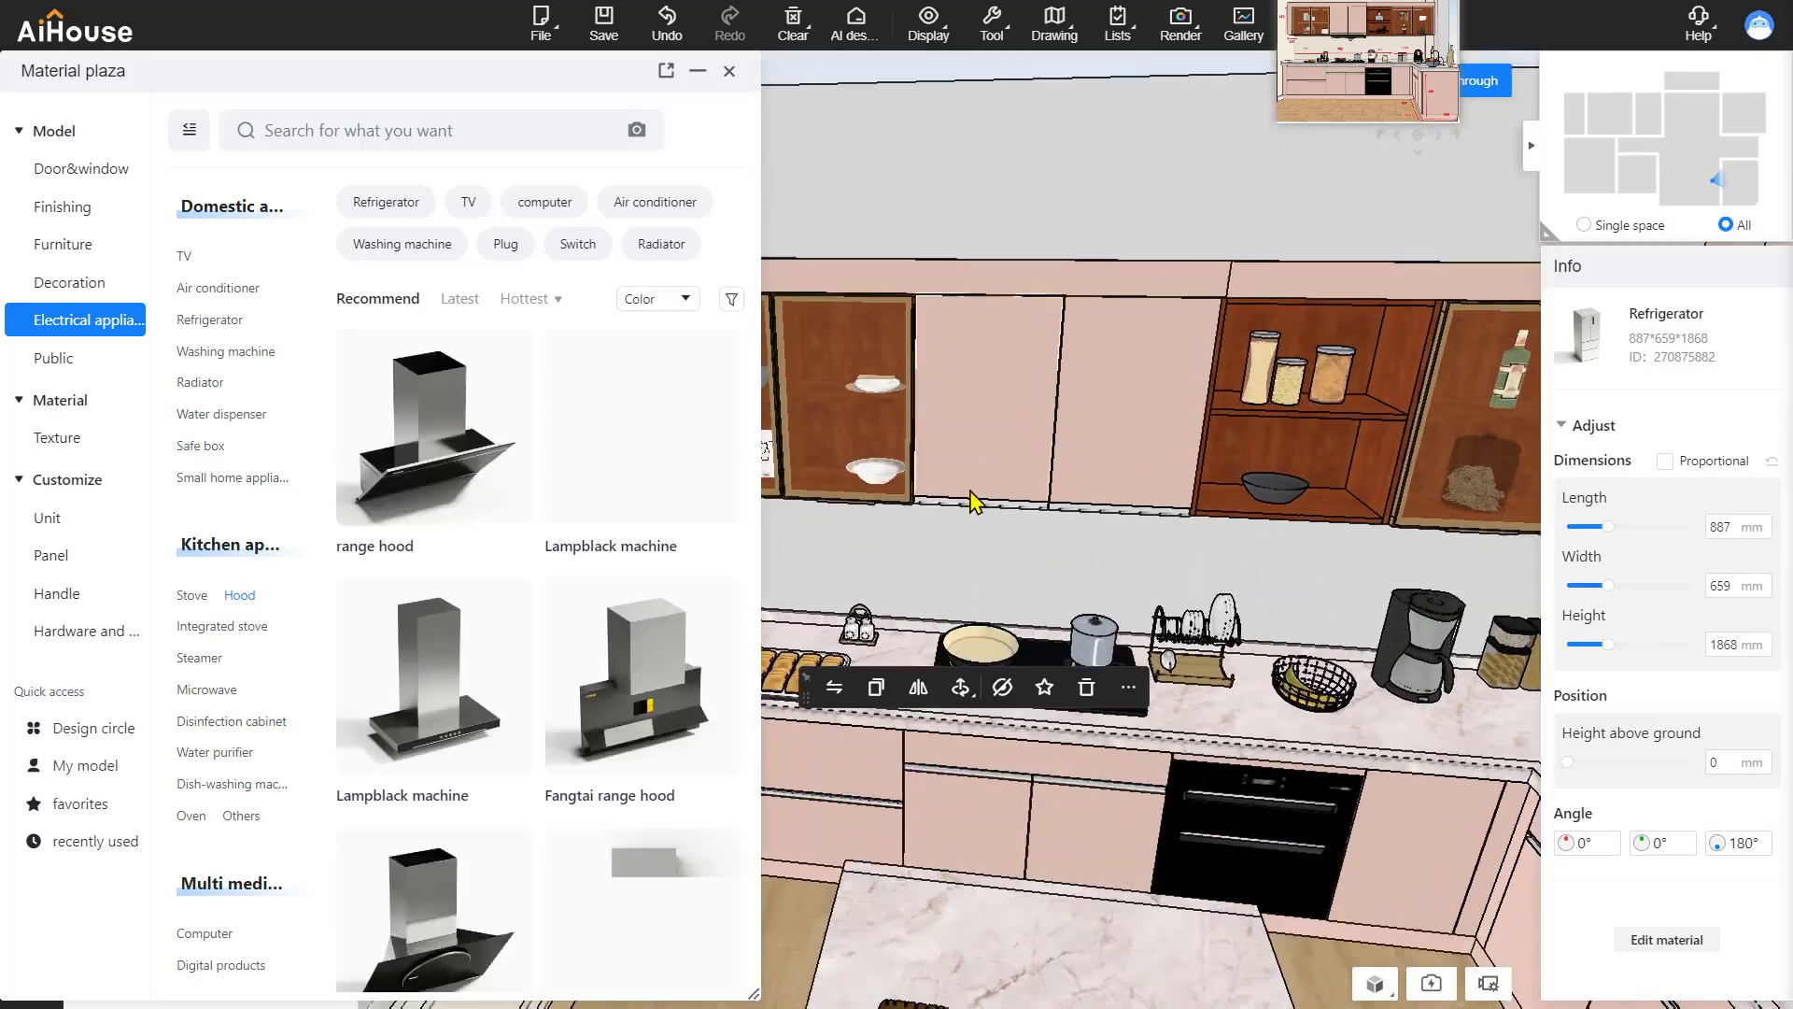
scroll(971, 501, up, 3)
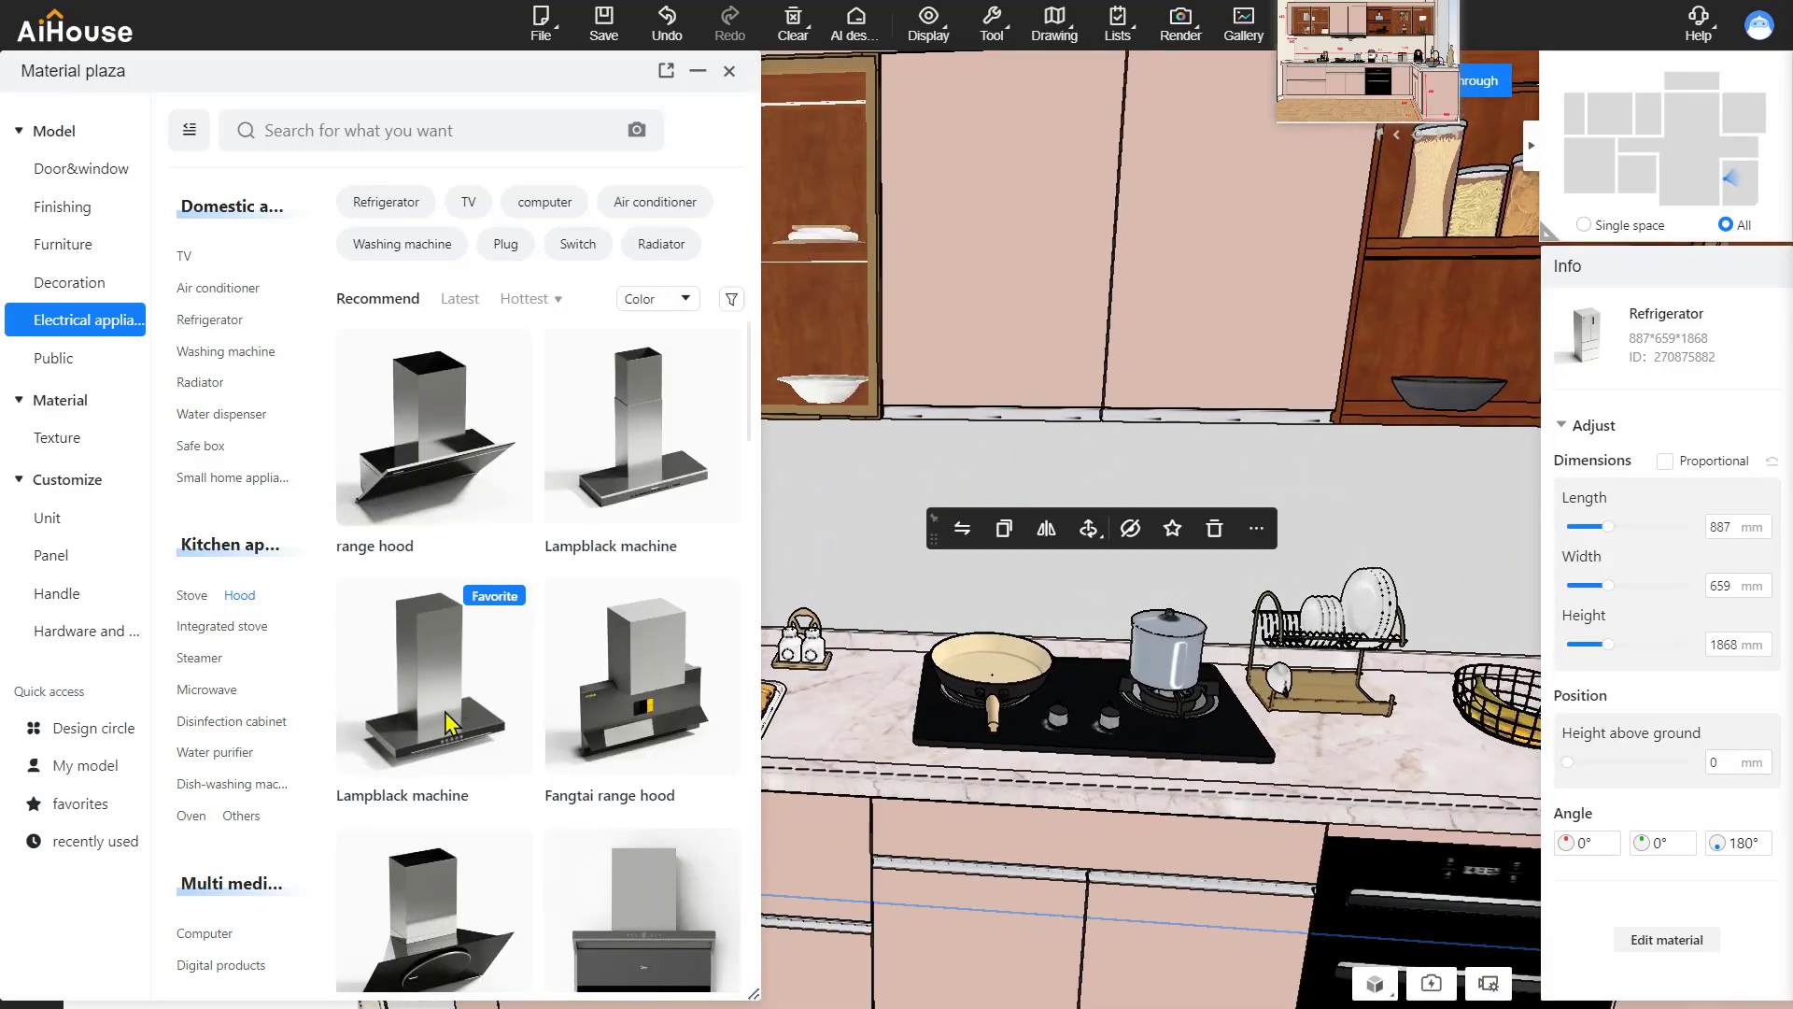
click(1513, 643)
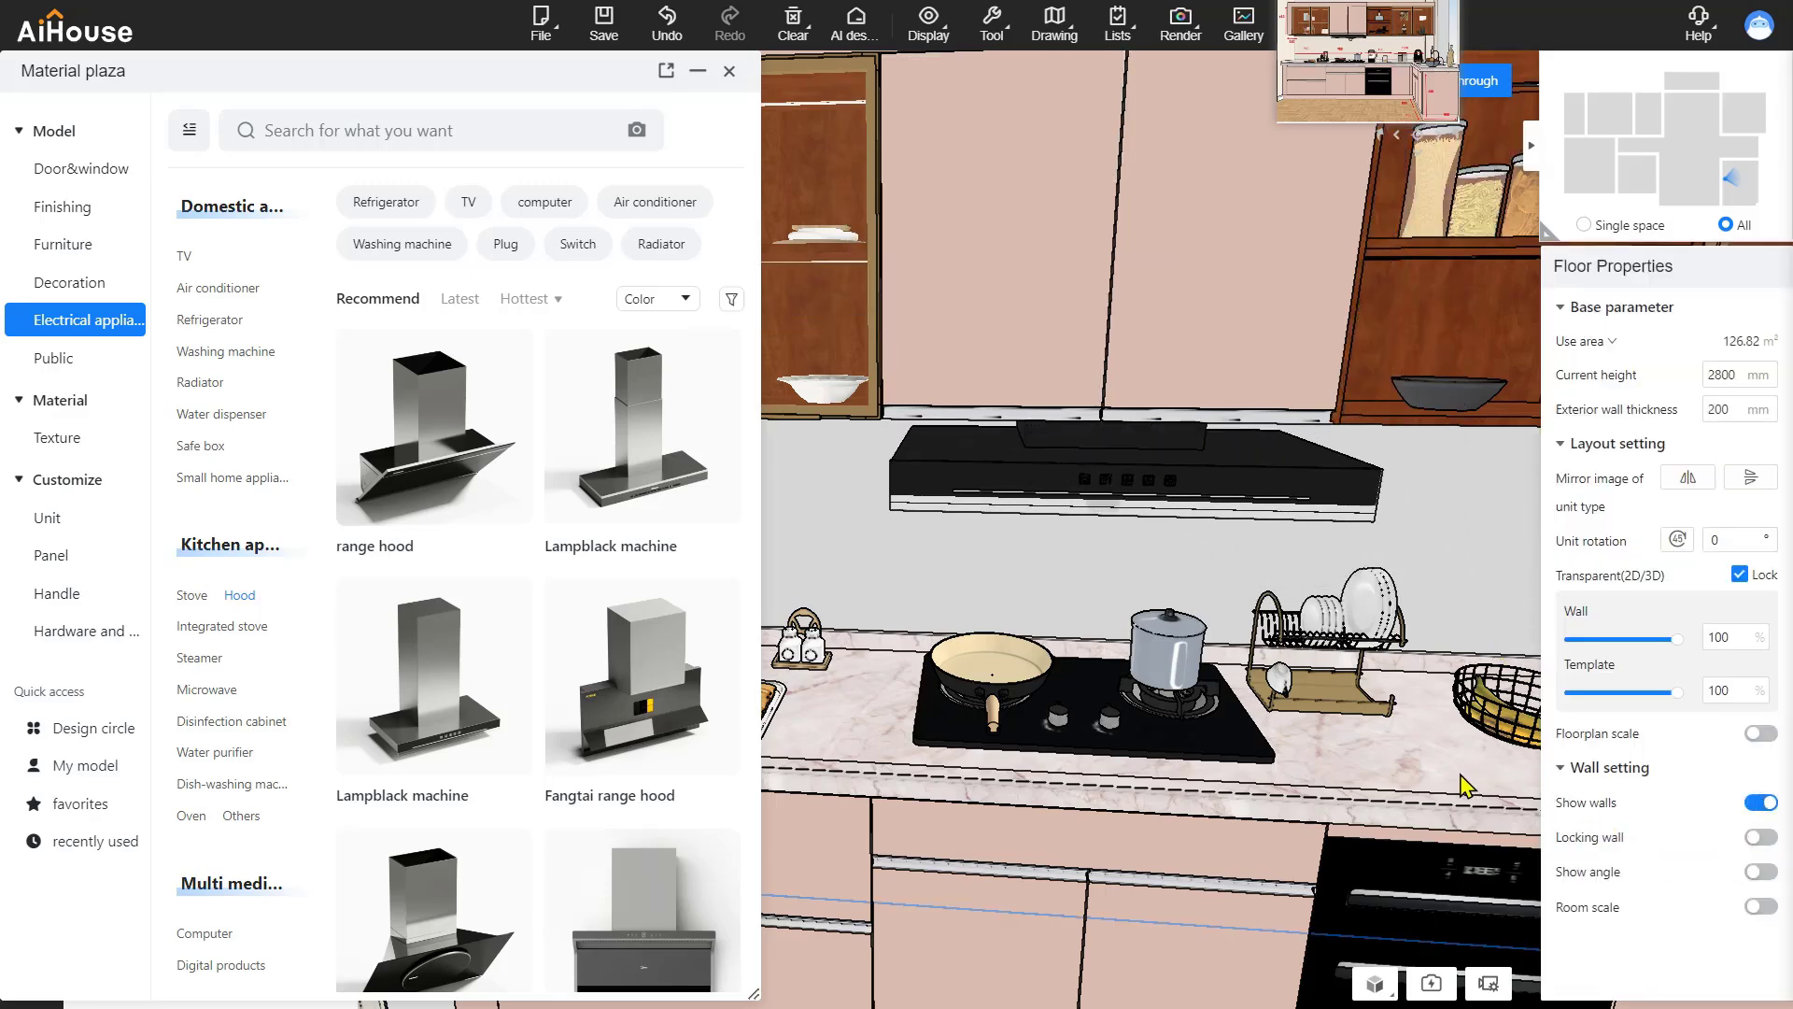
Set the range hood's height to 800 mm so its chimney stays within the wall cabinet.
click(1166, 495)
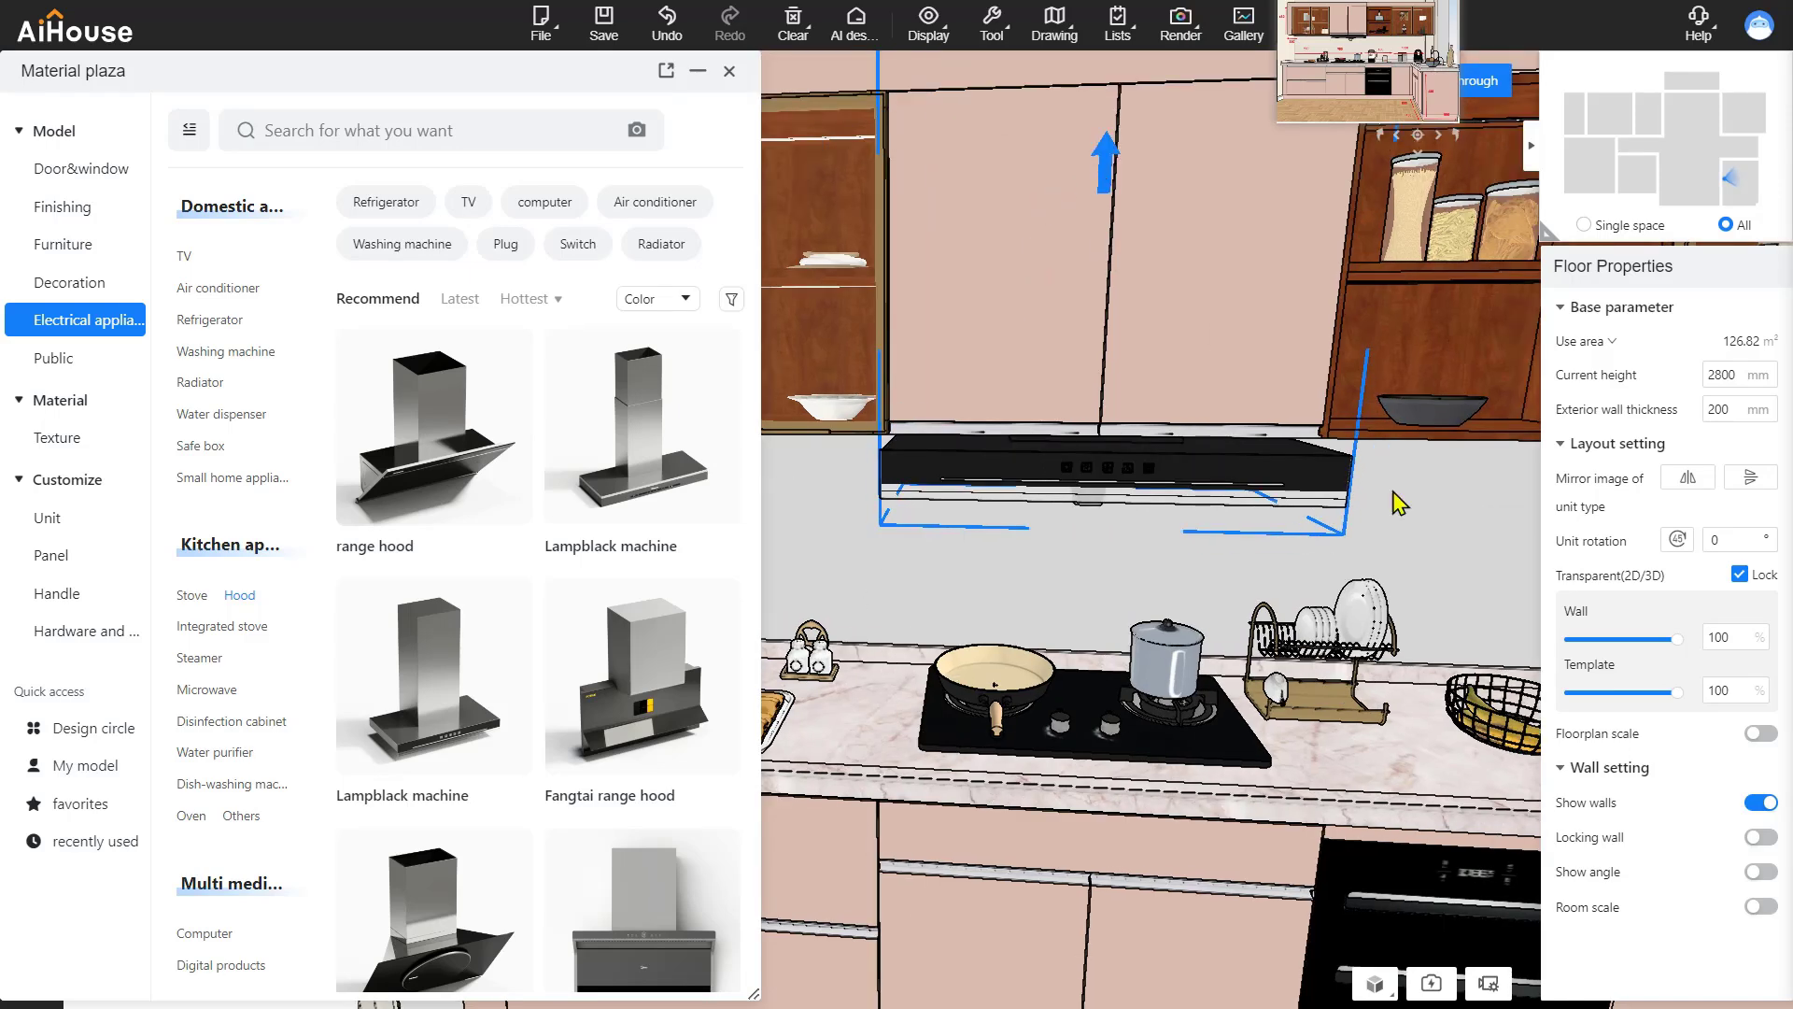
scroll(1398, 502, up, 5)
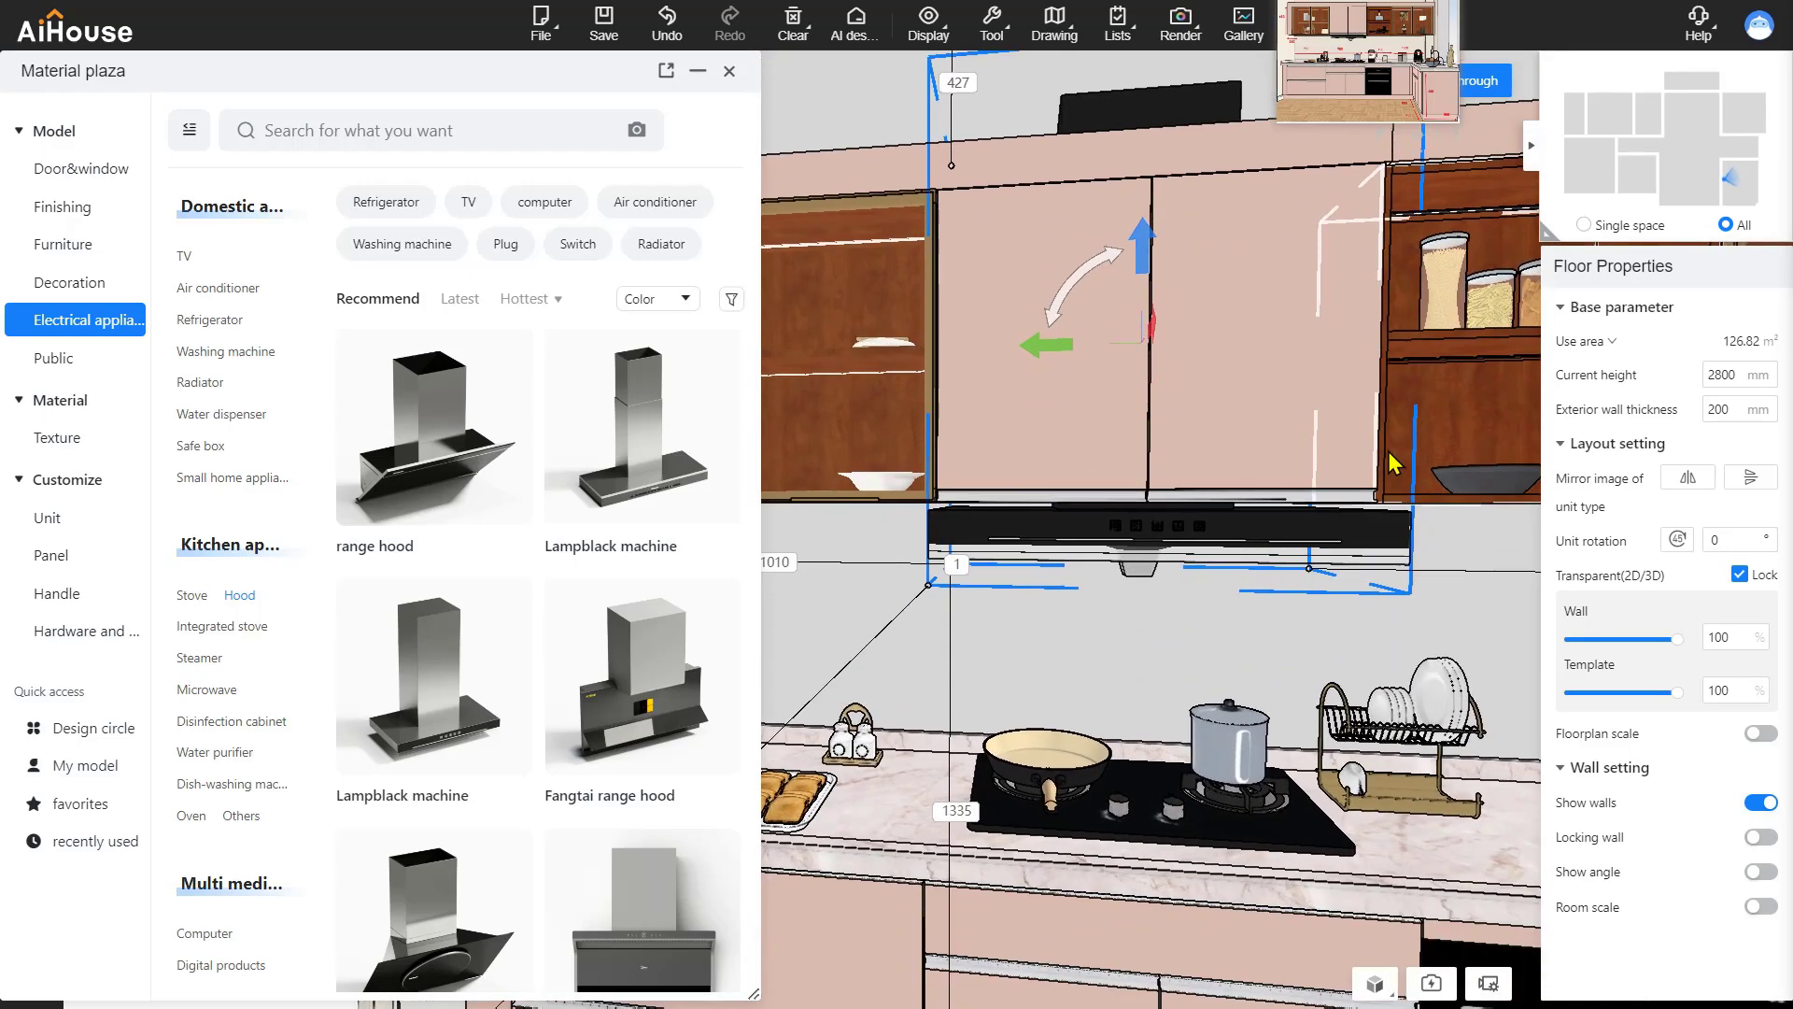
right_drag(1388, 452, 1389, 523)
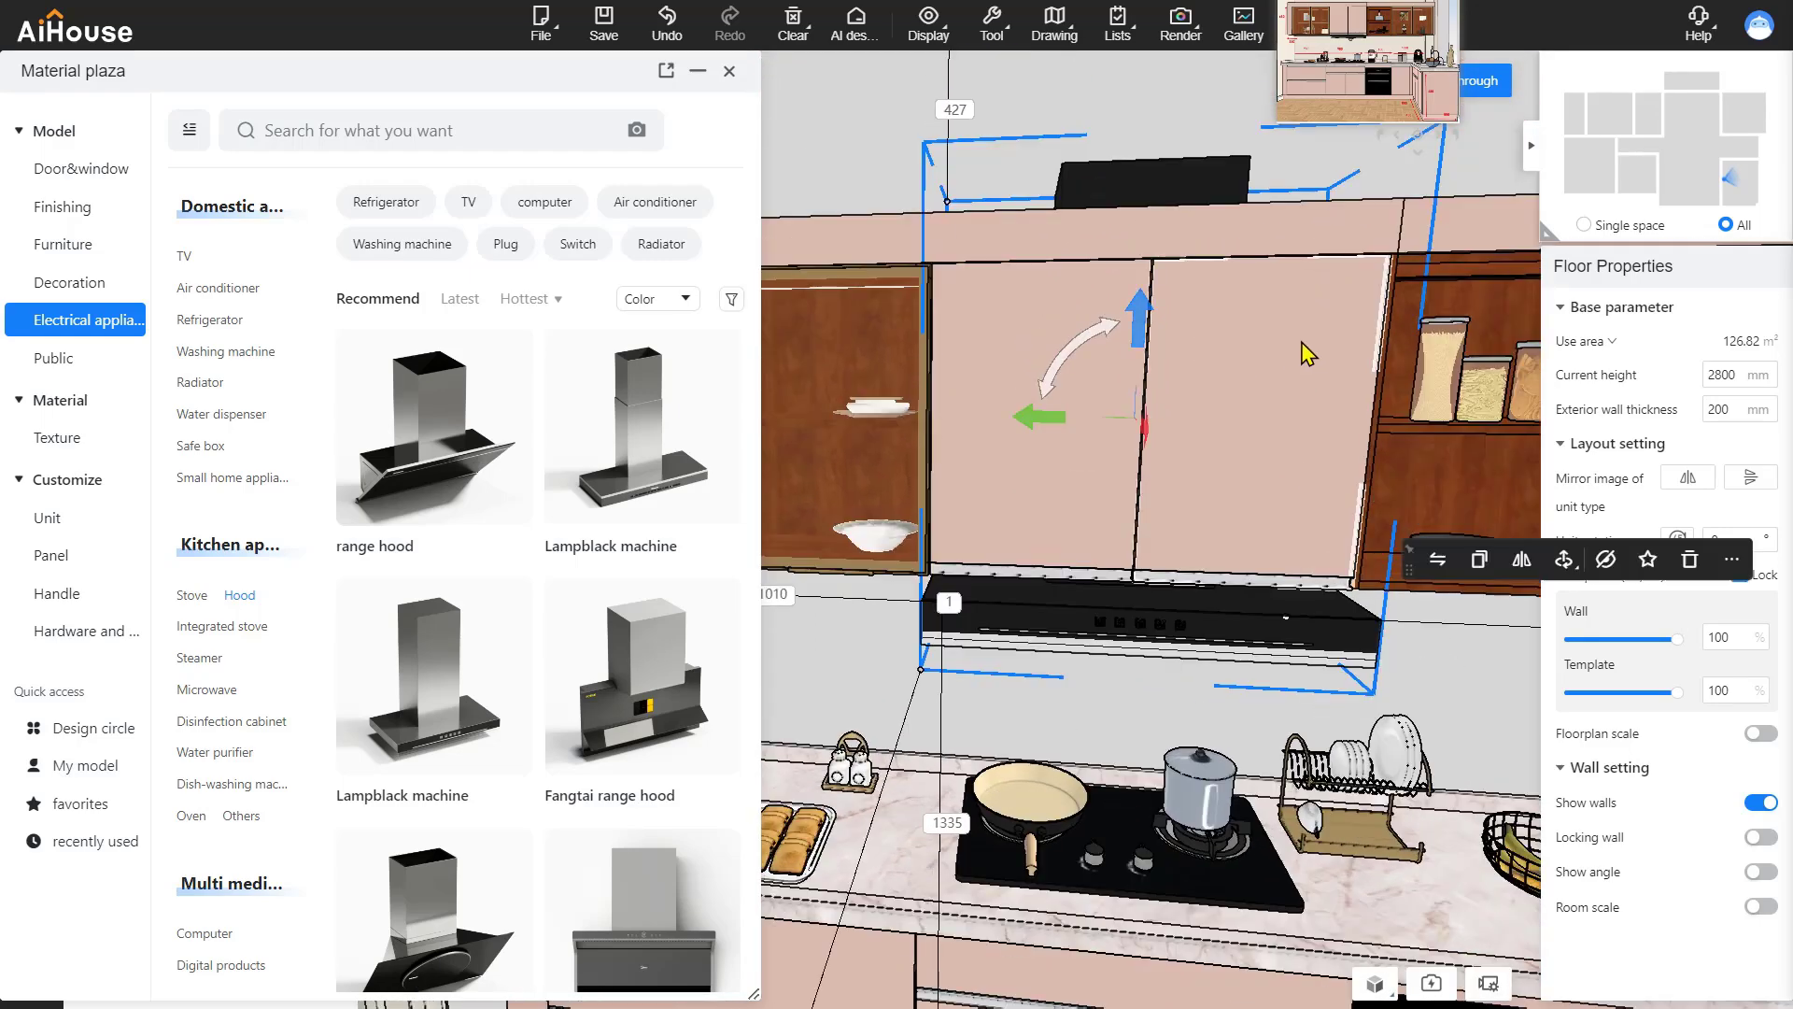
click(1175, 630)
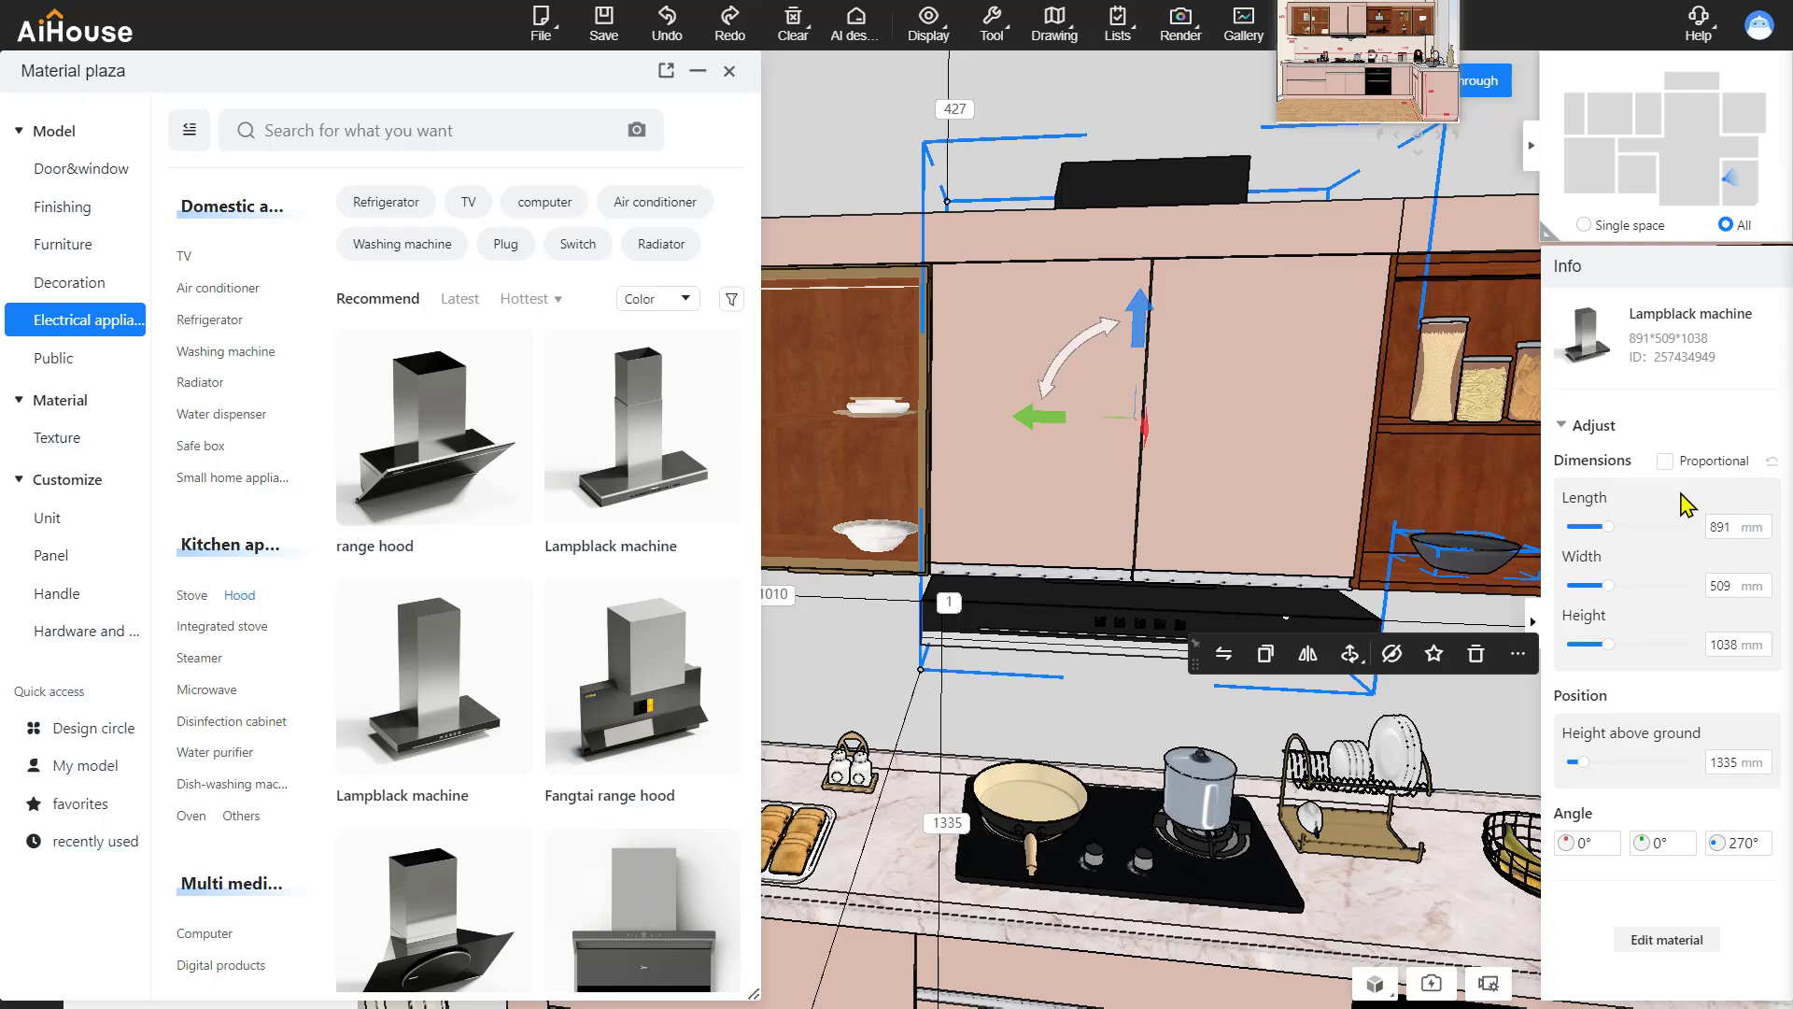
double_click(1720, 644)
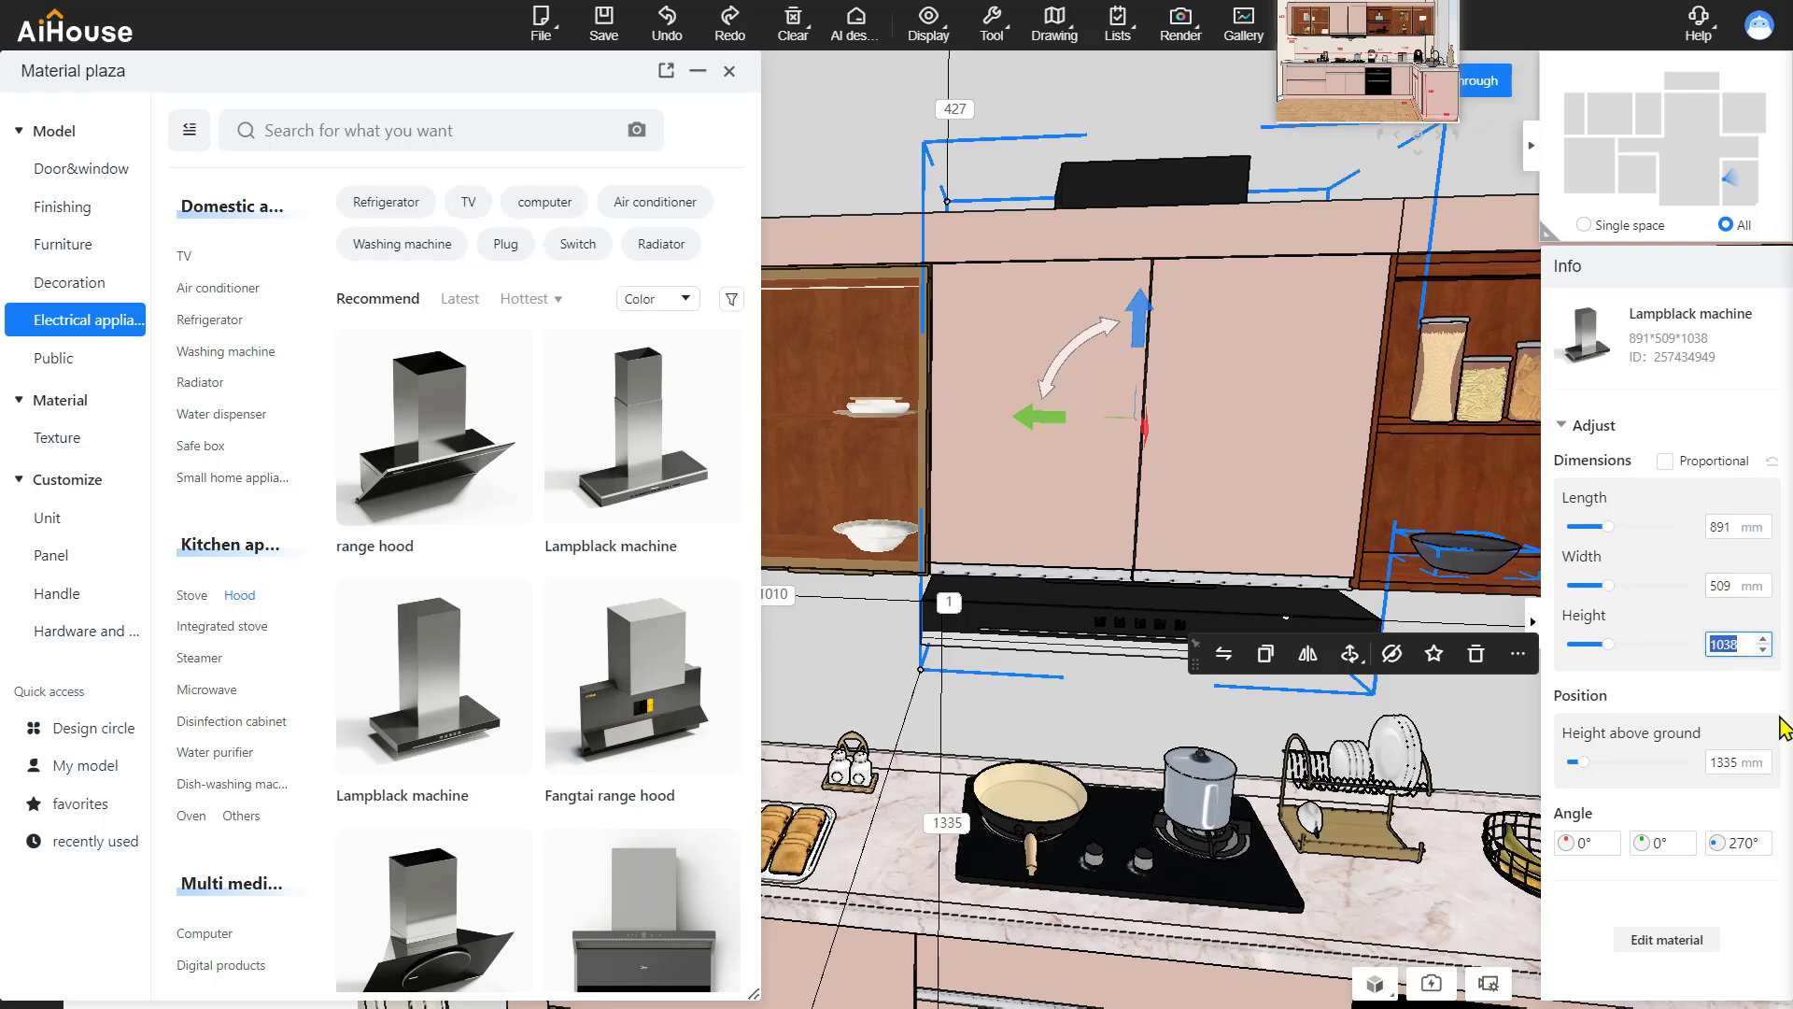
text(800)
key(Return)
click(1107, 142)
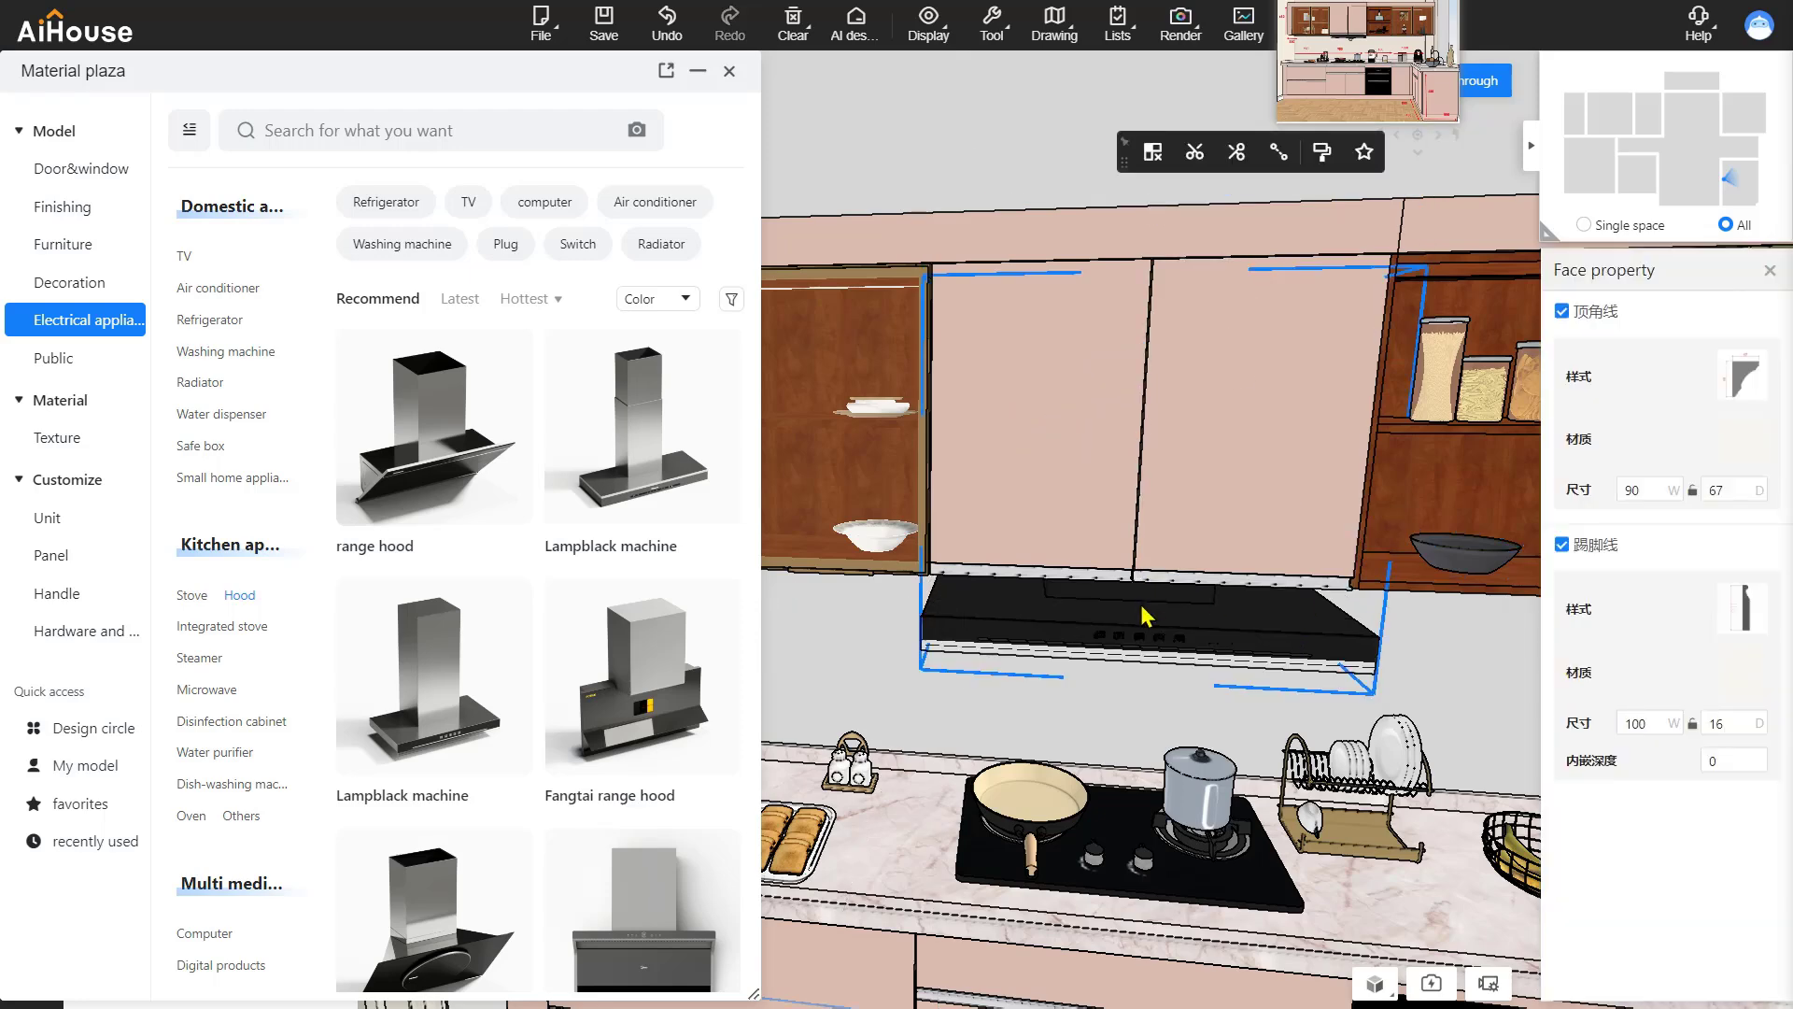
drag(1135, 381, 1138, 363)
drag(1200, 677, 1253, 704)
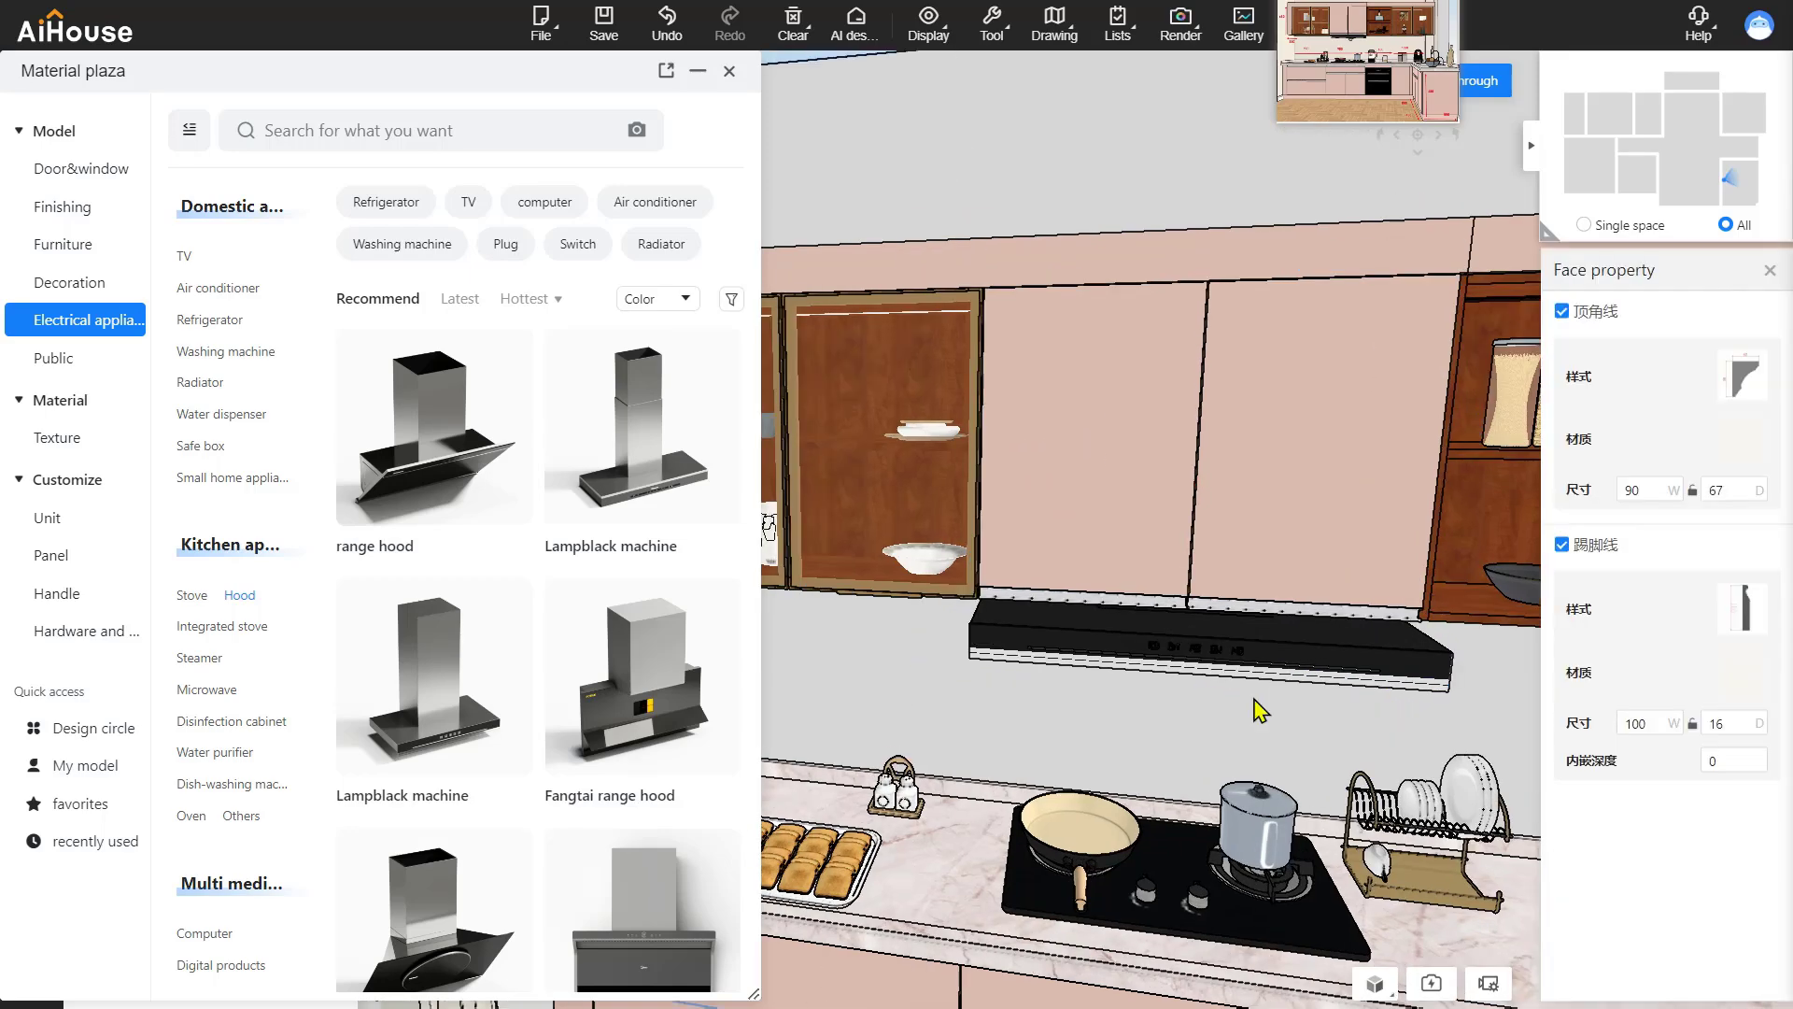
Search the model library for "high stool" to furnish the open side of the marble island.
scroll(1253, 701, down, 2)
scroll(1303, 663, up, 6)
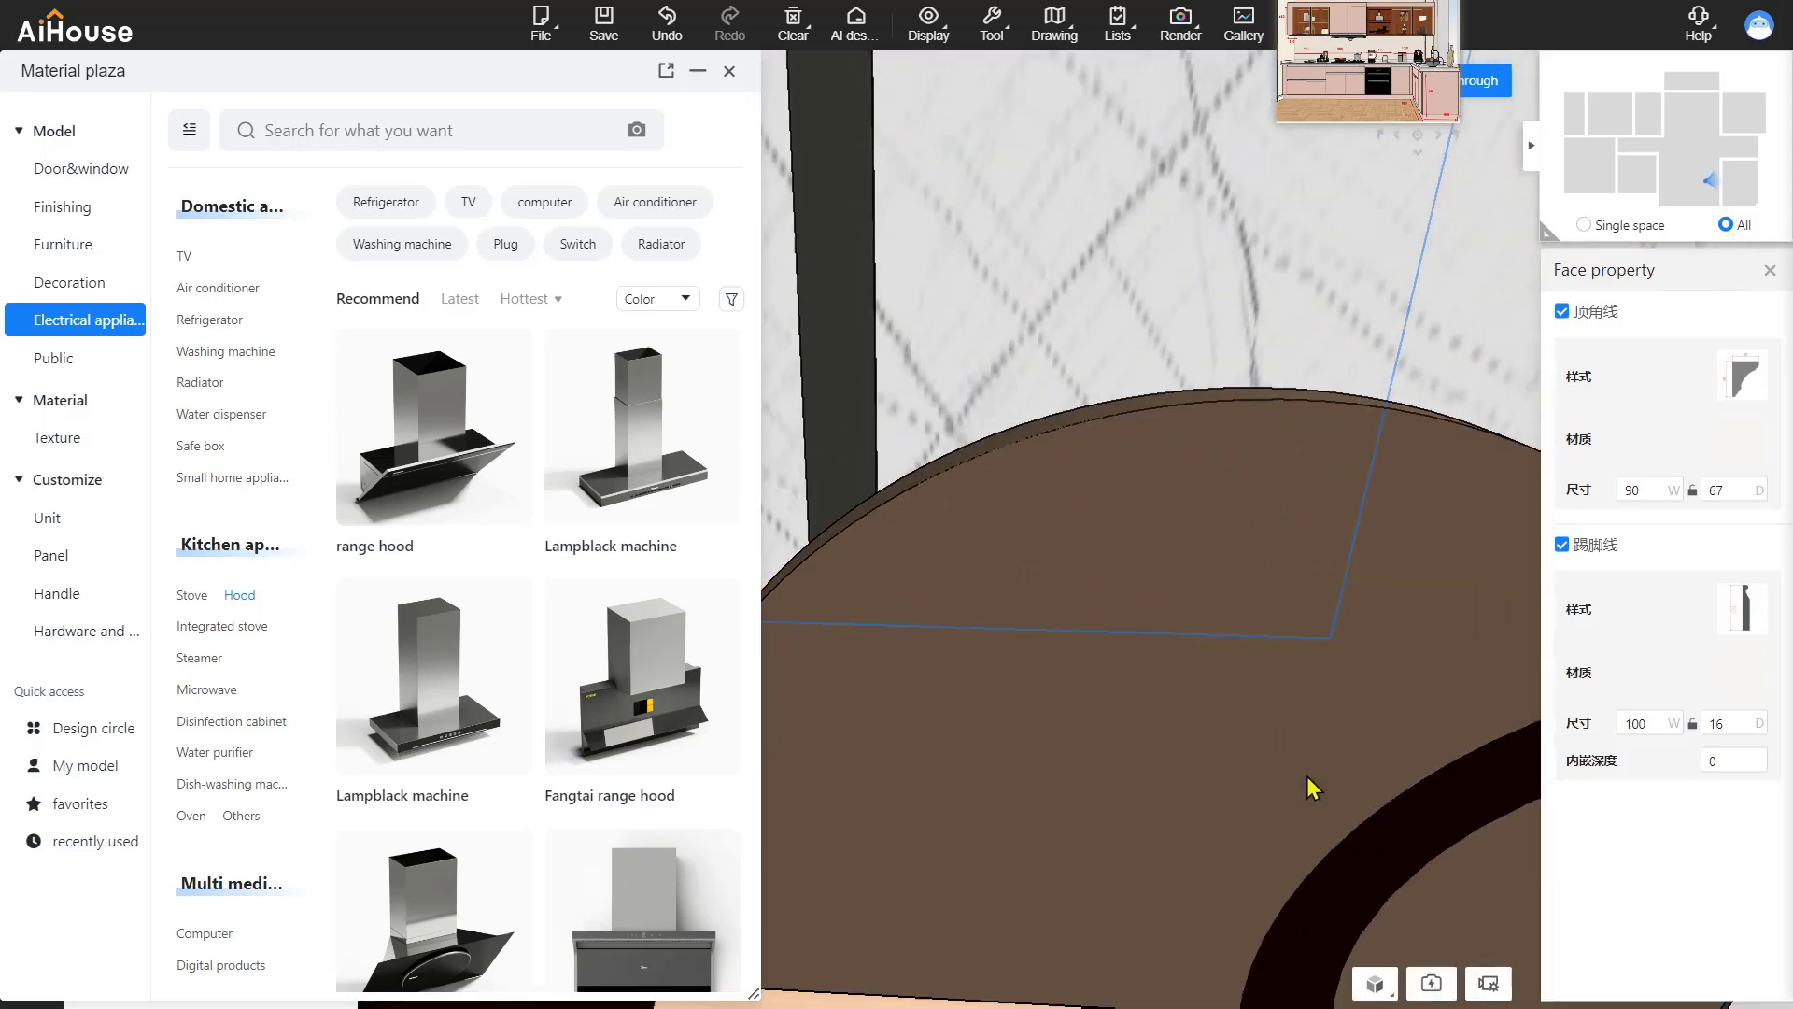
scroll(1310, 790, down, 5)
middle_drag(1310, 792, 1138, 698)
scroll(1140, 700, down, 3)
scroll(1184, 747, up, 3)
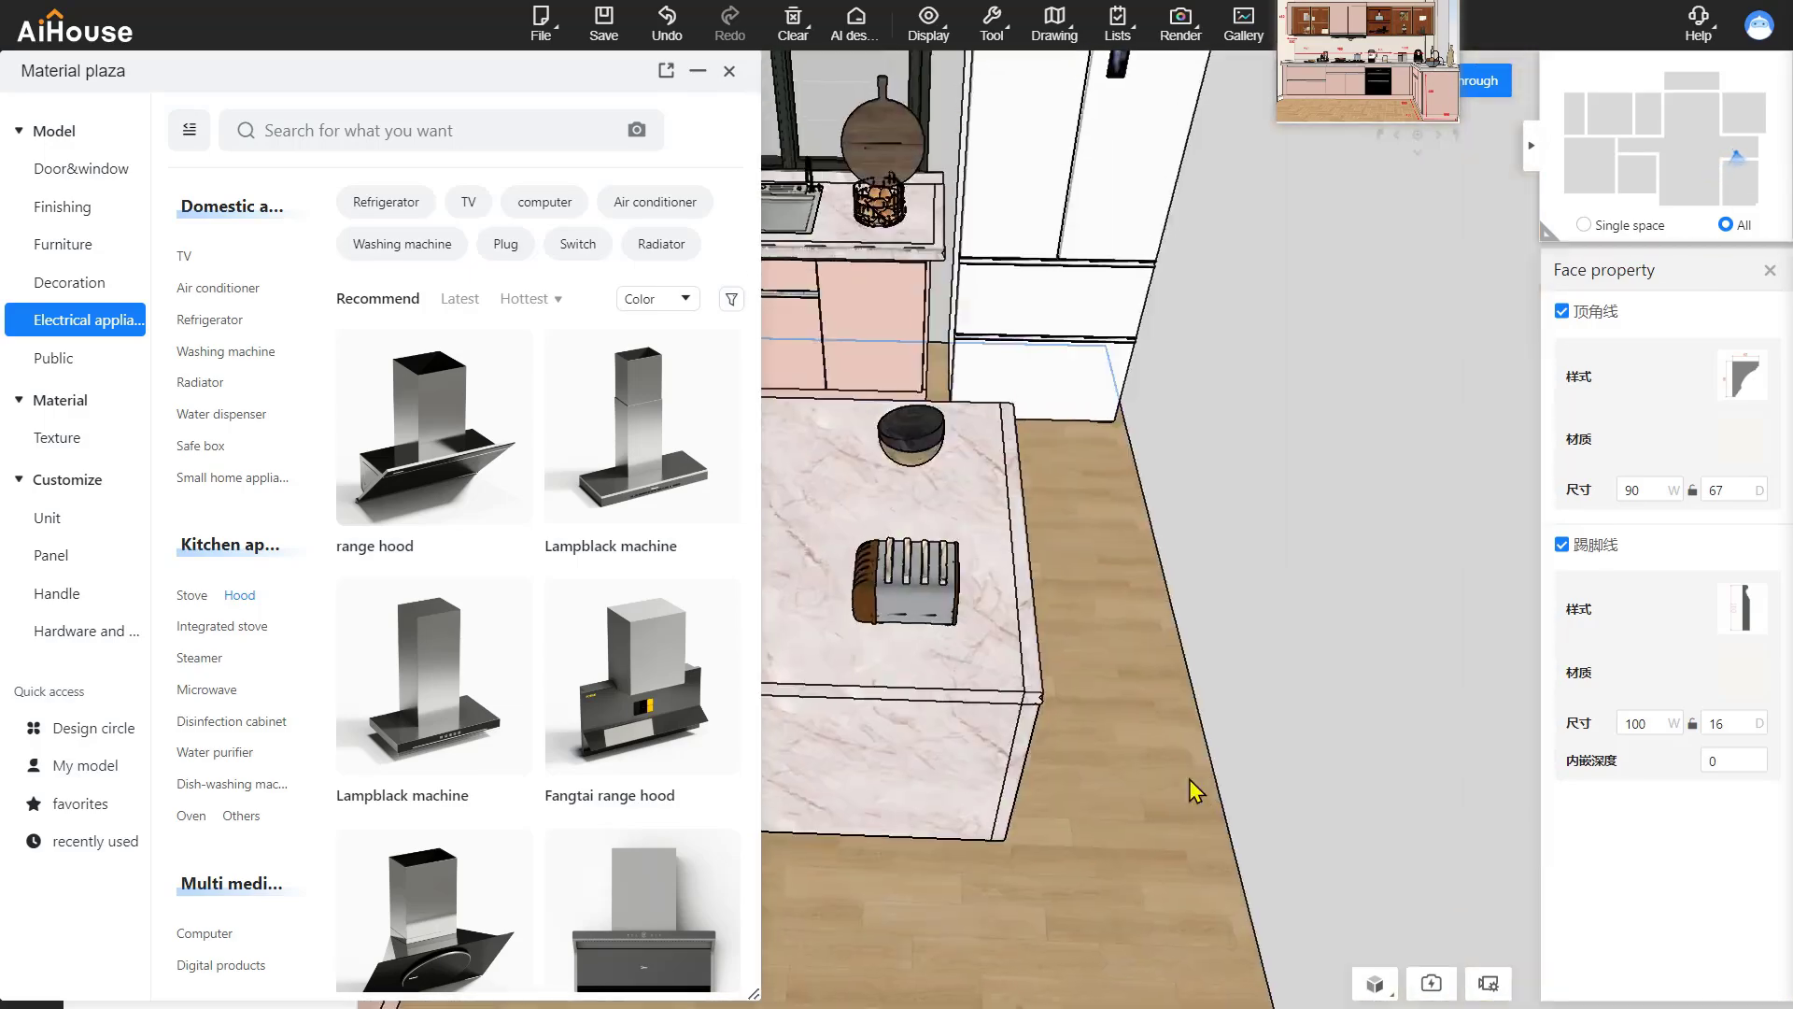
middle_drag(1189, 778, 1149, 725)
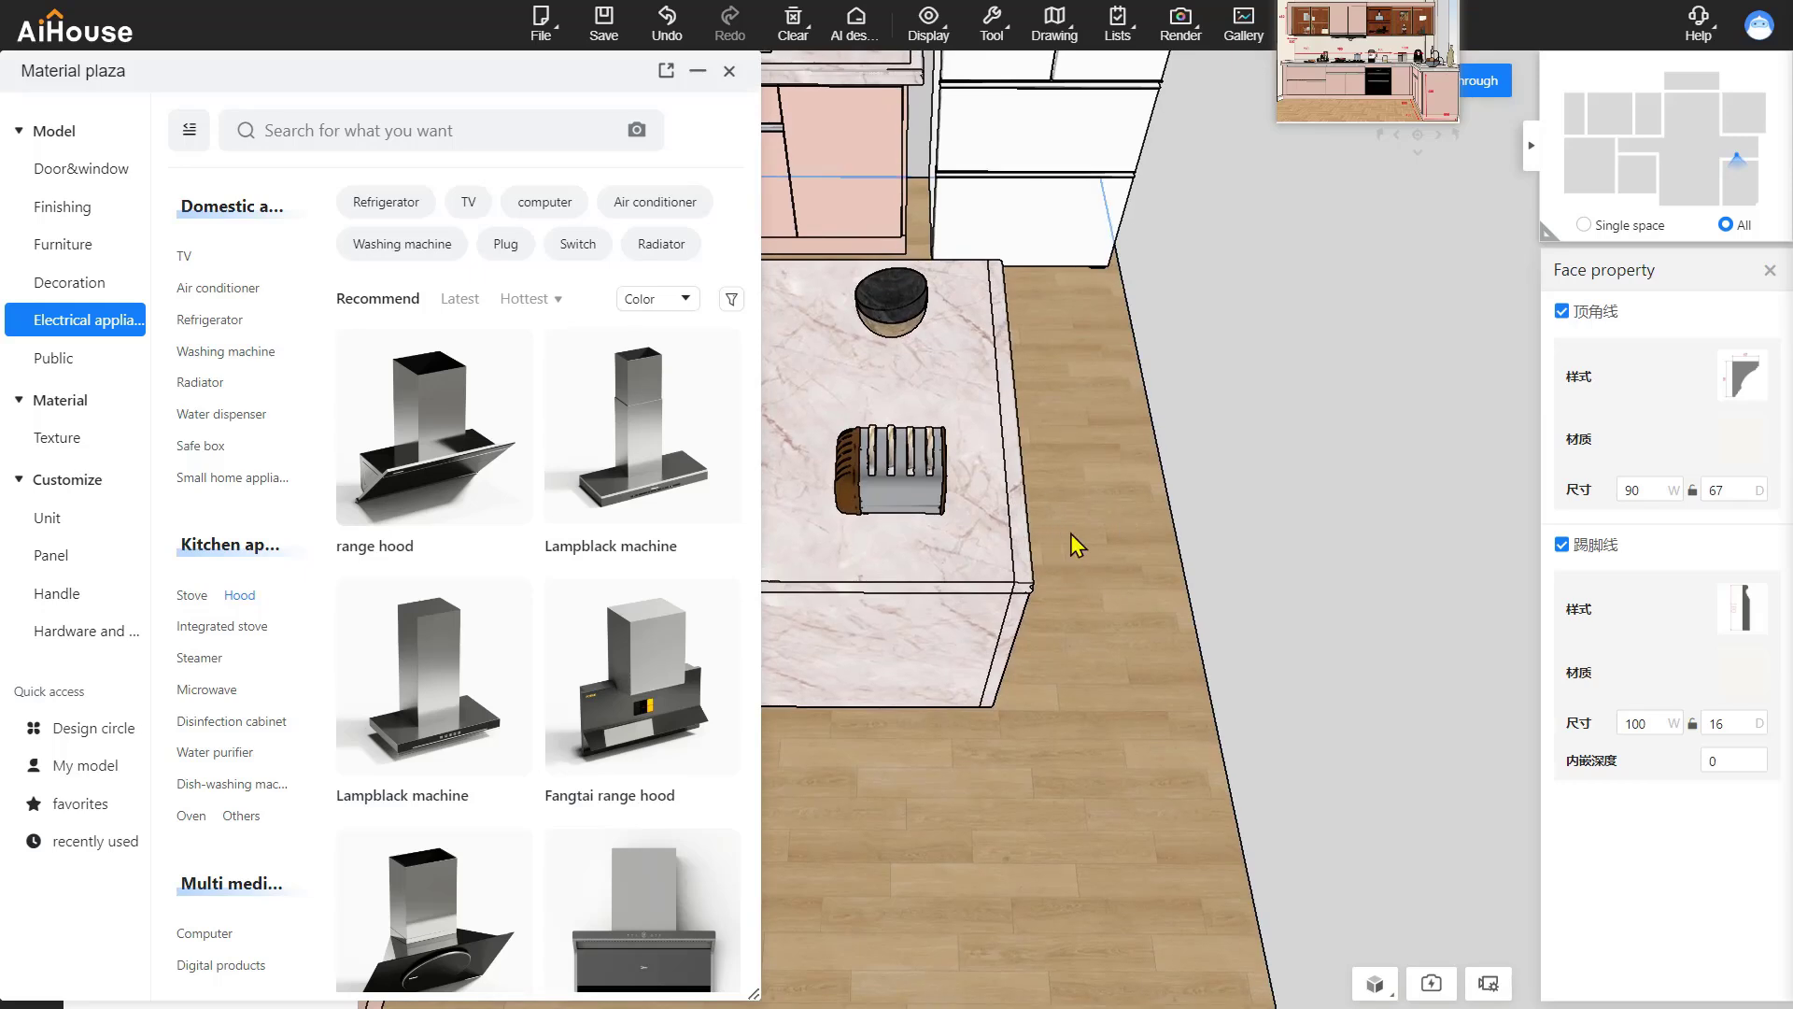
click(98, 137)
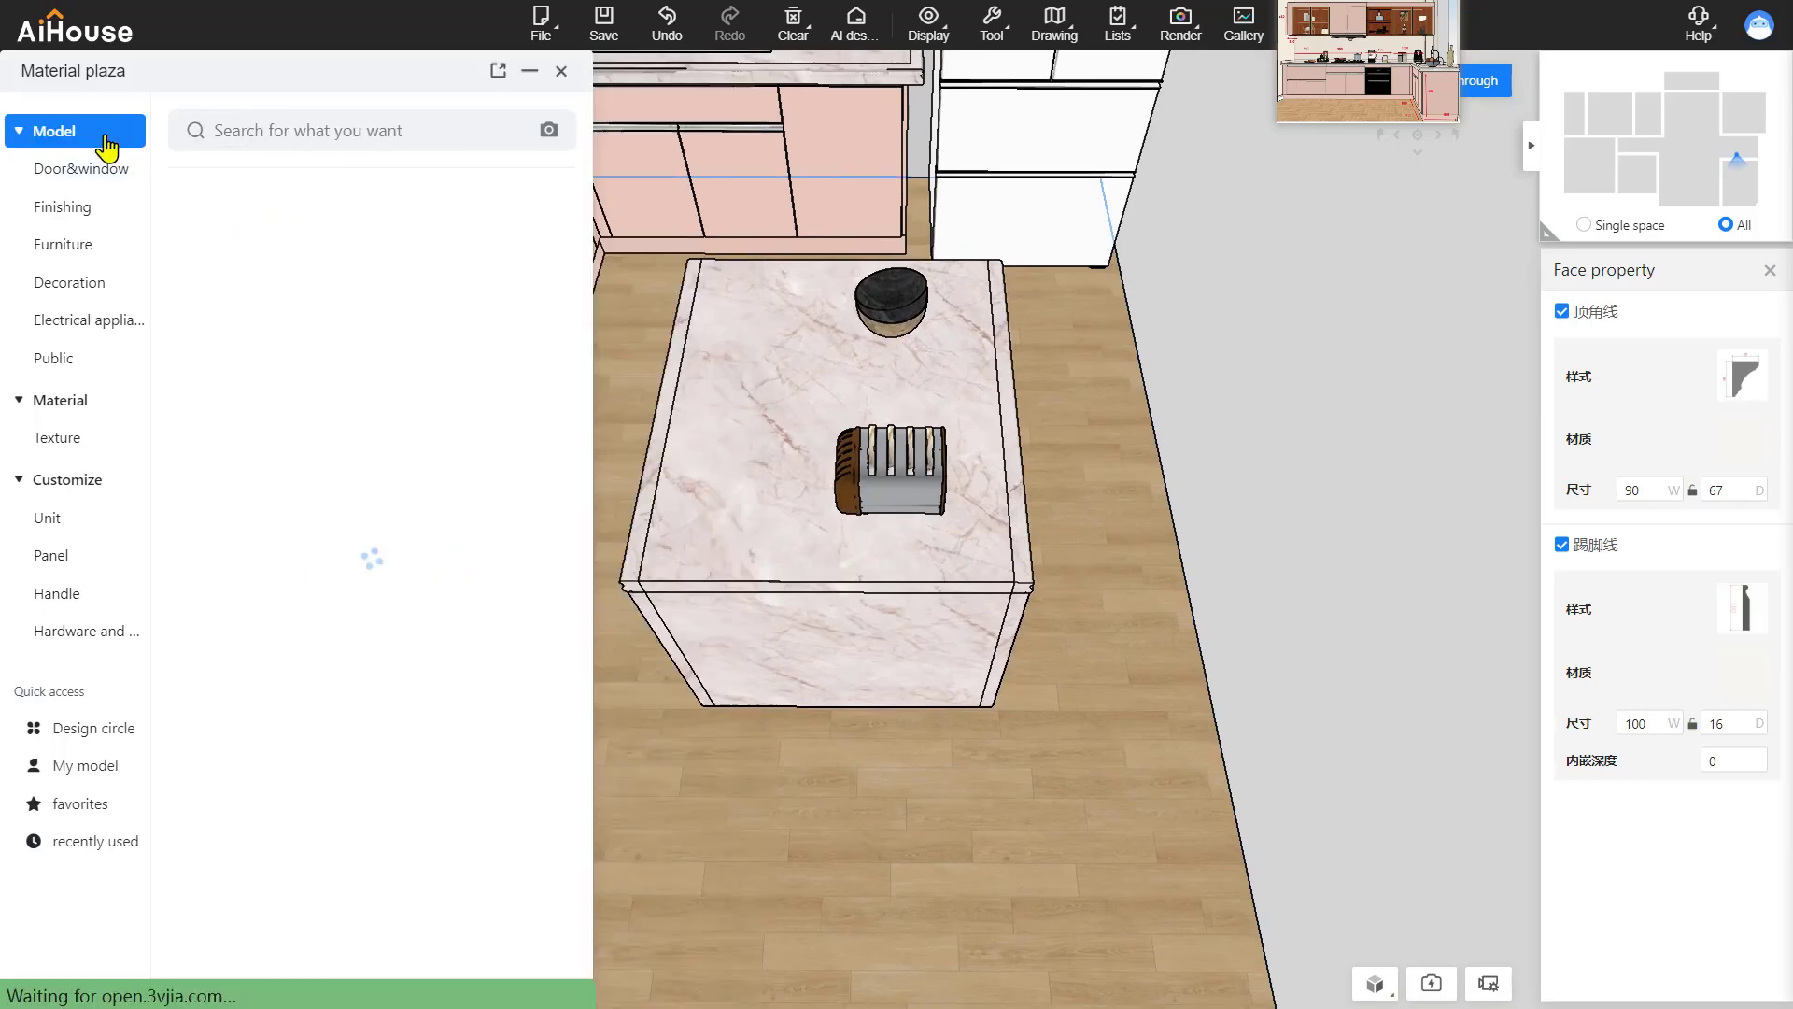
text(high)
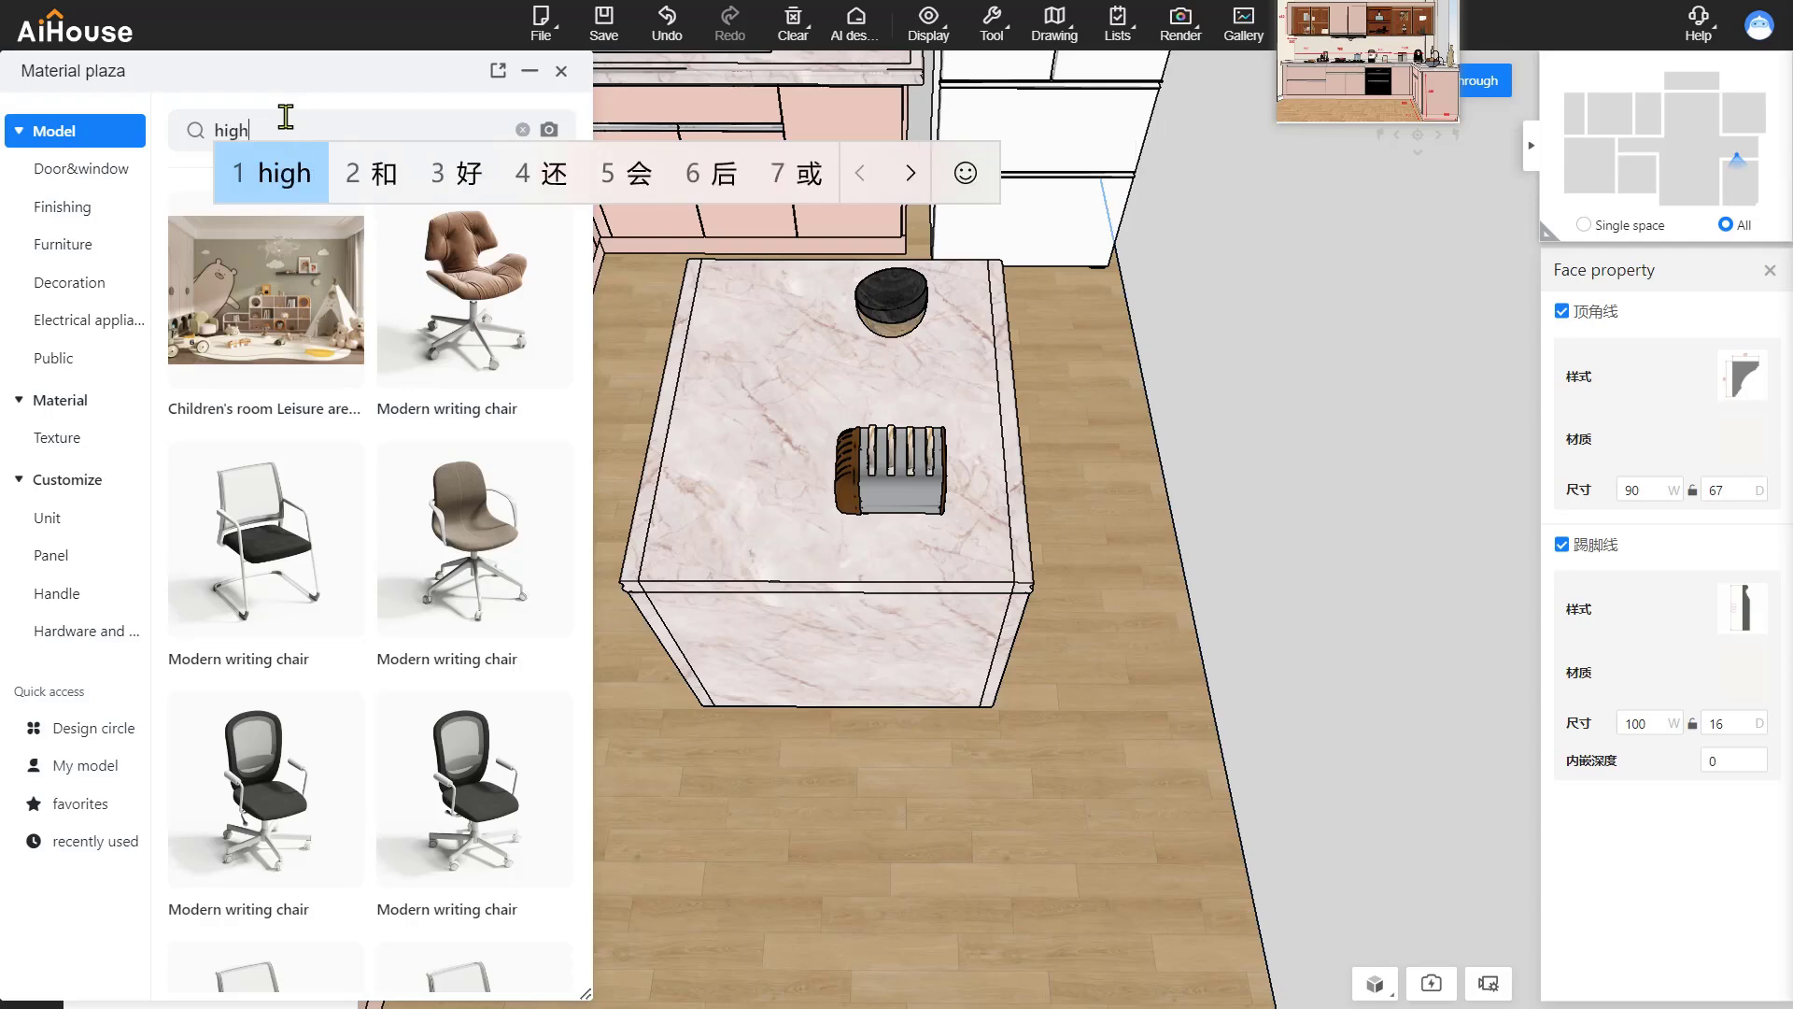
key(space)
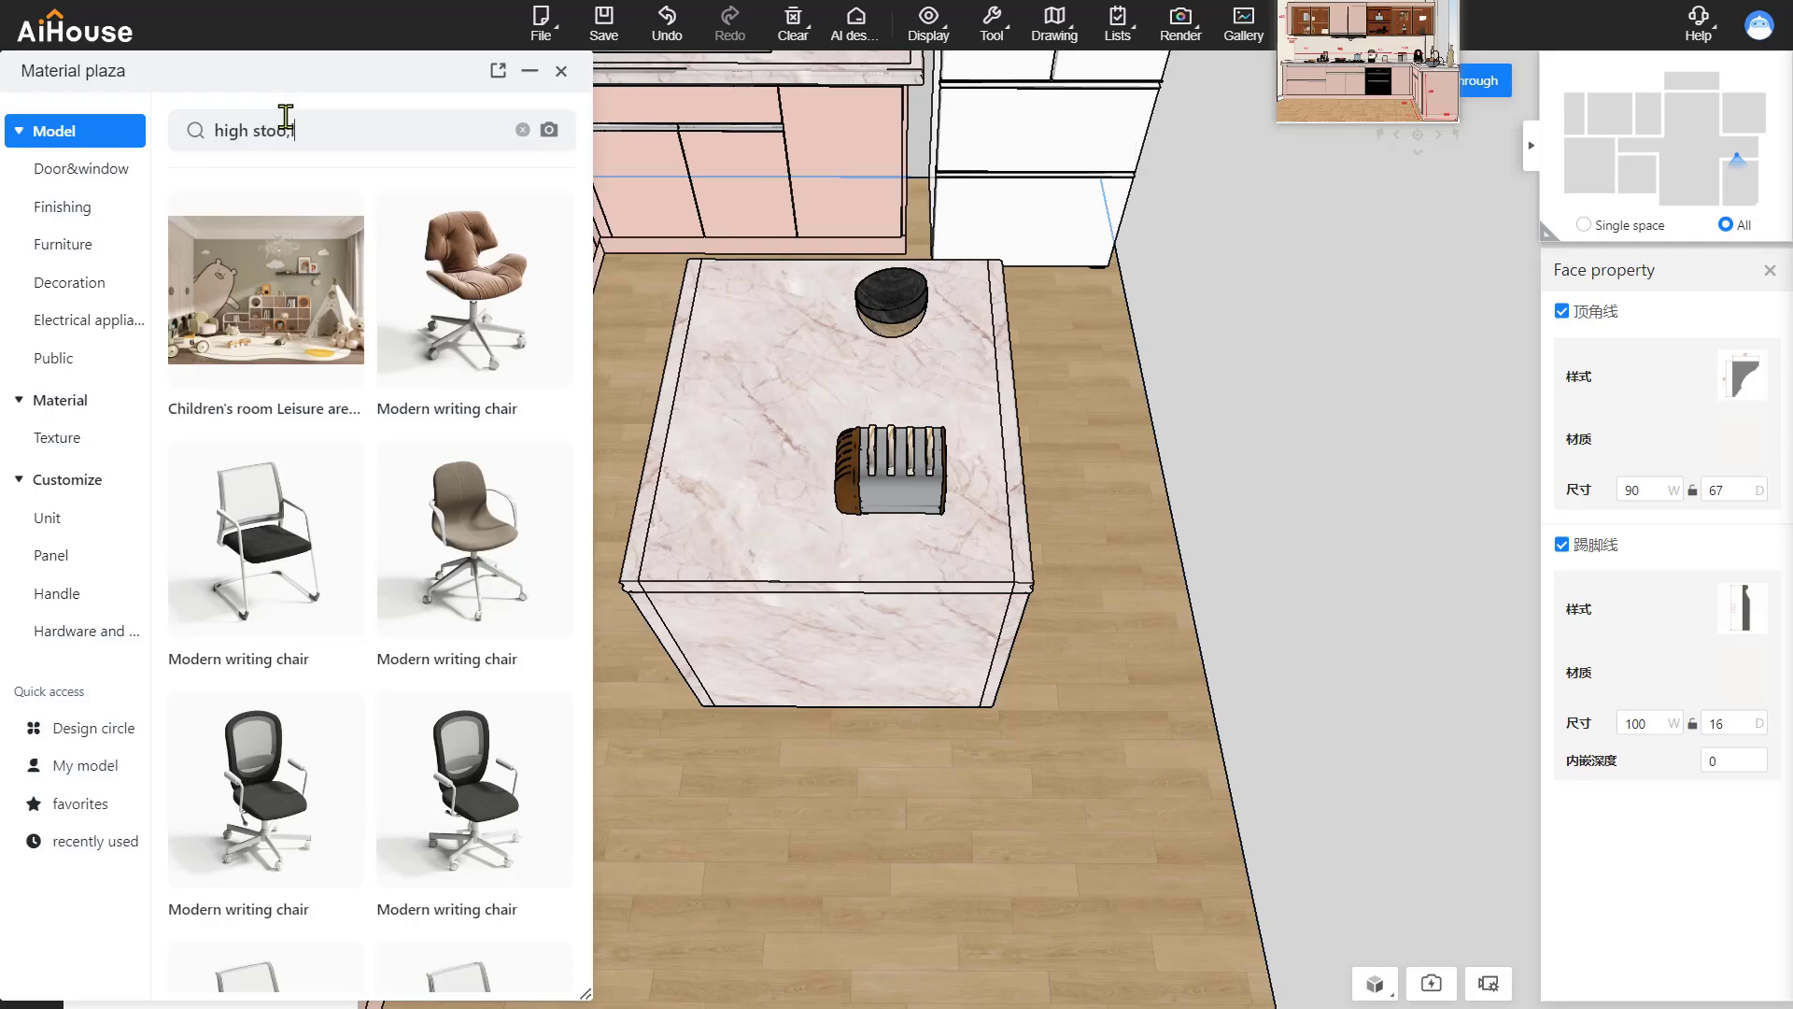
text(stool)
key(Return)
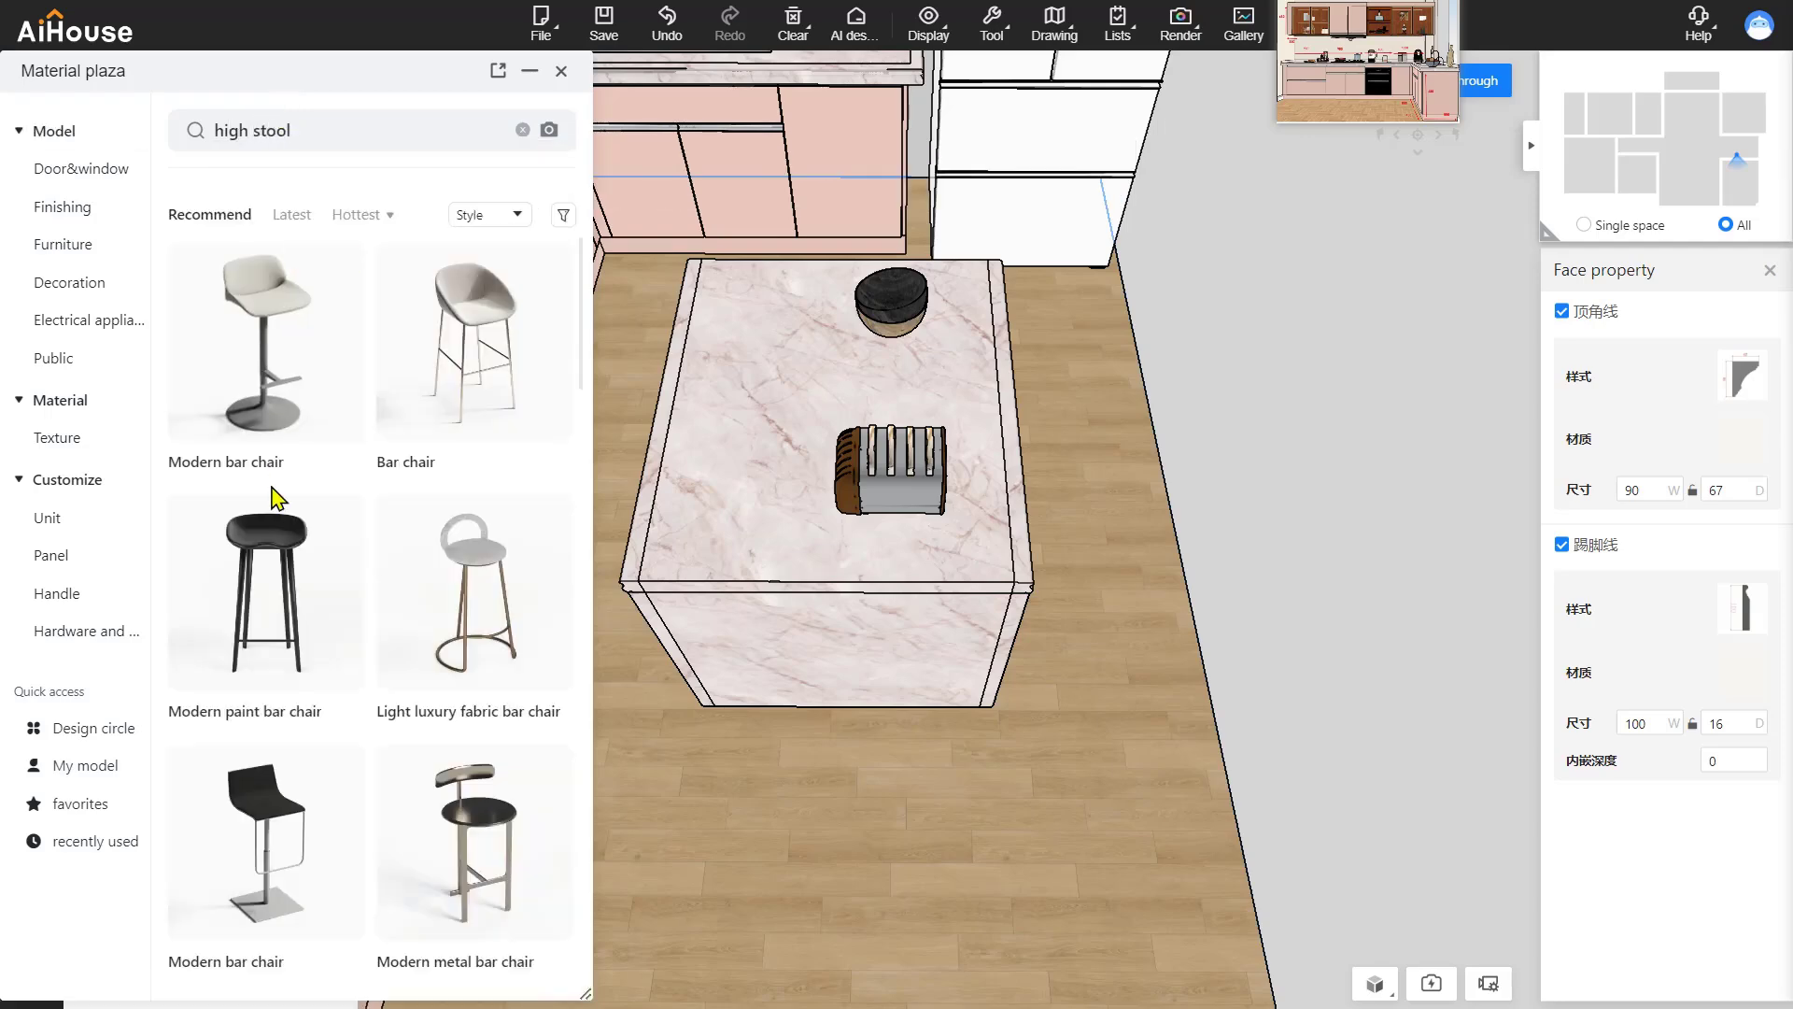
Place the black Modern paint bar chair between the island and the side wall, rotated 90° to face the island.
click(233, 598)
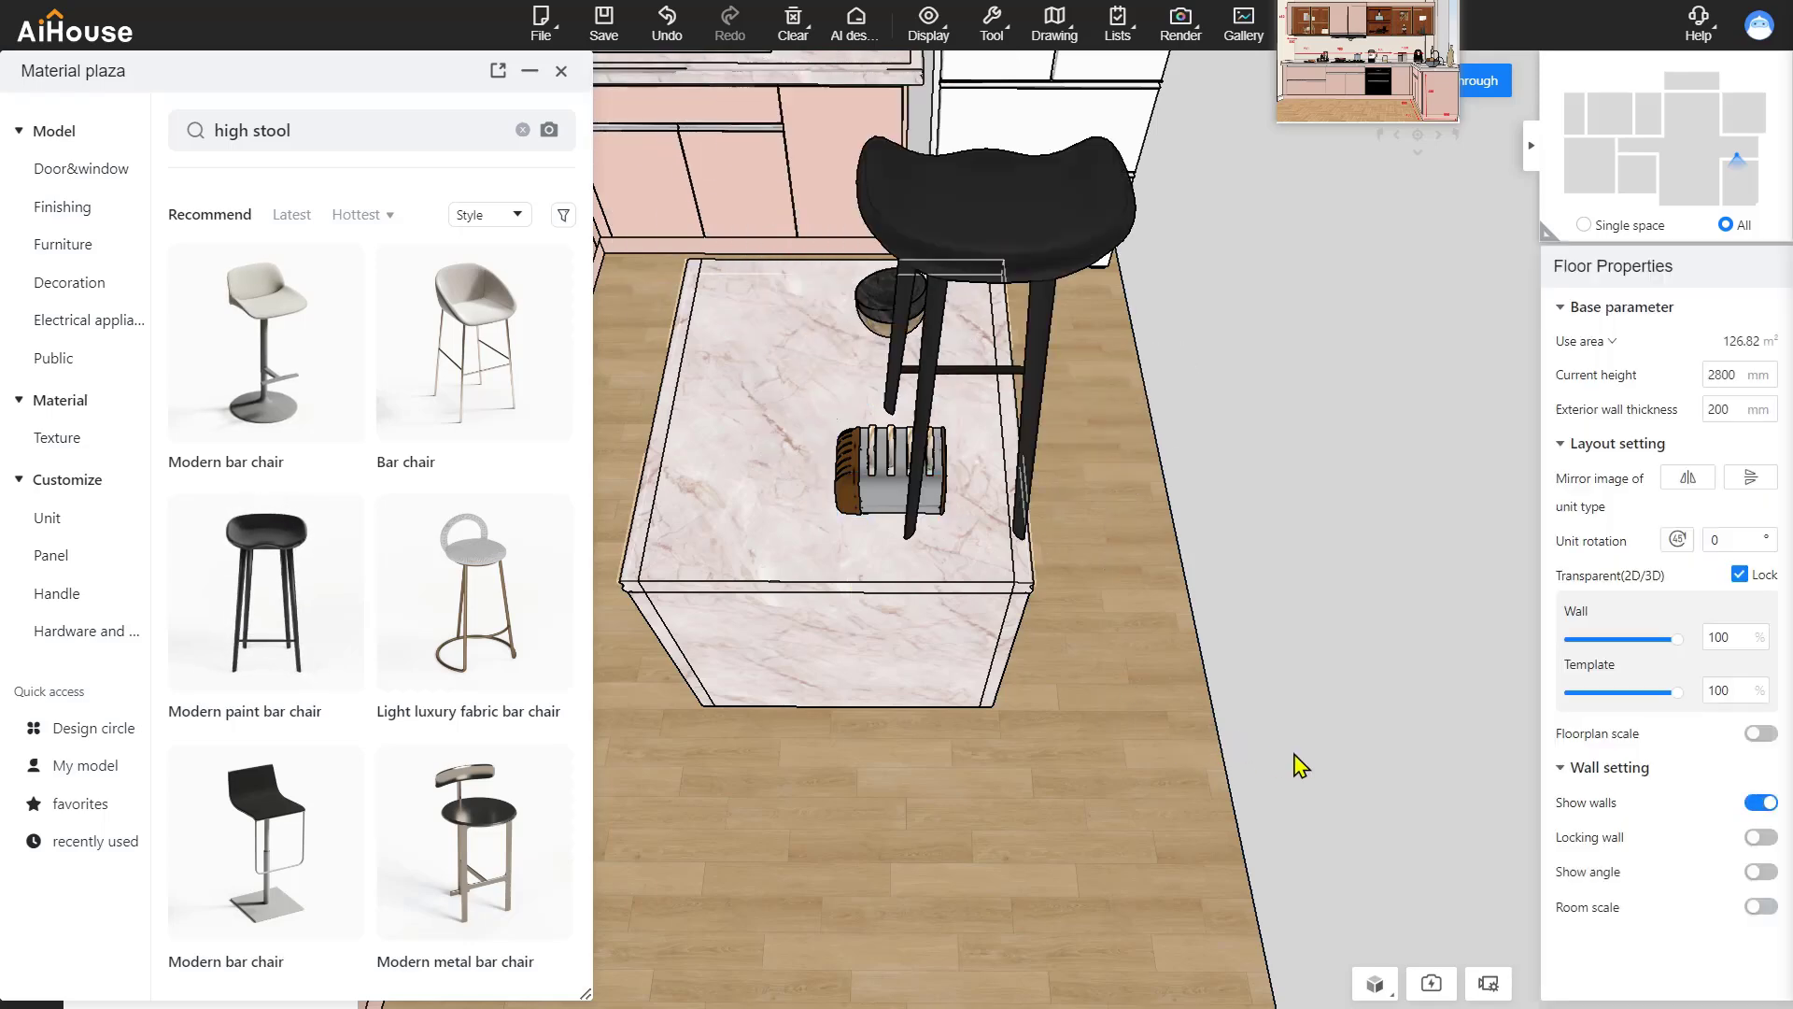
click(1196, 895)
click(861, 324)
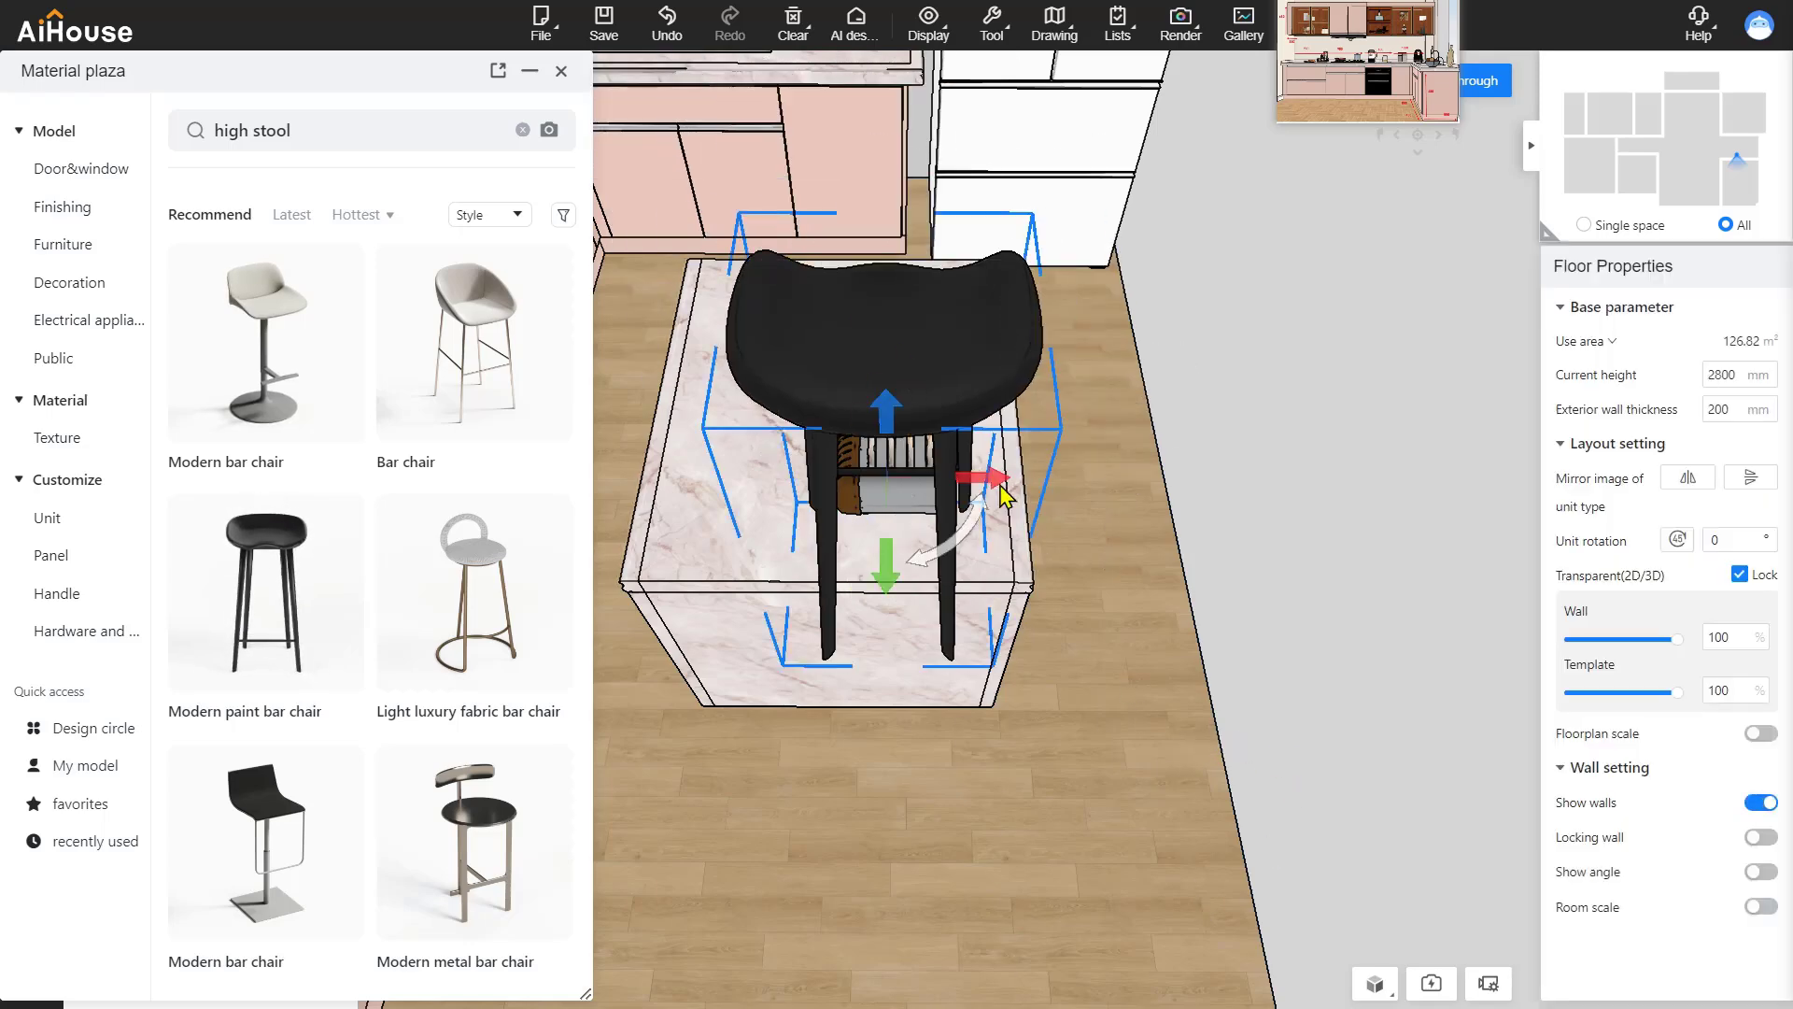
drag(878, 476, 1338, 459)
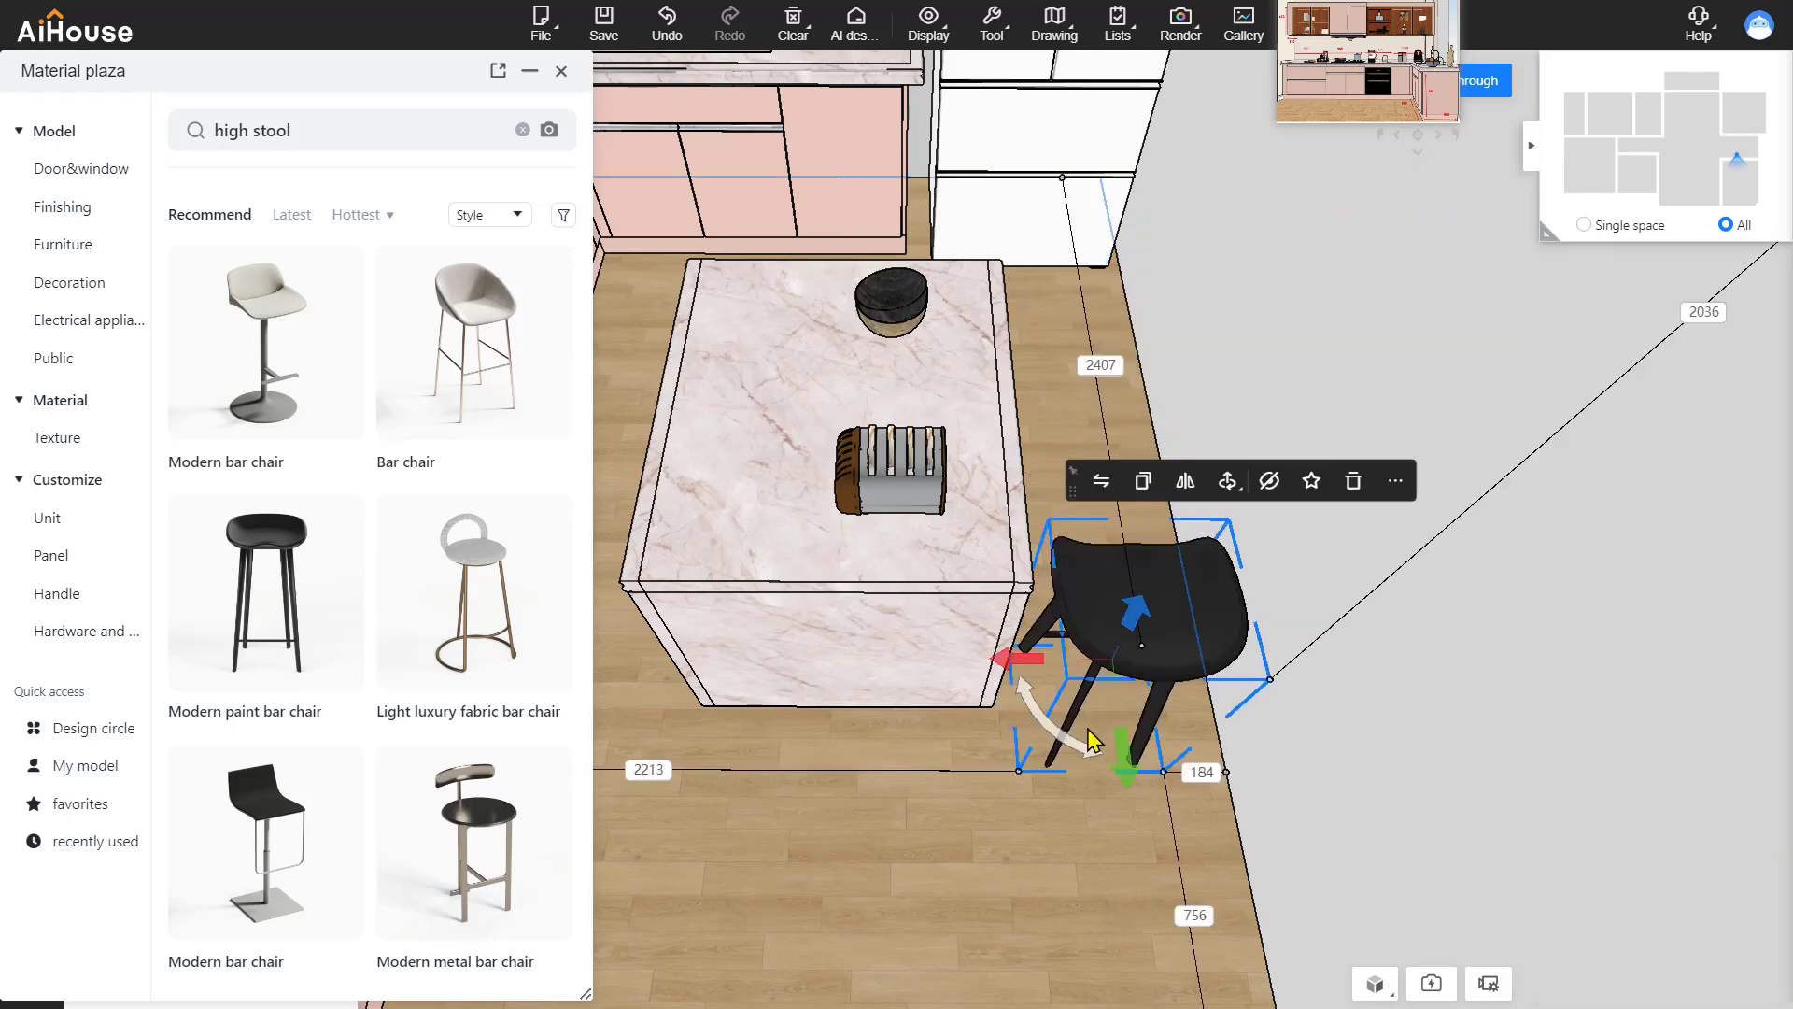
drag(1069, 746, 1089, 484)
mouse_move(1031, 612)
right_down()
mouse_move(990, 624)
mouse_move(1054, 622)
mouse_move(1039, 620)
right_up()
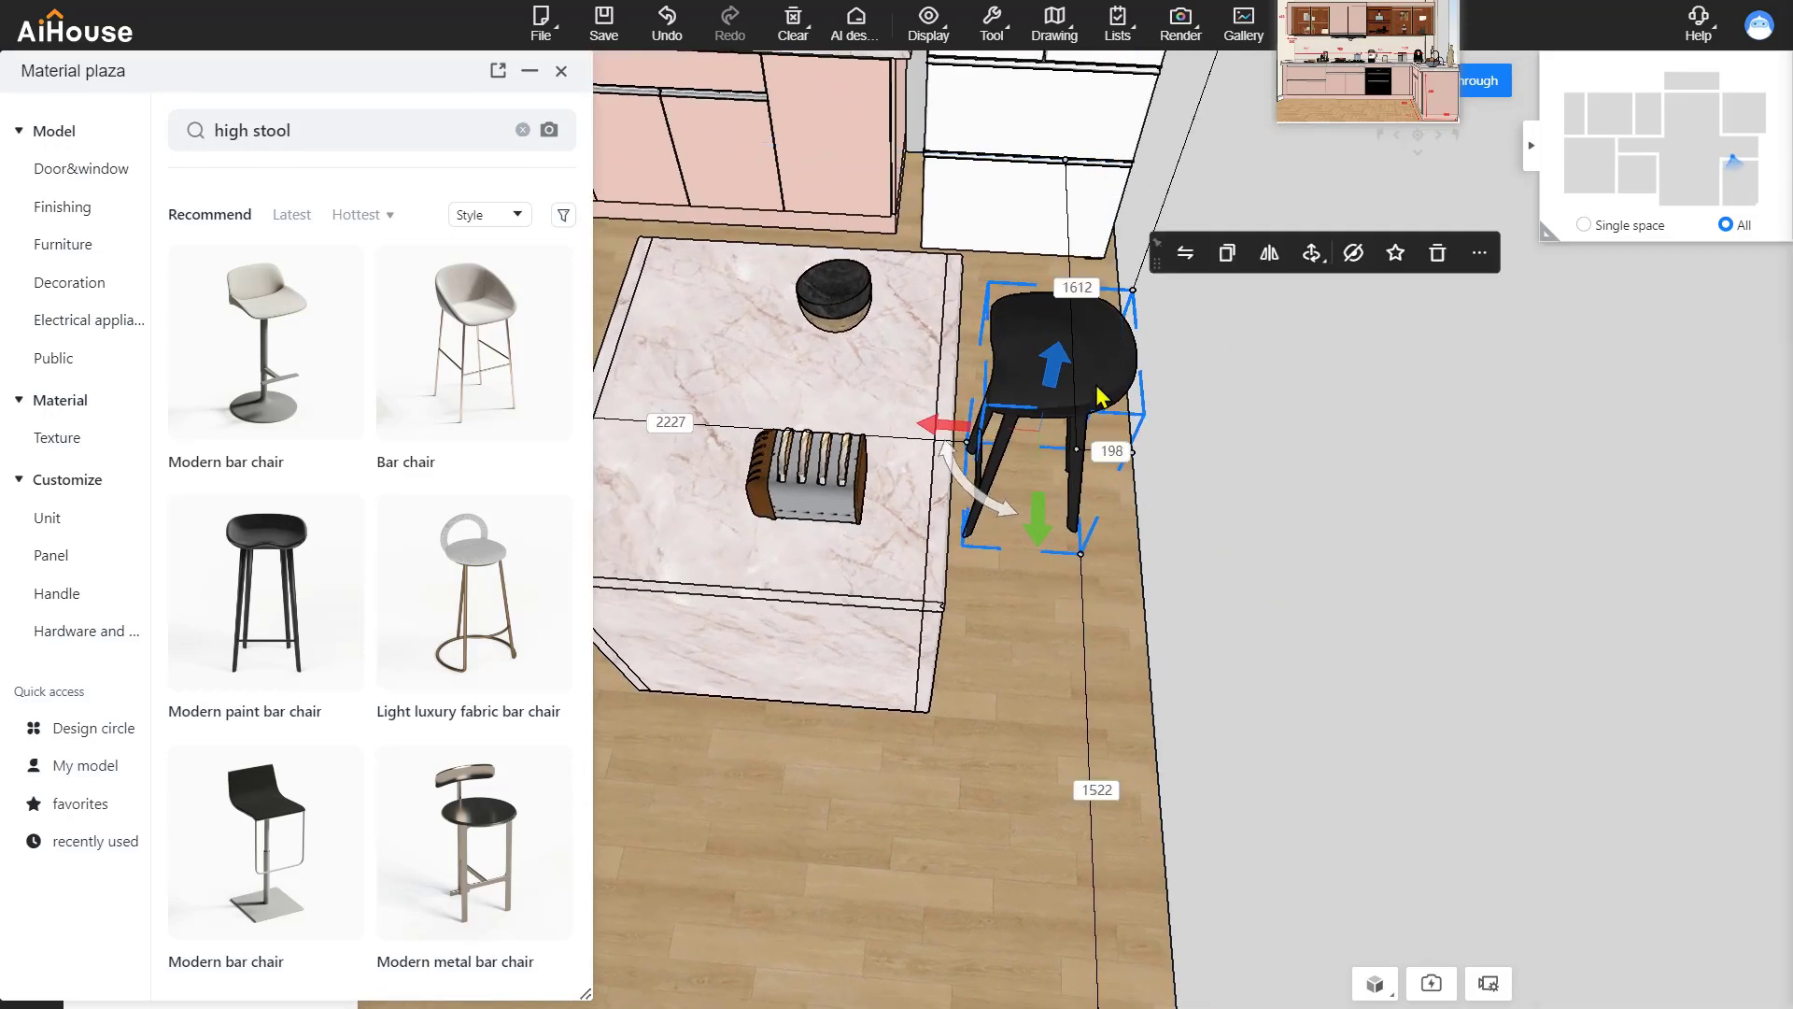
Duplicate the stool beside the first one along the island's edge and adjust the pair's position.
key(ctrl+c)
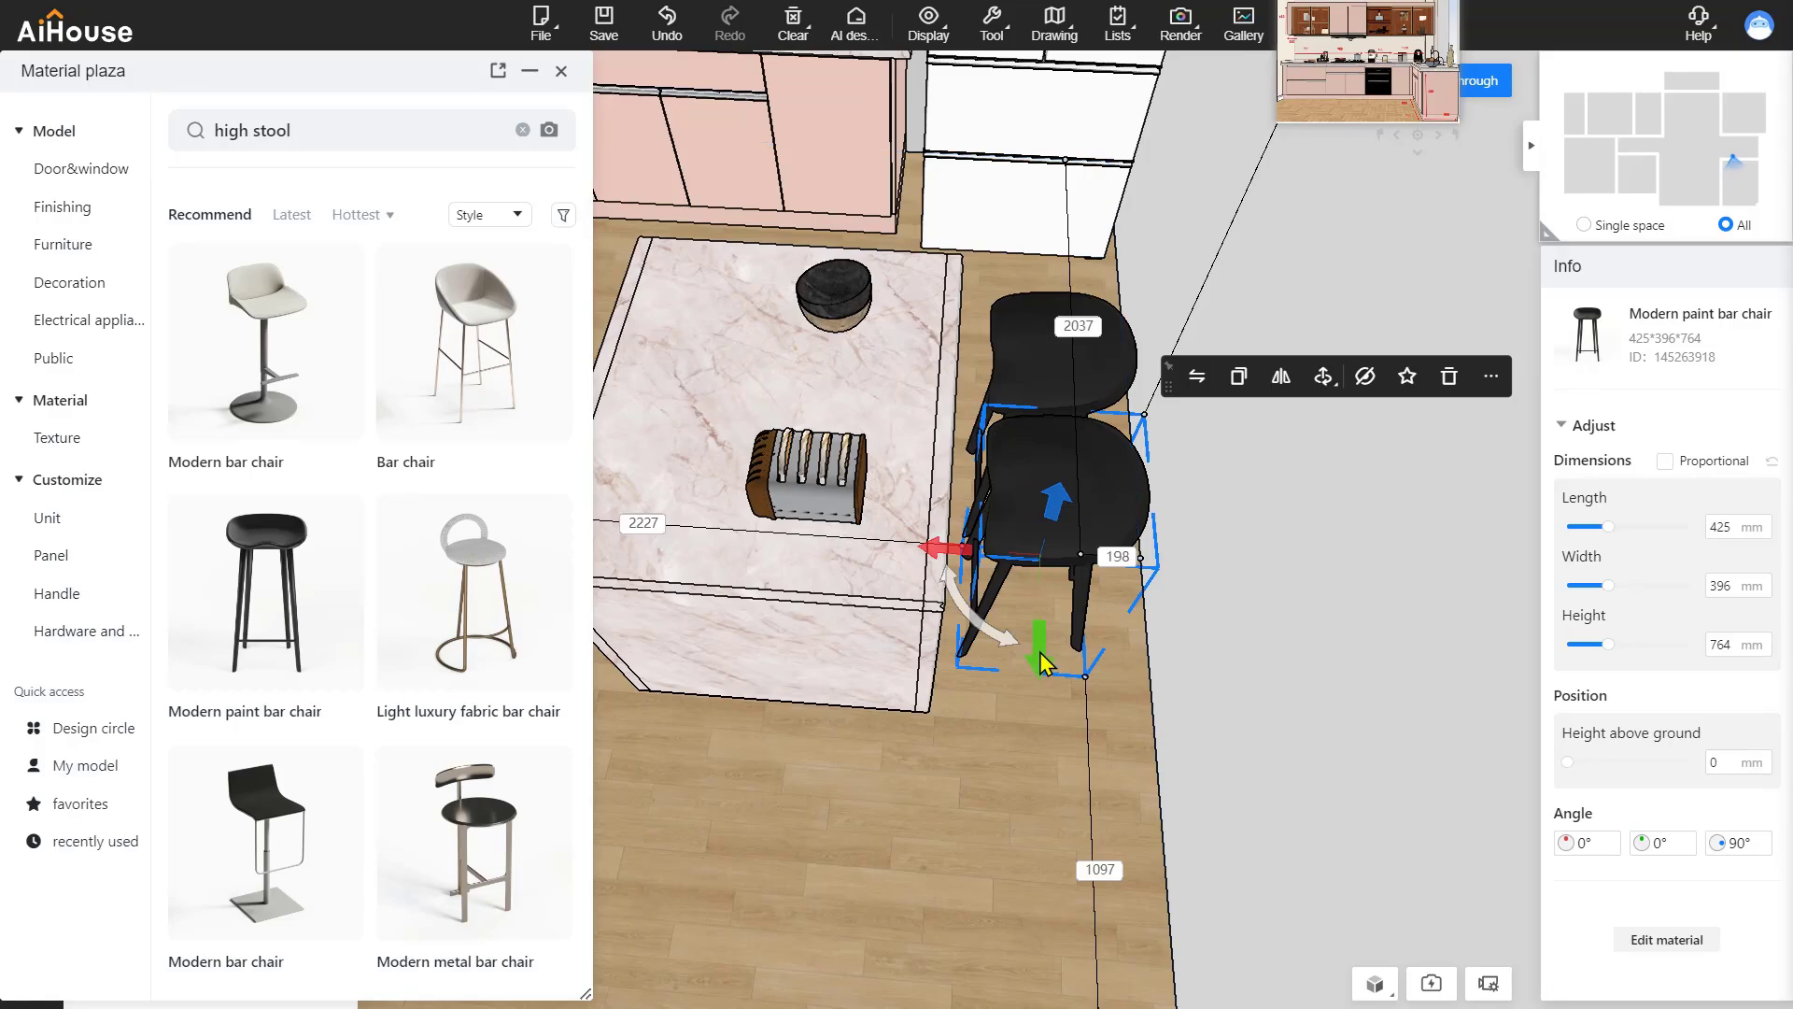
drag(1040, 652, 1047, 669)
click(1022, 798)
right_drag(1022, 798, 853, 788)
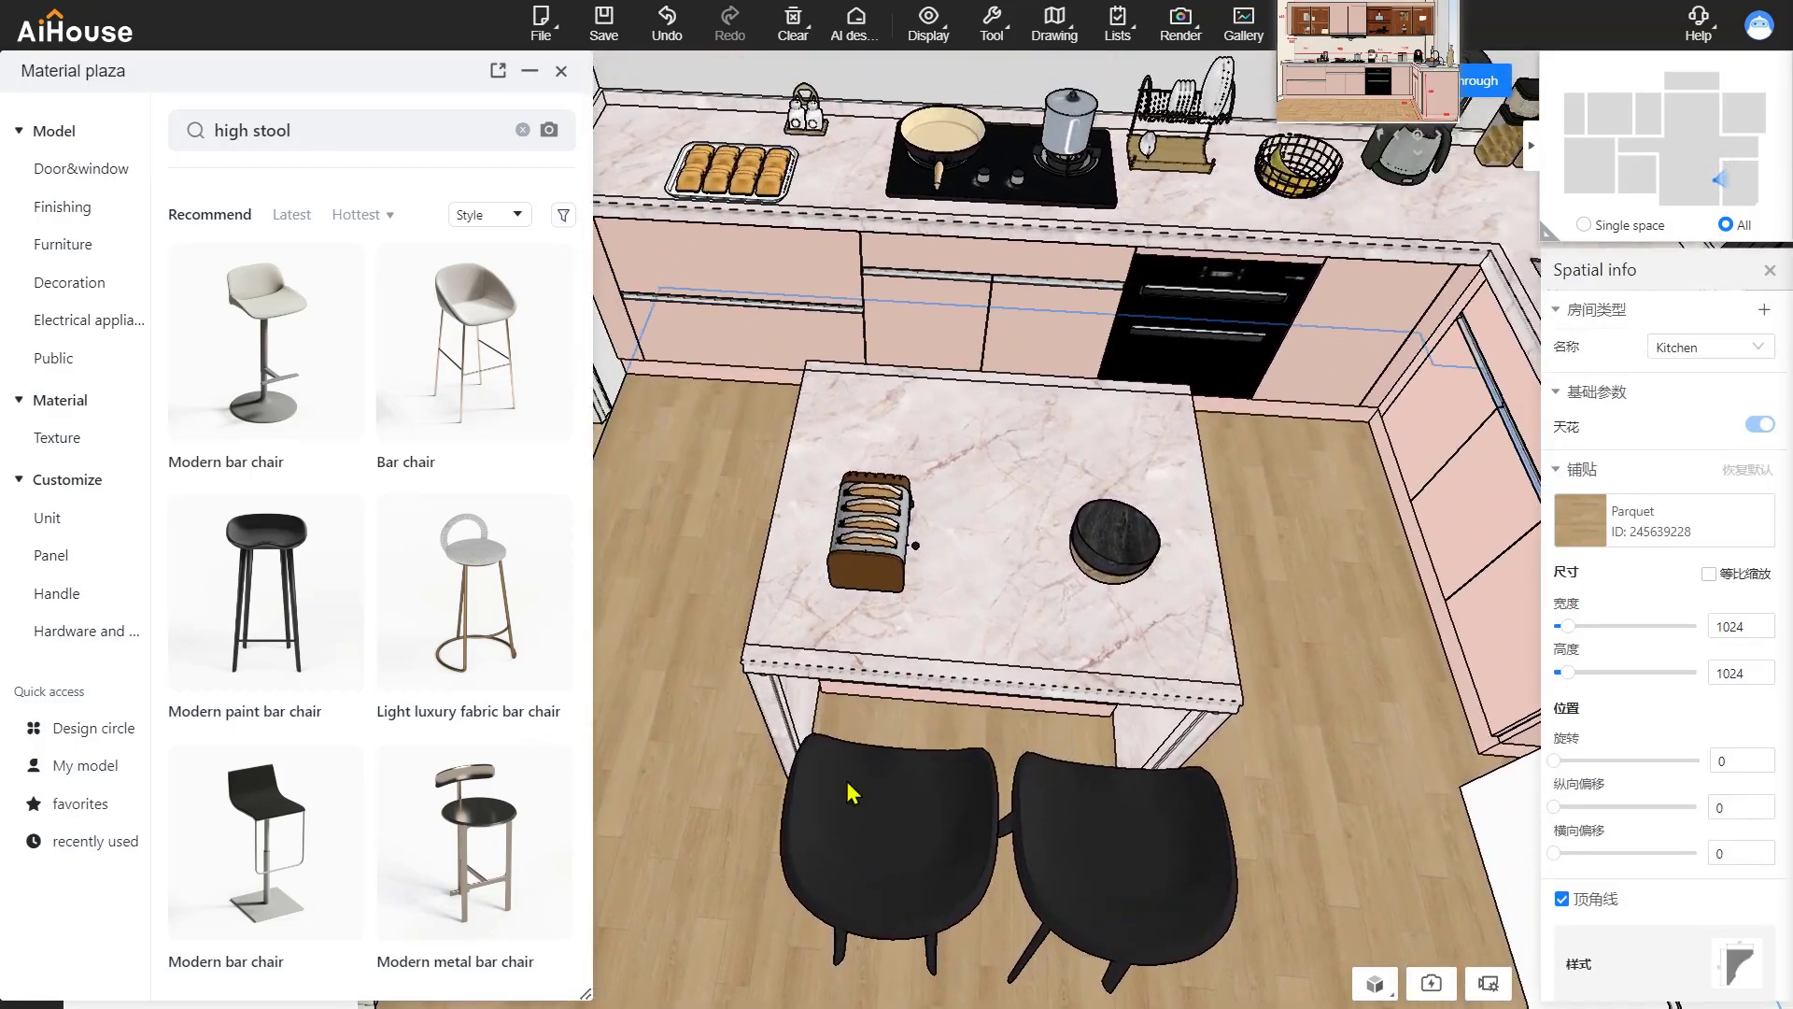
click(864, 822)
click(1102, 854)
drag(971, 882, 984, 876)
Replace one stool's material with the pink High gloss plastic 03, save it and exit the material editor.
right_drag(1421, 737, 1147, 478)
click(1016, 606)
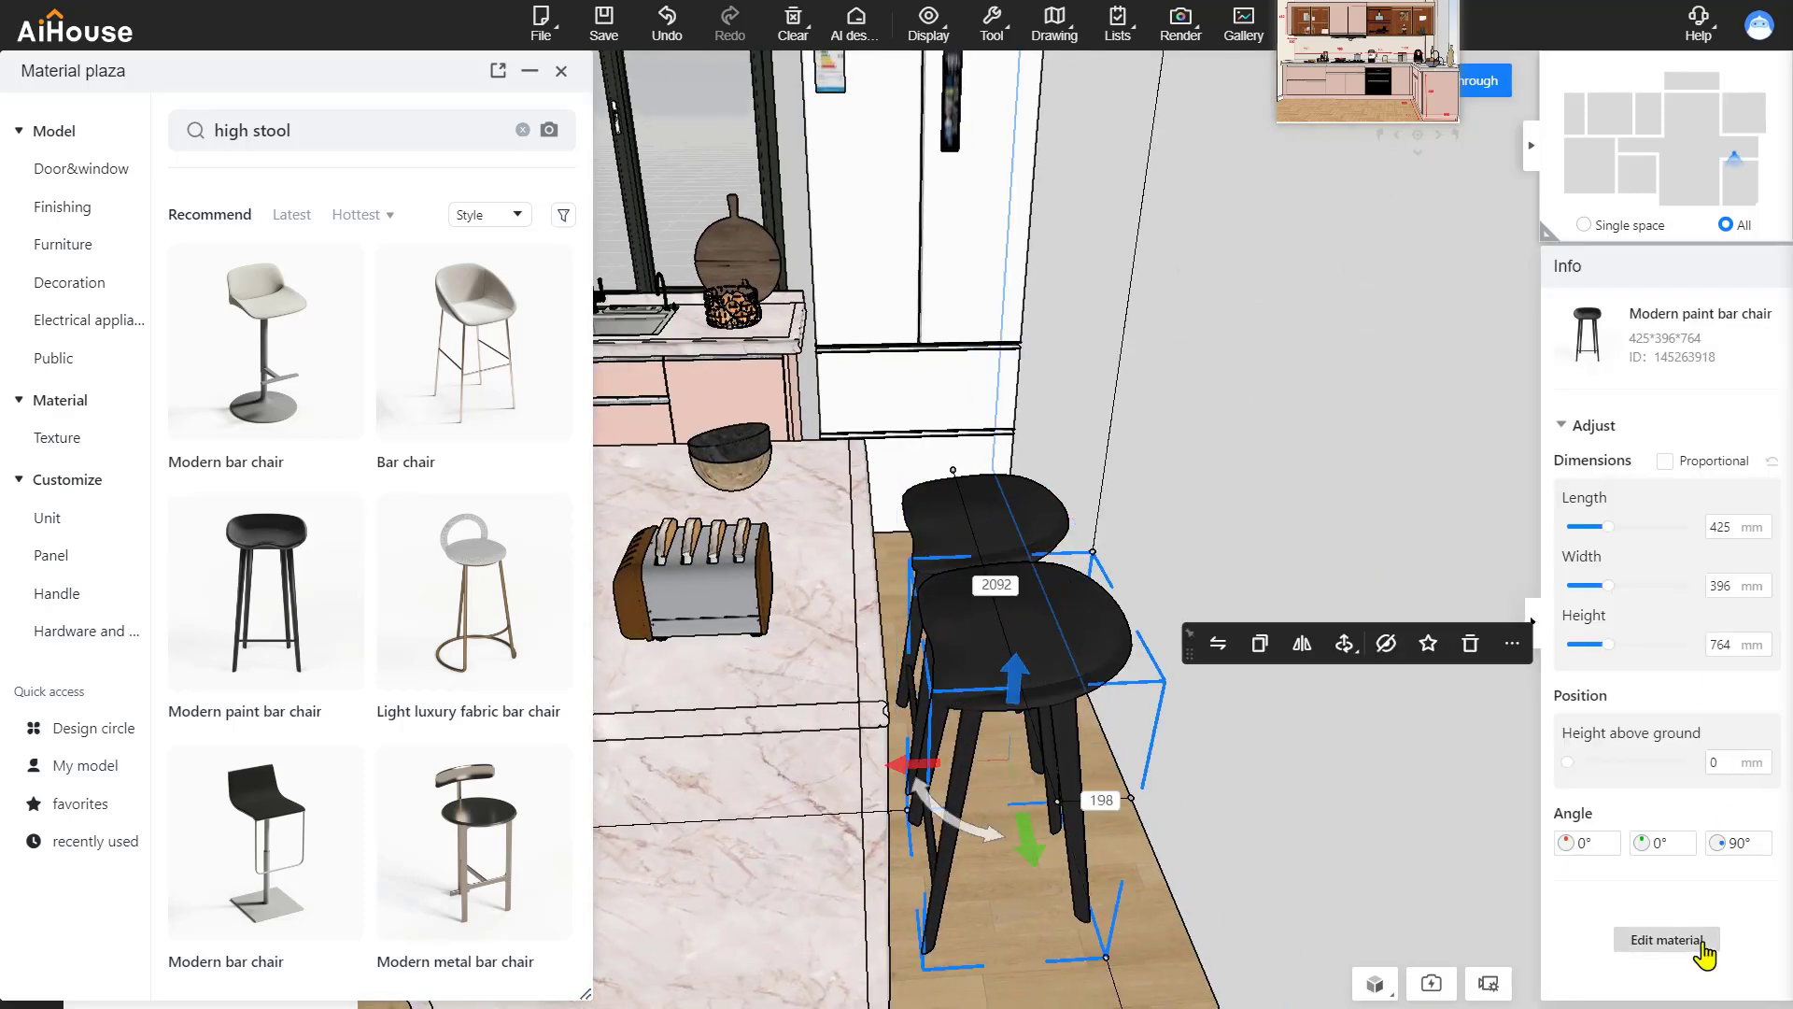
click(1701, 950)
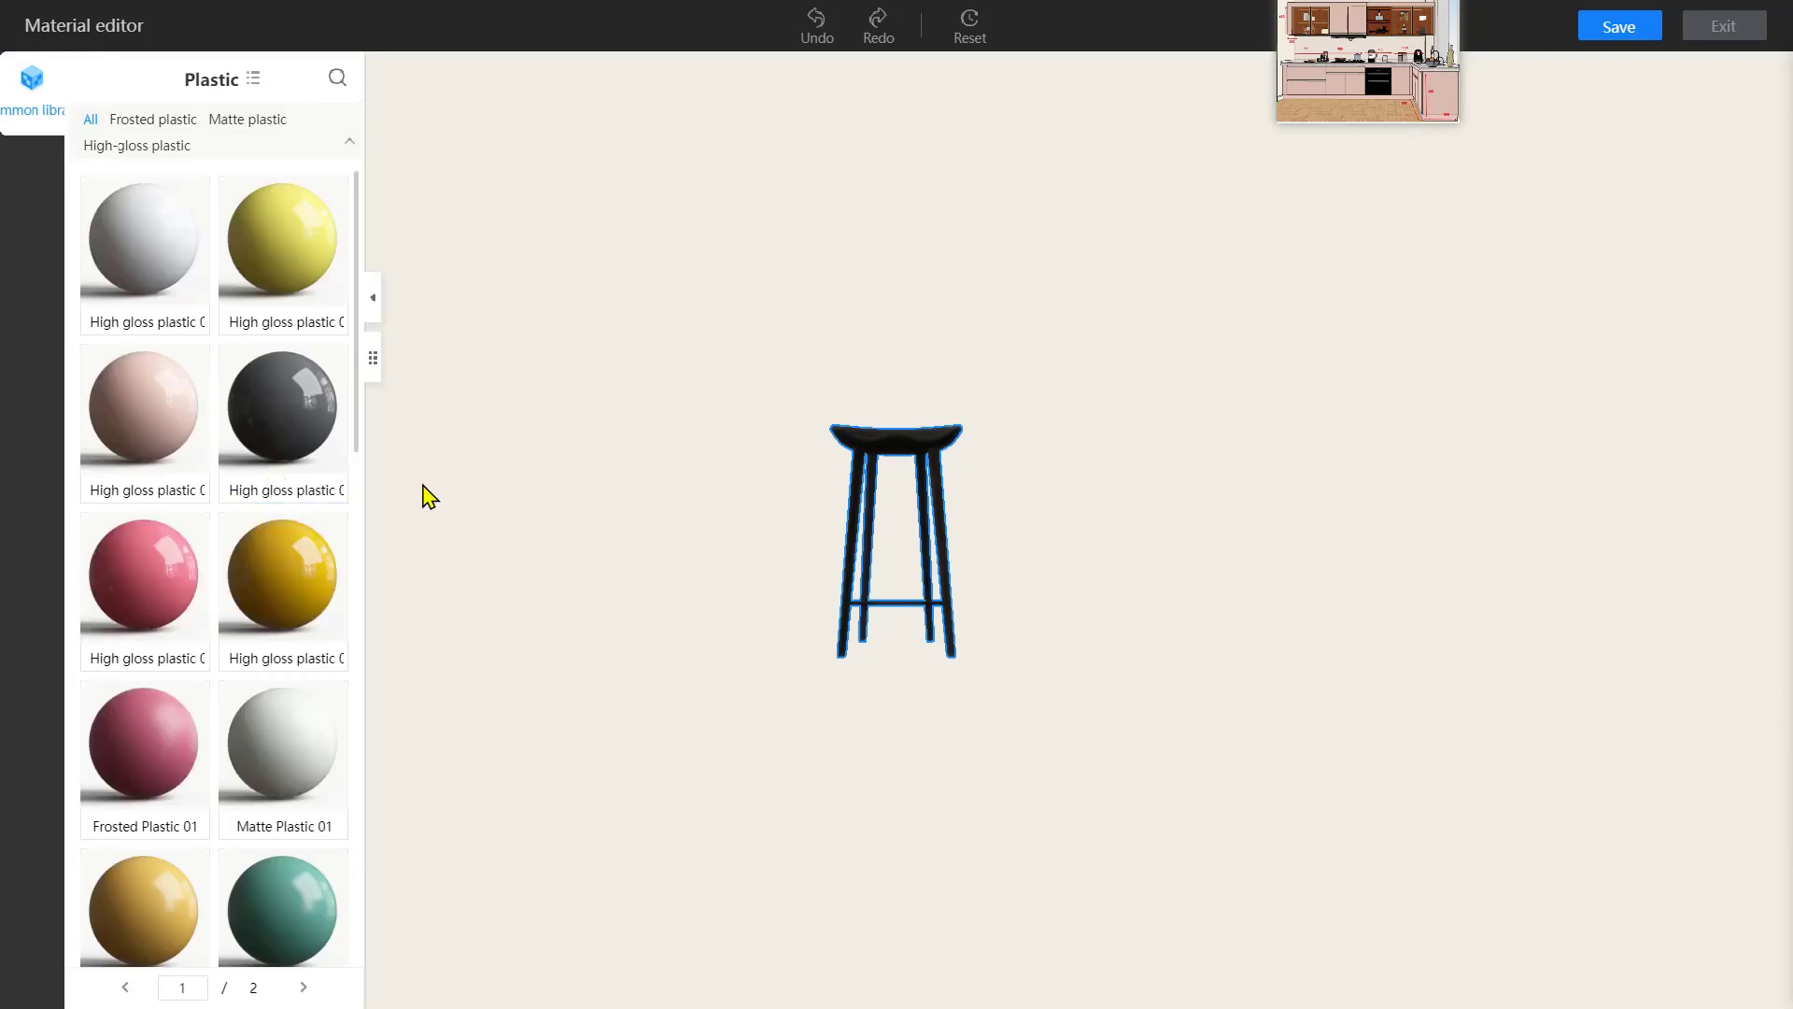
drag(166, 411, 945, 439)
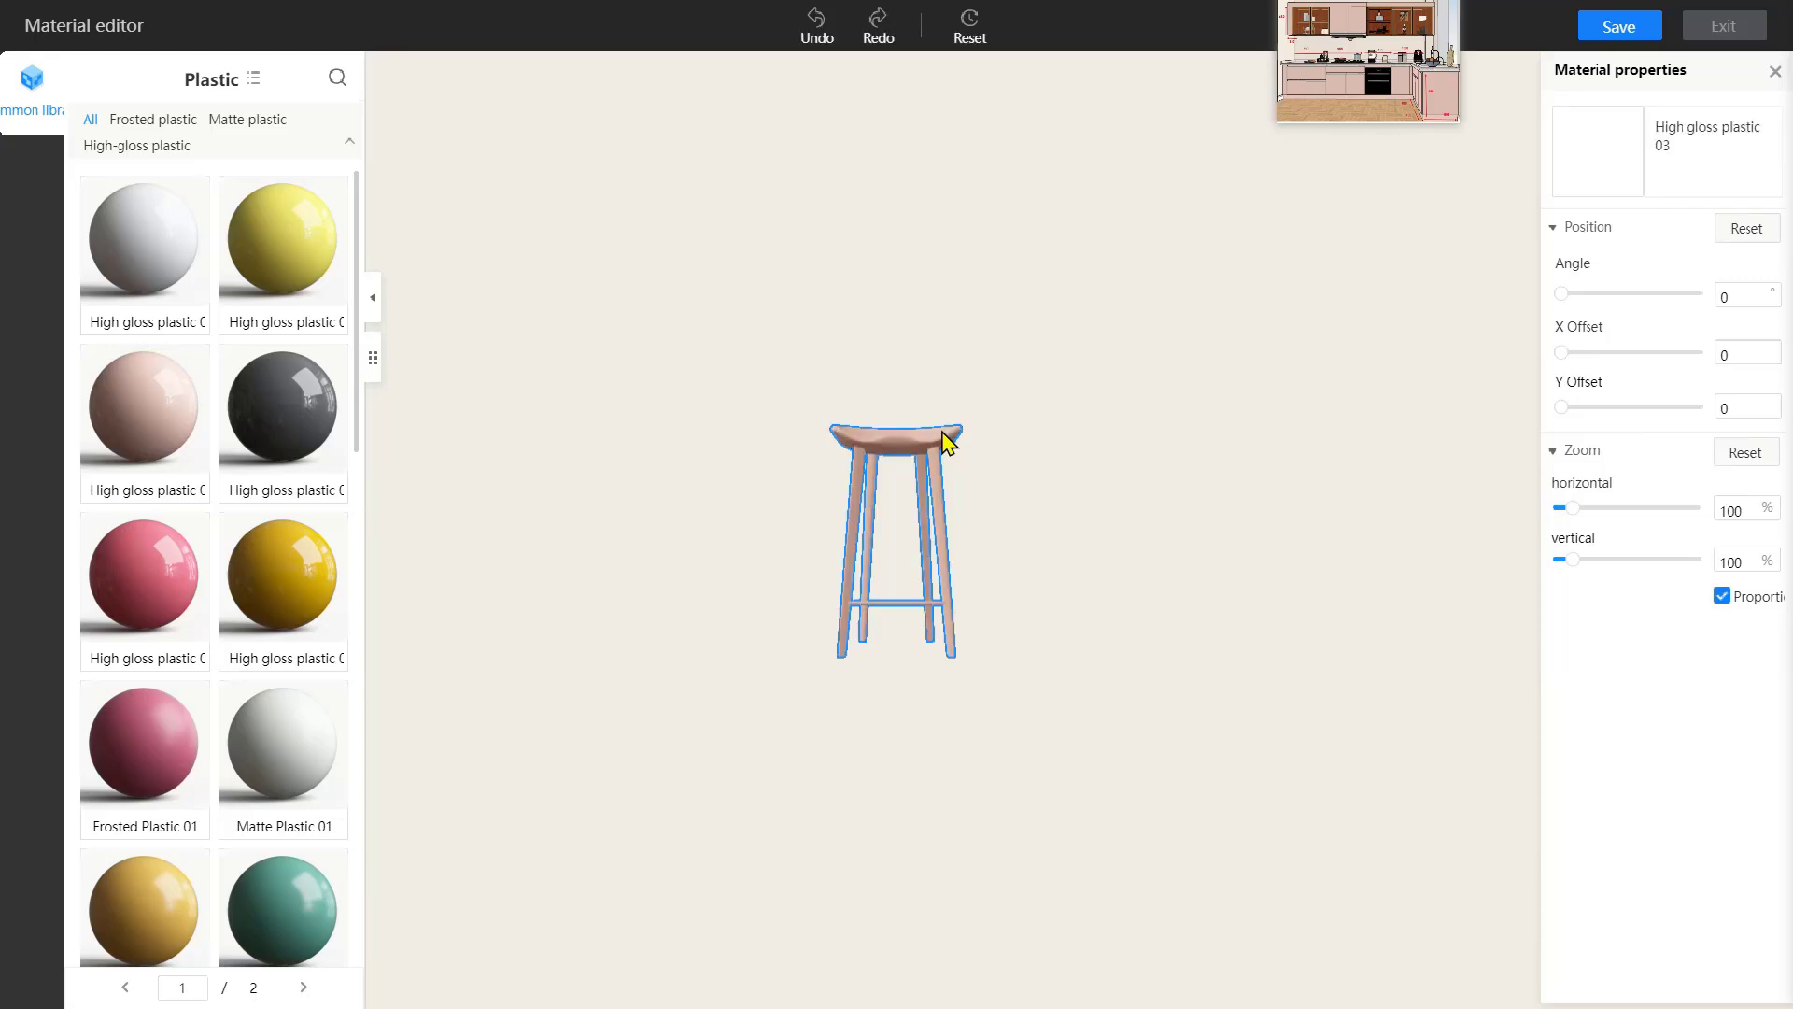
click(1597, 30)
click(1719, 30)
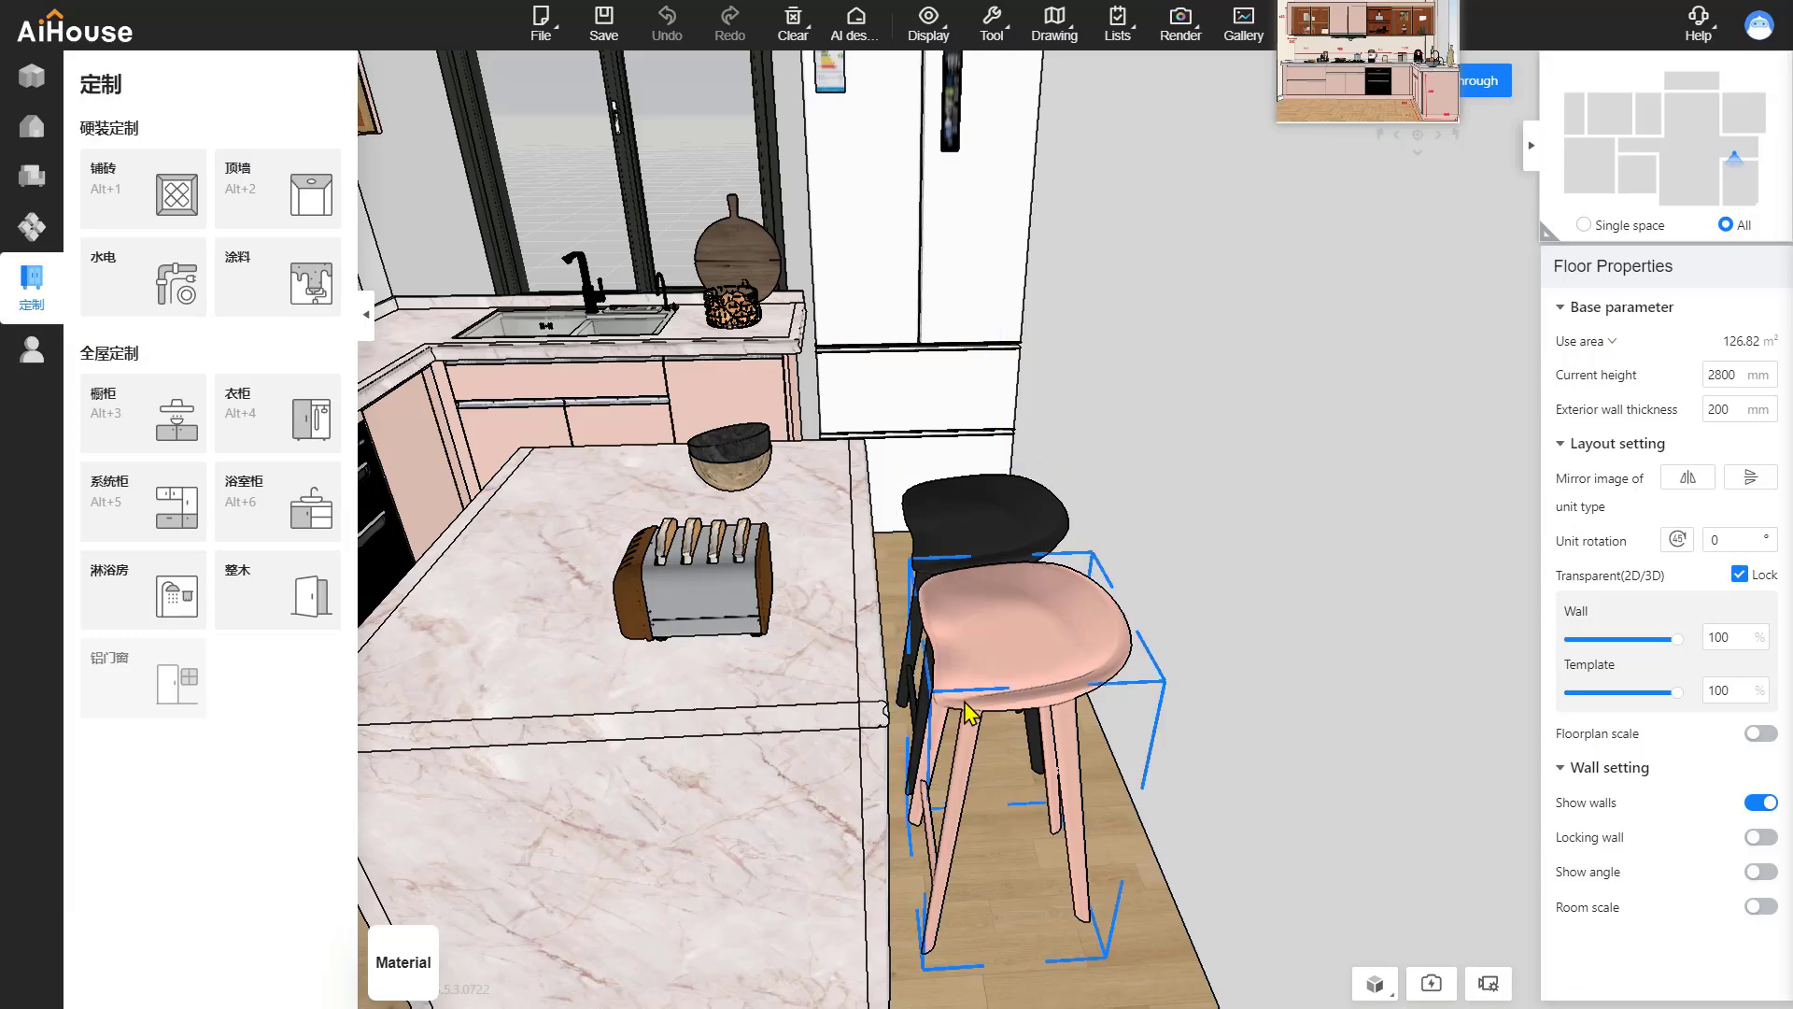
Apply the pink stool's effect to the same product so the black stool matches.
click(1003, 661)
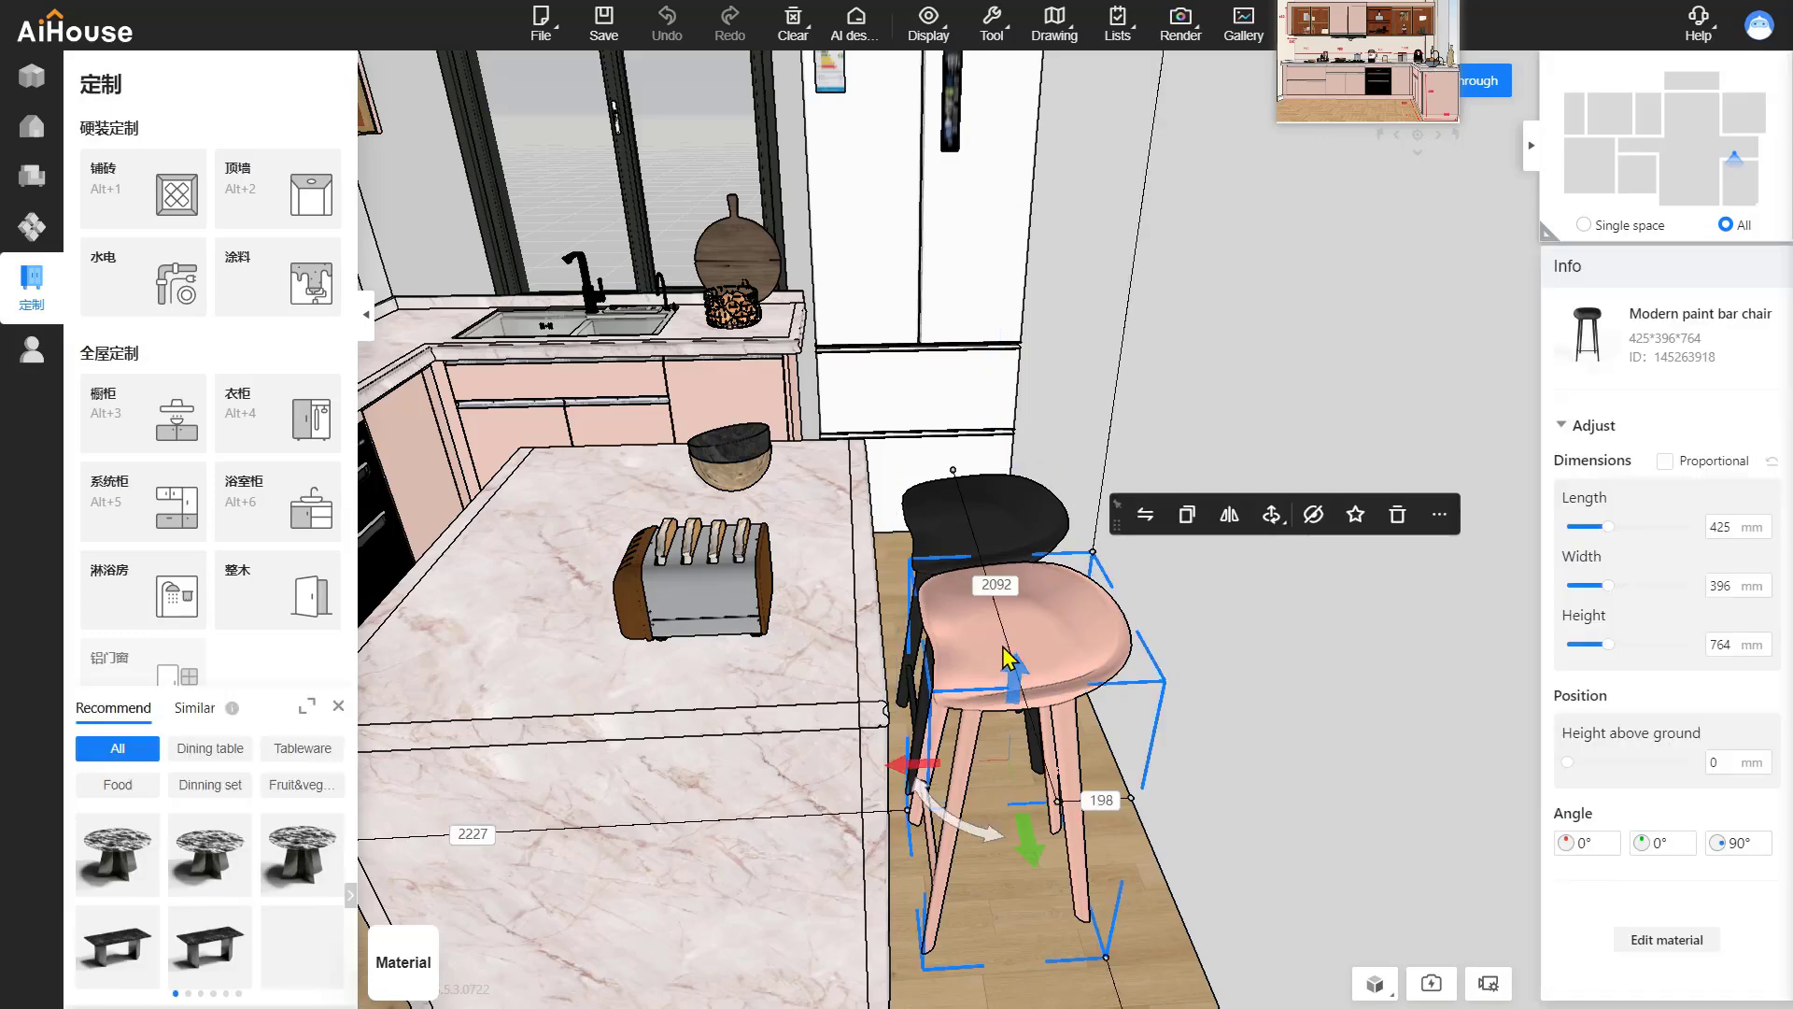
click(1438, 516)
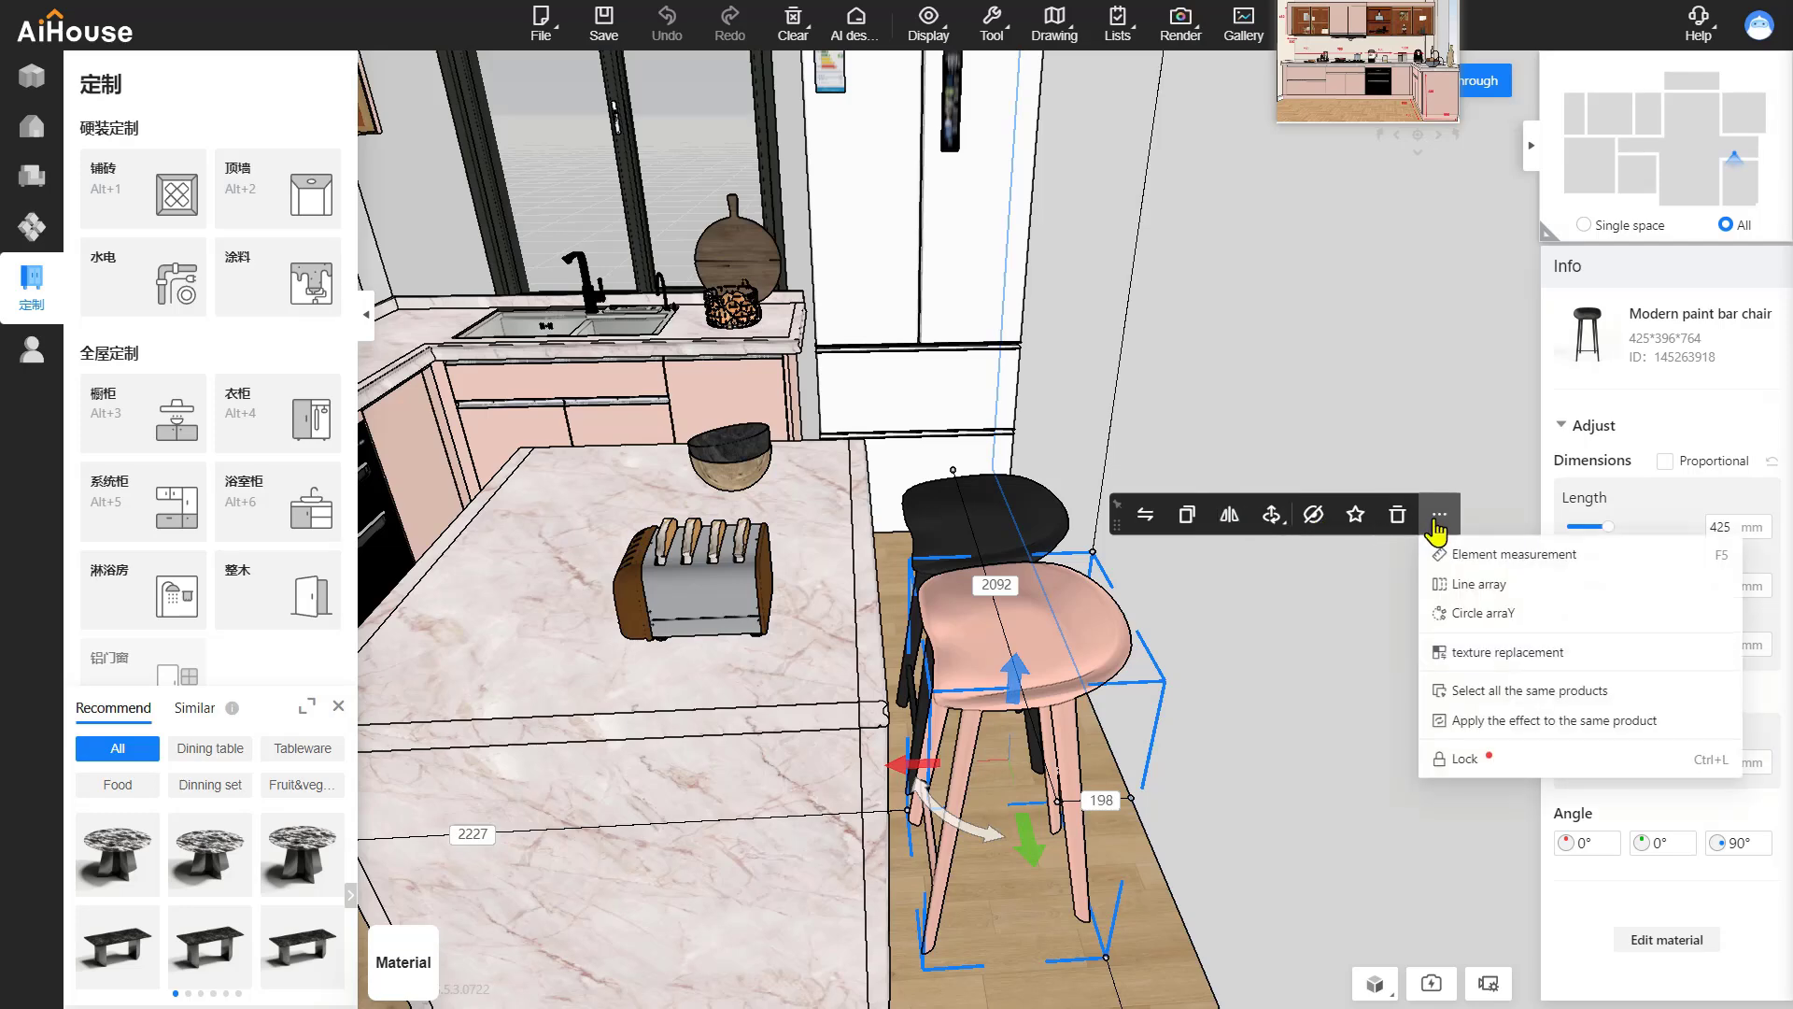
click(1517, 722)
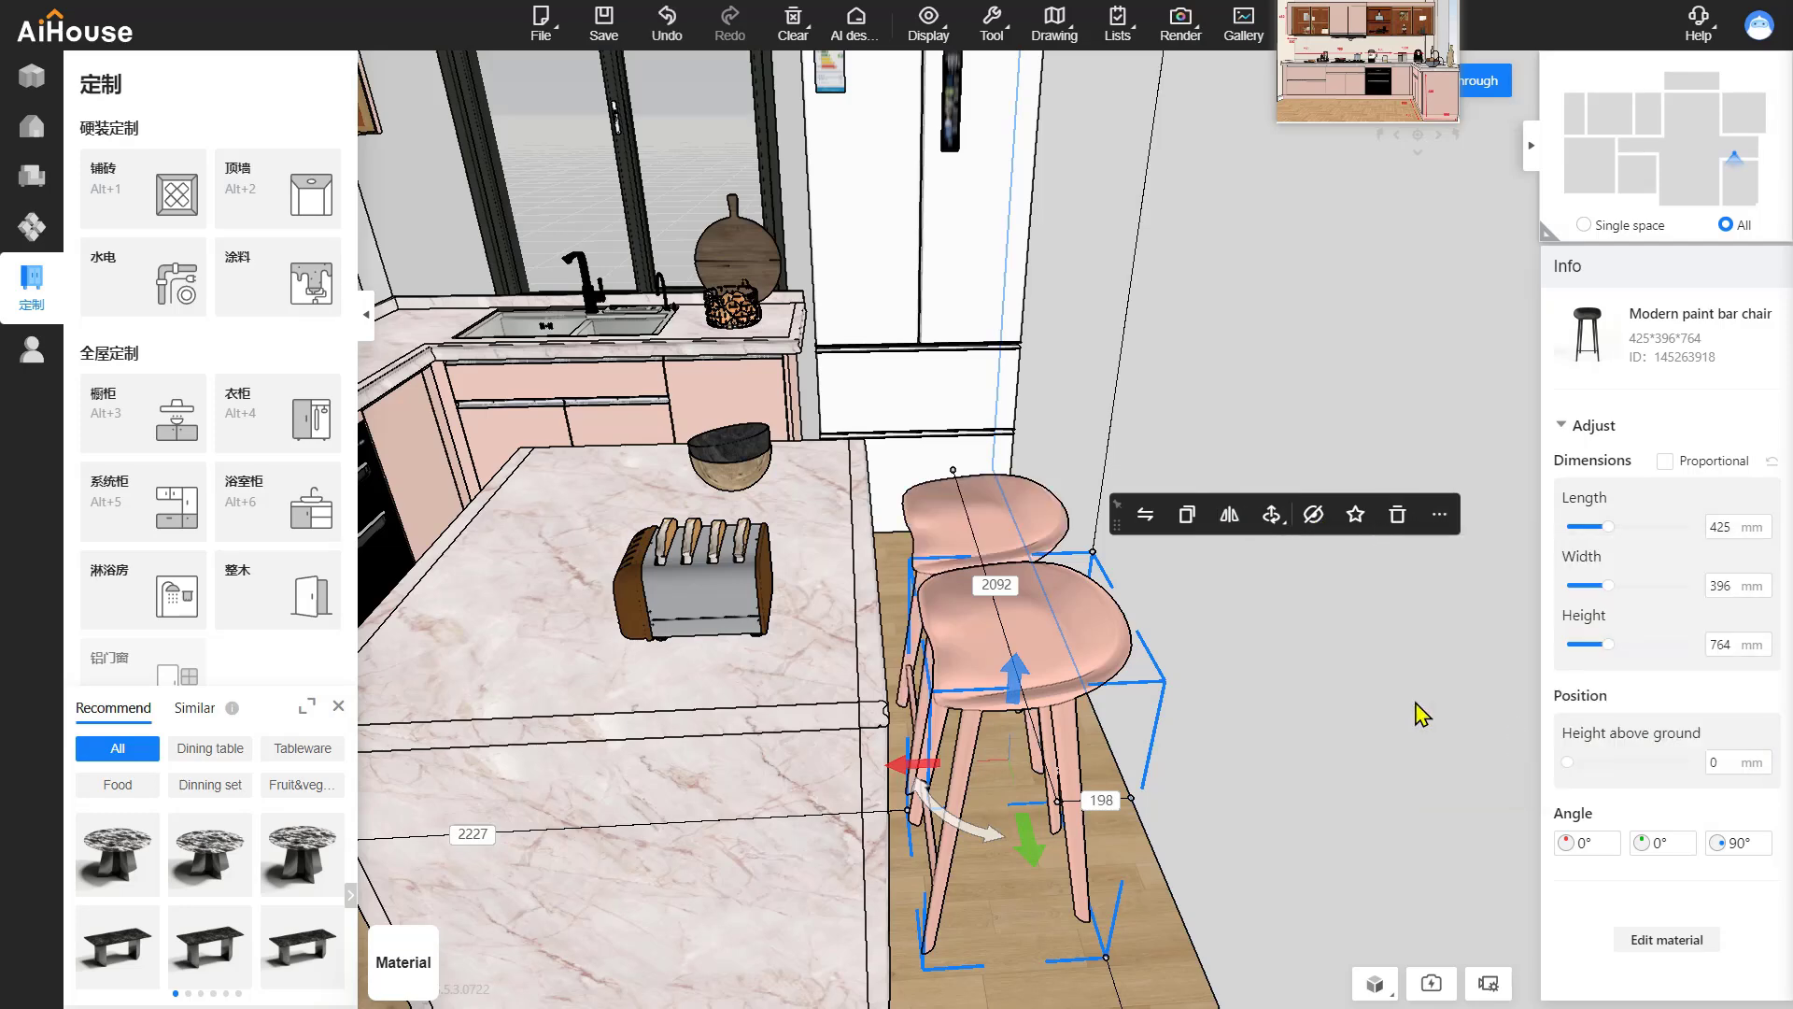
List the Warm color paints in the texture library for the walls around the range hood.
click(1148, 302)
right_drag(1147, 302, 1042, 642)
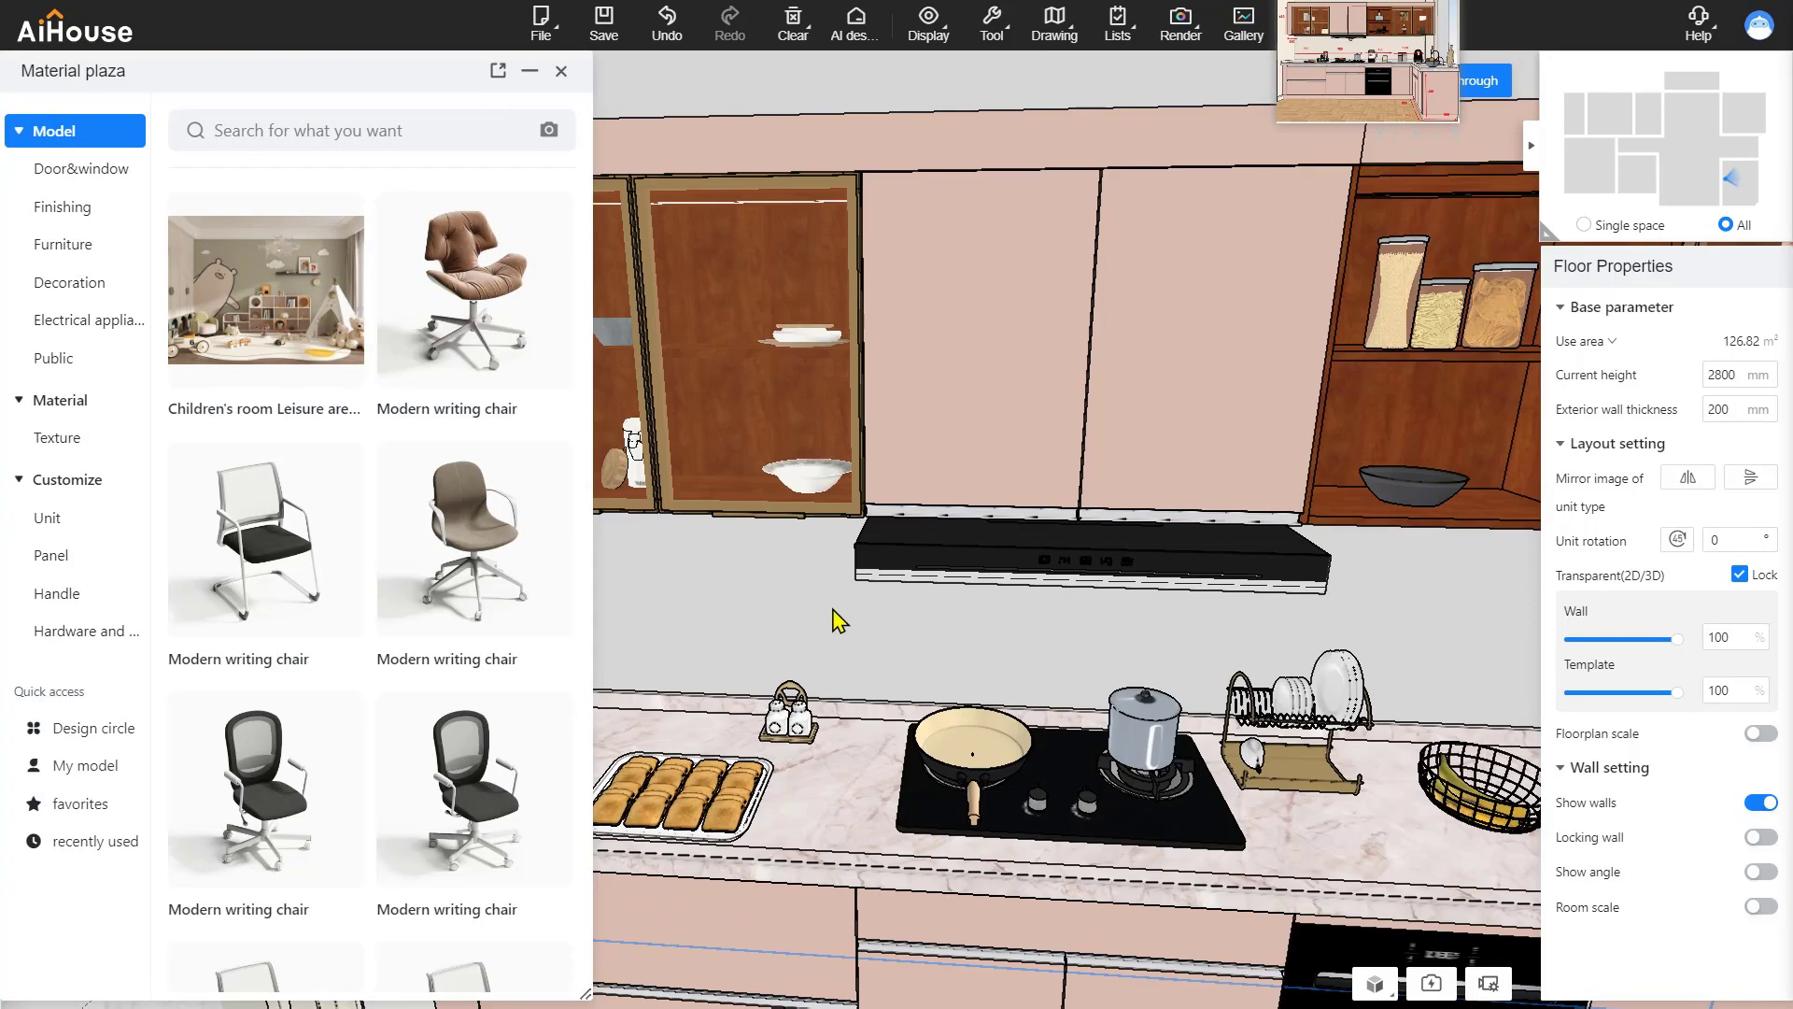
mouse_move(815, 612)
mouse_down()
mouse_move(949, 603)
mouse_move(836, 615)
mouse_up()
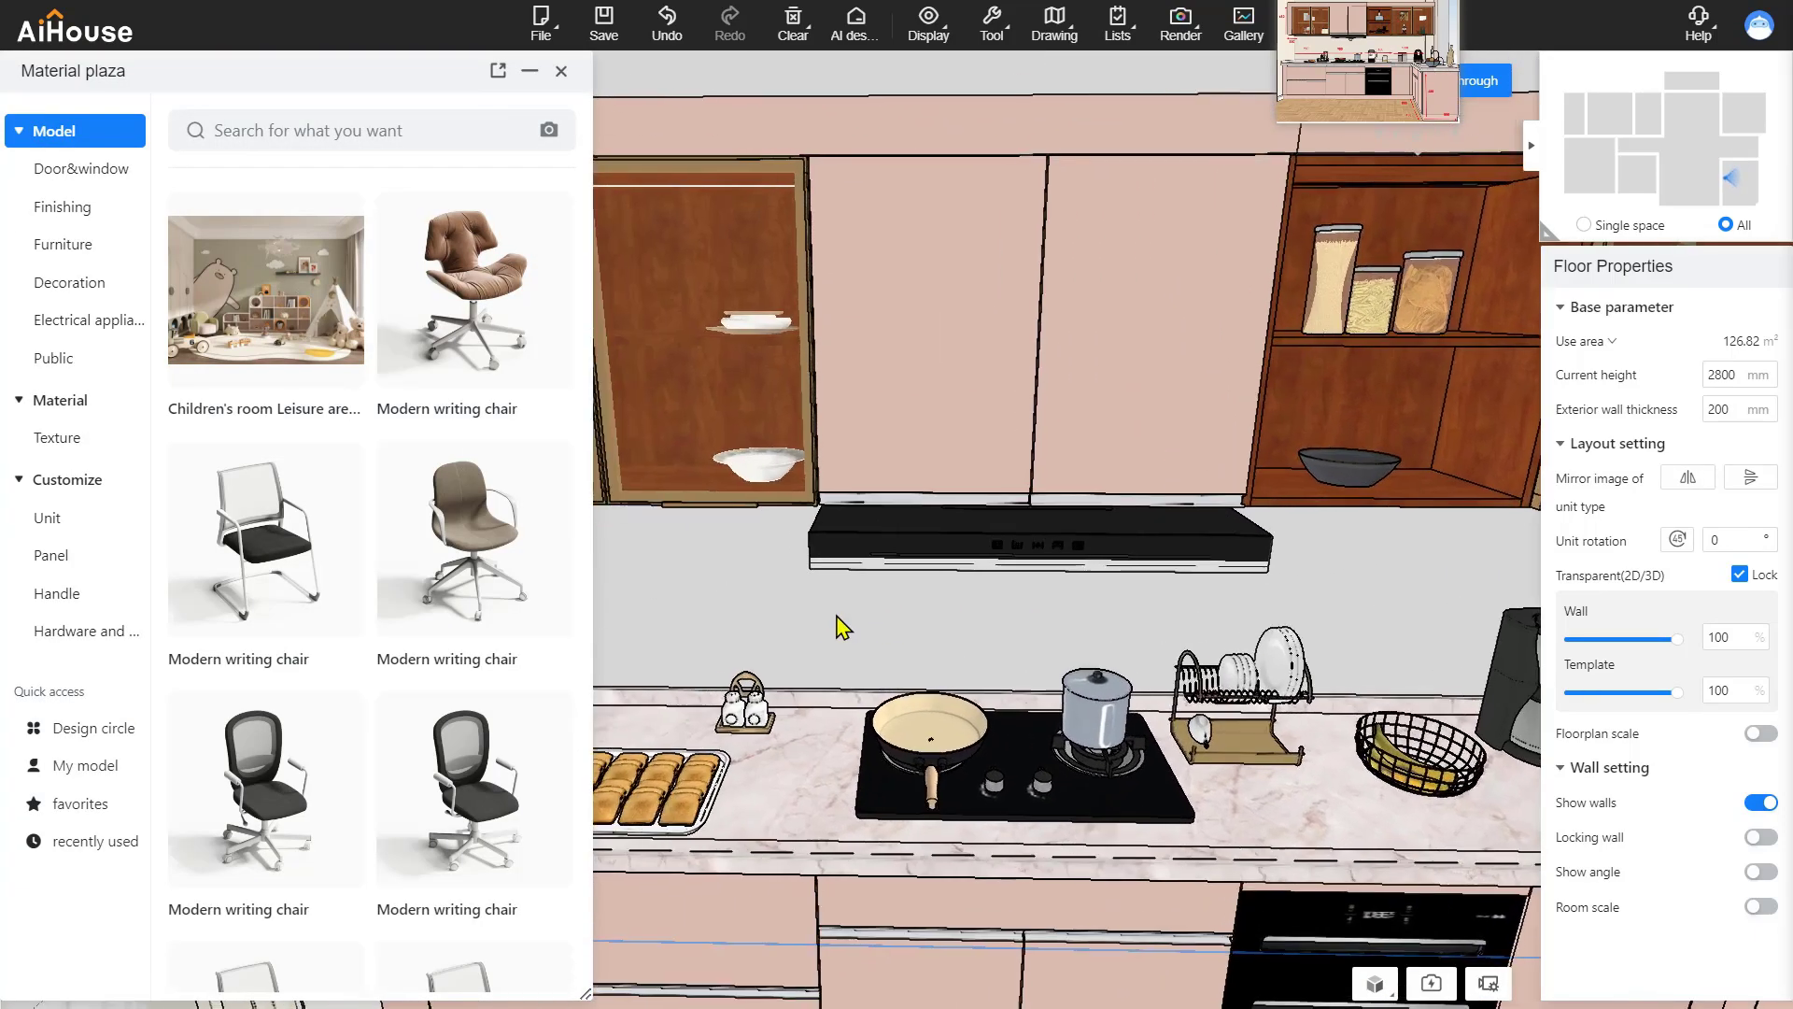
click(107, 444)
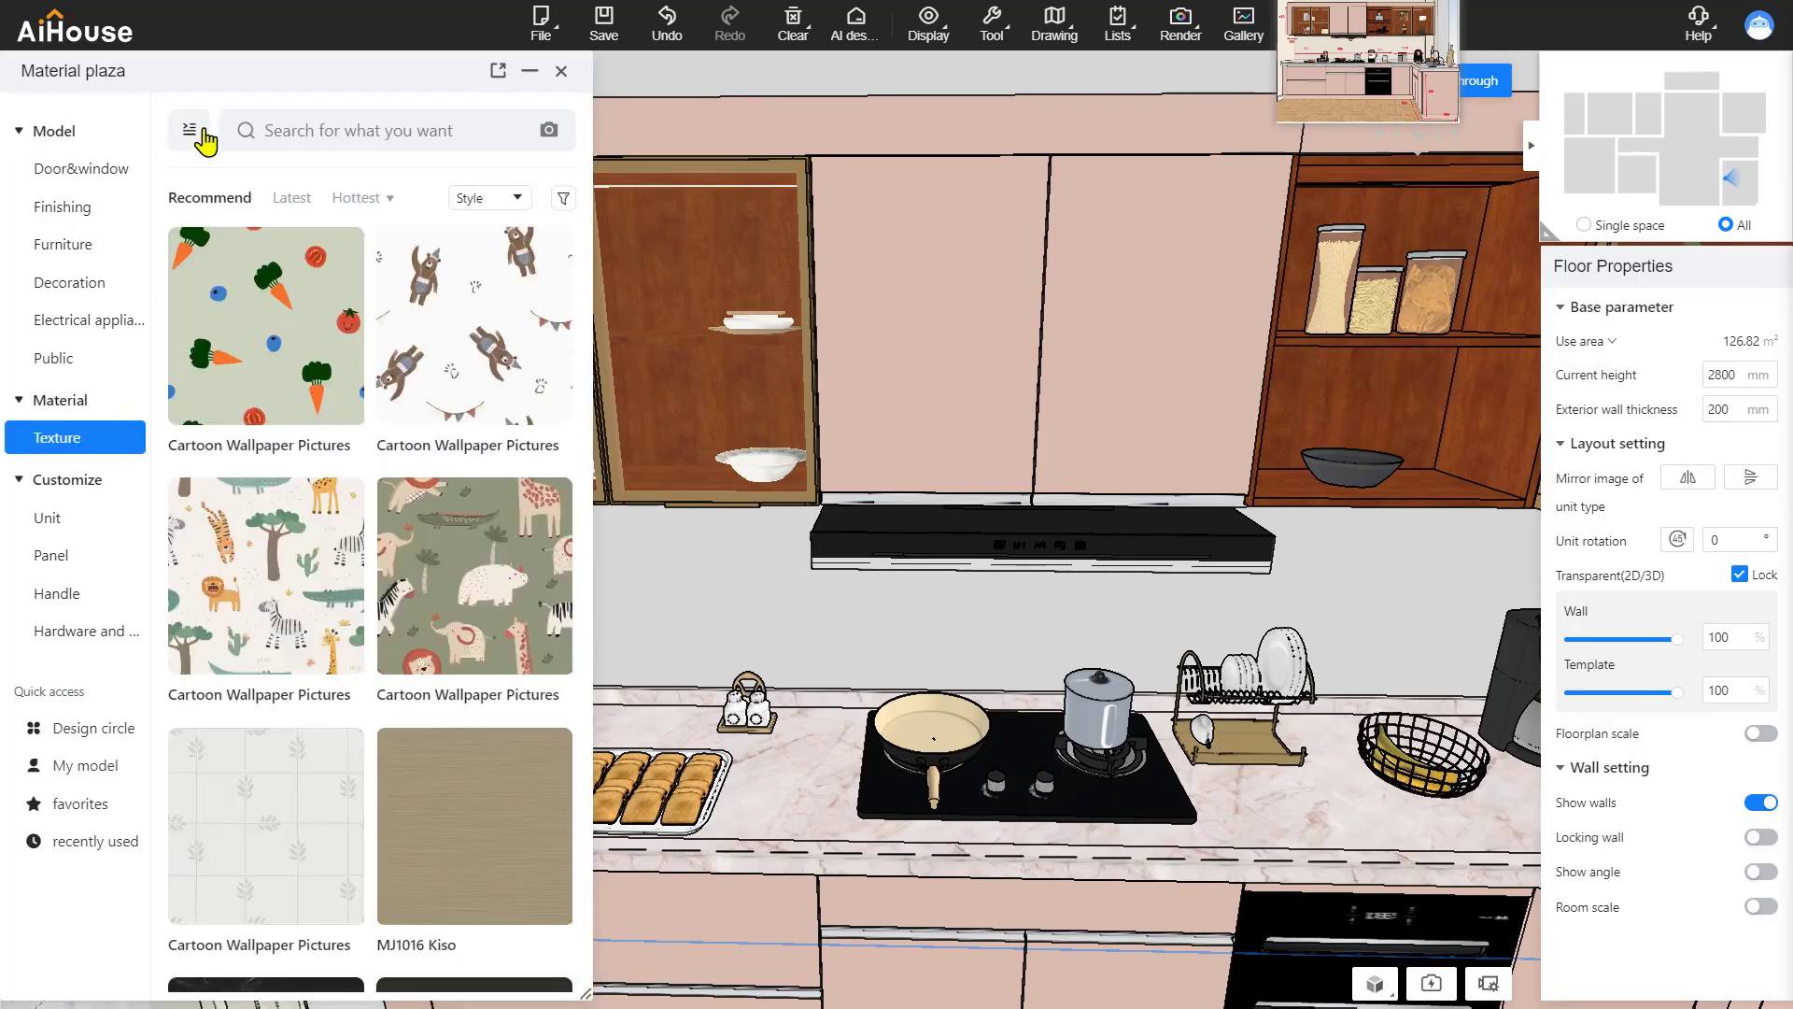
click(202, 132)
scroll(264, 401, down, 5)
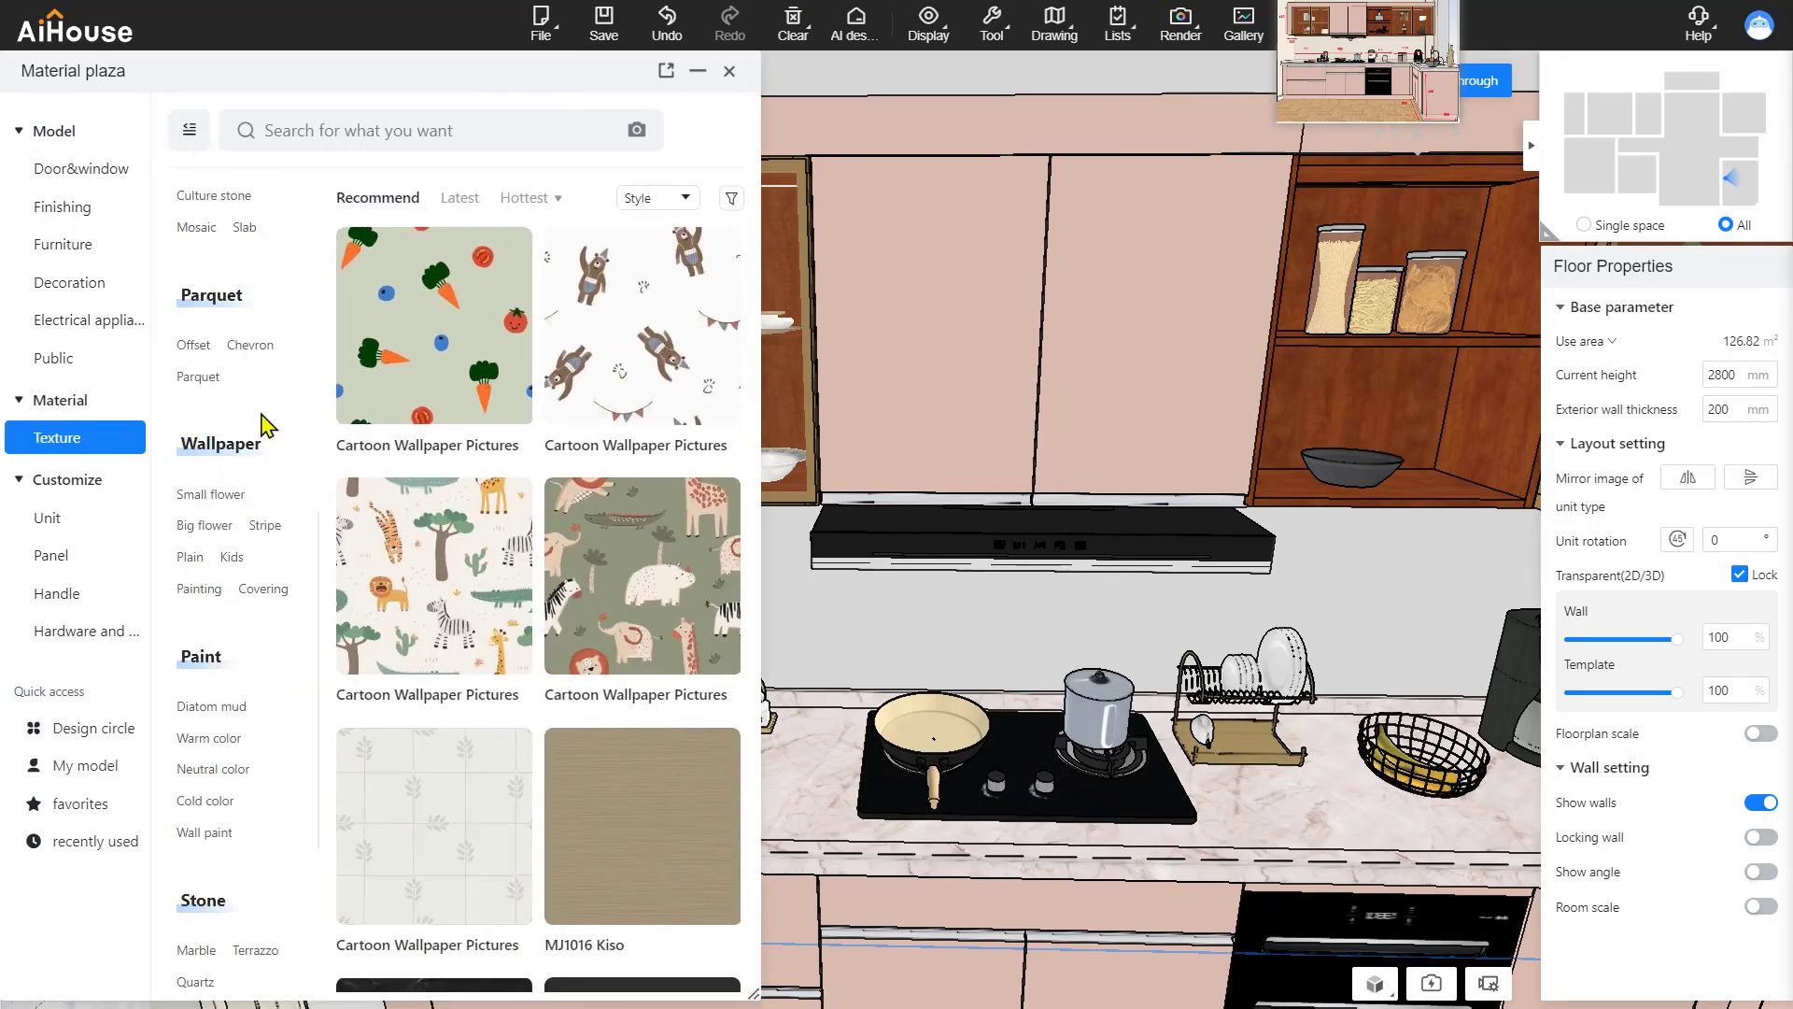
click(210, 738)
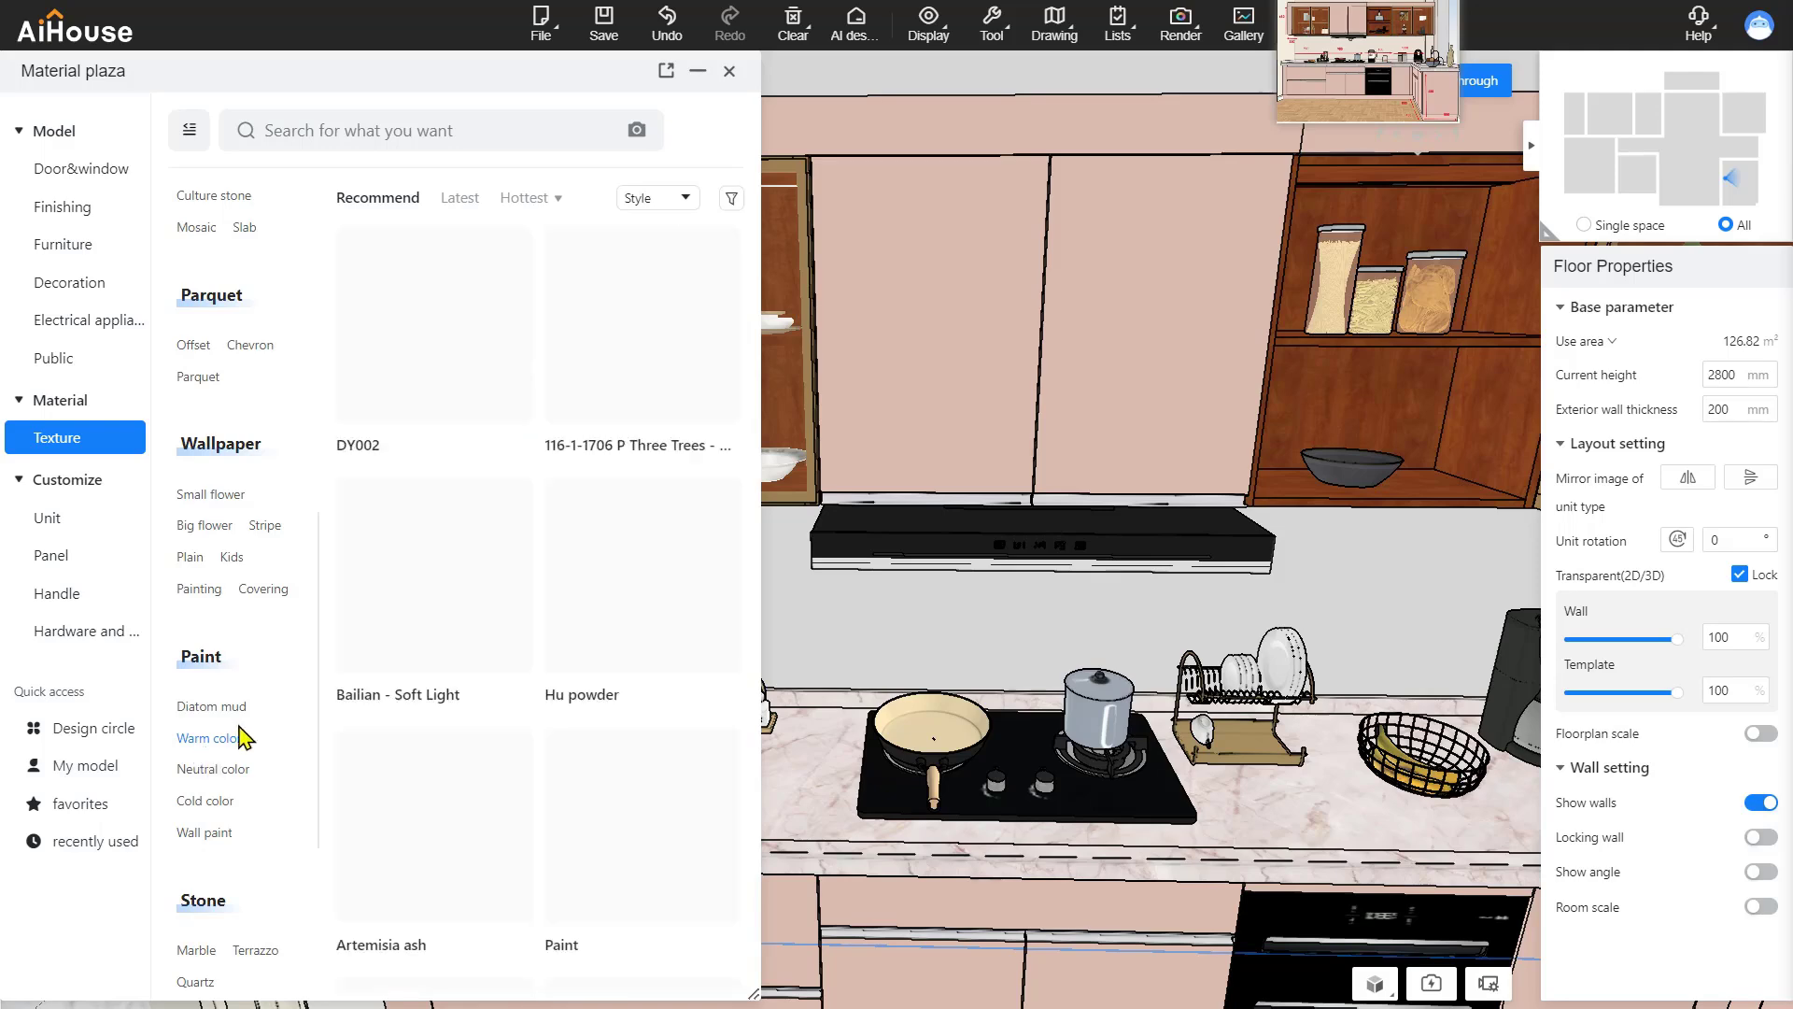
Try the pale orange Paint swatch on the kitchen walls and inspect them around the glass door.
drag(1171, 617, 1030, 549)
click(646, 828)
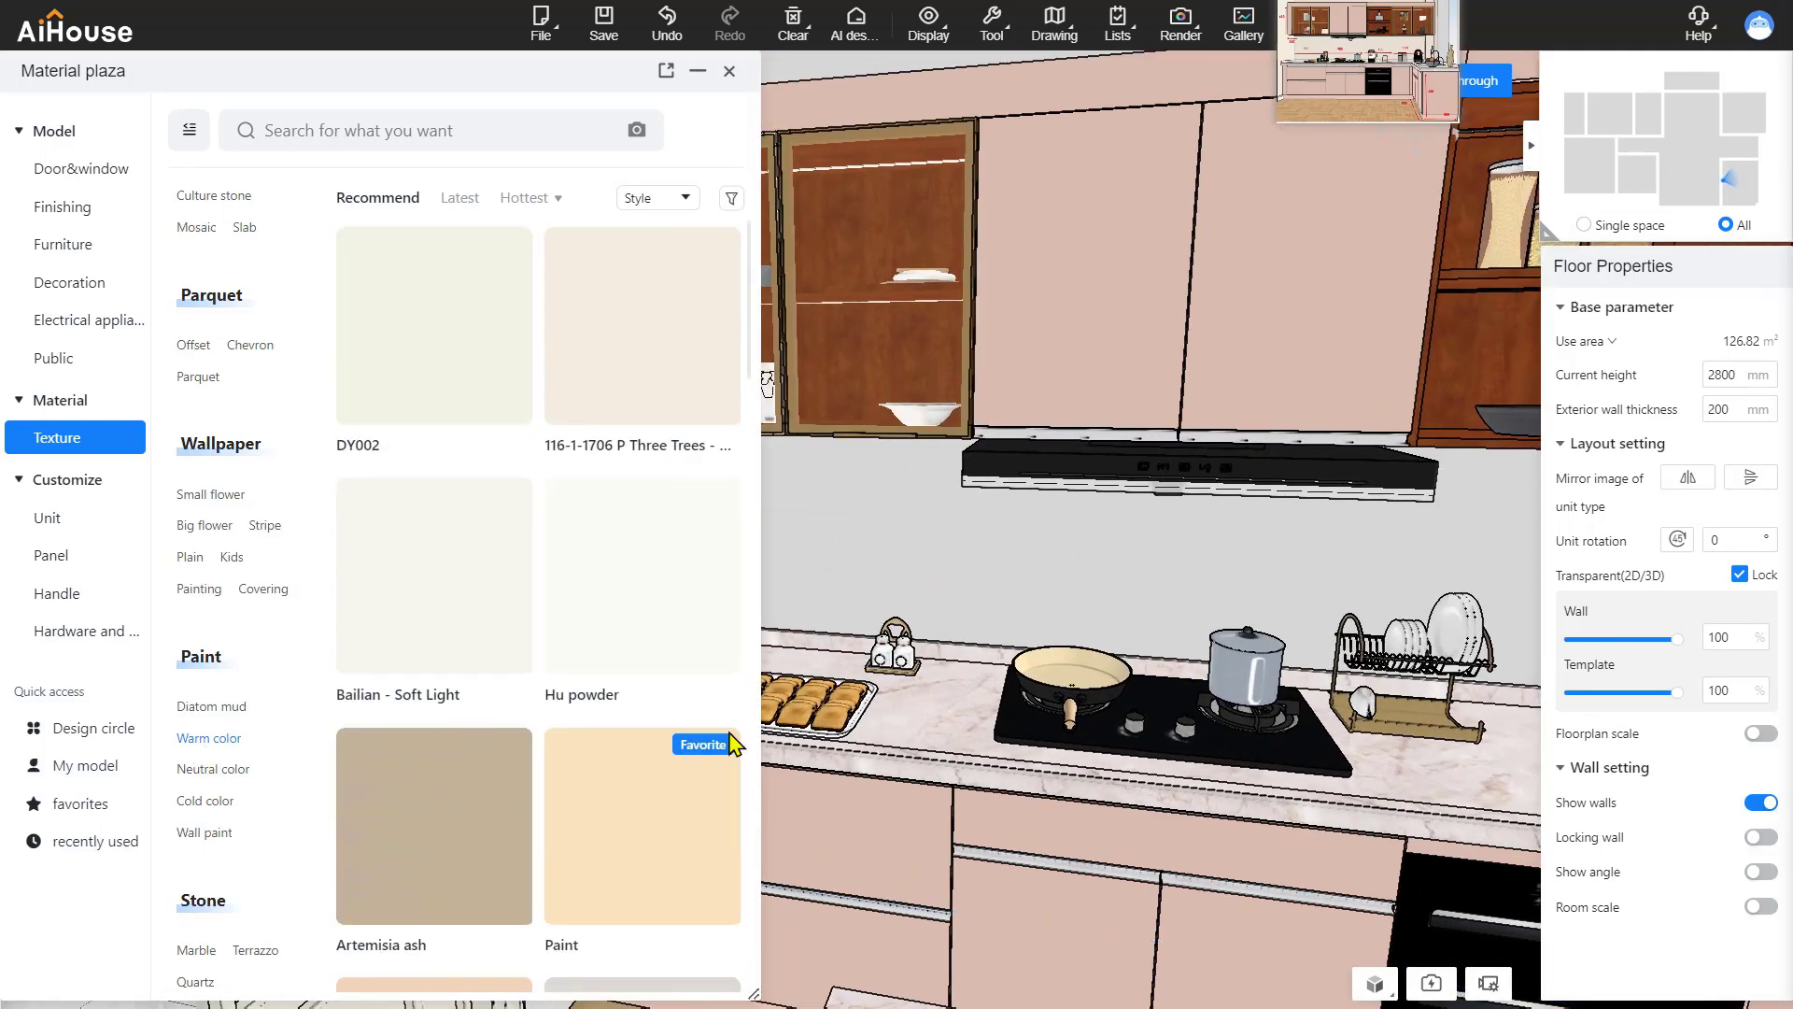
click(1356, 869)
mouse_move(1274, 710)
mouse_down()
mouse_move(1439, 693)
mouse_move(1025, 753)
mouse_move(1052, 839)
mouse_up()
drag(1476, 822, 1189, 741)
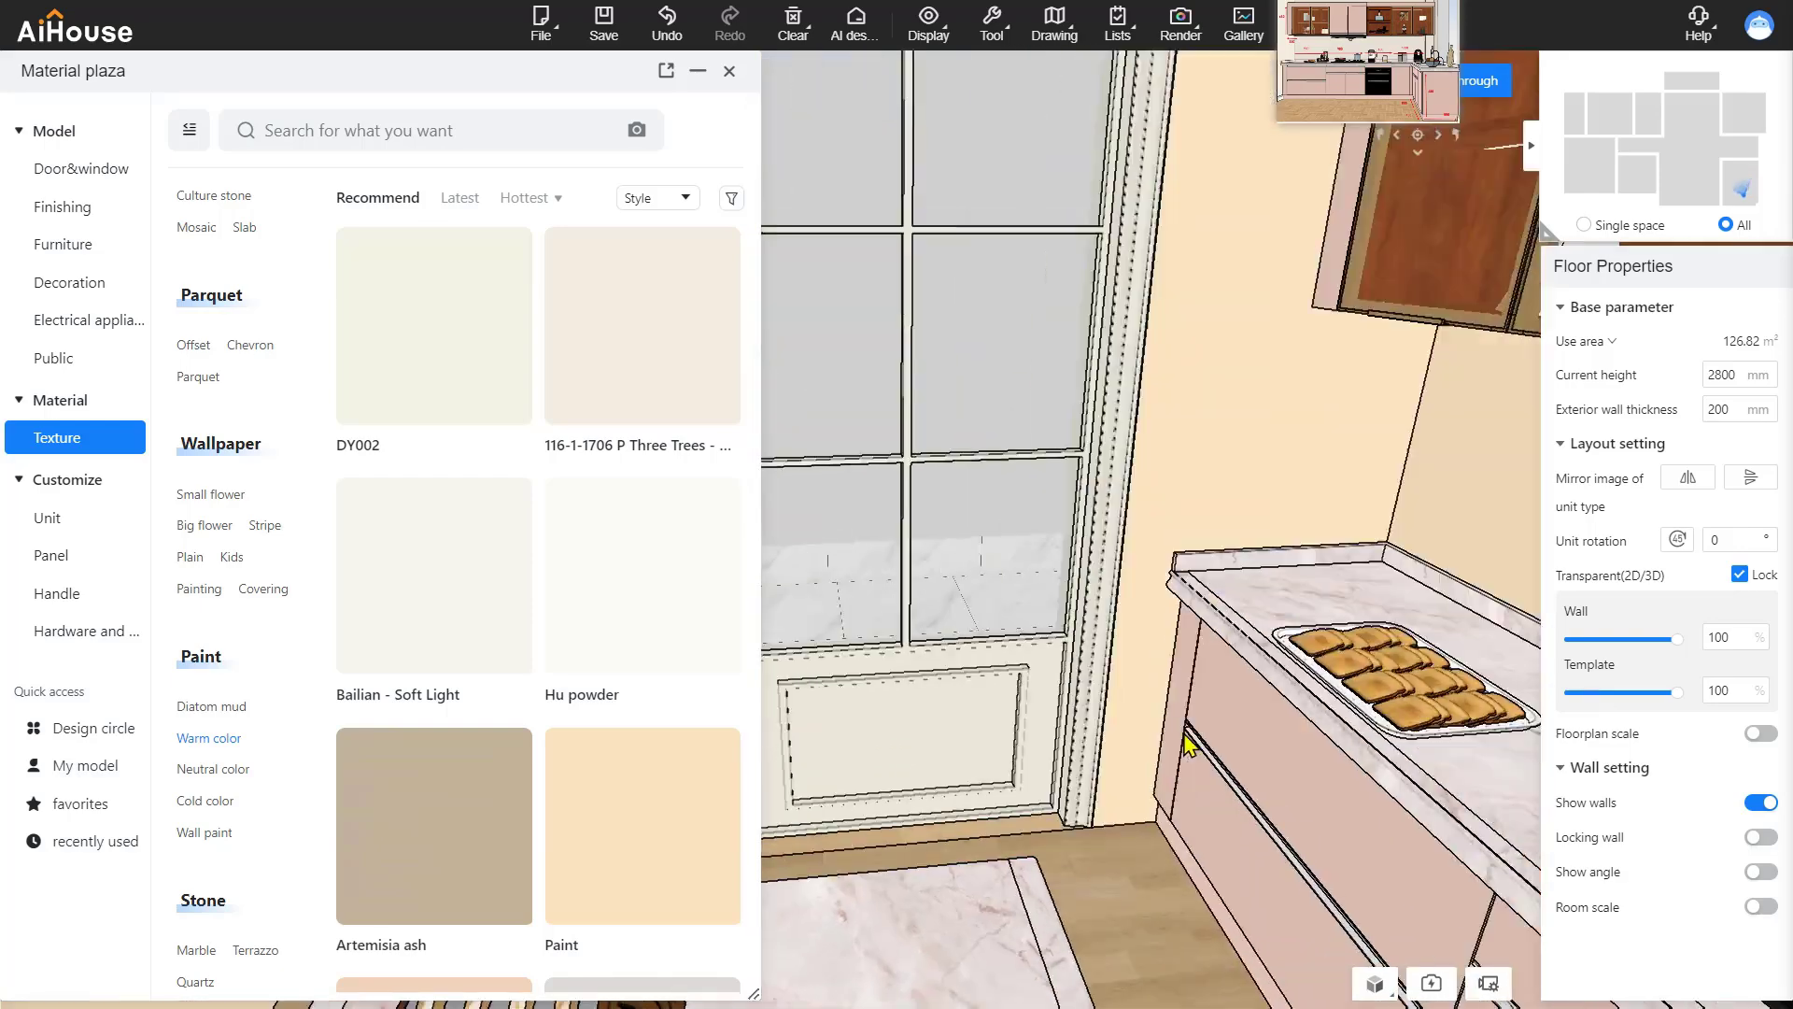
Repaint the kitchen walls with the pale cream 116-1-1706 P Three Trees paint.
drag(1447, 710, 1345, 756)
scroll(1355, 789, down, 4)
click(623, 310)
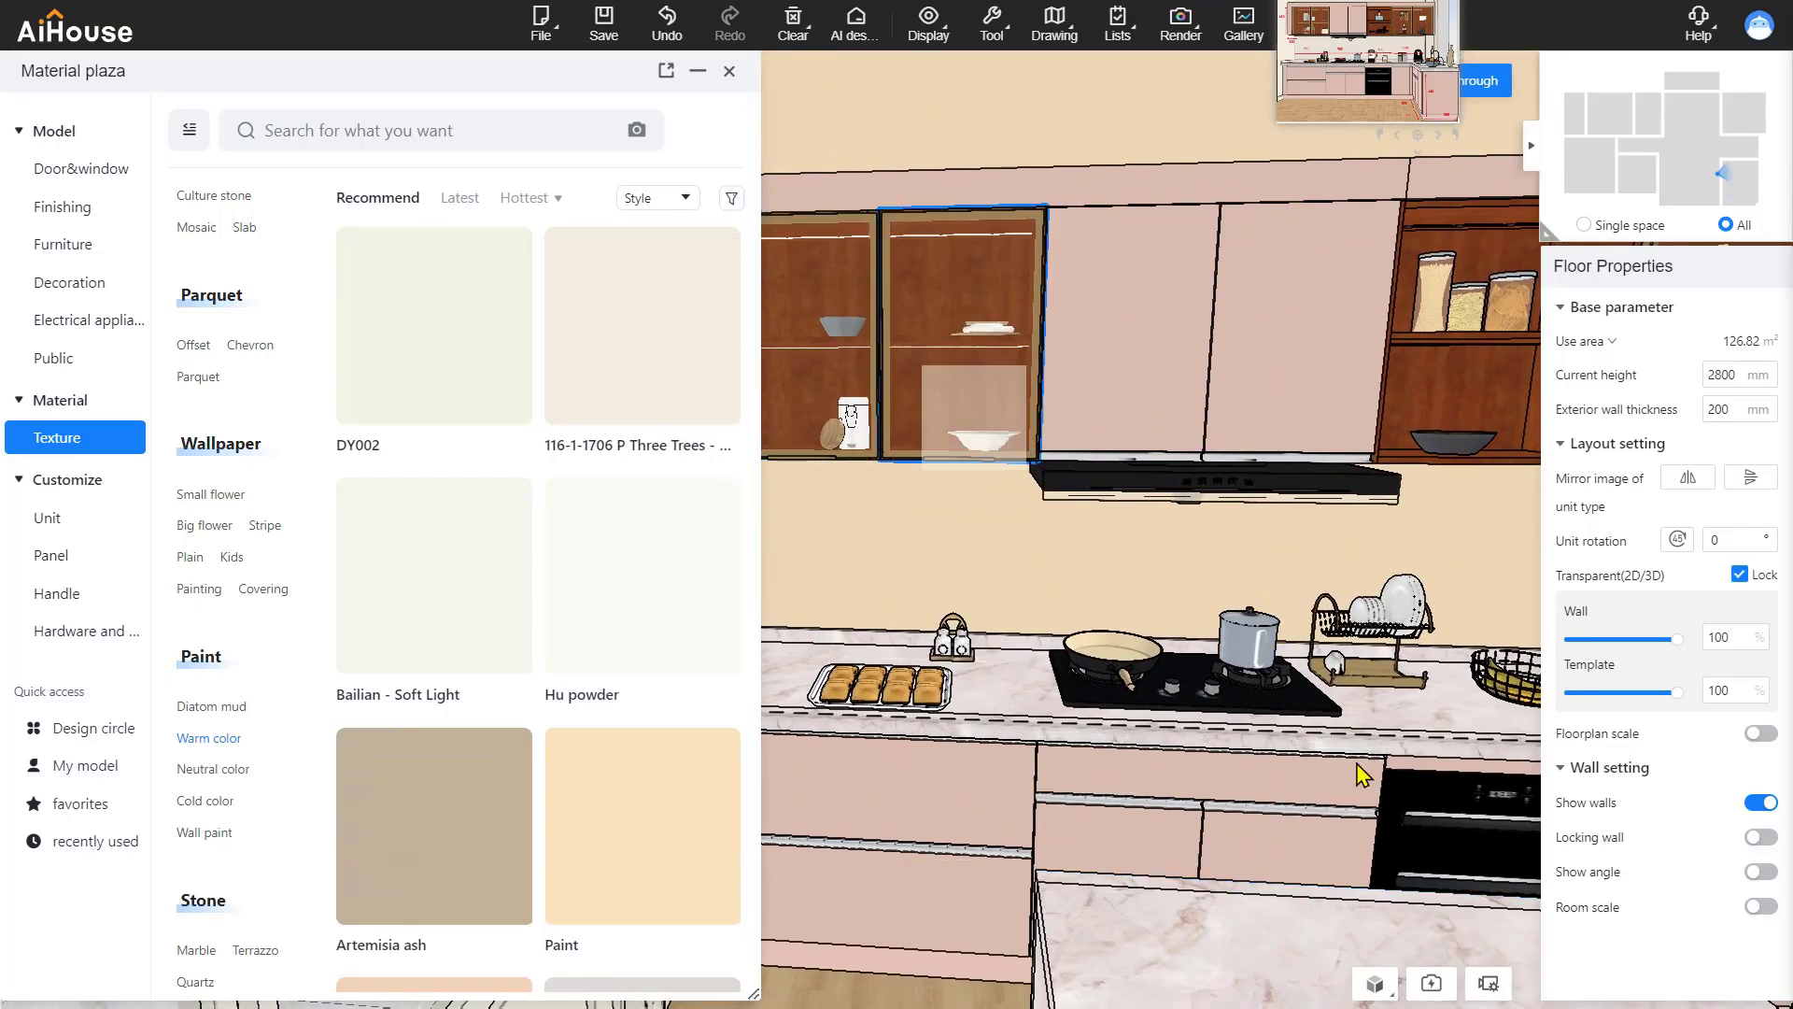
click(1186, 836)
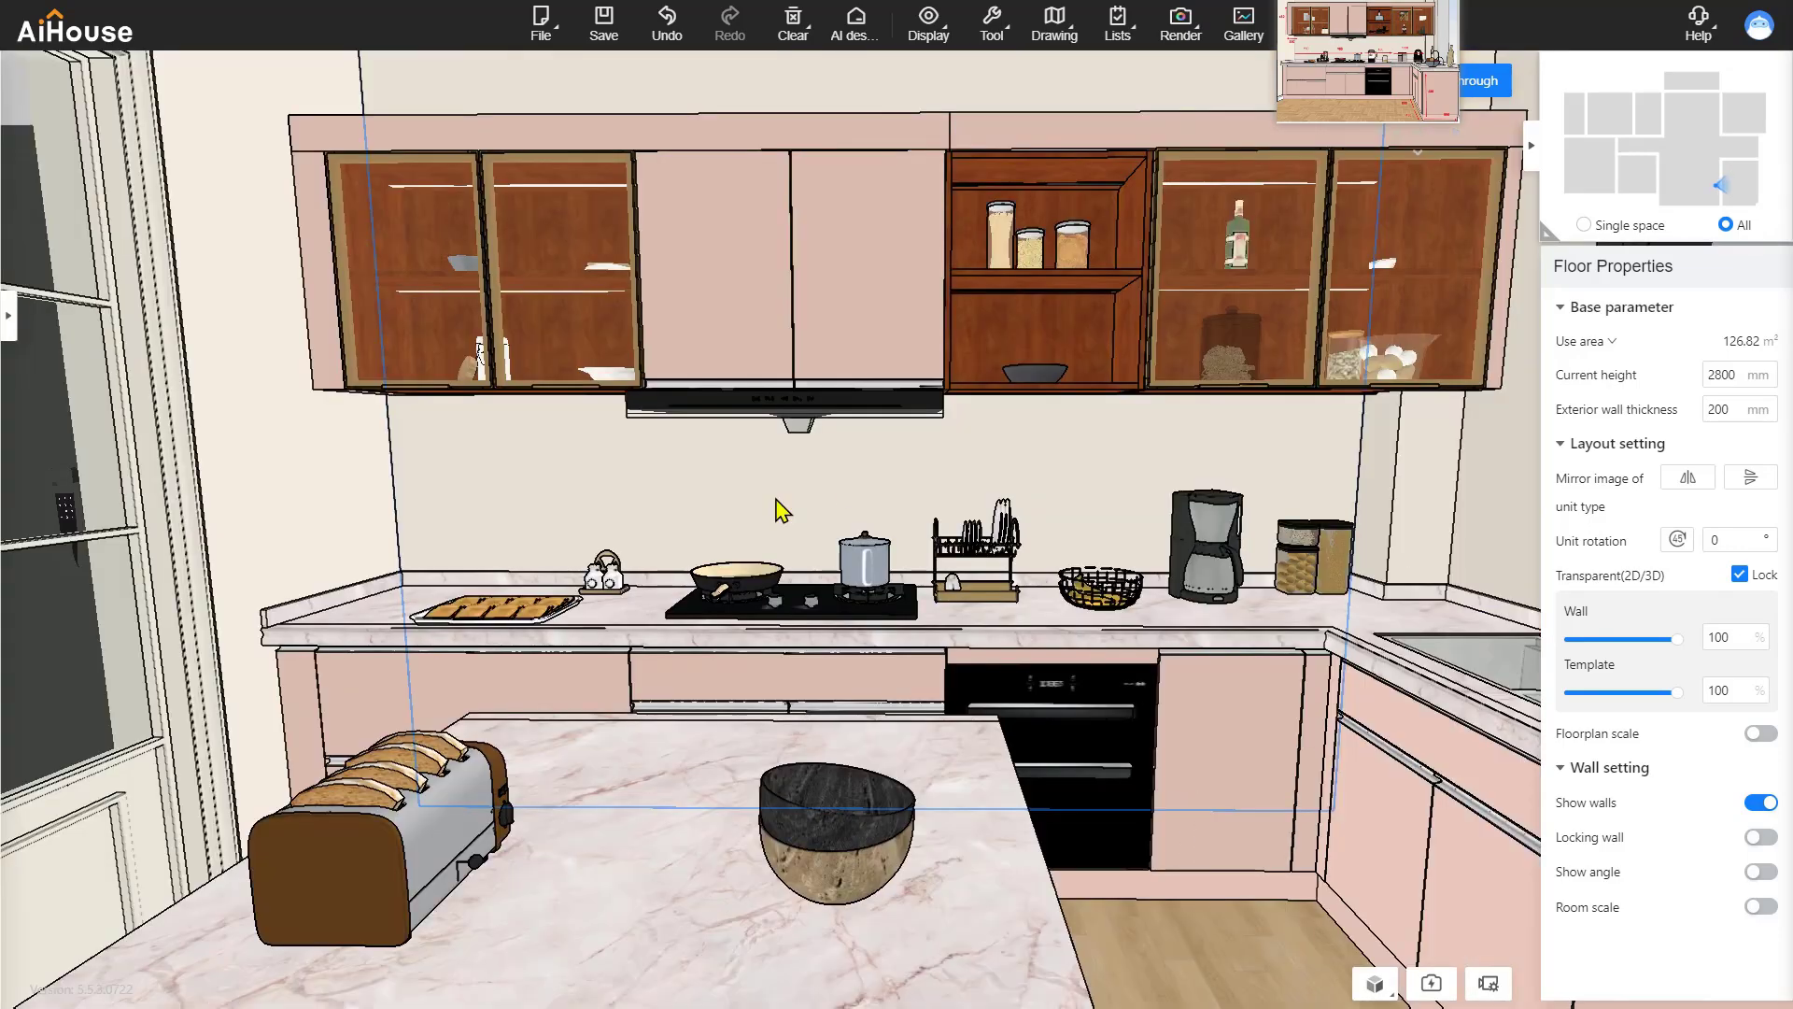